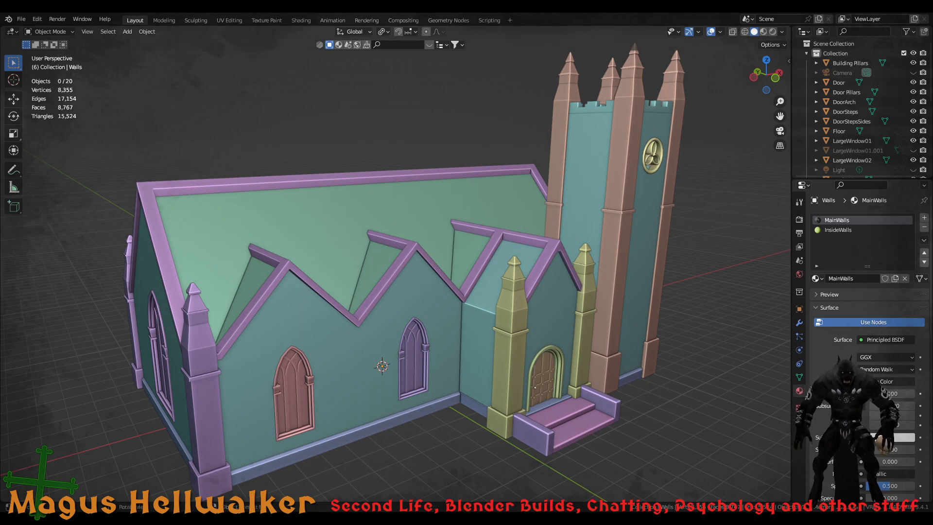
scroll(382, 282, down, 5)
scroll(382, 282, up, 5)
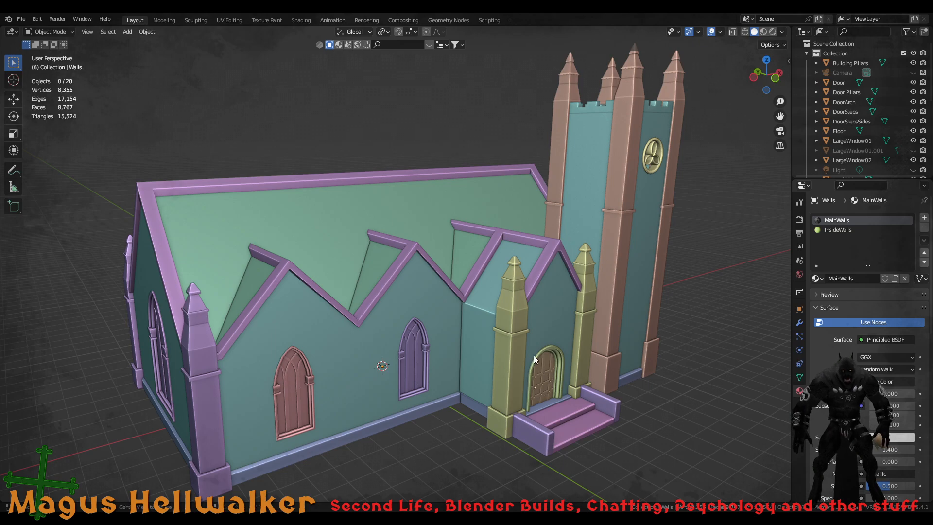
Set the origin of the church's front door to its Center of Mass (Surface)
middle_drag(554, 357, 462, 376)
scroll(453, 334, up, 8)
scroll(453, 334, down, 8)
scroll(479, 337, up, 3)
click(500, 334)
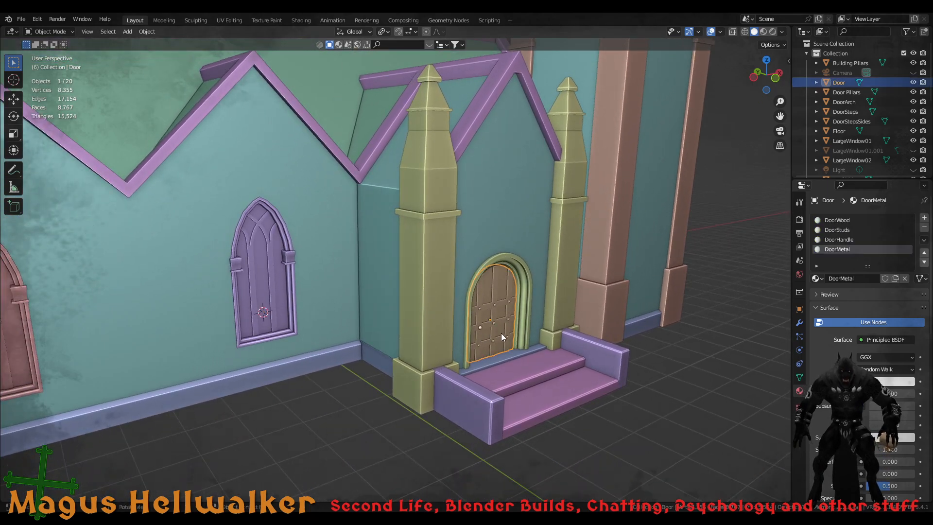
middle_drag(501, 334, 480, 316)
scroll(481, 317, up, 4)
scroll(486, 316, down, 3)
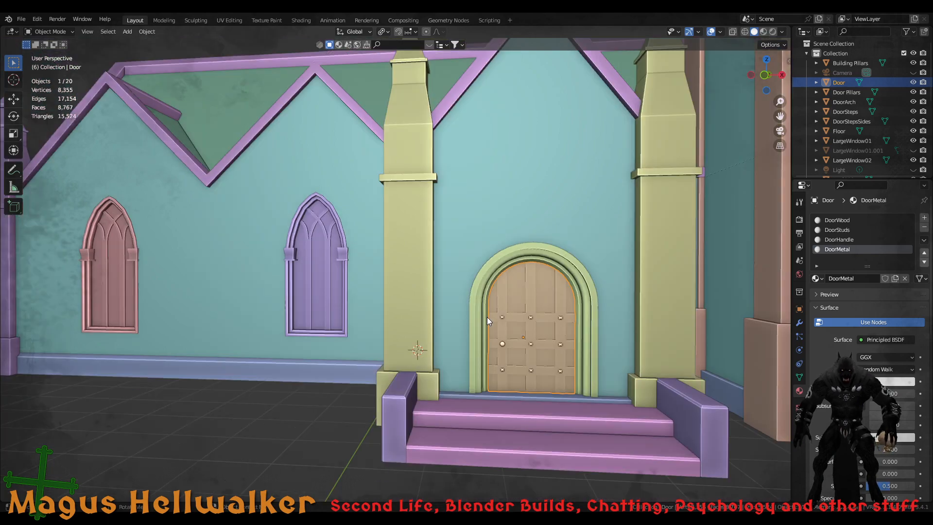
scroll(531, 322, up, 2)
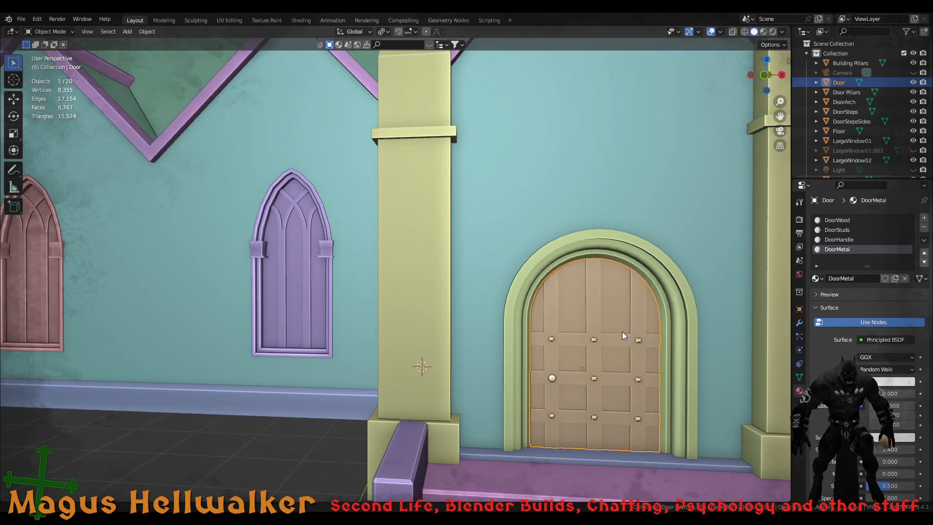
shift+middle_drag(623, 331, 541, 319)
middle_drag(459, 330, 479, 336)
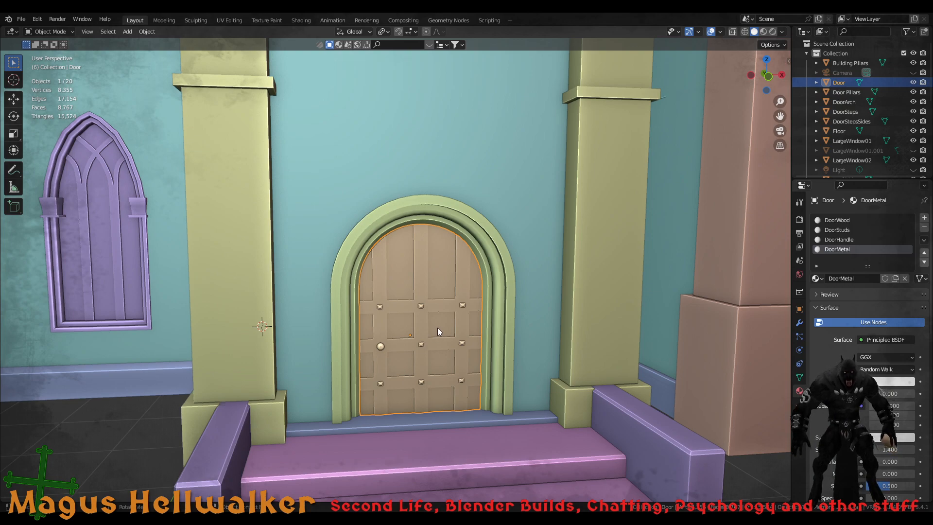
key(shift+a)
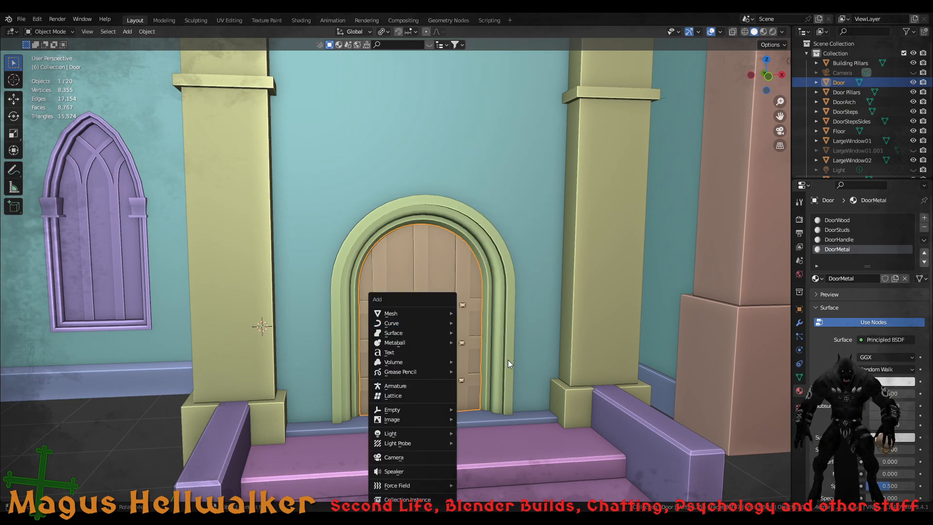
right_click(423, 339)
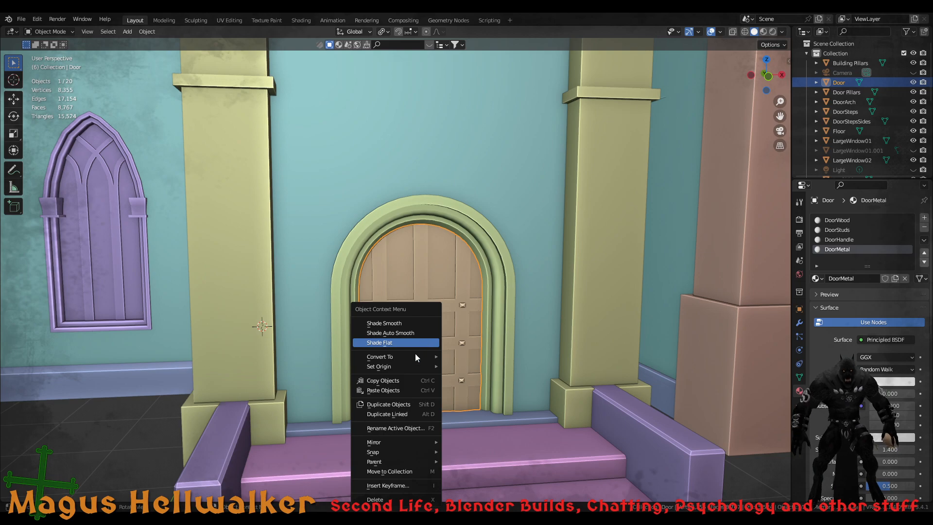
mouse_move(412, 367)
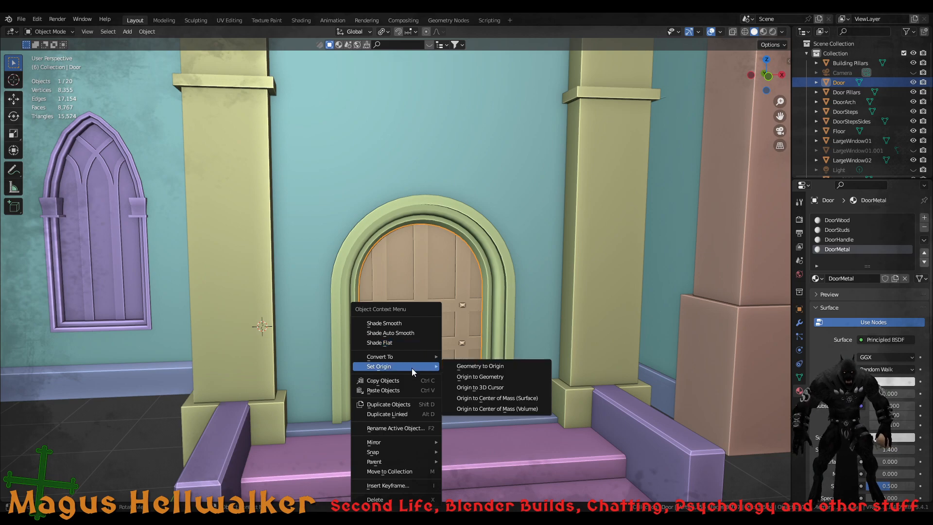
click(485, 397)
Set the origin of the arch around the front door to its Center of Mass (Surface)
scroll(439, 361, down, 8)
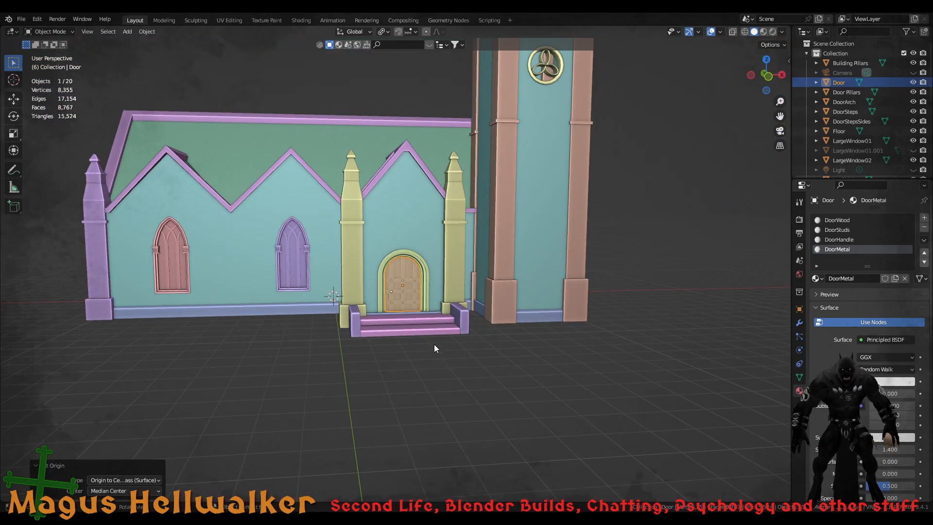
scroll(434, 348, up, 5)
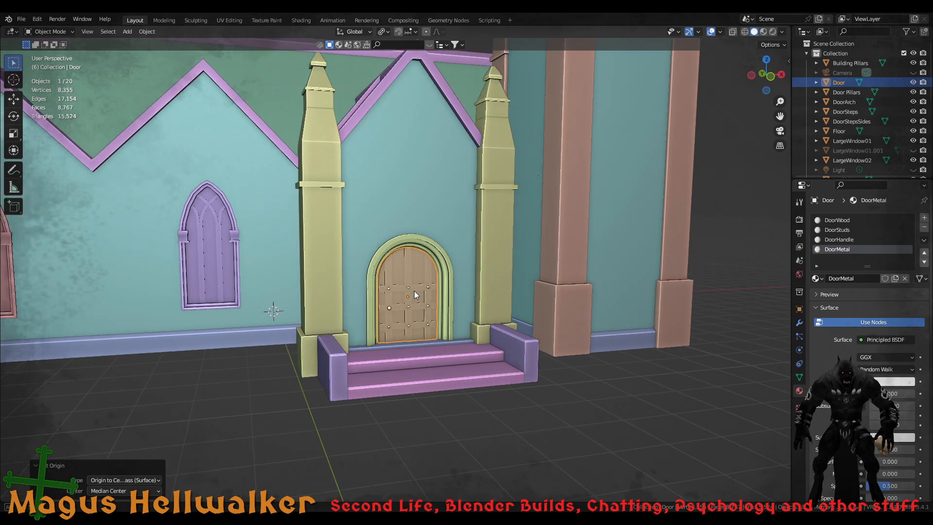
middle_drag(414, 291, 433, 300)
scroll(427, 267, down, 2)
scroll(427, 267, up, 2)
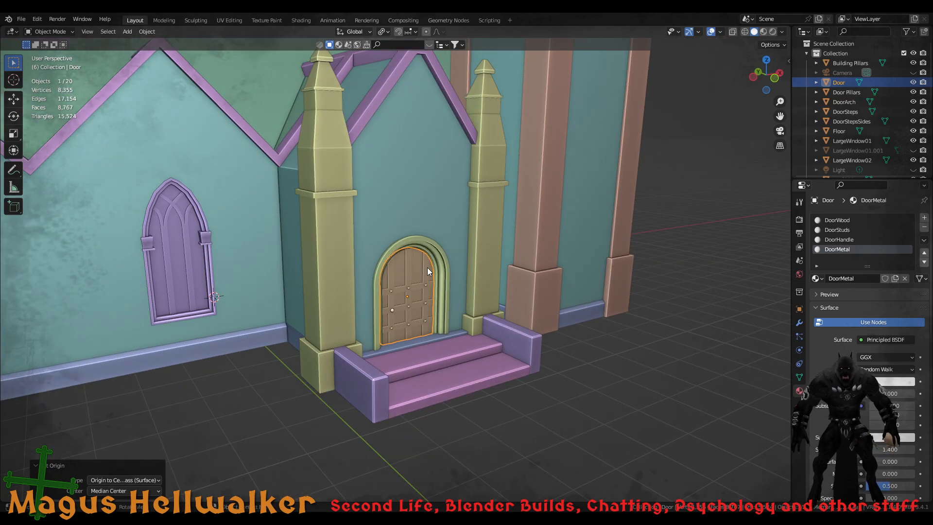
scroll(427, 268, down, 4)
scroll(427, 264, up, 2)
click(420, 258)
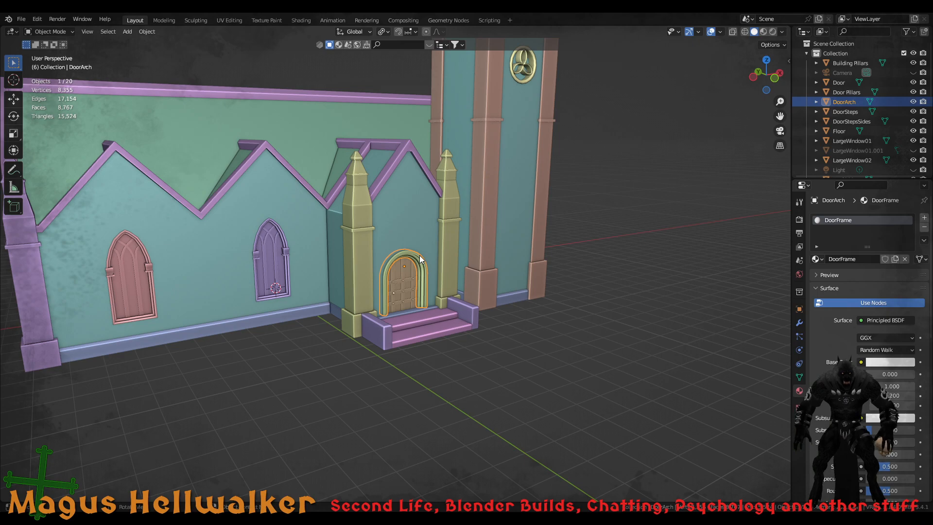
key(KP_Decimal)
middle_drag(419, 282, 388, 276)
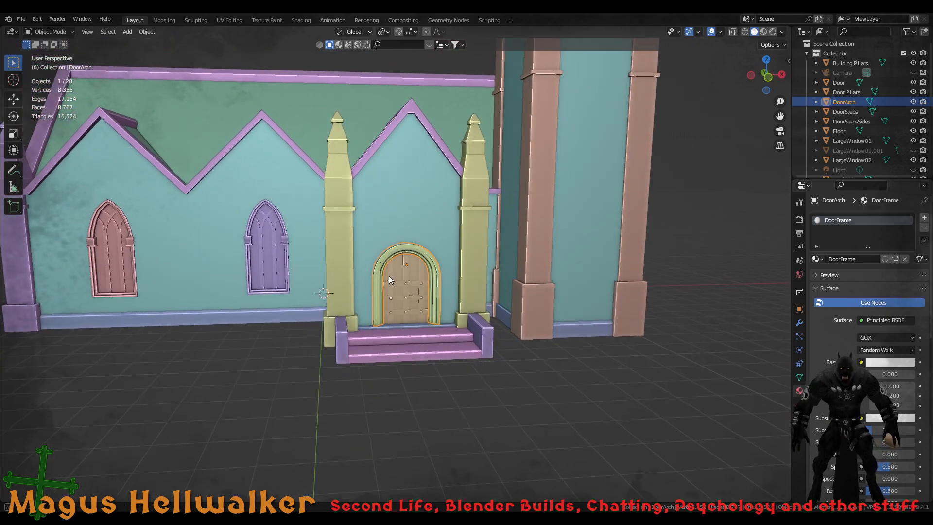
scroll(418, 274, up, 5)
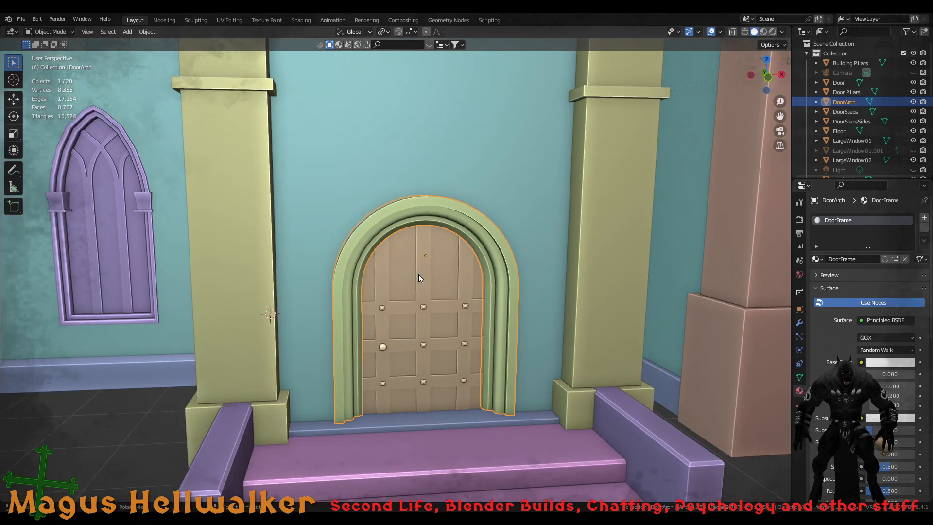
right_click(431, 214)
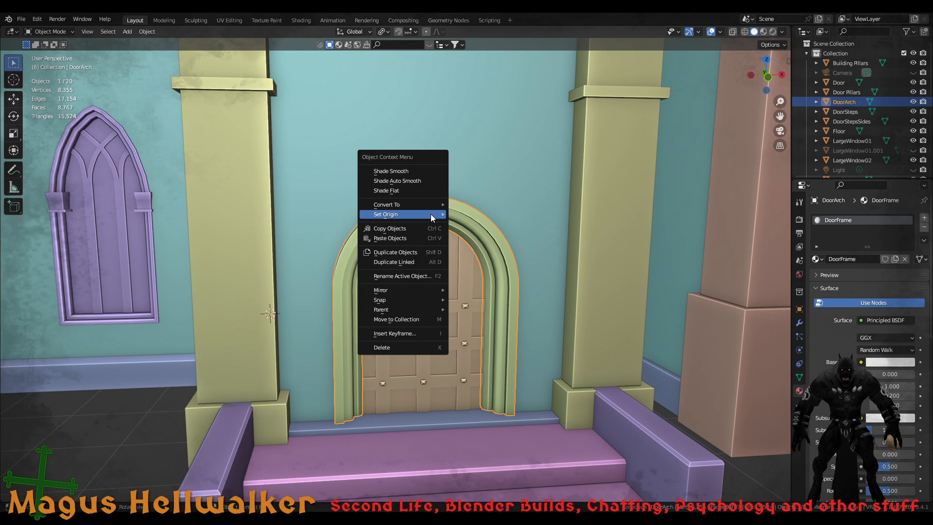
mouse_move(430, 213)
click(500, 246)
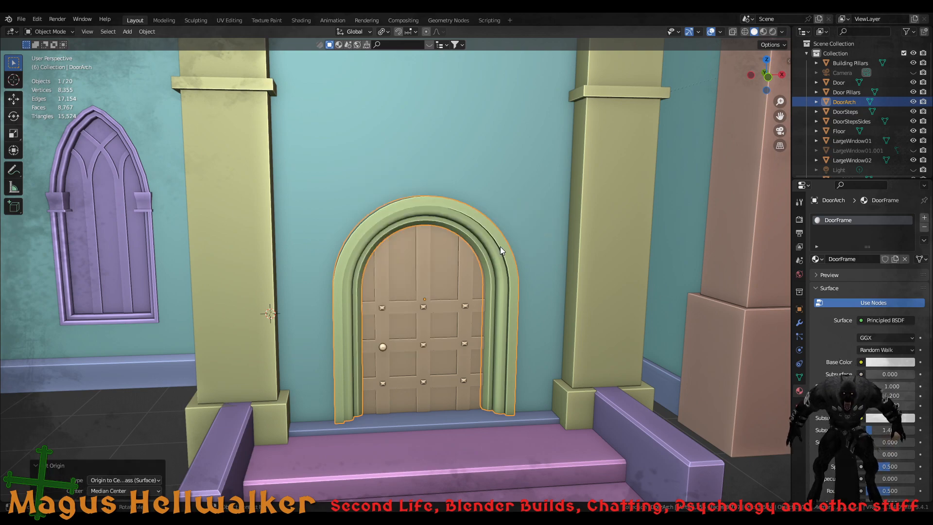
Examine the whole church model from outside and inside, including the interior roof surfaces, walls and gable end
scroll(408, 331, down, 10)
scroll(382, 306, down, 2)
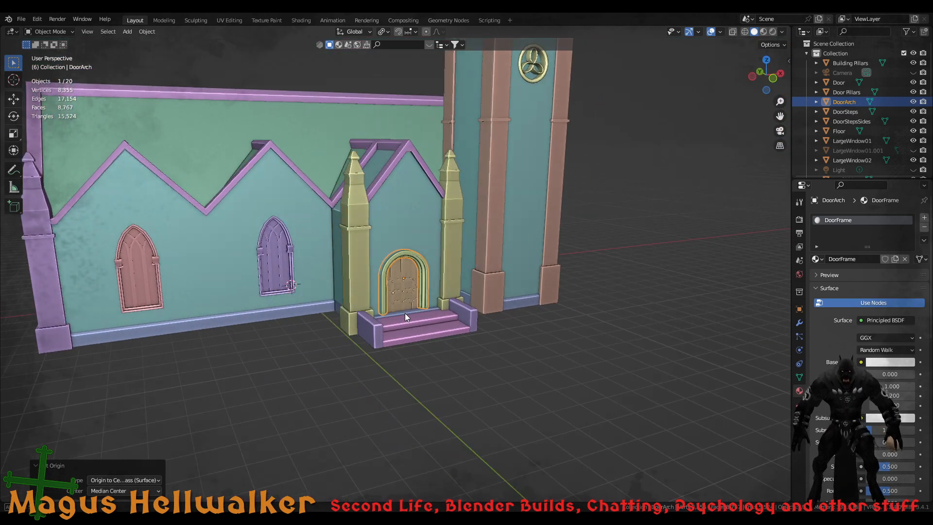
scroll(332, 255, down, 4)
middle_drag(331, 255, 340, 226)
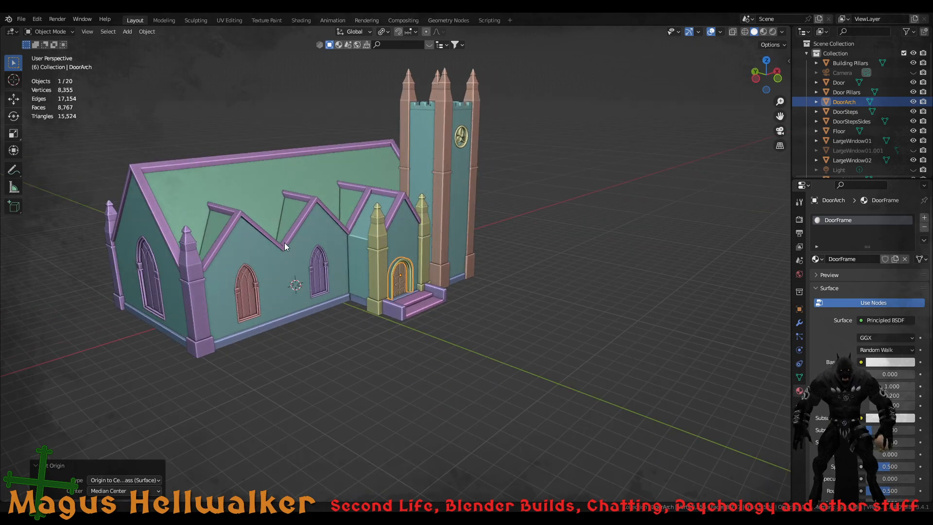
shift+middle_drag(284, 243, 364, 287)
scroll(377, 299, up, 3)
middle_drag(382, 318, 360, 321)
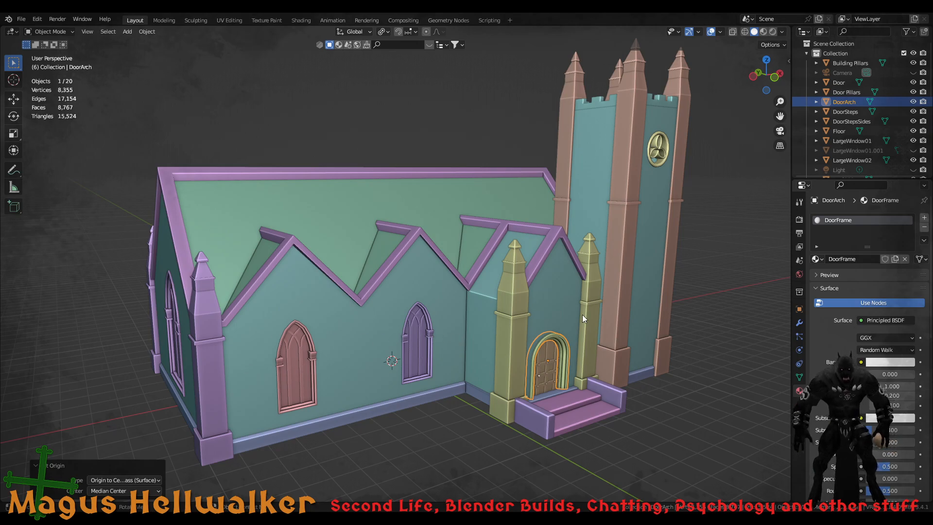
middle_drag(623, 306, 742, 296)
scroll(720, 363, up, 6)
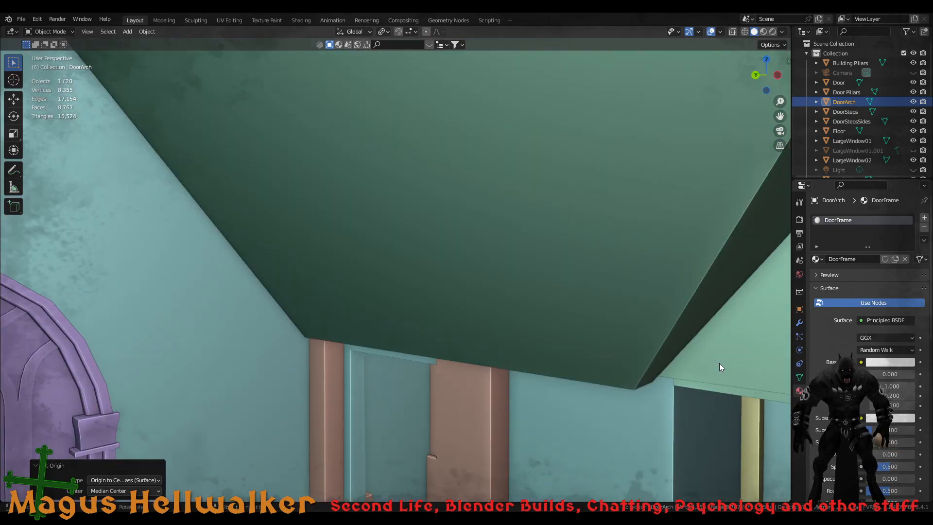
scroll(678, 380, down, 2)
middle_drag(357, 438, 416, 445)
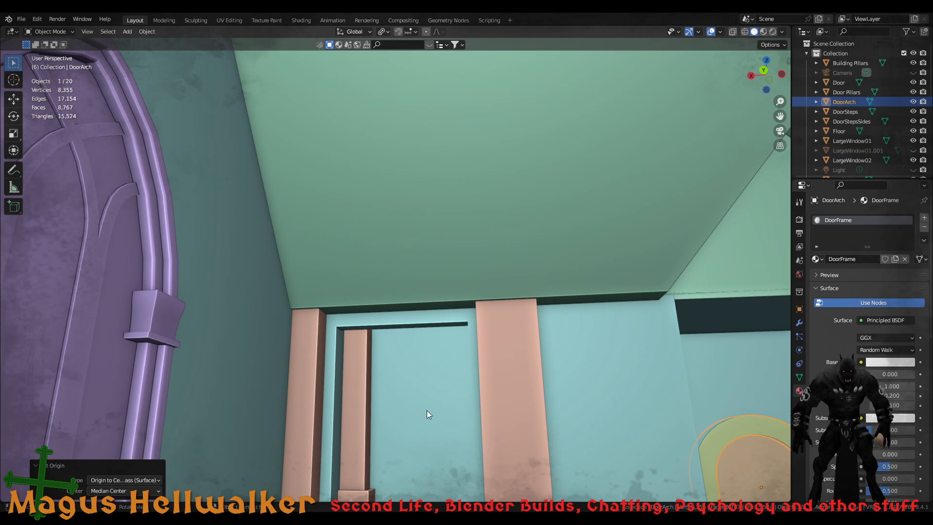
middle_drag(427, 410, 363, 404)
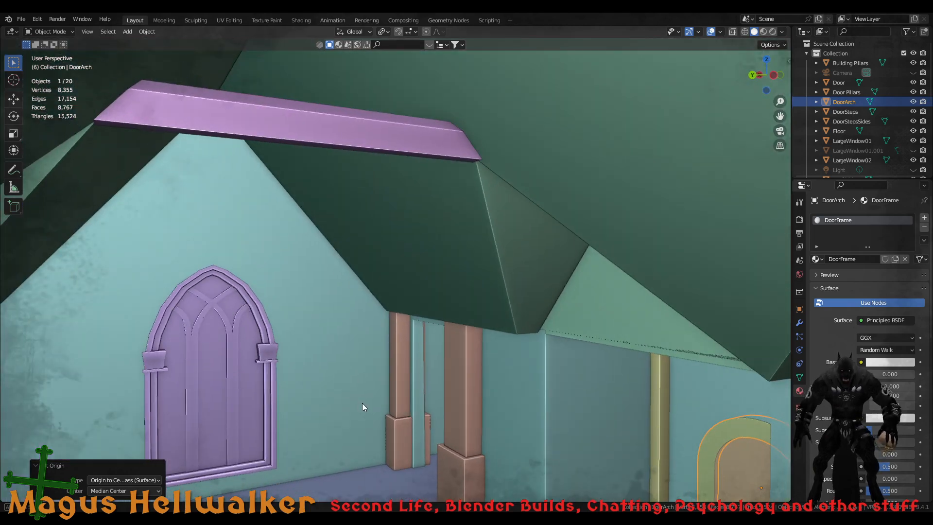
scroll(365, 403, down, 5)
scroll(446, 364, up, 1)
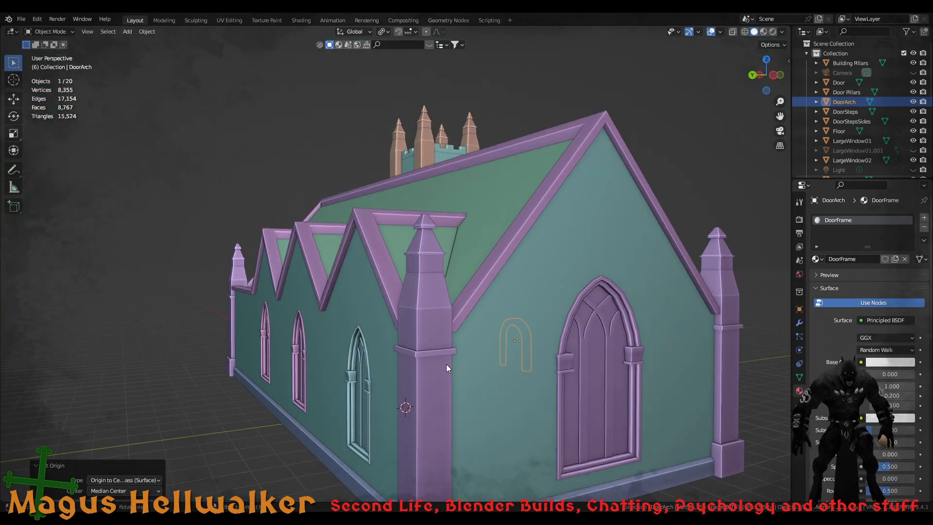
scroll(447, 368, down, 2)
middle_drag(527, 371, 447, 340)
shift+middle_drag(474, 249, 463, 273)
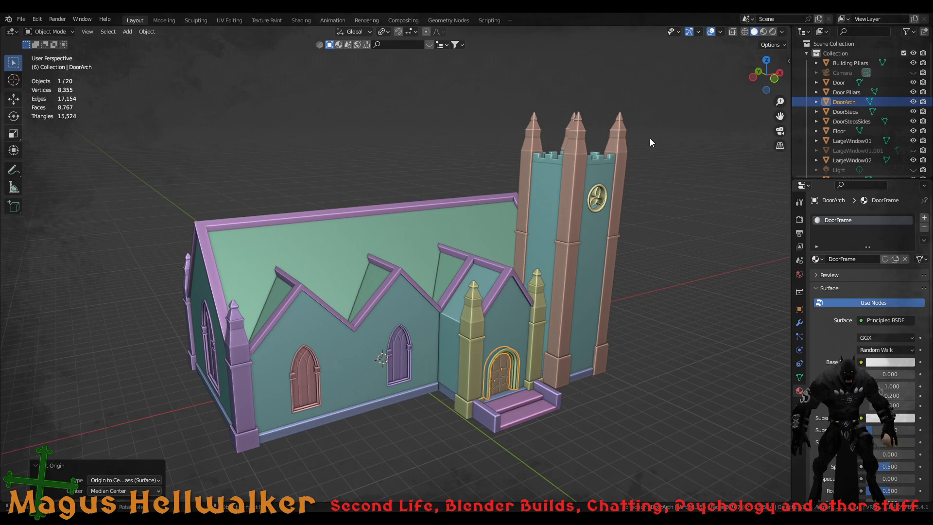
Display the church in Material Preview shading and inspect the stone texture on the front walls and tower
click(764, 32)
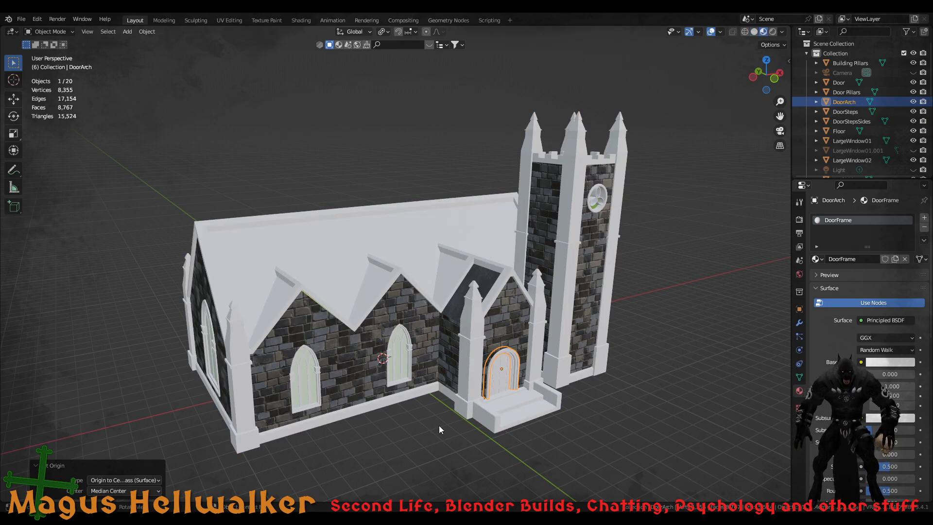
scroll(366, 433, up, 5)
middle_drag(366, 433, 287, 410)
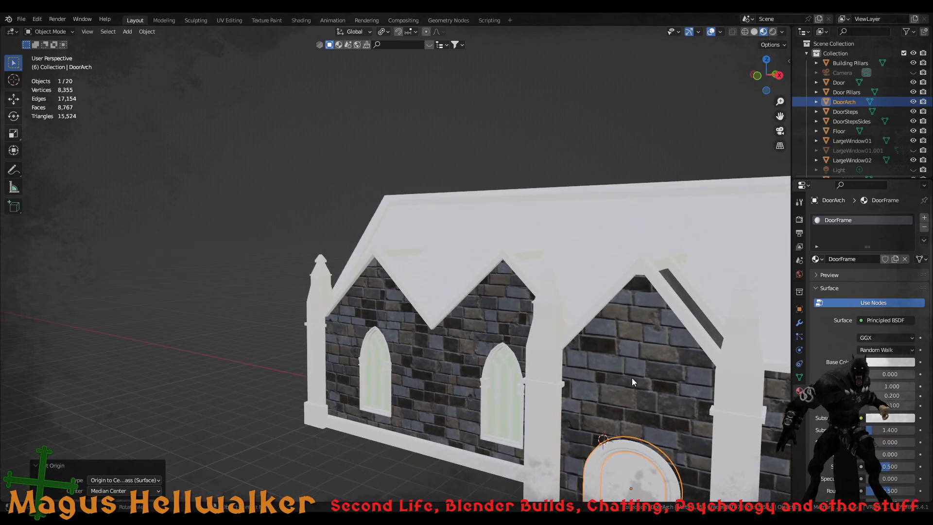
shift+middle_drag(742, 334, 535, 279)
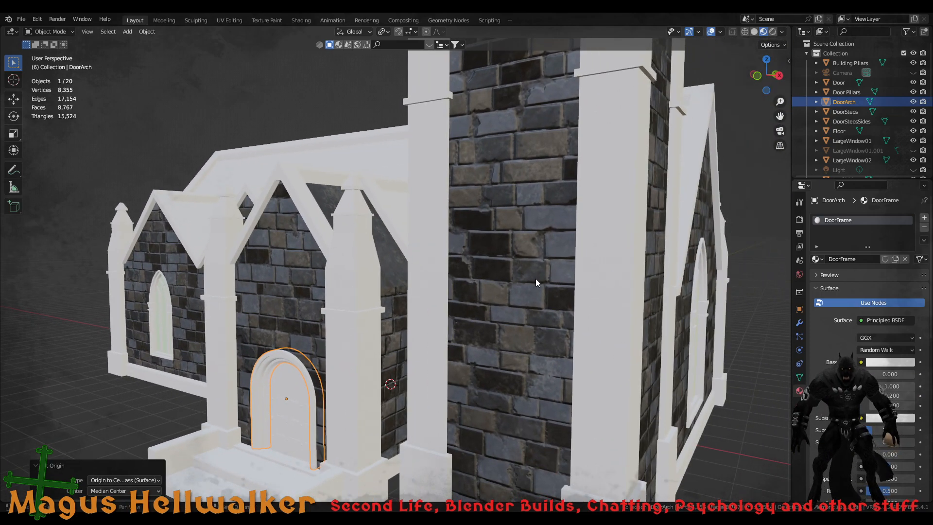
scroll(501, 334, down, 4)
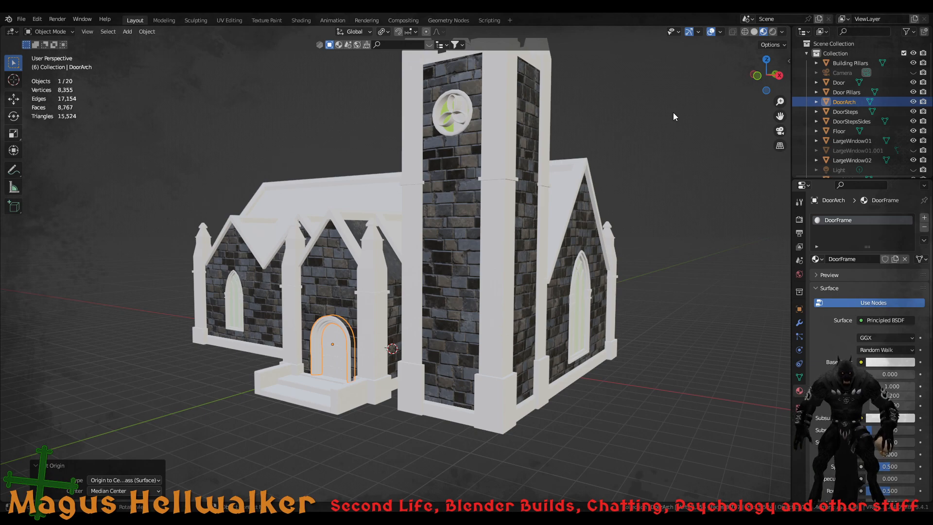
Check the church in Rendered shading and return to Material Preview
click(773, 32)
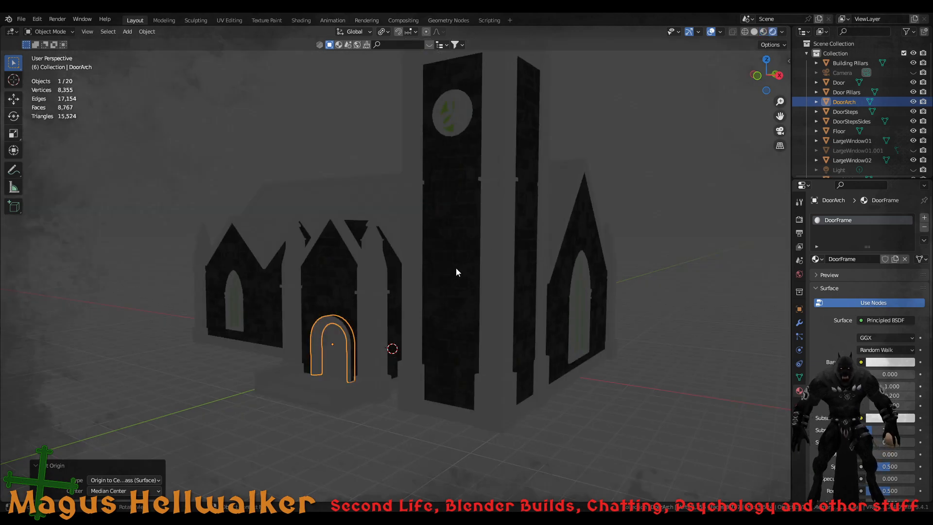
middle_drag(456, 272, 474, 306)
click(764, 32)
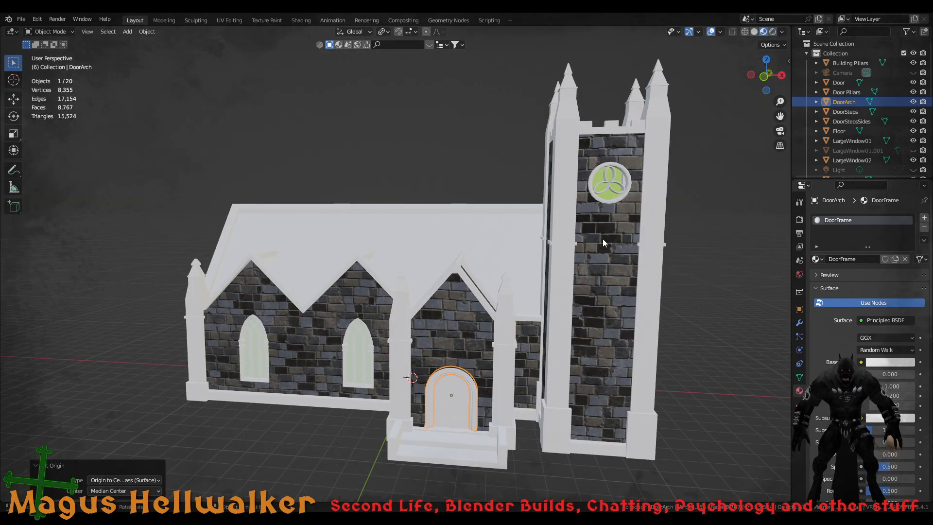
Examine the church's stone walls, roof, gables and tower from several angles in Material Preview
scroll(510, 342, up, 4)
scroll(509, 341, up, 2)
middle_drag(509, 341, 624, 366)
scroll(434, 386, down, 3)
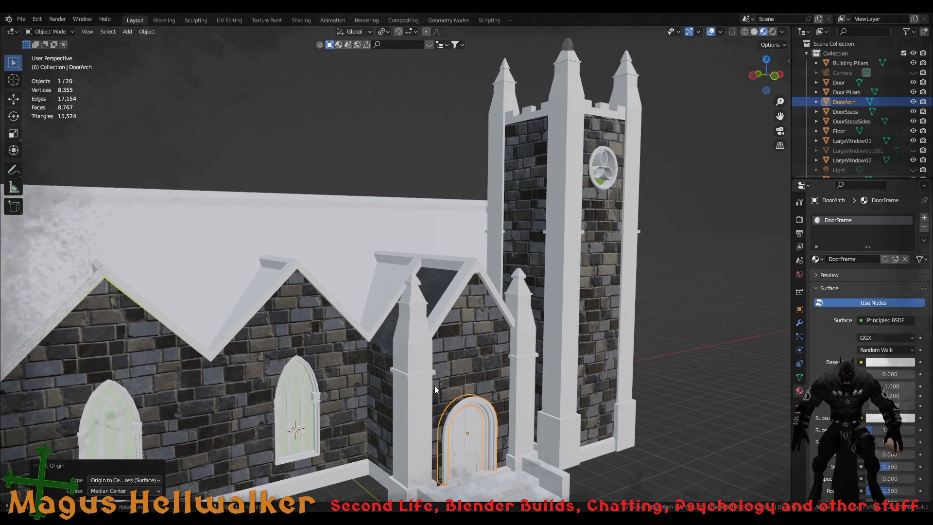
middle_drag(396, 366, 436, 323)
middle_drag(389, 298, 401, 312)
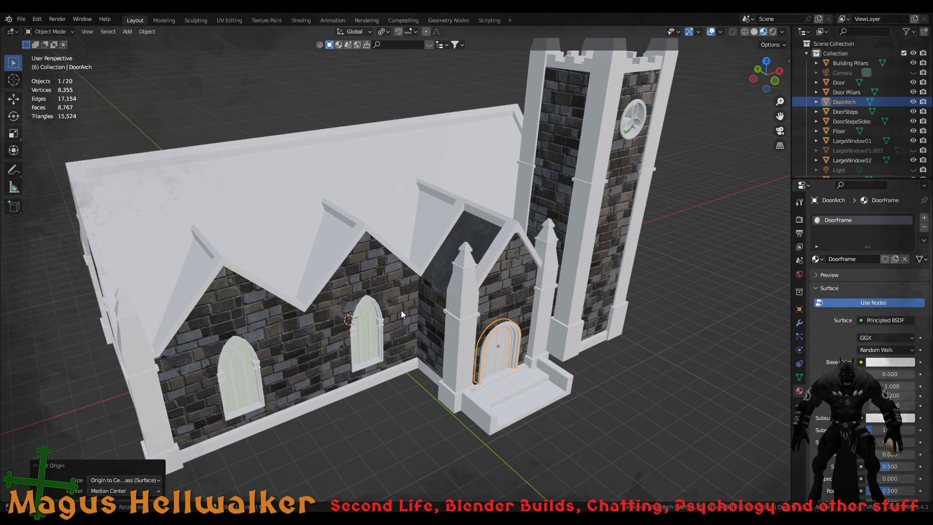
middle_drag(424, 238, 453, 289)
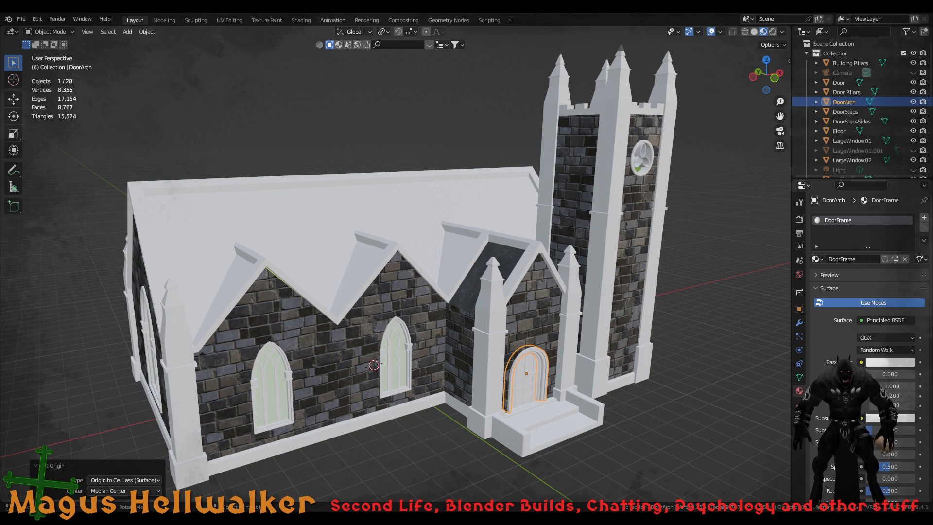
scroll(395, 275, up, 3)
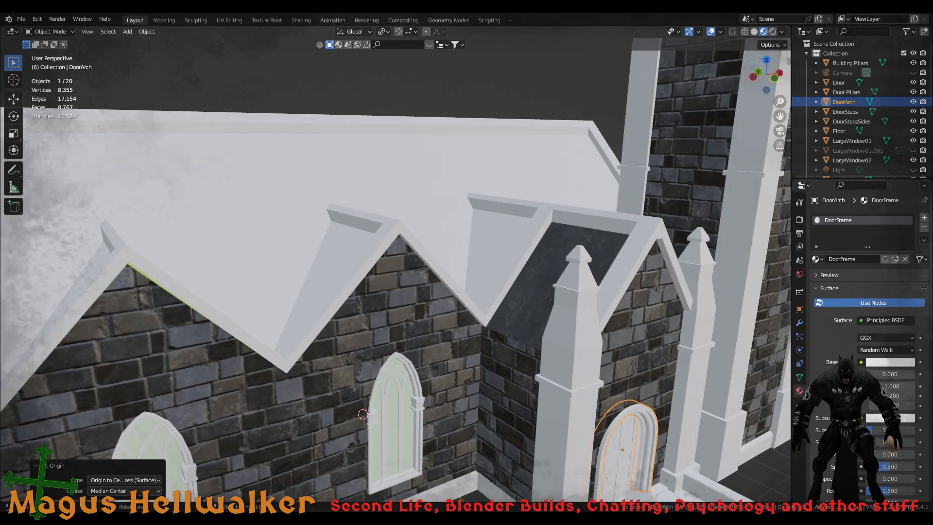
scroll(395, 275, down, 3)
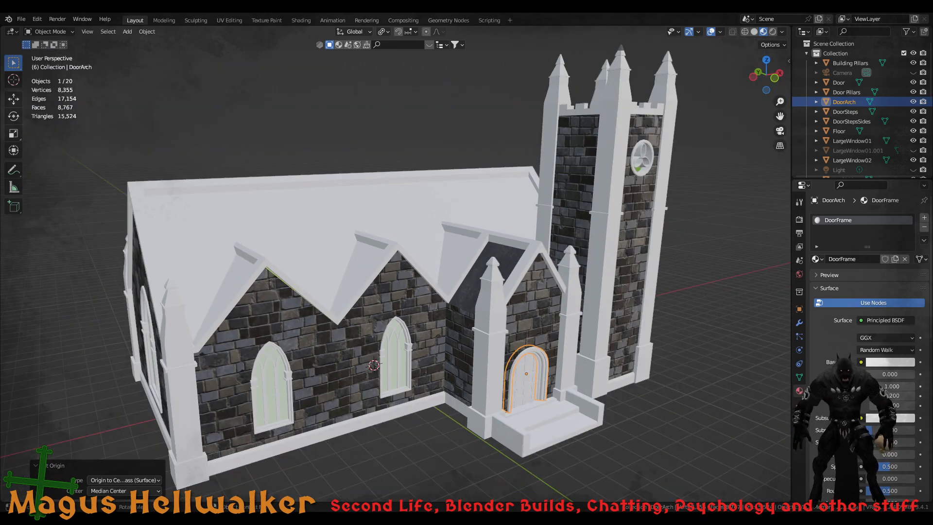
Open the Shading workspace and connect the StepSides base color, metallic, roughness and displacement textures to the entrance step sides' Principled BSDF material
click(526, 442)
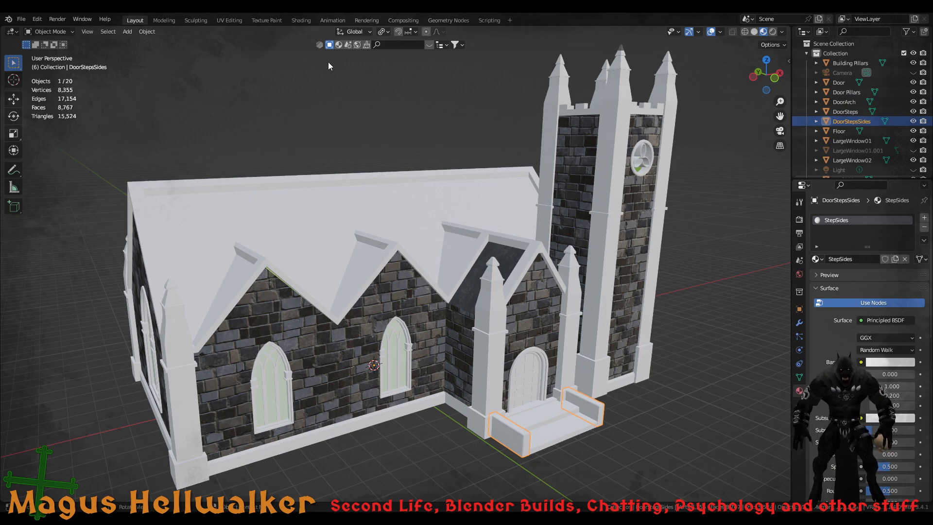
click(305, 21)
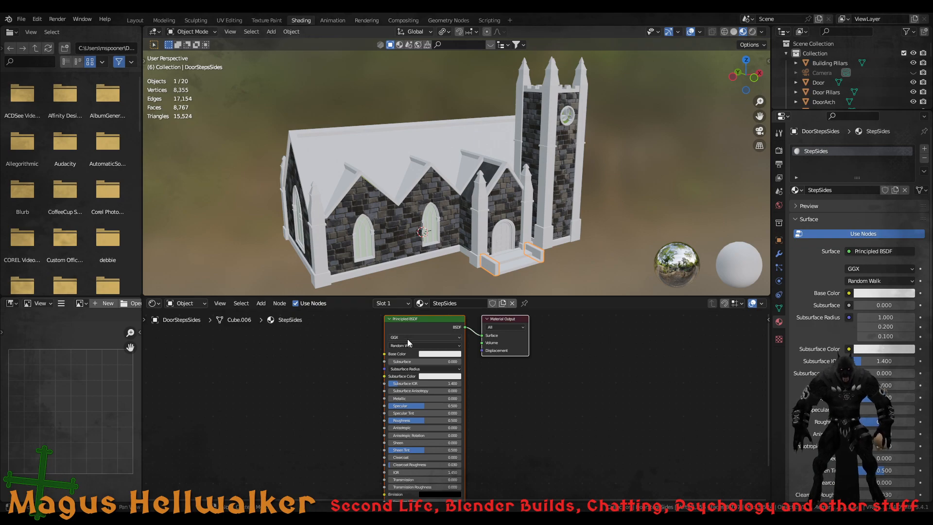
click(424, 319)
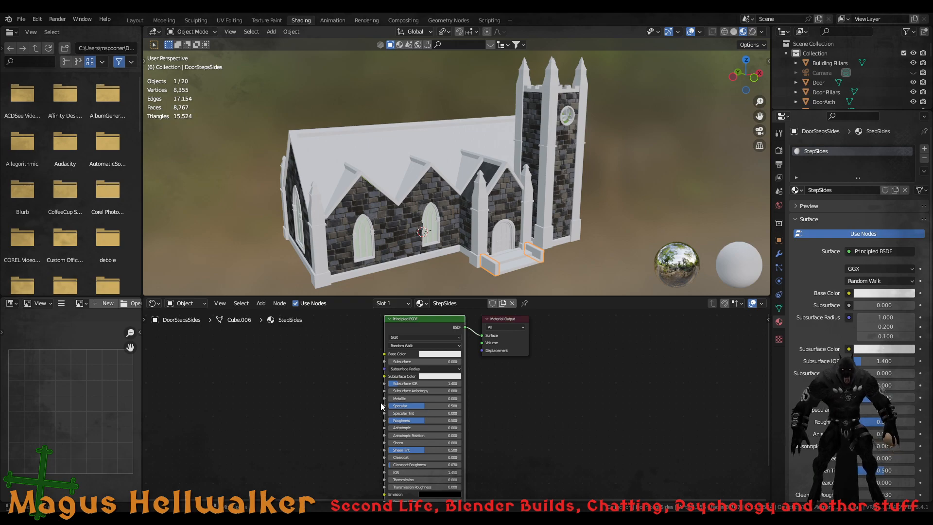
click(703, 428)
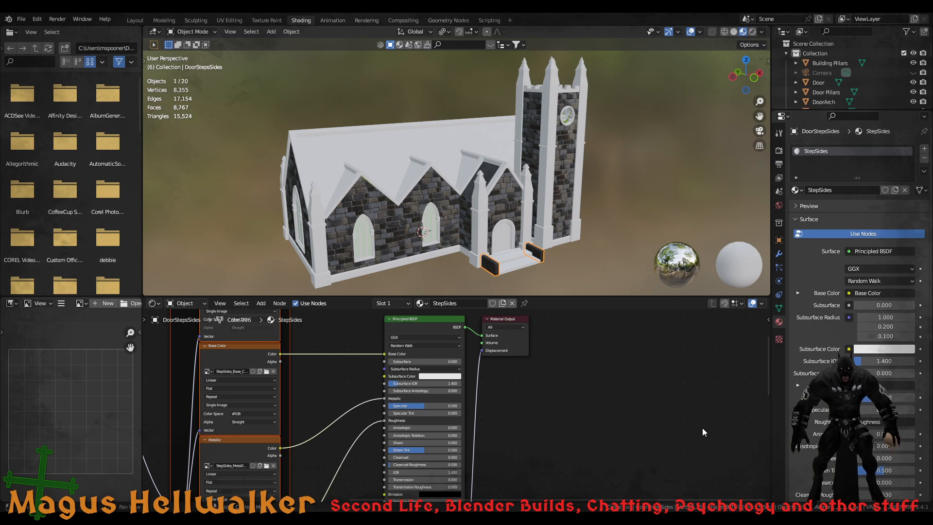
Connect the Steps texture set, including base color, metallic and roughness maps, to the entrance steps' Principled BSDF material
click(521, 263)
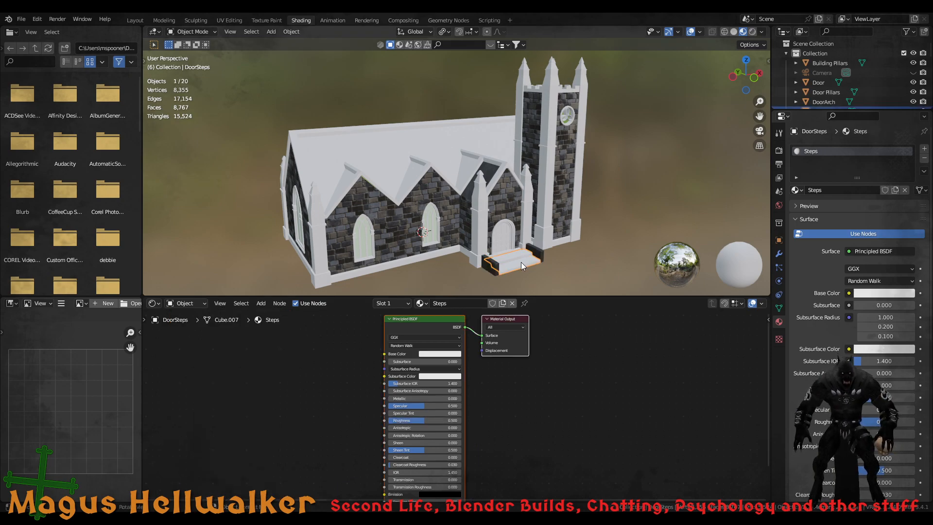
click(424, 320)
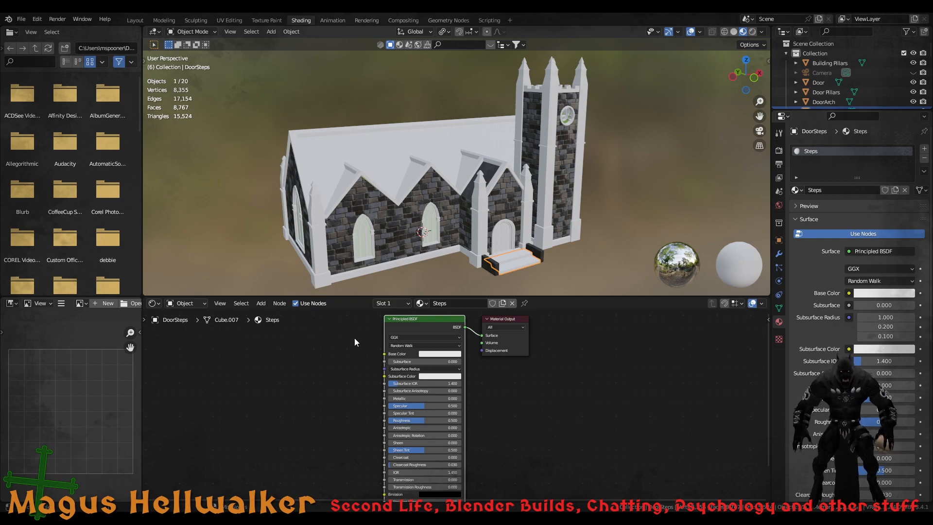
click(701, 427)
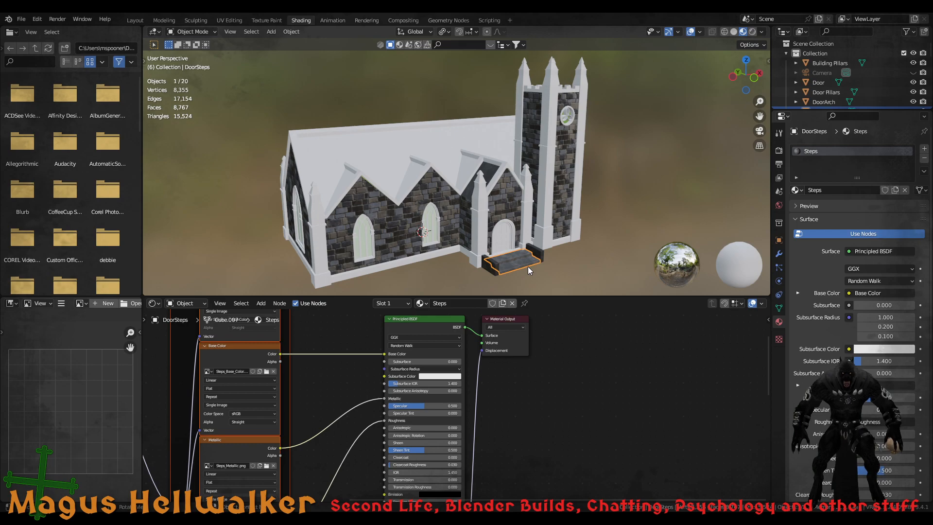
Connect the Pillar Door texture set to the door pillars' material and the Pillar Large texture set to the tower pillars' material
click(483, 248)
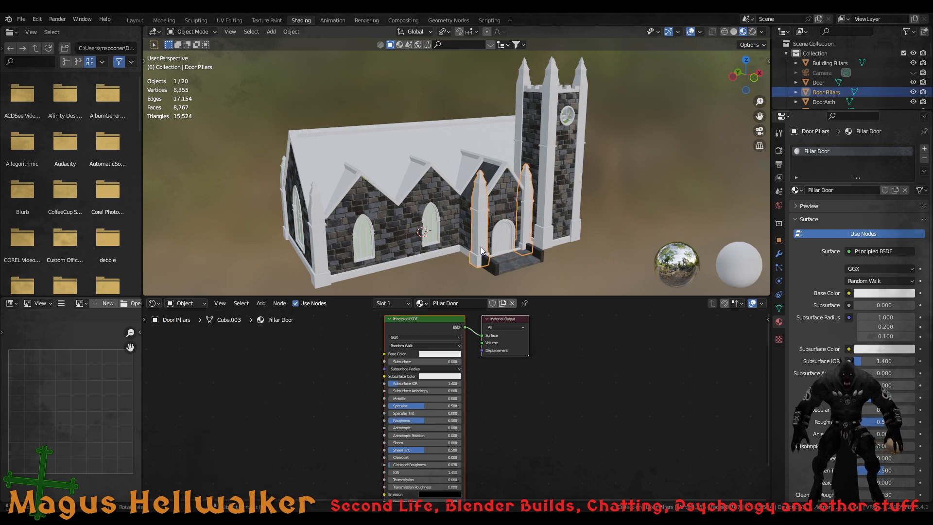
click(417, 319)
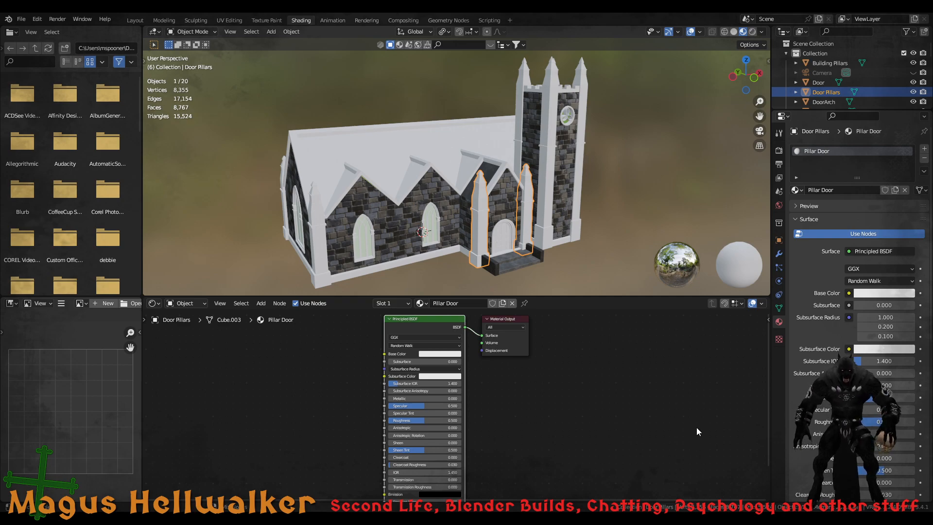
click(546, 215)
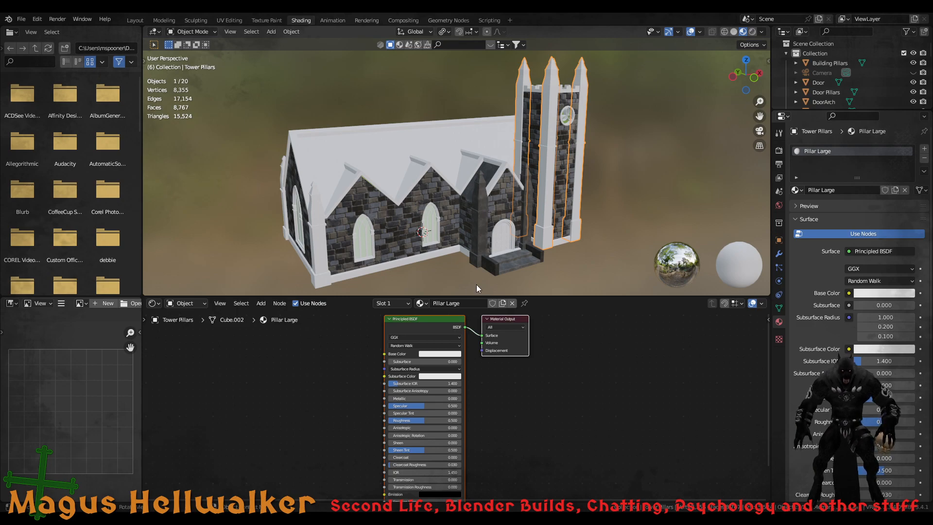
click(444, 319)
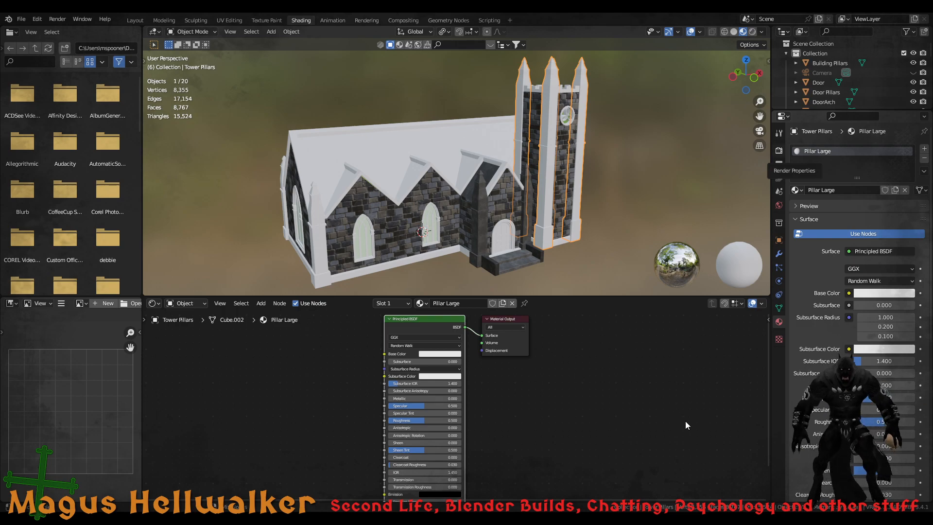
Connect the Pillar Main texture set to the Principled BSDF material of the main building's corner pillars
click(332, 238)
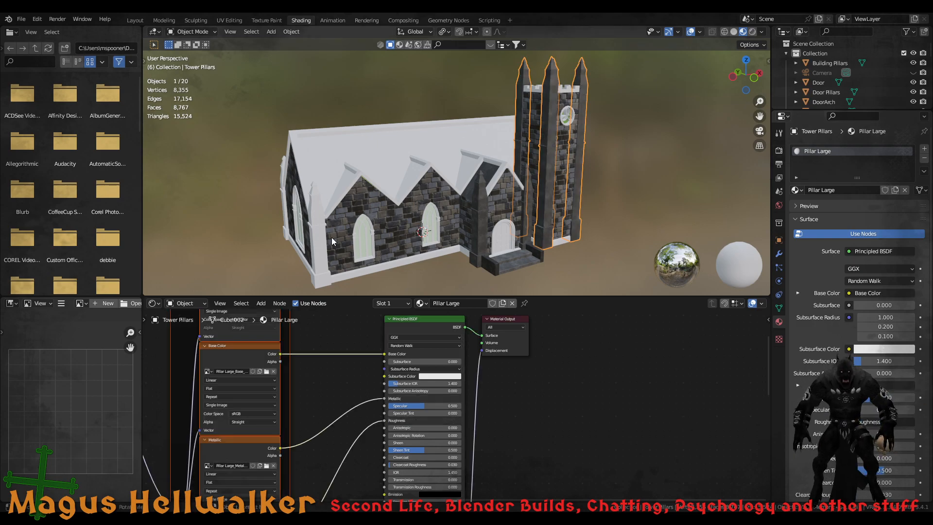
click(325, 250)
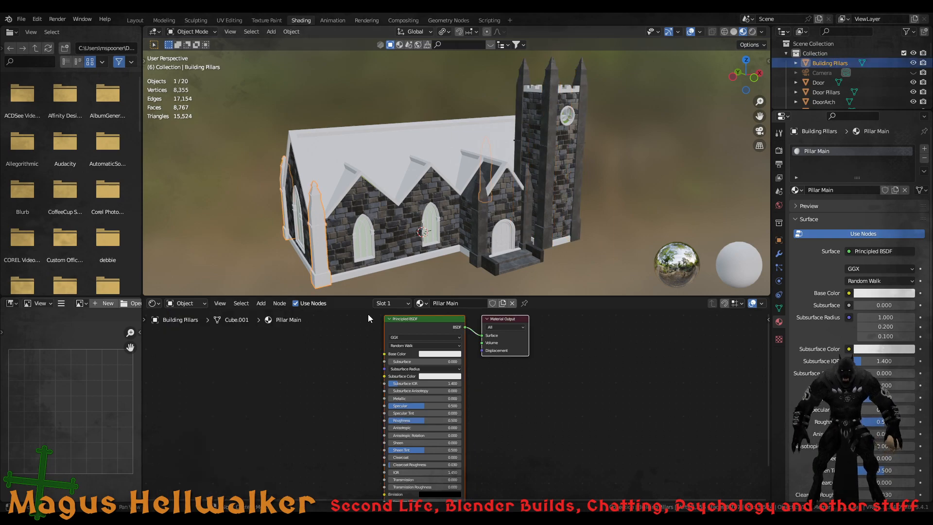
click(430, 319)
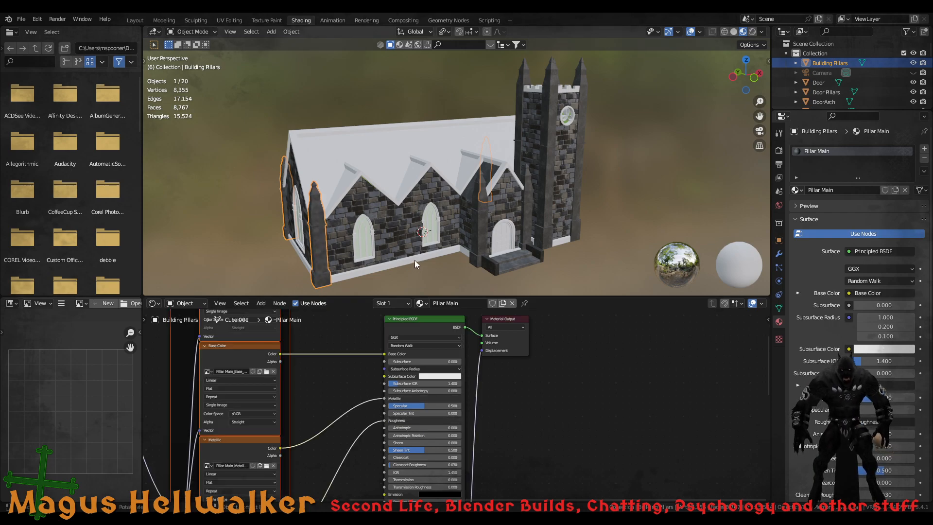
Connect the DoorFrame texture set, including base color, metallic and roughness maps, to the door arch's material
mouse_move(414, 236)
middle_down()
mouse_move(494, 231)
mouse_move(503, 186)
mouse_move(469, 225)
mouse_move(402, 235)
middle_up()
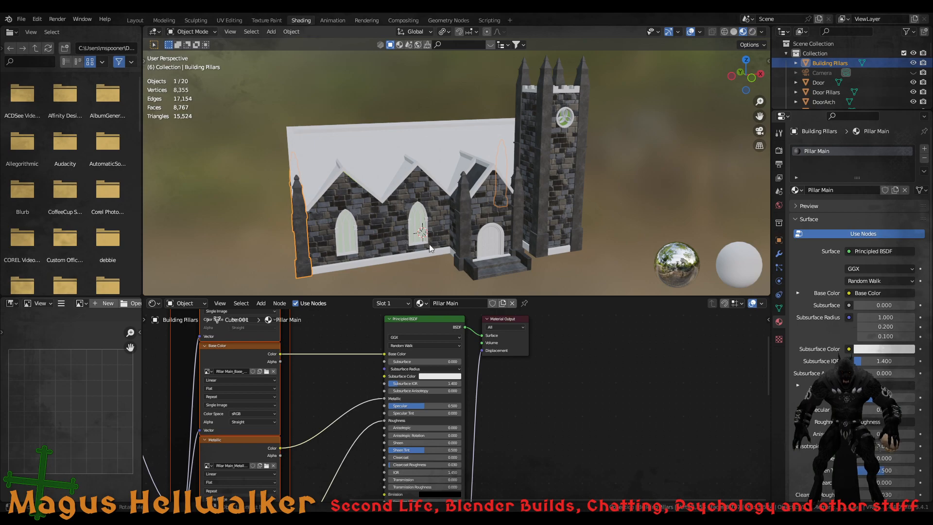
scroll(513, 265, up, 4)
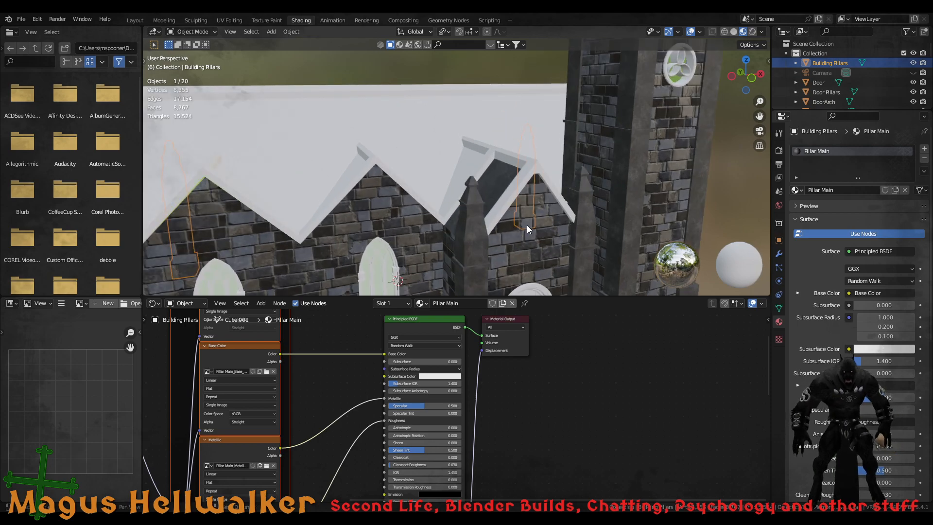
scroll(527, 225, up, 2)
middle_drag(481, 146, 489, 171)
click(481, 197)
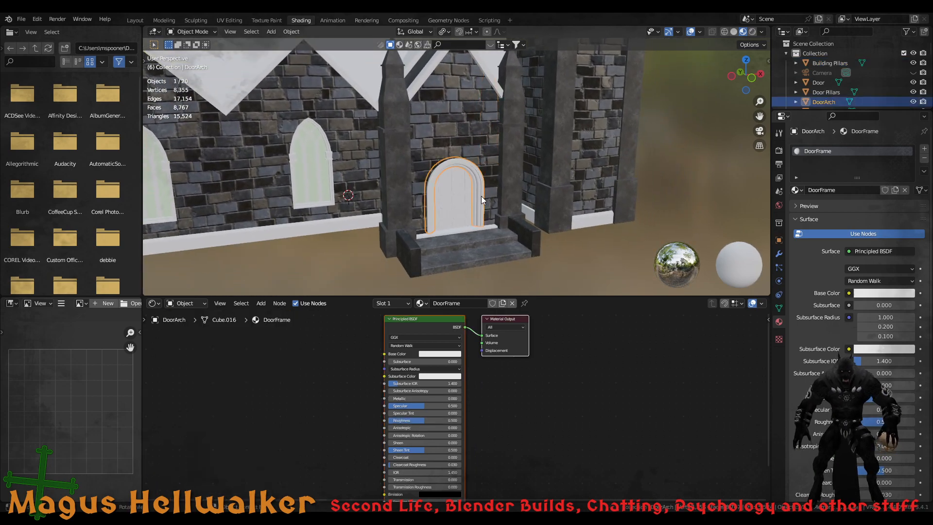
click(436, 319)
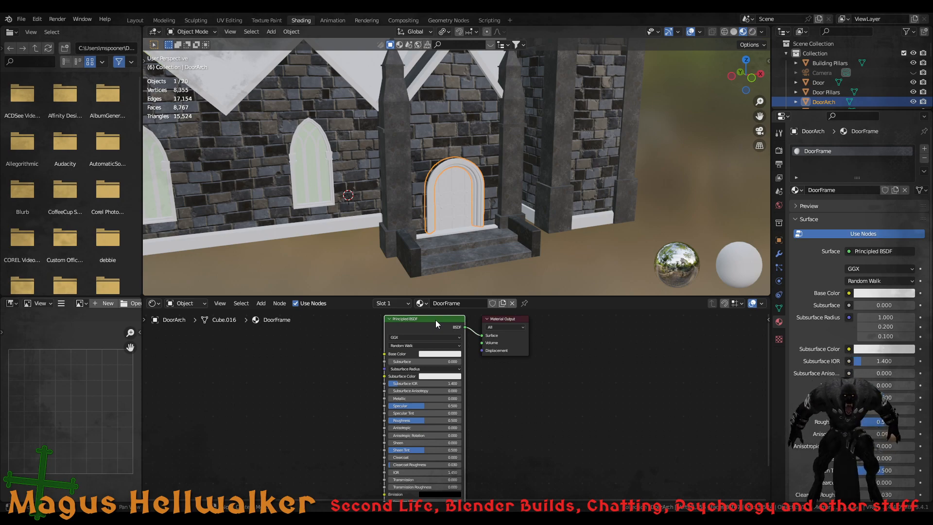
click(516, 336)
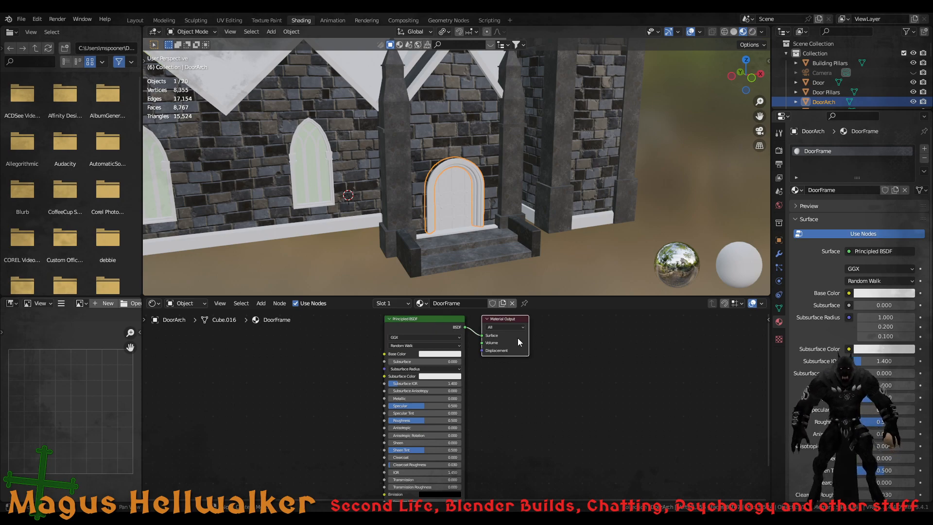
click(434, 319)
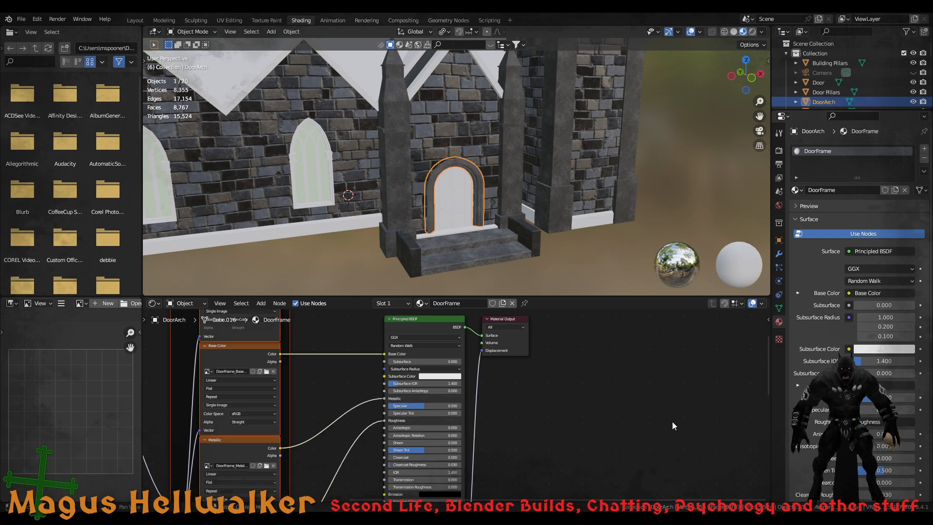
Connect the DoorWood texture set to the Principled BSDF shader of the door's DoorWood material
click(461, 206)
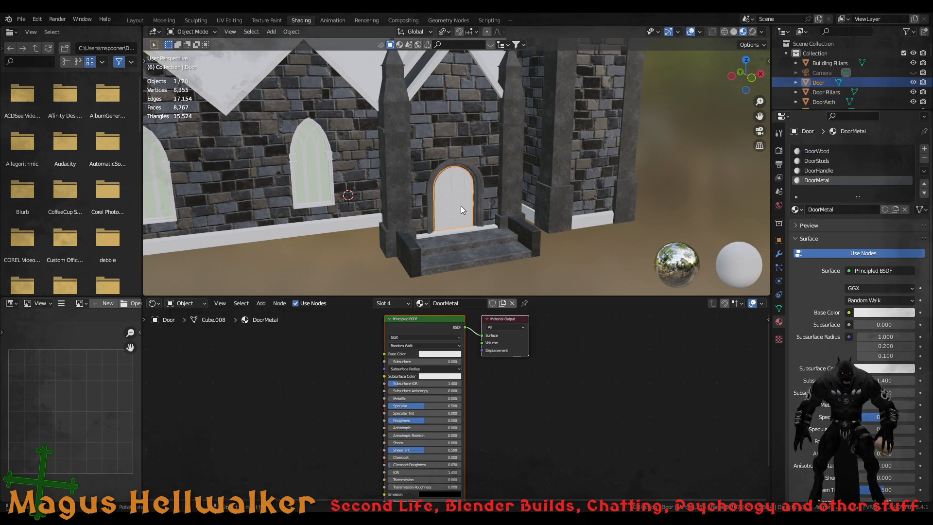
click(818, 151)
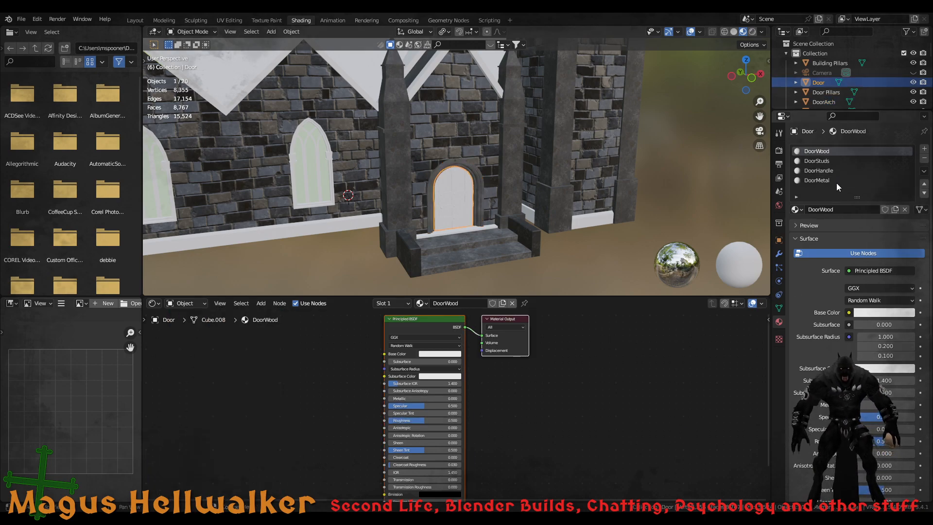
scroll(453, 201, up, 7)
scroll(451, 199, down, 5)
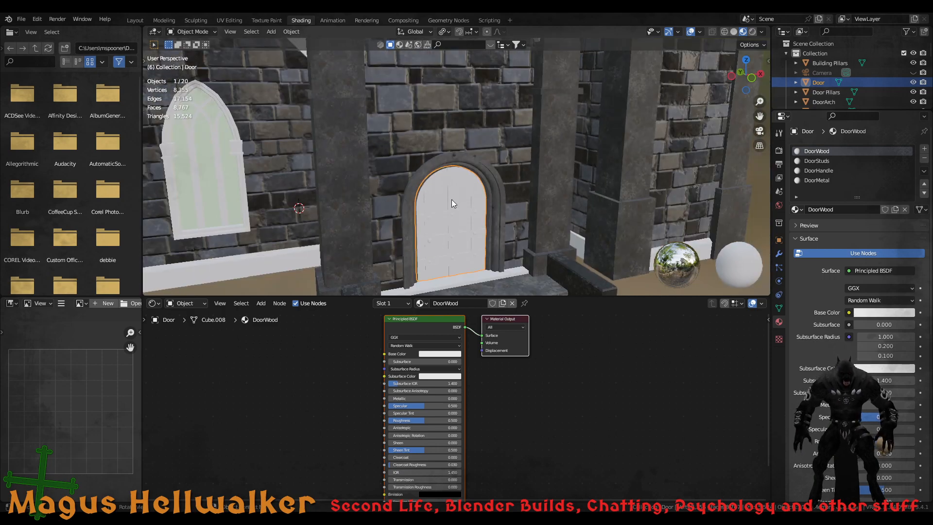
scroll(453, 203, up, 8)
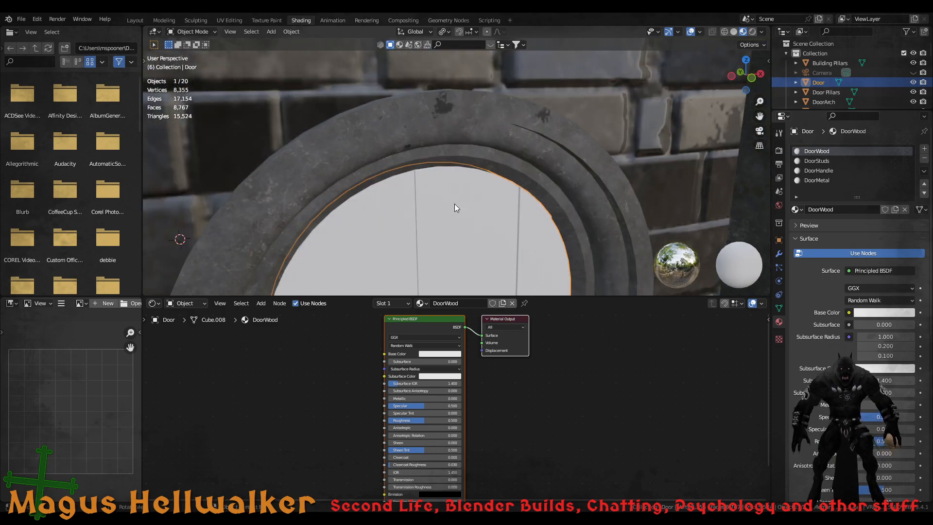
scroll(454, 204, down, 6)
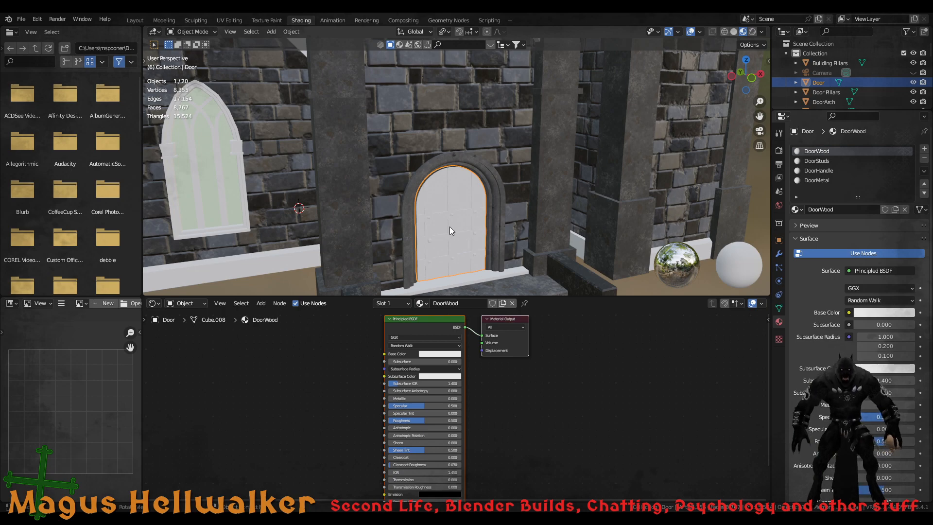
click(433, 320)
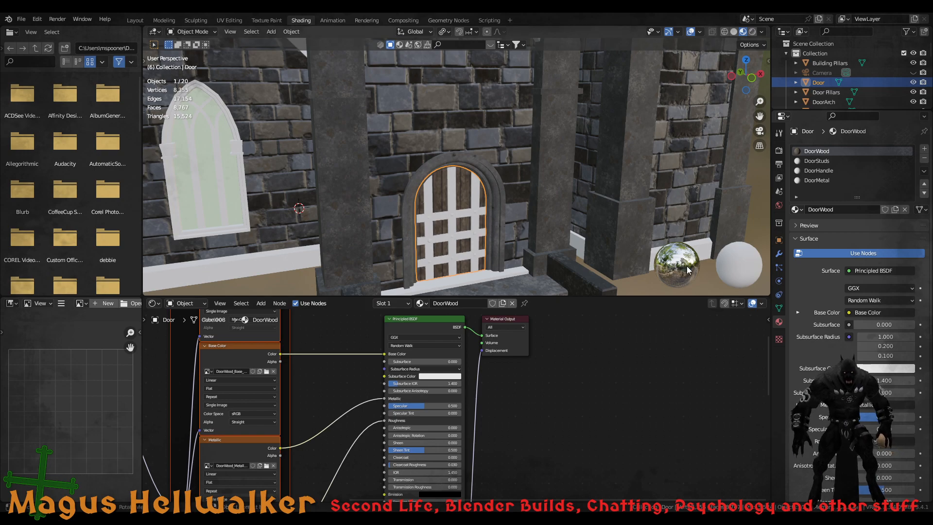
Connect the matching texture sets to the door's DoorStuds, DoorHandle and DoorMetal materials
click(810, 160)
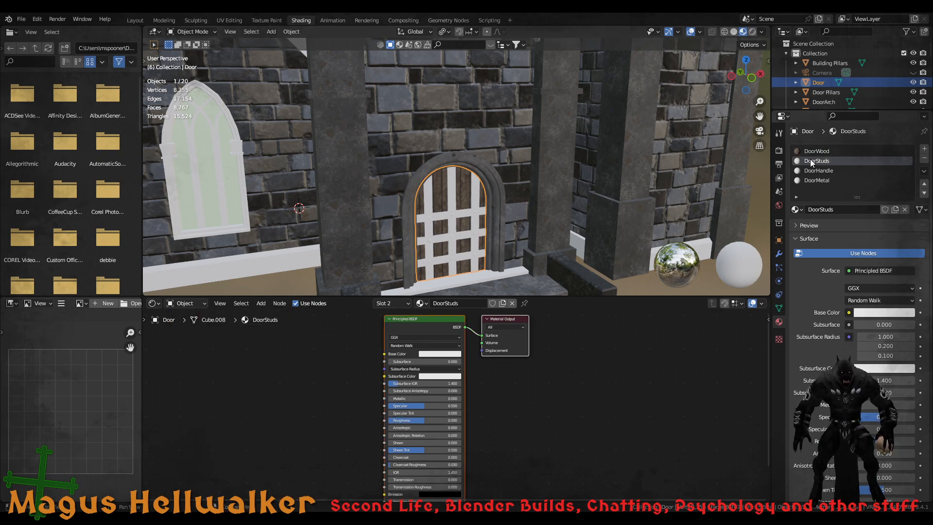
click(443, 319)
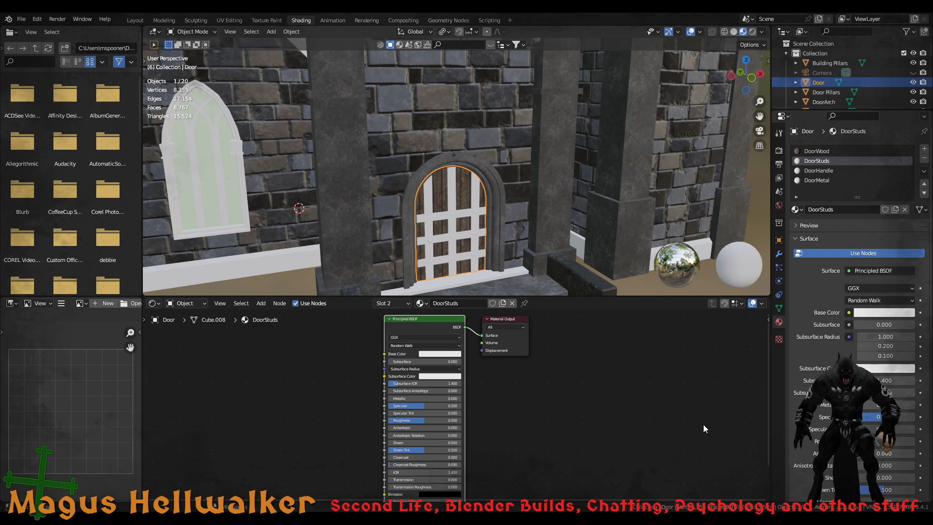
click(817, 171)
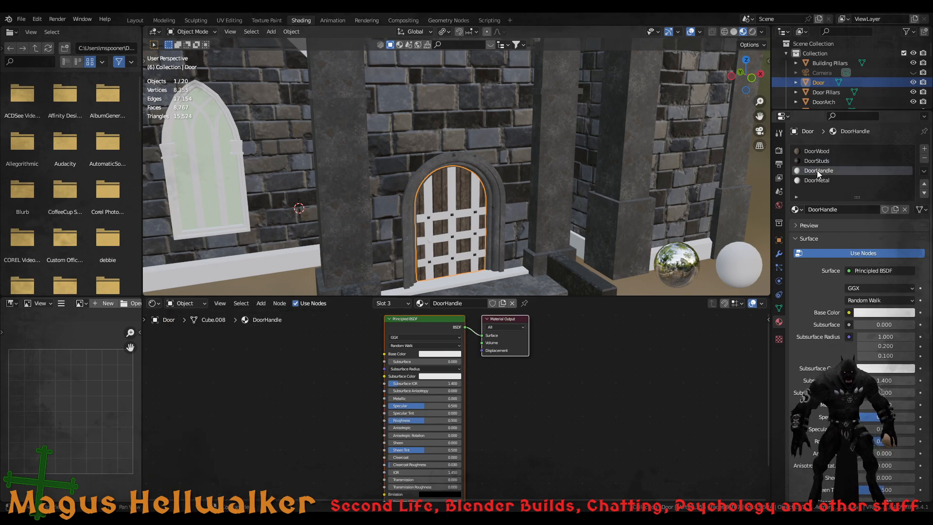
click(441, 319)
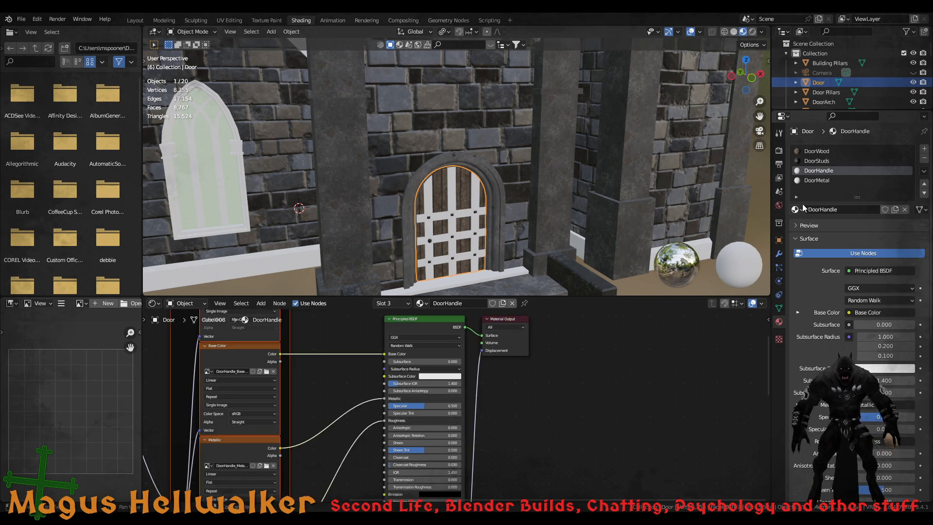
click(817, 181)
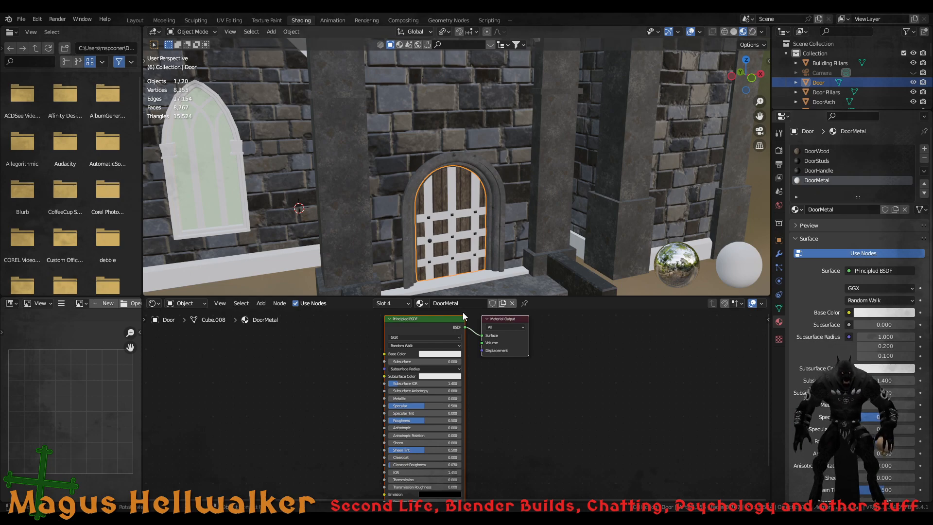
click(440, 320)
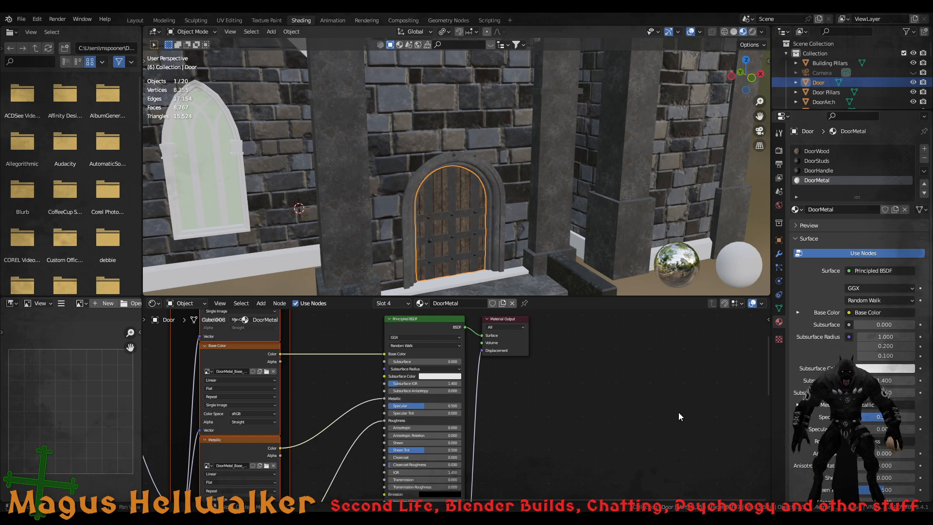
Connect the matching texture sets to the church floor's Floor and FloorEdges materials
scroll(491, 282, down, 5)
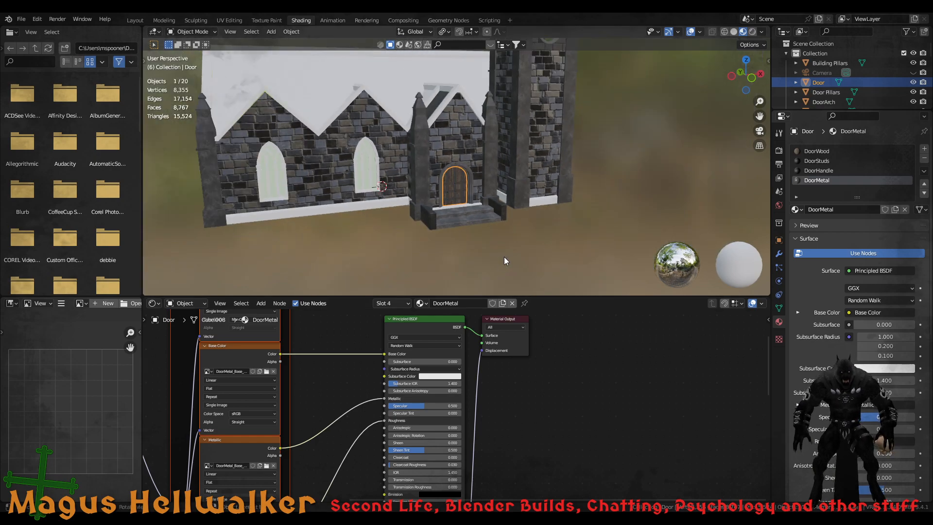
scroll(504, 257, up, 2)
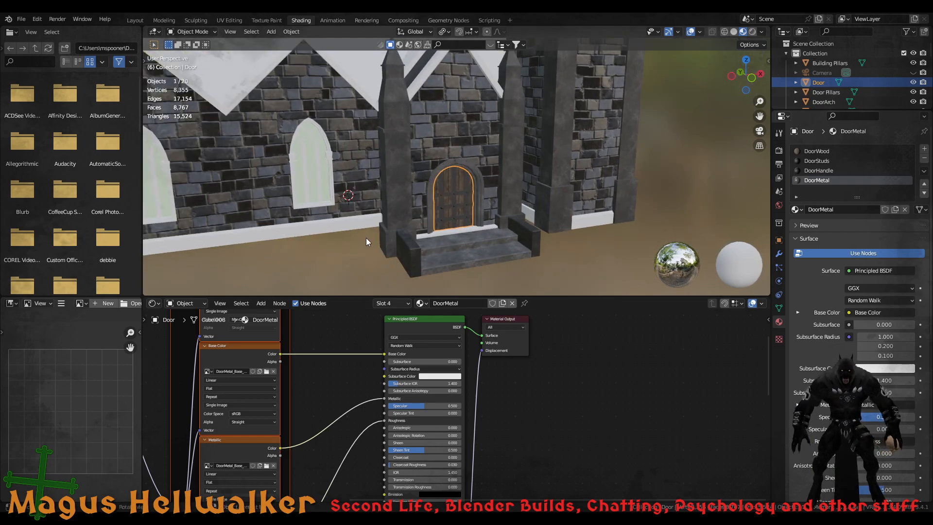
click(347, 231)
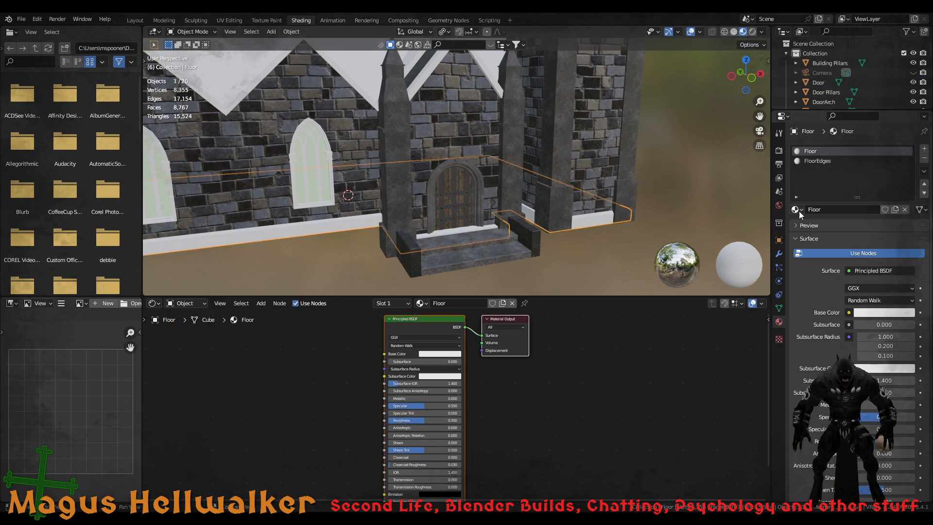
click(436, 317)
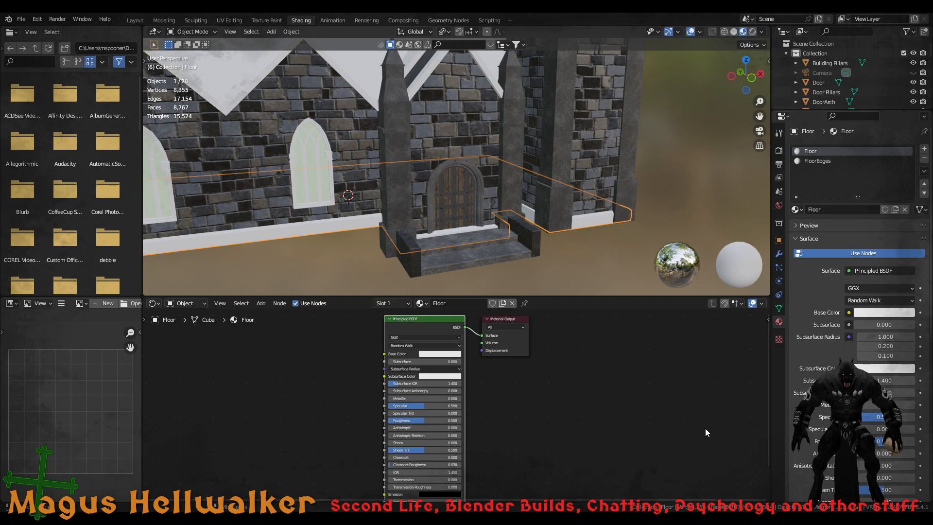
click(817, 161)
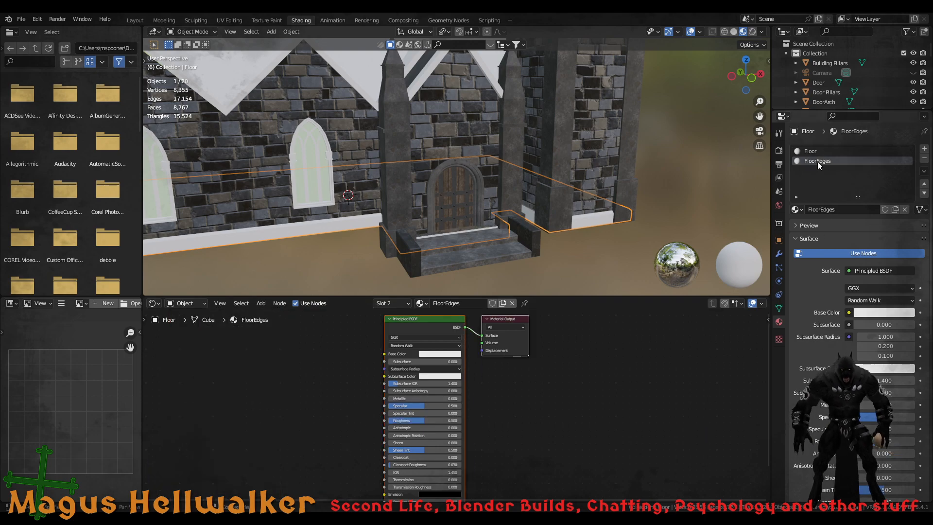
click(443, 320)
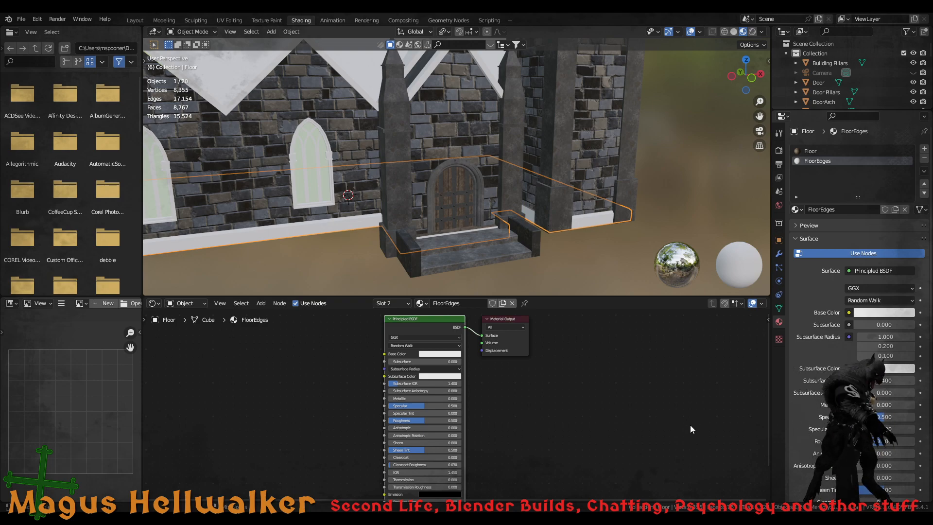
key(ctrl+shift+t)
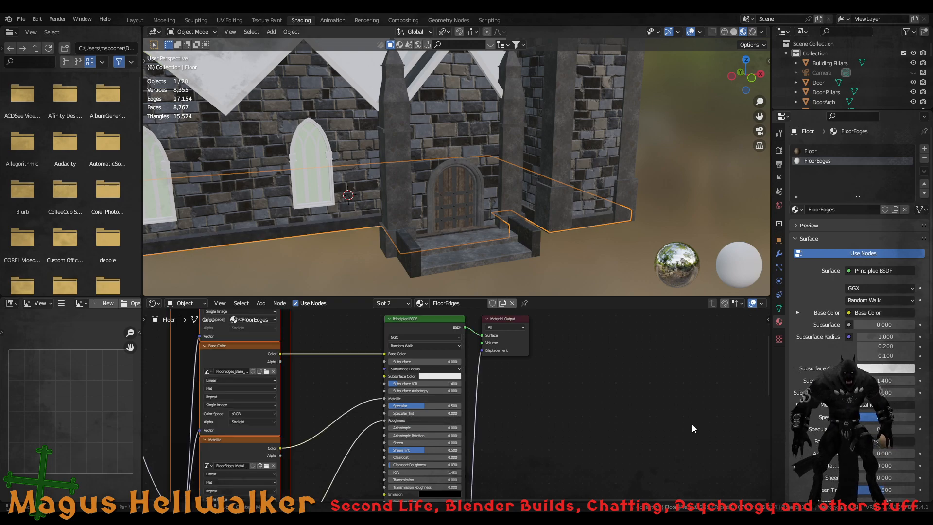
Connect the RoofRidges and RidgeBeams texture sets to the matching materials of the ridges along the roof and gables
scroll(363, 201, down, 5)
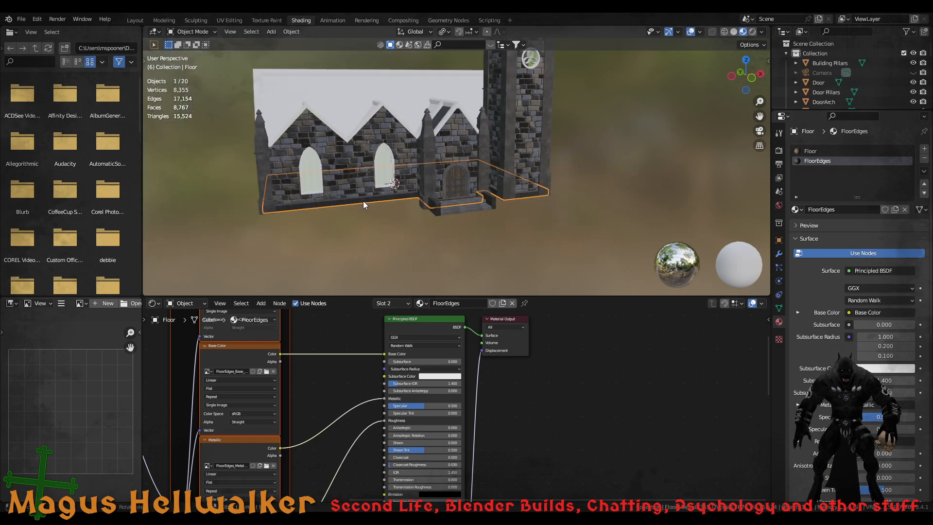
scroll(363, 200, up, 4)
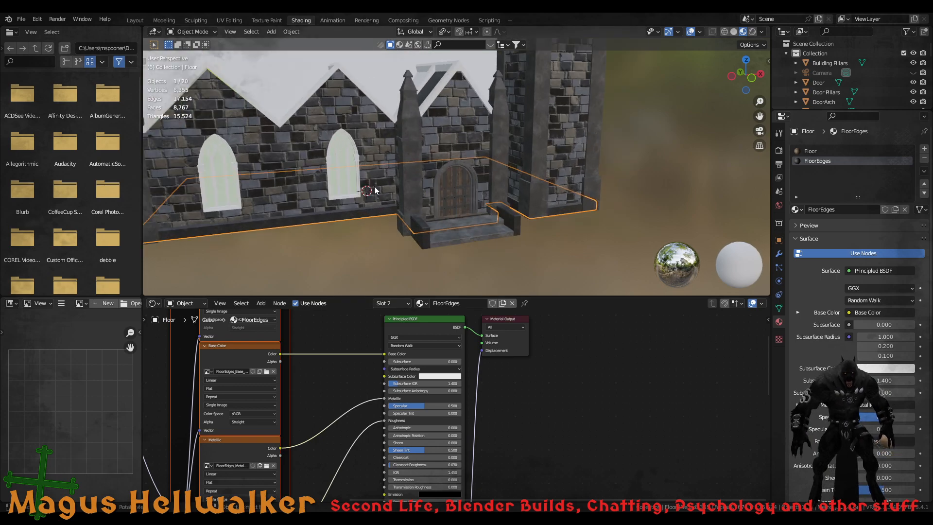
middle_drag(368, 104, 448, 173)
click(445, 188)
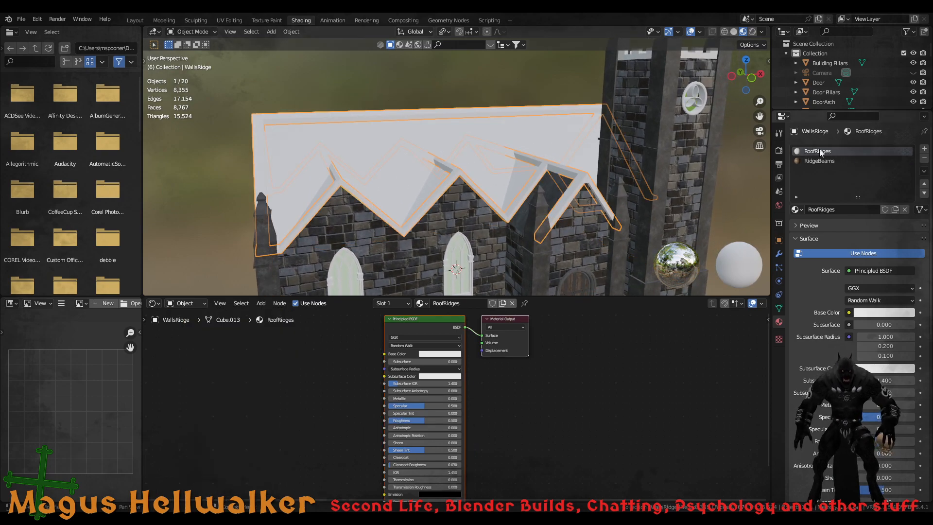
click(430, 320)
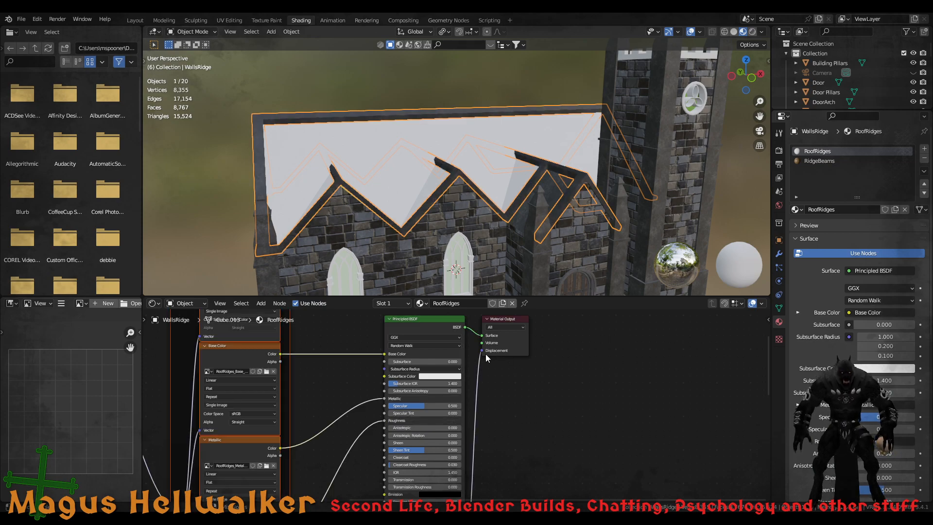
click(815, 162)
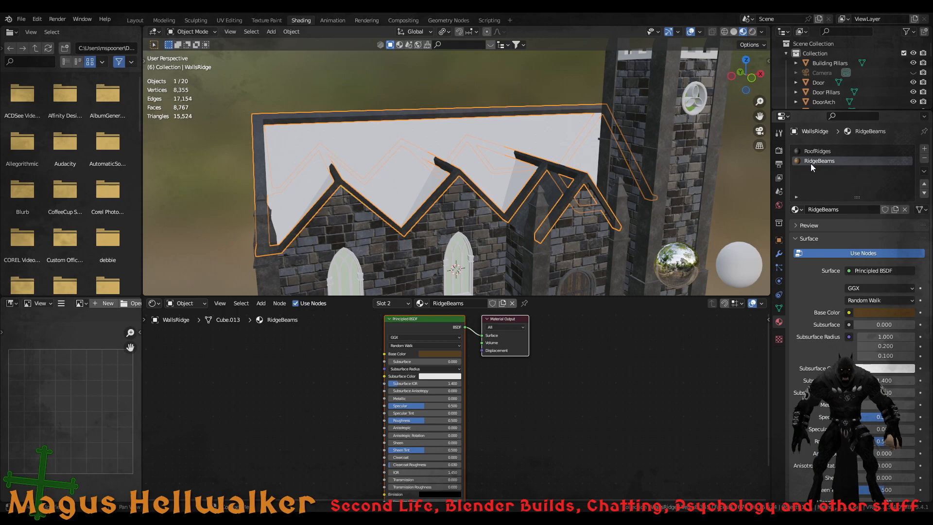
click(436, 319)
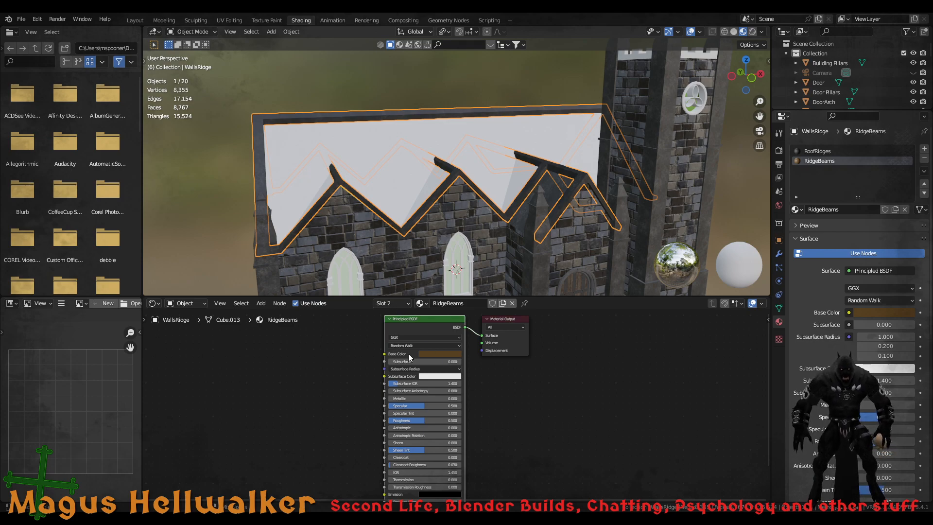
click(687, 427)
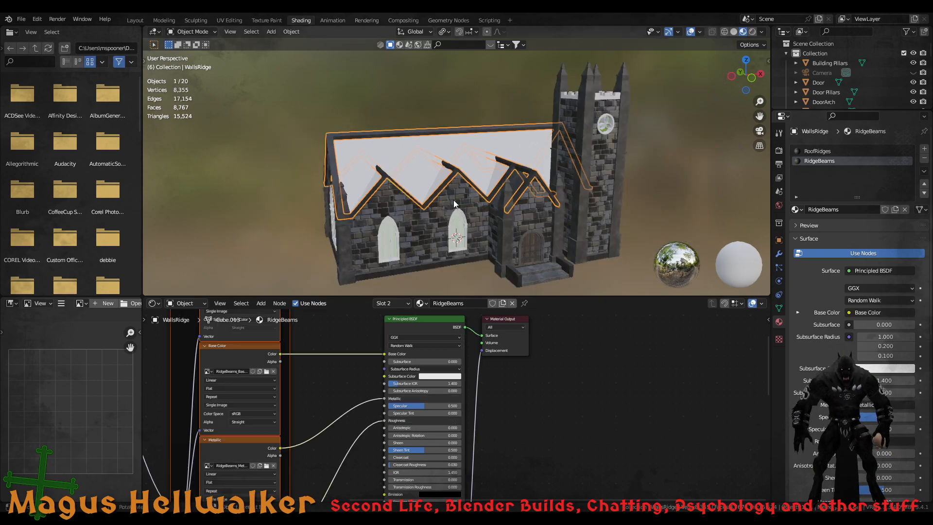
Connect the matching texture sets to the Main Roof and InternalRoof materials of the church's main roof
click(407, 166)
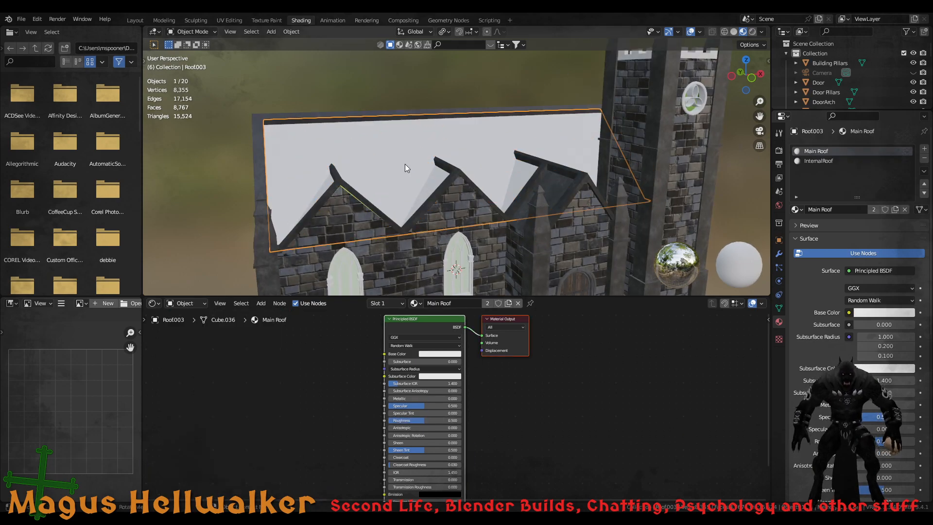
click(430, 321)
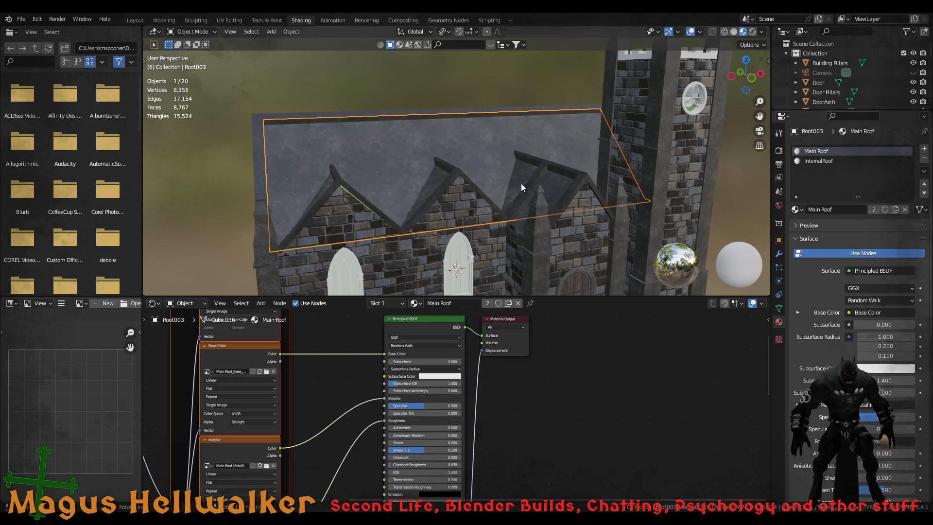
click(811, 162)
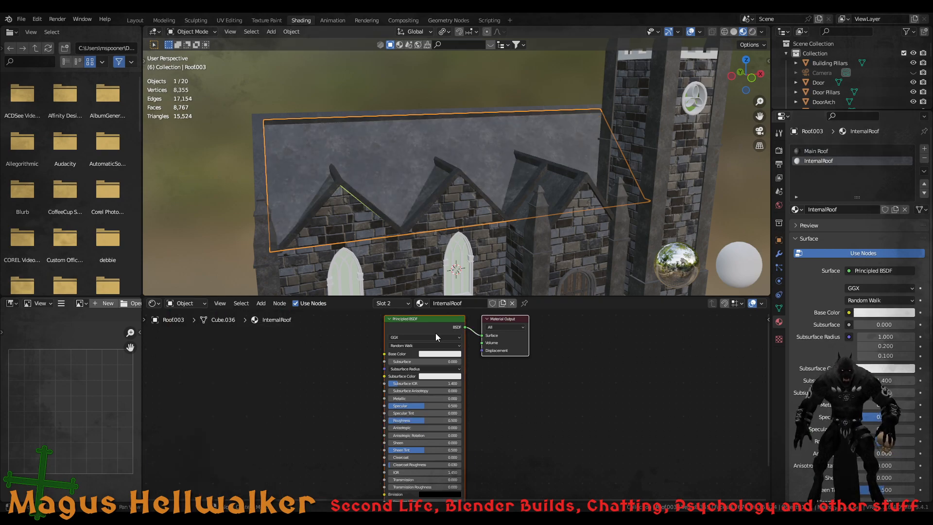
click(432, 319)
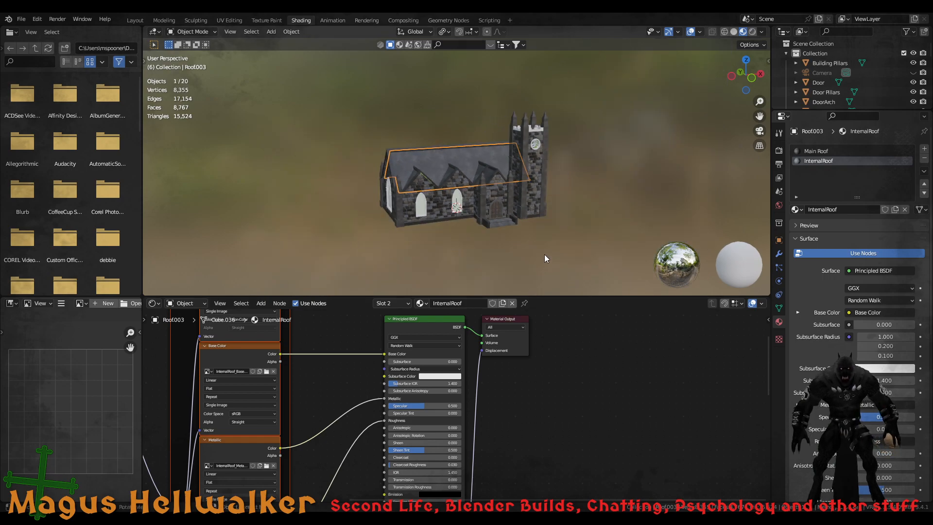
Connect the matching texture set to the TowerTuret material of the battlements on top of the tower
scroll(544, 255, up, 5)
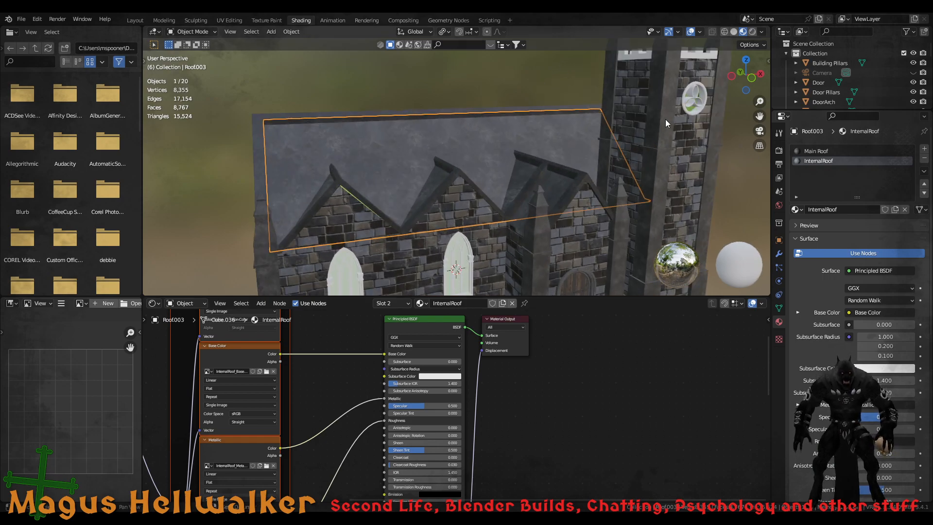
middle_drag(666, 119, 509, 228)
click(499, 200)
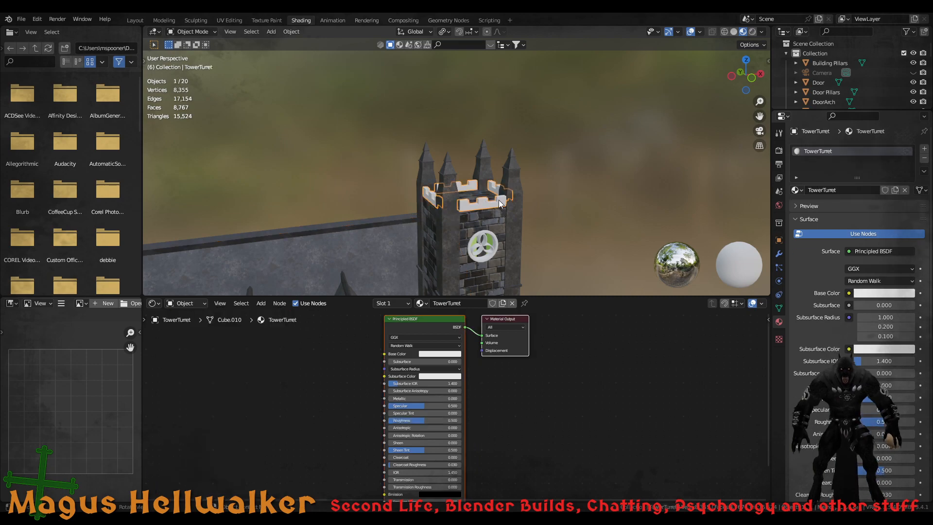
click(424, 319)
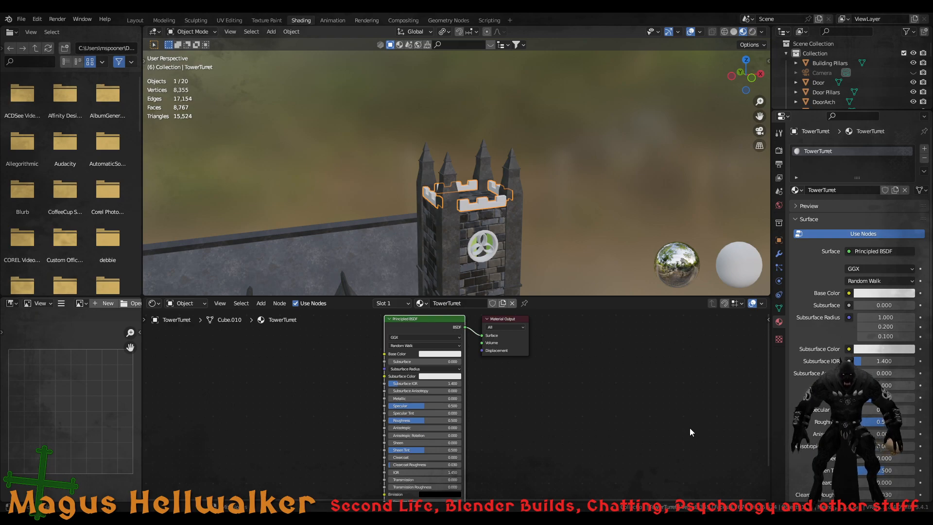
Connect the matching texture sets to the OuterRing and InnerCarving materials of the tower's round portal
click(488, 256)
click(820, 151)
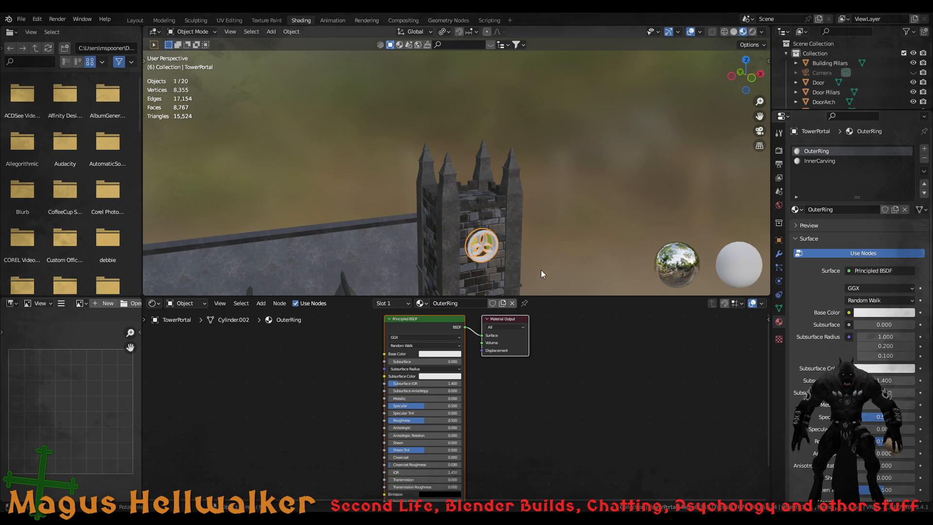
click(438, 318)
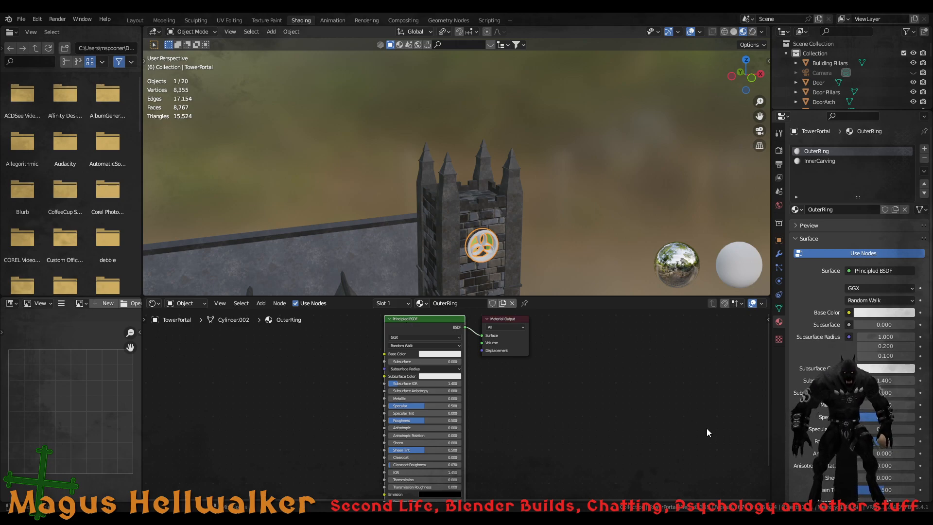
click(817, 161)
click(428, 320)
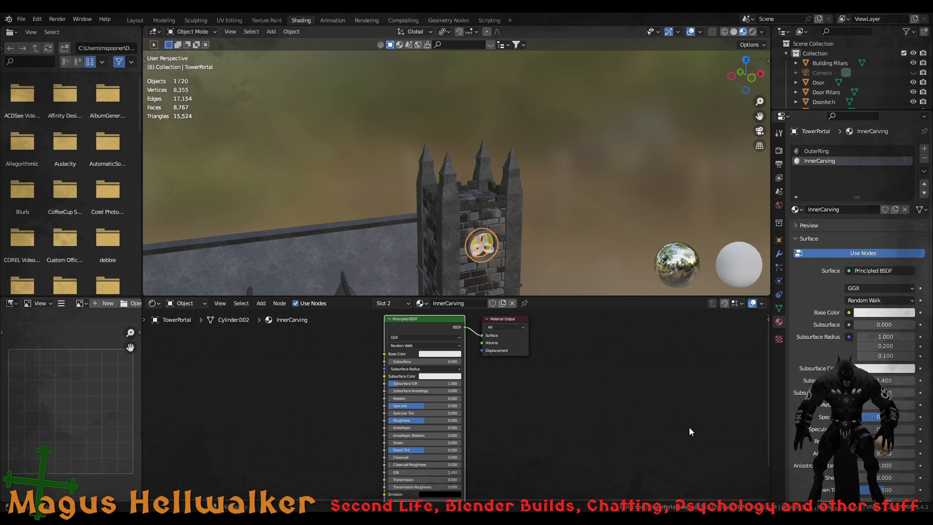
Connect the InsideWalls texture set to the Principled BSDF shader of the walls' InsideWalls material
scroll(495, 247, up, 3)
scroll(495, 246, up, 3)
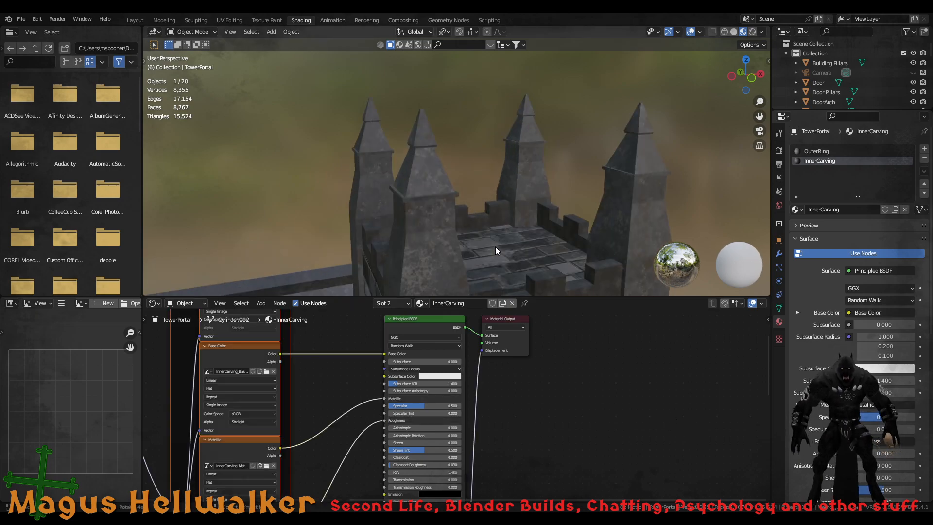
scroll(495, 247, down, 8)
scroll(495, 247, up, 4)
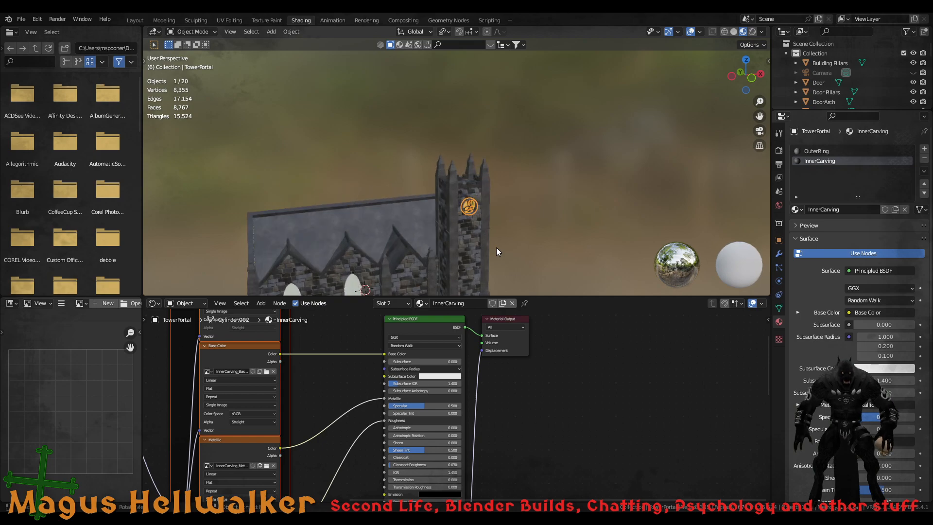
click(366, 276)
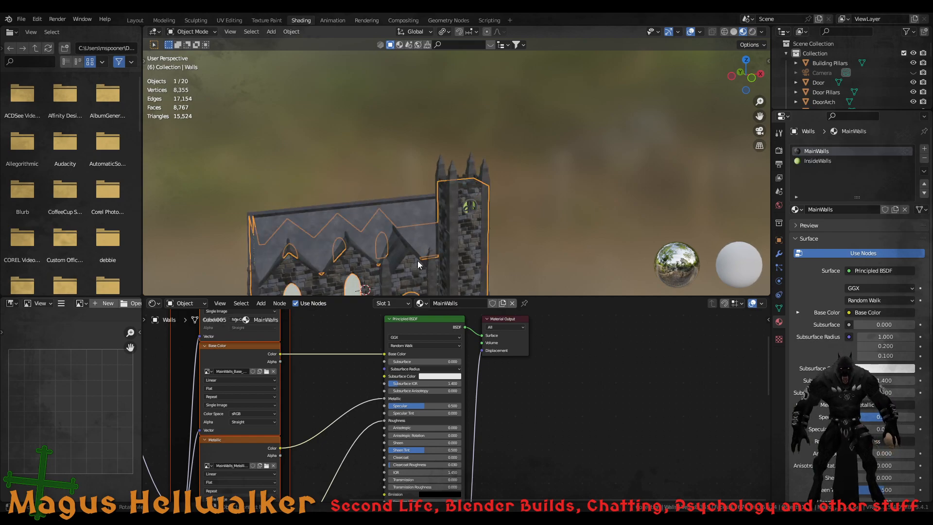
click(824, 161)
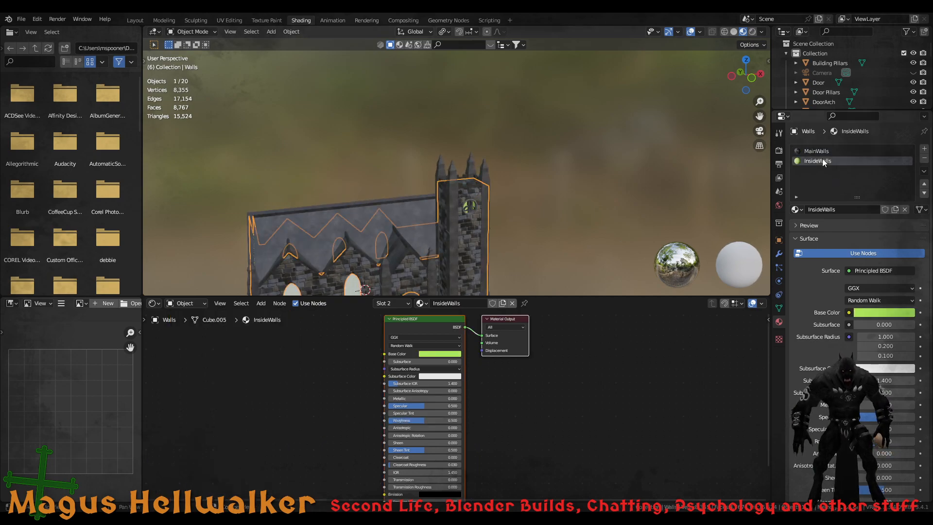
click(433, 319)
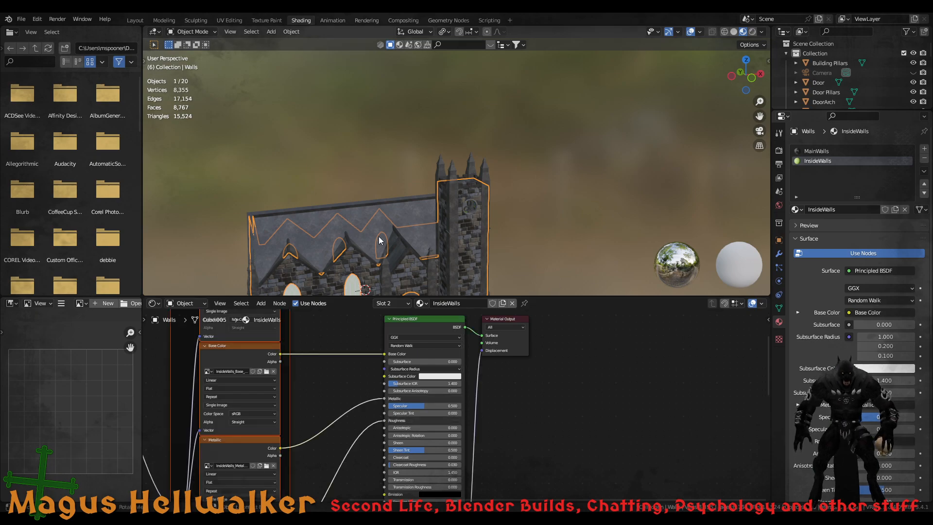
Select the three small arched windows along the side wall opposite the entrance door
scroll(377, 251, down, 4)
scroll(377, 251, up, 4)
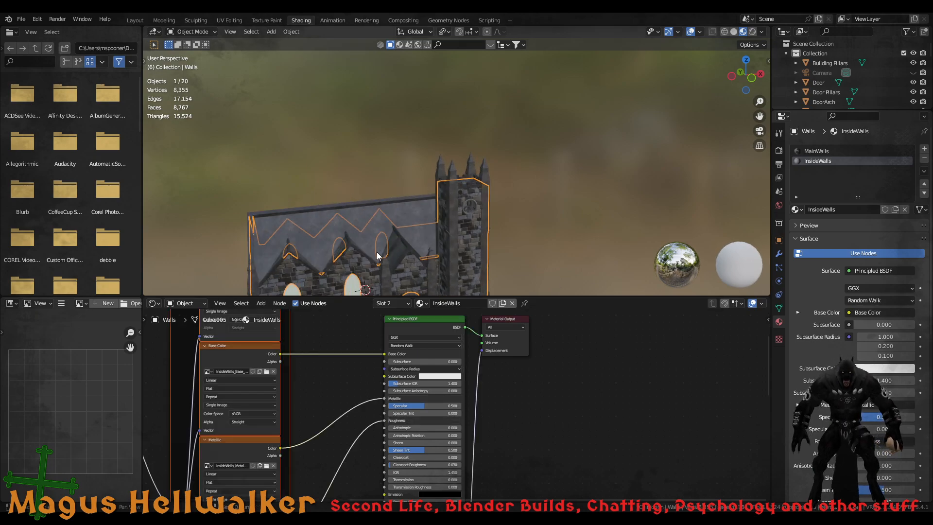
scroll(459, 194, down, 3)
scroll(469, 211, up, 8)
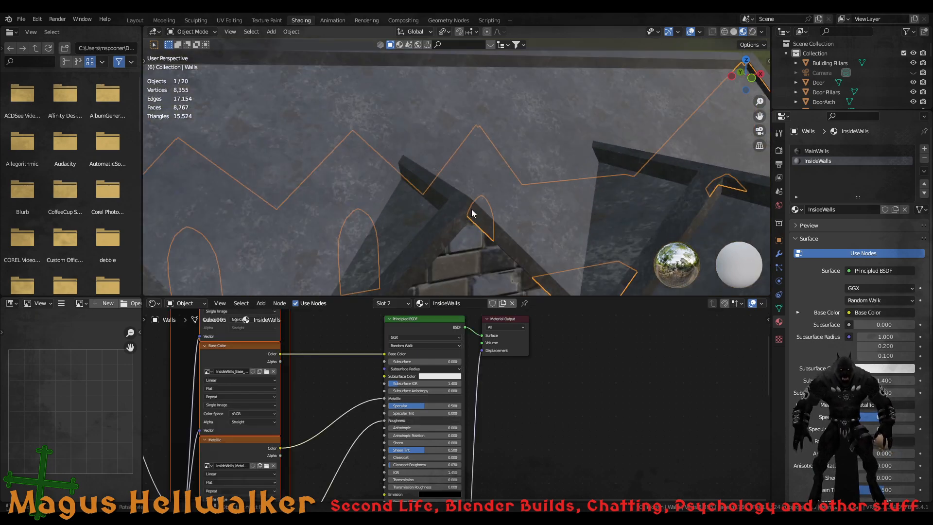
scroll(472, 213, down, 3)
middle_drag(497, 239, 666, 288)
scroll(581, 264, down, 10)
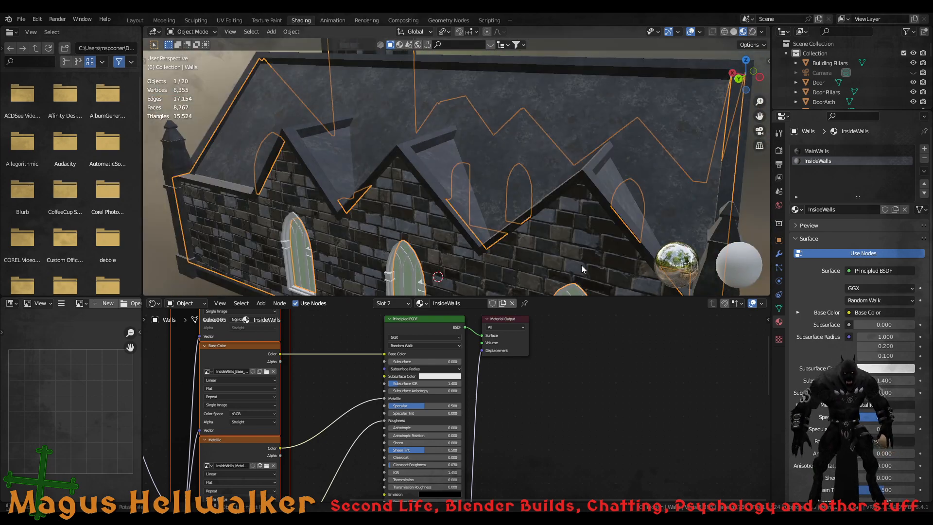
click(379, 225)
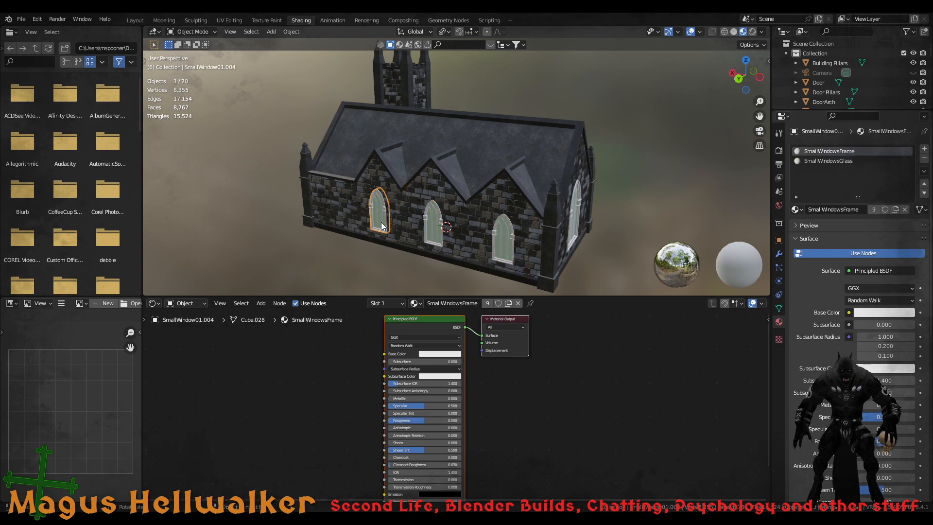
scroll(392, 230, up, 4)
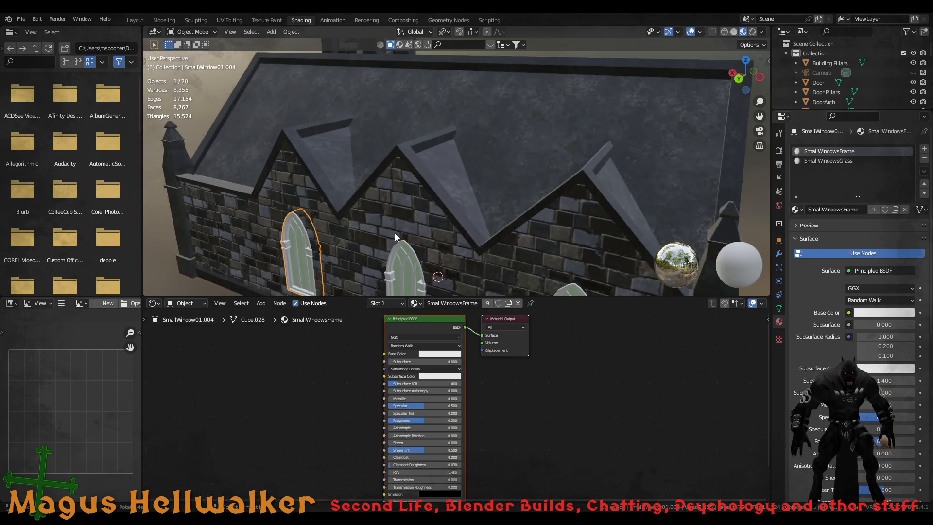
middle_drag(398, 233, 456, 225)
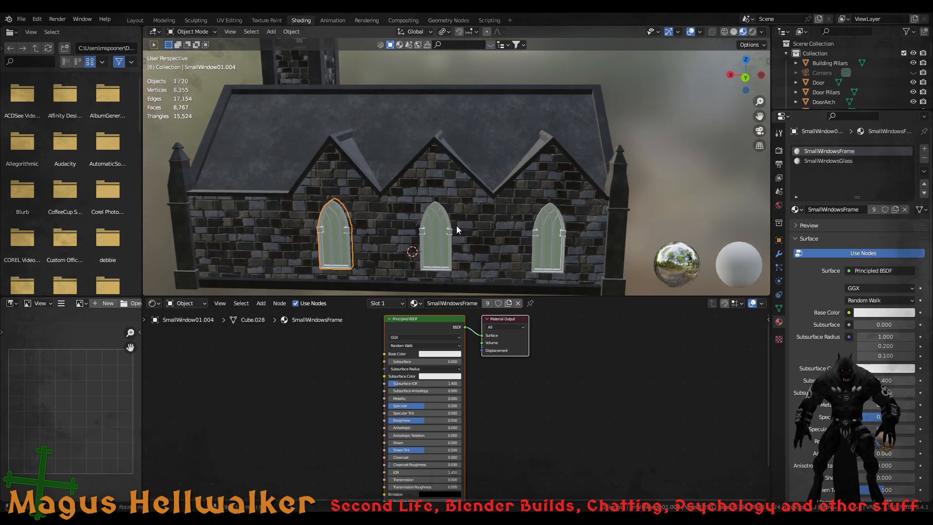
shift+click(441, 258)
shift+click(553, 255)
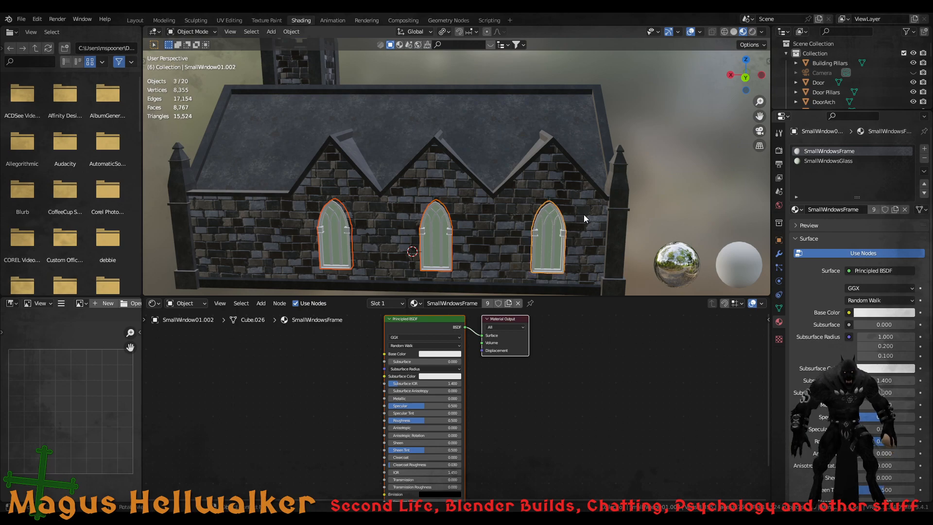
Add the two small windows on the door side and both large windows to the selection
middle_drag(584, 215, 370, 200)
shift+click(266, 243)
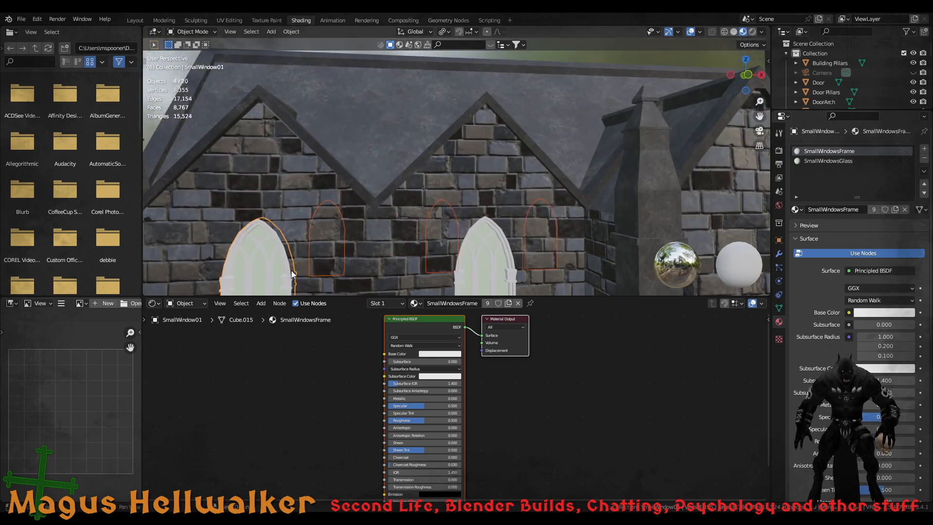
shift+click(483, 269)
scroll(492, 227, down, 4)
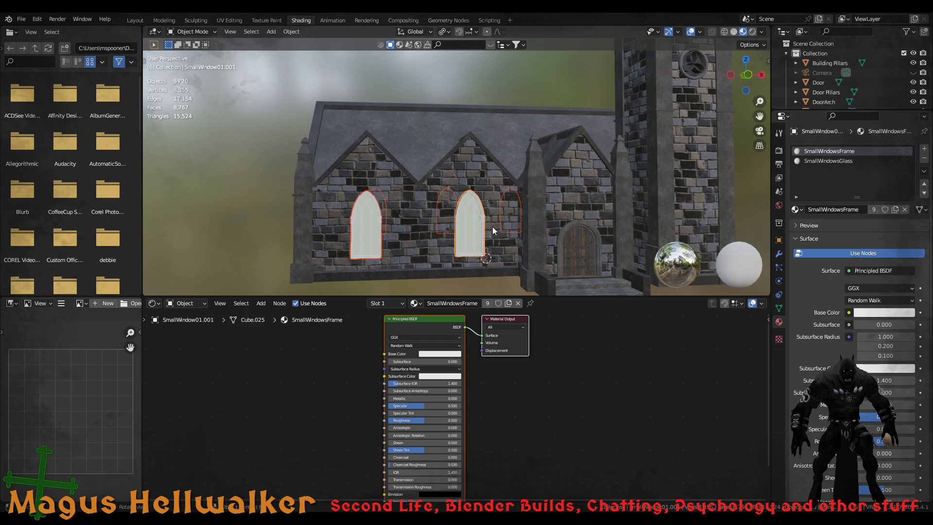
scroll(492, 227, up, 4)
mouse_move(495, 223)
middle_down()
mouse_move(467, 206)
mouse_move(492, 213)
middle_up()
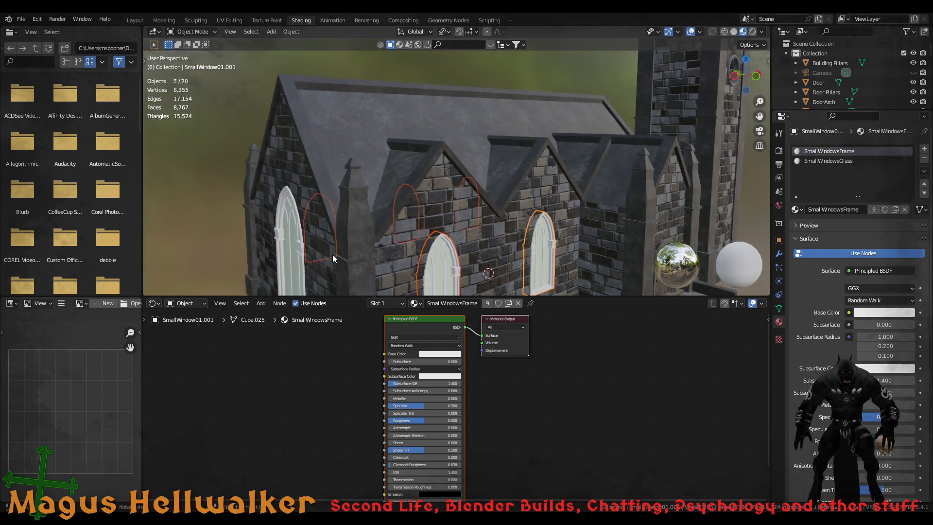
shift+click(292, 262)
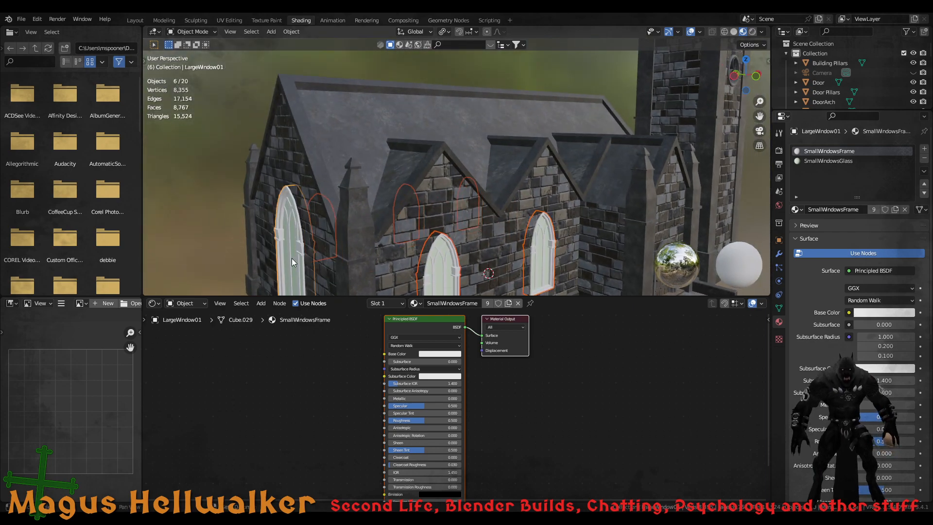
scroll(470, 241, down, 5)
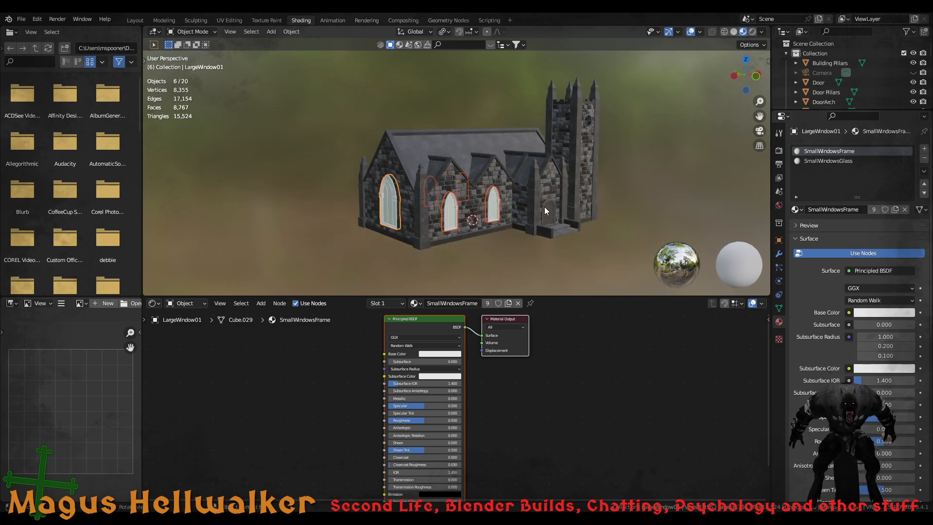
mouse_move(544, 206)
middle_down()
mouse_move(400, 201)
mouse_move(528, 206)
middle_up()
shift+click(454, 214)
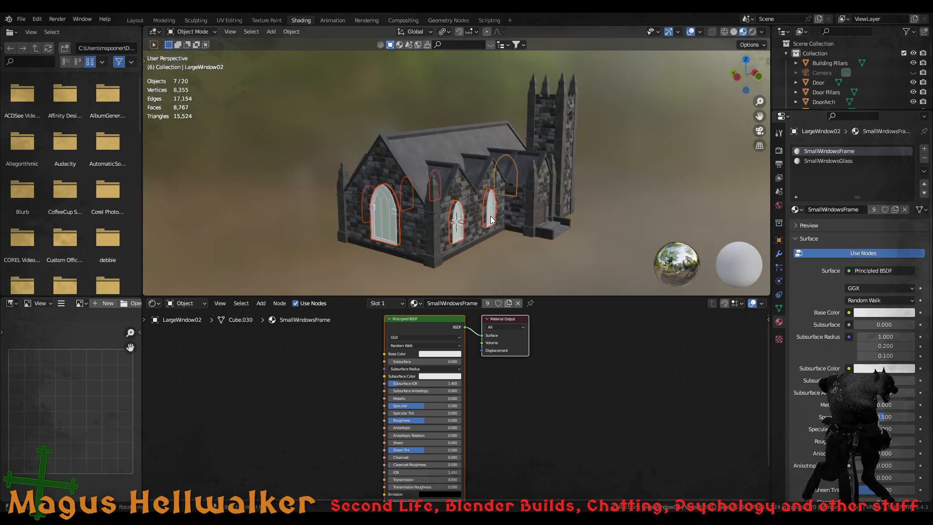
scroll(491, 215, up, 2)
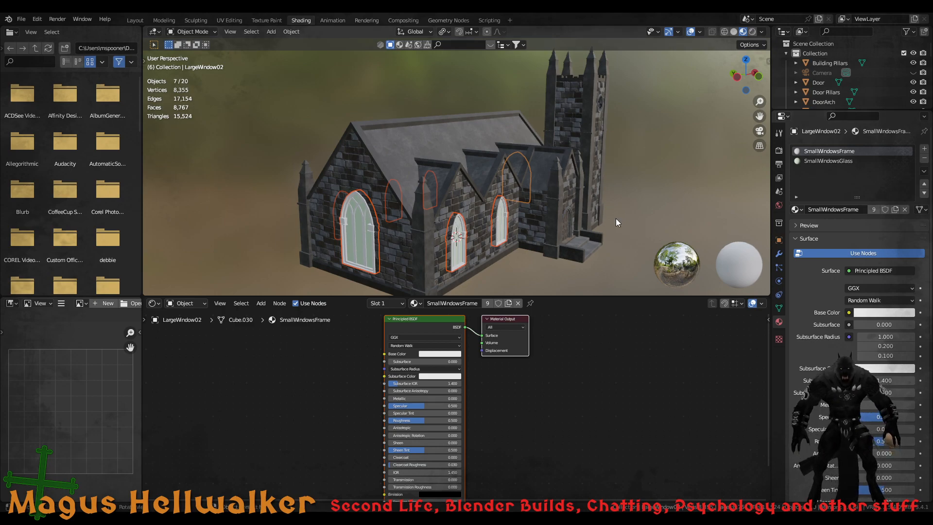
Connect the matching texture sets to the windows' SmallWindowsFrame and SmallWindowsGlass materials
click(422, 319)
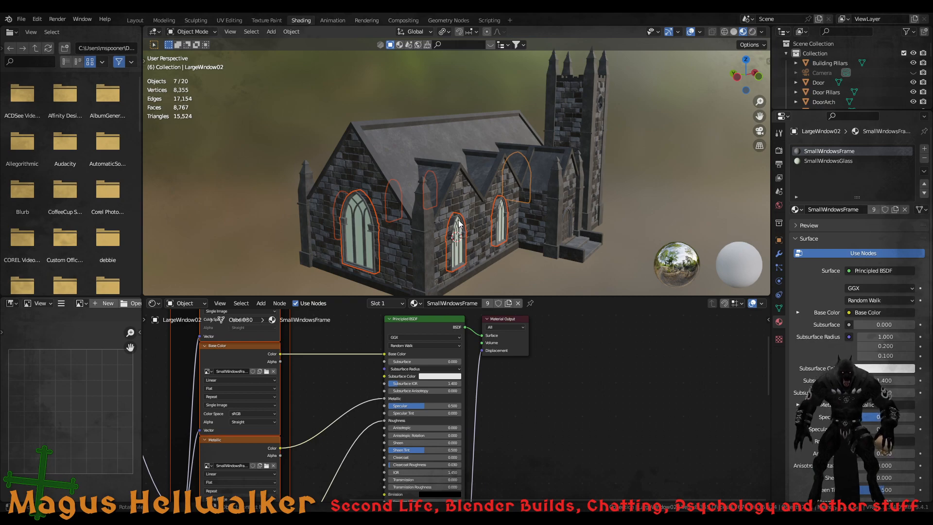
click(823, 162)
click(425, 323)
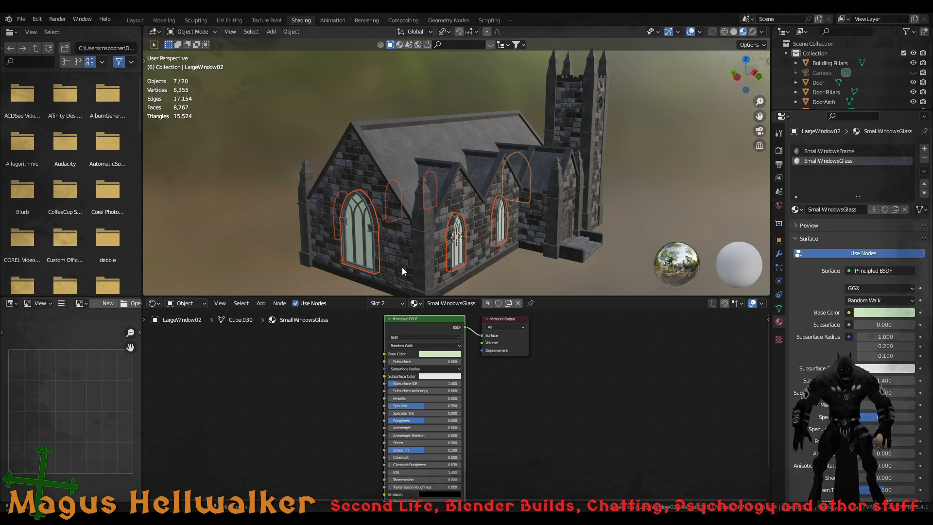
click(688, 427)
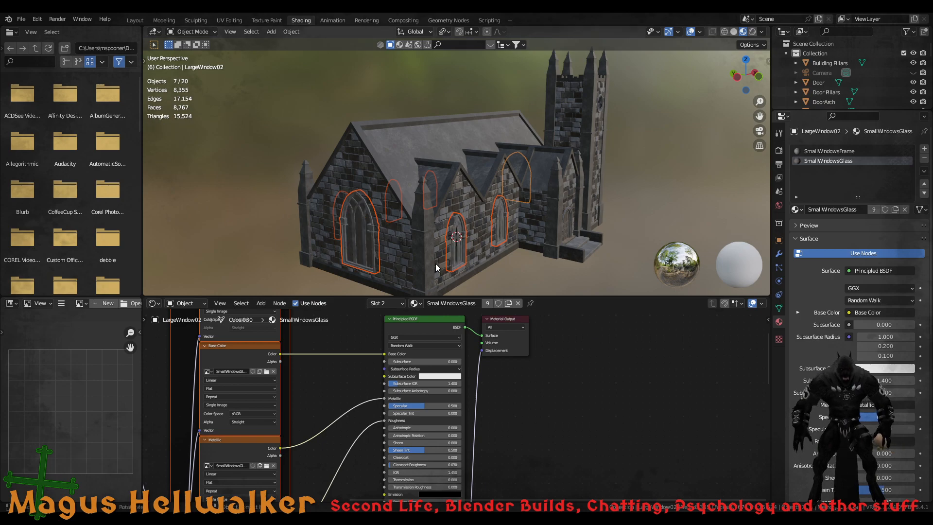
Examine the frame and glass textures on the large window in the gable wall
middle_drag(442, 250, 393, 213)
scroll(469, 211, up, 4)
scroll(490, 203, up, 1)
scroll(413, 200, up, 4)
scroll(394, 192, up, 2)
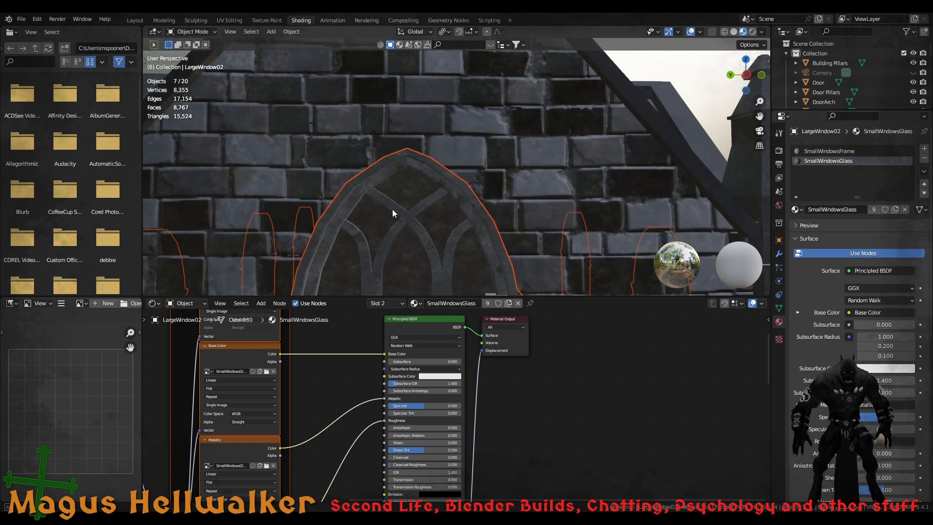
scroll(409, 239, down, 8)
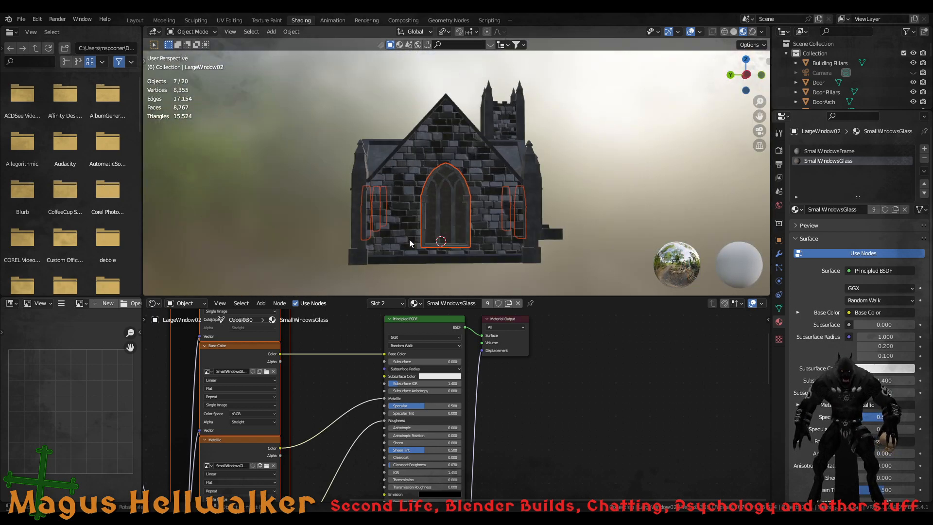
scroll(410, 239, up, 2)
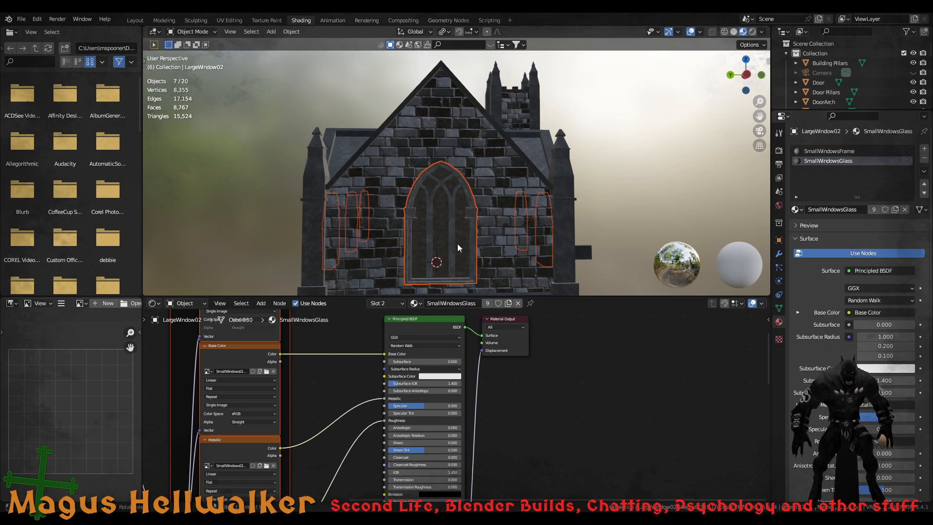
scroll(457, 245, down, 3)
scroll(457, 244, up, 8)
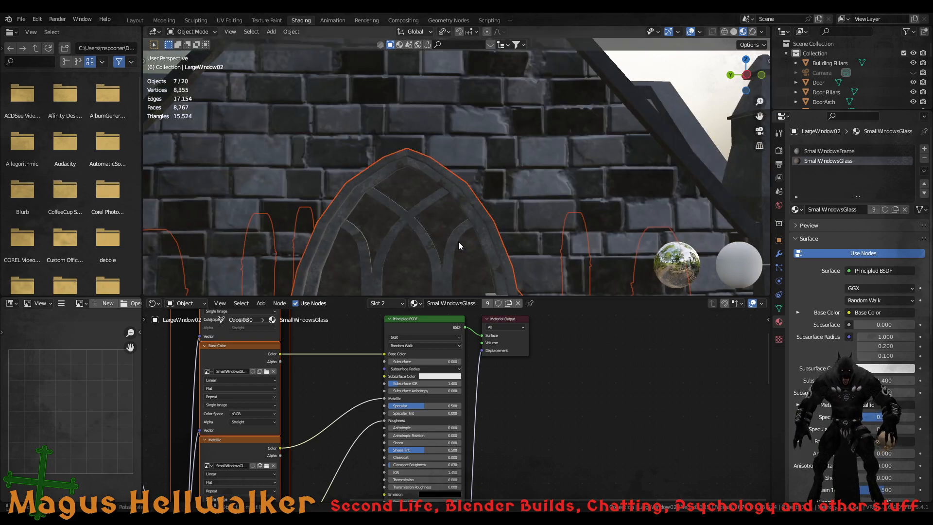
Delete the texture nodes of the SmallWindowsGlass material and connect its matching texture set to the Principled BSDF shader again
scroll(261, 389, down, 5)
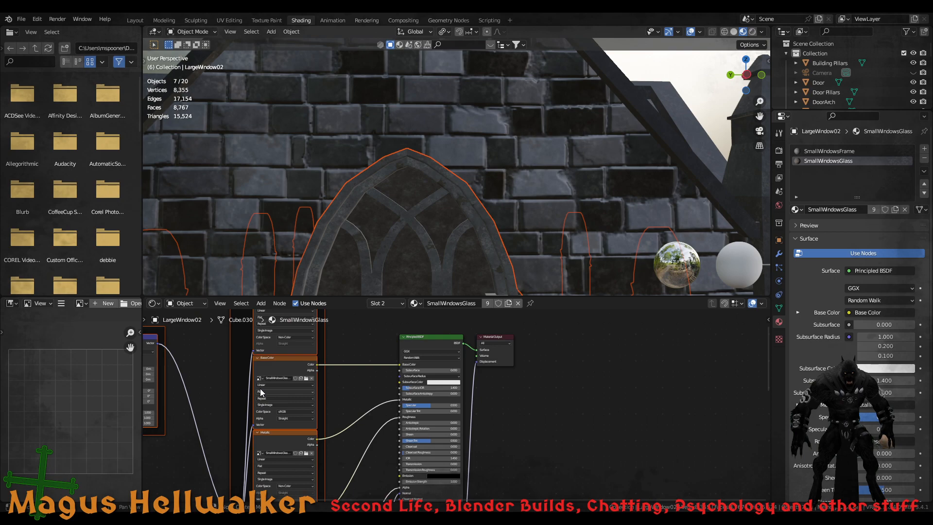
scroll(257, 445, down, 5)
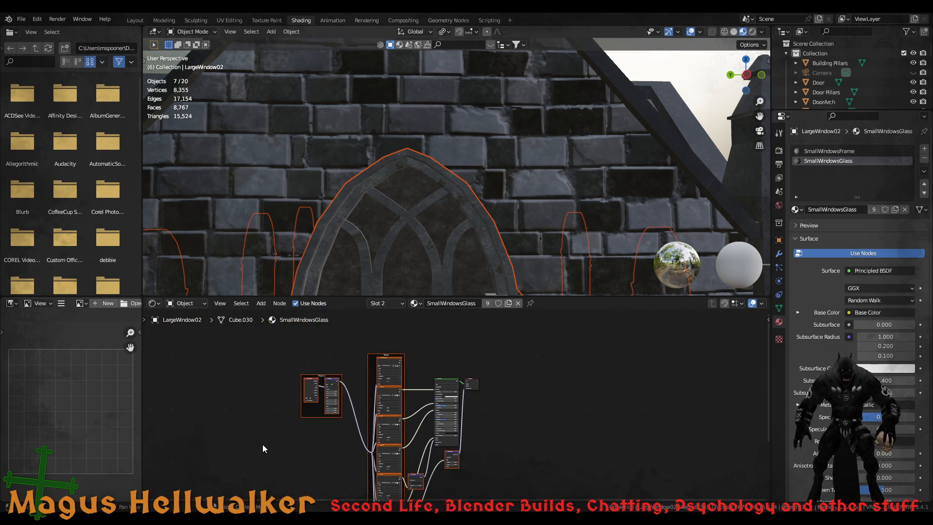
scroll(276, 441, up, 1)
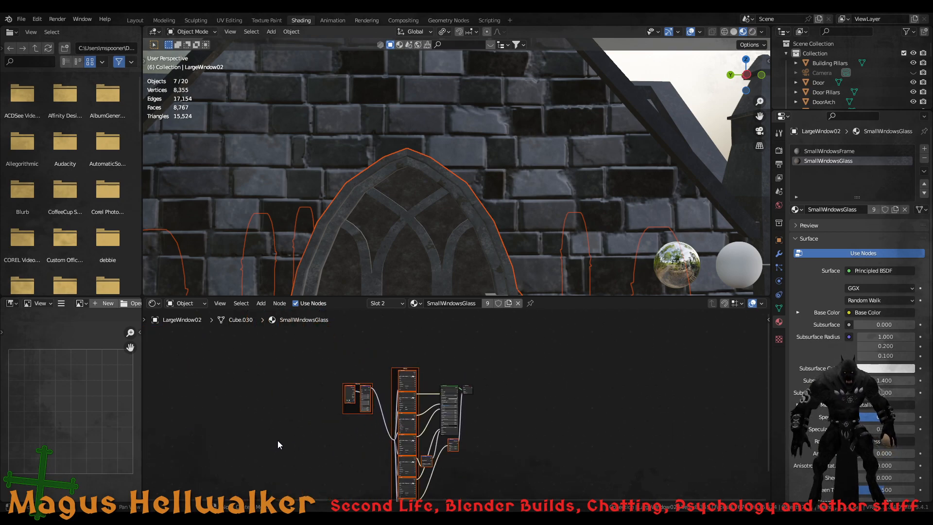
key(Delete)
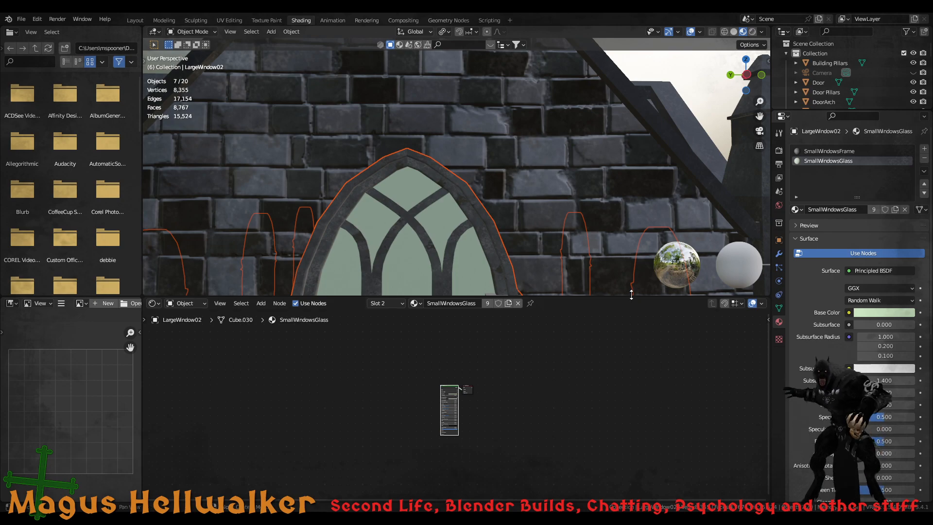
scroll(482, 418, up, 6)
scroll(486, 416, down, 1)
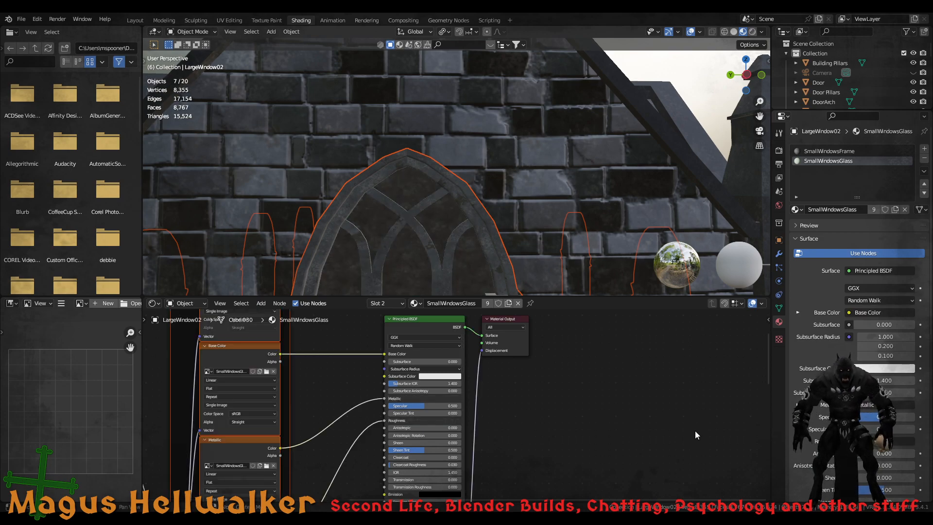
Deselect the windows and examine the glass and frame textures on the large gable window from different angles
scroll(421, 249, down, 10)
scroll(424, 248, up, 4)
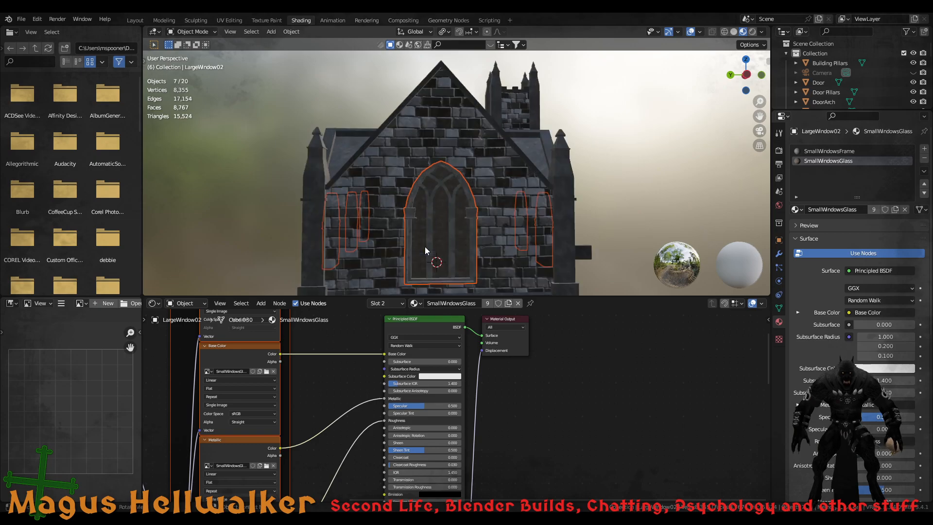
middle_drag(412, 237, 629, 231)
click(611, 229)
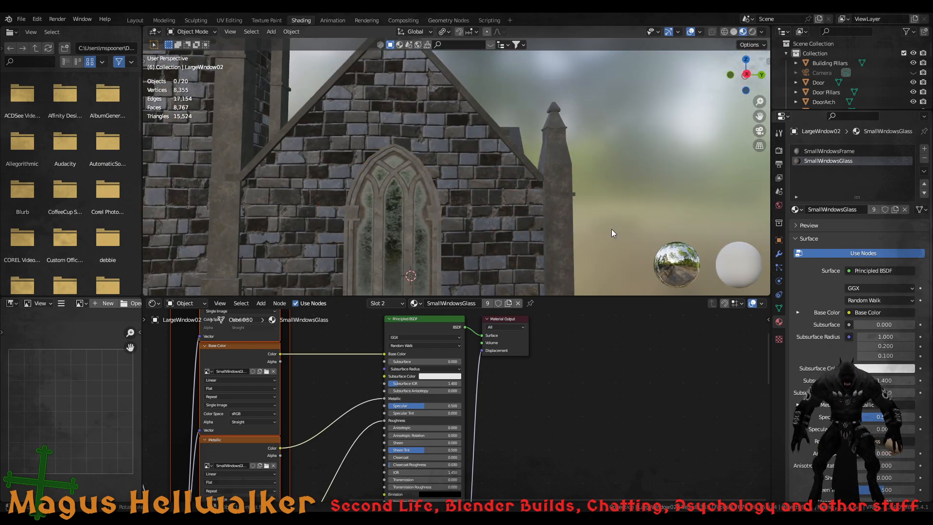
middle_drag(560, 237, 461, 235)
scroll(544, 236, down, 3)
Select a small window on the side wall and examine its SmallWindowsFrame node setup and textured appearance
click(349, 245)
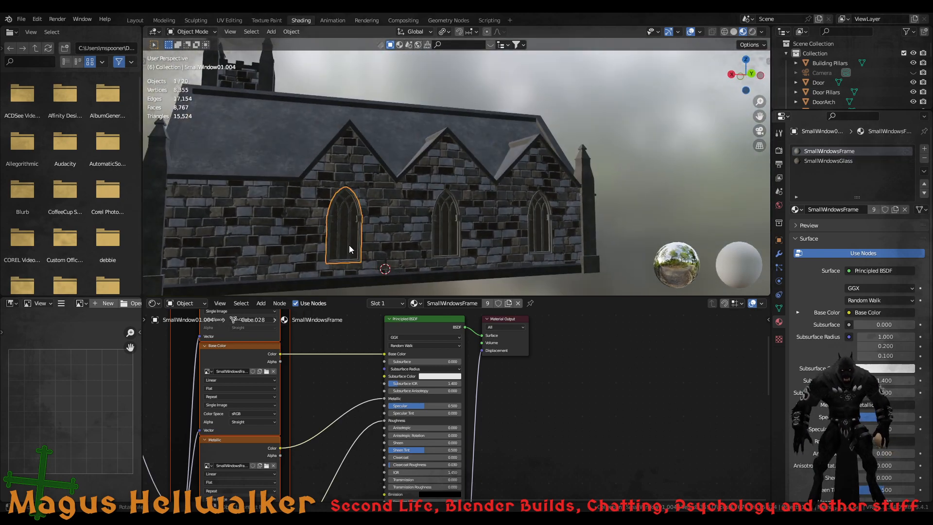
scroll(351, 380, down, 3)
scroll(355, 422, down, 8)
scroll(374, 442, up, 11)
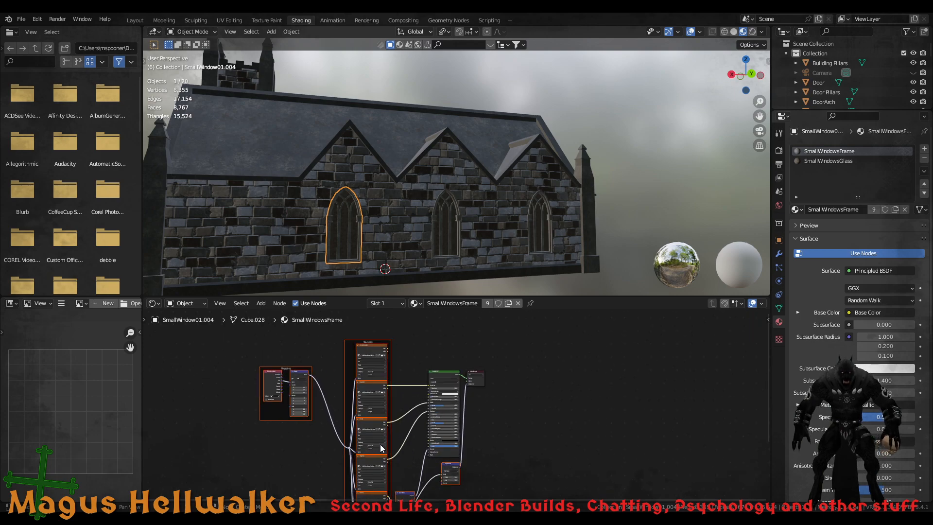
middle_drag(335, 236, 292, 237)
scroll(348, 238, up, 5)
scroll(350, 237, down, 5)
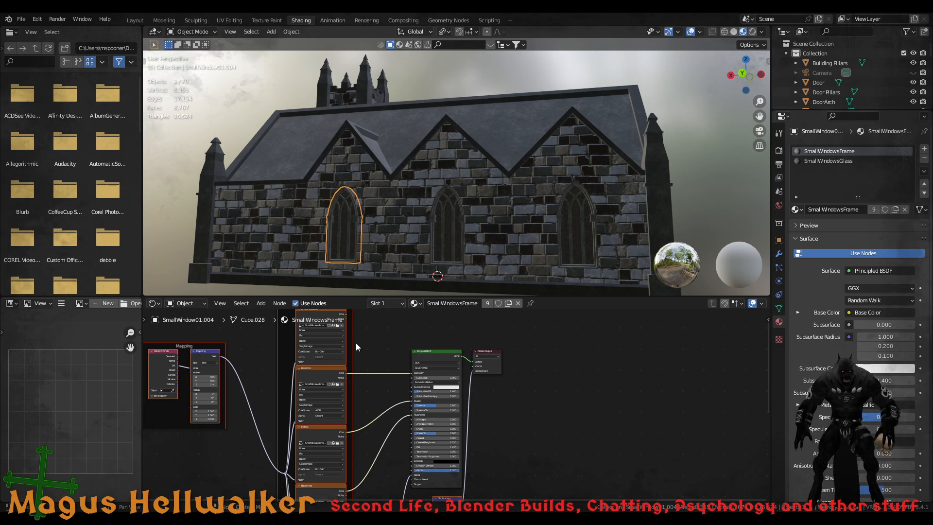
scroll(352, 368, down, 2)
scroll(412, 437, up, 3)
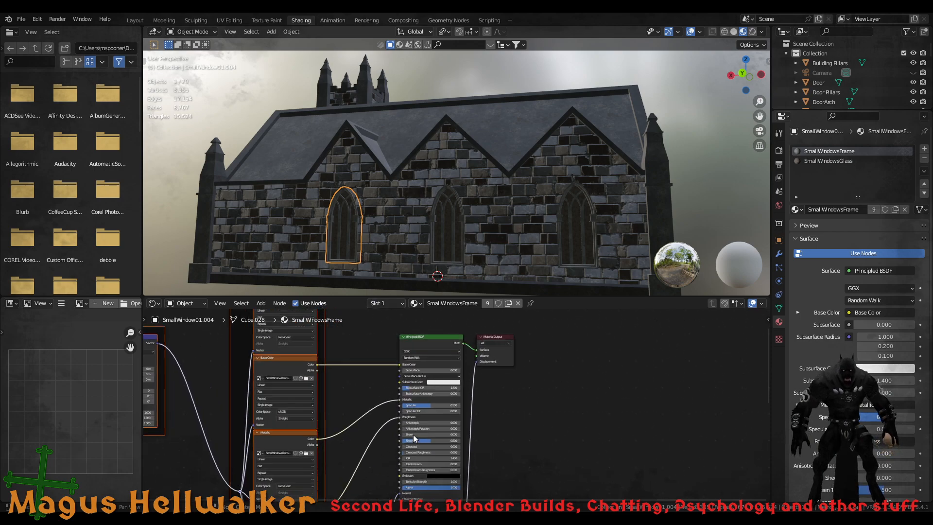
scroll(415, 429, down, 2)
scroll(417, 429, down, 1)
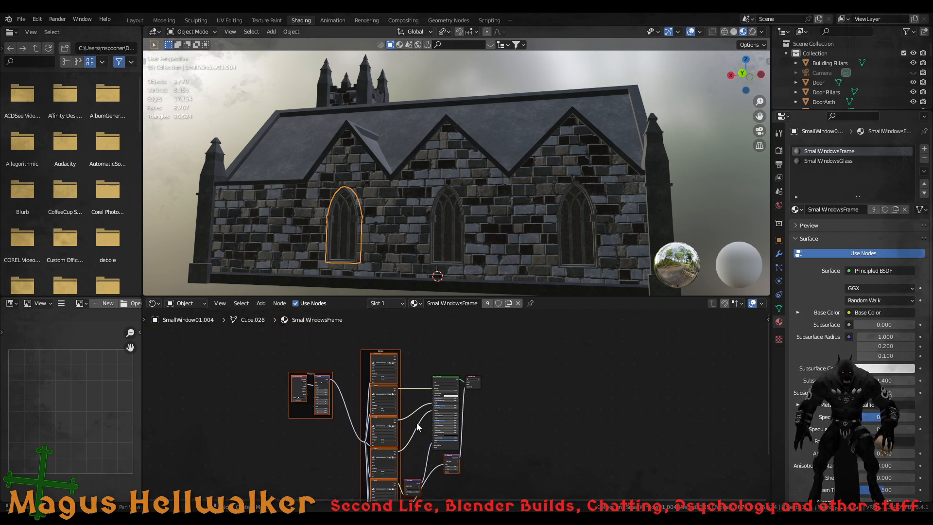
scroll(418, 421, up, 6)
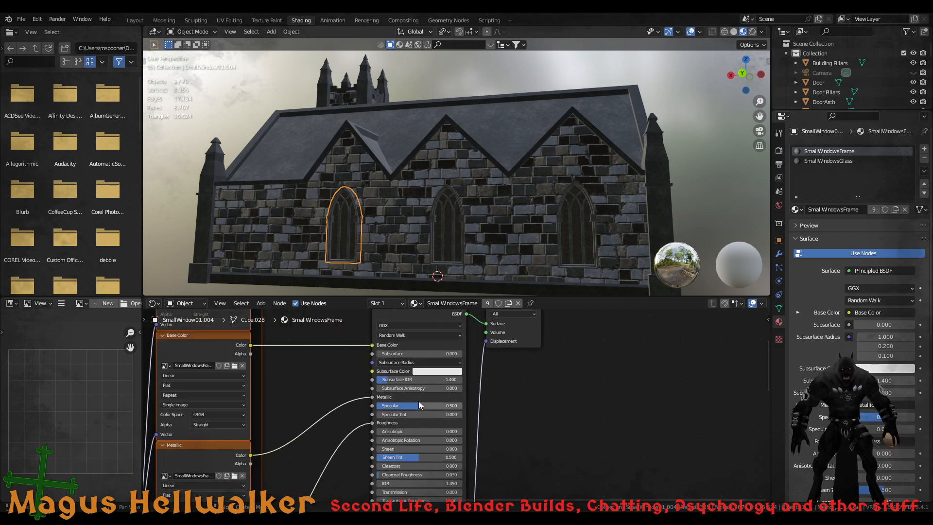
middle_drag(311, 244, 331, 246)
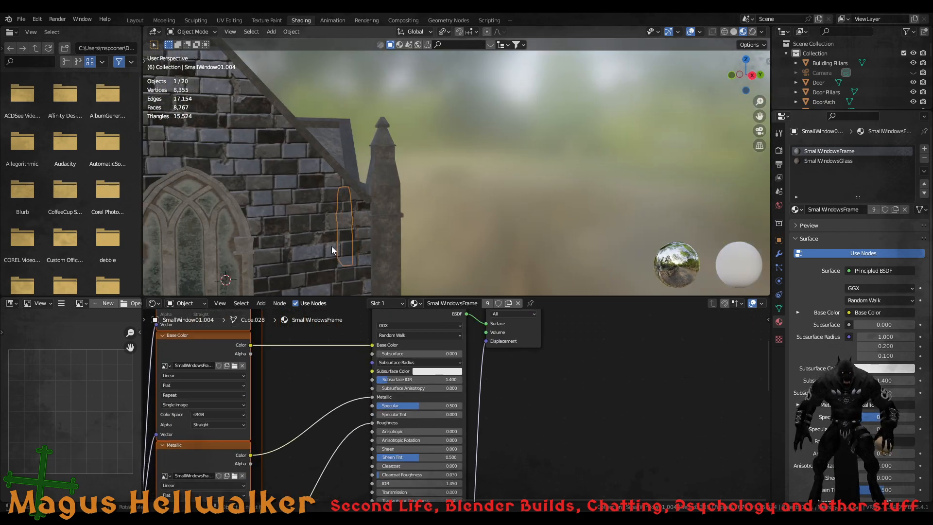
Select the large gable window and compare its glass and frame textures with the small side-wall windows from several angles
click(194, 265)
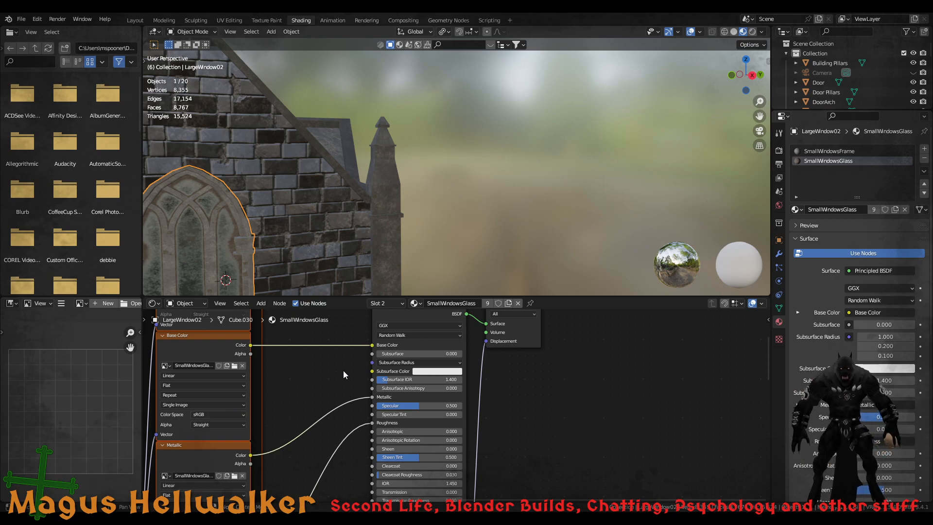
middle_drag(400, 211, 310, 210)
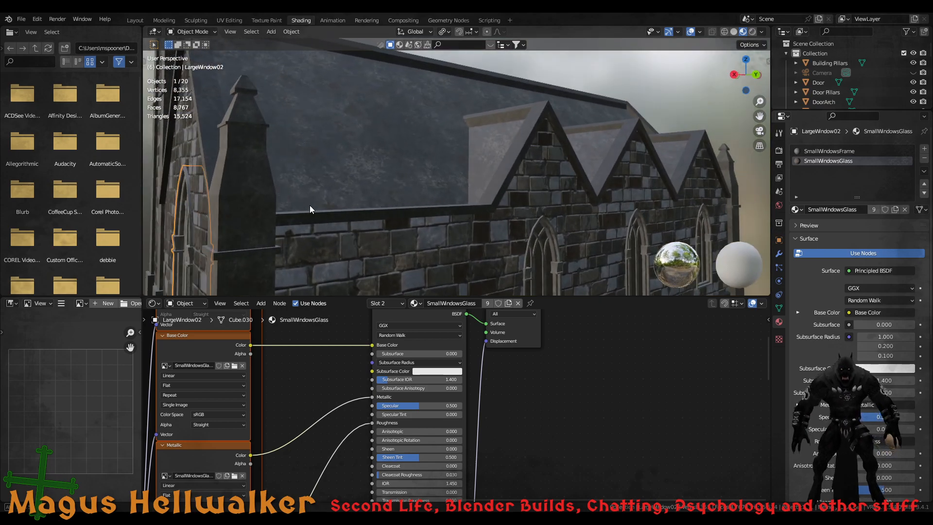
middle_drag(430, 206, 484, 213)
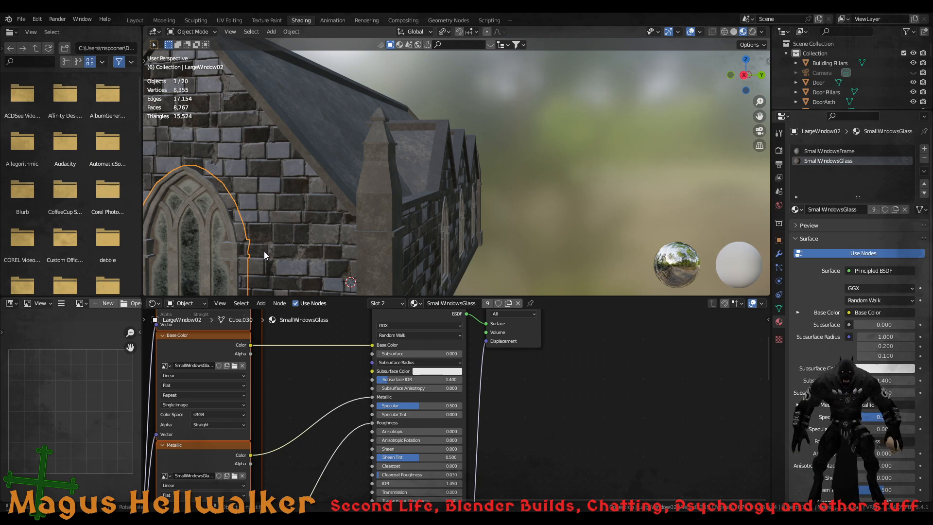
middle_drag(403, 252, 208, 228)
scroll(276, 240, up, 2)
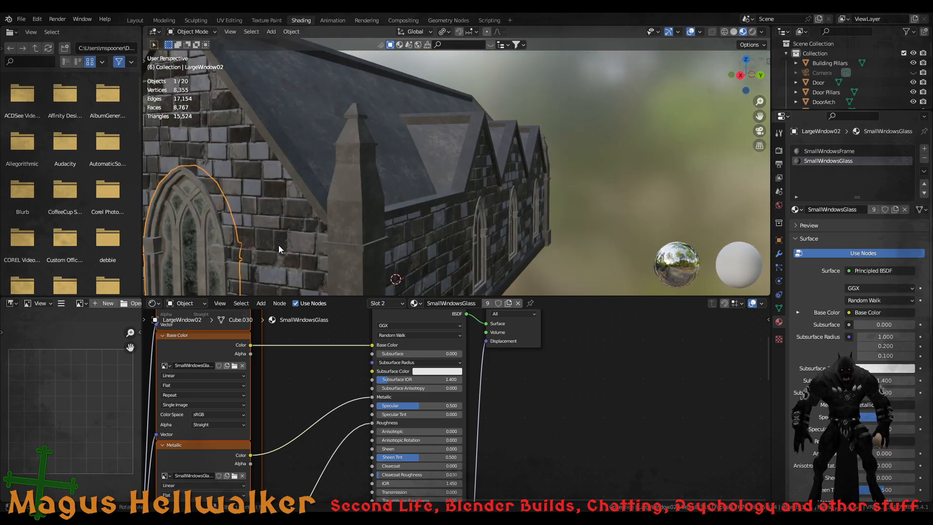
shift+middle_drag(275, 249, 326, 224)
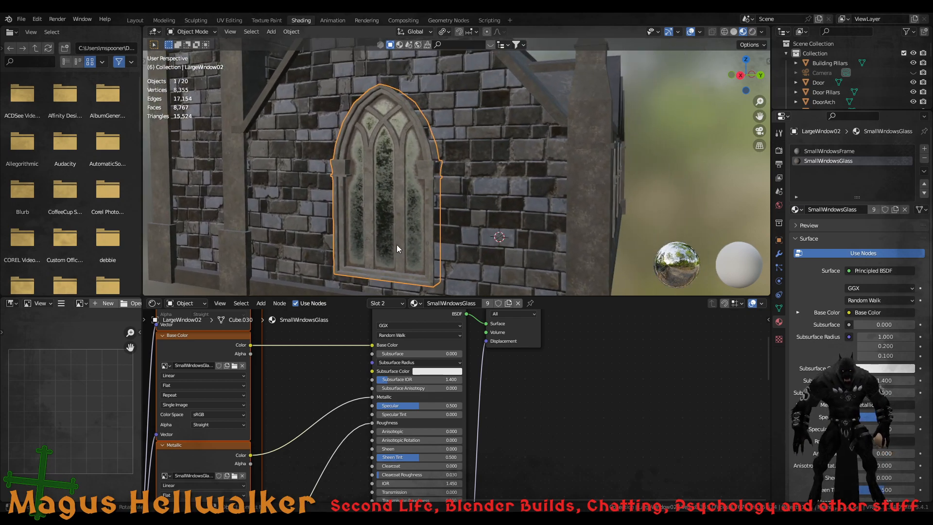
mouse_move(555, 218)
middle_down()
mouse_move(572, 201)
mouse_move(554, 201)
middle_up()
scroll(618, 170, down, 5)
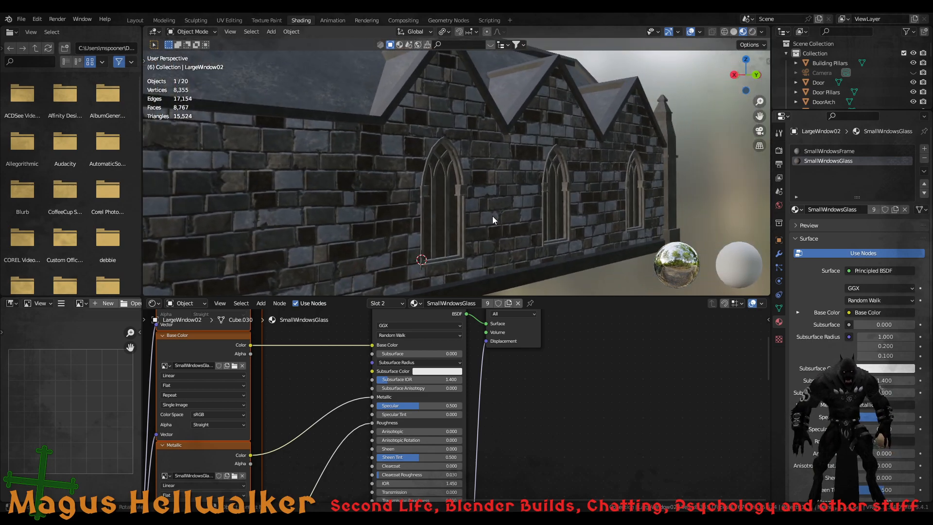
scroll(468, 220, down, 3)
middle_drag(445, 212, 466, 209)
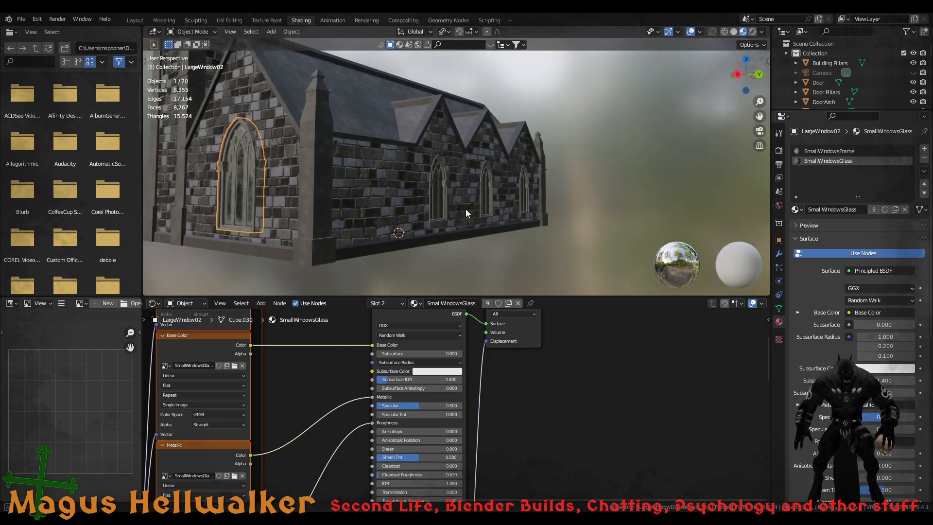
Select the nearest small side-wall window and snap the 3D cursor to the world origin
click(438, 201)
shift+right_click(227, 188)
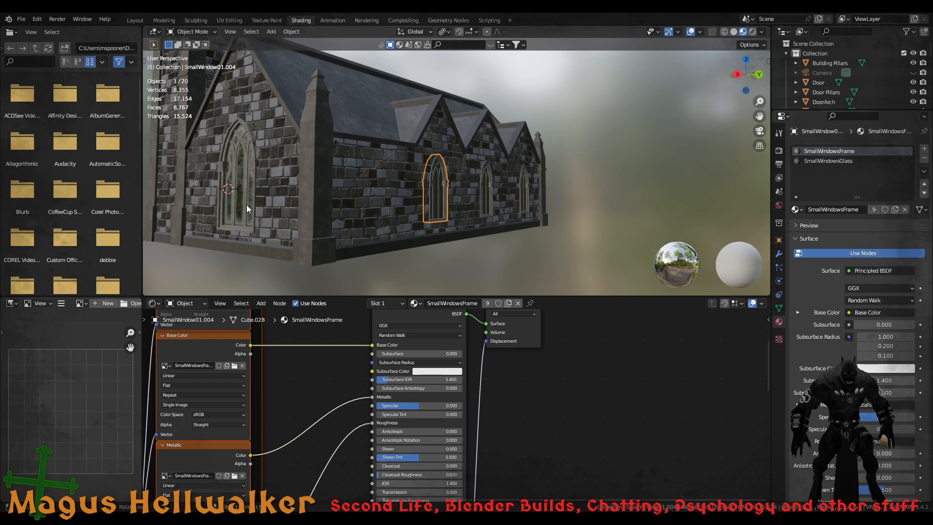
key(shift+s)
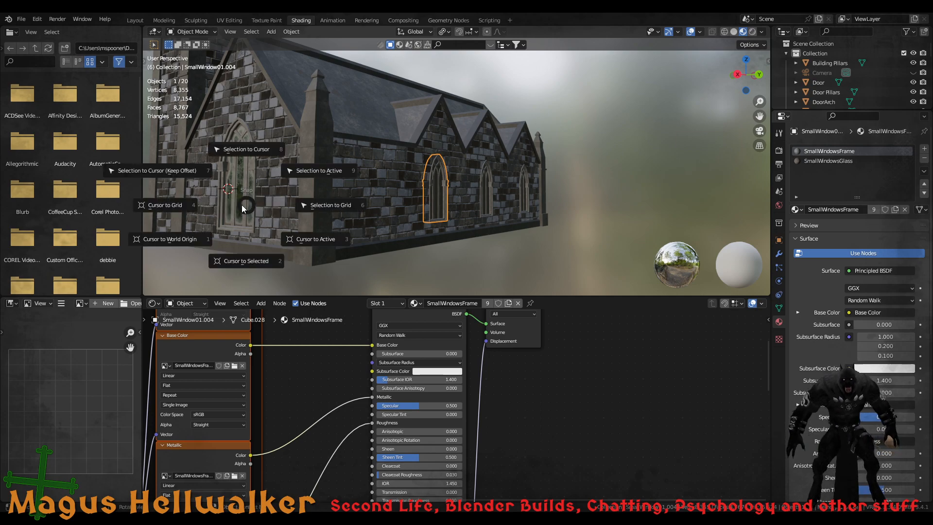
click(189, 235)
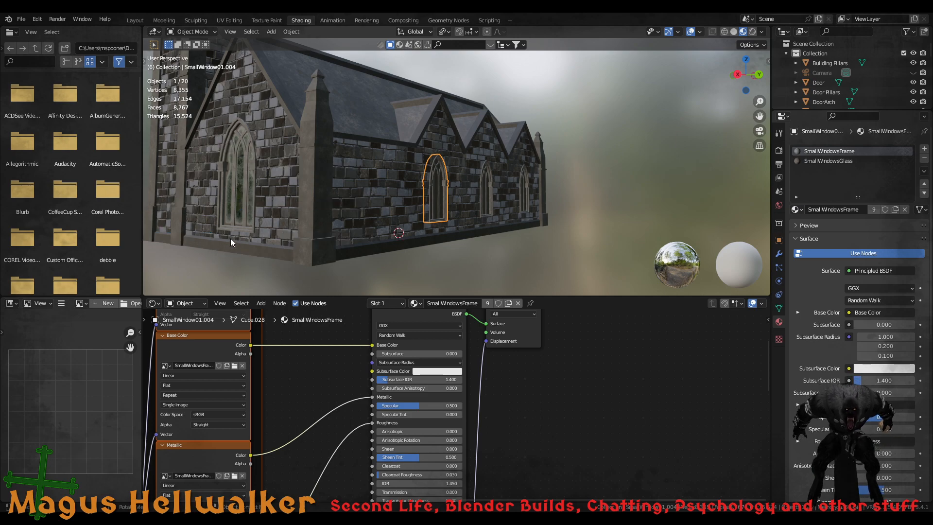
Add the large gable window to the selection and examine both windows together on the church
shift+click(229, 191)
right_click(229, 190)
mouse_move(230, 191)
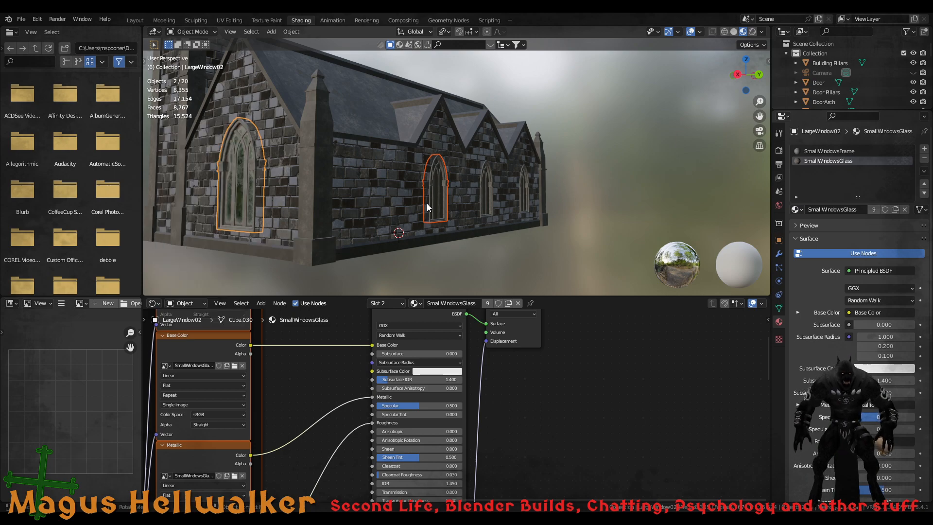
scroll(416, 208, up, 4)
scroll(416, 208, down, 4)
shift+middle_drag(369, 180, 415, 199)
scroll(417, 199, down, 6)
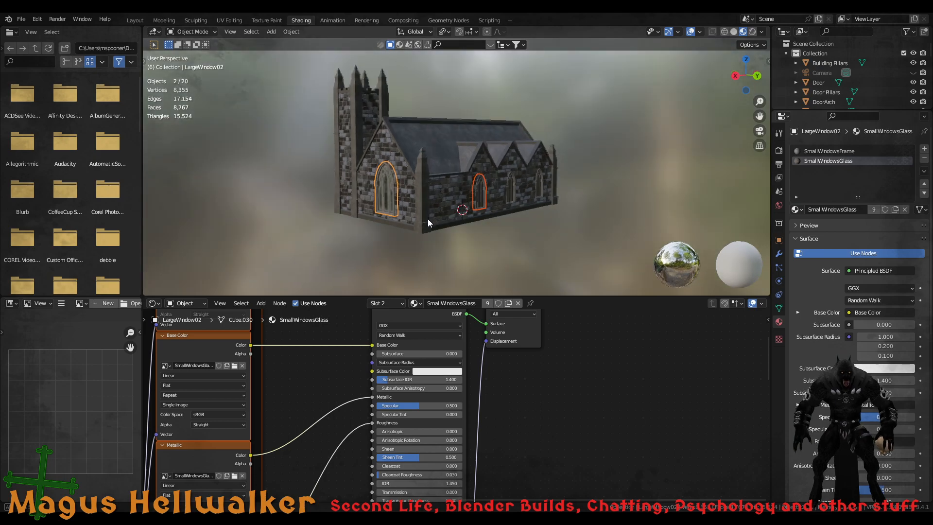
scroll(427, 221, up, 2)
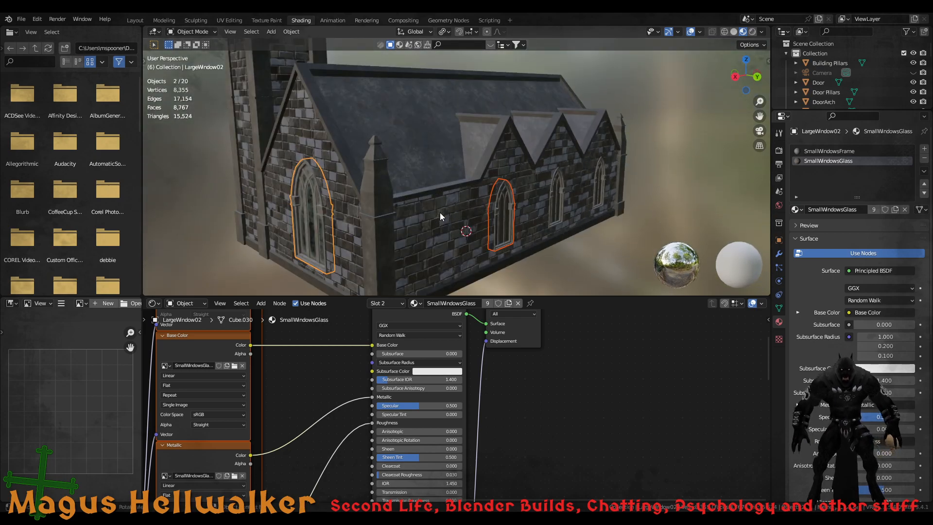
click(287, 33)
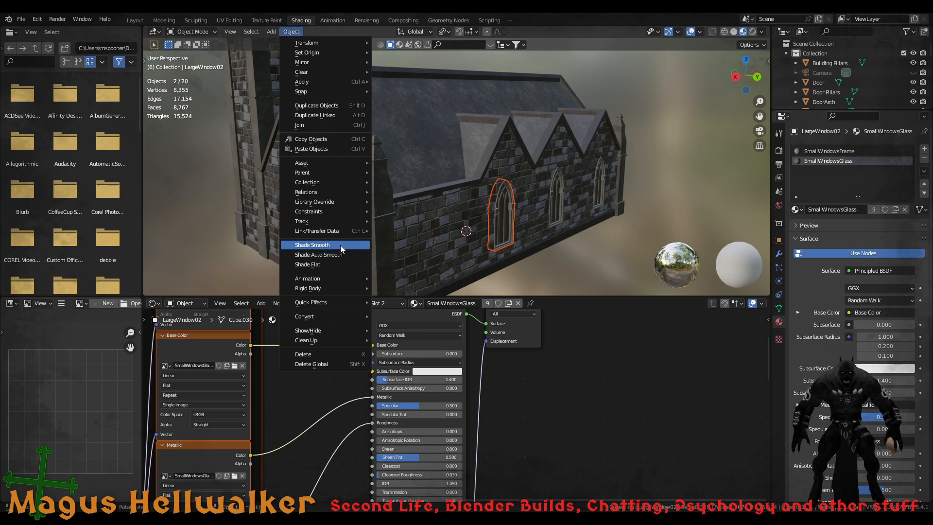
mouse_move(340, 232)
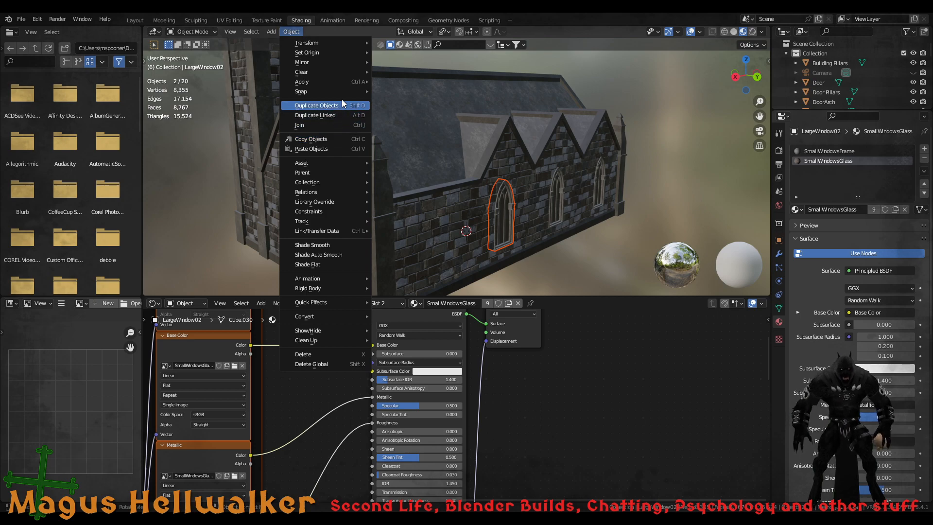
mouse_move(342, 89)
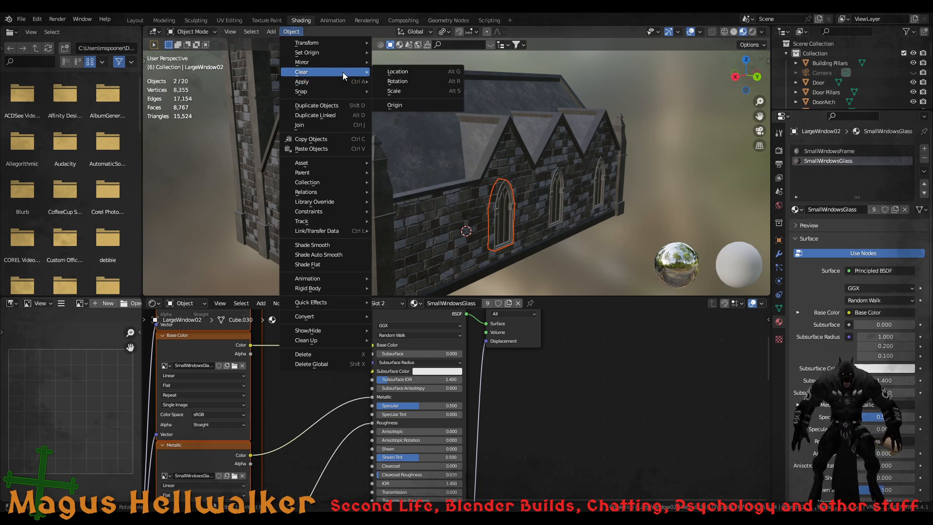
mouse_move(343, 44)
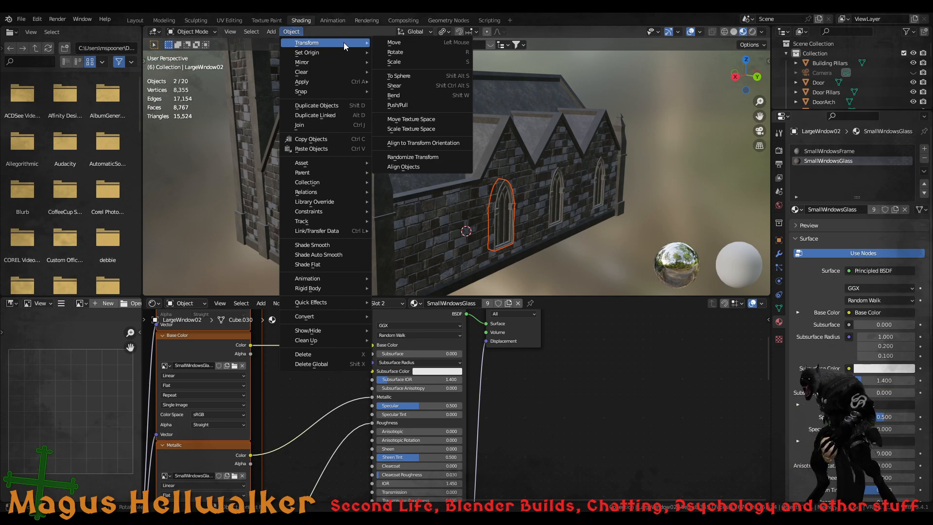
mouse_move(253, 32)
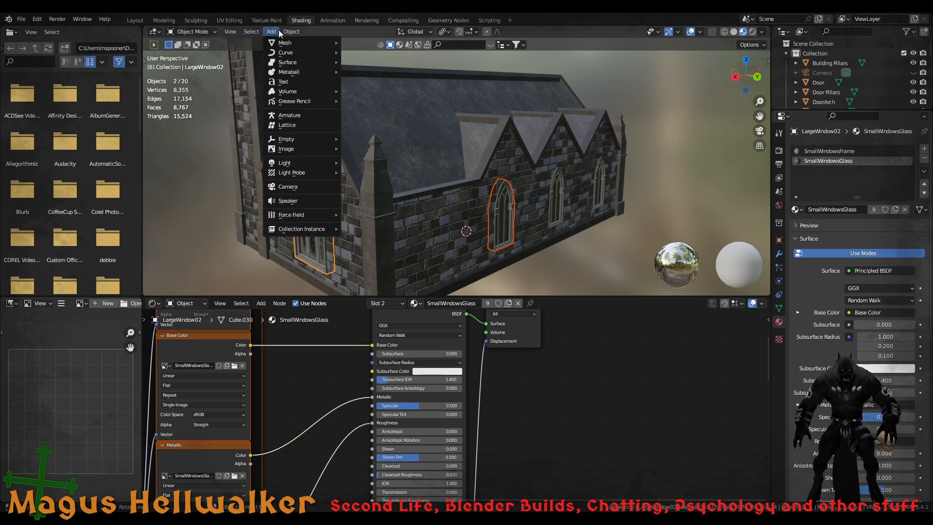
mouse_move(290, 32)
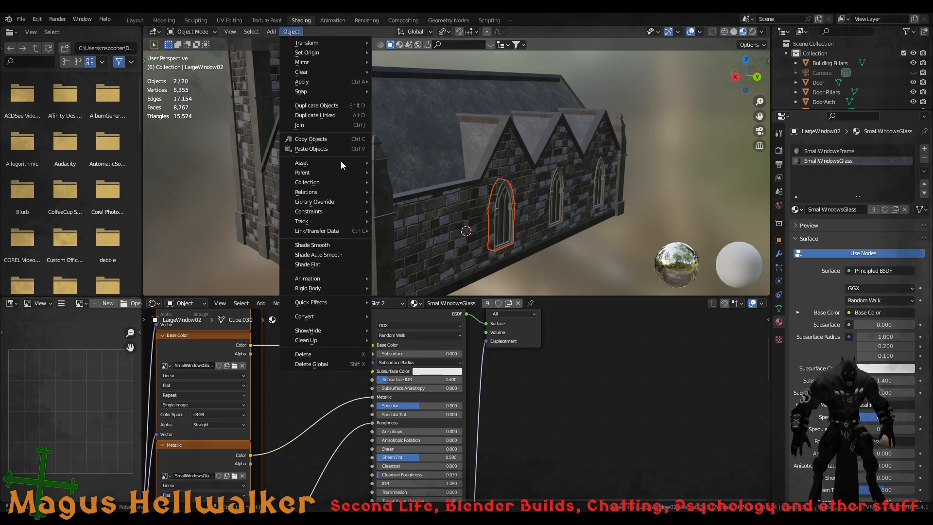
mouse_move(349, 210)
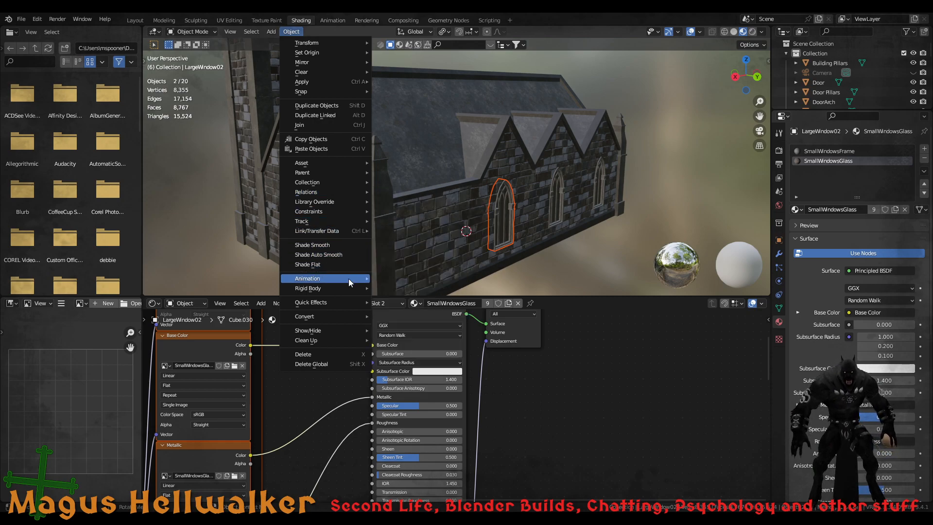
mouse_move(351, 305)
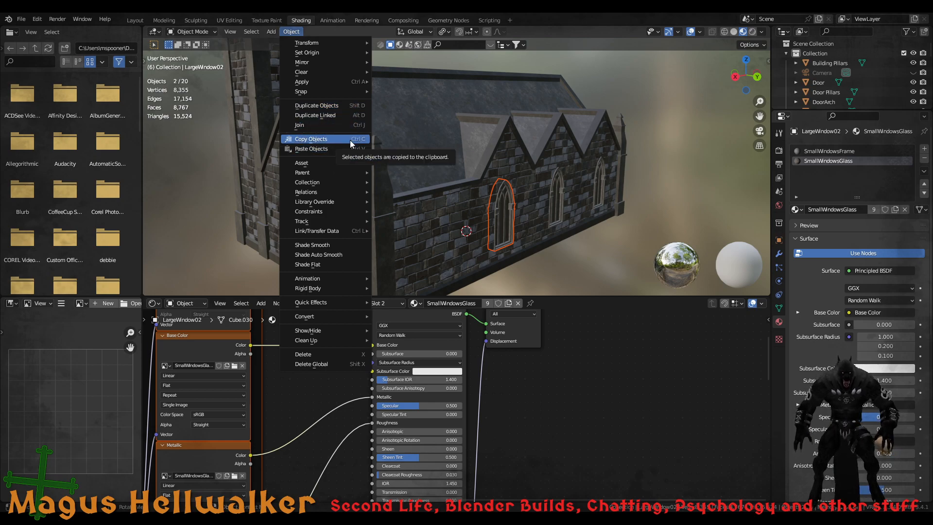
mouse_move(349, 182)
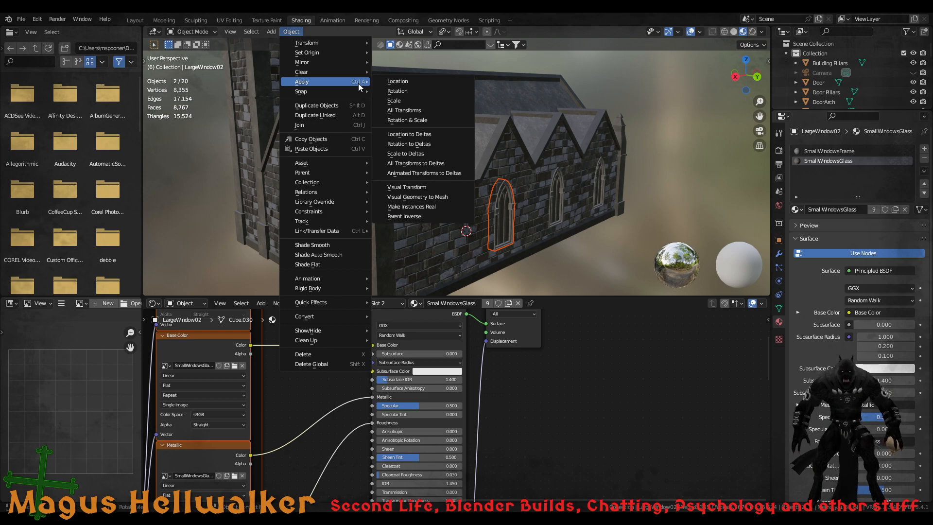
mouse_move(338, 282)
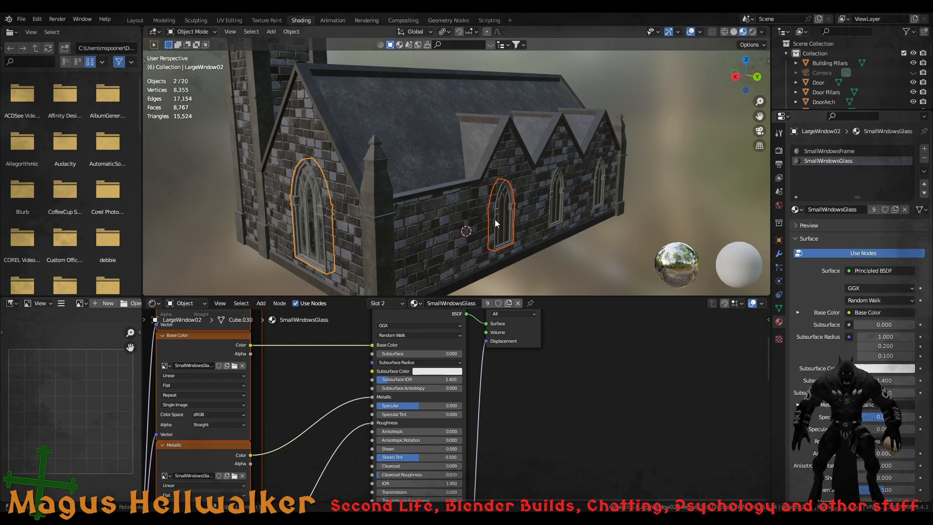
Select the large window in the opposite gable wall and examine its textured appearance against the rest of the church
scroll(495, 219, up, 5)
middle_drag(495, 220, 377, 201)
scroll(352, 200, down, 3)
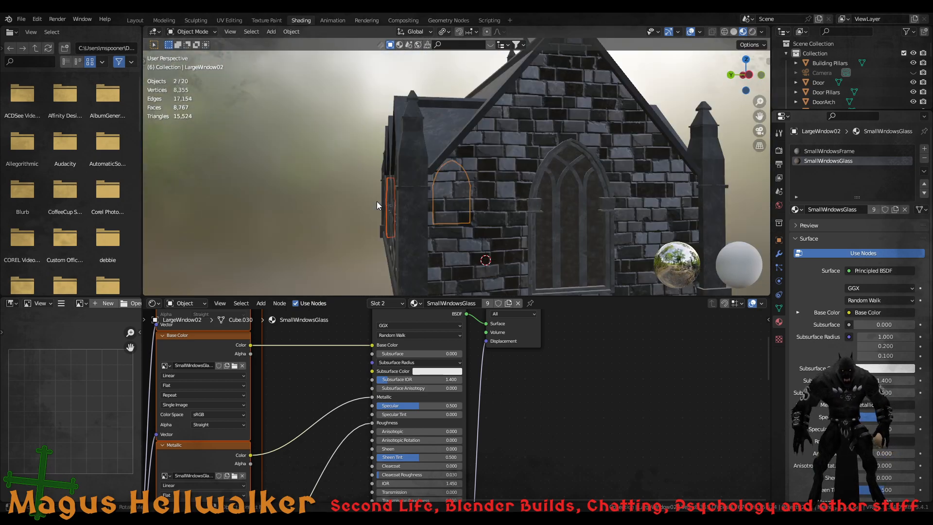
click(569, 229)
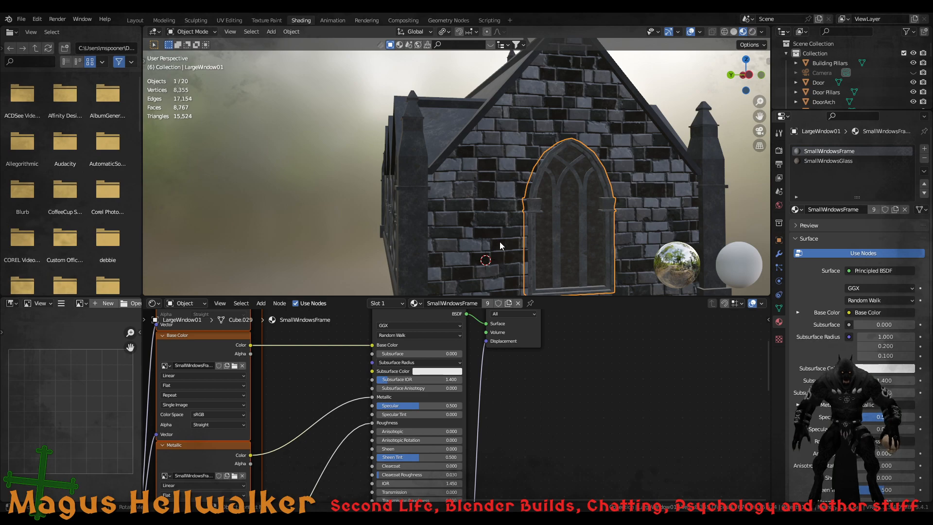
middle_drag(500, 241, 517, 244)
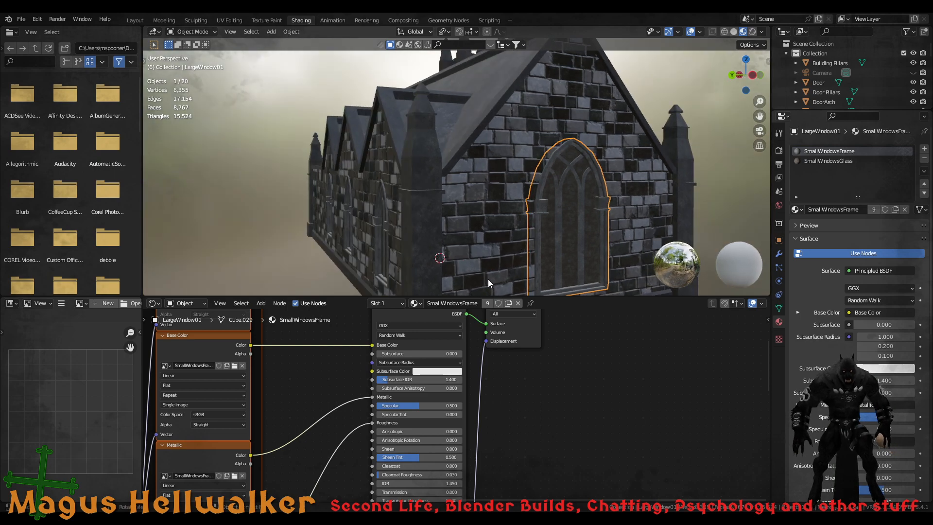
scroll(488, 279, down, 4)
middle_drag(487, 279, 470, 242)
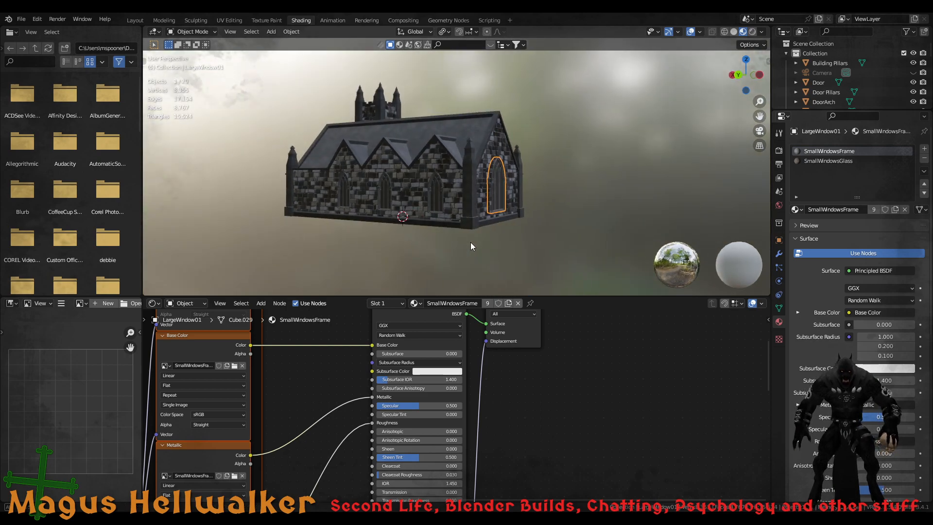
scroll(471, 244, up, 2)
scroll(267, 400, down, 3)
Delete the mapping, texture, normal map and displacement nodes of the SmallWindowsFrame material, keeping only the Principled BSDF and Material Output
middle_drag(268, 401, 296, 401)
scroll(306, 406, down, 3)
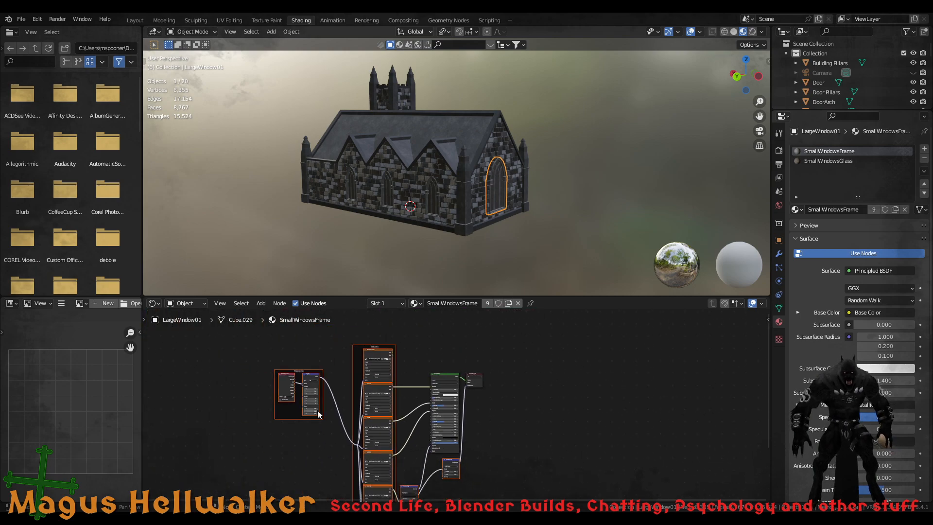
middle_drag(424, 466, 383, 432)
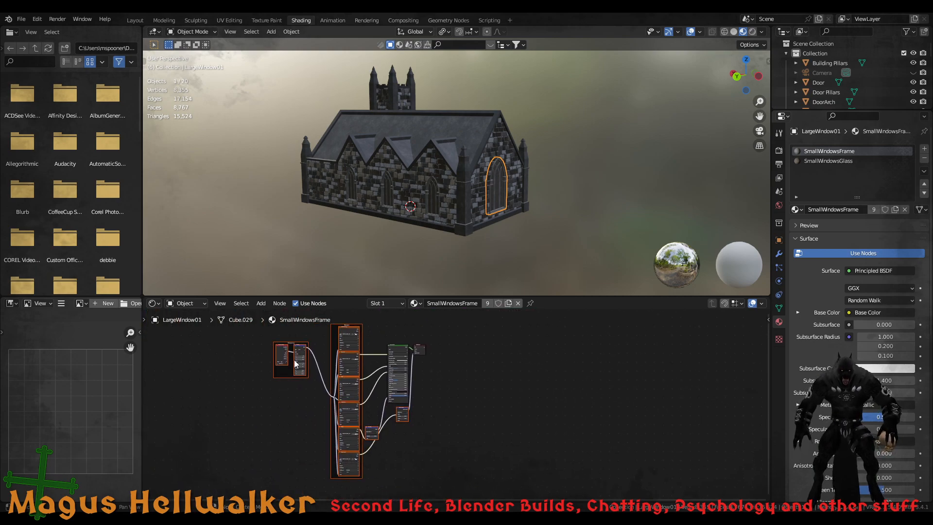
drag(270, 485, 377, 325)
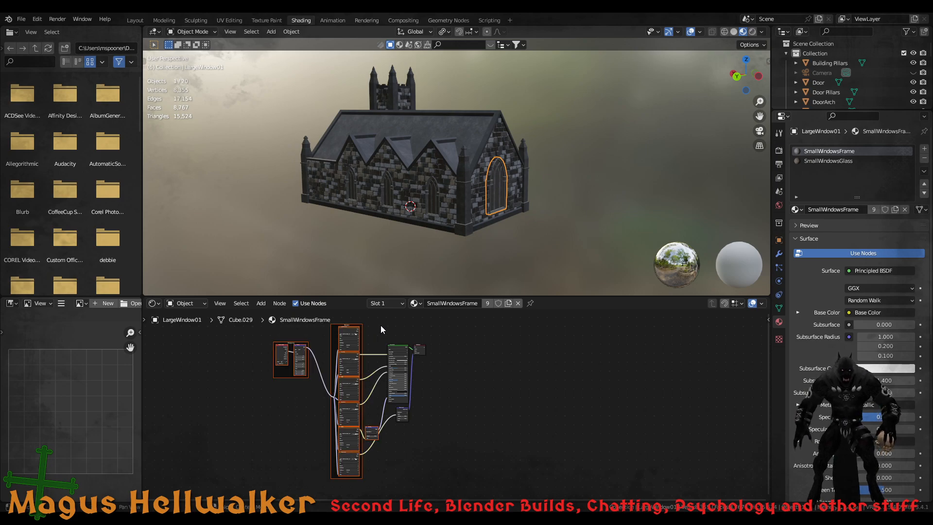
key(Delete)
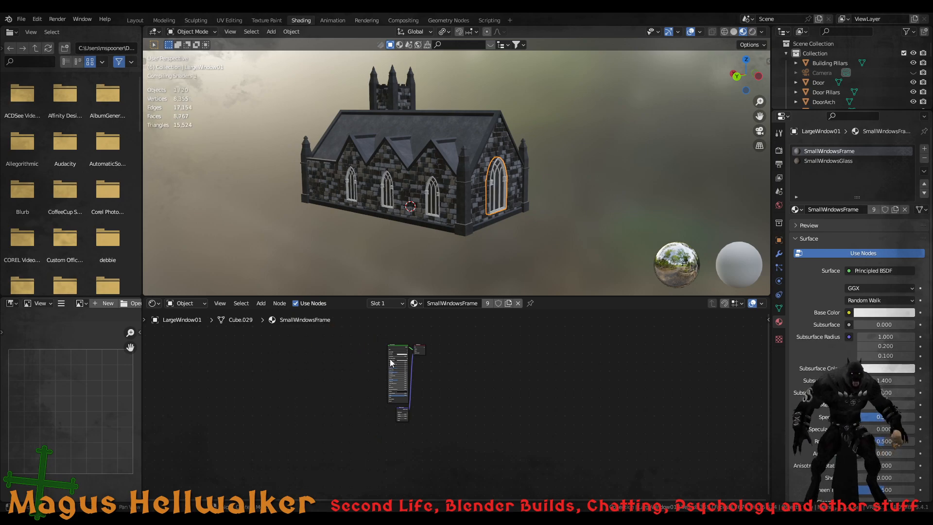
click(407, 409)
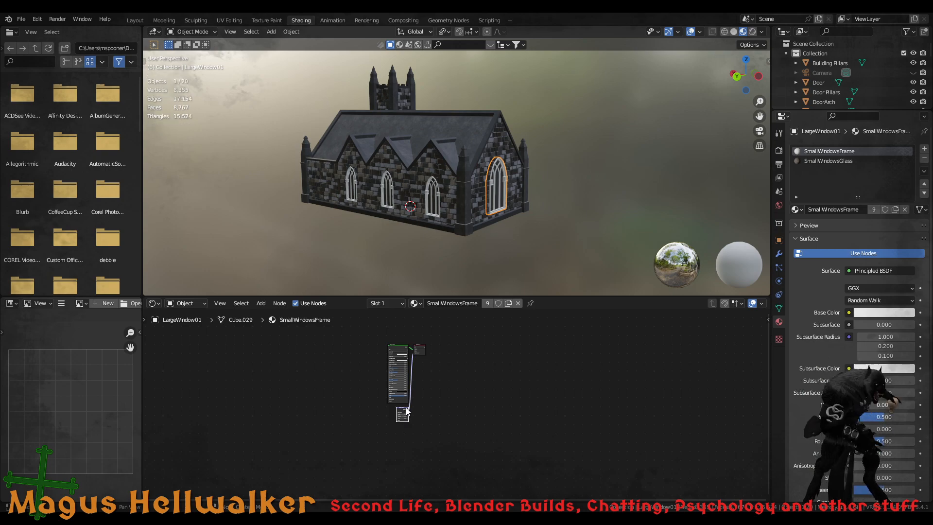
key(Delete)
Delete the mapping, texture, normal map and displacement nodes of the large gable window's SmallWindowsGlass material, keeping only the Principled BSDF and Material Output
middle_drag(524, 191, 421, 188)
scroll(476, 200, up, 8)
scroll(503, 204, down, 3)
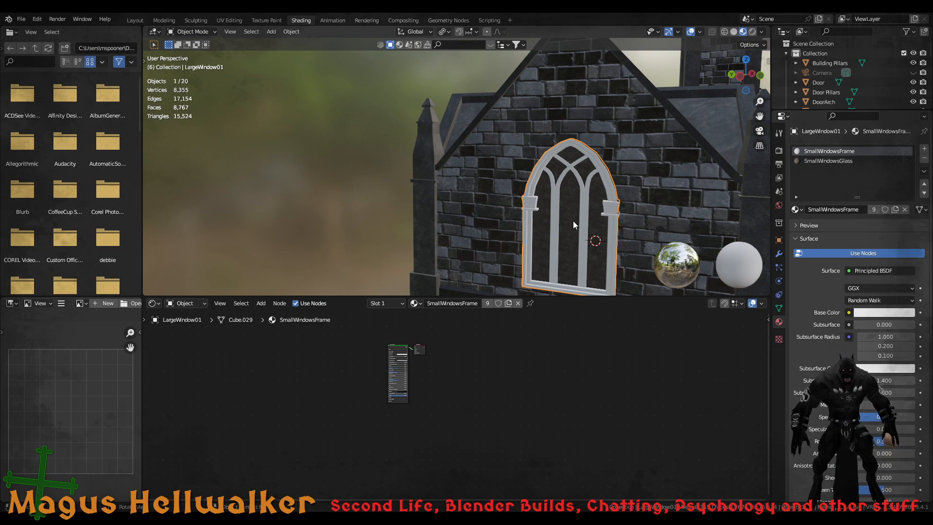
click(821, 161)
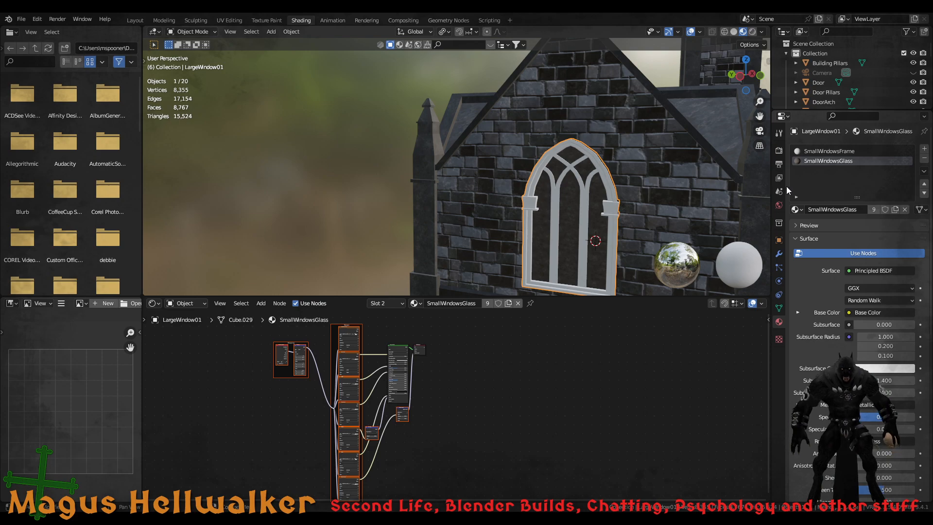
scroll(421, 392, down, 2)
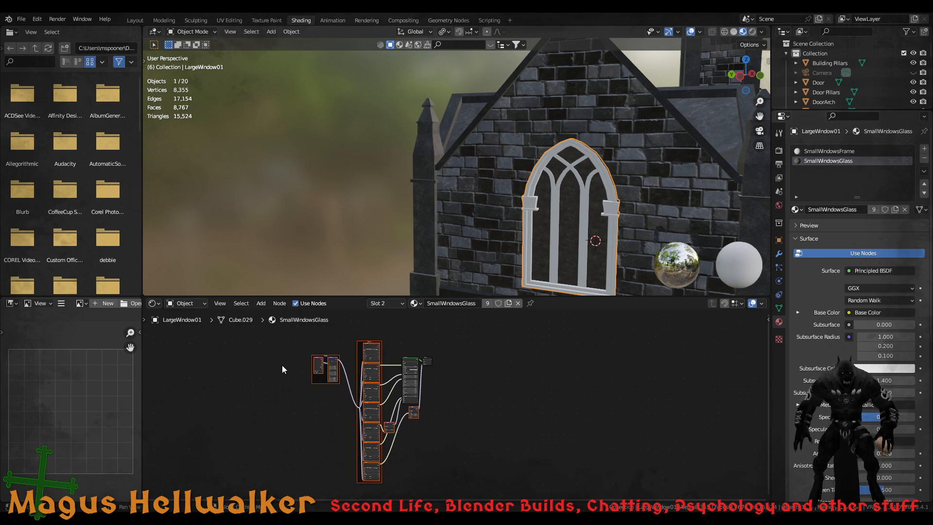
key(x)
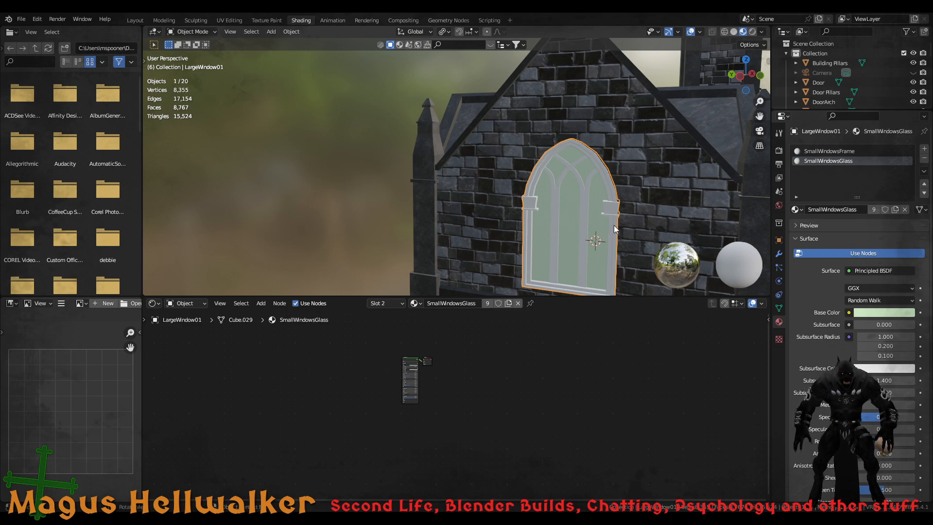
Load the SmallWindowsGlass PBR texture set onto the glass material's Principled BSDF with the Principled texture setup
scroll(456, 368, up, 4)
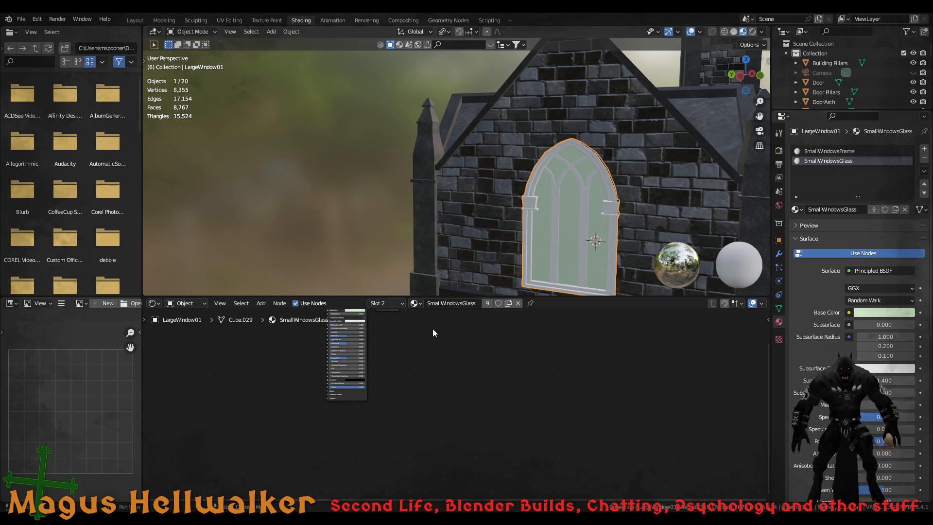
middle_drag(432, 328, 535, 375)
scroll(535, 375, up, 1)
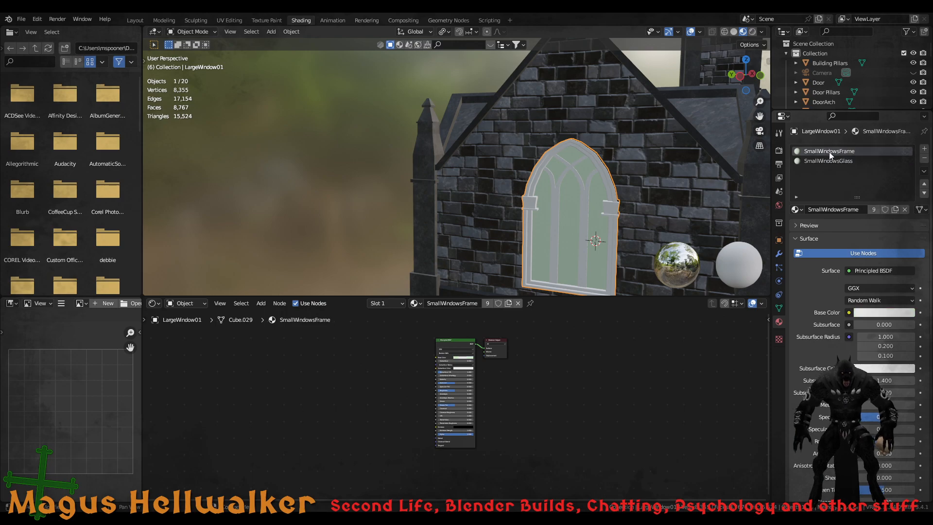
click(462, 339)
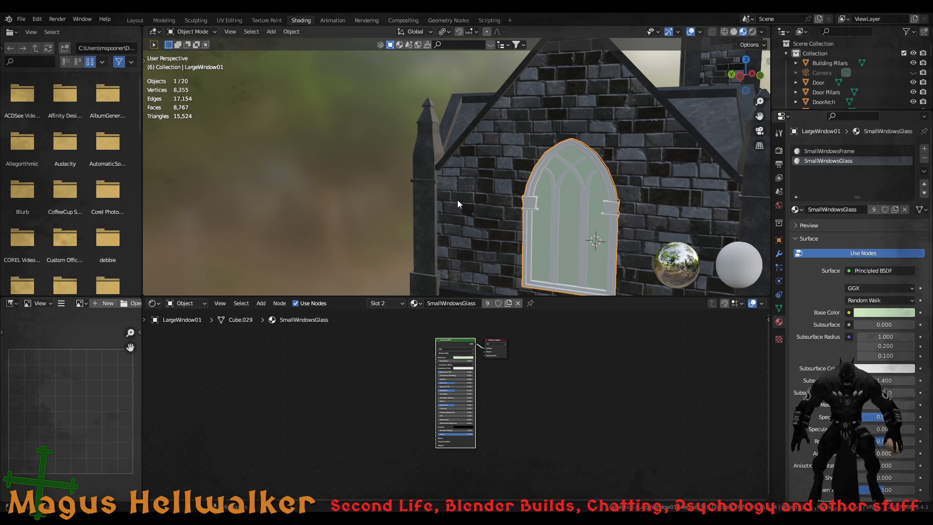
click(688, 427)
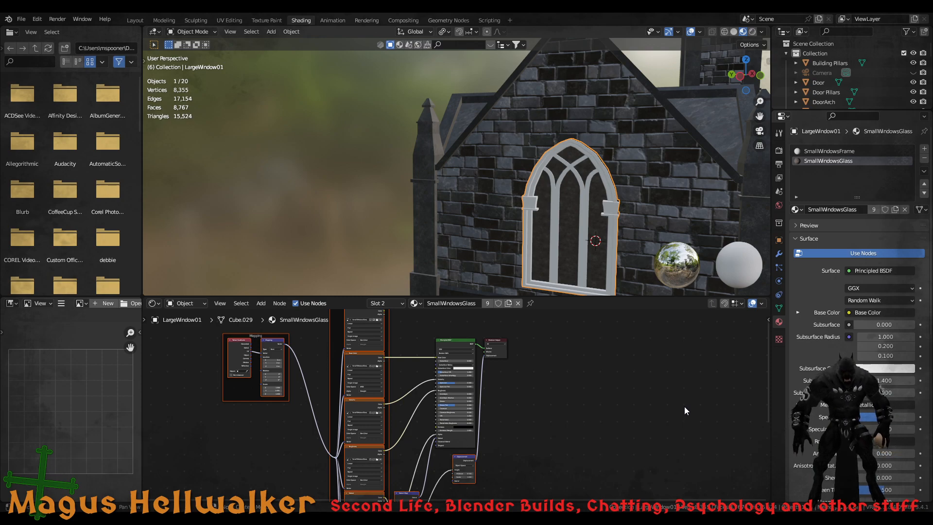
Load the SmallWindowsFrame PBR texture set onto the Principled BSDF of the SmallWindowsFrame material
scroll(855, 243, down, 6)
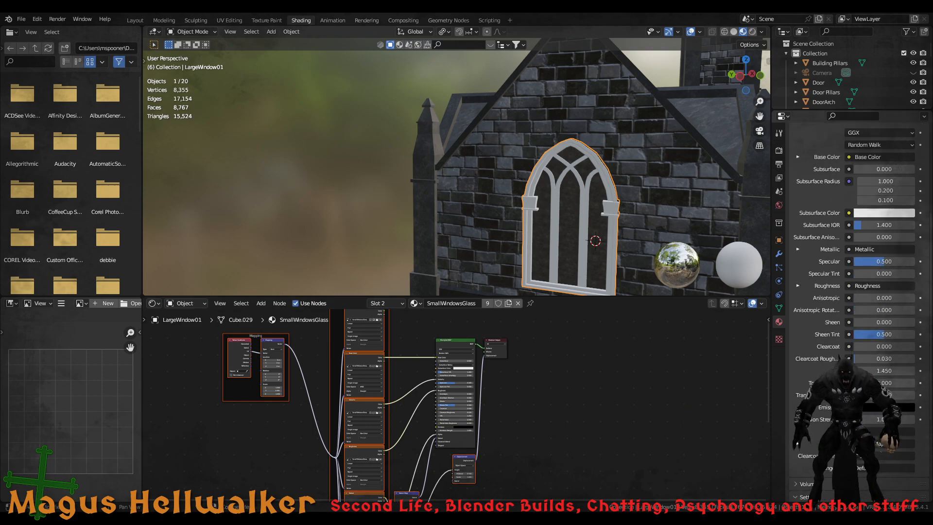
scroll(856, 243, up, 2)
scroll(360, 411, up, 11)
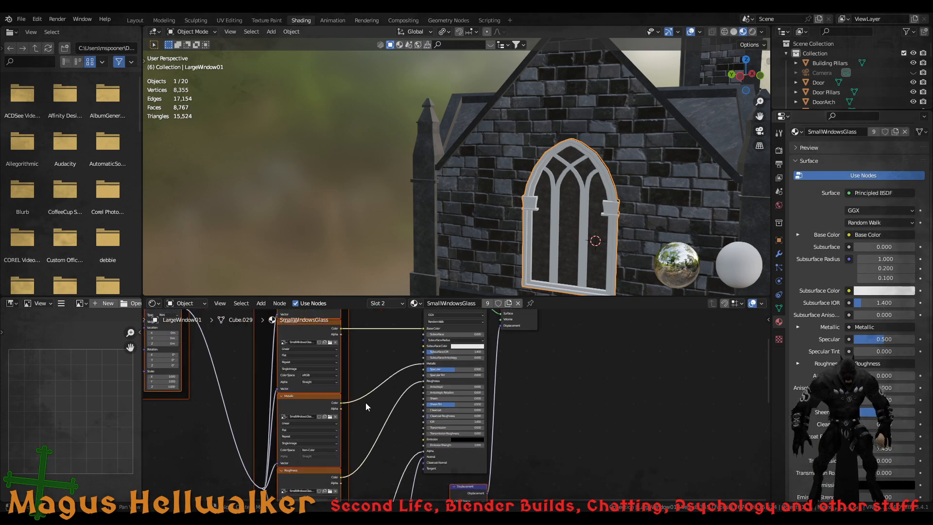
middle_drag(357, 334, 401, 486)
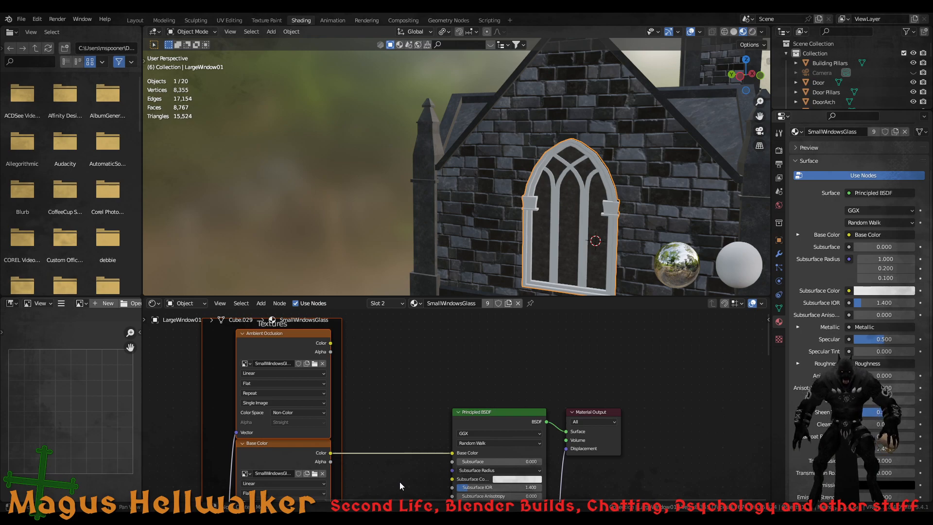
scroll(400, 482, down, 1)
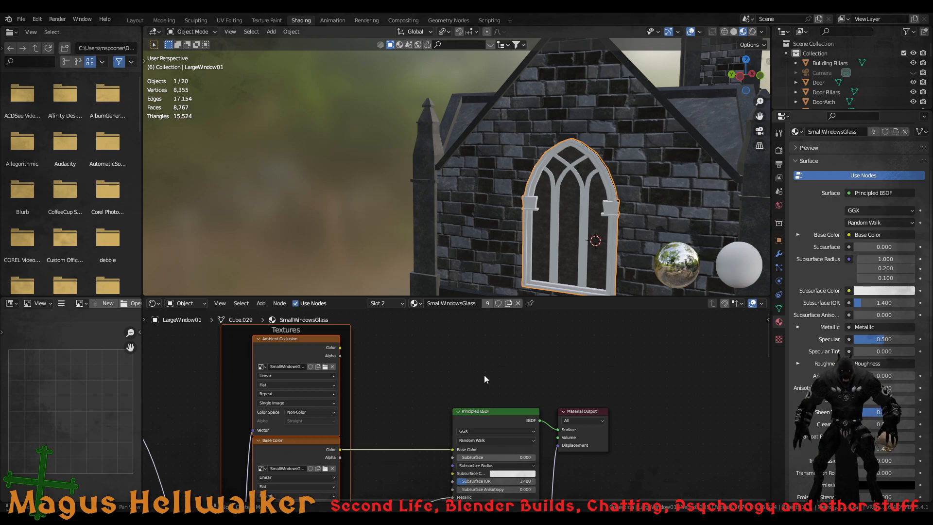
scroll(646, 279, down, 3)
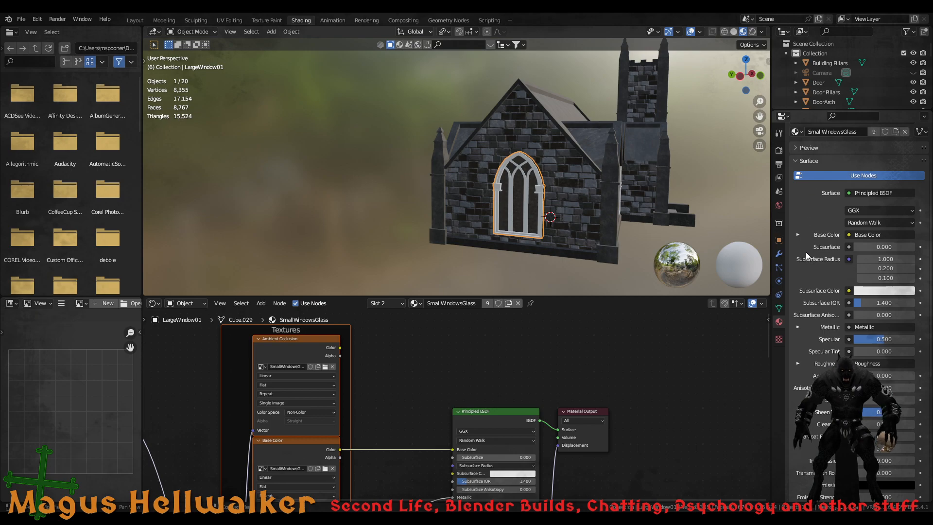
scroll(813, 272, up, 4)
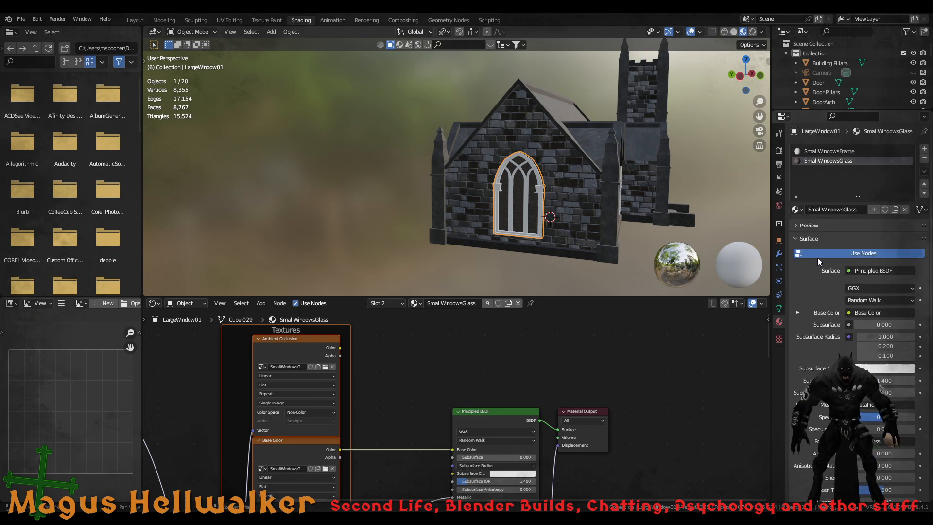
click(819, 152)
click(494, 409)
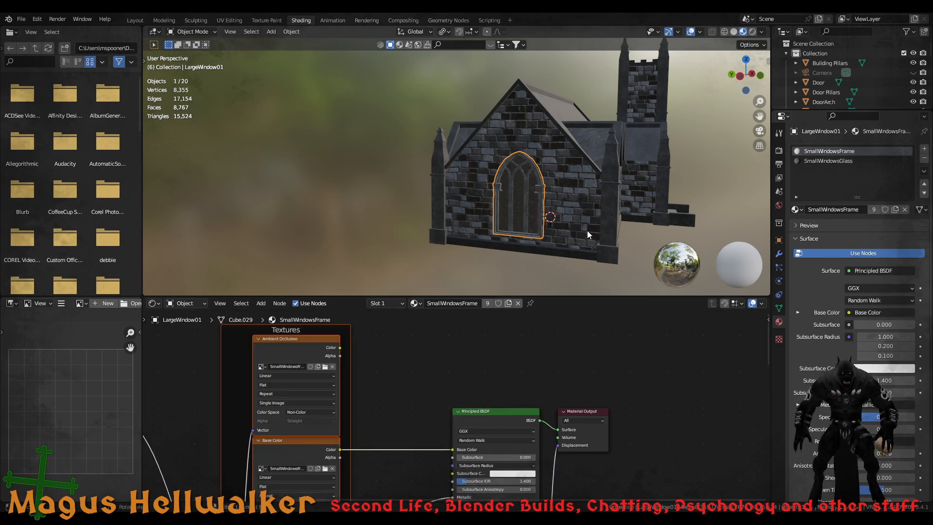
Select the large window in the opposite gable wall and examine its stone frame, glass and texture nodes
middle_drag(535, 212, 628, 204)
click(395, 243)
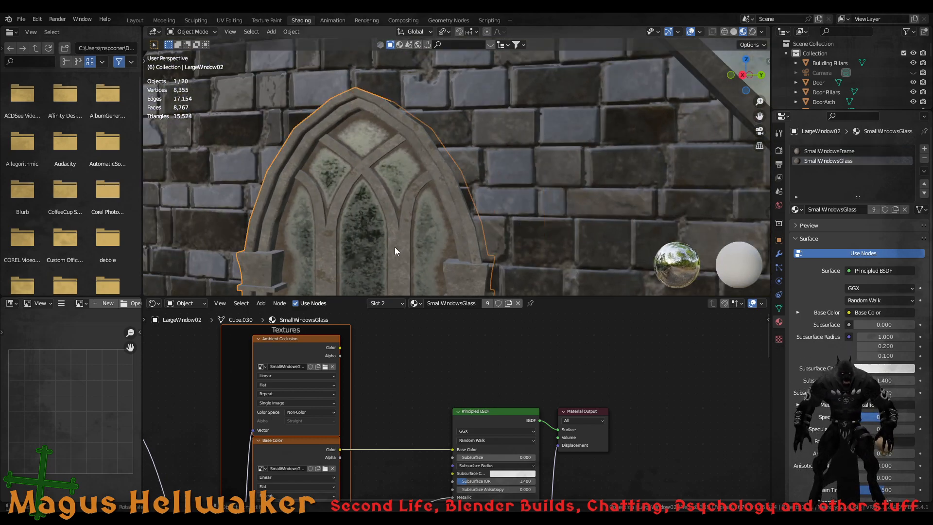
scroll(395, 248, down, 14)
scroll(395, 248, up, 4)
scroll(416, 243, up, 4)
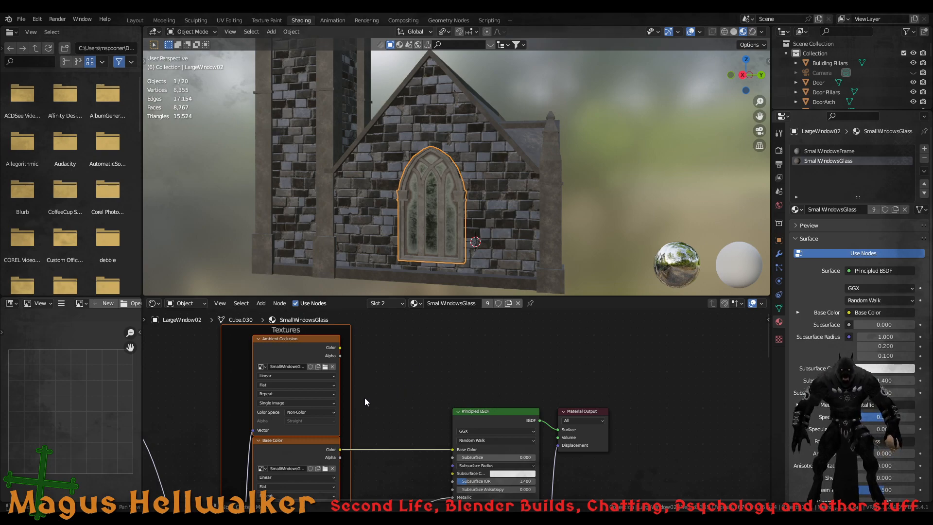
scroll(362, 427, down, 3)
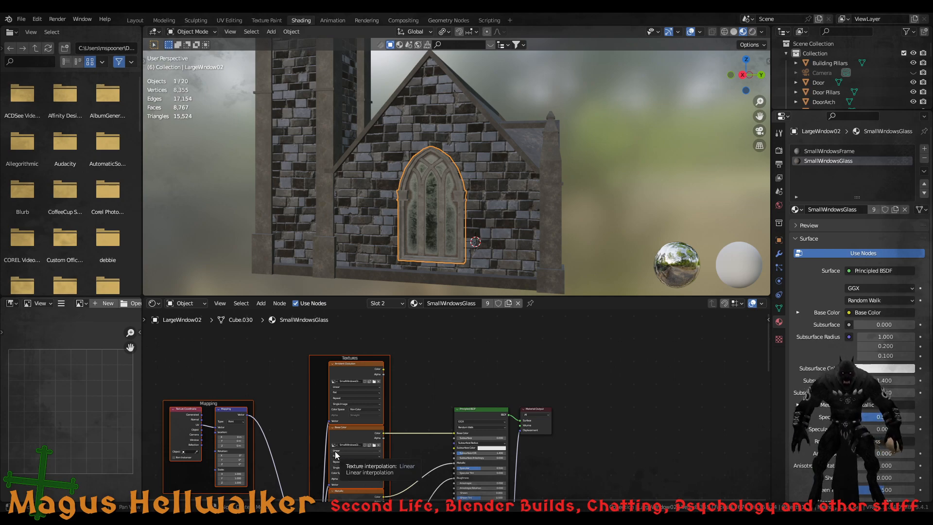
scroll(256, 456, up, 1)
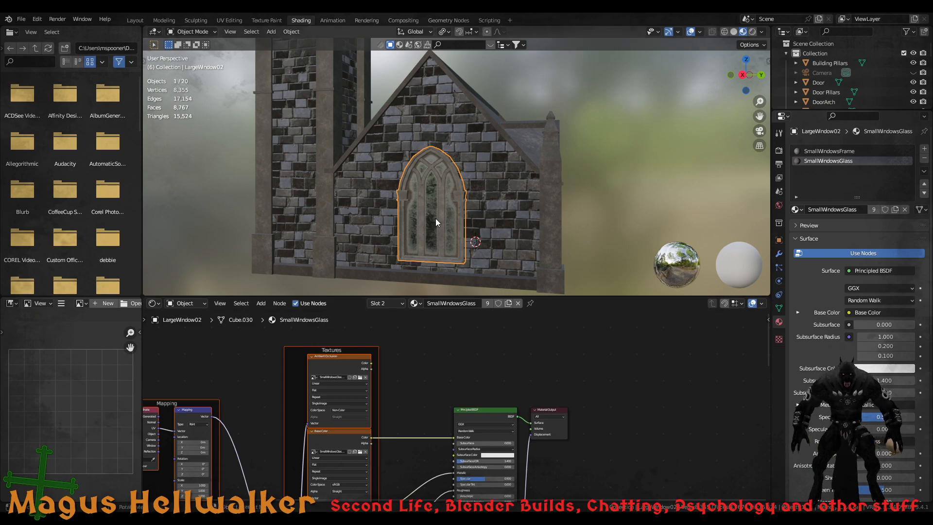
Open the large window's mesh for editing in the UV Editing workspace and examine its UV layout and the church model
key(Tab)
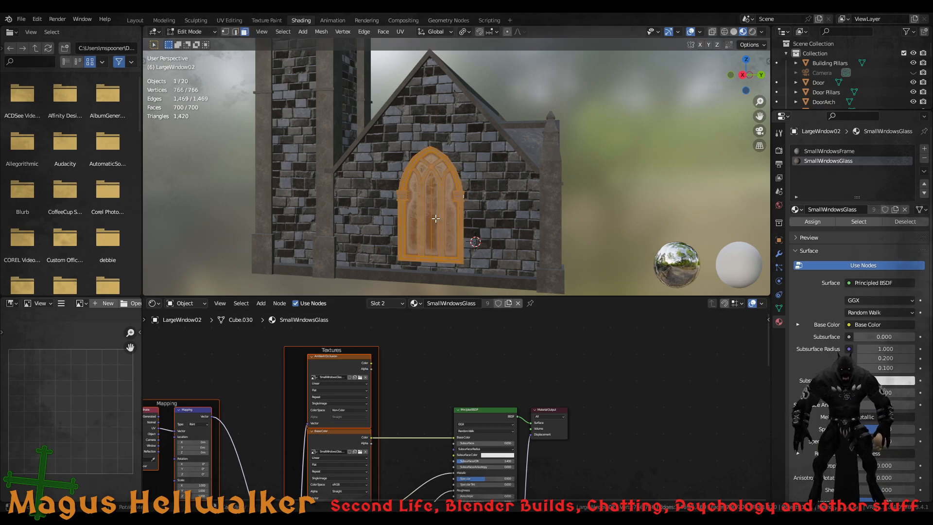
click(231, 20)
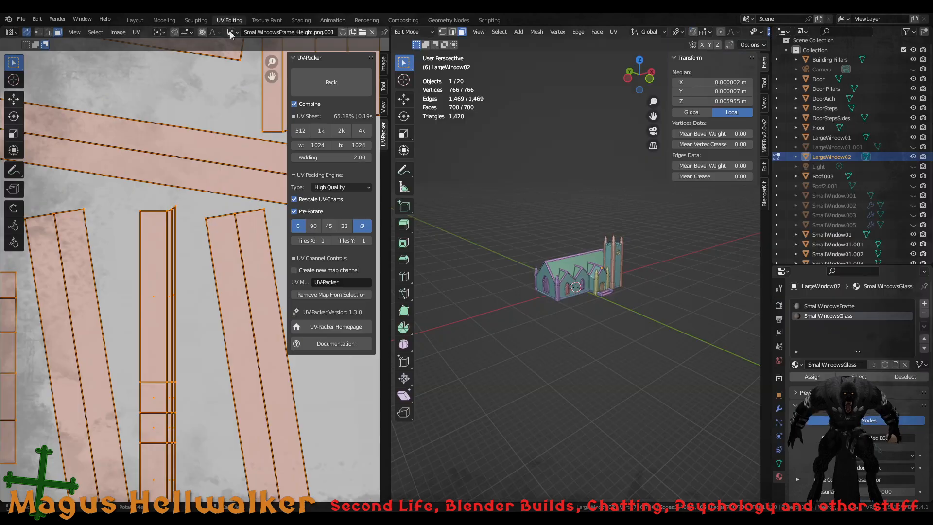
scroll(237, 325, down, 13)
scroll(113, 305, up, 4)
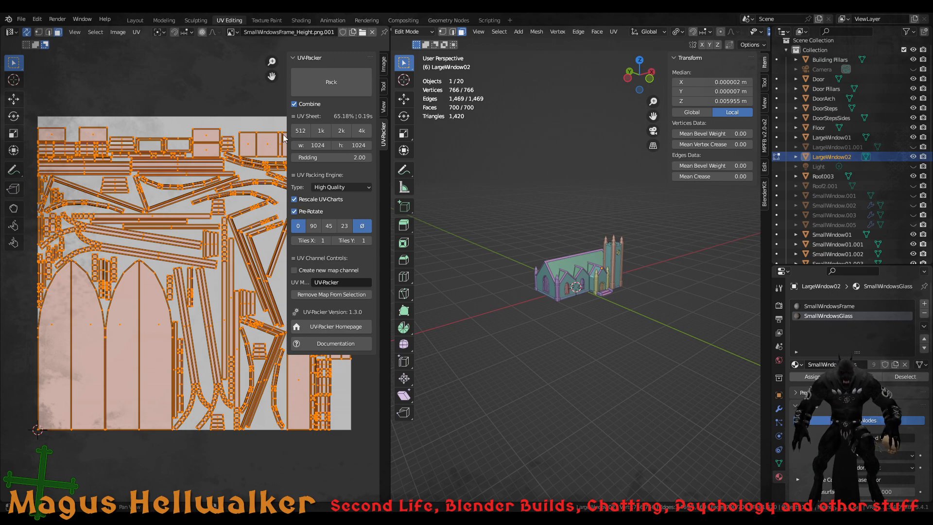
click(221, 86)
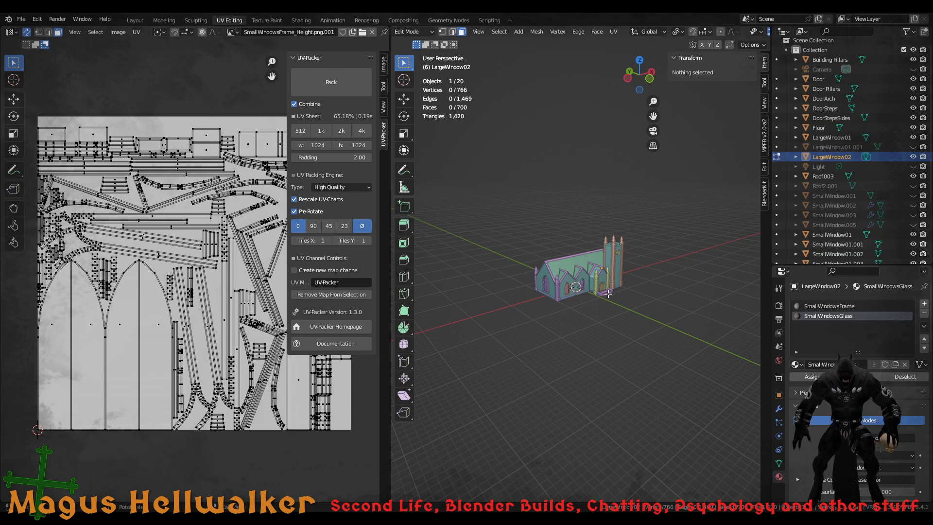
scroll(608, 295, up, 8)
scroll(609, 295, down, 4)
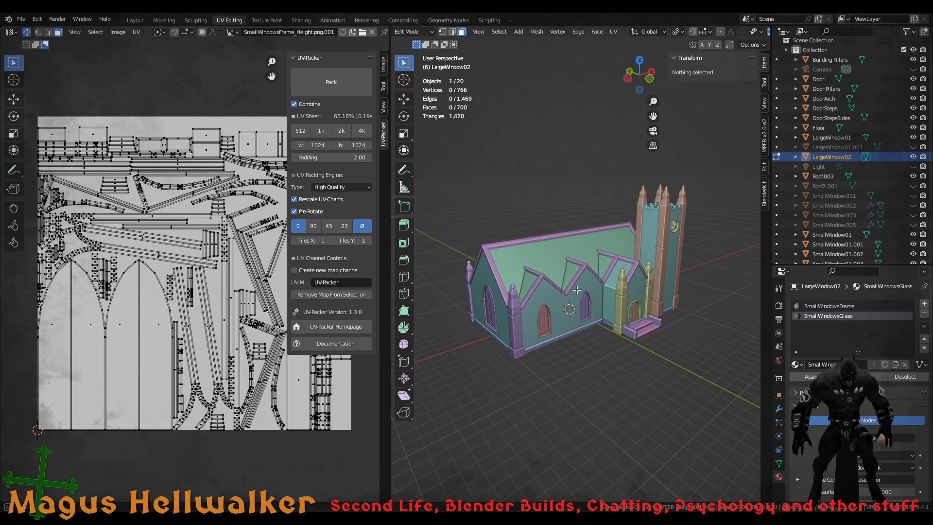
scroll(579, 294, down, 2)
scroll(574, 295, up, 2)
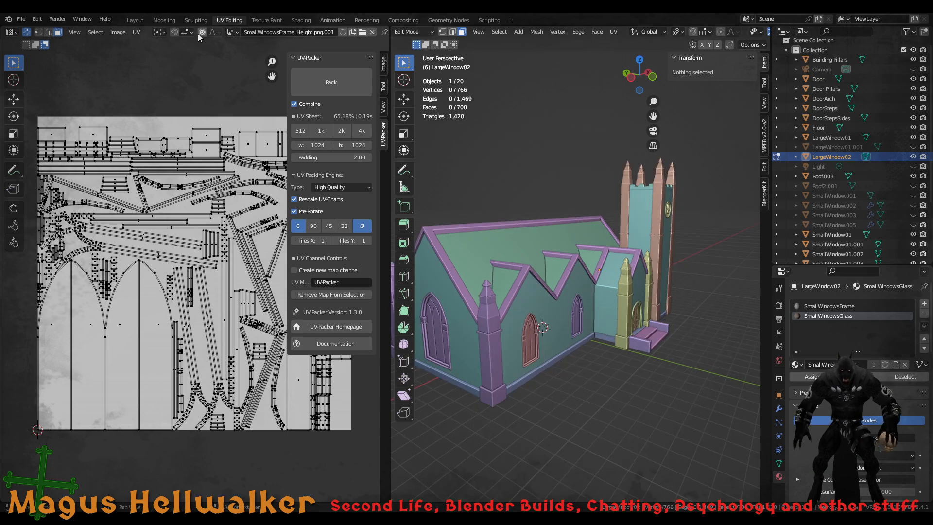
Switch to the Layout workspace and examine the textured windows on all sides of the church
click(135, 20)
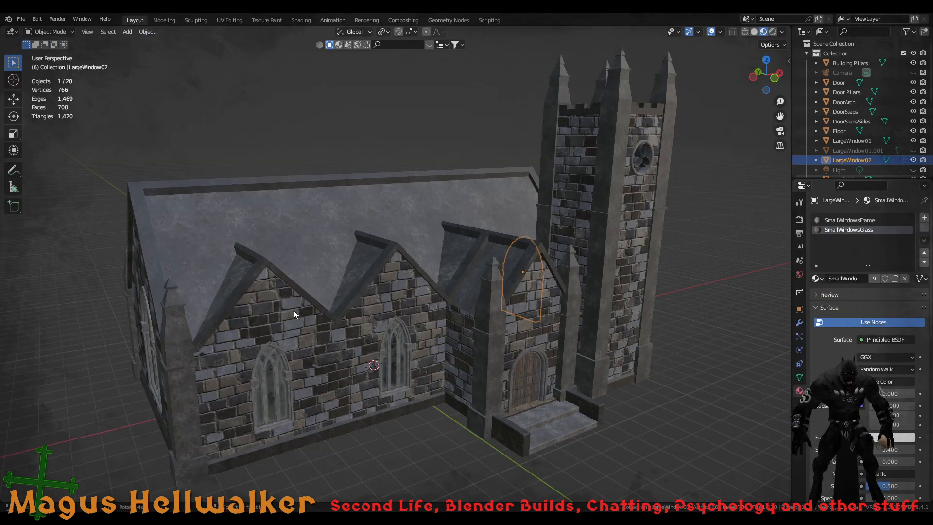
middle_drag(293, 310, 345, 293)
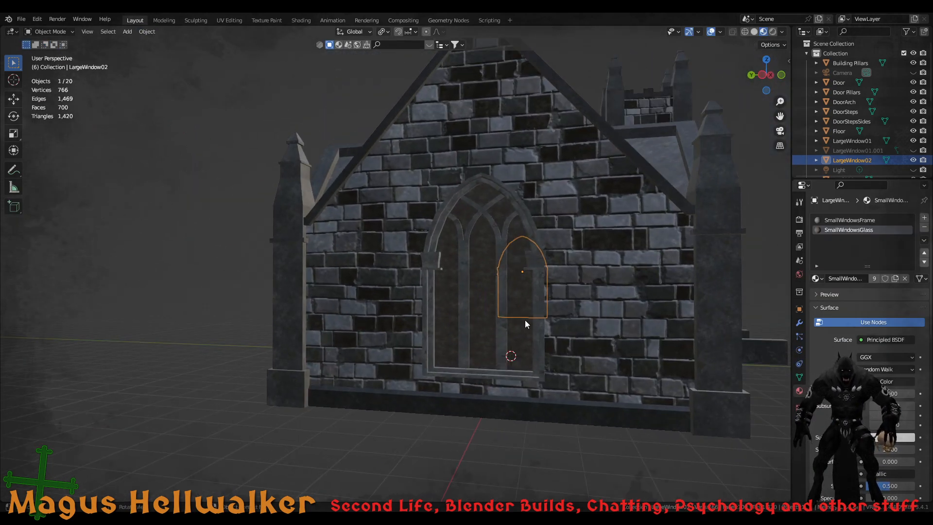
scroll(525, 320, down, 4)
middle_drag(525, 320, 152, 313)
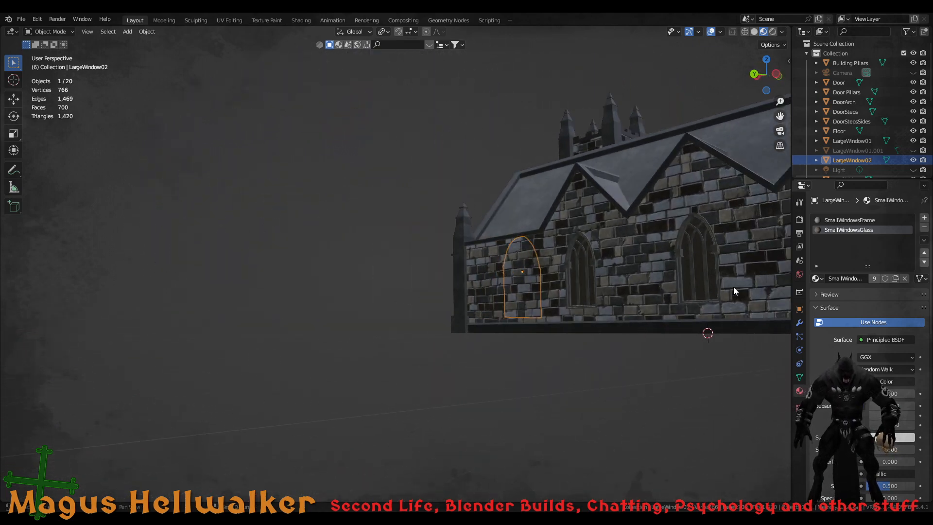
shift+middle_drag(732, 251, 537, 256)
middle_drag(471, 264, 508, 271)
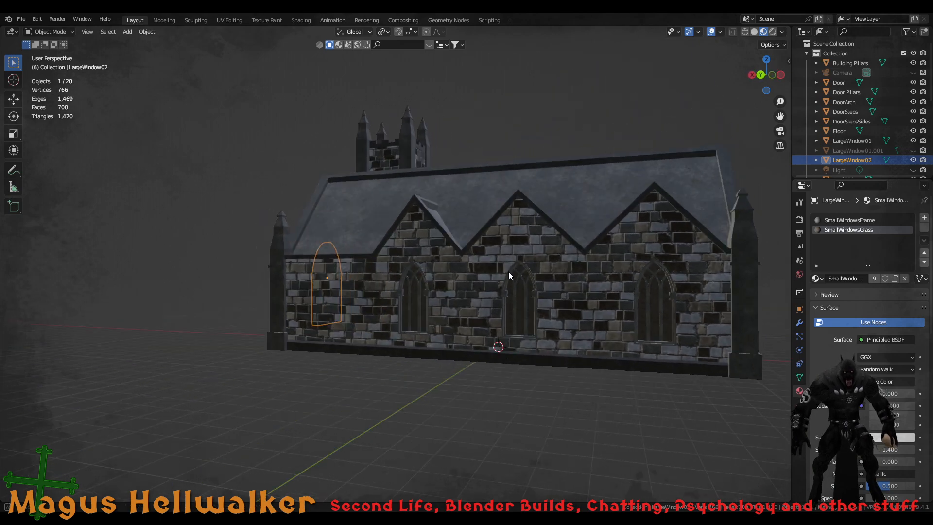
scroll(510, 310, up, 5)
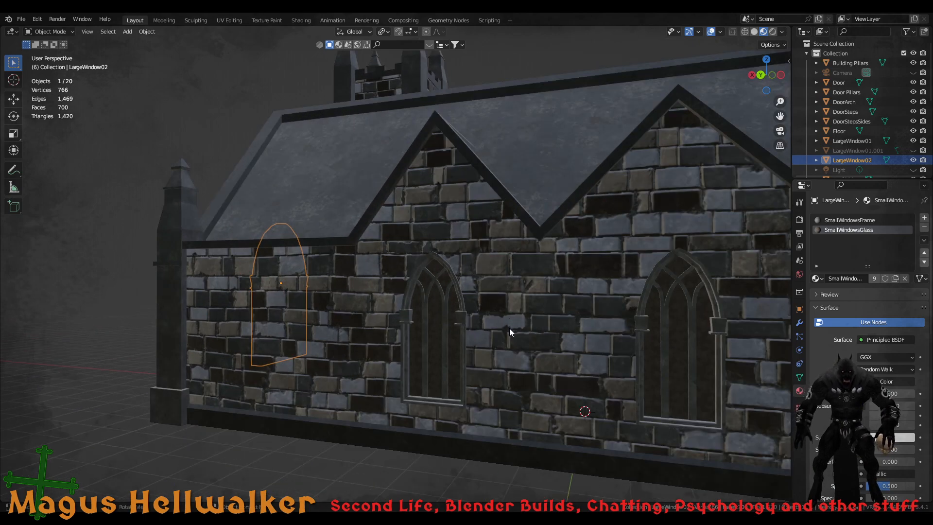
scroll(510, 331, down, 4)
middle_drag(472, 328, 668, 295)
mouse_move(430, 278)
middle_down()
mouse_move(468, 277)
mouse_move(446, 272)
middle_up()
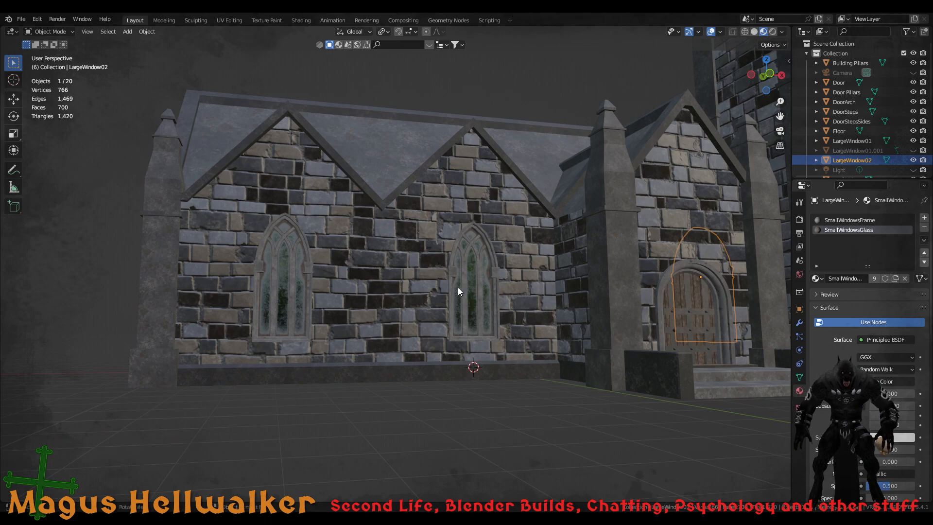
Select the small side-wall window nearest the entrance, choose its SmallWindowsGlass material and inspect the glass up close
click(474, 294)
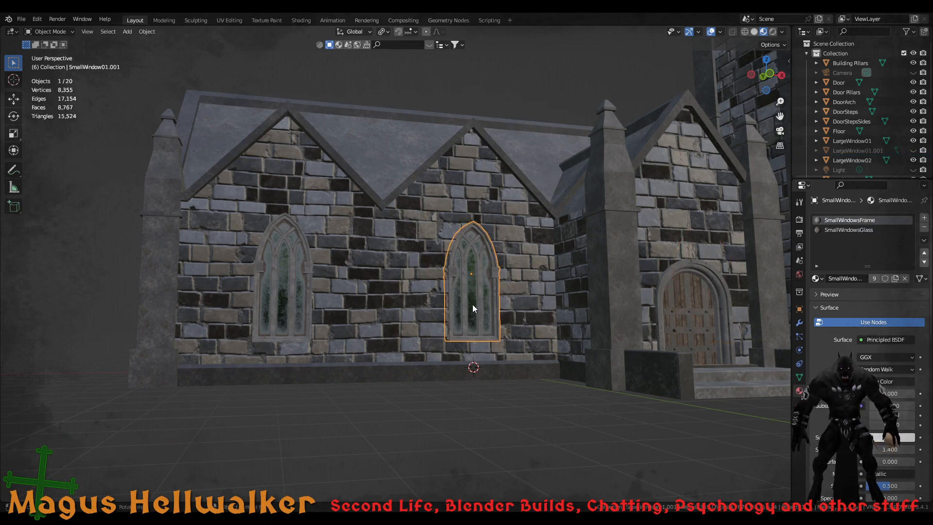
click(839, 230)
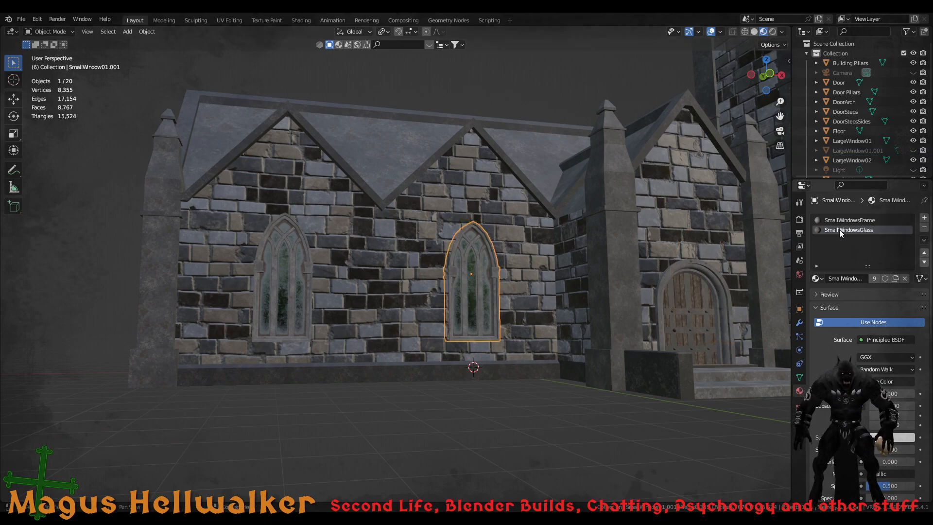
scroll(440, 318, up, 5)
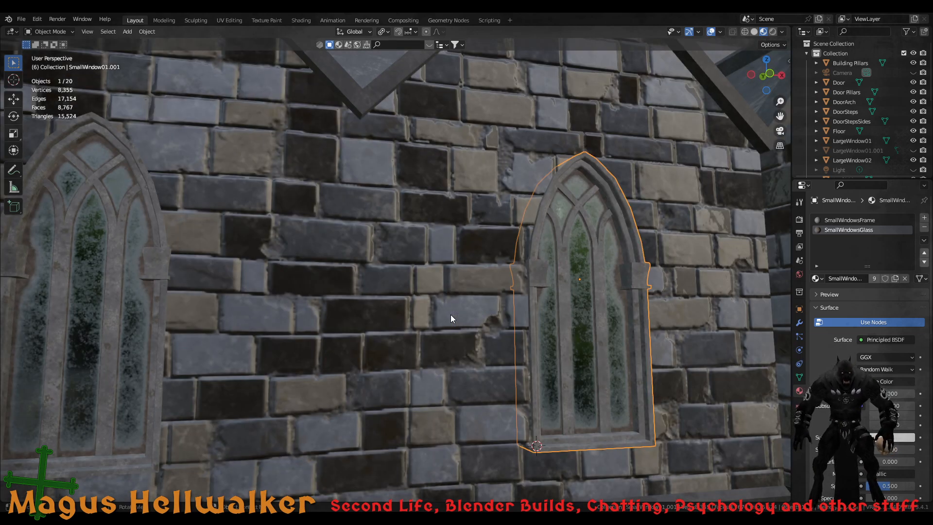
scroll(451, 314, down, 4)
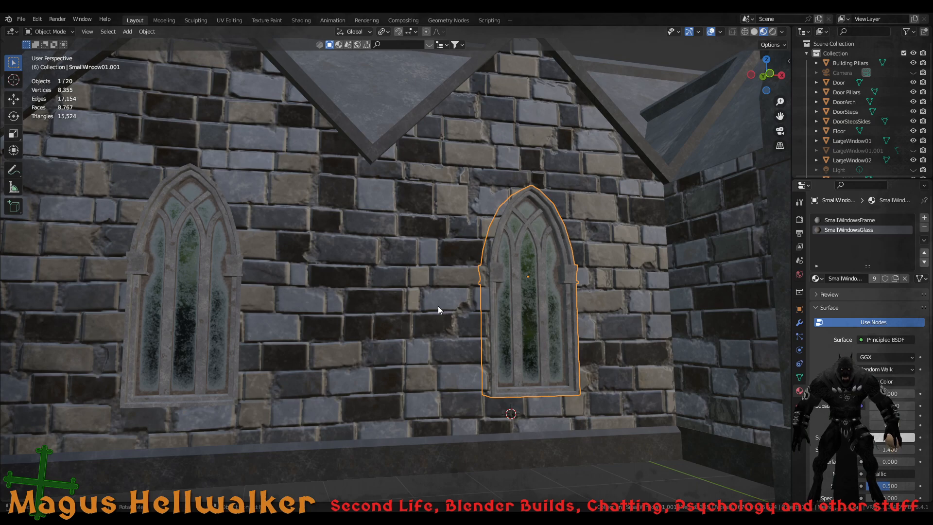
Examine the small side-wall windows and the large end-gable window from outside the church
scroll(438, 306, down, 2)
middle_drag(352, 283, 403, 289)
scroll(360, 307, down, 3)
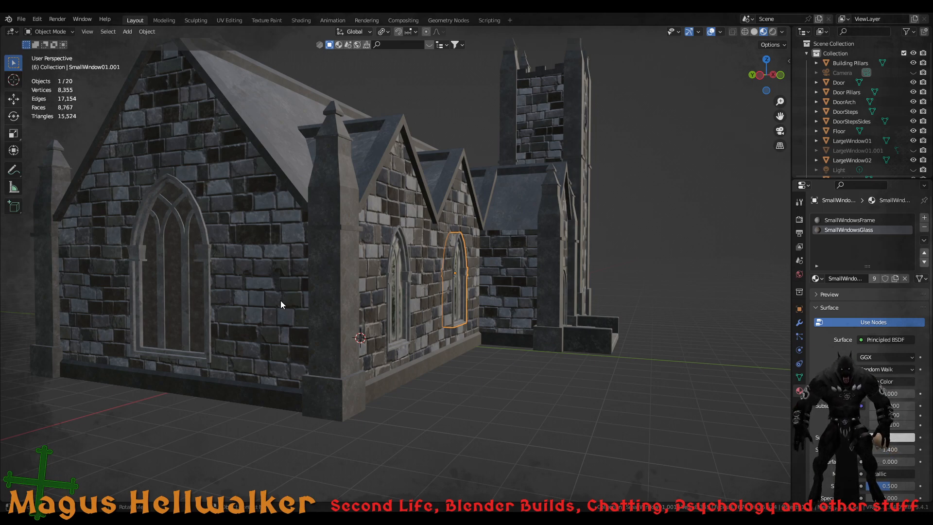
middle_drag(281, 300, 302, 300)
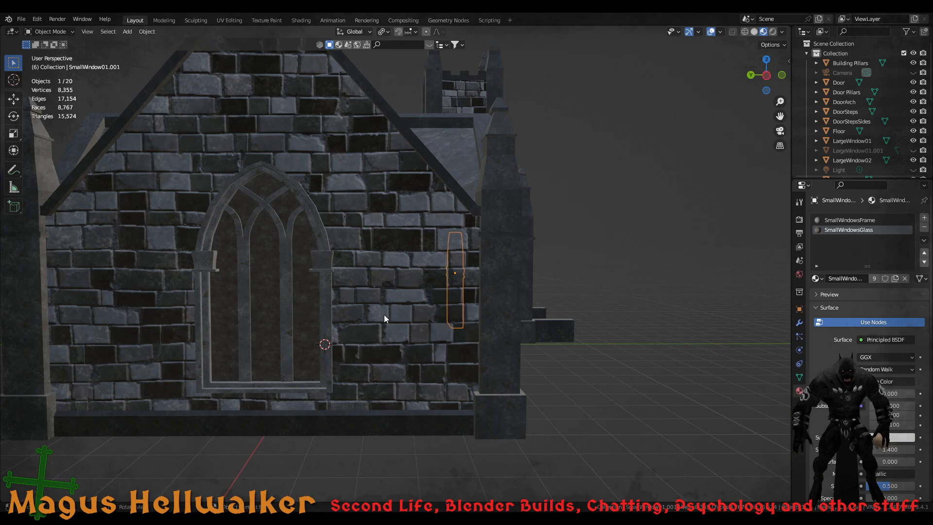
middle_drag(383, 319, 340, 168)
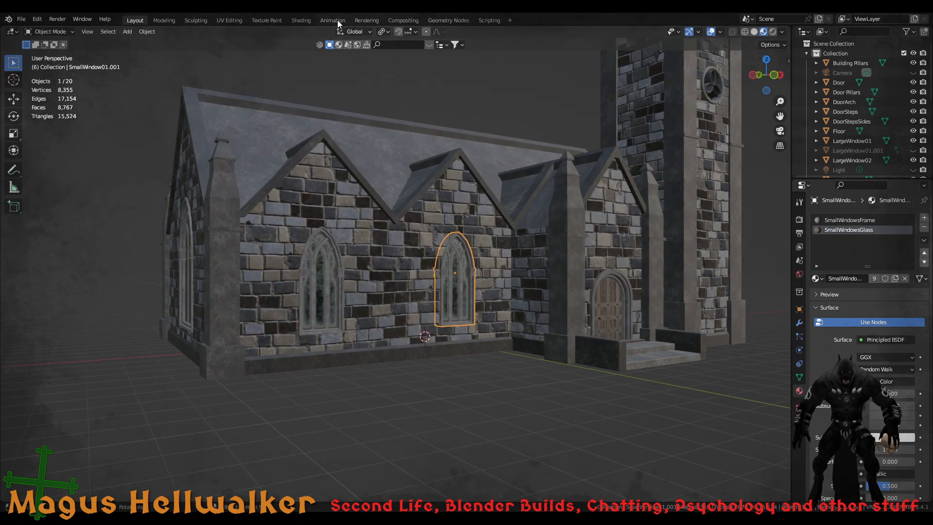
Switch to the Shading workspace and select the large gable window to examine its SmallWindowsGlass nodes
click(304, 20)
scroll(391, 417, up, 3)
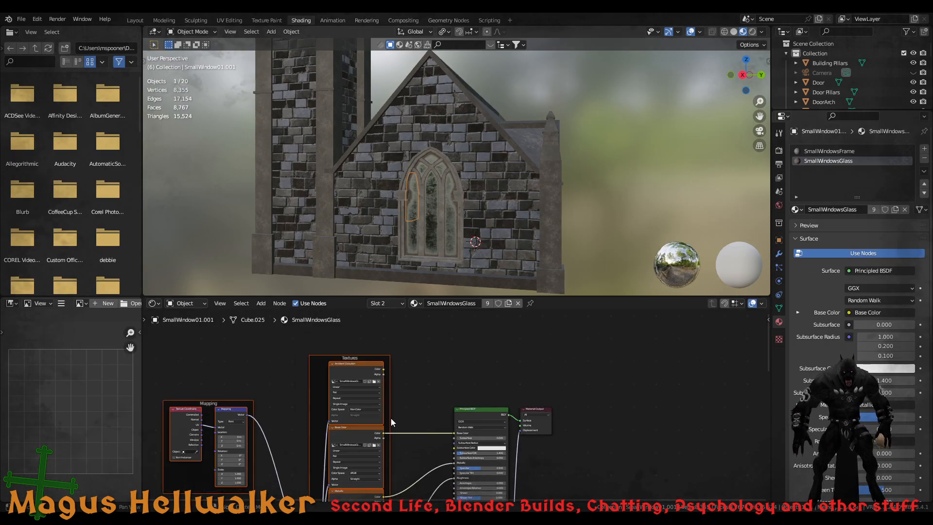
middle_drag(367, 413, 374, 330)
click(425, 242)
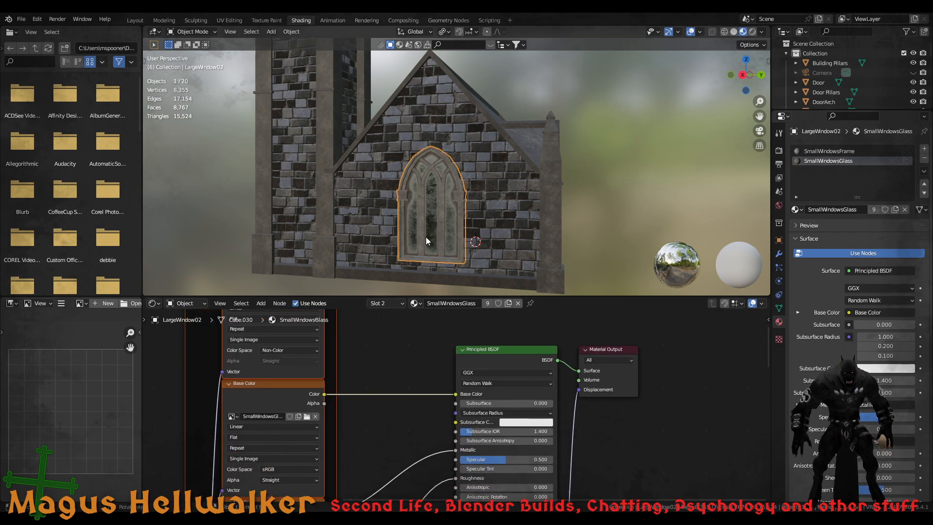
middle_drag(524, 232, 511, 235)
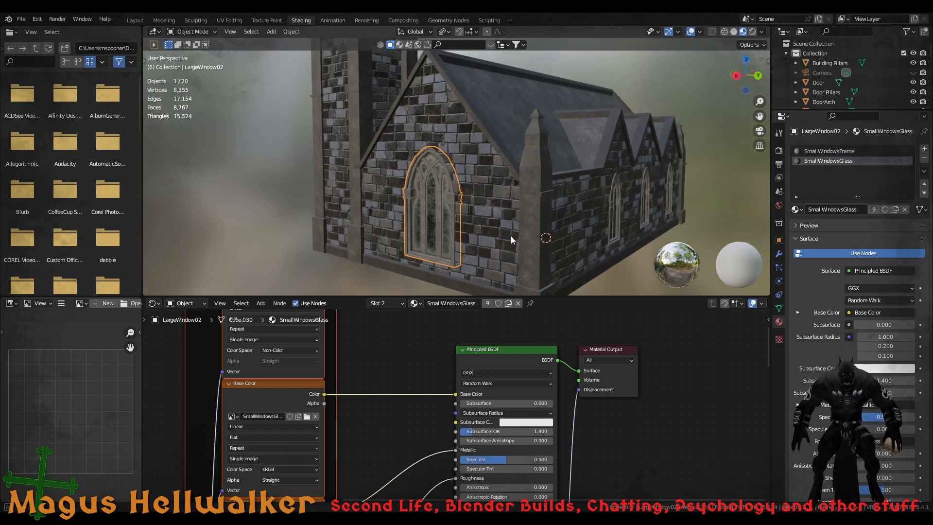
Compare the shader inputs and texture nodes of the large window's glass material with the nearest small side window's frame material
click(613, 229)
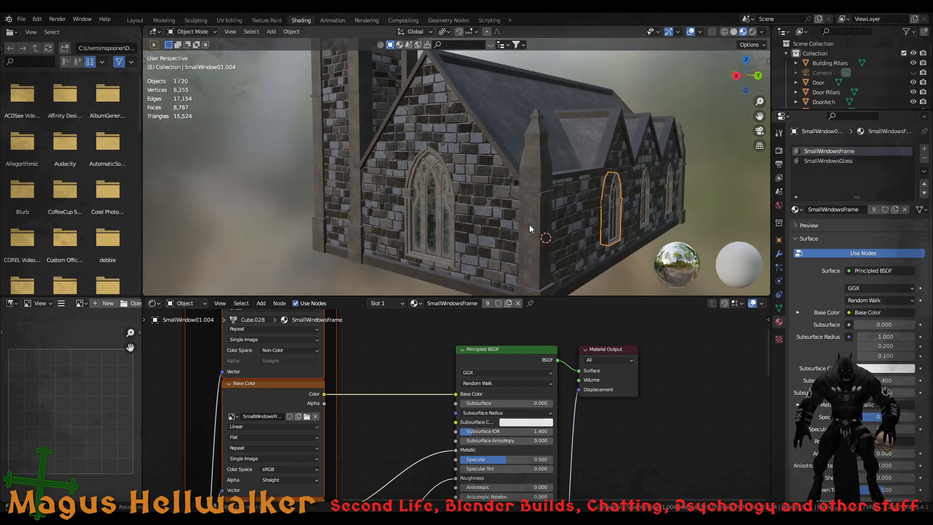
click(443, 225)
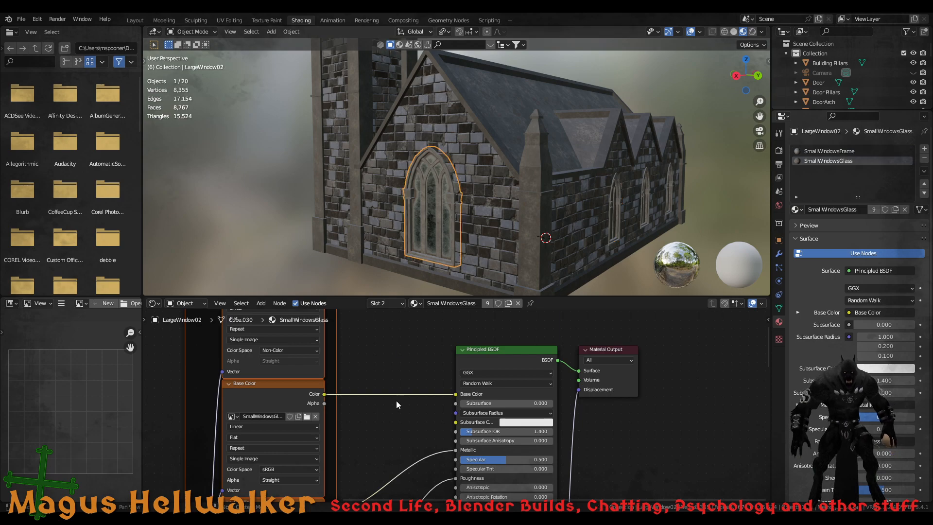
middle_drag(392, 458, 420, 287)
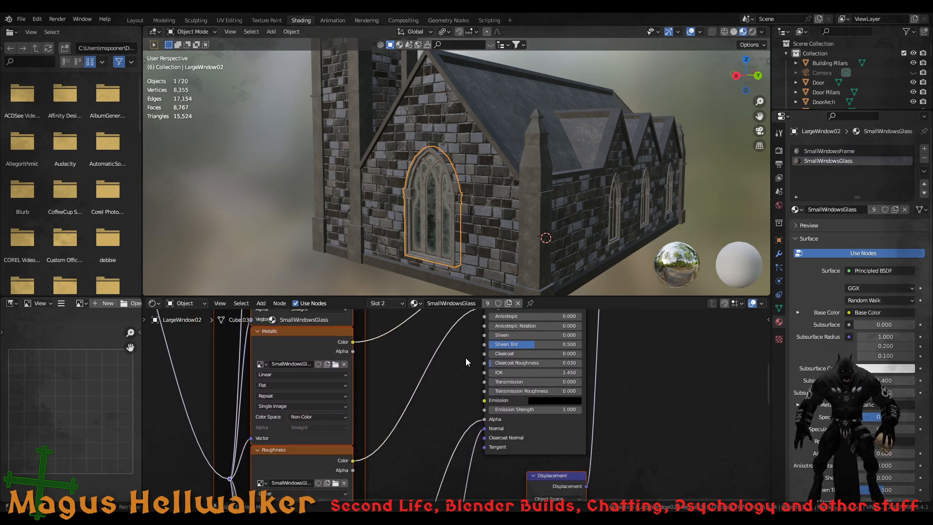
click(613, 217)
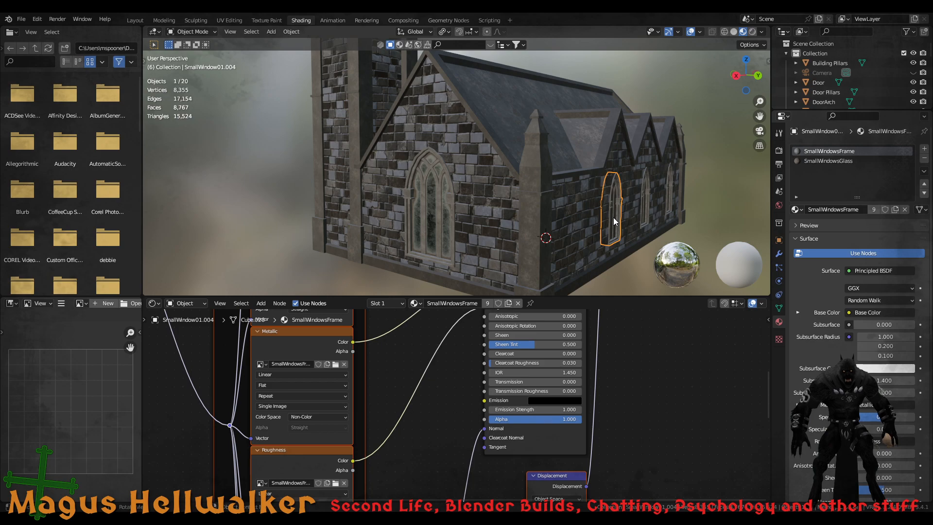
click(426, 226)
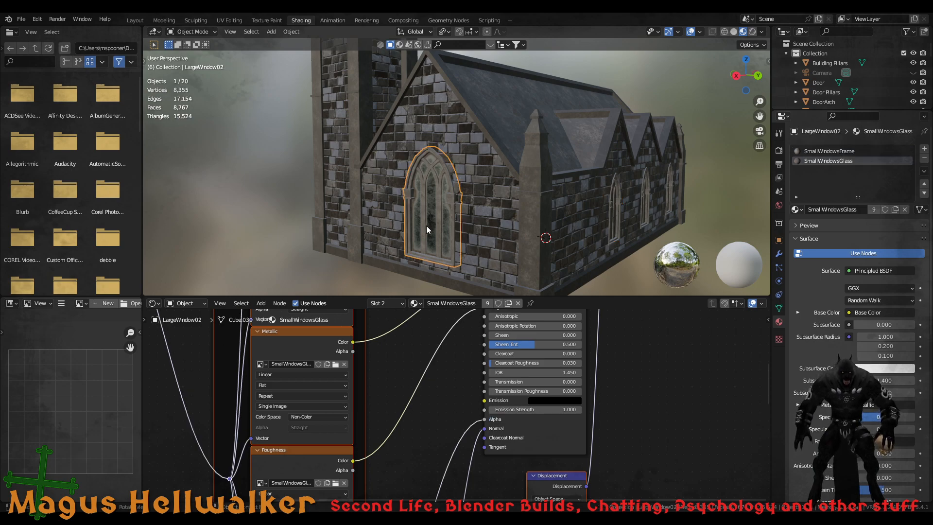
click(615, 215)
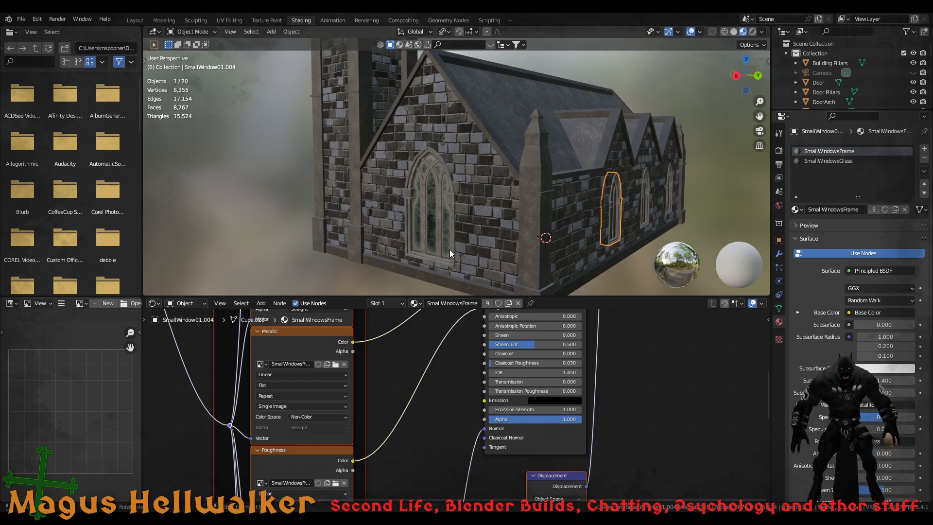
click(443, 237)
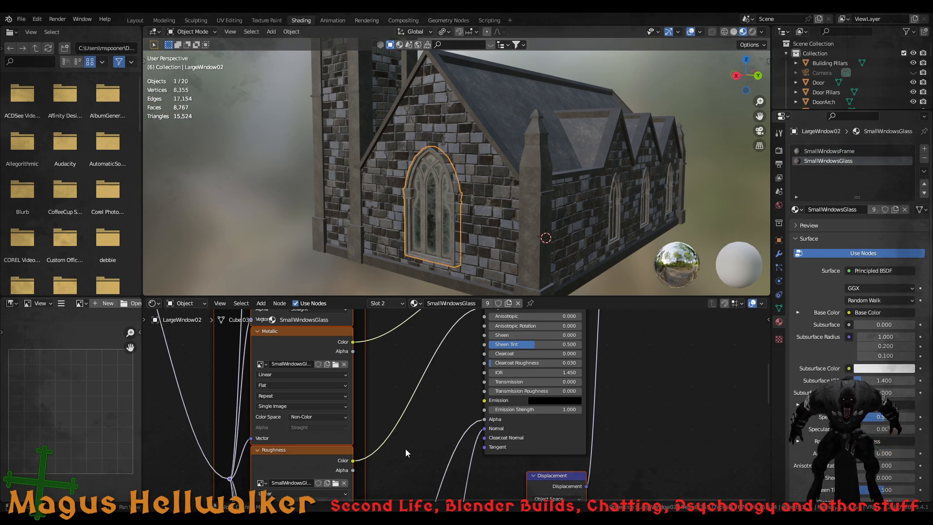
middle_drag(405, 449, 410, 317)
middle_drag(445, 436, 469, 333)
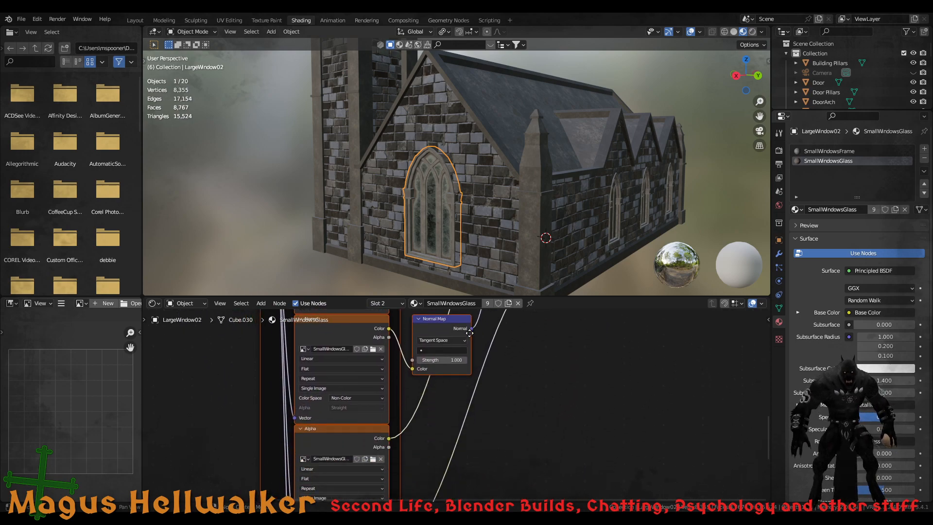
click(611, 227)
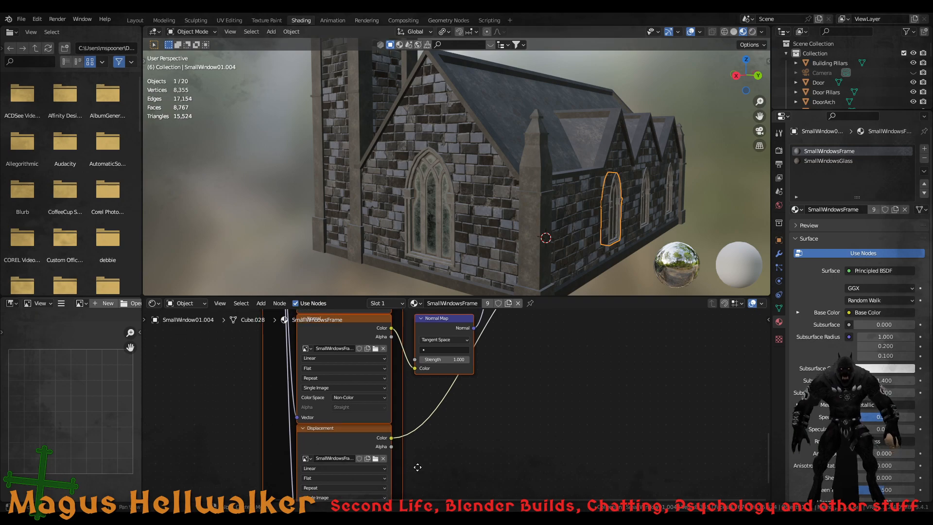
middle_drag(416, 469, 381, 512)
Examine the church and the row of small windows along its side wall
scroll(403, 277, down, 9)
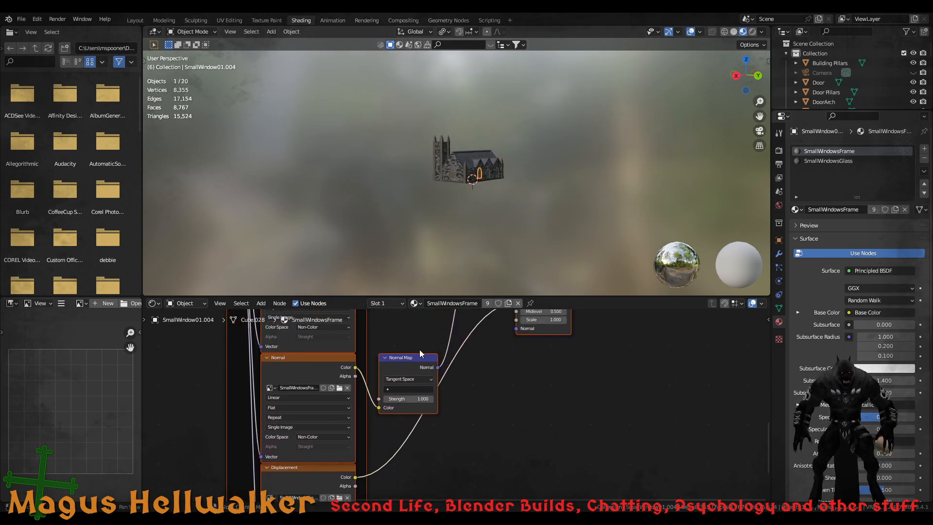
scroll(419, 357, up, 2)
scroll(469, 194, up, 10)
scroll(471, 192, down, 3)
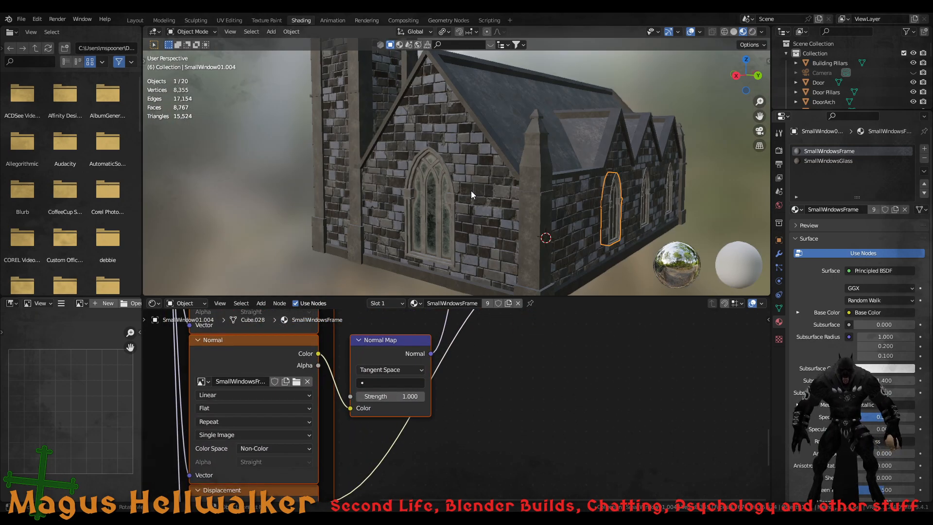
scroll(472, 191, down, 4)
scroll(473, 190, up, 4)
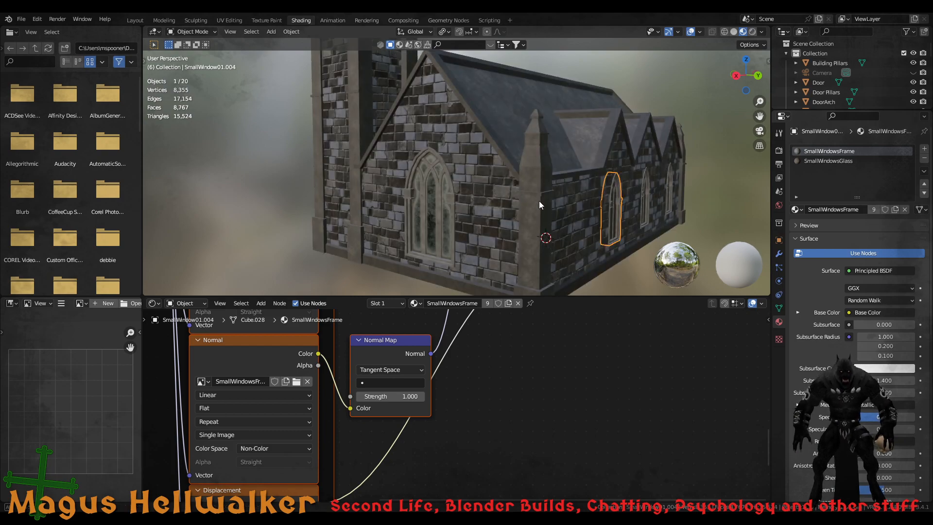
mouse_move(539, 200)
middle_down()
mouse_move(511, 200)
mouse_move(523, 198)
middle_up()
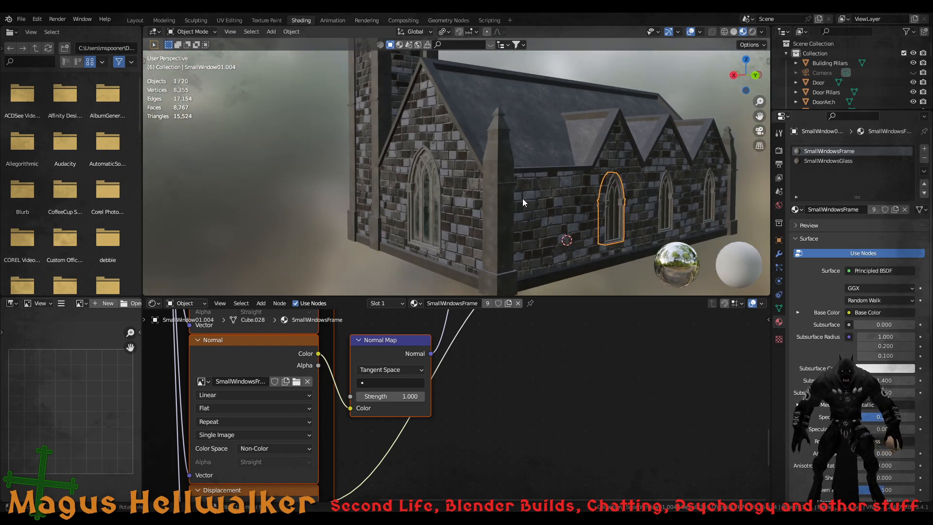
middle_drag(581, 216, 511, 210)
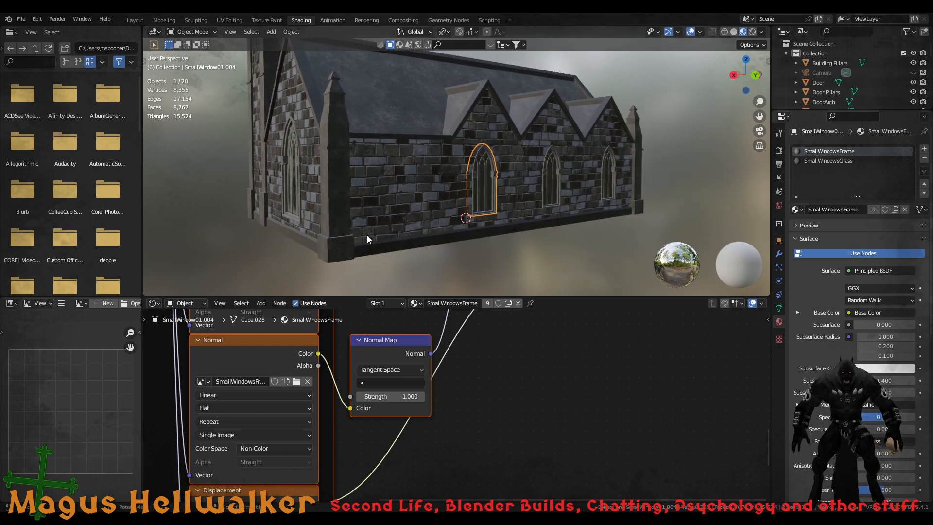
mouse_move(367, 236)
middle_down()
mouse_move(346, 236)
mouse_move(358, 239)
middle_up()
Compare the lowest texture nodes of the large window's SmallWindowsGlass material with those of the small window's SmallWindowsFrame material
click(296, 209)
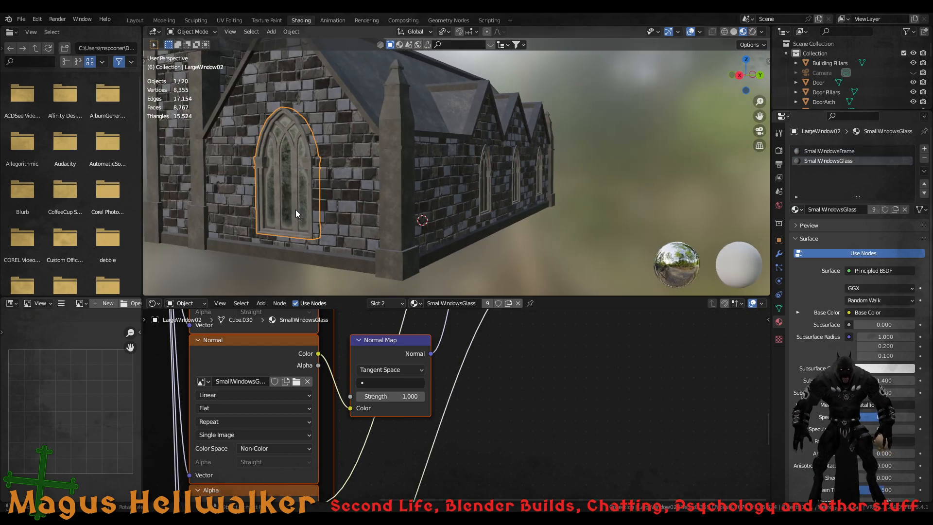
scroll(327, 375, down, 5)
scroll(463, 482, down, 4)
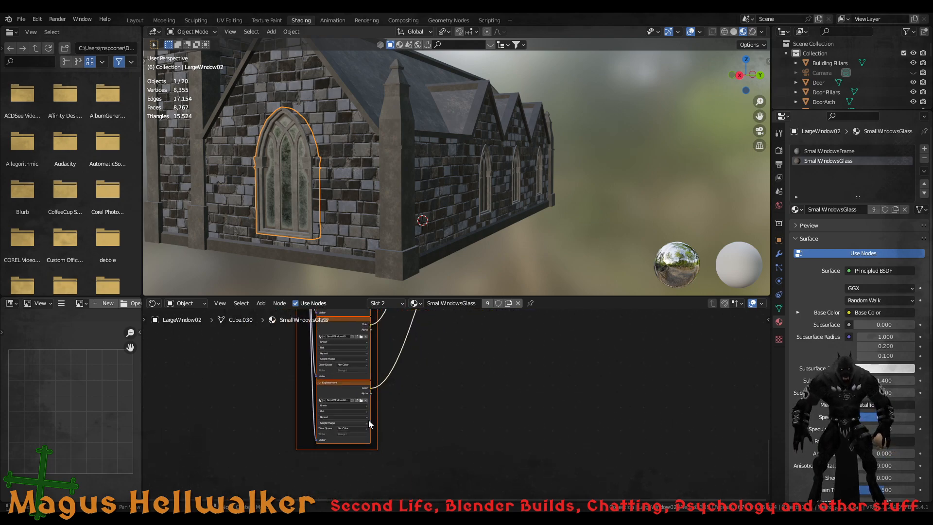
scroll(368, 419, up, 5)
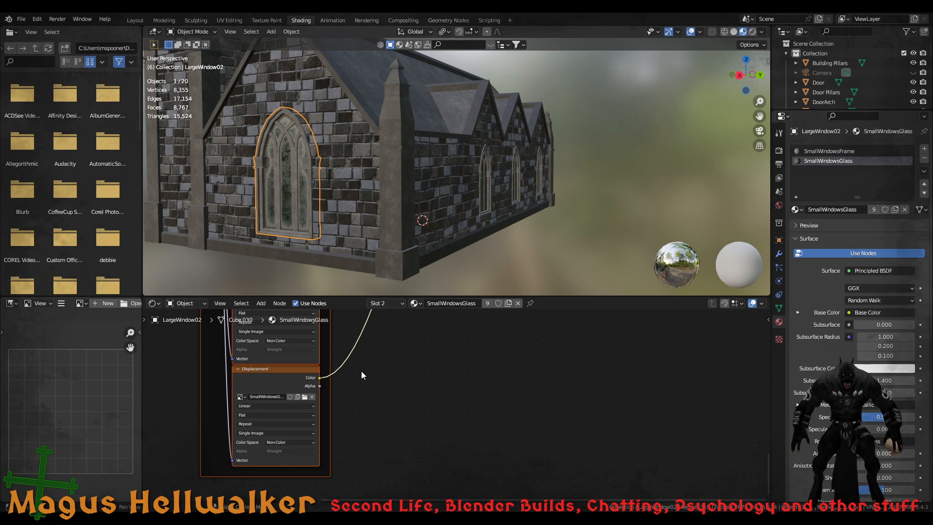
click(486, 201)
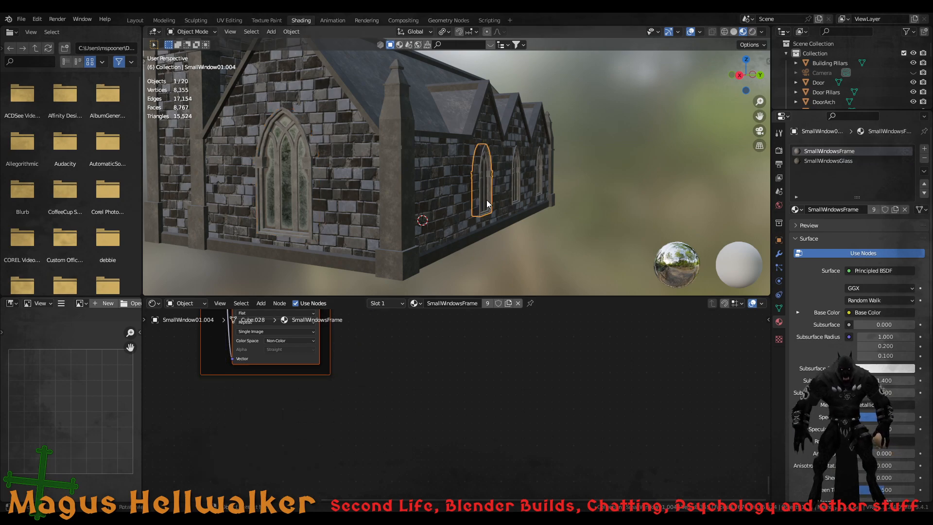
middle_drag(350, 379, 336, 443)
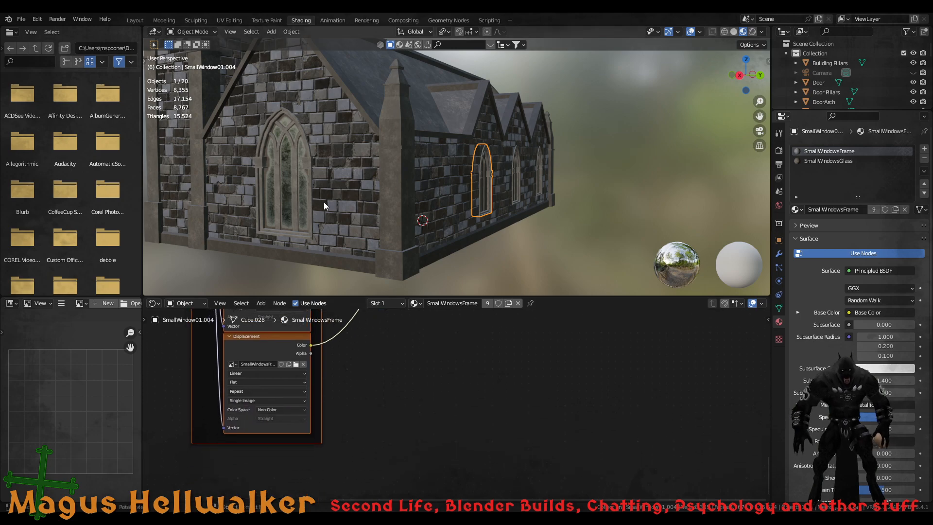
Copy the Alpha texture node from the large window's SmallWindowsGlass material into the small side window's SmallWindowsFrame material
click(307, 203)
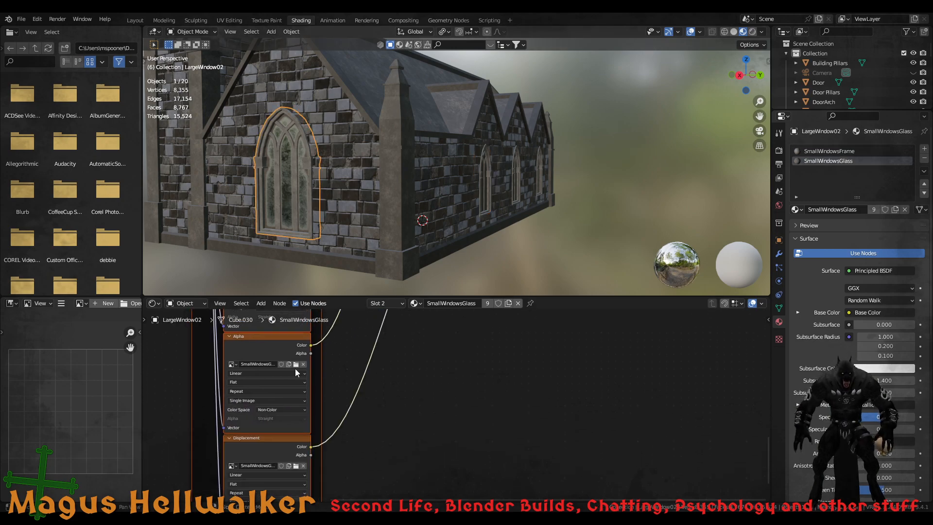
click(290, 337)
scroll(298, 362, down, 4)
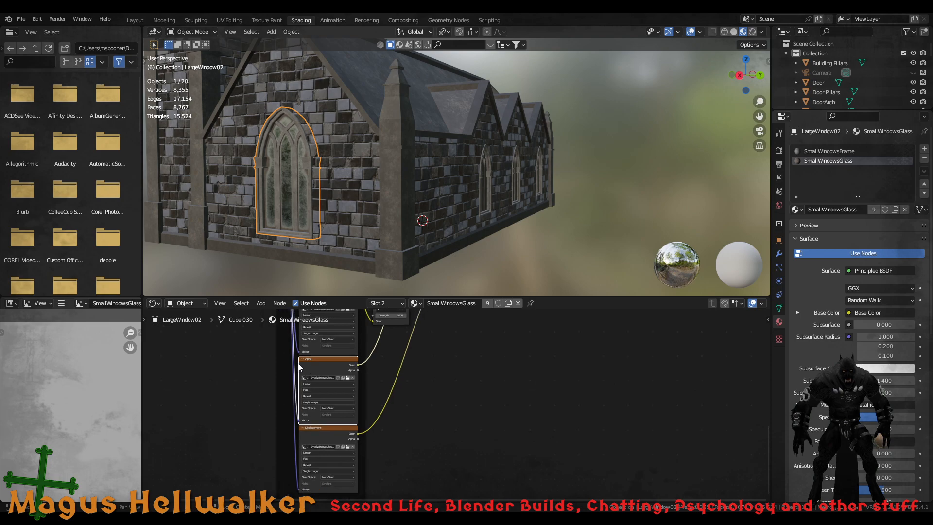
middle_drag(383, 331, 338, 354)
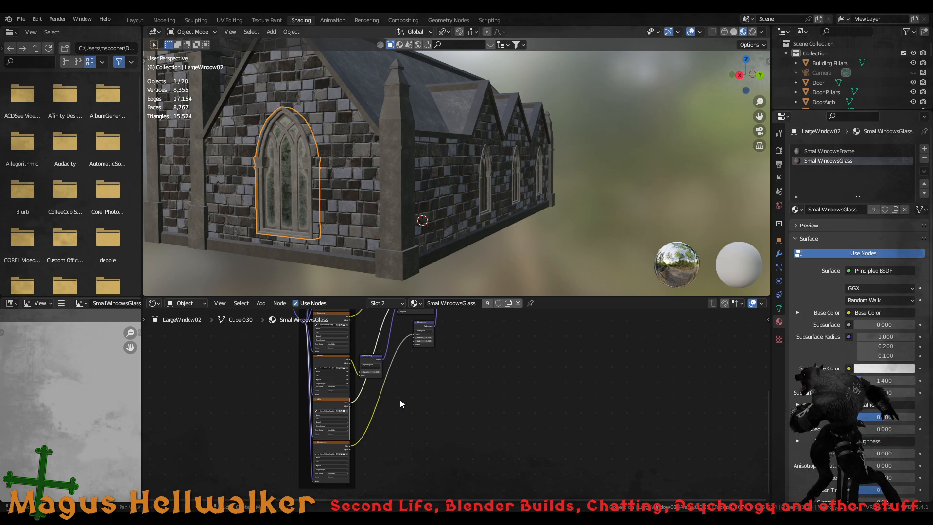
click(487, 201)
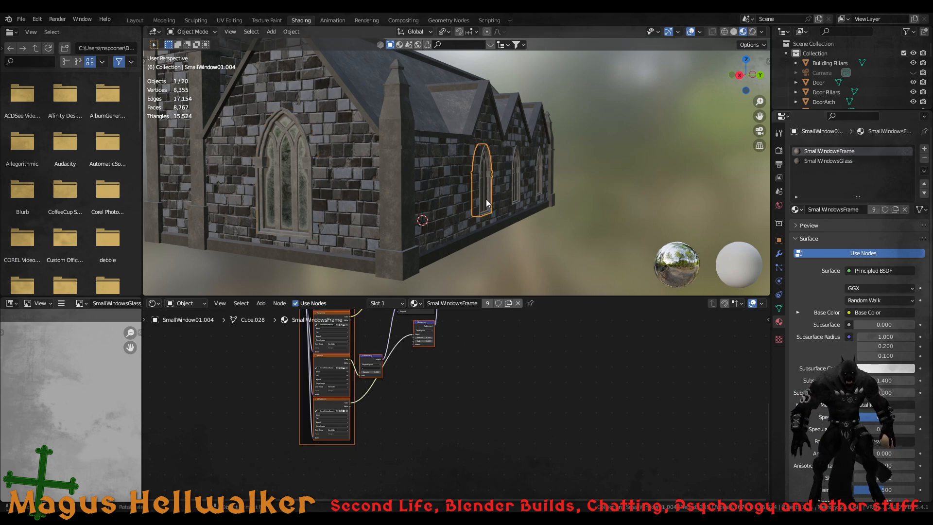
click(342, 443)
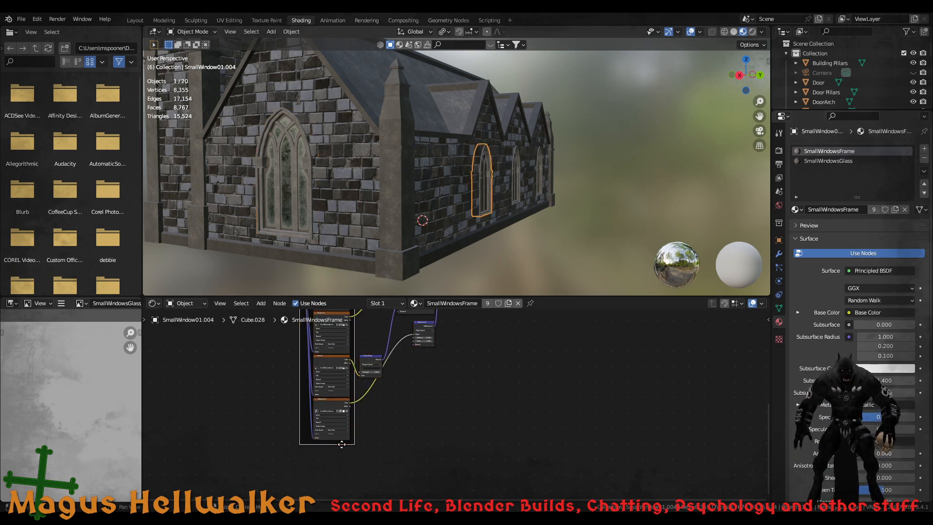
click(333, 399)
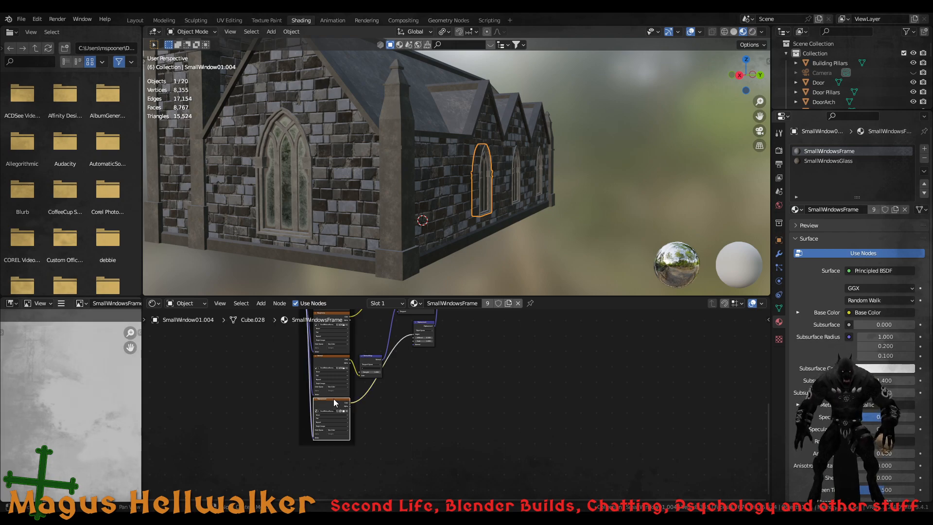
key(ctrl+v)
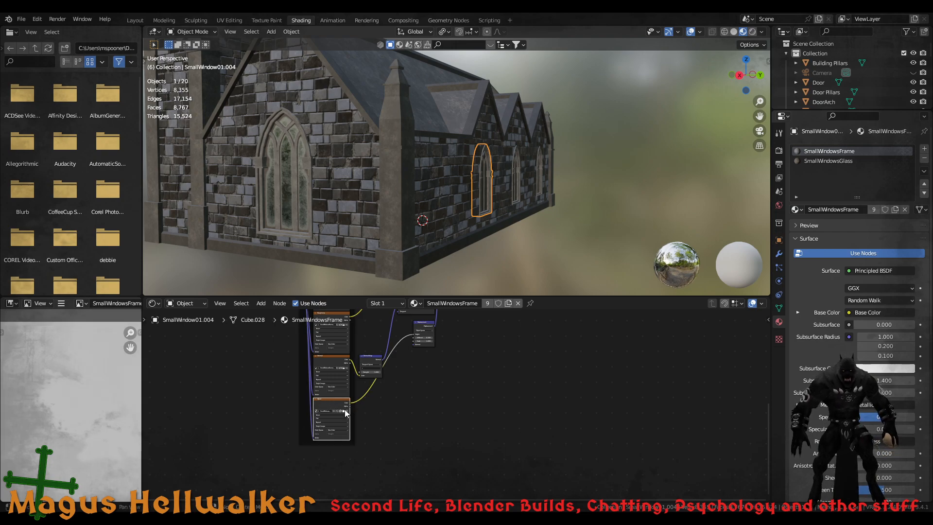
Move the pasted Alpha texture node below the Displacement texture node in the SmallWindowsFrame material
scroll(331, 433, up, 4)
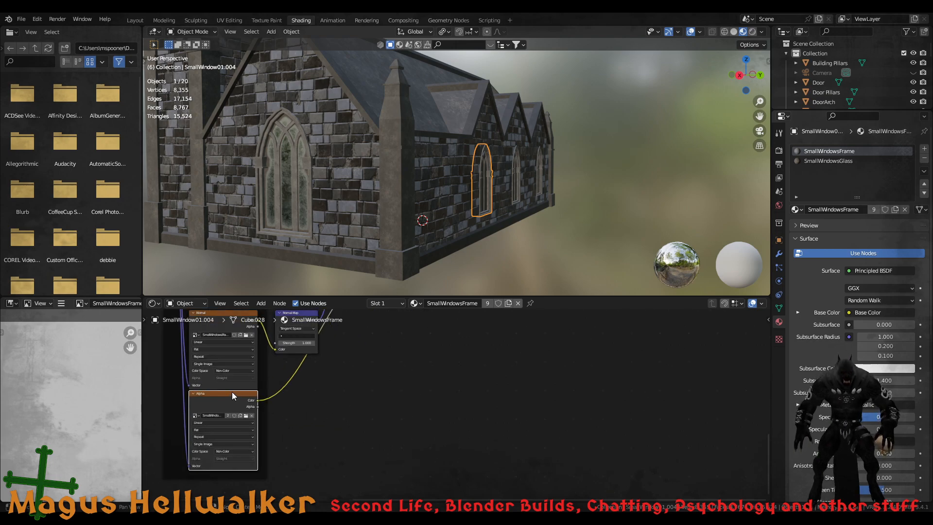
drag(232, 392, 229, 448)
middle_drag(279, 458, 273, 486)
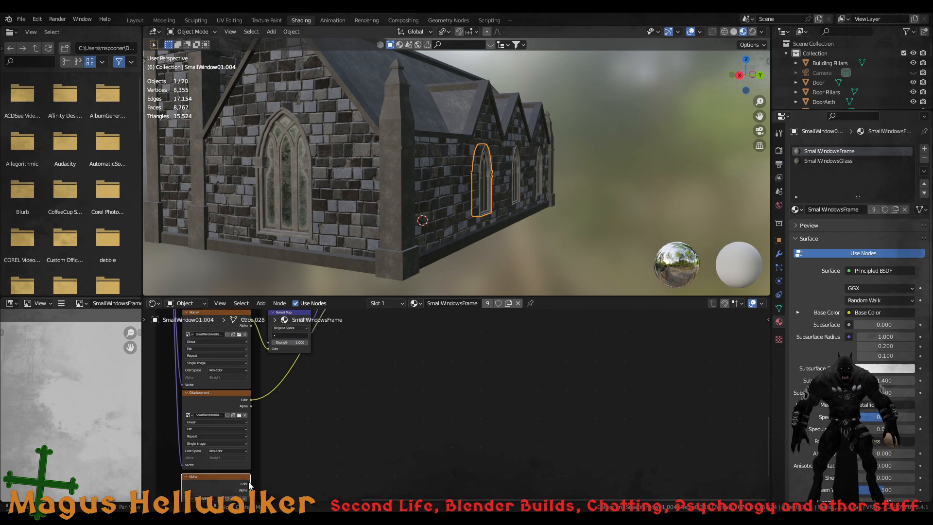
middle_drag(342, 401, 317, 318)
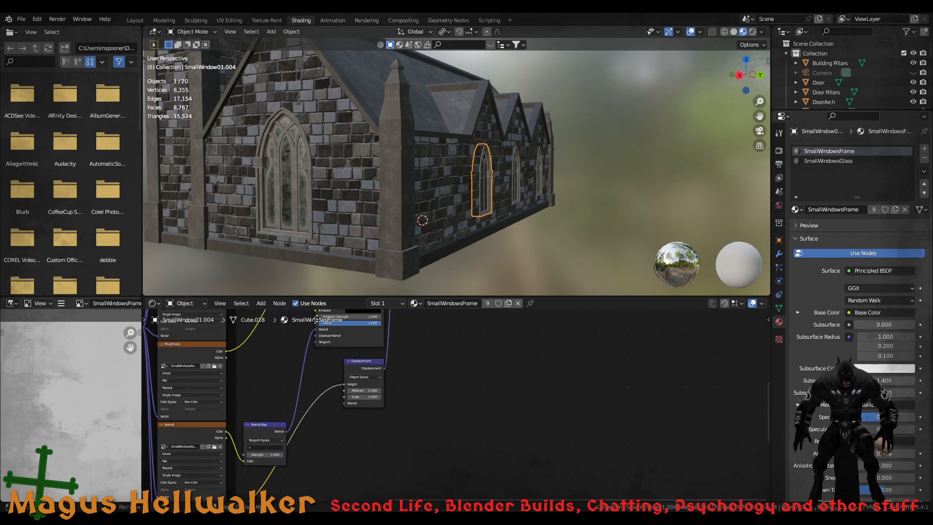
Try to link the pasted Alpha texture's Color output to the Principled BSDF's Alpha input in the SmallWindowsFrame material
middle_drag(351, 461, 413, 344)
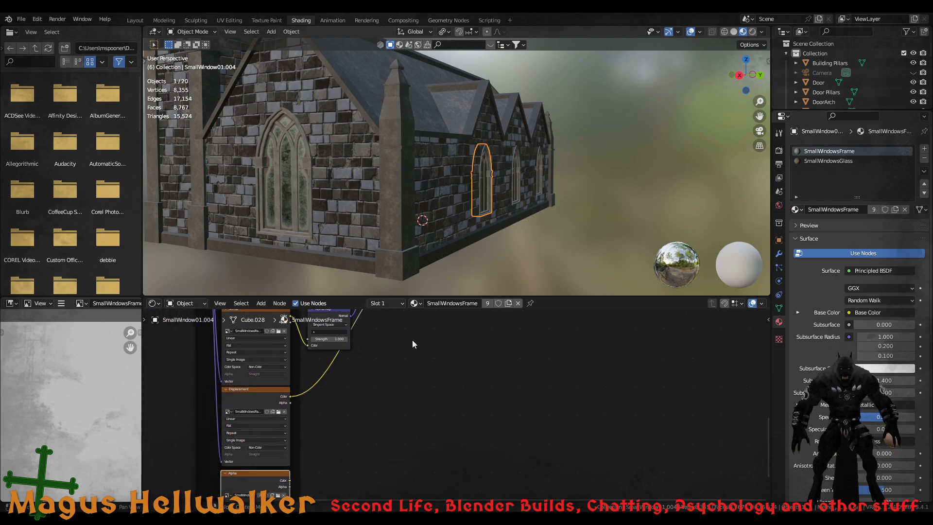
drag(290, 481, 379, 364)
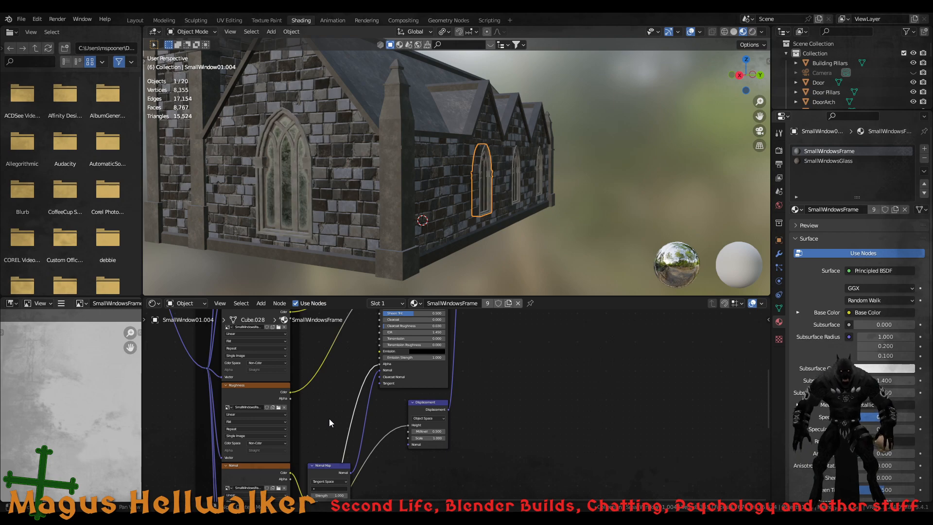
key(ctrl+z)
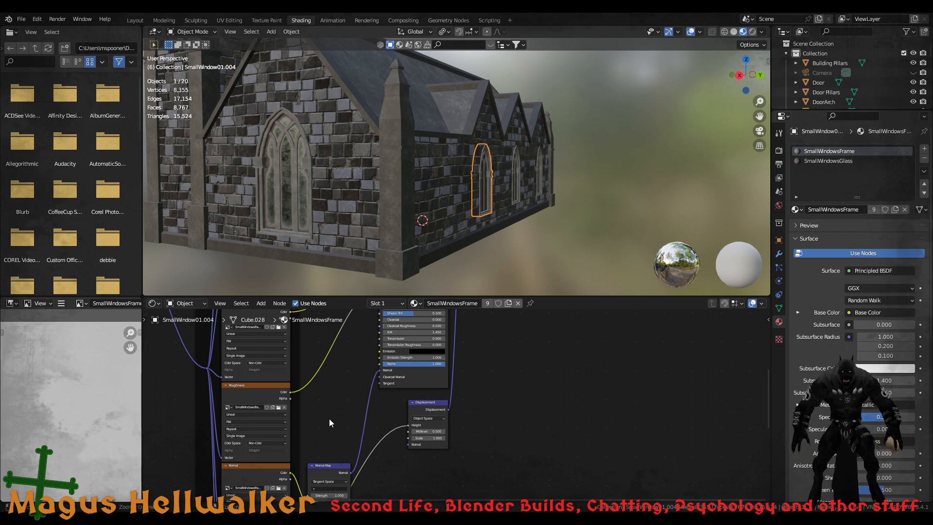
Delete the pasted Alpha texture node from the SmallWindowsFrame material
scroll(329, 418, down, 2)
middle_drag(340, 474, 366, 397)
middle_drag(350, 490, 352, 429)
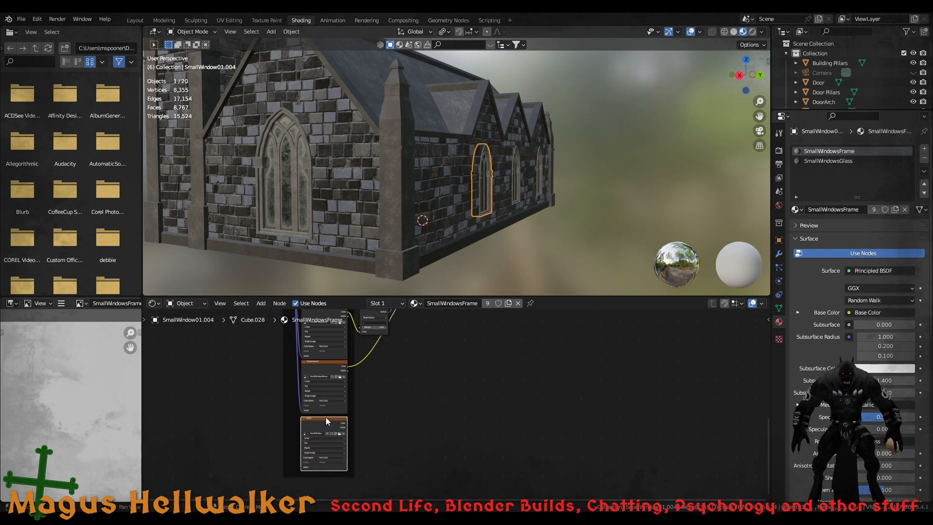
key(Delete)
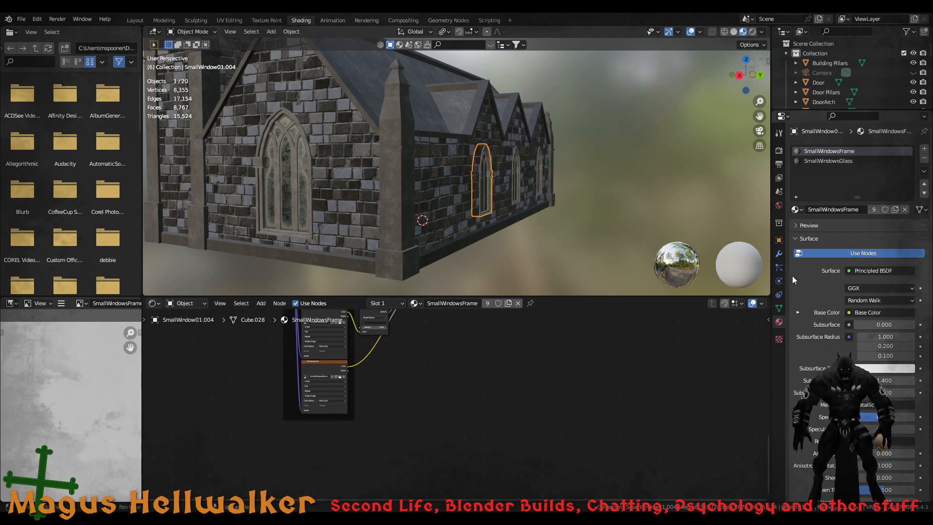
Examine the Normal, Alpha and Displacement texture nodes of the small side window's SmallWindowsGlass material
click(829, 161)
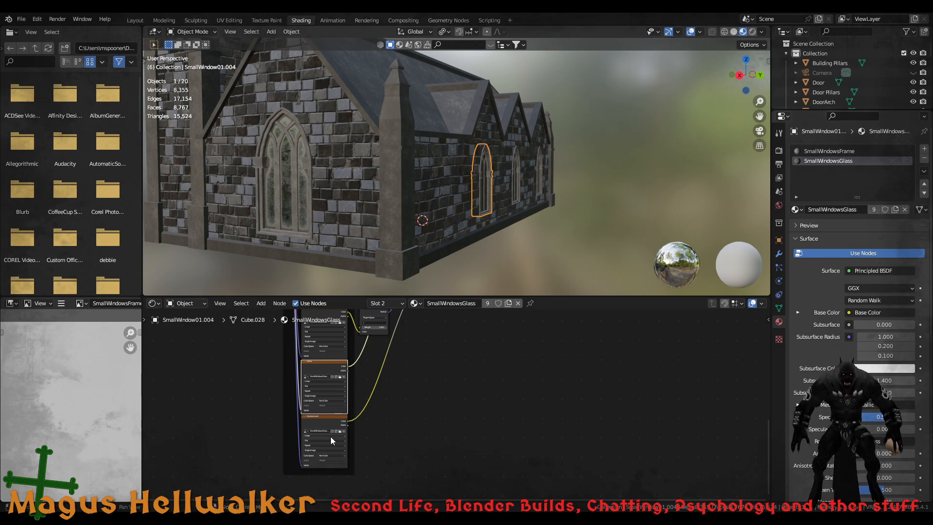
scroll(309, 412, up, 2)
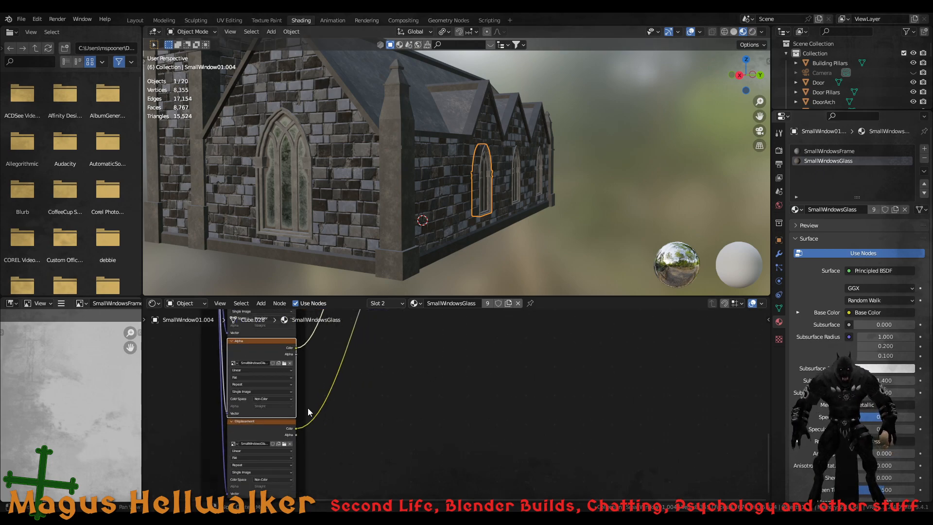
scroll(308, 408, up, 3)
middle_drag(295, 361, 374, 321)
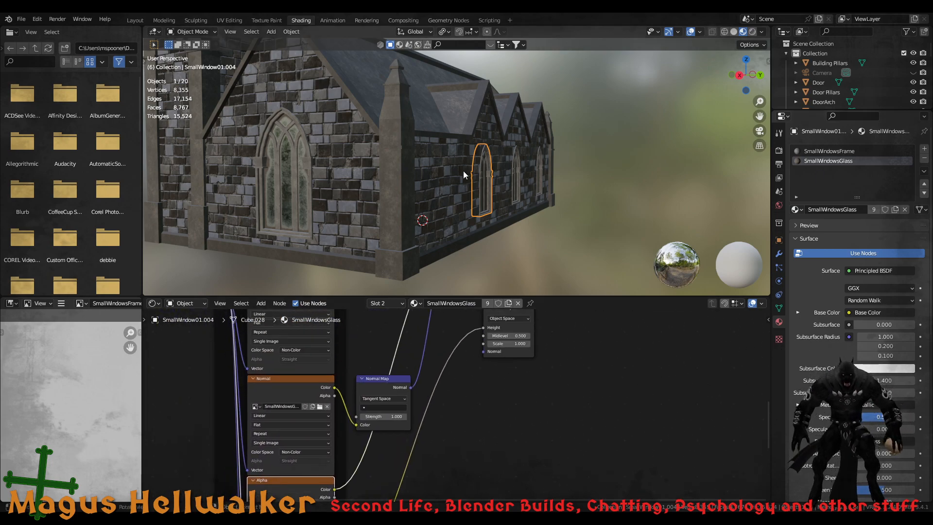
middle_drag(441, 388, 468, 341)
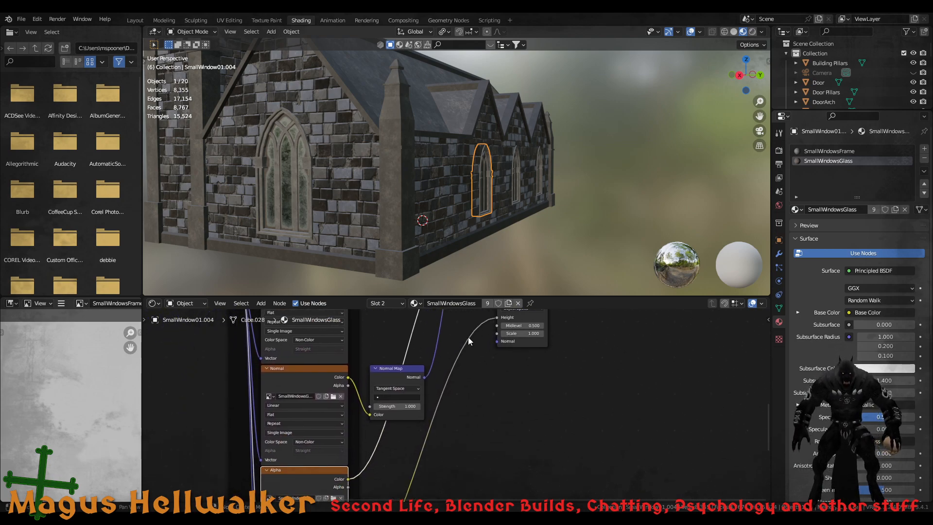
mouse_move(489, 180)
middle_down()
mouse_move(378, 182)
mouse_move(364, 169)
mouse_move(455, 173)
mouse_move(484, 194)
middle_up()
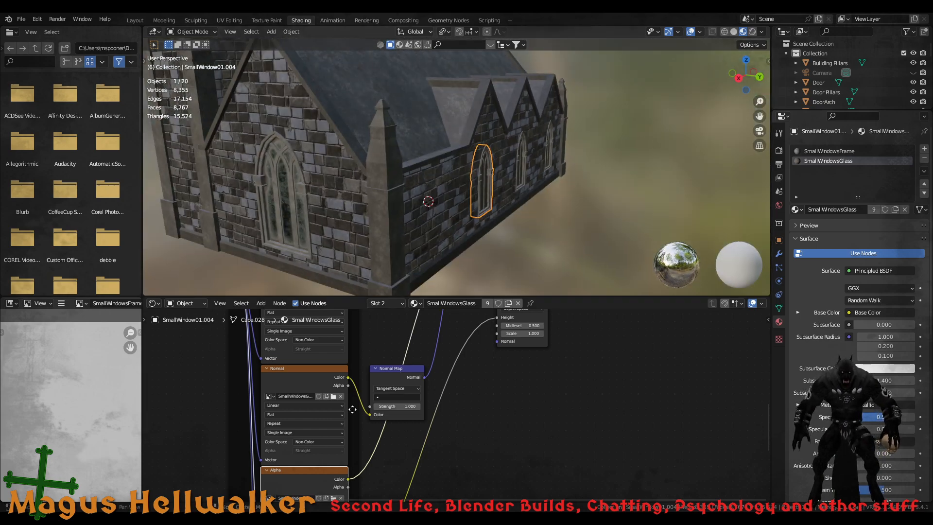
scroll(333, 473, down, 2)
scroll(333, 474, up, 3)
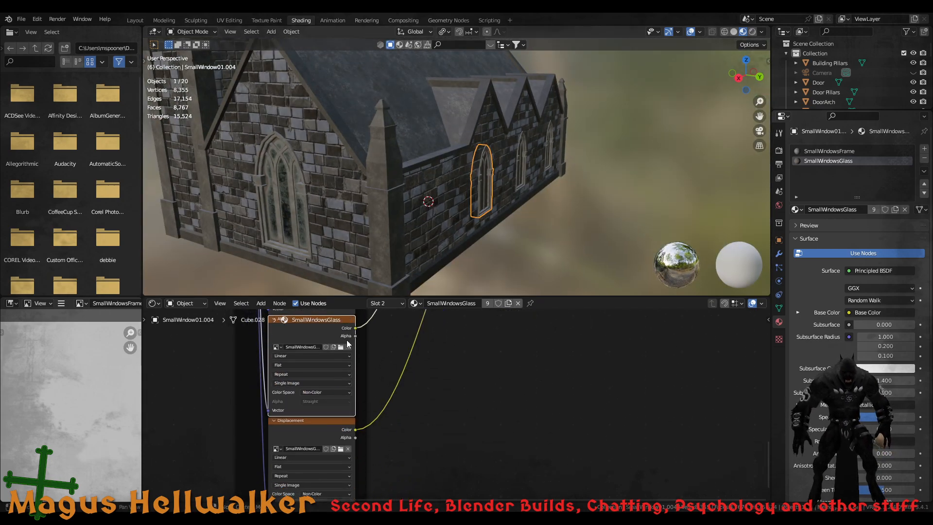
middle_drag(333, 448, 314, 503)
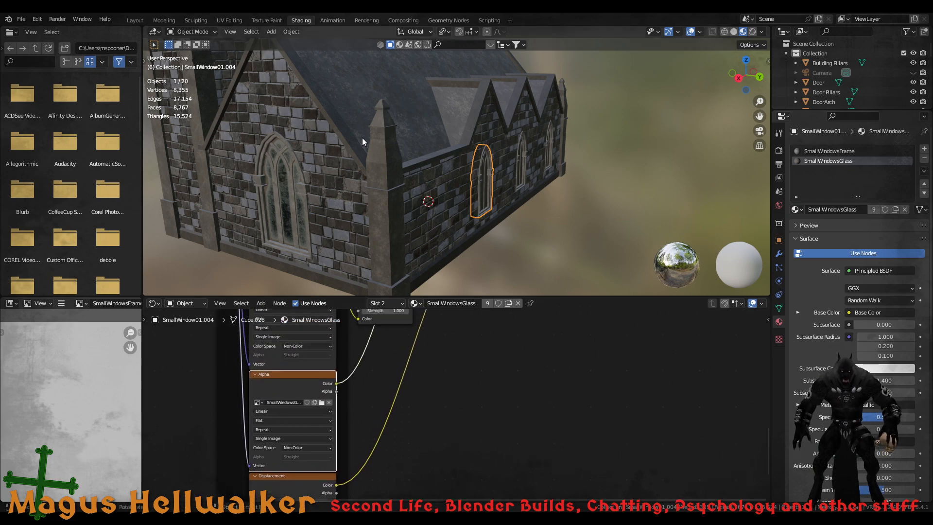
Compare the SmallWindowsGlass texture nodes from Metallic down to Alpha on the large front window and the small side window
click(291, 206)
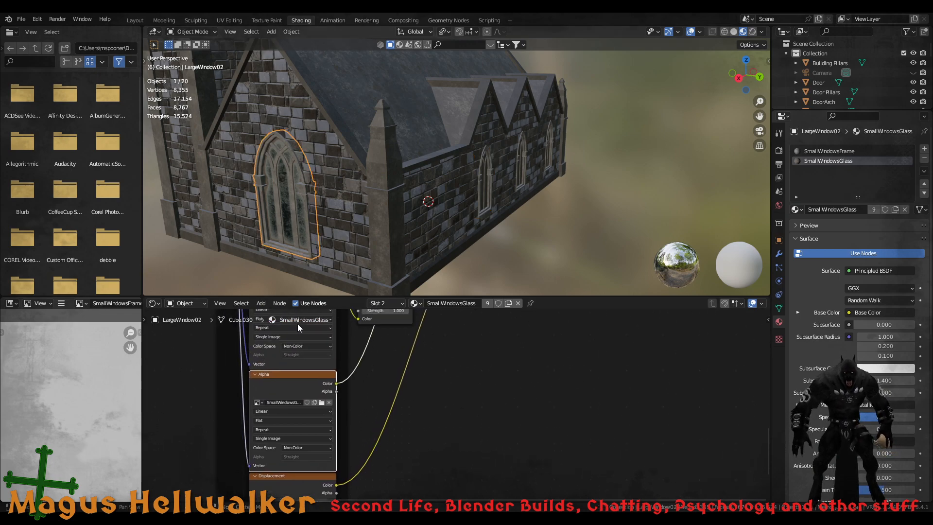
click(483, 195)
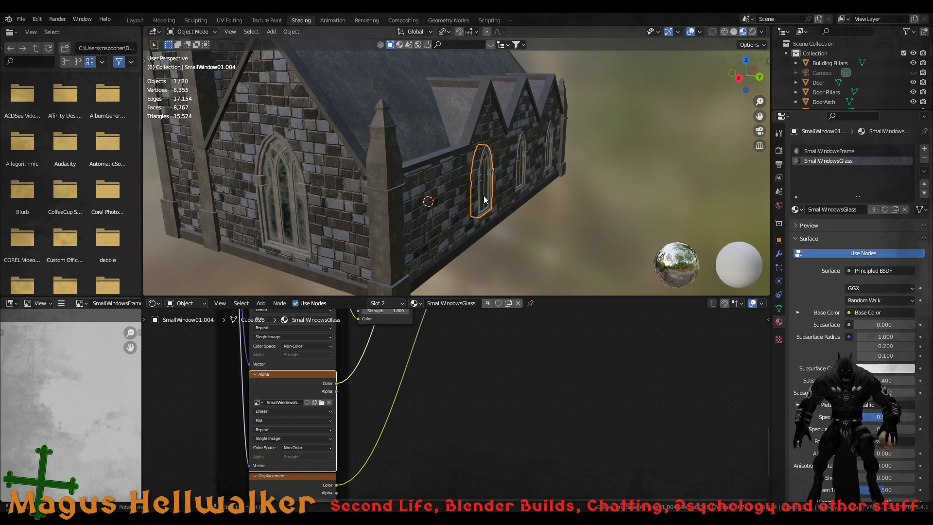
middle_drag(371, 364, 368, 471)
click(291, 201)
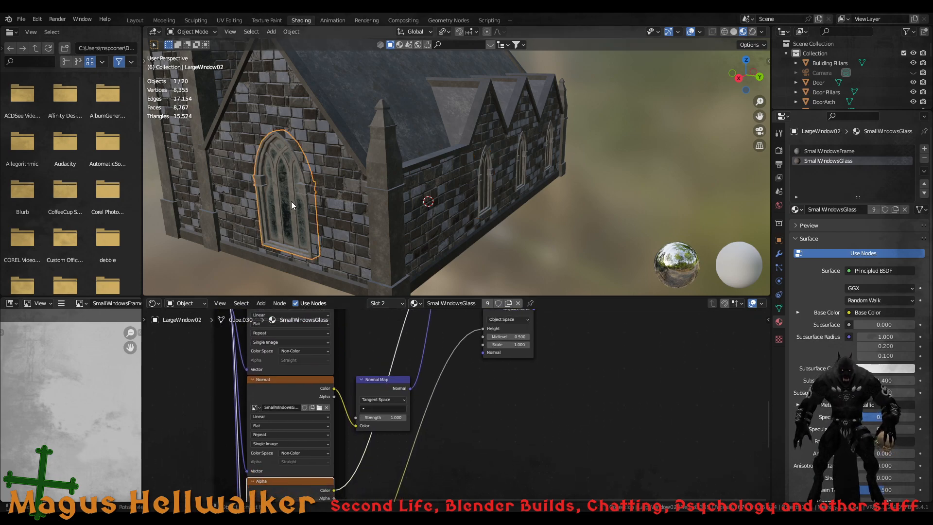
click(480, 188)
middle_drag(283, 397, 364, 331)
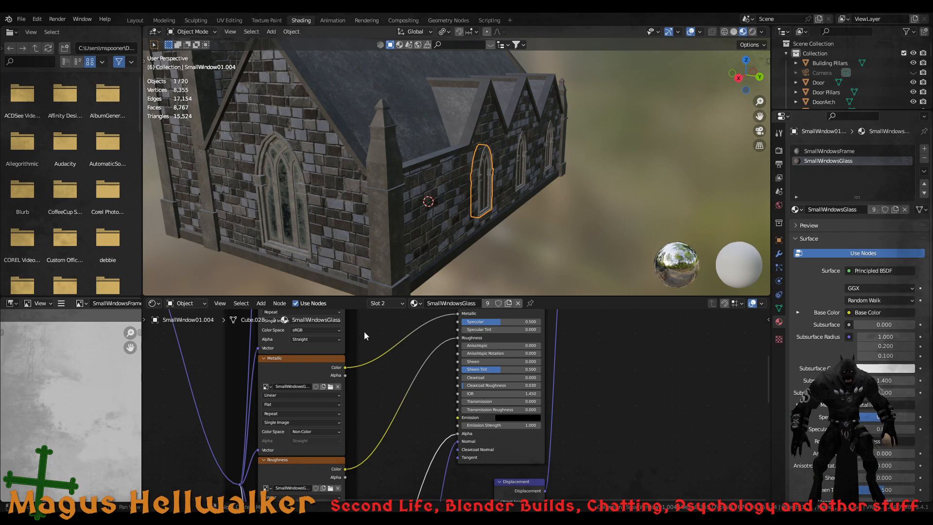
click(281, 197)
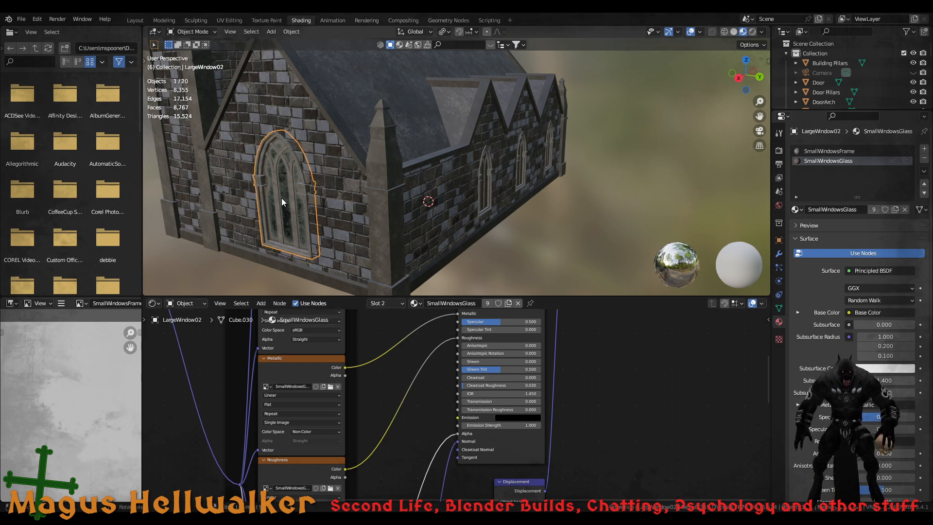
click(487, 186)
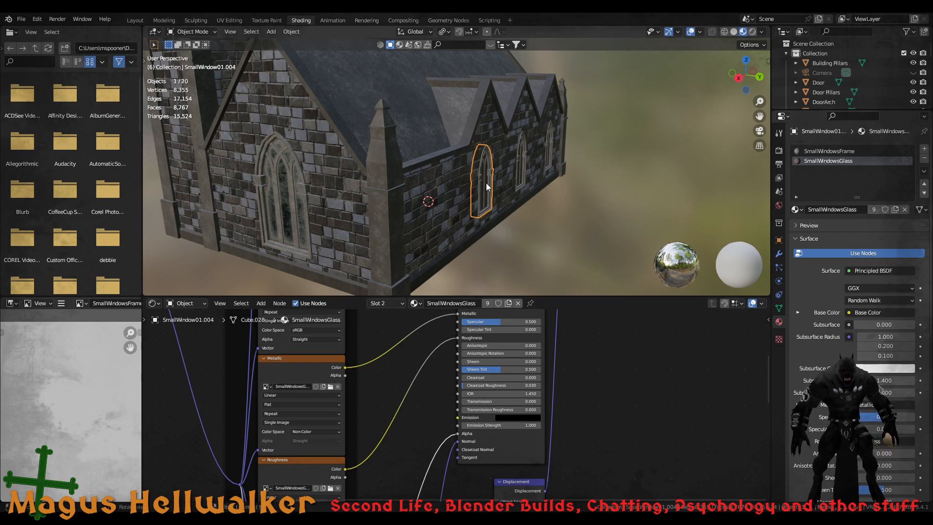
Compare the Mapping, Base Color, Principled BSDF and Material Output nodes of SmallWindowsGlass between the large window and the small side window
middle_drag(300, 351, 480, 471)
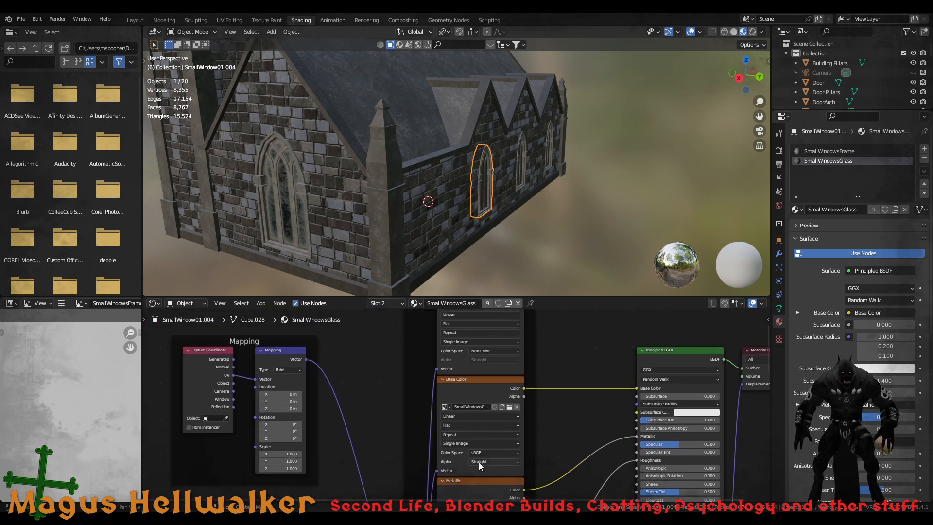
click(293, 216)
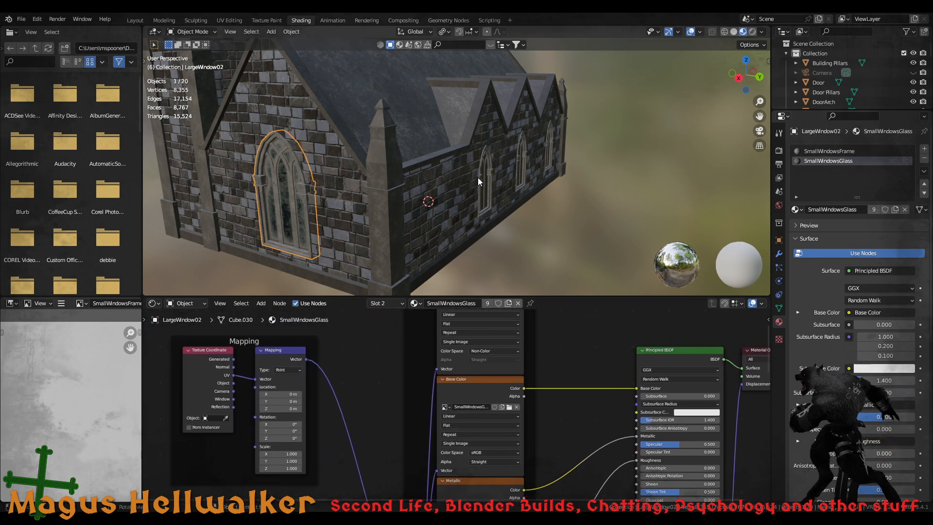
click(485, 197)
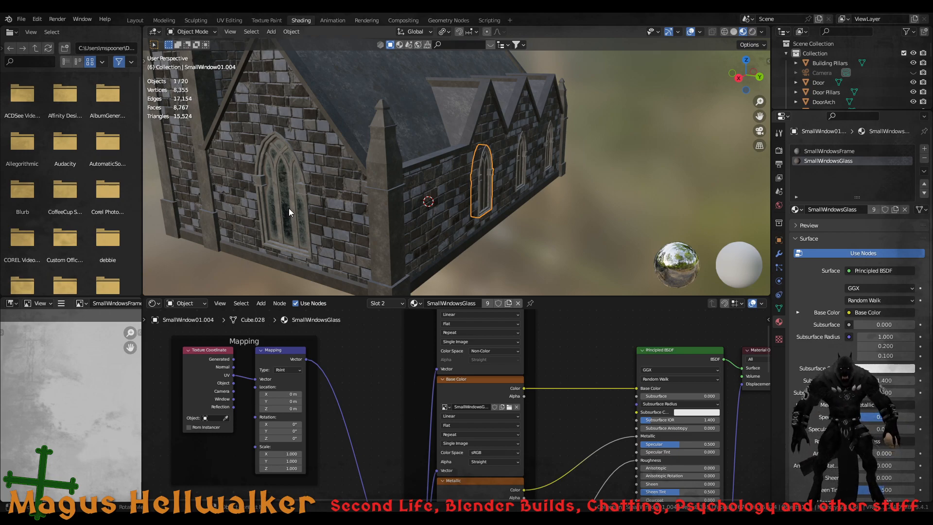
click(288, 208)
click(489, 191)
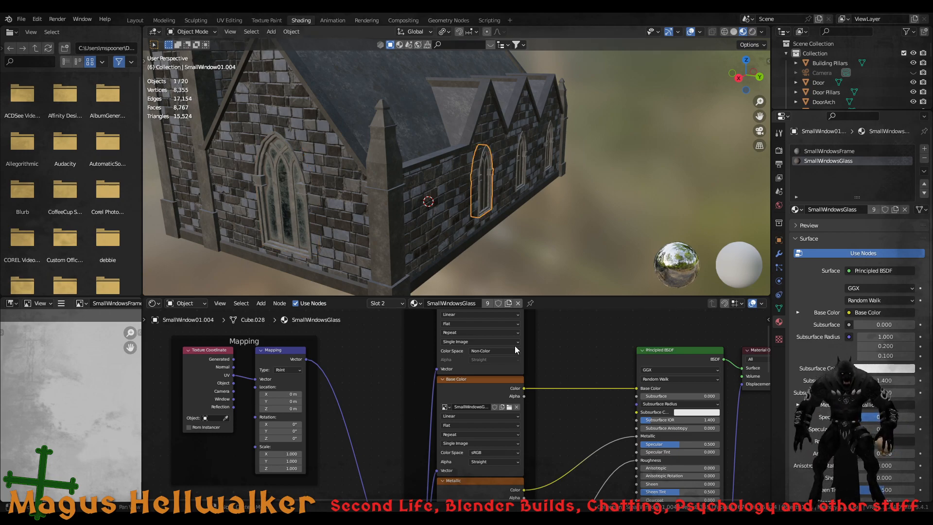
middle_drag(570, 358, 389, 406)
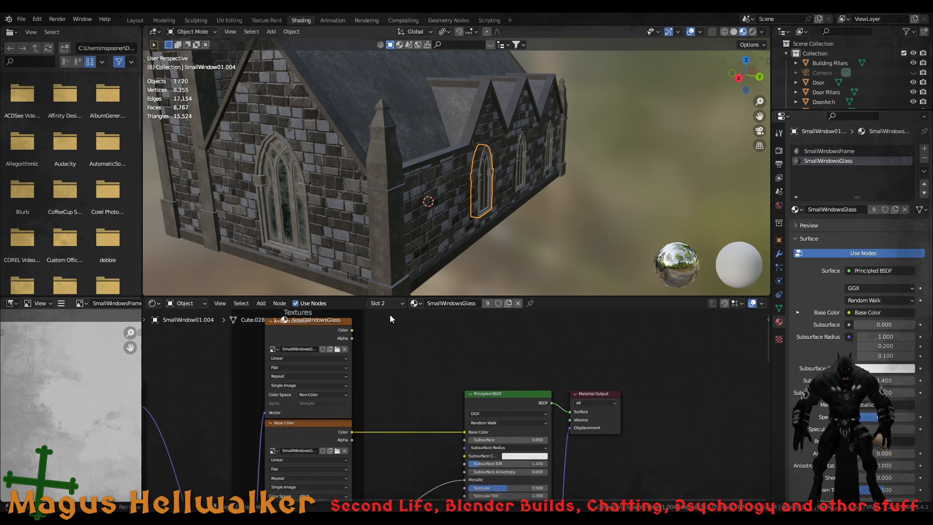
click(298, 223)
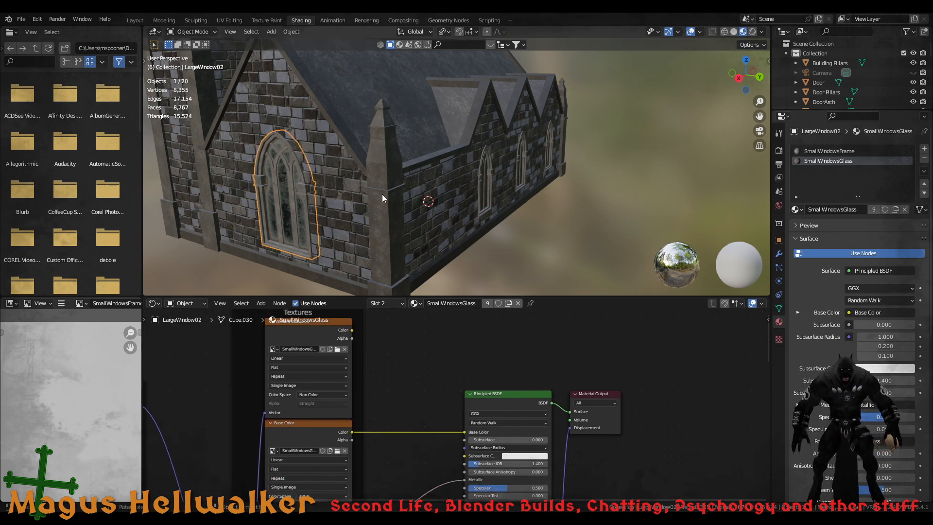
click(489, 196)
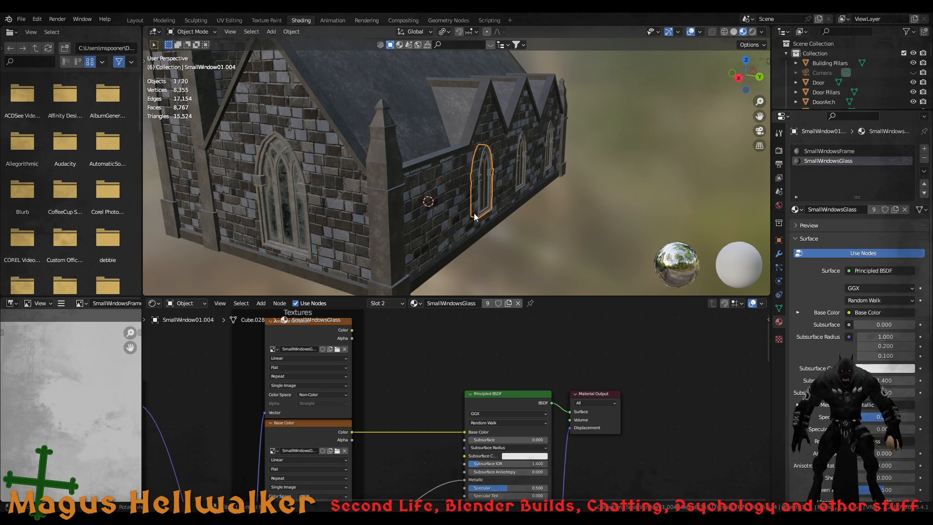
Examine the small side windows and compare their SmallWindowsGlass Alpha, Normal and Displacement links with those of the large window
mouse_move(474, 212)
middle_down()
mouse_move(389, 167)
mouse_move(414, 203)
middle_up()
middle_drag(431, 450, 408, 354)
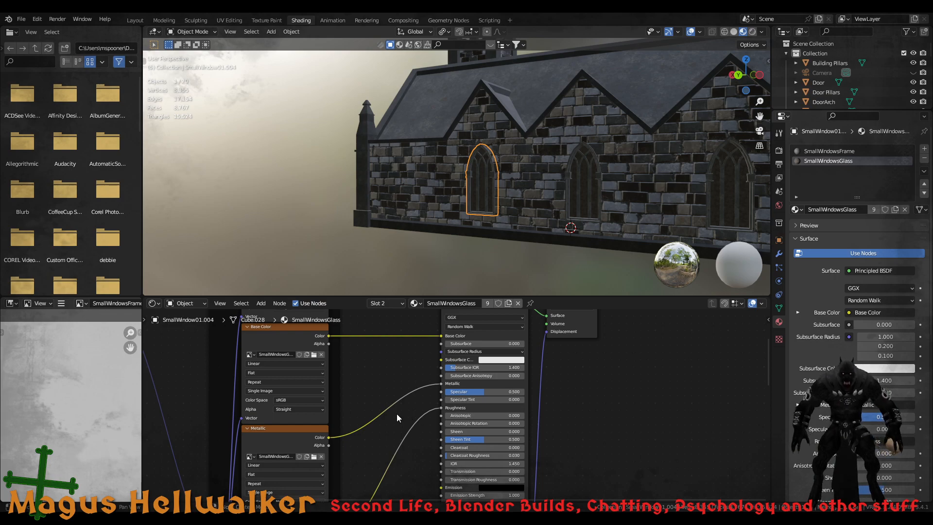
middle_drag(365, 463, 358, 350)
middle_drag(387, 478, 391, 417)
middle_drag(425, 241, 539, 212)
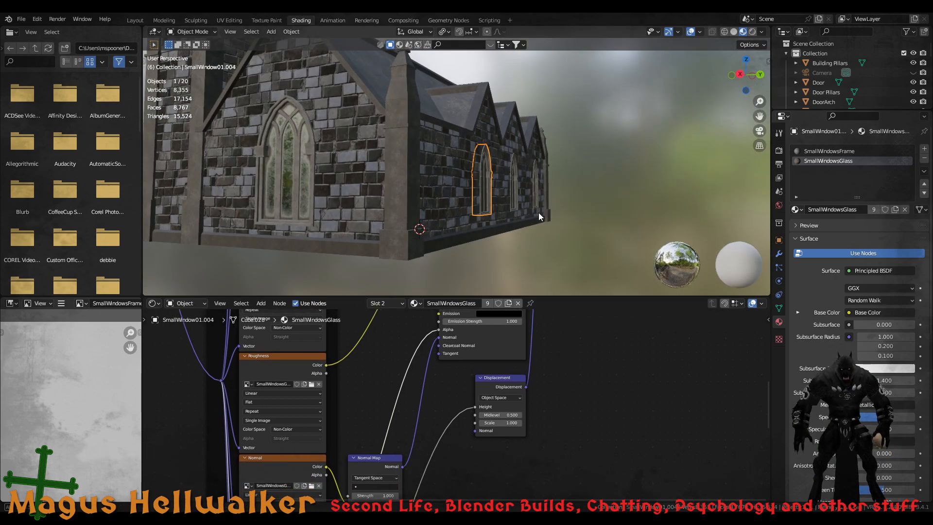
click(305, 203)
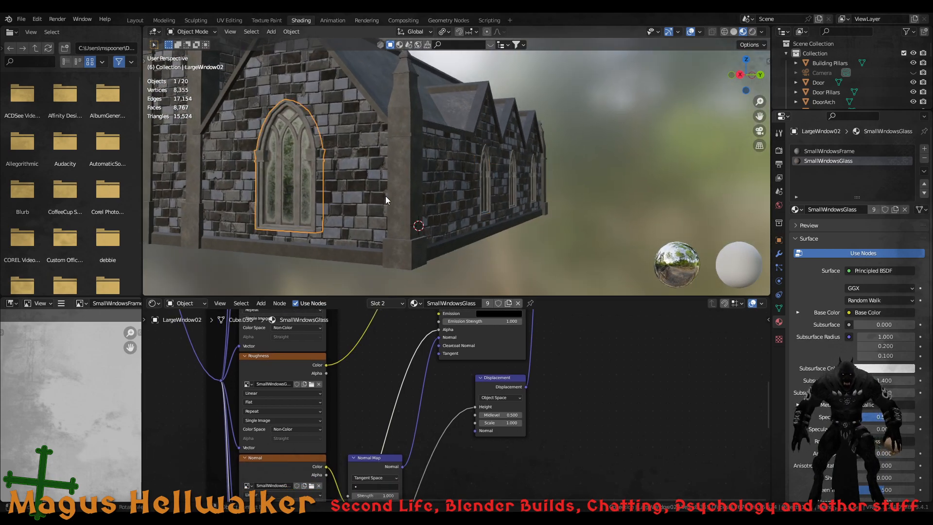
click(485, 203)
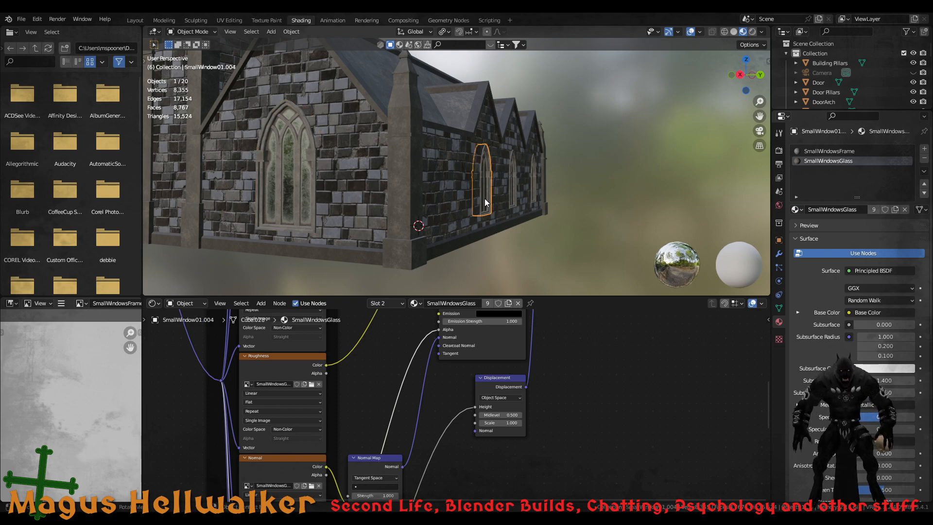
click(307, 204)
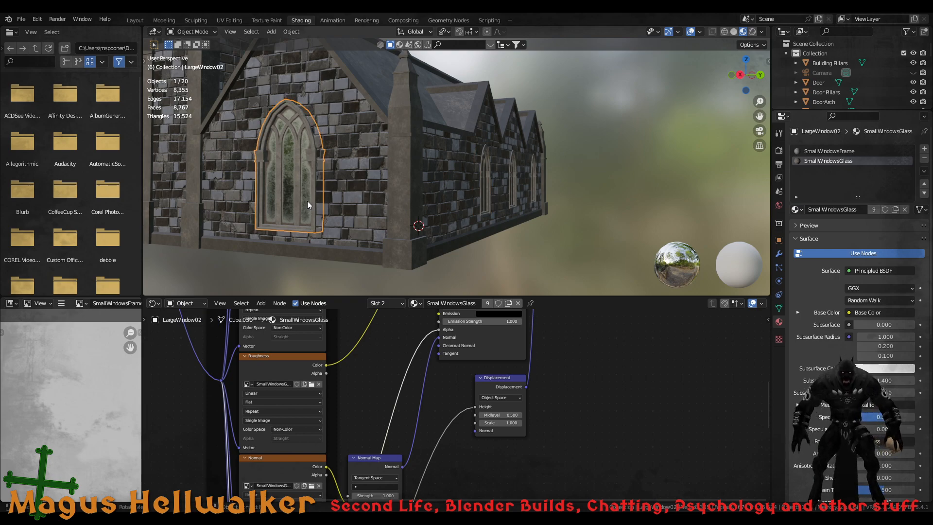
click(487, 203)
middle_drag(485, 415, 473, 297)
middle_drag(473, 489, 486, 347)
middle_drag(447, 439, 488, 362)
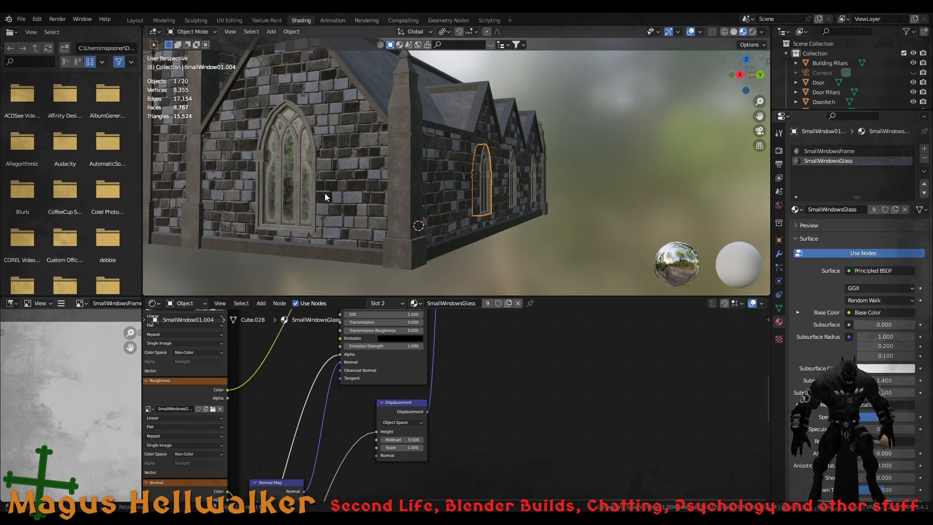
Inspect the large front window's glass up close and the small side windows from inside the church
scroll(323, 194, down, 8)
scroll(325, 197, up, 8)
scroll(325, 195, up, 6)
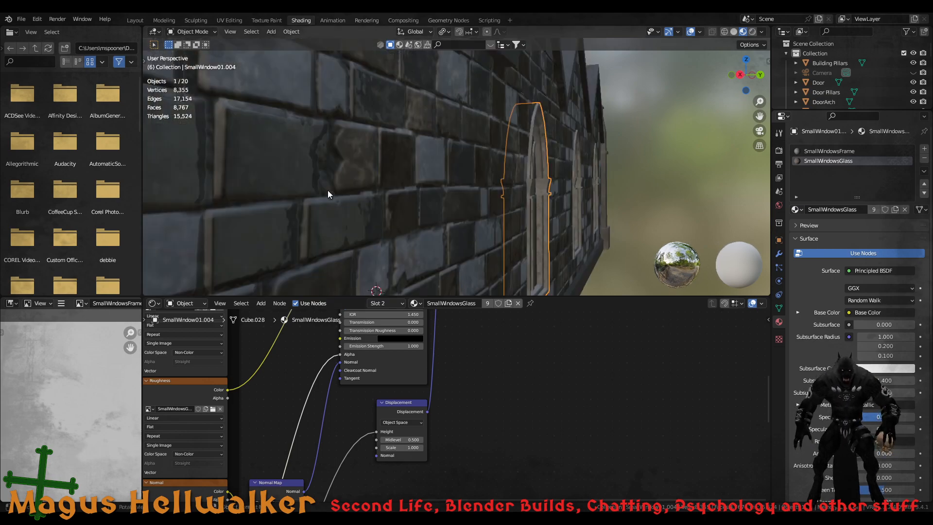
middle_drag(327, 191, 369, 197)
scroll(389, 195, down, 8)
scroll(427, 190, up, 10)
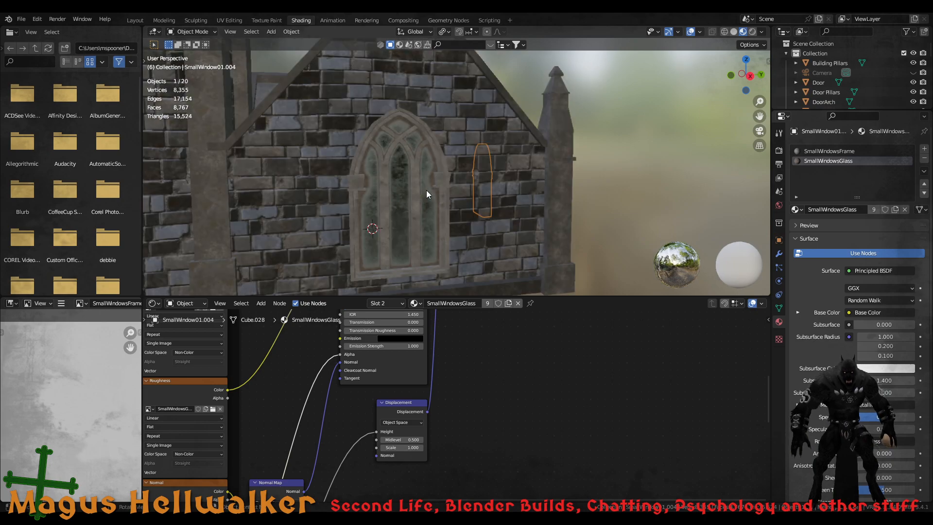
middle_drag(449, 191, 521, 189)
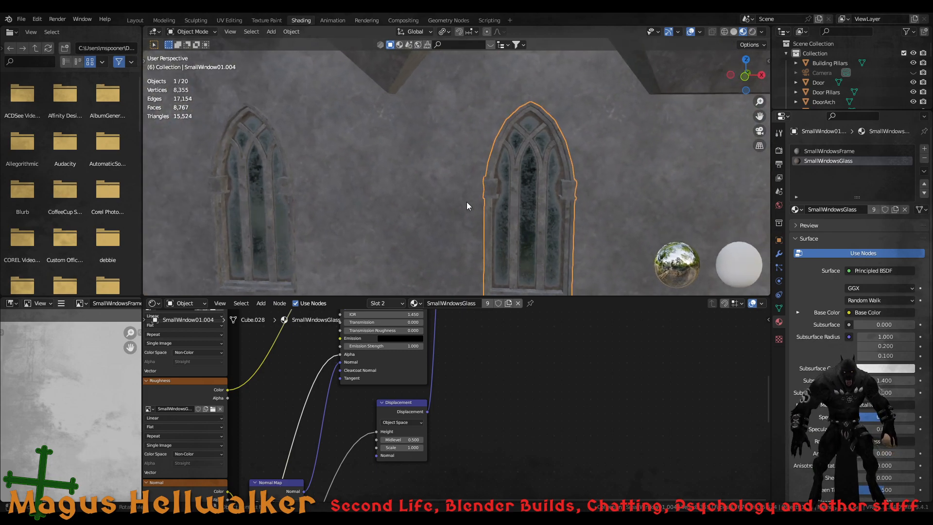
scroll(466, 202, down, 9)
scroll(467, 201, up, 9)
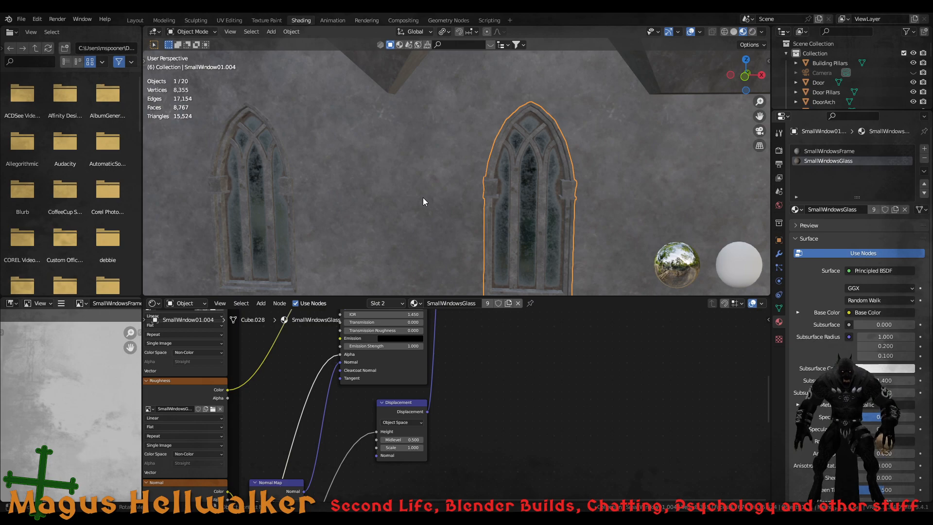
Rotate the large window on the church's gable end 180 degrees about the global Z axis
middle_drag(423, 197, 450, 209)
scroll(452, 219, down, 3)
scroll(454, 215, up, 3)
scroll(475, 224, down, 4)
click(475, 207)
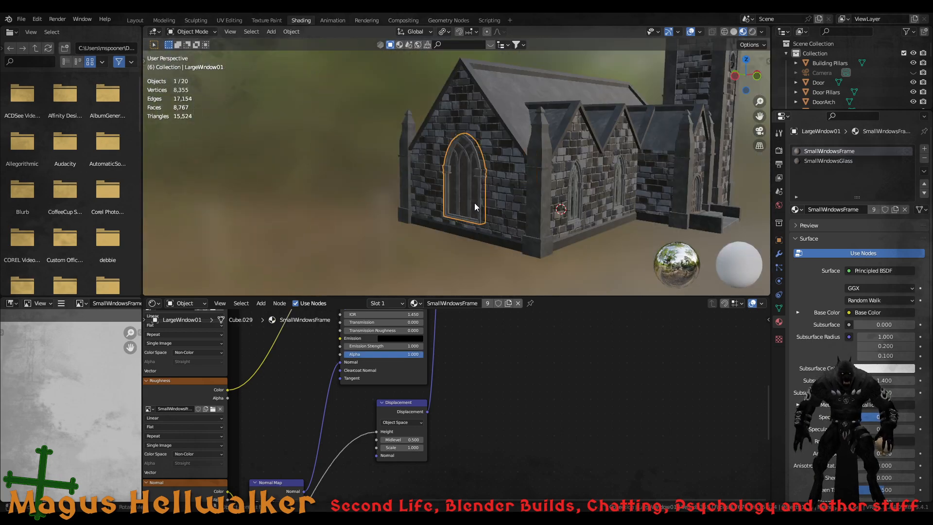
key(r)
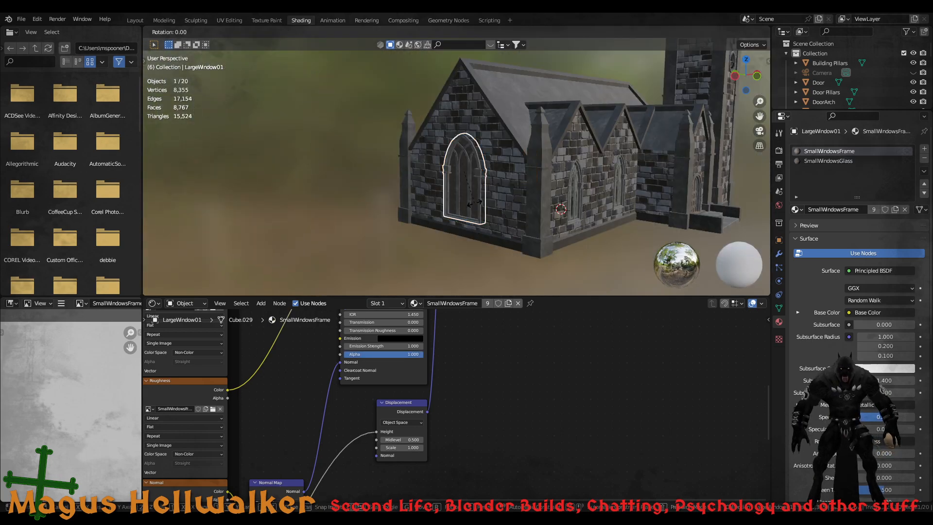
key(z)
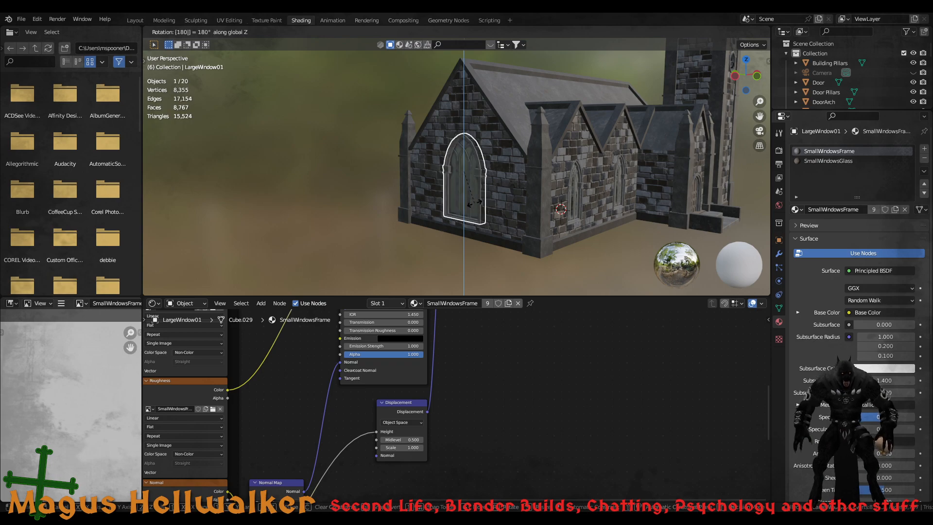
click(474, 203)
Rotate the small side window nearest the large window's gable end 180 degrees about the global Z axis
middle_drag(470, 187, 611, 188)
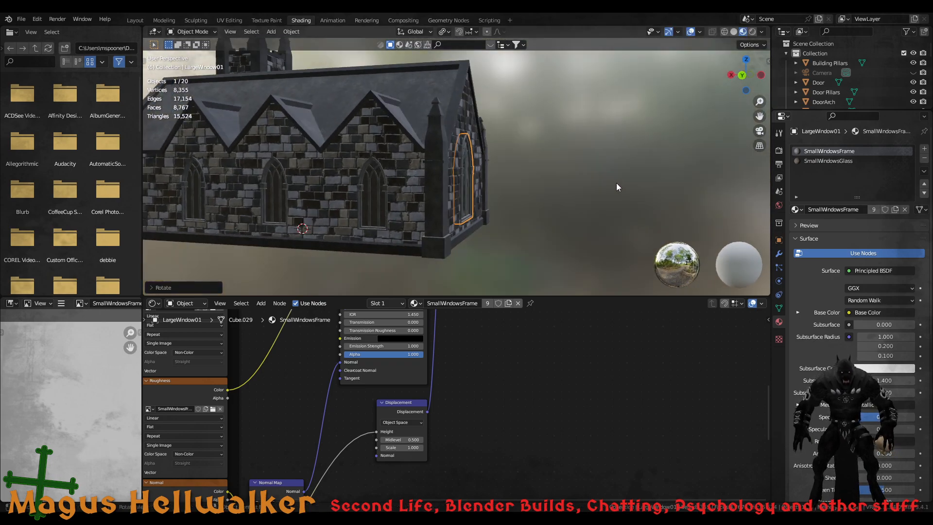
scroll(365, 199, up, 5)
scroll(330, 184, down, 6)
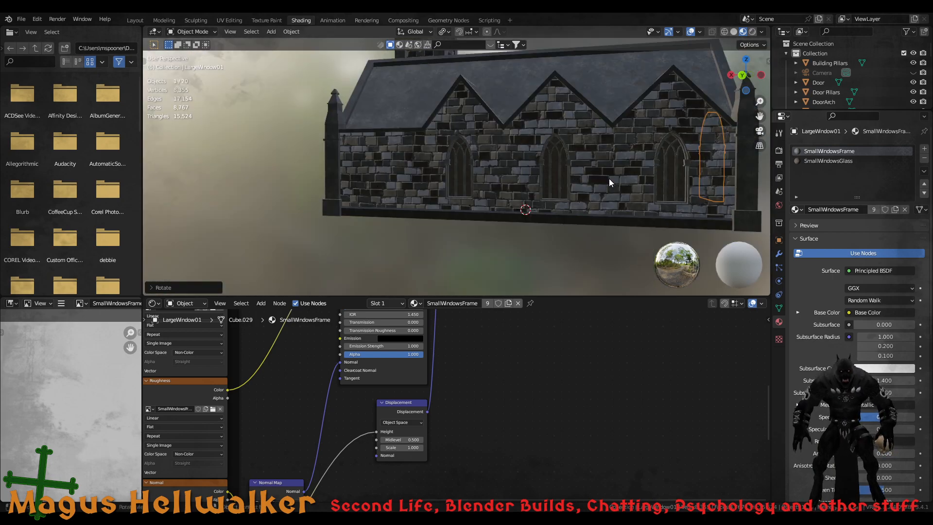
scroll(609, 179, up, 5)
scroll(606, 179, down, 5)
middle_drag(607, 156, 562, 171)
click(462, 252)
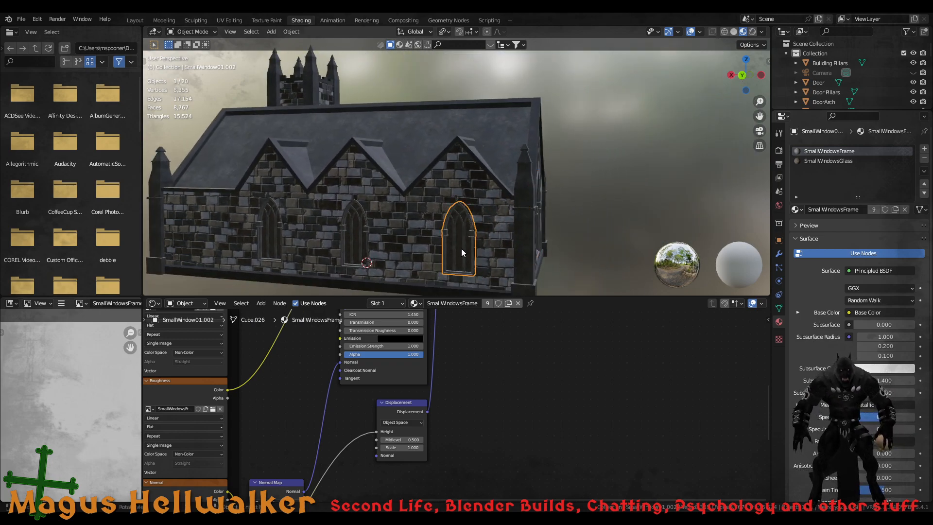
key(r)
text(z)
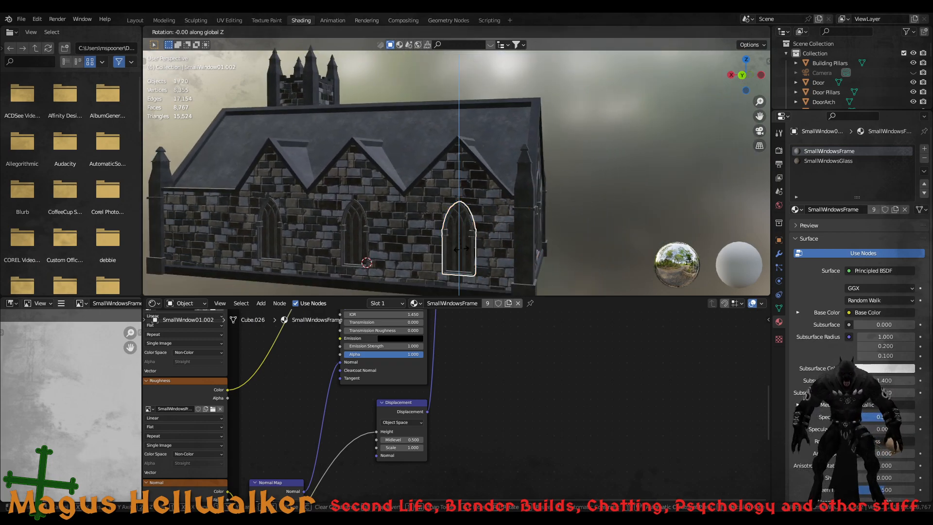
text(180)
key(Return)
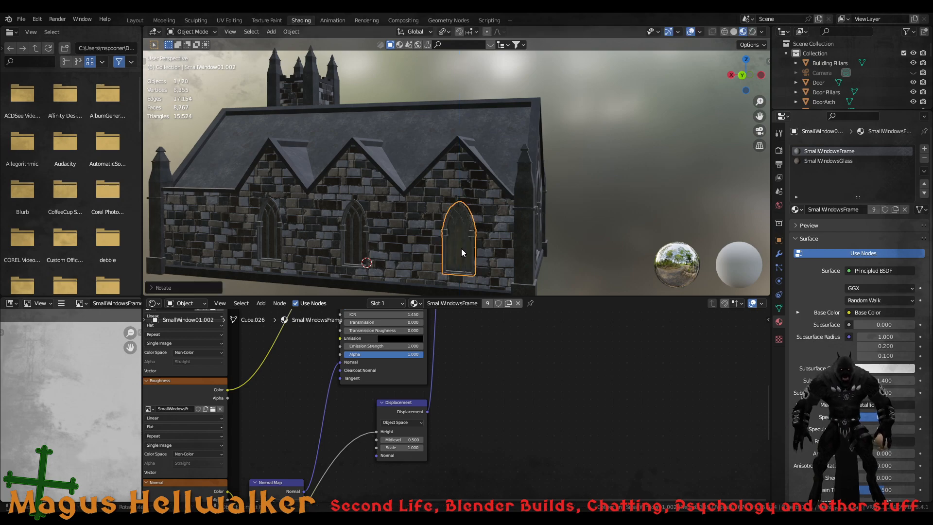
Rotate the middle small window on the same side wall 180 degrees about the global Z axis
click(358, 246)
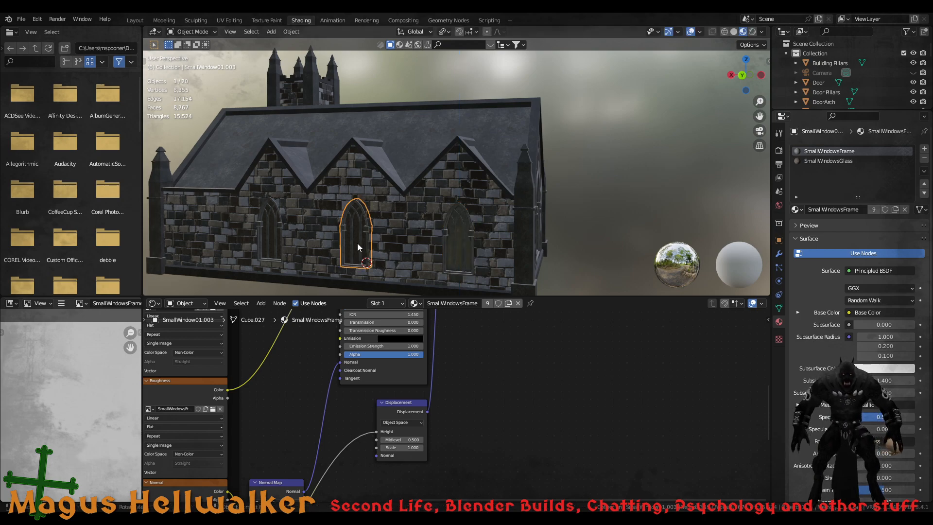
text(r)
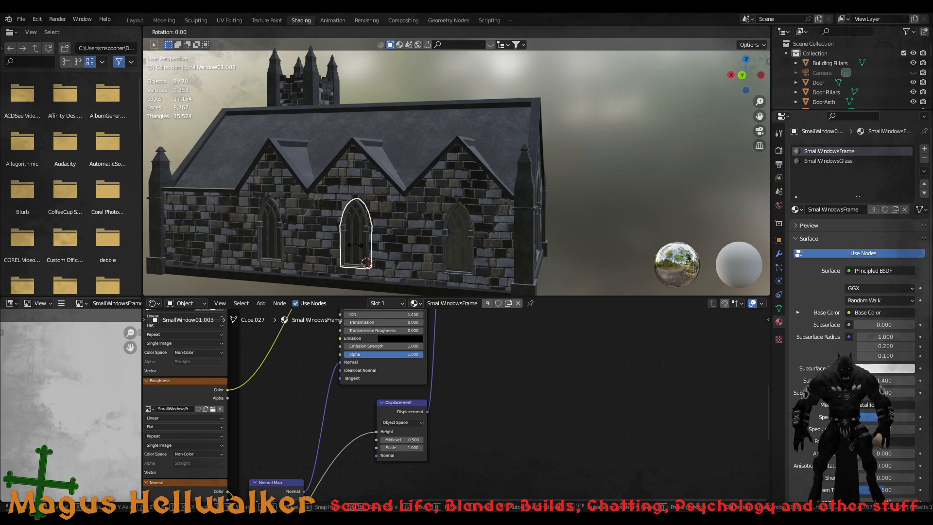
text(z180)
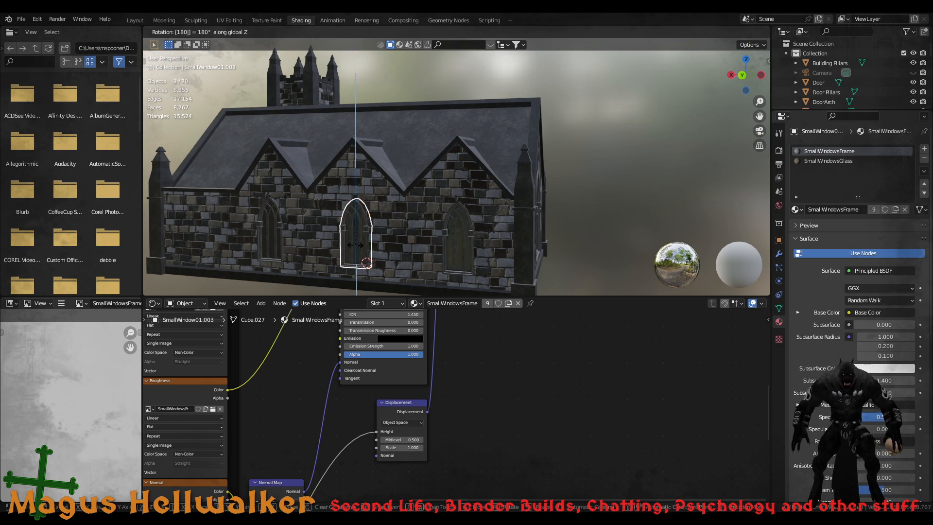
key(Return)
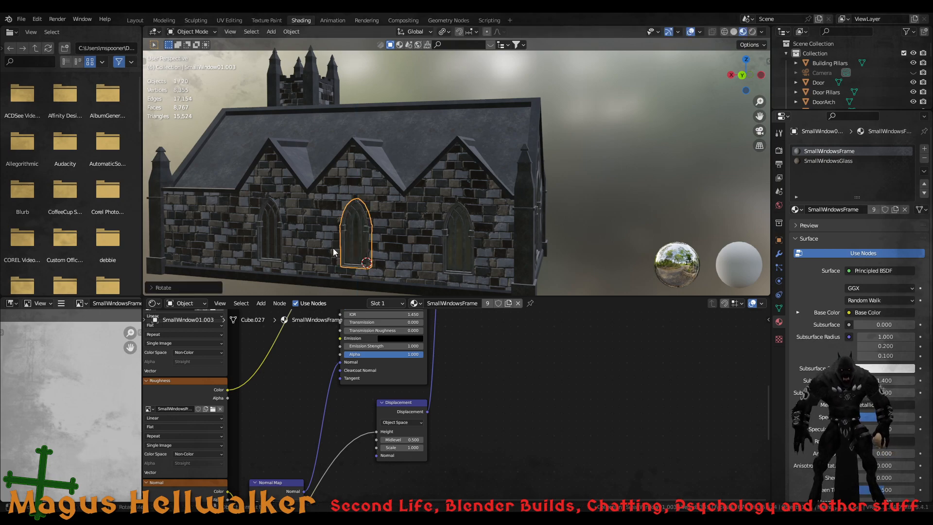
Rotate the small window farthest from the large window on that side wall 180 degrees about the global Z axis
click(273, 243)
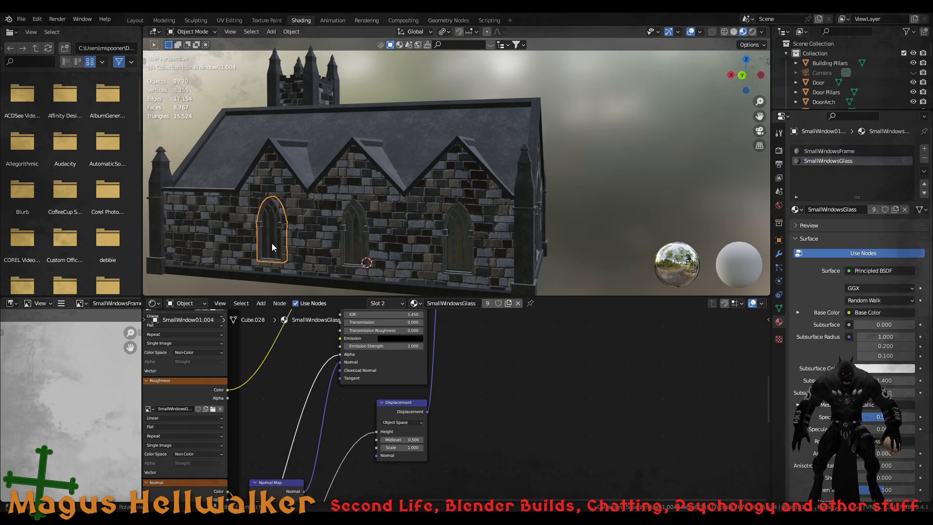
key(KP_Decimal)
scroll(341, 270, down, 5)
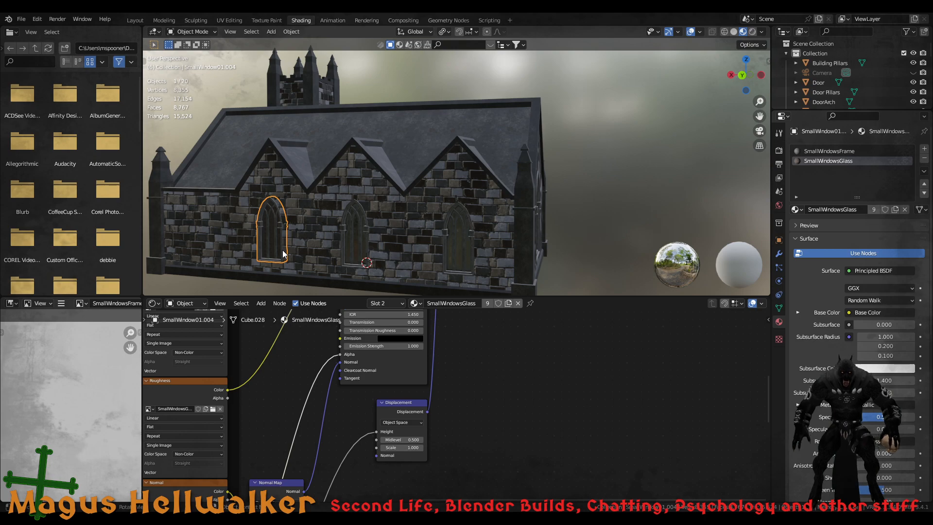
text(rz180)
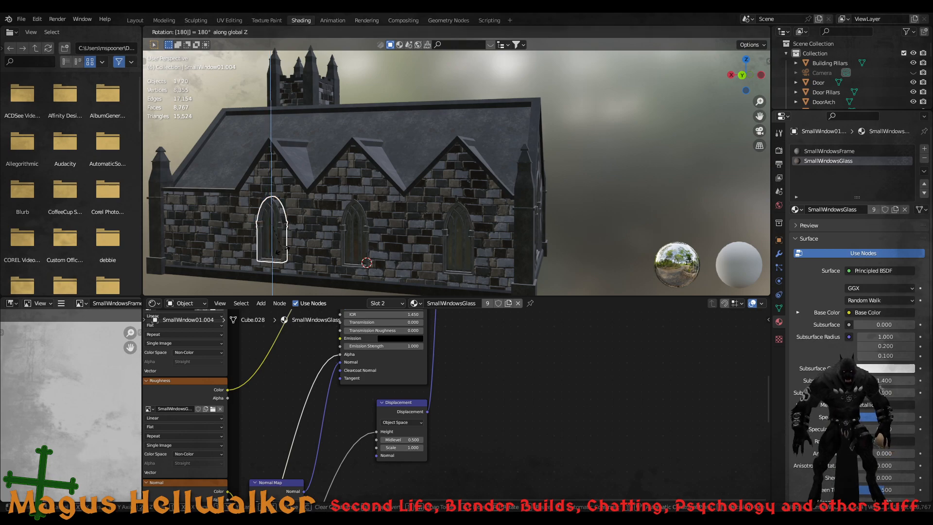
key(Return)
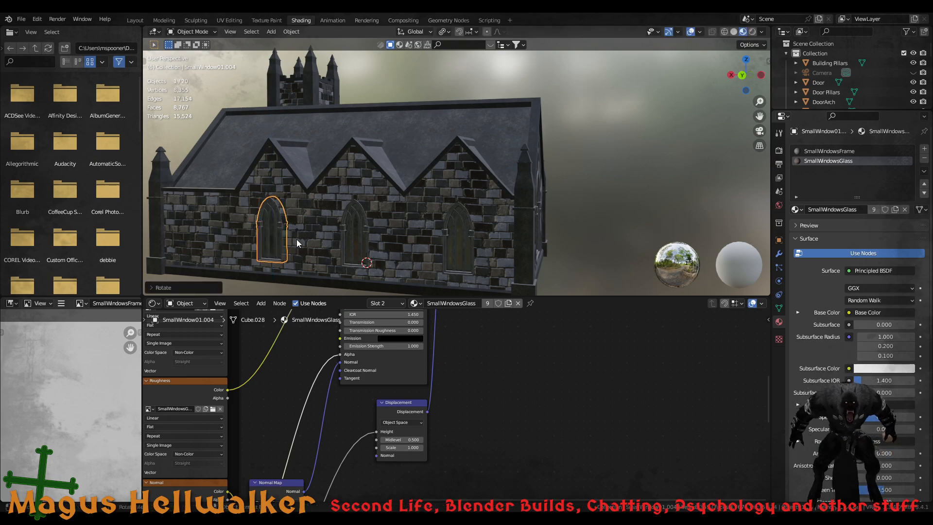
Select the church walls and examine the overall InsideWalls node layout up to Principled BSDF and Material Output
middle_drag(302, 237, 420, 200)
scroll(422, 199, down, 5)
shift+middle_drag(485, 163, 454, 175)
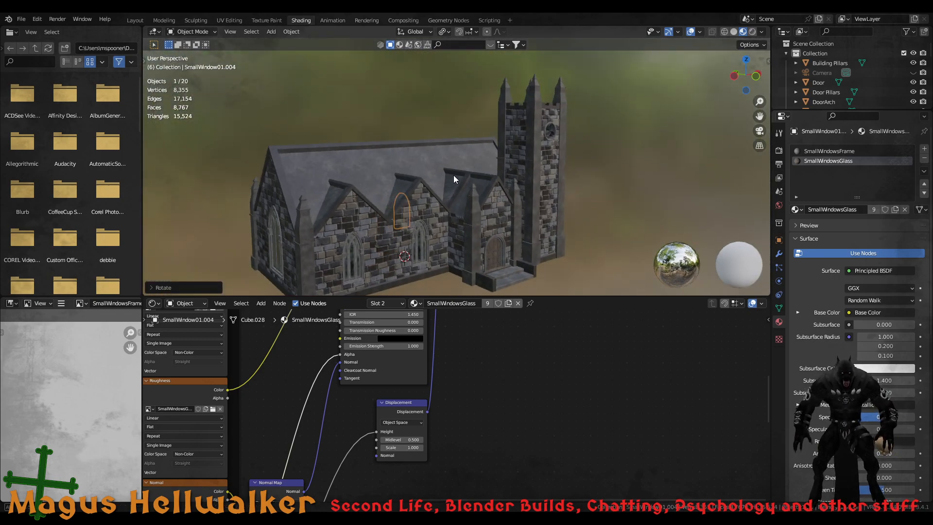
click(373, 237)
scroll(271, 424, down, 6)
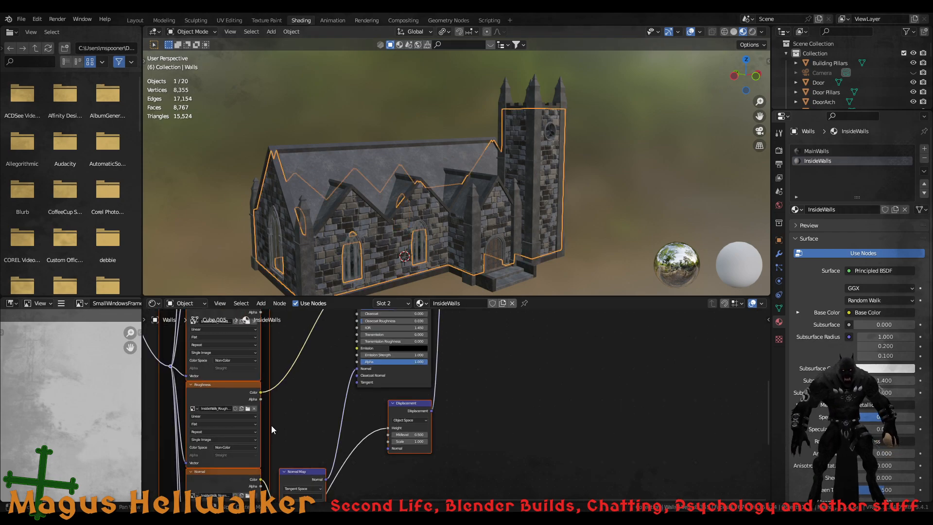
middle_drag(270, 425, 307, 419)
scroll(309, 419, down, 6)
scroll(346, 422, up, 6)
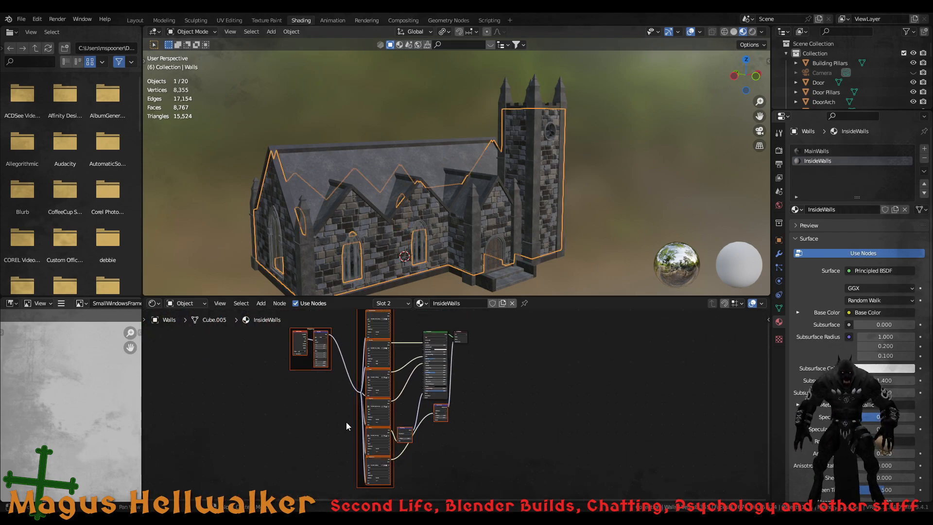
scroll(345, 370, up, 2)
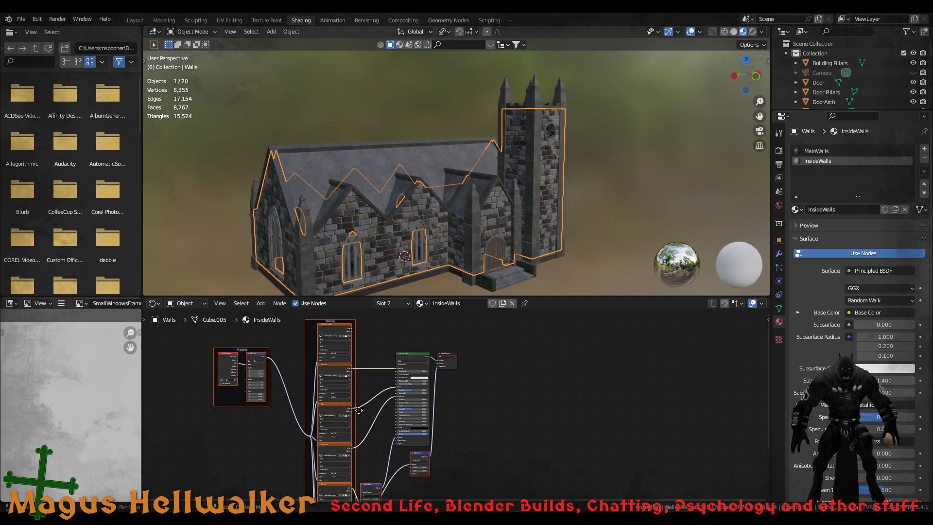
scroll(335, 363, up, 3)
scroll(340, 363, up, 1)
middle_drag(300, 379, 320, 403)
scroll(291, 384, up, 2)
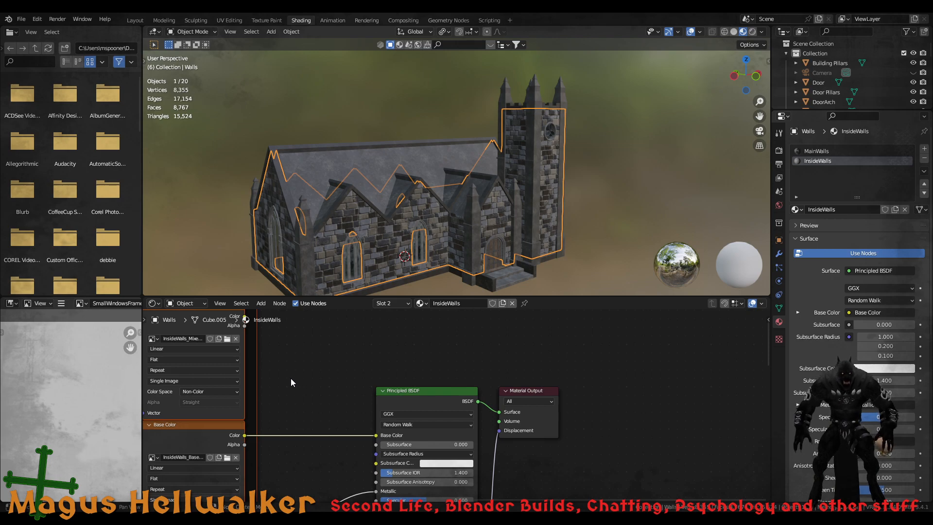
Follow the InsideWalls links from Base Color through Metallic, Roughness and Normal Map down to Displacement
middle_drag(286, 356, 313, 347)
scroll(331, 436, down, 3)
middle_drag(377, 461, 357, 385)
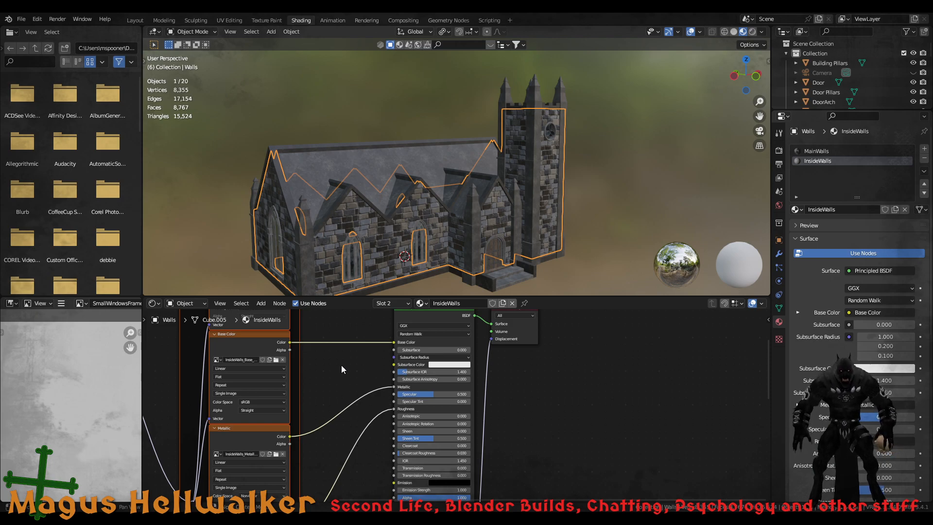
middle_drag(341, 369, 369, 333)
middle_drag(365, 444, 367, 374)
middle_drag(357, 442, 356, 381)
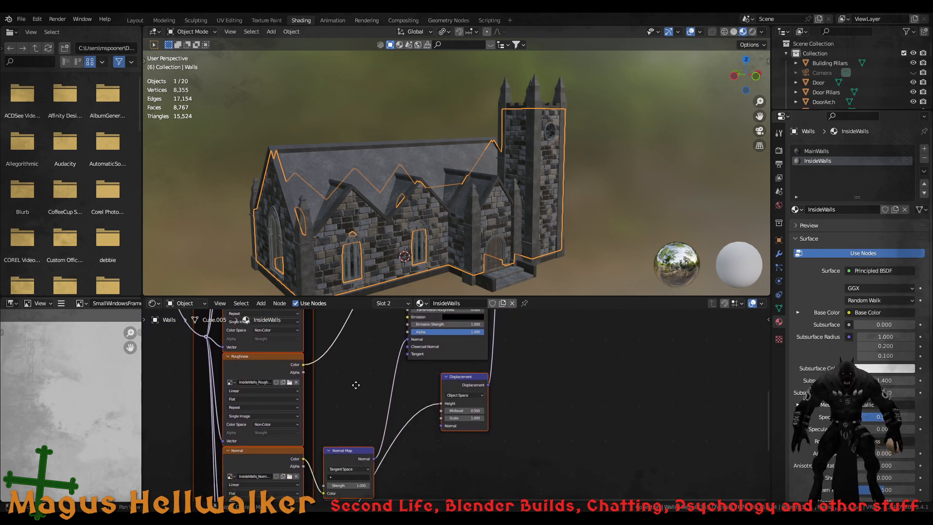
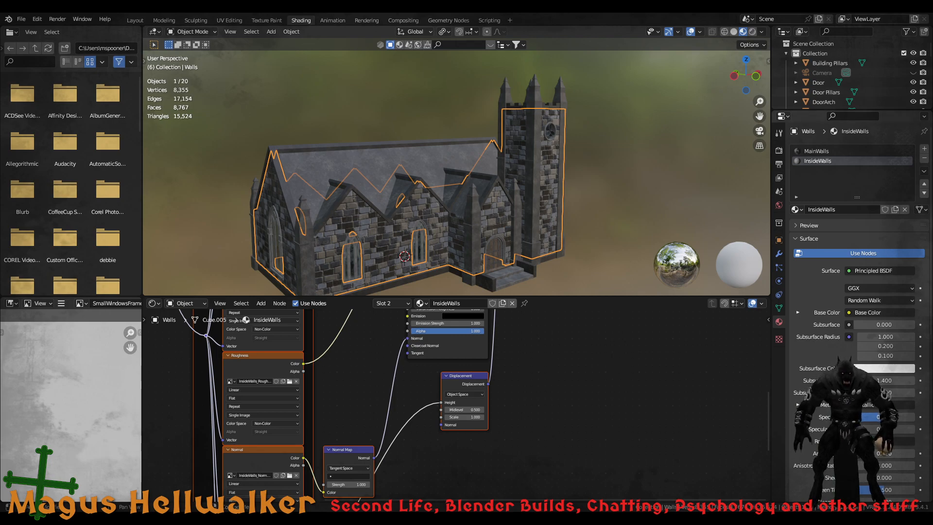
Switch to the walls' MainWalls material and examine how its Base Color, Metallic and Roughness textures feed the Principled BSDF
click(819, 152)
scroll(334, 400, up, 2)
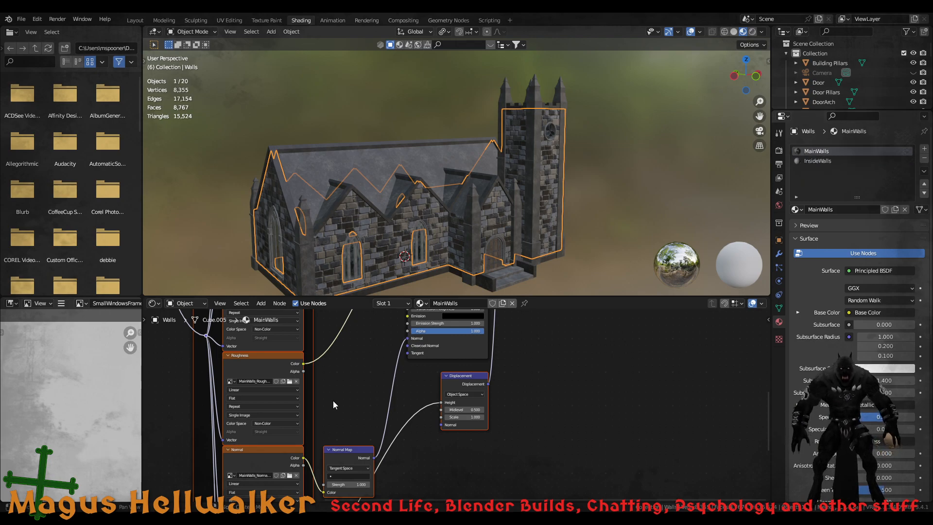
middle_drag(336, 396, 480, 507)
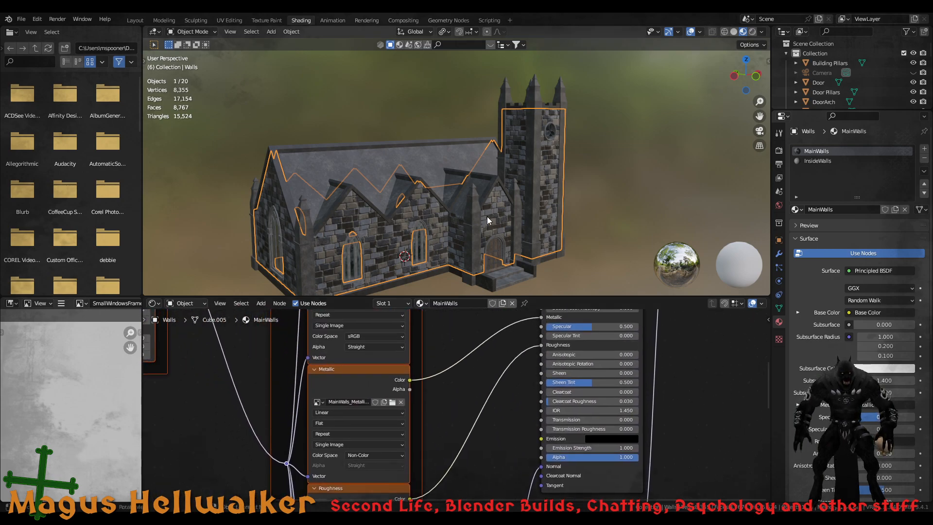
middle_drag(488, 338, 413, 350)
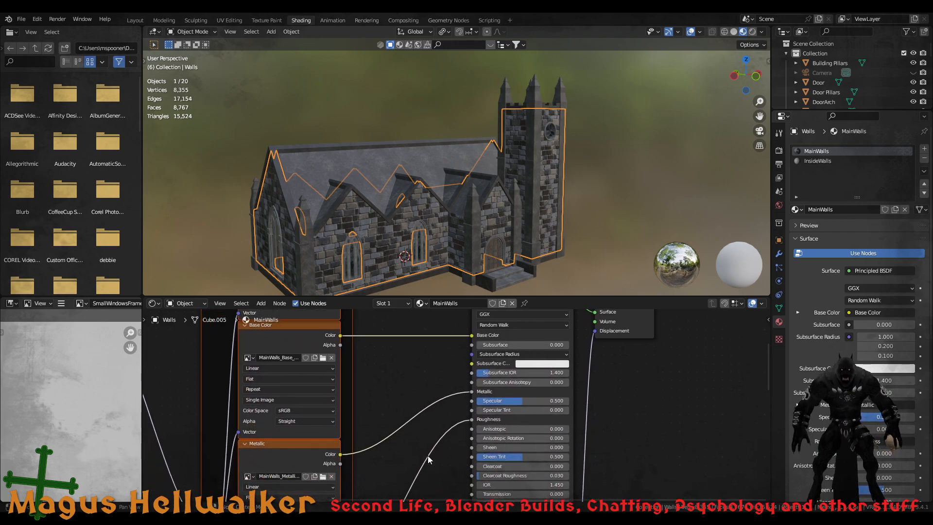
middle_drag(427, 460, 426, 365)
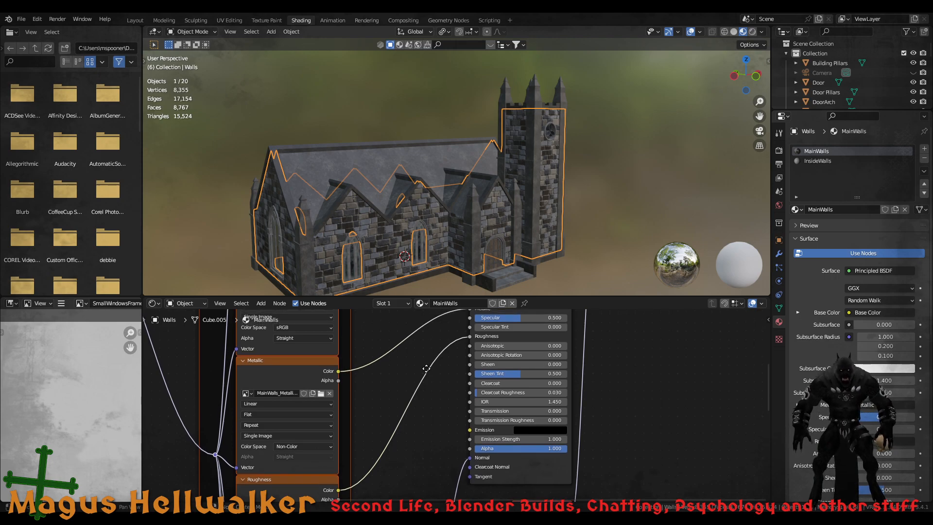
middle_drag(426, 365, 426, 458)
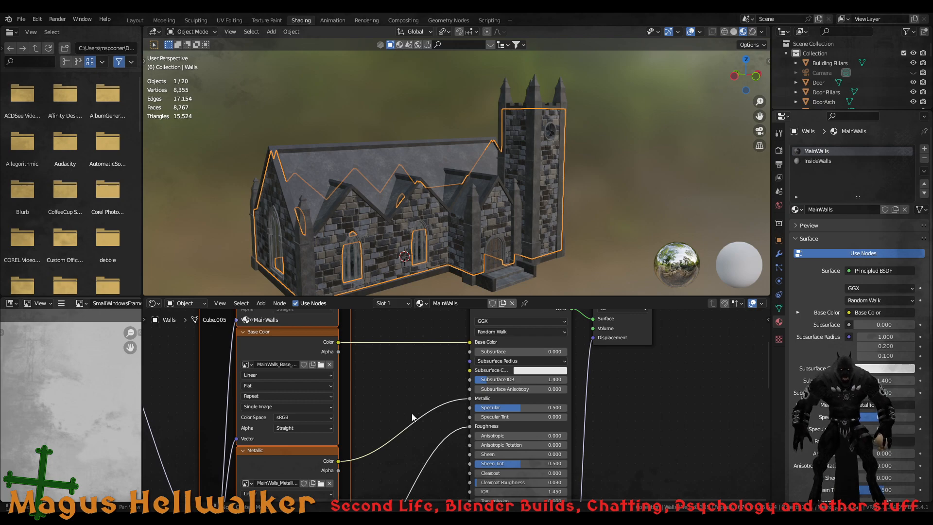
middle_drag(445, 465, 433, 377)
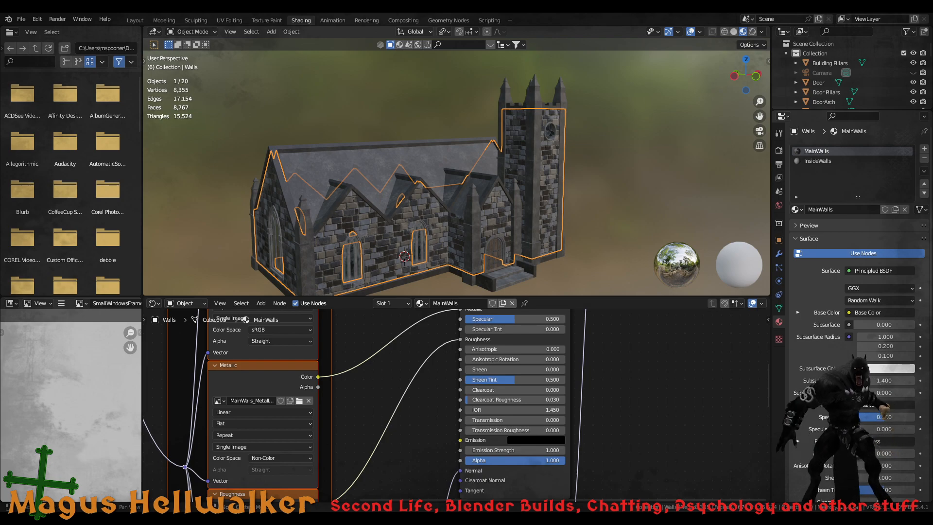
scroll(357, 406, down, 2)
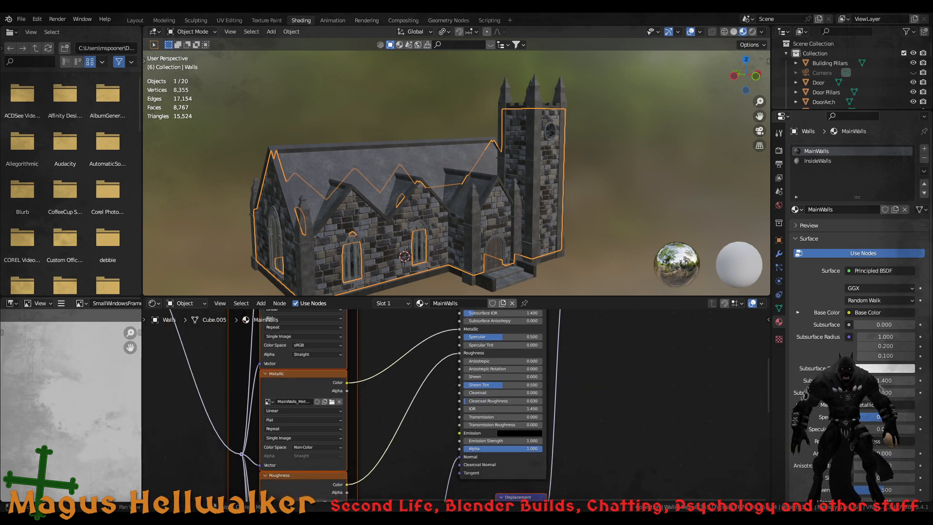
scroll(357, 405, up, 2)
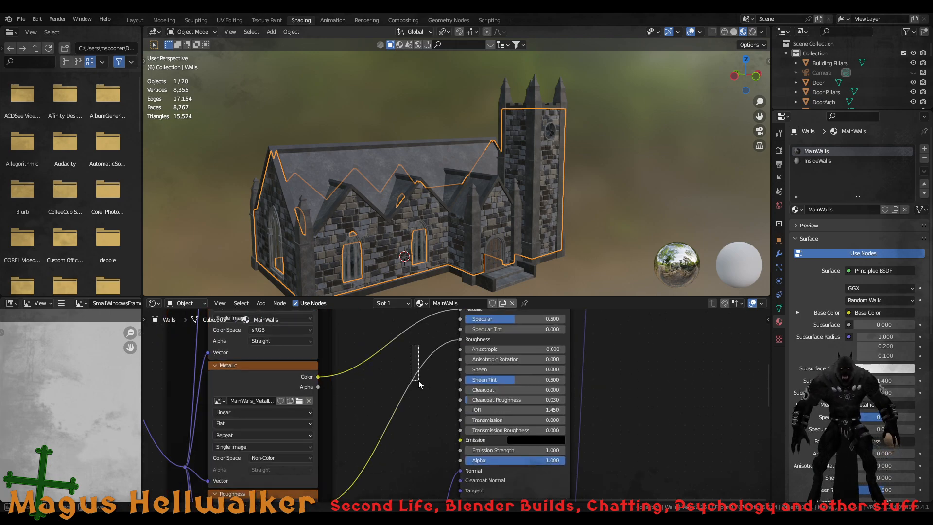
middle_drag(416, 353, 431, 477)
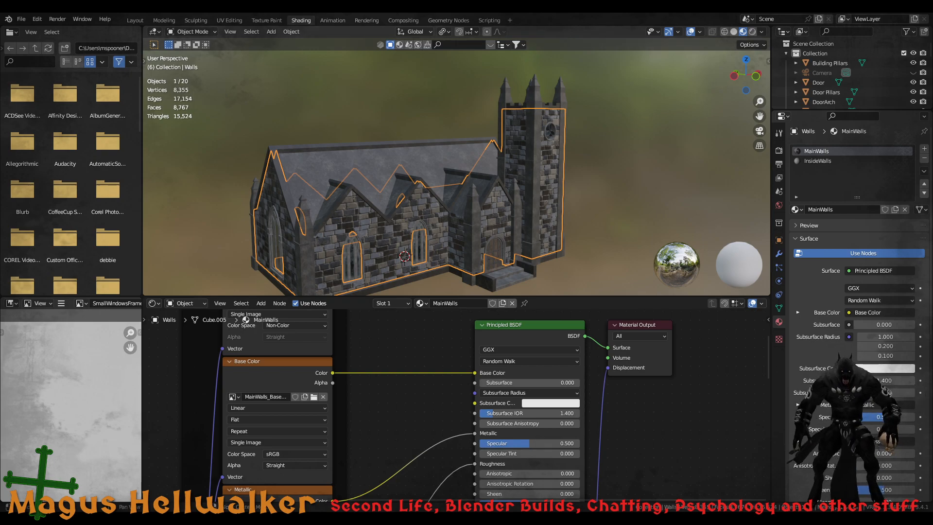
scroll(455, 400, down, 1)
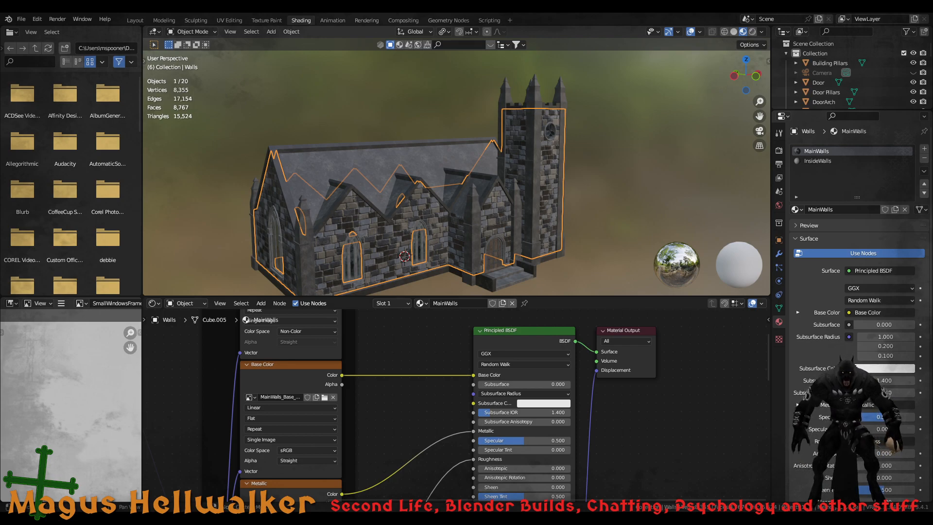
scroll(455, 406, down, 4)
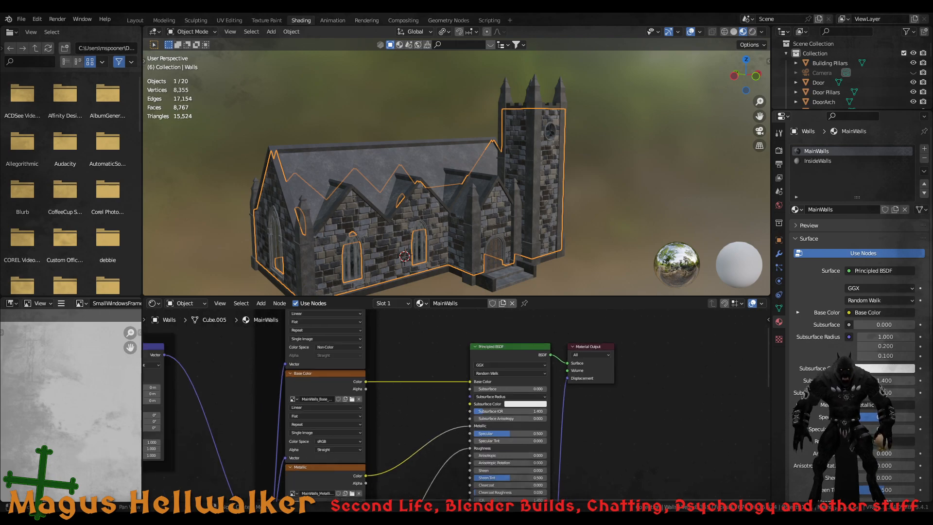
Disconnect the MainWalls Base Color texture from the Principled BSDF and reconnect its Color output to the Base Color input
scroll(455, 406, up, 3)
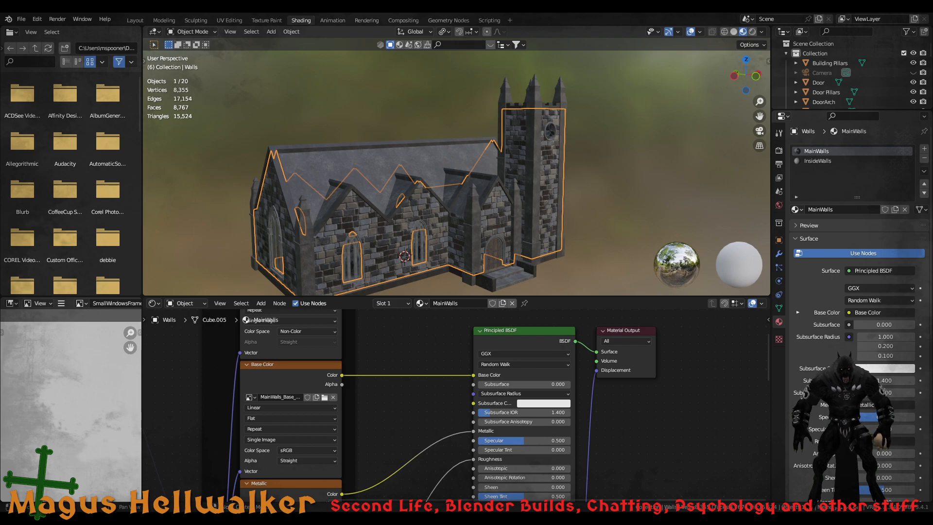
drag(473, 375, 436, 383)
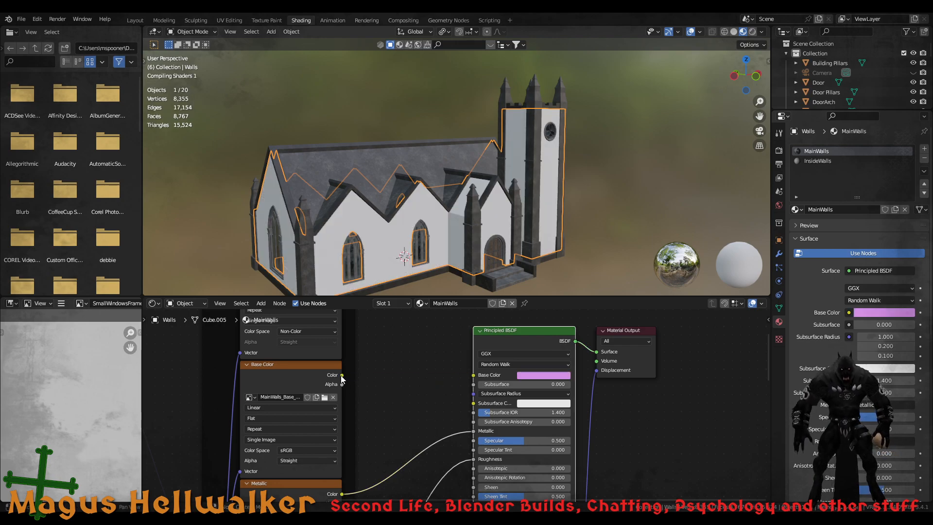
drag(341, 375, 470, 375)
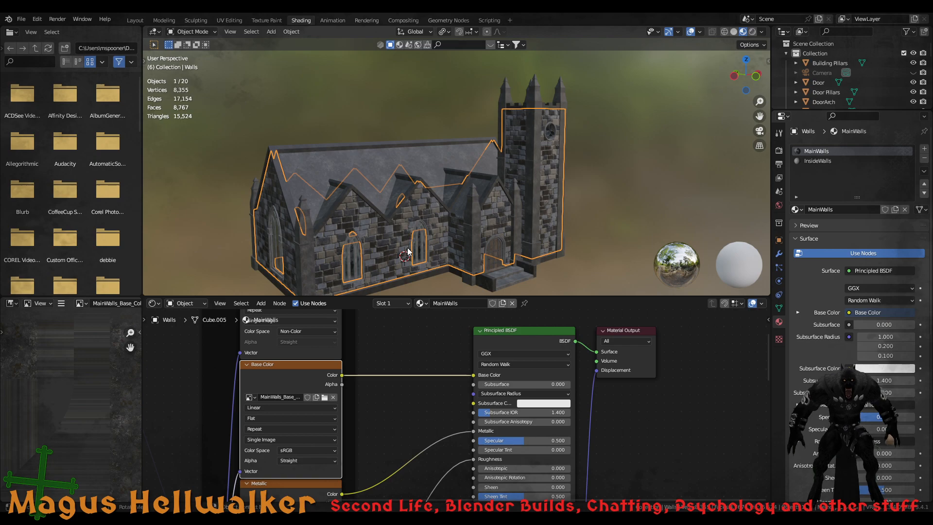
Follow the MainWalls Metallic, Roughness, Normal Map and Displacement links through the node tree and up to Material Output
scroll(409, 486, down, 1)
middle_drag(409, 486, 419, 360)
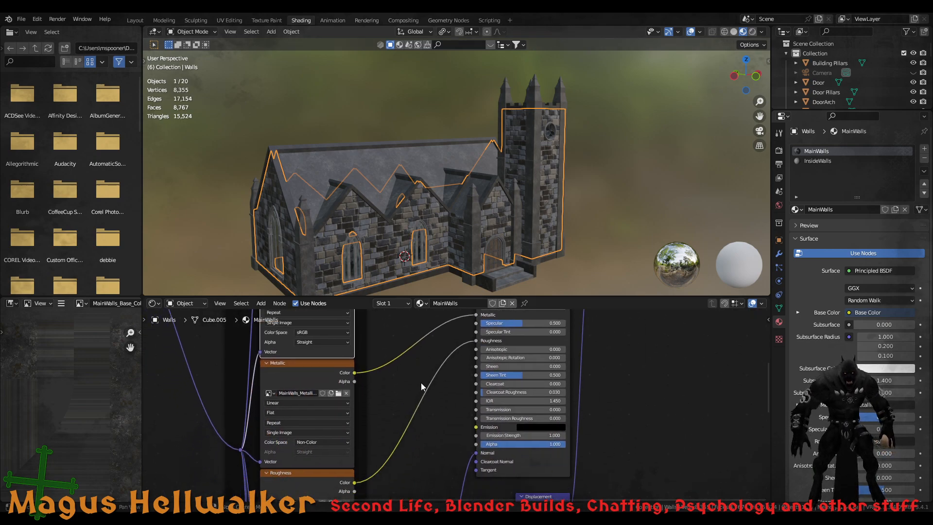
middle_drag(426, 441, 428, 340)
middle_drag(430, 417, 425, 342)
middle_drag(454, 407, 455, 361)
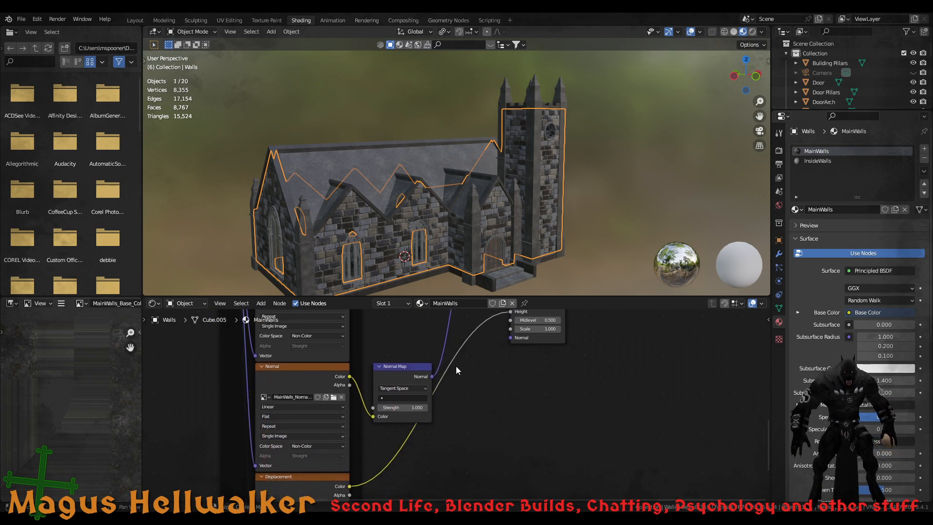
middle_drag(456, 455, 457, 480)
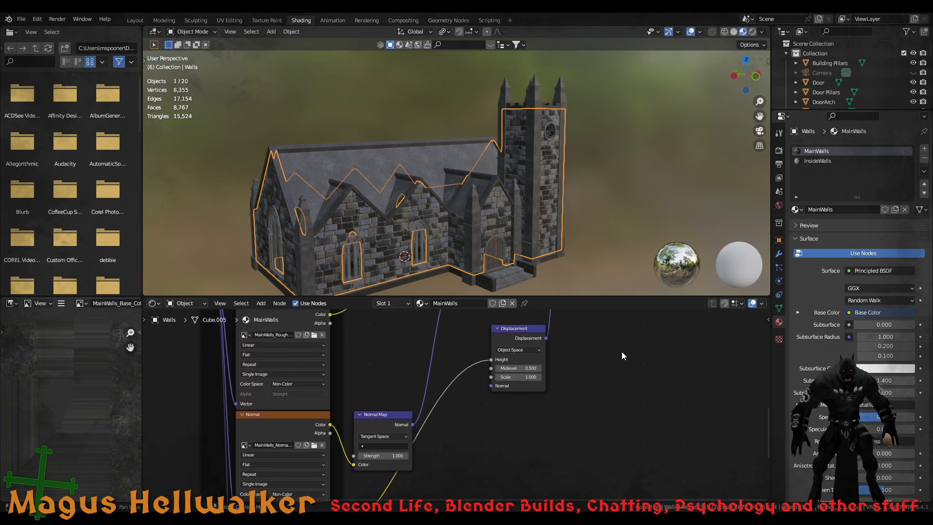
middle_drag(622, 351, 482, 485)
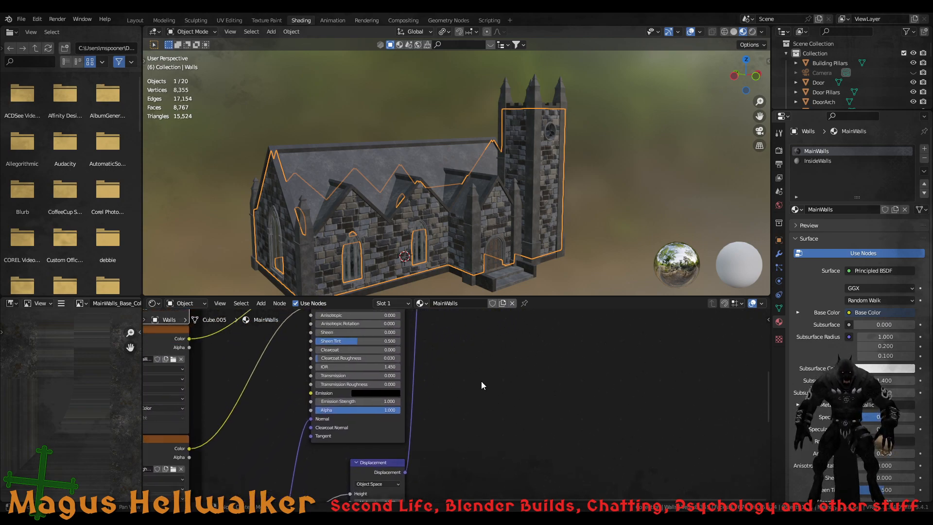
middle_drag(481, 386, 496, 469)
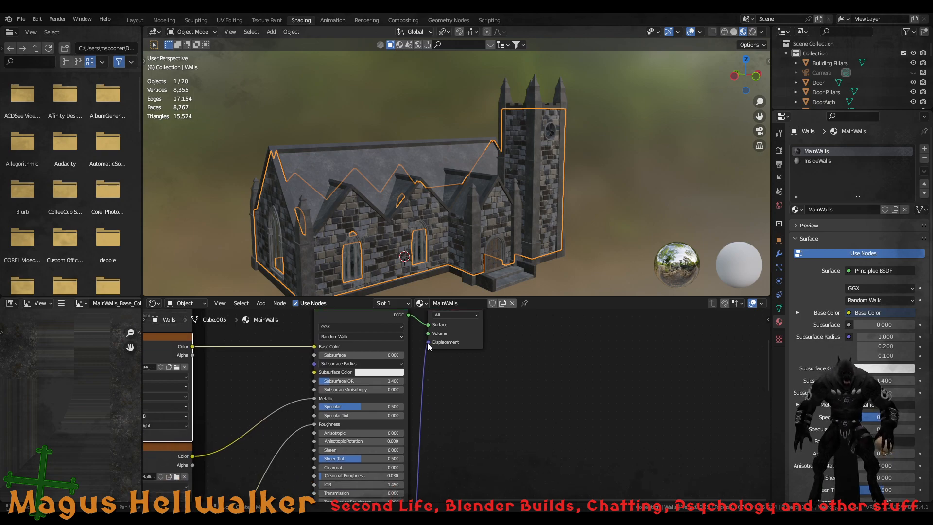
middle_drag(495, 450, 472, 453)
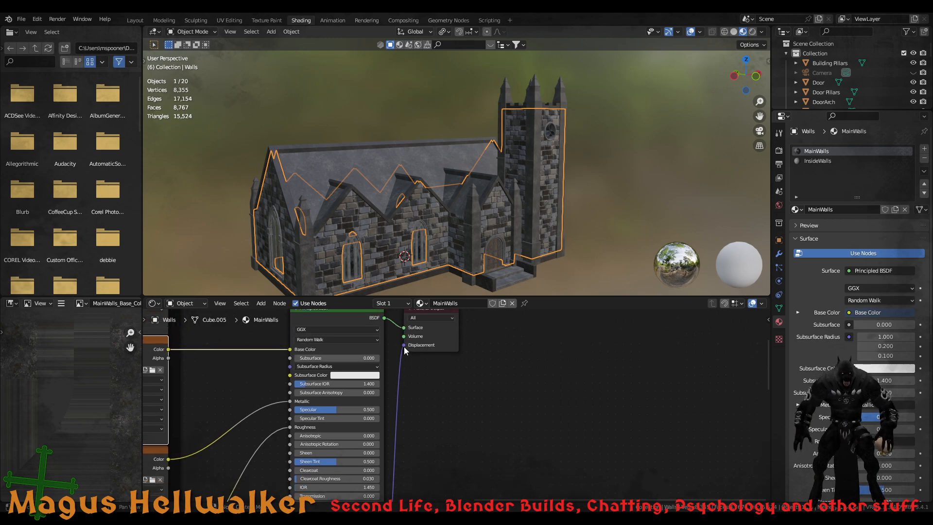
Detach the Displacement link from Material Output and reconnect the Displacement node's output to the Displacement input
drag(404, 346, 420, 392)
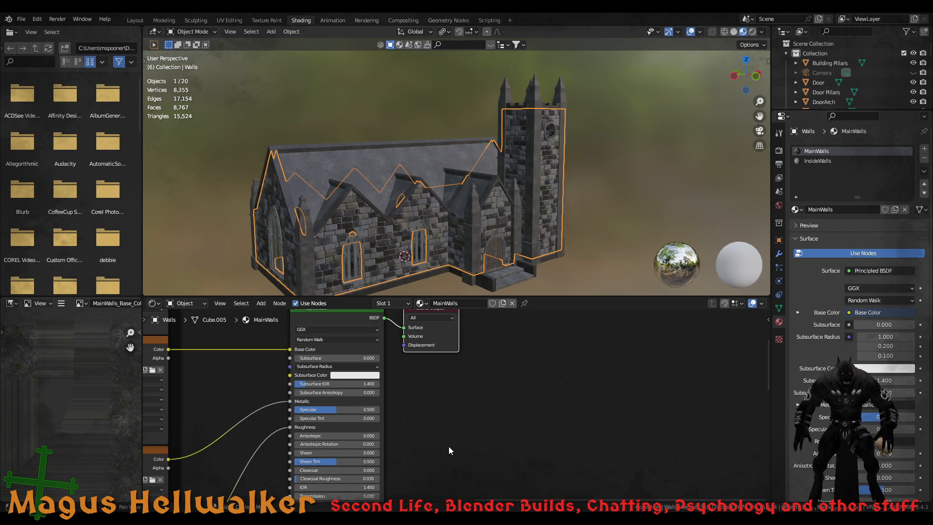
middle_drag(448, 446, 474, 362)
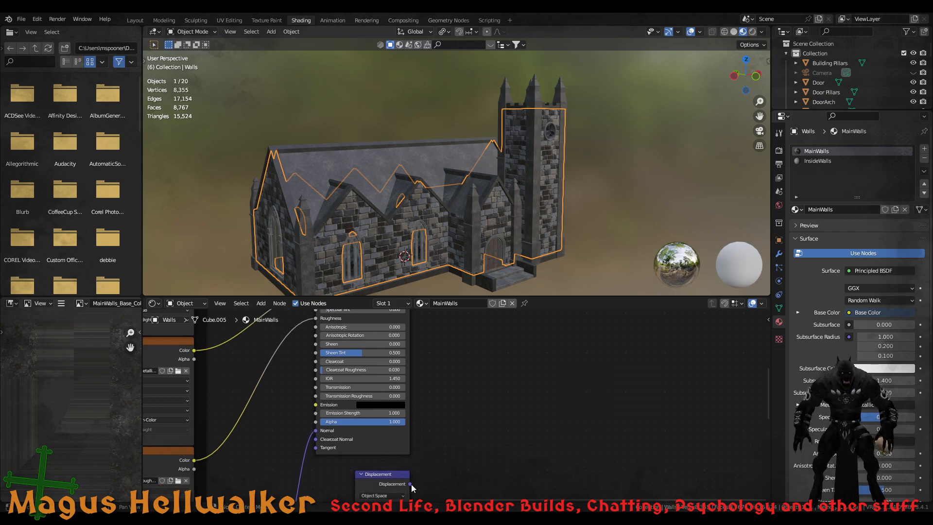
drag(412, 487, 429, 456)
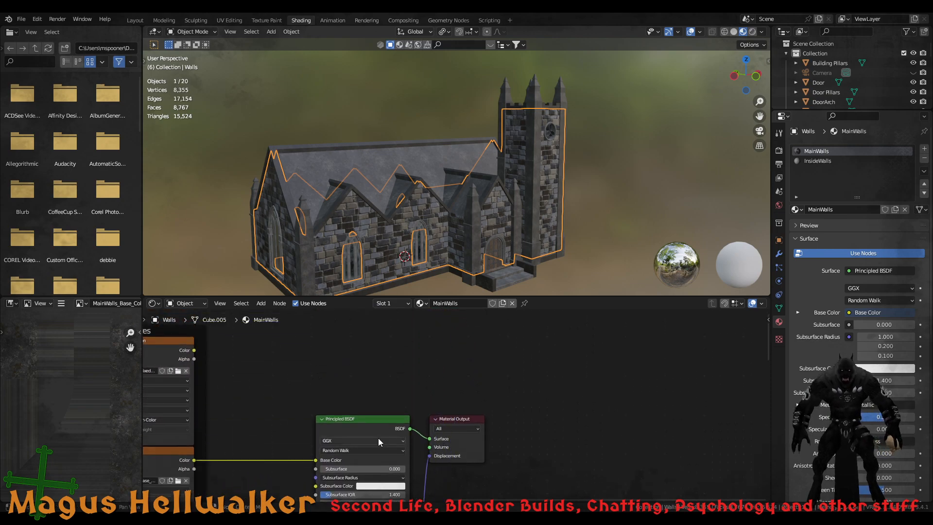
Select the MainWalls Base Color texture node and compare its image, close up and as a whole, with the church's stone walls
middle_drag(243, 421, 442, 369)
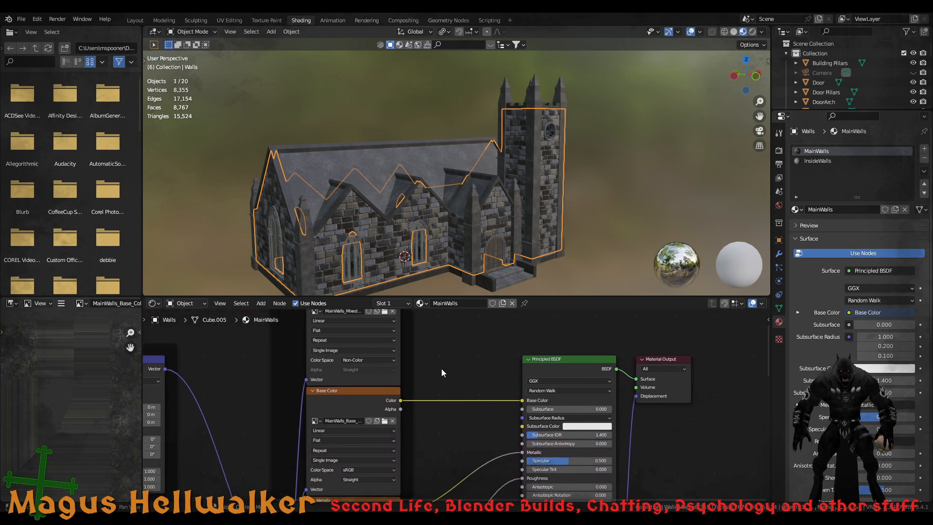
click(360, 395)
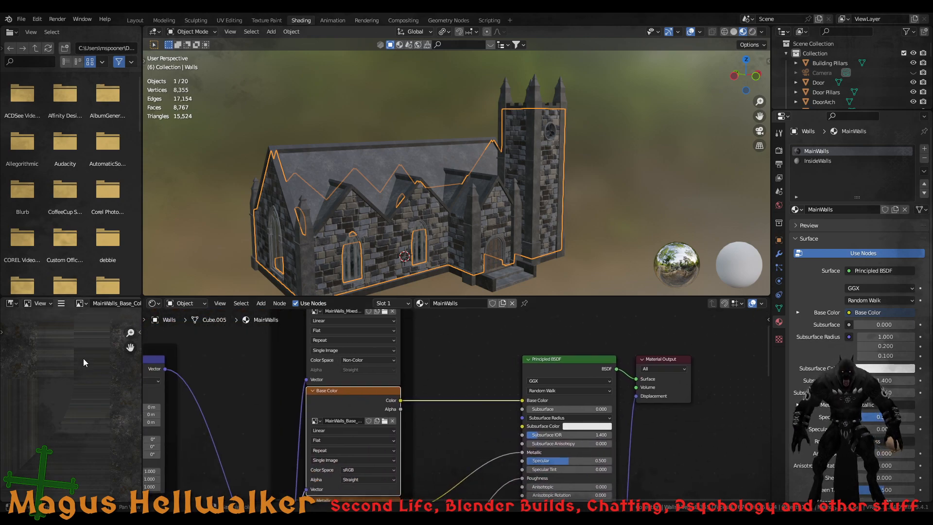
scroll(33, 375, up, 1)
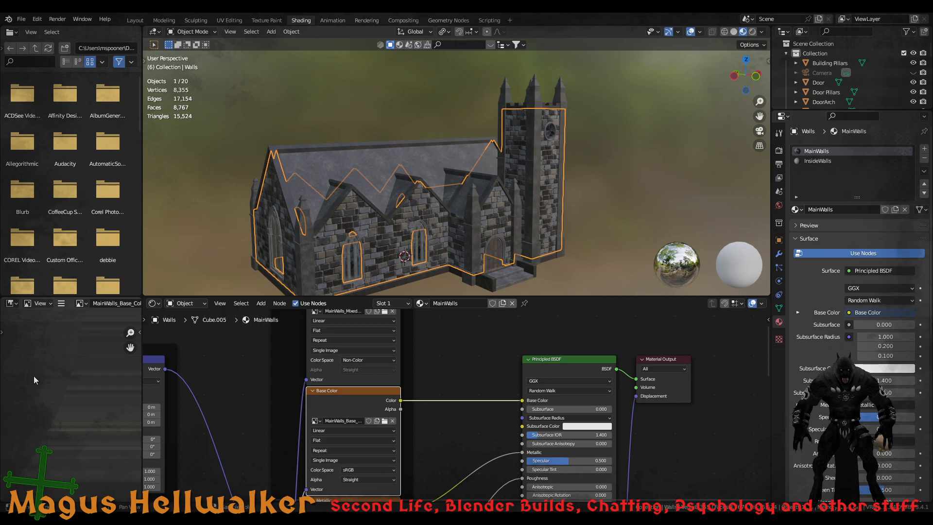
middle_drag(37, 373, 79, 428)
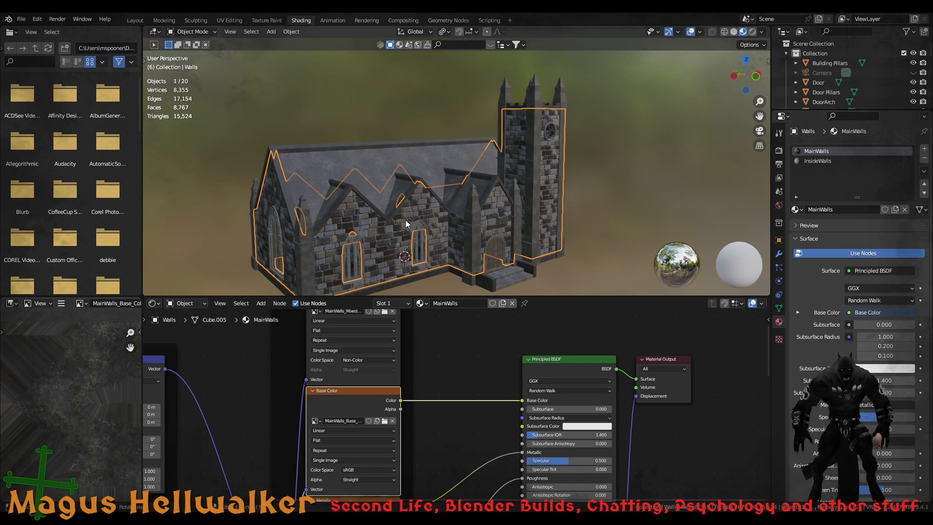
scroll(412, 246, up, 6)
scroll(413, 247, down, 2)
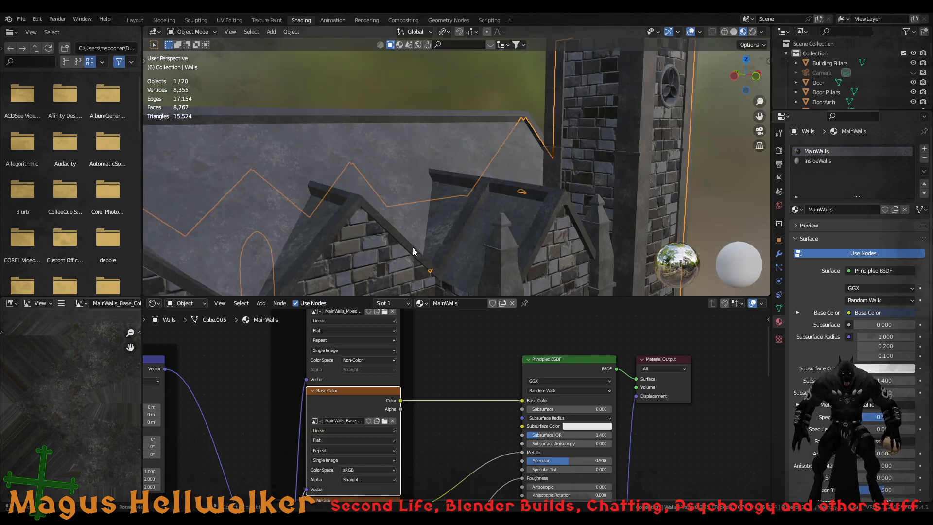
scroll(413, 246, down, 6)
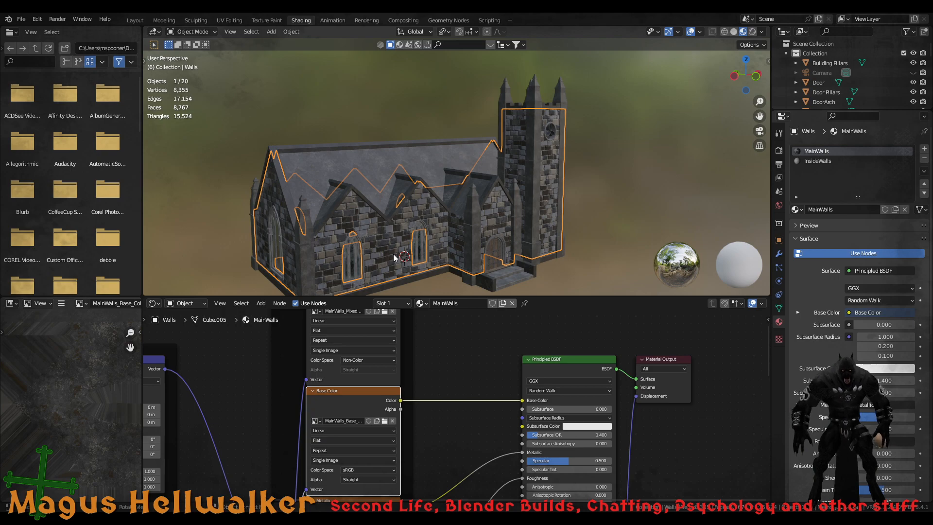
middle_drag(366, 248, 328, 249)
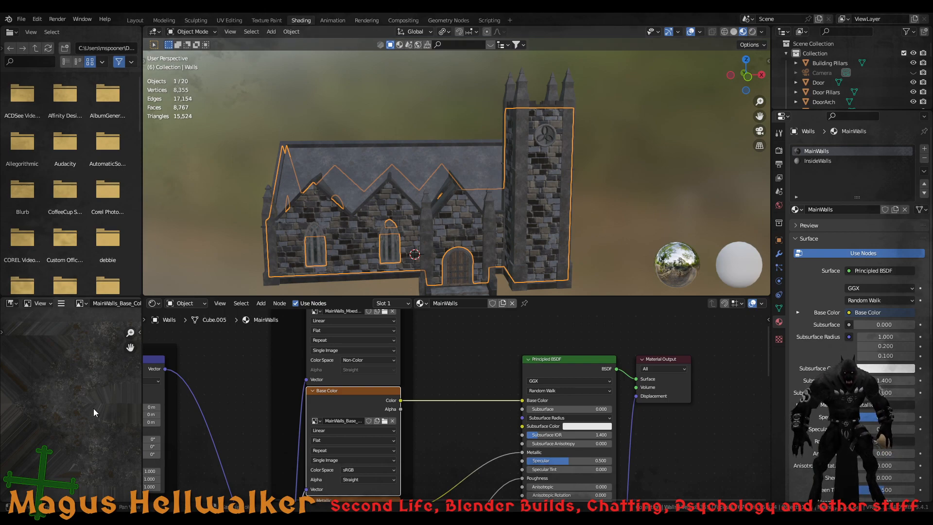
scroll(90, 411, down, 6)
scroll(85, 421, up, 8)
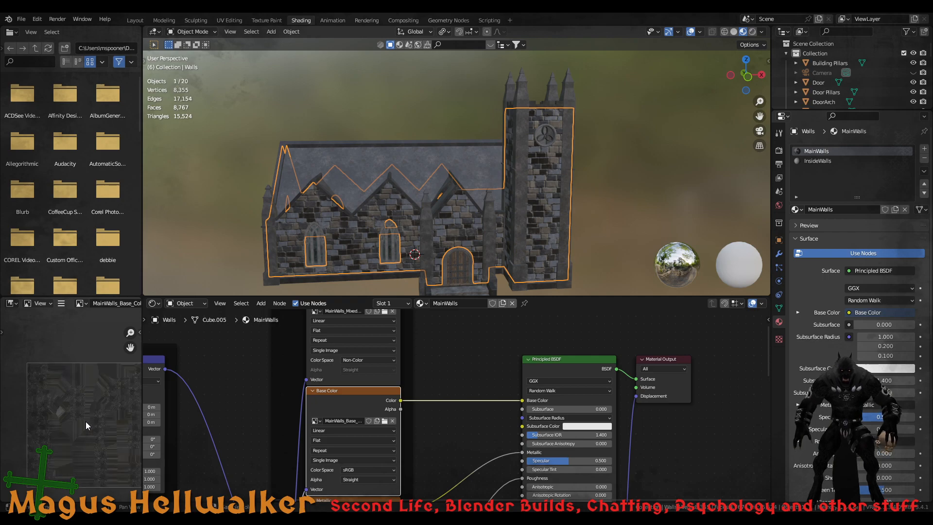
mouse_move(88, 400)
middle_down()
mouse_move(86, 437)
mouse_move(77, 413)
mouse_move(92, 392)
middle_up()
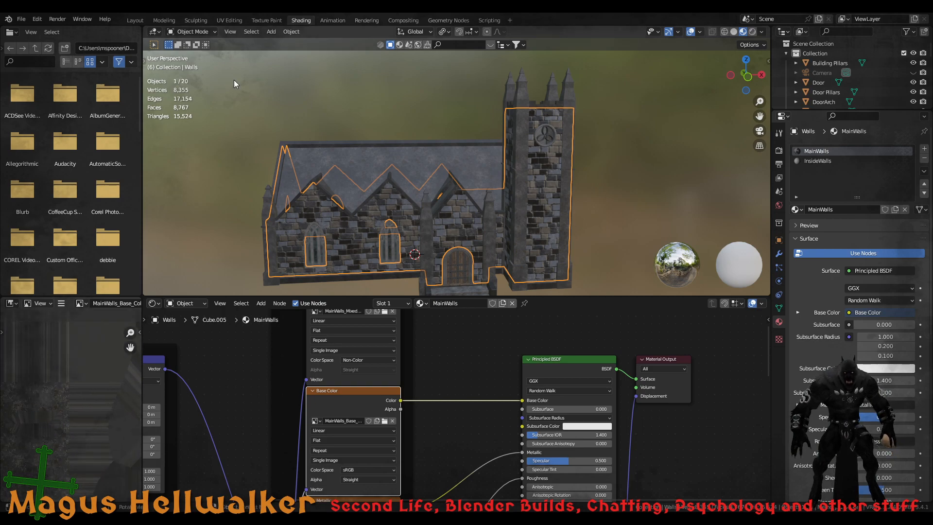
In the UV Editing workspace, switch the 3D view to Material Preview shading and return the Walls object to Object Mode
click(138, 20)
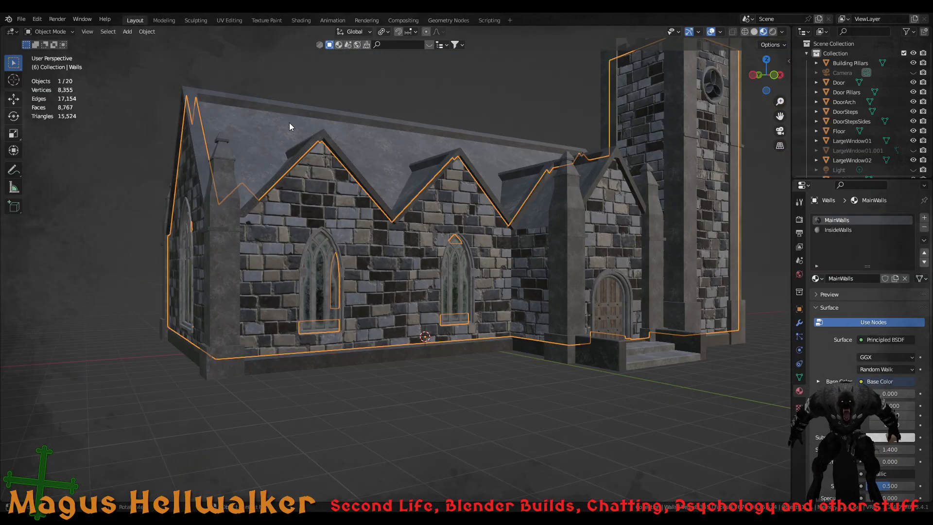
middle_drag(430, 215, 373, 205)
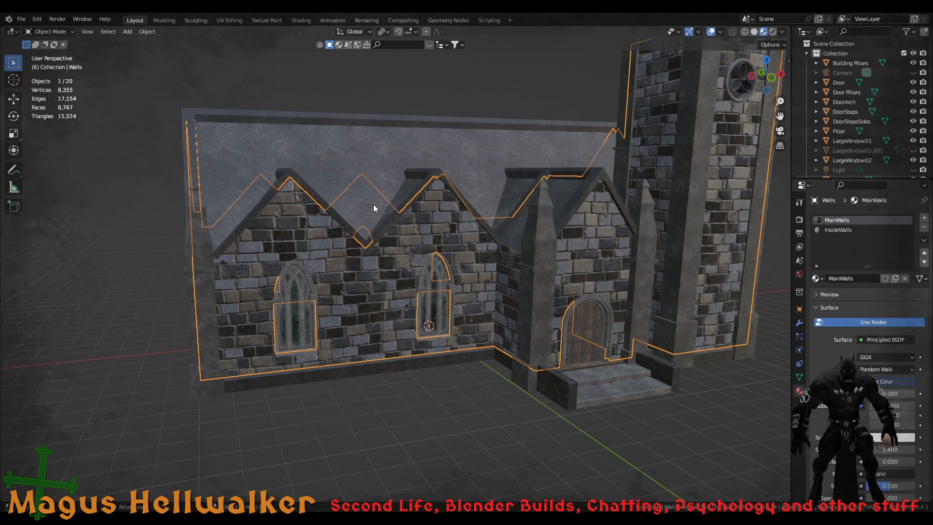
click(235, 21)
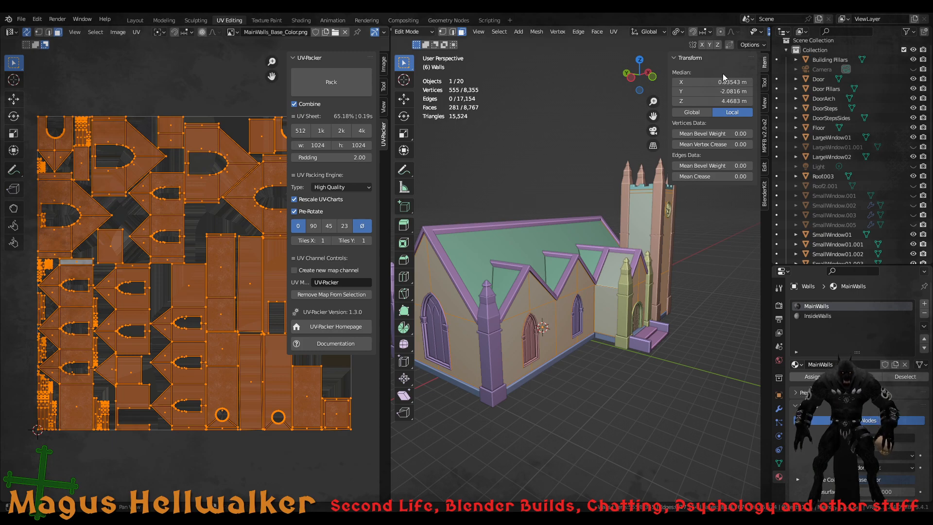
middle_drag(738, 35, 549, 33)
click(748, 31)
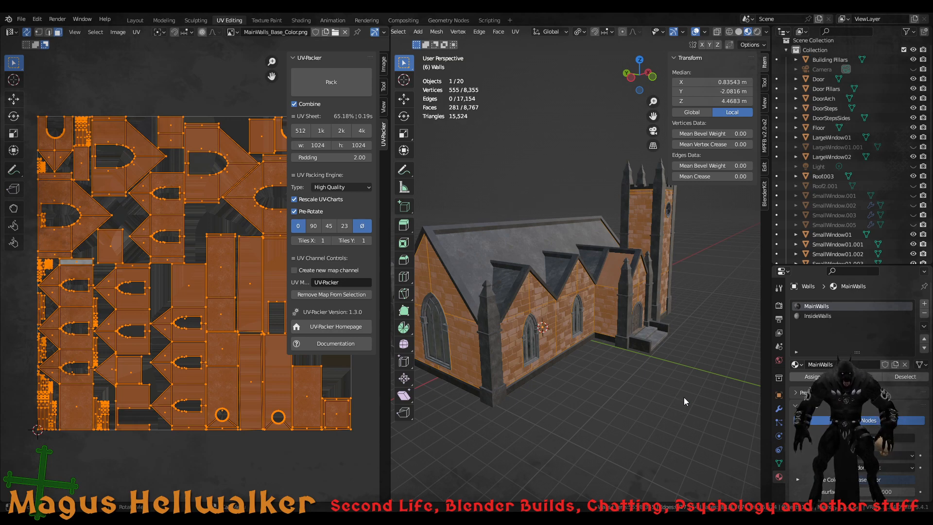
key(Tab)
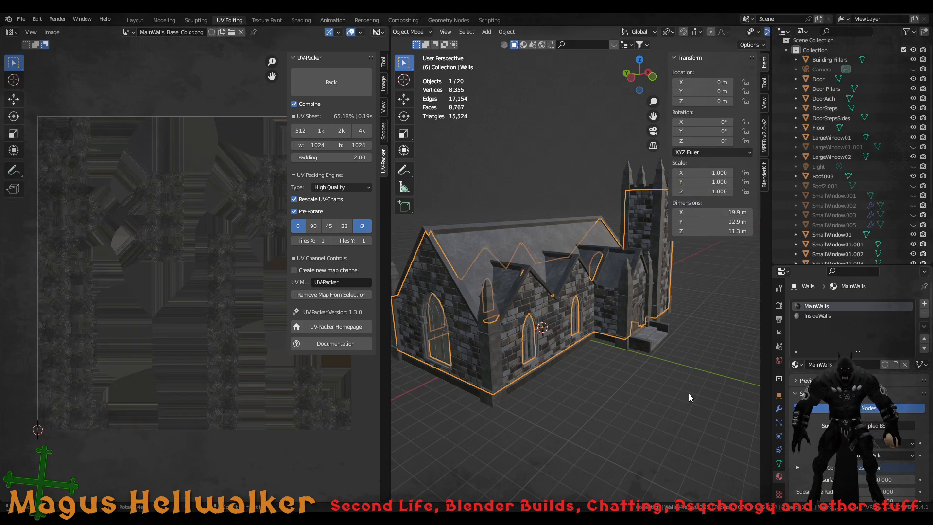
Examine the textured church walls up close and from several angles in the UV Editing workspace
key(Tab)
key(Tab)
scroll(569, 340, up, 5)
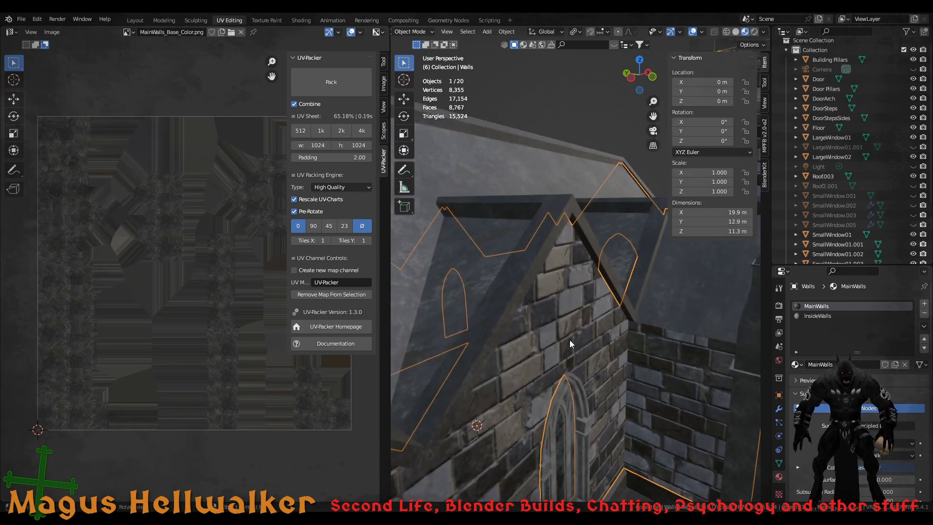
scroll(569, 339, down, 3)
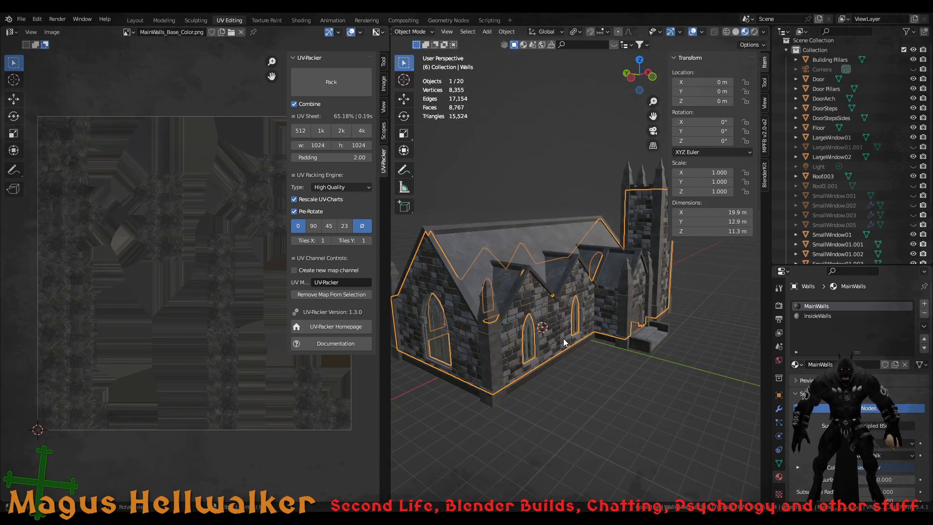
middle_drag(568, 345, 539, 324)
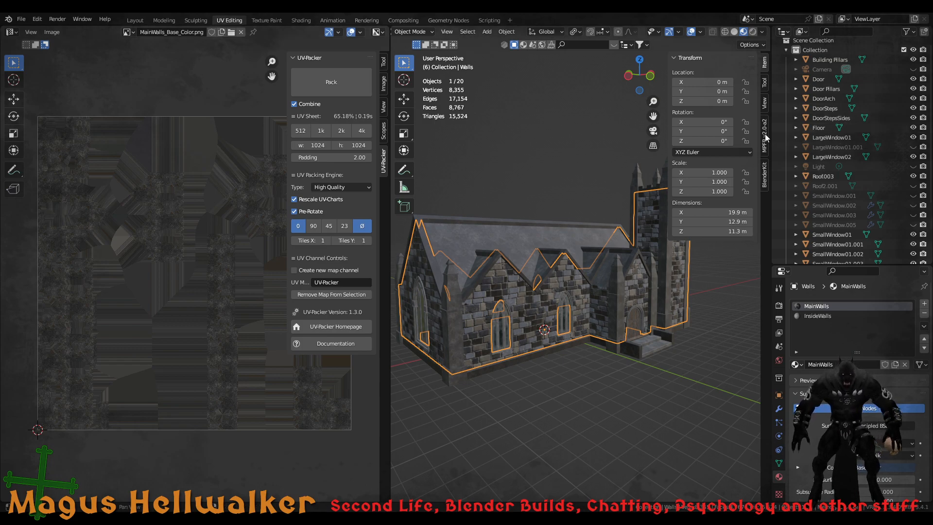
middle_drag(616, 210, 586, 171)
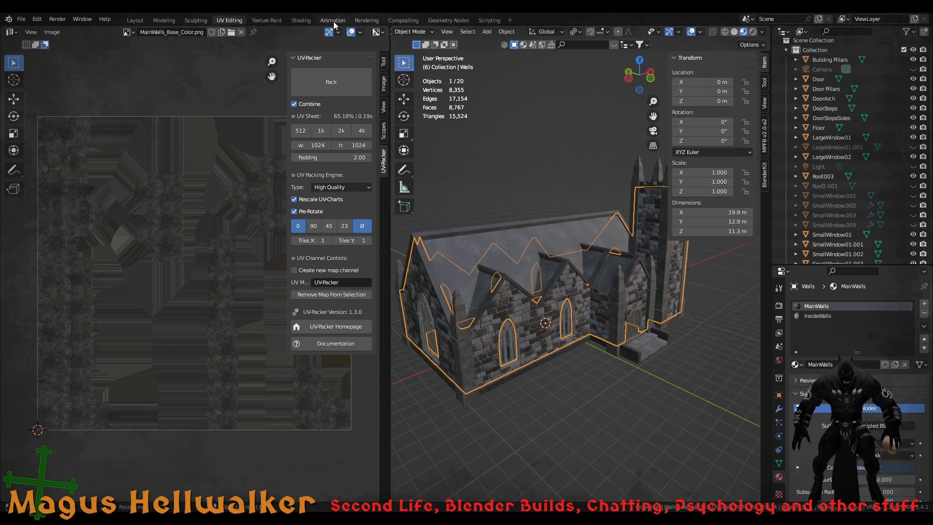
Examine the mapping and image texture nodes of the MainWalls material in the Shading workspace
click(301, 21)
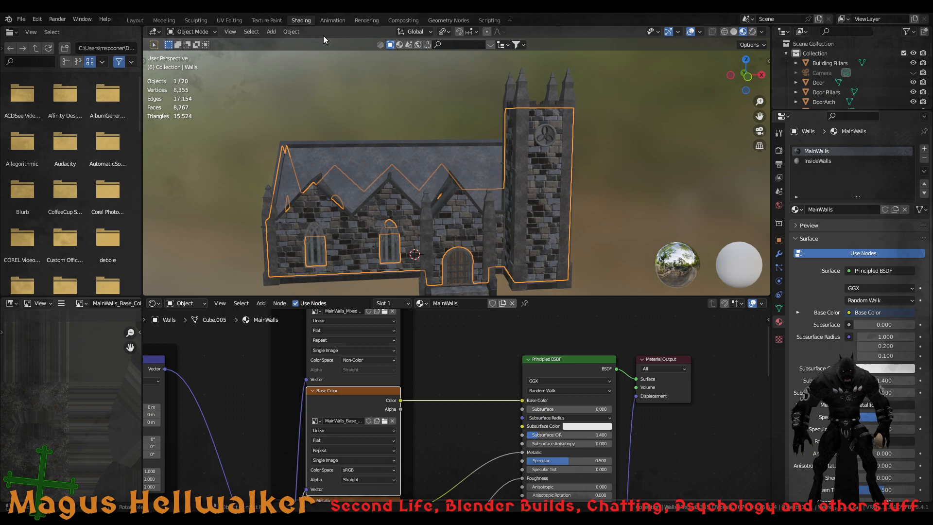
scroll(425, 431, down, 2)
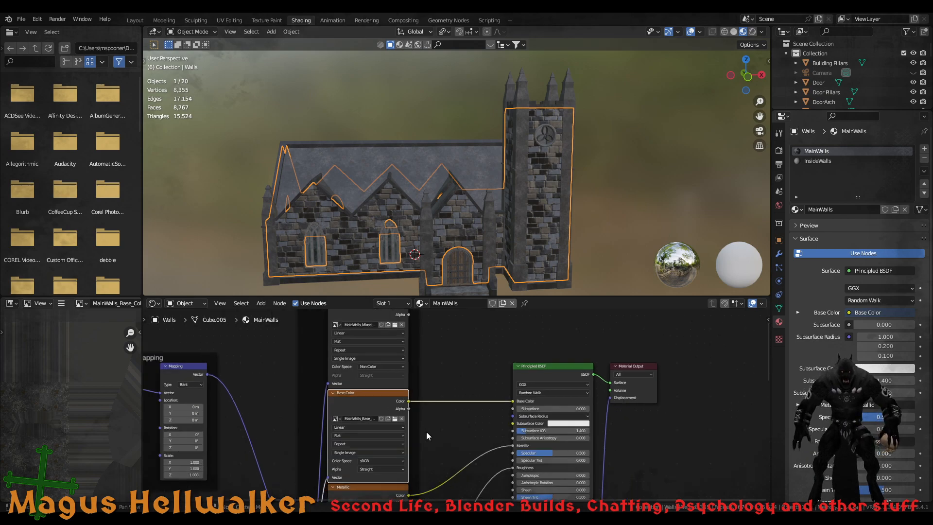
middle_drag(438, 374, 562, 348)
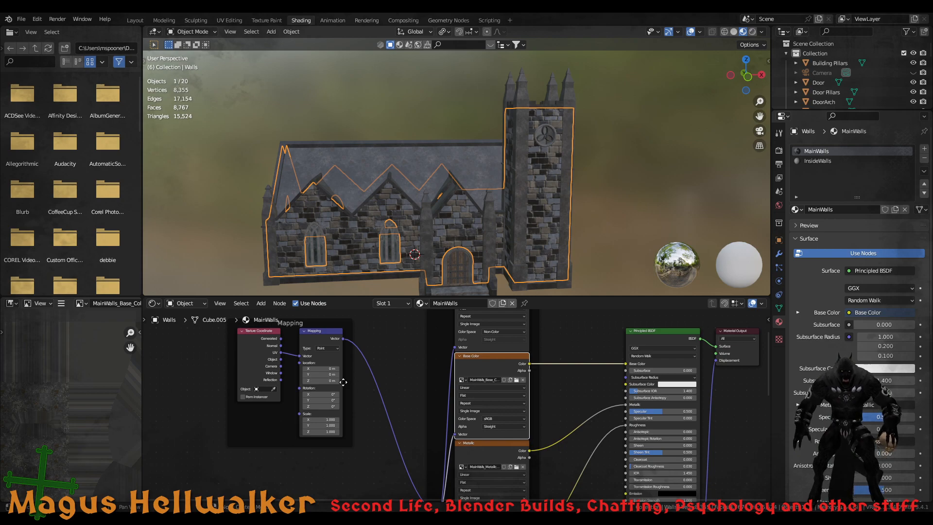
scroll(370, 391, up, 3)
middle_drag(511, 468, 379, 399)
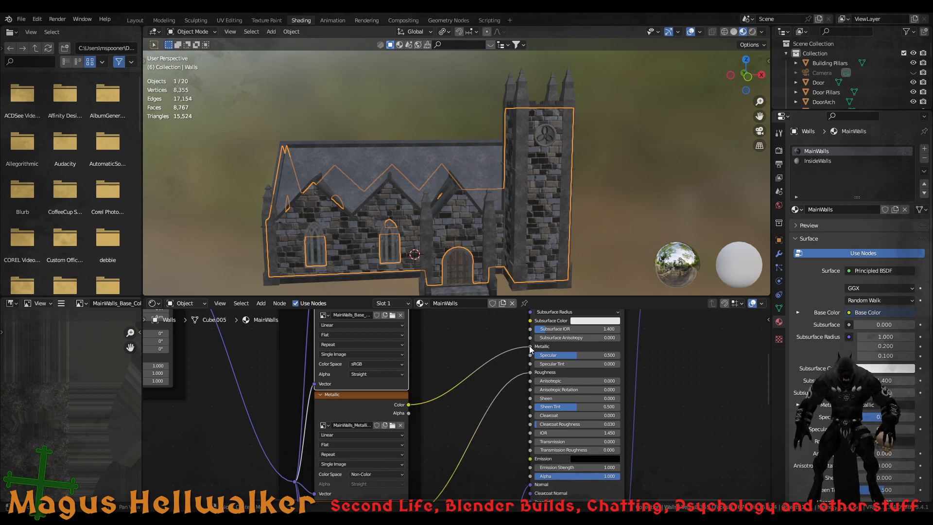
Unlink the Metallic texture from the Principled BSDF's Metallic input, and link its Color output back to that input
drag(529, 346, 511, 369)
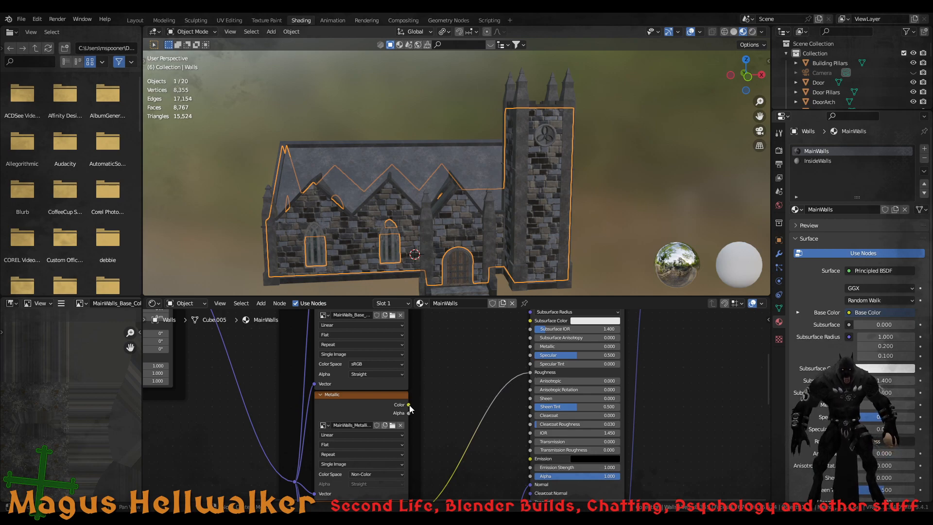
drag(409, 405, 527, 349)
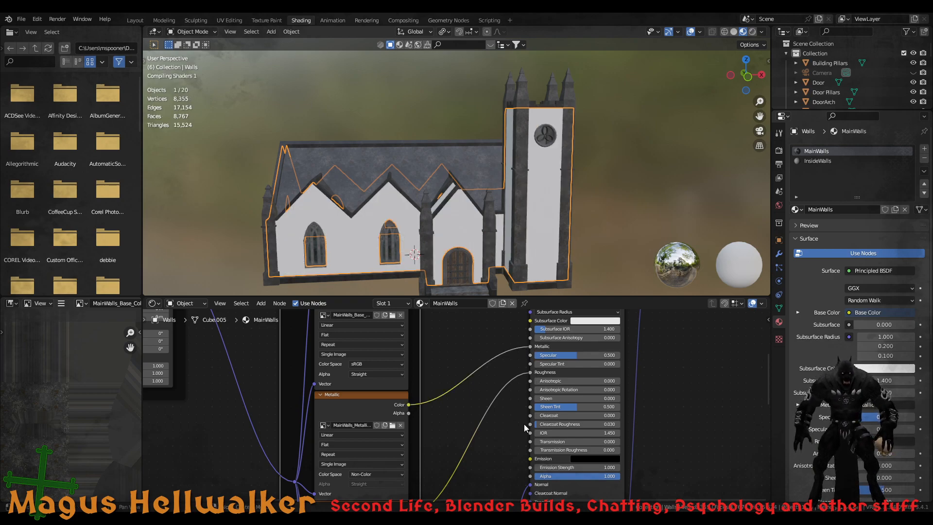
middle_drag(506, 433, 451, 424)
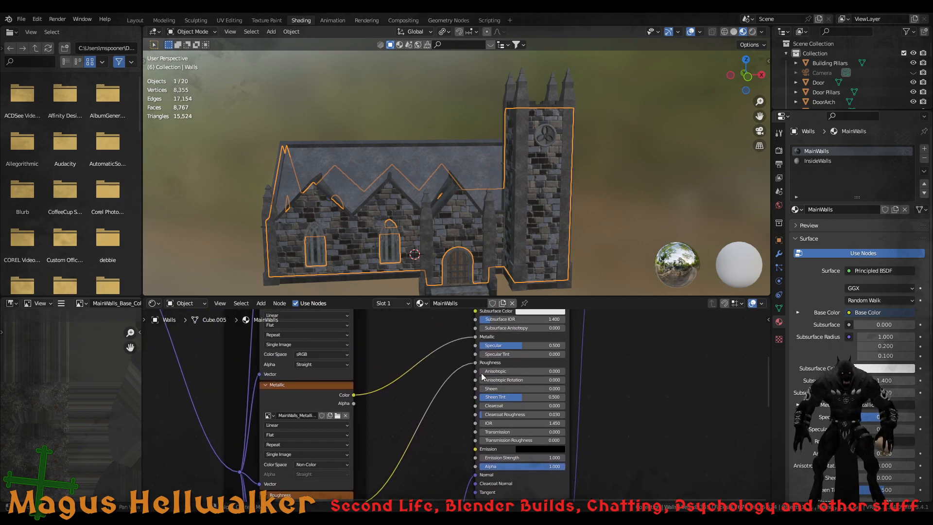
Unlink the Normal Map node from the Principled BSDF's Normal input, and link it back to that input
middle_drag(448, 468, 418, 312)
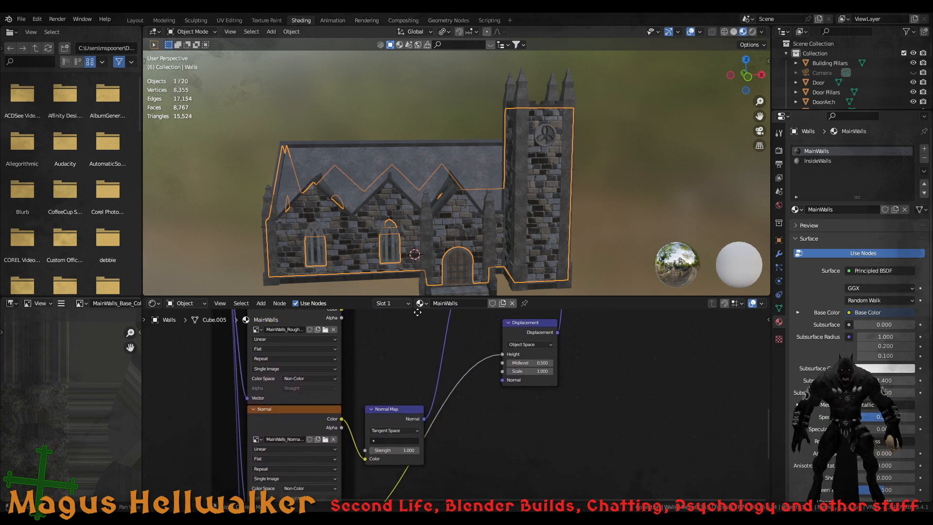
middle_drag(418, 312, 412, 411)
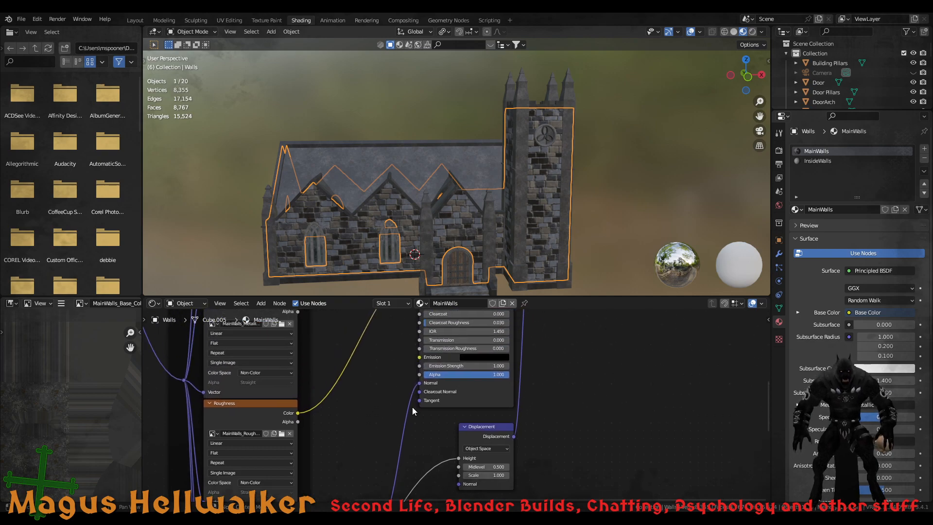
drag(419, 384, 407, 398)
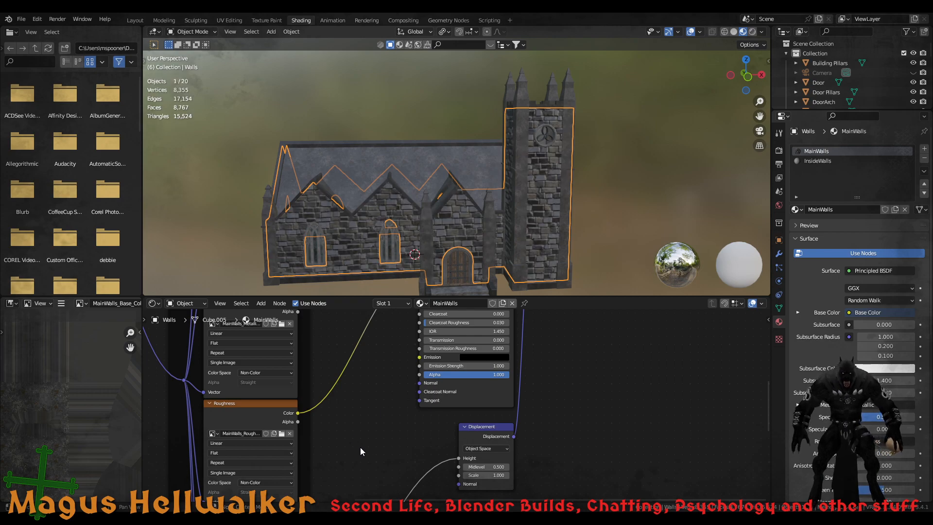
middle_drag(381, 405, 333, 413)
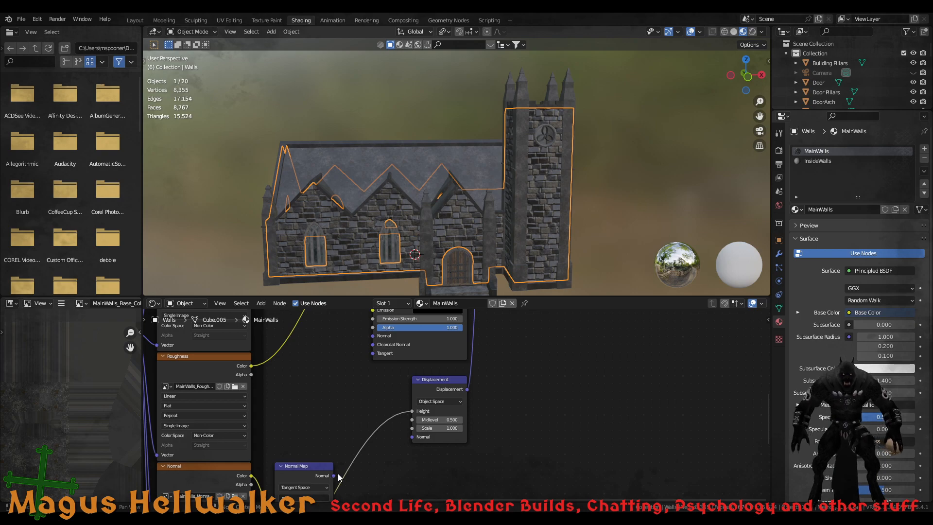
drag(333, 476, 373, 337)
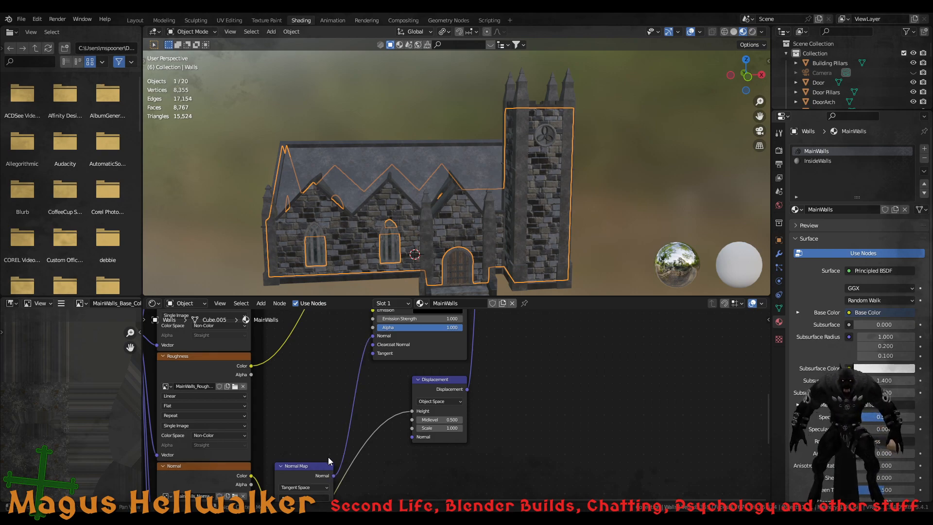
Review the links from the MainWalls texture nodes to the Displacement and Principled BSDF nodes
middle_drag(367, 468, 431, 402)
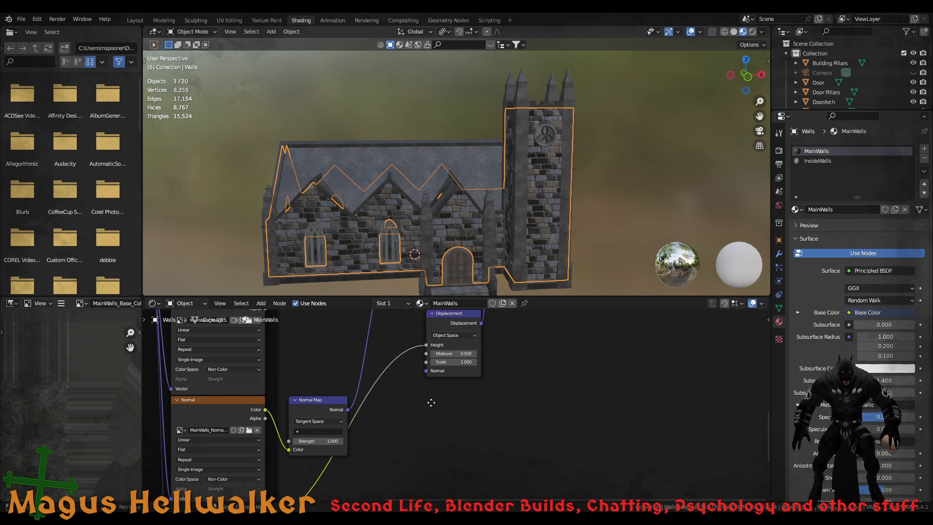
middle_drag(431, 403, 479, 444)
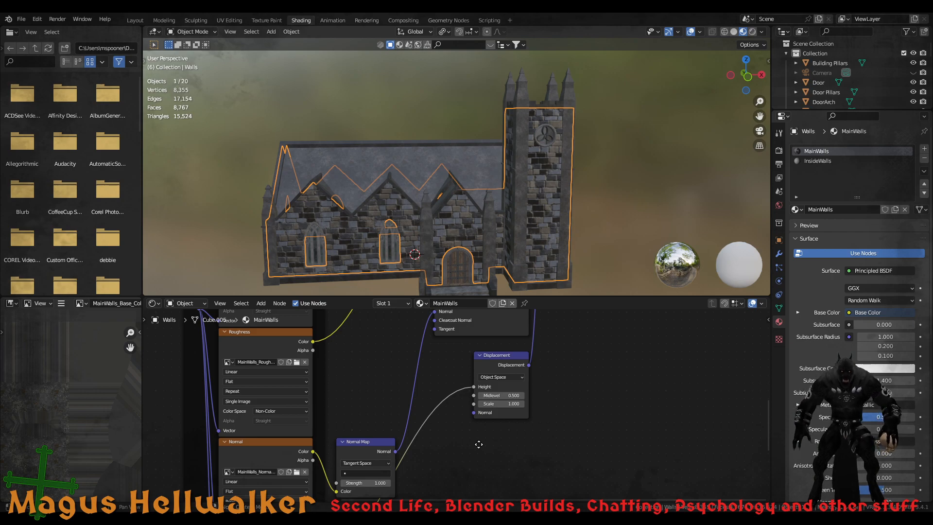
middle_drag(479, 445, 479, 444)
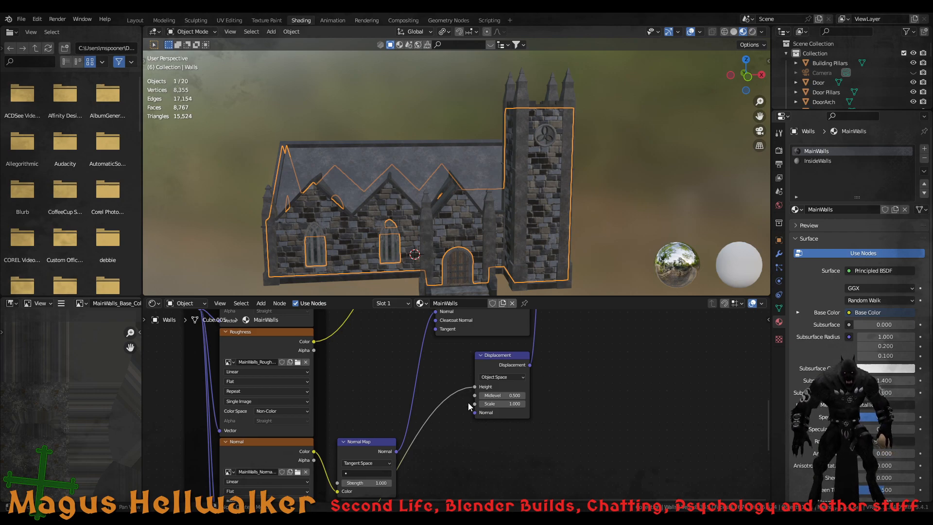
middle_drag(350, 357, 567, 455)
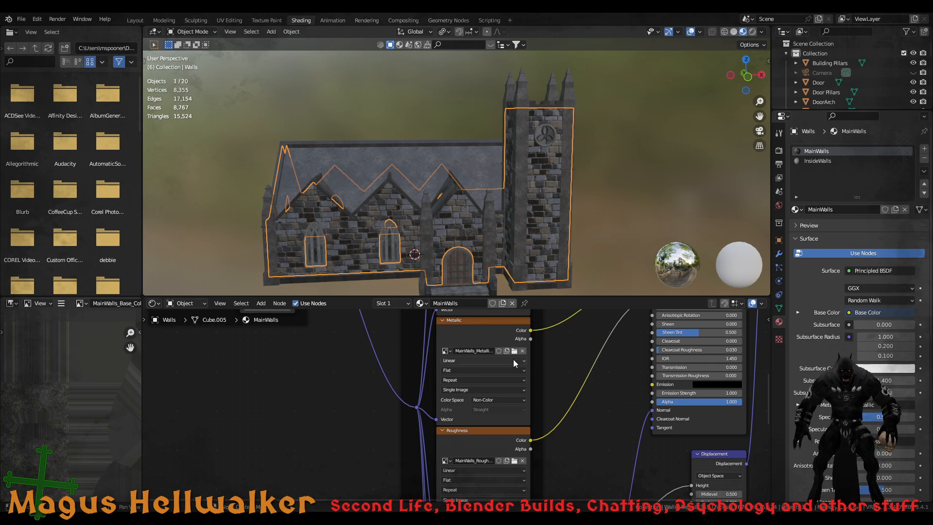
middle_drag(513, 359, 433, 457)
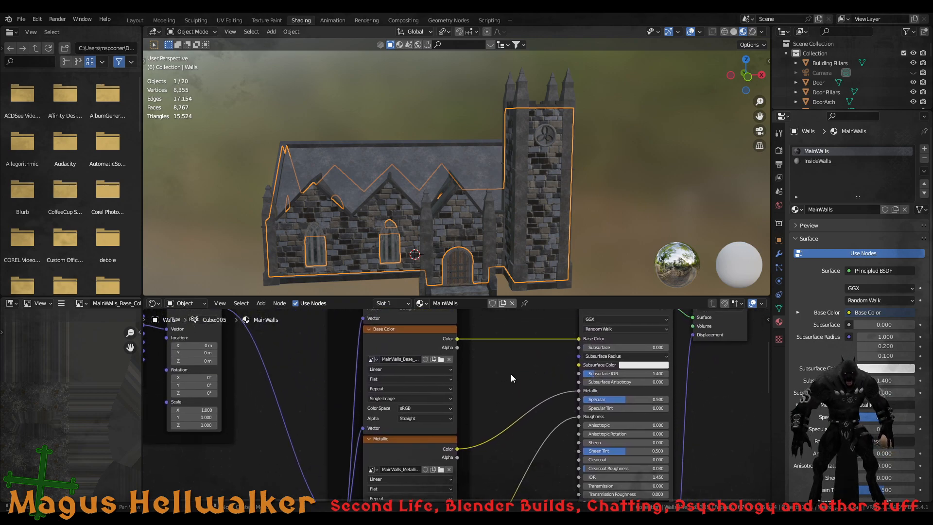
middle_drag(511, 378, 430, 414)
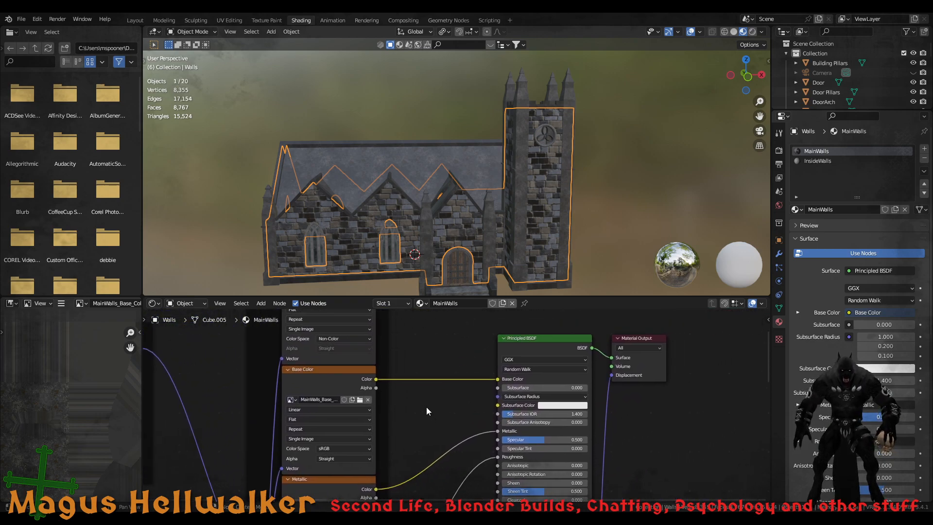
Save the project file
click(21, 19)
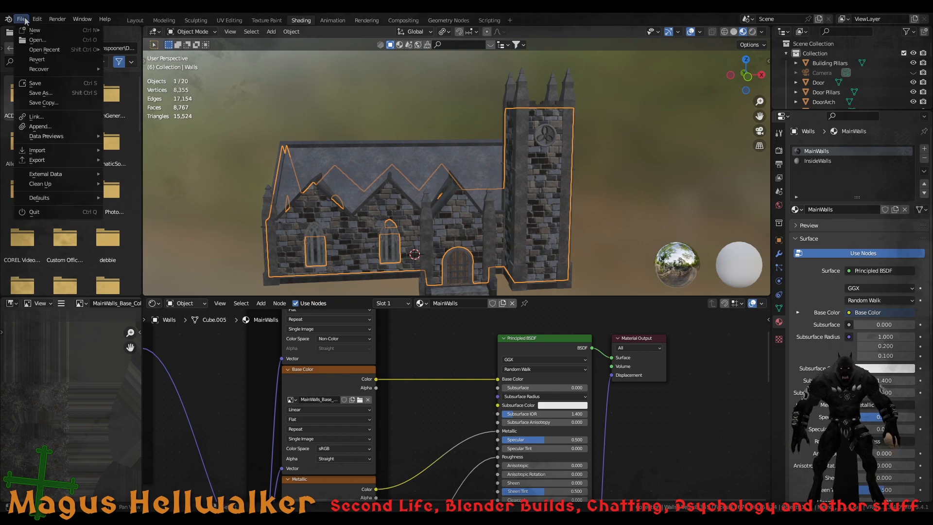
click(44, 85)
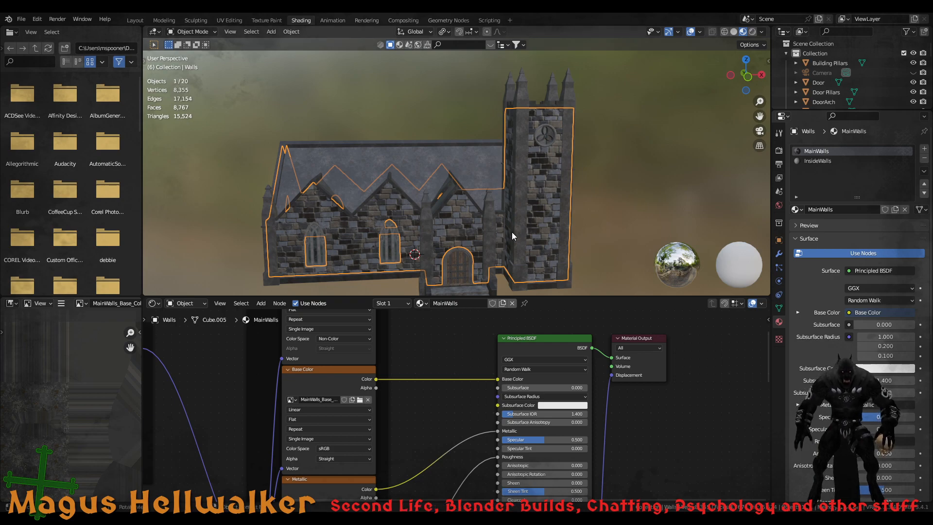
Compare the node setups of the InsideWalls and MainWalls material slots, and inspect the textured church up close and from an angle
scroll(525, 231, up, 5)
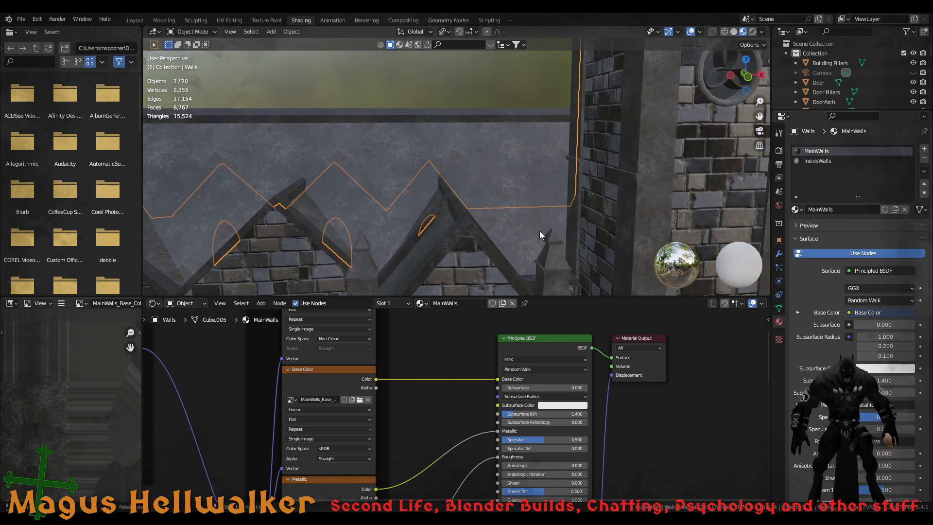
scroll(539, 232, down, 5)
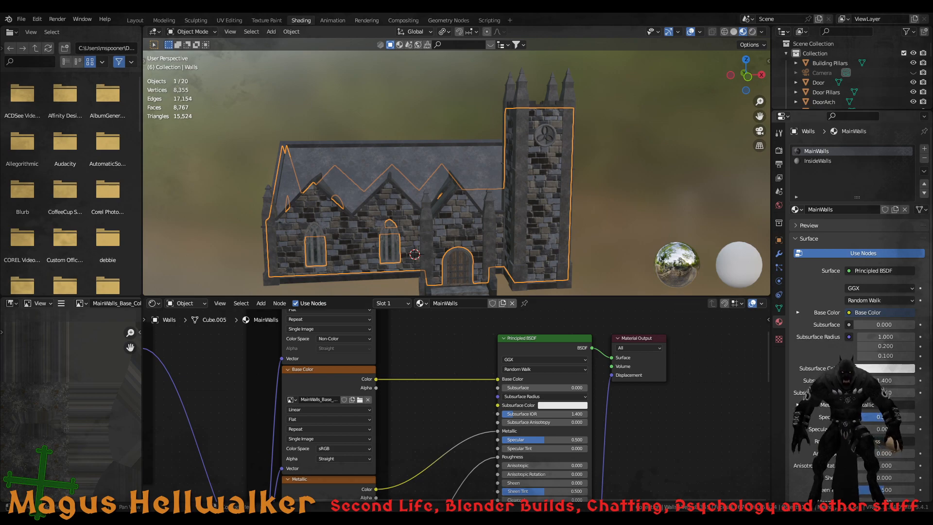
click(821, 160)
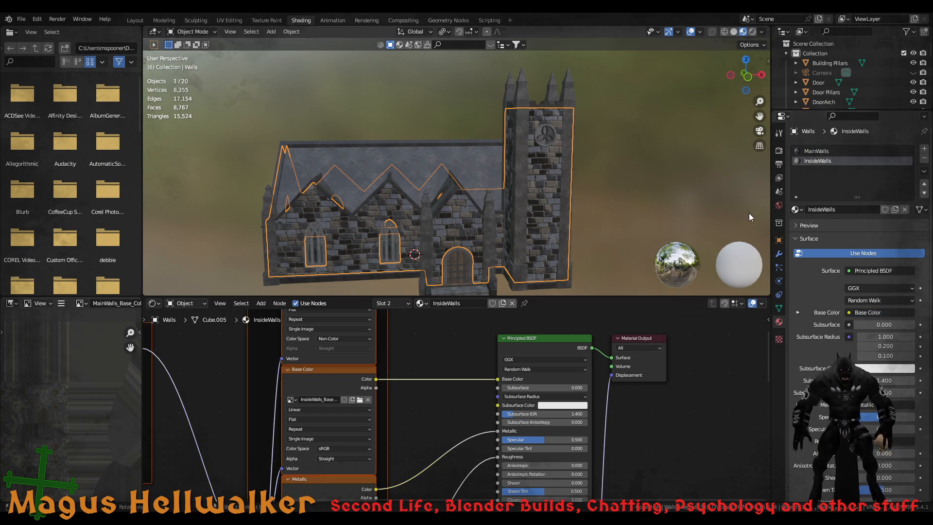
click(821, 152)
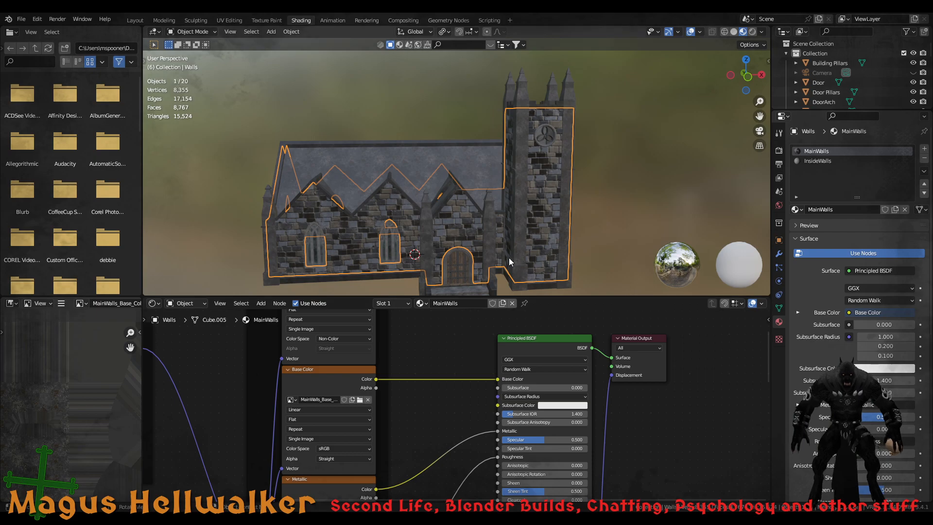
scroll(491, 241, up, 5)
scroll(493, 241, down, 5)
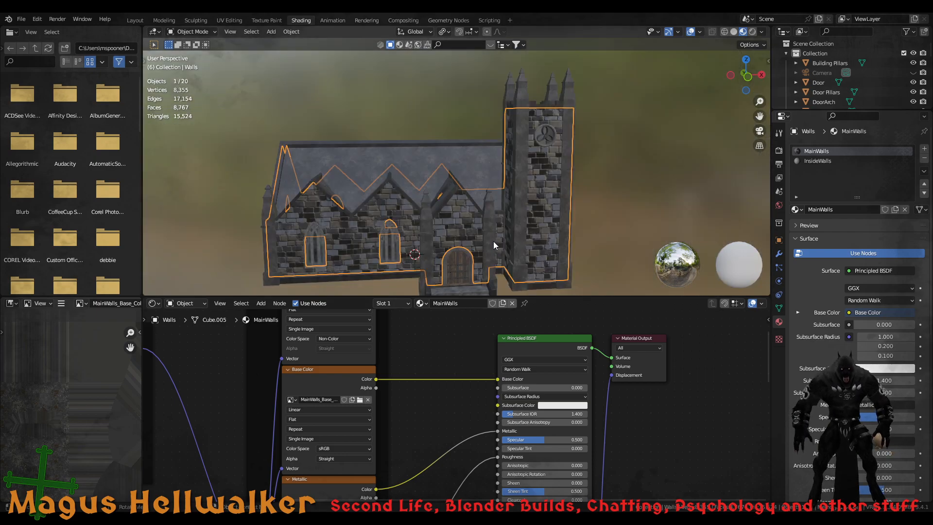
middle_drag(494, 241, 527, 226)
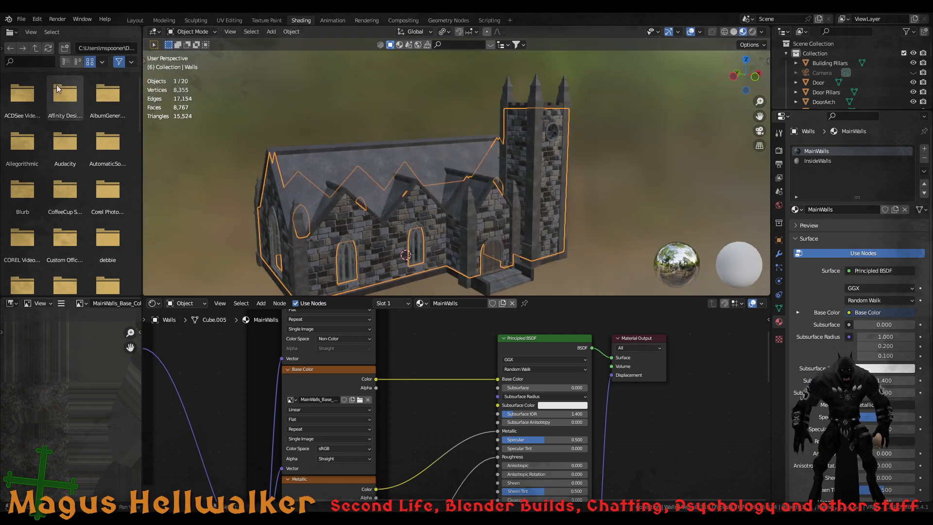
Examine the textured church in the Layout workspace, from the gable window close up to the side walls and tower
click(136, 19)
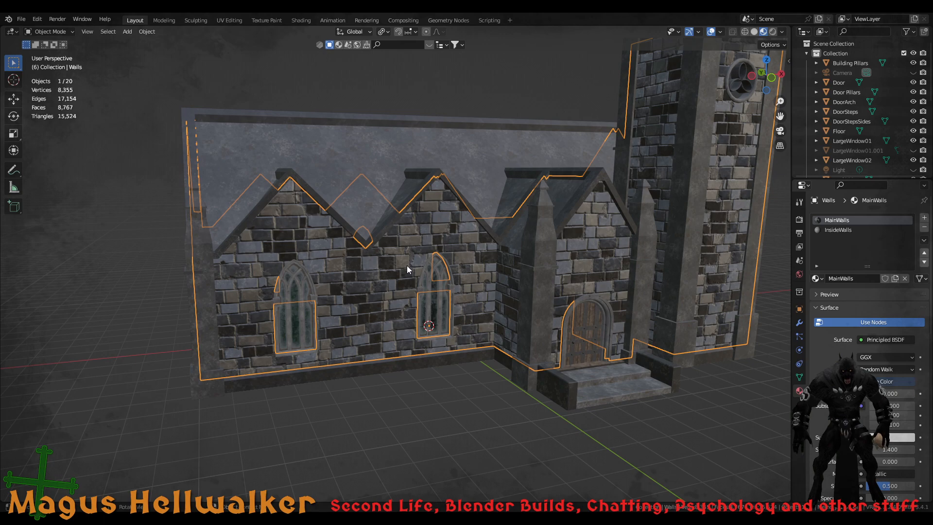
middle_drag(407, 265, 459, 275)
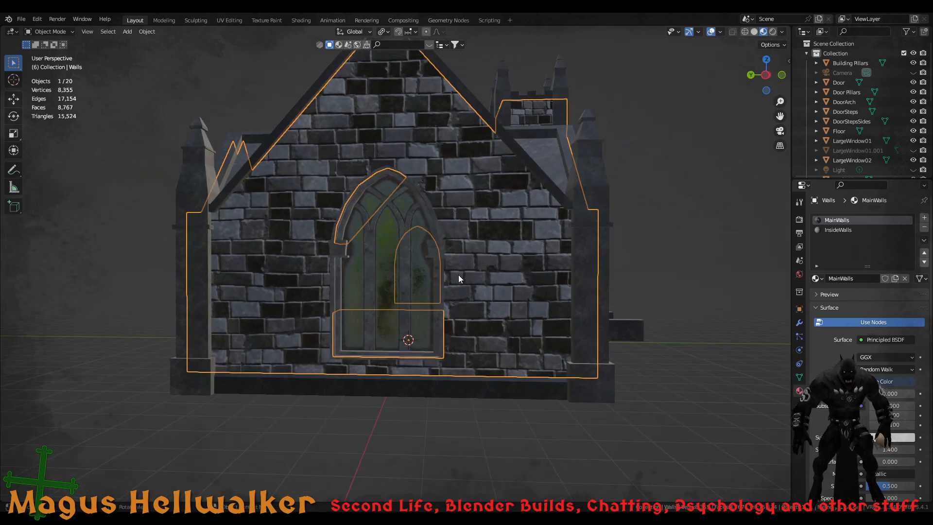
scroll(422, 281, up, 10)
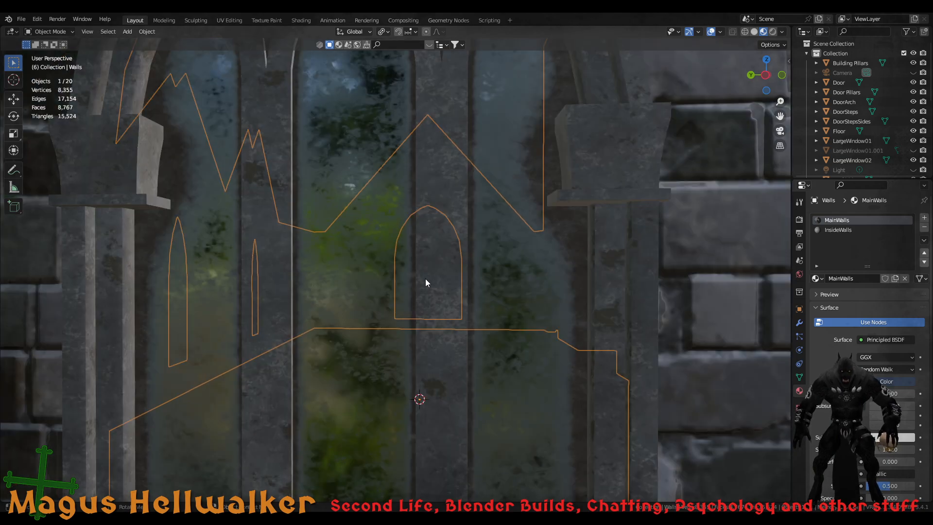
scroll(425, 278, down, 10)
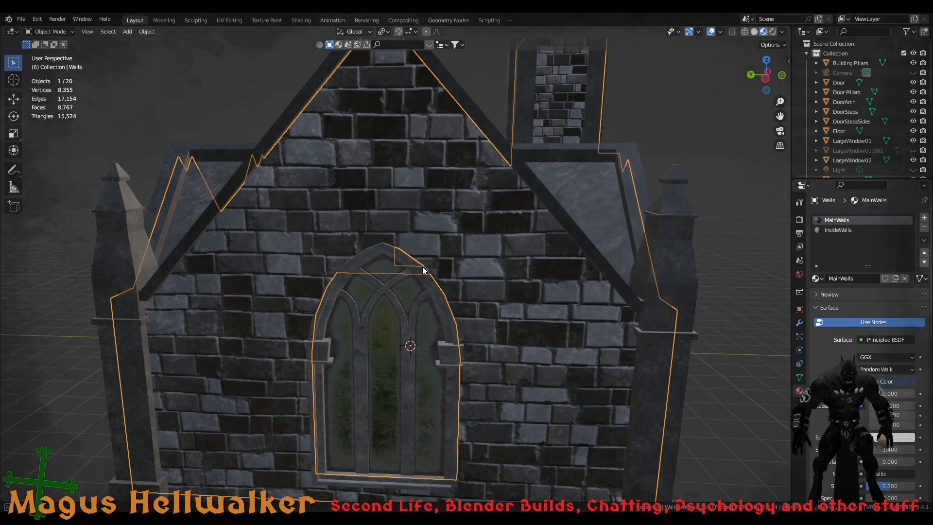
scroll(422, 267, down, 3)
middle_drag(421, 269, 559, 226)
scroll(637, 249, up, 3)
scroll(637, 249, down, 5)
scroll(747, 241, down, 4)
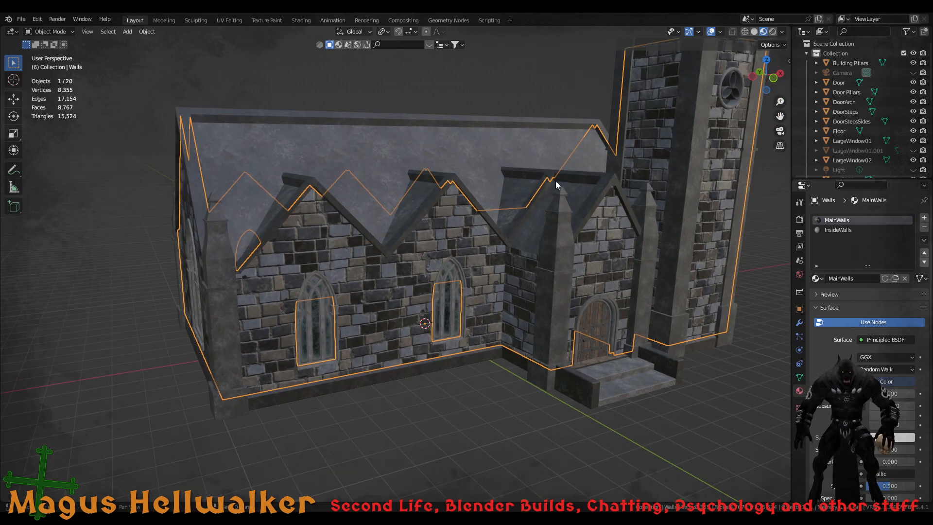
scroll(549, 189, up, 1)
middle_drag(546, 193, 524, 228)
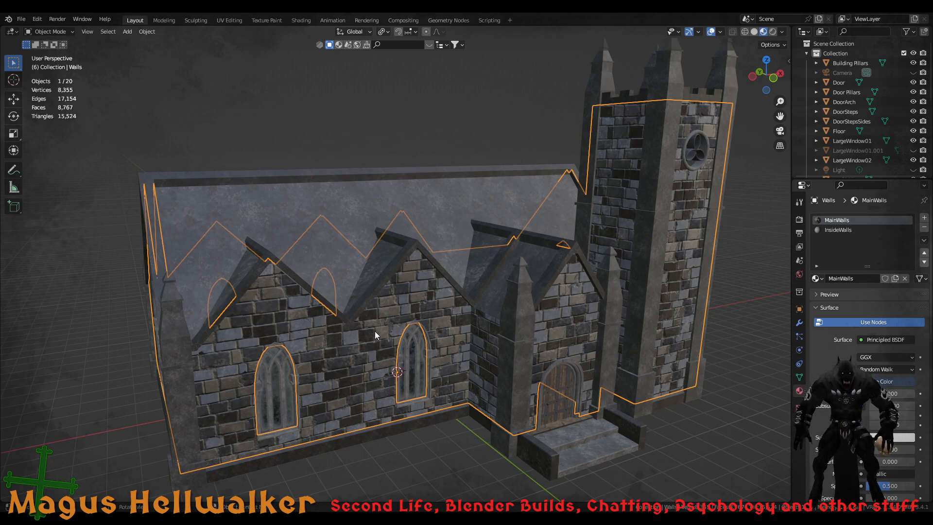
scroll(375, 331, down, 4)
scroll(375, 331, up, 4)
Unlink the image from the MainWalls Base Color texture node in the Shading workspace, and undo the removal
click(301, 20)
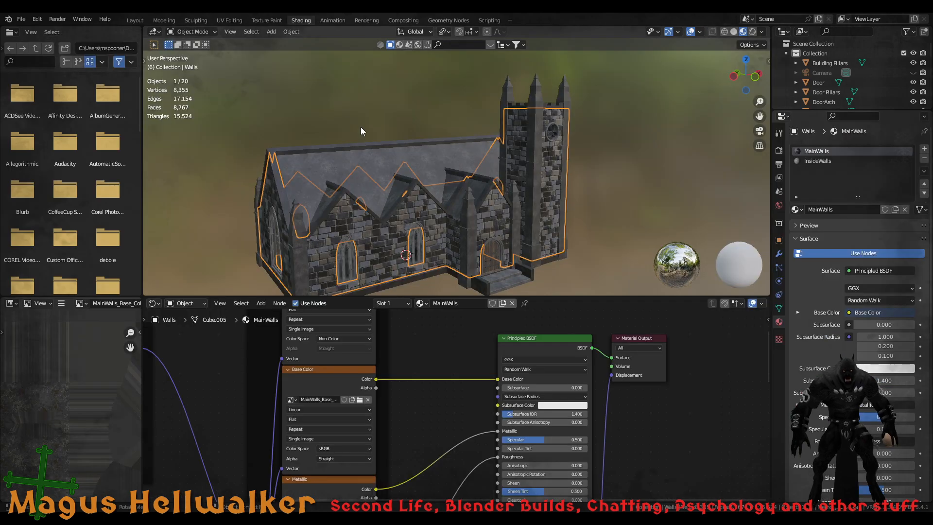
click(341, 374)
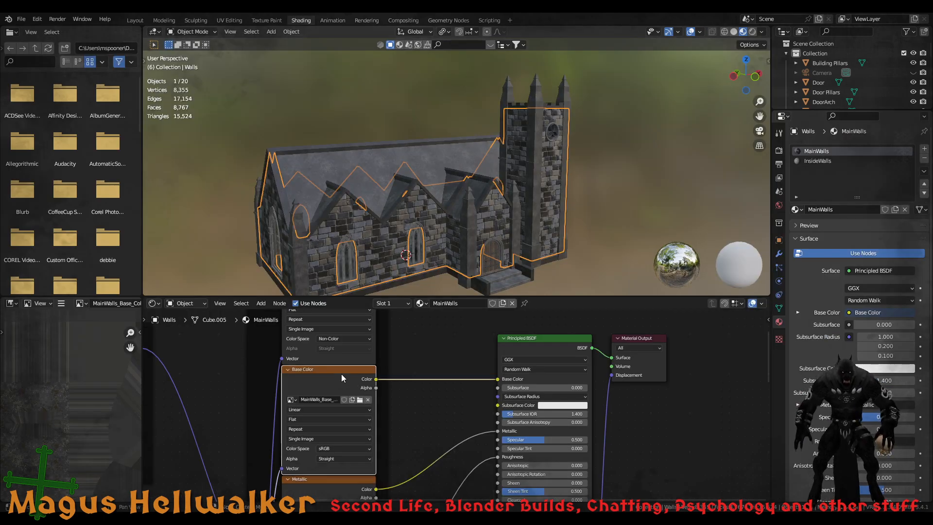
click(368, 400)
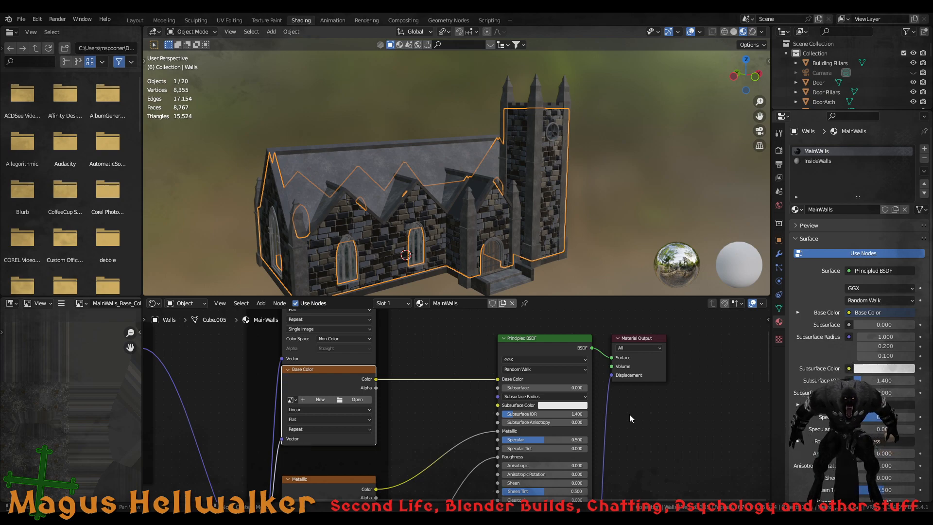
key(ctrl+z)
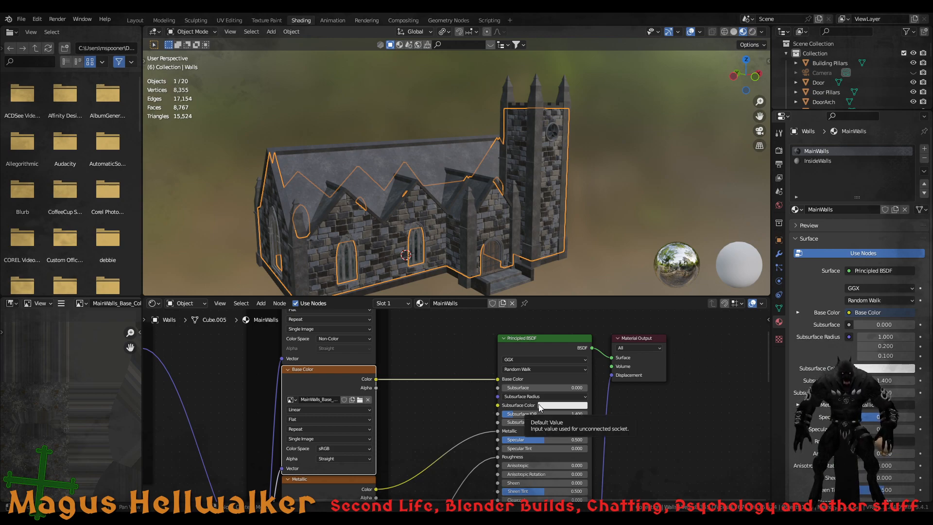
Save the textured church project under its existing file name
scroll(352, 226, up, 8)
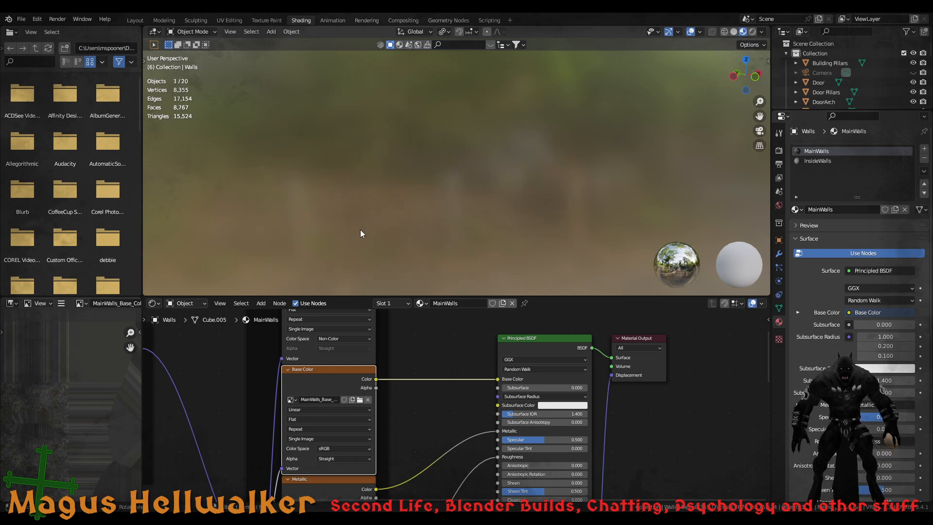
mouse_move(376, 256)
middle_down()
mouse_move(396, 229)
mouse_move(378, 190)
mouse_move(349, 190)
mouse_move(339, 205)
mouse_move(343, 234)
mouse_move(438, 240)
mouse_move(380, 261)
middle_up()
scroll(380, 237, down, 4)
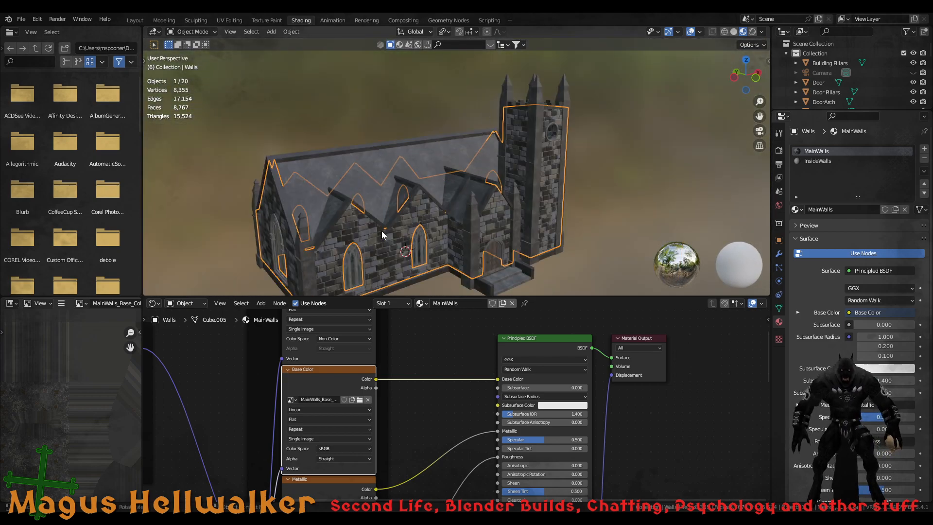
click(21, 19)
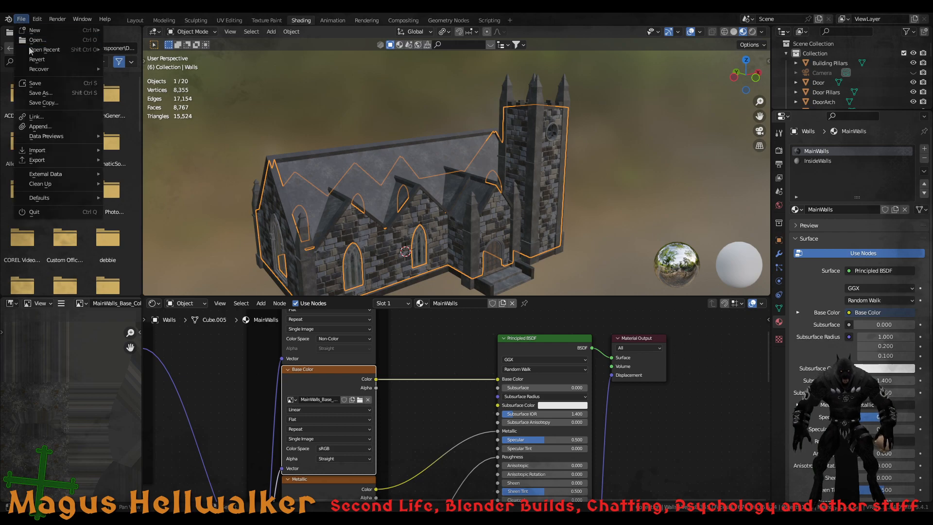
click(40, 86)
Open the simplified, untextured church model from the recently used project files
click(26, 19)
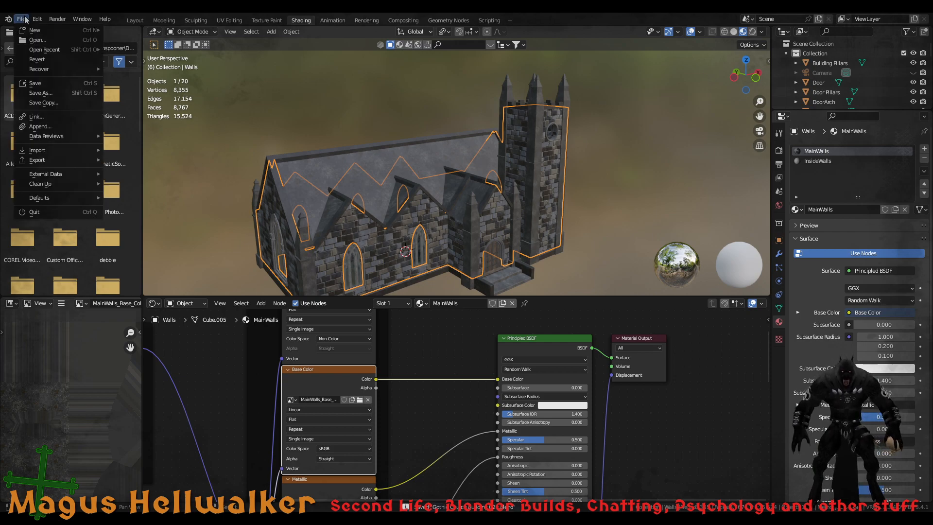
click(25, 18)
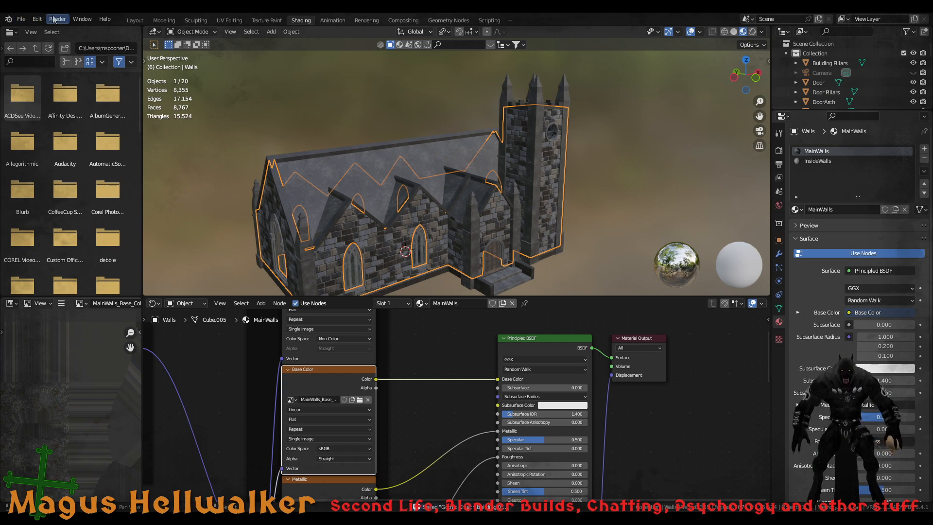
click(22, 19)
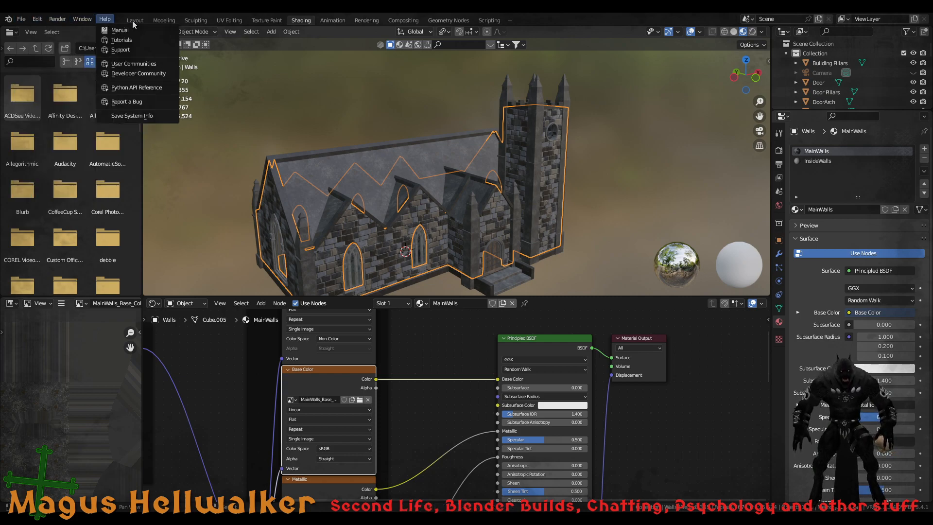
click(25, 19)
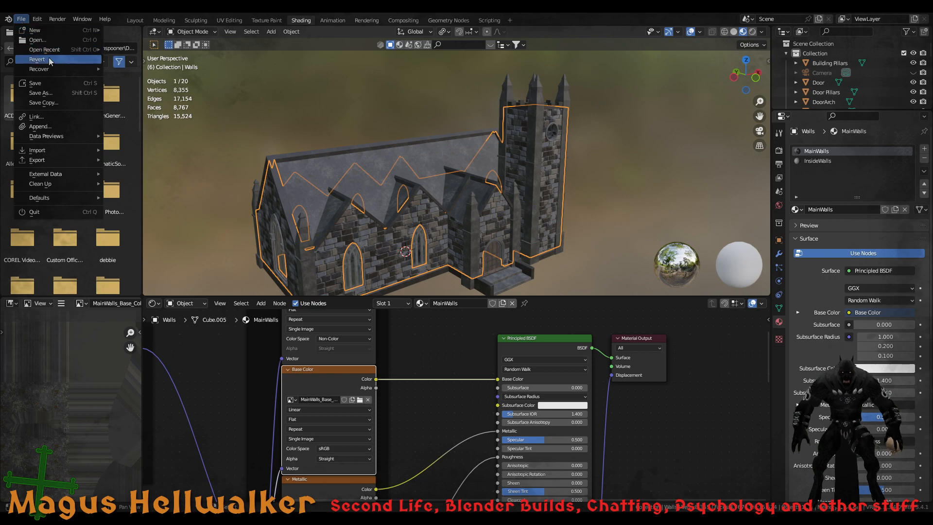
mouse_move(57, 49)
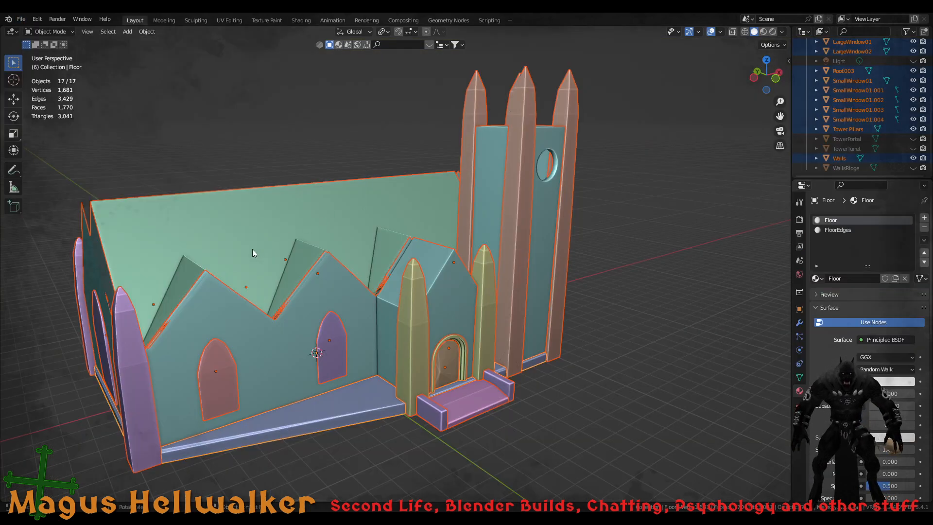
Select only the Door Pillars object beside the entrance and isolate it in local view
middle_drag(260, 252, 305, 263)
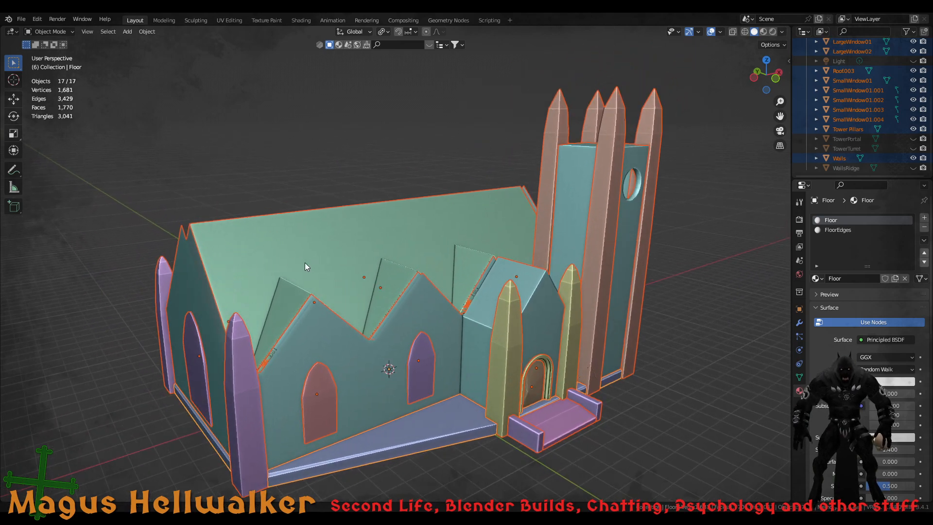
scroll(318, 306, down, 5)
scroll(325, 308, up, 5)
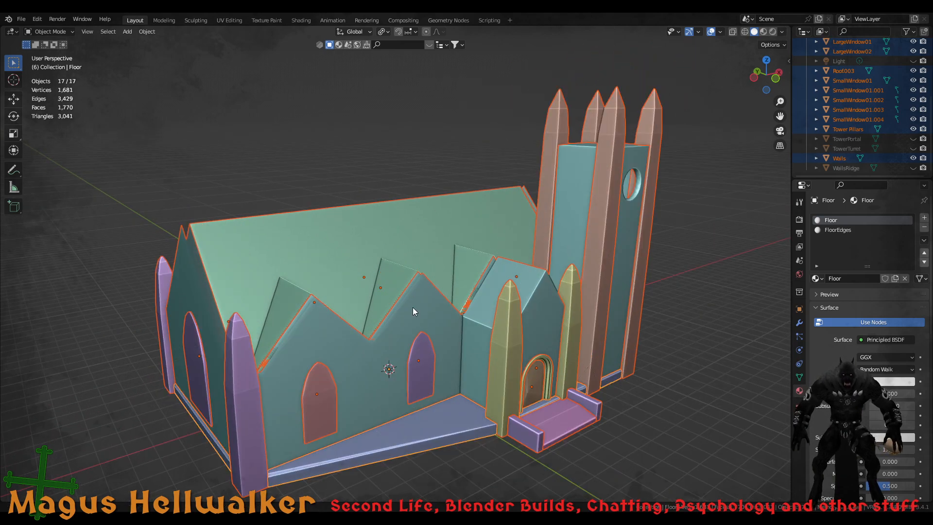
shift+middle_drag(413, 307, 533, 302)
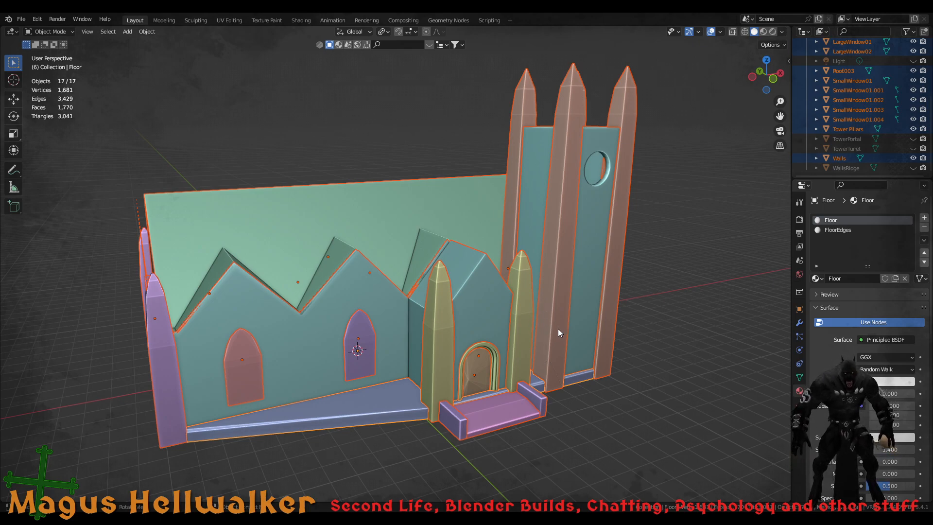
click(676, 355)
click(442, 369)
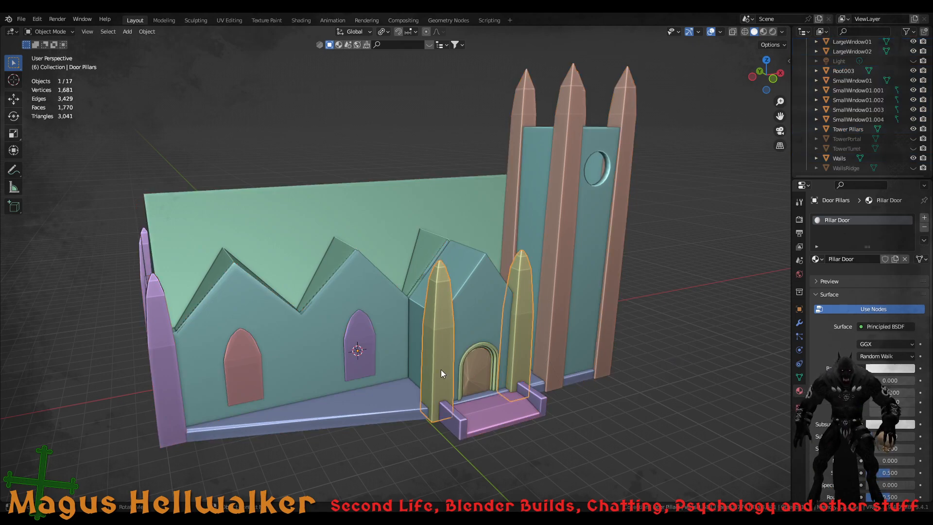
key(KP_Divide)
middle_drag(436, 370, 401, 320)
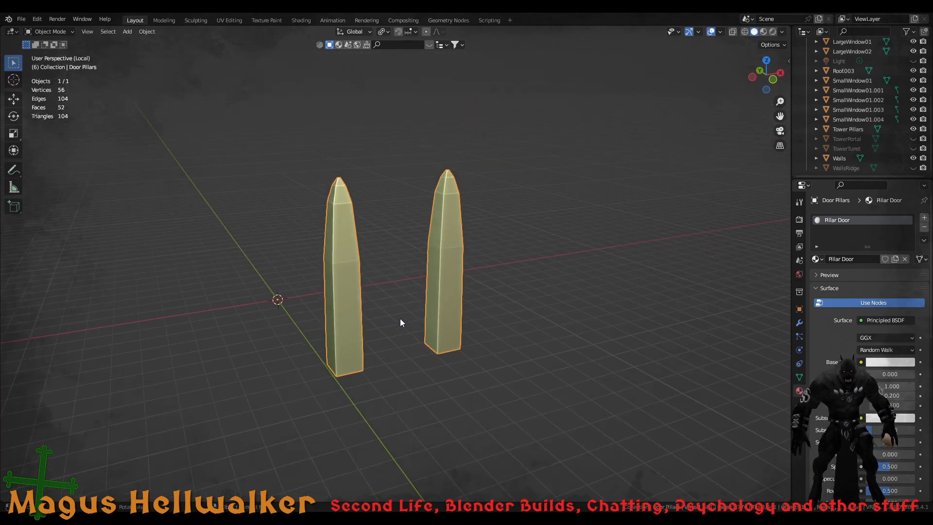
scroll(401, 319, up, 2)
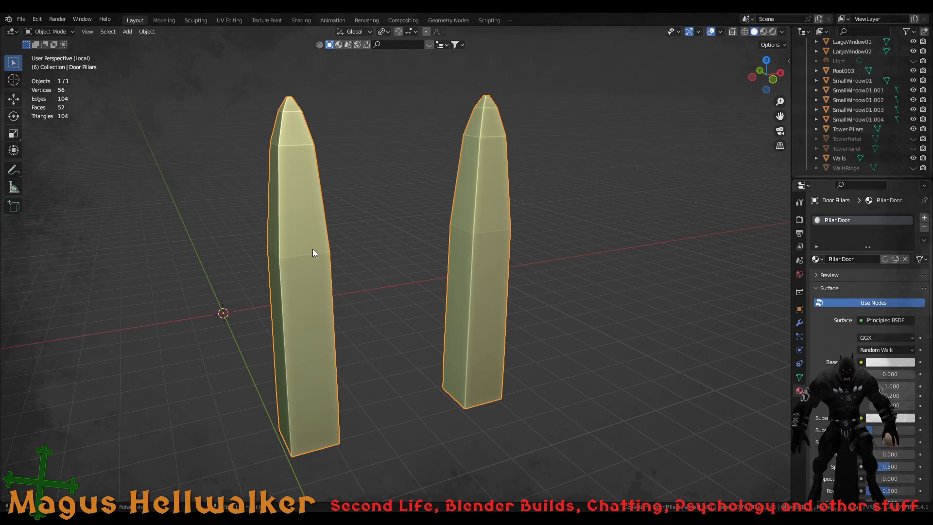
Select all linked faces of the door pillar nearer the 3D cursor in Edit Mode, and return to Object Mode
key(Tab)
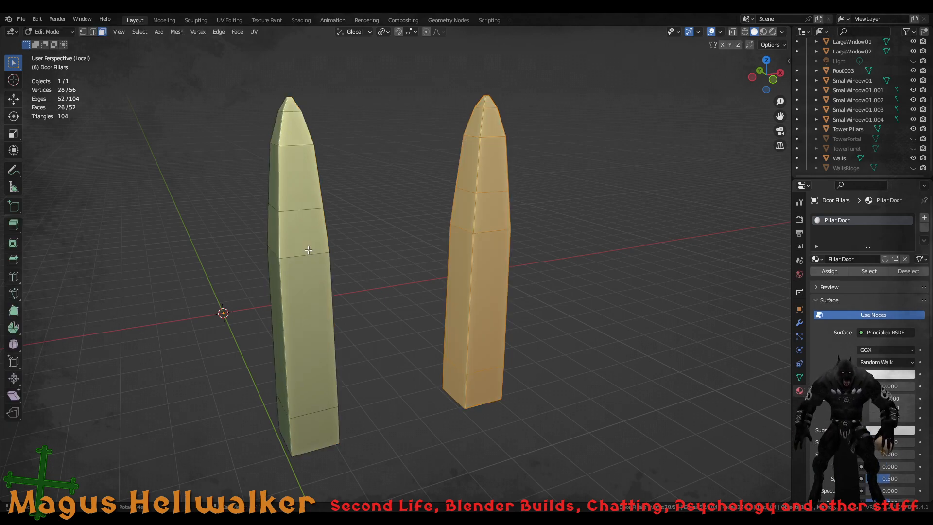
click(398, 302)
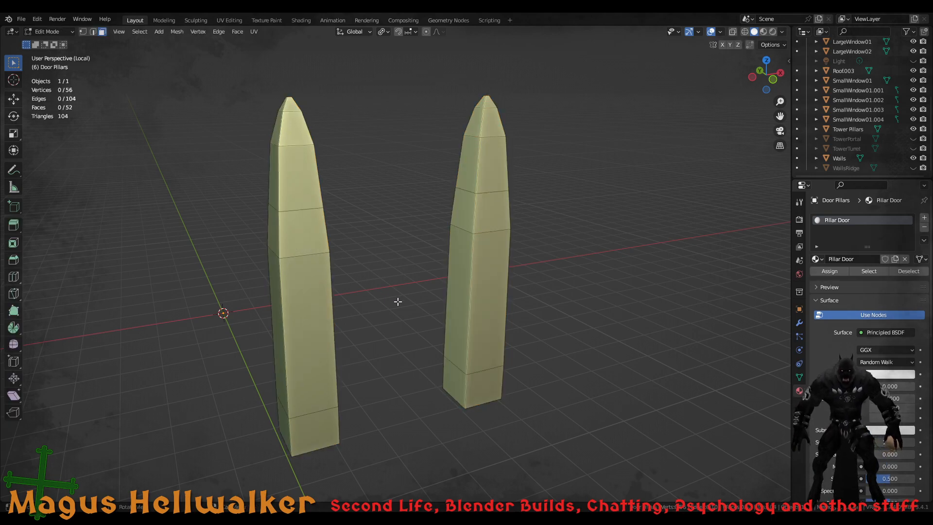
click(313, 315)
key(ctrl+l)
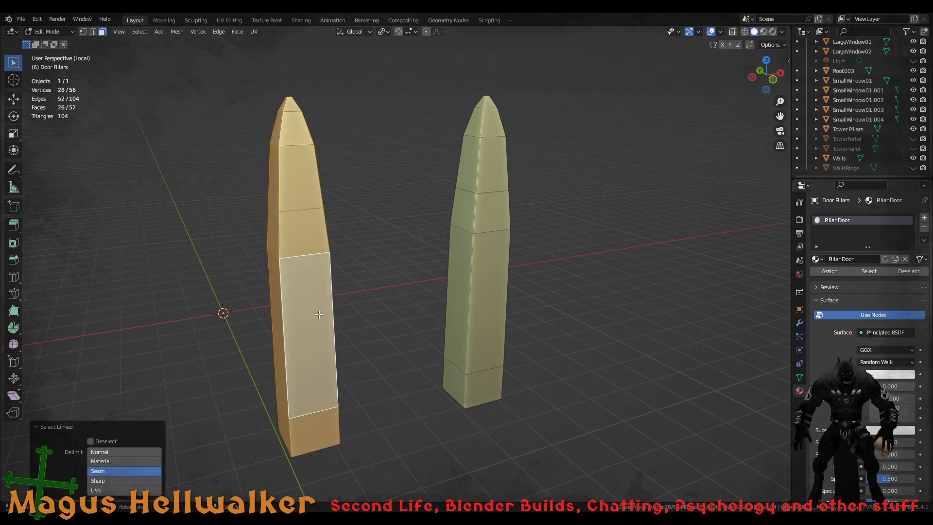
click(176, 33)
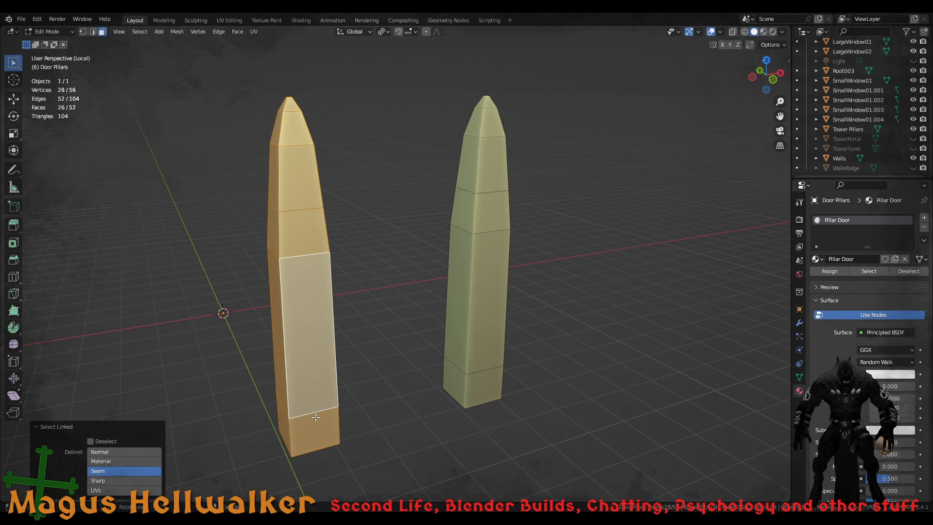
middle_drag(316, 324, 291, 323)
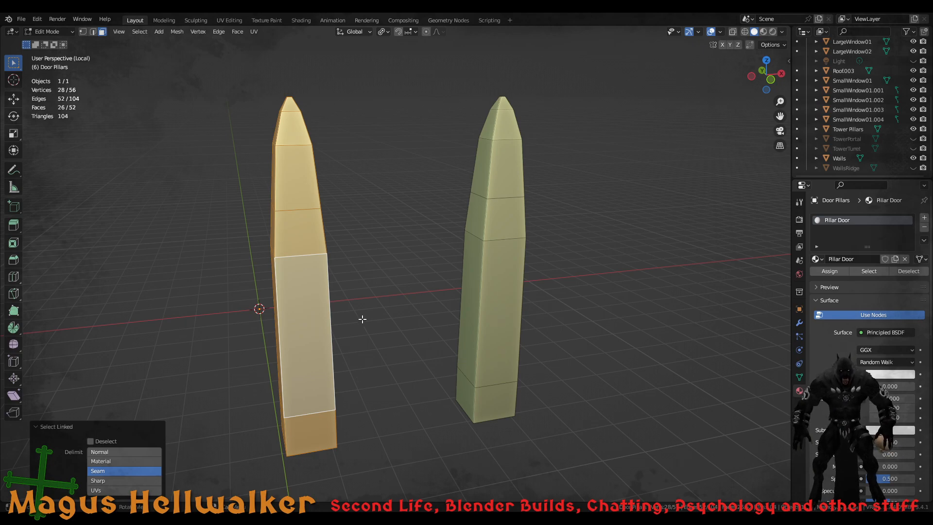
key(Tab)
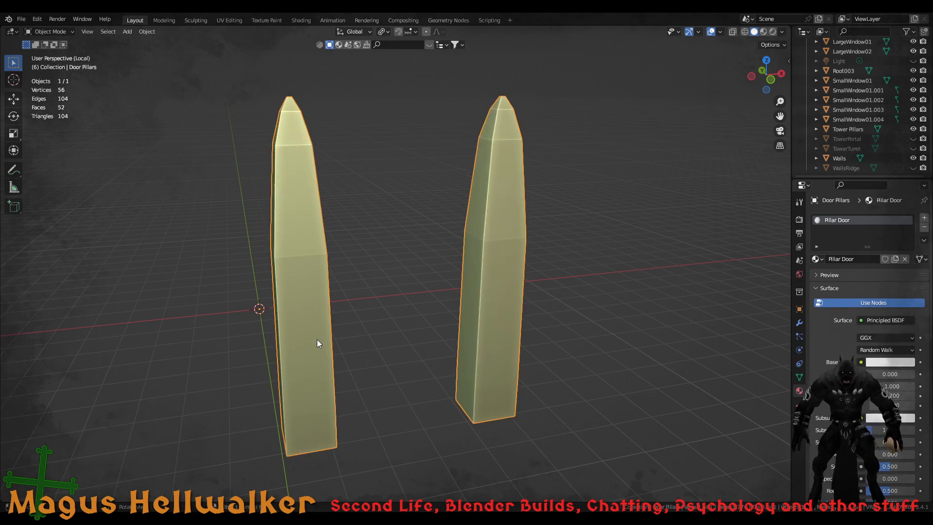
Apply Convex Hull to the entire mesh of both door pillars in Edit Mode, and leave local view to show the whole church
key(Tab)
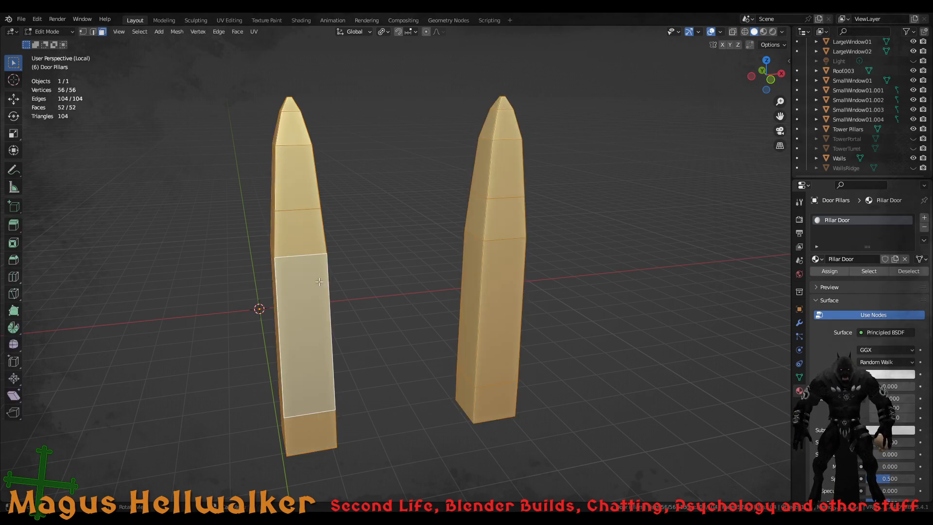
click(171, 32)
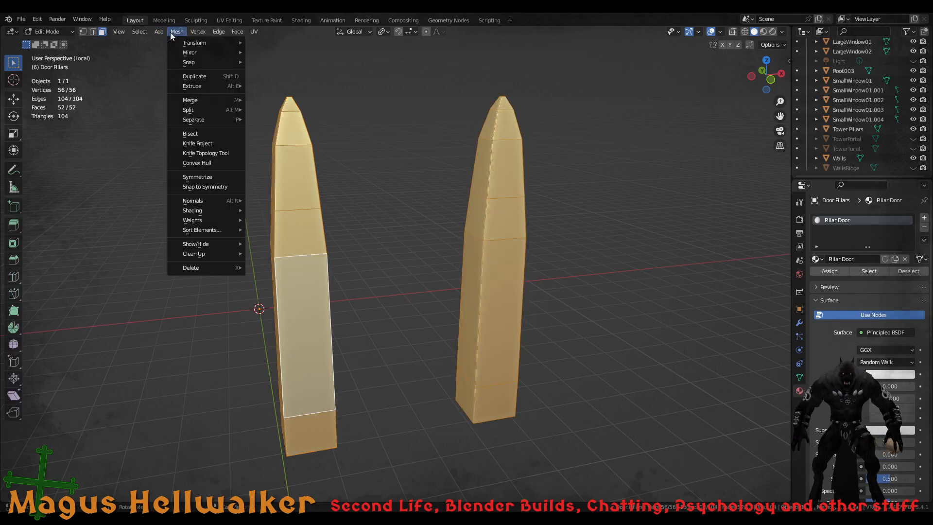
click(209, 161)
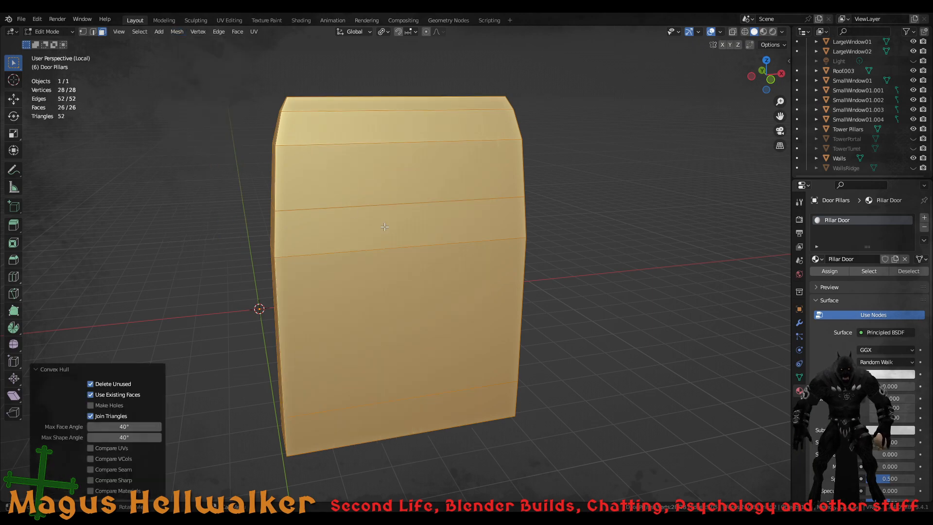
middle_drag(422, 278, 393, 352)
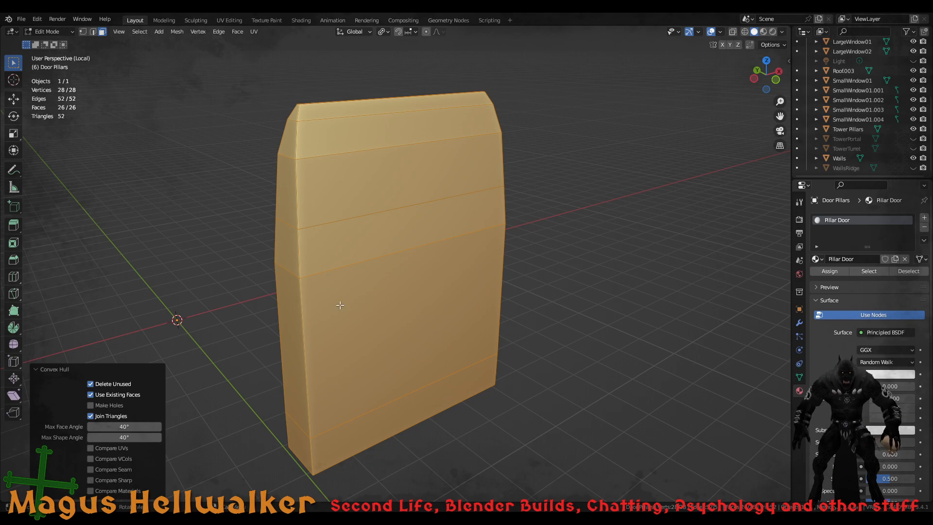
key(KP_Divide)
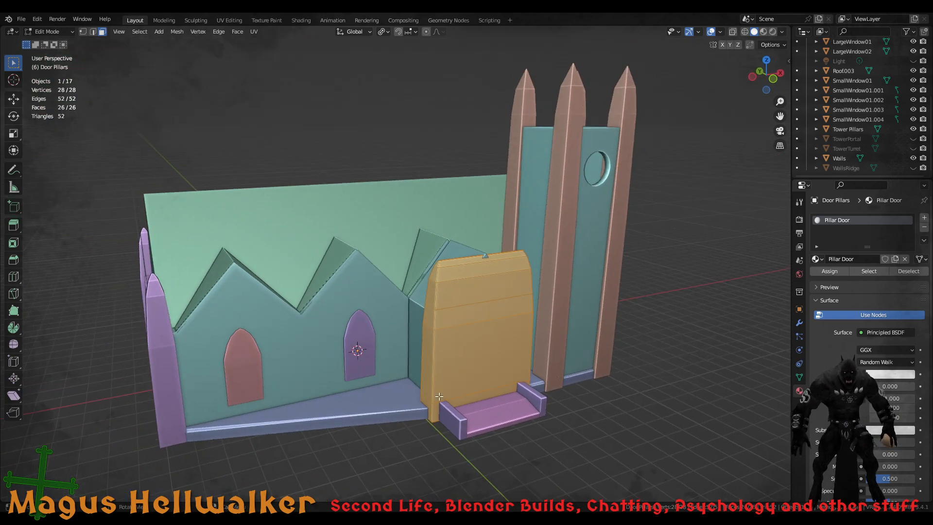
Undo the Convex Hull on the Door Pillars mesh, restoring two separate pillars beside the entrance
click(483, 372)
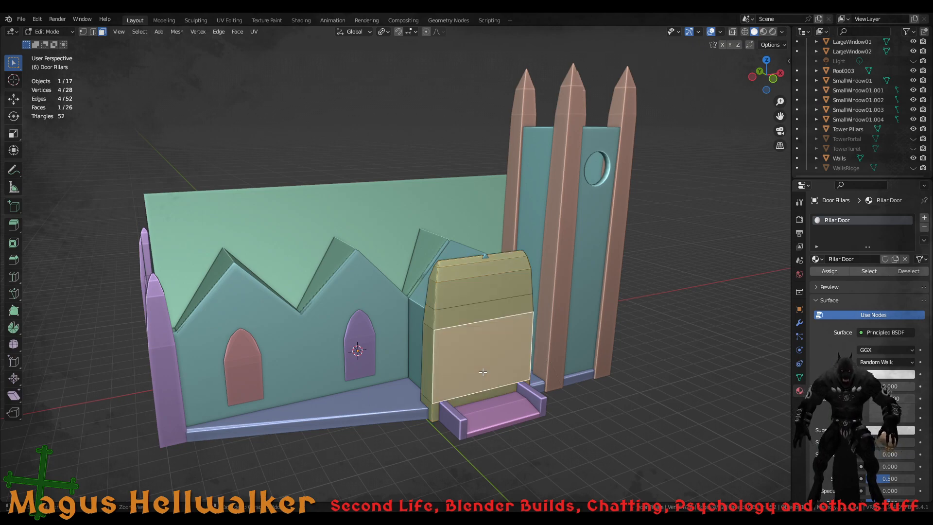
key(ctrl+z)
key(ctrl+z)
scroll(506, 379, up, 3)
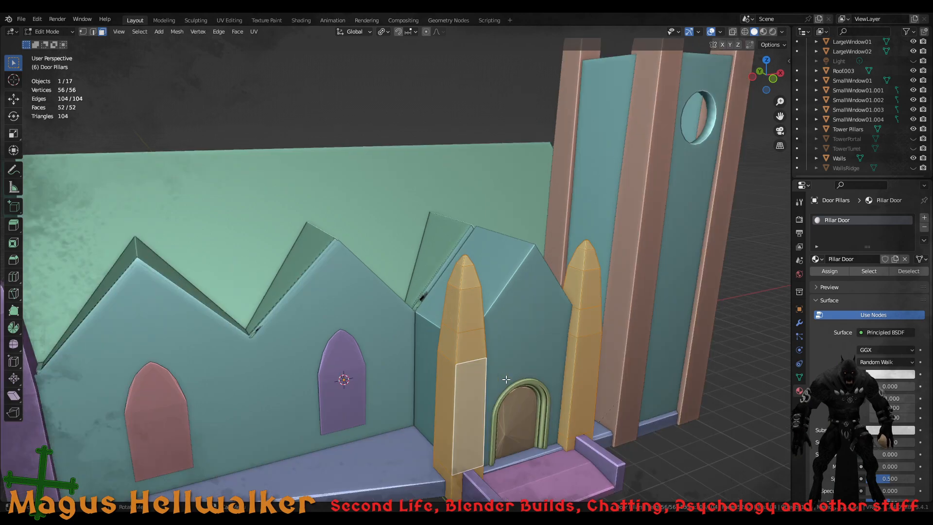
key(KP_Decimal)
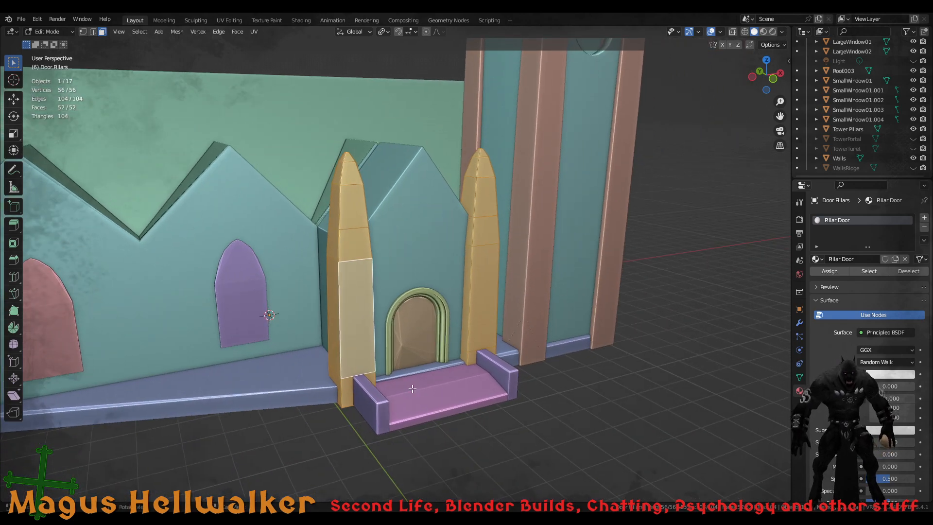
scroll(446, 406, up, 3)
scroll(450, 412, down, 3)
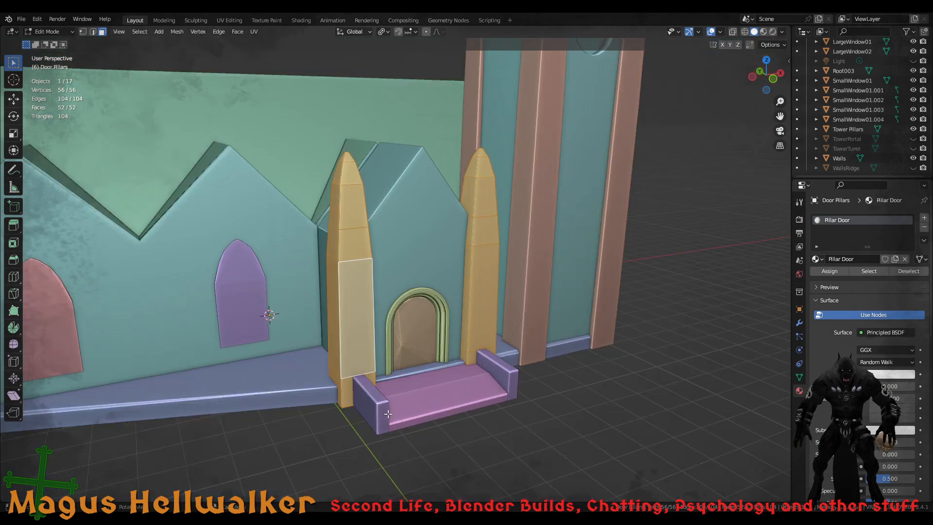
Return to Object Mode and select the DoorStepsSides object flanking the entrance steps
key(Tab)
click(384, 414)
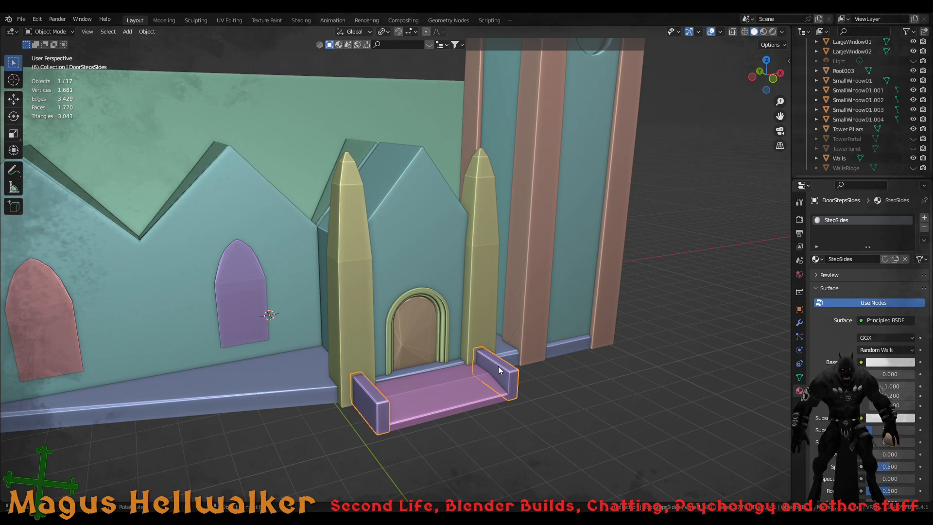
scroll(498, 366, down, 6)
middle_drag(404, 334, 396, 300)
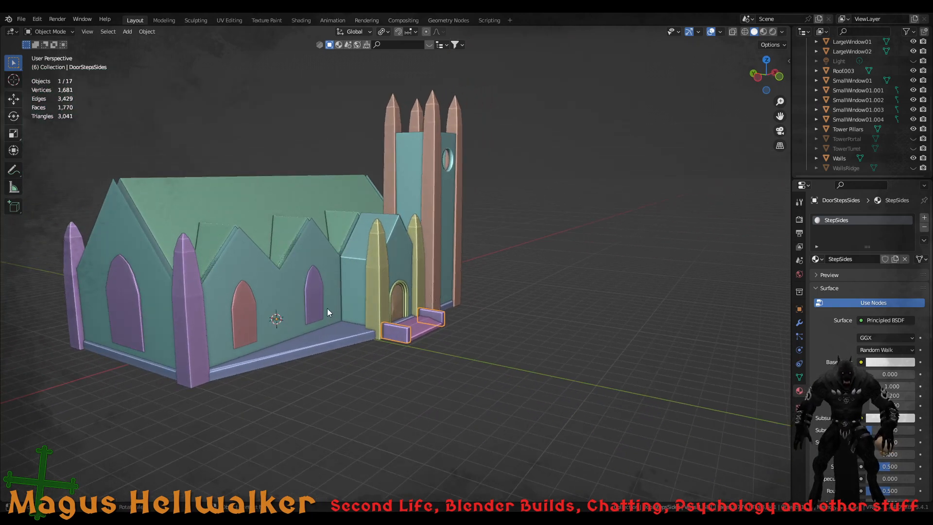
Try Convex Hull on the entire Building Pillars mesh in Edit Mode, inspect the hull around the church, and undo it
click(202, 332)
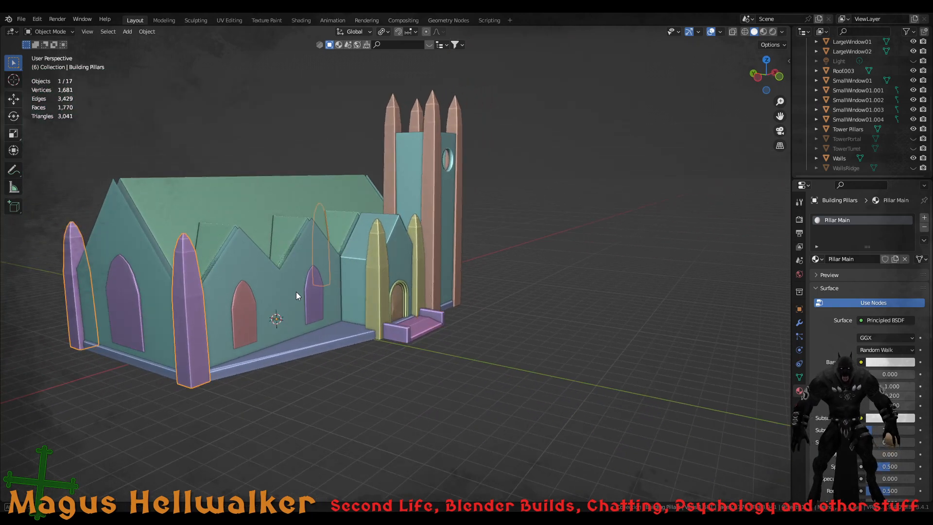
middle_drag(295, 291, 270, 309)
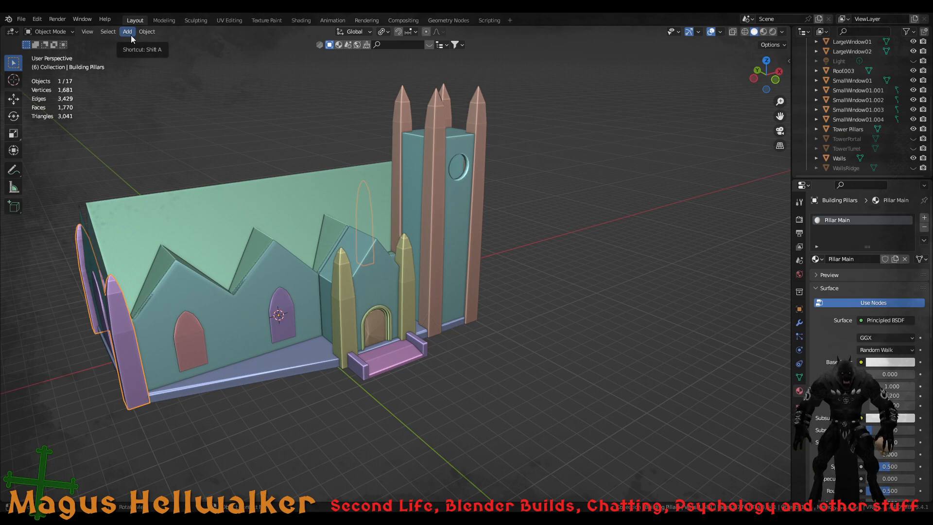
key(Tab)
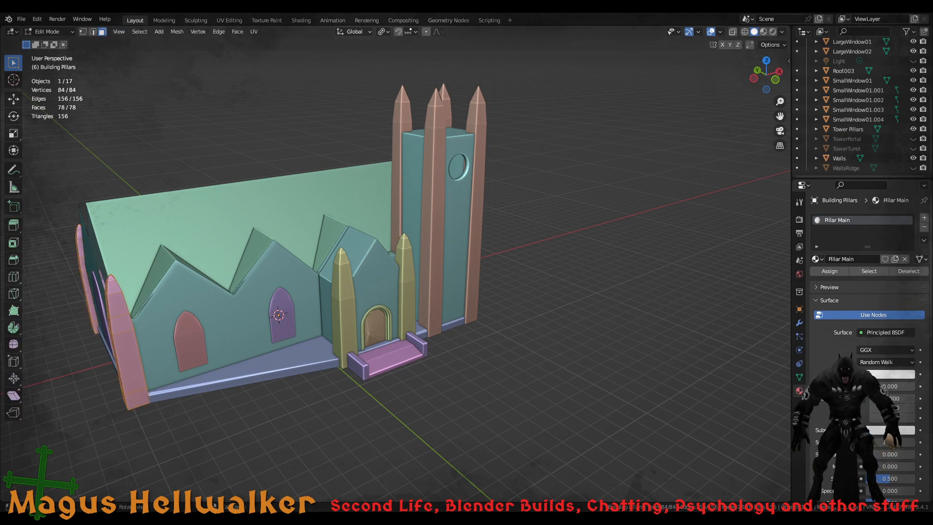
click(177, 33)
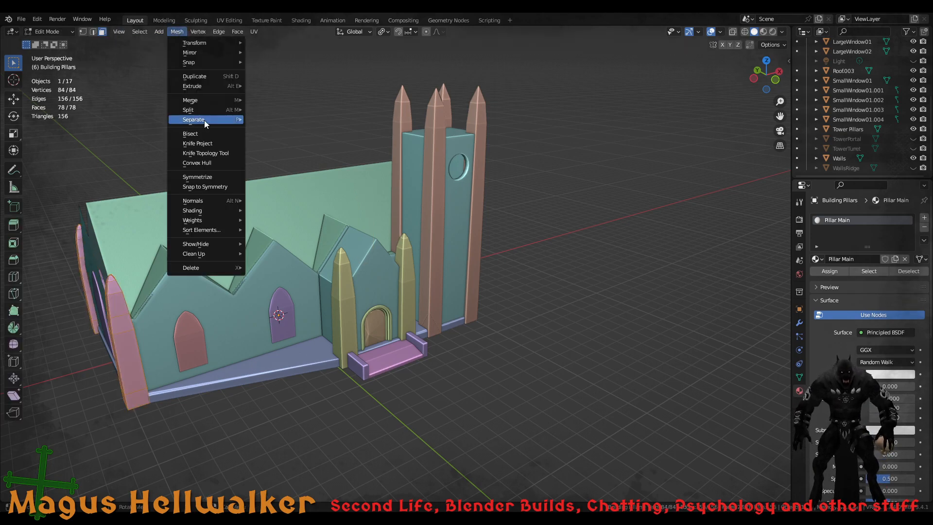
click(209, 162)
middle_drag(224, 268, 597, 296)
shift+middle_drag(301, 287, 384, 306)
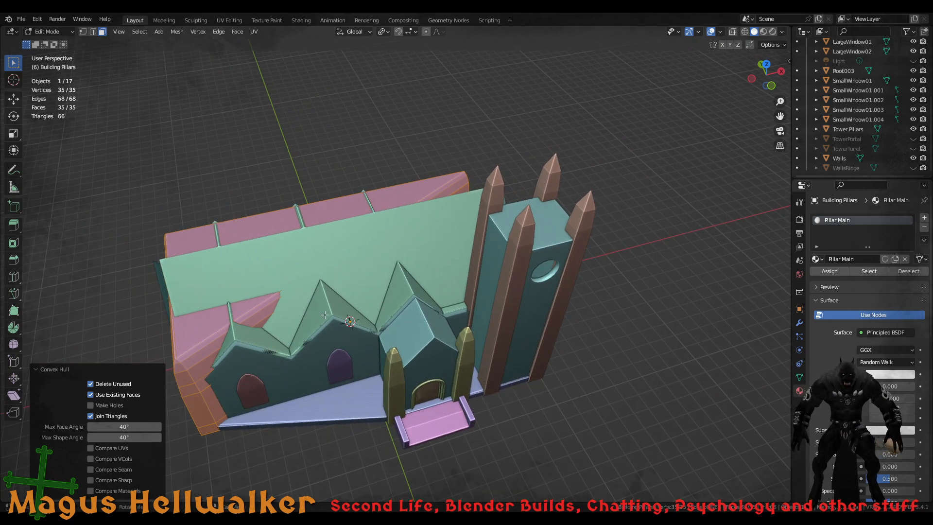
key(ctrl+z)
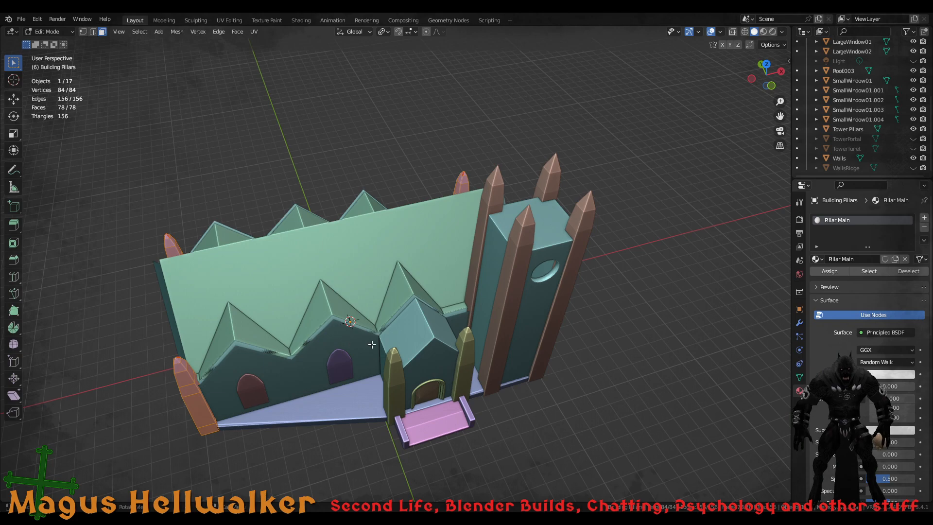
Return to Object Mode and select the Door object inside the entrance arch
middle_drag(371, 343, 386, 305)
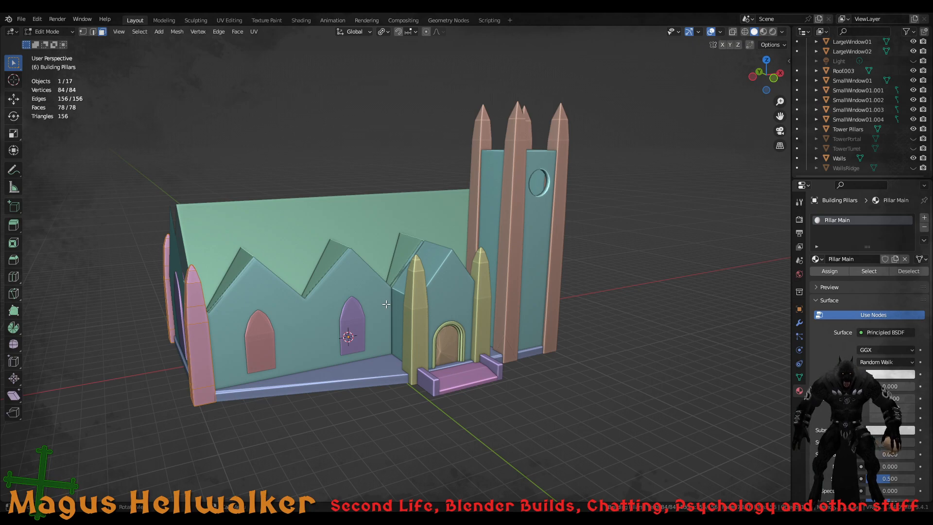
scroll(458, 351, up, 5)
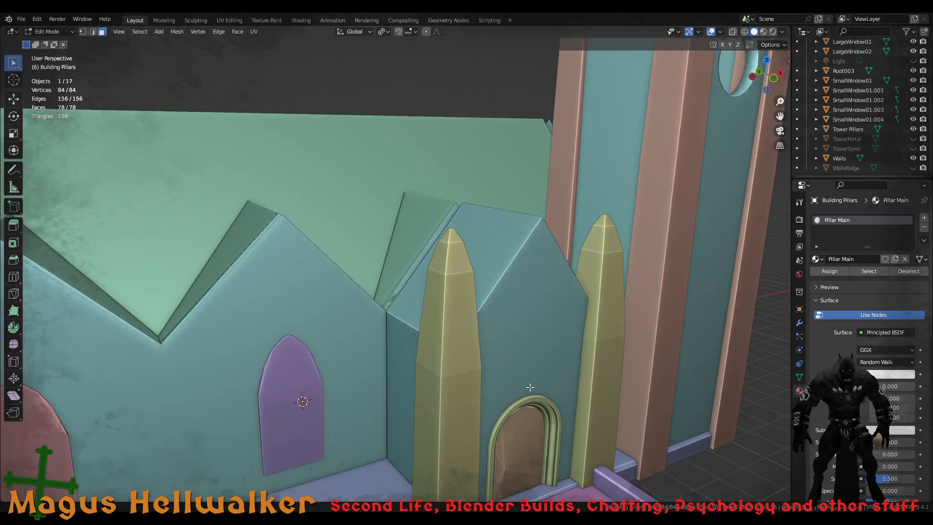
middle_drag(530, 387, 440, 343)
scroll(439, 343, up, 3)
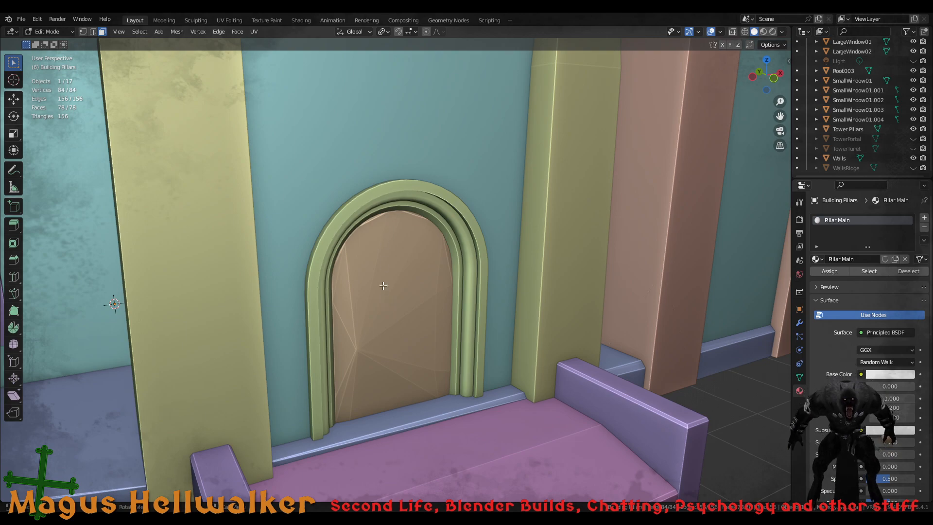
key(Tab)
click(383, 306)
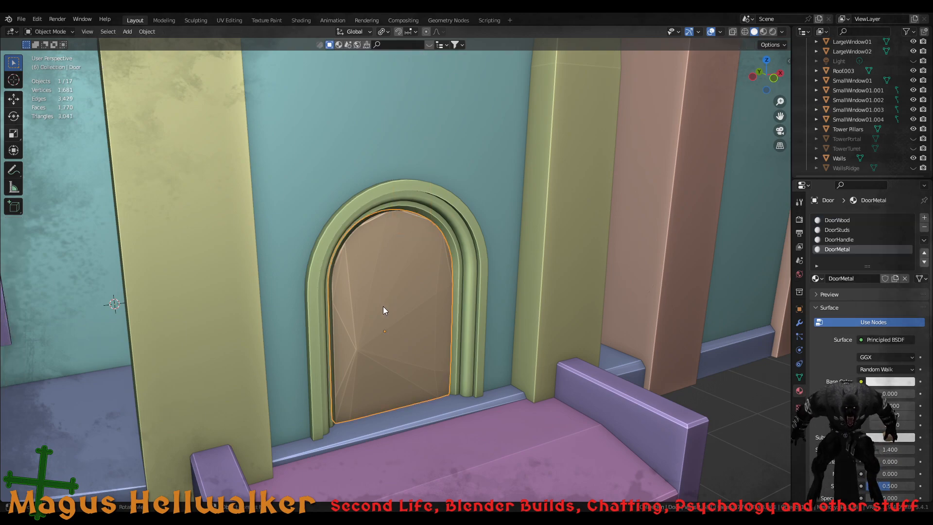
Select the door's entire mesh in Edit Mode and locate the Convex Hull operation without applying it
scroll(398, 306, down, 10)
scroll(410, 317, up, 10)
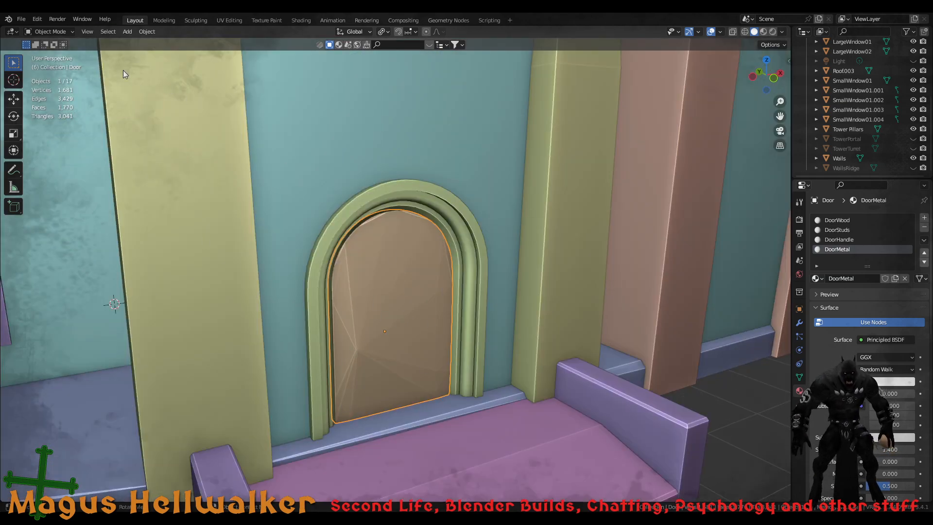
key(Tab)
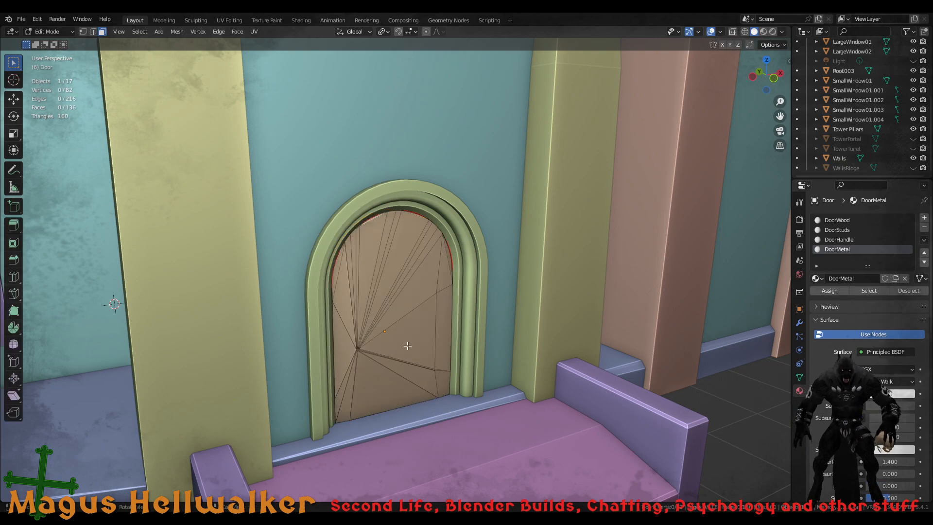
key(a)
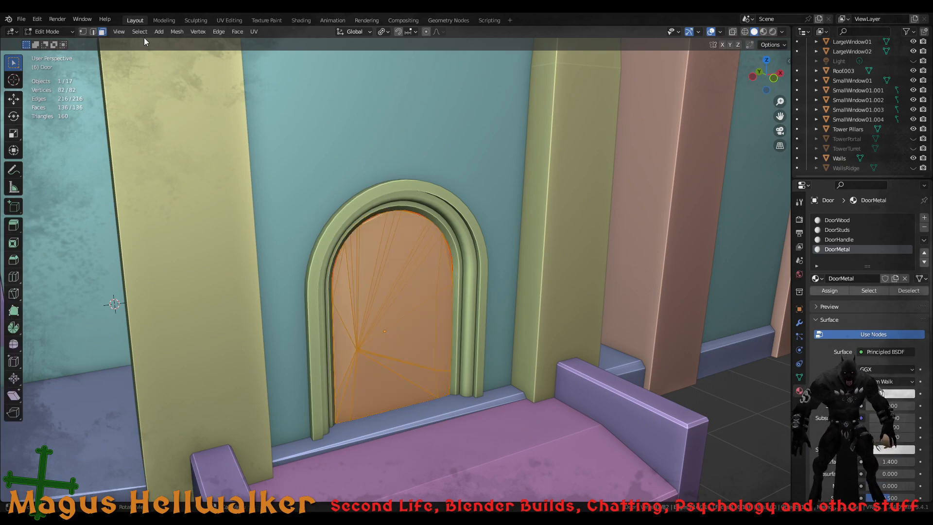
click(173, 31)
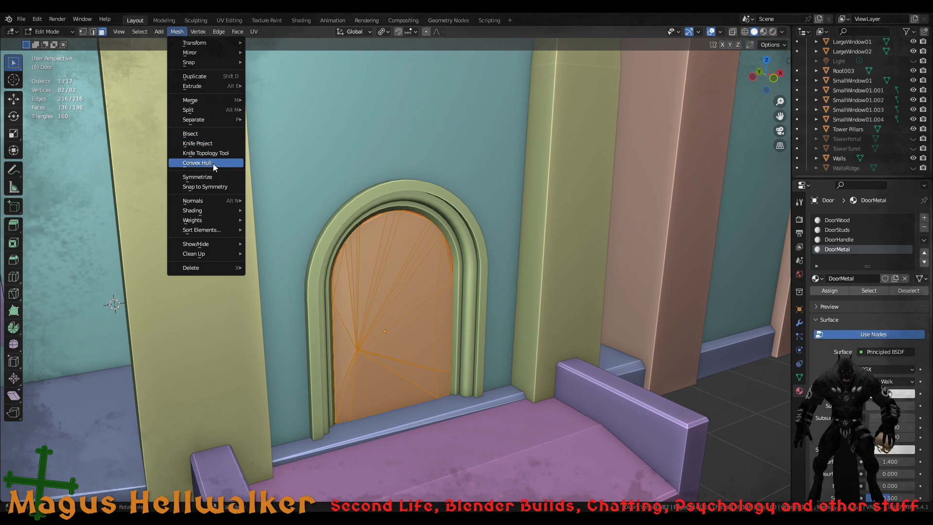
scroll(412, 306, down, 2)
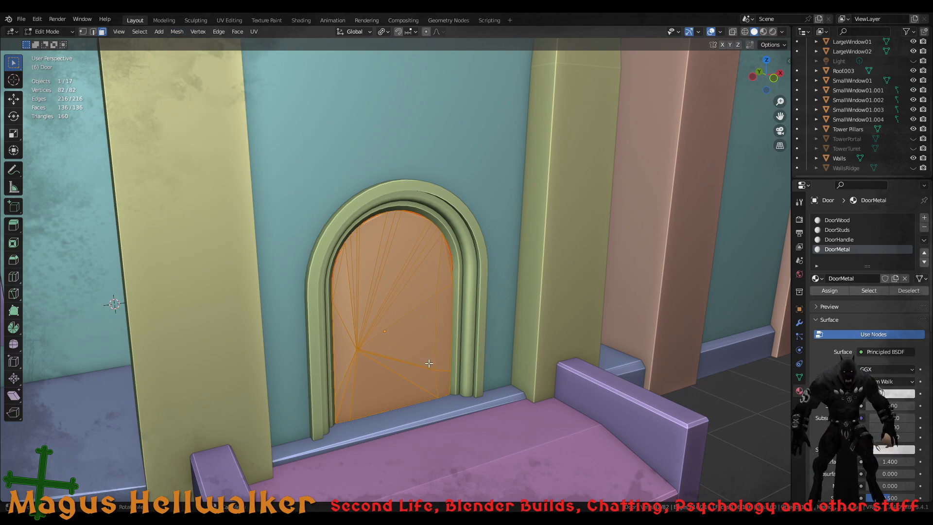
scroll(404, 364, down, 8)
scroll(391, 287, up, 8)
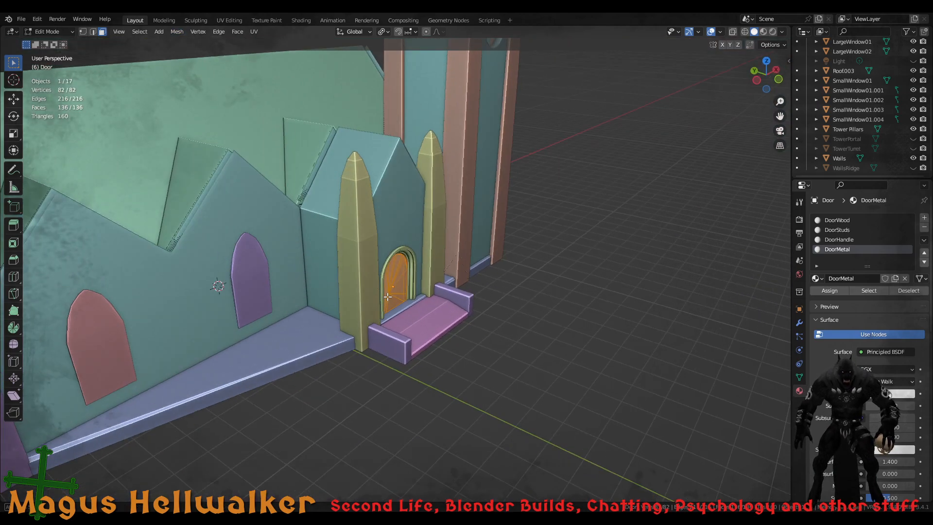
middle_drag(391, 287, 482, 259)
scroll(365, 278, down, 3)
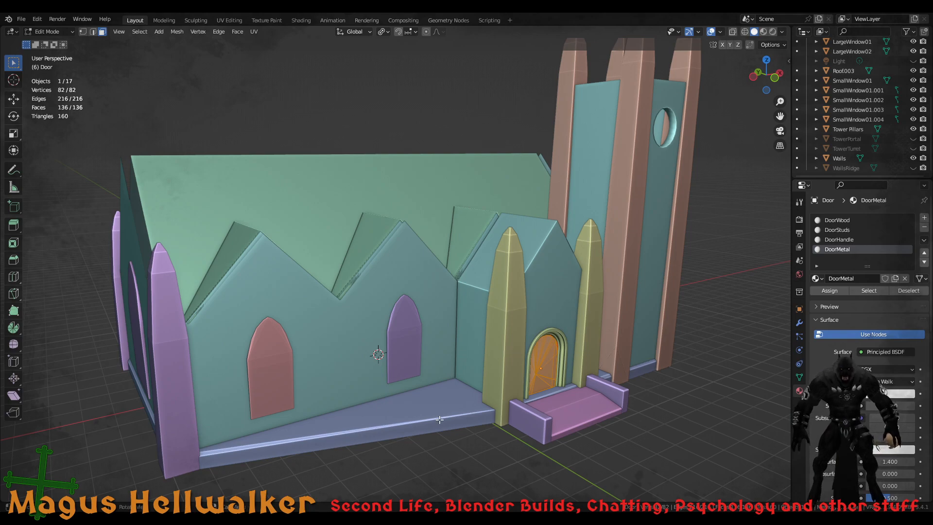
Return to Object Mode, make the church floor the active object, and select all visible objects of the church
key(Tab)
click(422, 423)
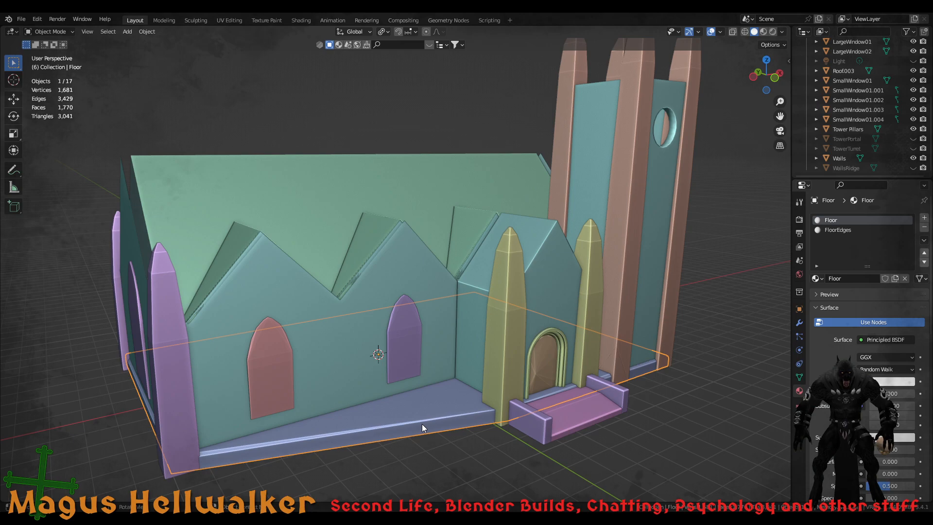
key(a)
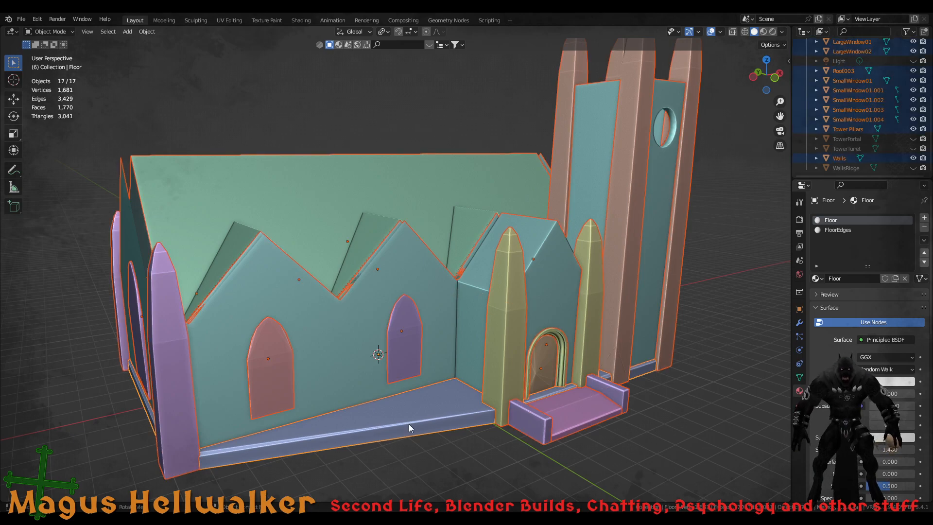
scroll(411, 410, down, 2)
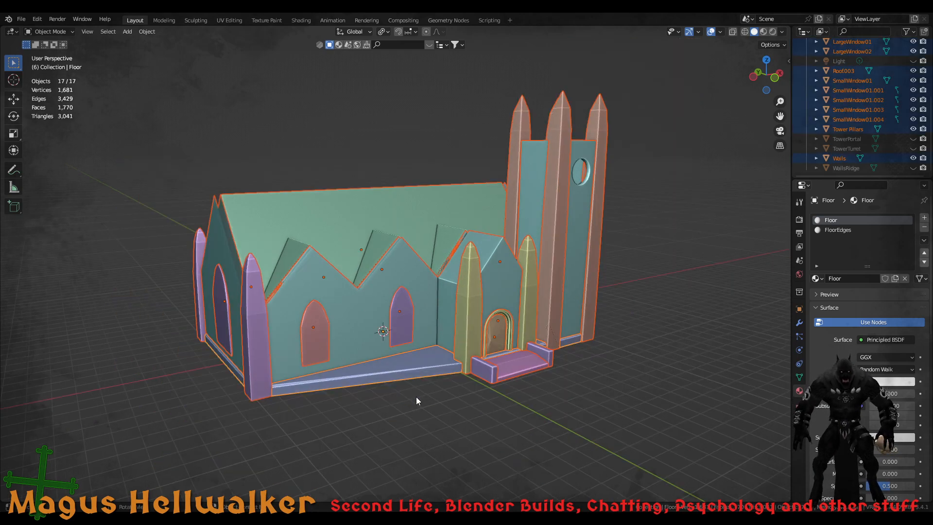
scroll(417, 384, down, 1)
scroll(417, 375, up, 4)
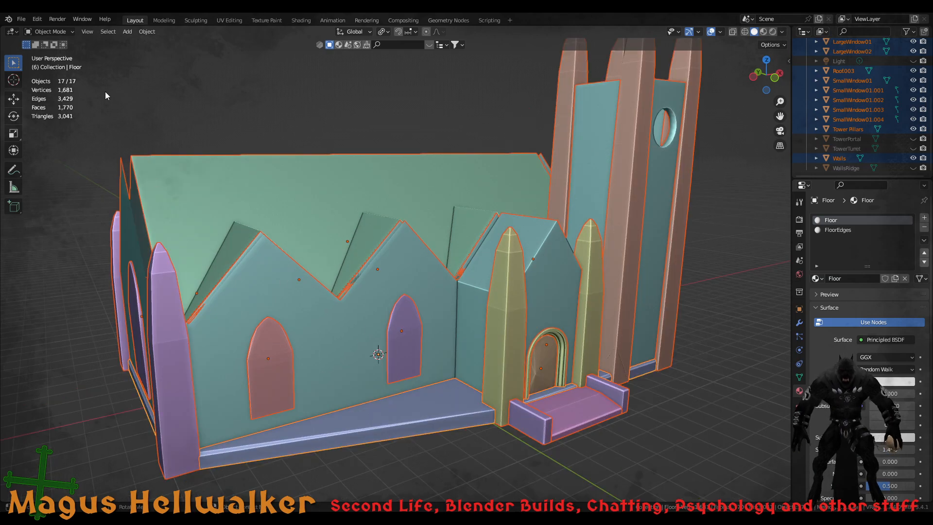
Locate the Collada (.dae) export option for the selected church objects
click(22, 18)
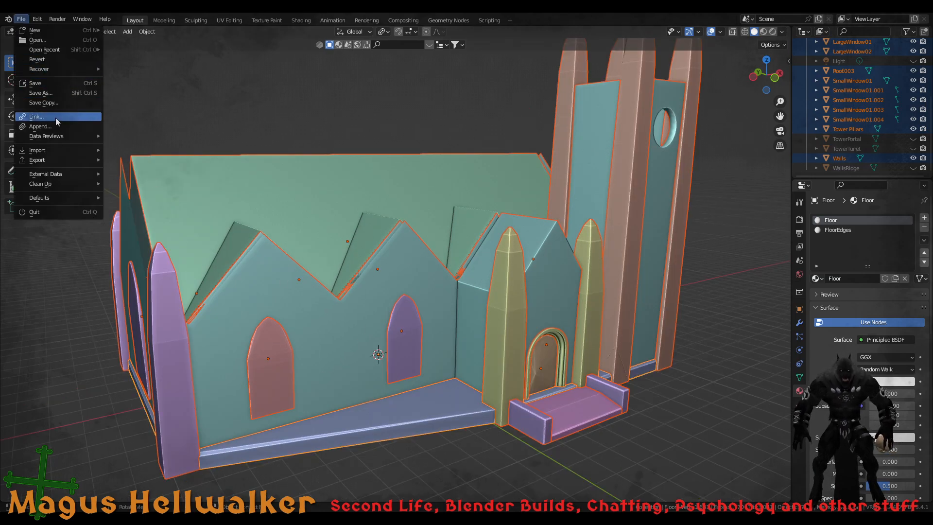
mouse_move(72, 161)
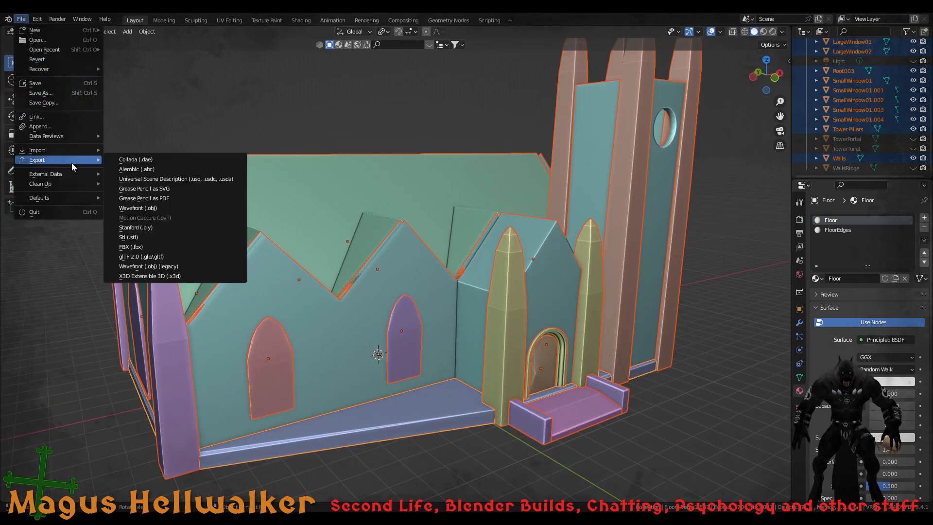
click(161, 158)
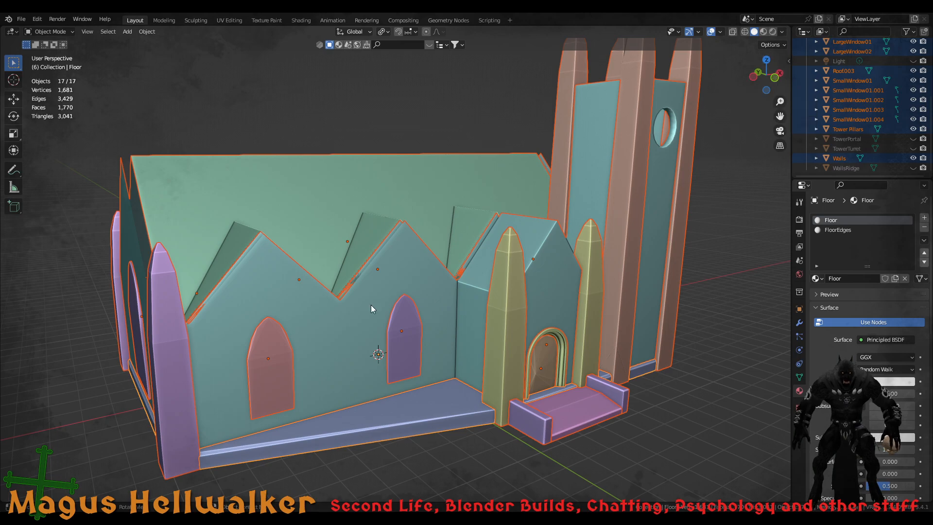
scroll(375, 305, down, 7)
scroll(378, 305, up, 5)
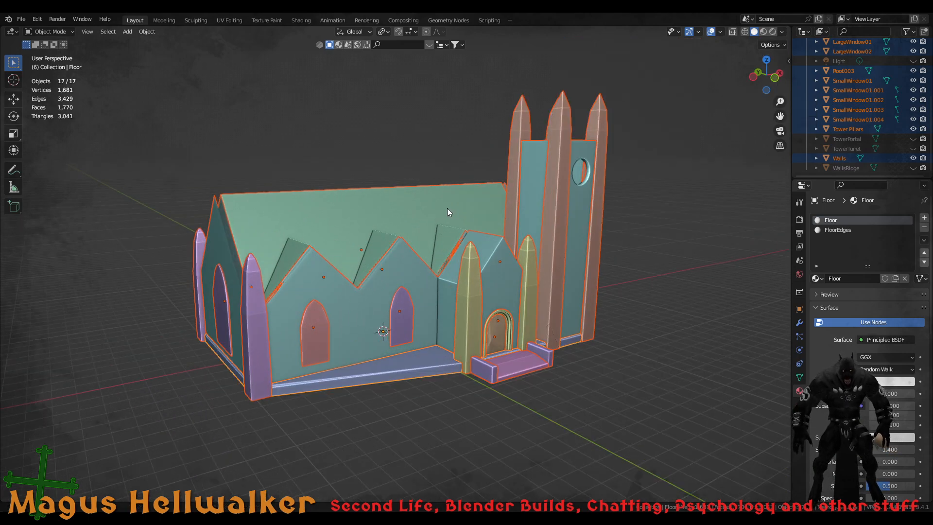
middle_drag(447, 208, 451, 240)
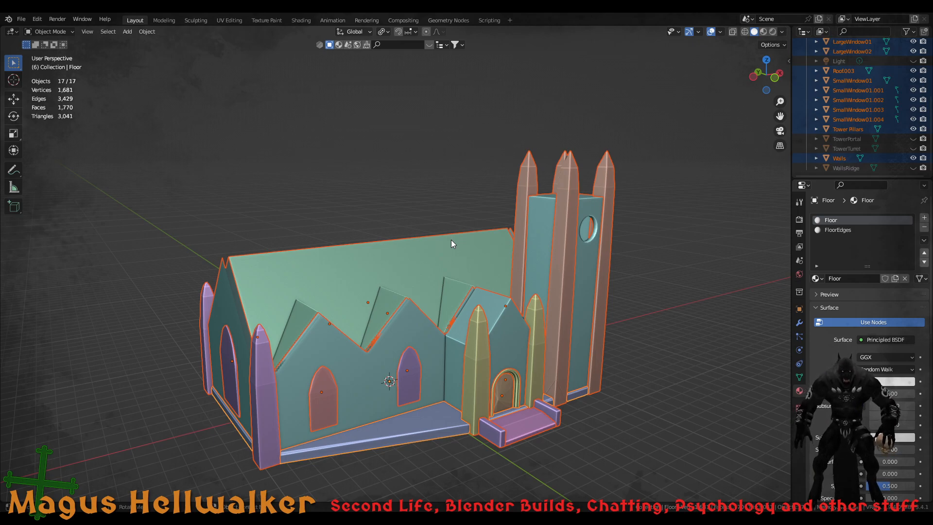
scroll(476, 401, up, 3)
scroll(501, 375, up, 1)
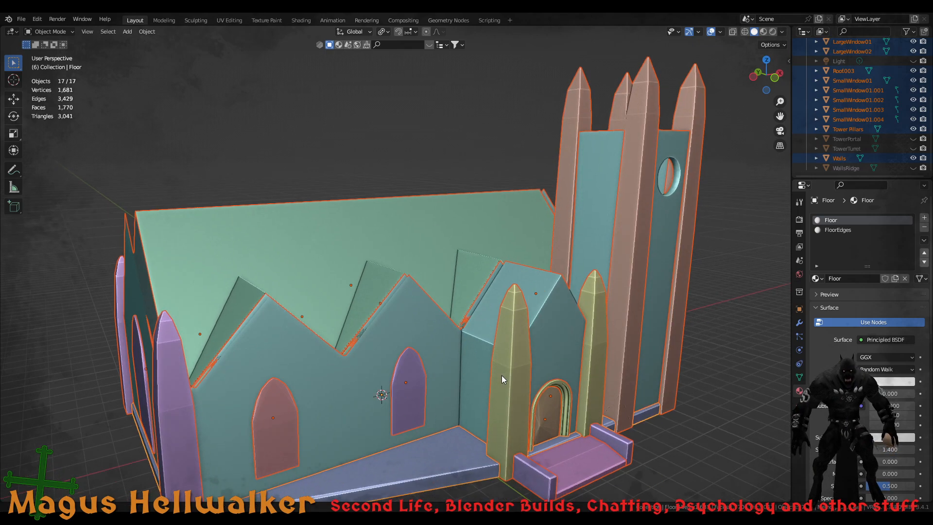
shift+middle_drag(501, 375, 475, 339)
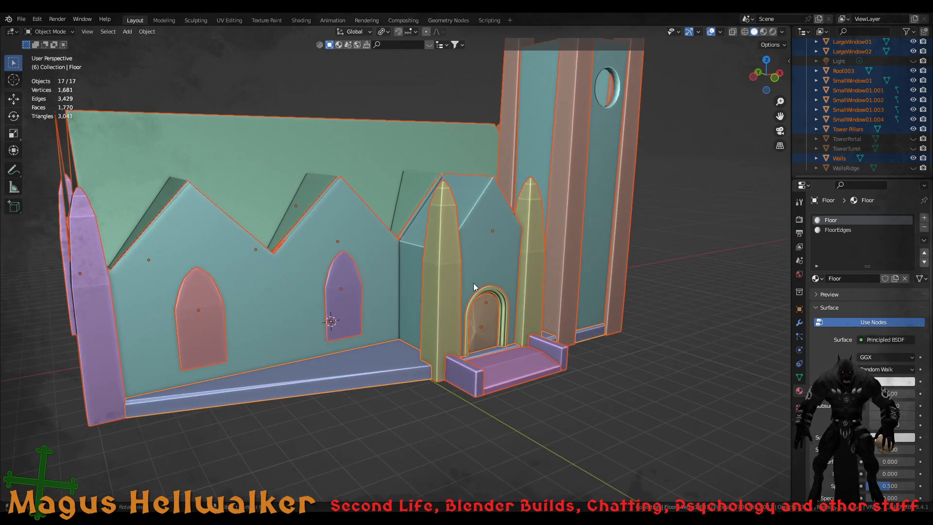
shift+middle_drag(386, 207, 413, 252)
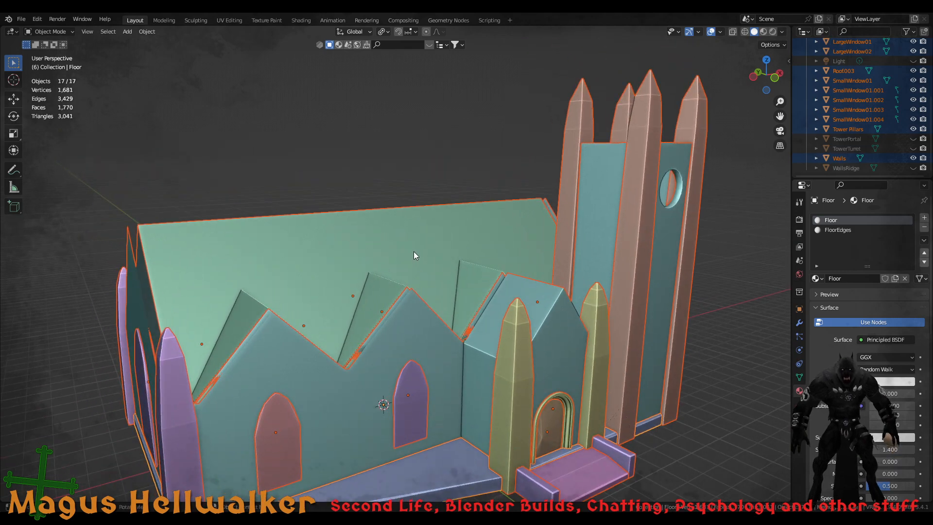
Examine the simplified church from the outside, selecting its main roof and then its walls
scroll(404, 275, down, 2)
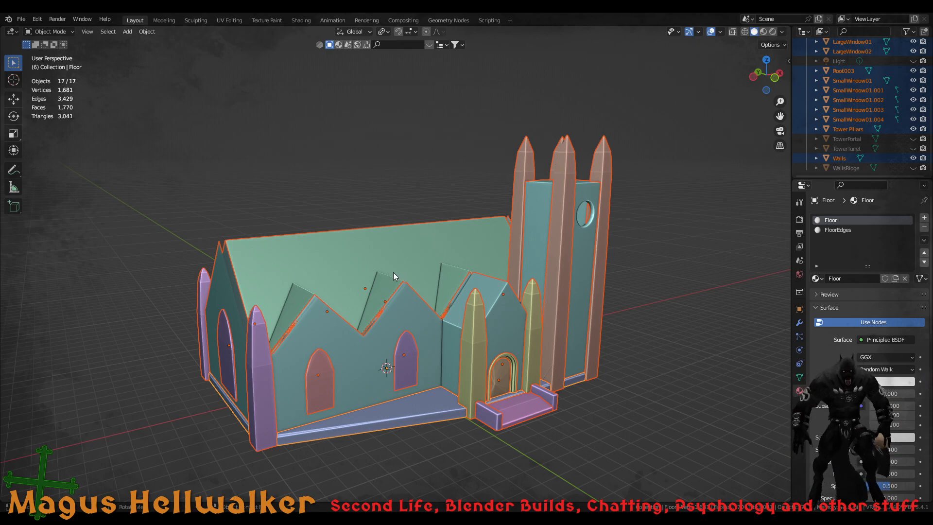
middle_drag(400, 316, 413, 318)
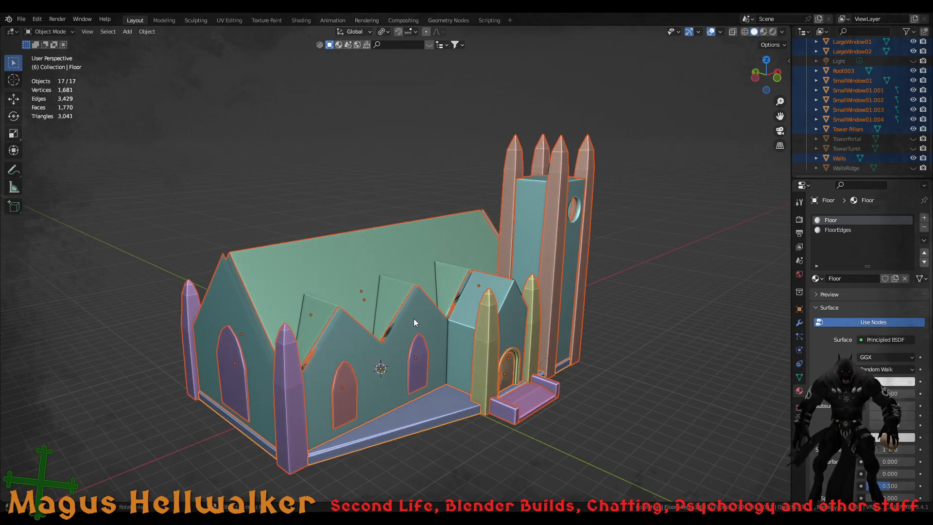
scroll(416, 380, up, 3)
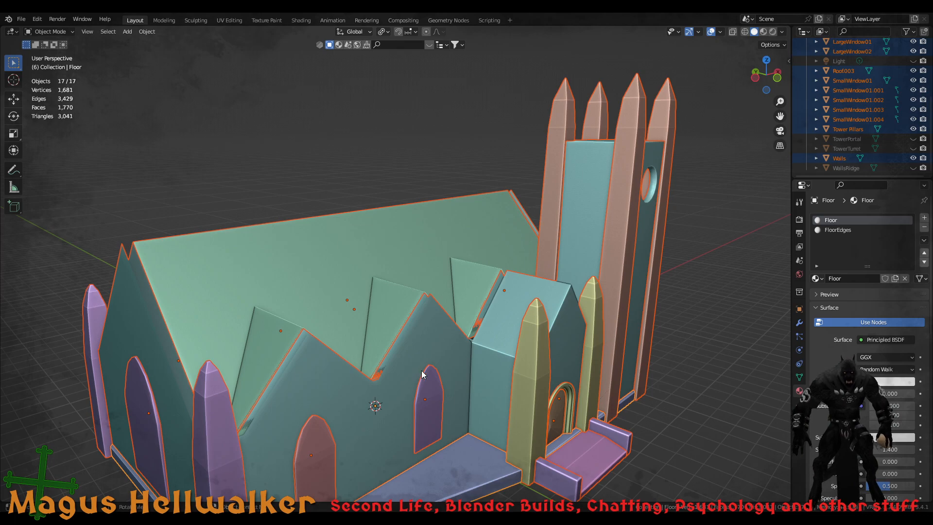
scroll(418, 366, down, 3)
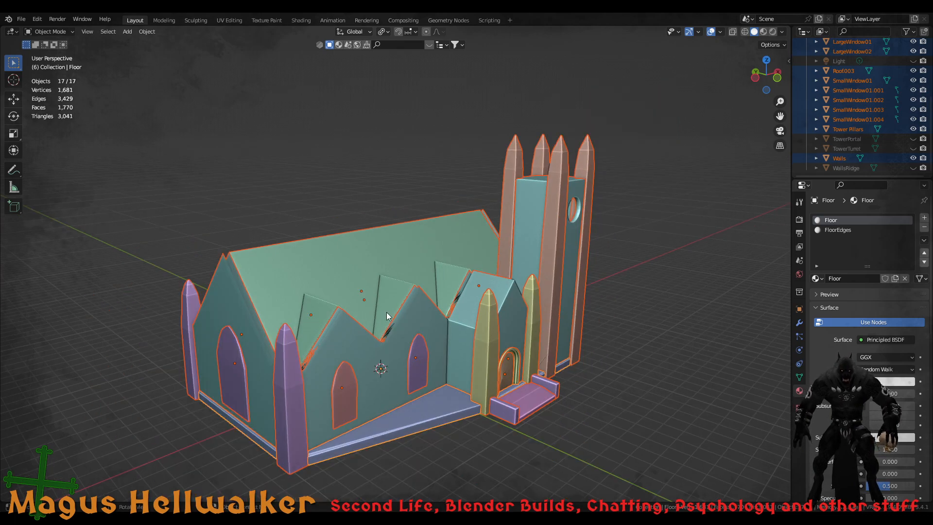
click(289, 291)
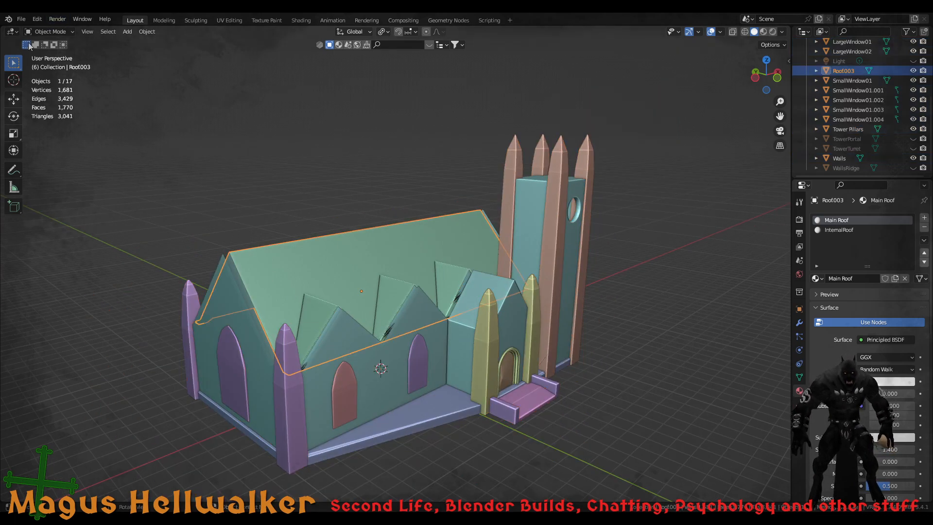
click(388, 390)
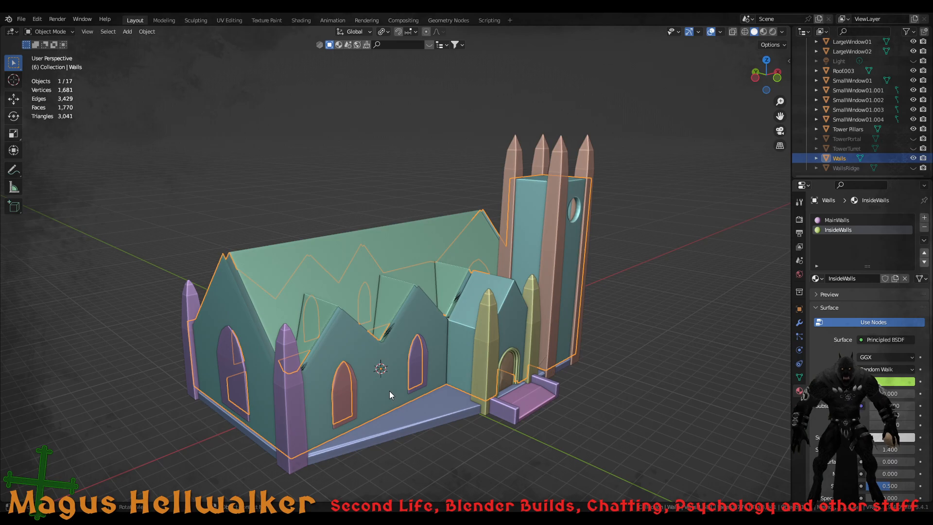
mouse_move(425, 322)
middle_down()
mouse_move(425, 311)
mouse_move(368, 325)
mouse_move(298, 297)
mouse_move(321, 237)
mouse_move(438, 307)
mouse_move(417, 312)
middle_up()
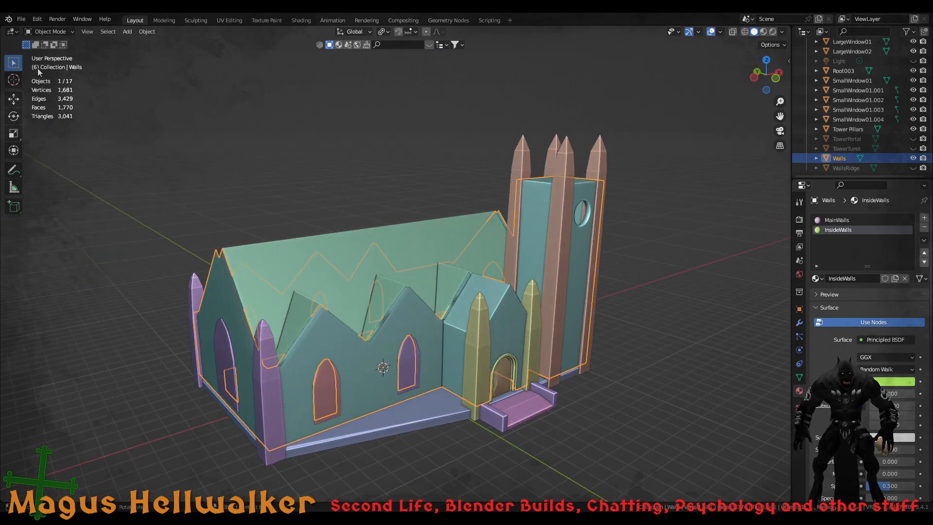
Open the recent file Gothic Church Building 02k.blend without saving the changes to the current file
click(21, 19)
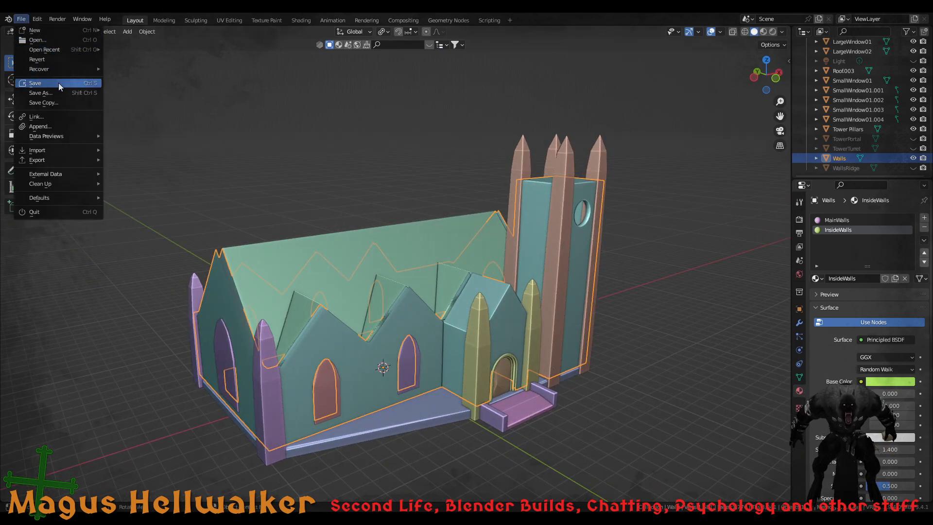
mouse_move(62, 48)
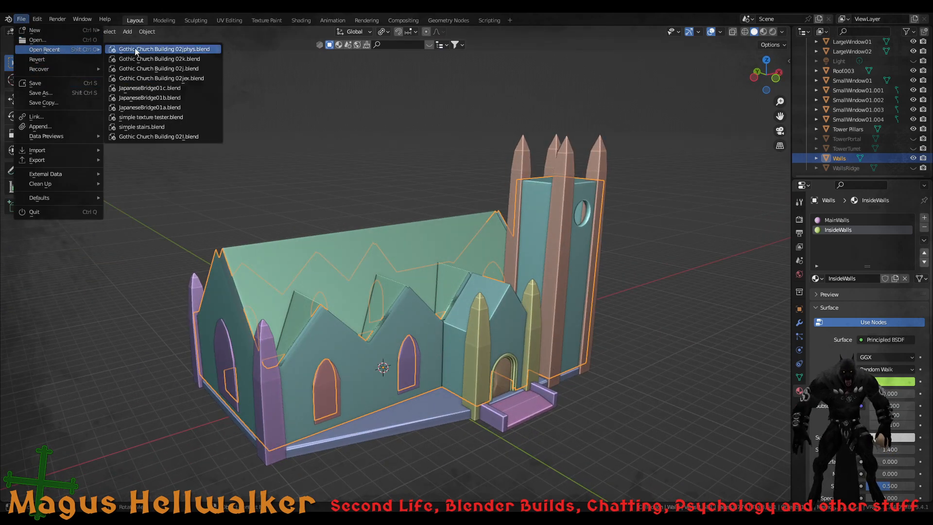
click(174, 59)
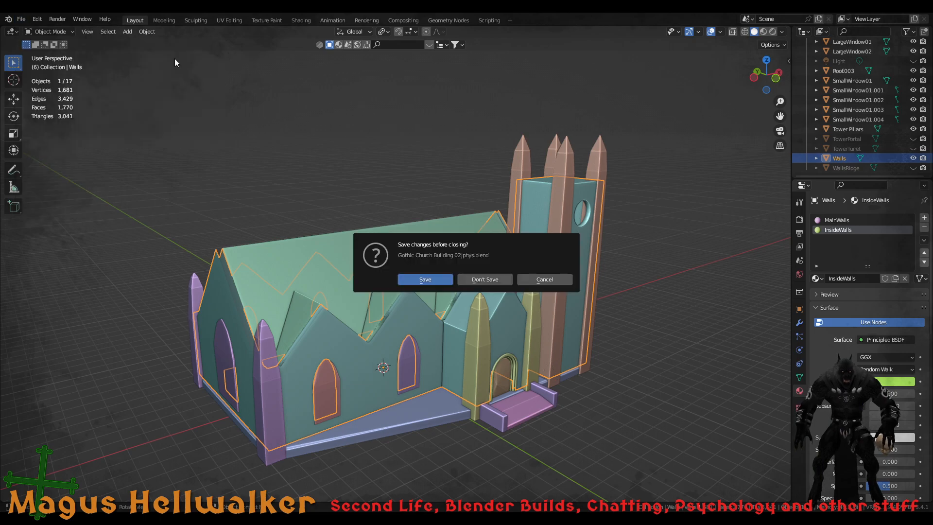
click(500, 278)
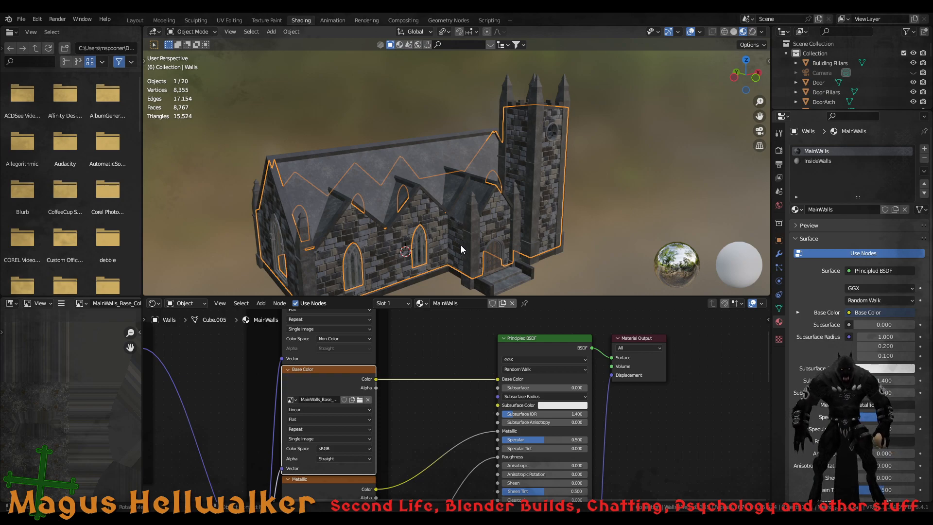
Compare the InsideWalls and MainWalls material slots and examine the texture nodes of MainWalls
click(818, 160)
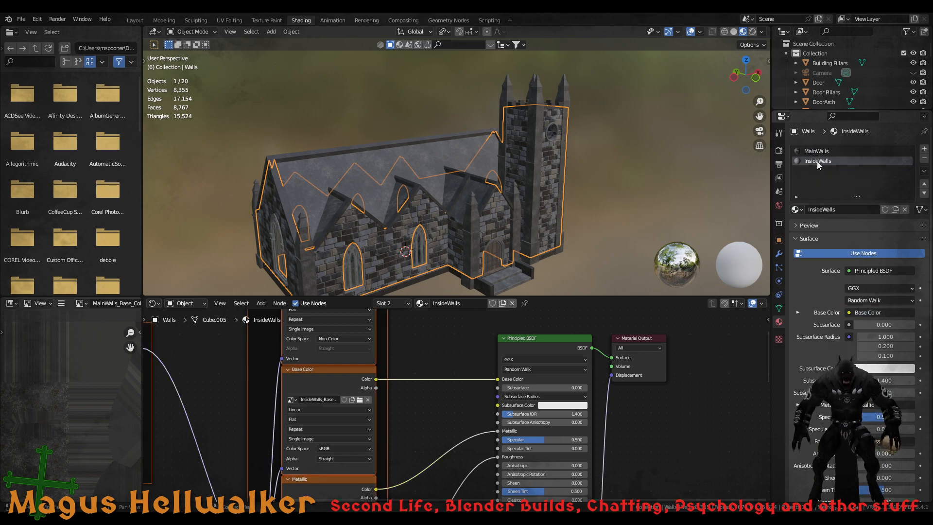
click(819, 152)
scroll(290, 418, down, 4)
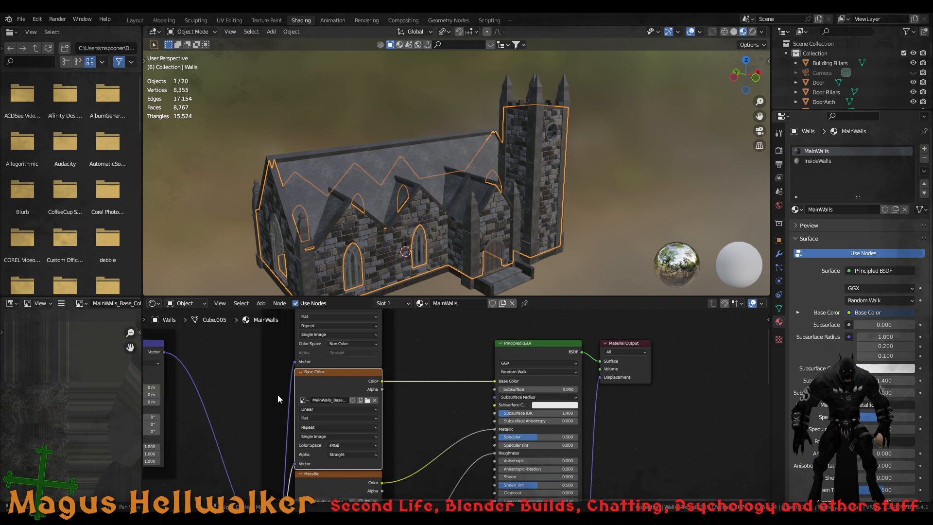
scroll(290, 418, down, 3)
scroll(327, 432, up, 4)
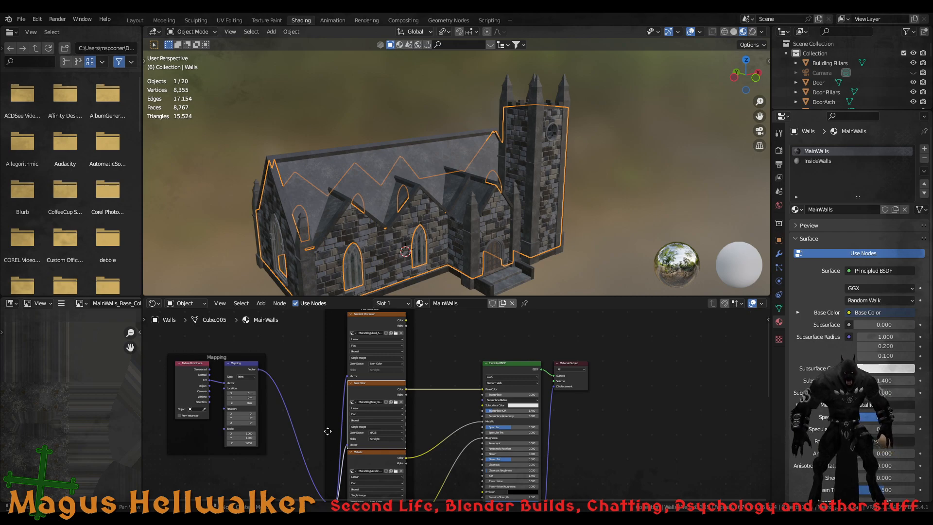
middle_drag(378, 460, 382, 425)
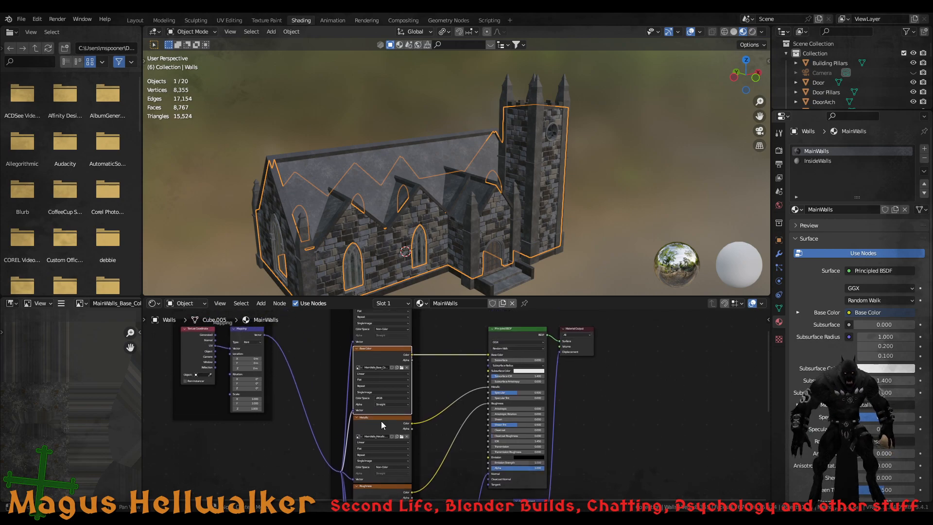
Compare the shader nodes of the church's main roof with those of its walls, ending on the walls
click(374, 197)
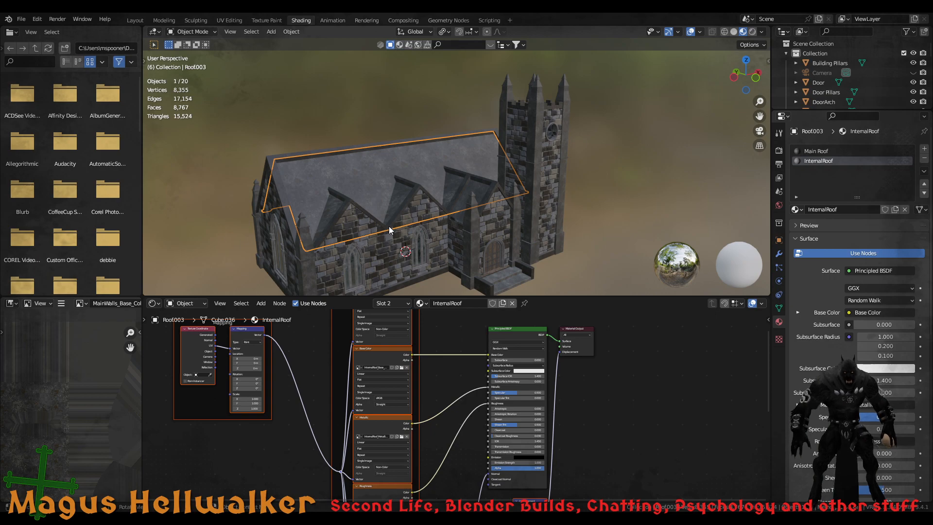
click(387, 256)
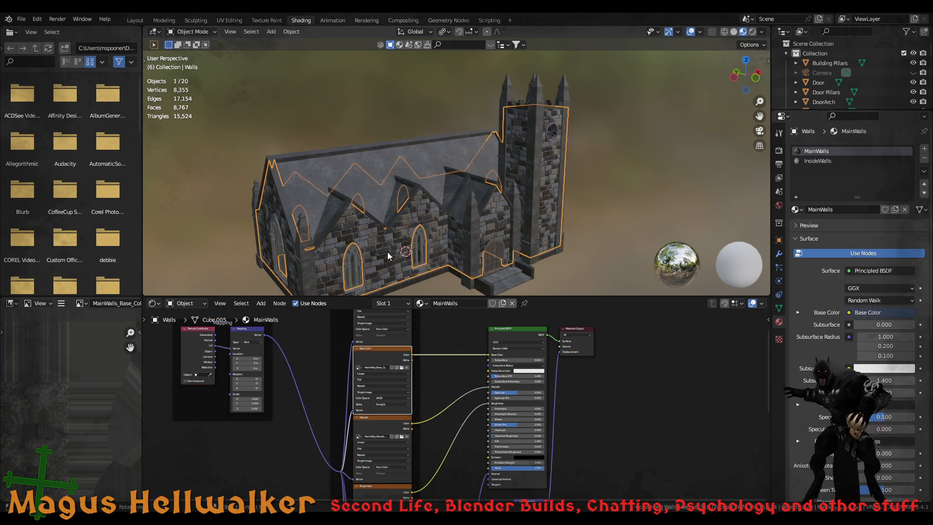
click(375, 202)
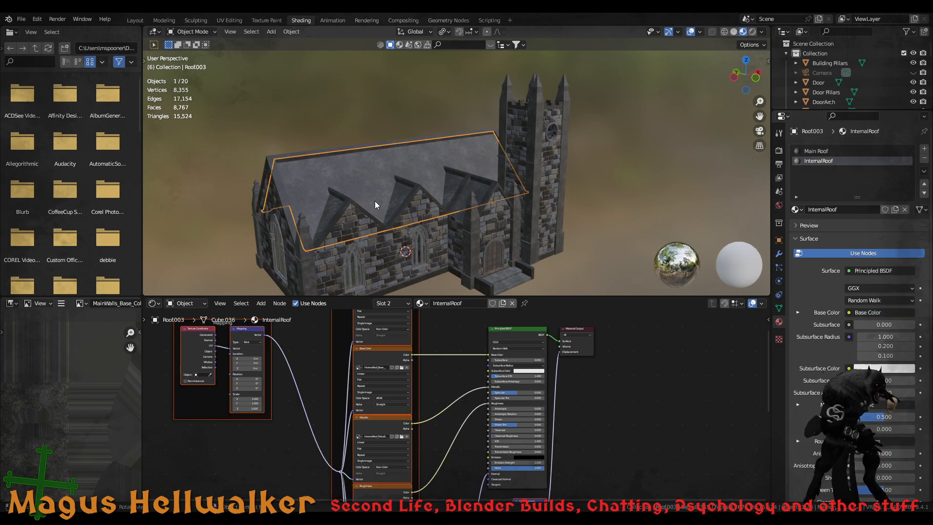
click(388, 253)
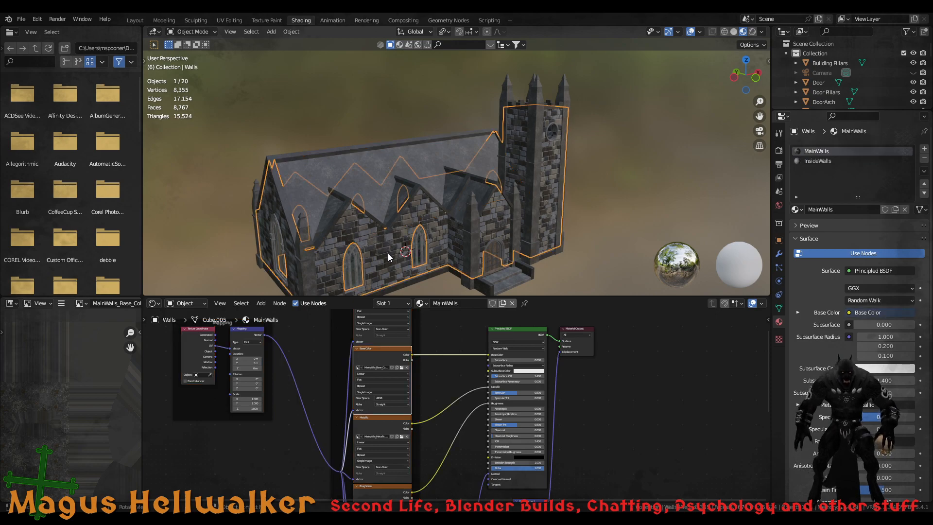
Delete every node of the MainWalls material except the Principled BSDF and Material Output
scroll(406, 343, down, 4)
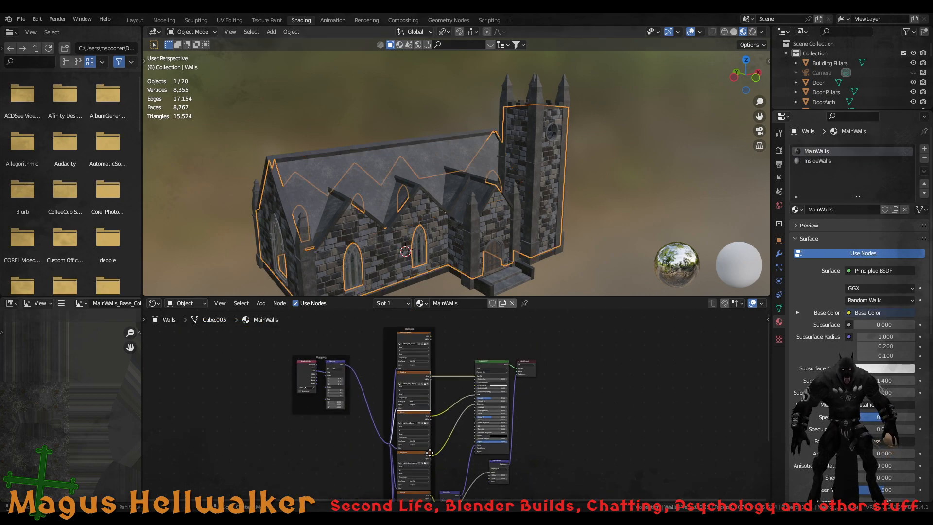
scroll(430, 452, down, 2)
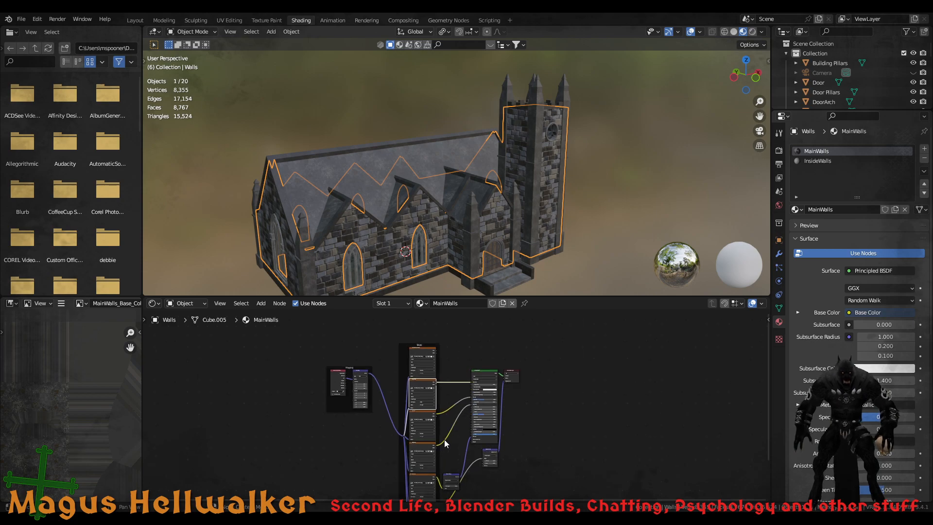
middle_drag(492, 439, 451, 423)
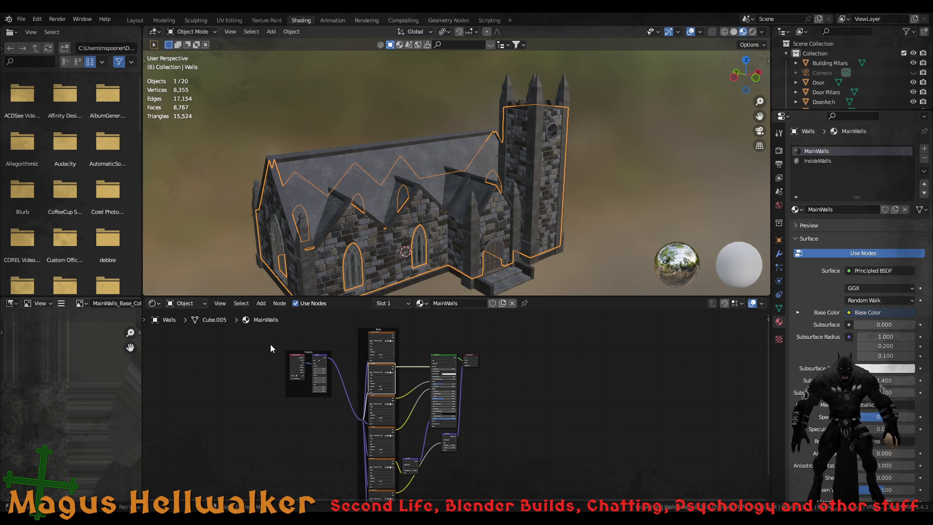
drag(265, 329, 422, 499)
key(x)
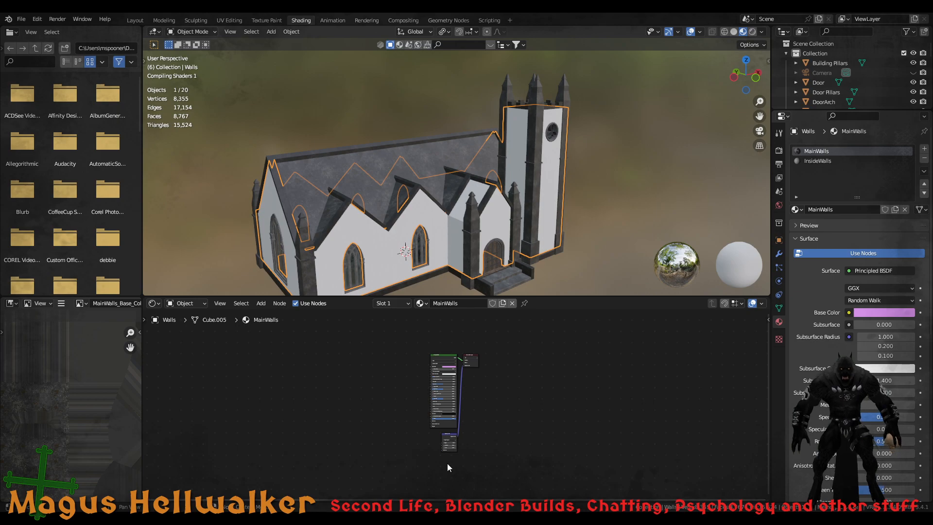
drag(462, 451, 430, 433)
key(x)
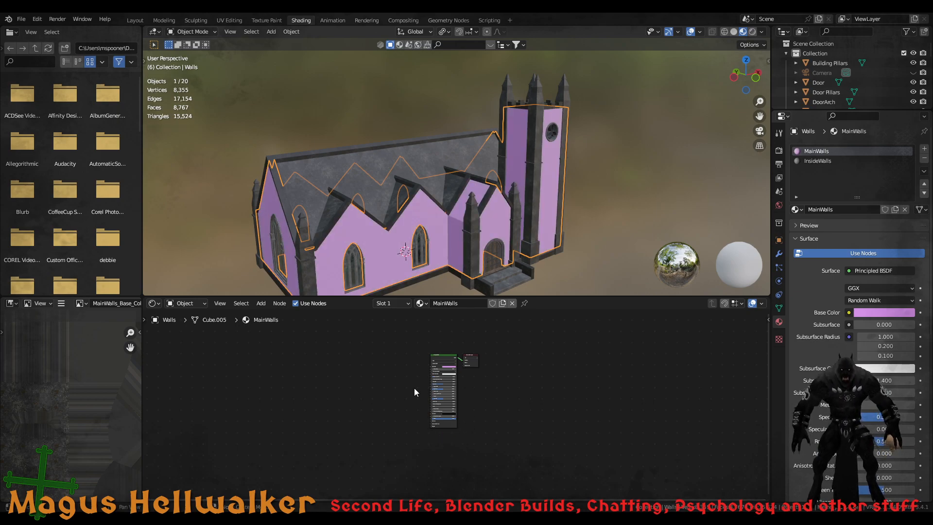
Add an Image Texture node with MainWalls_Base_Color.png to MainWalls and connect its Color to the Principled BSDF's Base Color
scroll(417, 387, up, 5)
middle_drag(518, 365, 590, 433)
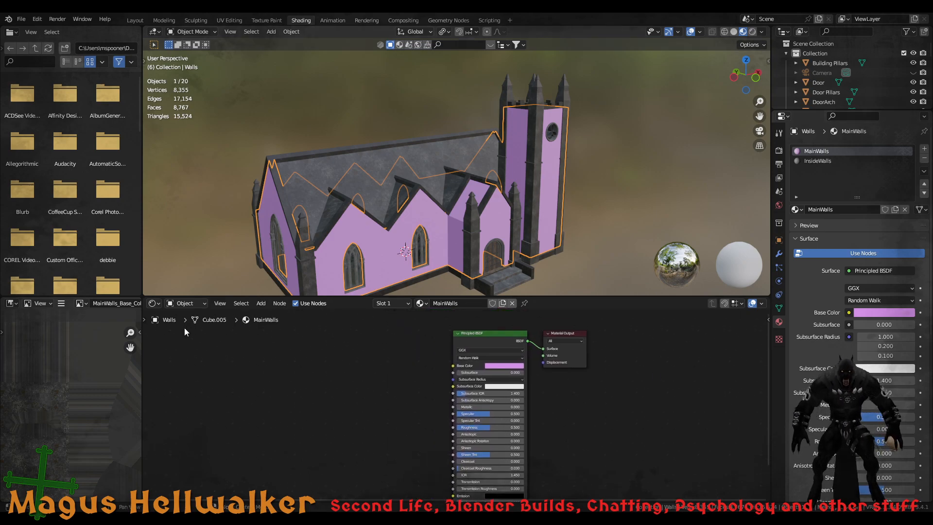
double_click(107, 304)
click(354, 388)
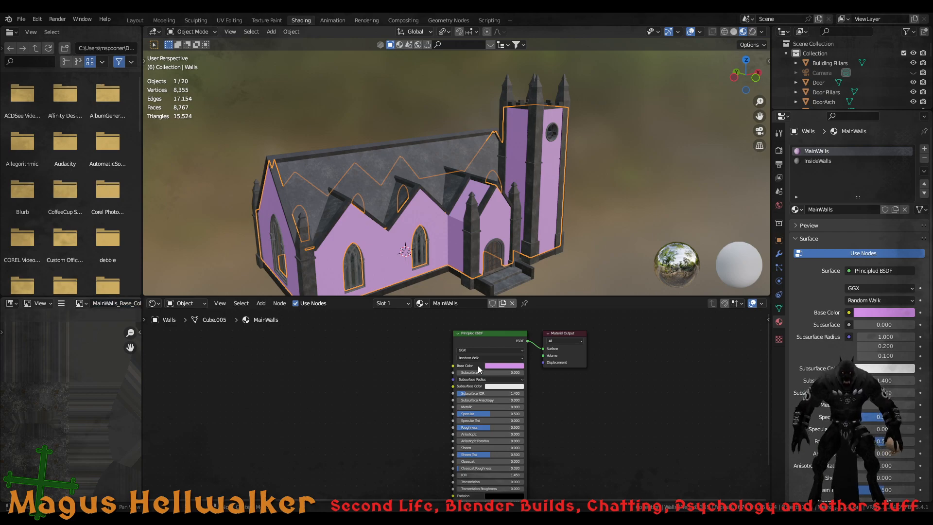
click(493, 339)
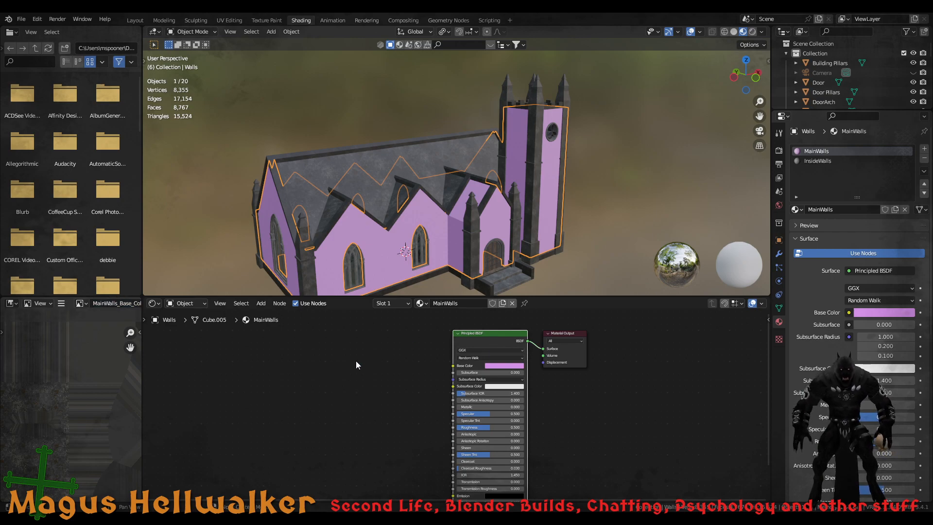
key(shift+a)
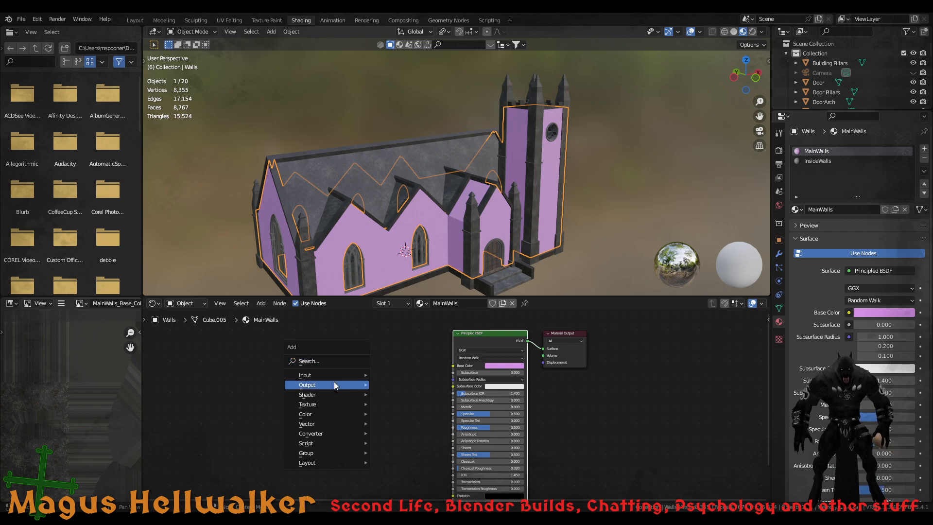
mouse_move(335, 402)
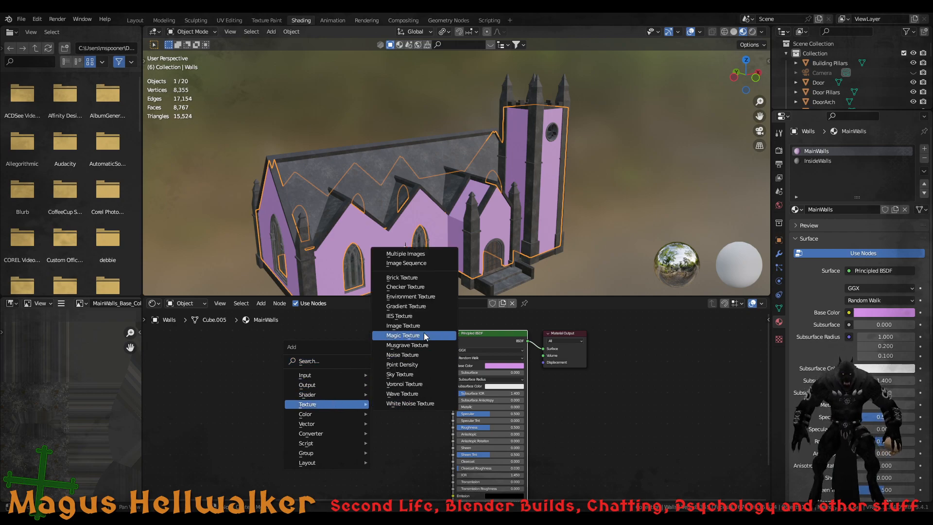
click(387, 325)
click(276, 359)
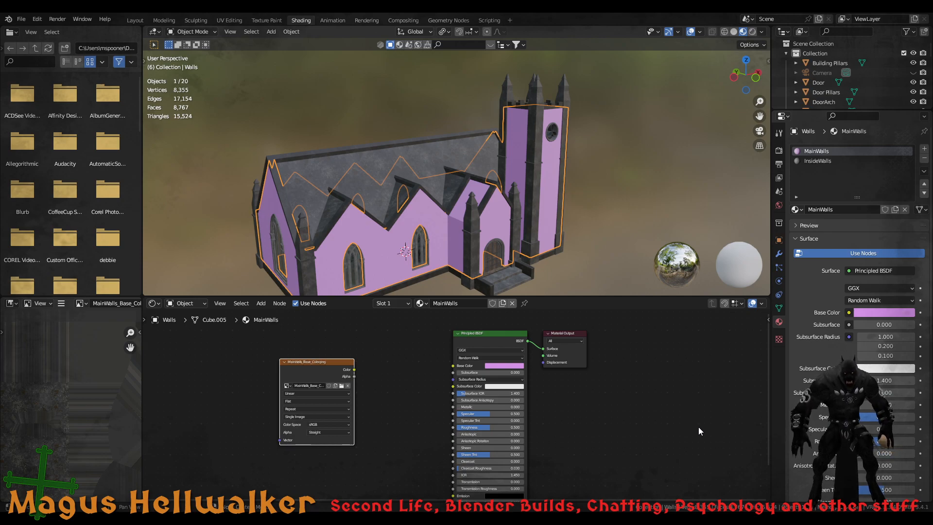
drag(353, 370, 453, 367)
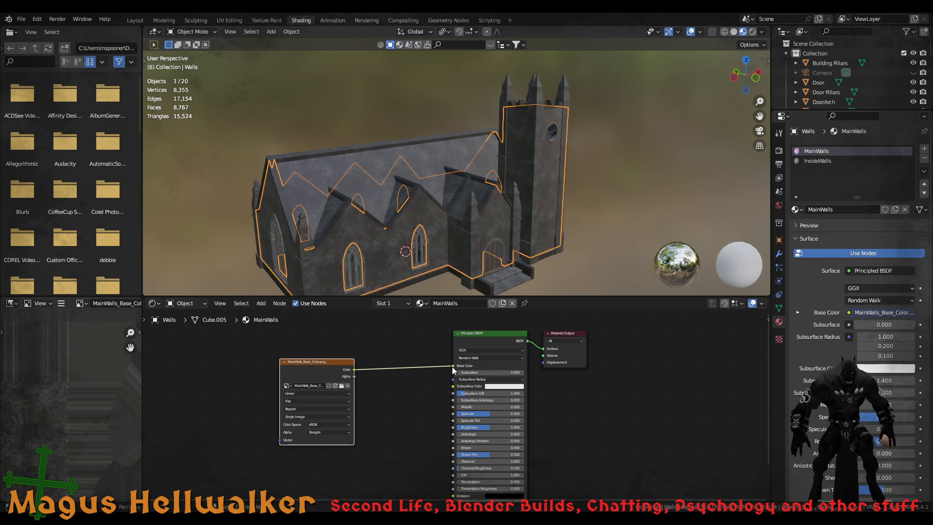
Inspect the church walls with only the base color texture applied, along with the reduced node setup
scroll(406, 241, up, 5)
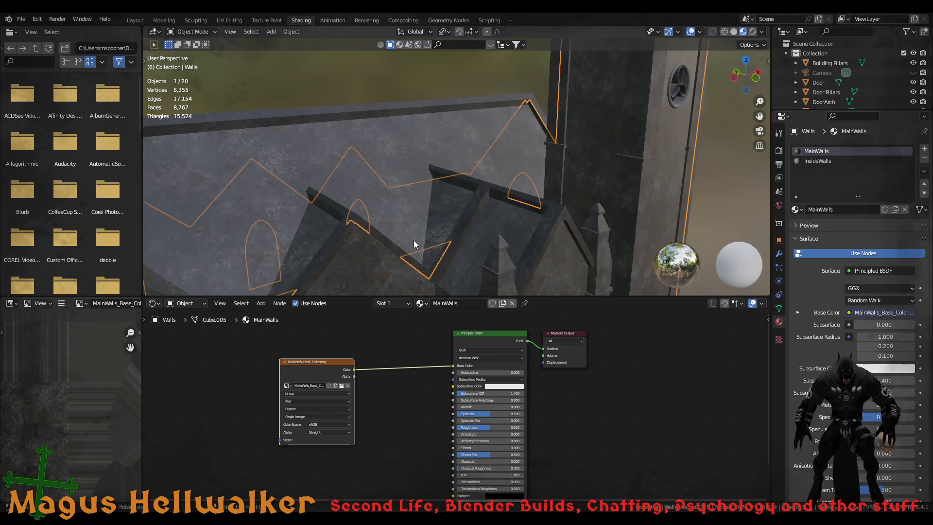
scroll(415, 244, down, 5)
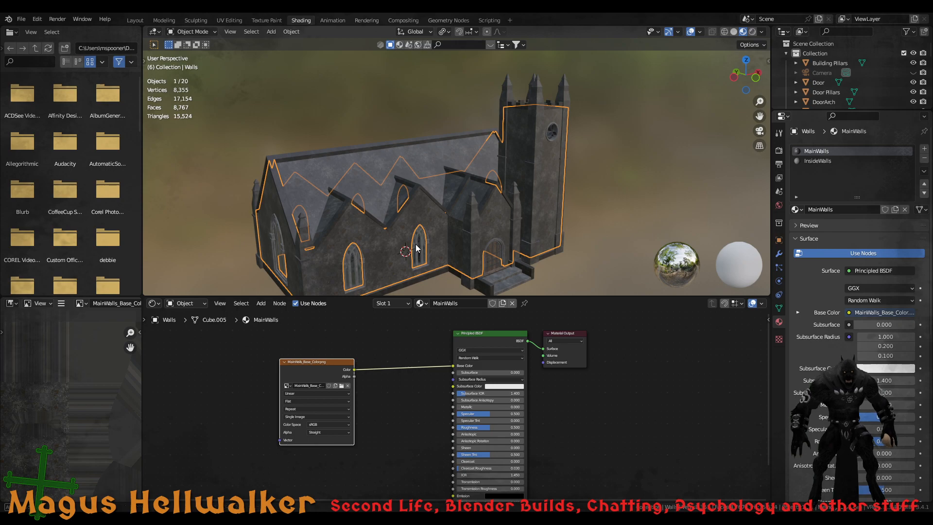
middle_drag(415, 244, 474, 281)
scroll(519, 396, down, 2)
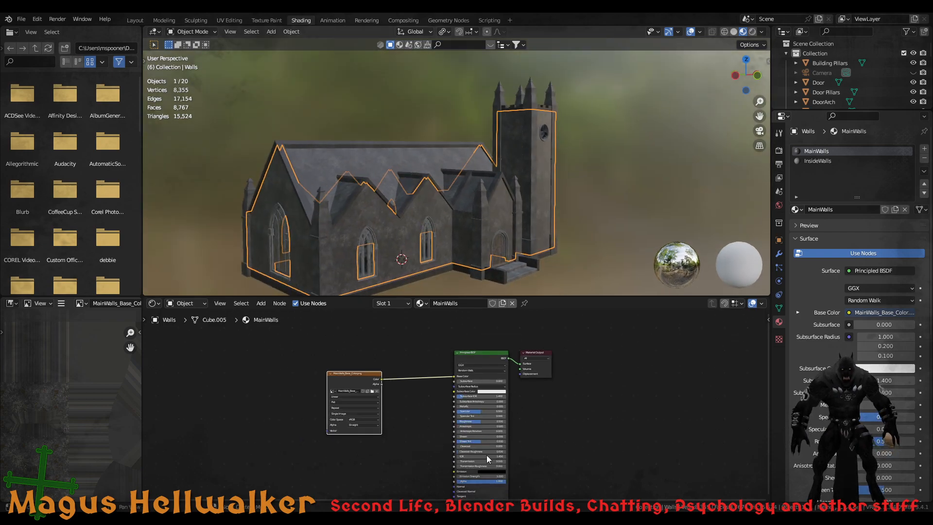
scroll(486, 450, up, 3)
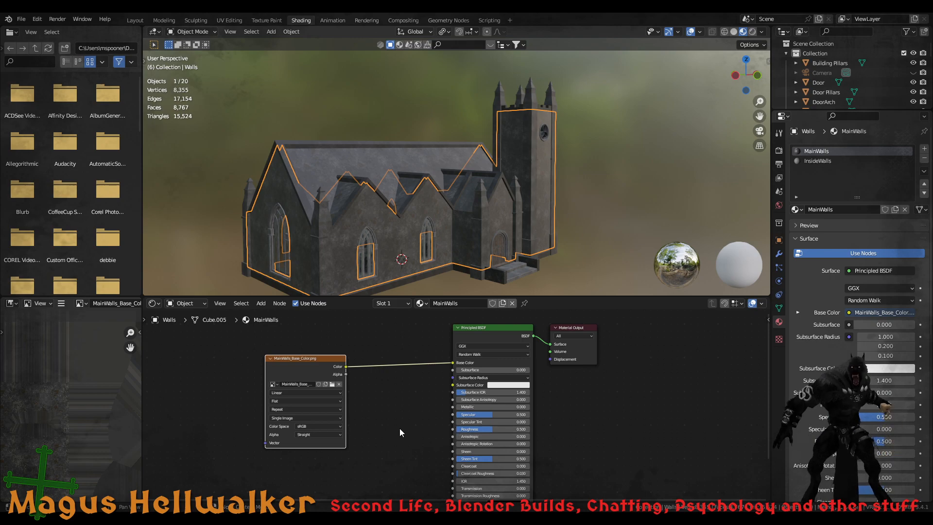
Delete the MainWalls_Base_Color.png Image Texture node from the MainWalls material
scroll(410, 262, up, 6)
scroll(410, 263, down, 2)
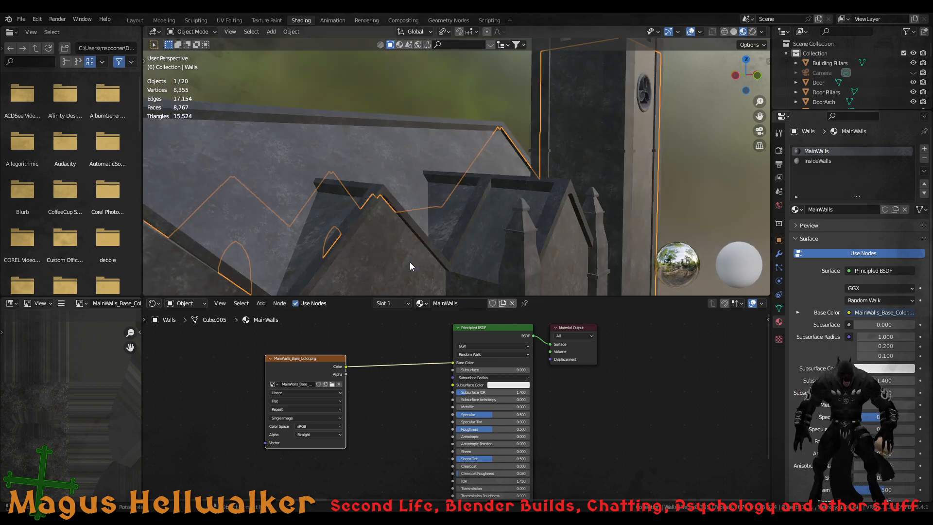
scroll(410, 265, down, 5)
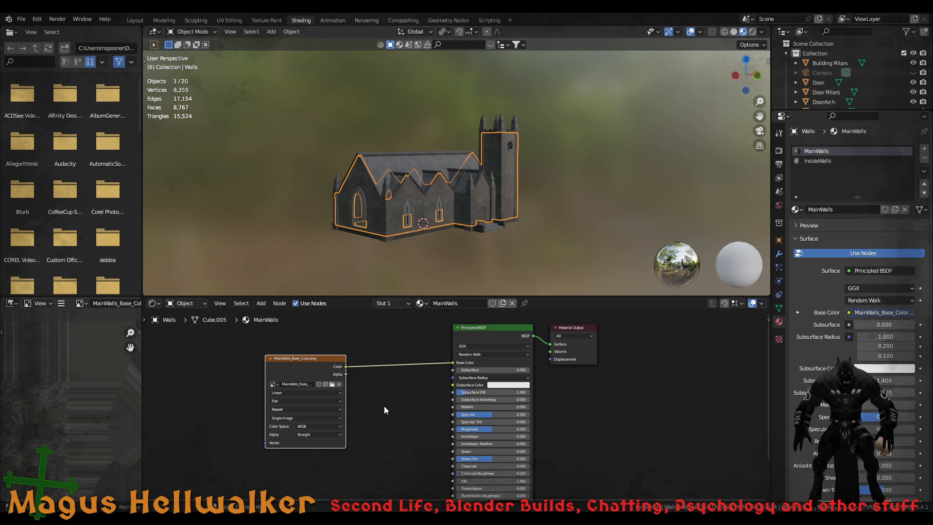
scroll(384, 407, down, 2)
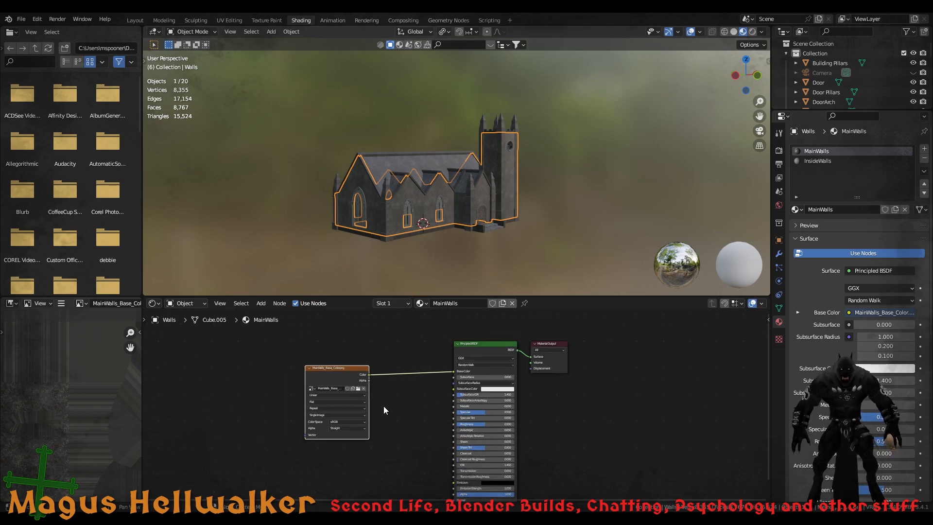
key(x)
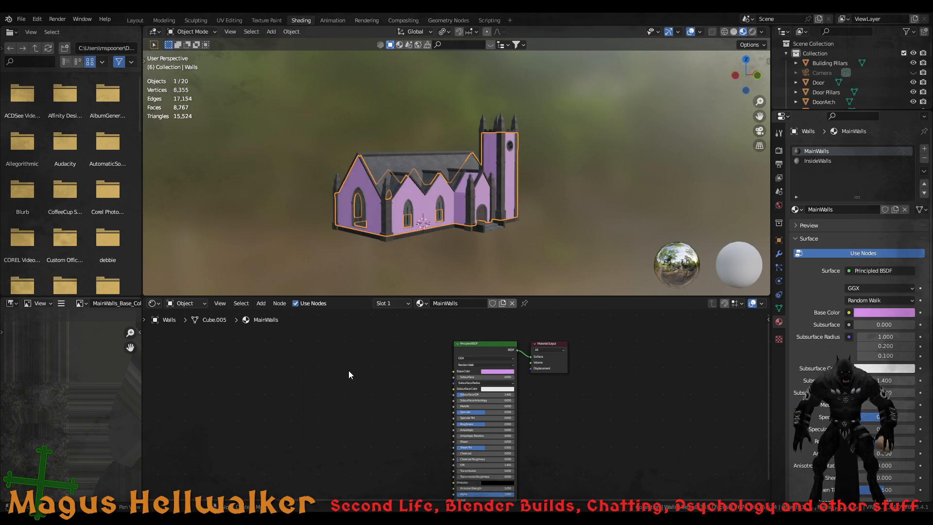
click(487, 342)
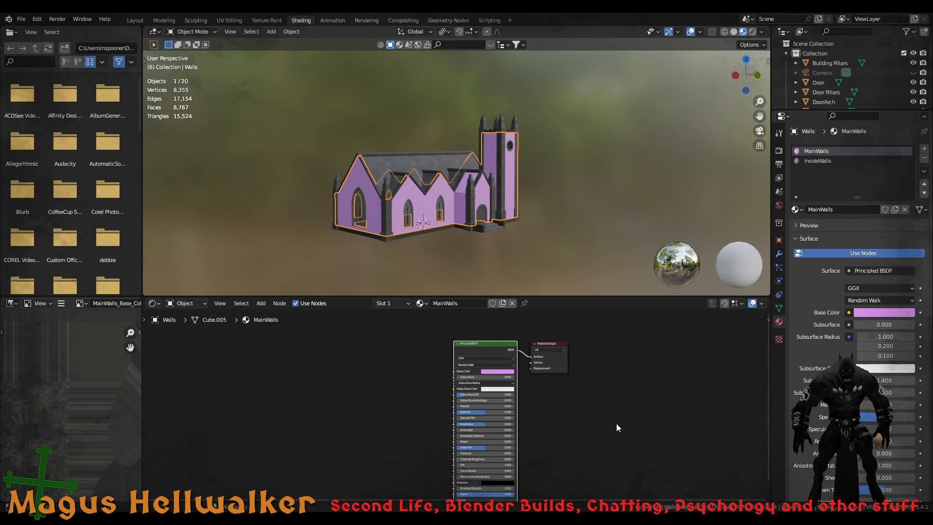
Undo the node removals in MainWalls back to the full texture setup, and inspect the stone walls up close
key(ctrl+z)
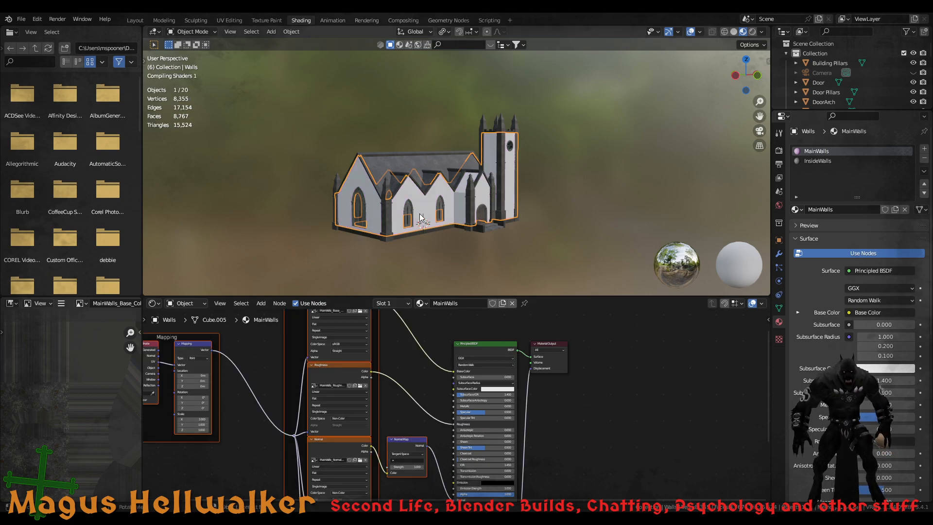
scroll(421, 217, up, 10)
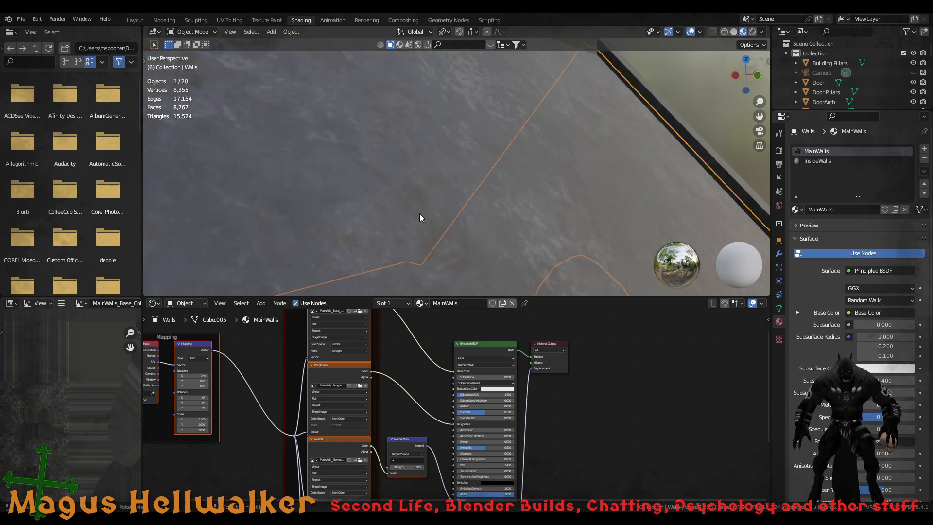
scroll(421, 217, down, 10)
scroll(421, 214, up, 3)
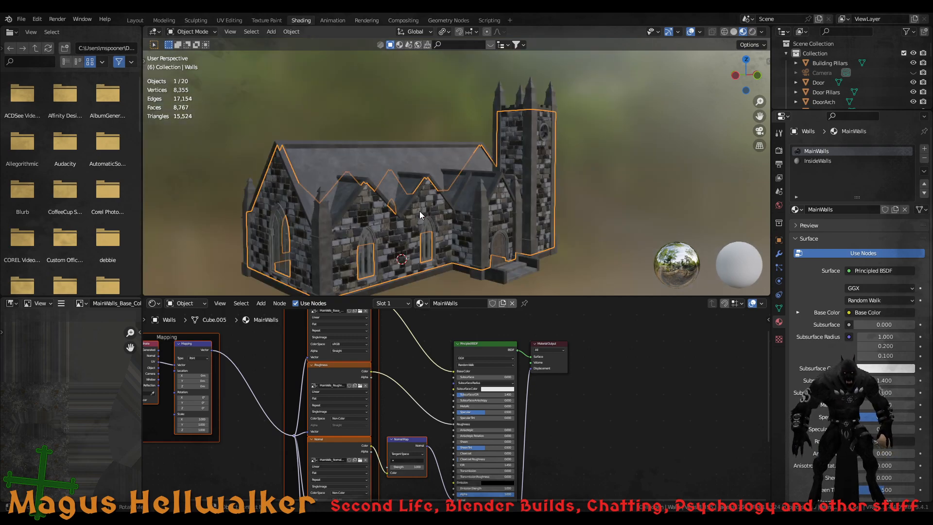
scroll(411, 224, up, 8)
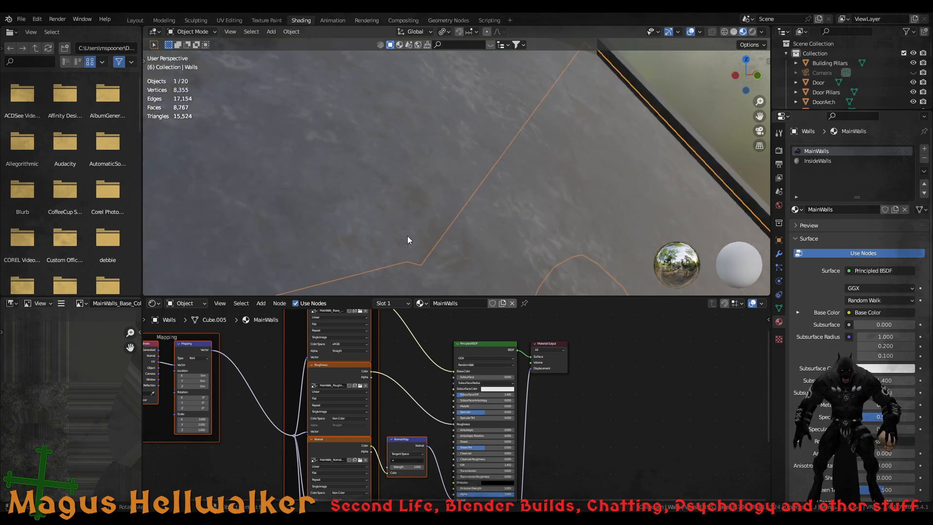
scroll(407, 235, down, 5)
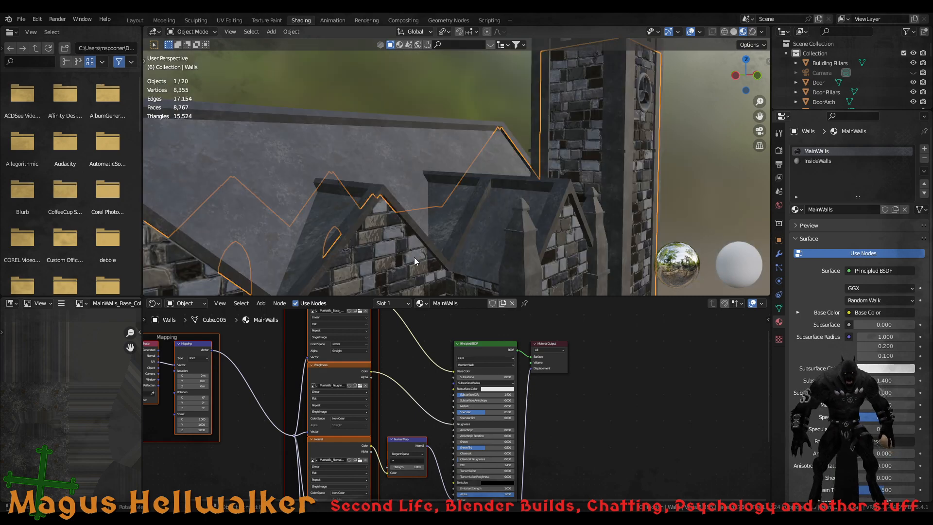
scroll(414, 258, up, 6)
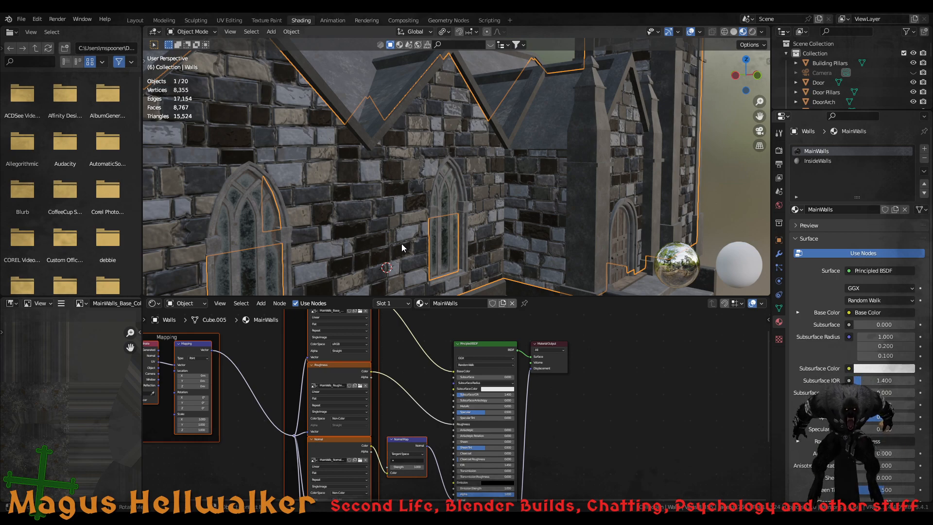
scroll(402, 243, down, 8)
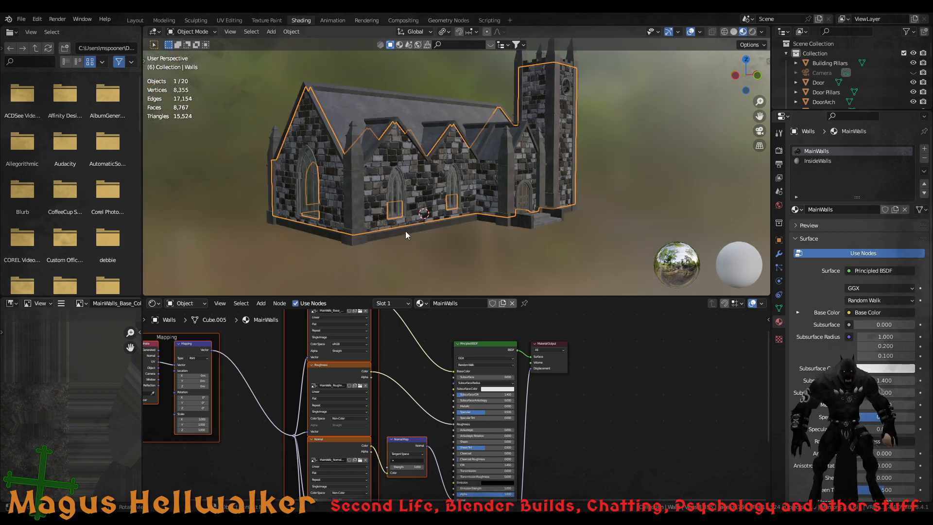
middle_drag(404, 224, 371, 228)
scroll(378, 223, up, 5)
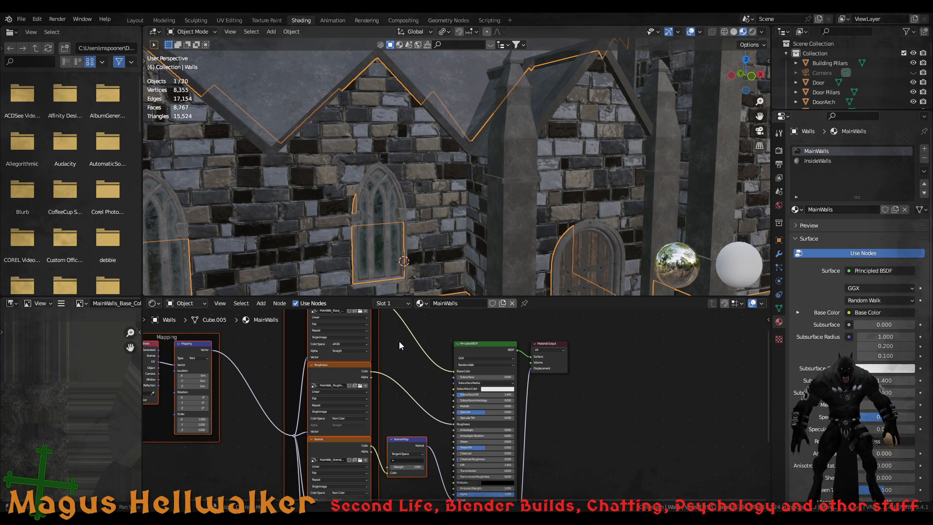
Duplicate the Base Color image texture node of MainWalls and place the copy above the Textures frame
scroll(398, 341, down, 3)
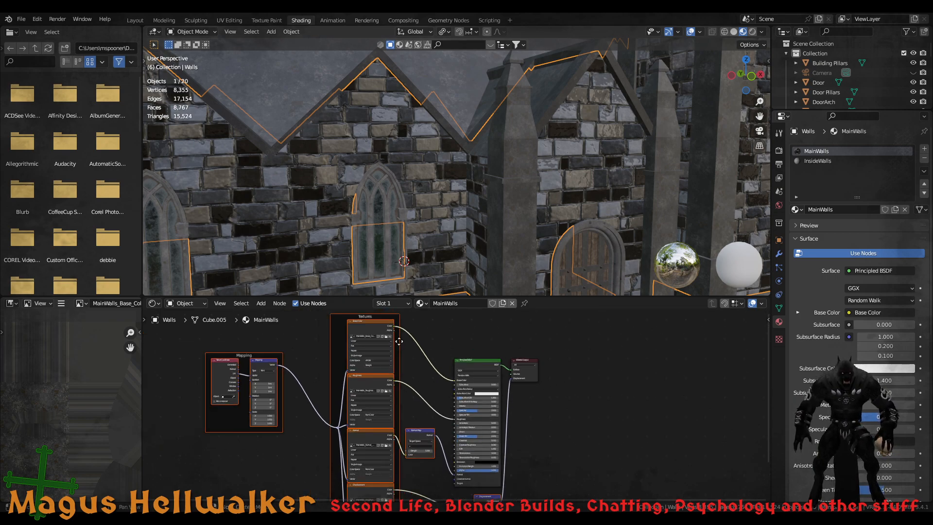
scroll(401, 343, up, 1)
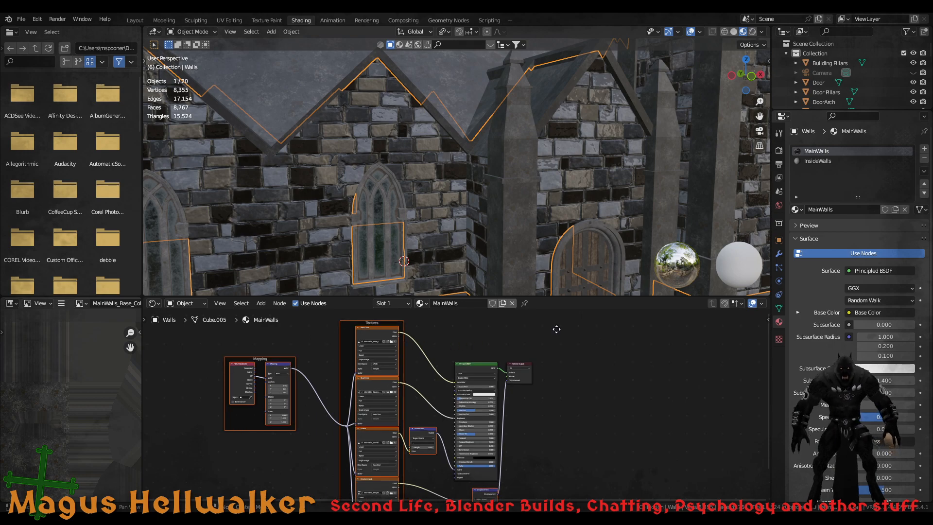
middle_drag(557, 329, 499, 343)
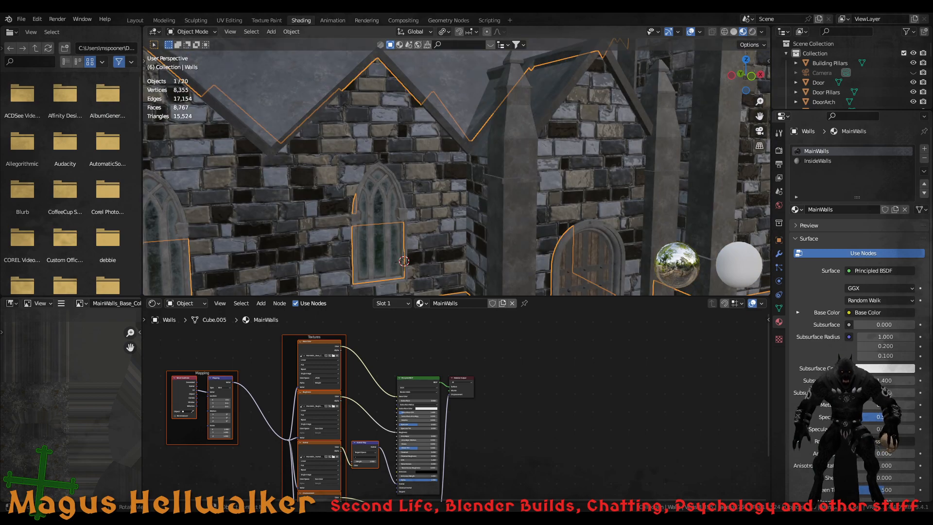
scroll(239, 440, up, 5)
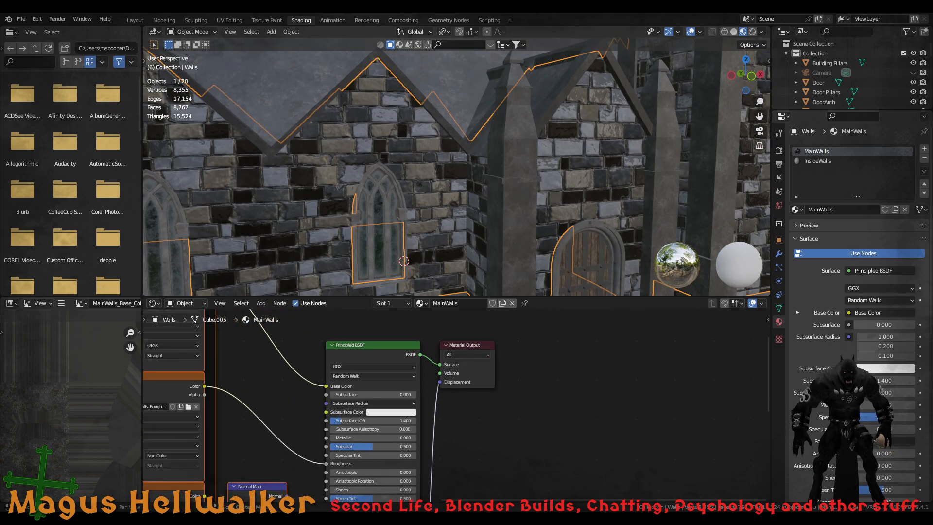
middle_drag(240, 441, 390, 393)
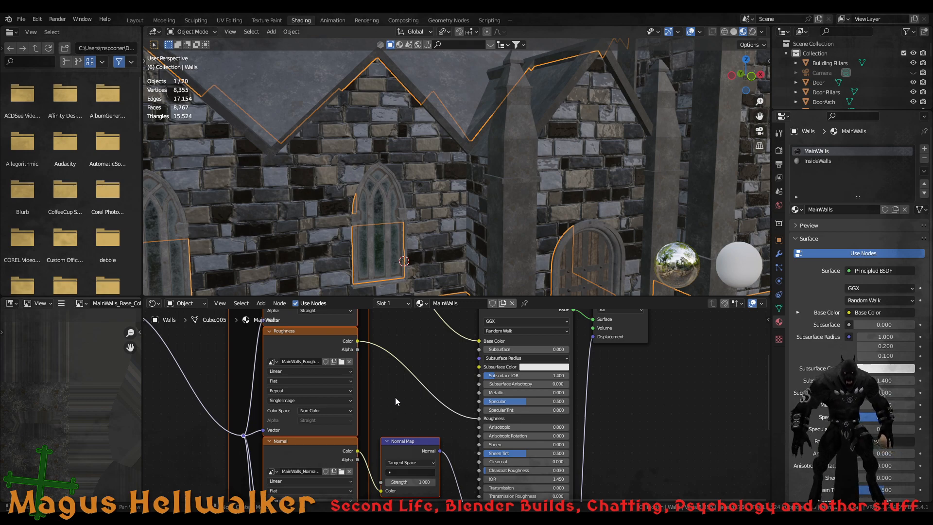
middle_drag(422, 354, 370, 473)
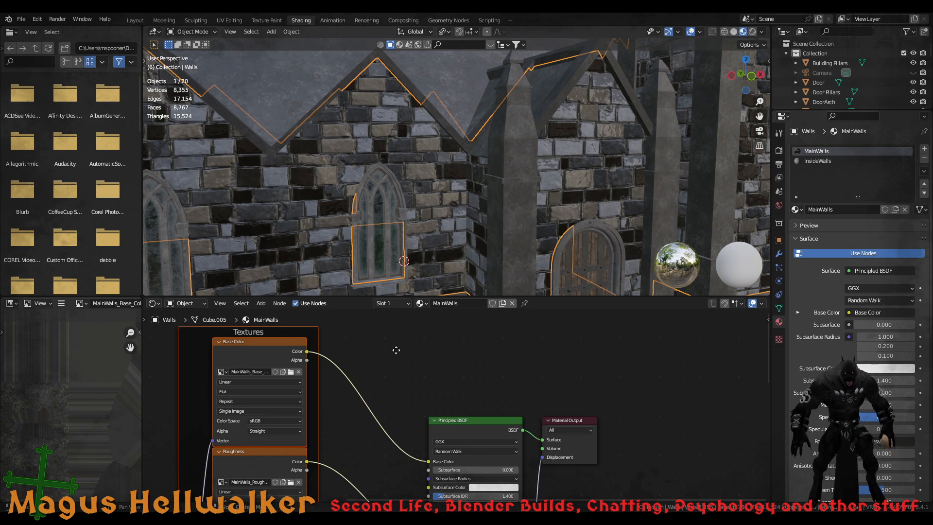
middle_drag(393, 348, 379, 378)
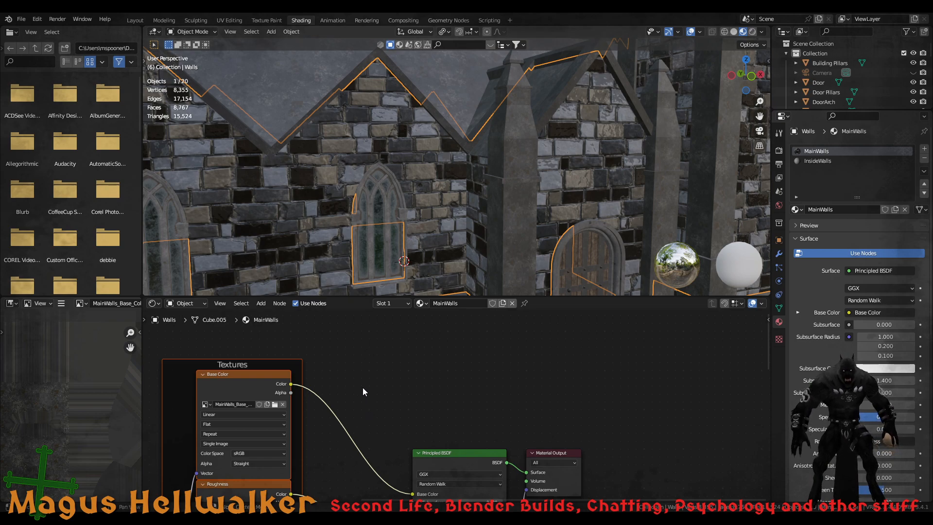
mouse_move(385, 361)
middle_down()
mouse_move(366, 370)
mouse_move(391, 366)
middle_up()
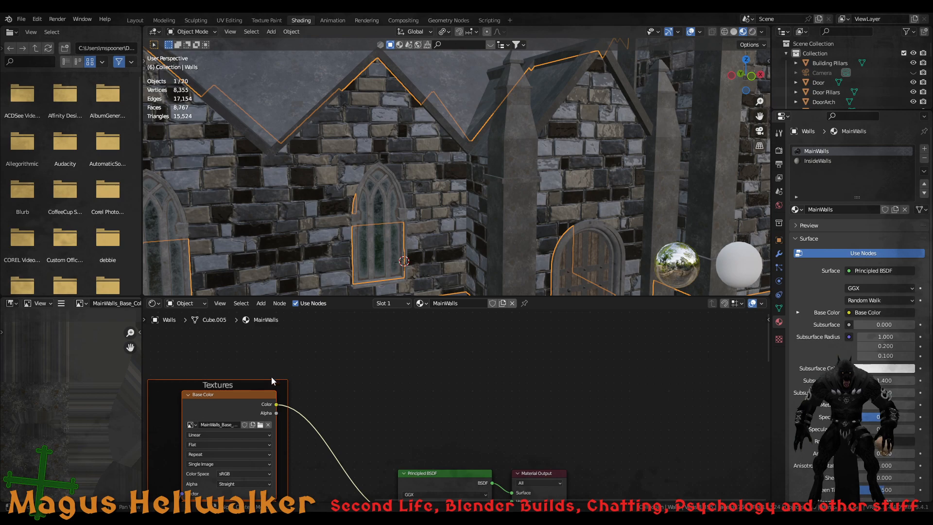
click(233, 397)
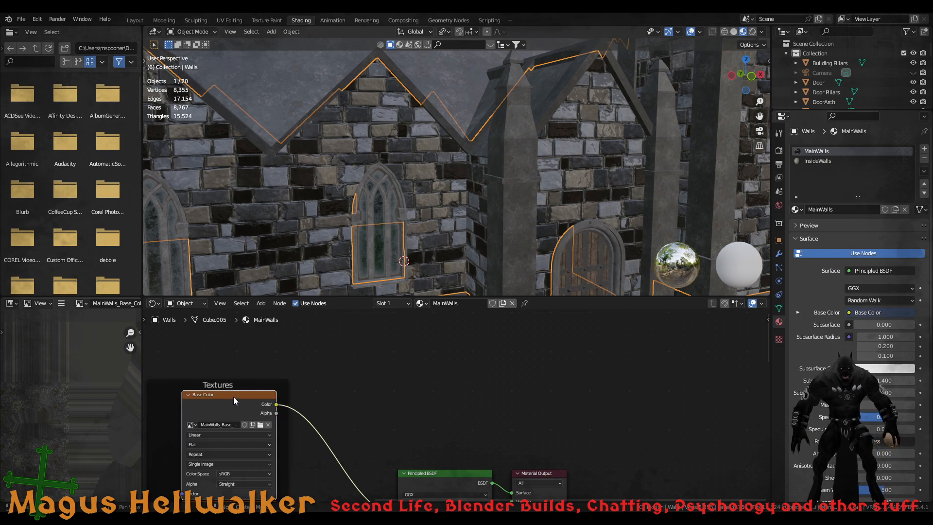
key(shift+d)
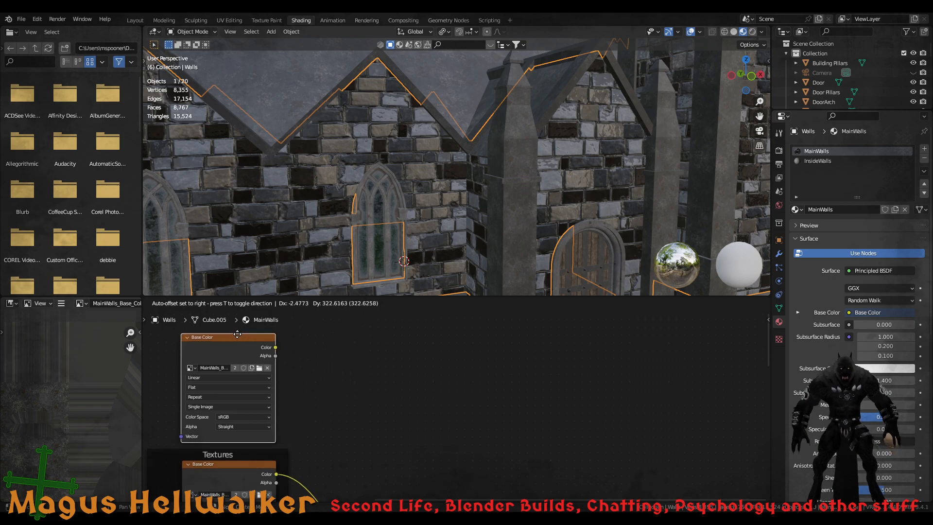
click(237, 334)
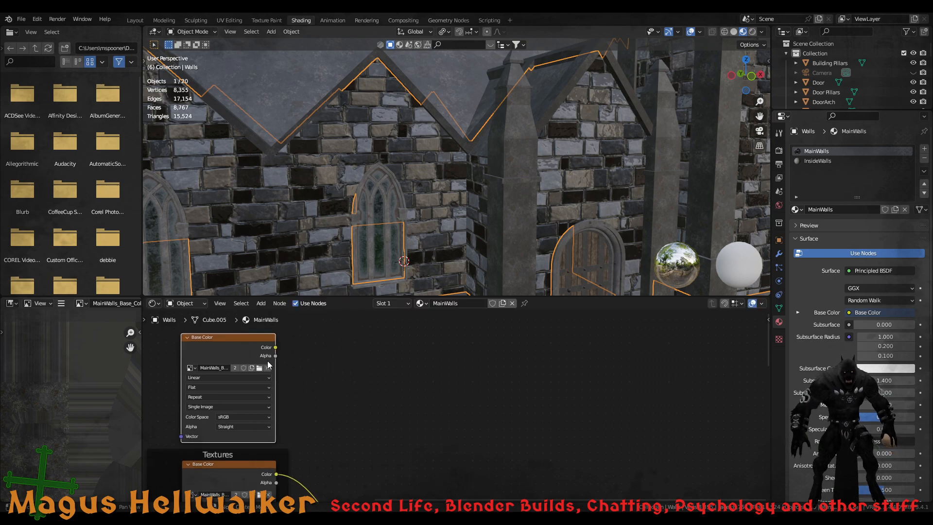
Add a Mix Shader node to MainWalls beside the duplicated Base Color node
click(362, 428)
key(shift+a)
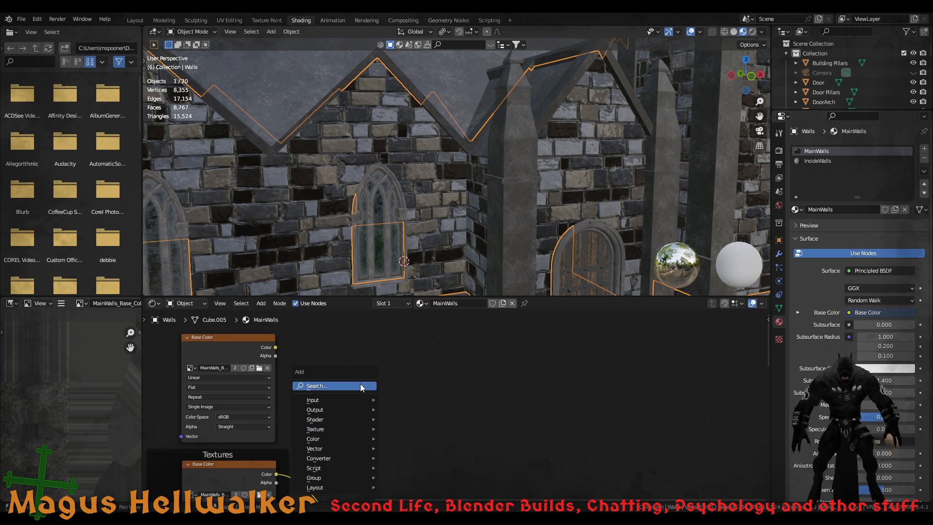
click(360, 385)
text(mixer)
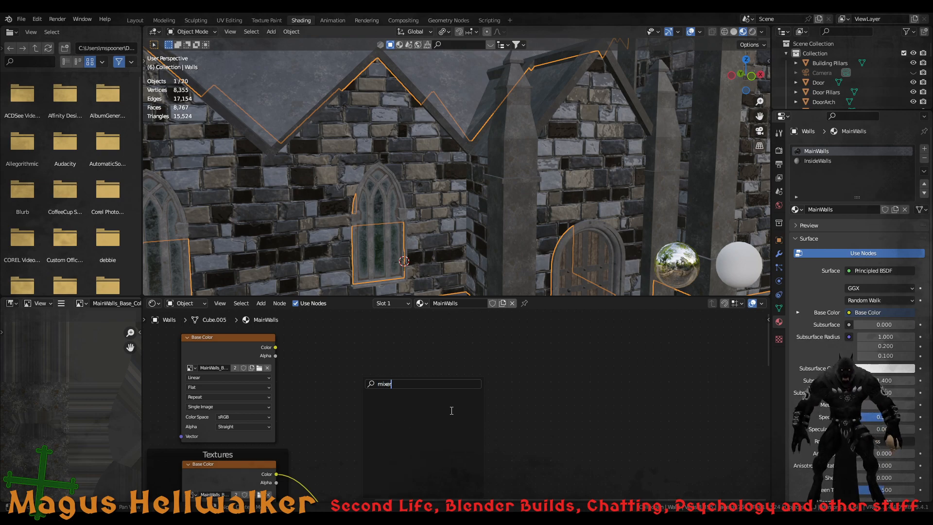
key(BackSpace)
key(BackSpace)
key(BackSpace)
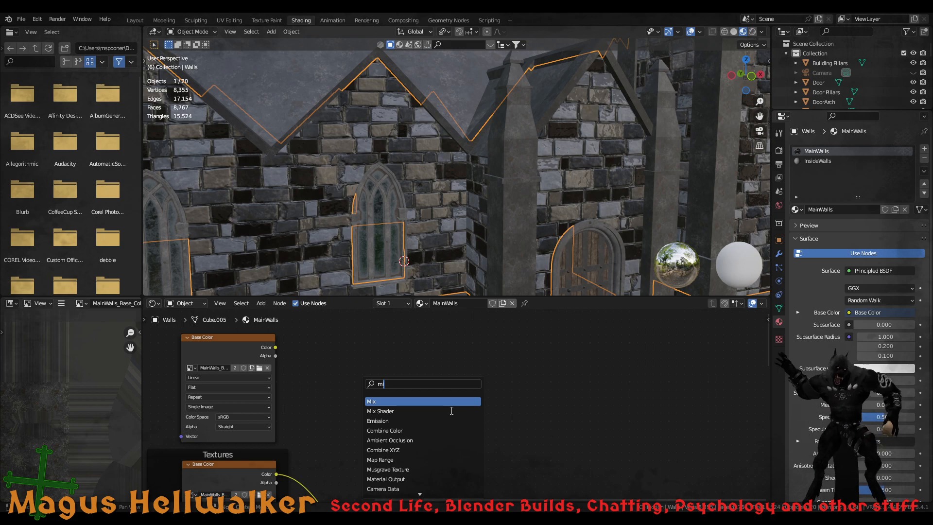
click(423, 411)
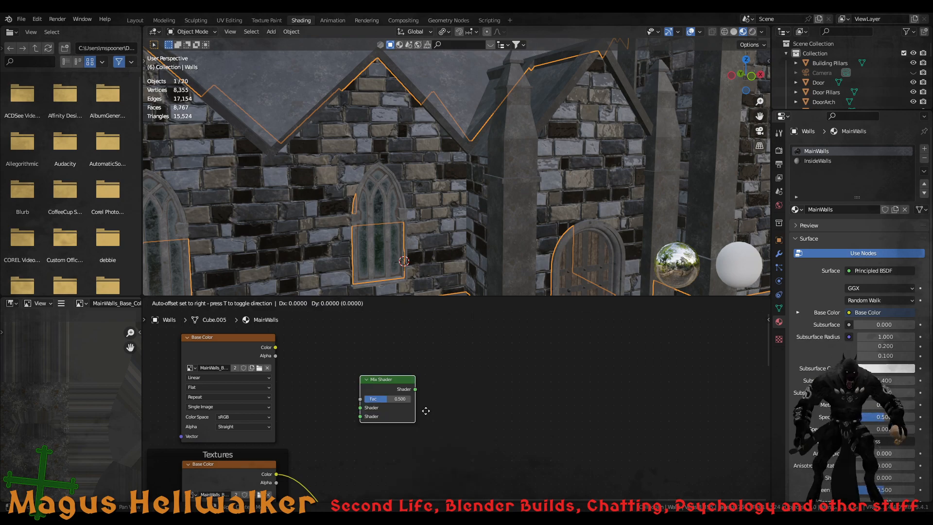
click(389, 445)
Connect the duplicated Base Color node to the first Shader input of the Mix Shader and reroute the original's Color link to the second
middle_drag(407, 447, 394, 428)
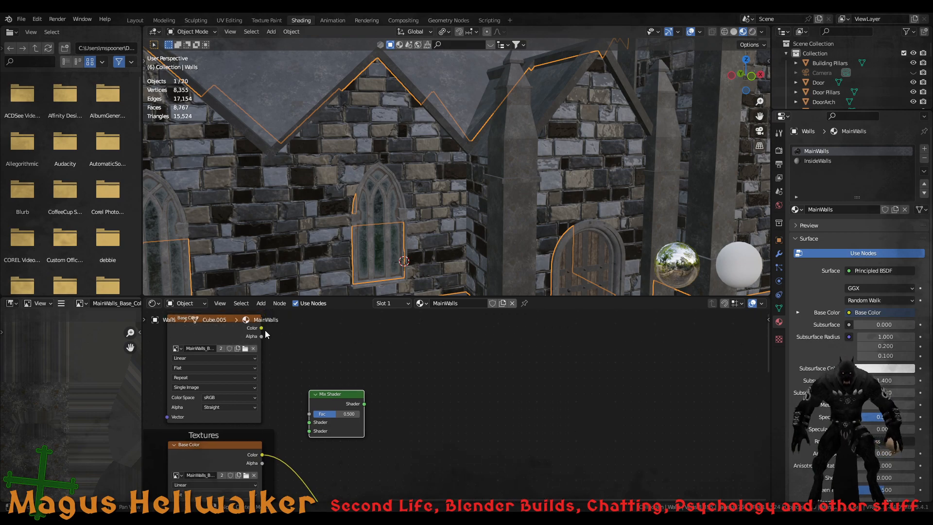
drag(261, 328, 308, 422)
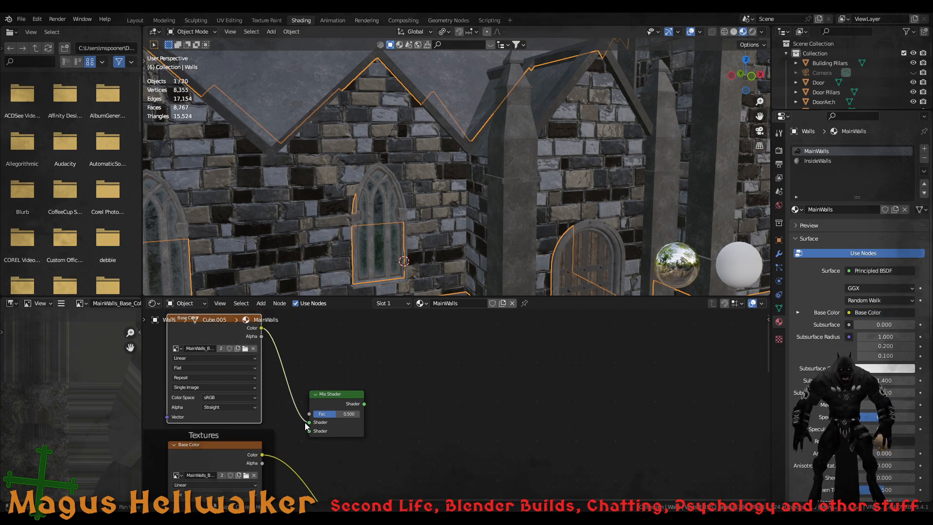
middle_drag(395, 451, 360, 385)
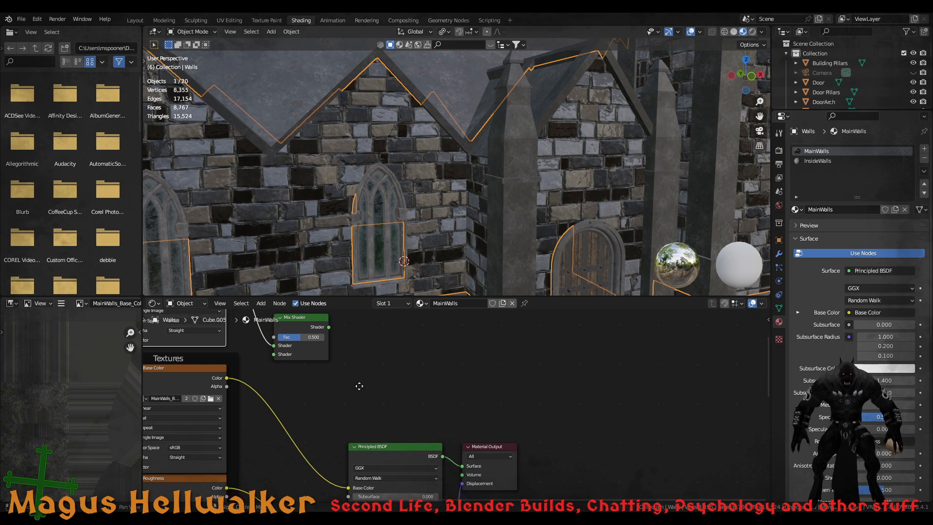
drag(348, 487, 275, 355)
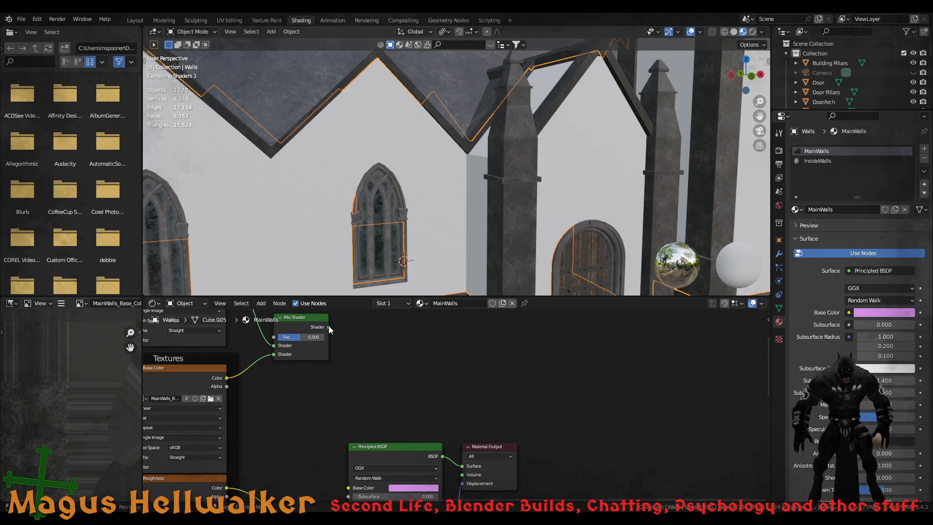
Try to feed the Mix Shader's output into the Principled BSDF's Base Color, and remove that link
drag(328, 326, 346, 487)
middle_drag(345, 484, 346, 448)
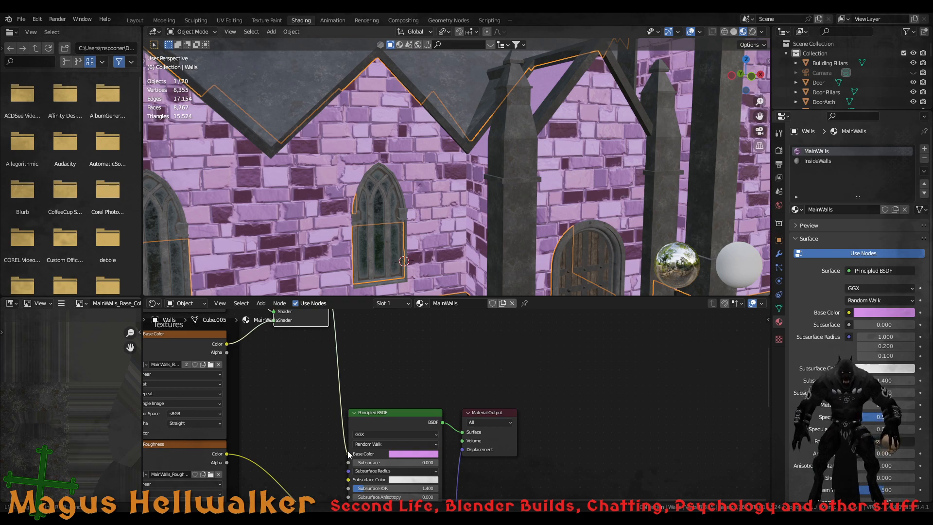
drag(348, 450, 348, 450)
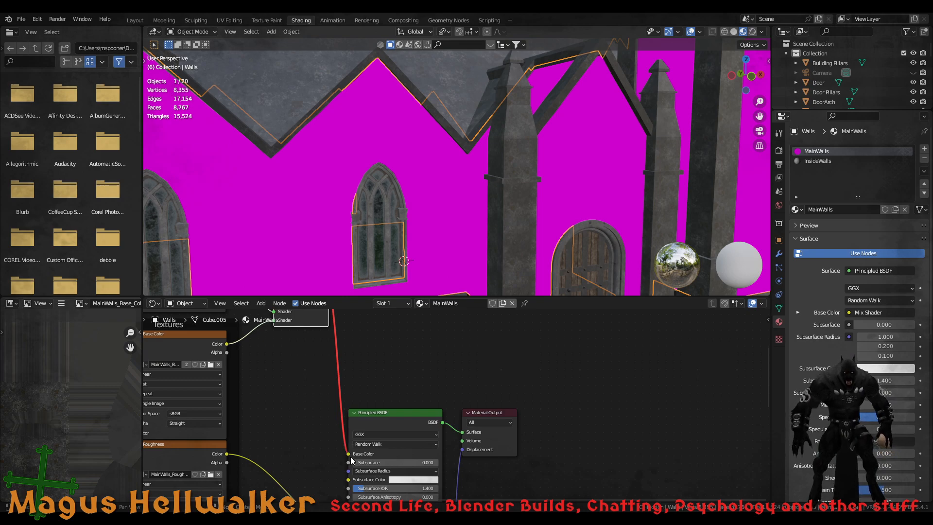
drag(348, 454, 316, 456)
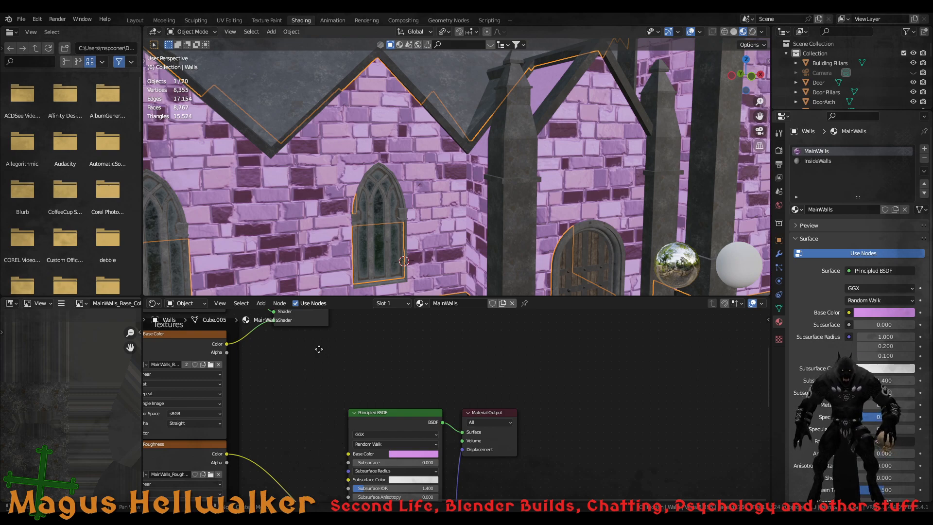
Set the Principled BSDF's Base Color to a near-white tint with a Value of 1.000
middle_drag(318, 349, 378, 335)
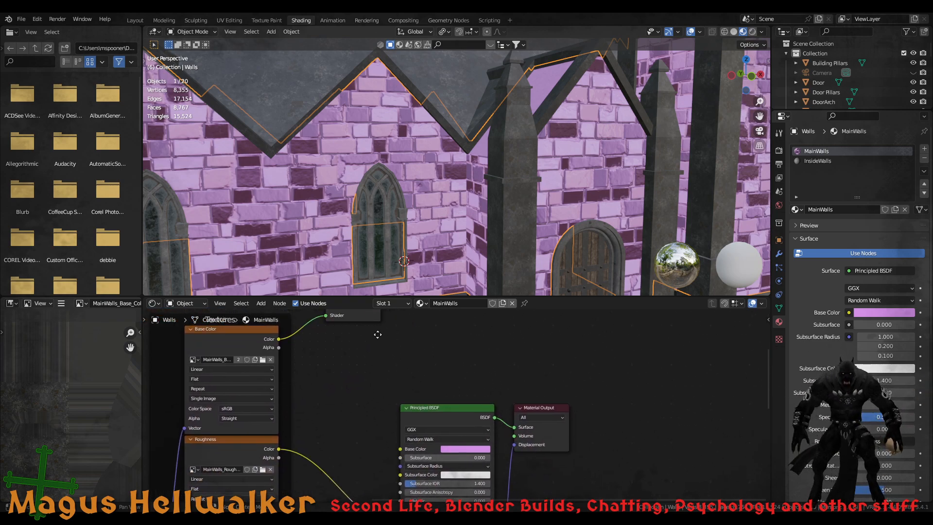
click(468, 451)
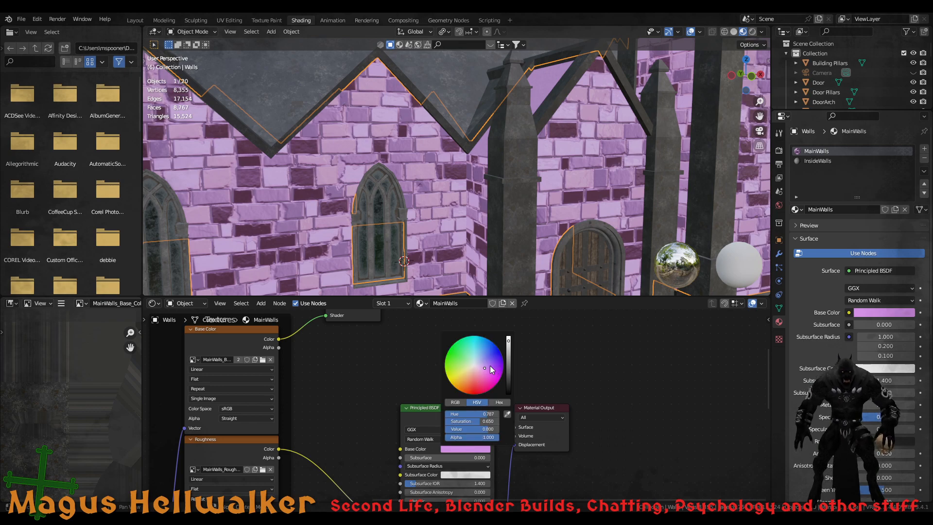
drag(508, 343, 509, 336)
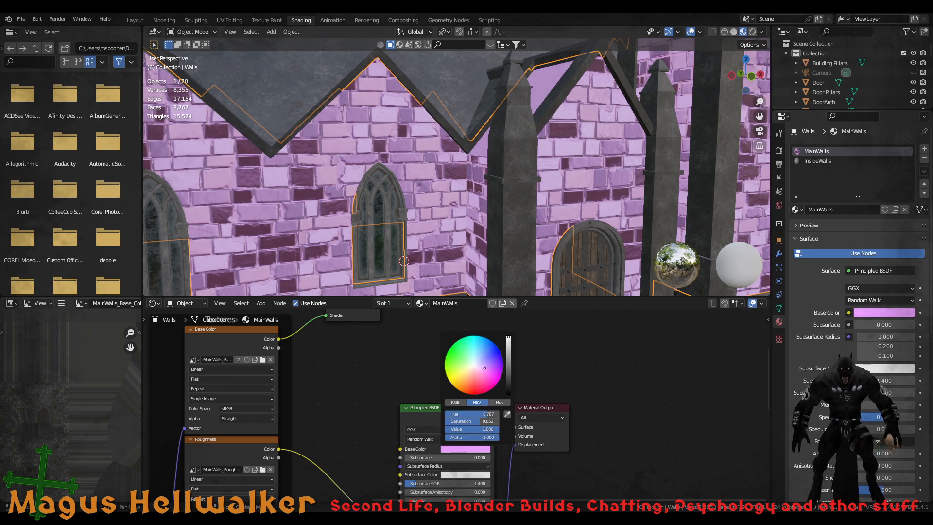
click(475, 366)
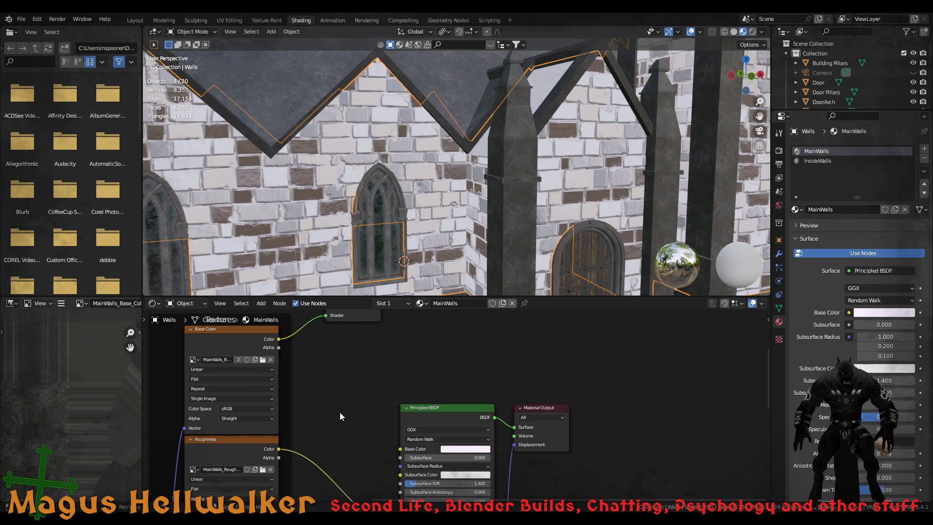
Reroute the original Base Color texture's Color link from the Mix Shader's second input to the Principled BSDF's Base Color
middle_drag(340, 412, 323, 431)
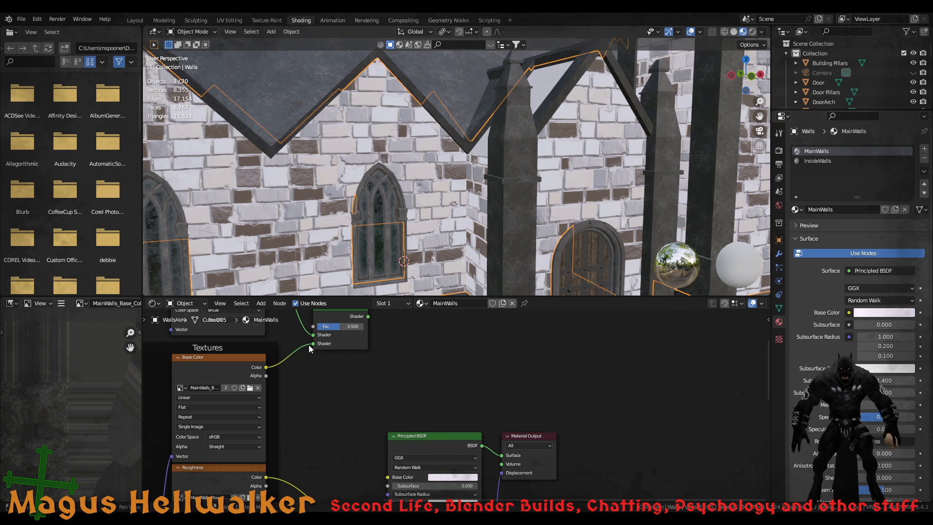
drag(311, 343, 387, 479)
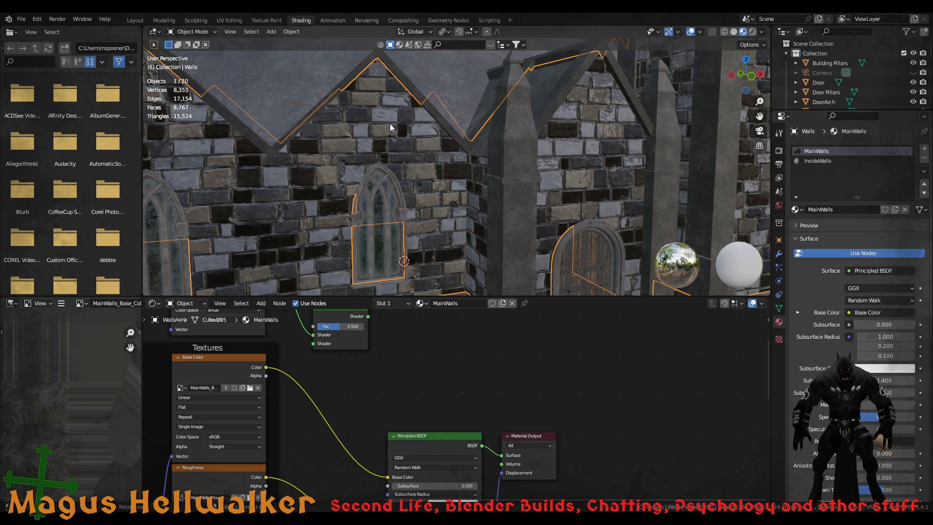
Set the Strength of MainWalls' Normal Map node to 0
middle_drag(343, 477, 346, 373)
middle_drag(327, 454, 333, 331)
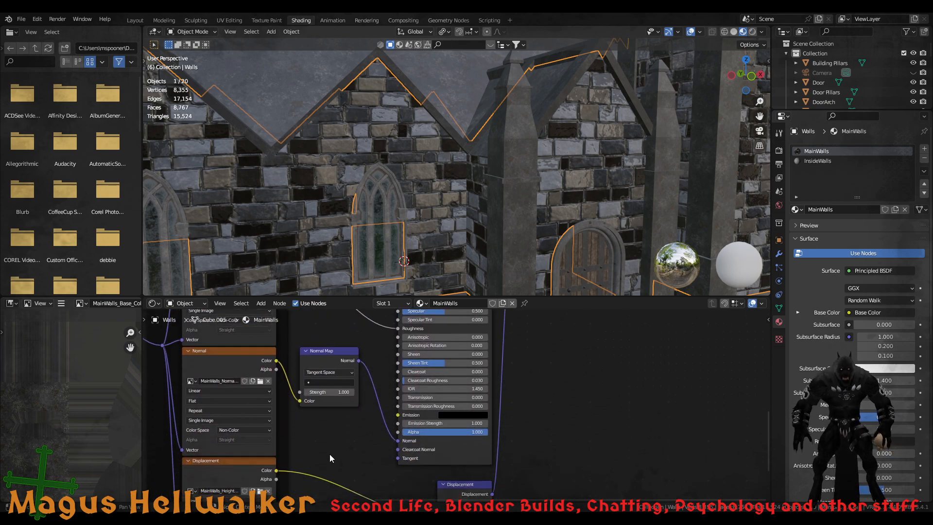
middle_drag(330, 454, 329, 405)
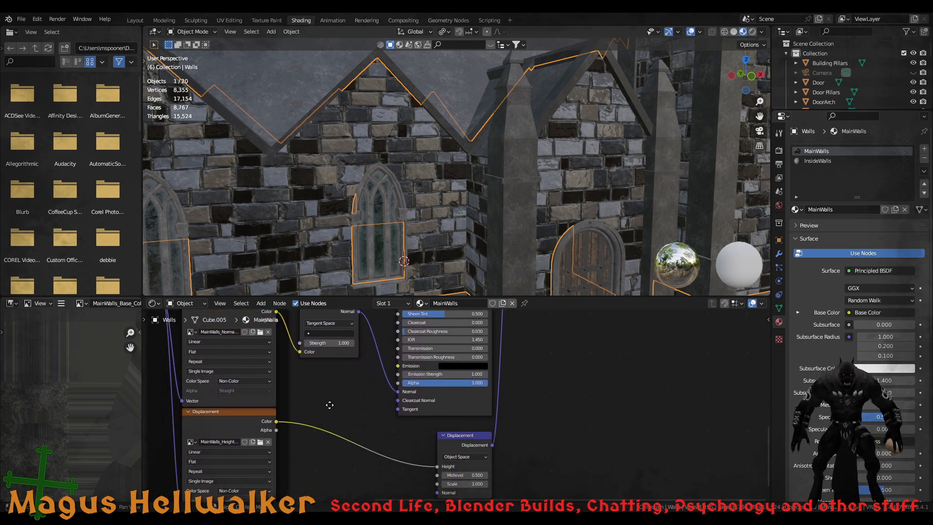
middle_drag(330, 407, 355, 484)
drag(368, 421, 329, 422)
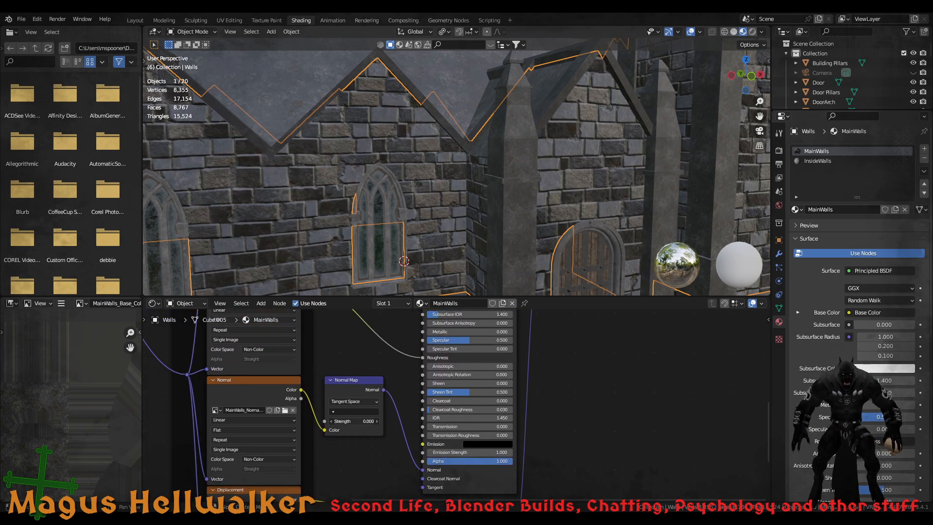
Raise the Normal Map node's Strength back to 1.000 in increments
click(377, 421)
text(0.3)
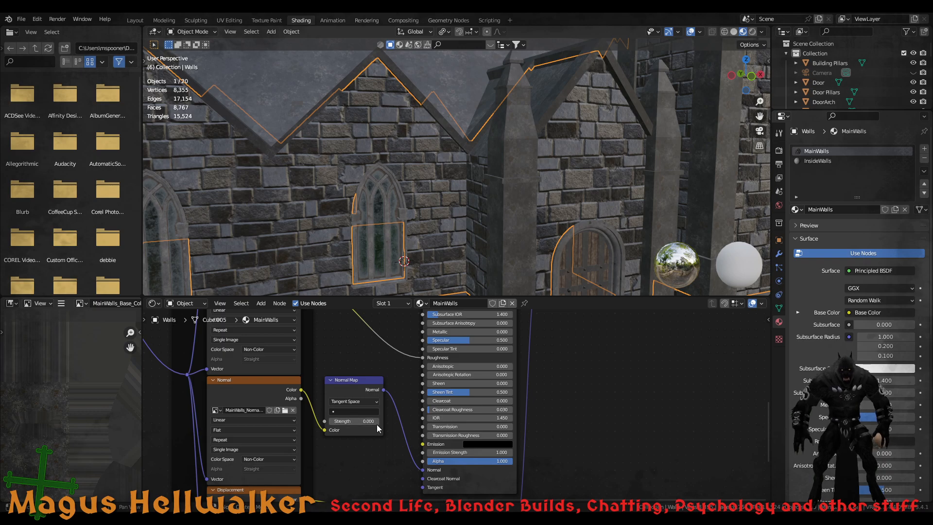
key(Return)
click(377, 422)
click(377, 422)
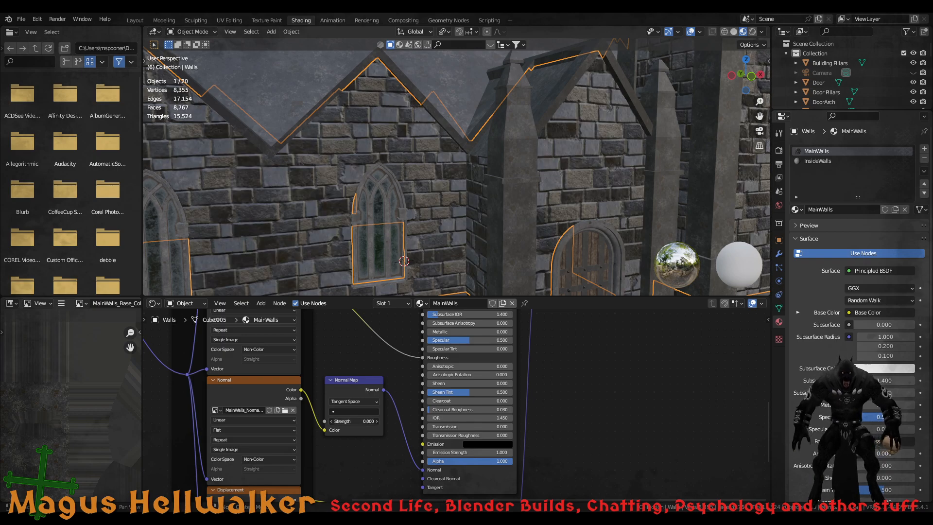
click(377, 421)
mouse_move(368, 421)
mouse_down()
mouse_move(455, 422)
mouse_move(365, 422)
mouse_up()
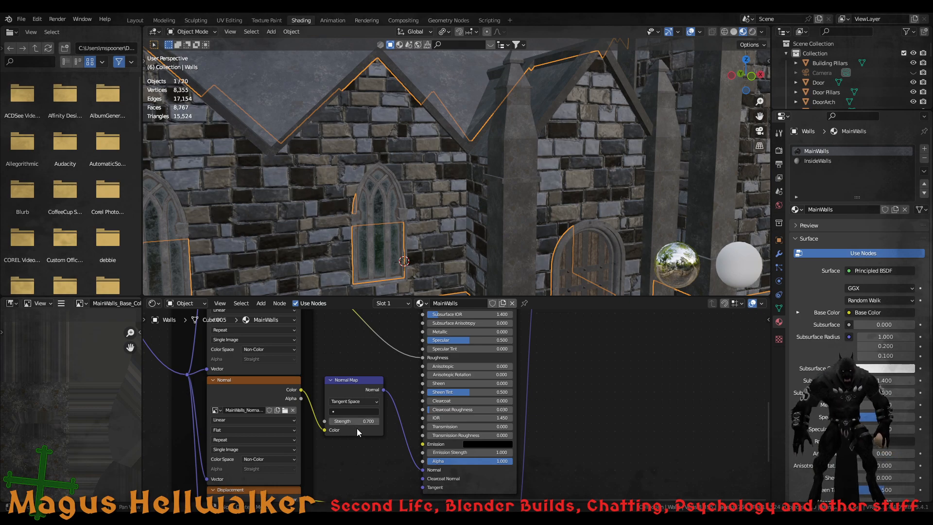
click(377, 421)
click(376, 421)
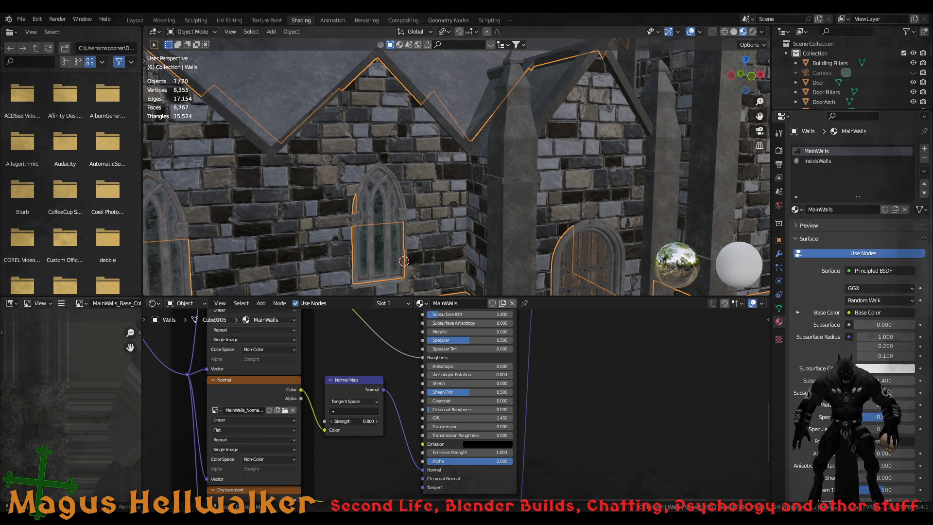
click(376, 421)
Isolate the Walls object in local view and turn it to show the long side with the tower
middle_drag(382, 465, 374, 384)
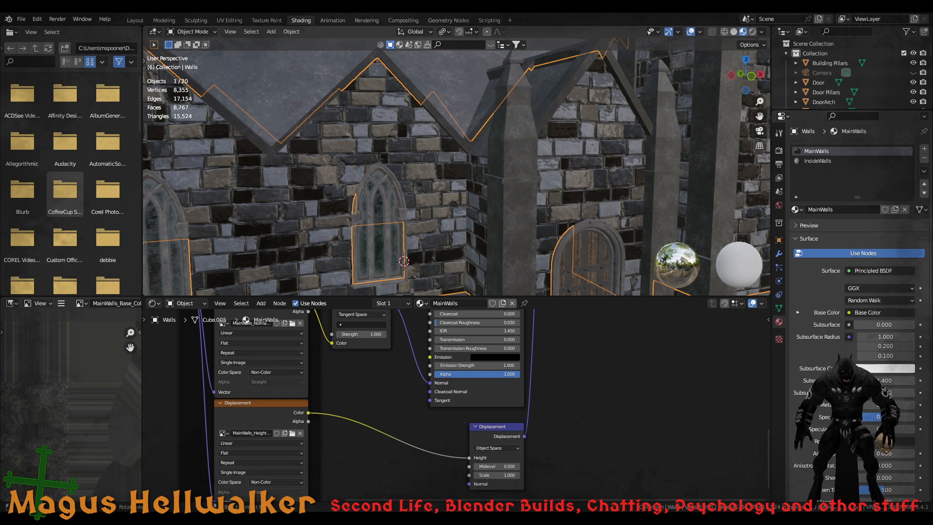
scroll(456, 175, down, 6)
middle_drag(457, 175, 374, 223)
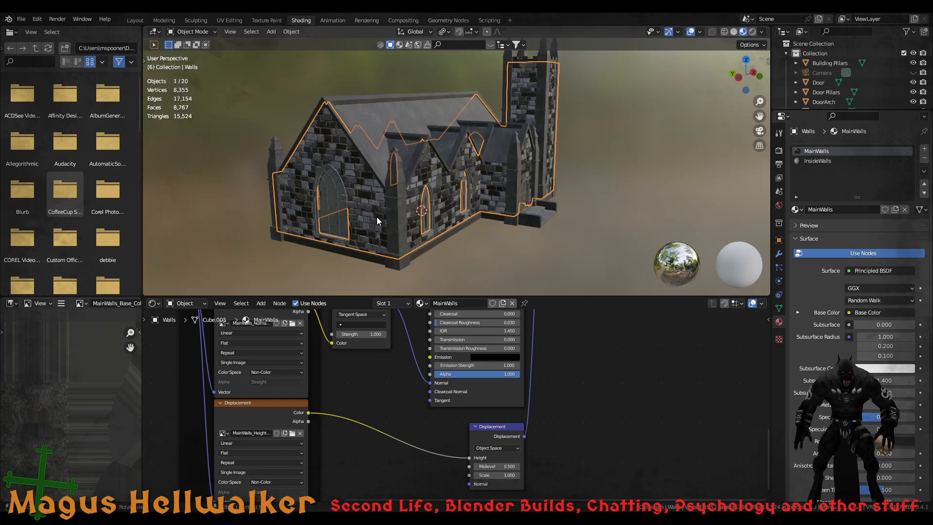
key(KP_Divide)
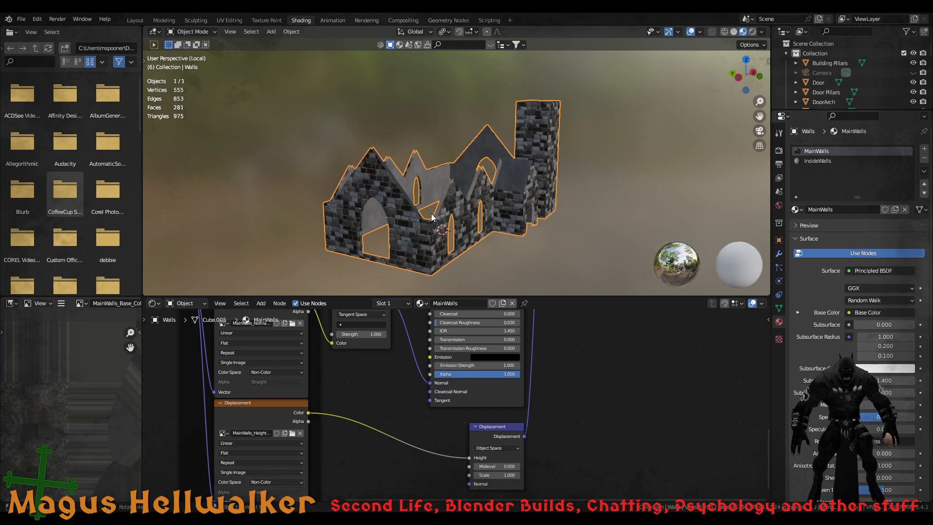
mouse_move(432, 214)
middle_down()
mouse_move(376, 262)
mouse_move(192, 225)
mouse_move(198, 234)
mouse_move(423, 214)
middle_up()
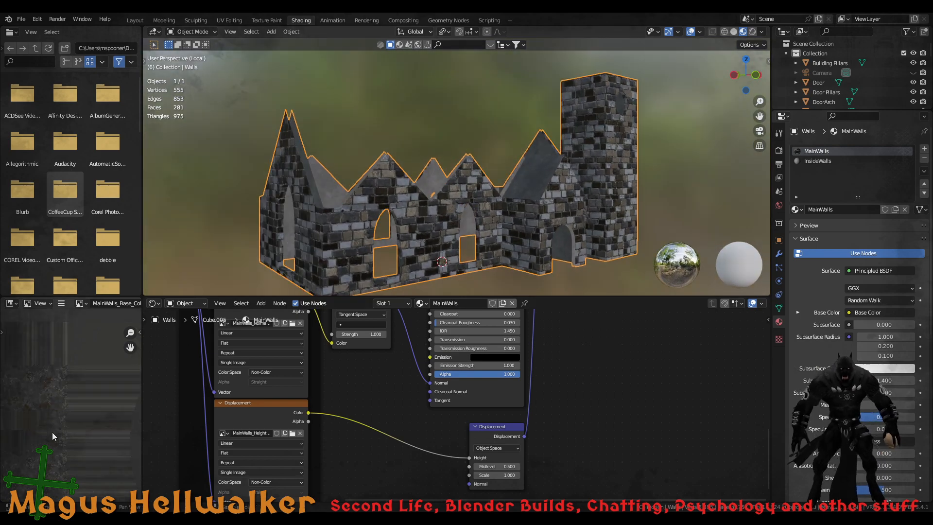
Examine the MainWalls base color image in the image editor at different zoom levels
scroll(52, 432, down, 3)
scroll(56, 428, down, 1)
scroll(57, 429, up, 3)
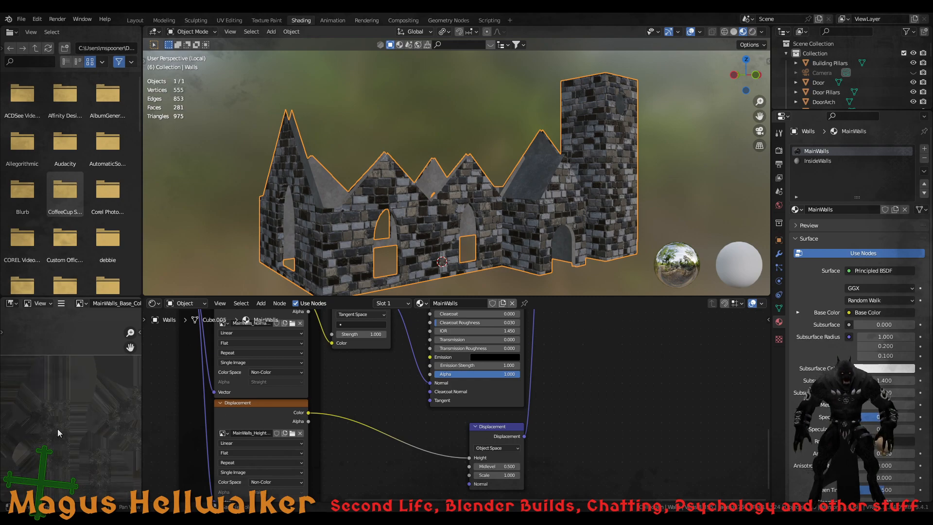
middle_drag(60, 430, 174, 352)
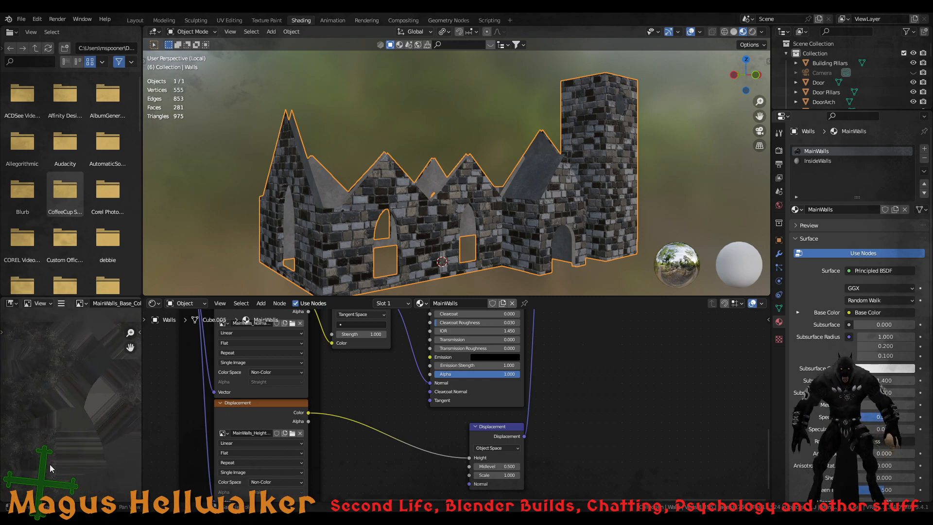
middle_drag(53, 467, 53, 433)
scroll(53, 433, up, 2)
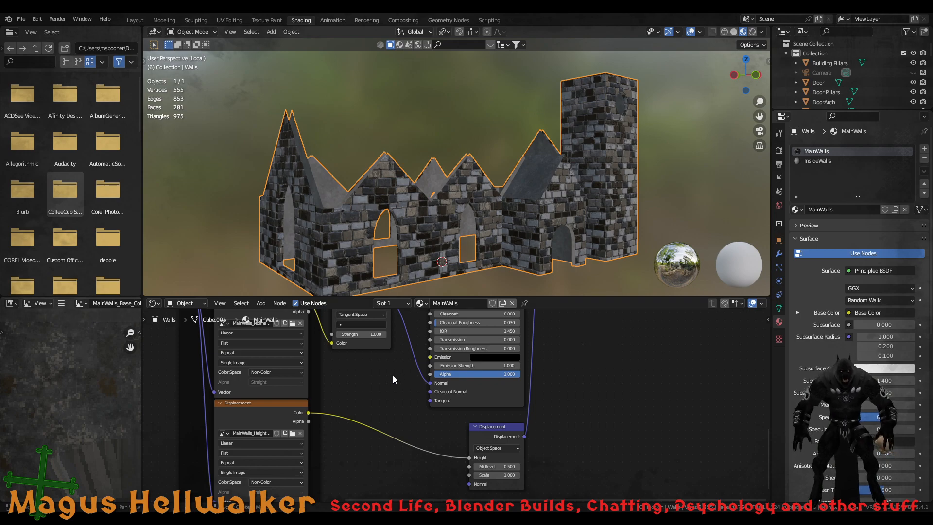
Try the None and Channel Packed alpha modes on the Base Color texture node in the Textures frame, and restore Straight
scroll(392, 375, down, 2)
middle_drag(389, 372, 322, 400)
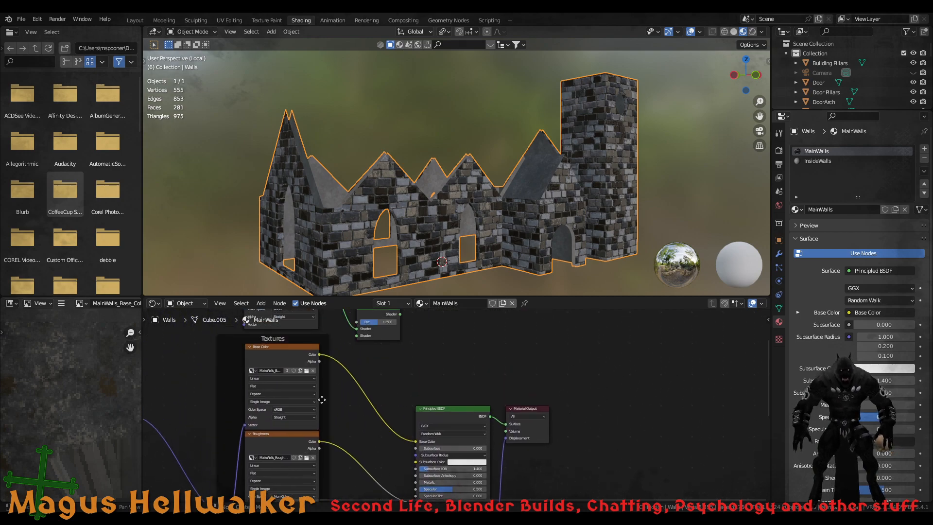
scroll(322, 399, up, 1)
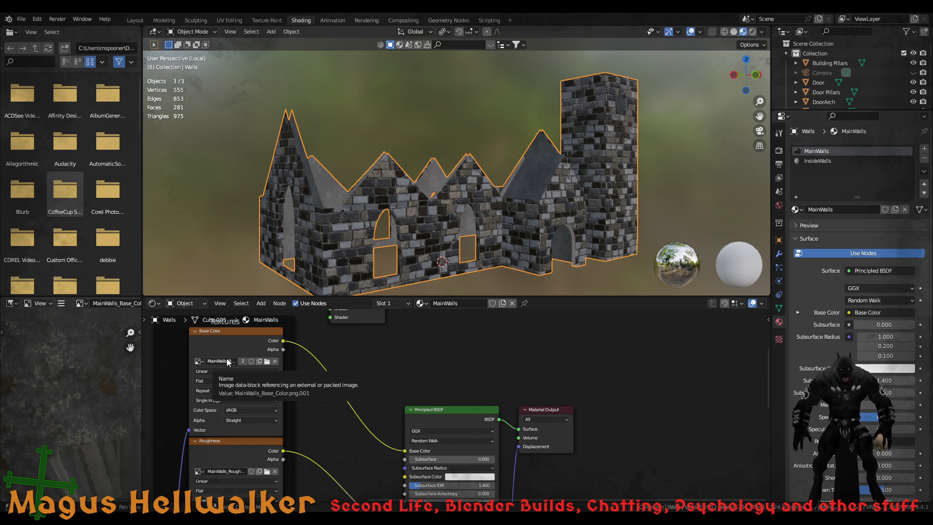
click(276, 421)
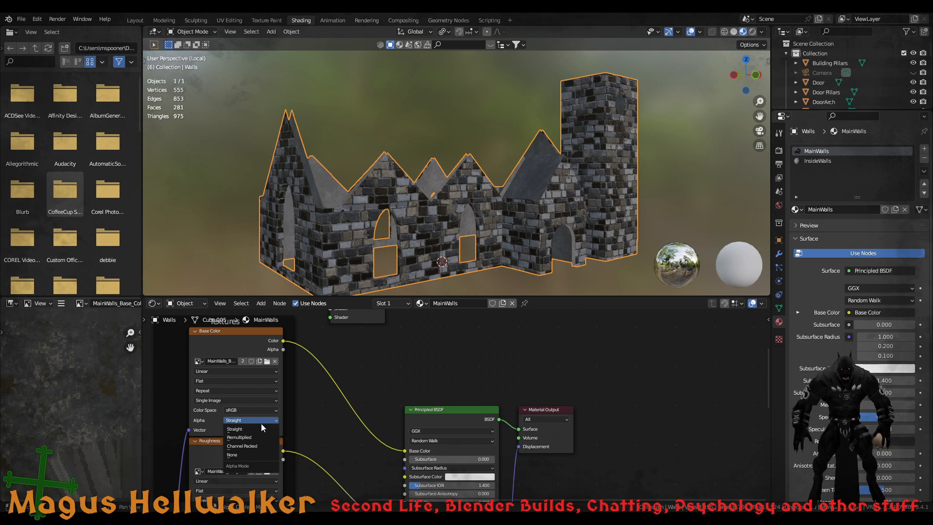
click(247, 455)
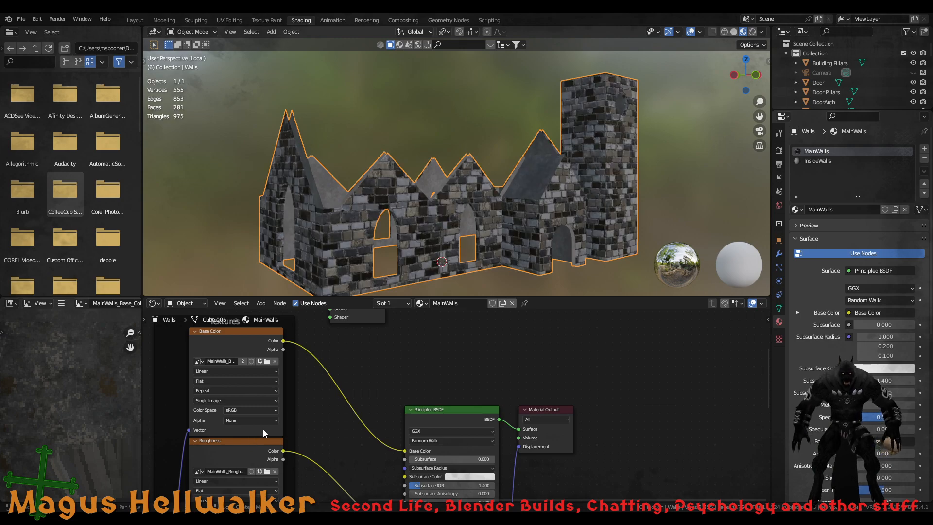
click(273, 420)
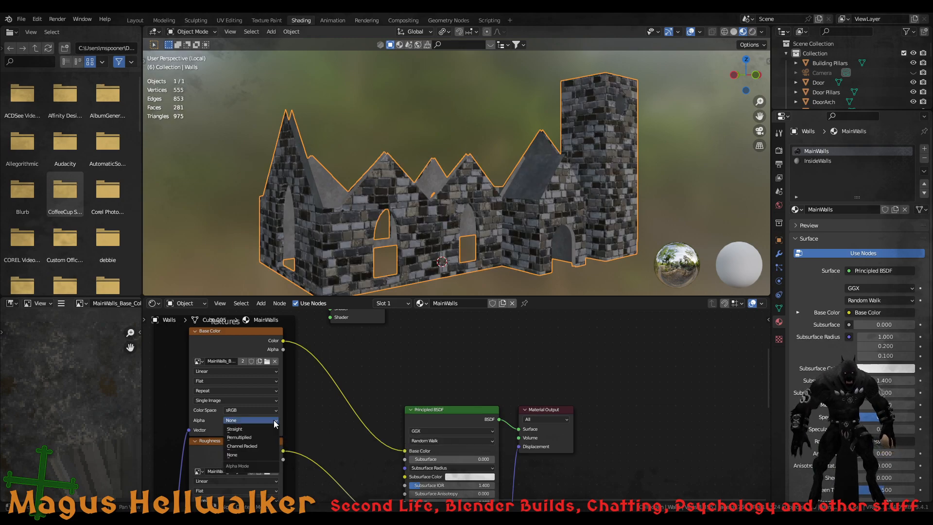
click(263, 445)
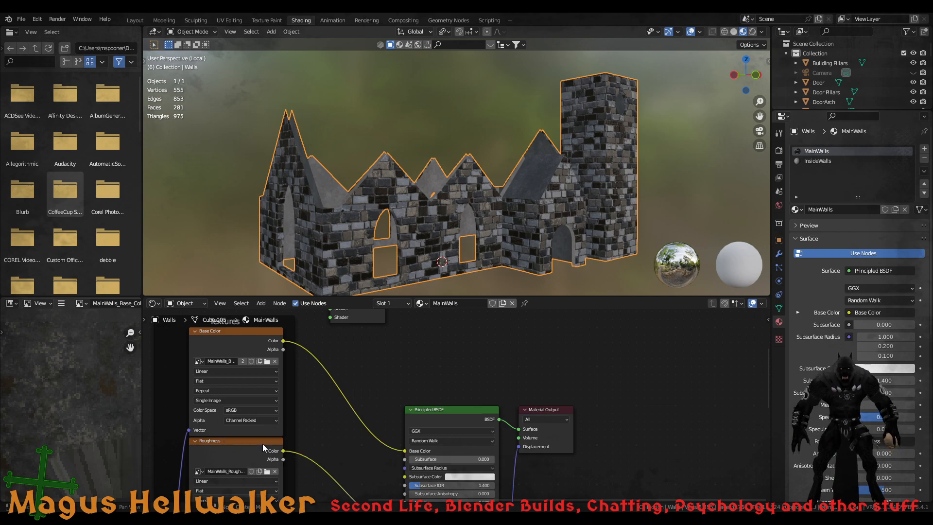
click(273, 421)
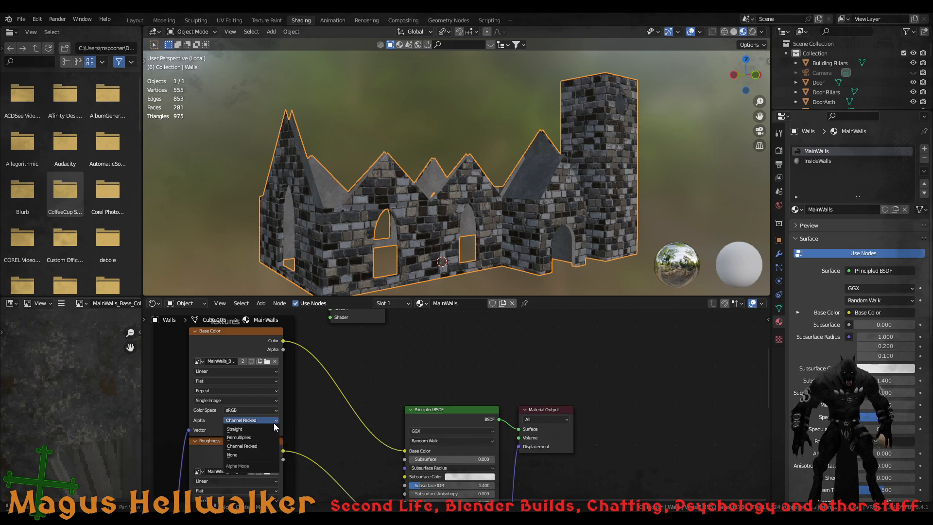
click(249, 456)
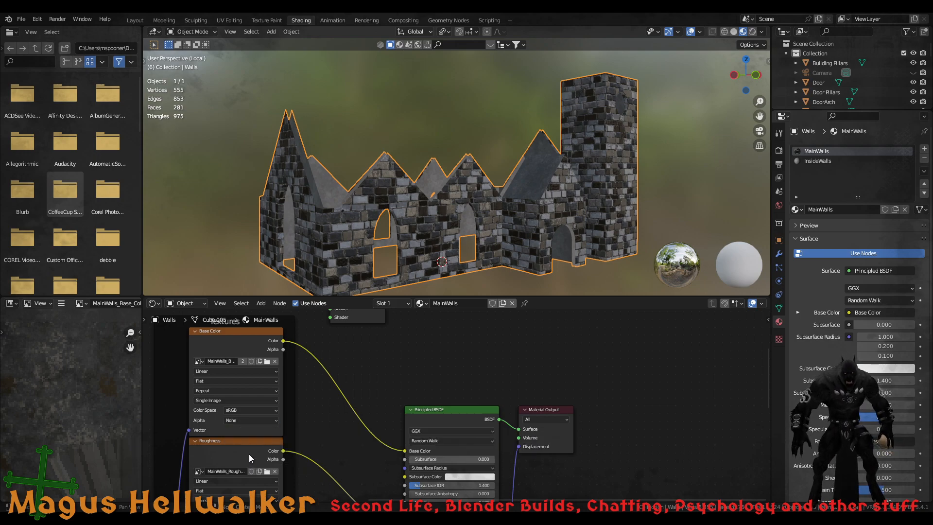
click(260, 418)
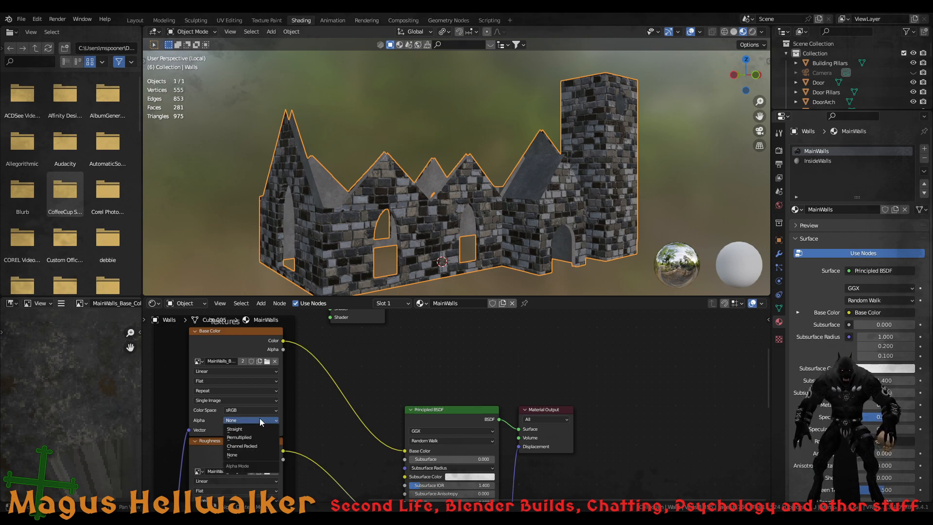
click(252, 429)
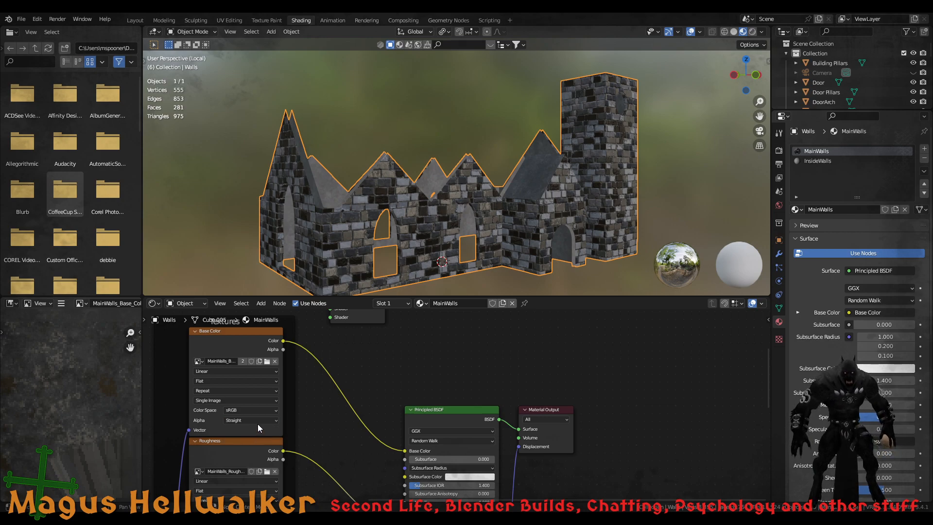
Examine the brick texture on the isolated walls up close and from a distance
scroll(424, 230, up, 6)
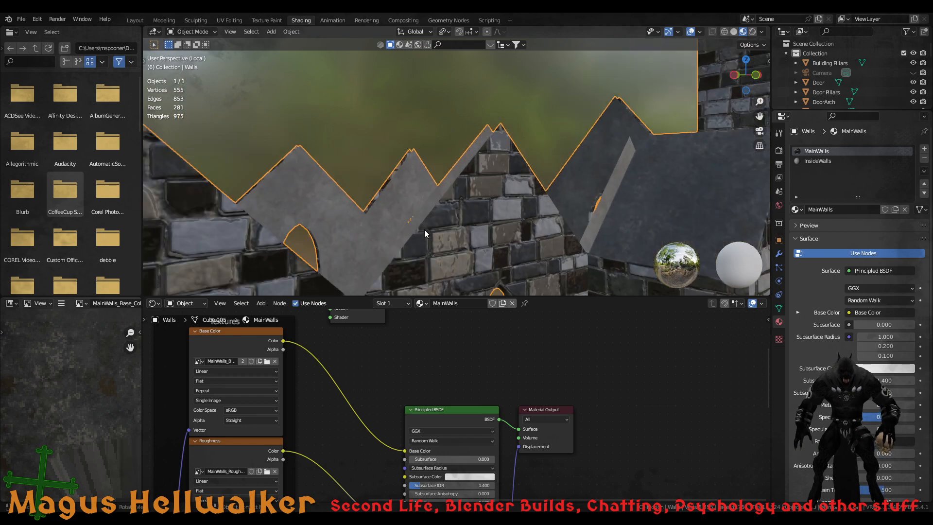
scroll(453, 244, up, 1)
scroll(453, 243, down, 1)
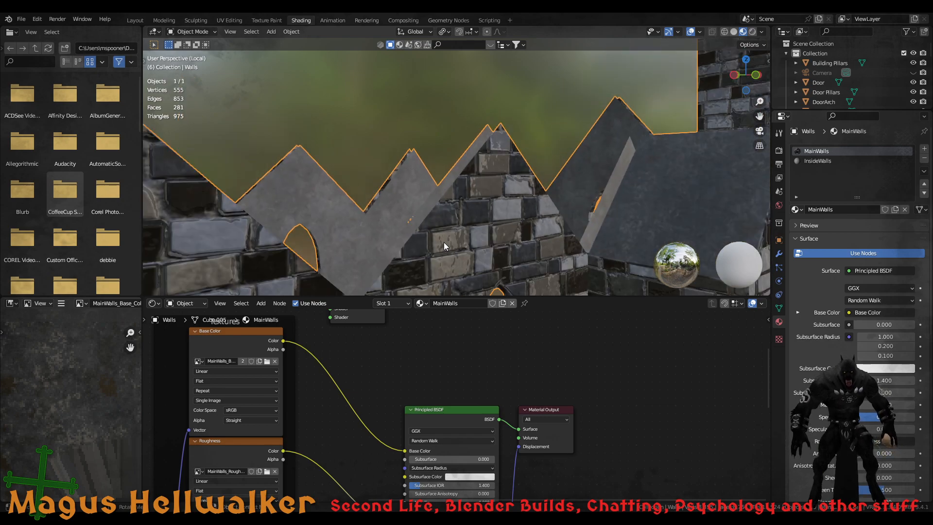
mouse_move(444, 242)
middle_down()
mouse_move(470, 261)
mouse_move(554, 247)
mouse_move(493, 253)
mouse_move(458, 244)
mouse_move(418, 275)
mouse_move(374, 278)
mouse_move(349, 258)
mouse_move(449, 212)
mouse_move(428, 246)
middle_up()
scroll(460, 243, down, 4)
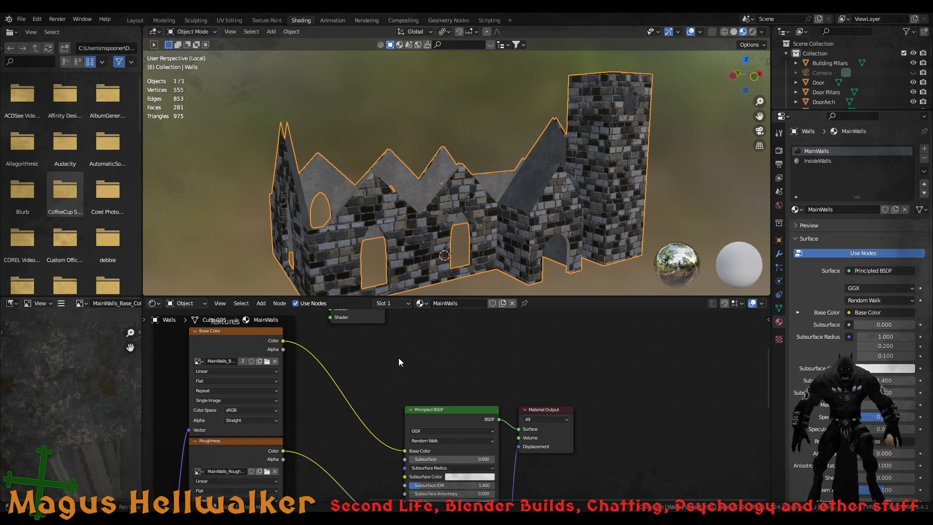
Move the Mix Shader node farther away from the duplicated Base Color node
middle_drag(375, 342, 385, 473)
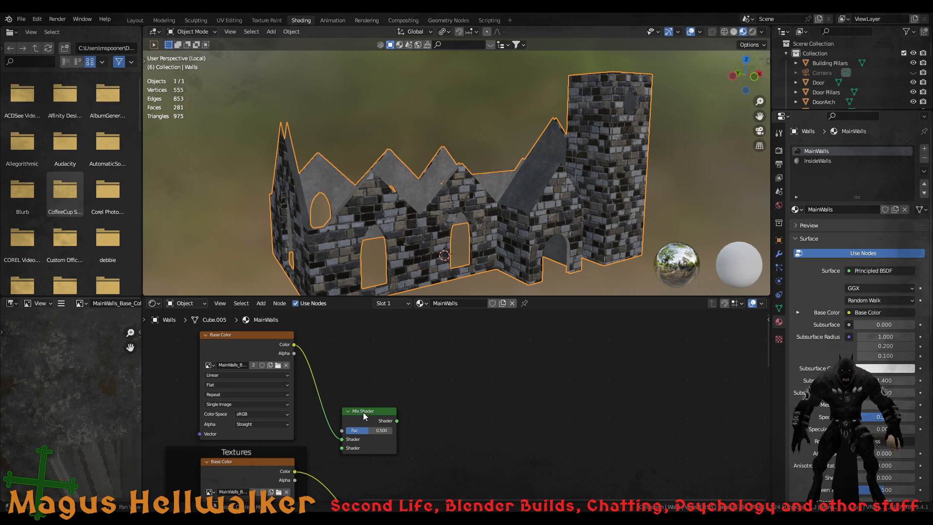
drag(363, 416, 403, 387)
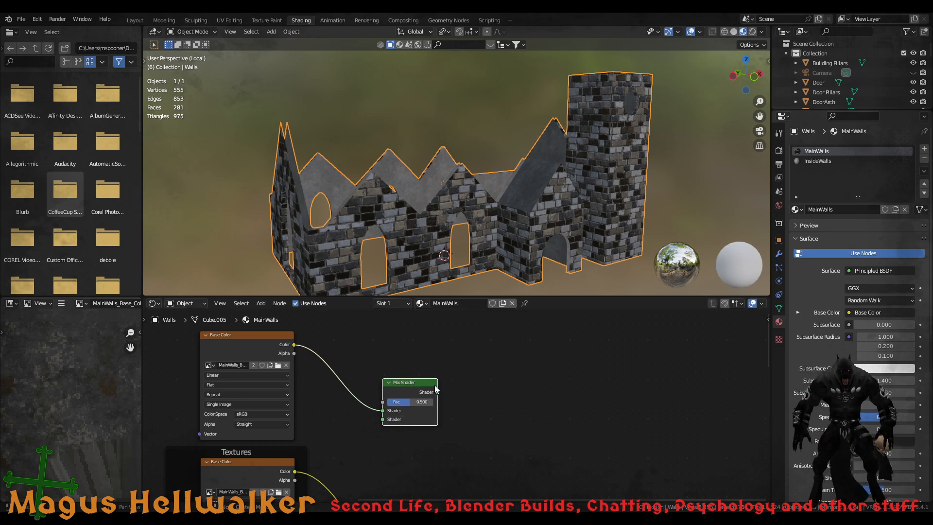
Delete the Mix Shader node and the duplicated Base Color node above the Textures frame
key(x)
click(260, 335)
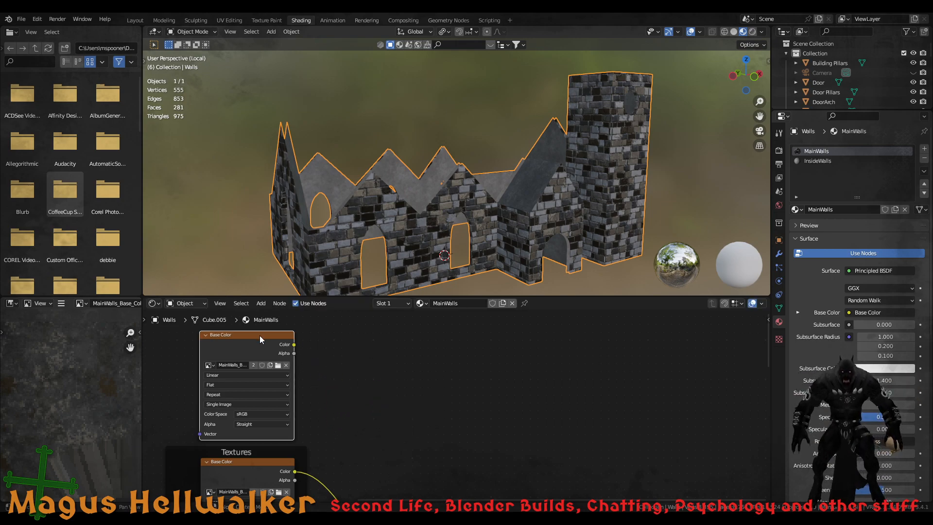
key(x)
Browse the images available to the Base Color texture node in the Textures frame, and choose MainWalls_Base_Color.png
middle_drag(358, 442, 342, 355)
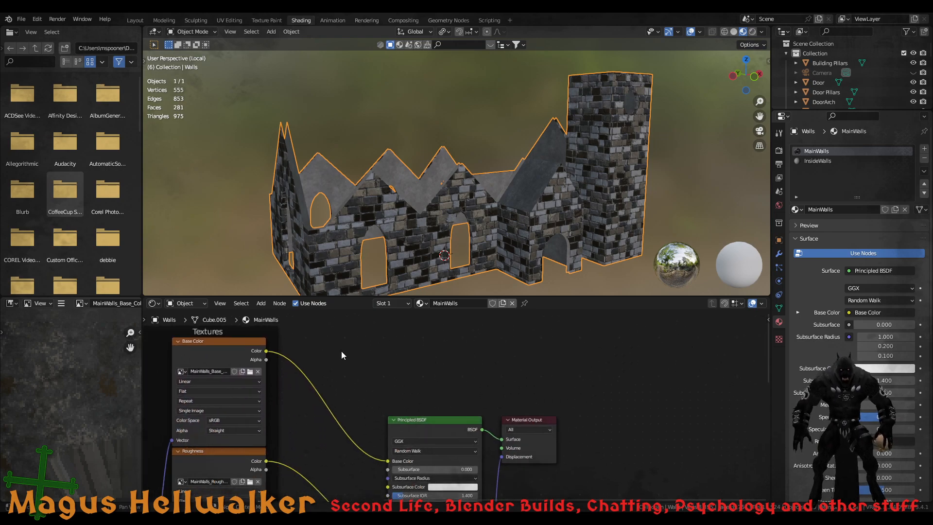
middle_drag(314, 448, 323, 415)
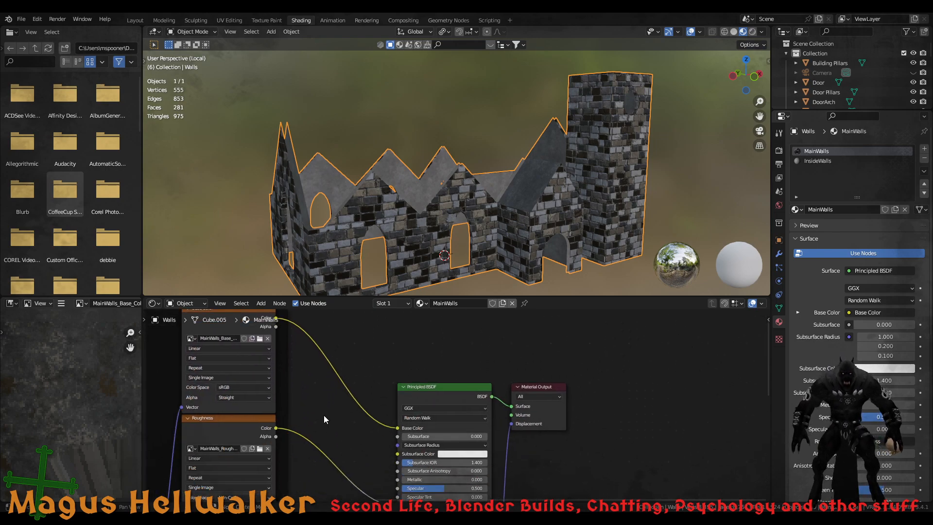
click(194, 337)
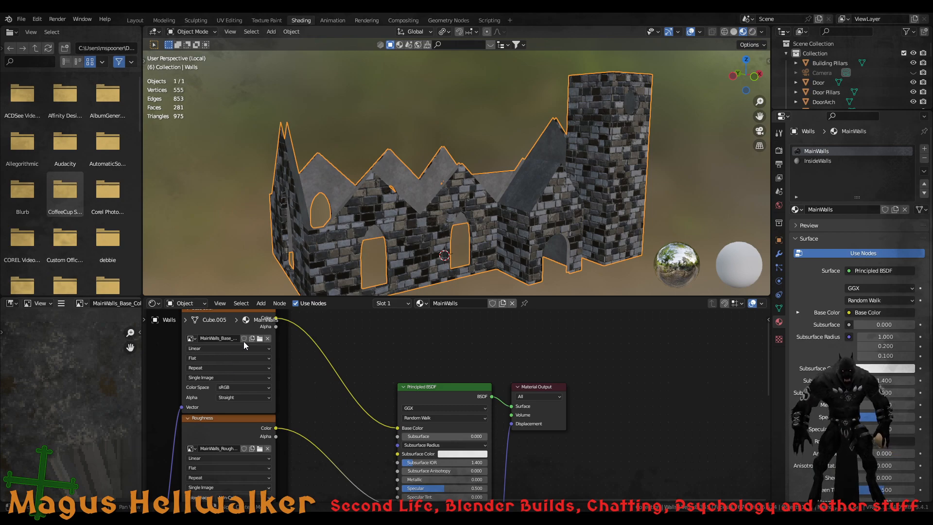
click(193, 339)
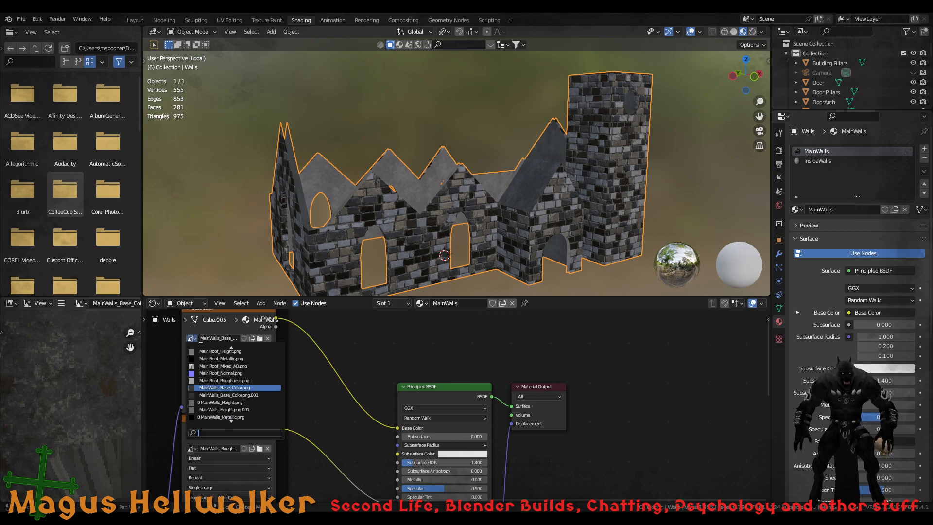
click(316, 396)
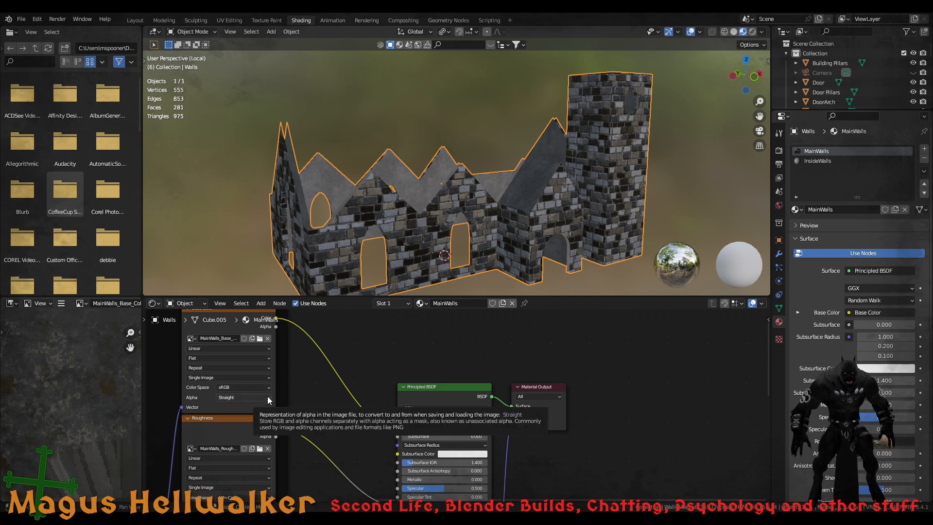
middle_drag(308, 366, 331, 392)
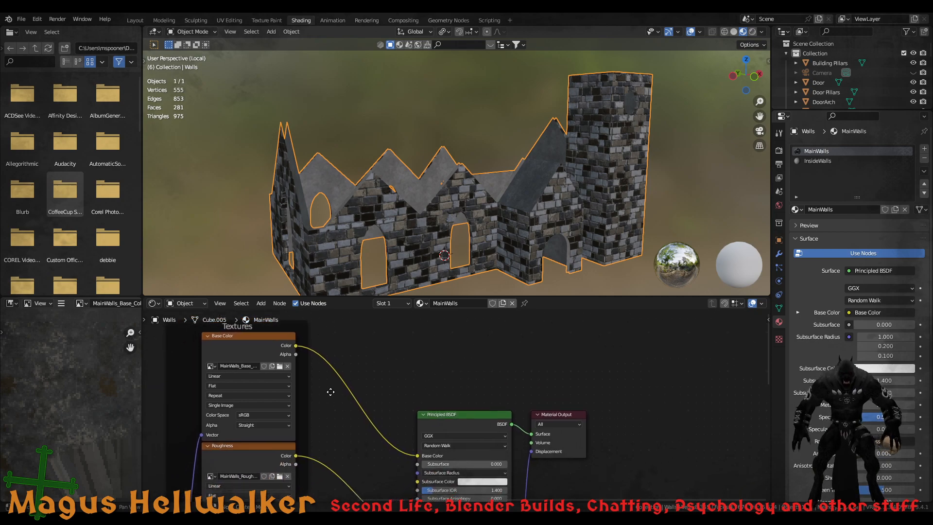
click(216, 365)
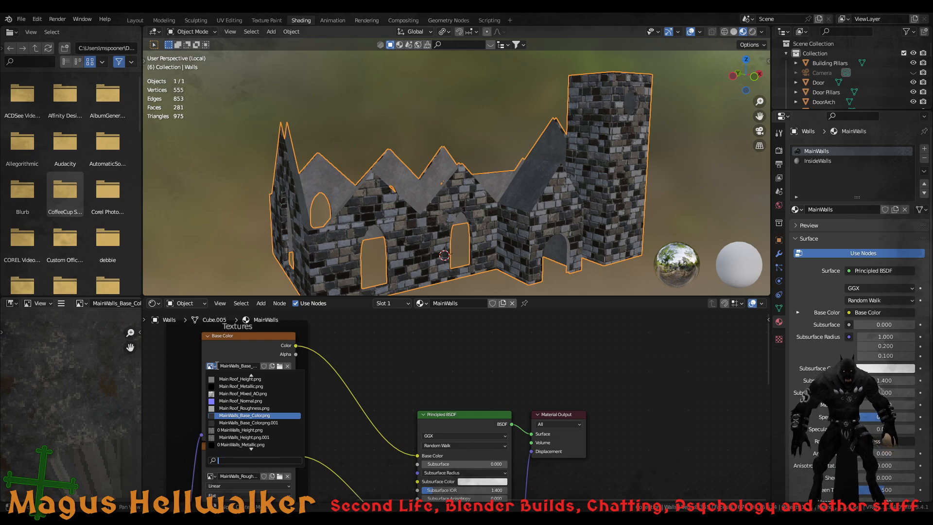
scroll(252, 437, down, 7)
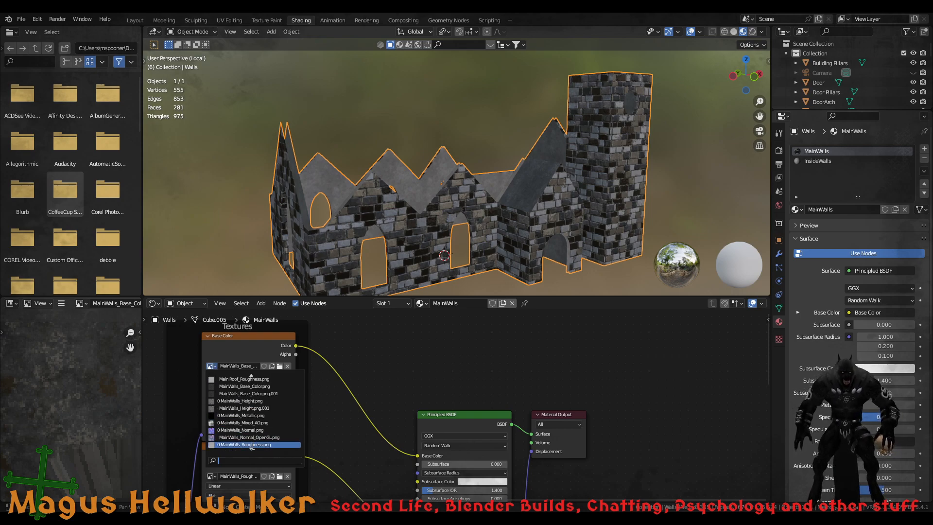
scroll(271, 447, down, 8)
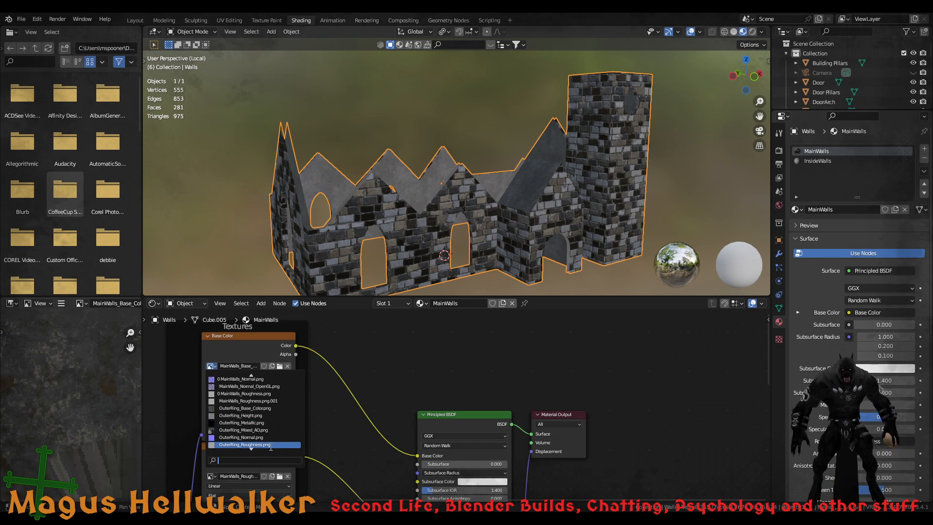
scroll(274, 446, down, 2)
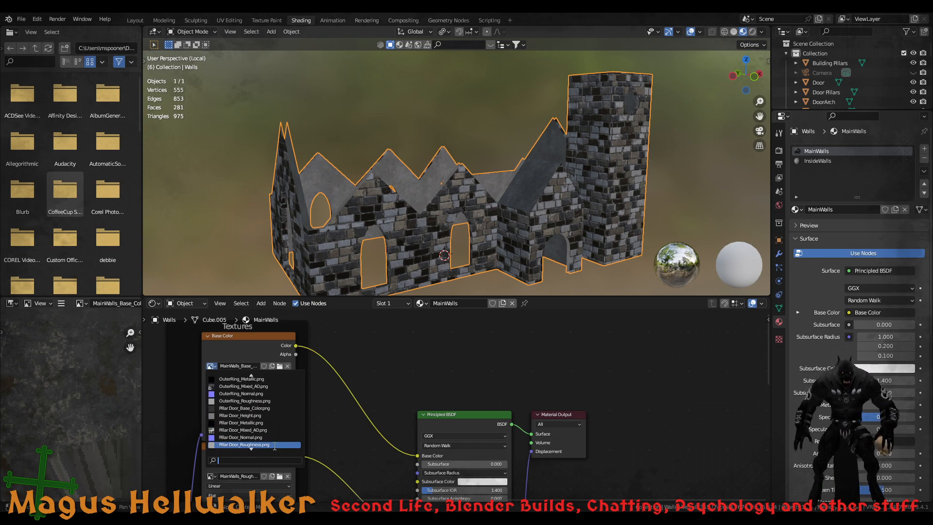
scroll(275, 446, down, 3)
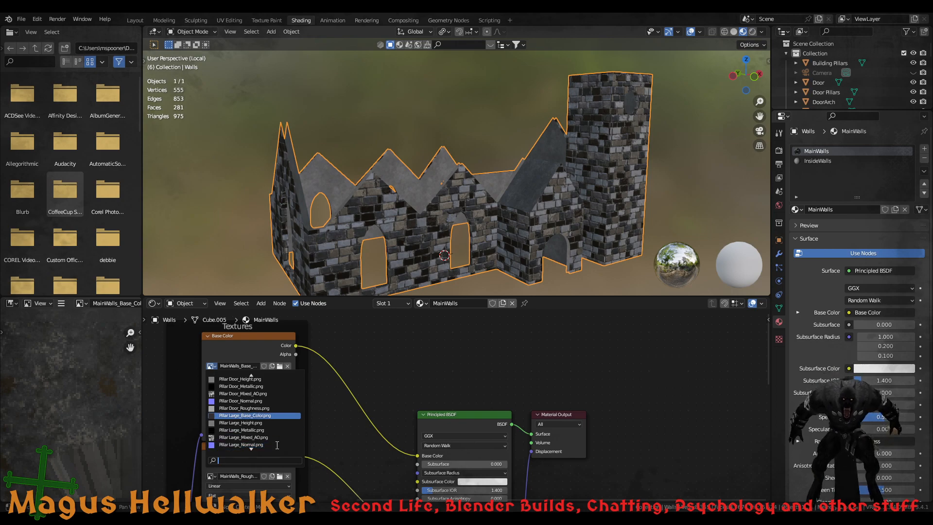
scroll(280, 437, up, 4)
scroll(281, 433, up, 11)
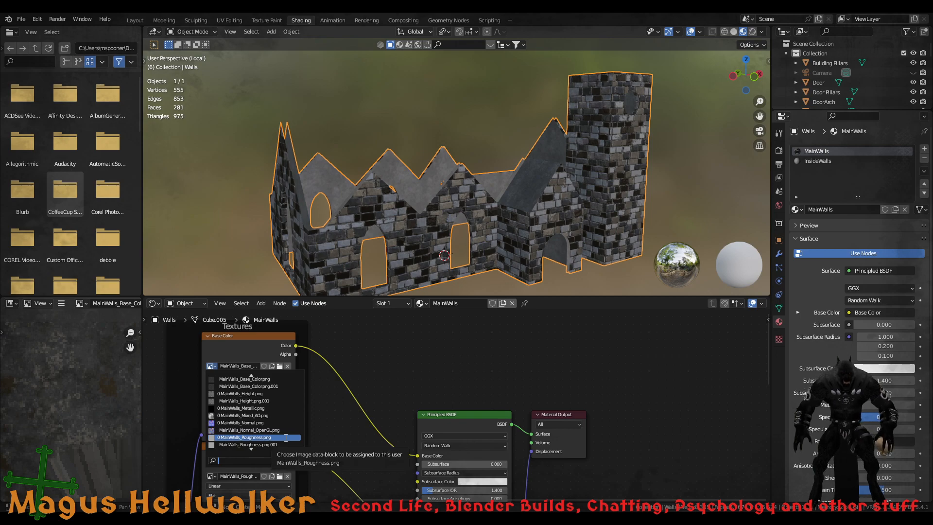
scroll(280, 434, up, 10)
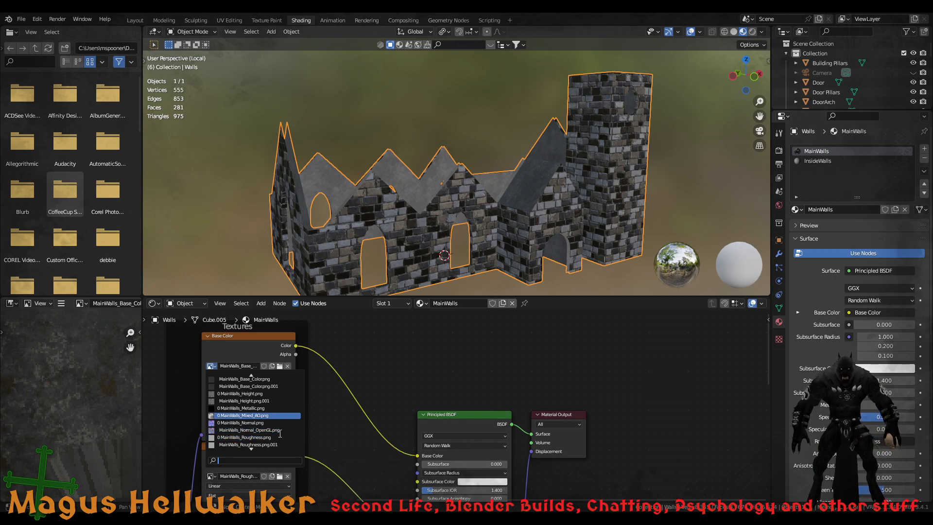
scroll(279, 431, up, 1)
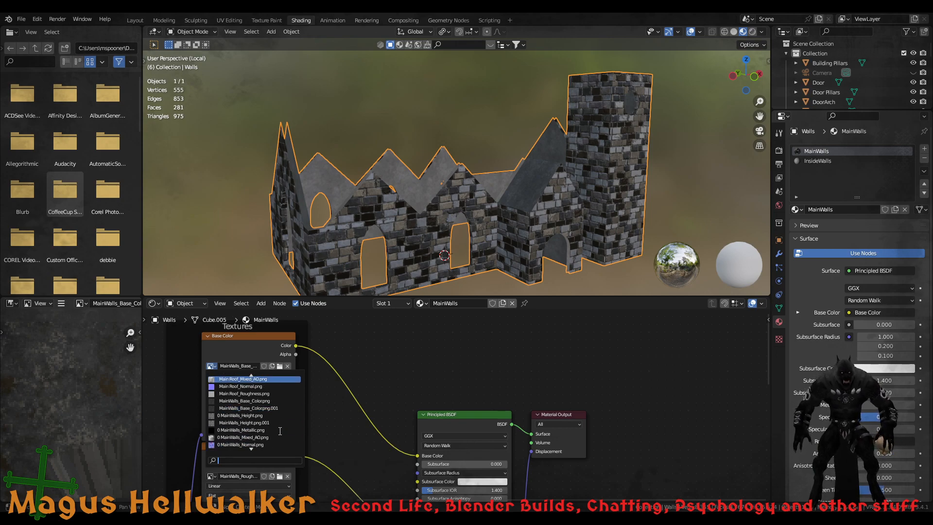
click(269, 402)
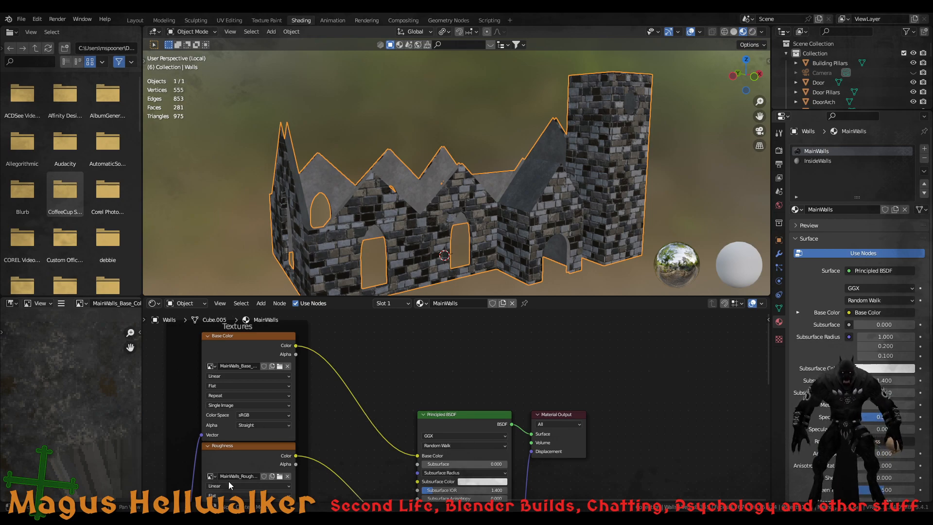
Try the None alpha mode on the framed Base Color texture node, and restore Straight
middle_drag(229, 481, 209, 469)
click(267, 411)
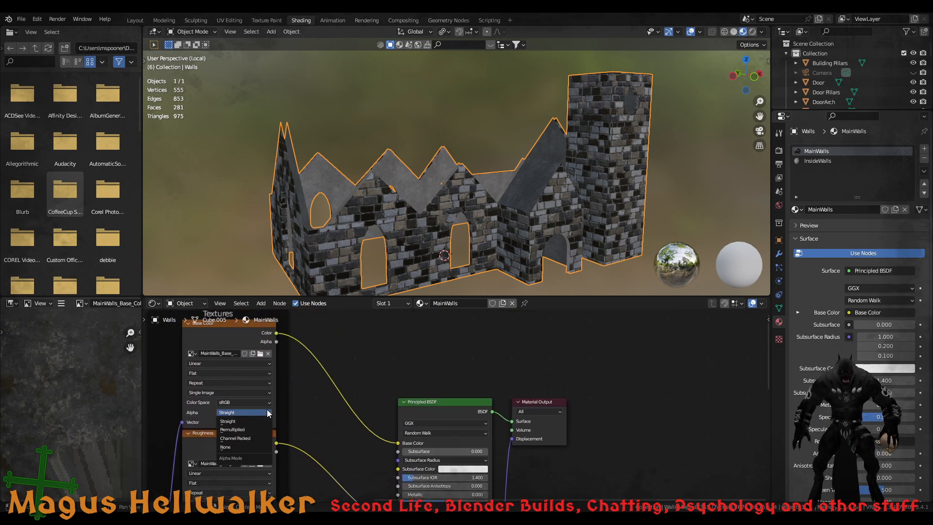
click(244, 447)
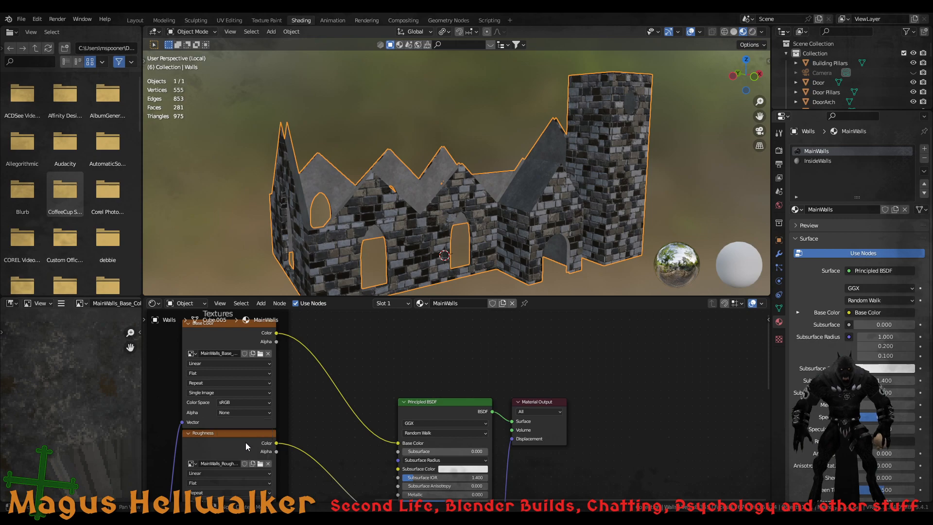
click(246, 413)
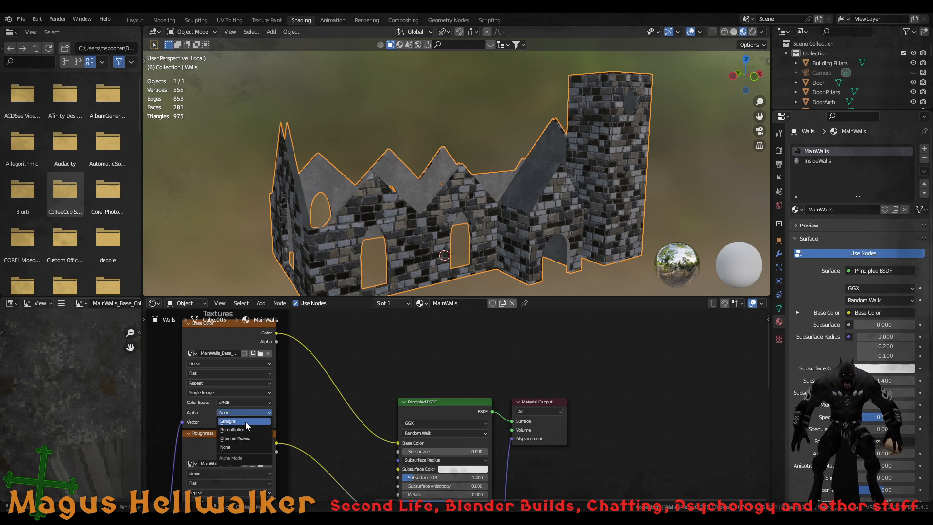
click(246, 423)
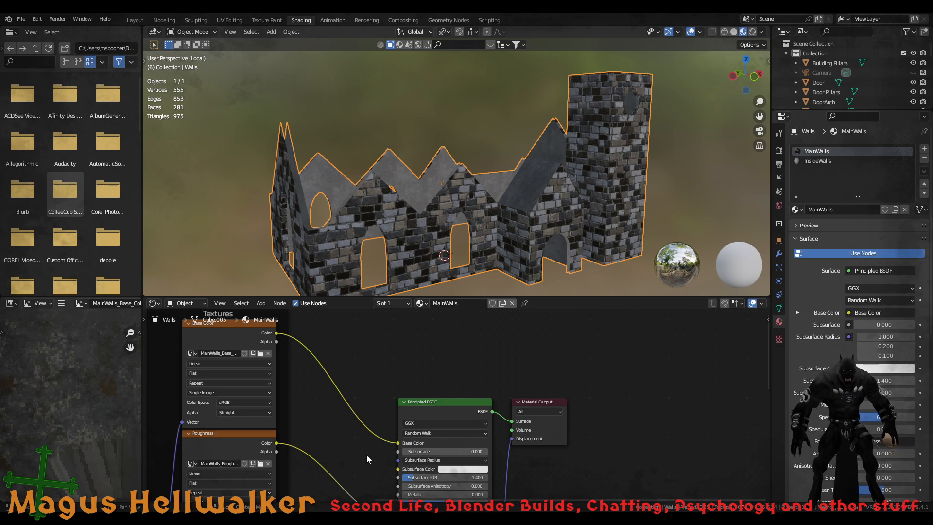
Examine the MainWalls material's roughness, normal and displacement nodes
shift+scroll(366, 455, down, 5)
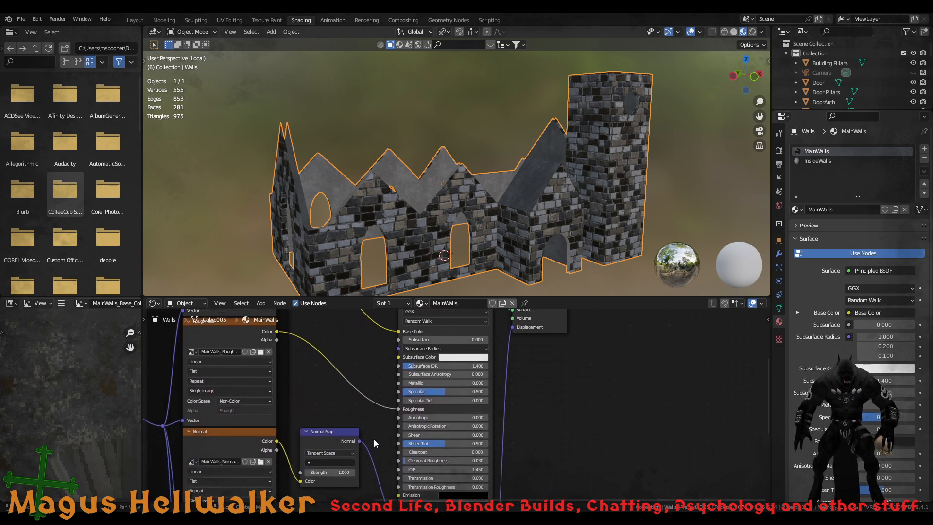
middle_drag(374, 439, 381, 368)
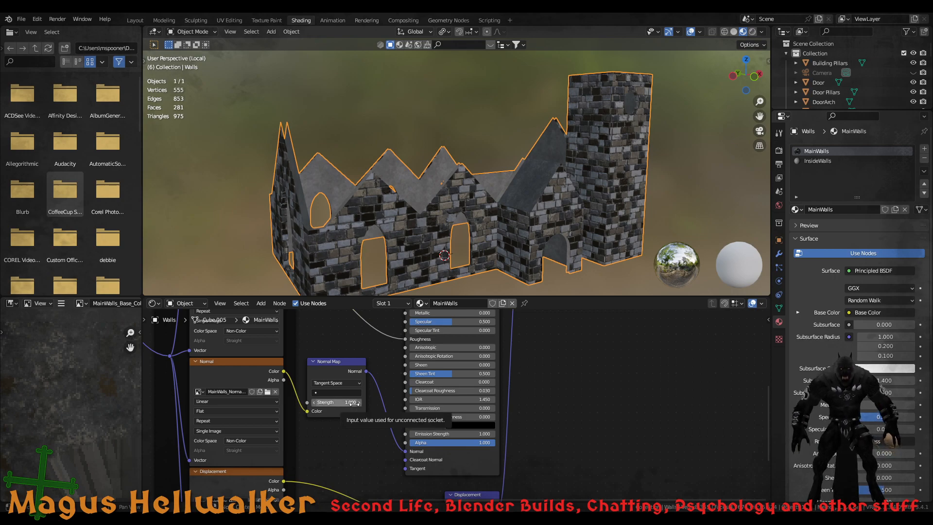
middle_drag(369, 460, 359, 383)
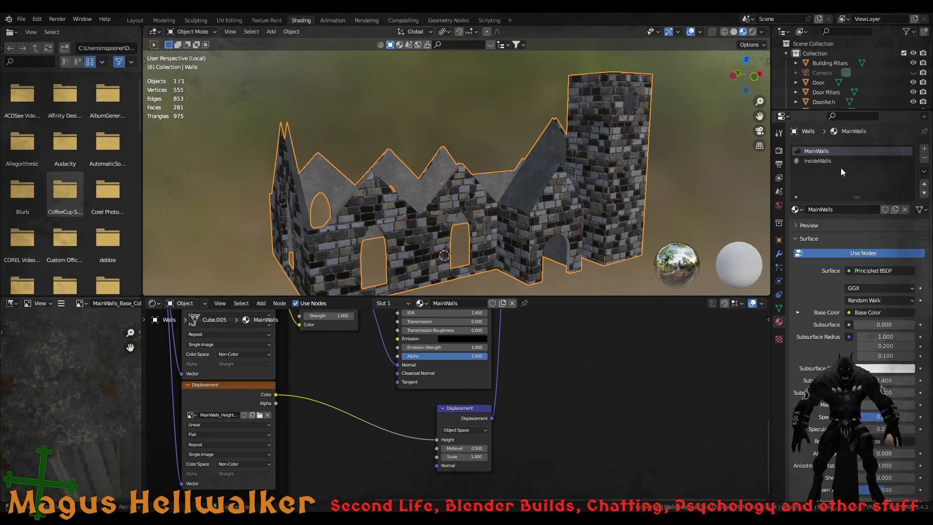
Move the InsideWalls material's Normal Map node up beside its Roughness texture node, and review the surrounding texture nodes
click(820, 161)
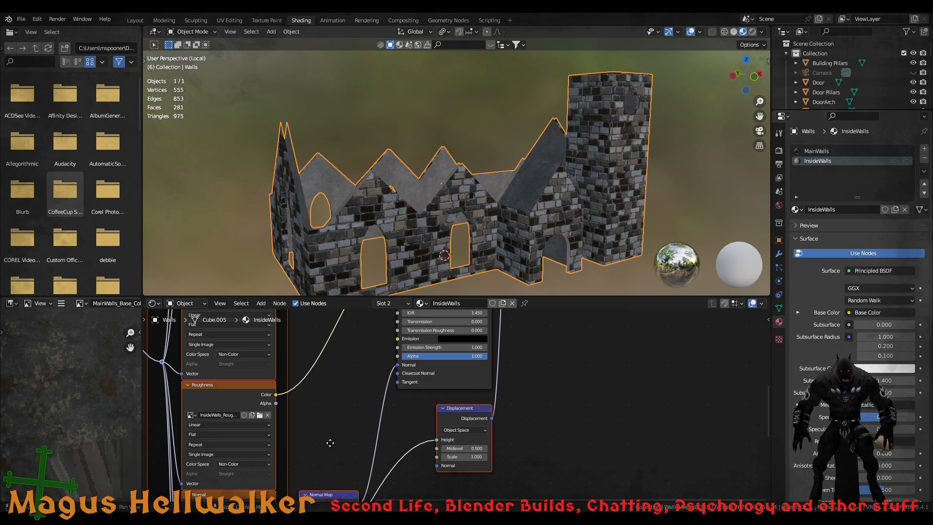
middle_drag(330, 442, 359, 356)
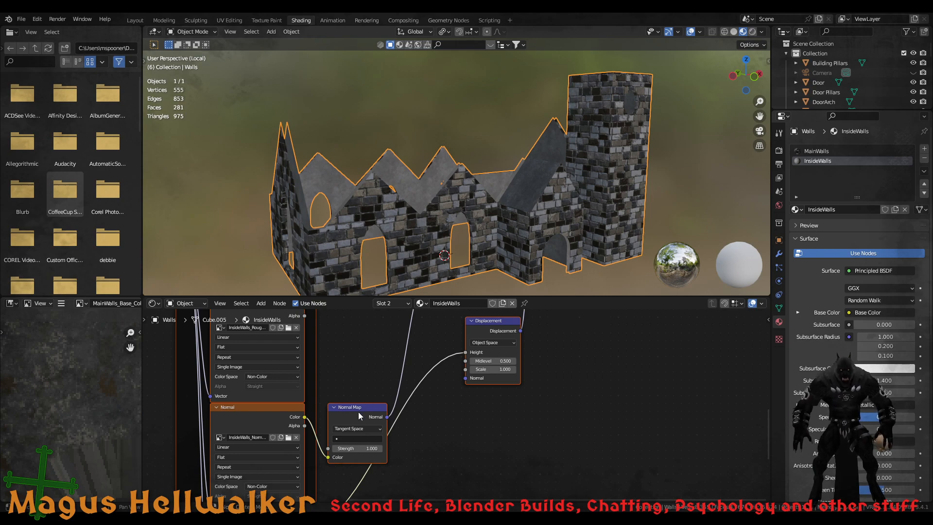
drag(358, 412, 345, 348)
click(419, 445)
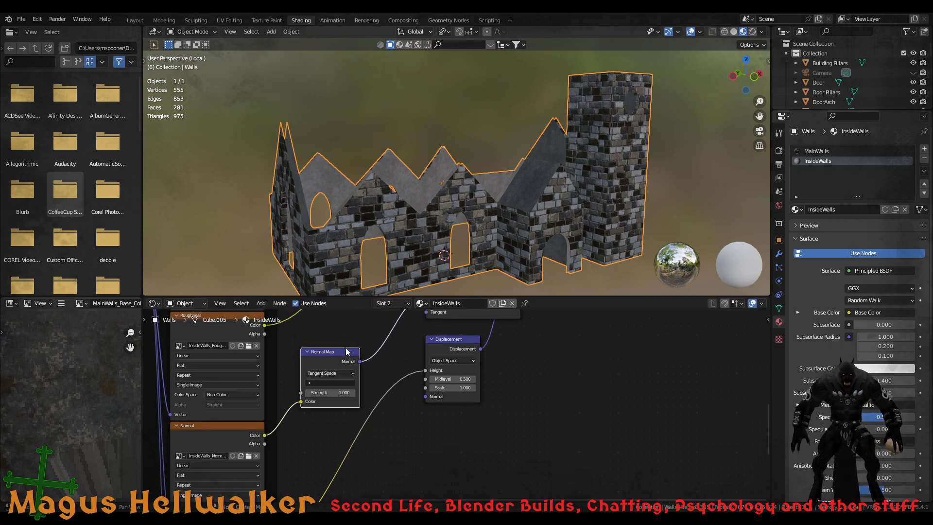
middle_drag(316, 459, 350, 367)
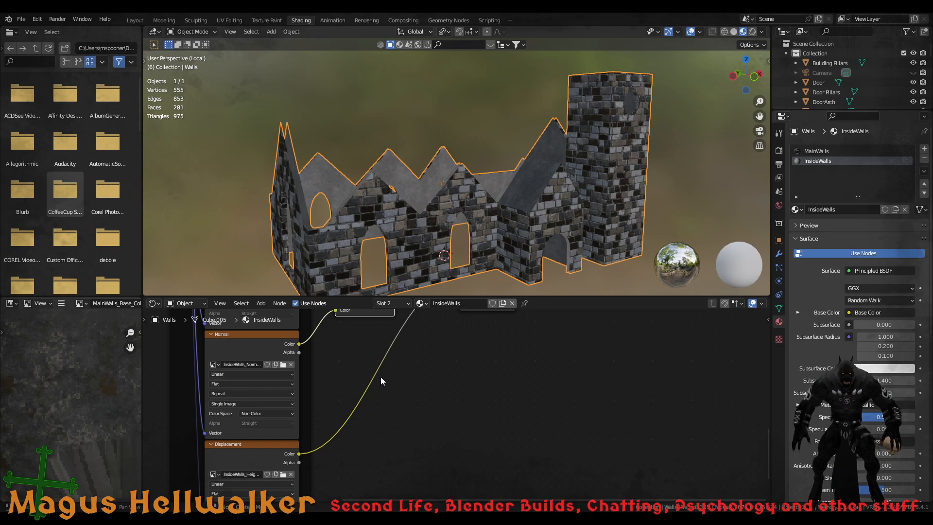
middle_drag(366, 352, 418, 349)
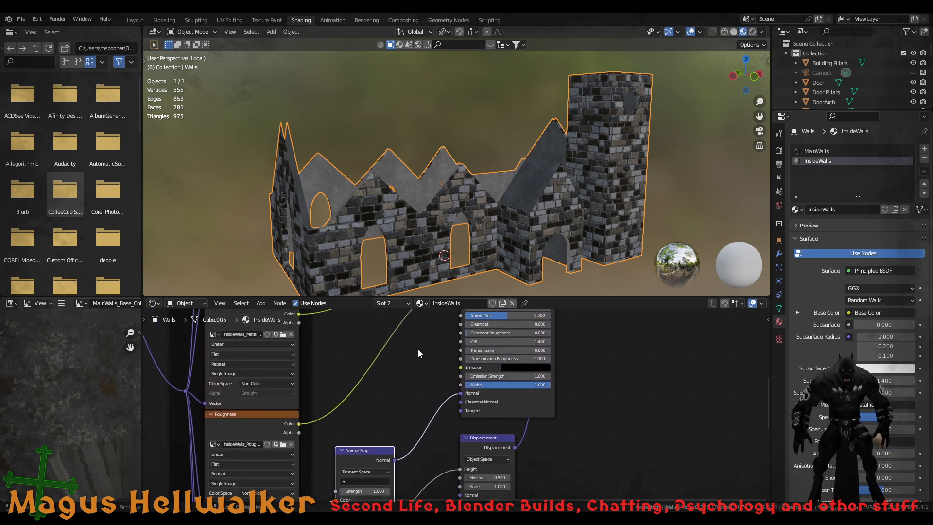
Assign MainWalls_Normal.png to the MainWalls material's Normal texture node, and inspect the walls up close and from a distance
click(819, 151)
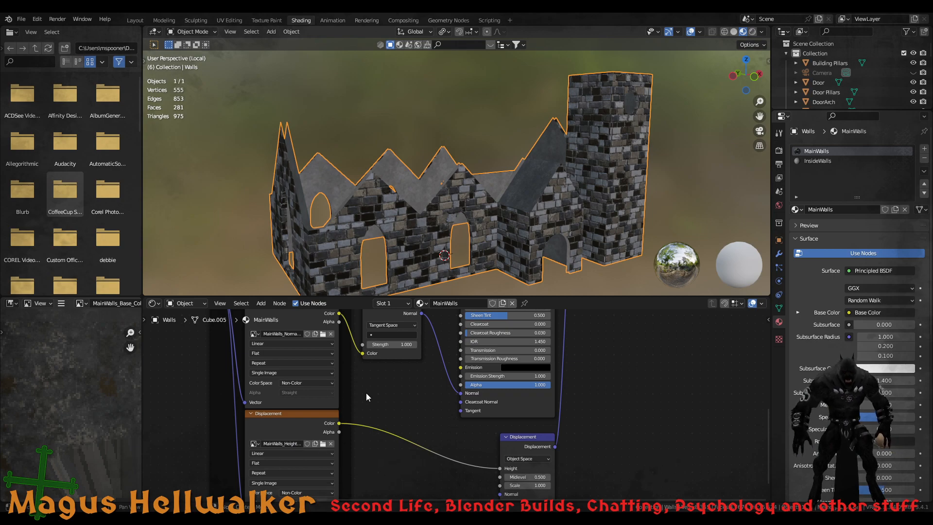
middle_drag(367, 392, 365, 446)
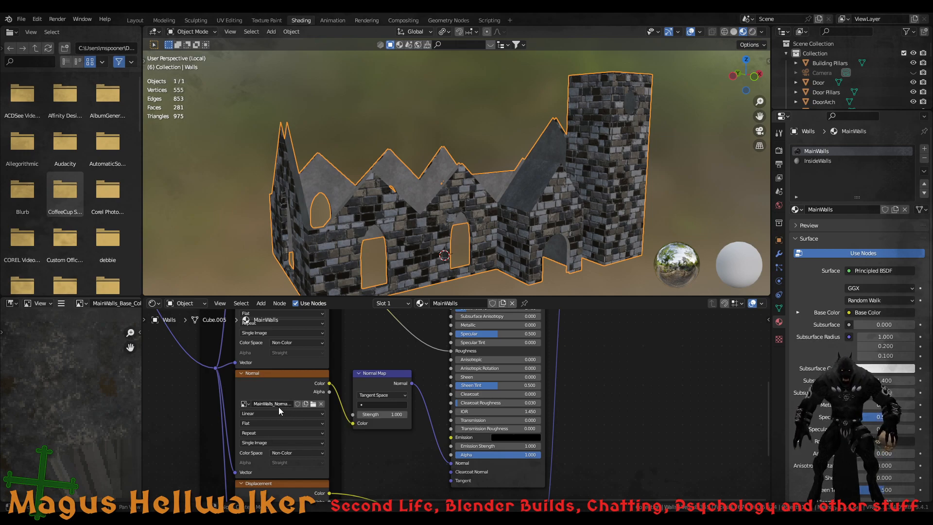
click(246, 404)
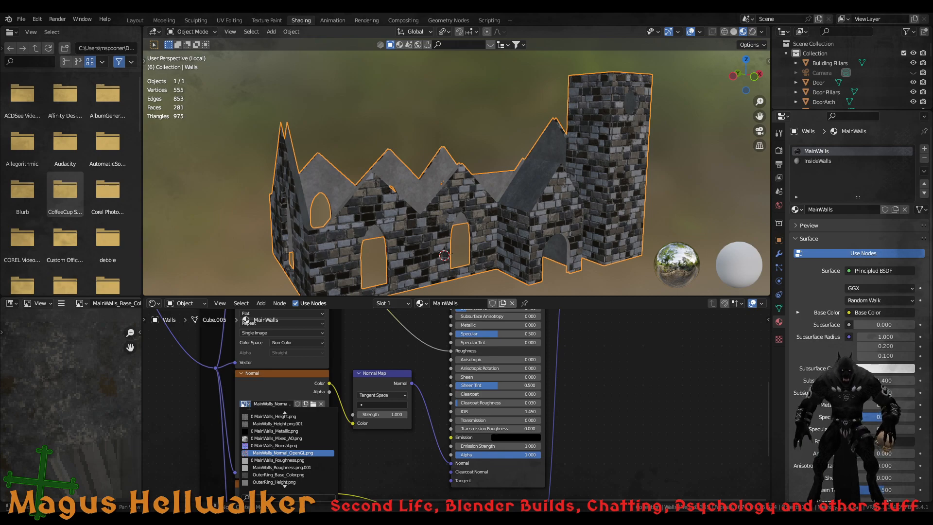
click(284, 452)
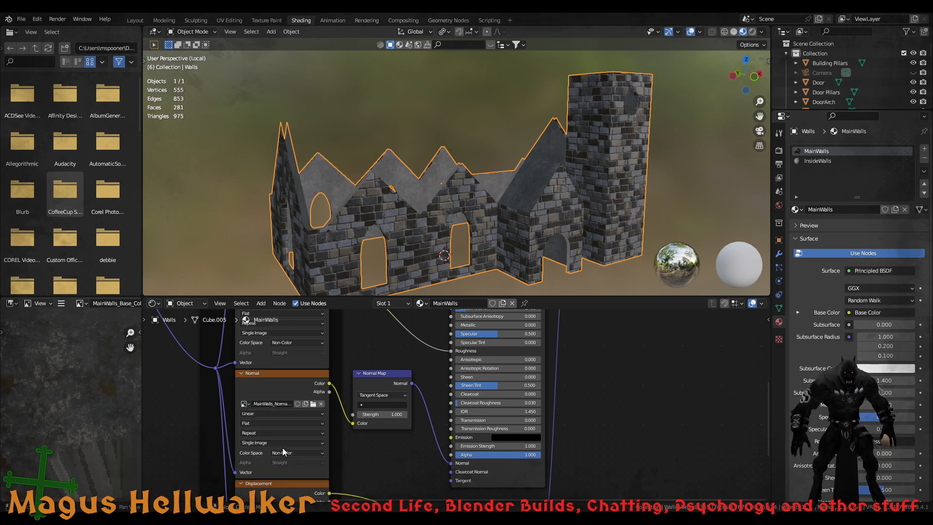
scroll(413, 270, up, 5)
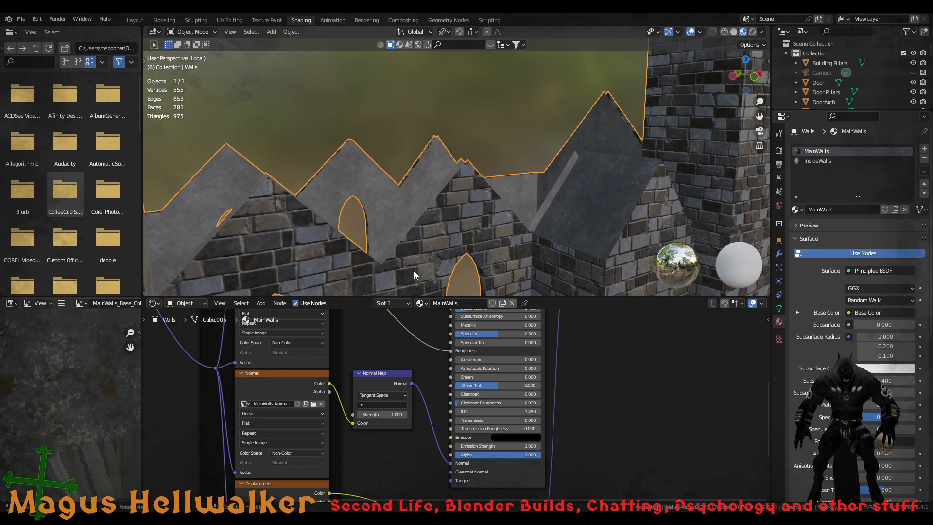
scroll(413, 270, up, 2)
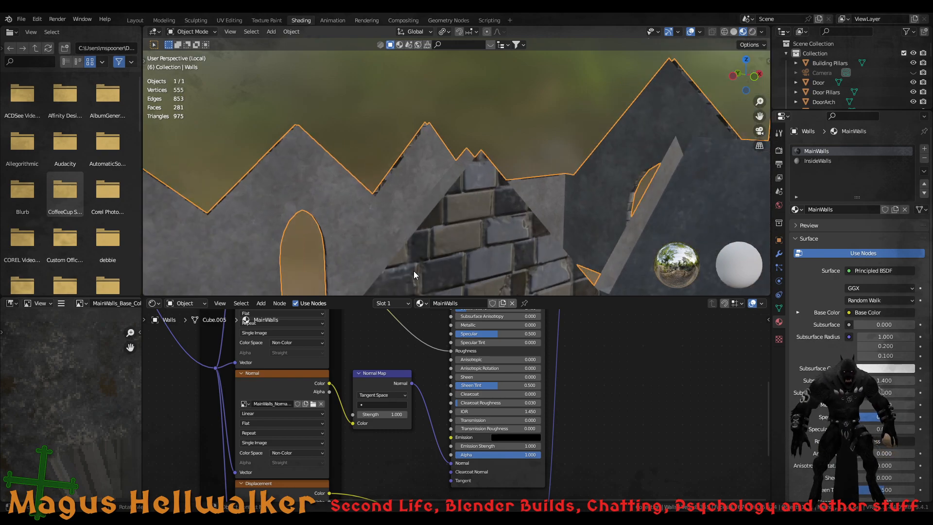
scroll(414, 270, down, 6)
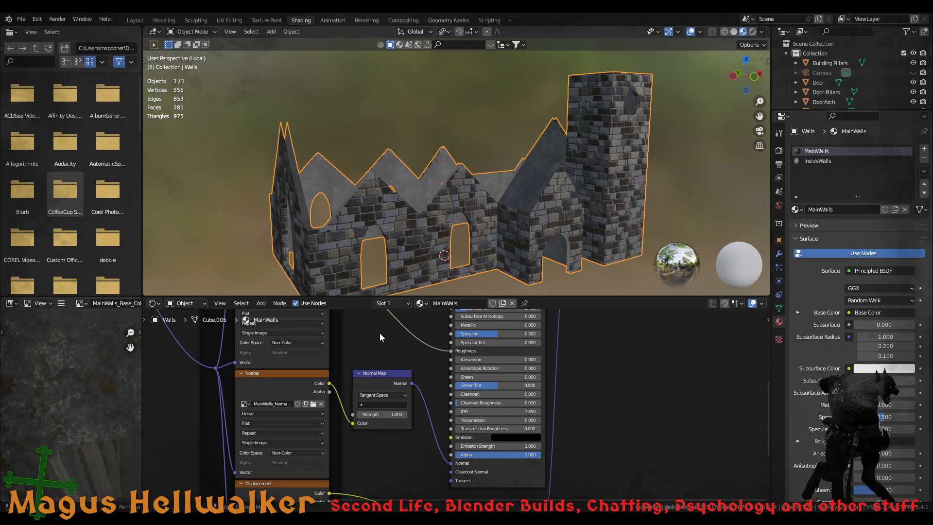
Review the MainWalls material's Roughness and Base Color nodes, and save the church file
middle_drag(380, 334, 413, 424)
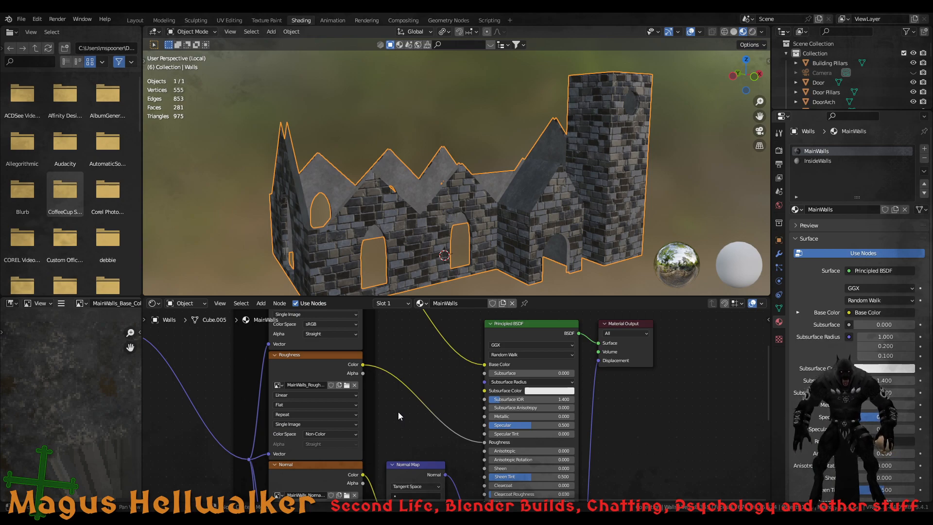
middle_drag(395, 400, 391, 487)
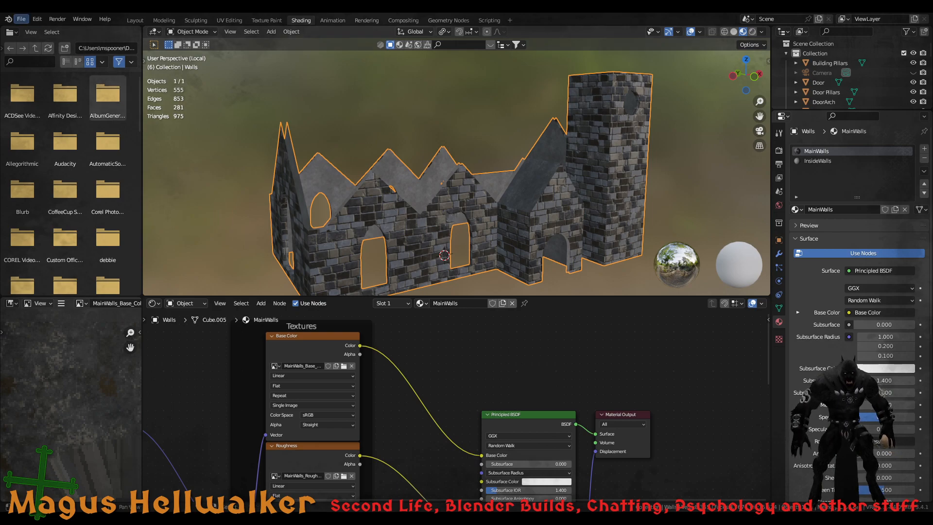
click(22, 19)
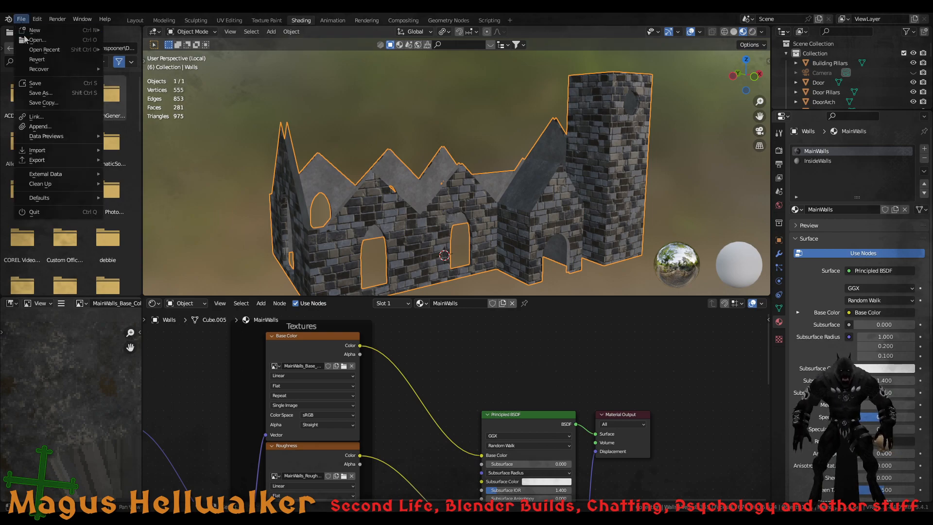
click(34, 84)
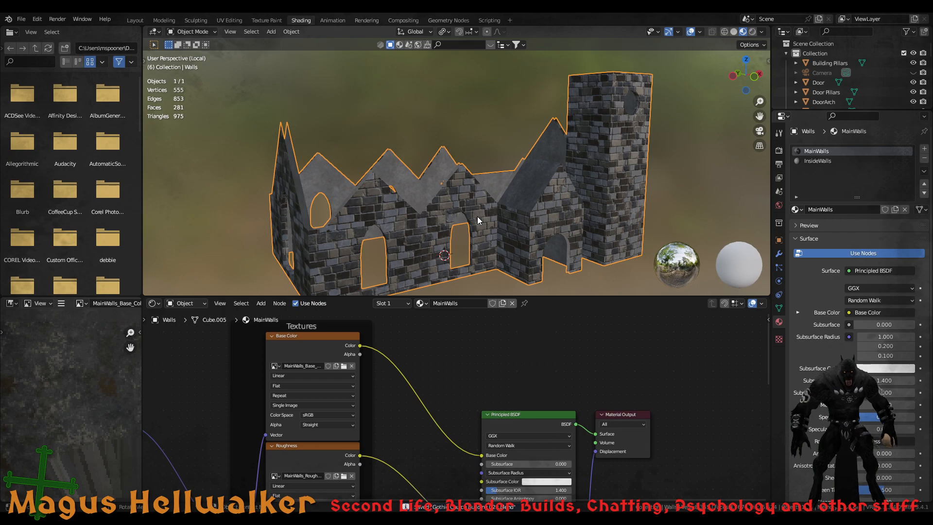
Leave local view of the Walls object, and inspect the complete church's stonework up close from outside and inside
key(KP_Divide)
middle_drag(499, 150, 270, 154)
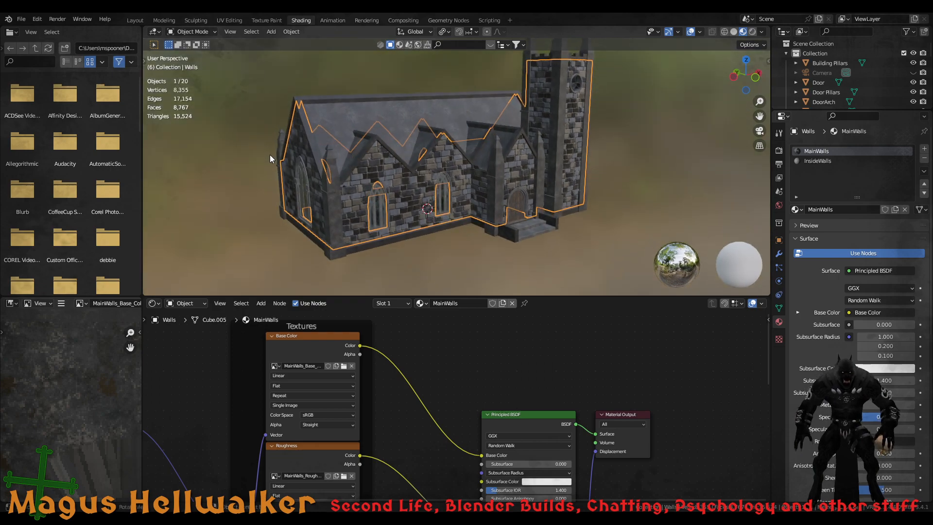
scroll(421, 197, up, 5)
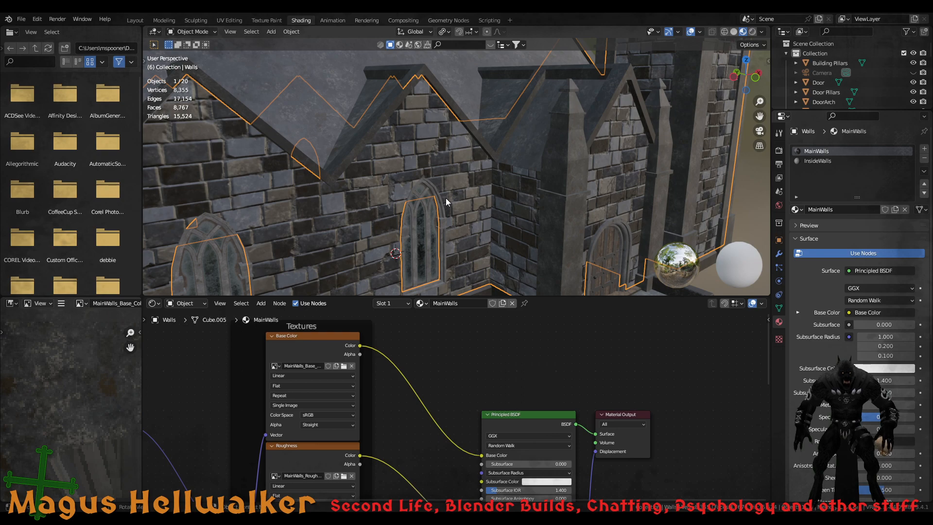
scroll(423, 245, up, 3)
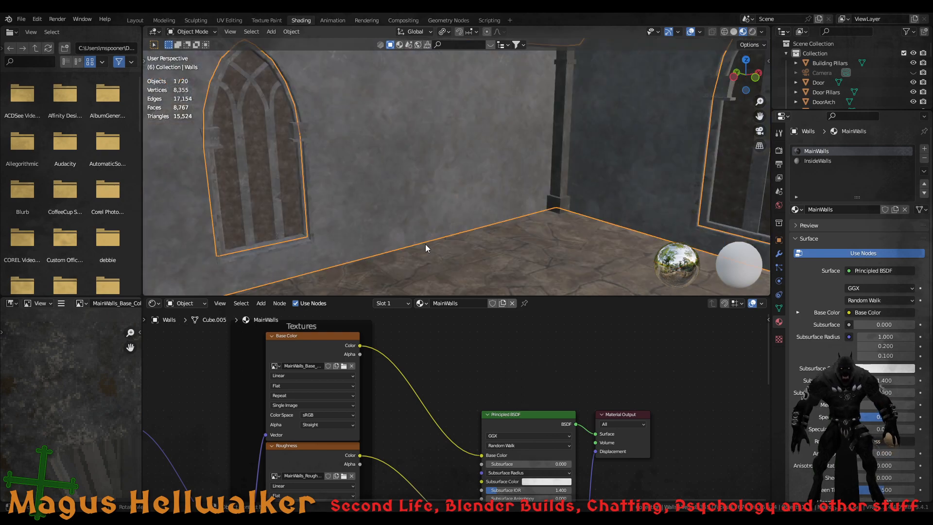
middle_drag(419, 214, 281, 228)
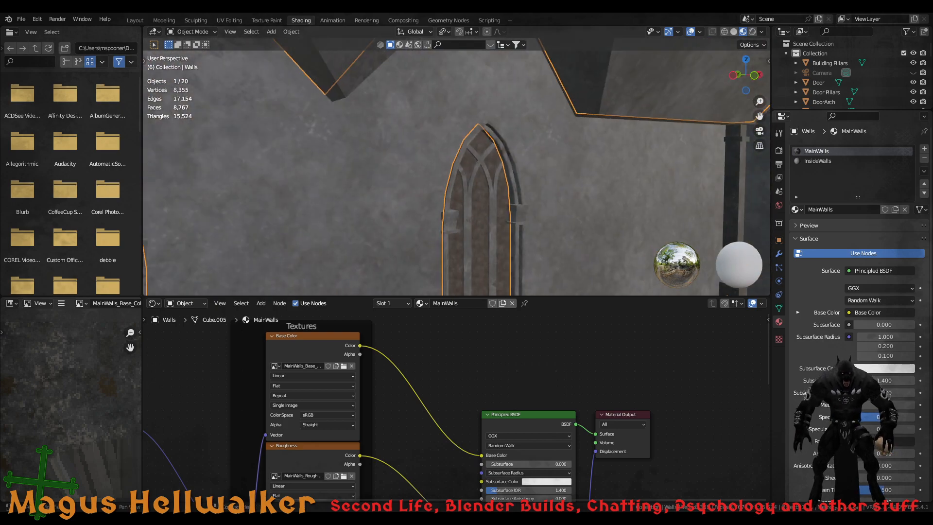
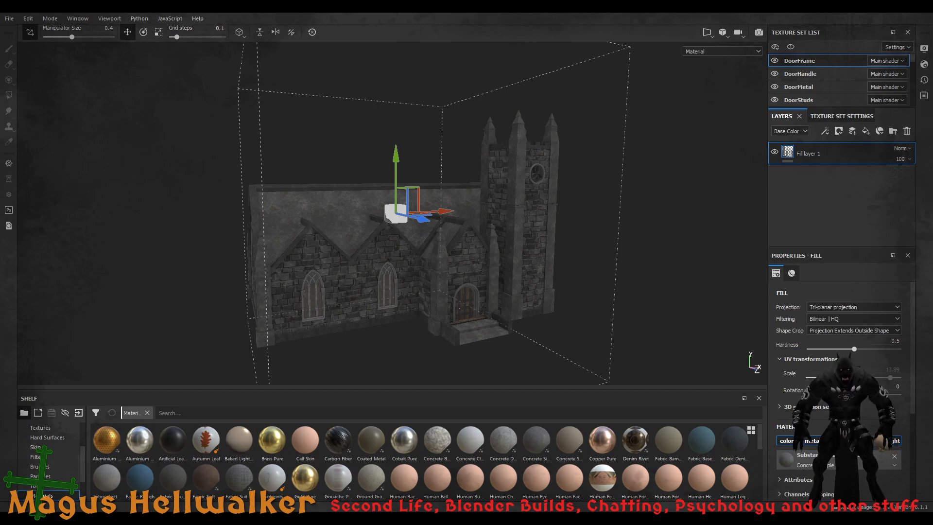
Examine the church's stone walls, windows and doorway in Substance Painter, both up close and from a distance
scroll(392, 212, up, 10)
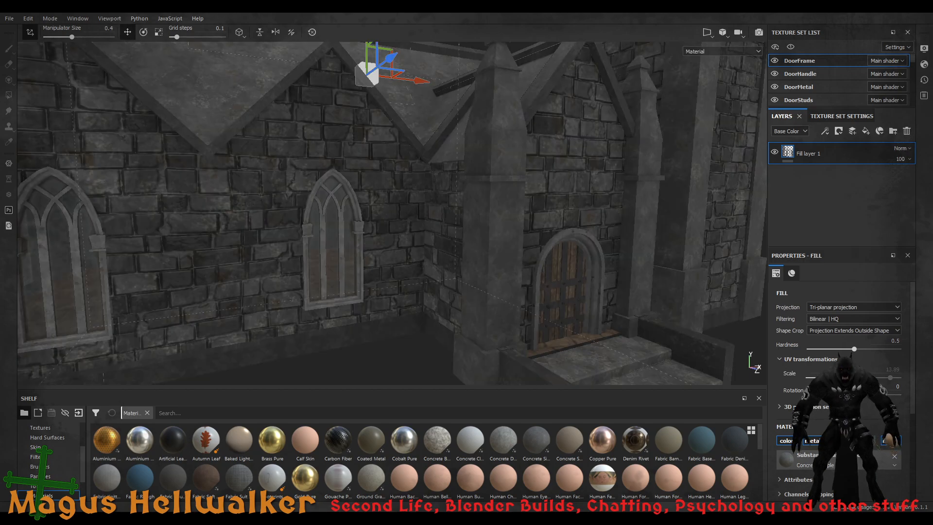
scroll(392, 213, up, 6)
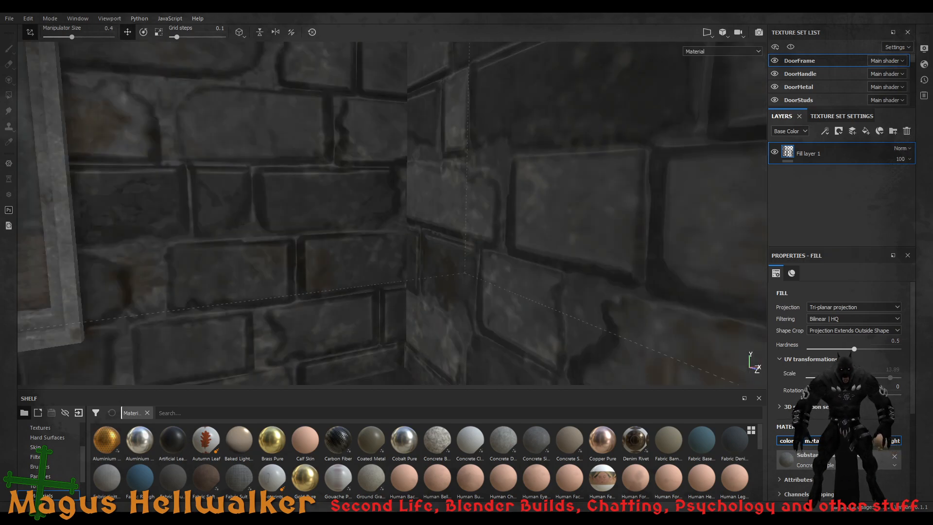
scroll(392, 213, down, 10)
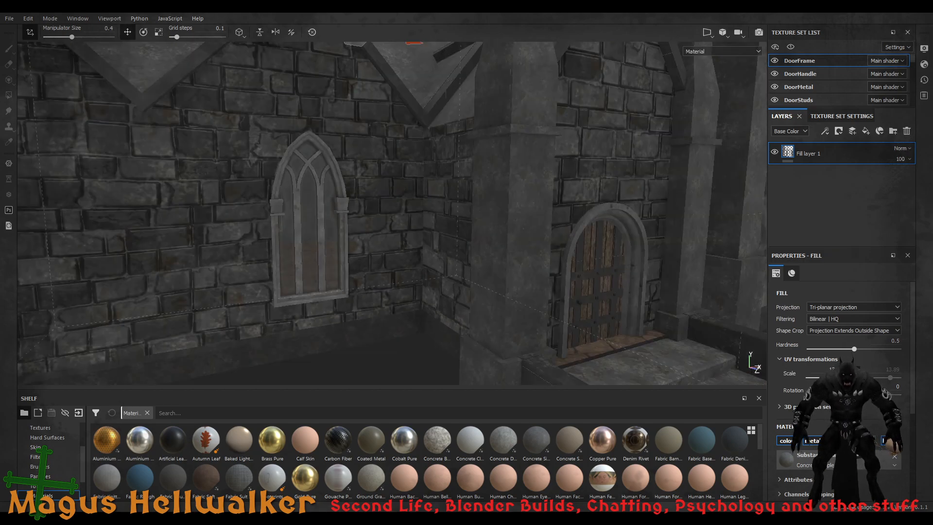
scroll(392, 213, down, 8)
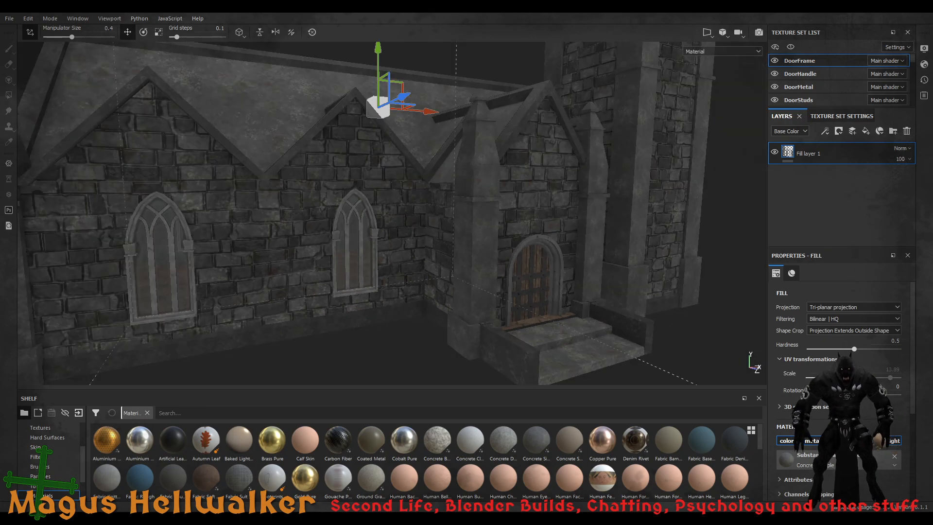
scroll(393, 213, down, 3)
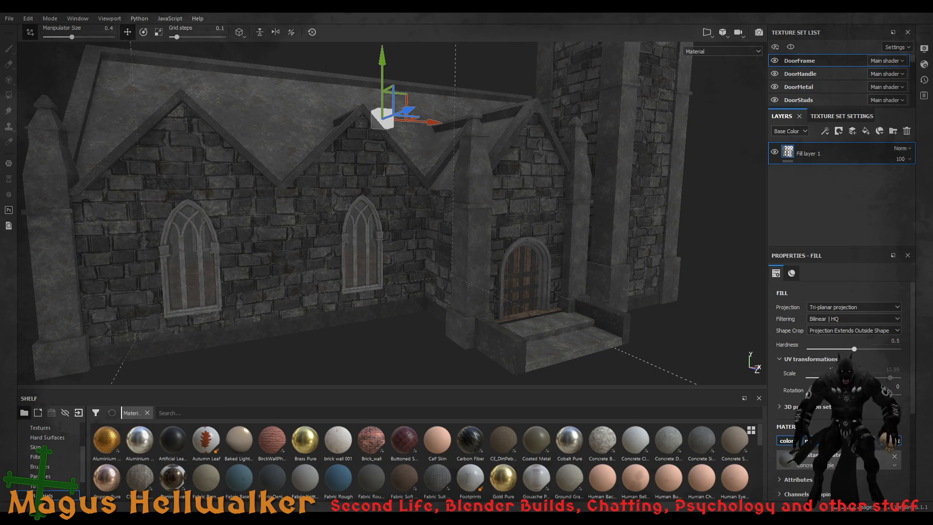
mouse_move(358, 251)
alt+mouse_down()
mouse_move(389, 258)
mouse_move(402, 250)
mouse_move(292, 241)
mouse_move(202, 250)
mouse_move(210, 262)
mouse_move(471, 251)
alt+mouse_up()
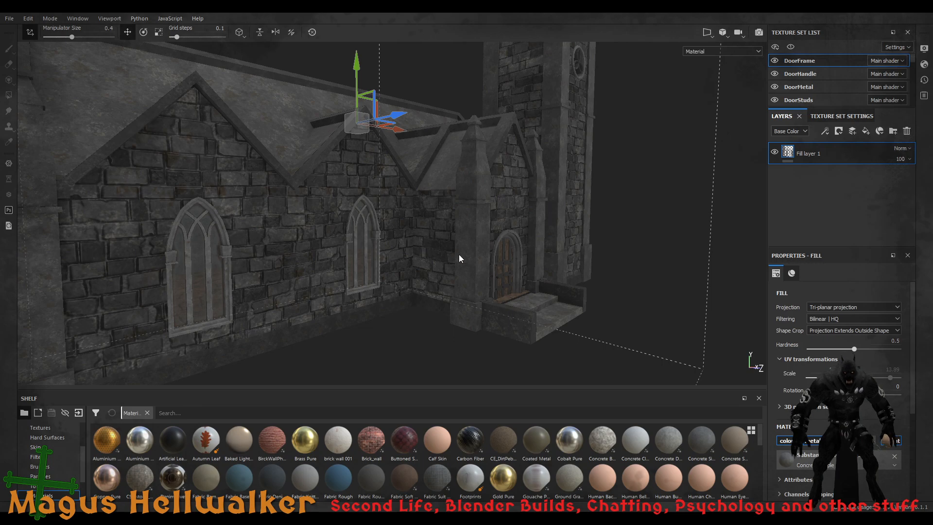
Select the stone walls' texture set, and compare the church with its uppermost Fill layer 1 hidden and shown
ctrl+alt+right_click(419, 248)
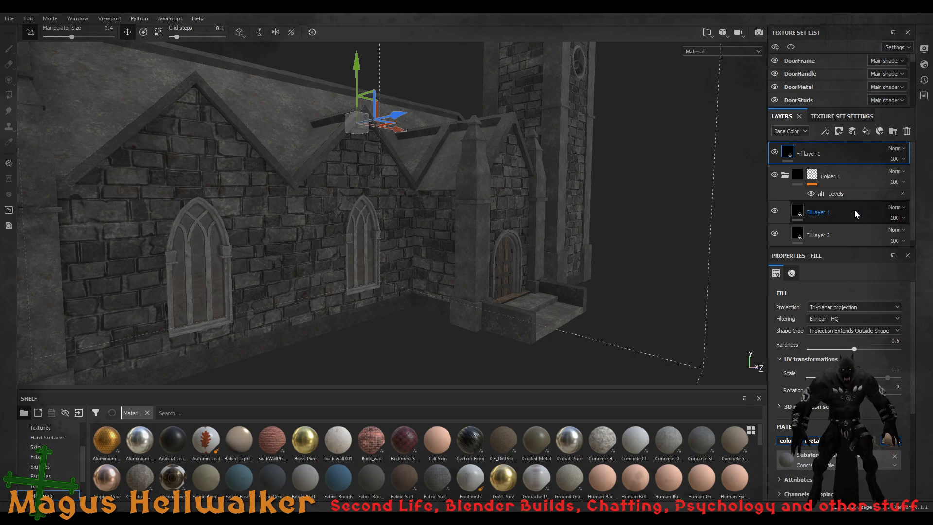
click(833, 155)
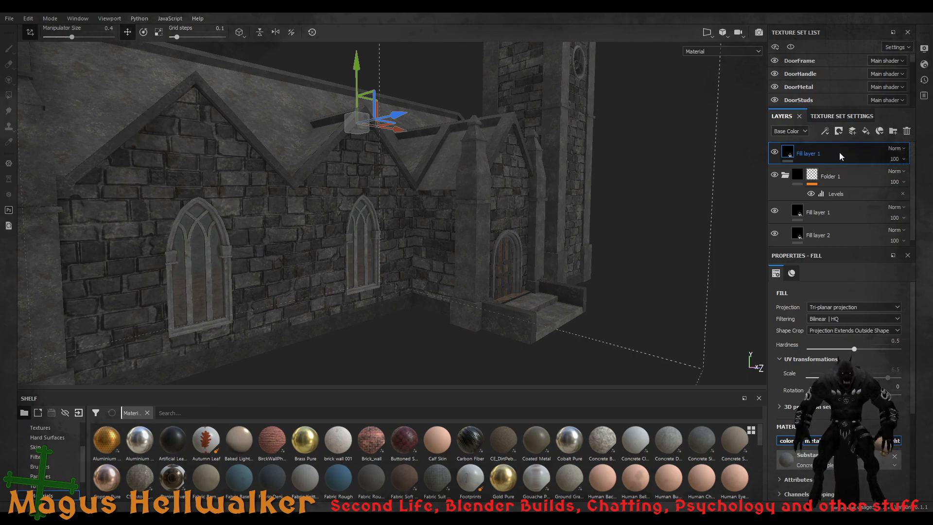
click(775, 153)
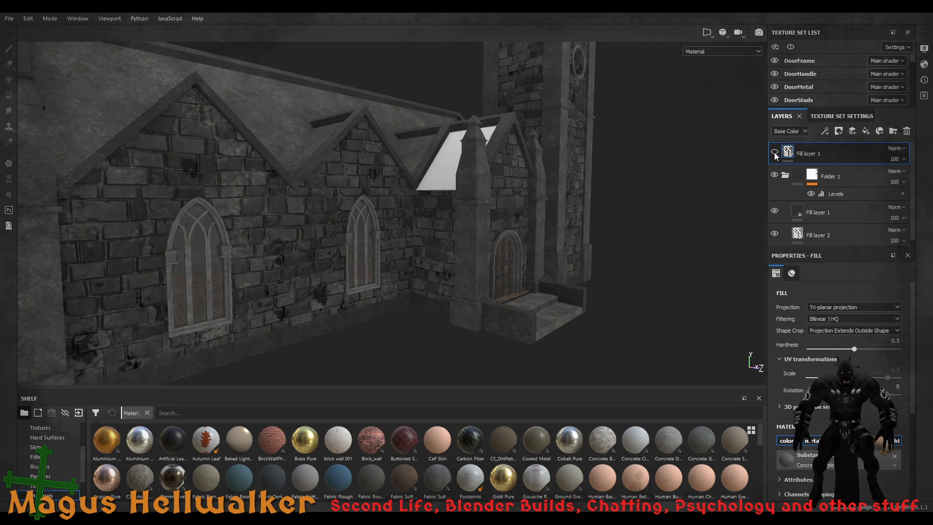
click(774, 153)
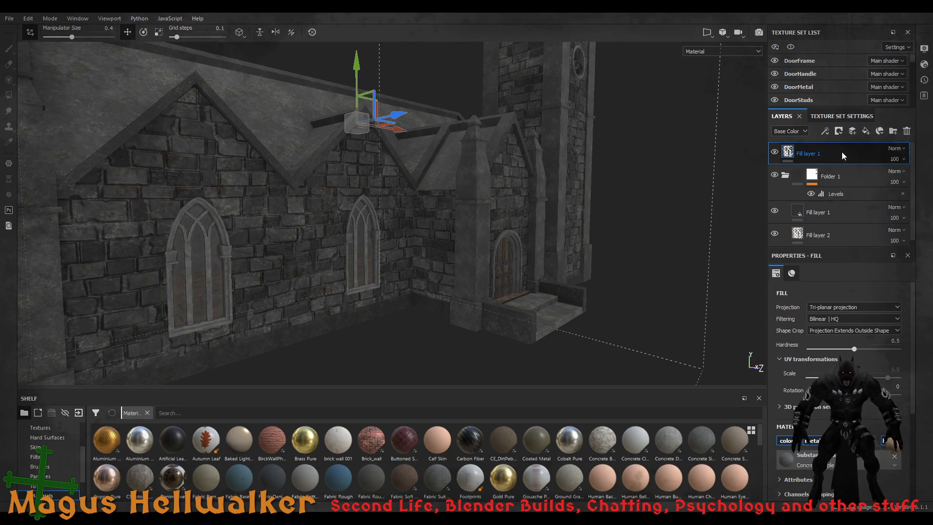
Try moving the uppermost Fill layer 1 inside Folder 1, and return it above the folder
drag(841, 152, 840, 197)
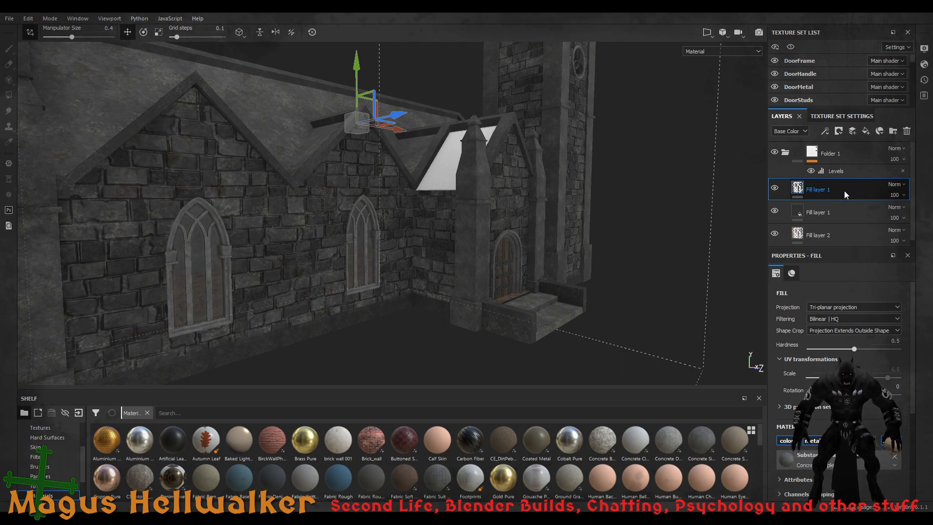
drag(845, 190, 846, 142)
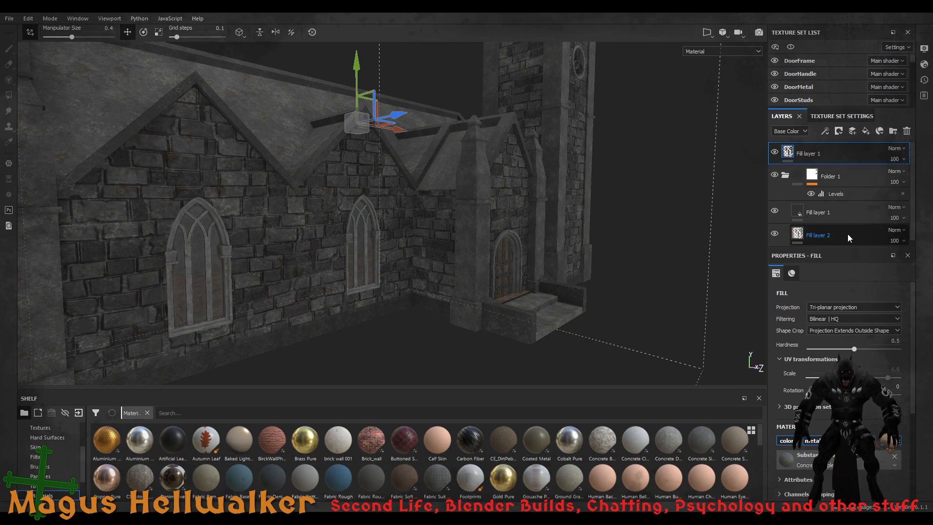
Review Fill layer 1 and Fill layer 2 inside Folder 1, comparing the walls with Fill layer 2 hidden and shown
scroll(848, 235, down, 1)
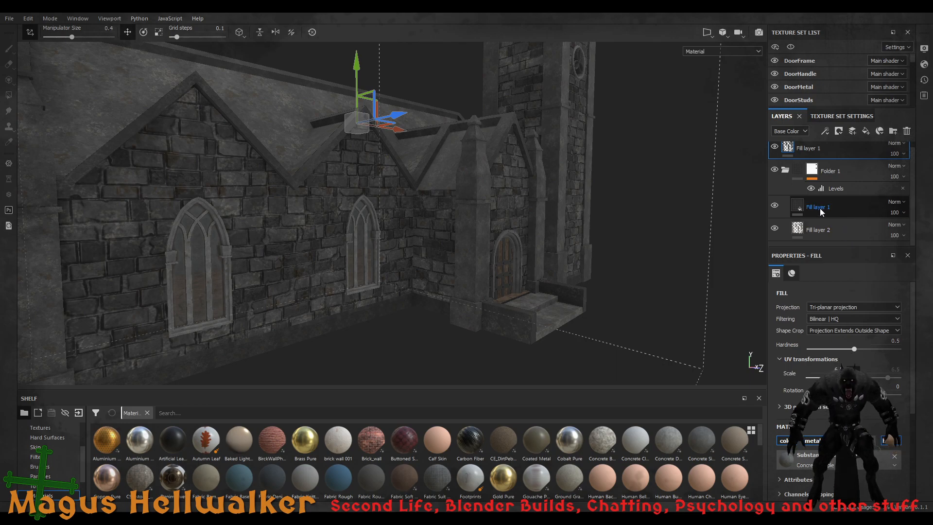
click(802, 208)
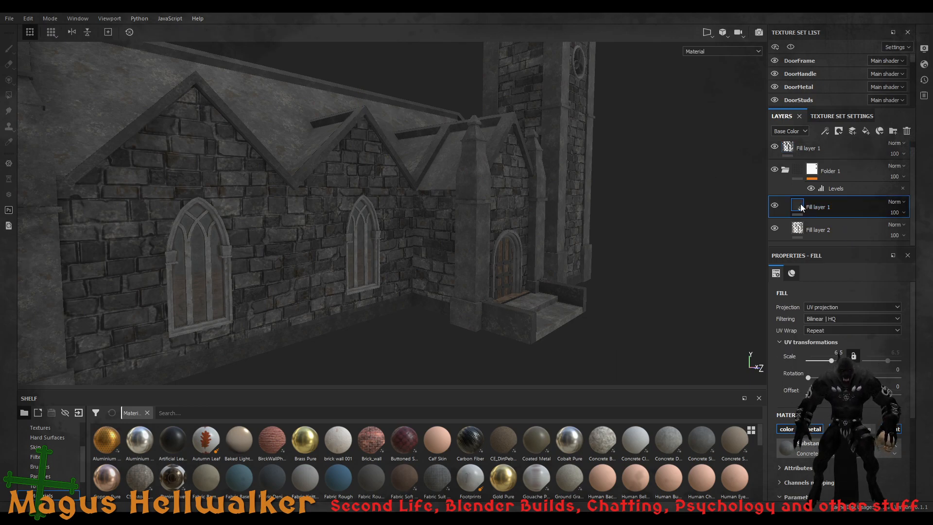
click(797, 231)
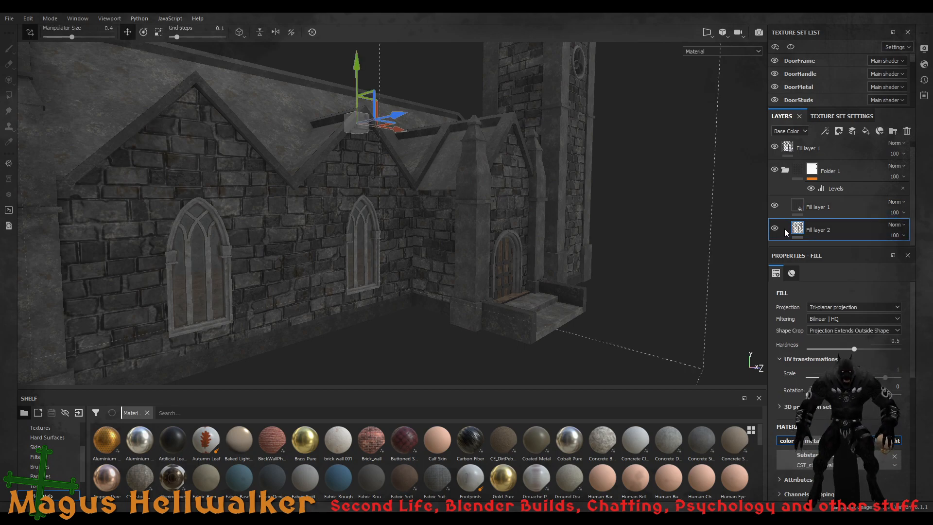
click(775, 228)
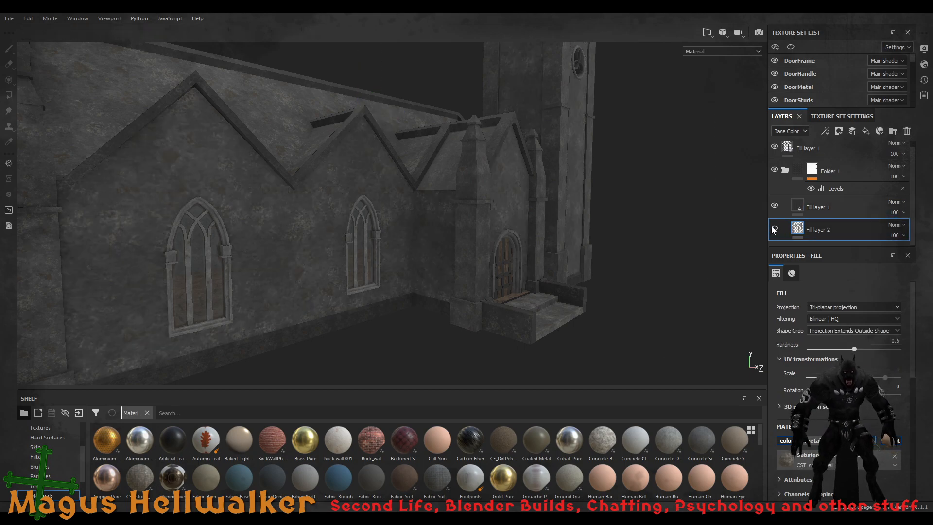
click(774, 228)
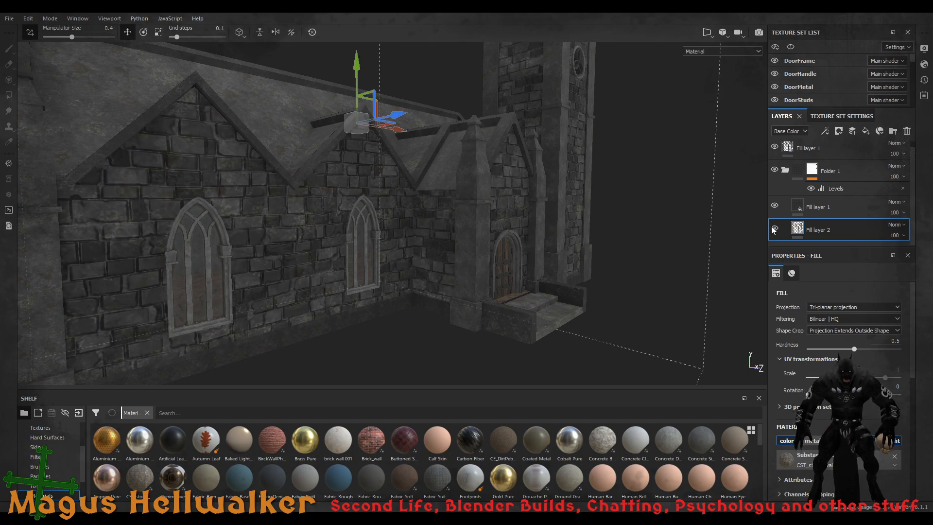
click(861, 217)
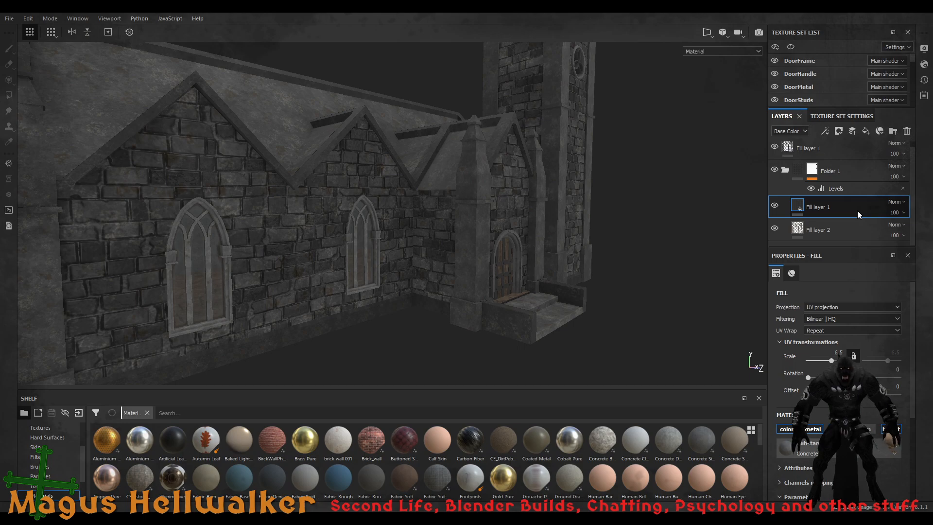
Select the uppermost Fill layer 1, and inspect the church's walls, roof and tower from several angles
click(847, 153)
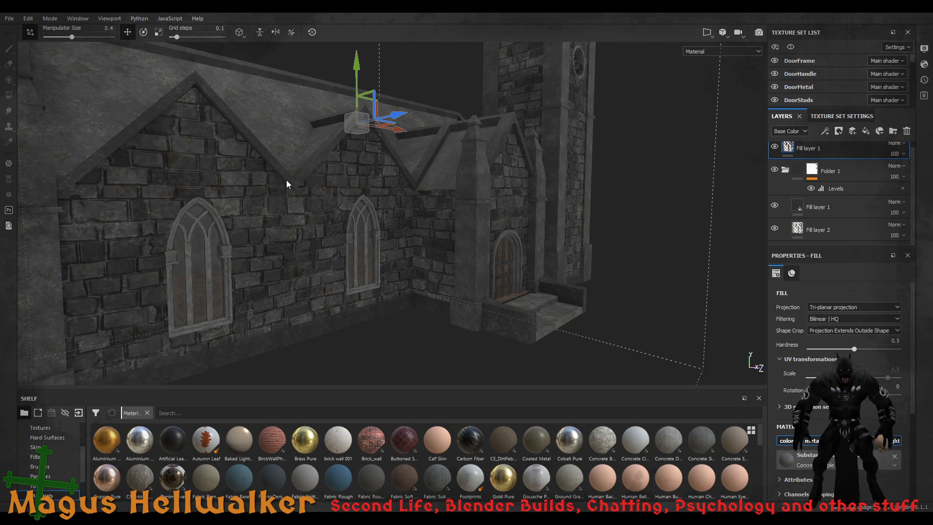
scroll(287, 181, down, 5)
scroll(287, 190, up, 2)
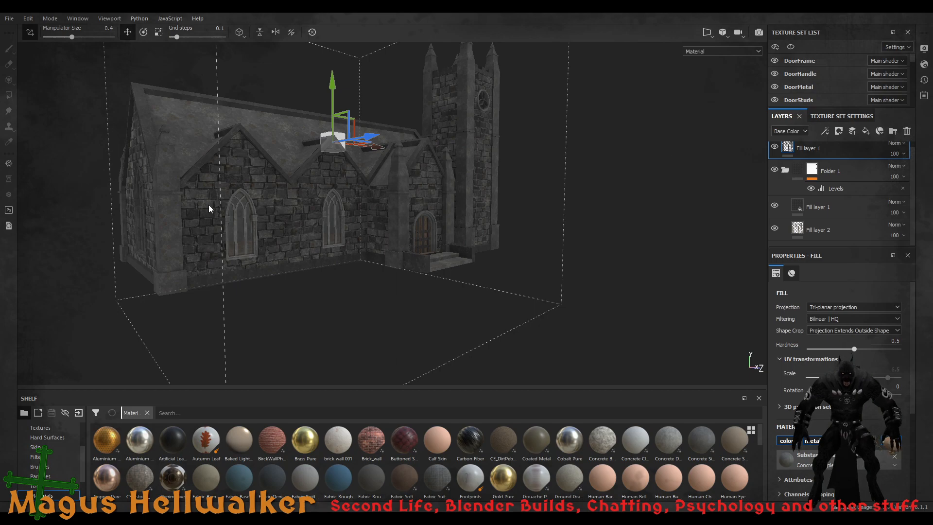
alt+drag(257, 196, 340, 197)
alt+drag(165, 189, 208, 208)
alt+middle_drag(402, 150, 367, 182)
alt+drag(367, 182, 431, 236)
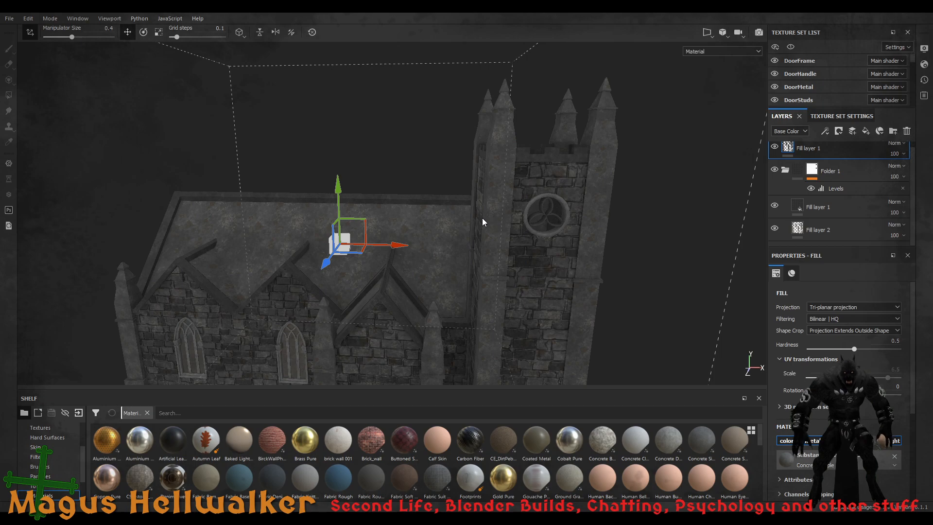
Switch to the 2D UV view, and examine the walls' textured UV islands up close and as a whole
key(F3)
scroll(300, 254, up, 10)
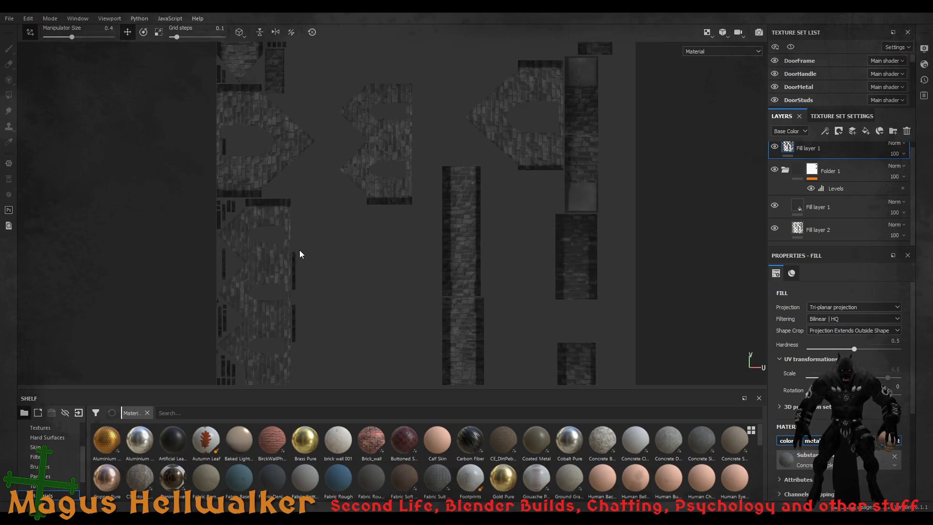
scroll(263, 260, up, 2)
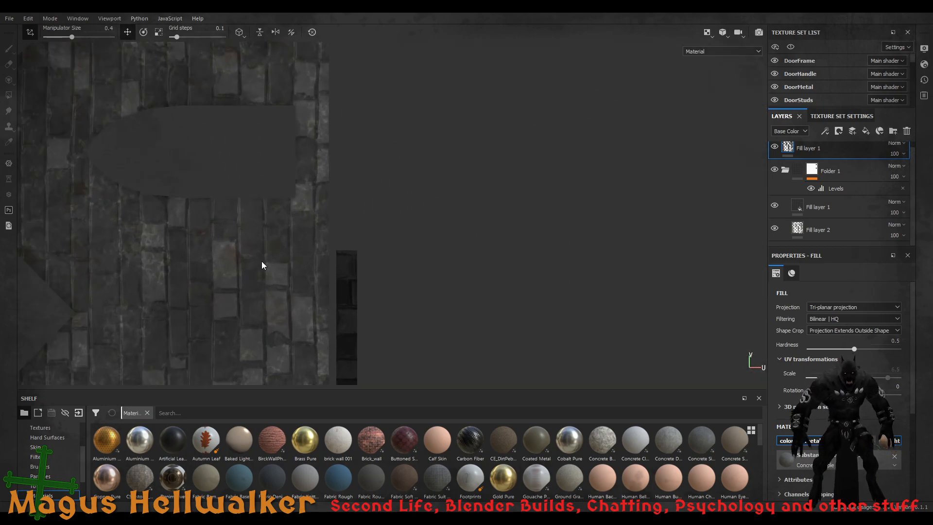
scroll(261, 261, down, 6)
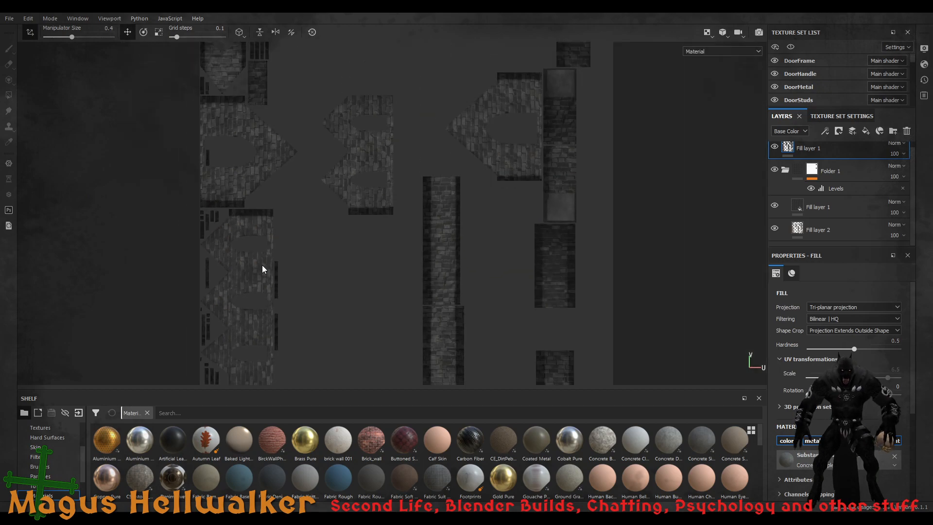
scroll(262, 266, down, 5)
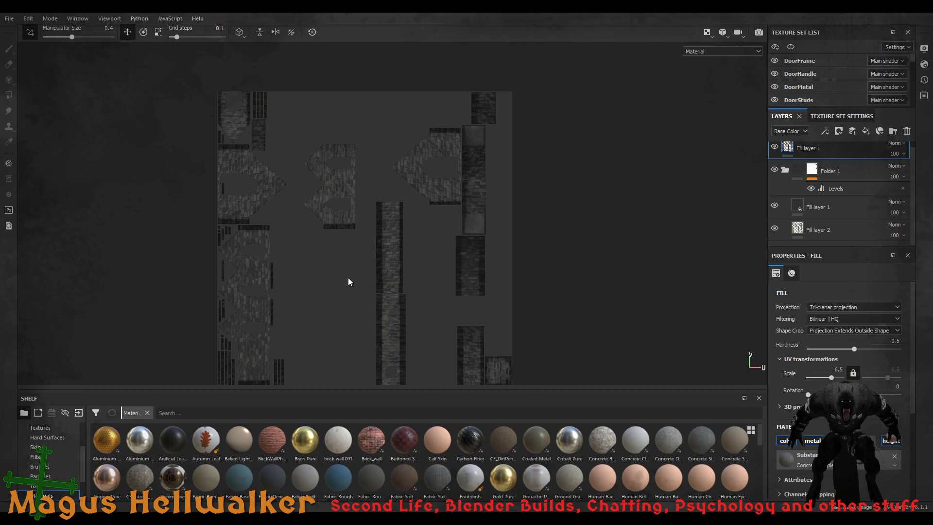
middle_drag(360, 276, 407, 264)
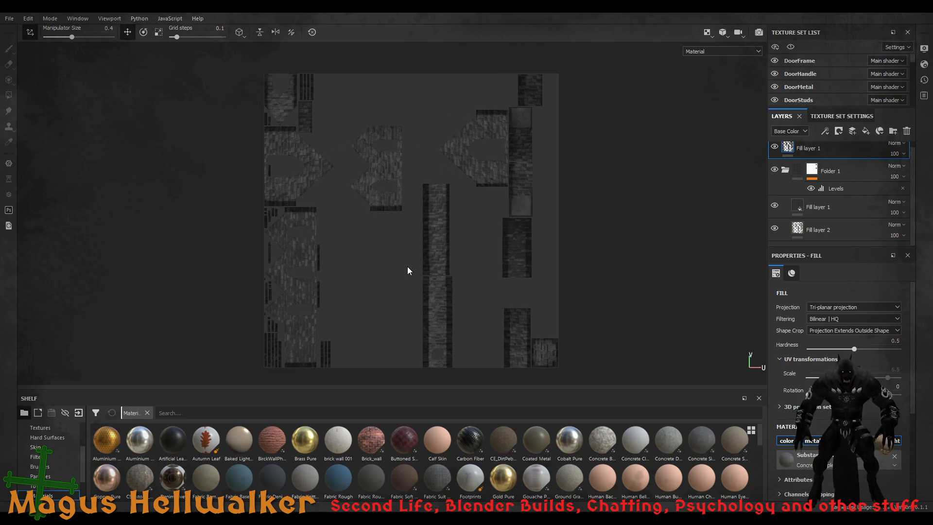
Inspect the brick pattern around the window opening on the walls' UV islands, and return to the full layout
scroll(328, 284, up, 8)
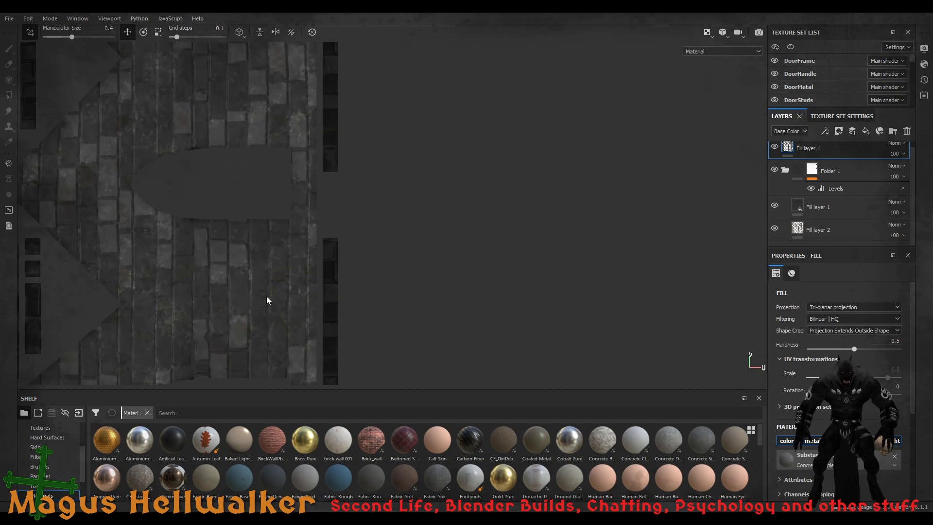
scroll(267, 296, down, 7)
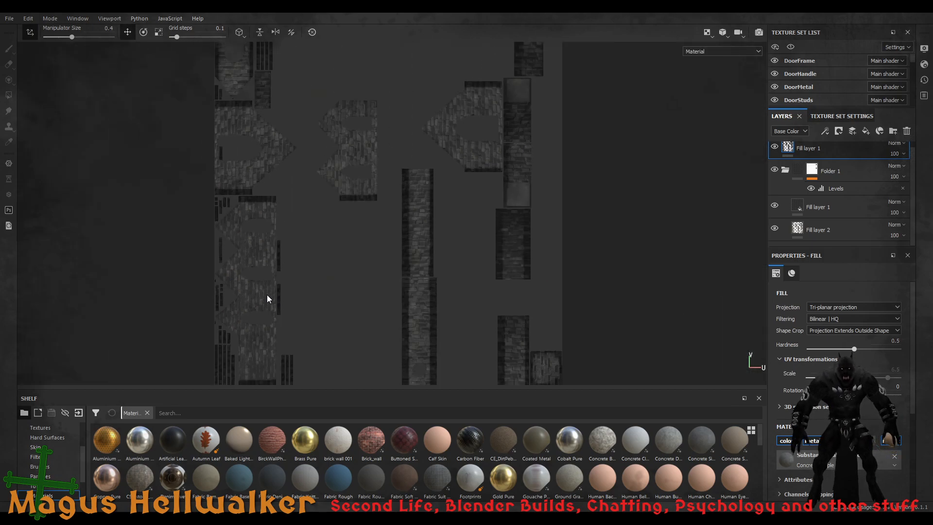
scroll(267, 295, down, 3)
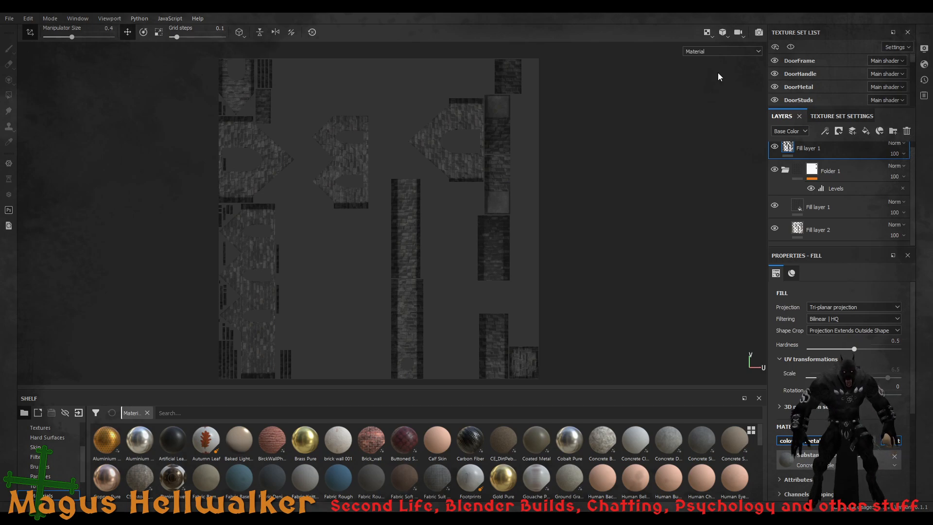
Create a layer folder named RoofEntrance at the top of the stack and move the uppermost Fill layer 1 into it
scroll(861, 234, up, 1)
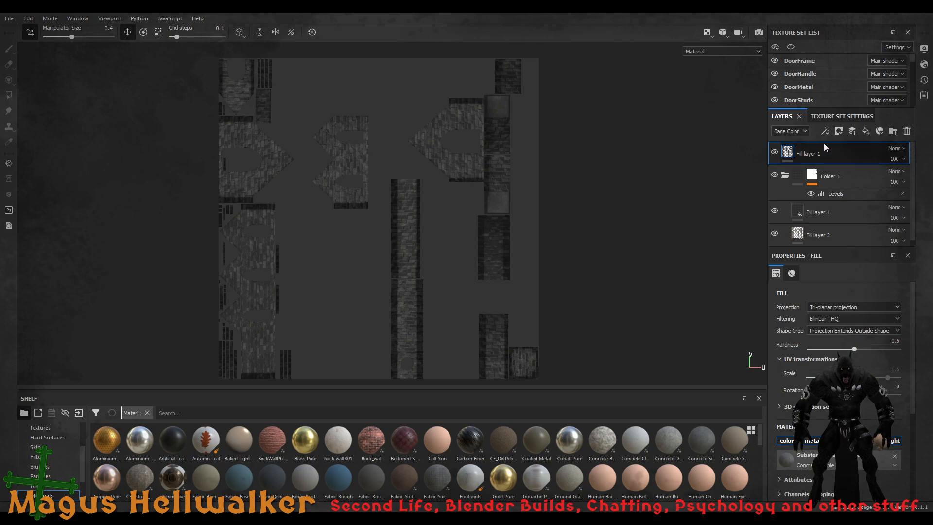
click(892, 131)
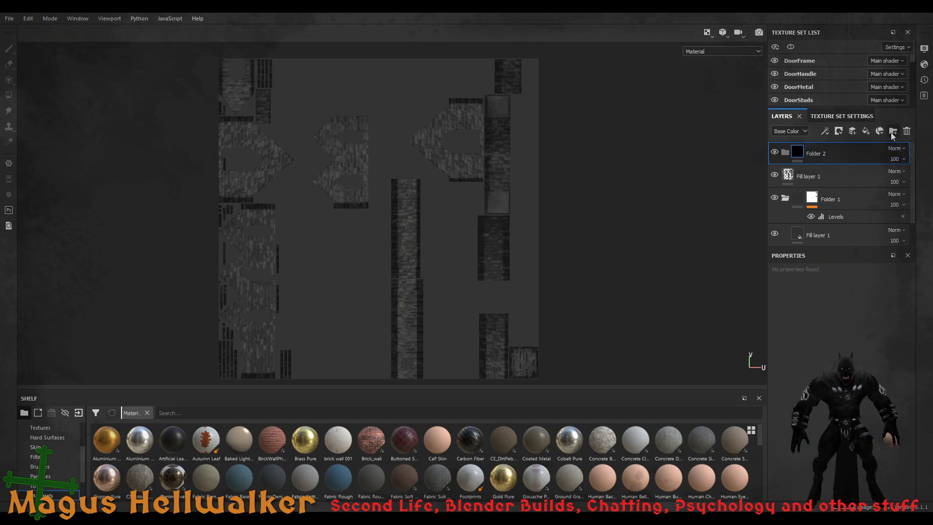
double_click(818, 153)
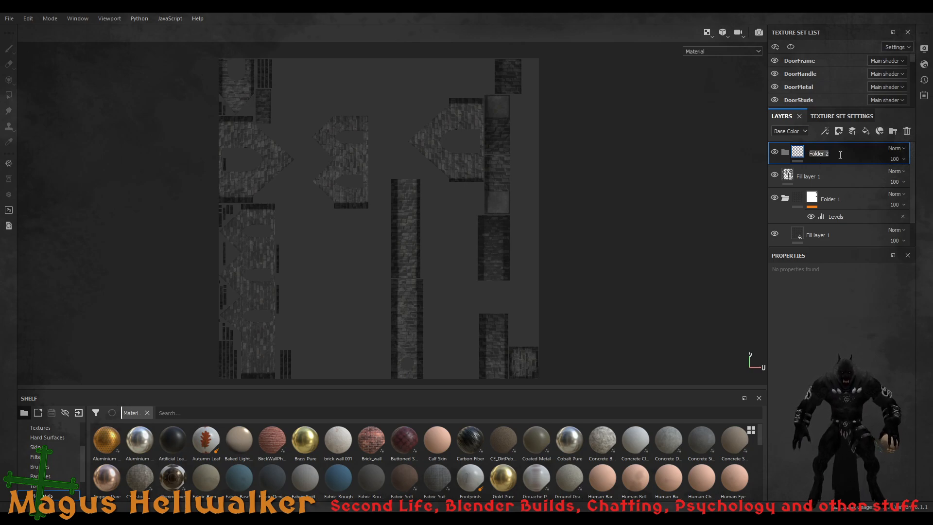
text(Roo)
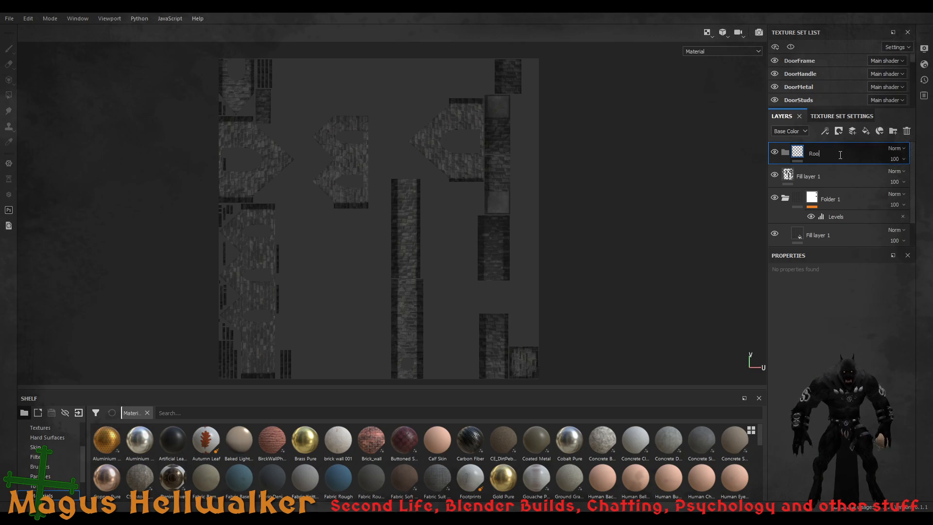
text(fEntrance)
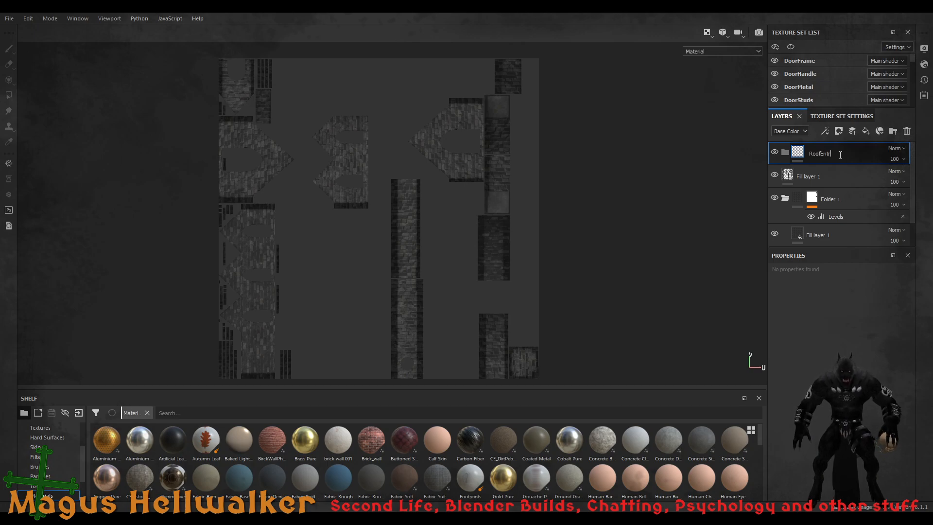
key(Return)
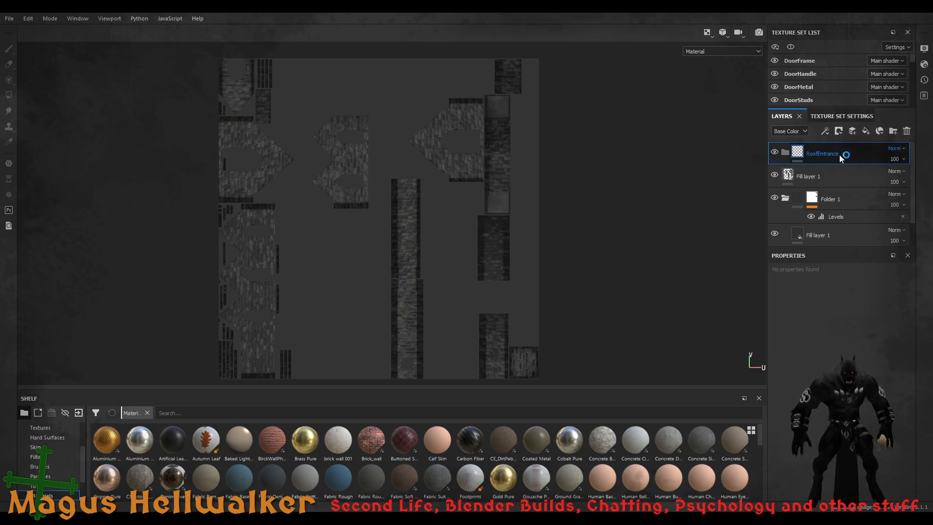
drag(825, 182, 843, 153)
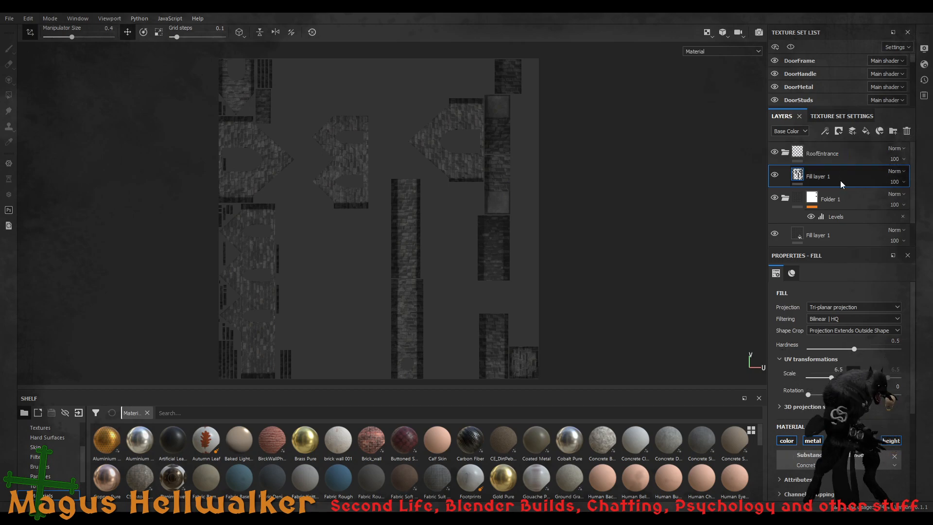
Add a black mask to the RoofEntrance folder and copy Folder 1's mask, including its Levels effect, onto it
click(811, 200)
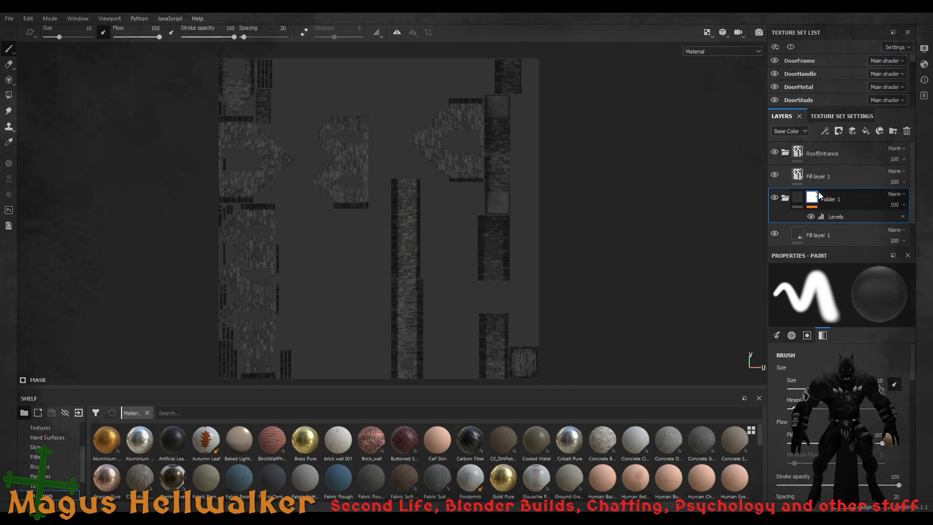
click(801, 153)
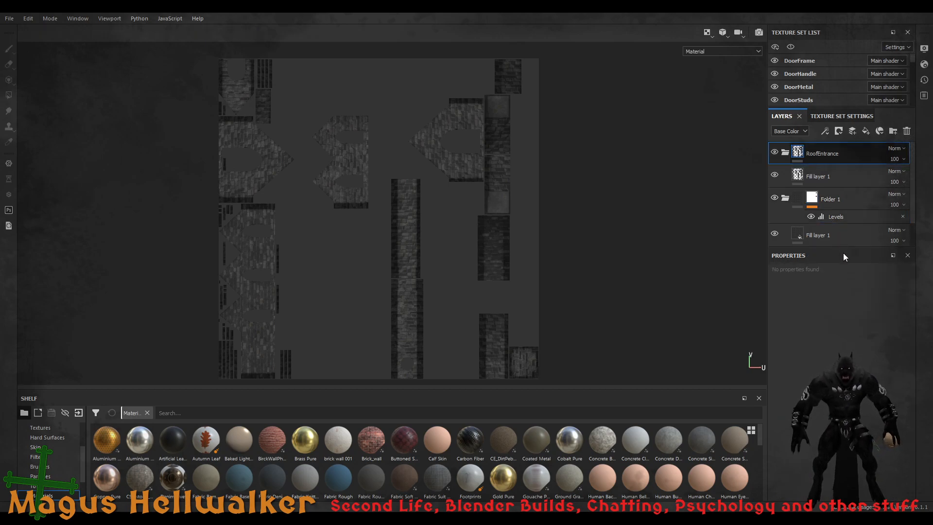
click(832, 165)
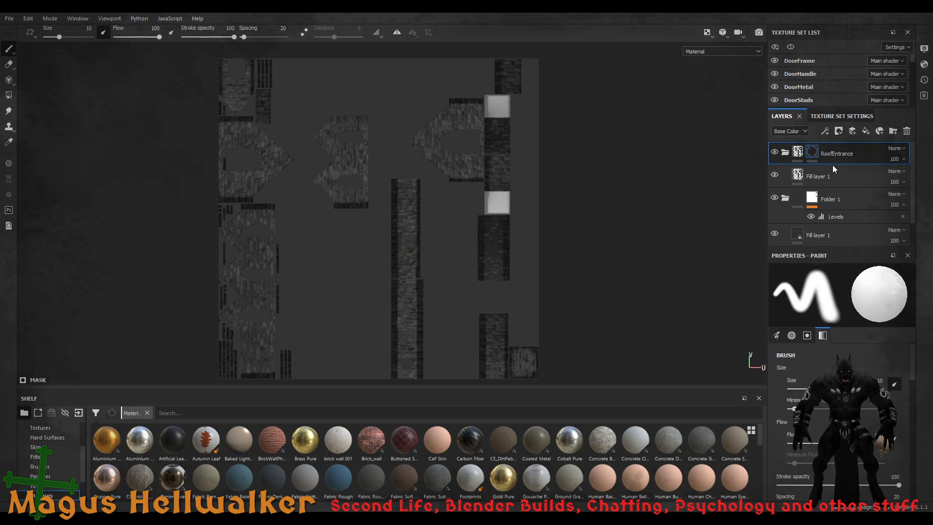
click(815, 199)
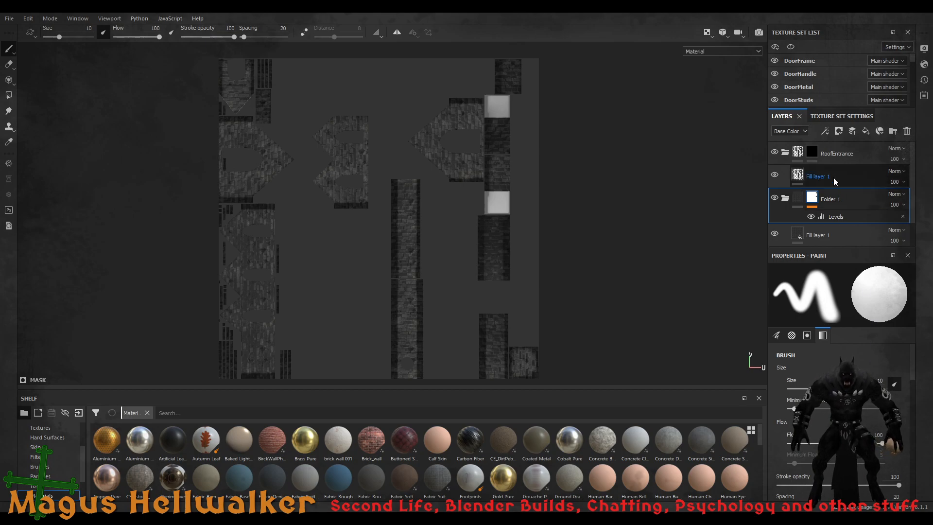
click(814, 152)
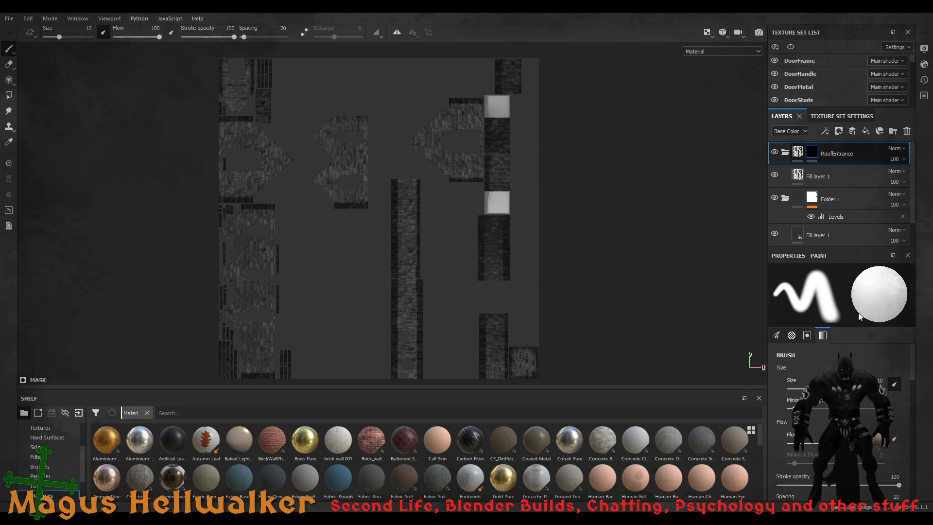
key(ctrl+v)
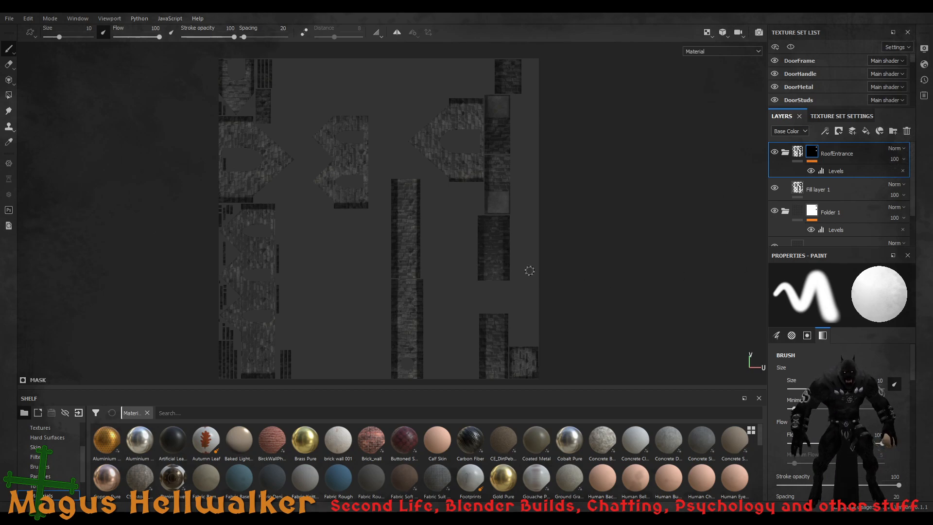
Examine the masked brick and plain roof areas across the 2D UV layout, both up close and as a whole
scroll(479, 264, down, 4)
scroll(482, 265, up, 5)
scroll(379, 258, down, 2)
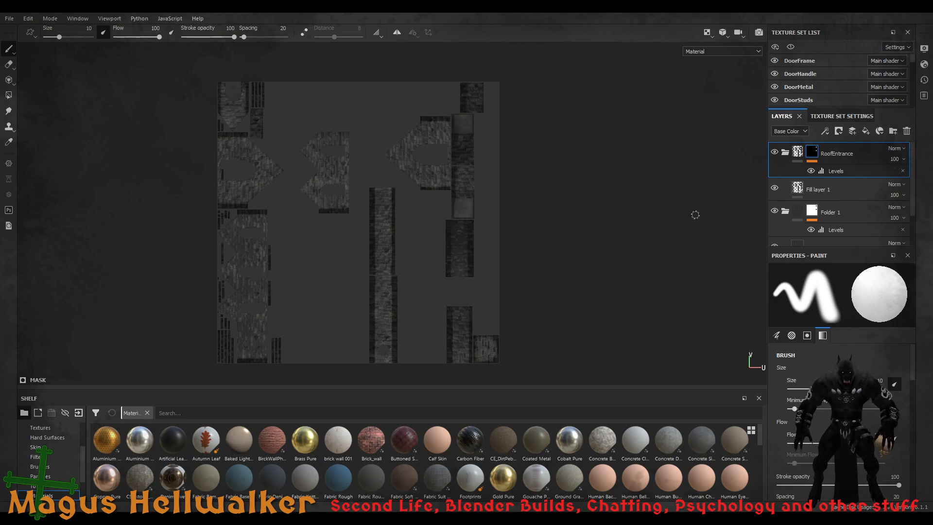
scroll(350, 271, down, 1)
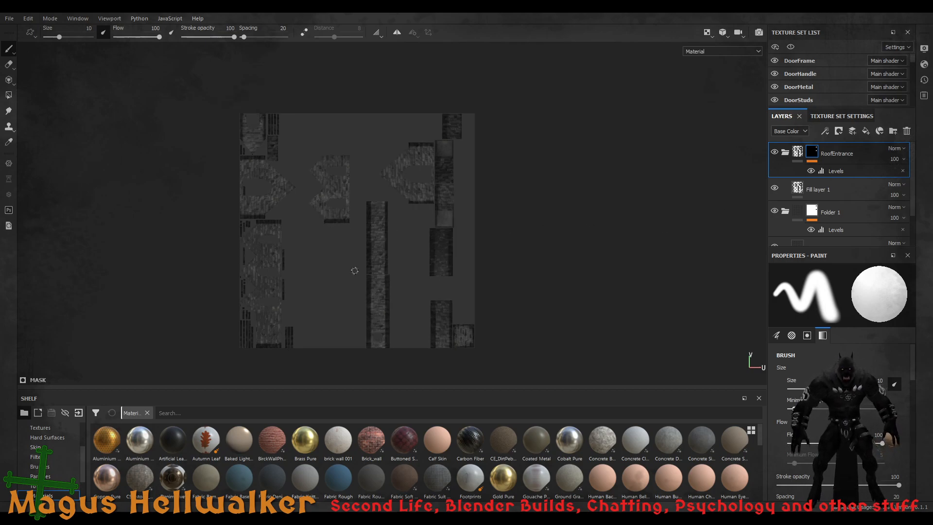
scroll(358, 270, up, 3)
scroll(363, 272, down, 2)
scroll(363, 272, up, 2)
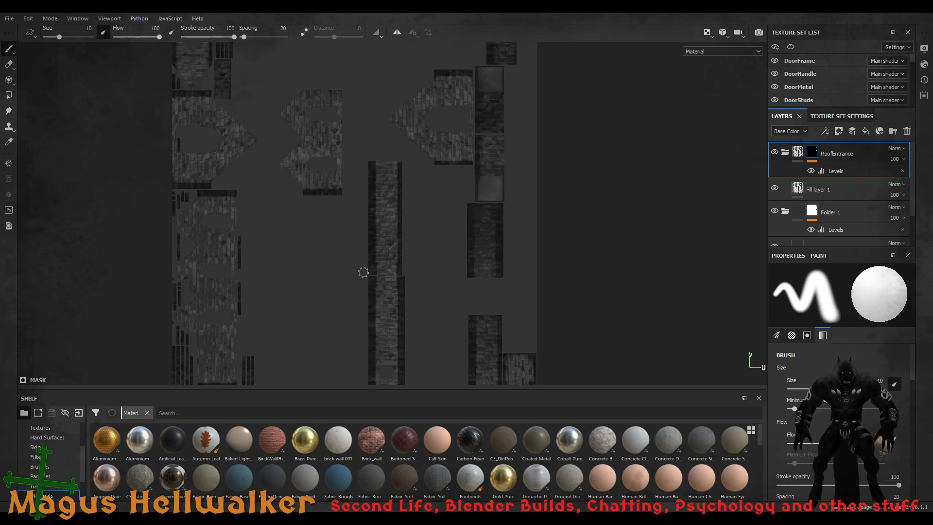
scroll(506, 214, up, 2)
scroll(461, 137, up, 1)
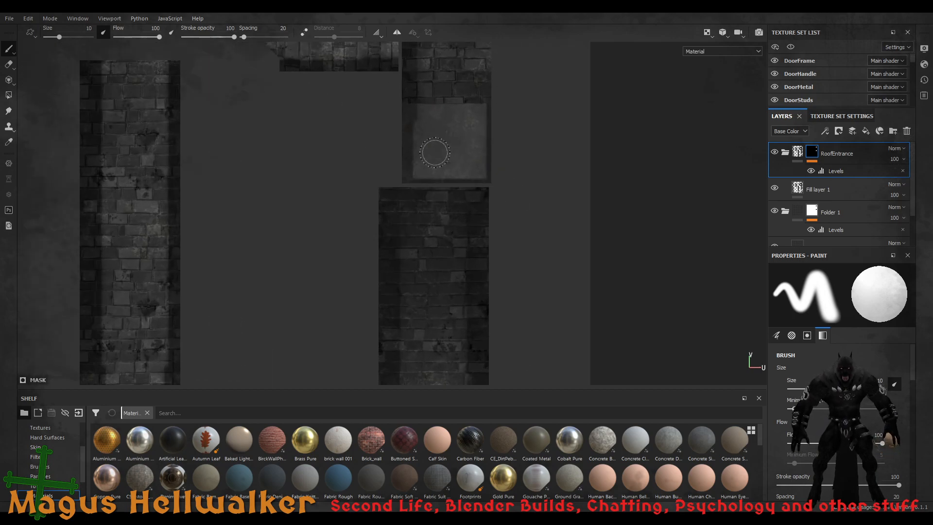
scroll(433, 267, down, 5)
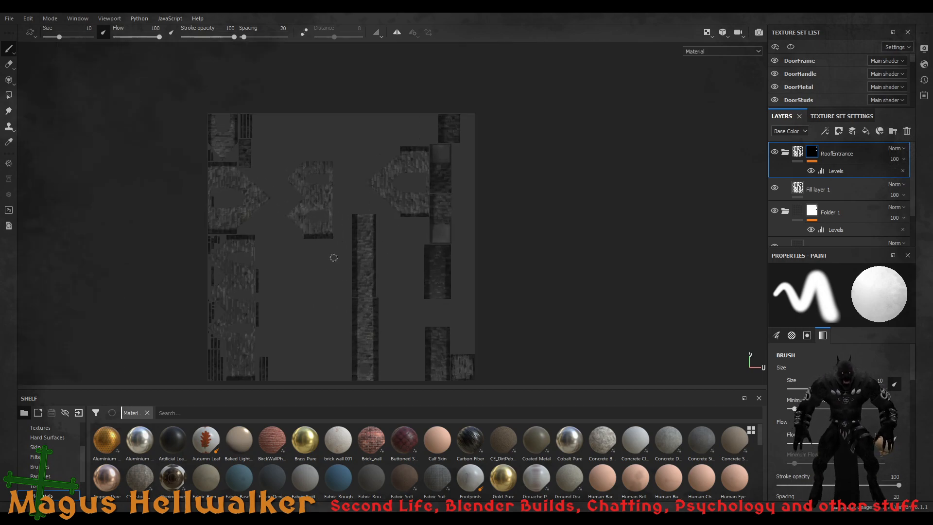
mouse_move(325, 269)
alt+mouse_down()
mouse_move(393, 228)
mouse_move(324, 253)
mouse_move(331, 265)
alt+mouse_up()
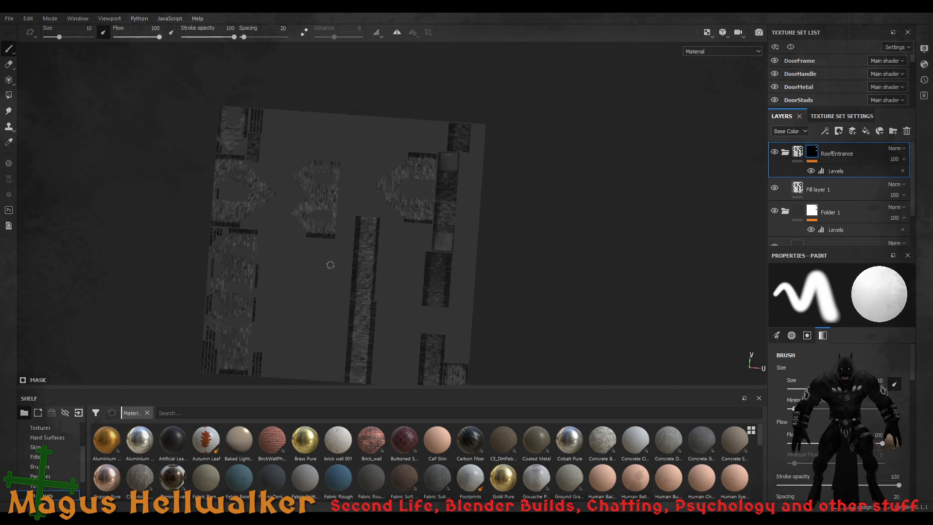
alt+middle_drag(331, 264, 396, 234)
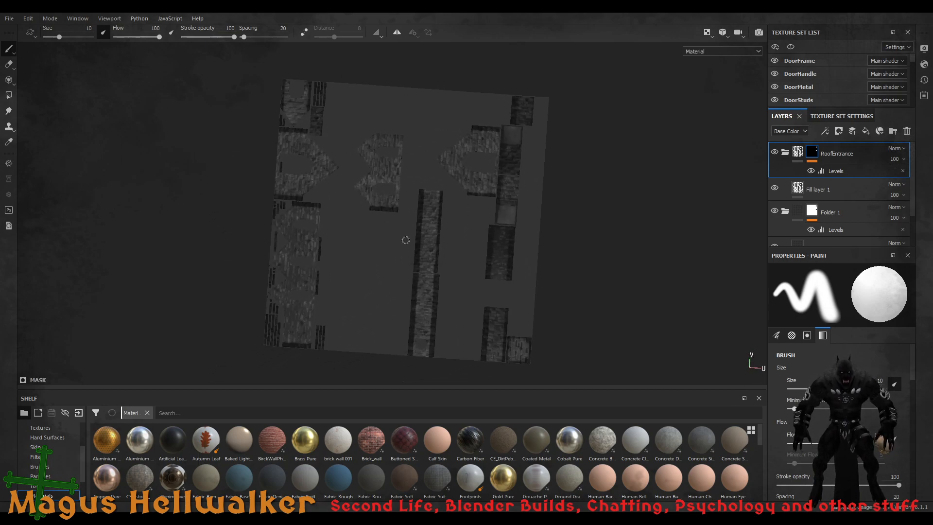
alt+shift+drag(386, 258, 390, 256)
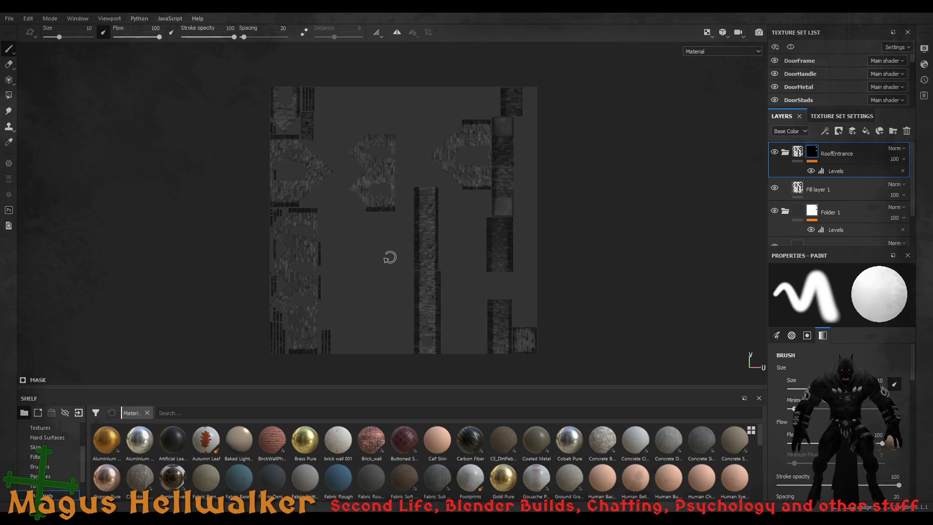
scroll(400, 226, up, 1)
scroll(400, 226, up, 3)
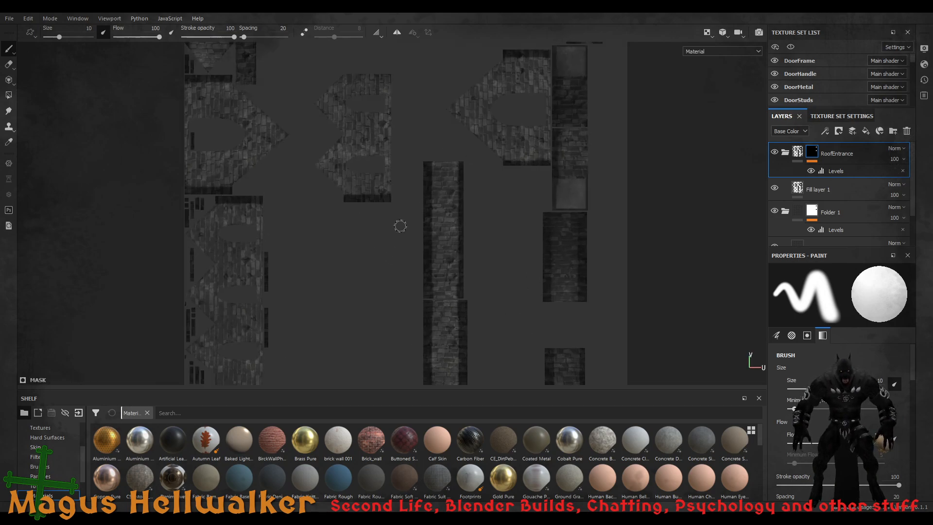
scroll(400, 226, down, 4)
scroll(400, 226, up, 1)
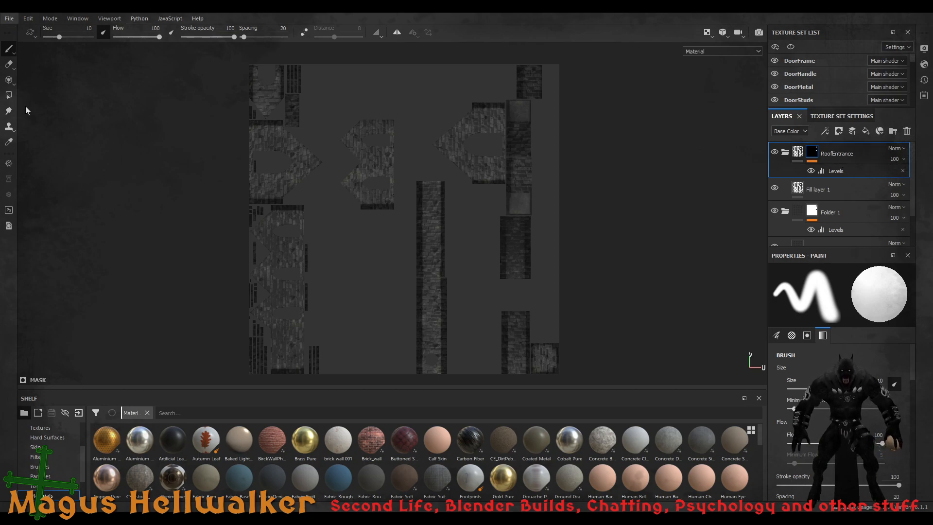
Save the project, and check the brick detail on the walls' UV islands
key(ctrl+s)
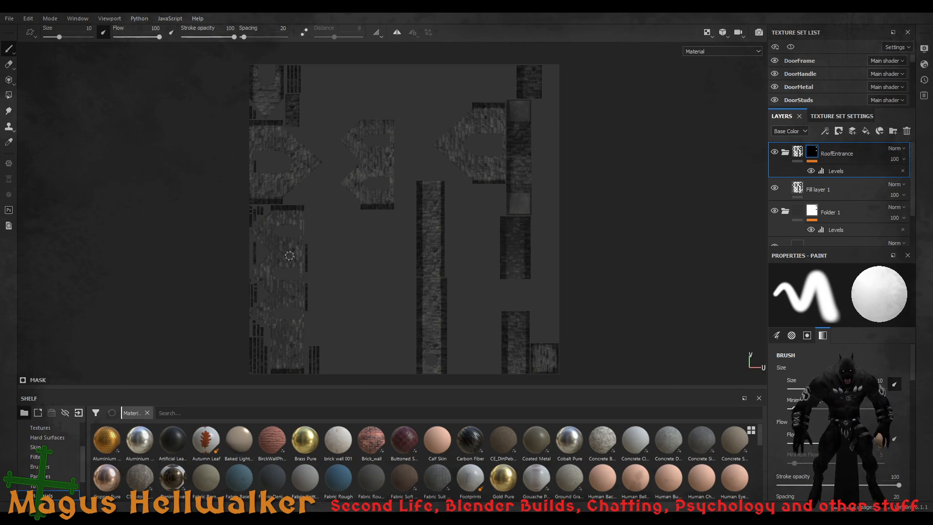
scroll(322, 275, up, 5)
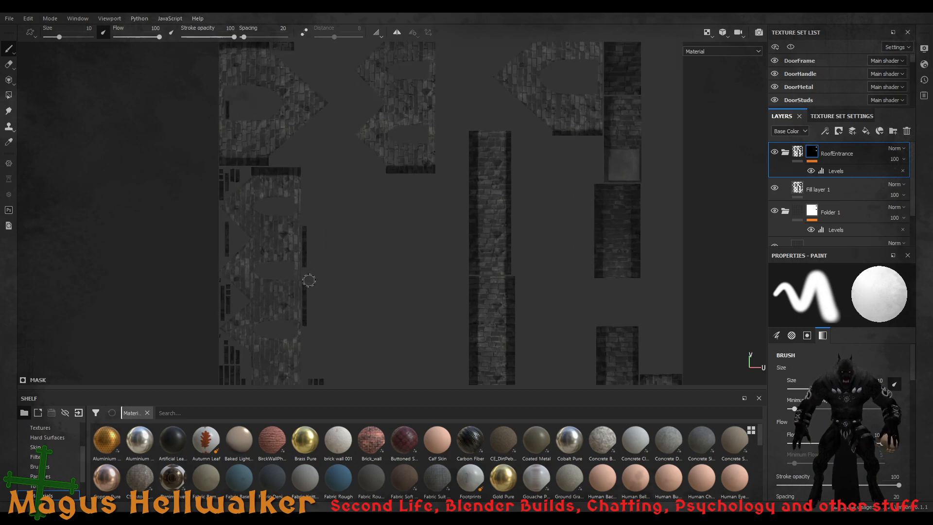
scroll(291, 266, up, 3)
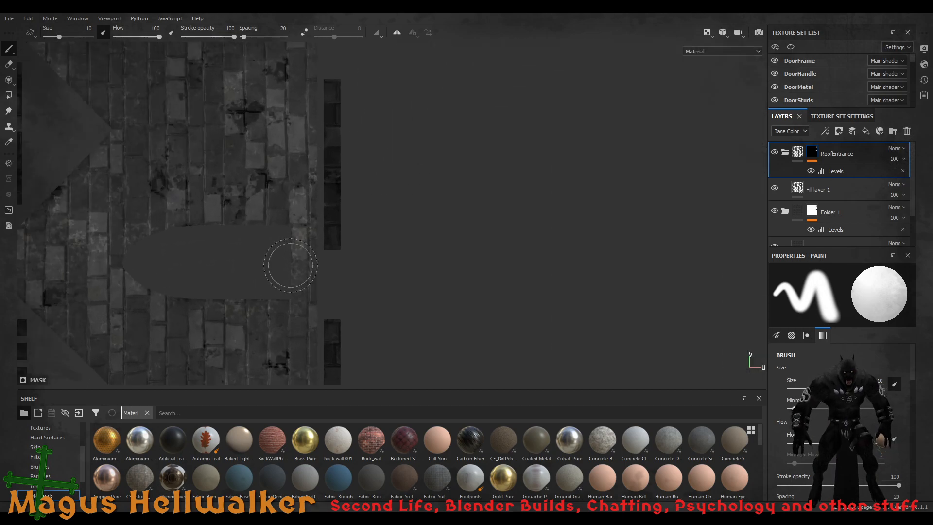
scroll(290, 265, down, 8)
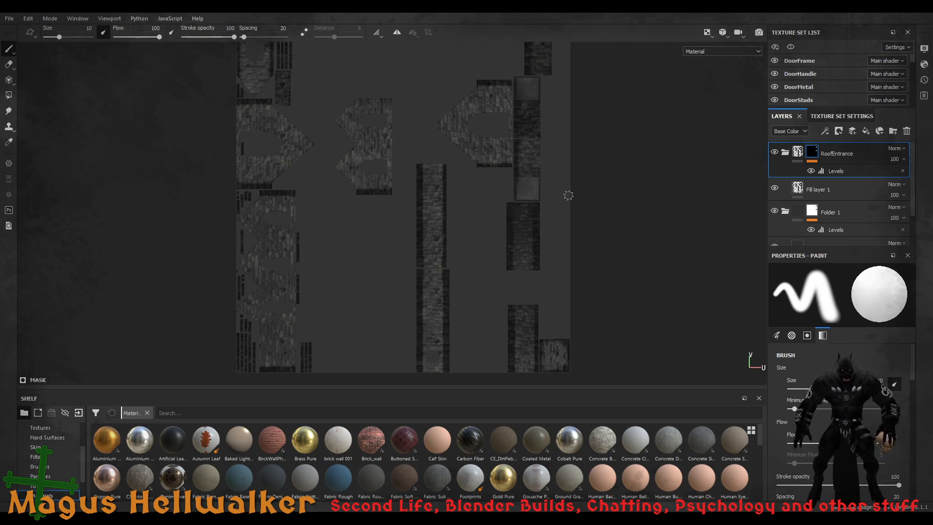
Switch to the 3D view, and inspect the church's roof, brick walls and entrance along with the layer stack
key(F2)
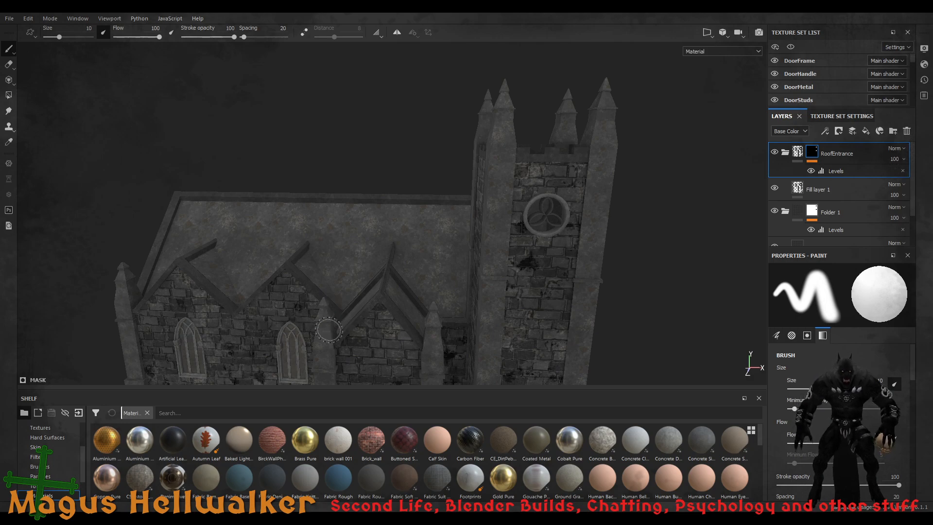
mouse_move(335, 322)
middle_down()
mouse_move(490, 250)
mouse_move(466, 202)
mouse_move(419, 268)
middle_up()
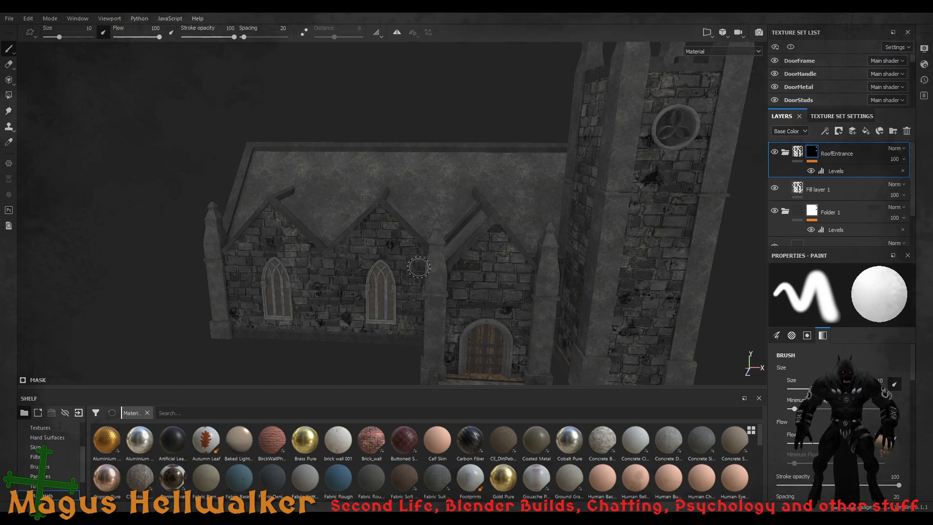
alt+drag(419, 269, 610, 258)
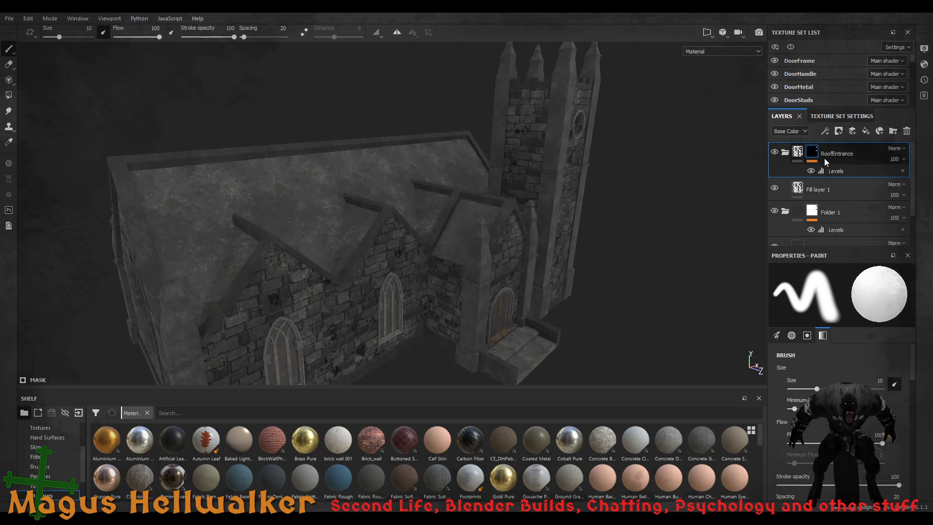
scroll(870, 193, down, 2)
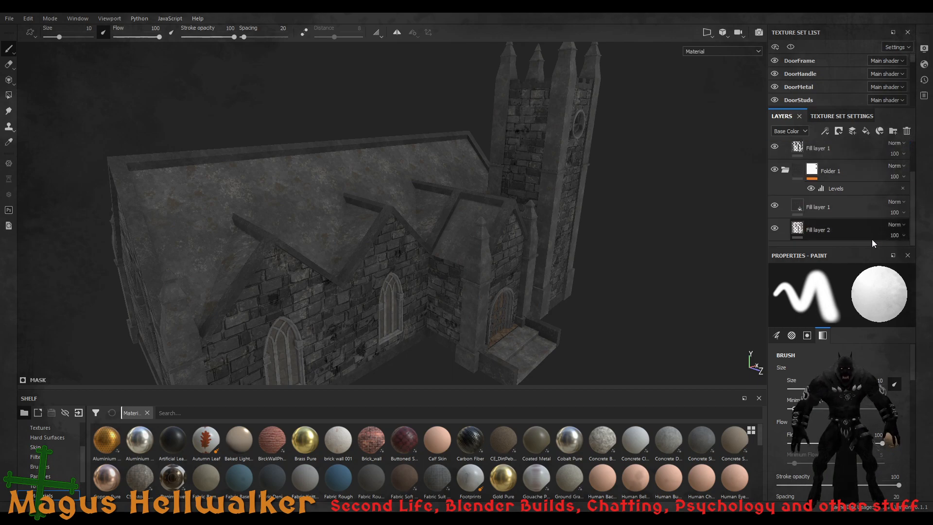
scroll(861, 235, up, 2)
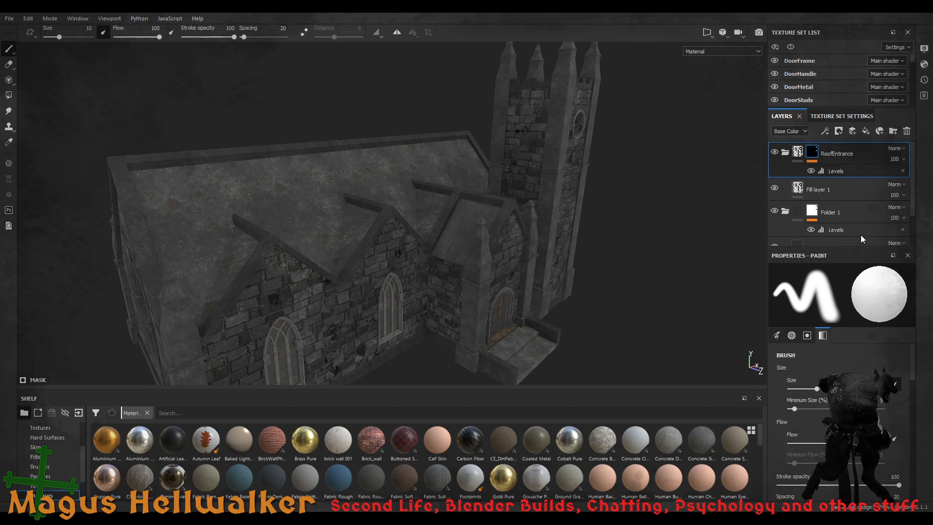
Collapse the RoofEntrance folder and Folder 1 in the layer stack
click(785, 153)
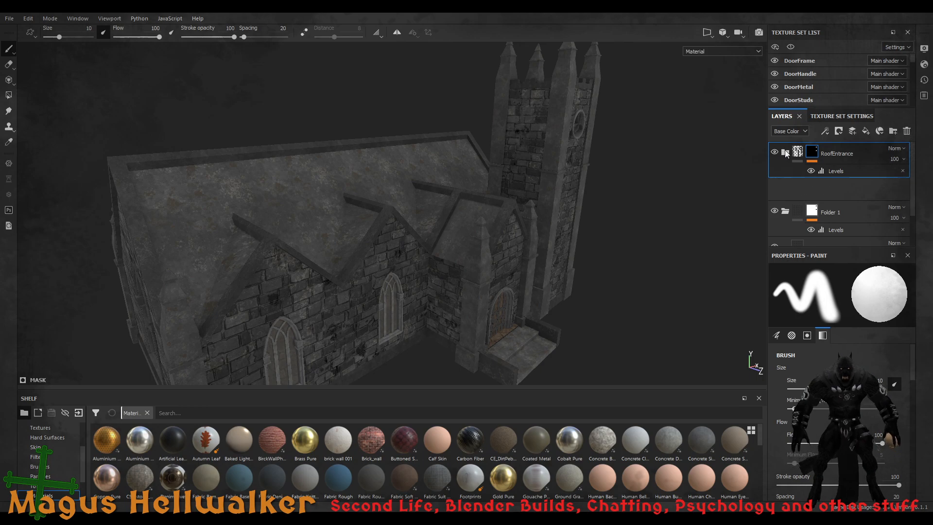
click(786, 187)
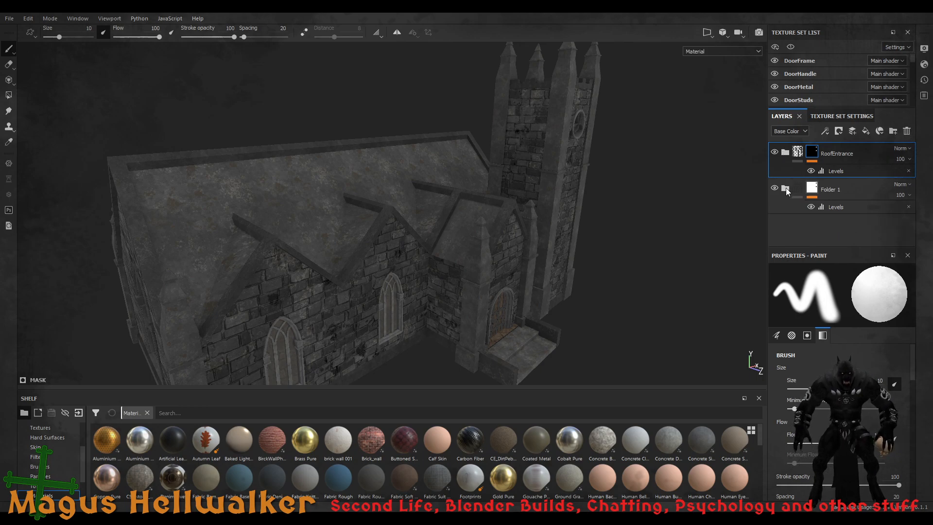
click(800, 152)
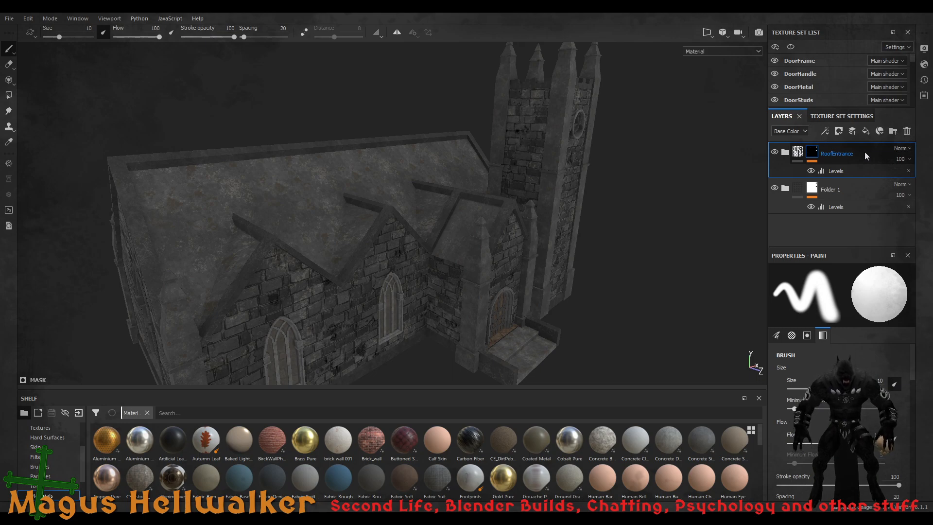
Try placing the RoofEntrance folder below Folder 1 and inverting the masks of both folders
drag(865, 152, 862, 220)
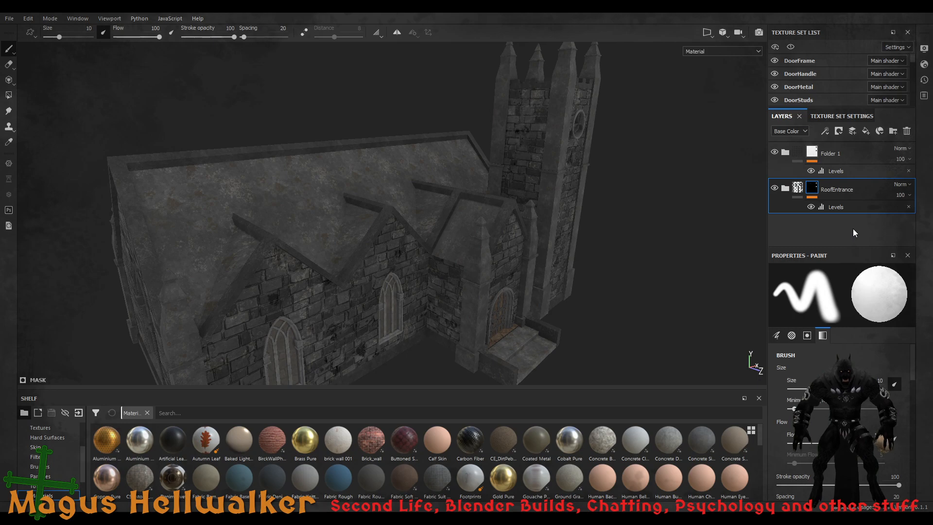
click(866, 153)
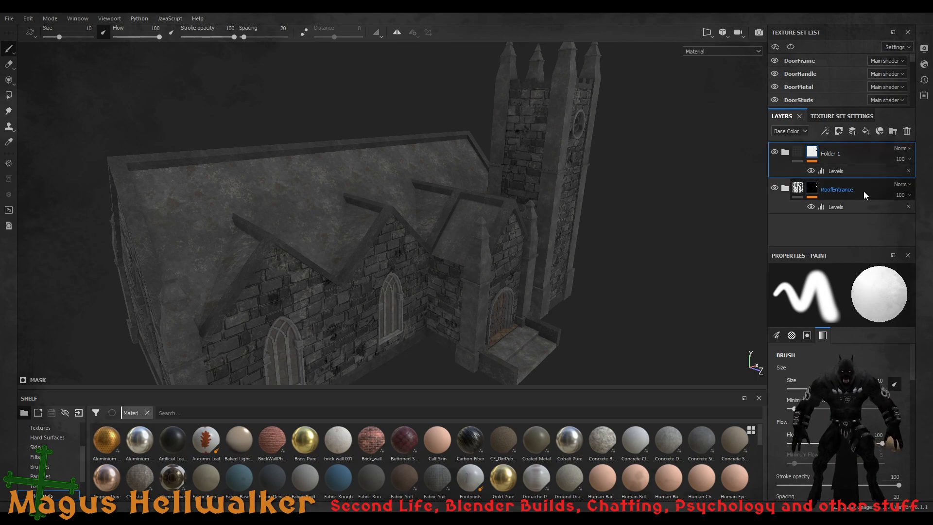
click(864, 193)
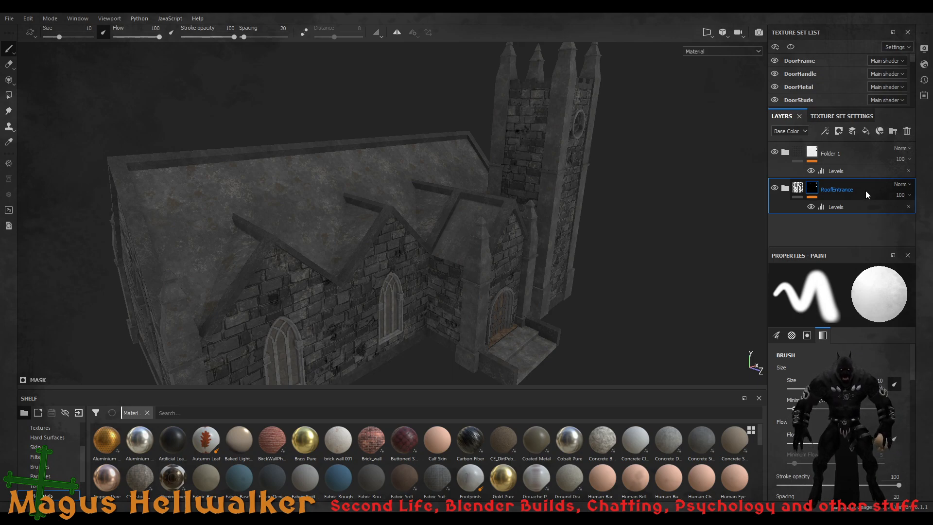
drag(865, 191, 816, 156)
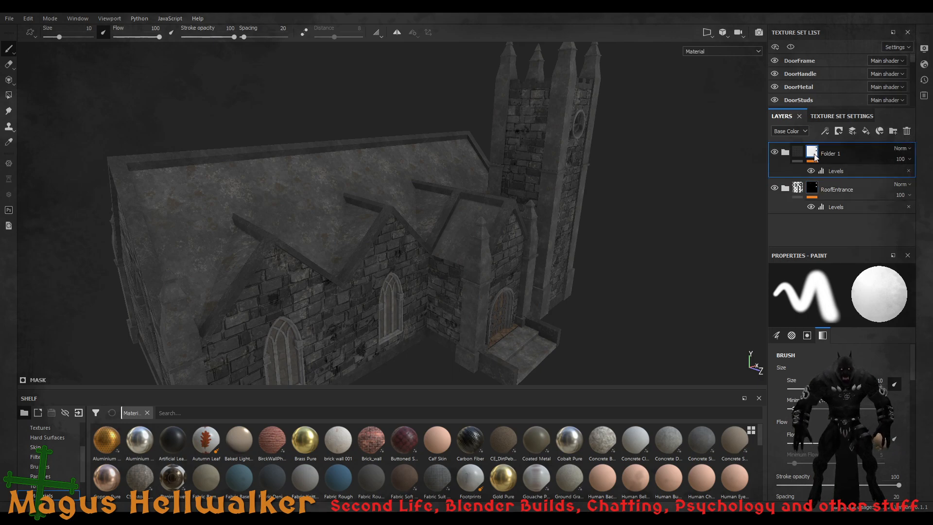
click(811, 188)
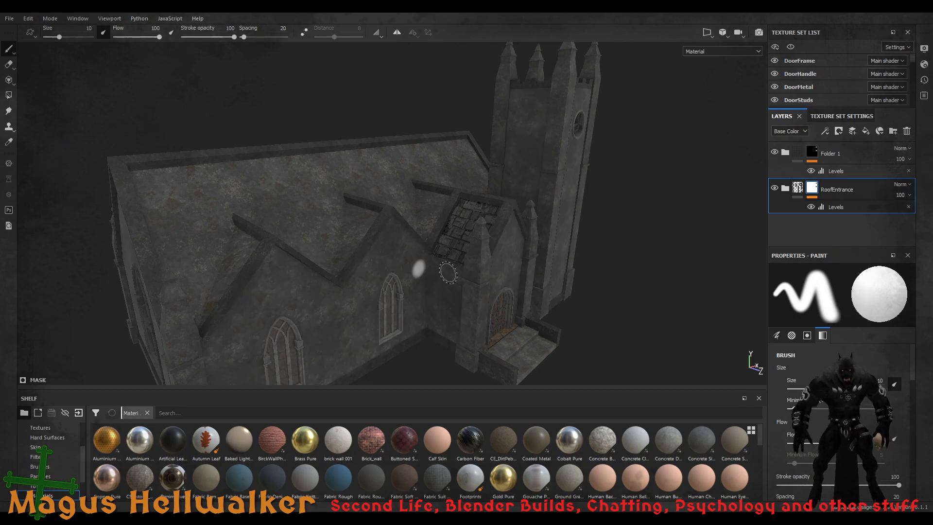
Undo both mask inversions and the folder reordering, and check the church's walls and roof
key(ctrl)
key(ctrl+z)
key(ctrl+z)
key(ctrl+z)
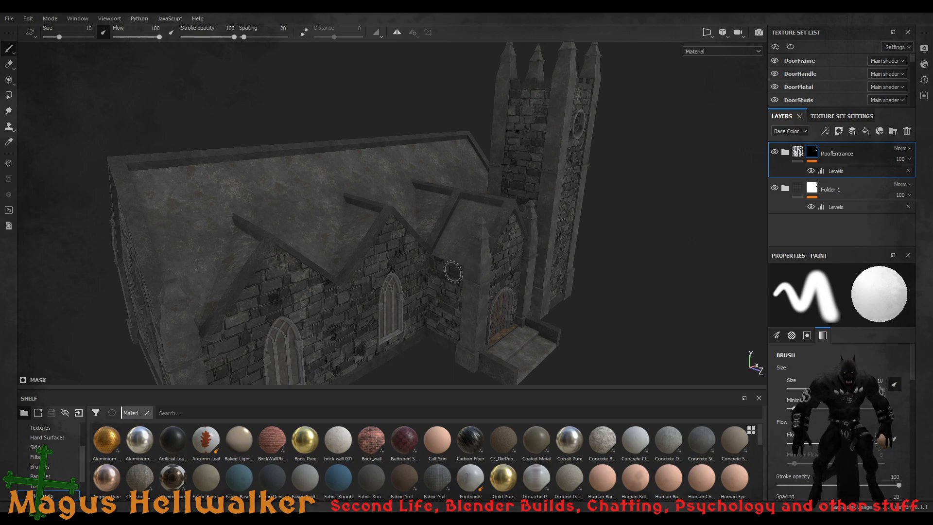
scroll(451, 275, down, 4)
scroll(457, 278, up, 4)
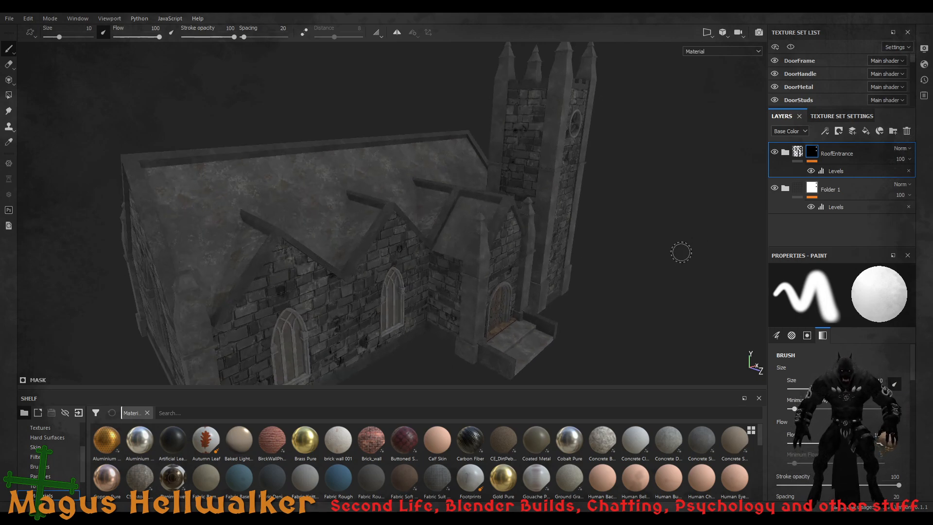
Examine the church's stone side walls, arched windows and entrance from closer angles in the 3D viewport
scroll(431, 244, up, 1)
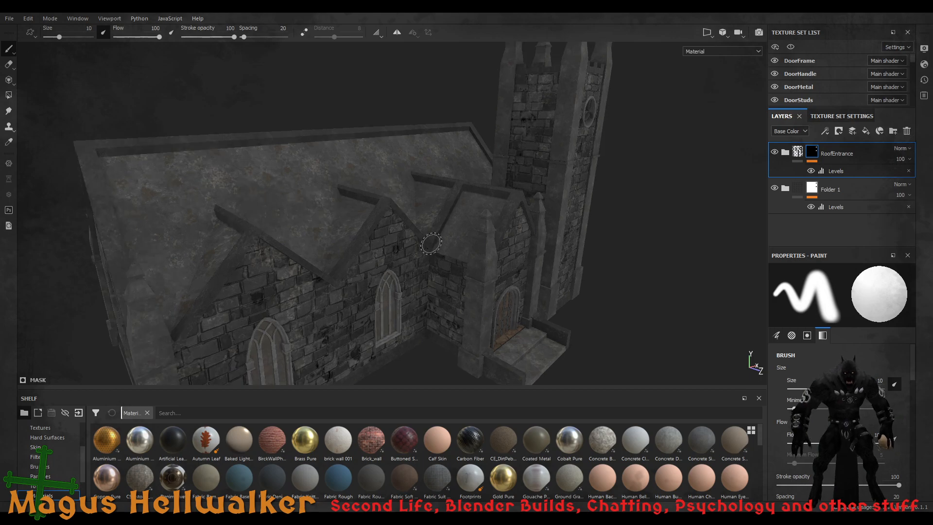
mouse_move(391, 240)
alt+mouse_down()
mouse_move(454, 229)
mouse_move(479, 186)
mouse_move(455, 177)
alt+mouse_up()
scroll(429, 250, up, 4)
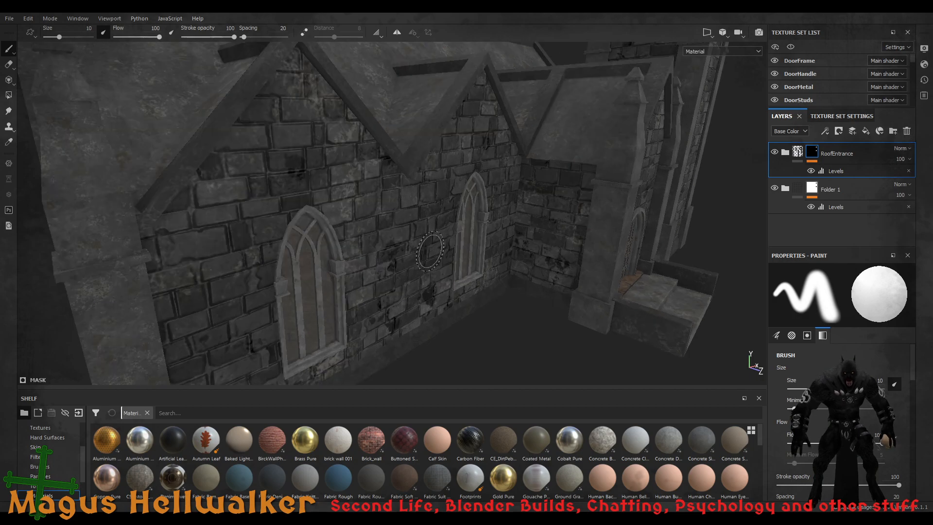
scroll(430, 251, up, 2)
scroll(430, 251, down, 6)
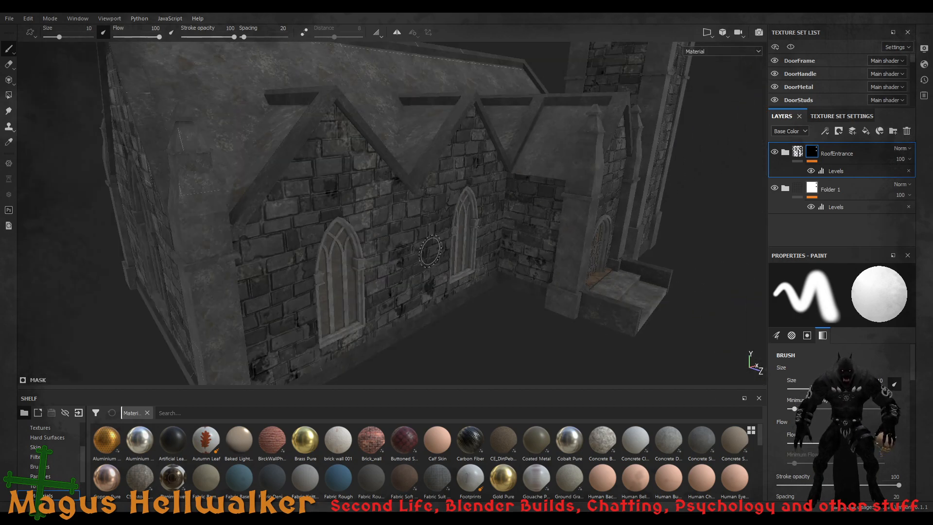
scroll(431, 251, up, 2)
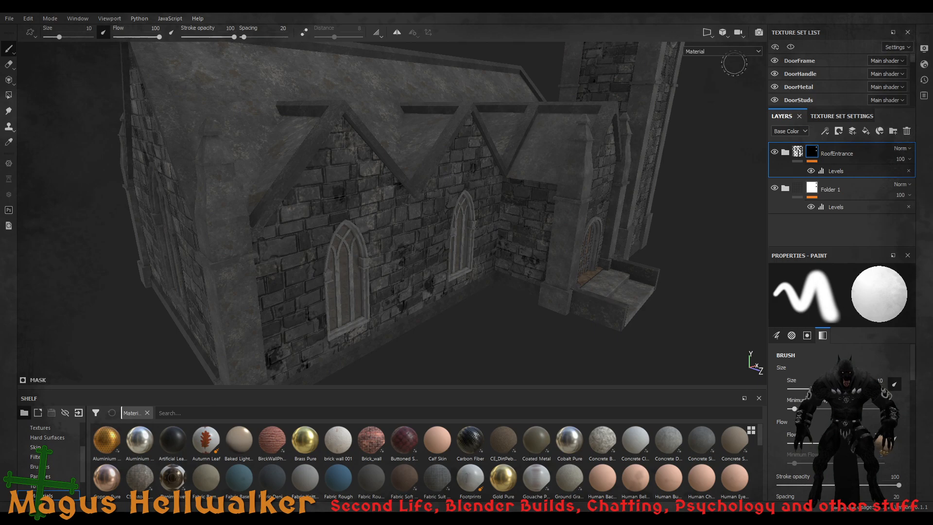
Cycle the viewport through the Base Color, Metallic, Roughness, Normal, Height and combined normal channels, and return to the Material display
key(c)
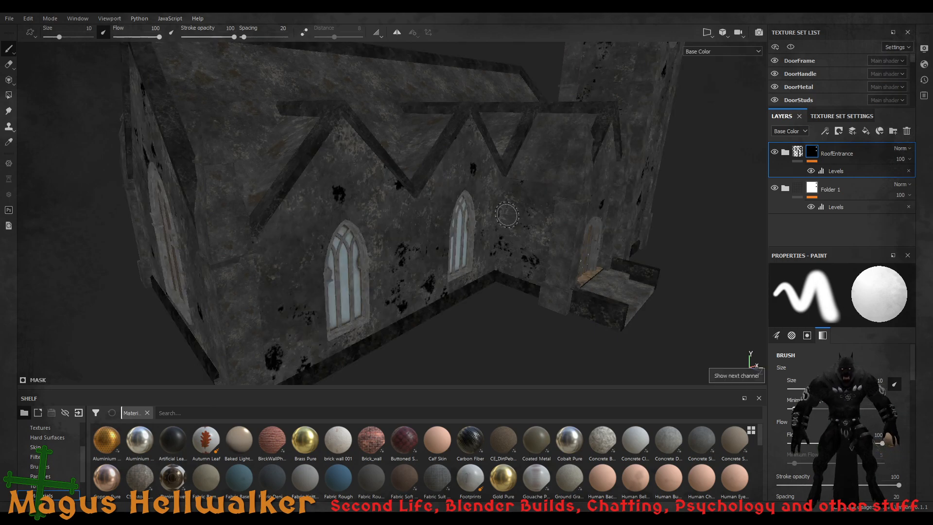
key(c)
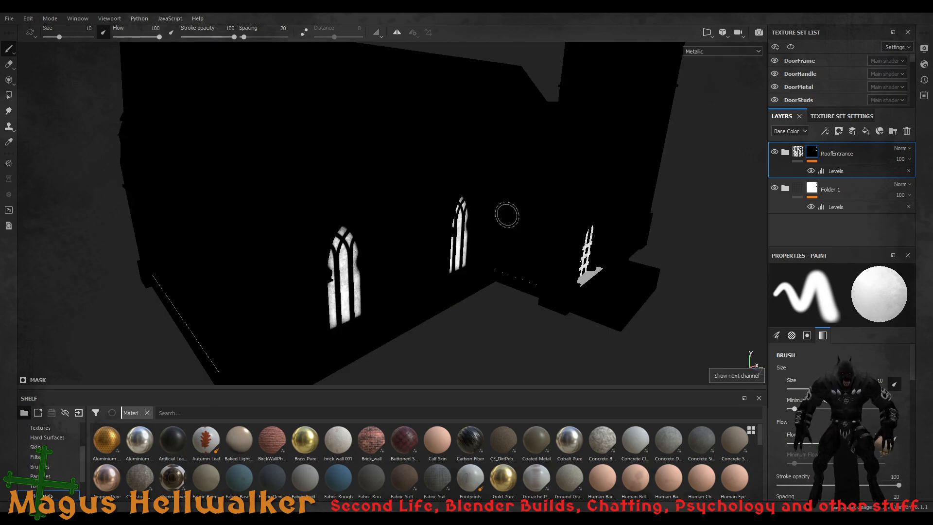
key(c)
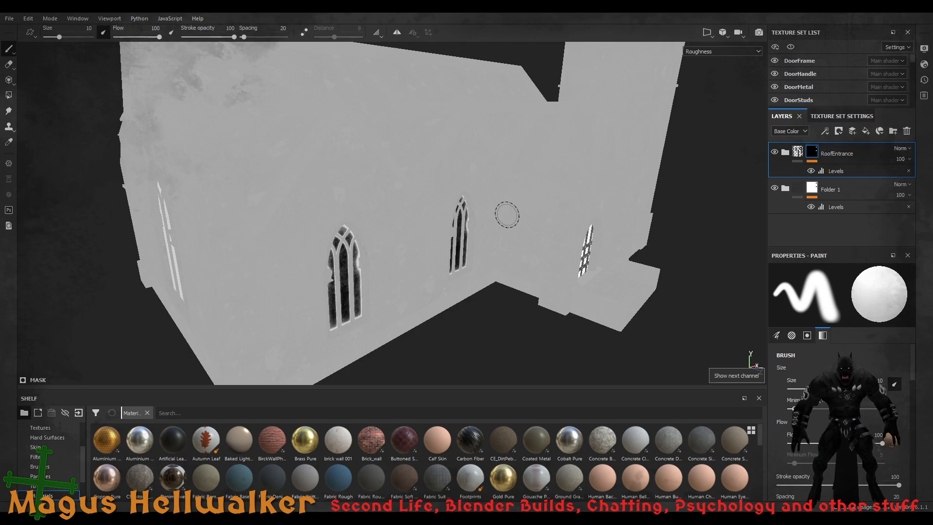
key(c)
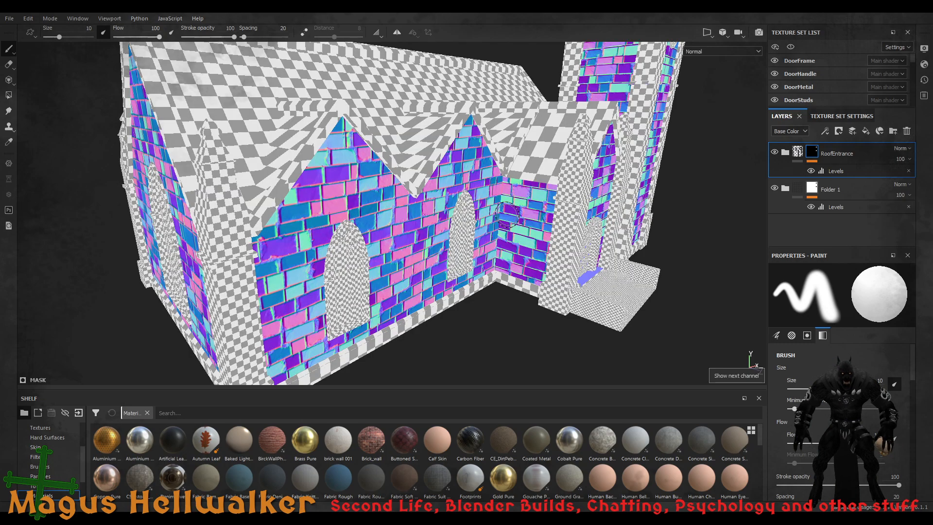
key(c)
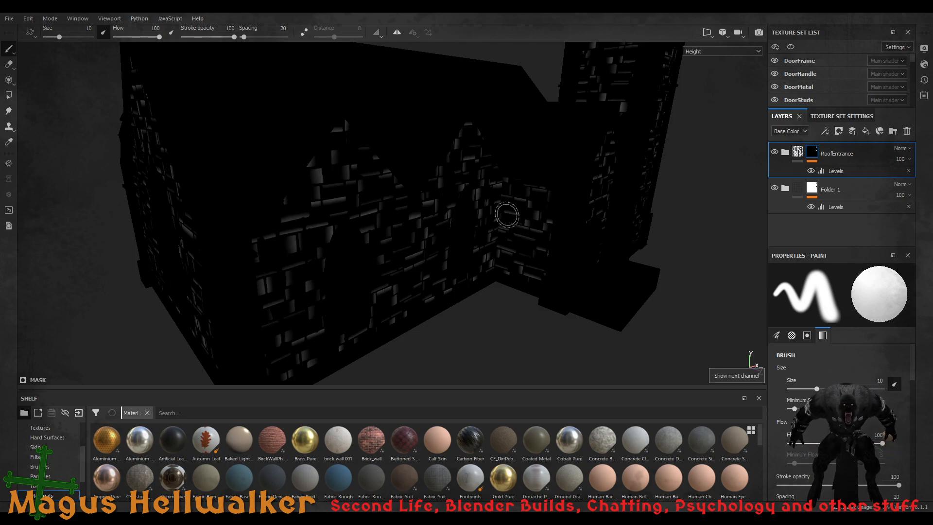
key(c)
key(c)
key(c)
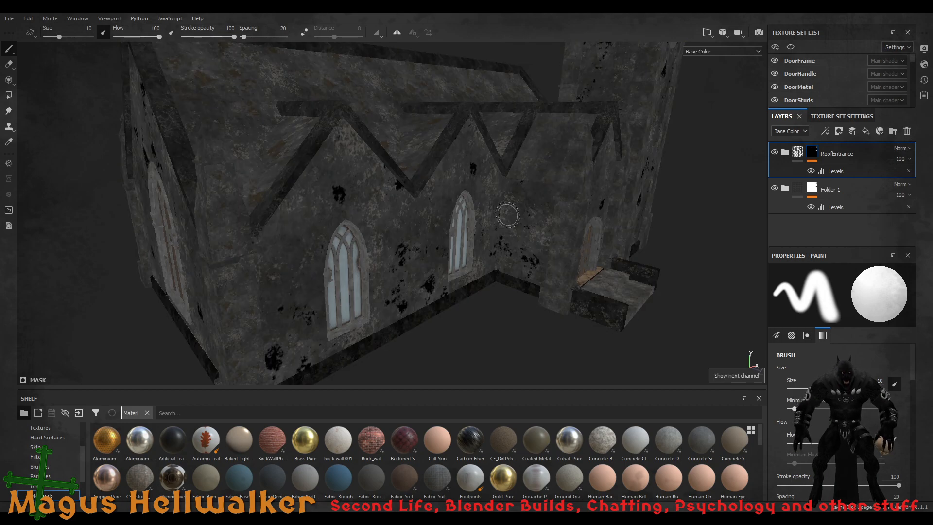
key(c)
key(c)
key(c)
key(c)
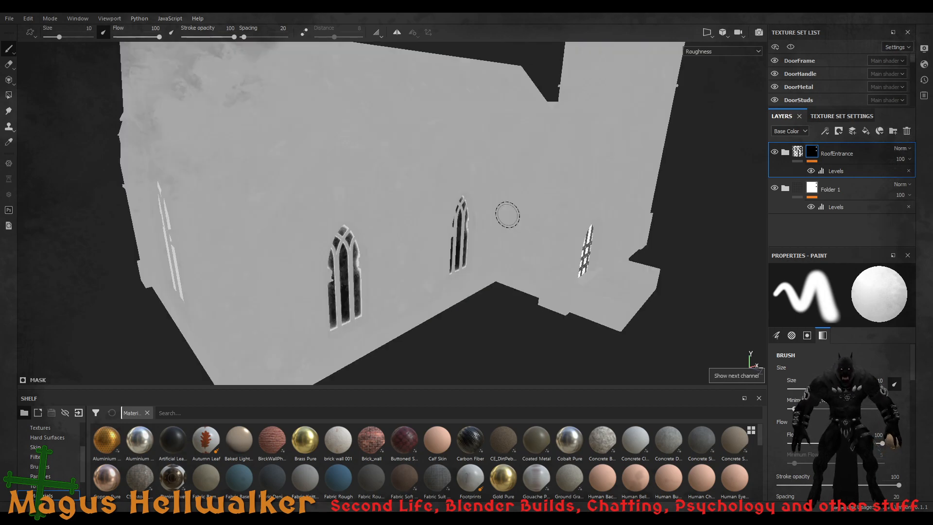
key(c)
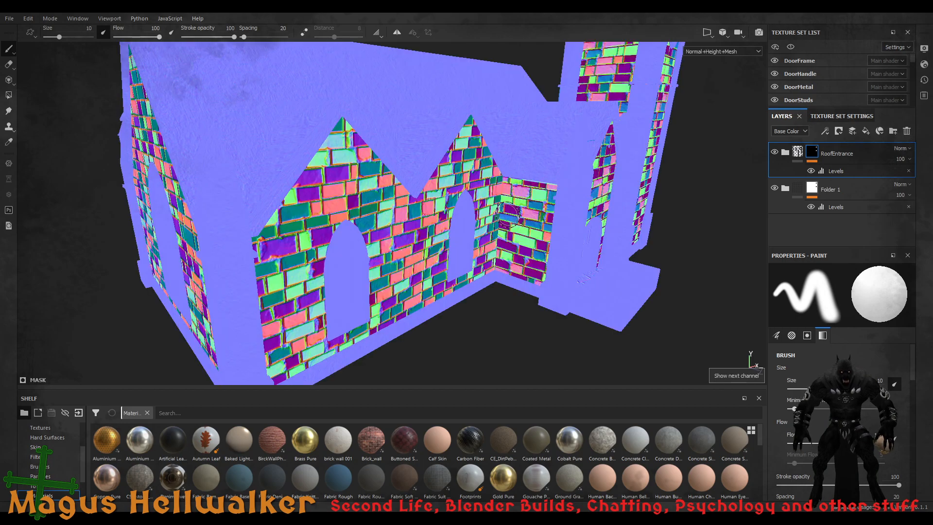
key(c)
key(c)
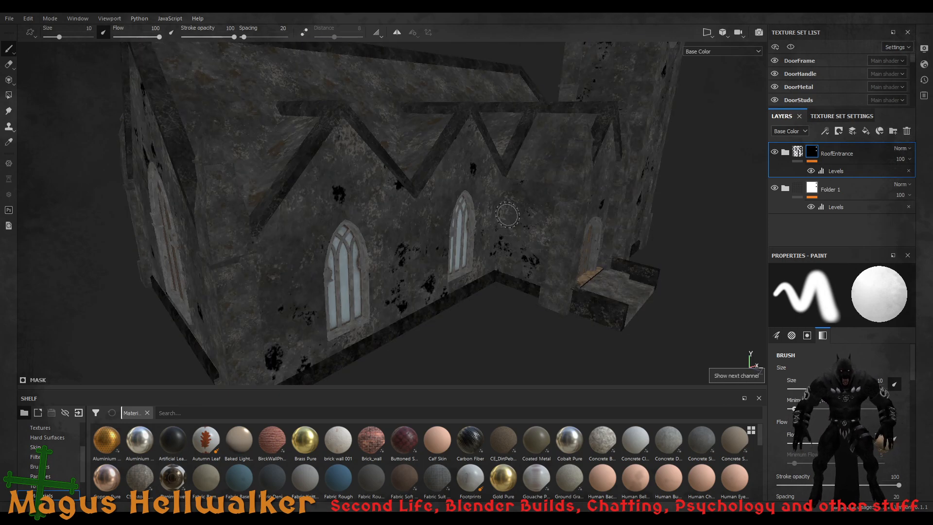
key(c)
key(c)
key(c)
key(c)
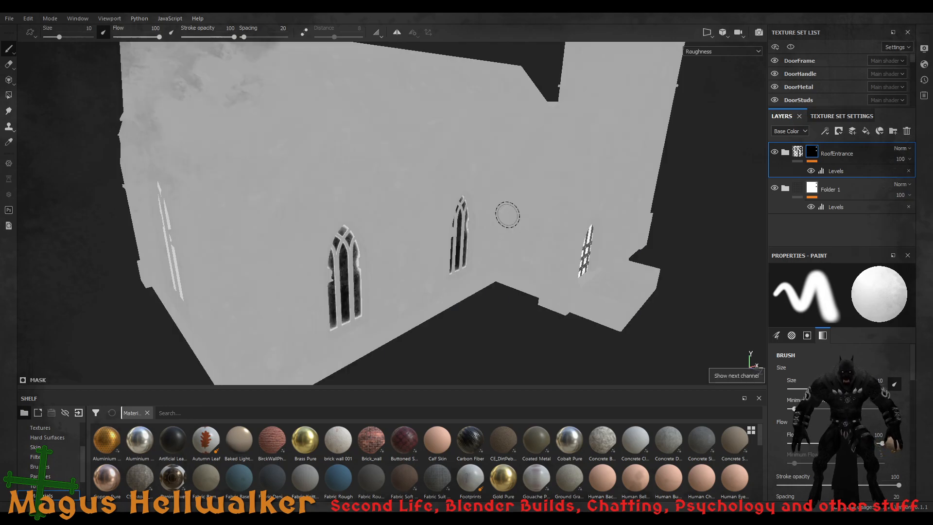
key(c)
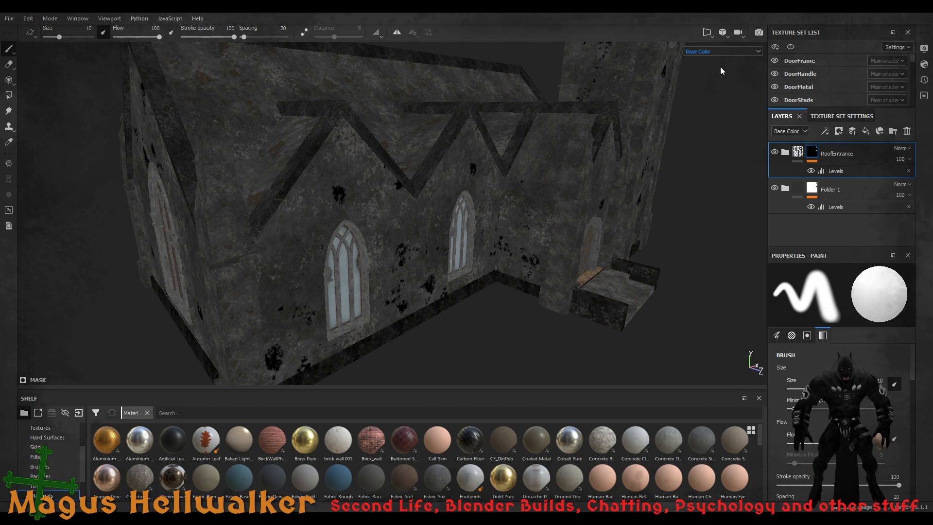
key(m)
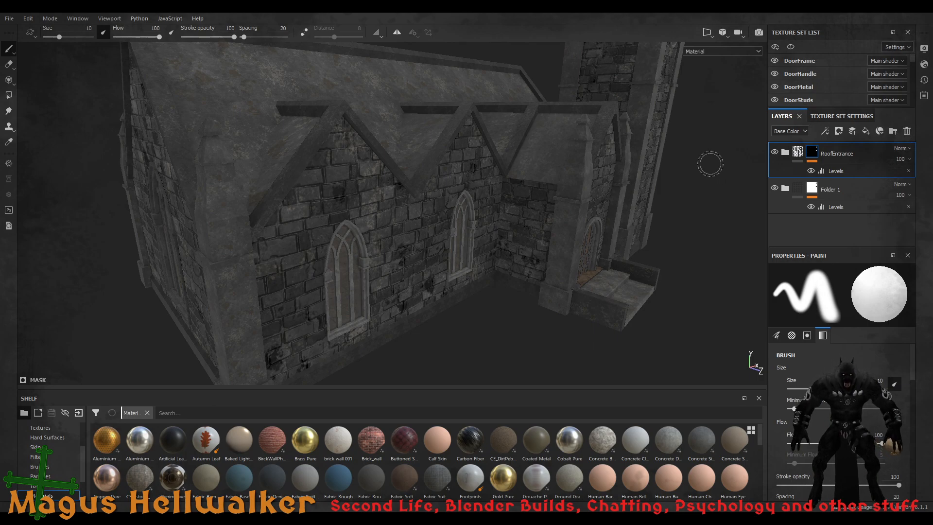
Check the RoofEntrance and Folder 1 layers by hiding each in turn, erasing the stray brush dab beside the window from the RoofEntrance mask
click(774, 152)
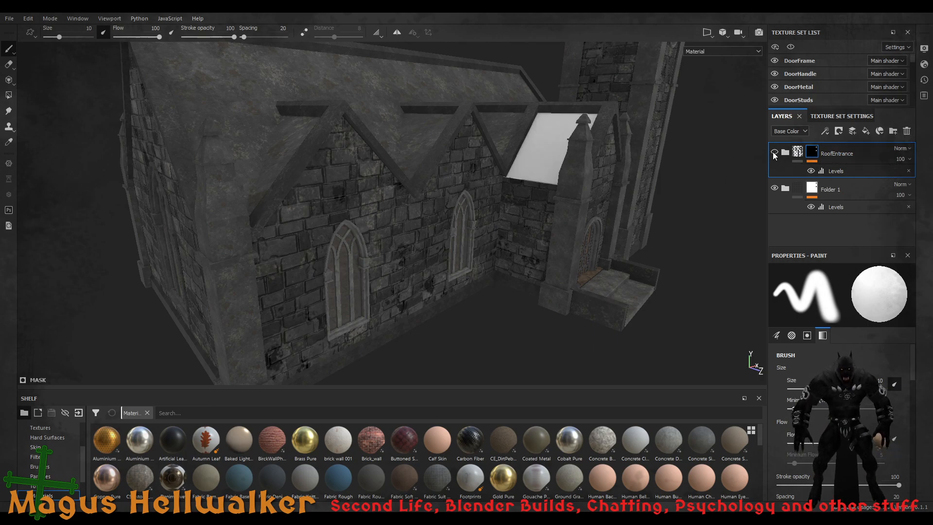
click(775, 153)
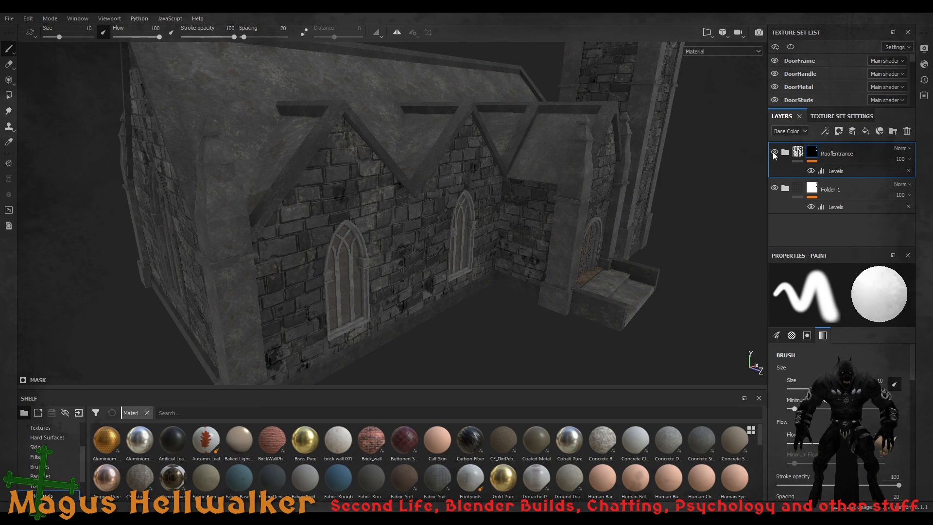
click(774, 189)
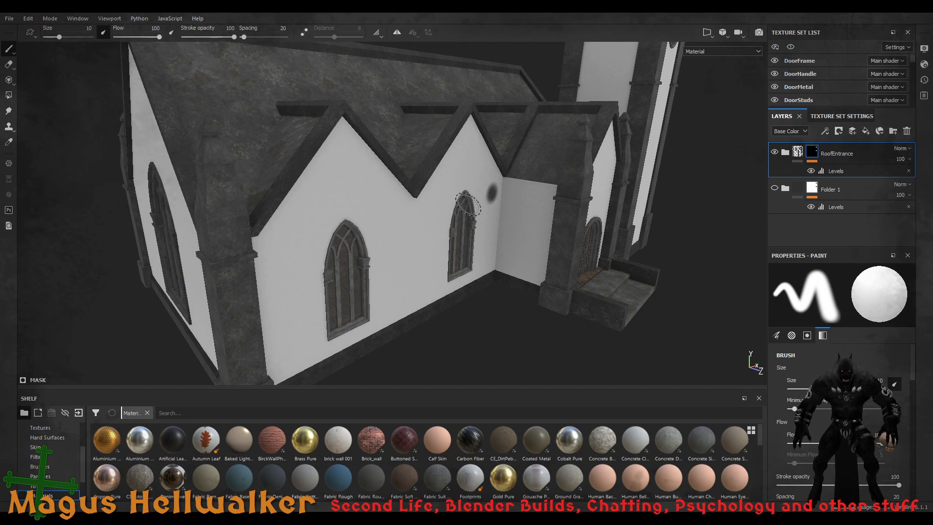
click(11, 66)
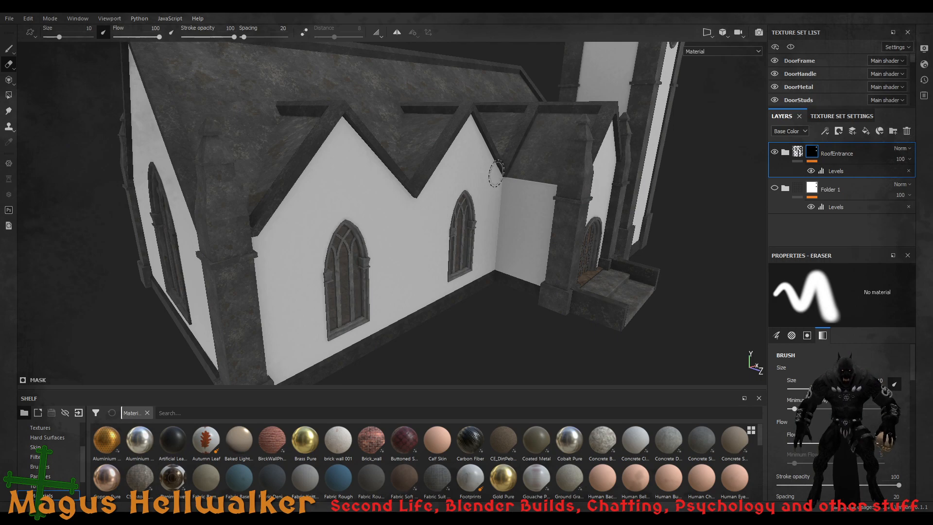
click(776, 190)
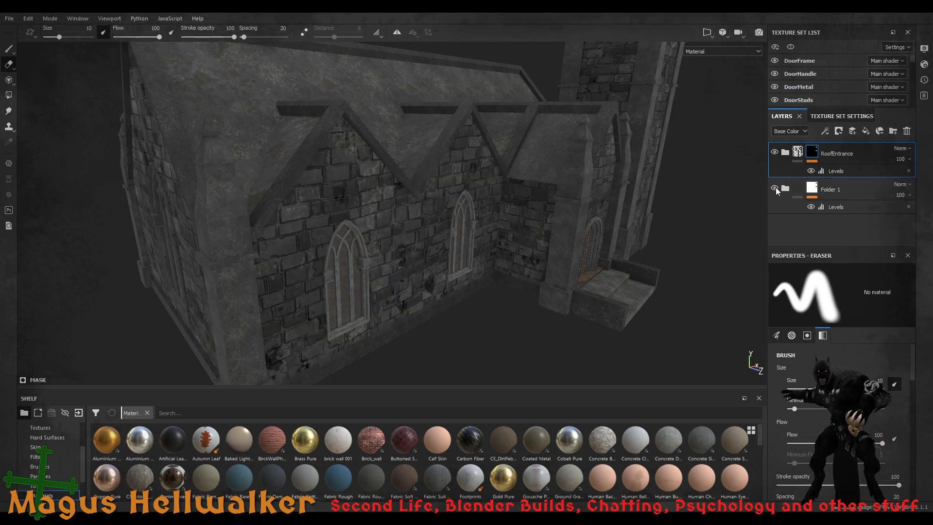
Hide the RoofEntrance and Folder 1 layers and review the MainWalls texture set's size, channels and baked mesh maps
click(775, 153)
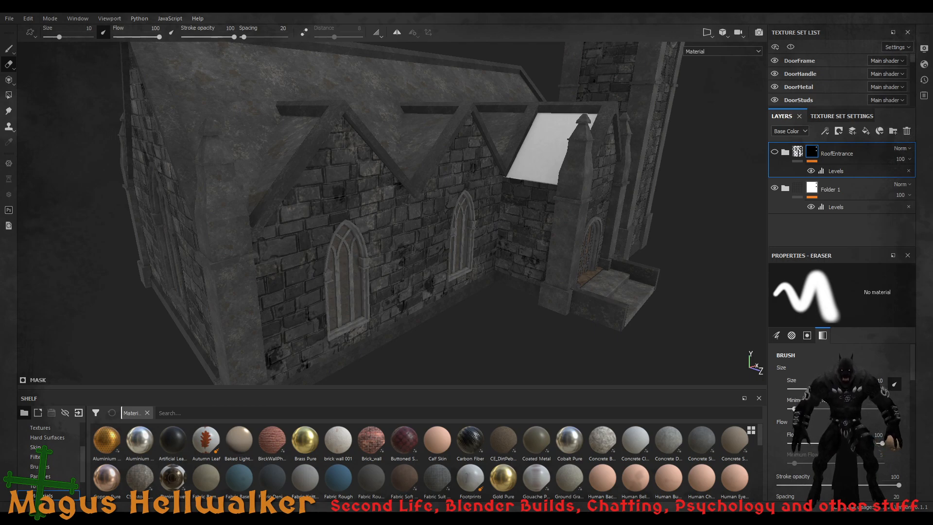
click(775, 189)
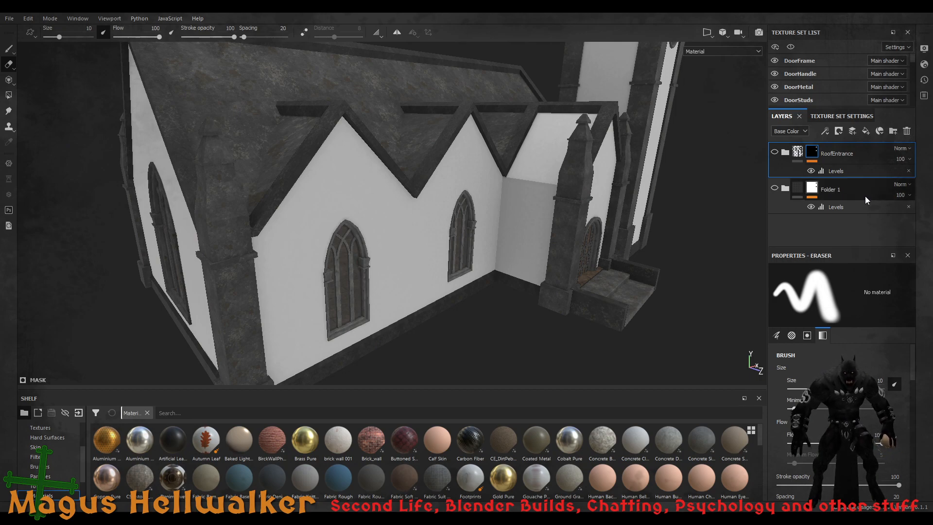
click(842, 115)
scroll(872, 241, down, 5)
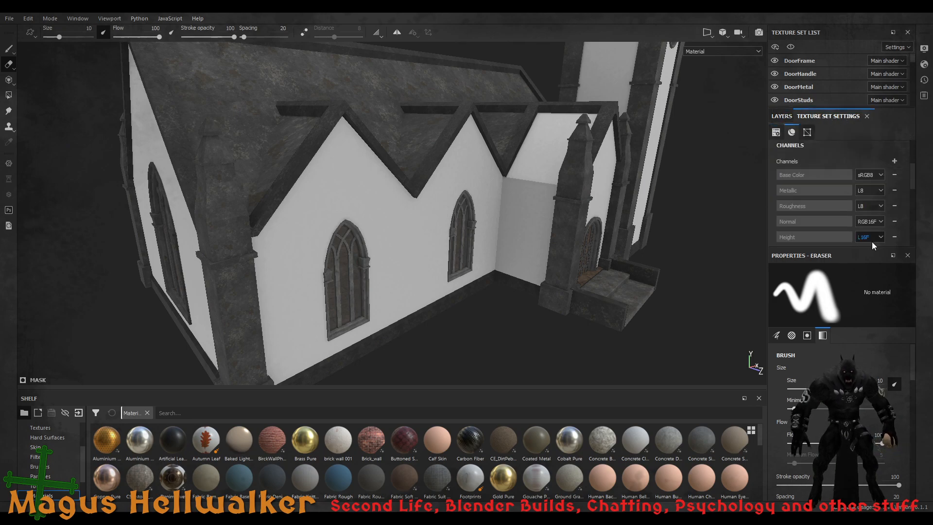
scroll(872, 241, down, 4)
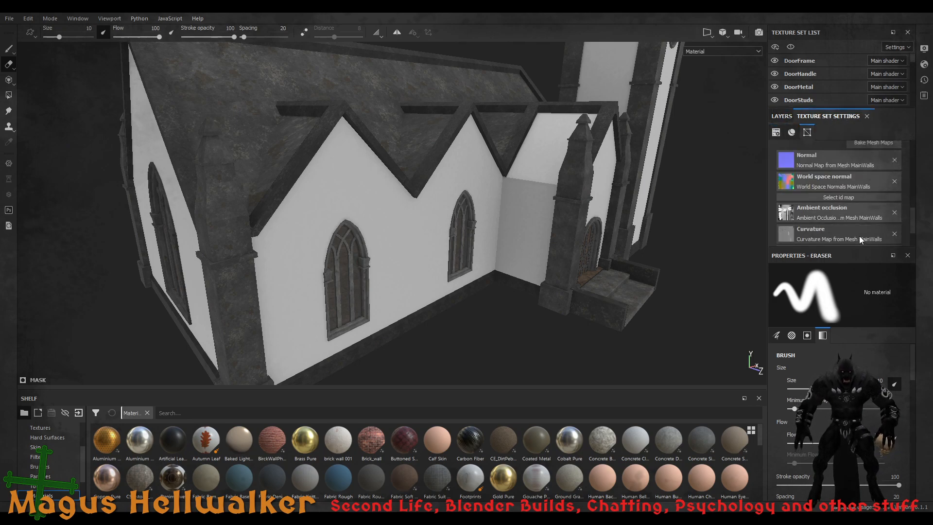
scroll(859, 235, up, 9)
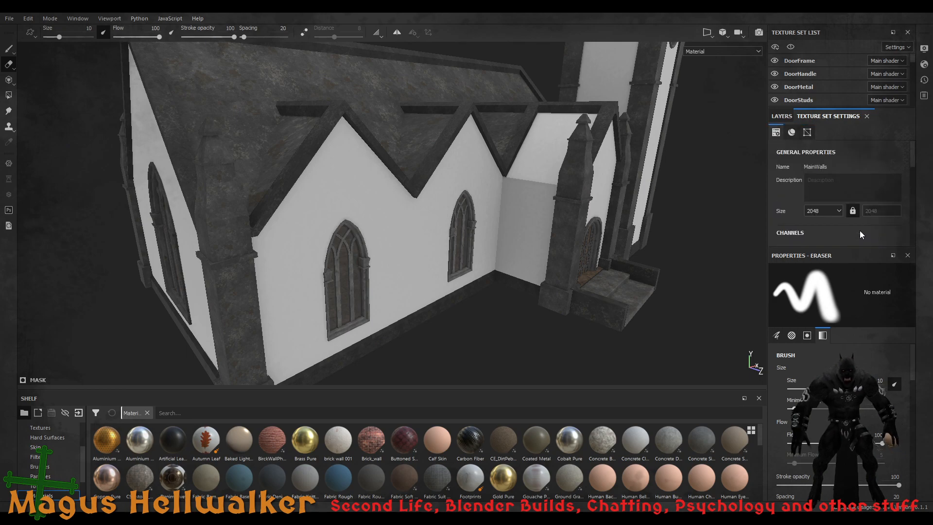
click(782, 117)
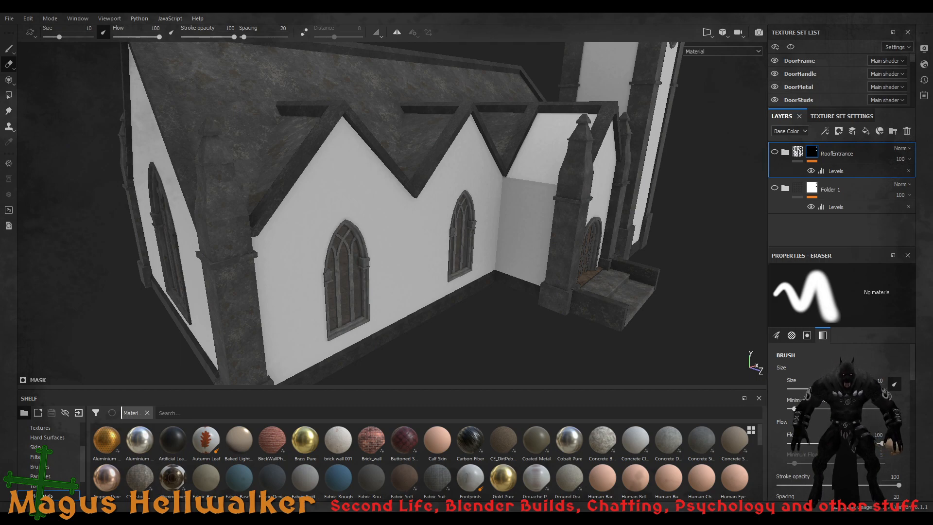
Show the RoofEntrance folder again and inspect its individual channels and mask on the UV layout in the 2D view
click(775, 152)
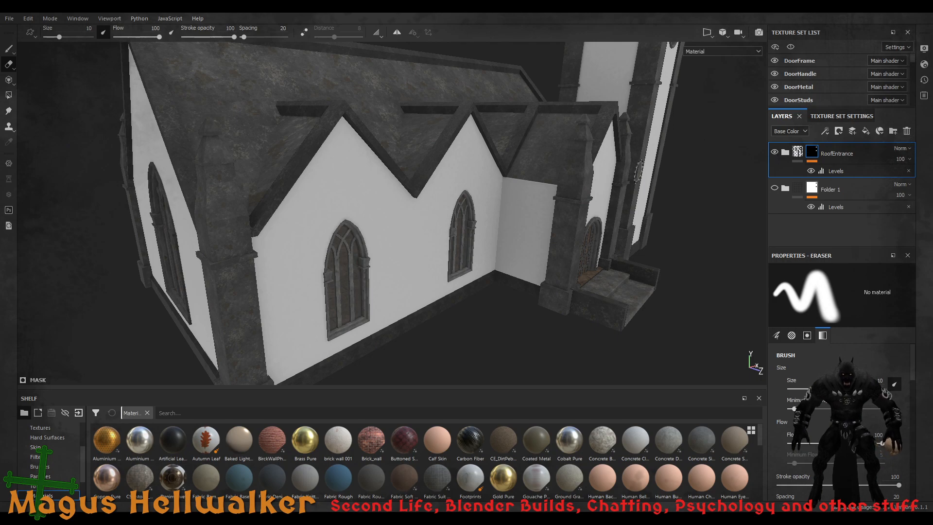
key(F3)
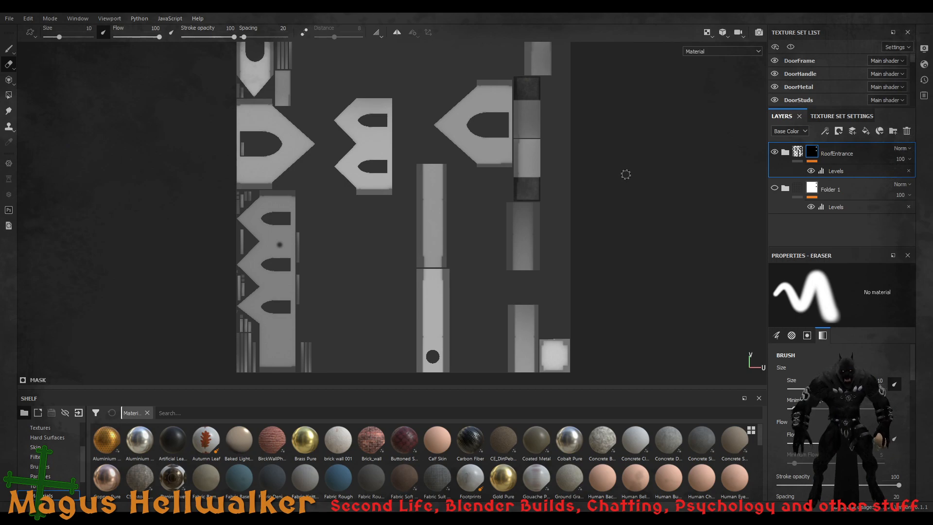
key(c)
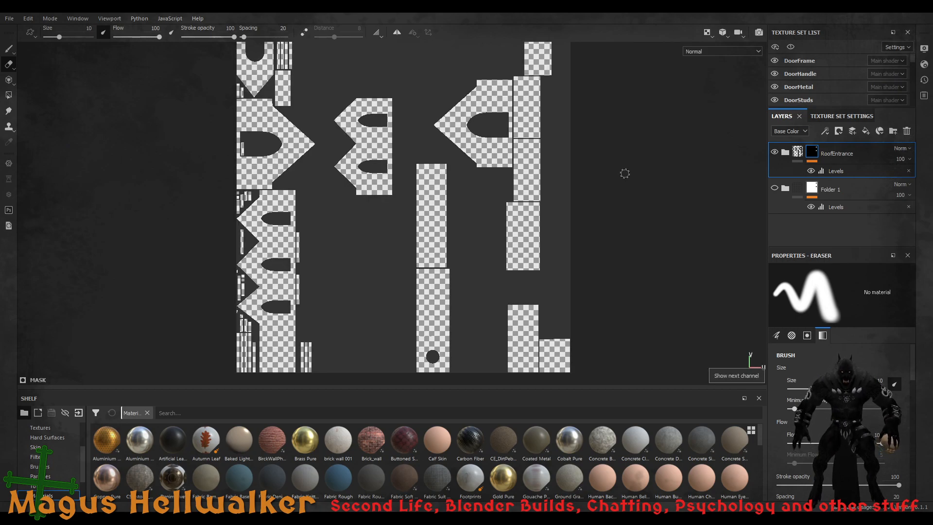
key(c)
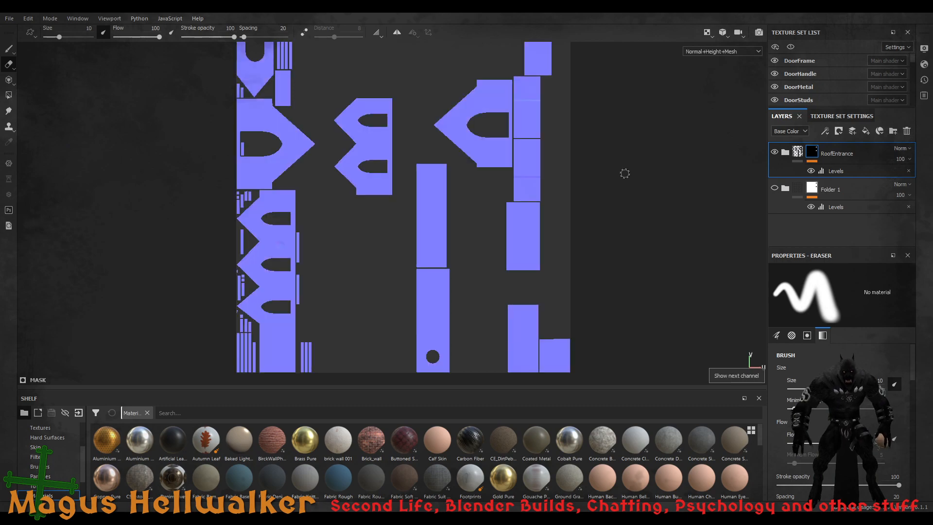
key(c)
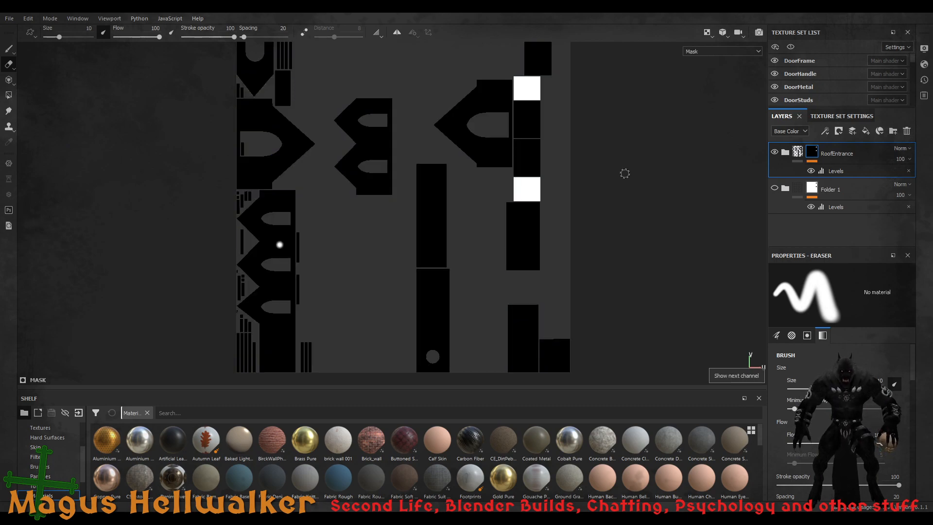
key(c)
key(c)
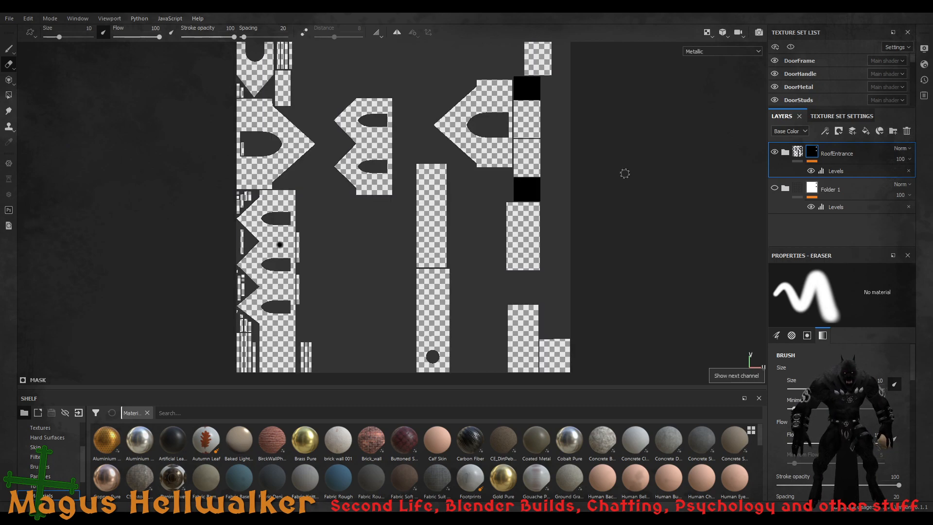
key(c)
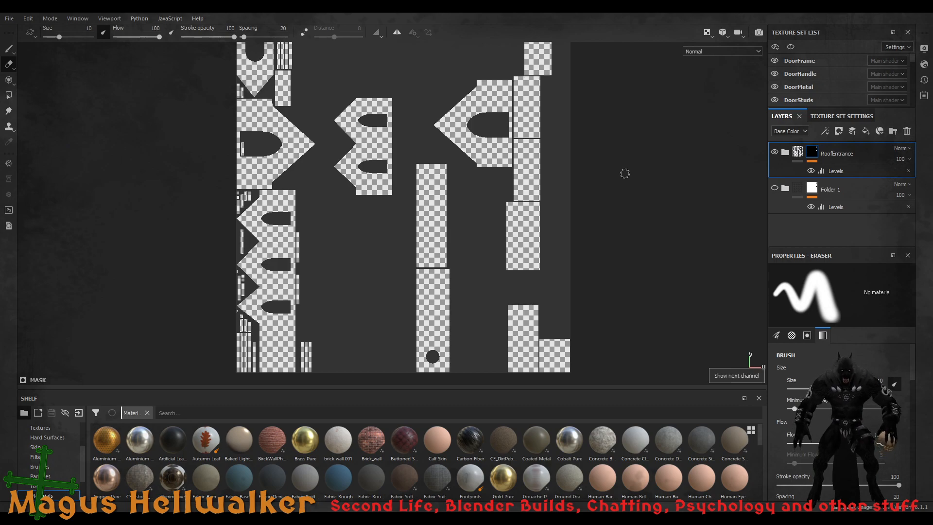
key(c)
key(c)
key(c)
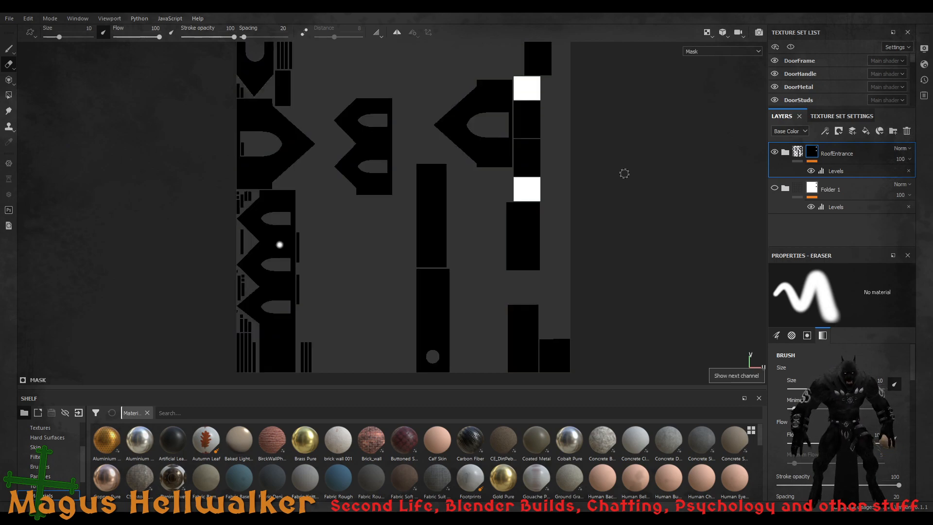
Cycle the 2D view through the RoofEntrance folder's mask and individual channels, ending on Base Color to examine the UV islands it covers
key(c)
key(c)
key(c)
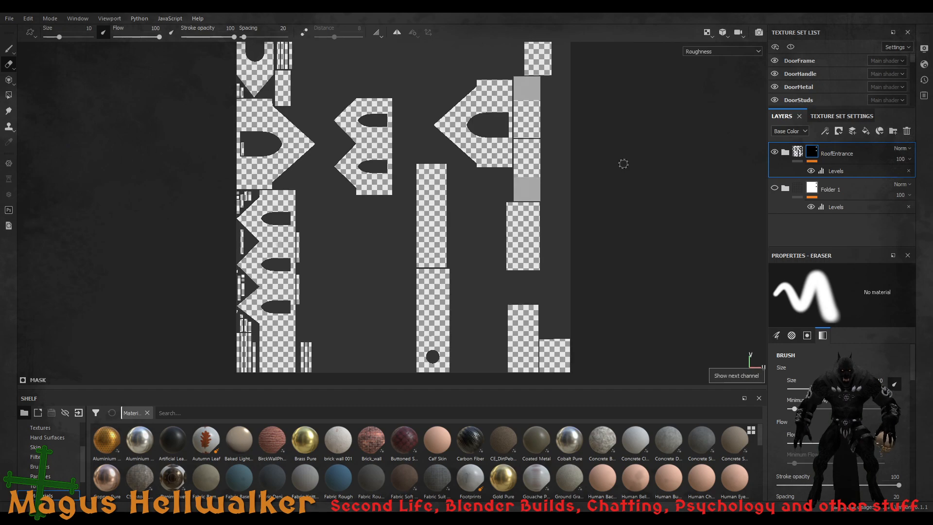
key(c)
key(c)
key(c)
key(c)
key(c)
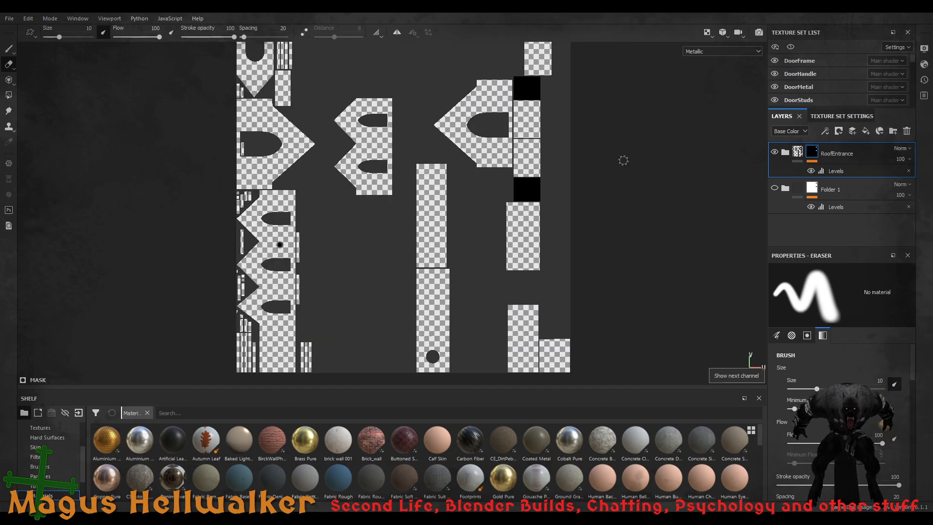
key(c)
key(c)
key(c)
key(c)
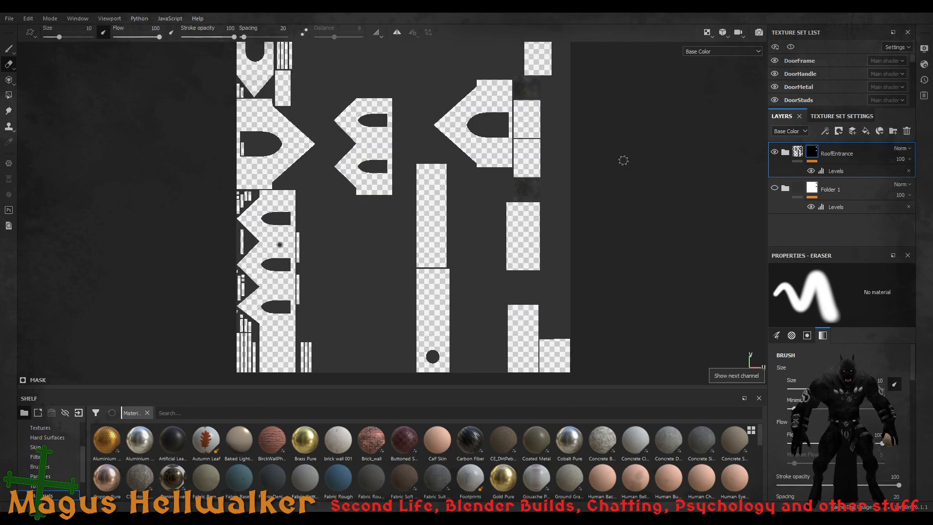
scroll(387, 210, up, 3)
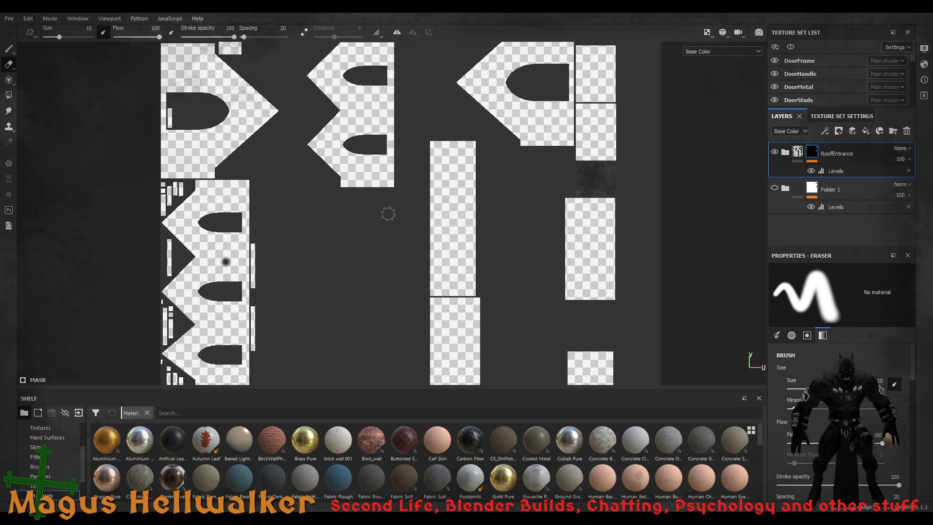
scroll(389, 213, down, 2)
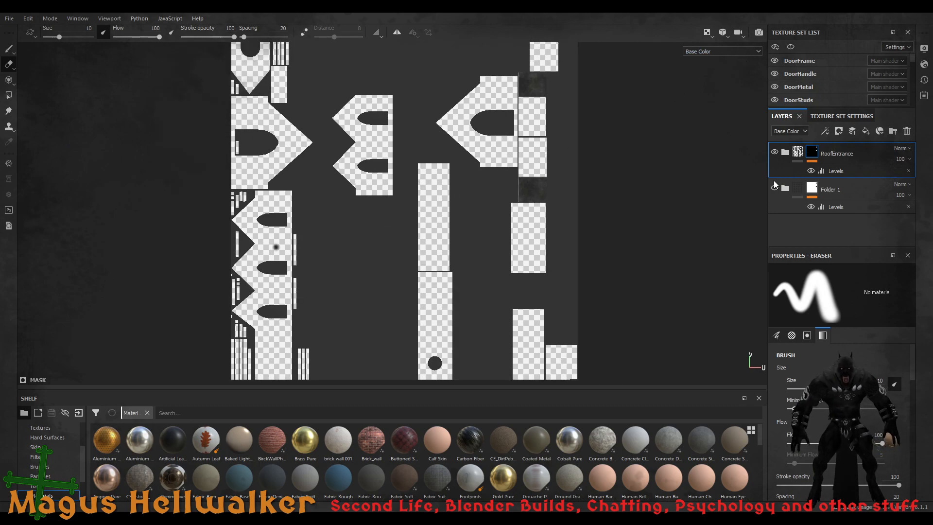
Show Folder 1 again and compare the combined Material and Base Color displays of the wall islands with Folder 1 selected
click(775, 188)
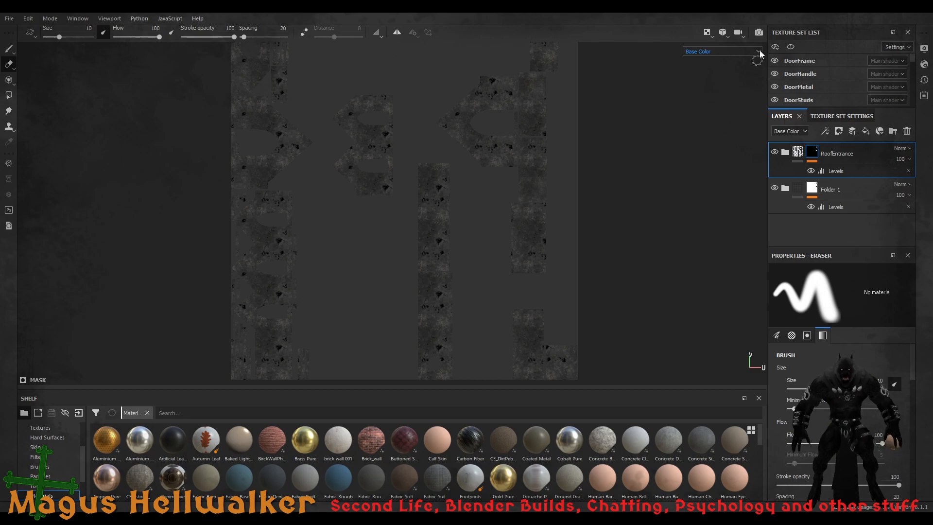
key(m)
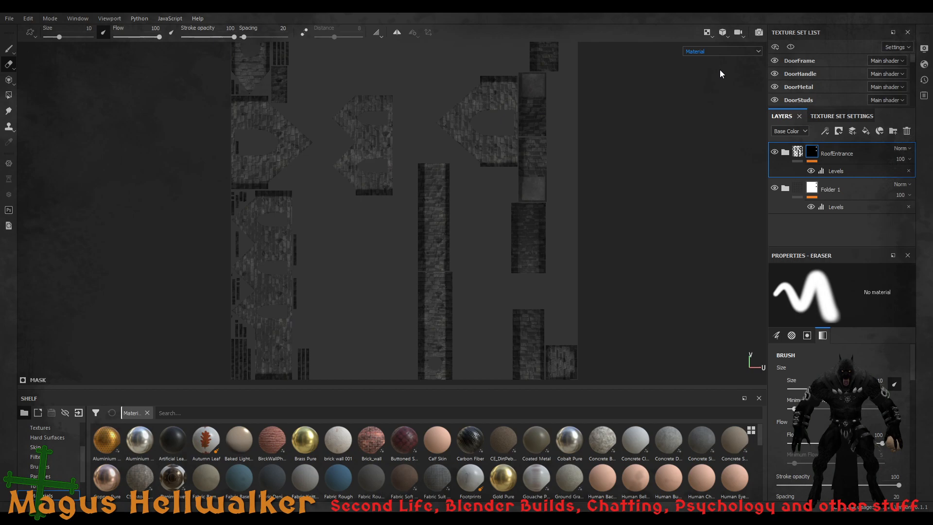
key(m)
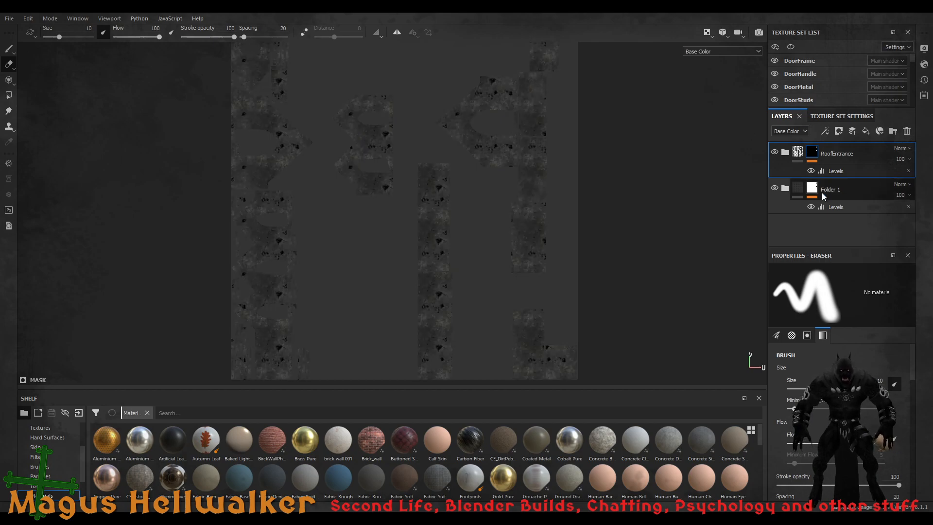
click(864, 197)
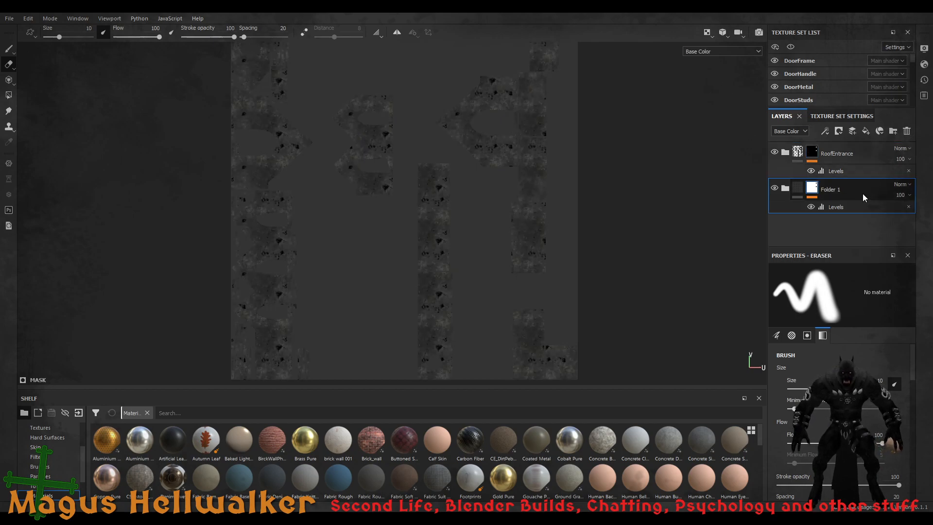
scroll(430, 263, up, 4)
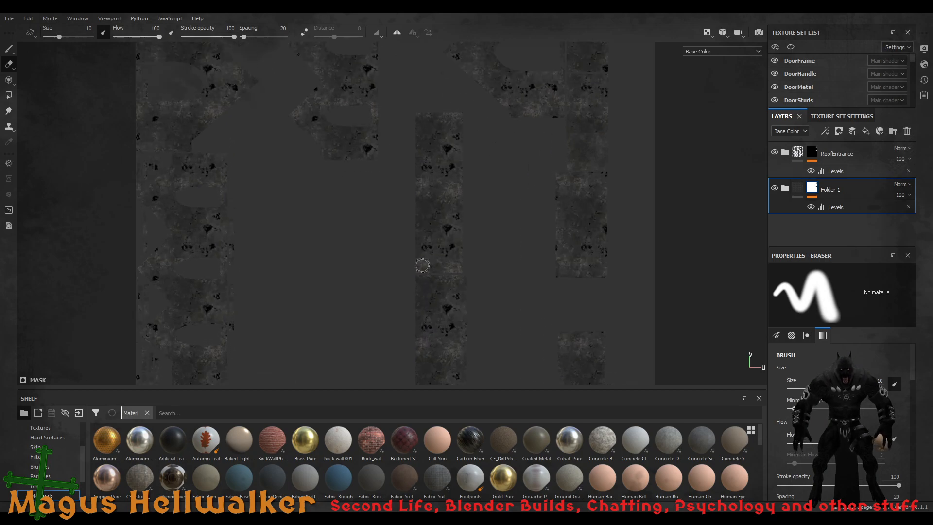
scroll(430, 263, down, 4)
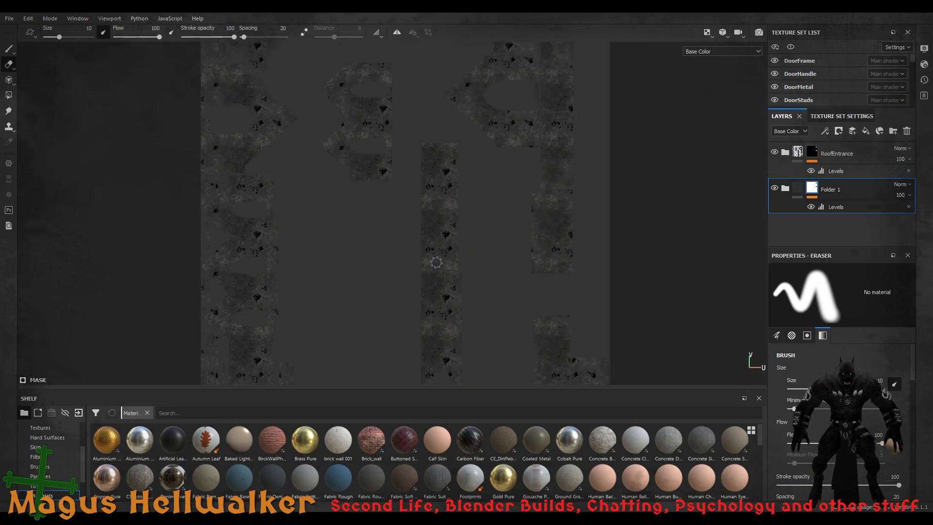
Try moving the RoofEntrance folder below Folder 1 and compare the Material and Base Color displays in that layer order
click(858, 159)
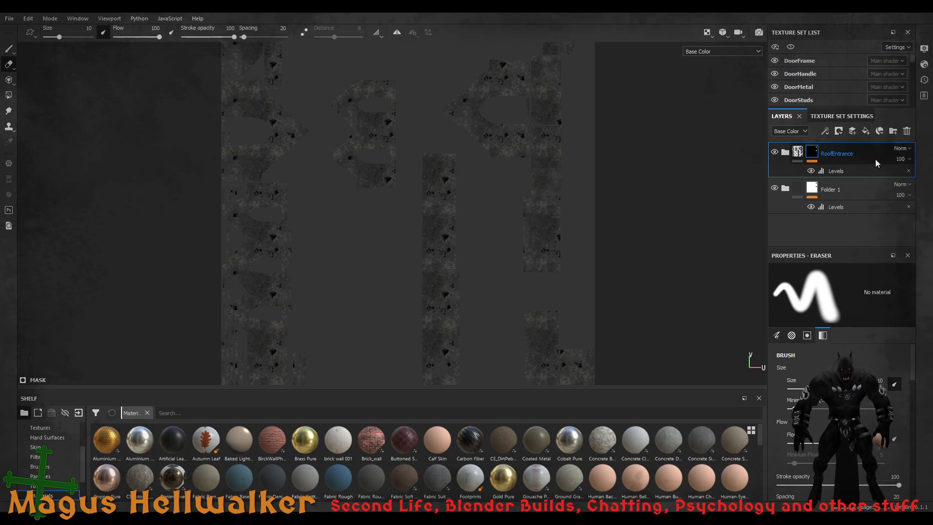
drag(875, 160, 873, 217)
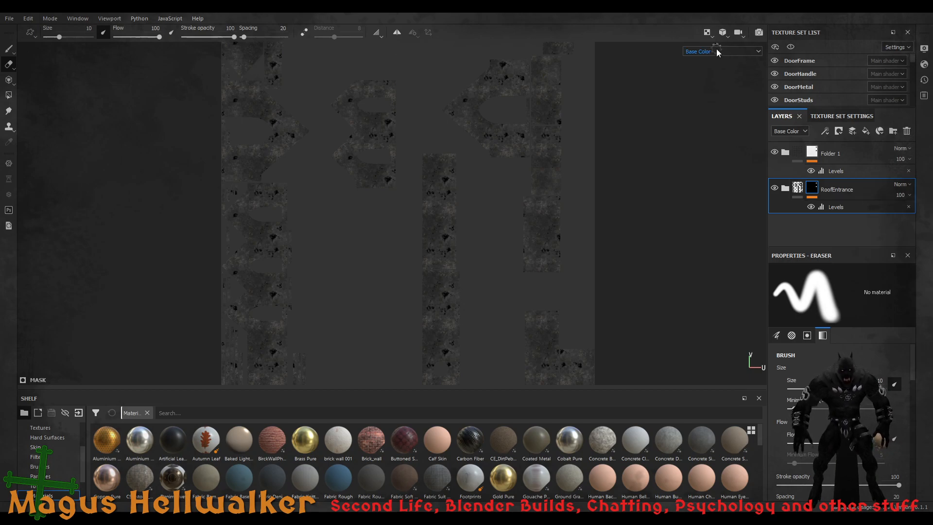
key(m)
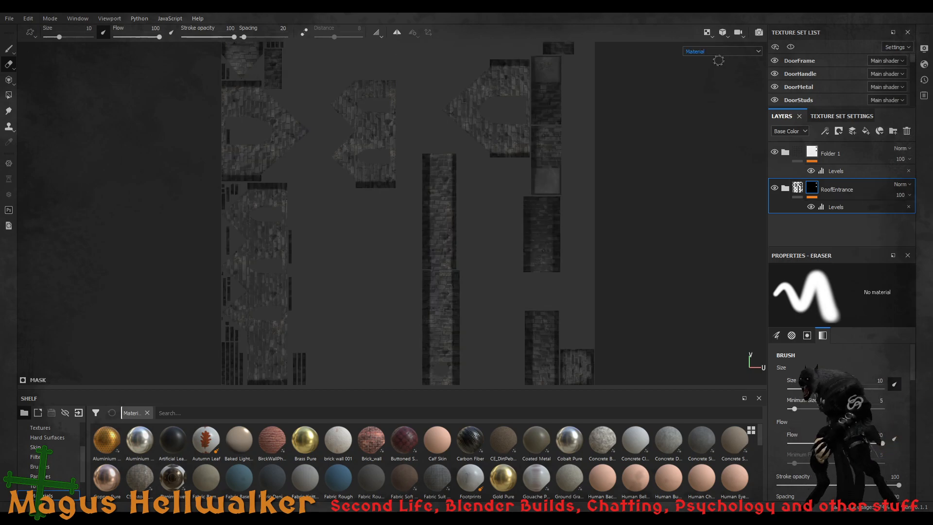
click(859, 160)
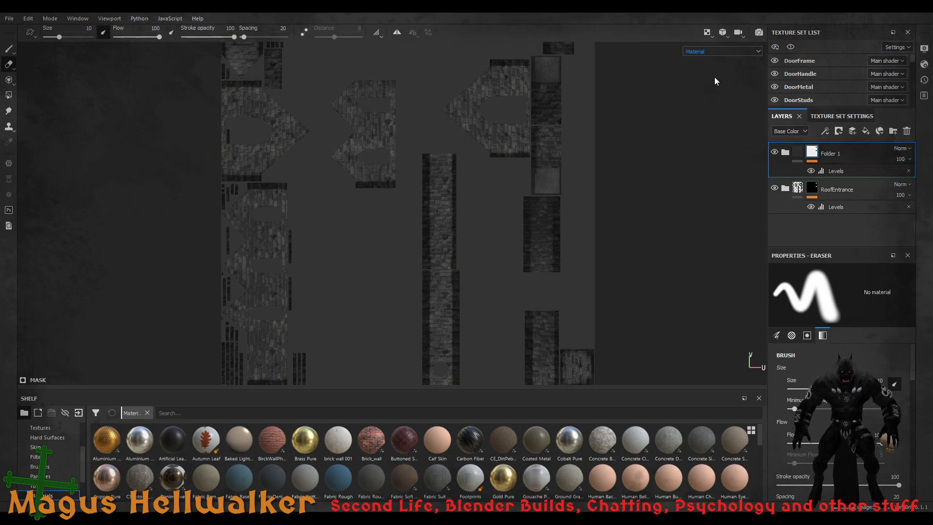
key(c)
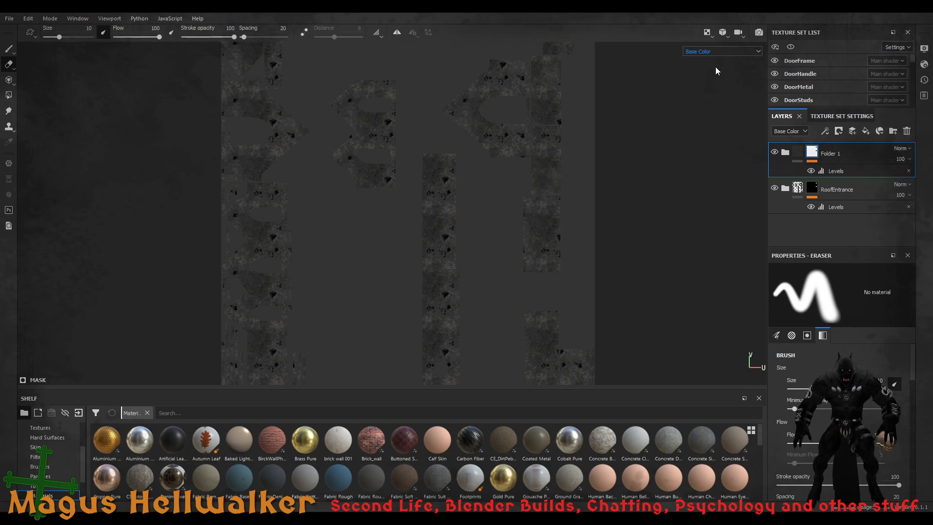
key(m)
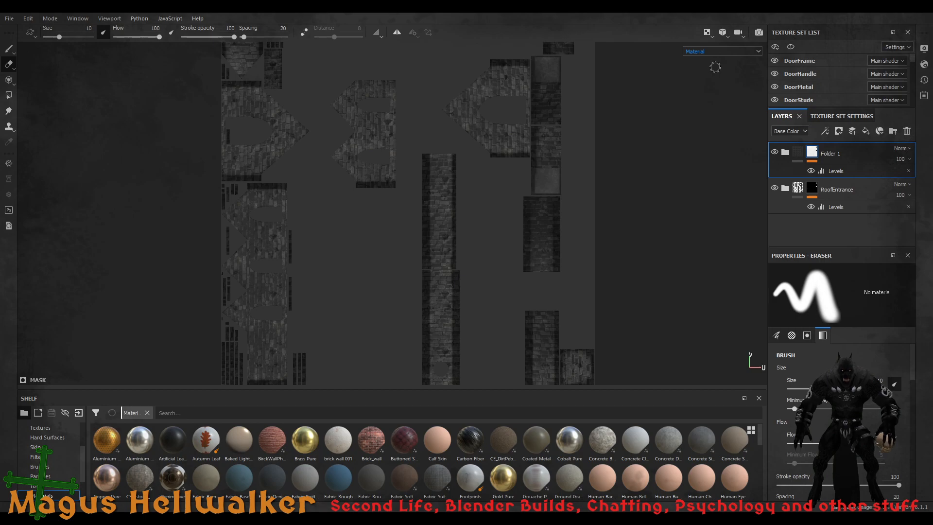
click(860, 196)
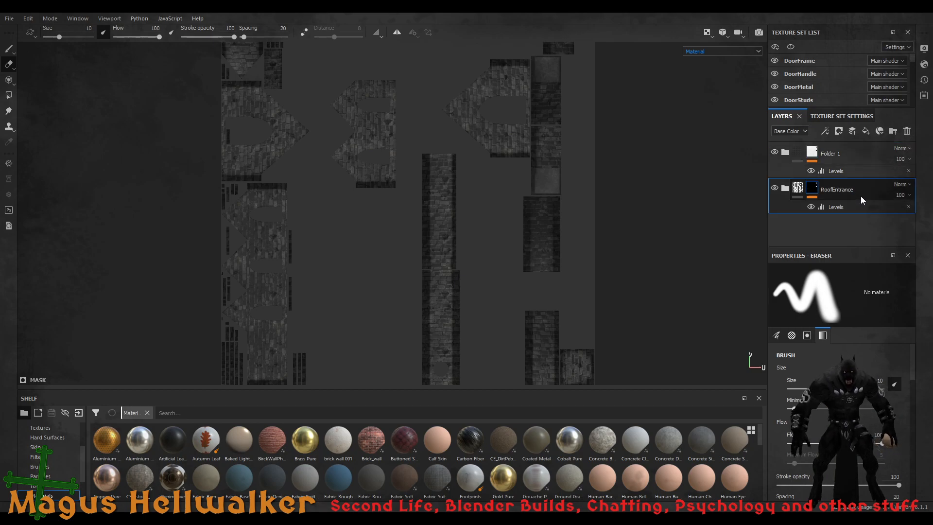
click(871, 156)
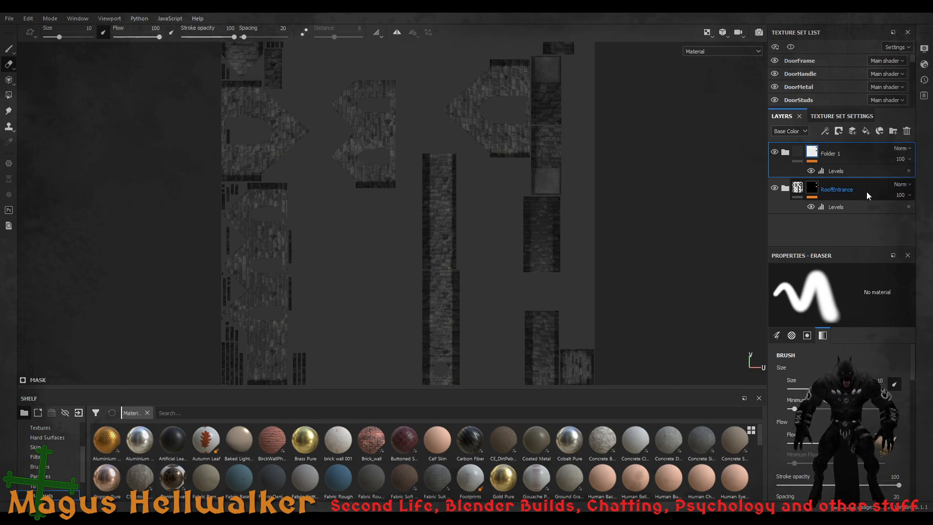
Try nesting RoofEntrance inside Folder 1 beneath its fill layers, comparing Material and Base Color, and move it back above Folder 1
drag(867, 192, 869, 156)
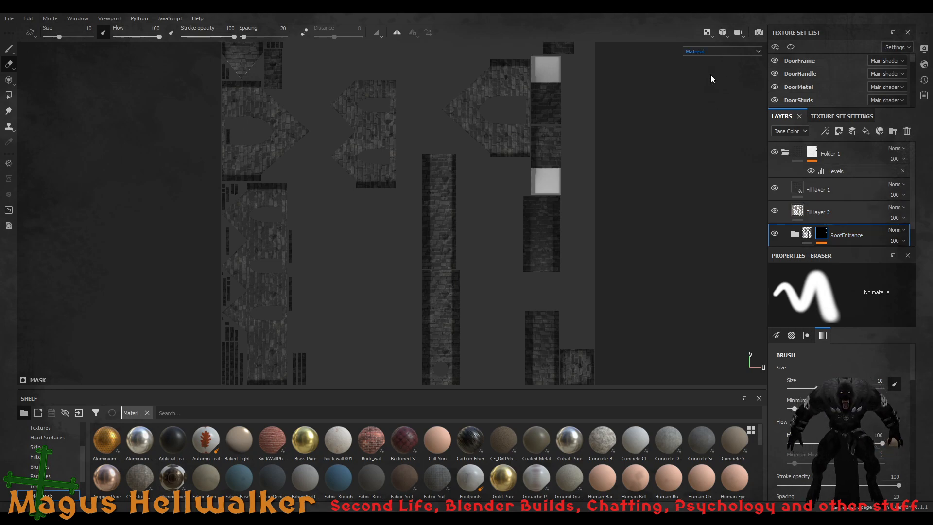
key(c)
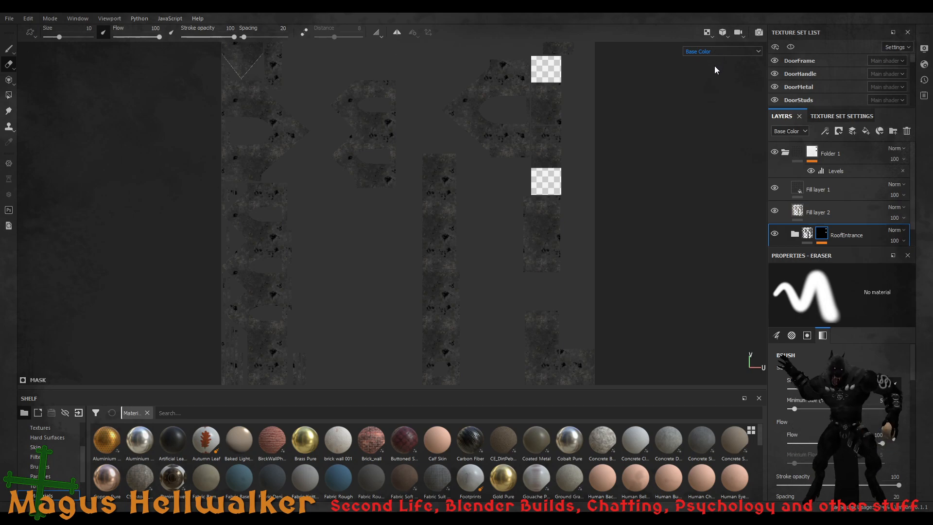
key(m)
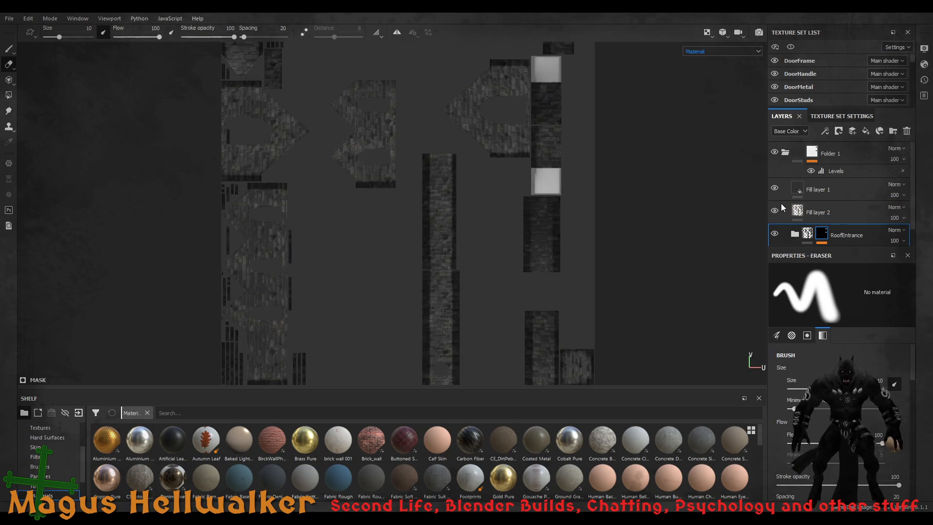
click(856, 158)
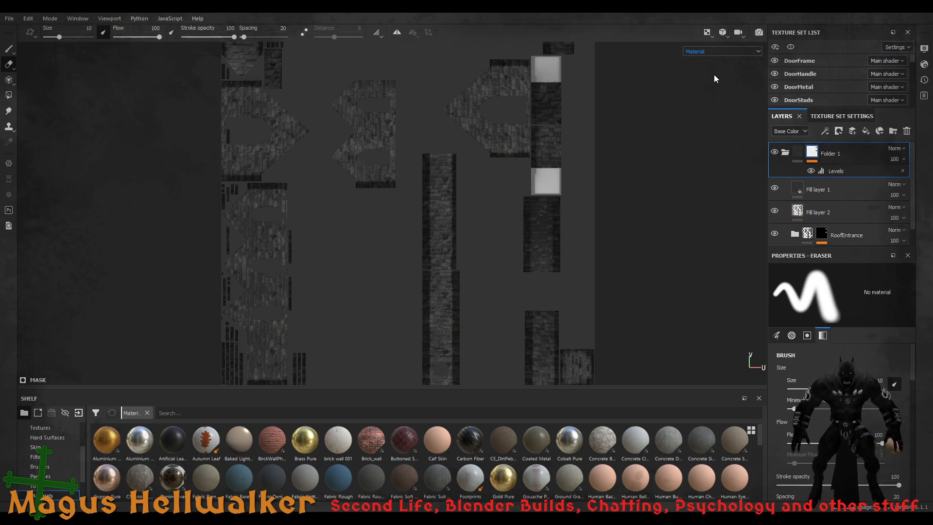
key(m)
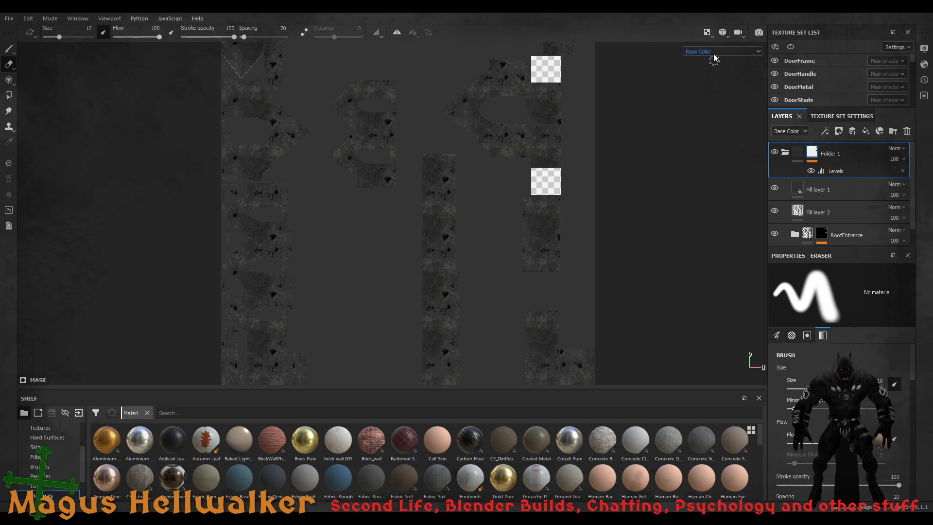
key(m)
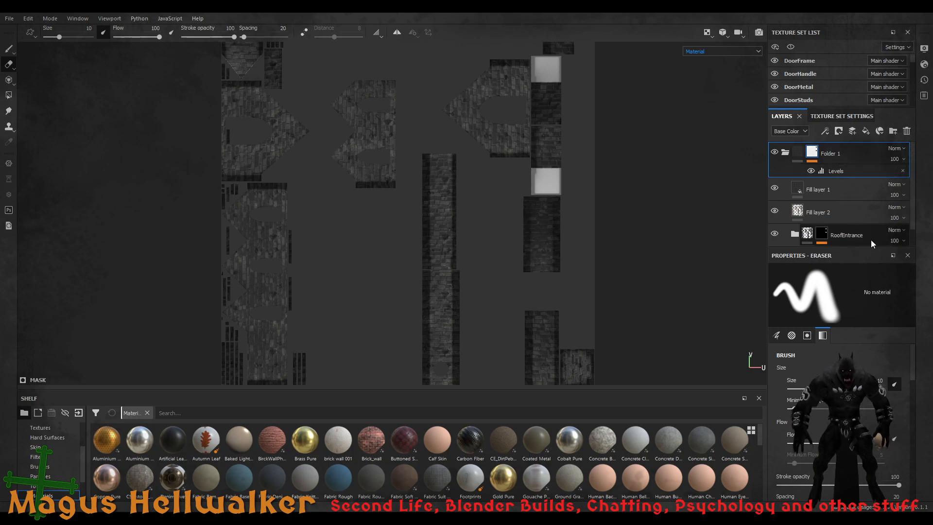
drag(871, 241, 875, 146)
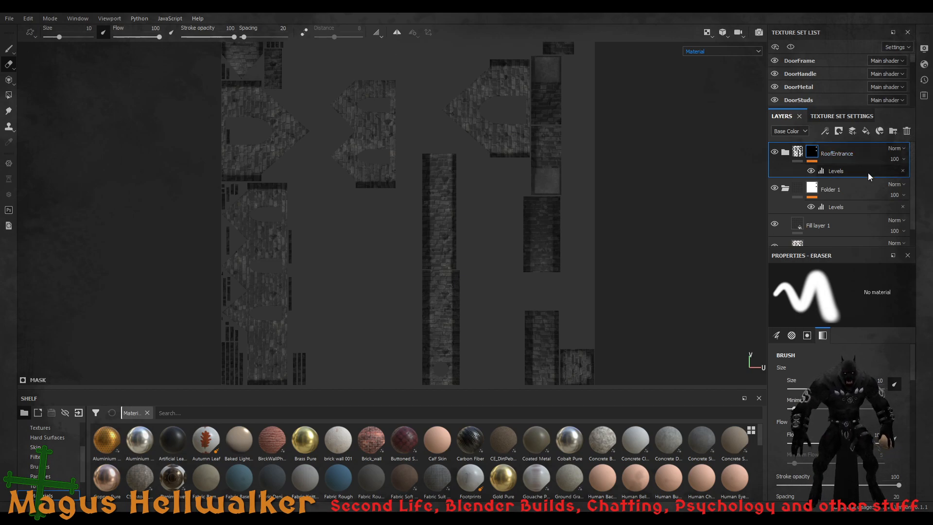
Hide Folder 1 to inspect RoofEntrance alone, and reverse the two folders' visibility to inspect Folder 1 alone
click(868, 190)
click(774, 188)
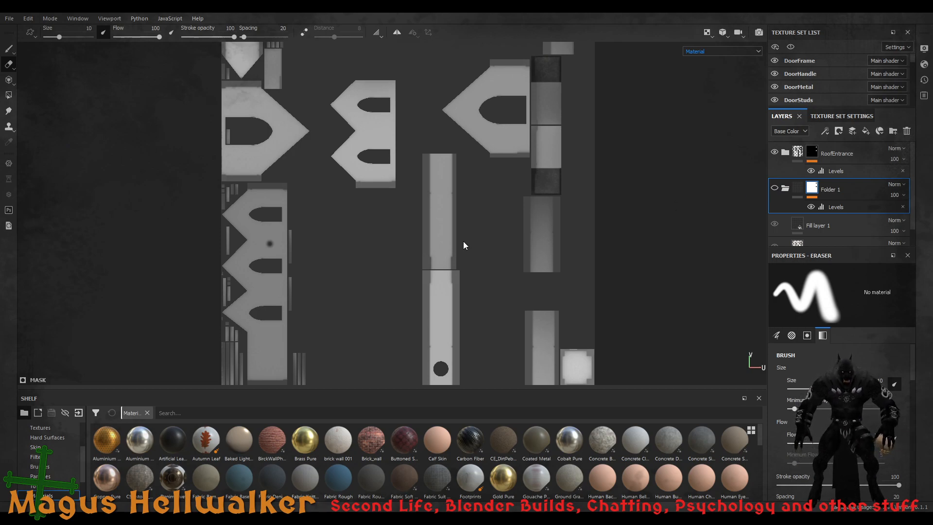
scroll(433, 249, down, 2)
scroll(438, 261, up, 2)
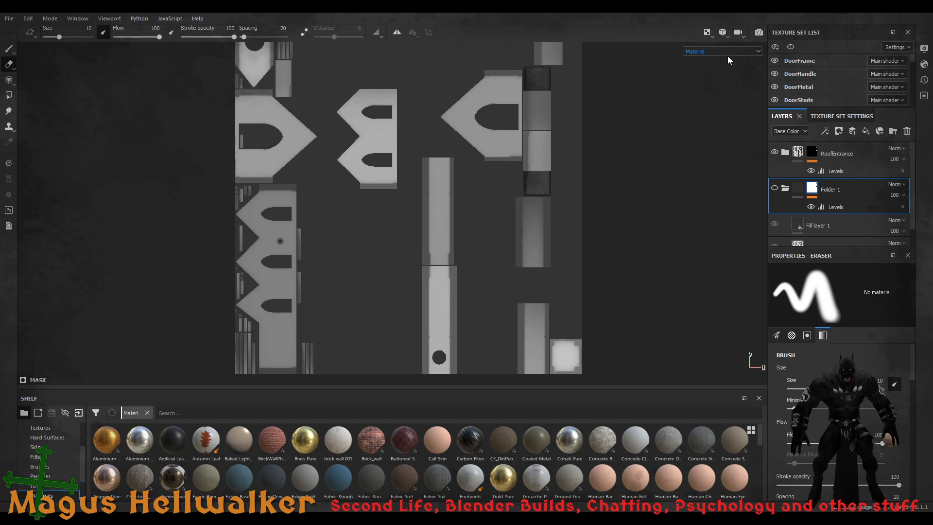
click(876, 154)
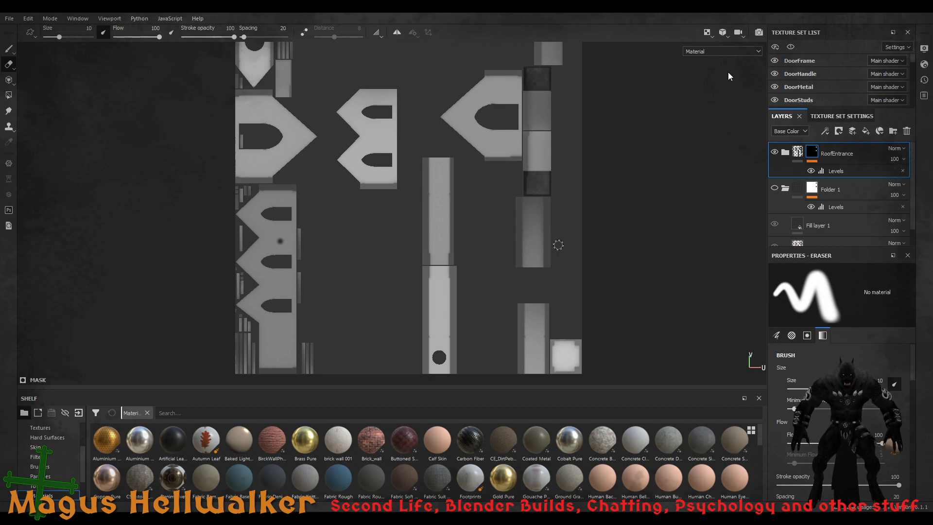
click(775, 151)
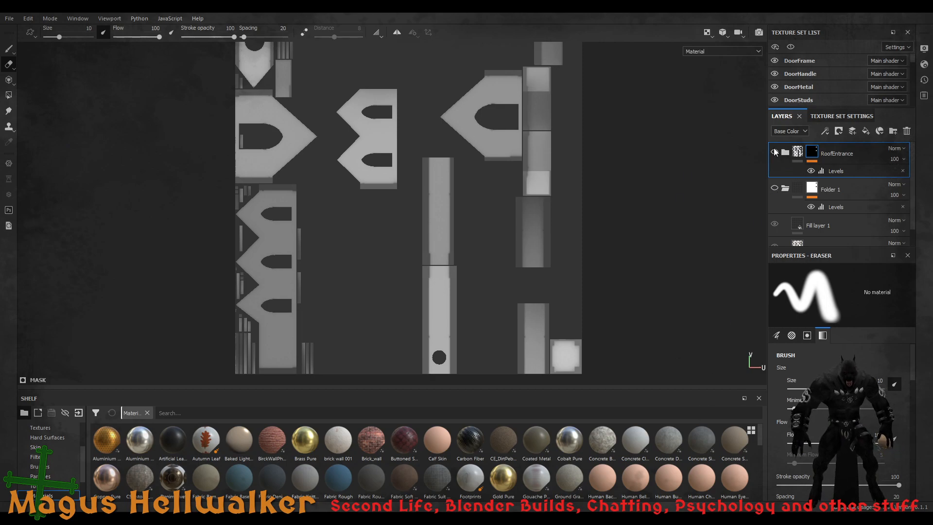
click(774, 188)
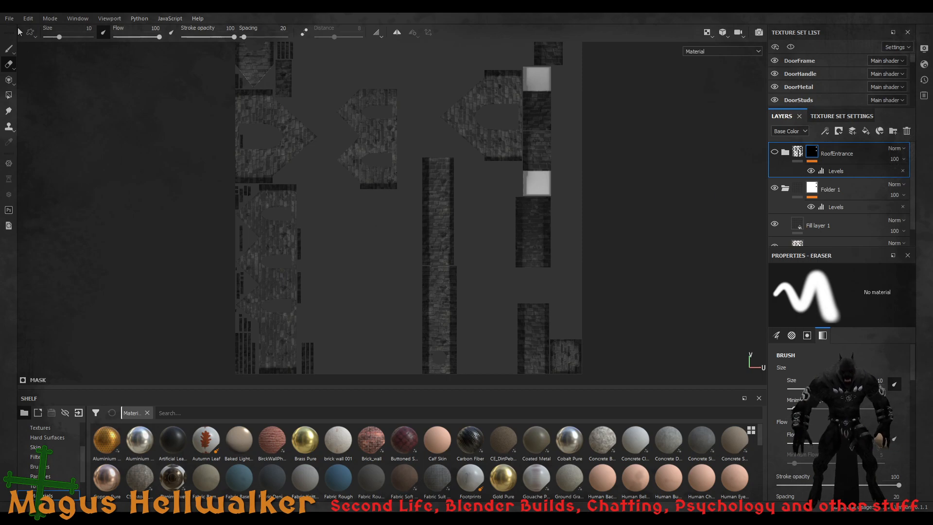
key(alt)
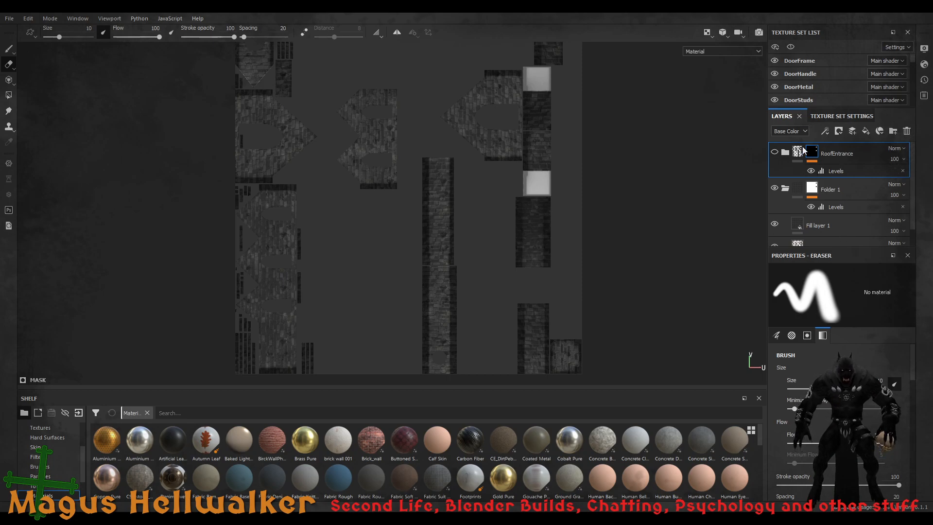
Select Fill layer 1 inside Folder 1 and hide and reshow Fill layer 2 to check its contribution to the walls
click(854, 227)
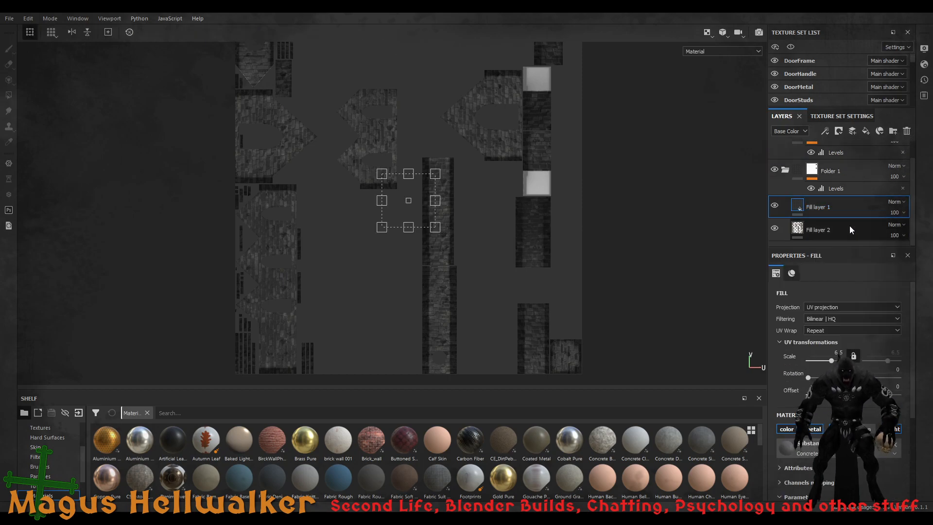
click(775, 229)
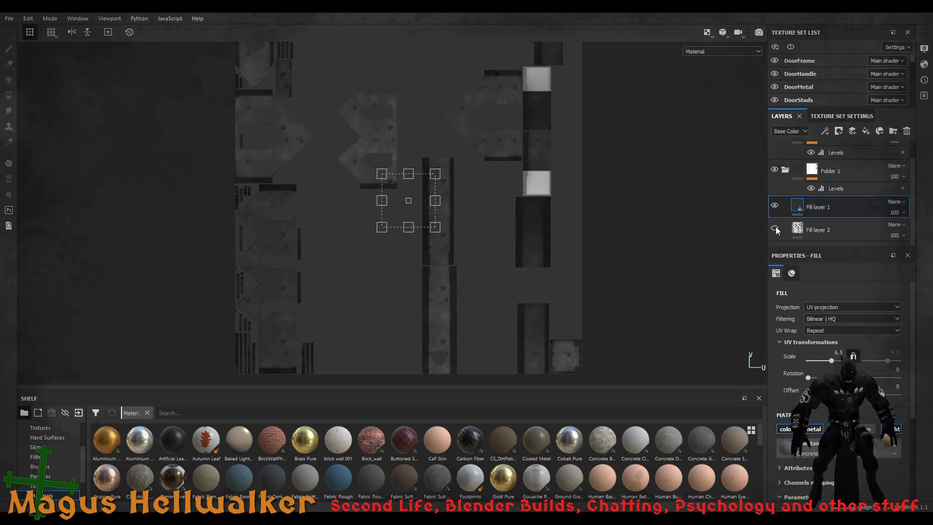
click(775, 228)
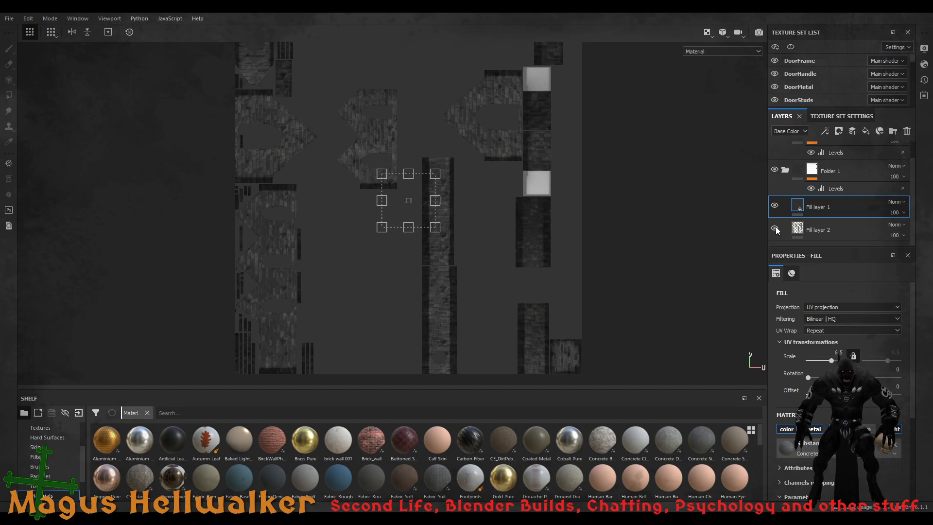
Move Fill layer 2 above Fill layer 1 inside Folder 1 and inspect the wall texture in the UV view
click(863, 234)
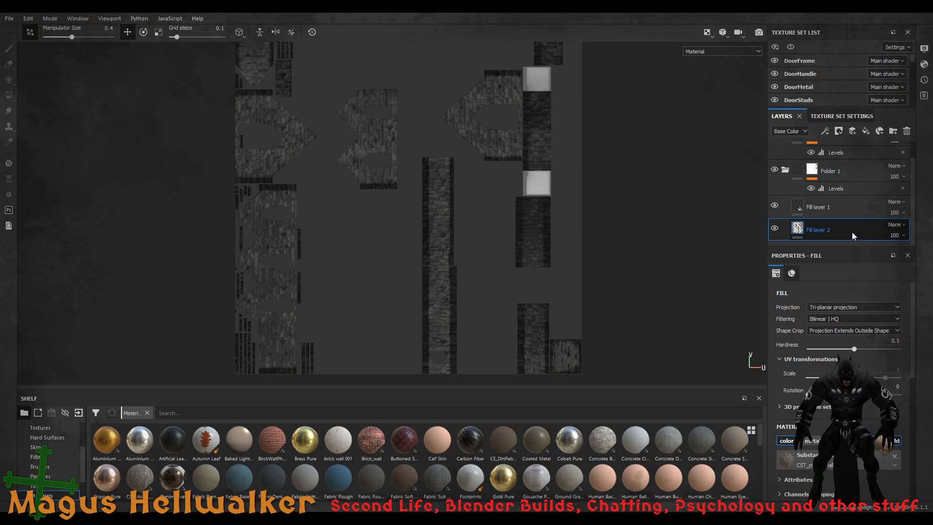
drag(852, 232, 849, 202)
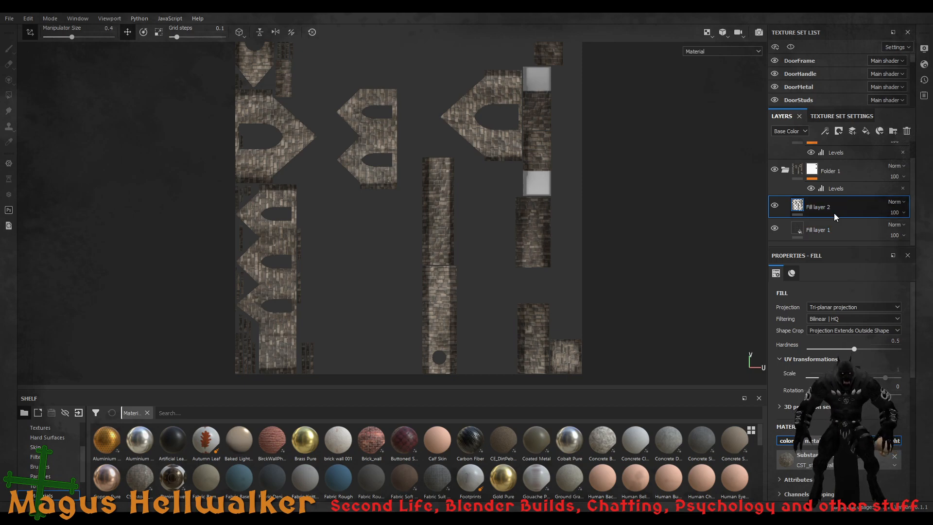
scroll(428, 256, up, 5)
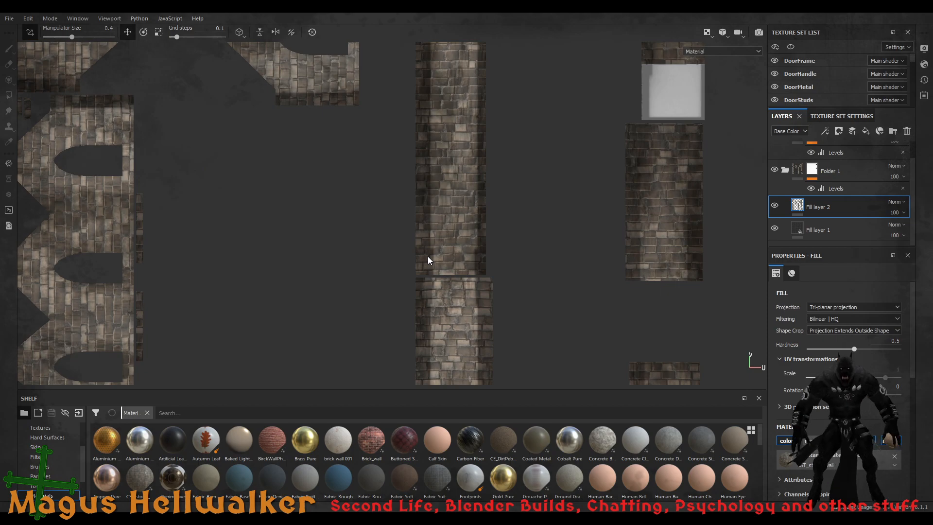
scroll(428, 256, down, 3)
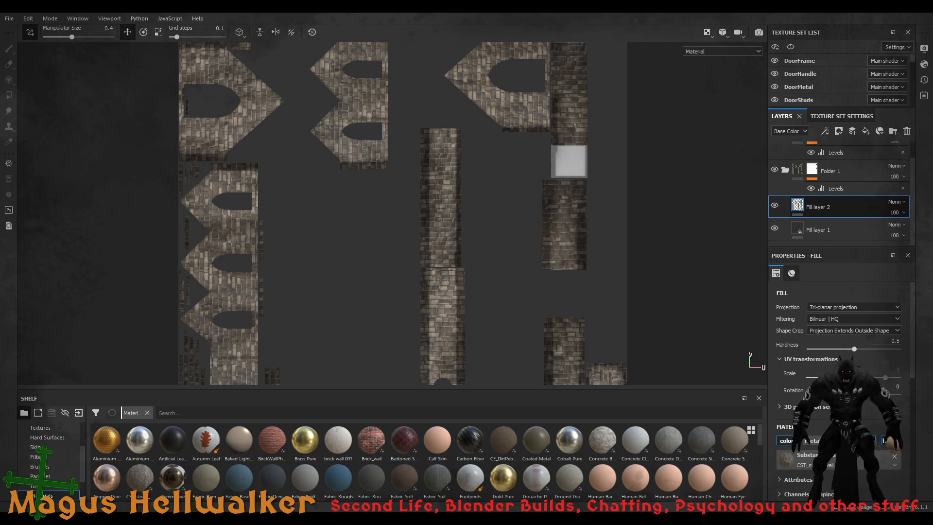
Add a Paint effect to Fill layer 2 and review its alpha, stencil and material settings
click(848, 223)
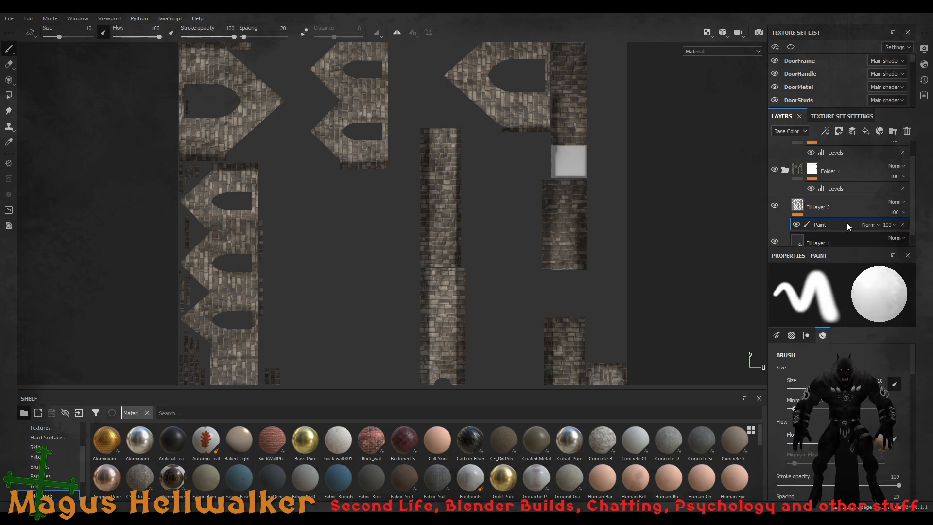
scroll(834, 241, down, 1)
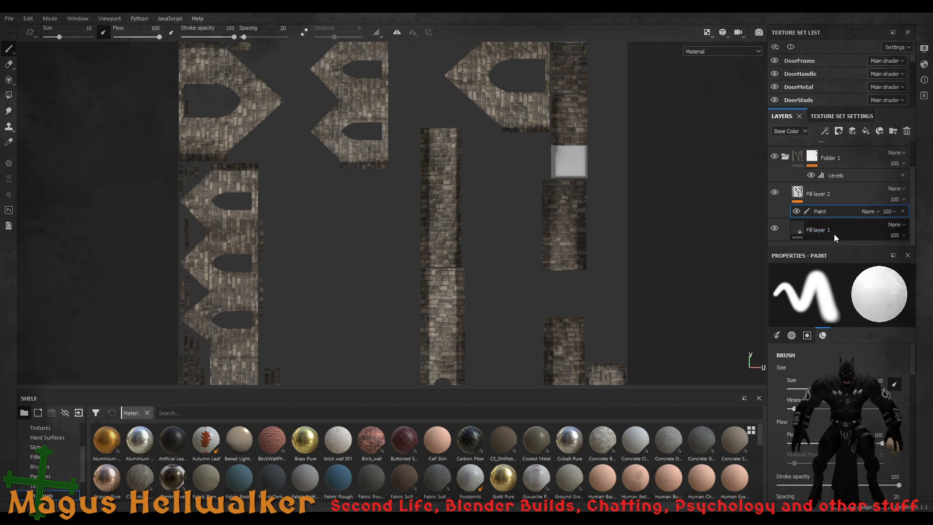
mouse_move(850, 227)
mouse_down()
mouse_move(848, 209)
mouse_move(850, 231)
mouse_up()
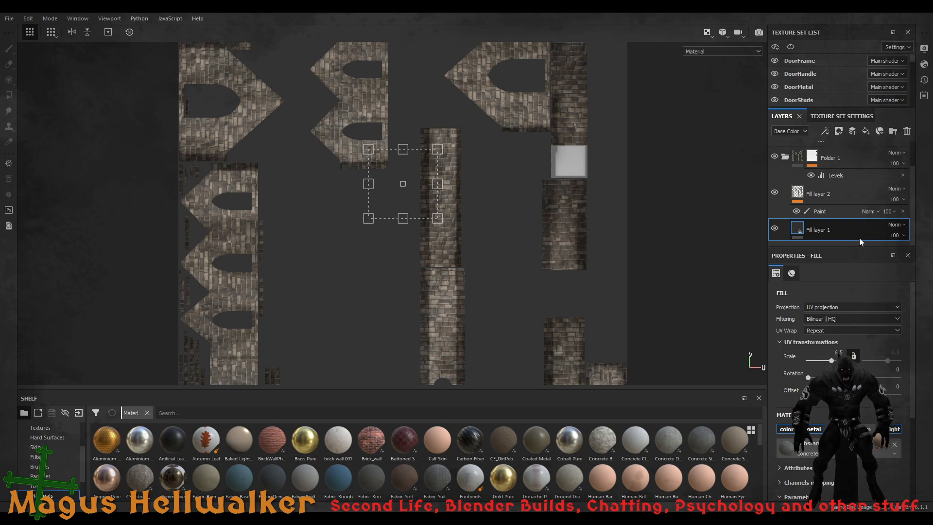
click(835, 214)
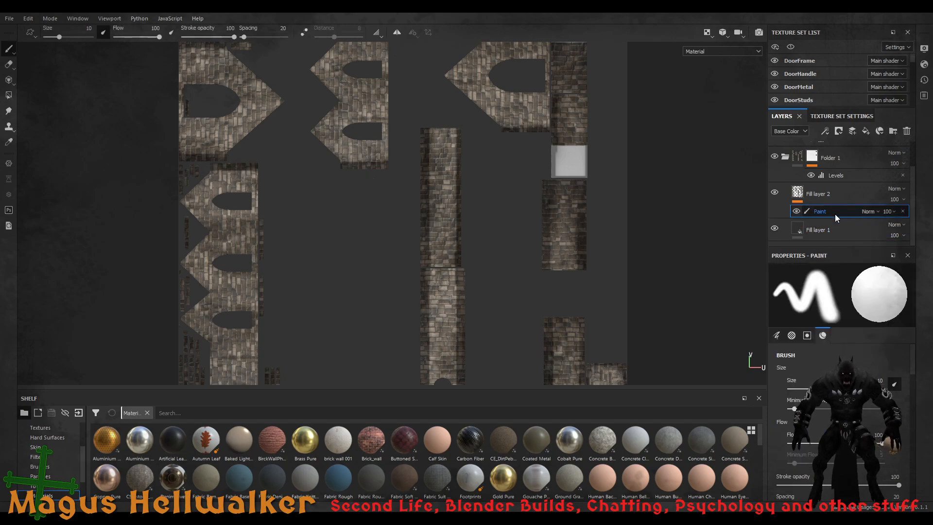
click(792, 335)
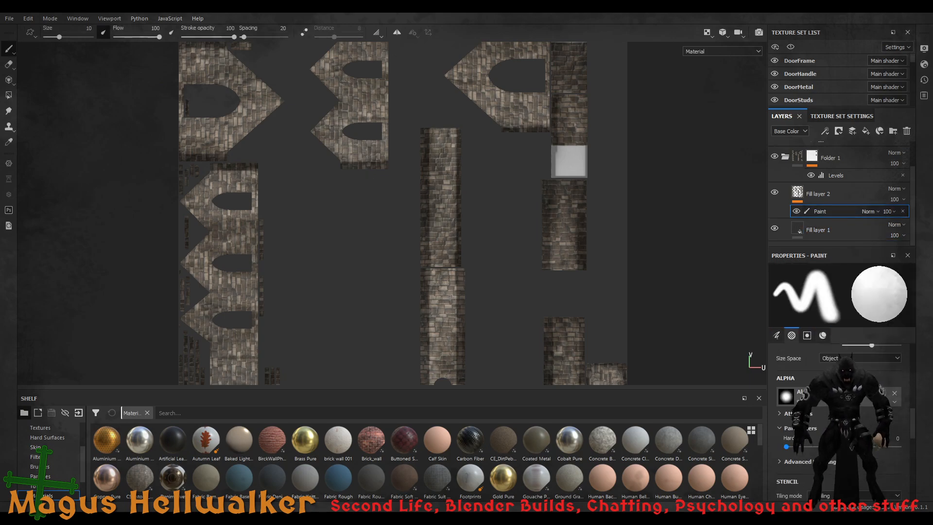
scroll(839, 418, down, 5)
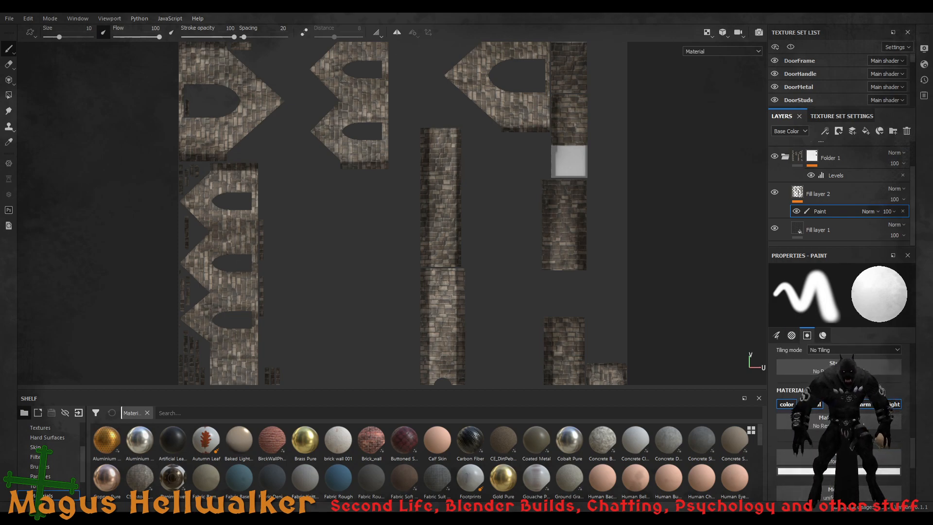
Compare the Paint effect's material settings with the UV transformations and concrete parameters of Fill layer 1
click(855, 228)
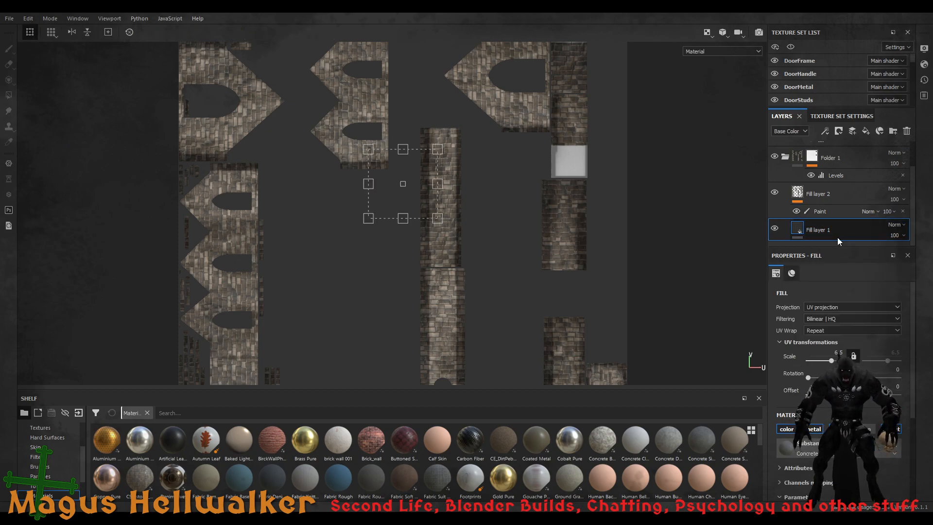
click(833, 213)
click(823, 335)
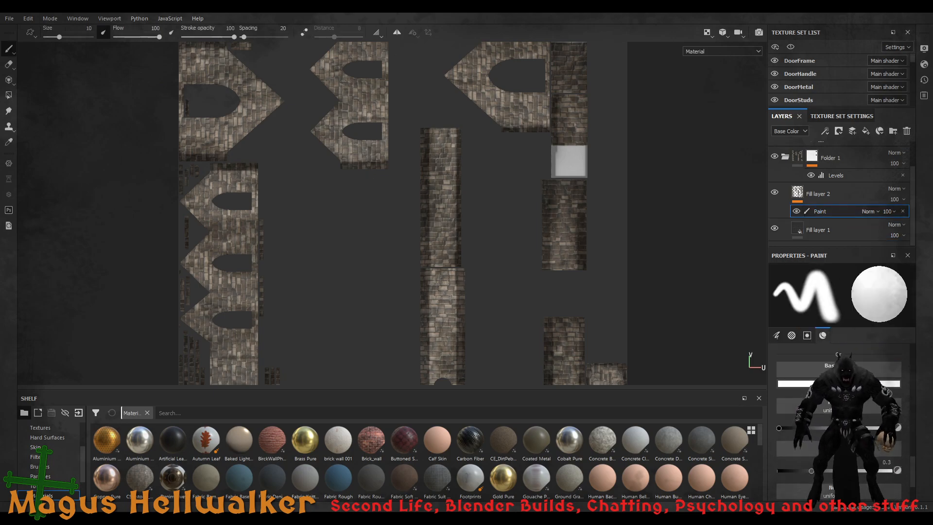
scroll(839, 421, up, 1)
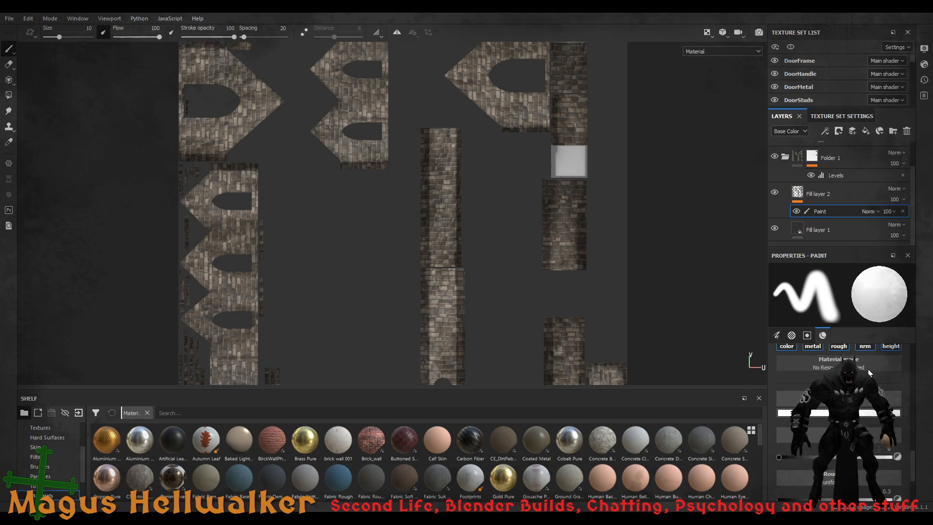
click(842, 225)
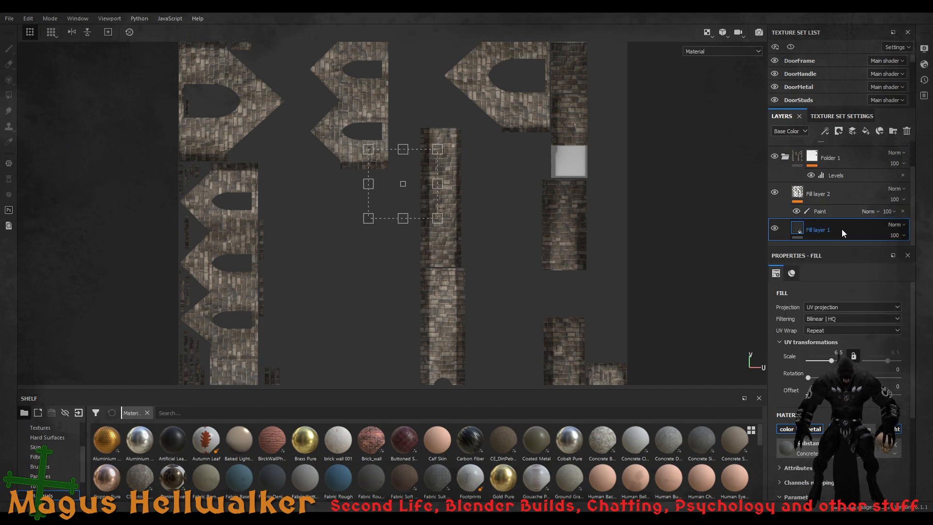
scroll(860, 458, down, 2)
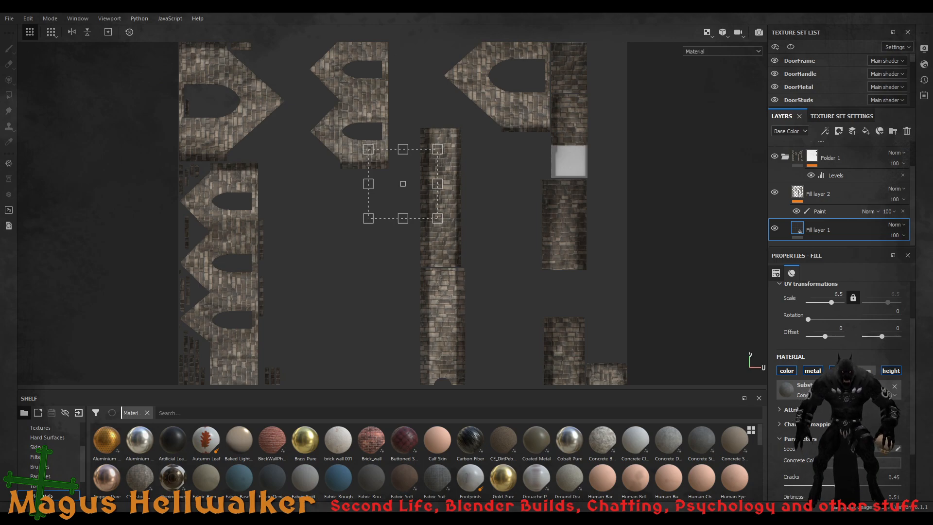
scroll(841, 341, up, 2)
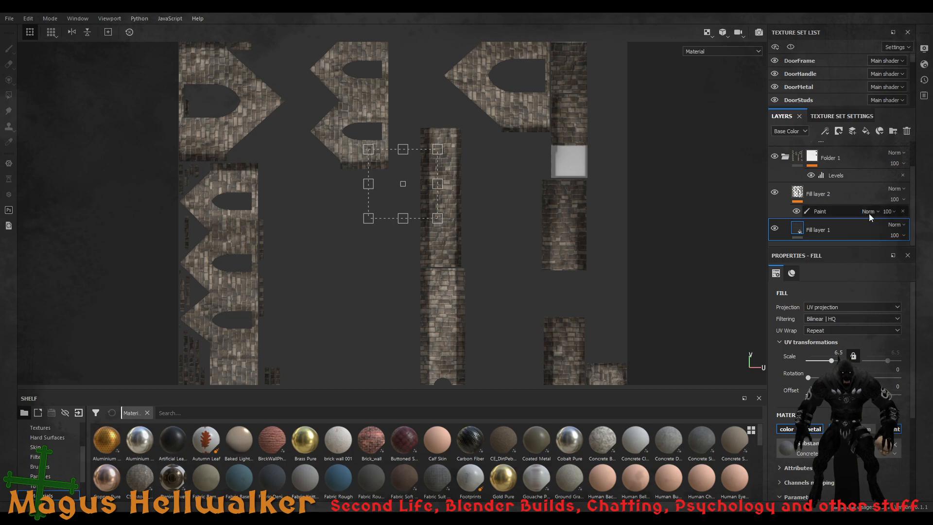
Give Fill layer 2's Paint effect a concrete material without the normal channel, and hide Fill layer 1
click(847, 212)
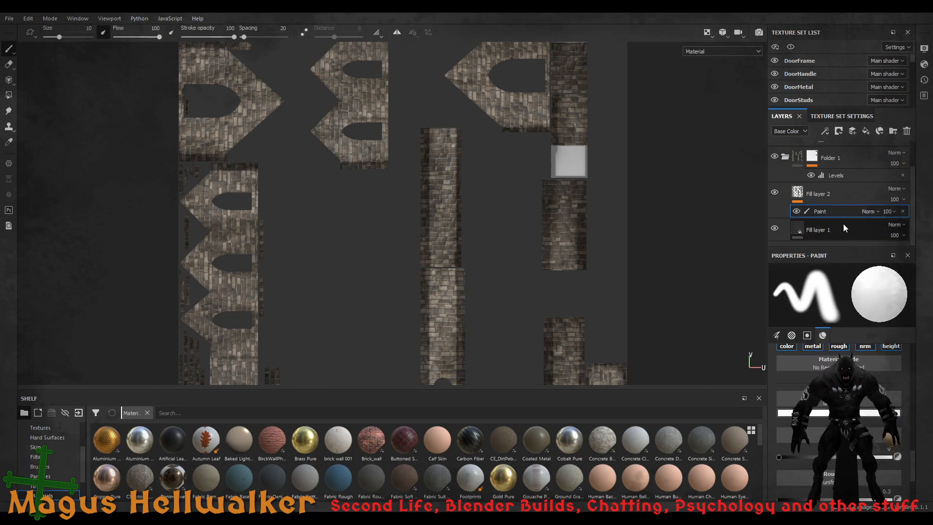
scroll(865, 413, down, 2)
scroll(839, 413, up, 2)
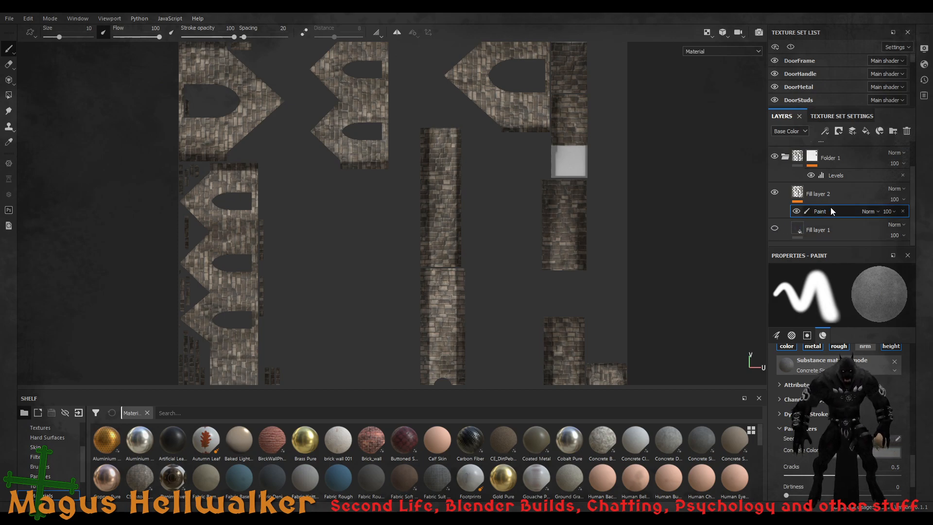
Show the RoofEntrance folder again above Folder 1
scroll(835, 211, up, 1)
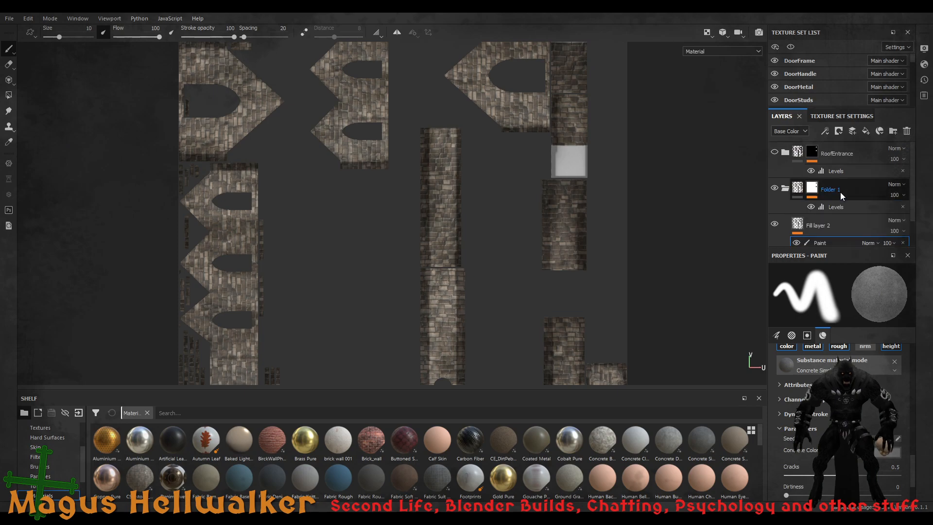
click(776, 152)
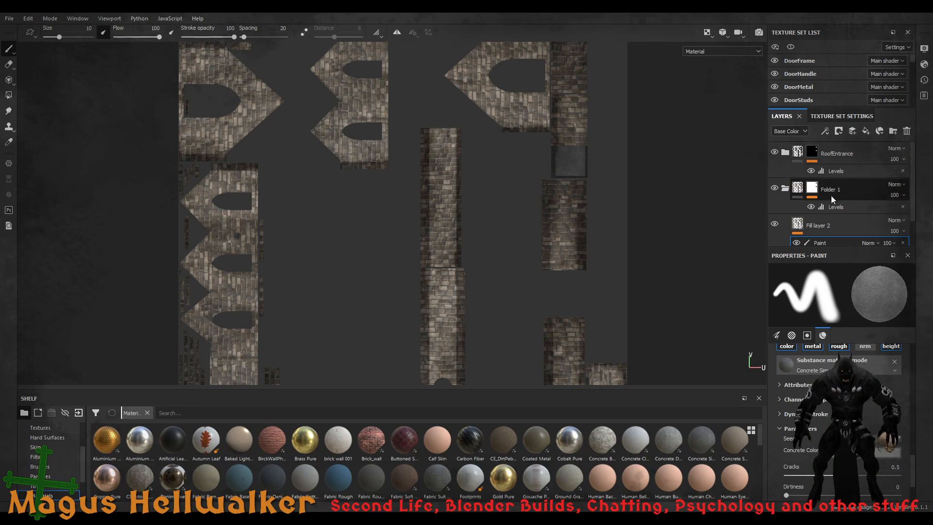
scroll(848, 209, down, 1)
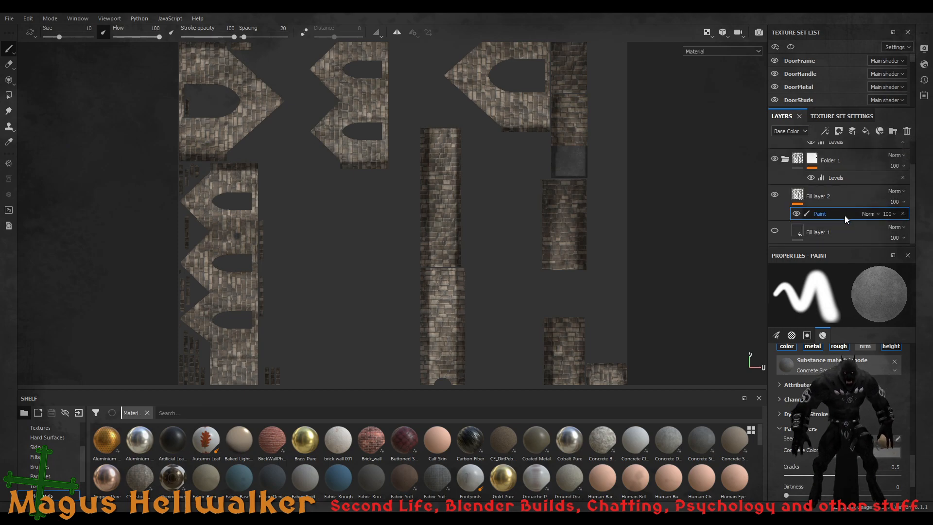
Select Fill layer 2 and hide and reshow it to check its contribution to the walls
click(843, 200)
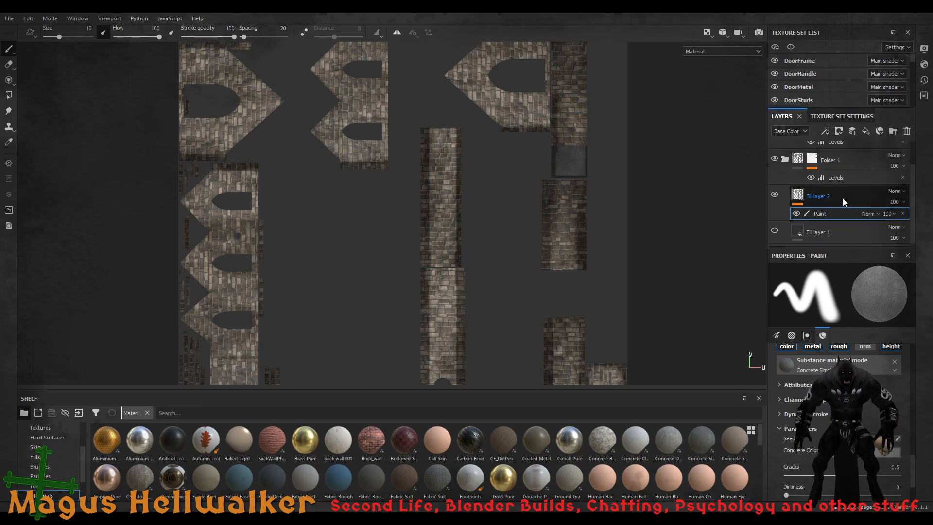
click(787, 200)
click(775, 195)
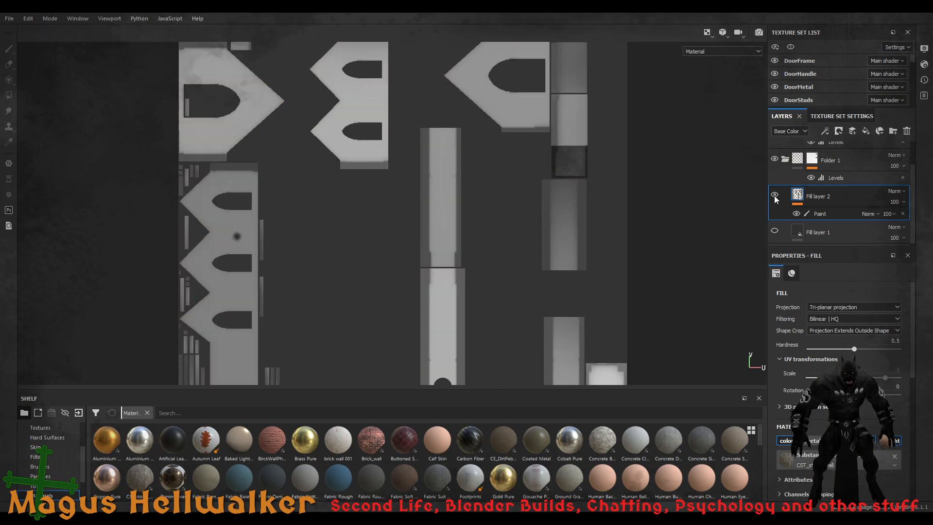
click(775, 195)
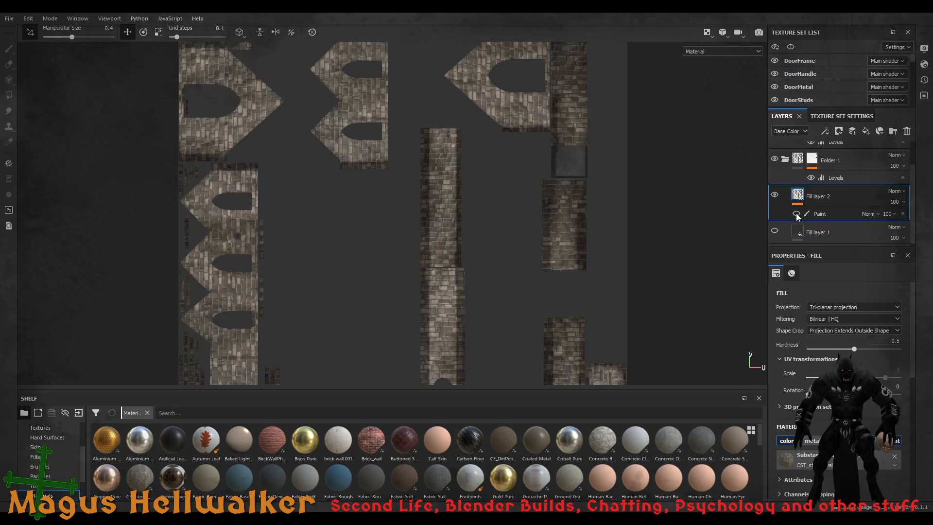
Set the Dirtiness of the Paint effect's concrete material to 0.18 and the effect's blend mode to Multiply
click(855, 212)
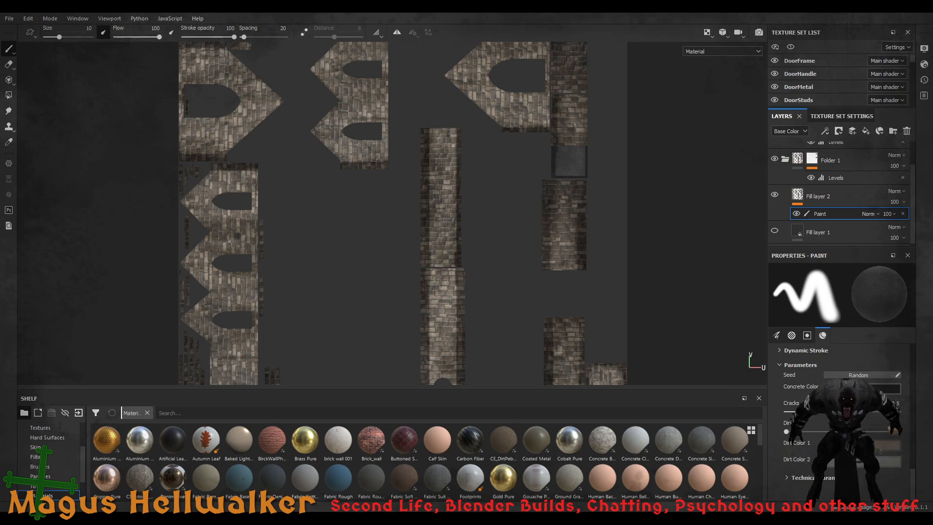
drag(786, 432, 815, 435)
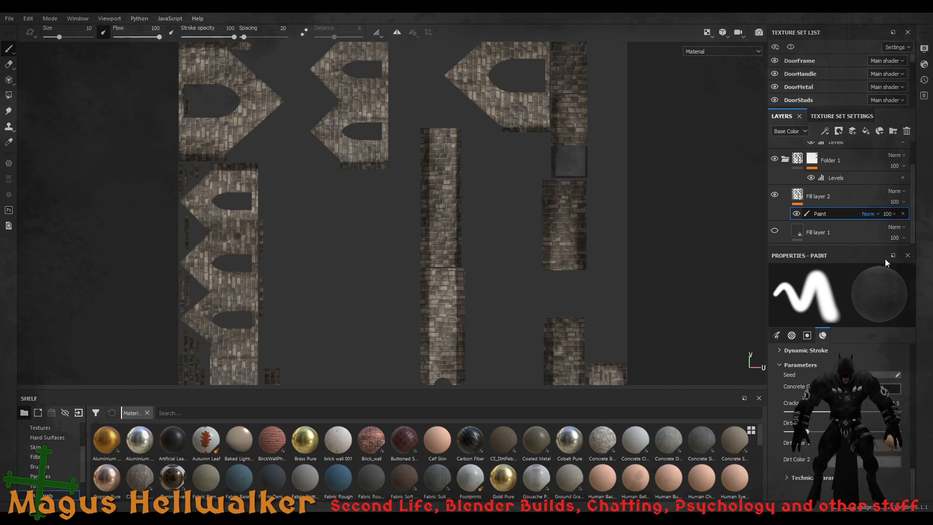
key(alt+shift+m)
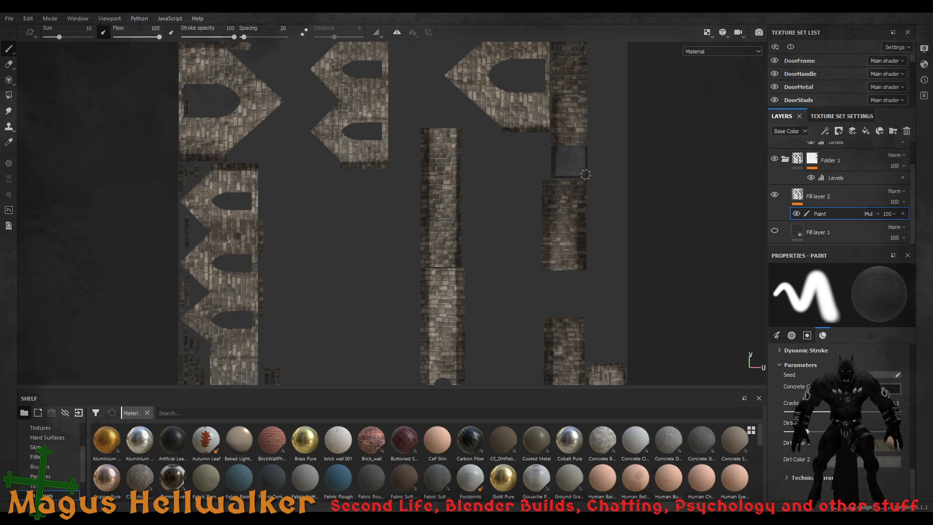
Display the church in the 3D view and change the Paint effect's Base Color blend mode to Darken
key(F2)
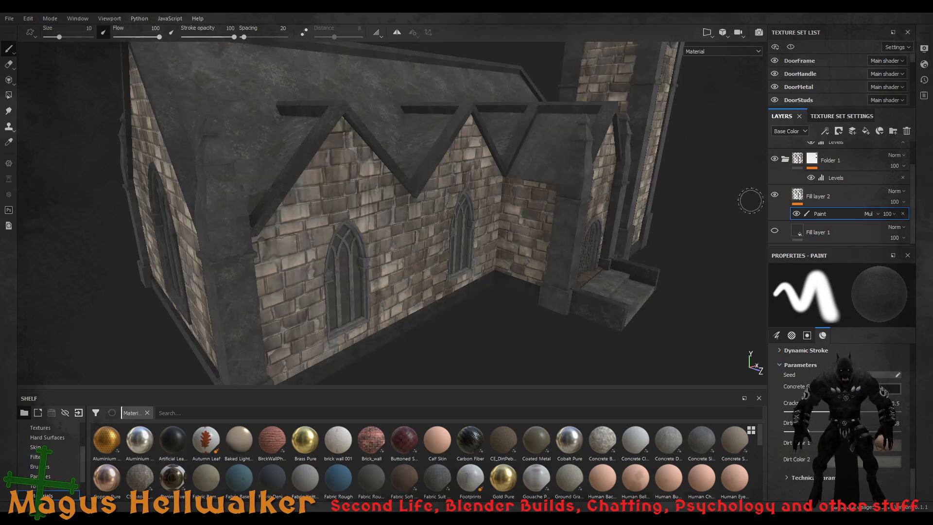
click(774, 230)
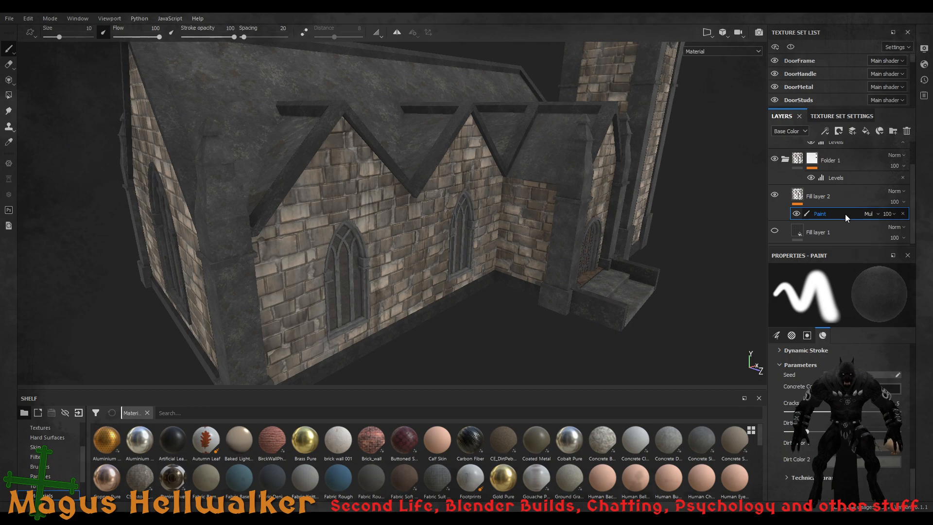
click(882, 283)
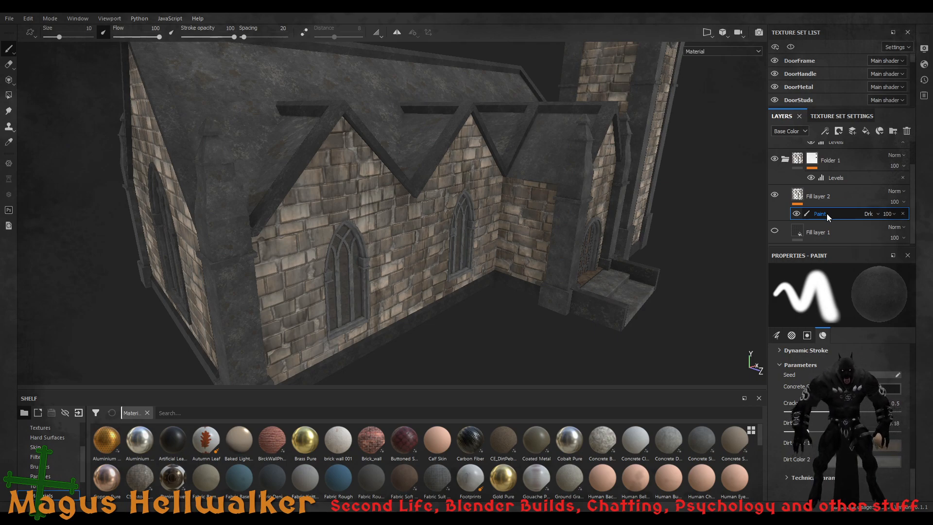
Examine the painted stone walls close up and across the whole church, and review the Folder 1 layer stack
scroll(412, 261, up, 5)
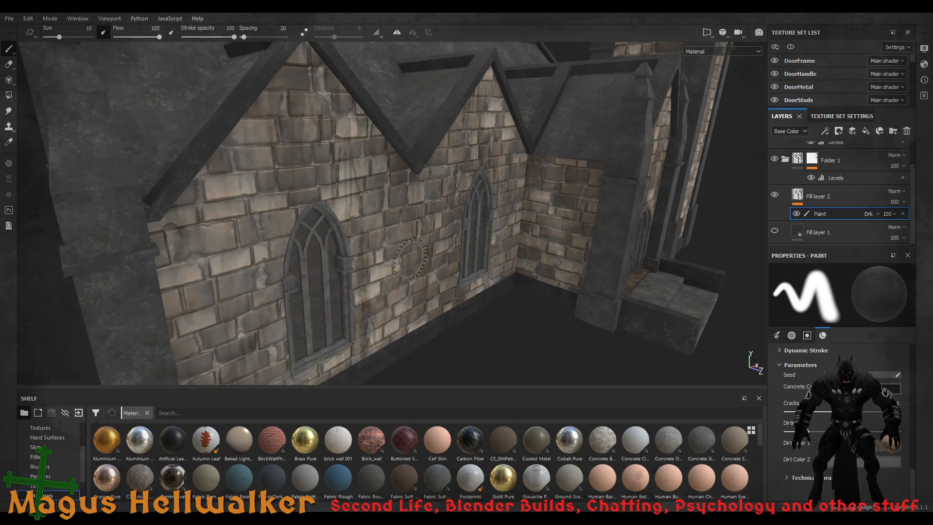
scroll(413, 261, down, 3)
scroll(416, 264, down, 6)
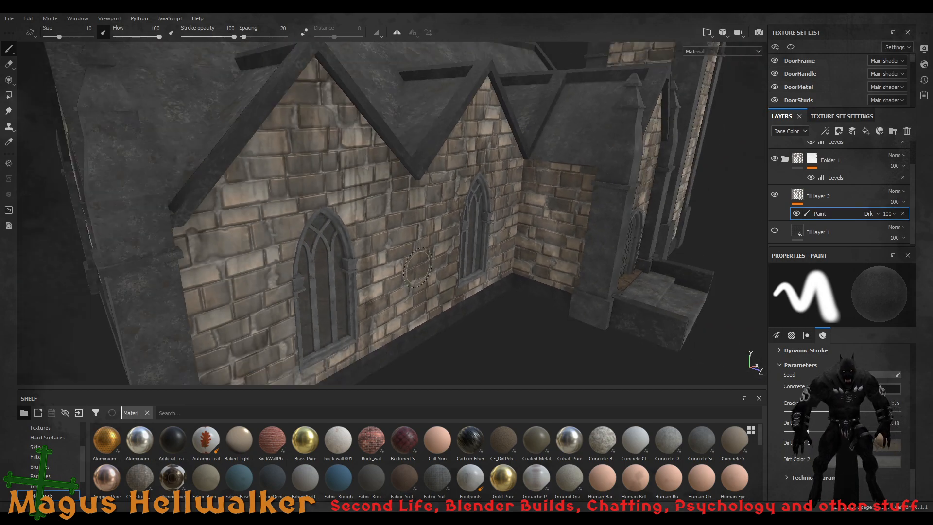
scroll(417, 267, down, 1)
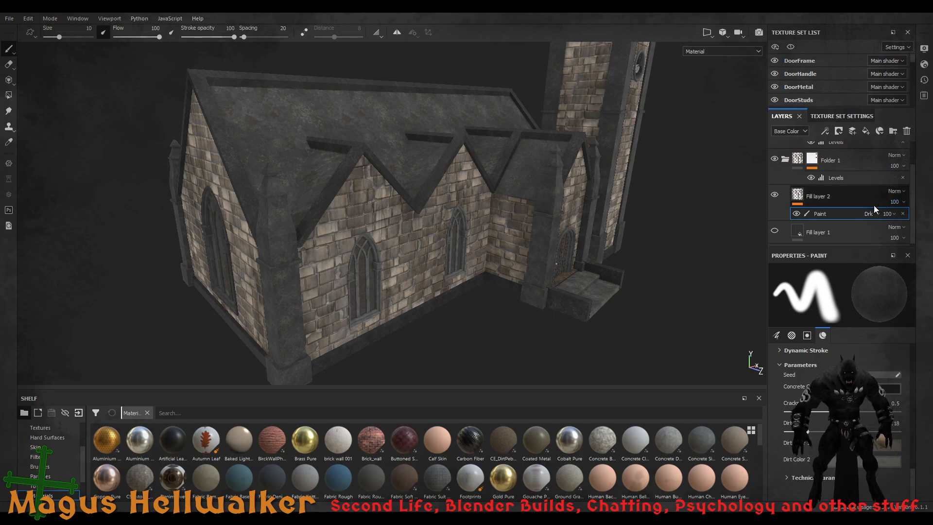
scroll(859, 222, up, 2)
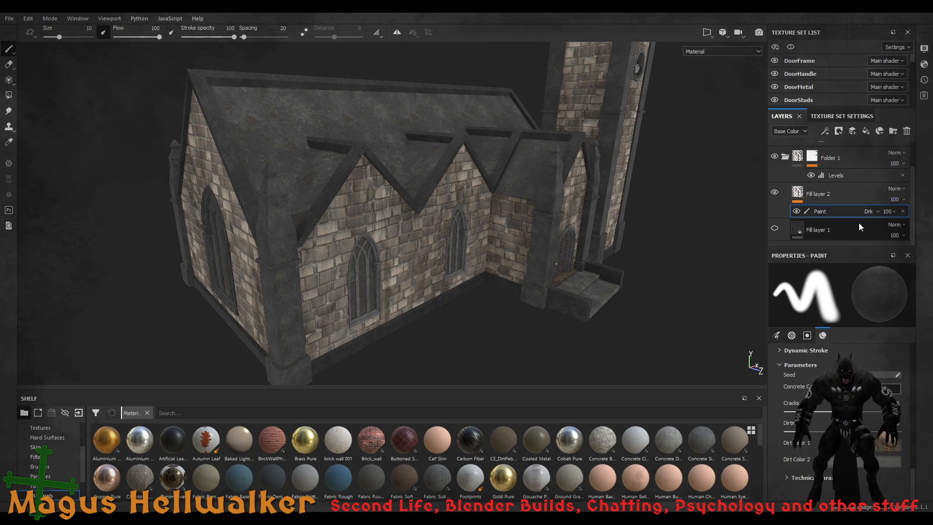
scroll(859, 229, down, 2)
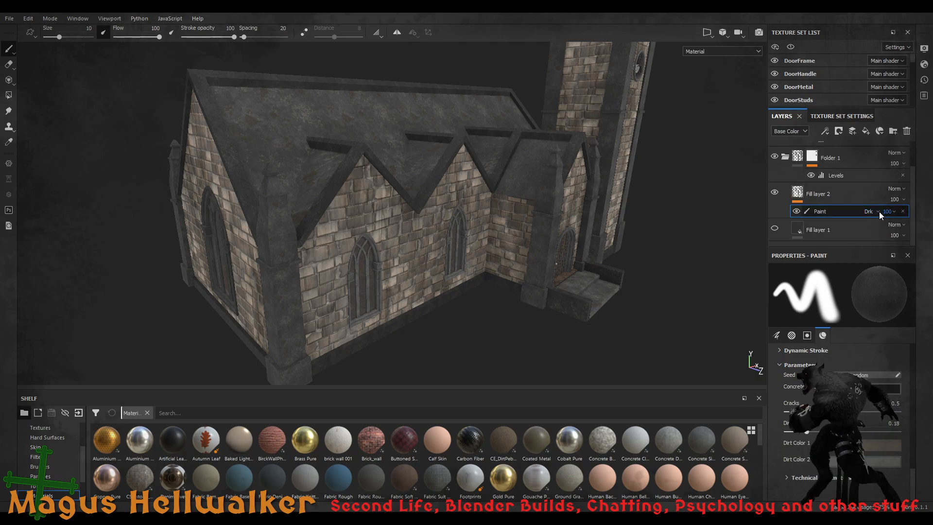
Try the Passthrough and Screen blend modes on Fill layer 2's Paint effect, and set its Base Color blend mode to Normal
scroll(877, 210, up, 5)
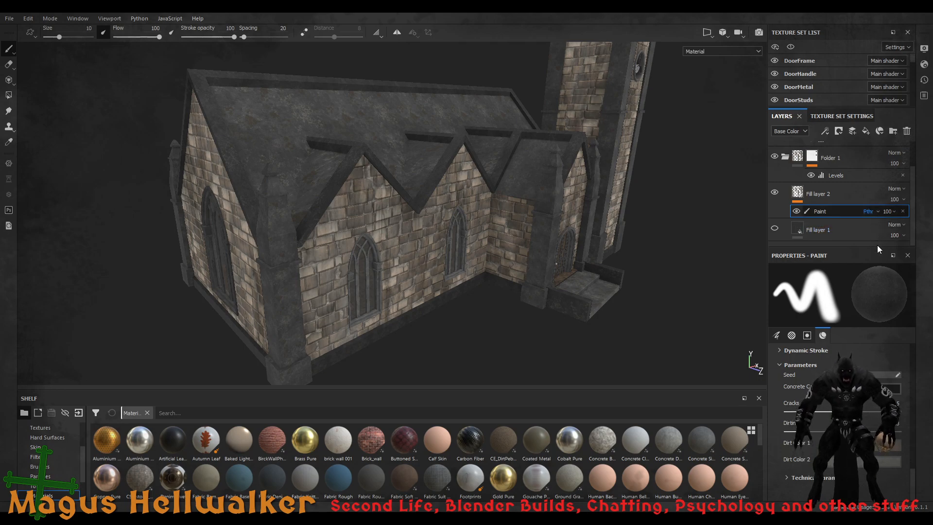
click(888, 364)
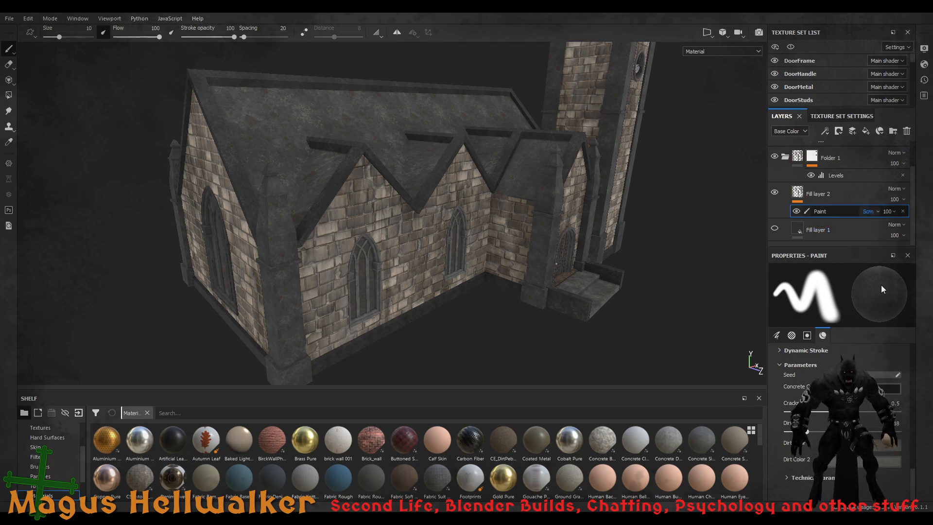
click(877, 211)
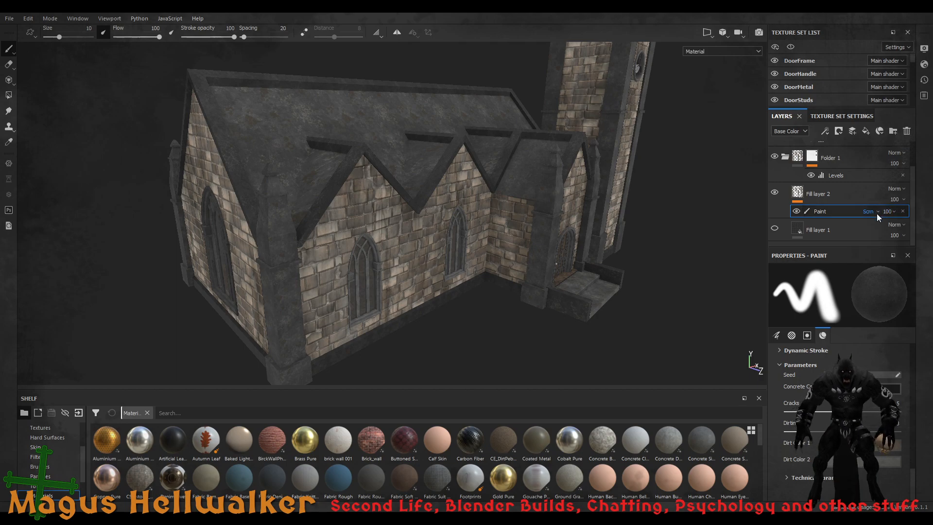
click(877, 218)
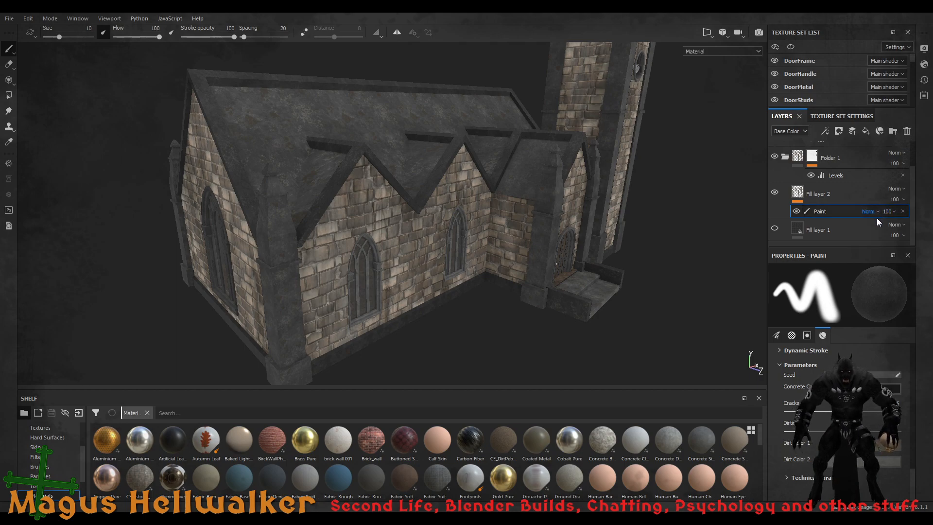
Add a black mask to Fill layer 2, the layer with the CST_stone_wall material
click(799, 193)
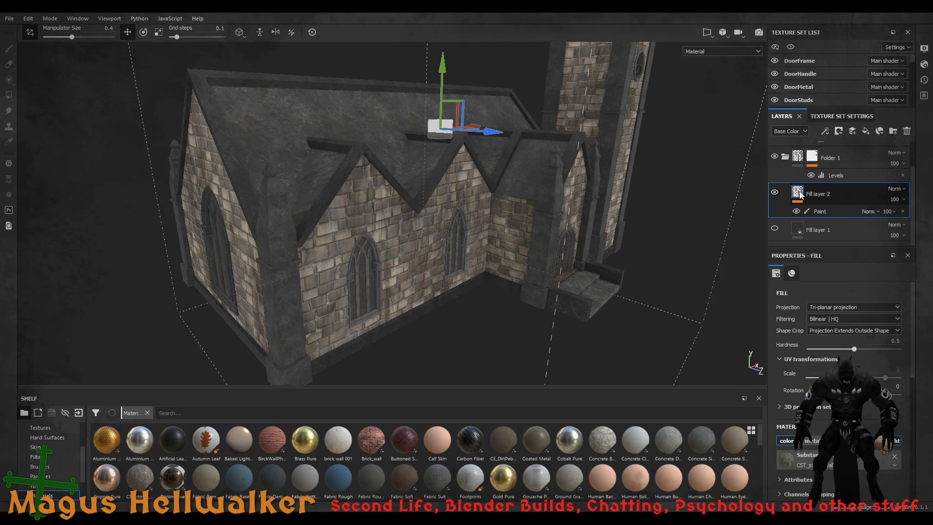
scroll(839, 340, down, 1)
scroll(839, 340, down, 3)
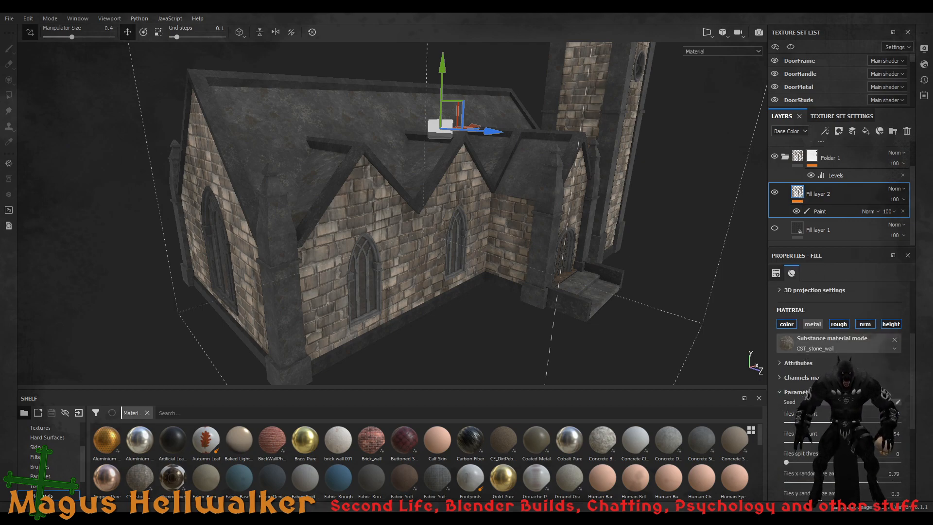
click(843, 214)
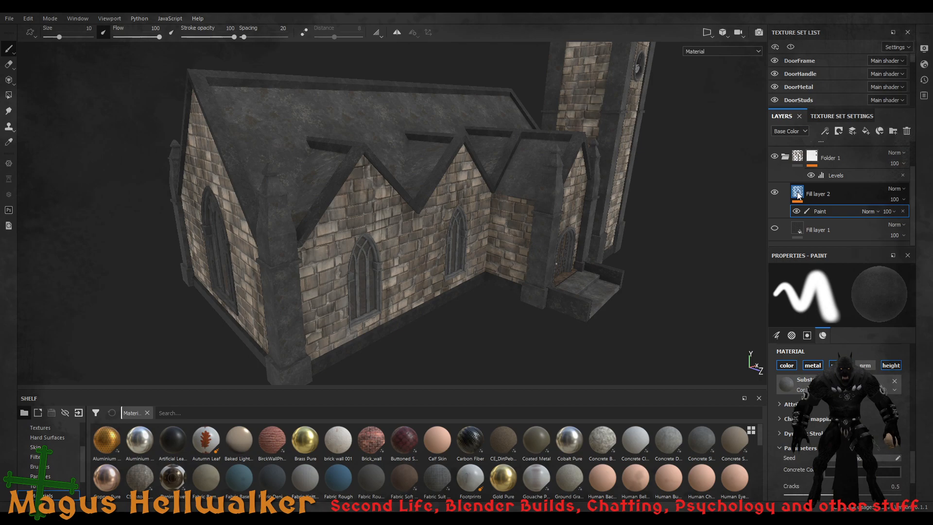
click(798, 193)
right_click(836, 202)
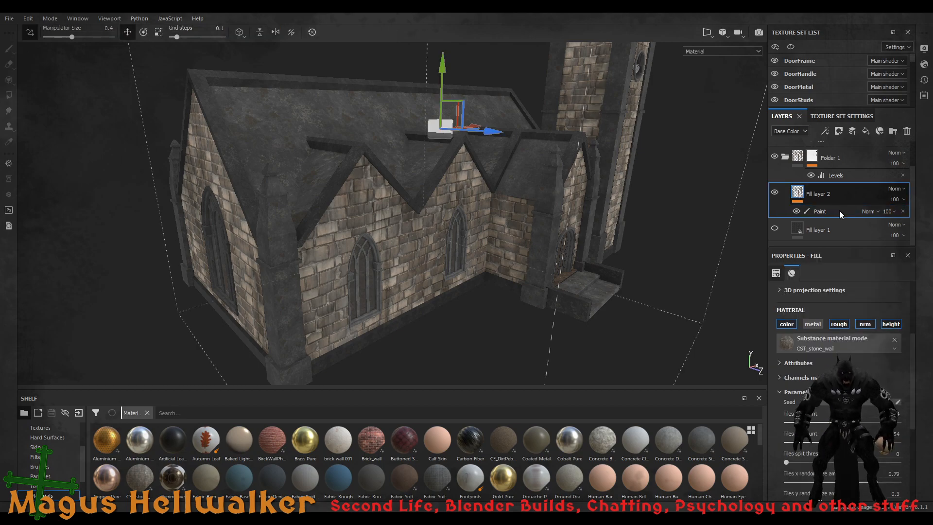
click(840, 211)
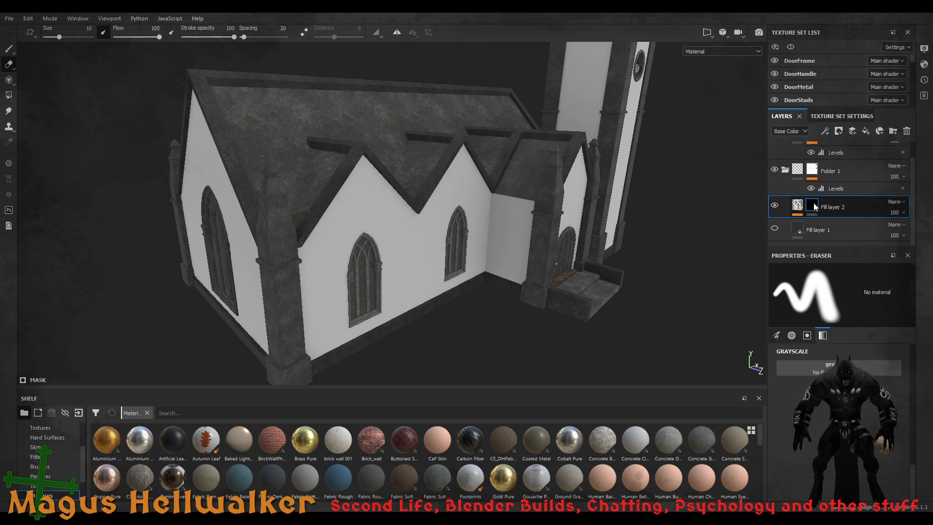
Hide and reshow the Paint effect under the masked Fill layer 2 to check its influence on the walls
click(800, 206)
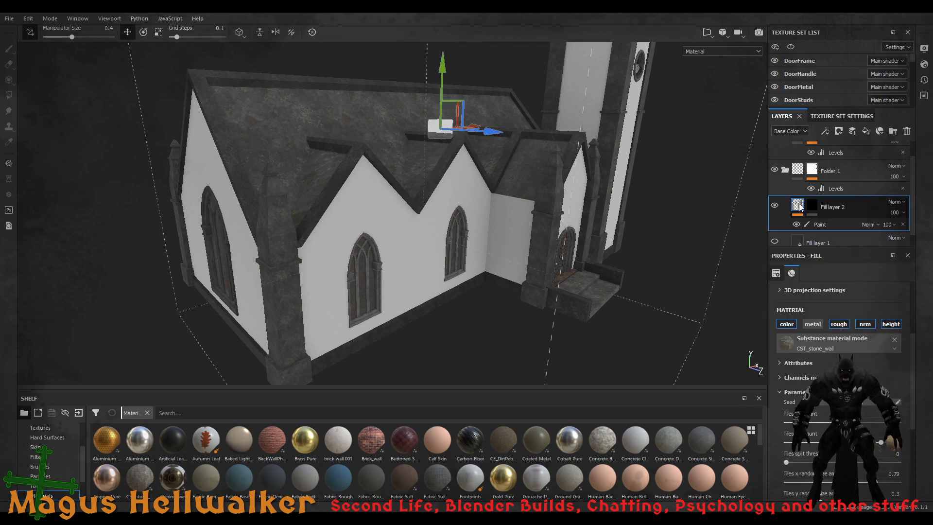
mouse_move(828, 225)
mouse_down()
mouse_move(830, 211)
mouse_move(827, 219)
mouse_up()
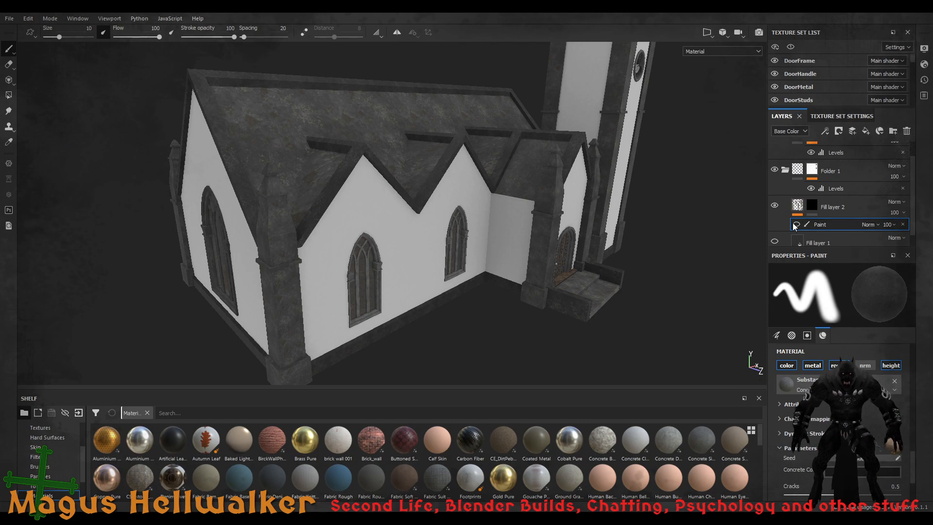
click(816, 204)
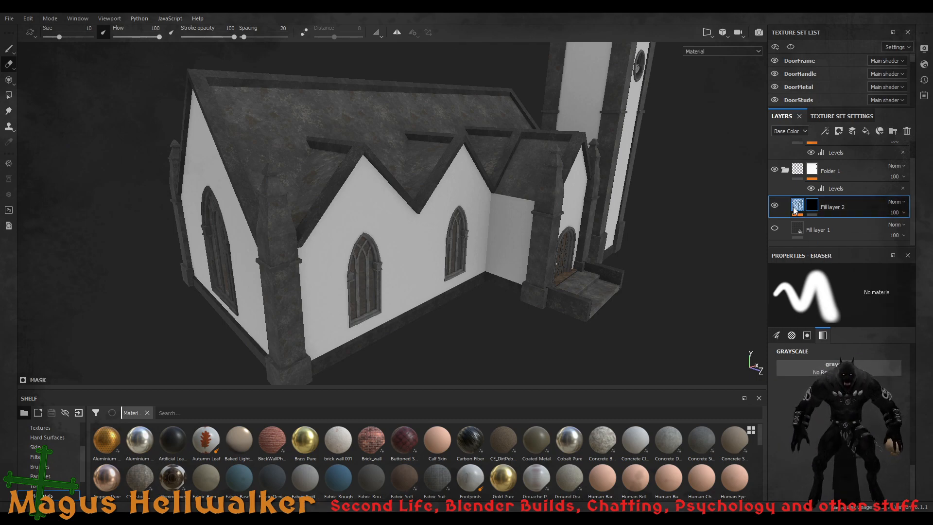
click(798, 207)
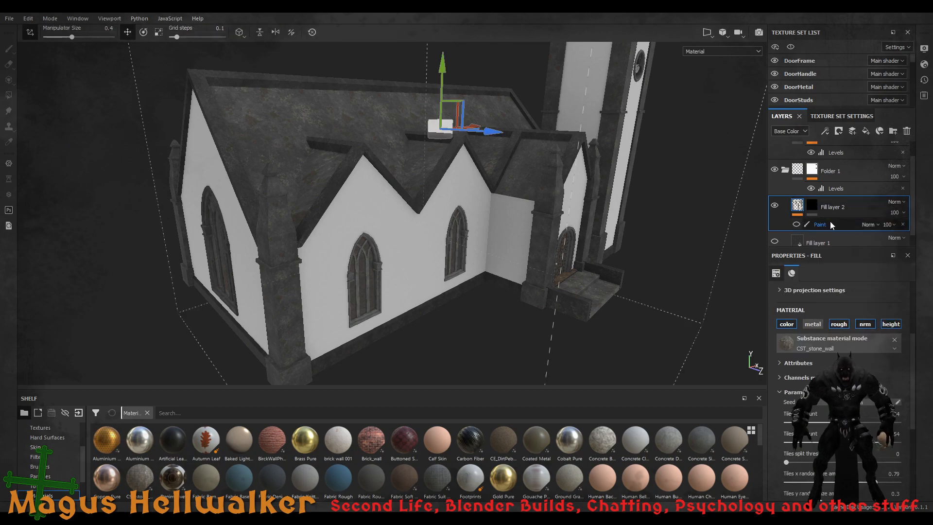
click(838, 227)
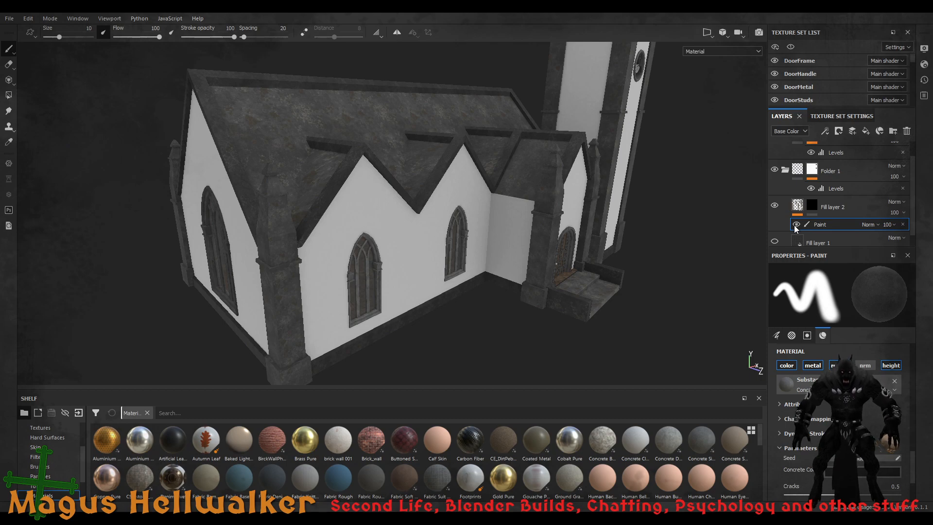
Add a Levels effect to Fill layer 2's black mask and invert it
click(811, 211)
key(e)
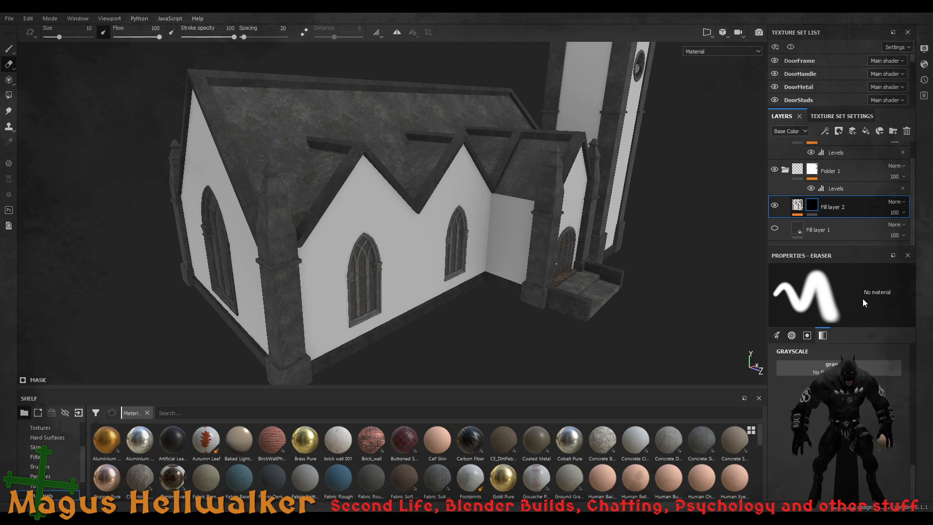
click(863, 285)
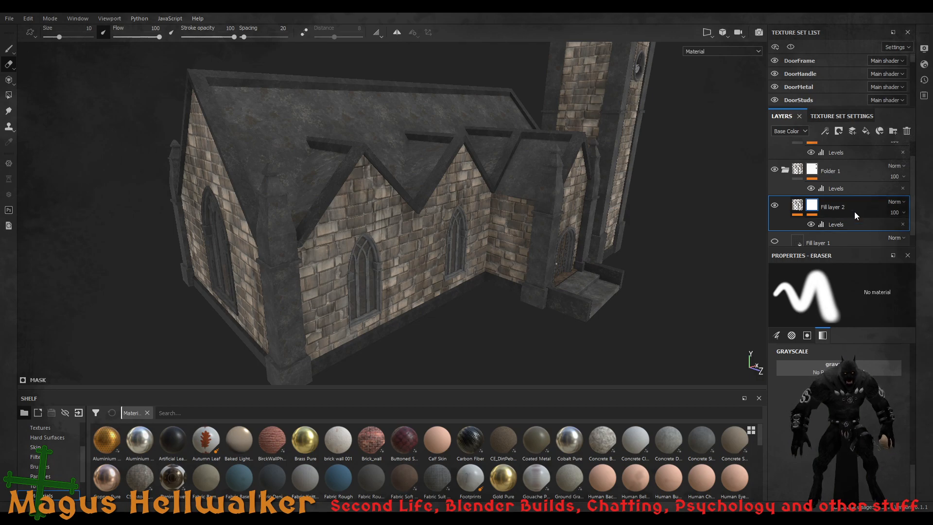
scroll(854, 216, down, 1)
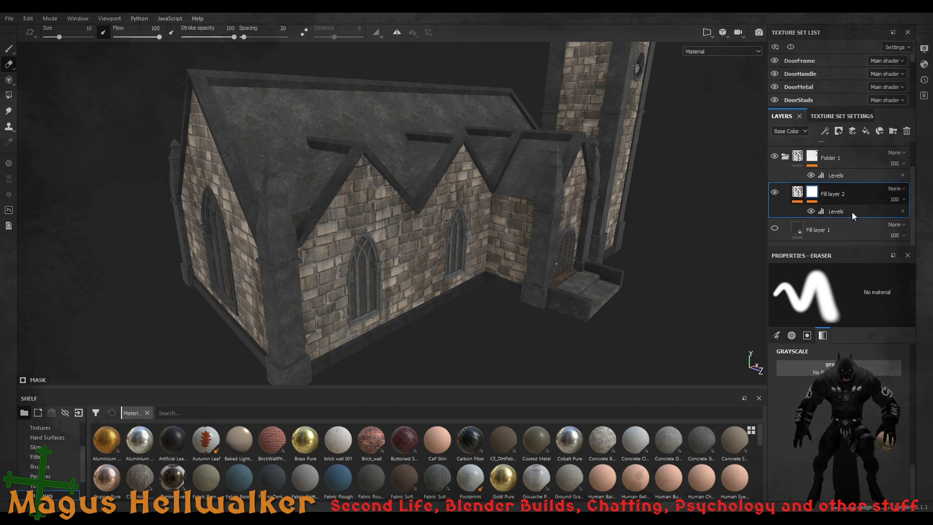
Delete the Paint effect from Fill layer 2's material content
click(800, 193)
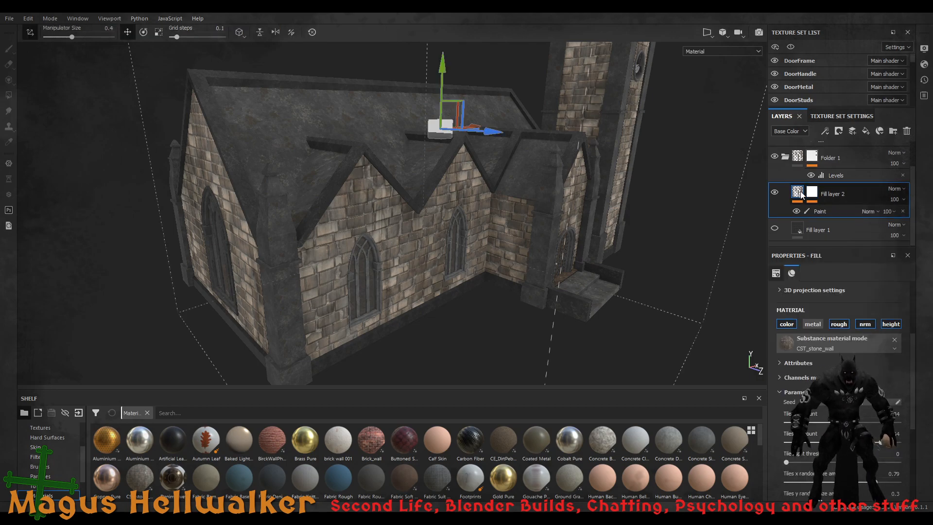
click(842, 211)
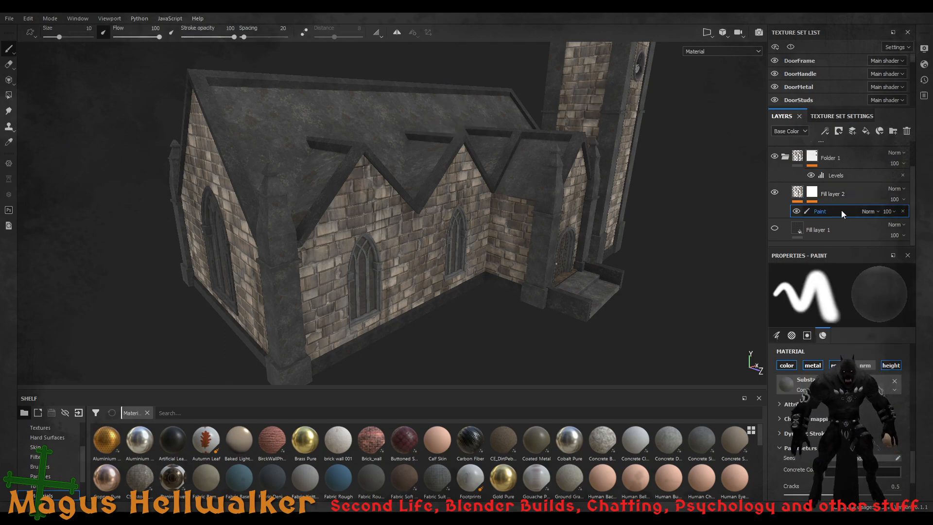
key(Delete)
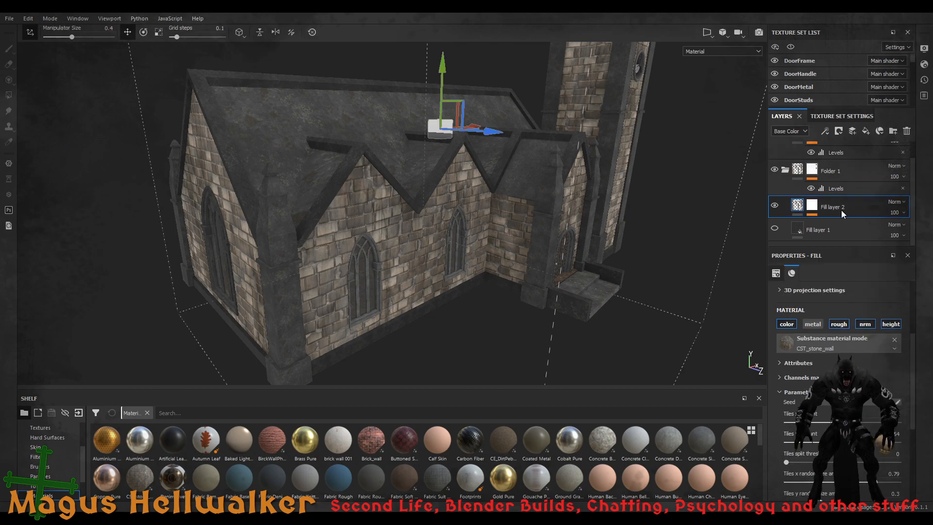
Add a Fill effect with a 0.5 grayscale value to Fill layer 2's mask, and check the mask's Levels settings
click(812, 206)
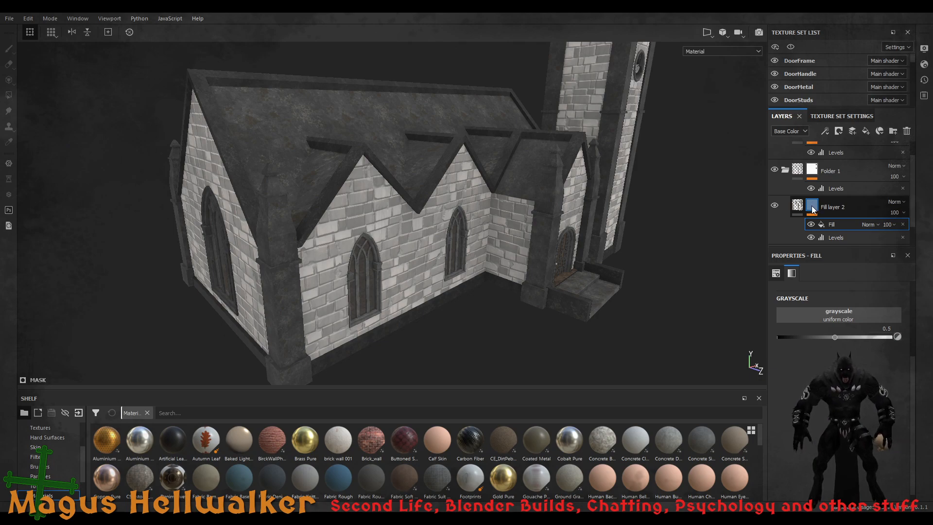
click(854, 240)
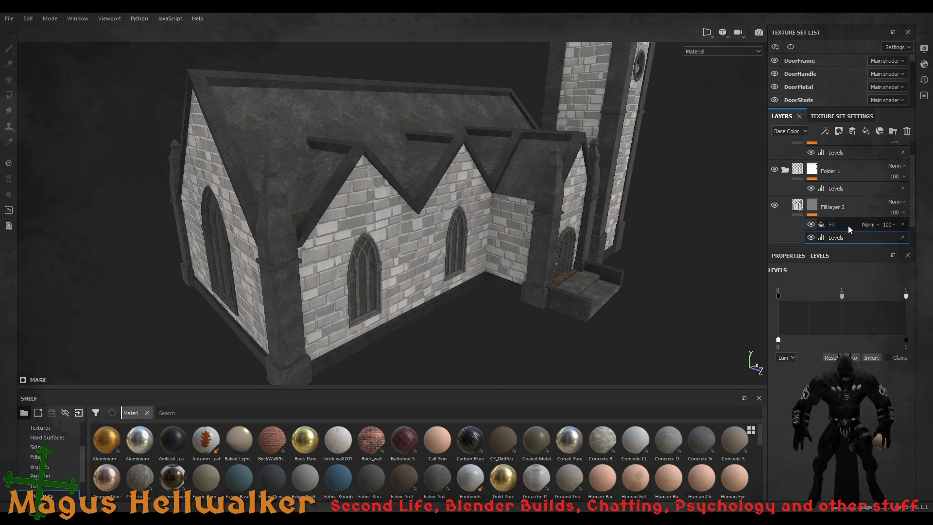
click(848, 224)
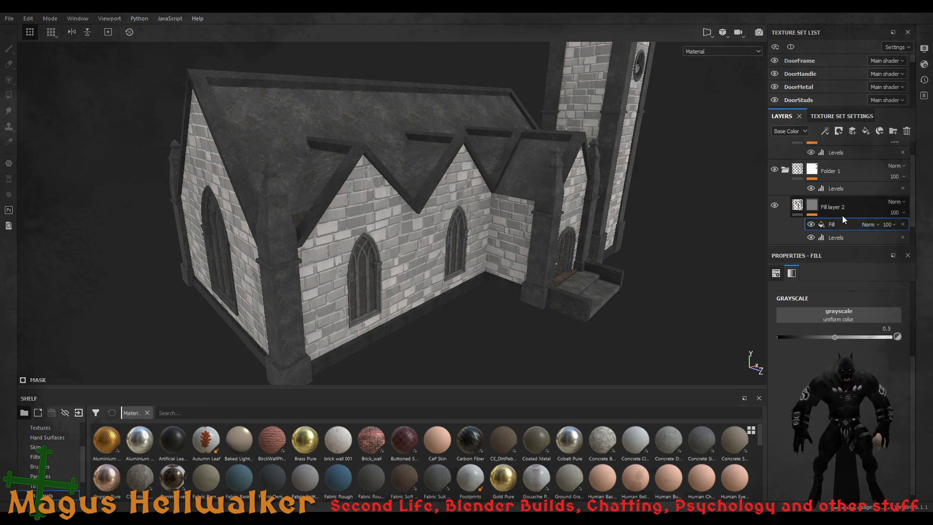
Remove the mask and its Fill and Levels effects from Fill layer 2
click(816, 210)
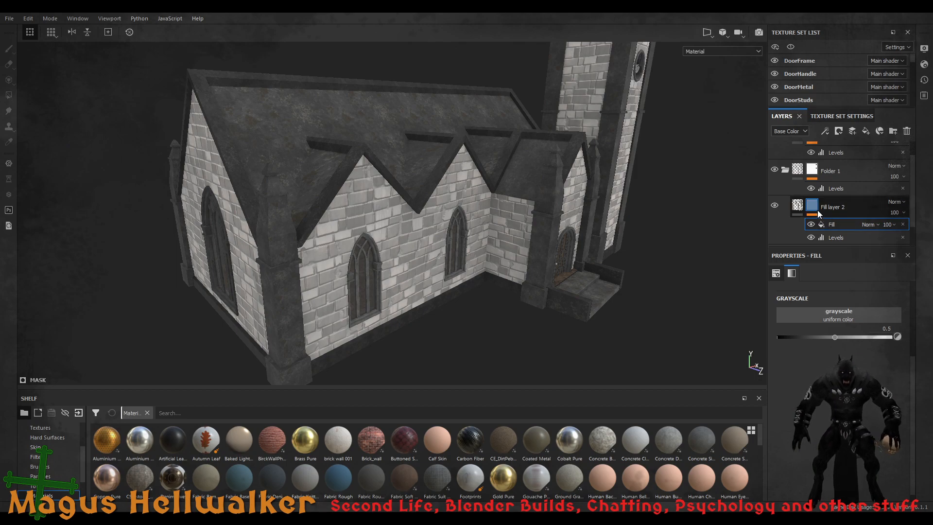
key(e)
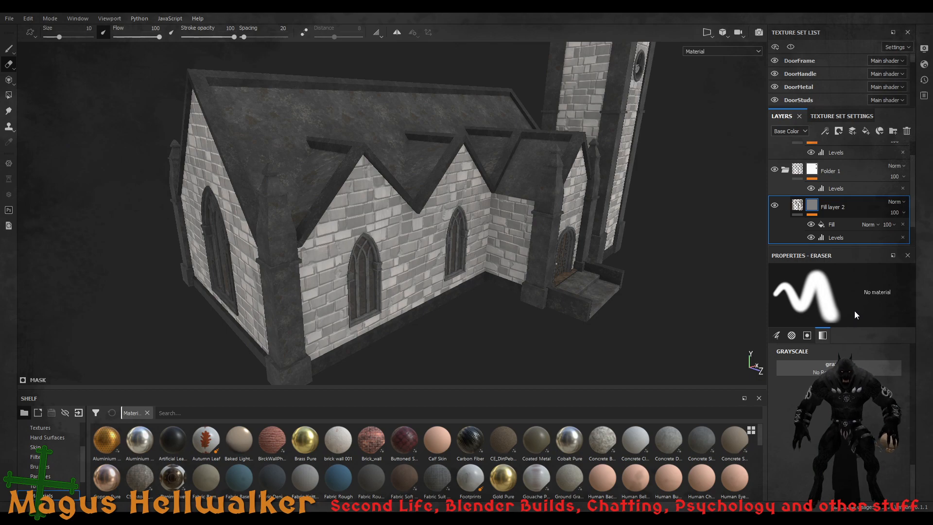
key(ctrl+z)
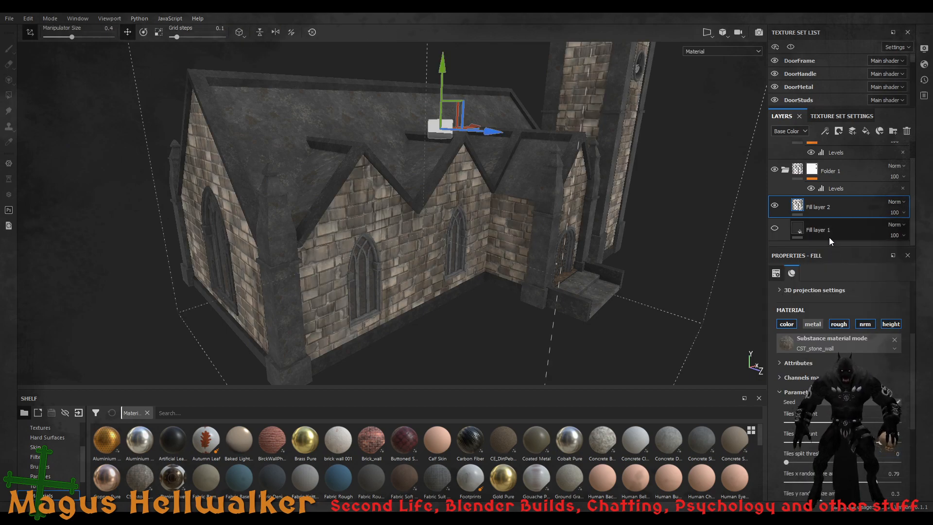
Make Fill layer 1 visible and move it above Fill layer 2 in the layer stack
scroll(838, 227, up, 1)
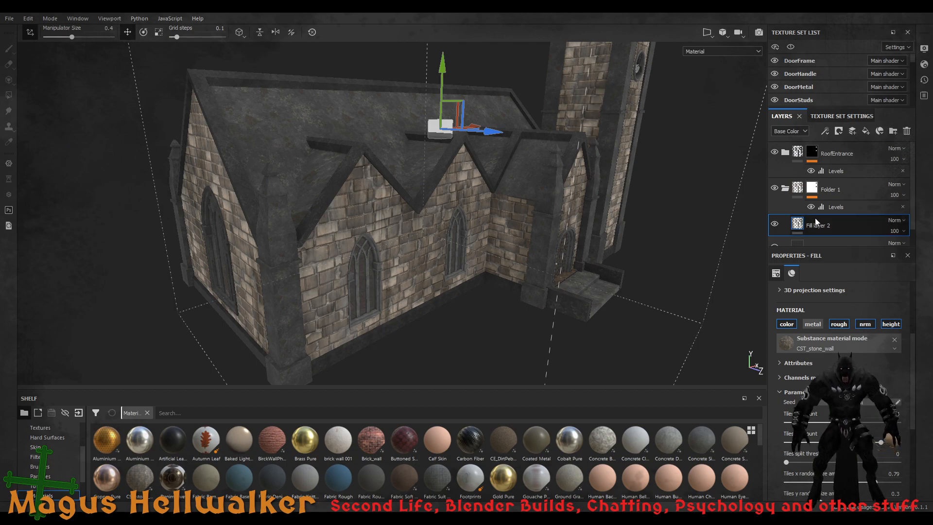
scroll(832, 233, down, 1)
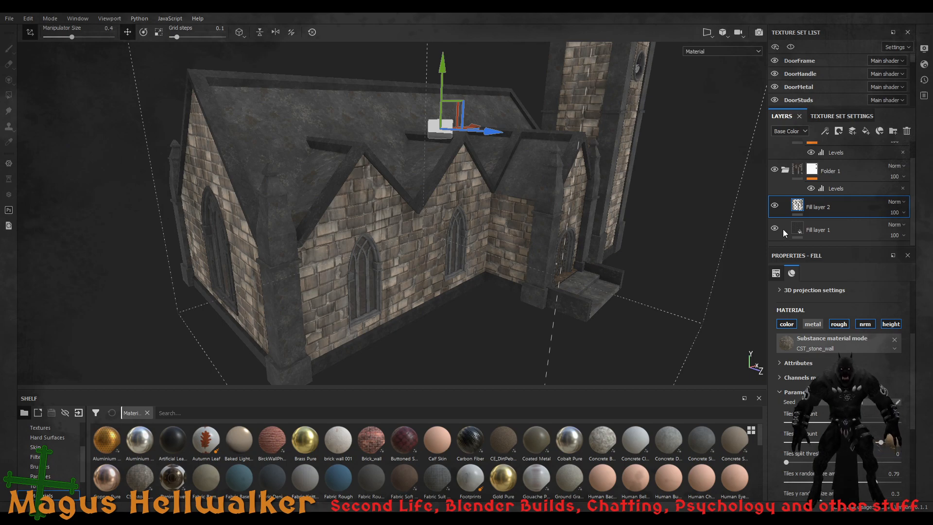
click(797, 232)
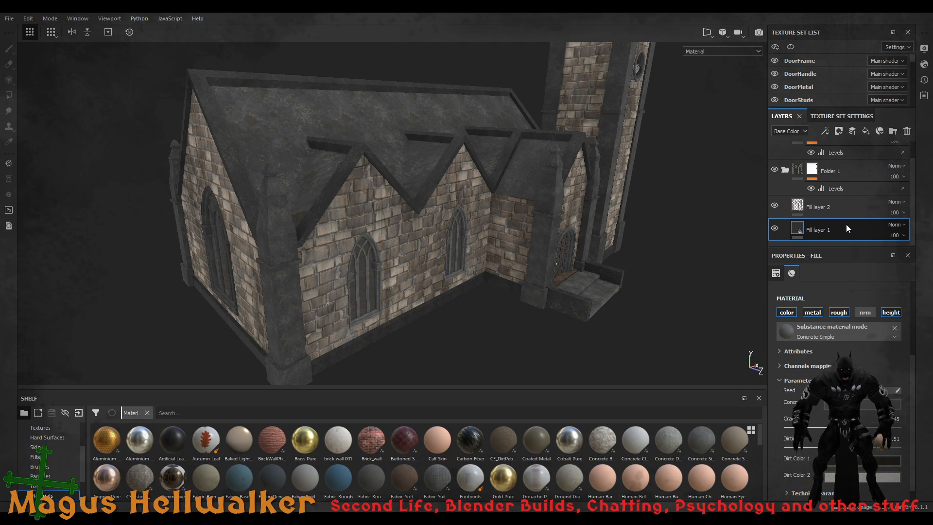
drag(839, 231, 842, 197)
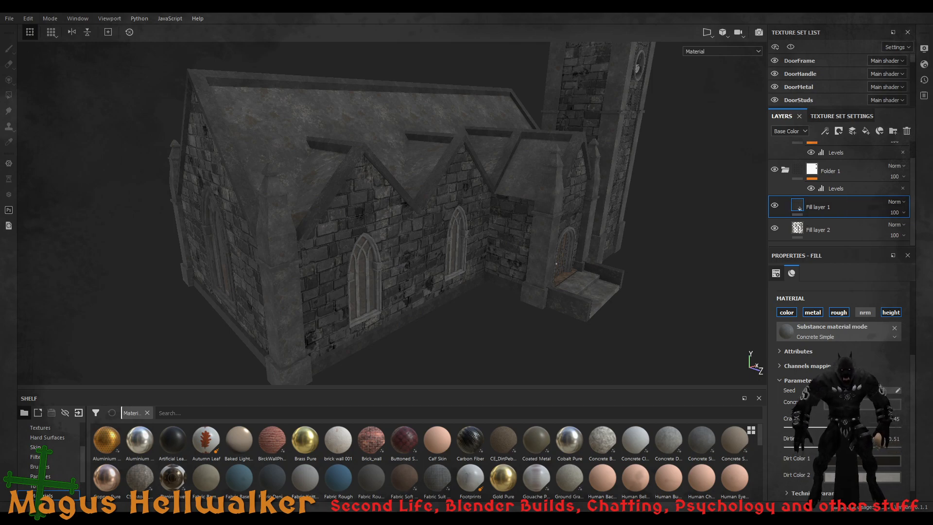
Disable the metal, rough and height channels of Fill layer 1's Concrete Simple material, keeping only color, and check its channels mapping
click(817, 313)
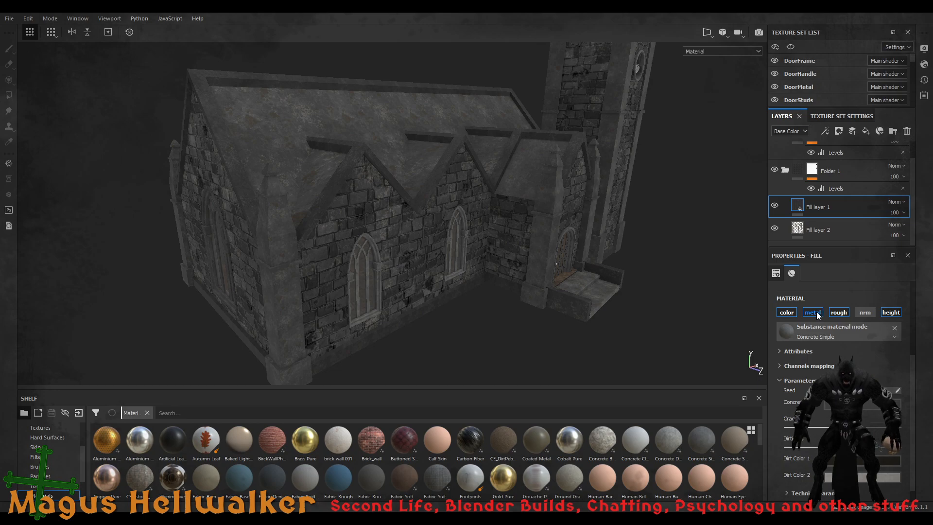
click(817, 313)
click(840, 313)
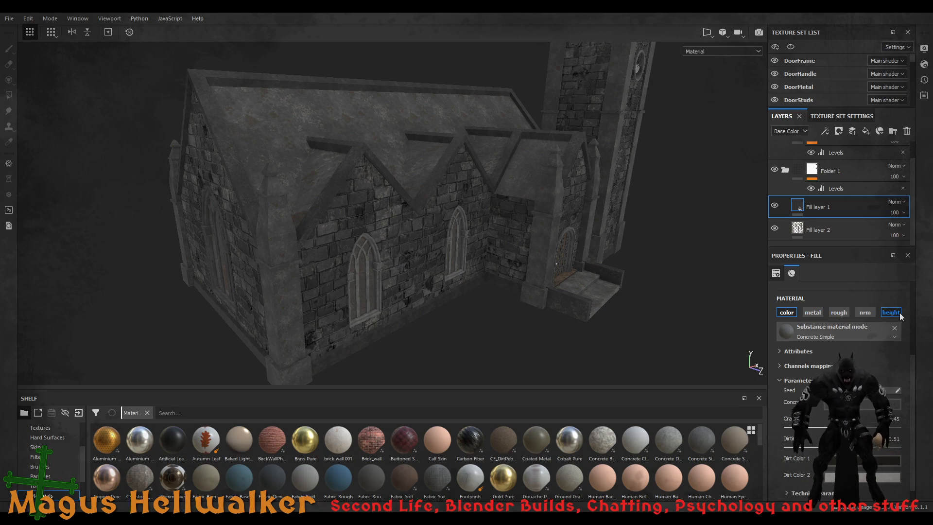
click(897, 314)
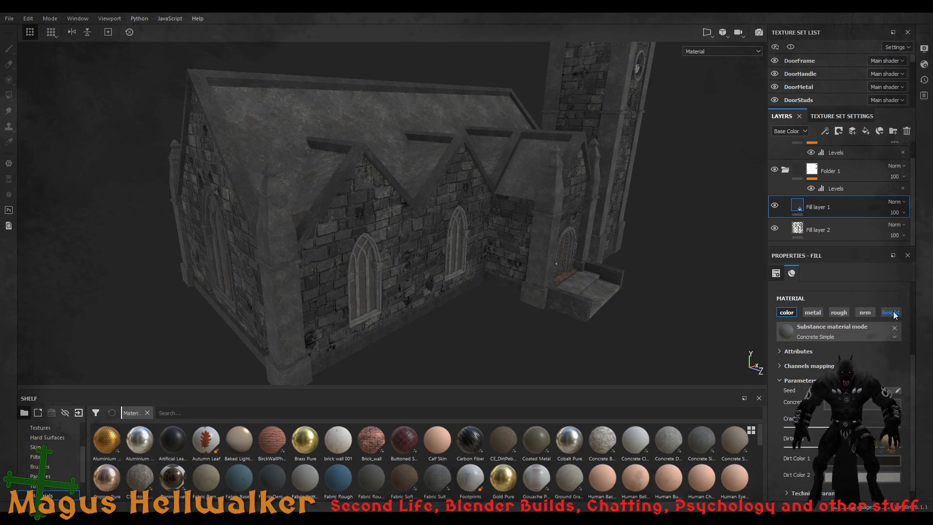
click(861, 366)
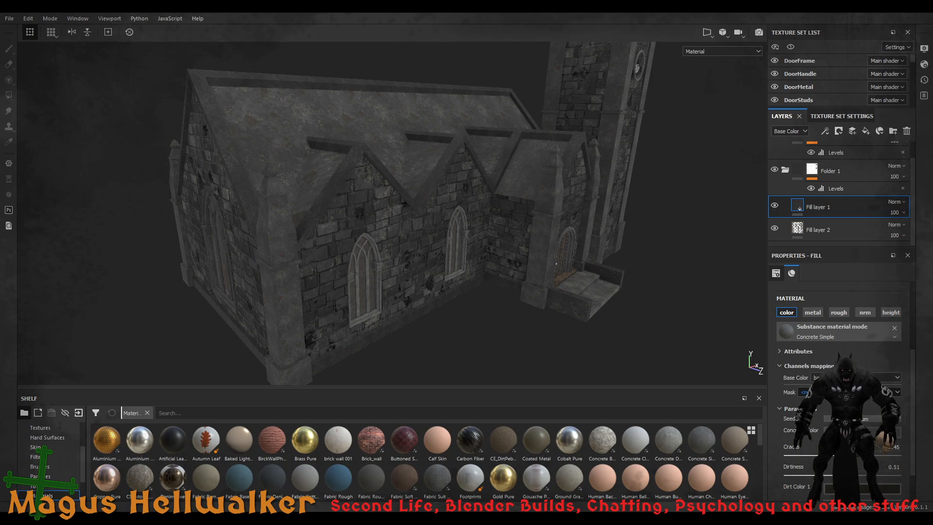
click(862, 364)
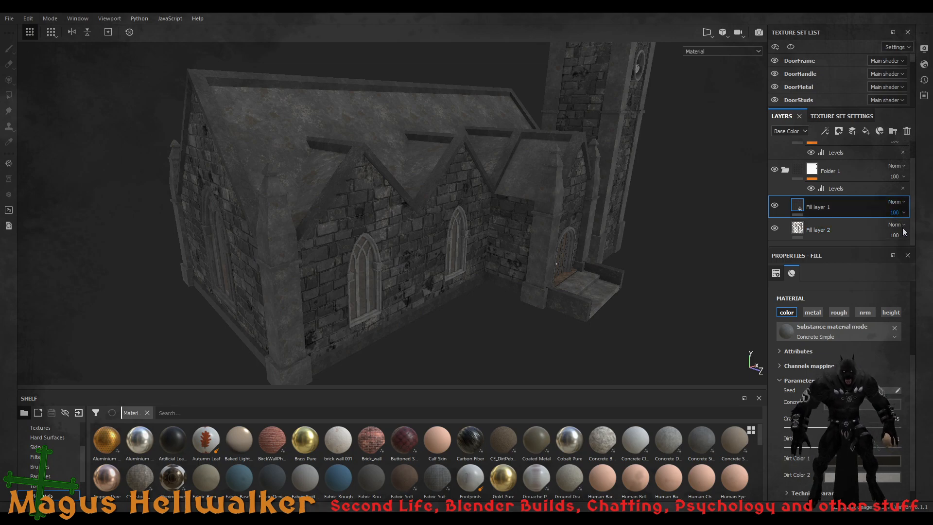
Lower the opacity of Fill layer 1 to 60, keeping that layer selected
drag(903, 228, 906, 231)
drag(919, 234, 912, 230)
click(856, 230)
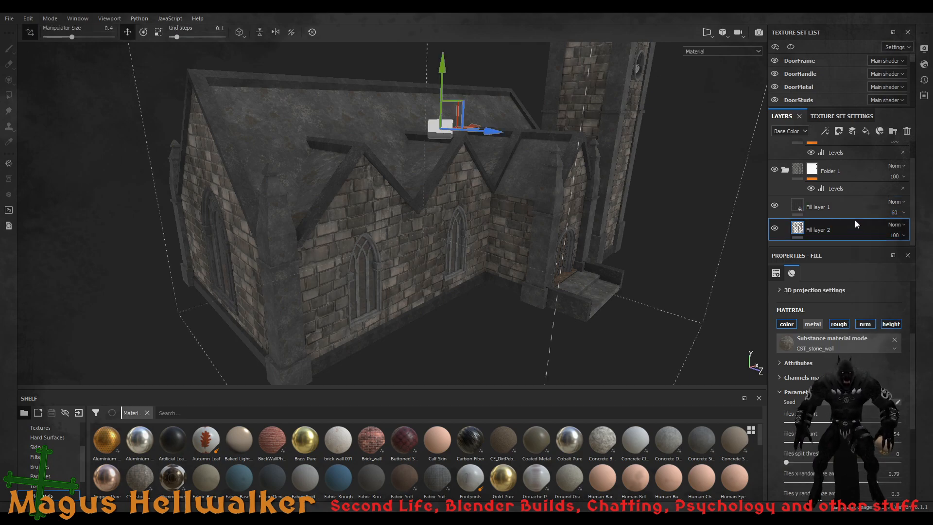
click(856, 214)
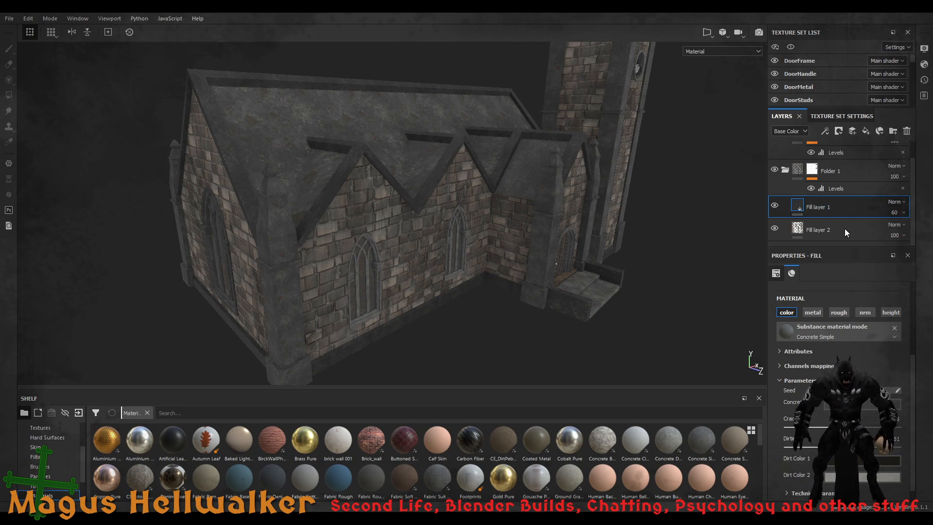
Review Fill layer 1's material and UV settings, and compare the church walls with that layer hidden and shown
scroll(844, 380, down, 1)
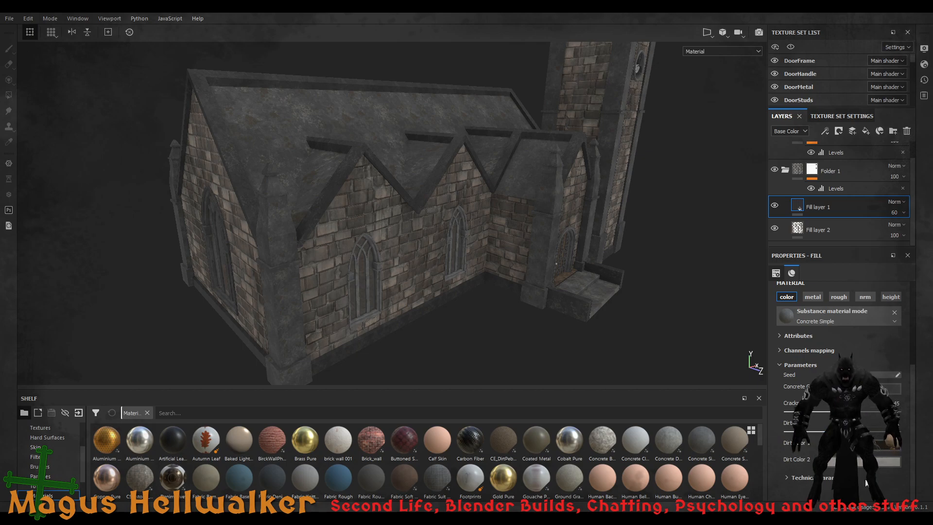
scroll(839, 379, up, 5)
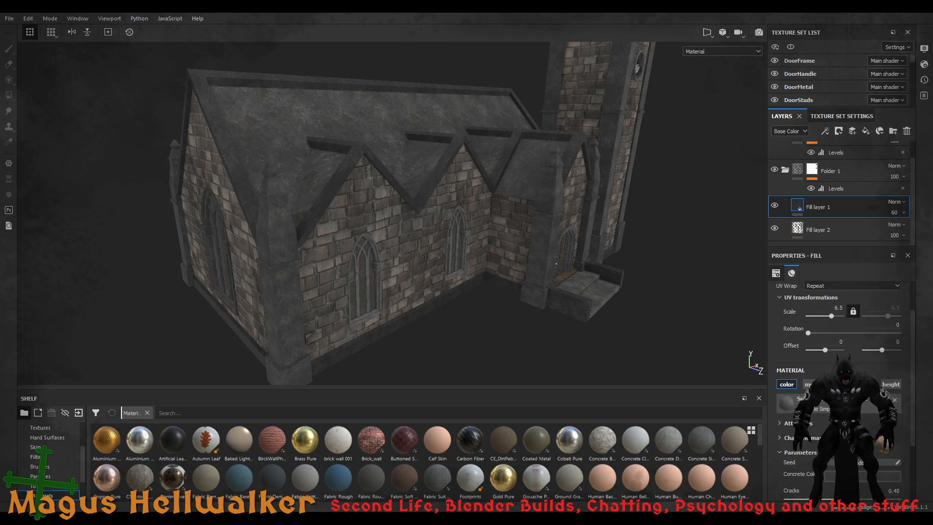
scroll(839, 379, up, 2)
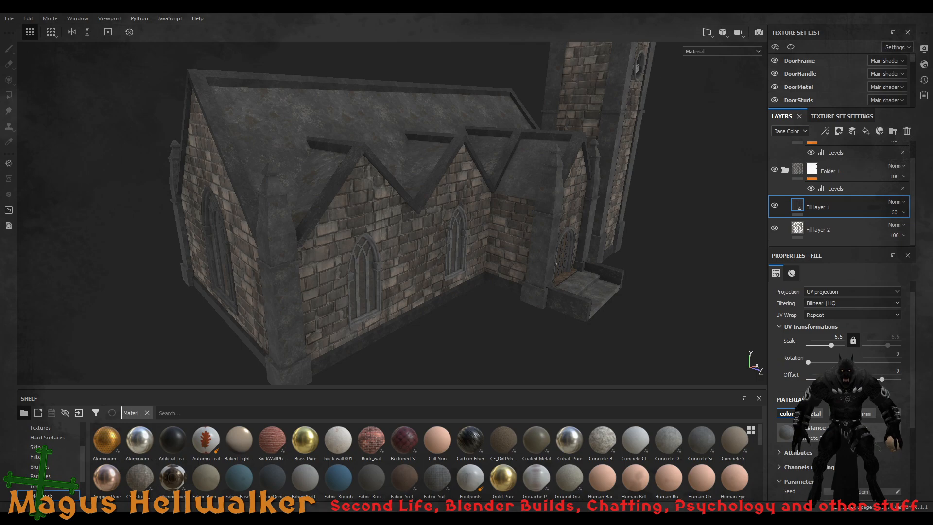
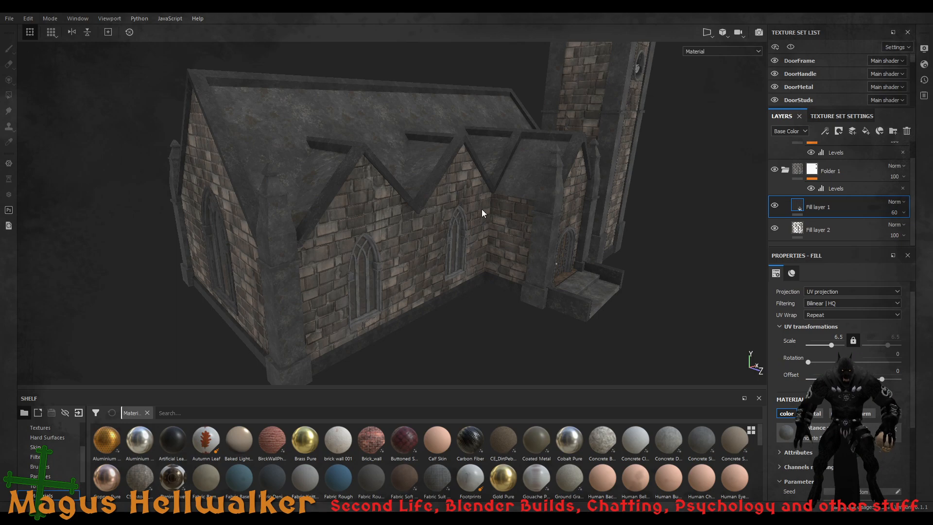
alt+drag(461, 211, 388, 201)
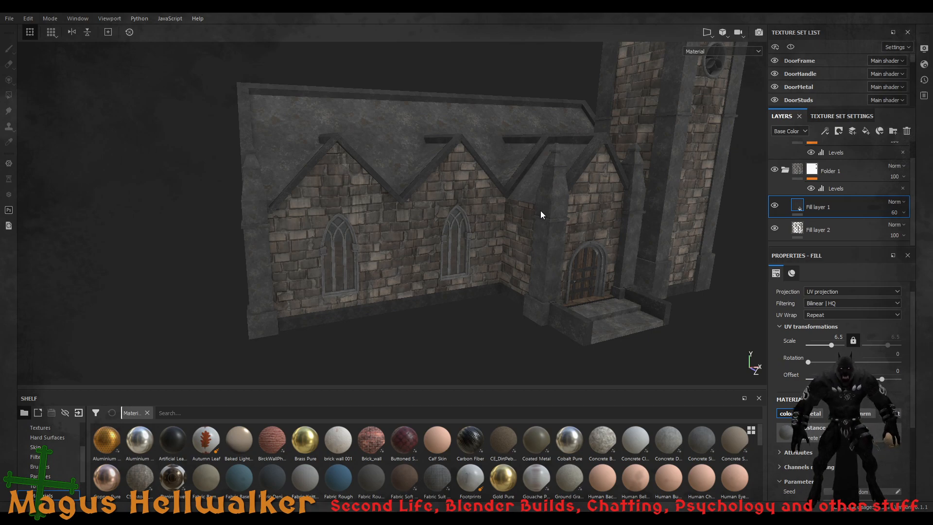
scroll(540, 211, down, 1)
scroll(540, 211, up, 3)
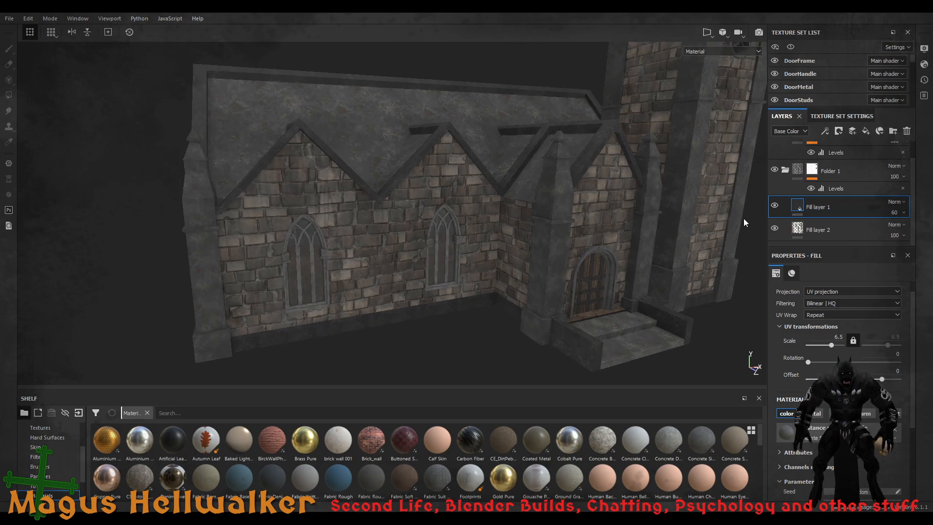
click(775, 206)
click(775, 206)
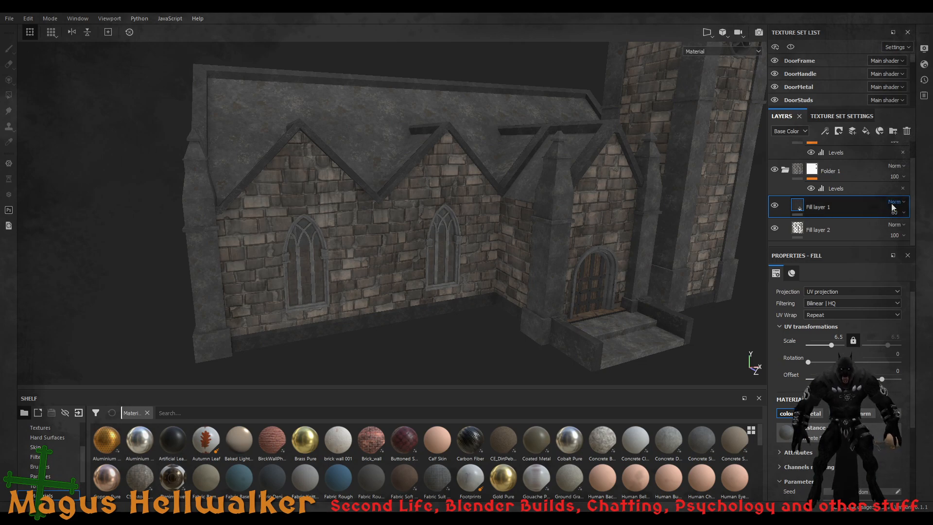
click(859, 208)
scroll(859, 208, up, 1)
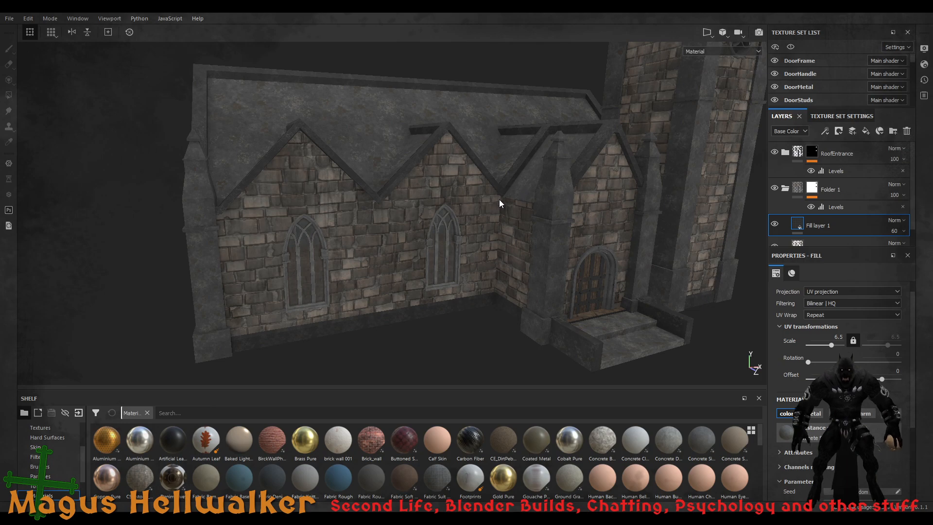
Switch to the SmallWindowsGlass texture set by picking a small window on the model, and show its UV layout in a 2D-only view
ctrl+alt+right_click(442, 266)
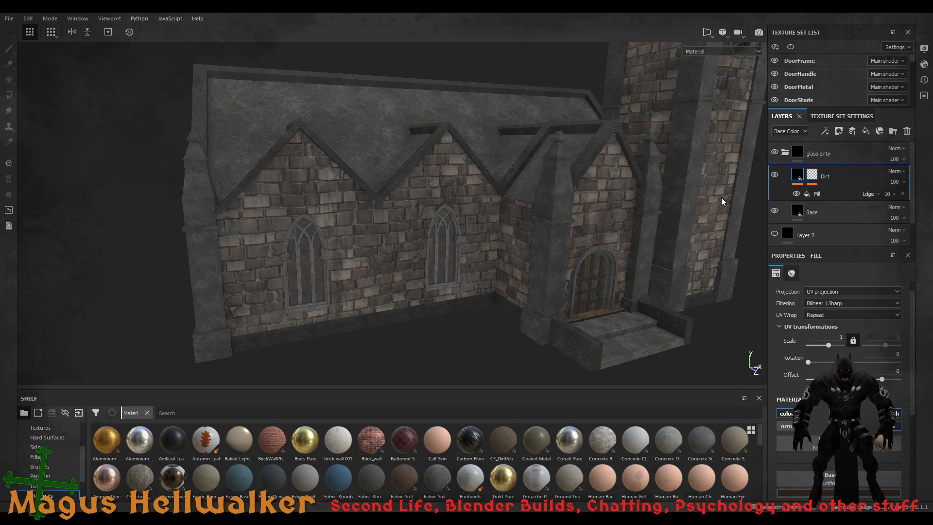
scroll(470, 258, up, 8)
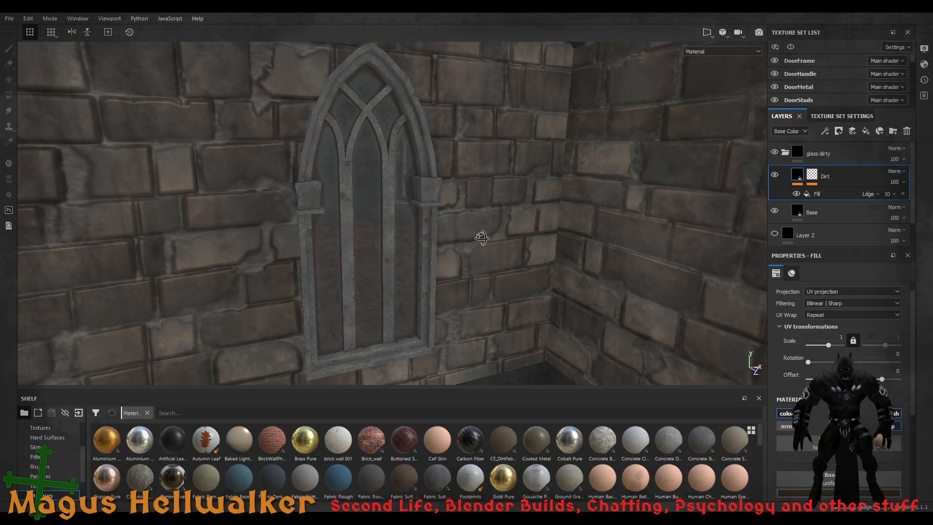
alt+drag(481, 238, 835, 224)
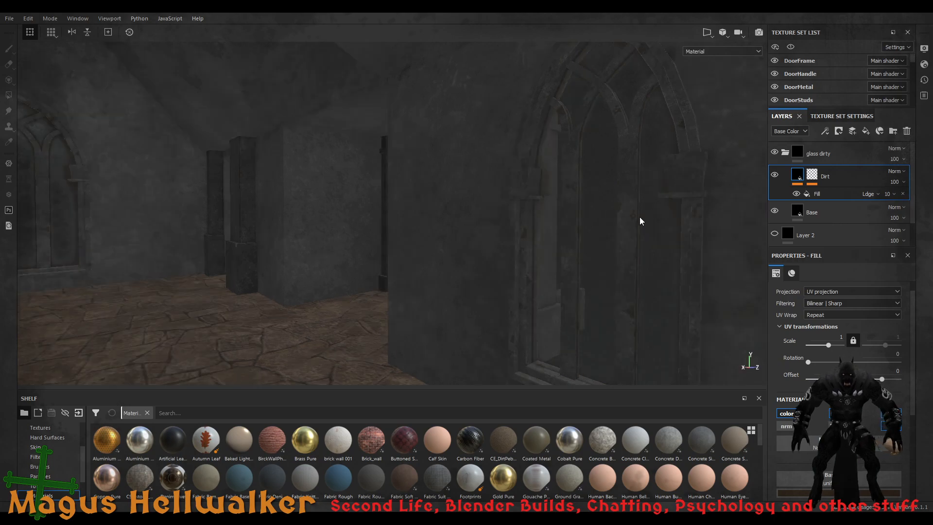
key(F3)
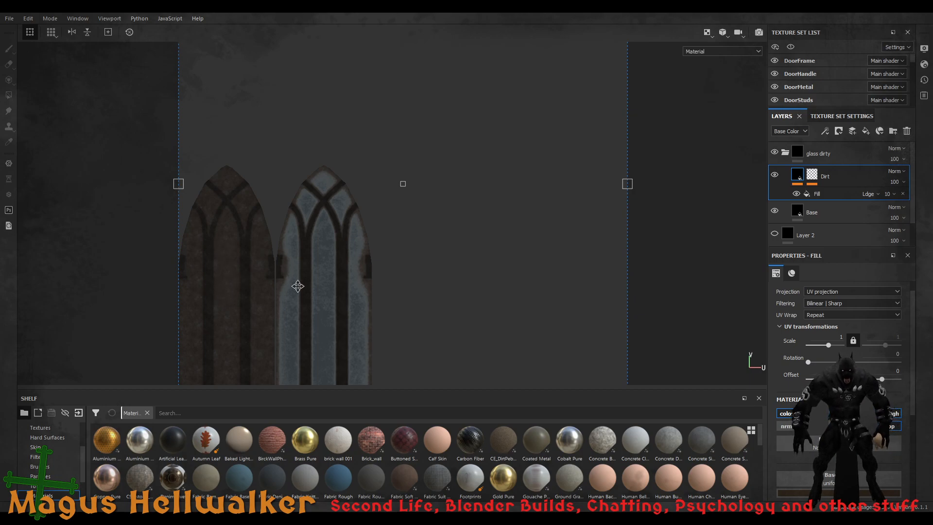
scroll(294, 287, down, 2)
scroll(317, 310, down, 1)
scroll(318, 314, up, 2)
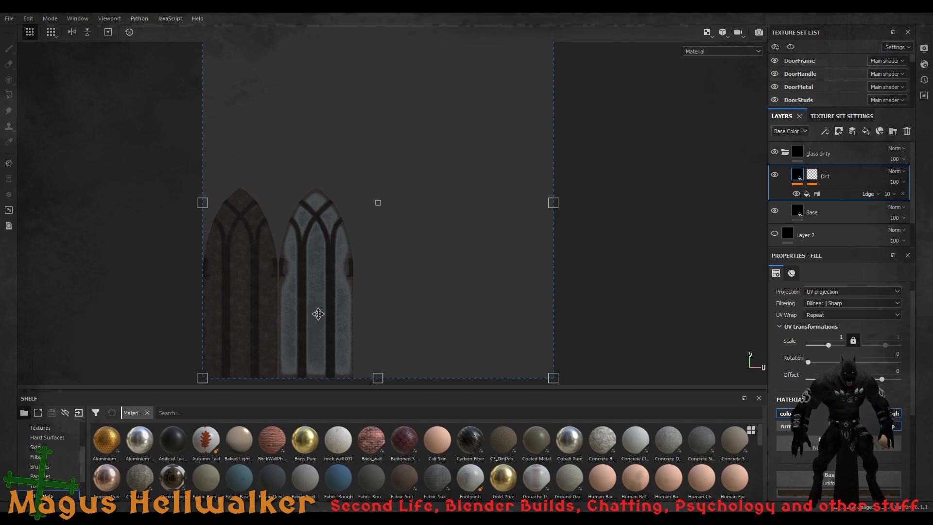
Inspect the SmallWindowsGlass layer stack and the Dirt layer's material channels, toggling the Base layer's visibility off and on
scroll(821, 87, down, 3)
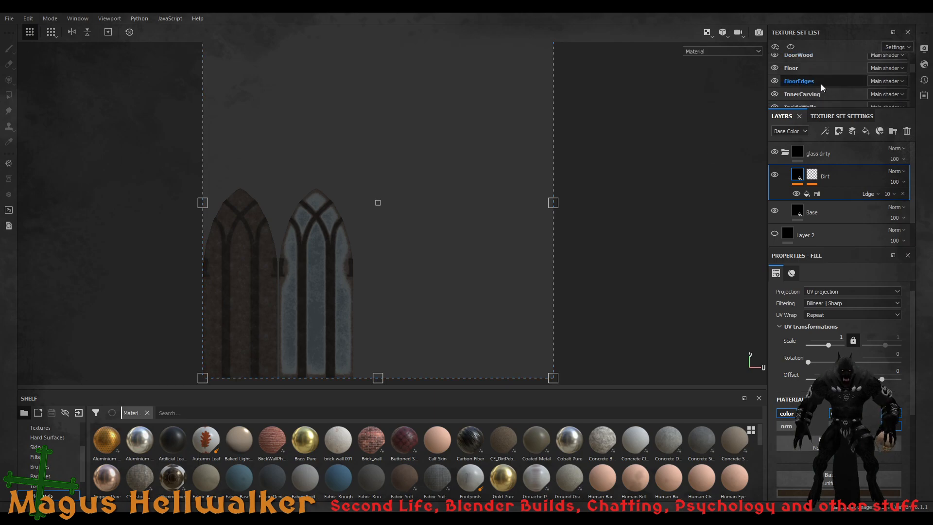
scroll(829, 81, down, 5)
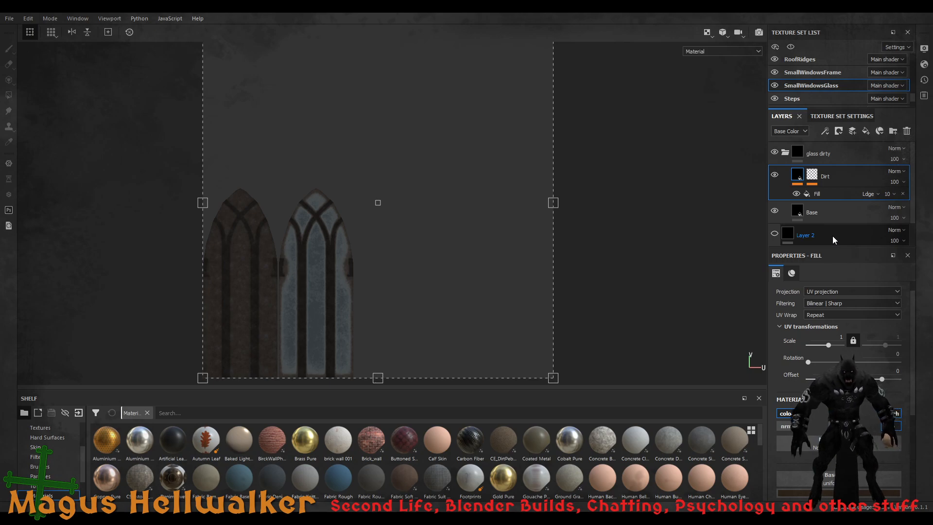
scroll(833, 235, down, 1)
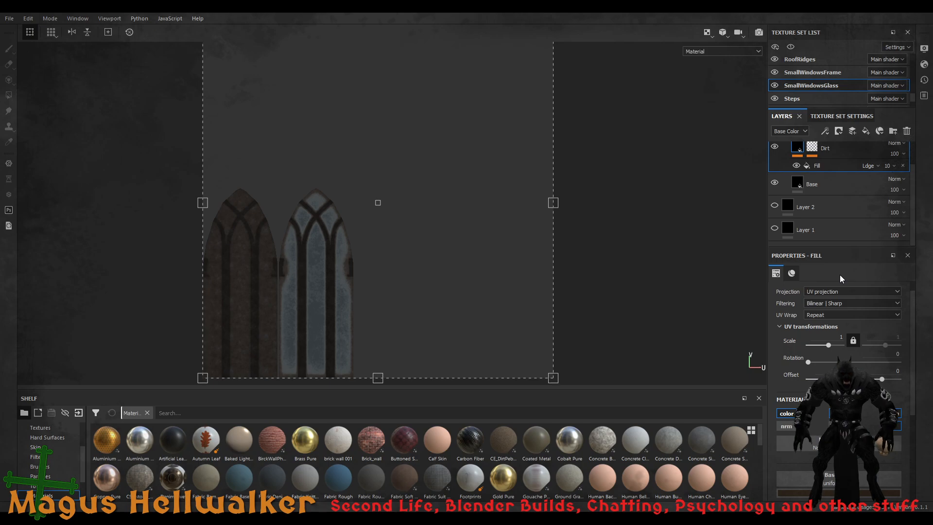
click(794, 273)
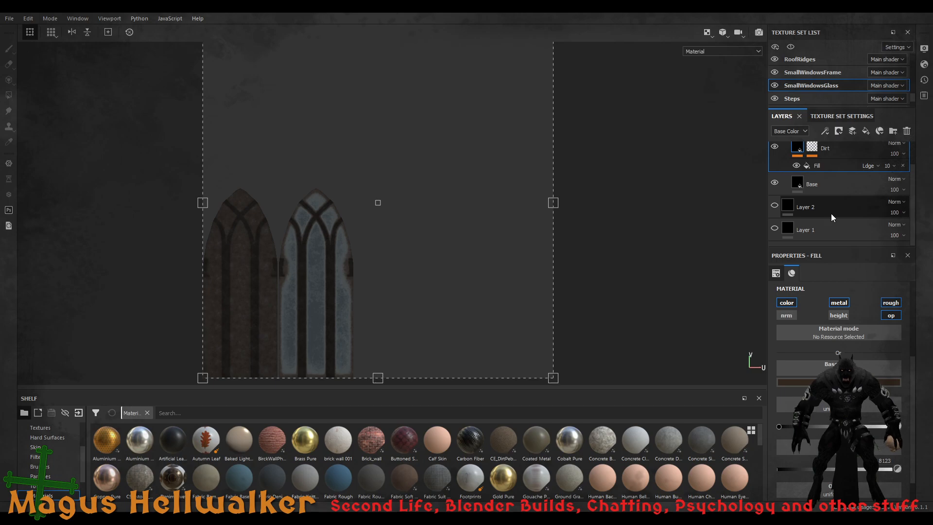
click(774, 183)
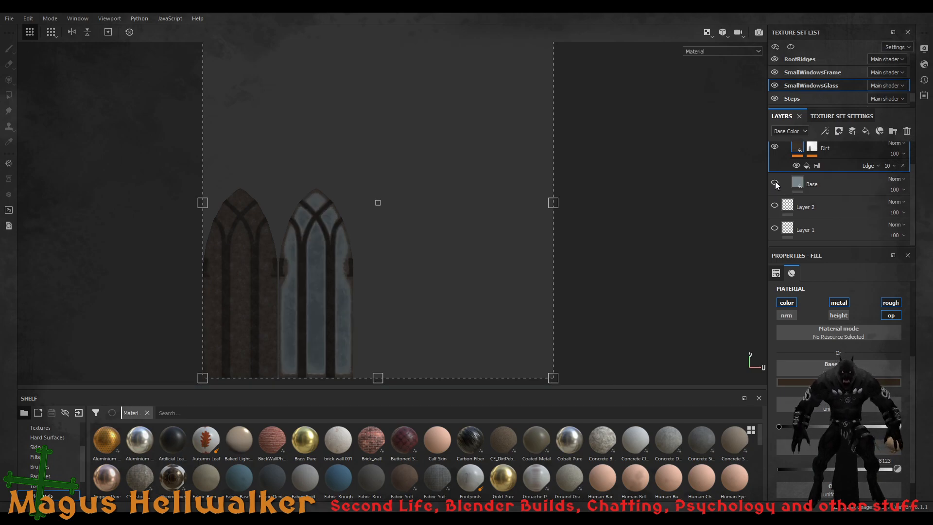
click(775, 183)
click(775, 183)
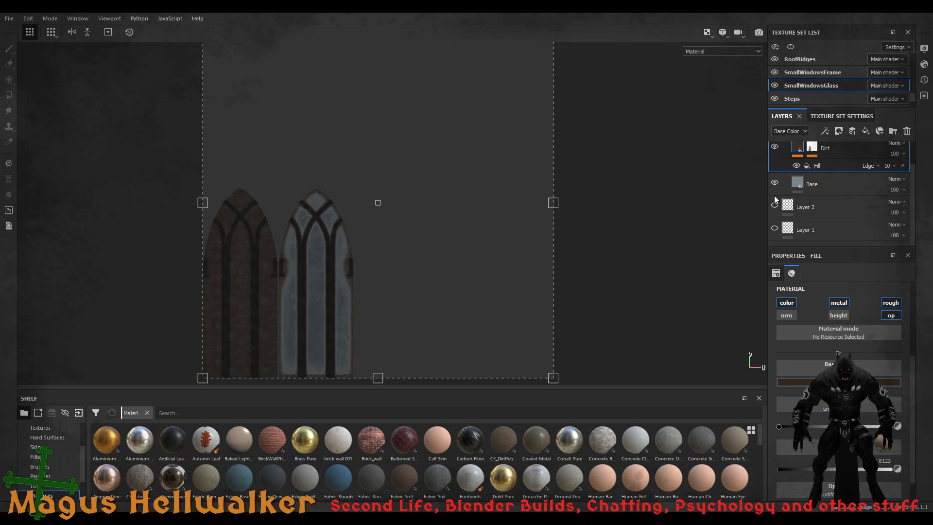
Delete the hidden paint layers Layer 2 and Layer 1 from the SmallWindowsGlass layer stack
click(845, 211)
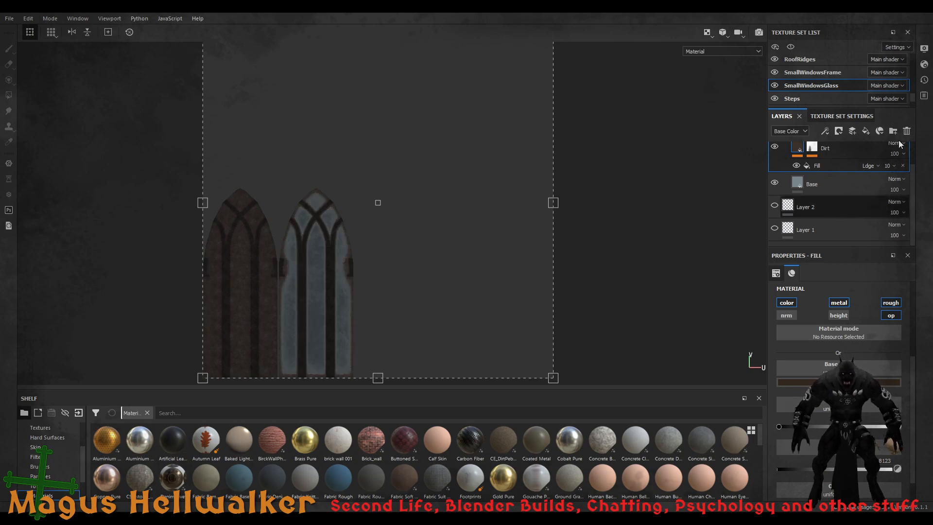
click(907, 131)
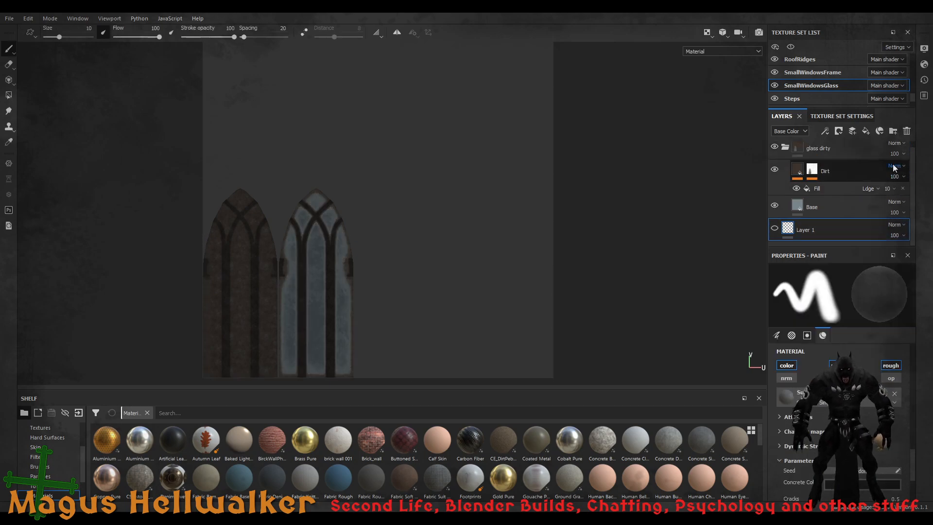
click(907, 132)
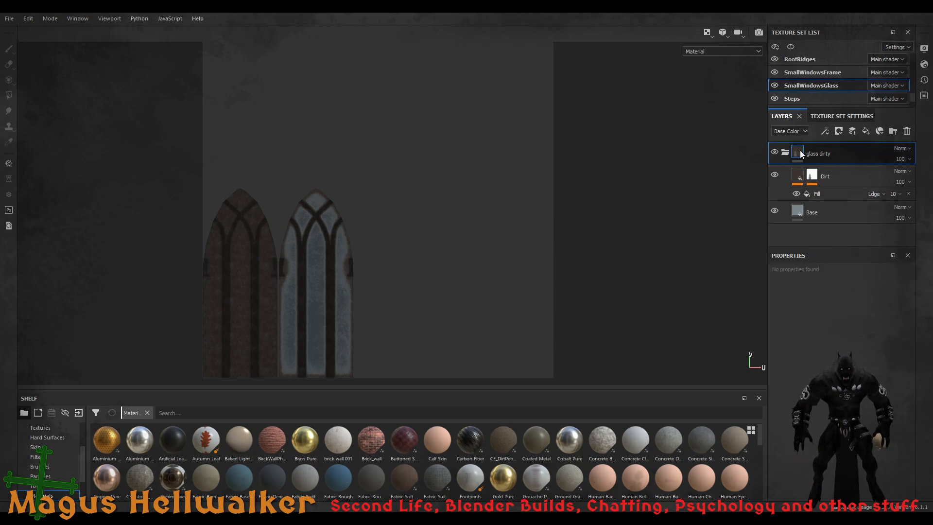
Select the Dirt layer's fill content and display the 3D and 2D views side by side
click(798, 174)
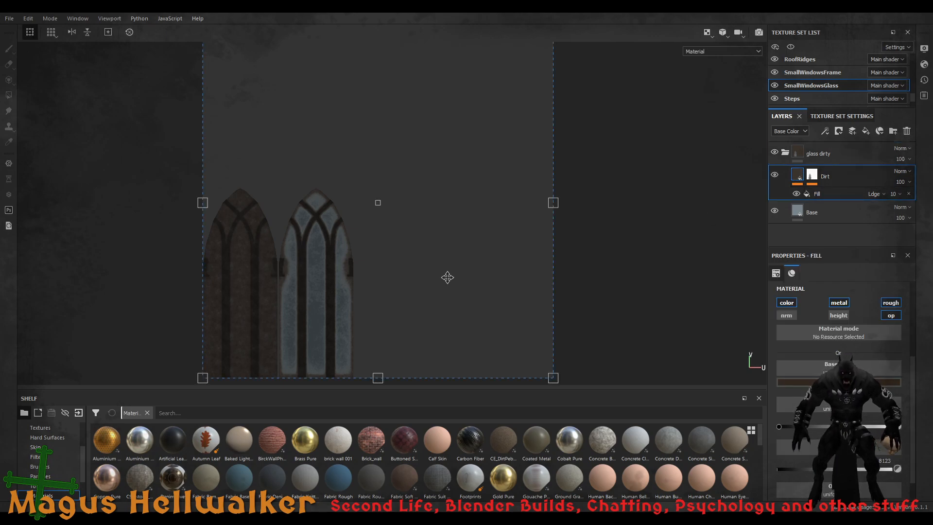
scroll(443, 279, down, 3)
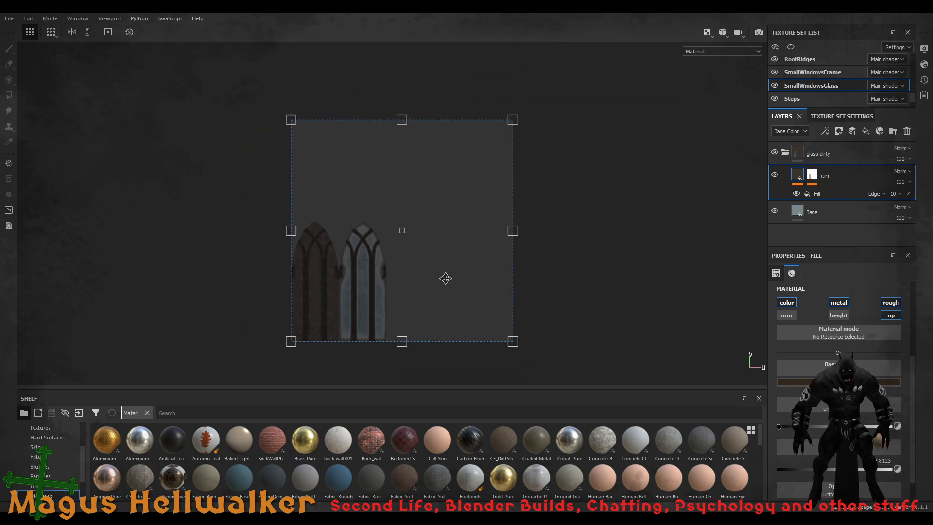
scroll(444, 278, up, 3)
scroll(447, 278, down, 1)
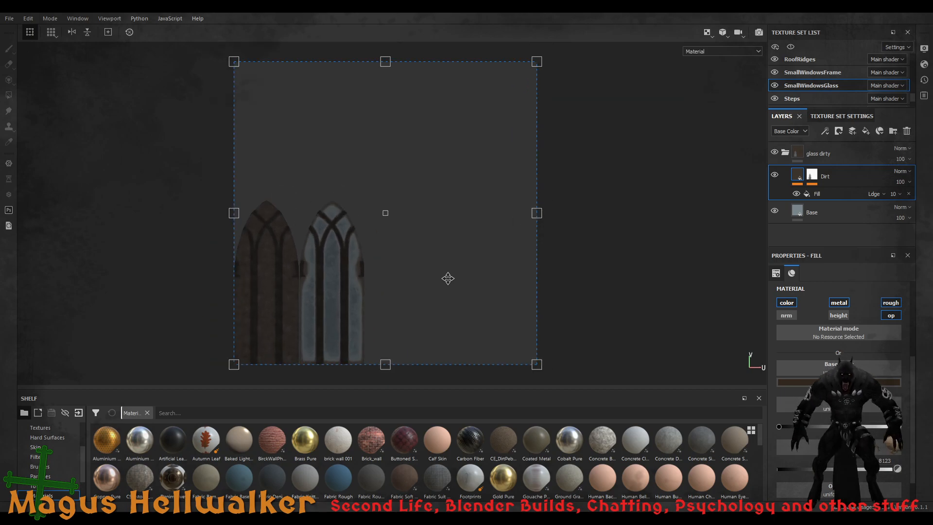
key(F1)
Examine the small window's glass and the surrounding stone wall from inside and outside the church in the 3D view
scroll(316, 274, down, 3)
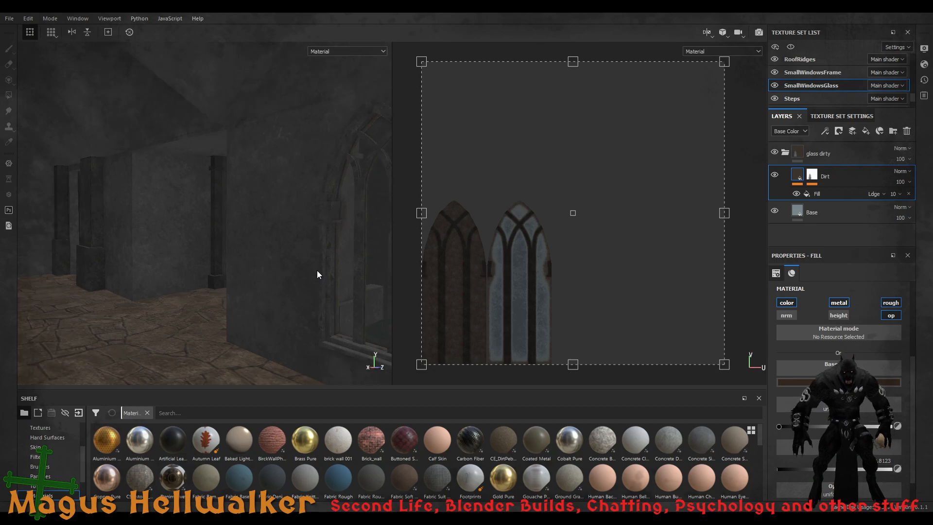
key(shift)
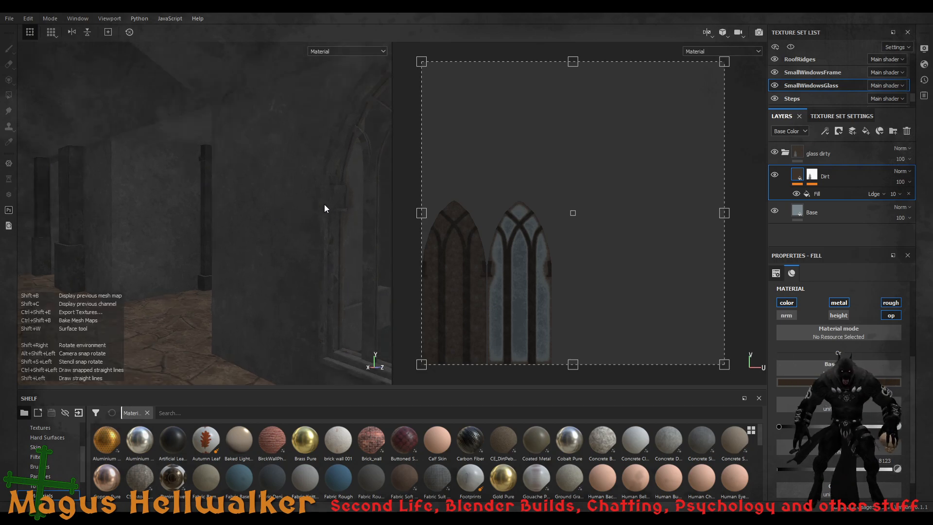
shift+click(373, 196)
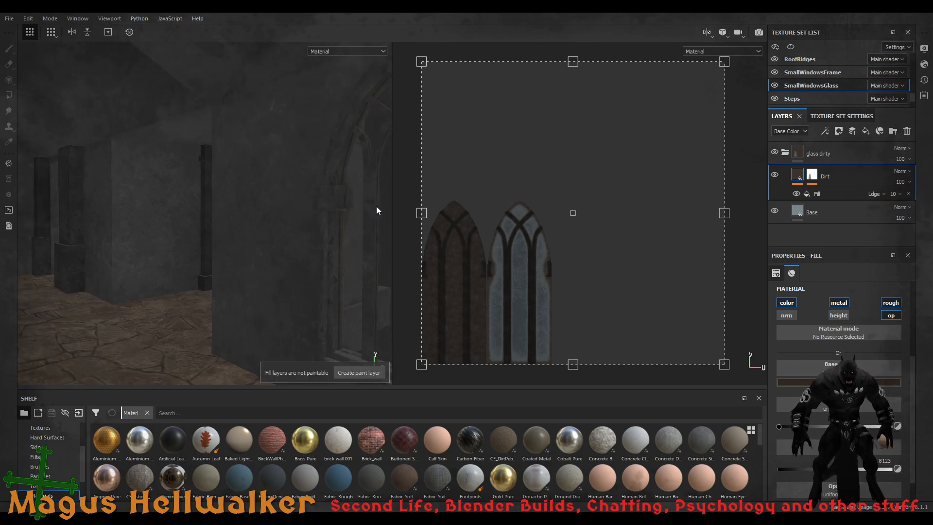
mouse_move(373, 198)
alt+mouse_down()
mouse_move(317, 194)
mouse_move(457, 202)
mouse_move(181, 170)
mouse_move(235, 210)
alt+mouse_up()
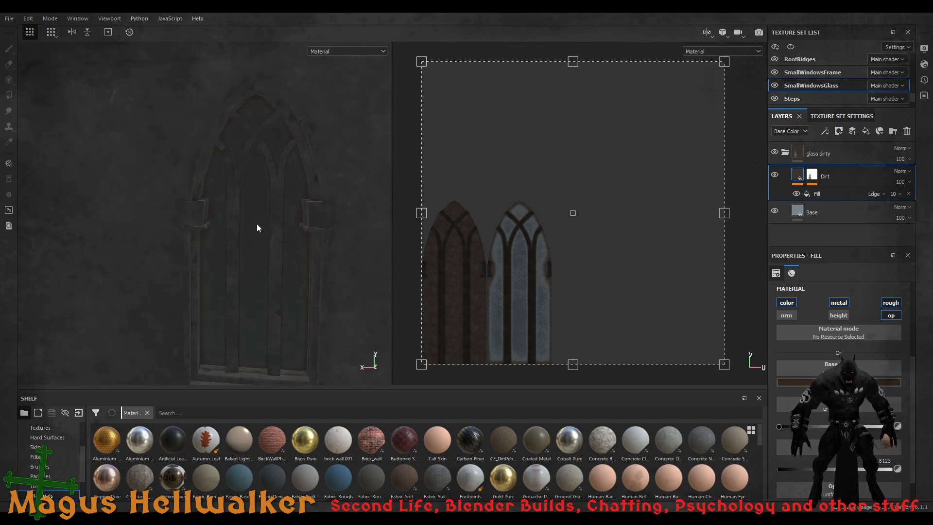
scroll(252, 255, down, 6)
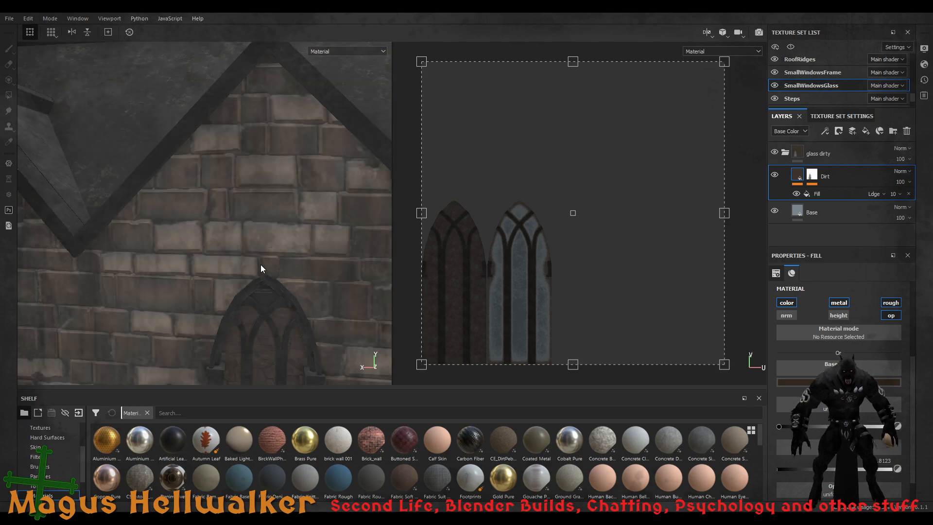
scroll(261, 264, up, 6)
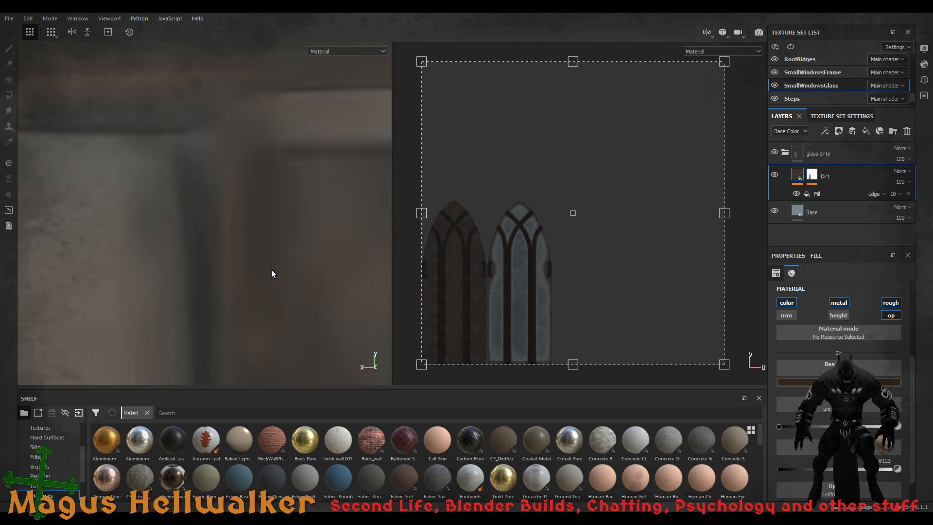
scroll(285, 270, down, 4)
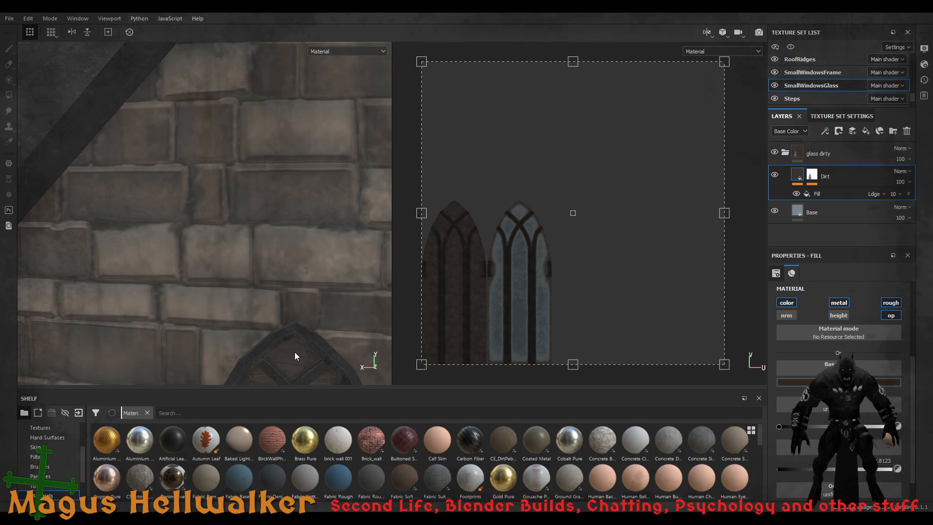
scroll(295, 356, down, 3)
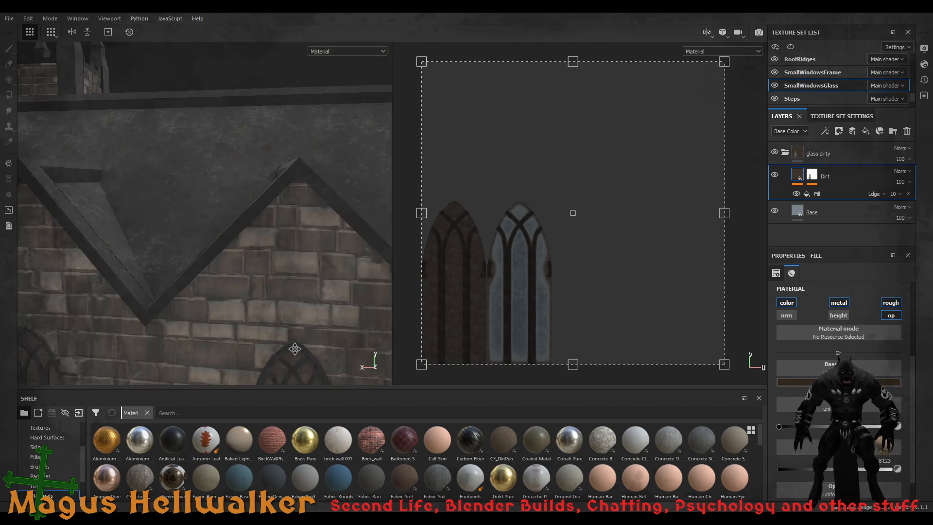
Isolate the SmallWindowsGlass texture set so only the small windows' glass panes show in the 3D view
alt+middle_drag(295, 345, 296, 258)
middle_drag(296, 157, 294, 117)
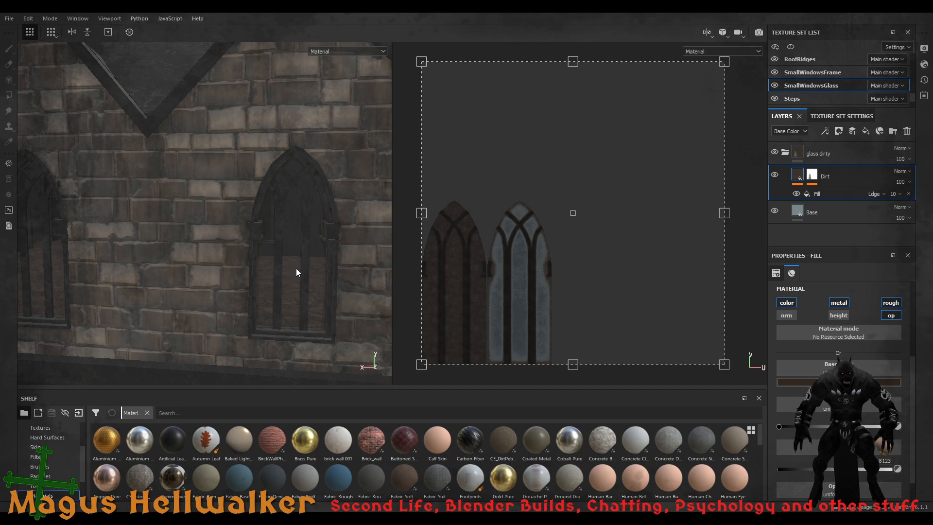
key(ctrl+alt)
key(alt+q)
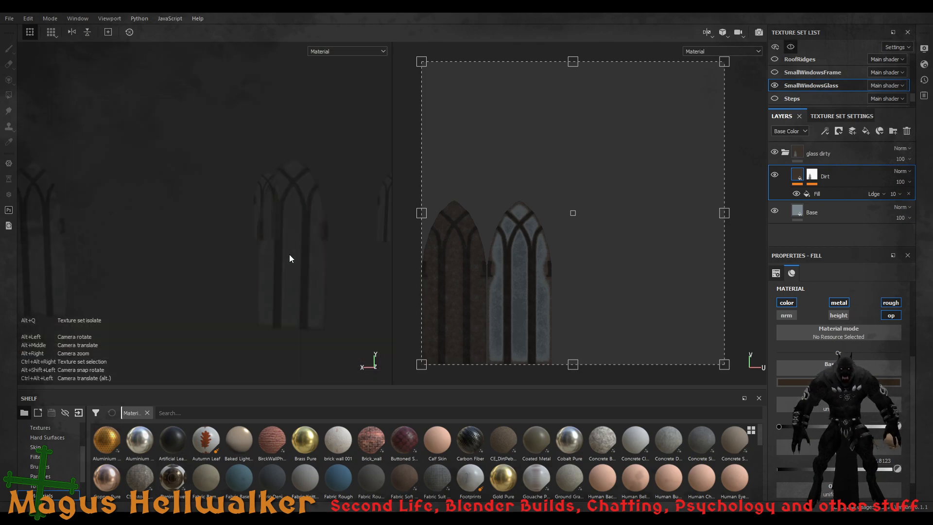
Examine the isolated small window glass panes up close from both sides in the 3D view
scroll(297, 257, up, 5)
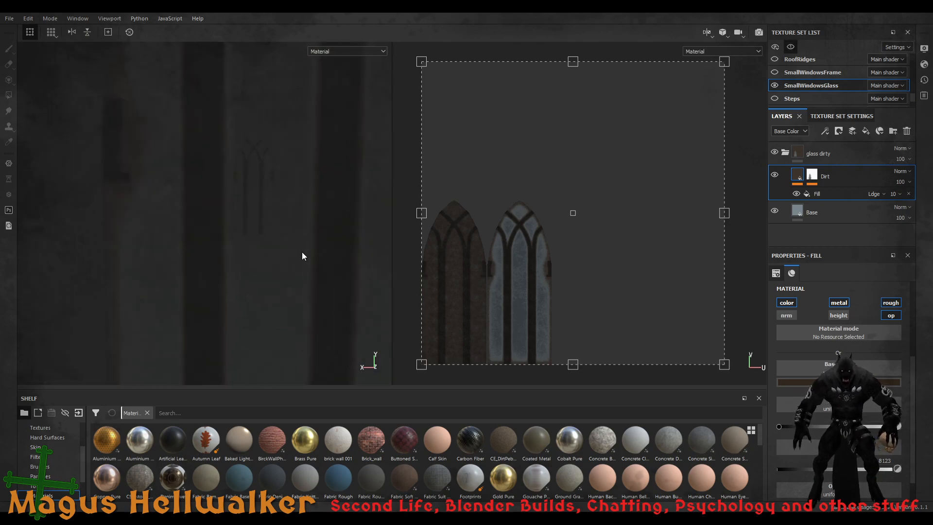
scroll(302, 256, down, 5)
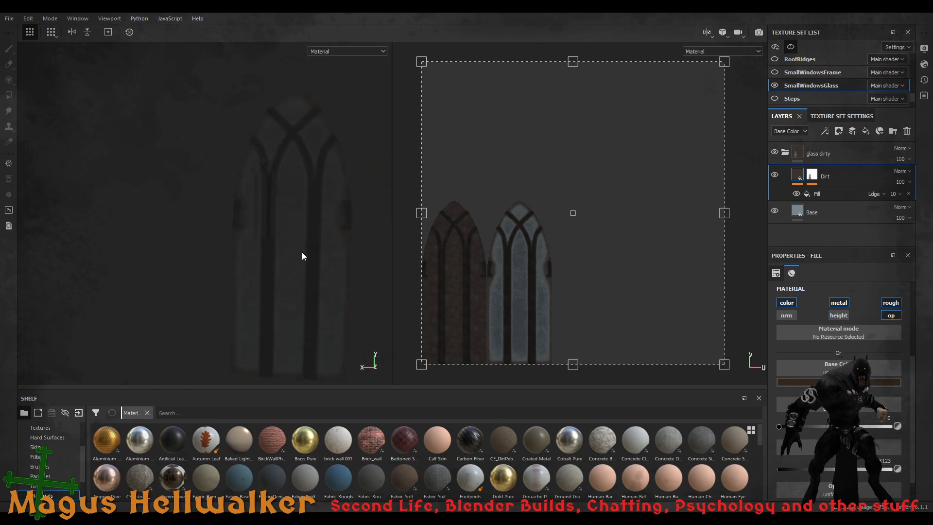
alt+drag(314, 257, 94, 263)
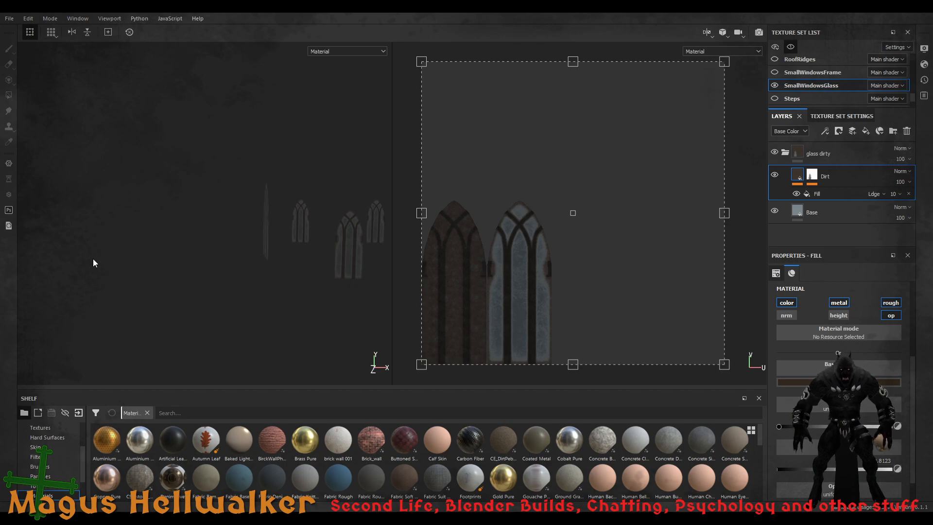
scroll(343, 249, up, 6)
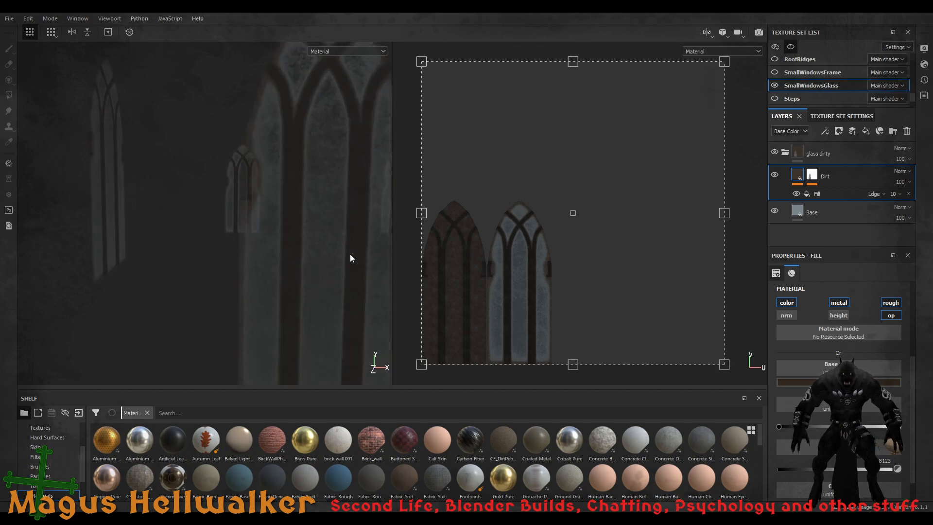
key(alt)
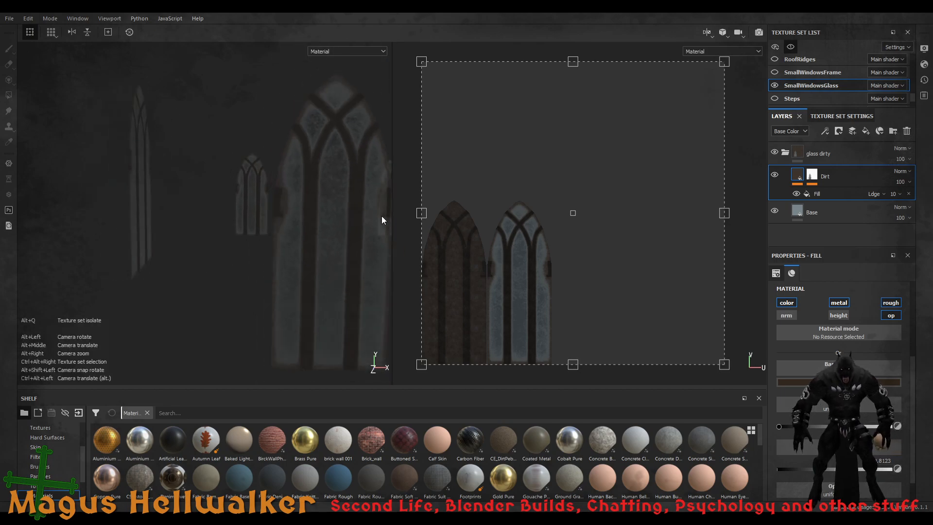
alt+drag(382, 220, 272, 229)
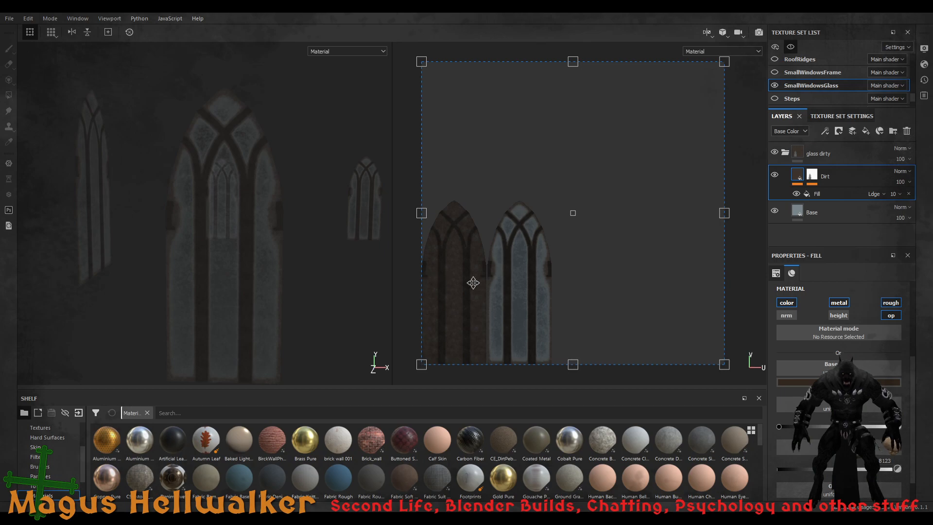
scroll(218, 270, down, 3)
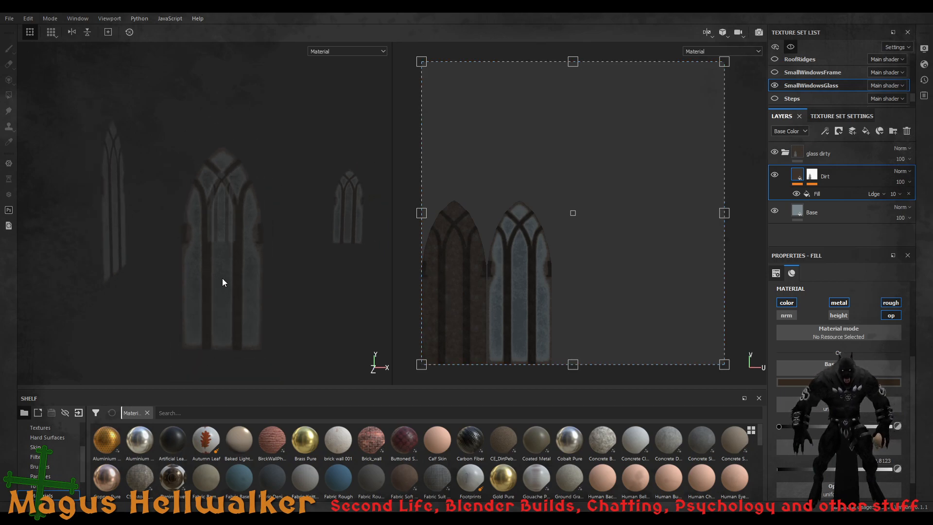
scroll(223, 278, up, 5)
scroll(225, 282, down, 2)
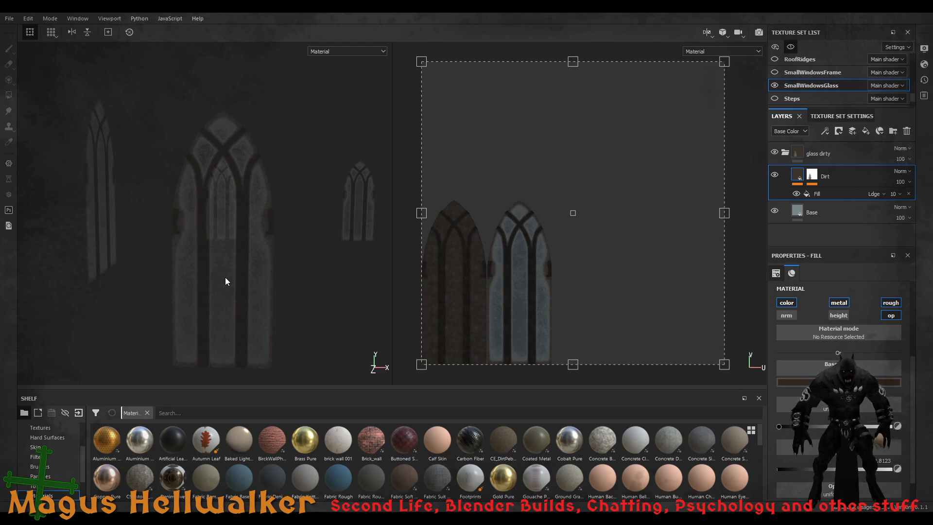
alt+drag(217, 276, 468, 272)
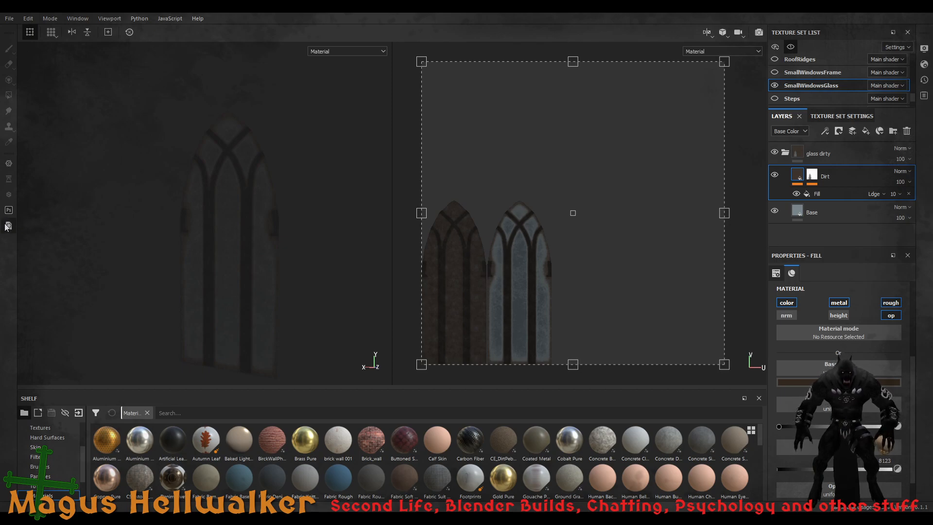
Toggle the Dirt layer's visibility off and on to compare the window glass with and without it
click(776, 175)
click(776, 175)
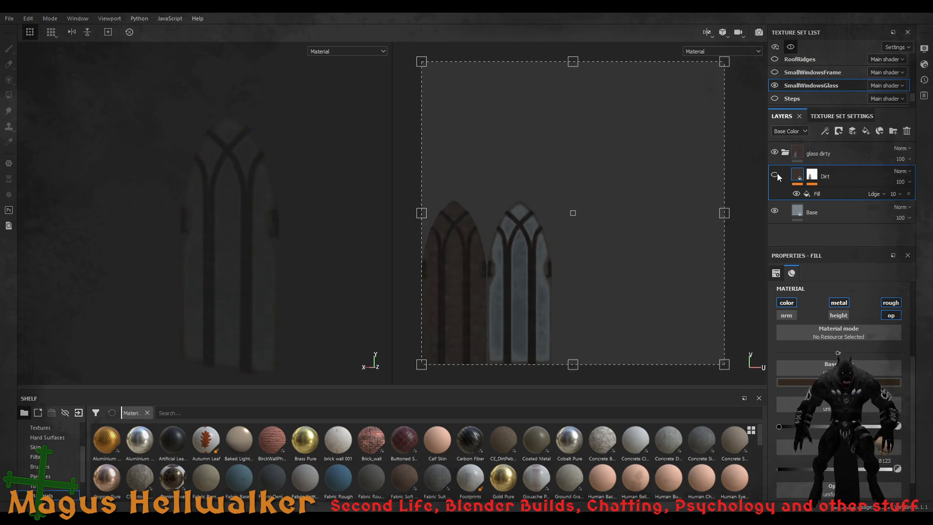
click(775, 175)
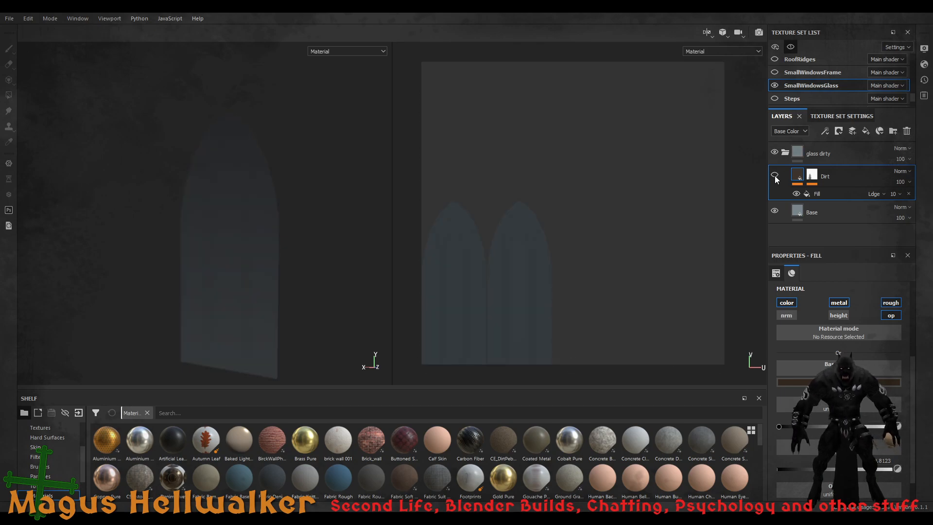
click(775, 175)
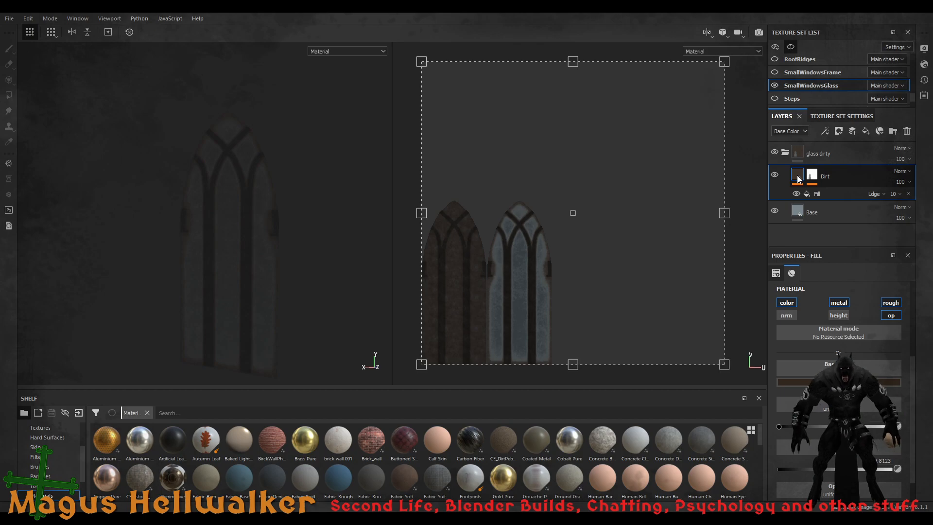
Inspect the Dirt layer's mask and fill properties, and compare its material channels with those of the Base layer
click(810, 176)
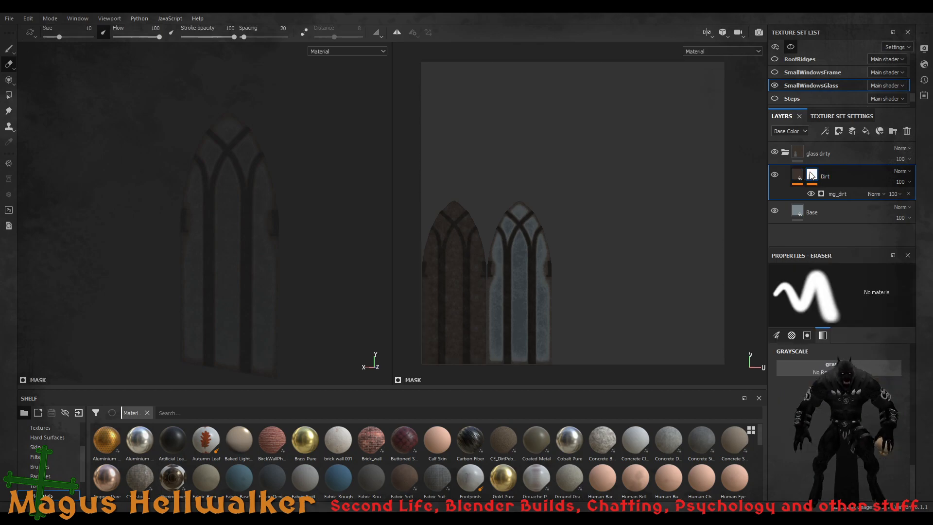
click(801, 176)
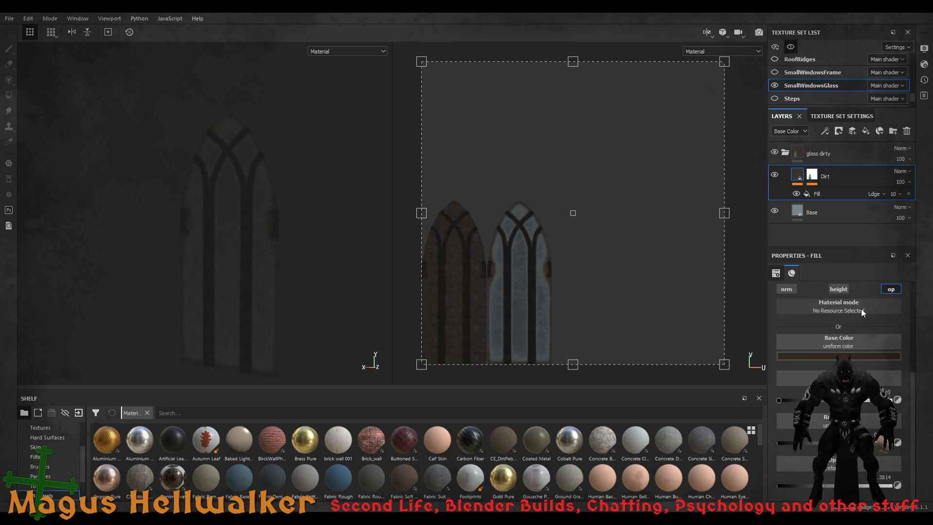
scroll(863, 311, up, 5)
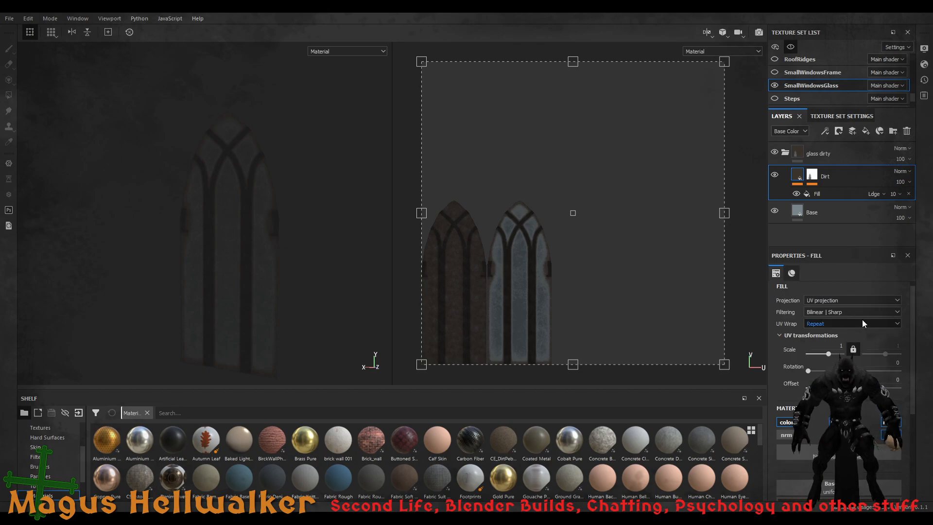
scroll(887, 339, up, 1)
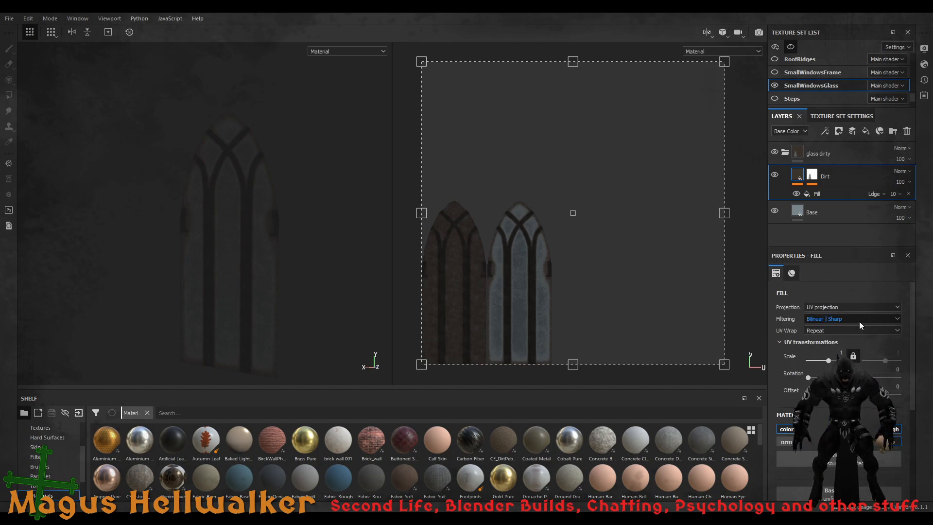
click(791, 273)
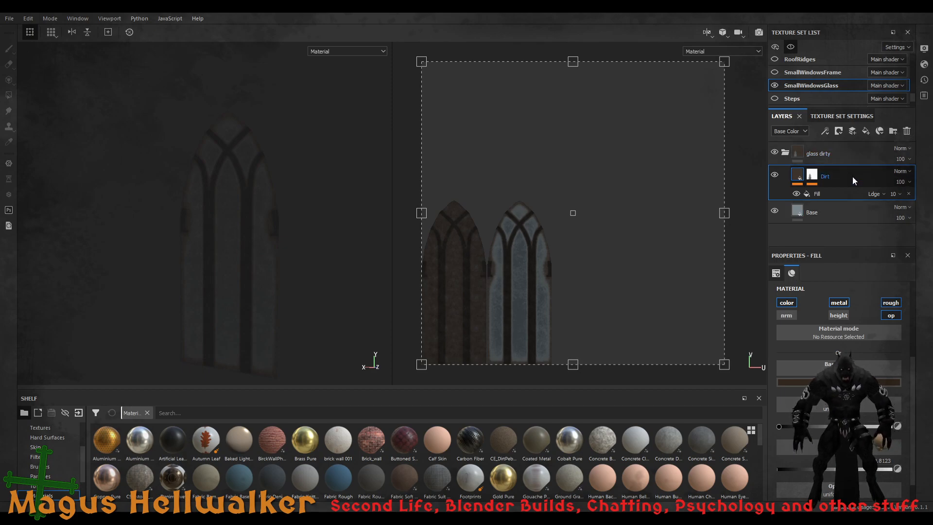
click(854, 212)
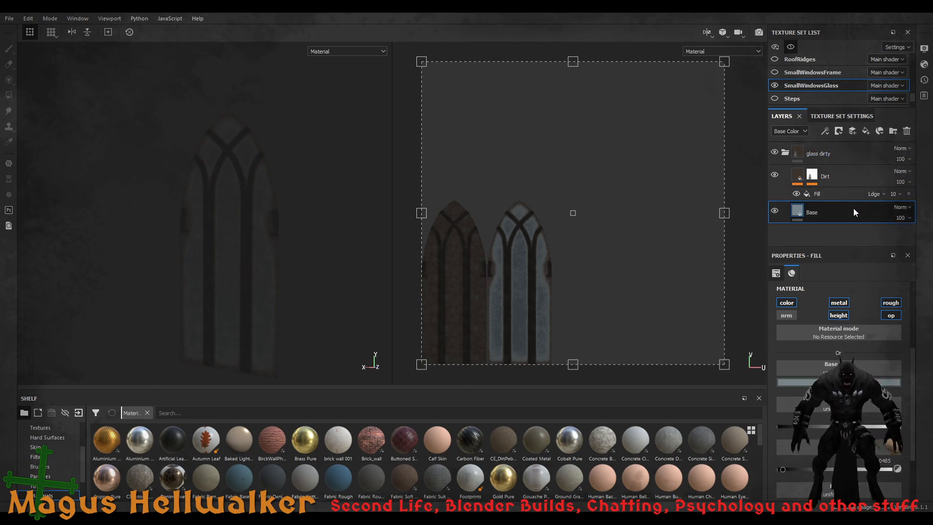
click(846, 179)
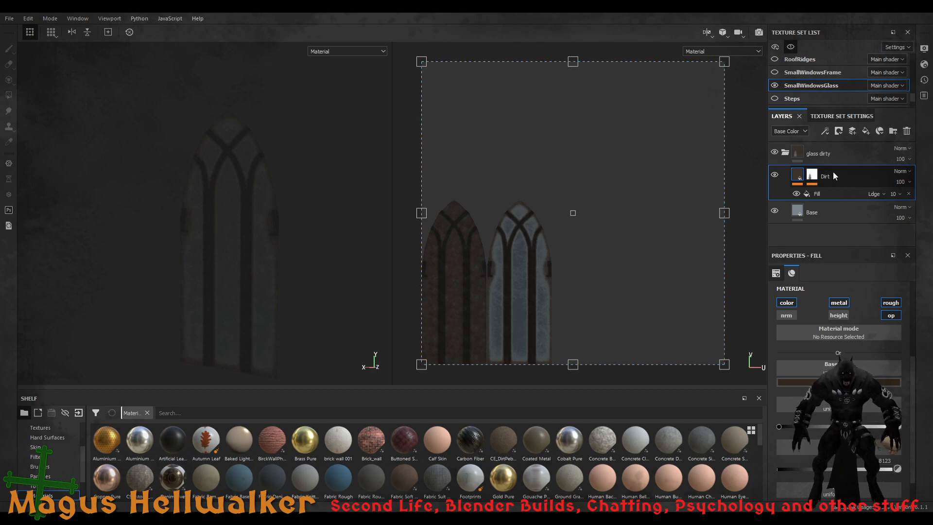
click(801, 155)
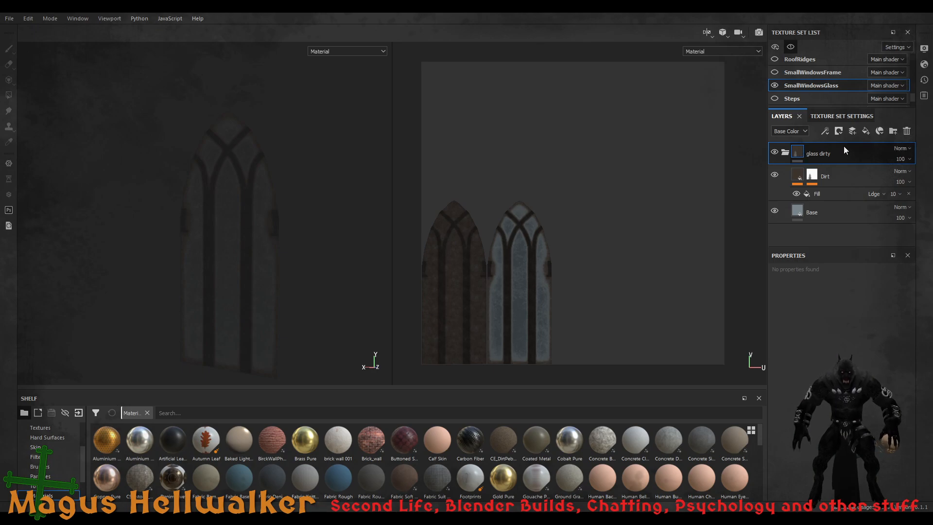
Review the channels and mesh maps in the SmallWindowsGlass texture set settings, and return to the layer stack
click(843, 115)
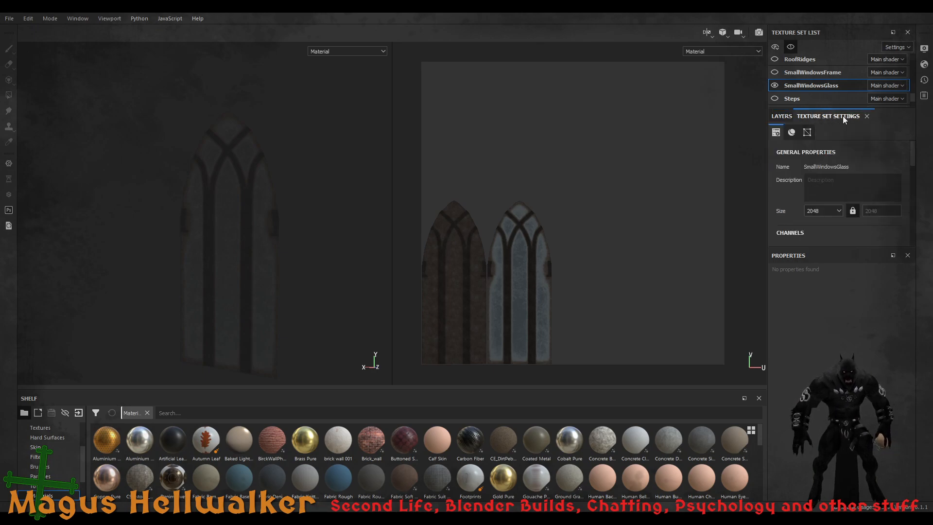
scroll(841, 231, down, 10)
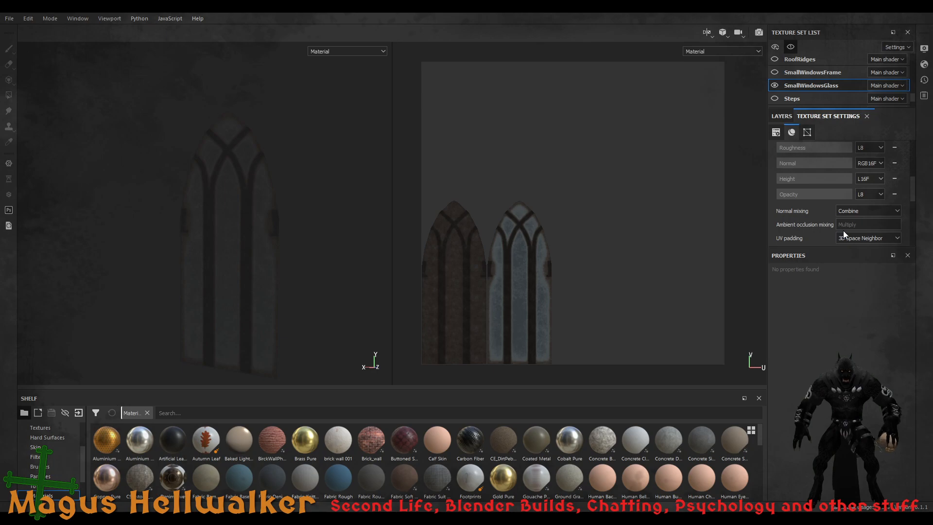
scroll(826, 215, down, 4)
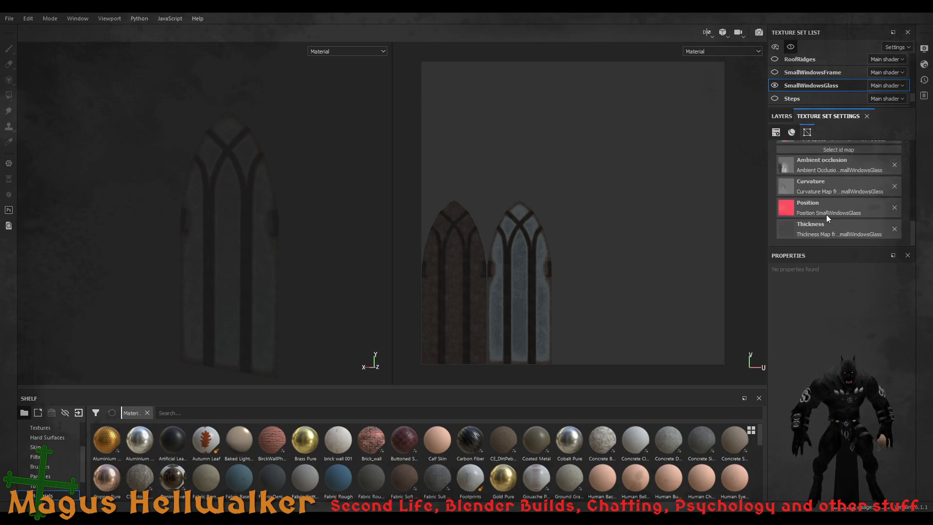
scroll(827, 215, up, 4)
scroll(827, 215, up, 10)
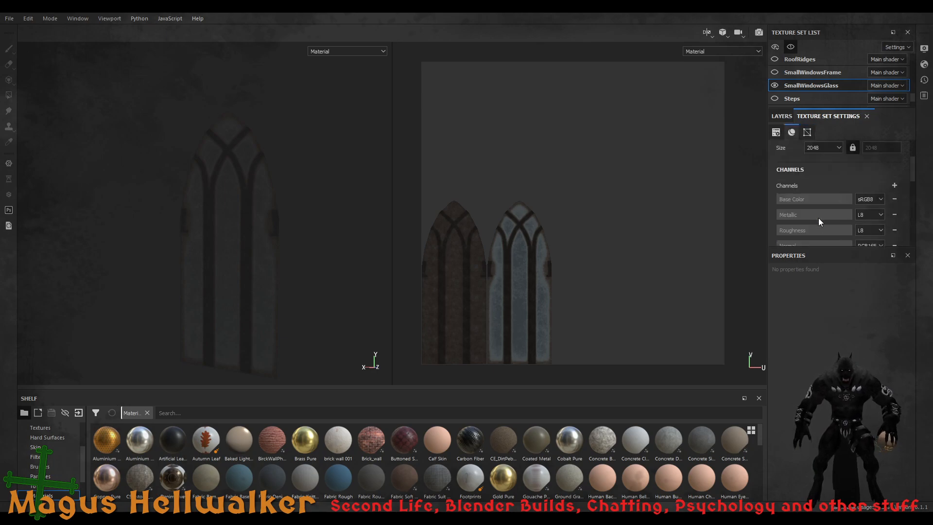
click(783, 117)
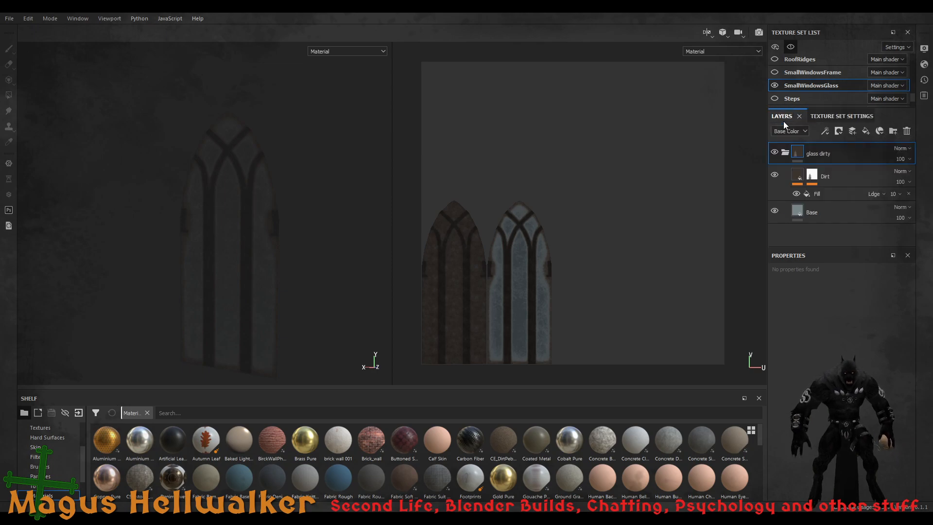
click(801, 171)
click(798, 156)
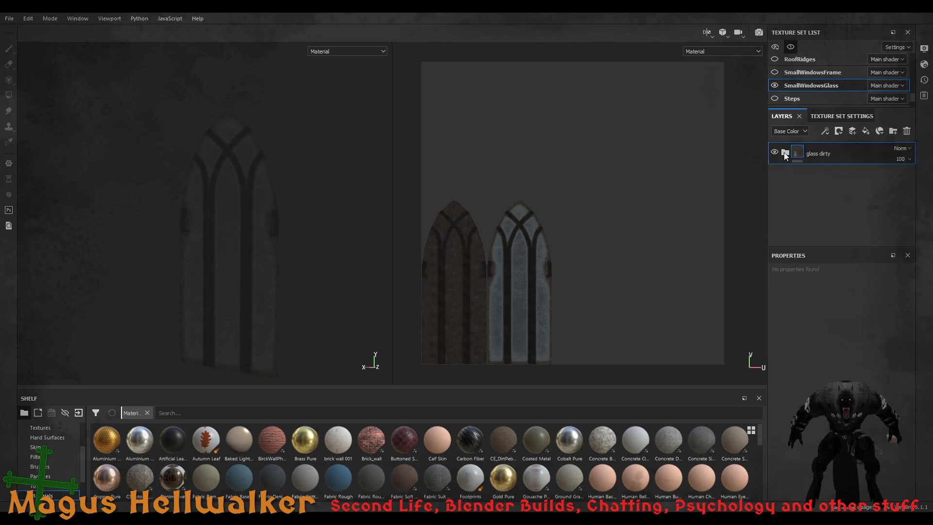
double_click(819, 153)
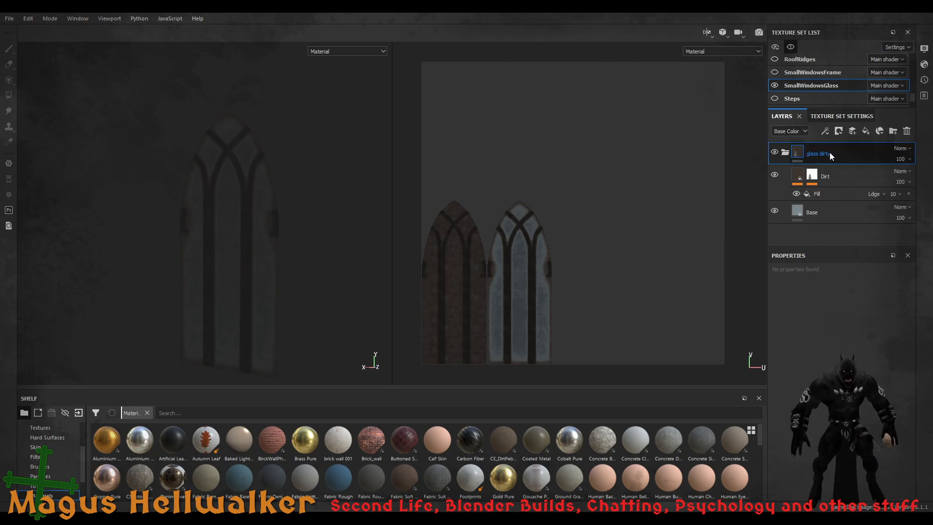
key(Return)
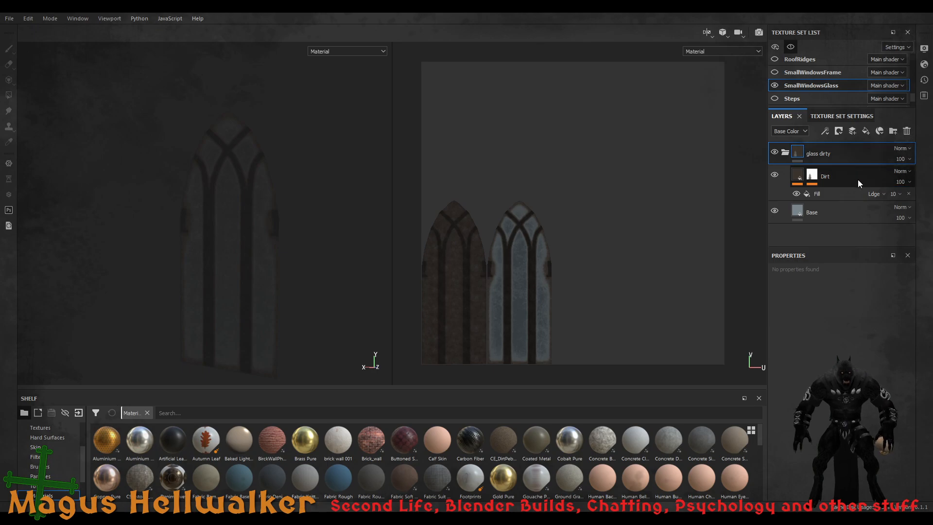
Review the Dirt layer's fill projection settings and open the parameters of the mg_dirt generator on its mask
click(797, 178)
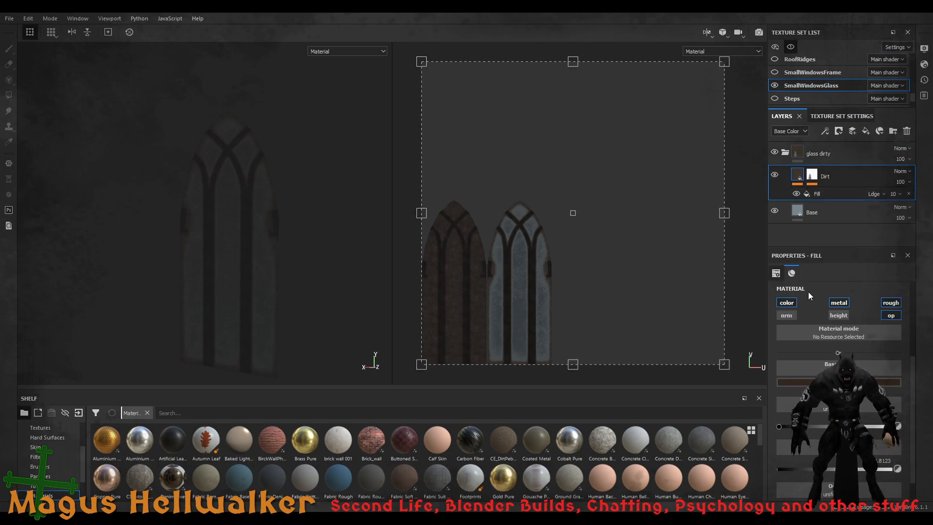
scroll(818, 352, up, 3)
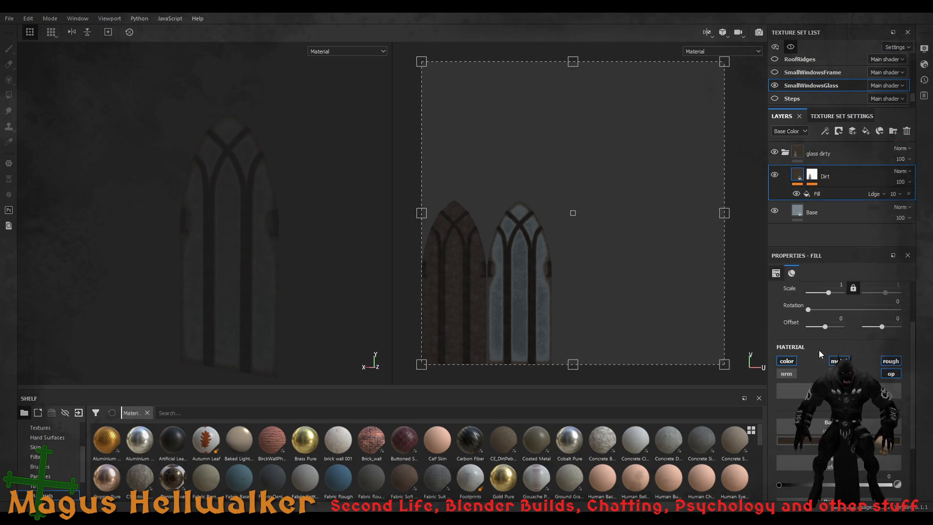
scroll(819, 346, up, 1)
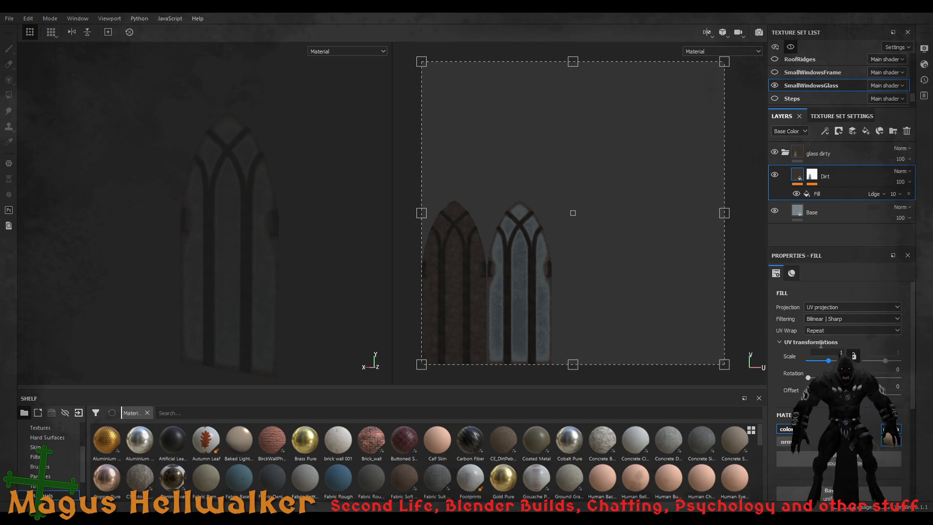
click(817, 179)
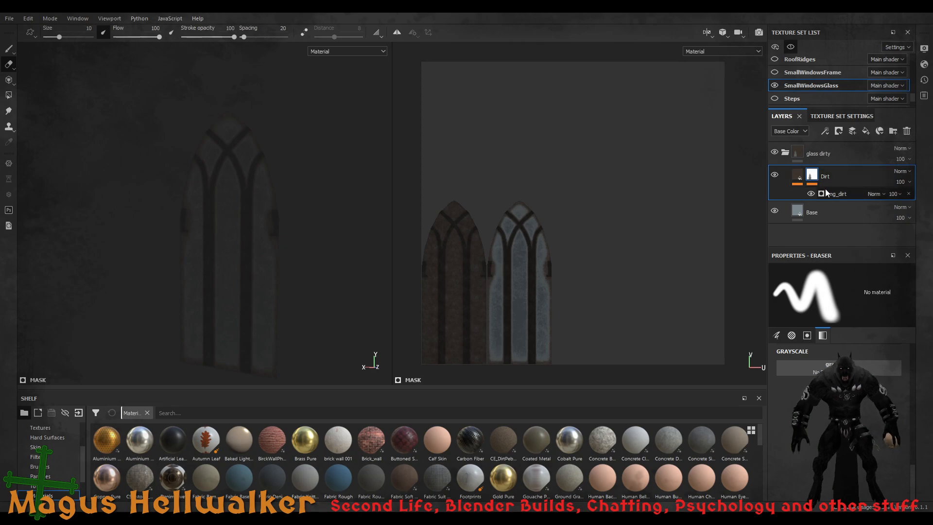
click(840, 195)
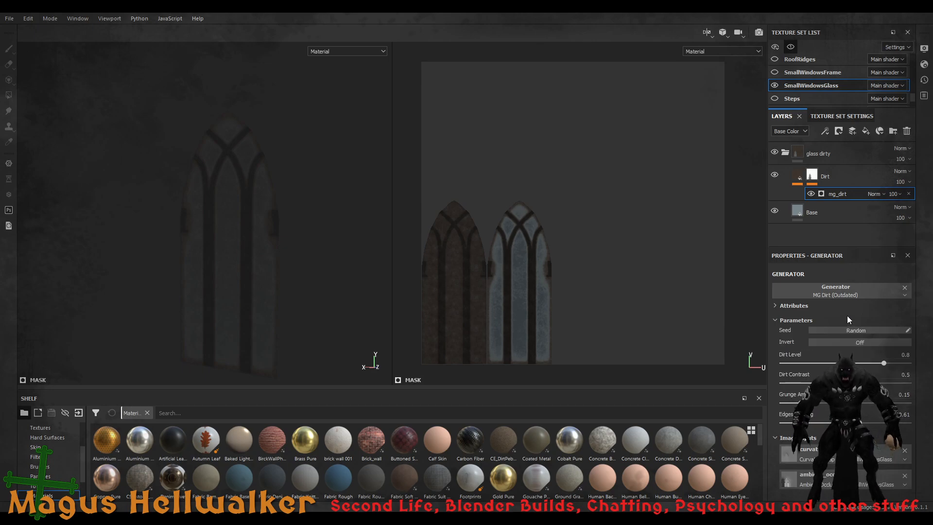
Toggle the mg_dirt generator's Invert option on and off to compare the dirt coverage on the window glass
click(851, 342)
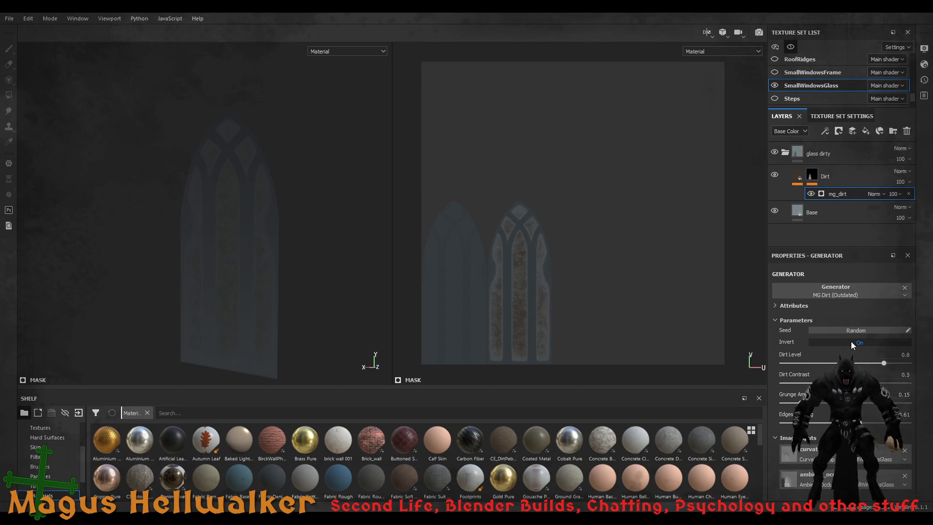
click(852, 342)
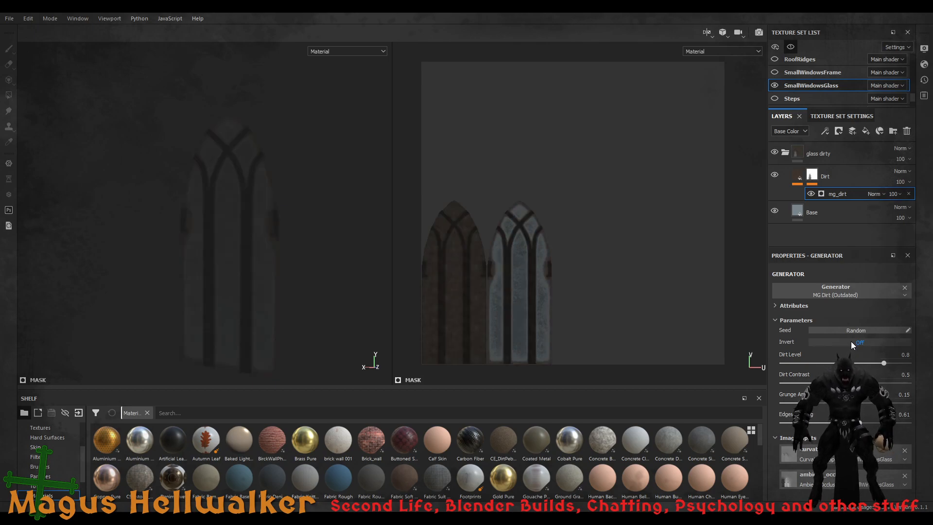
click(852, 342)
click(851, 342)
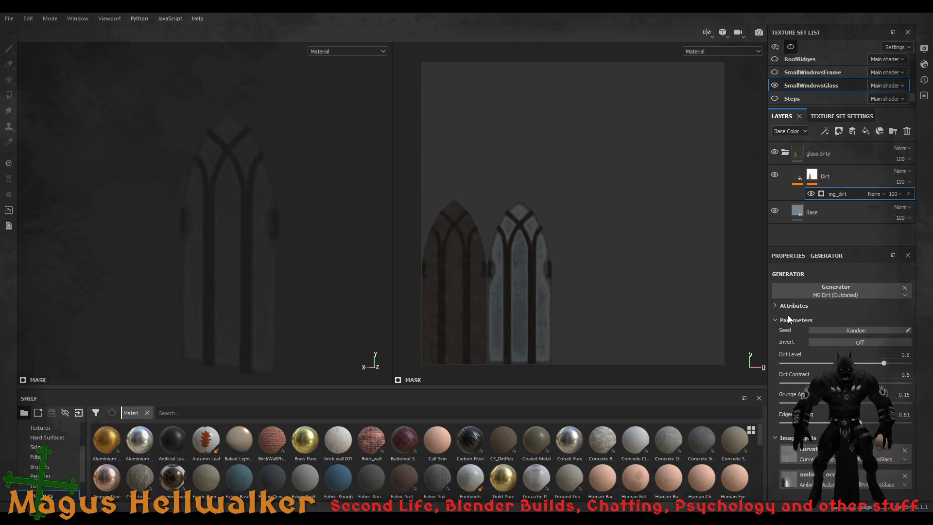
Expand the mg_dirt generator's attributes and review them together with its parameters and image inputs
click(776, 306)
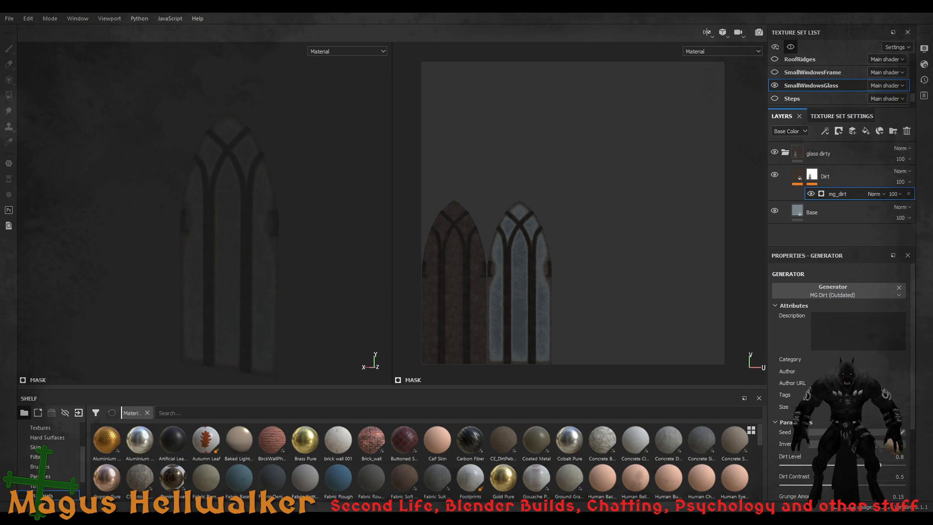
scroll(841, 340, down, 3)
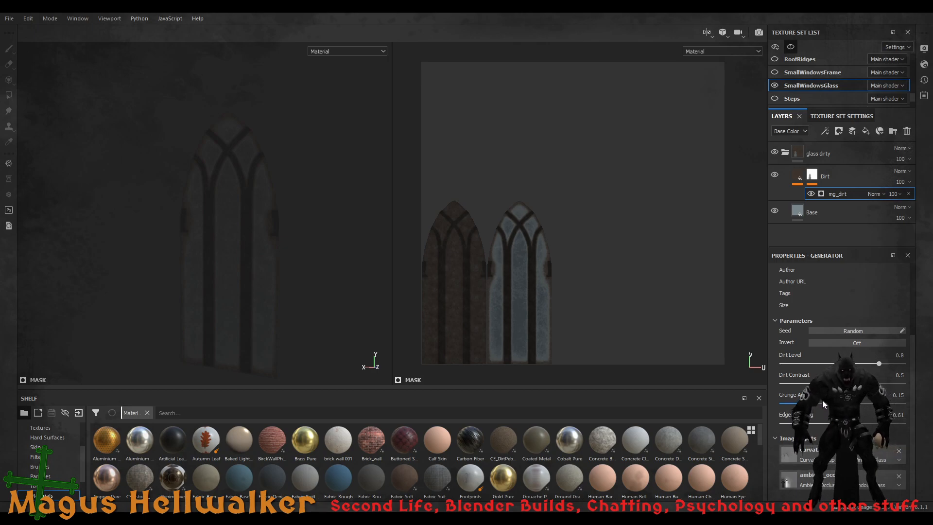
scroll(823, 403, up, 3)
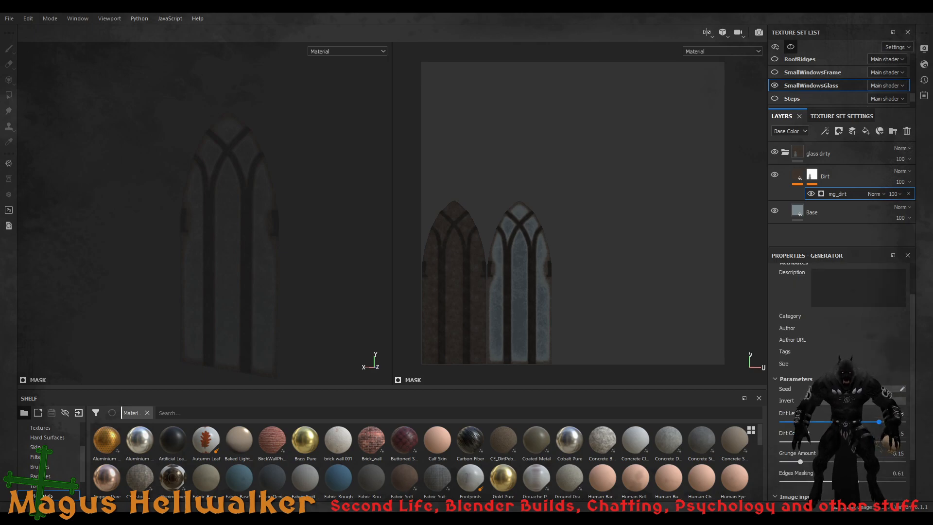
Review the Base layer's fill settings, material channels and uniform channel values
click(829, 207)
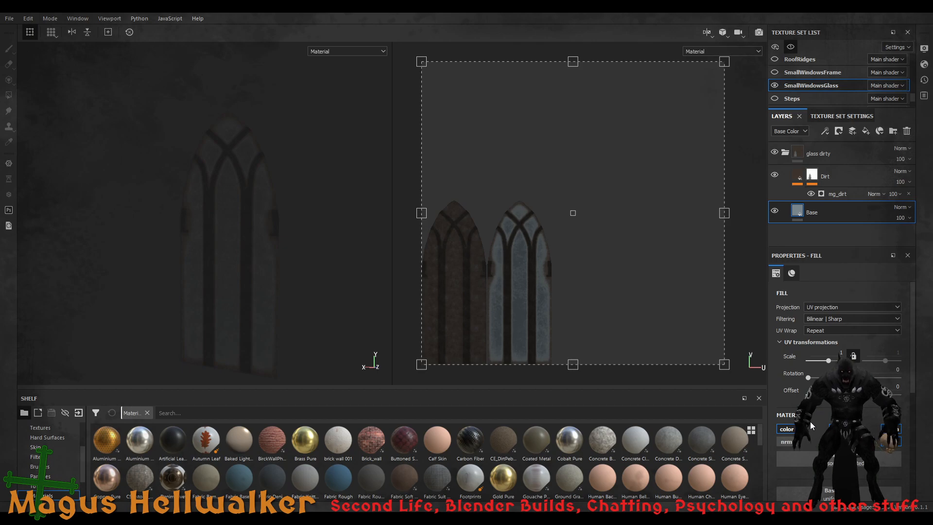
scroll(812, 423, down, 5)
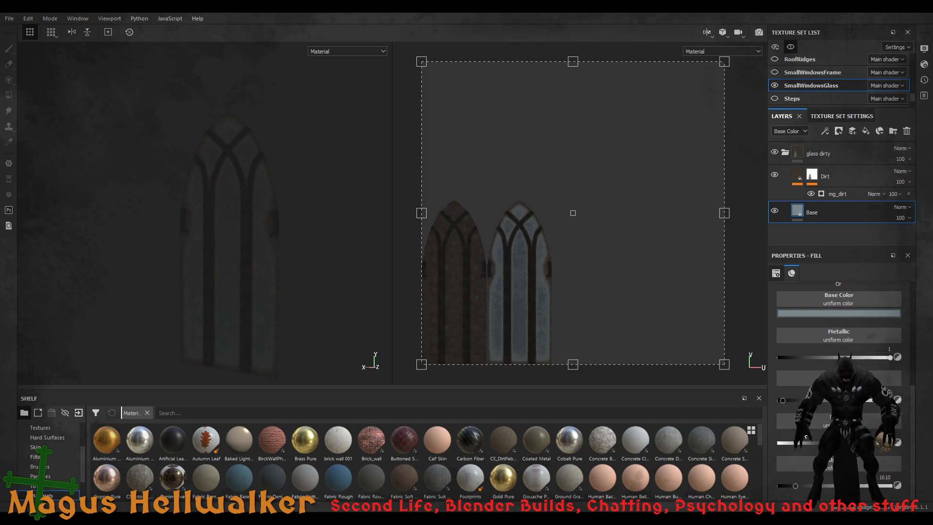
scroll(818, 431, up, 3)
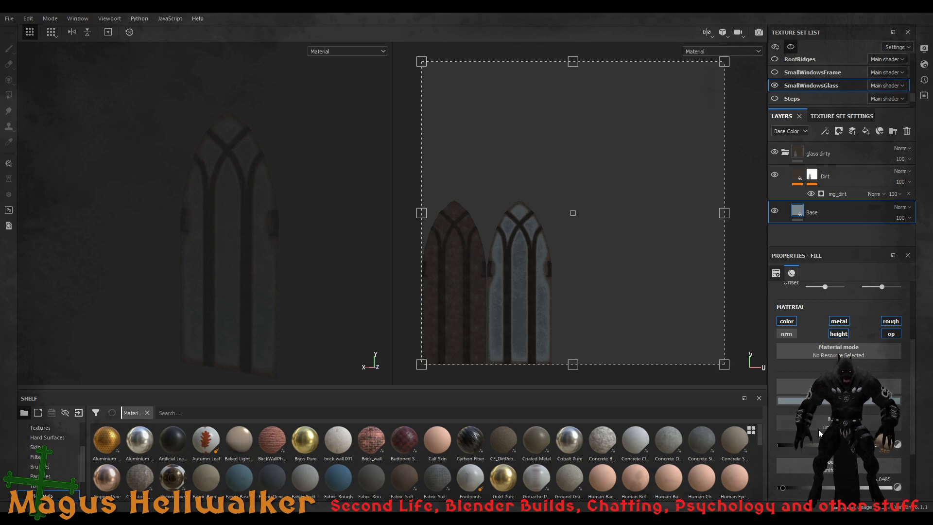
scroll(819, 428, up, 3)
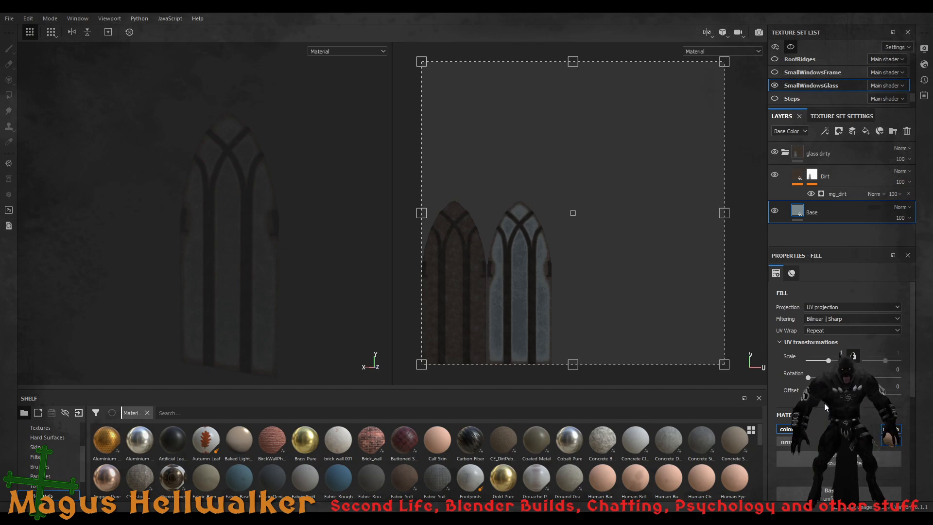
Try Tri-planar and Planar projection on the Base layer's fill and return it to UV projection
click(850, 308)
click(853, 321)
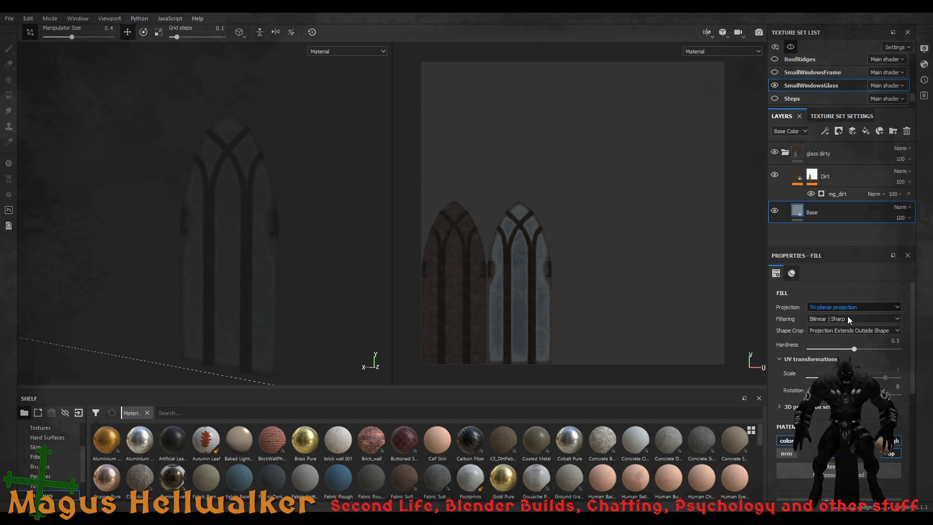
scroll(847, 306, down, 1)
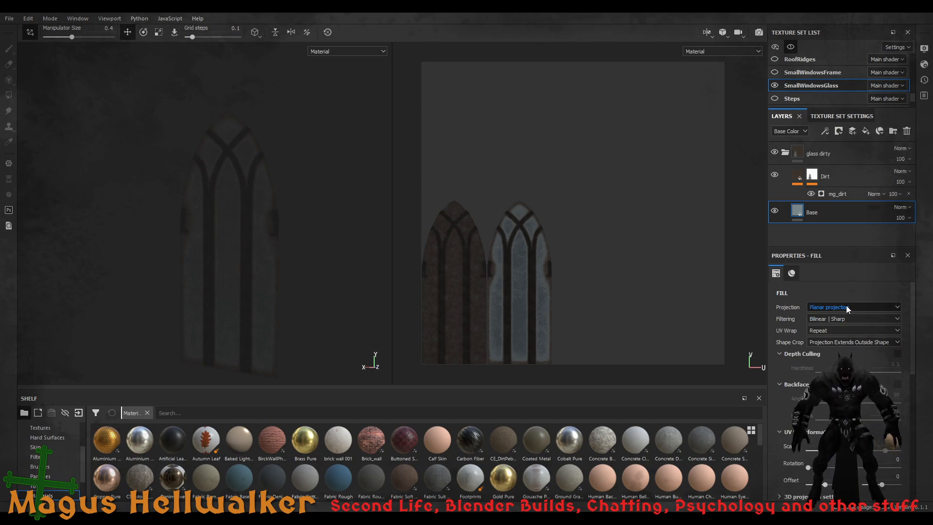
scroll(846, 306, up, 2)
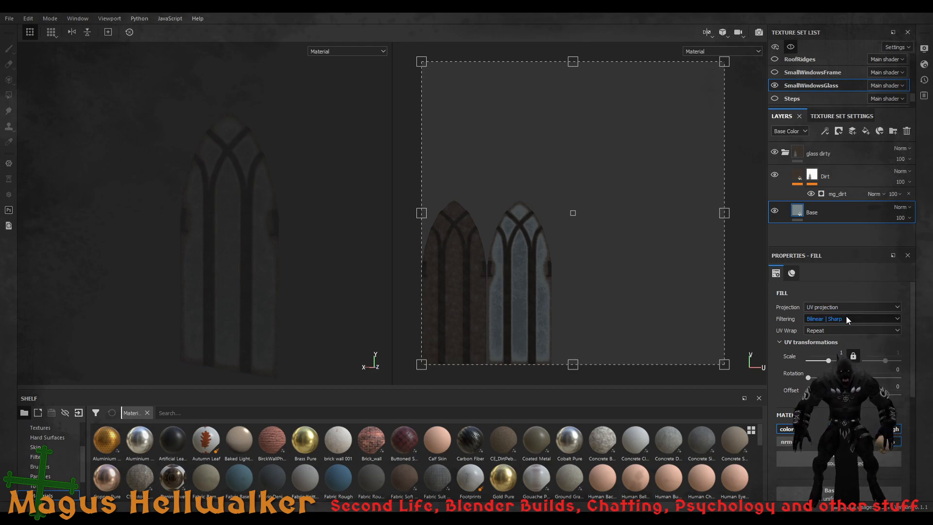
Try None as the UV wrap mode of the Base layer's fill and return it to Repeat
click(842, 331)
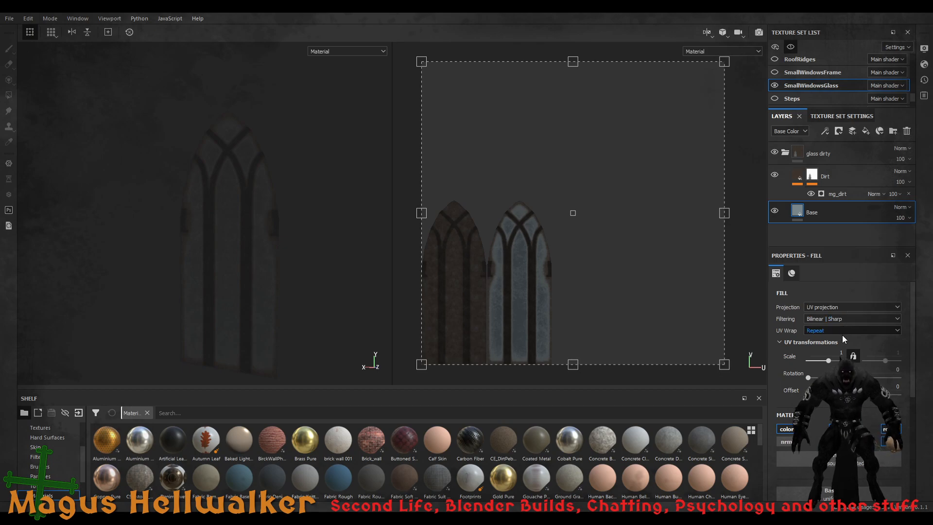
click(841, 339)
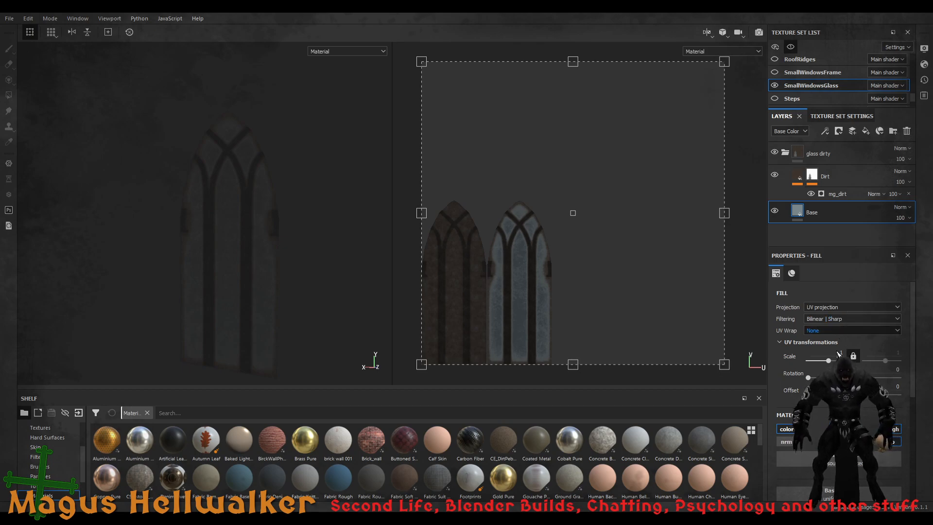
click(836, 331)
click(842, 340)
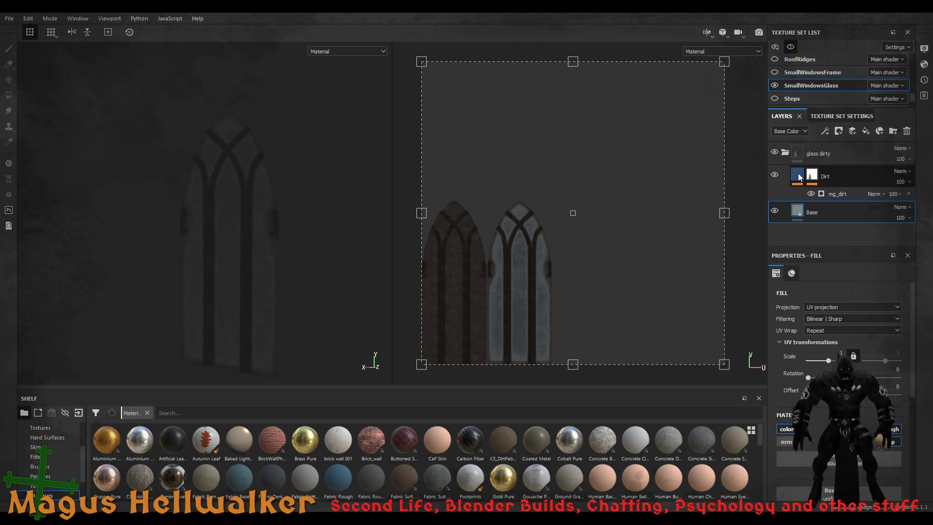
Check the glass dirty folder for properties and reopen the mg_dirt generator settings on the Dirt layer's mask
click(800, 155)
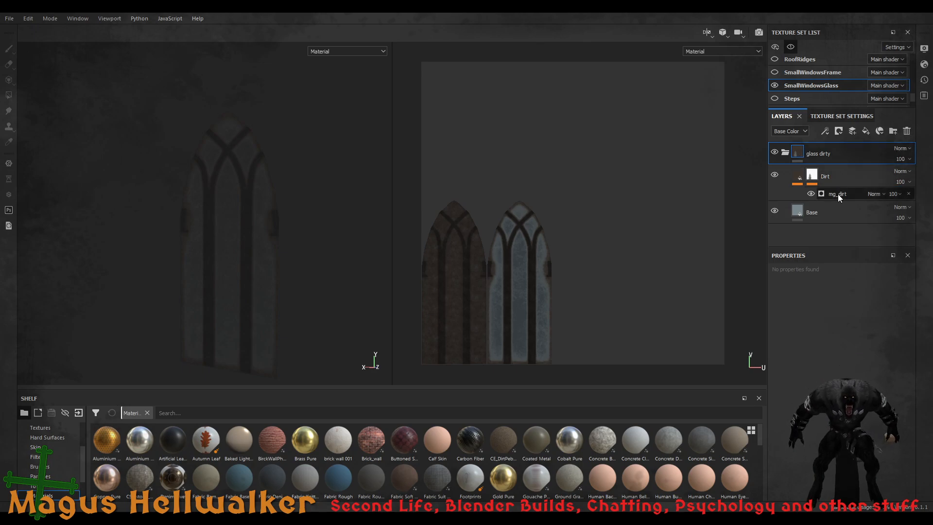
click(824, 195)
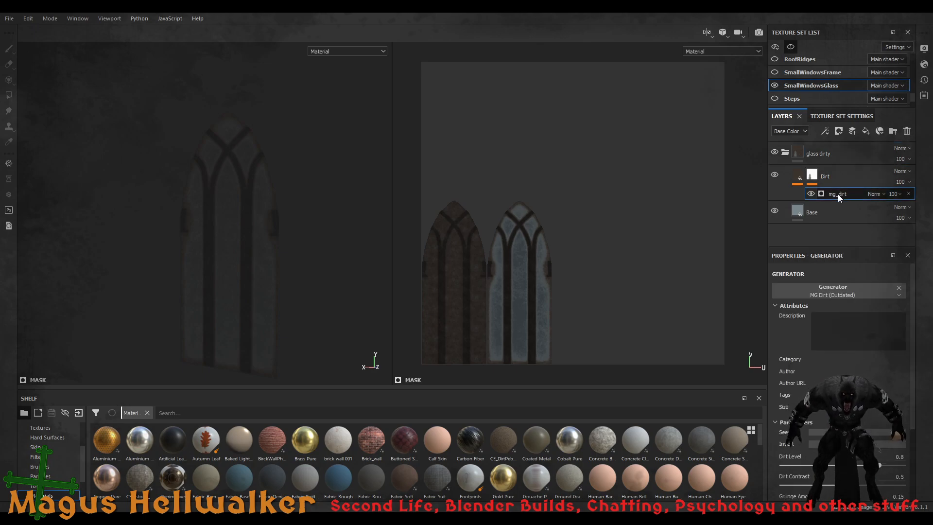
click(810, 193)
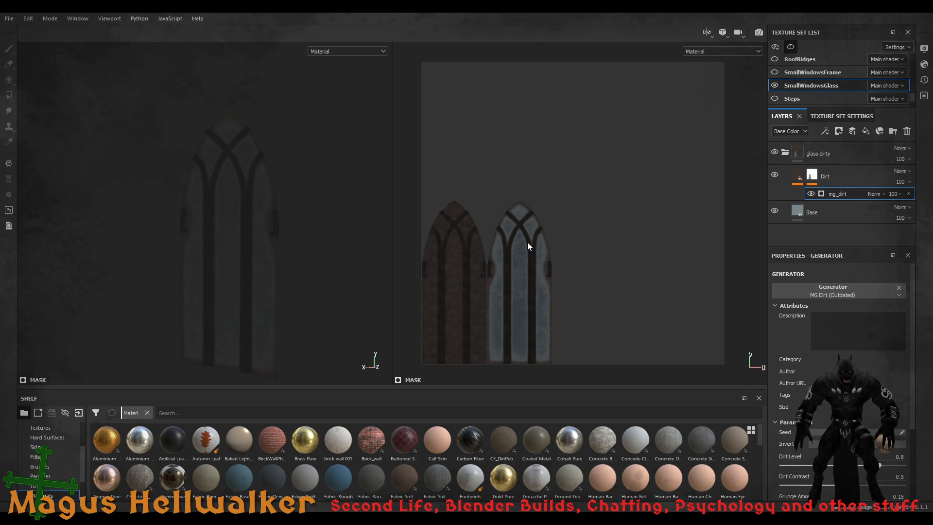
Toggle the visibility of the Base and Dirt layers to compare the window glass with each one hidden
click(797, 211)
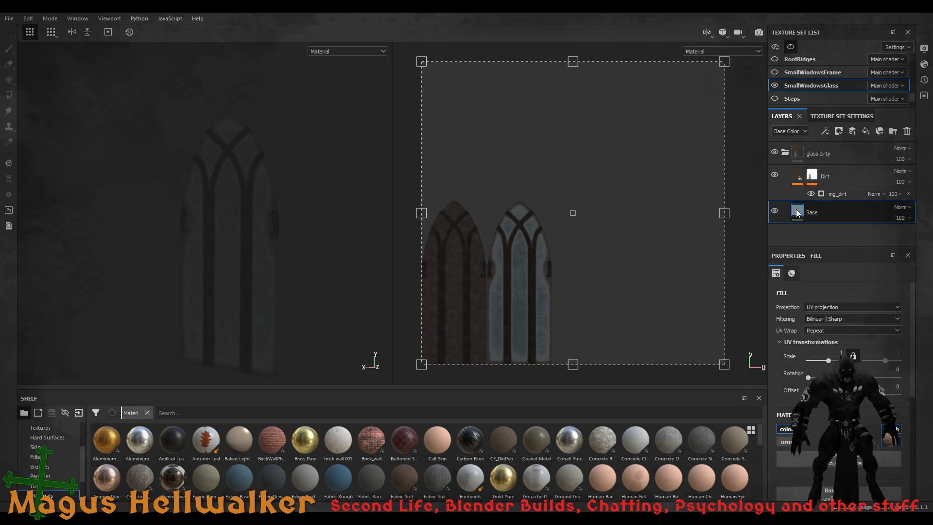
click(775, 212)
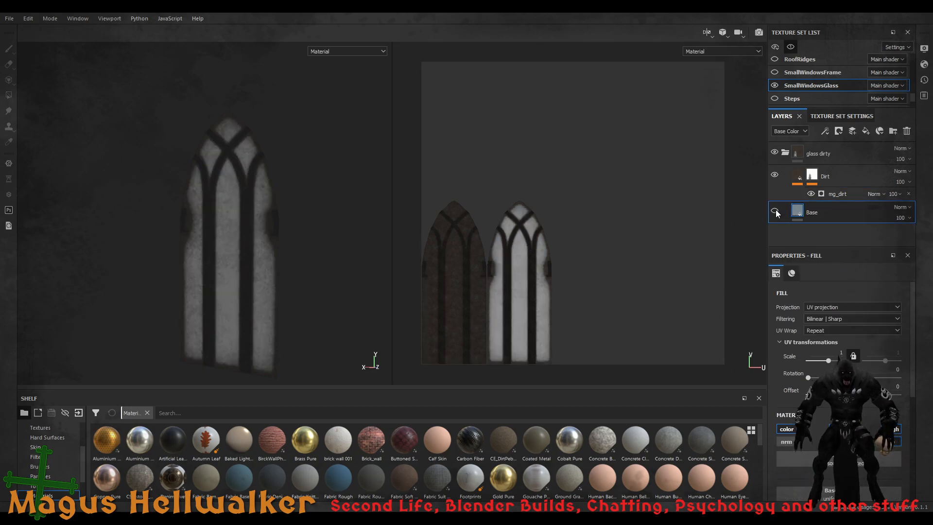
click(775, 211)
click(775, 175)
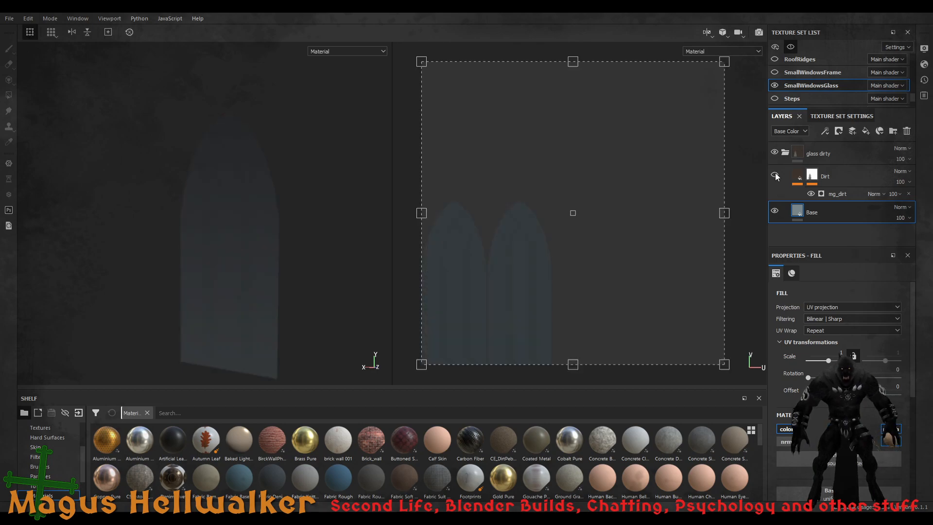
click(775, 211)
click(775, 211)
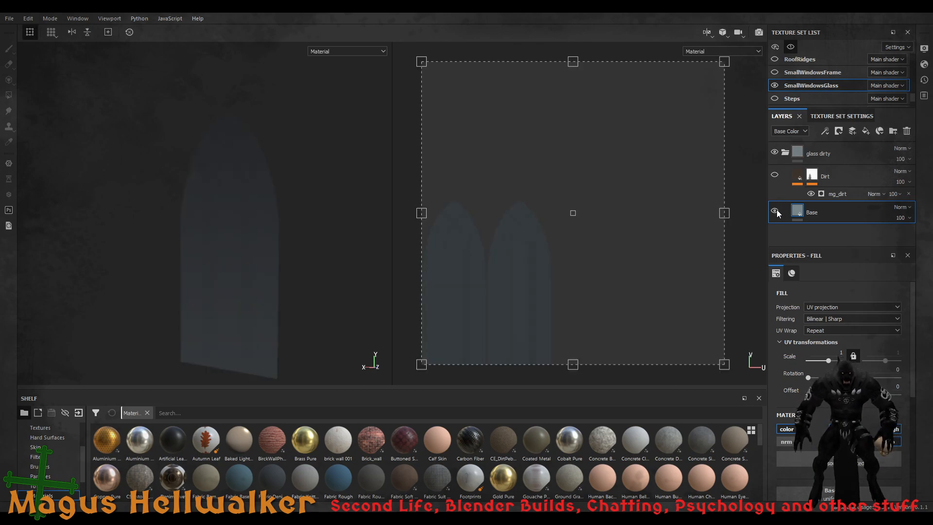
click(776, 211)
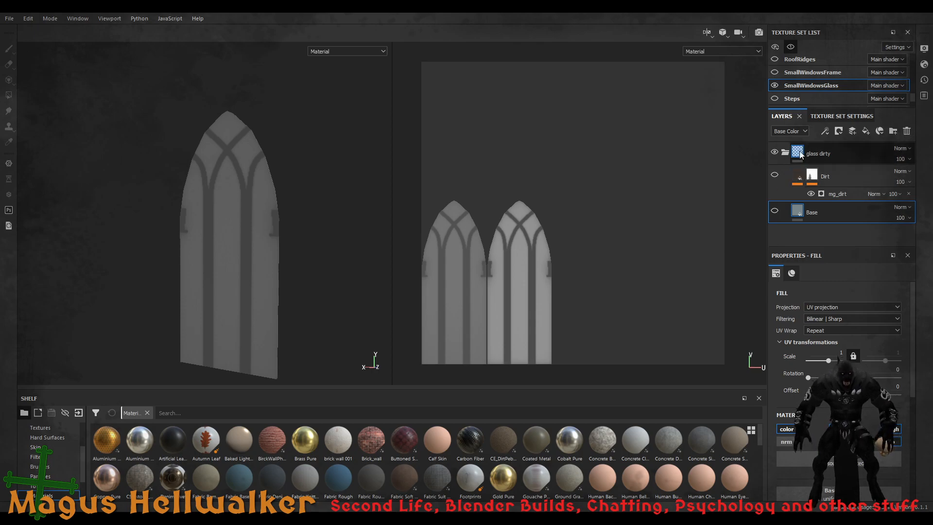
click(773, 209)
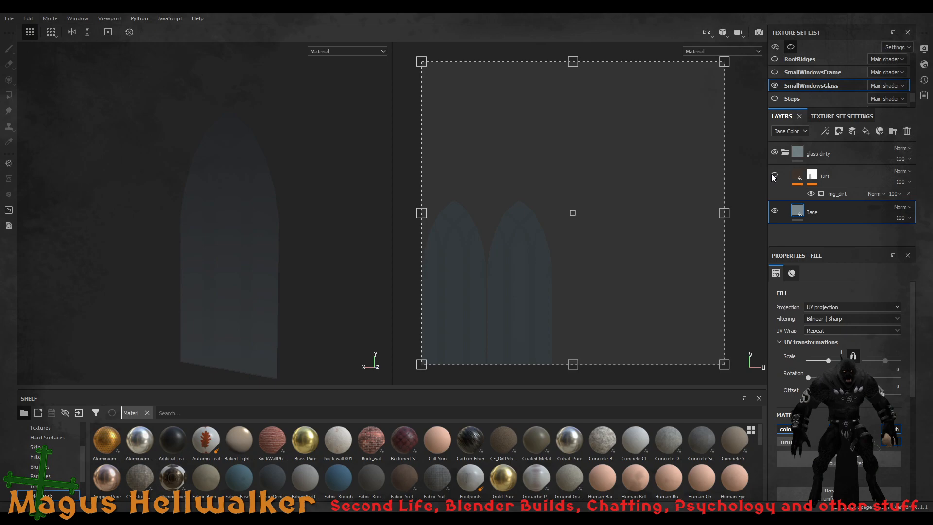
Try other blending modes, including Exclusion, on the Dirt layer's Fill effect and set it to Normal
click(802, 178)
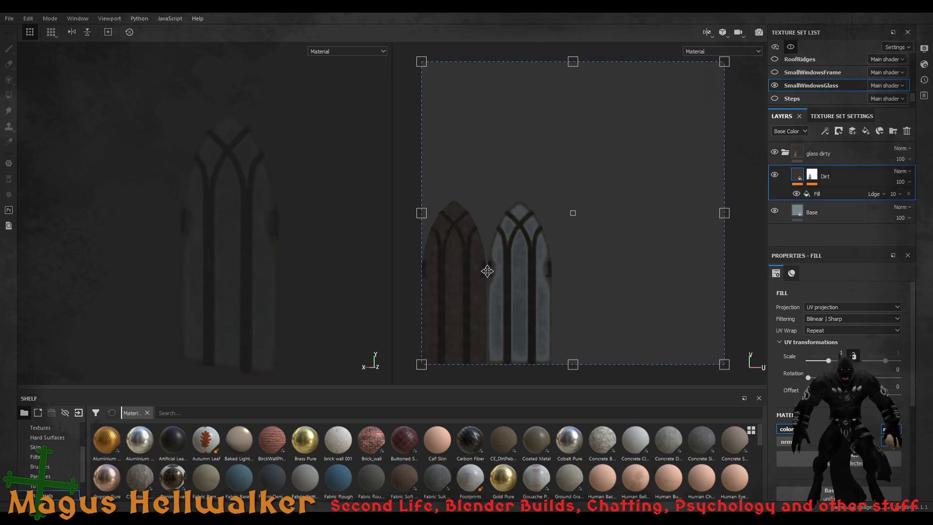
click(883, 194)
click(879, 196)
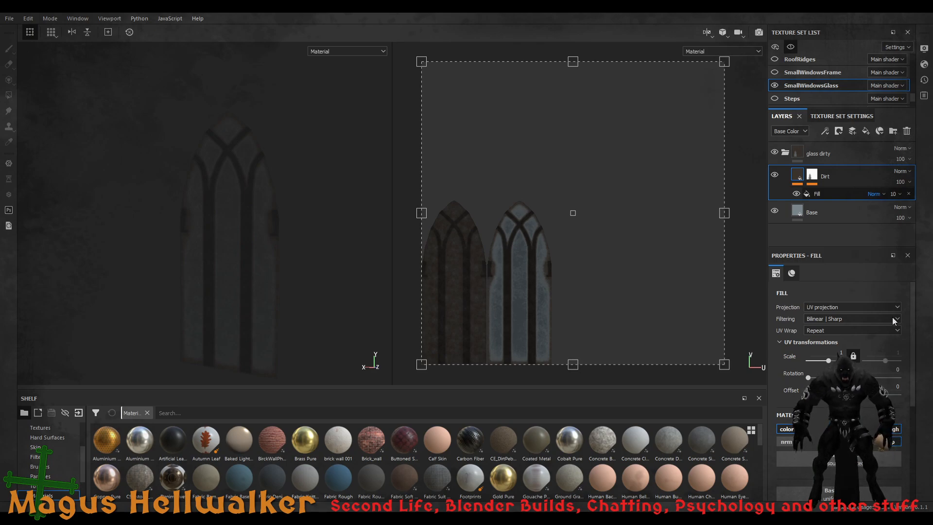
scroll(878, 197, down, 13)
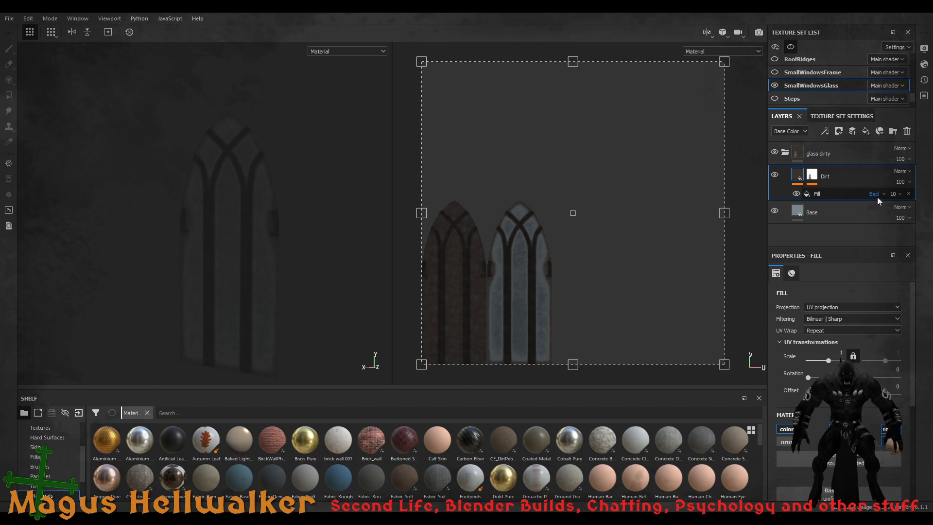
scroll(879, 196, up, 13)
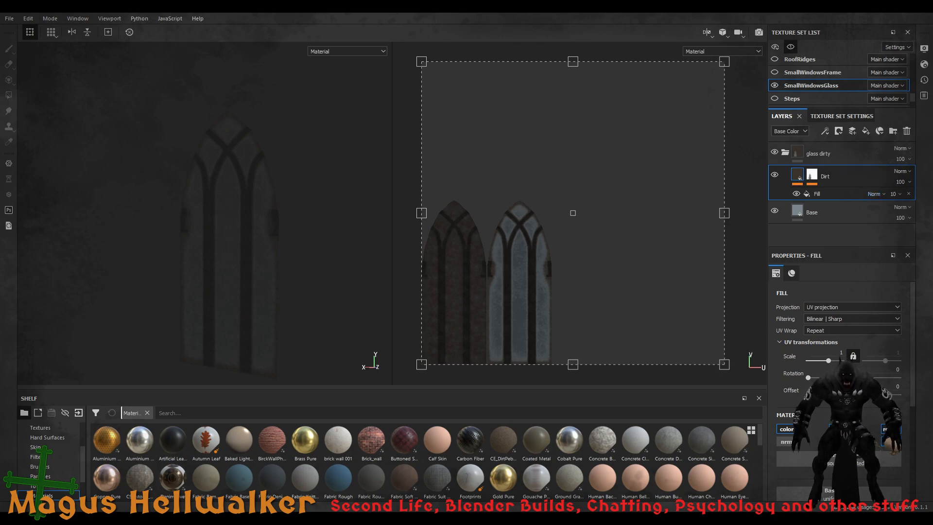
Toggle the Dirt layer's metal, rough, op and color channels off and on individually to compare their effect on the glass
scroll(839, 341, down, 3)
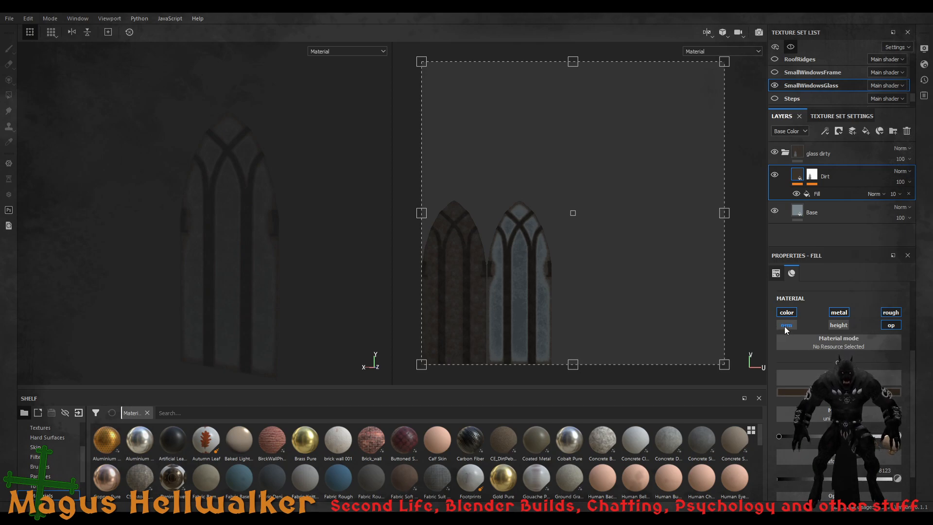
click(846, 316)
click(846, 316)
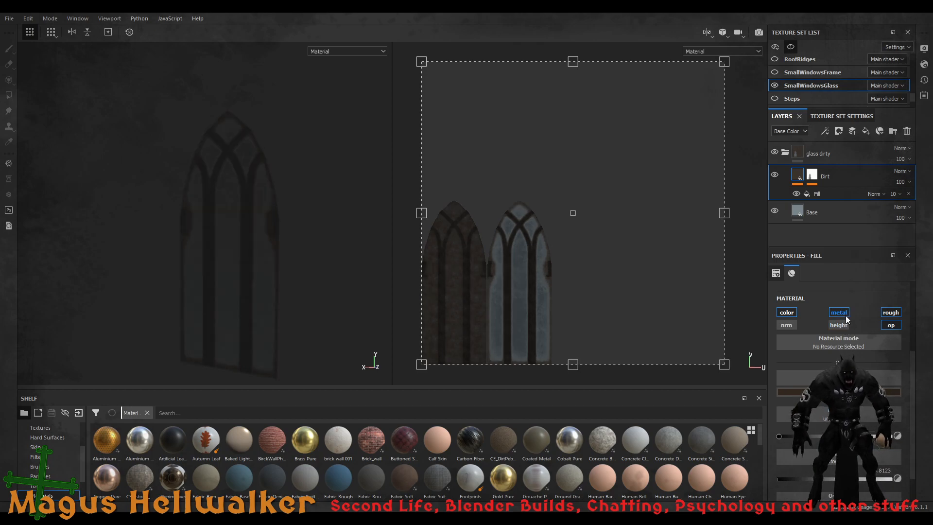
click(887, 313)
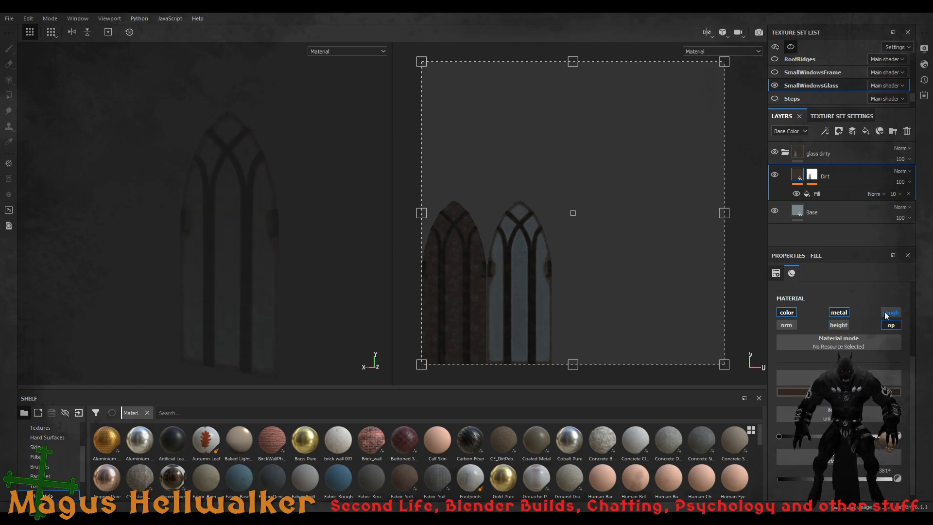
click(888, 313)
click(892, 326)
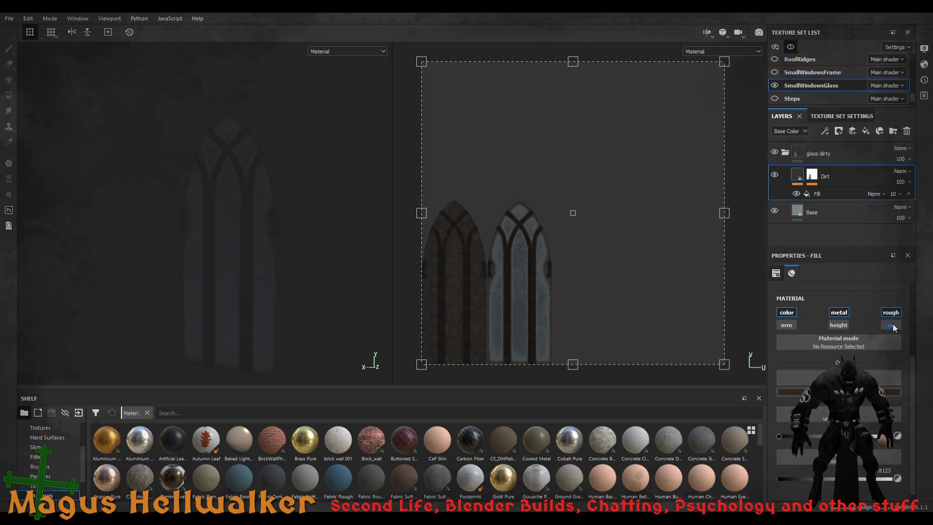
click(892, 326)
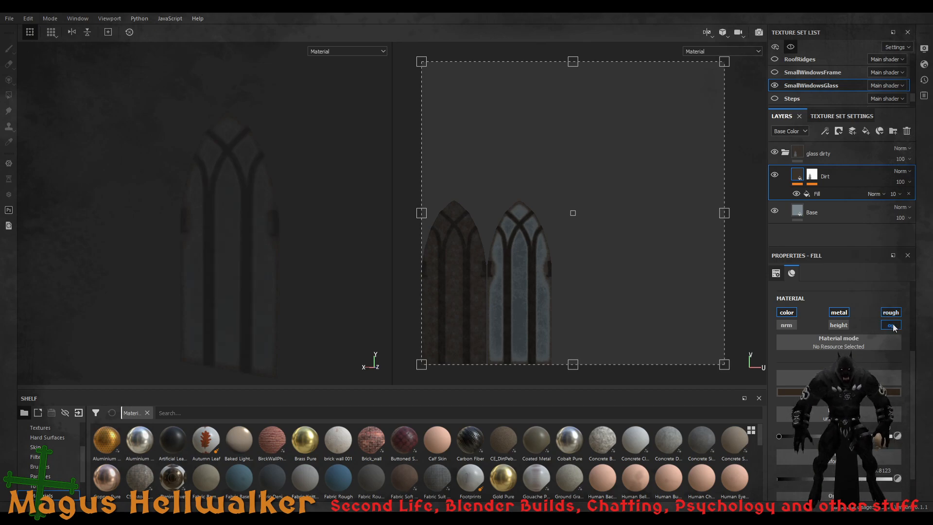
click(788, 312)
click(787, 313)
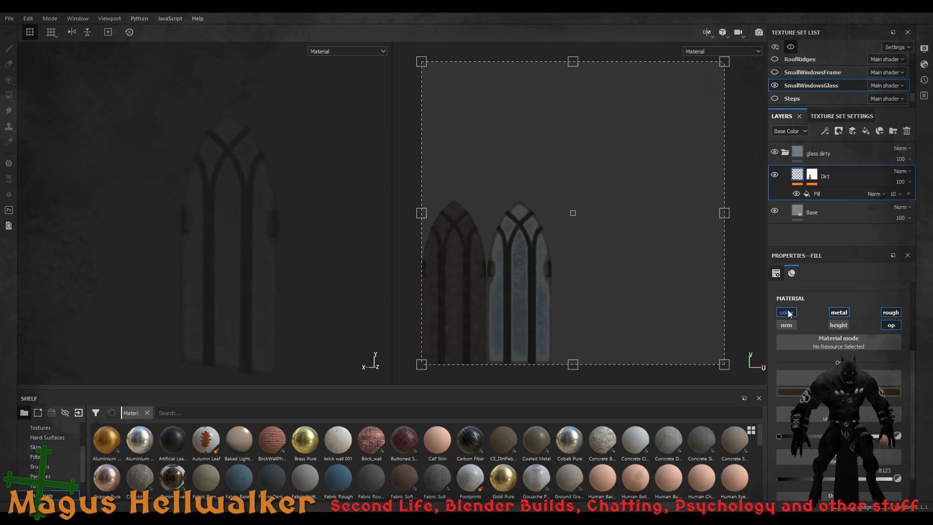
Turn the Dirt layer's color channel off and back on to check how it affects the glass
click(787, 312)
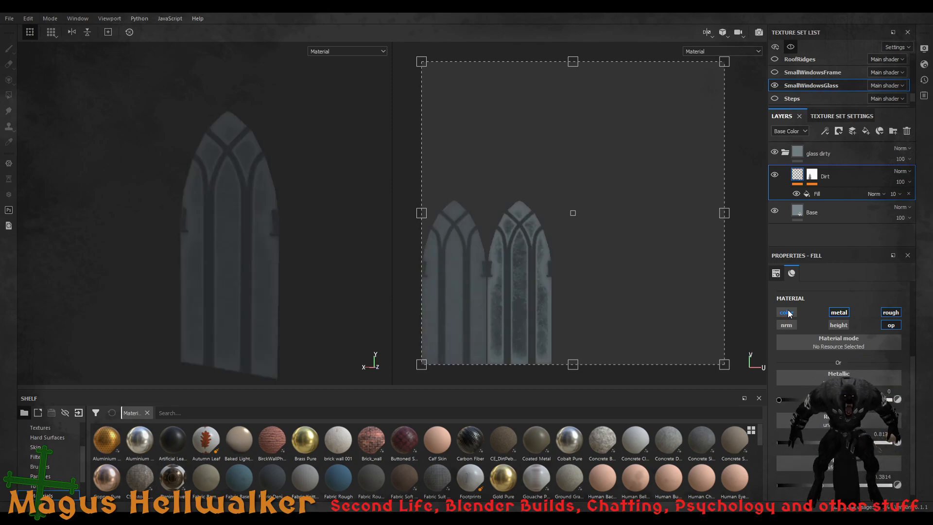
click(788, 313)
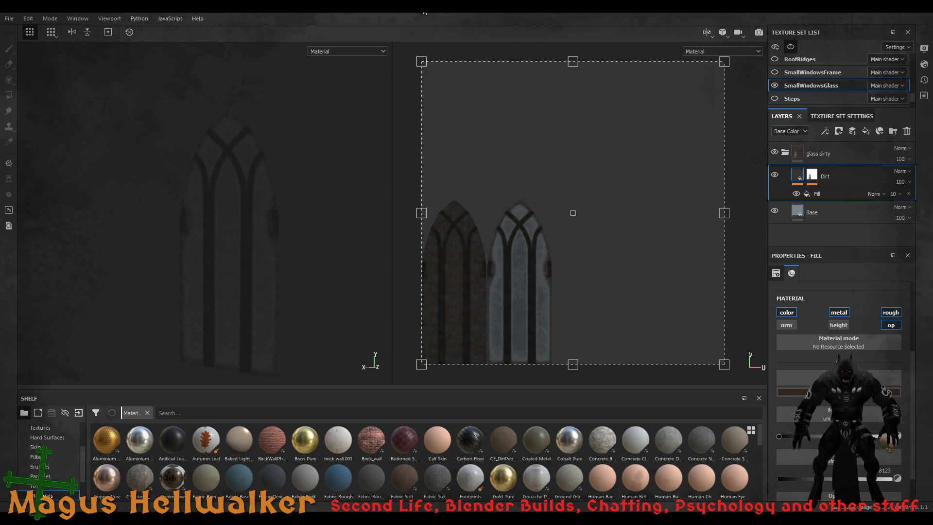
Examine the small window glass in the 3D-only view from near and far, and return to the split 3D/2D view
key(F2)
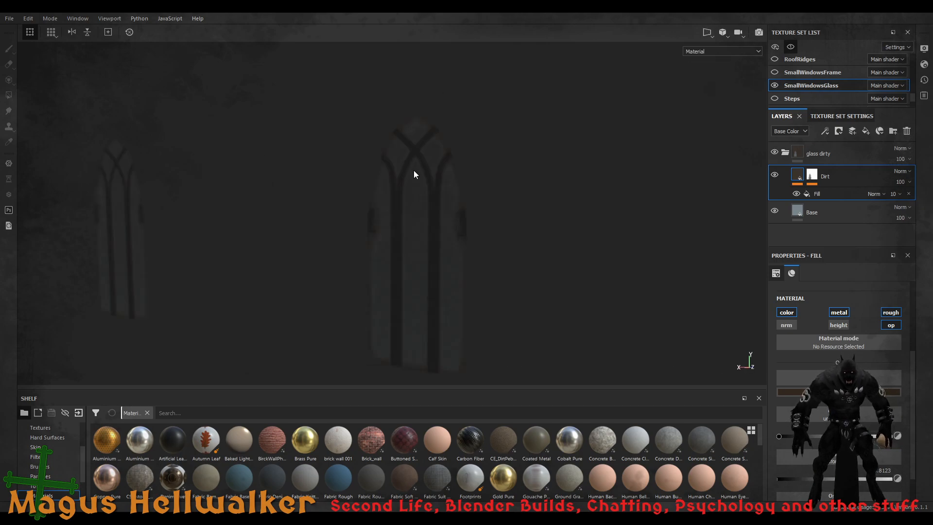
scroll(418, 272, down, 7)
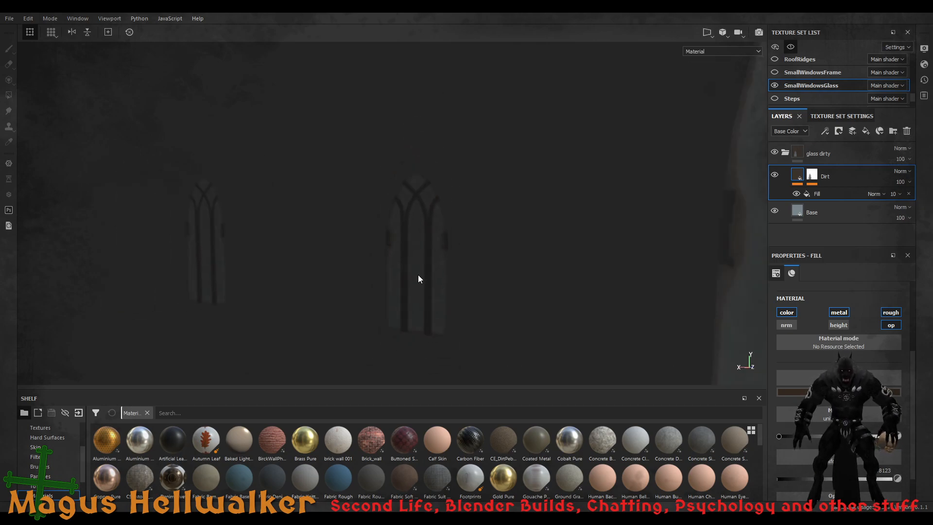
scroll(419, 281, down, 3)
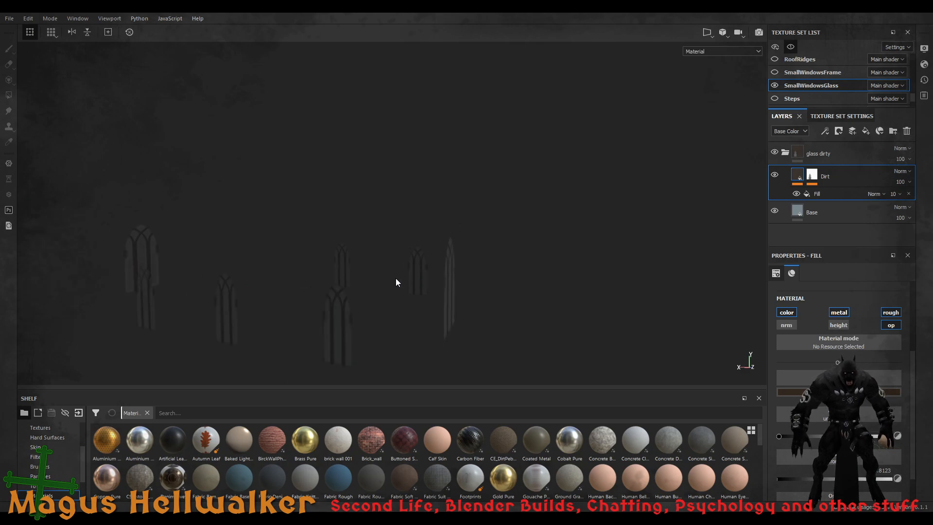
alt+drag(393, 265, 674, 231)
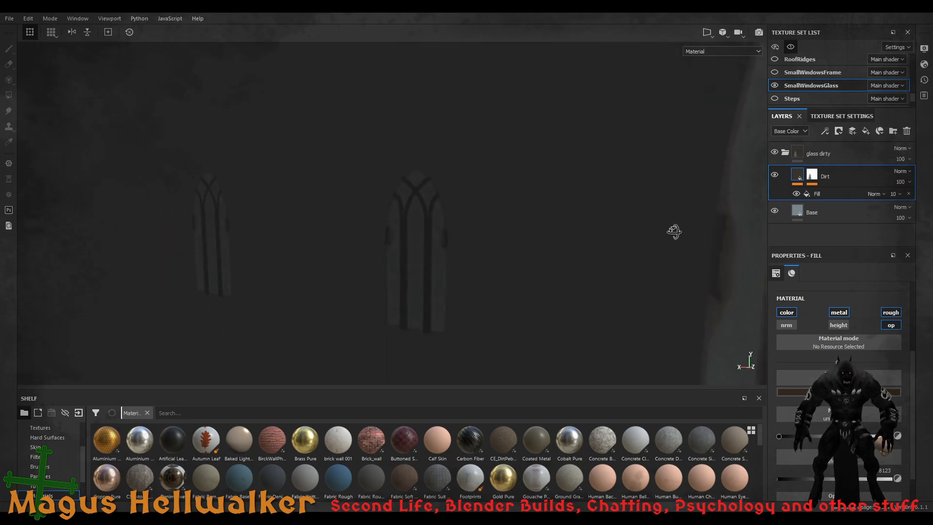
scroll(434, 279, up, 3)
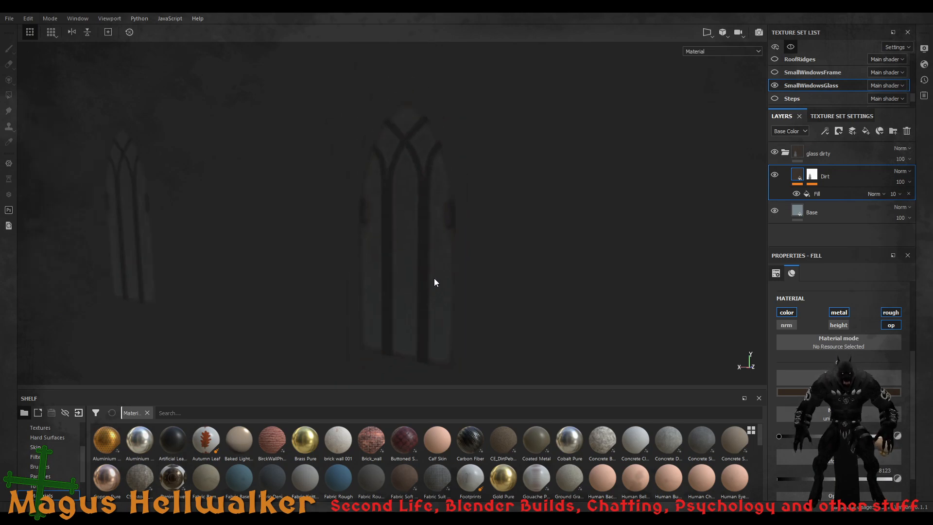
scroll(434, 282, down, 2)
scroll(434, 282, down, 10)
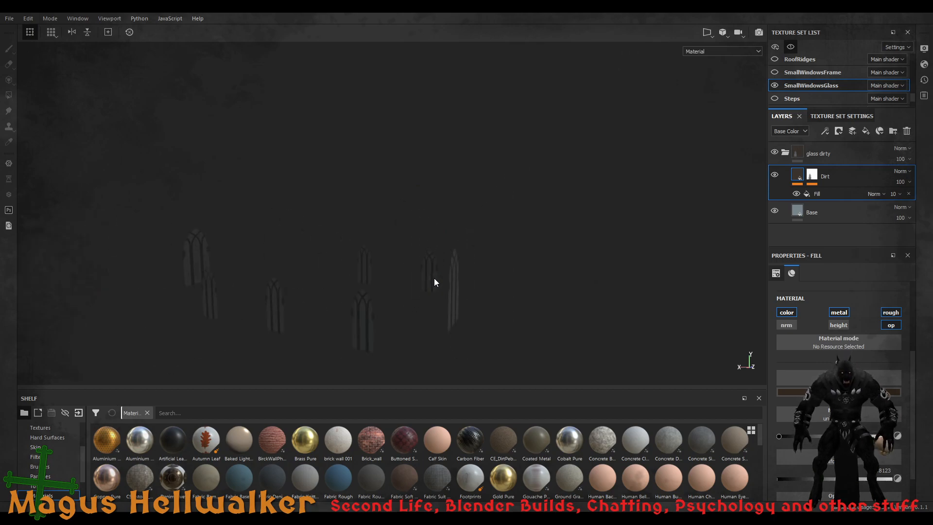
scroll(434, 282, up, 5)
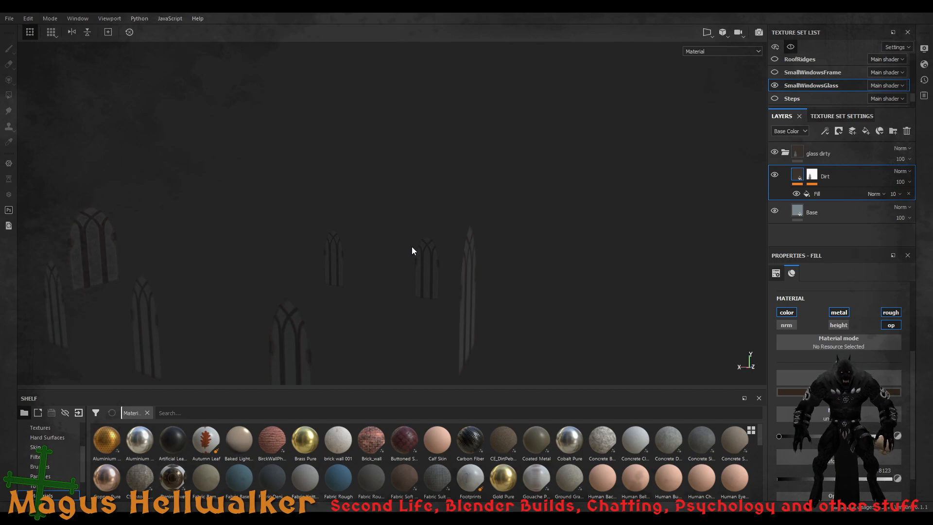
key(F1)
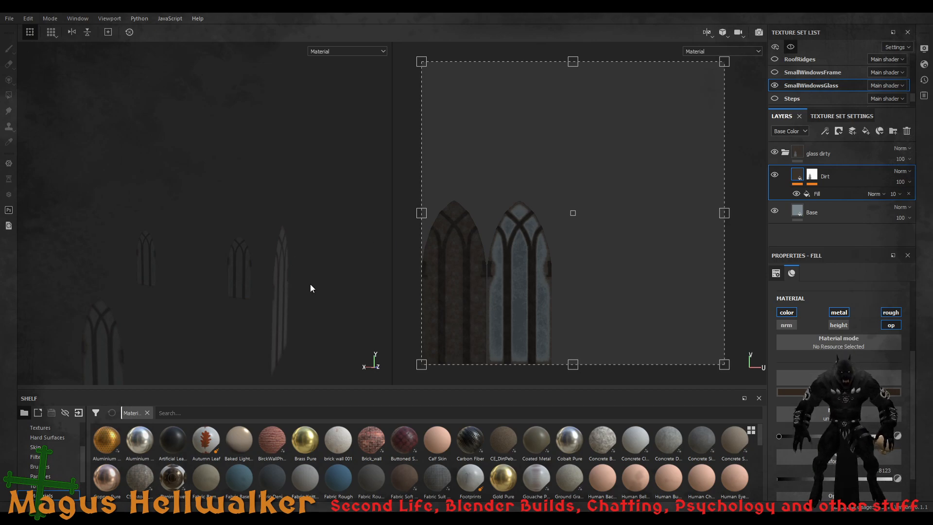
alt+drag(276, 276, 387, 254)
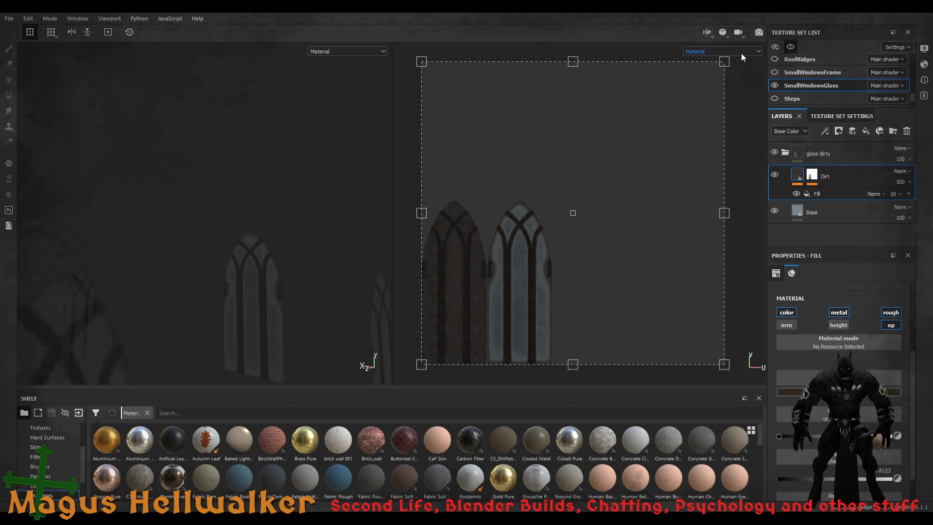
Cycle the viewport through the individual channels from Base Color through Roughness and Opacity, and return to the Material display
key(c)
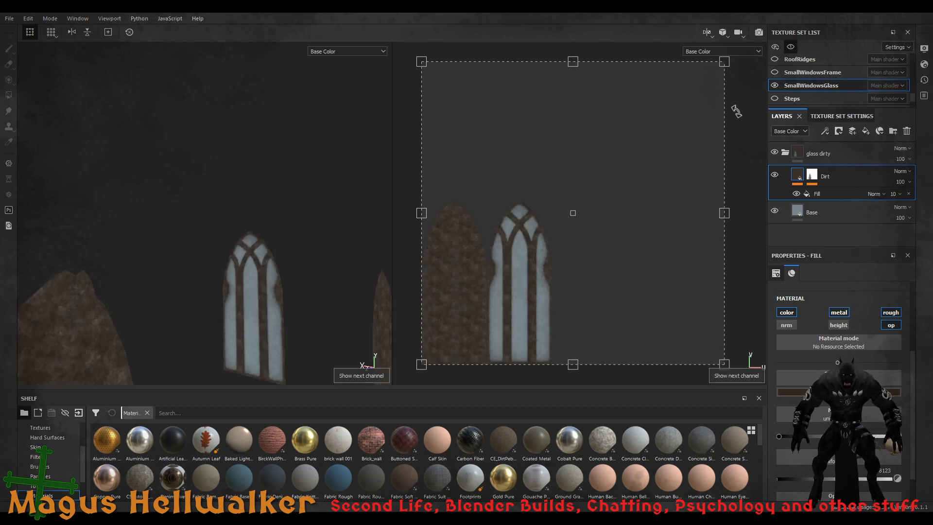
key(c)
key(c)
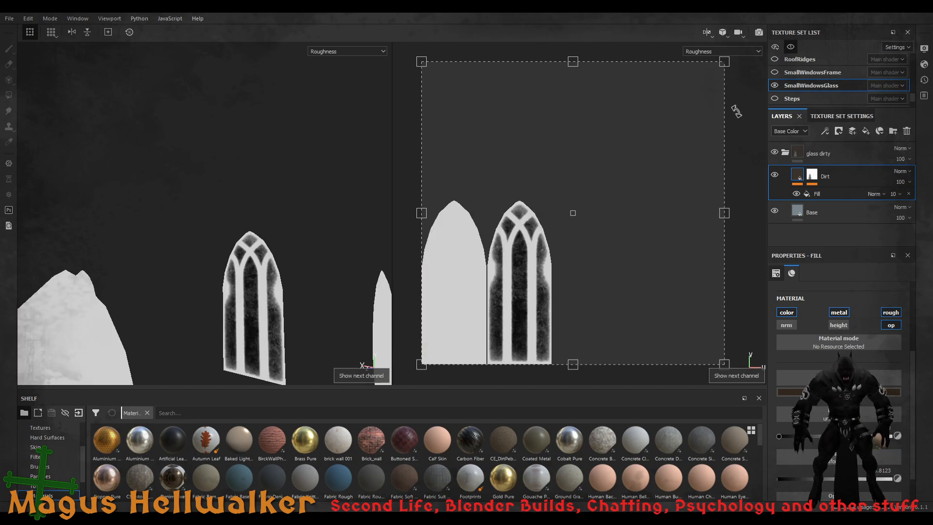
key(c)
key(c)
key(c)
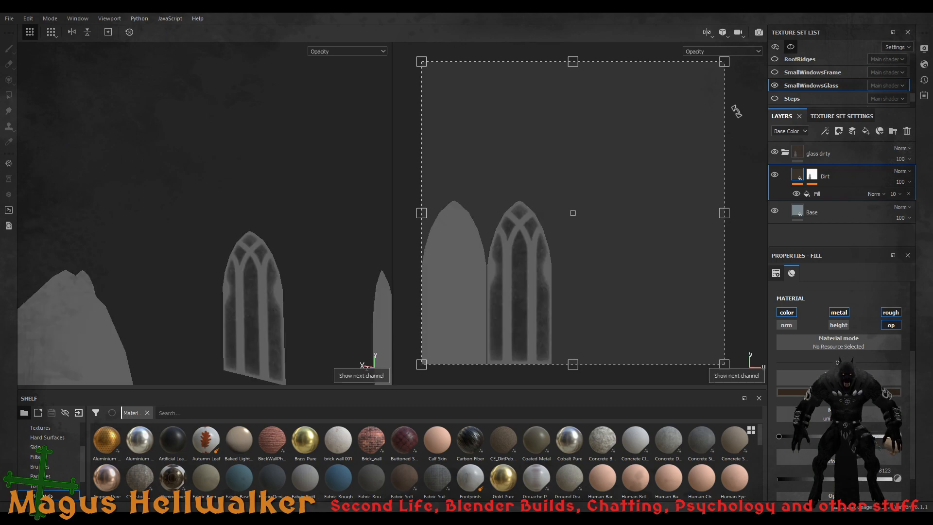
key(c)
key(c)
key(c)
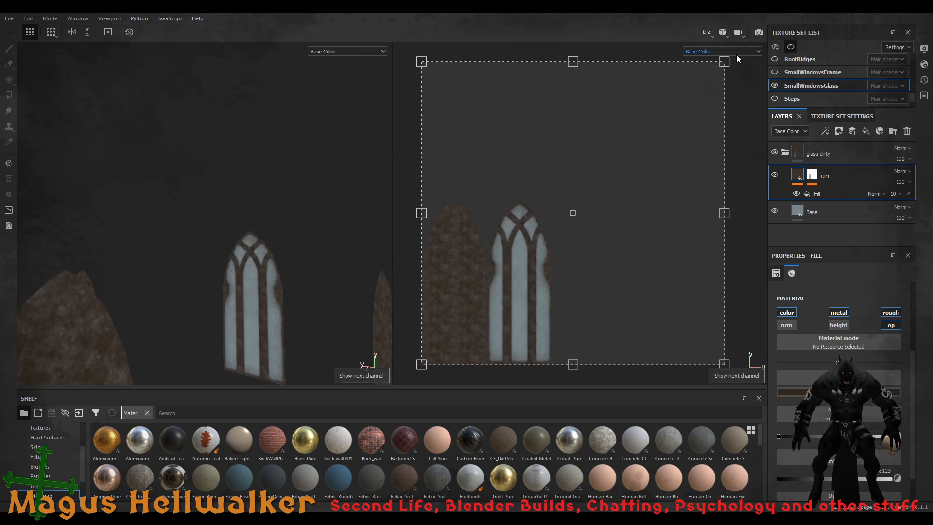
key(m)
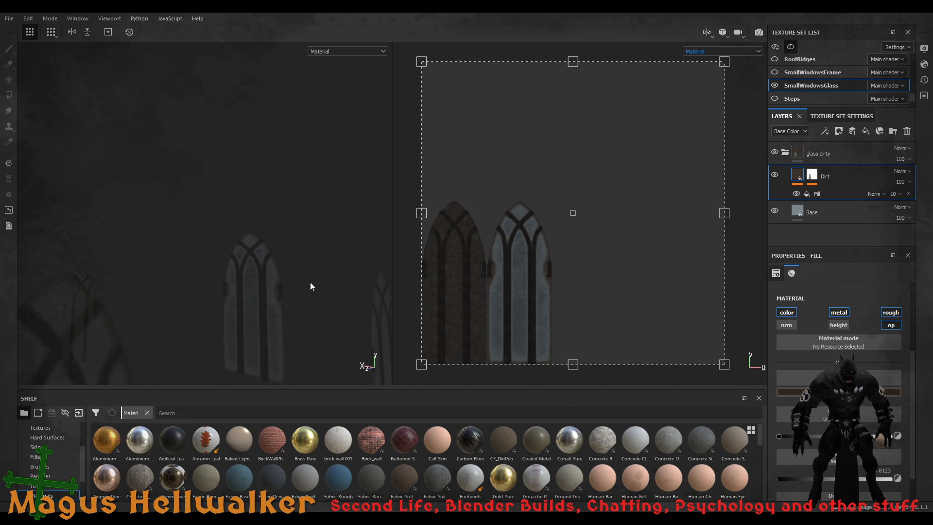
Inspect the small windows in the 3D view from several sides and distances to judge the dirty glass
scroll(310, 283, down, 5)
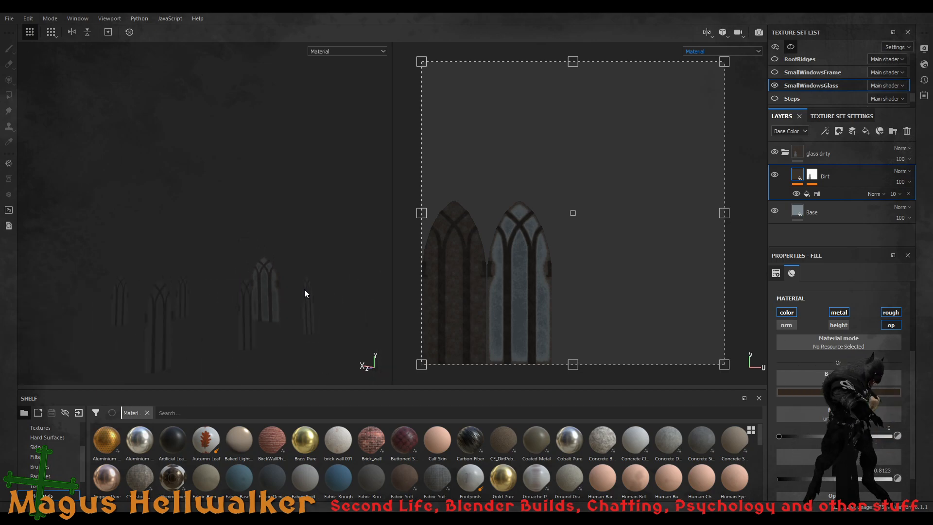
scroll(304, 289, up, 2)
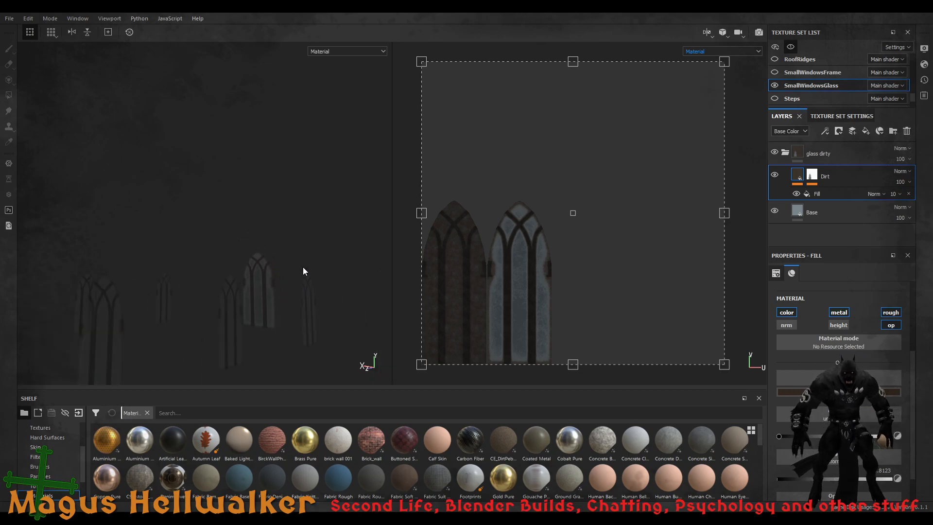
alt+drag(308, 265, 61, 262)
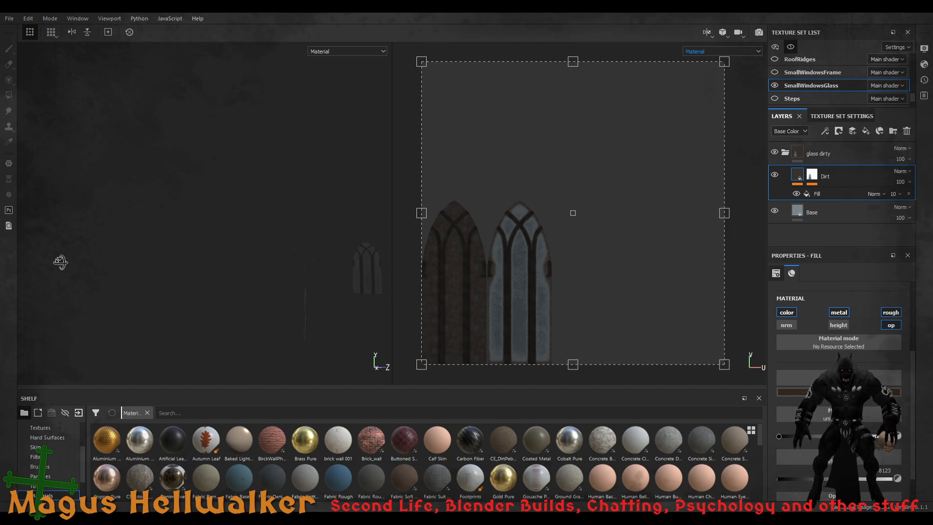
alt+drag(308, 271, 258, 279)
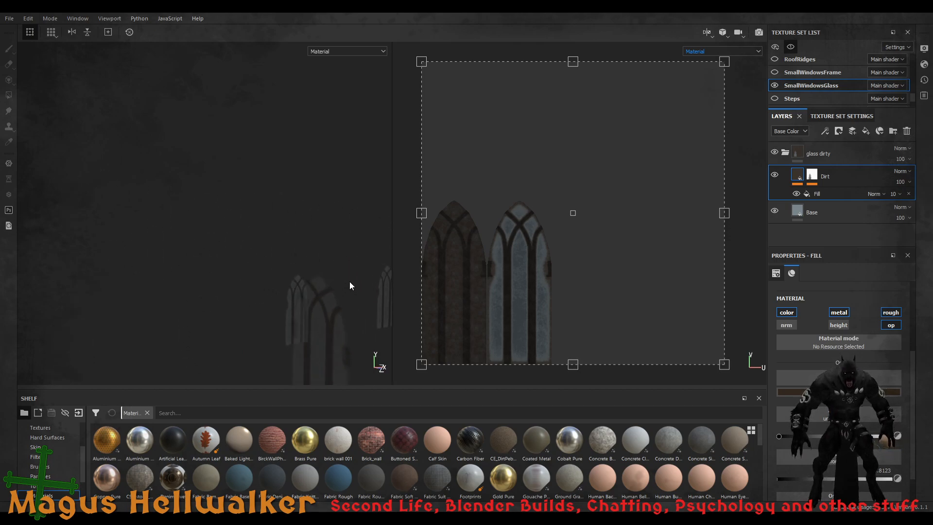
alt+drag(350, 285, 324, 237)
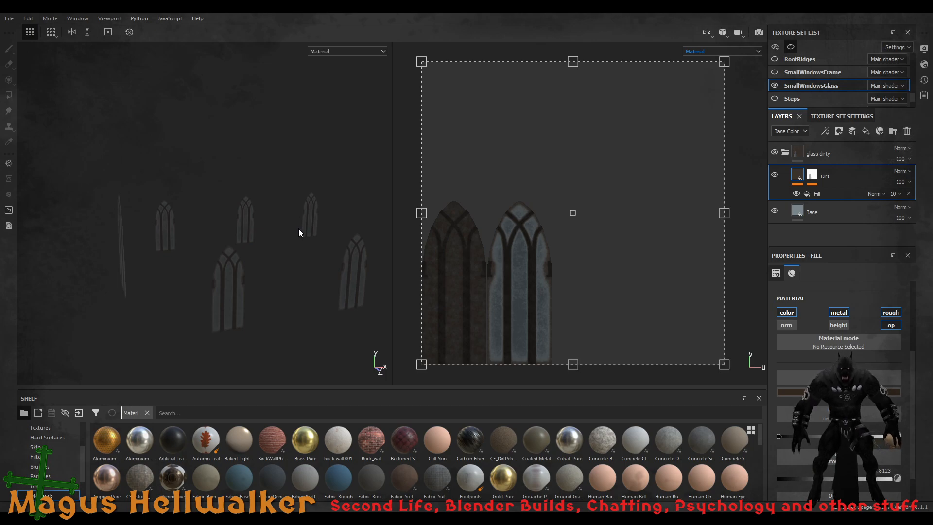
Toggle the glass dirty folder's visibility to compare the glass, and hide the Dirt and Base layers inside it
click(776, 152)
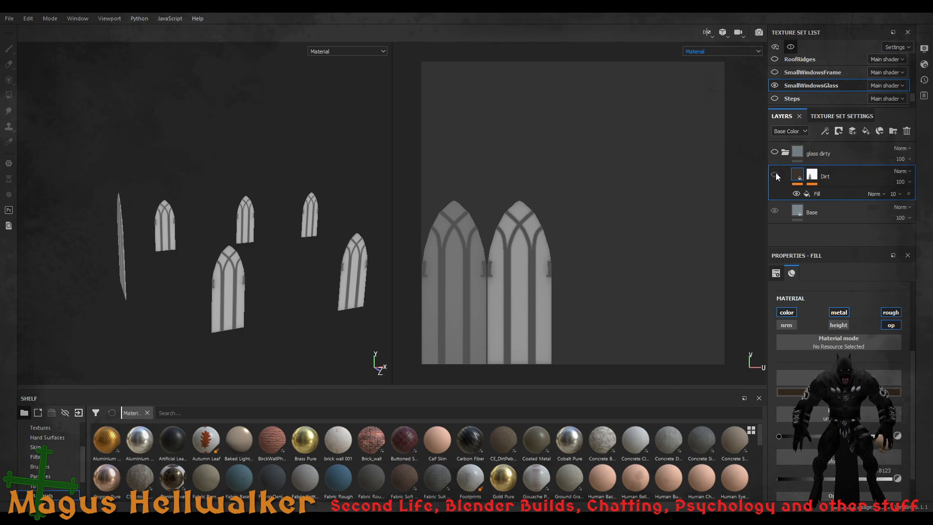
click(775, 174)
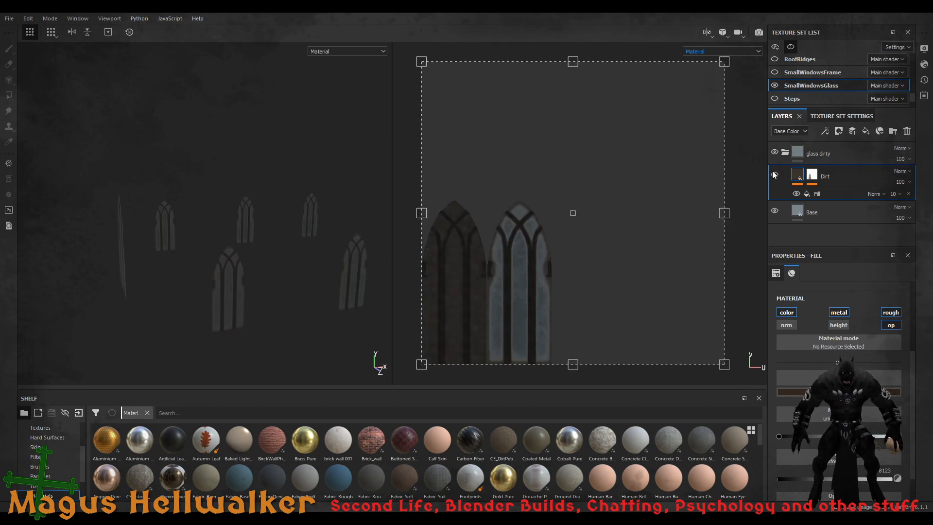
click(776, 155)
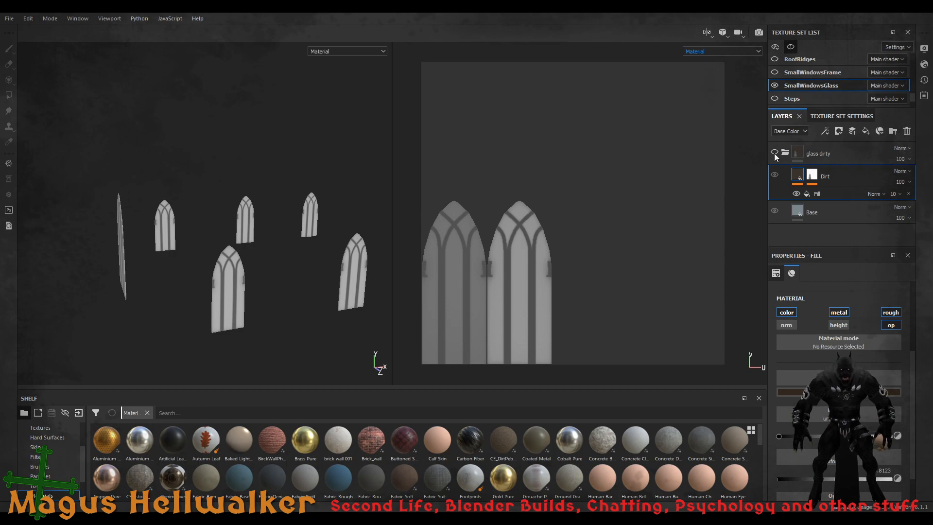
click(775, 155)
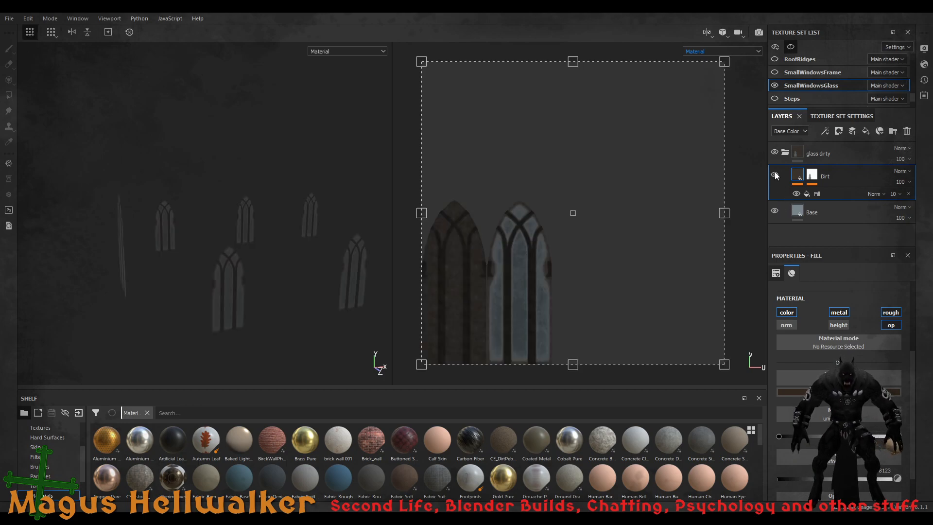
click(775, 175)
click(775, 211)
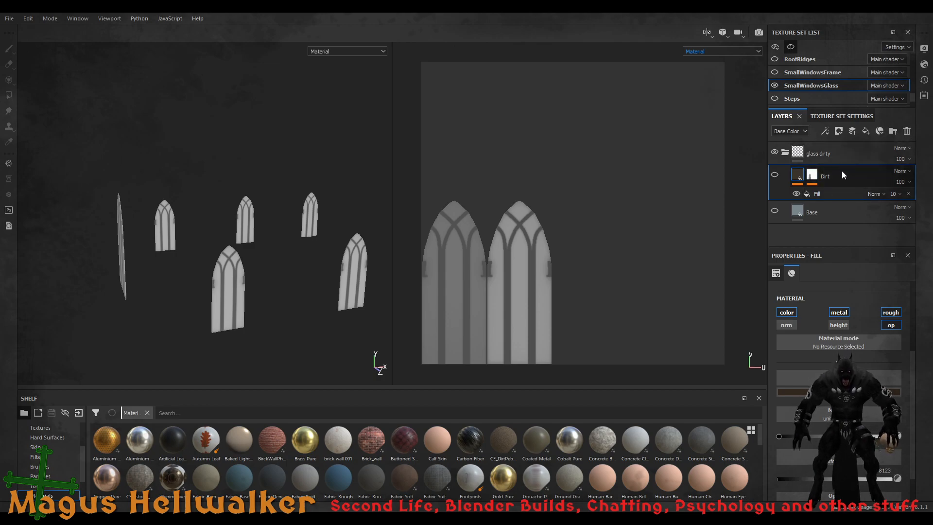
Check the glass dirty folder for properties, select the Dirt layer's mask and show the Dirt and Base layers again
click(846, 158)
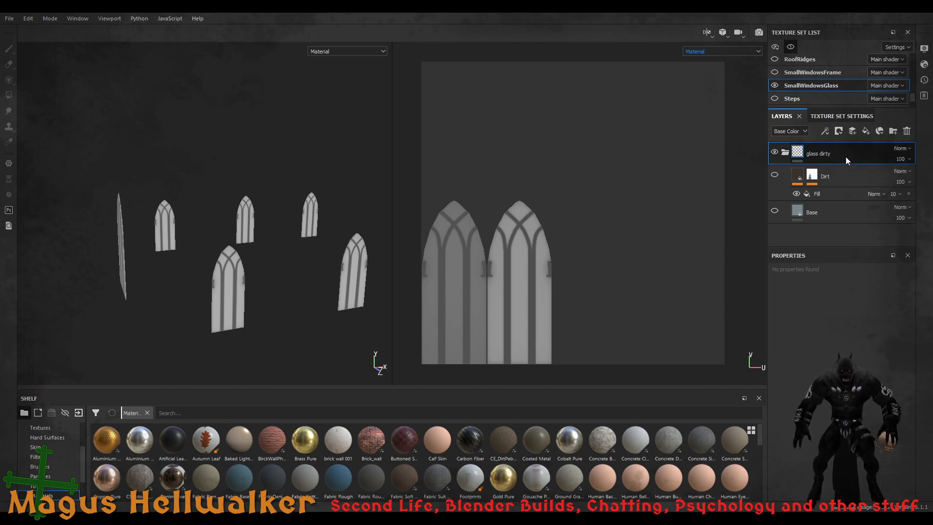
click(811, 175)
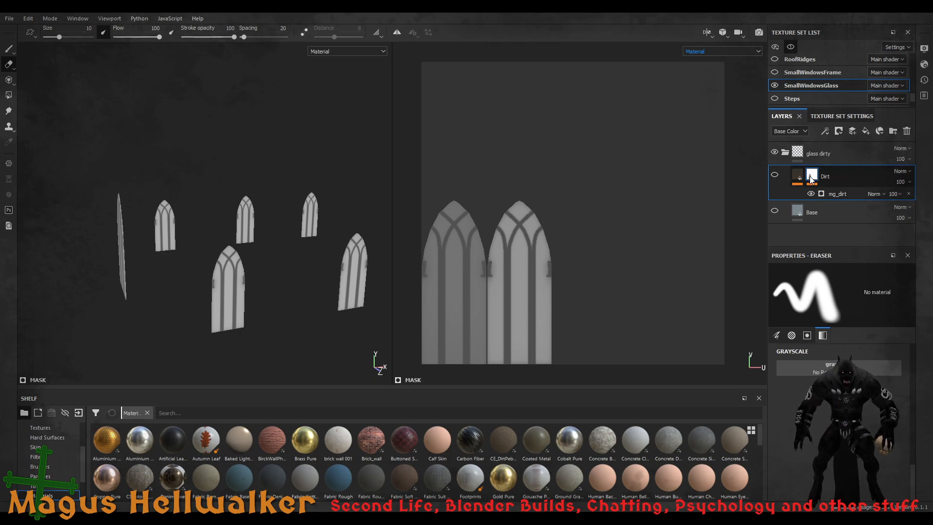
click(775, 175)
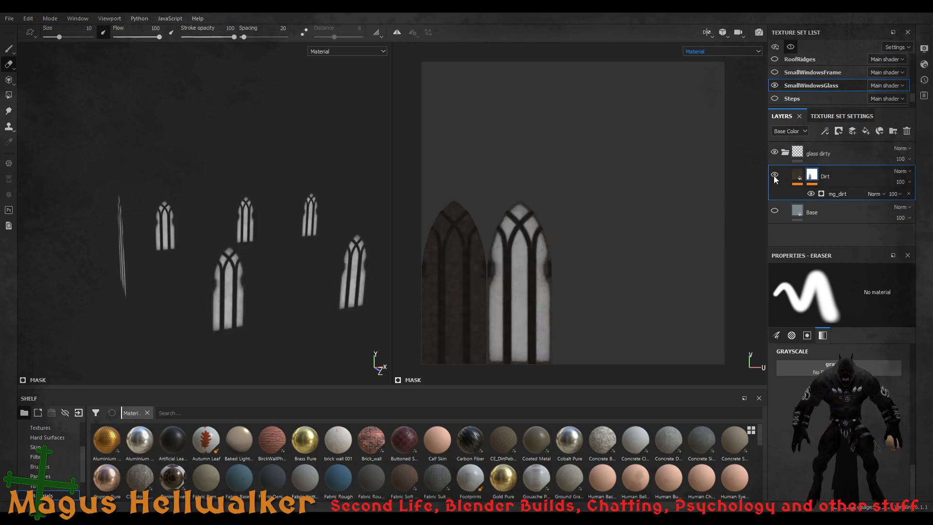
click(775, 211)
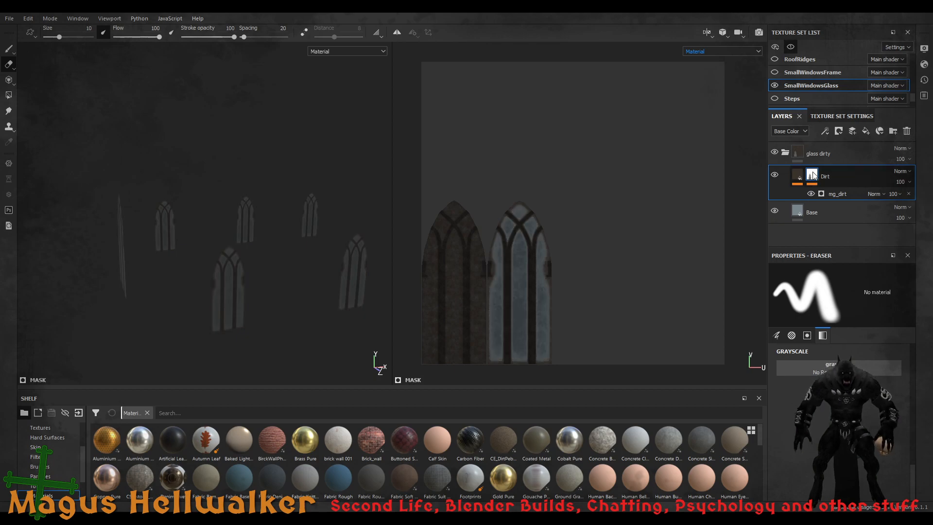
Invert the Dirt layer's mask to compare the glass, and invert it back
click(857, 255)
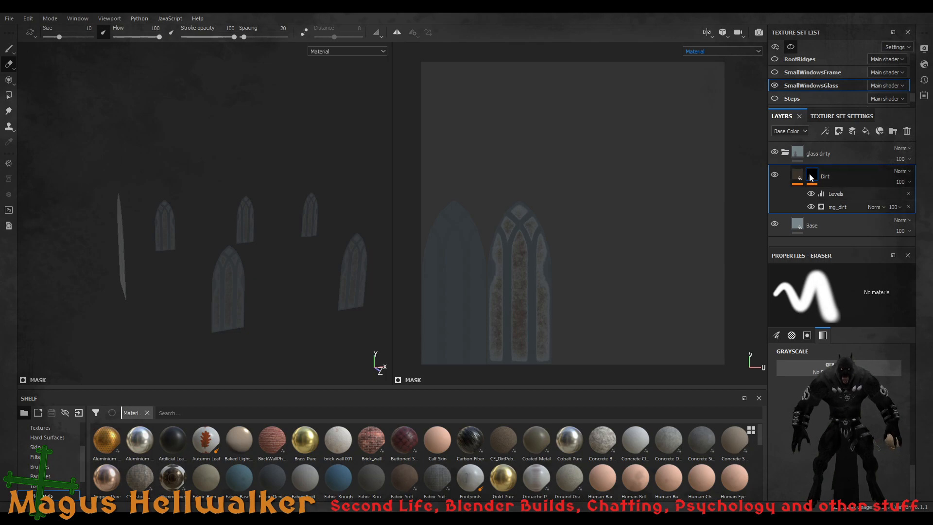
click(861, 252)
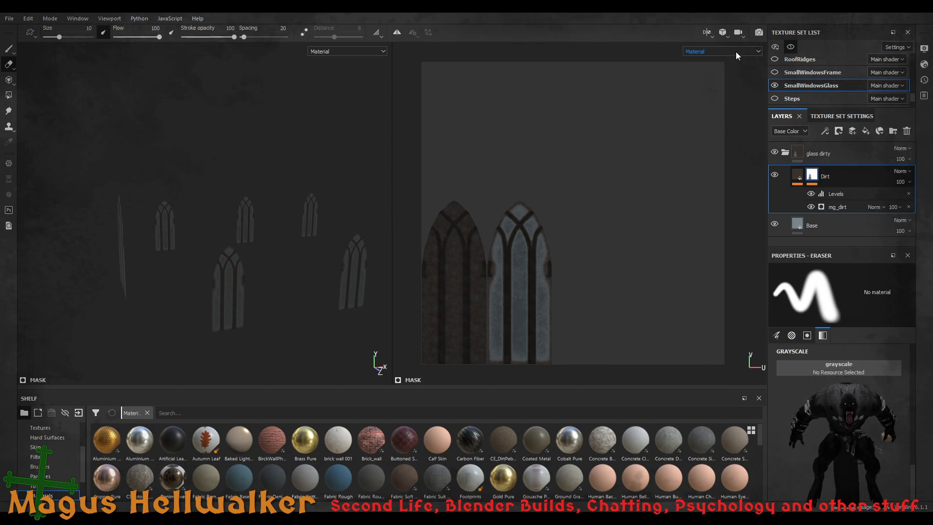
Review the glass channel by channel in the viewport, from Base Color and Metallic on to Opacity
key(c)
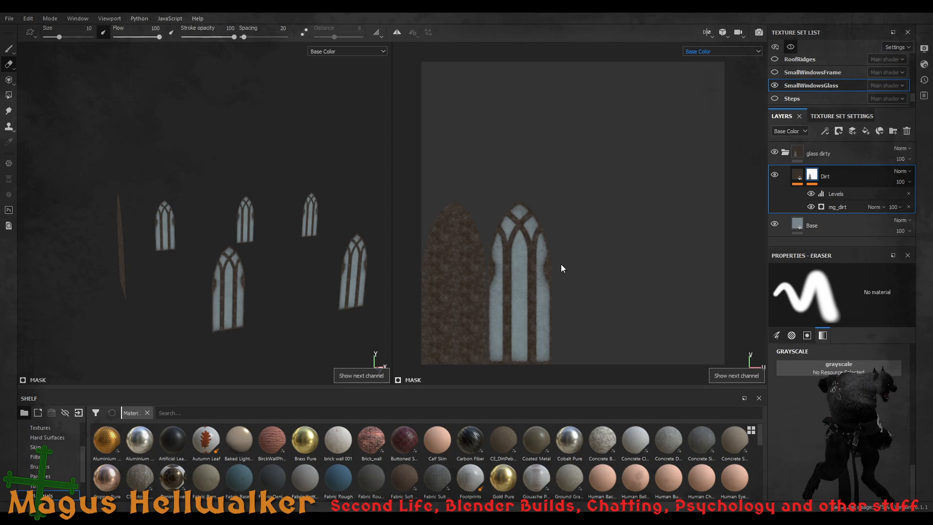
key(c)
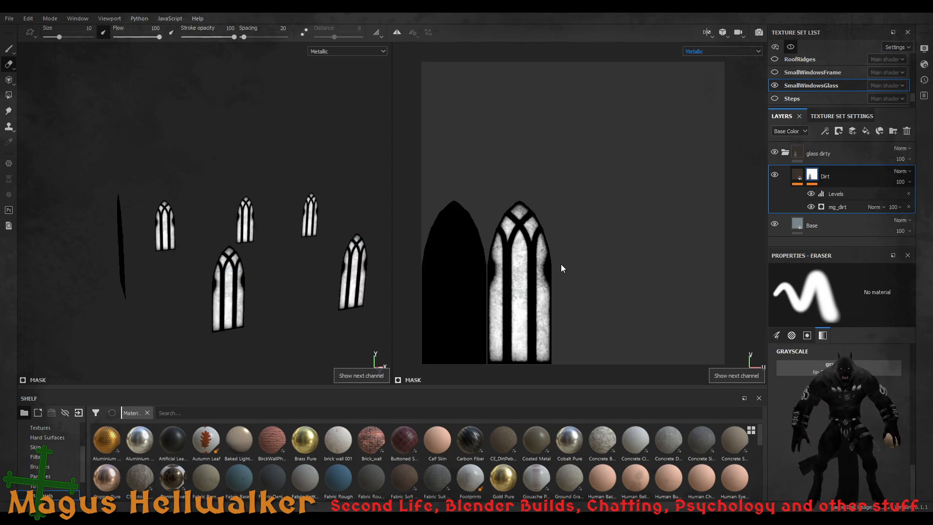
key(c)
key(c)
key(c)
key(c)
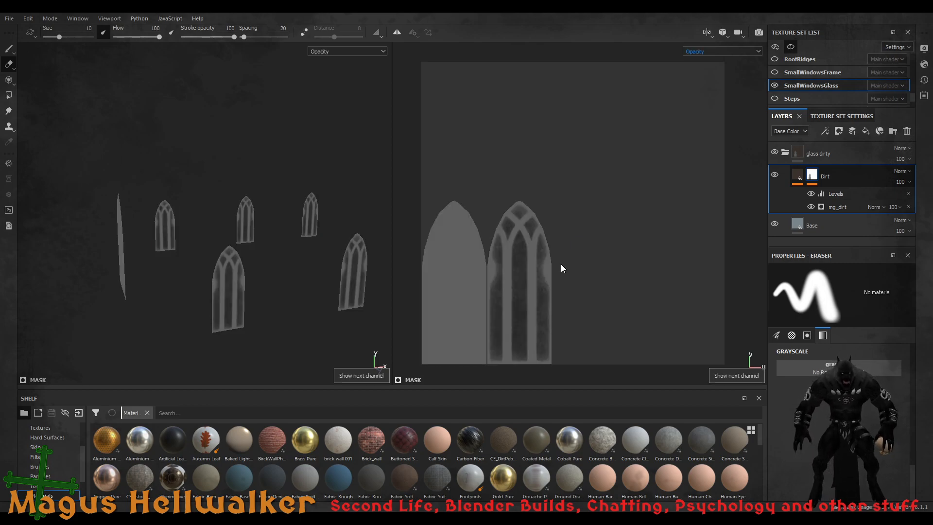
Display the Dirt layer's mask in both viewports and inspect the two window shapes closely in the 2D view
key(c)
key(c)
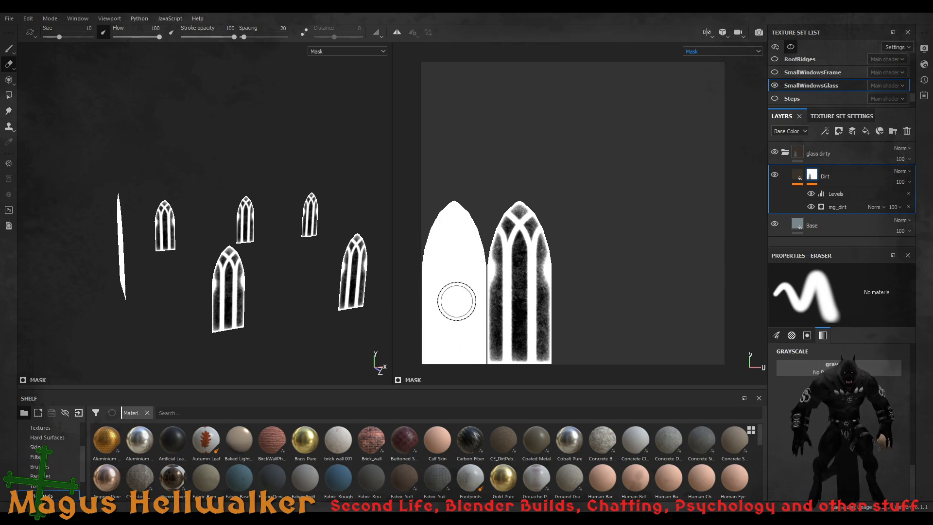
scroll(456, 311, down, 2)
scroll(459, 320, up, 3)
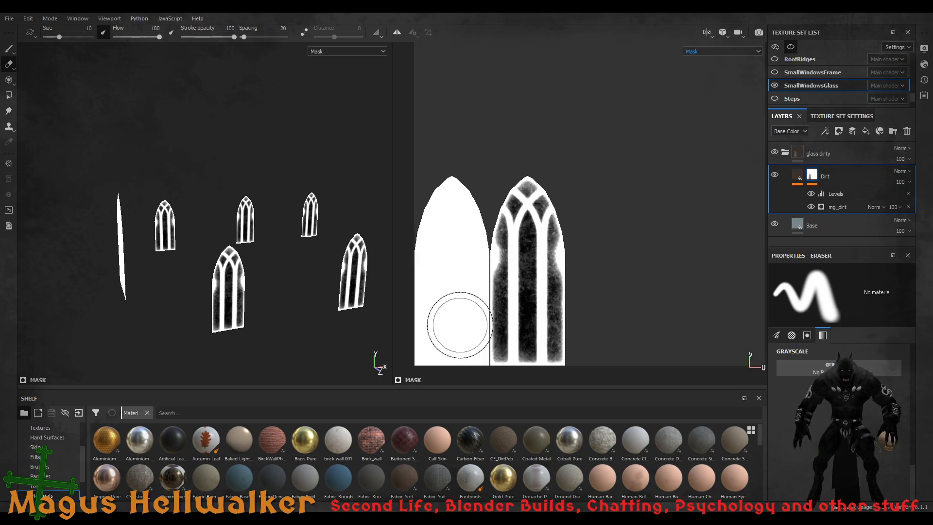
scroll(460, 325, up, 2)
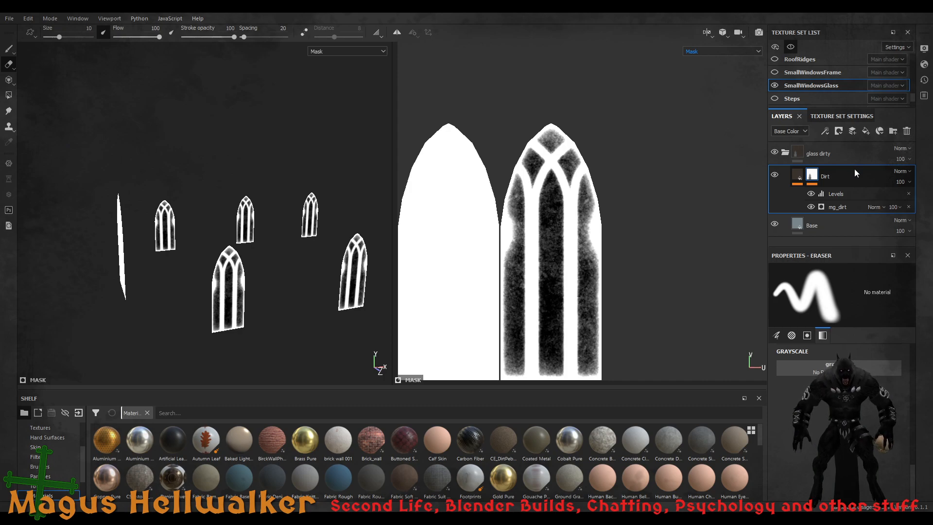
Hide the Levels and mg_dirt effects to compare the Dirt mask, show mg_dirt again and open its generator properties
click(827, 194)
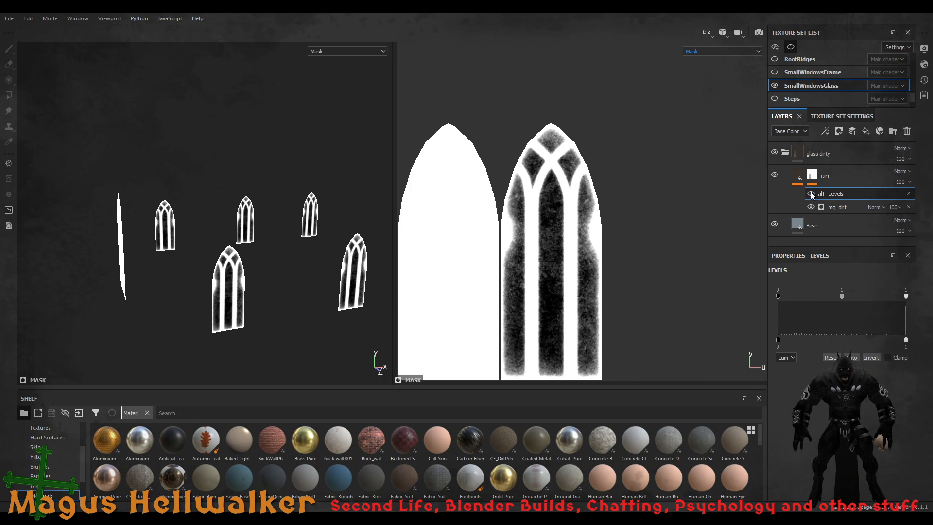
click(814, 207)
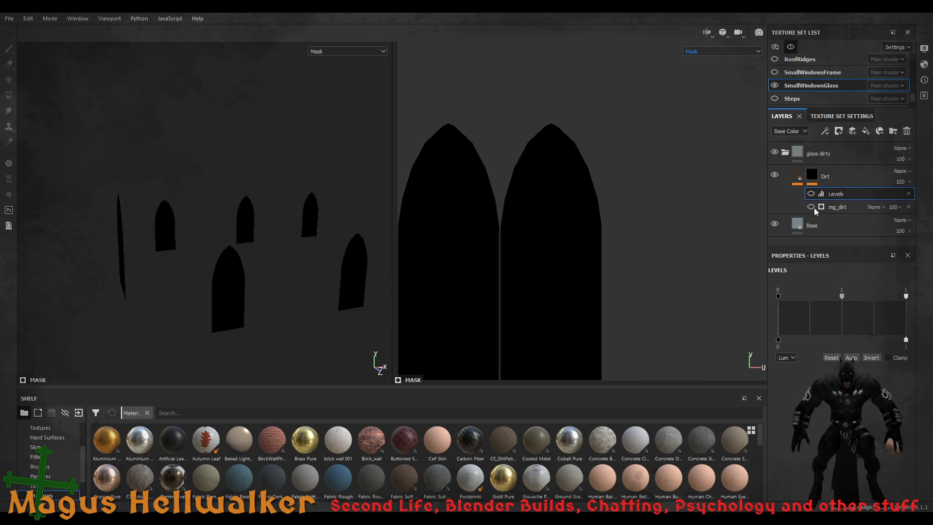
click(813, 206)
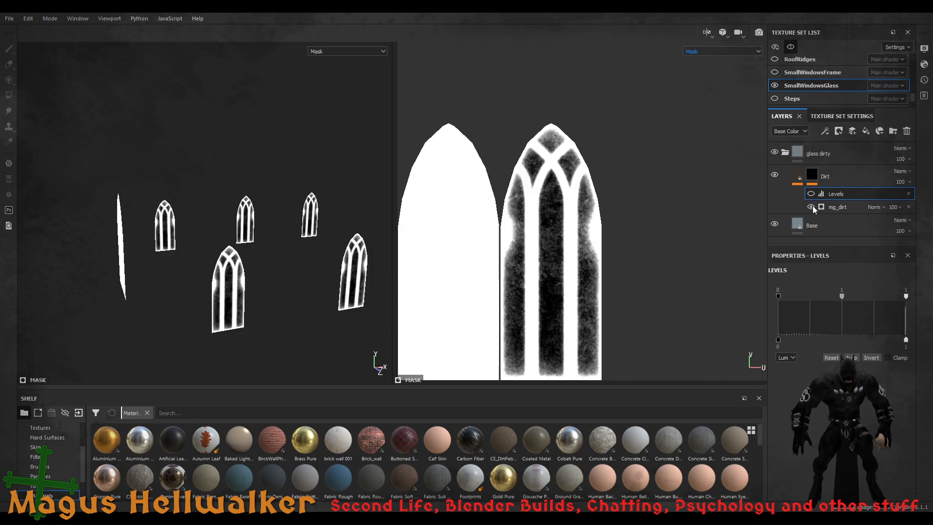
click(839, 206)
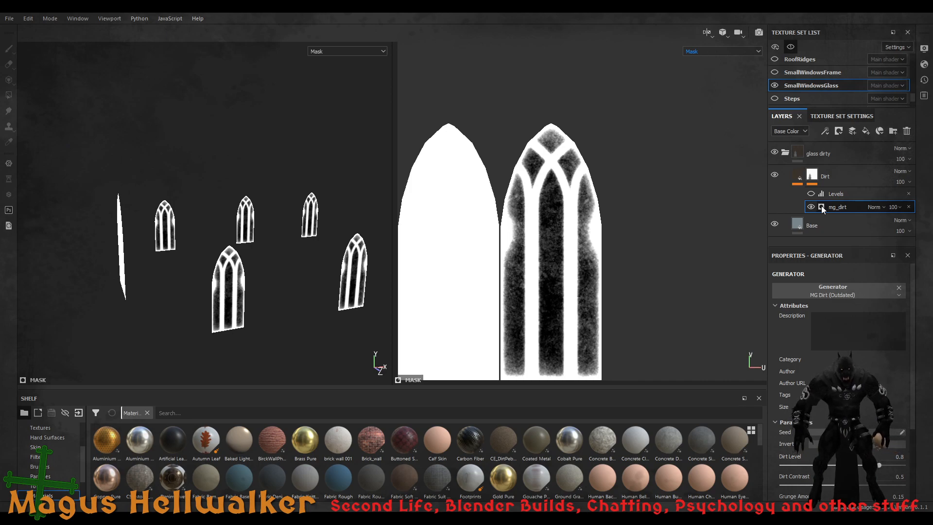
Try different blending modes on the mg_dirt generator, including Passthrough, and set it back to Normal
click(879, 231)
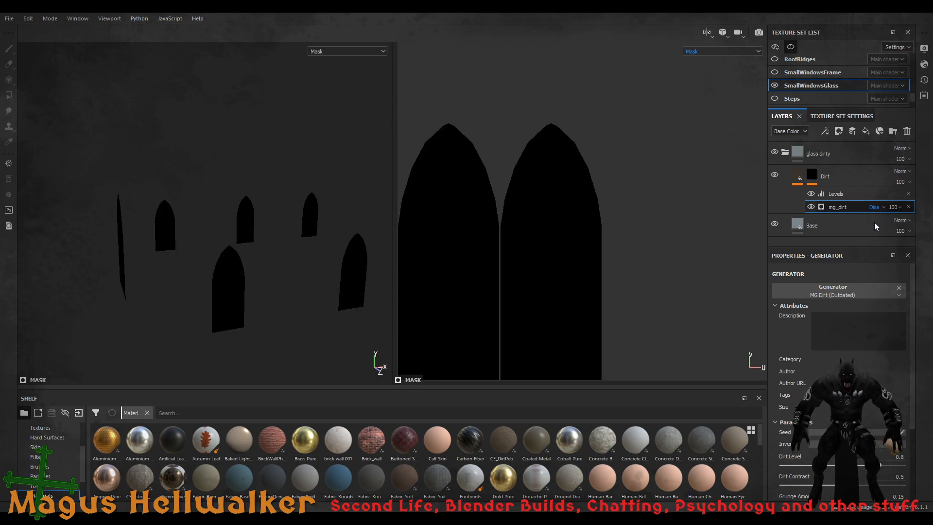
key(Up)
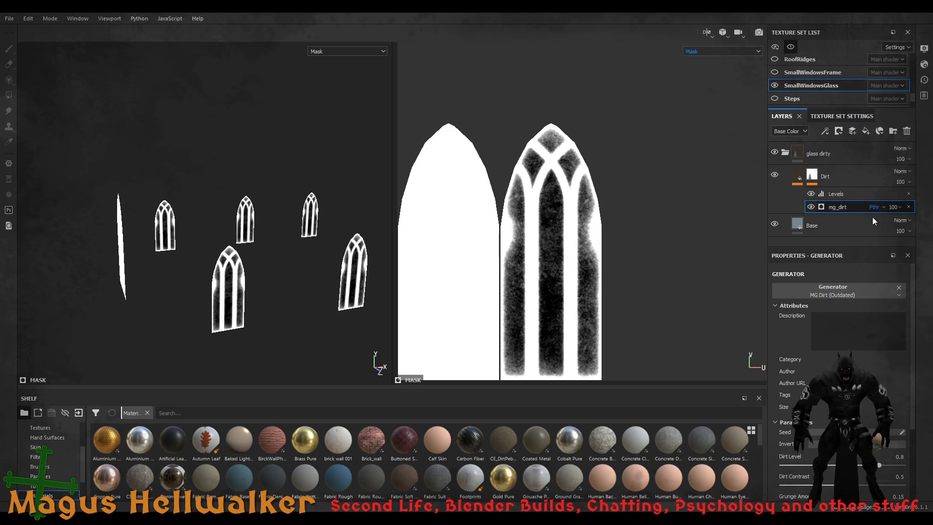
click(883, 289)
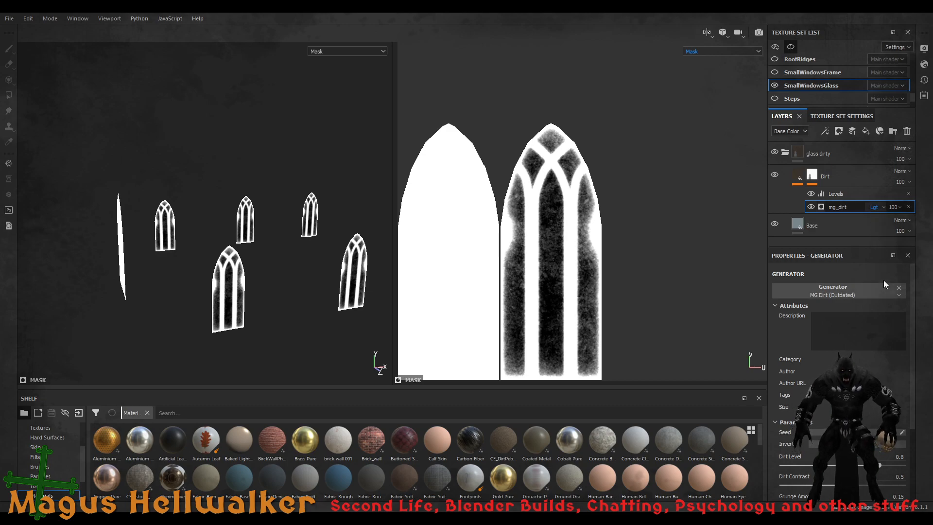
click(879, 217)
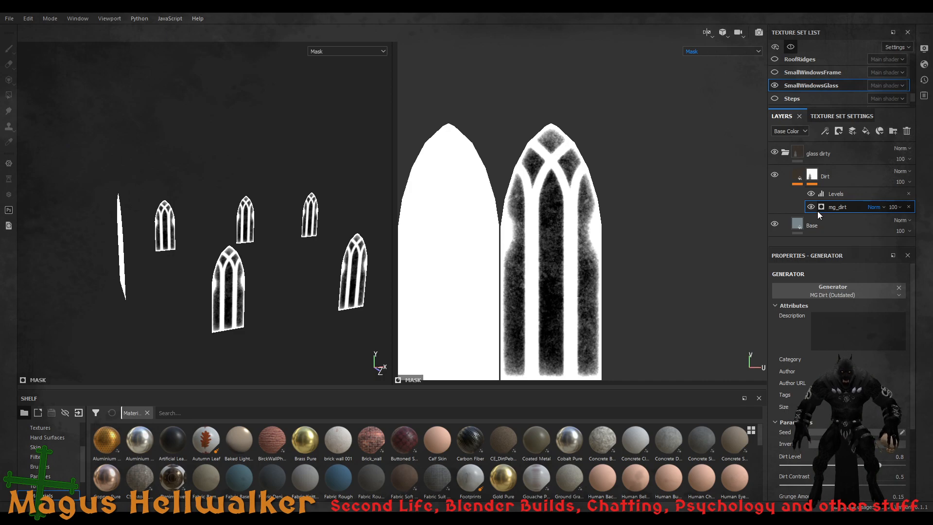
Review the SmallWindowsGlass texture set settings, covering its general properties, channels and mesh maps
click(846, 119)
scroll(864, 207, down, 6)
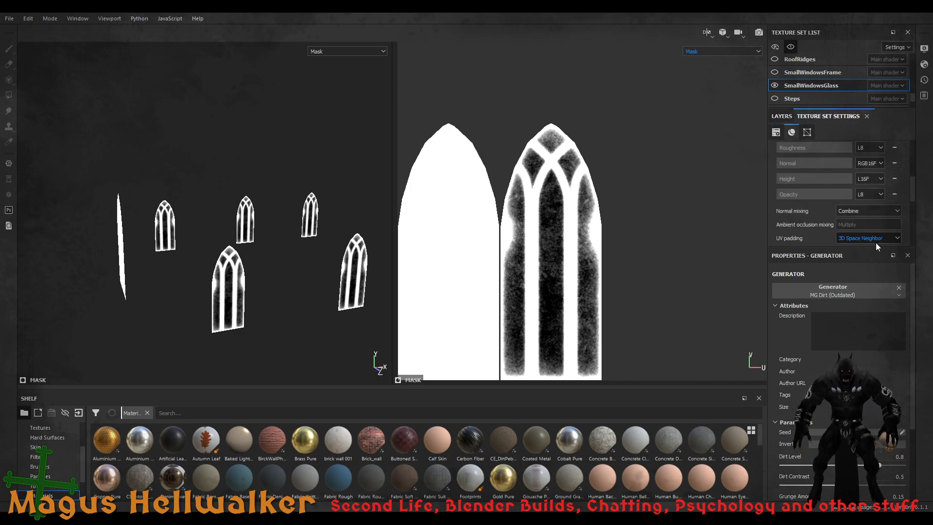
scroll(879, 231, down, 4)
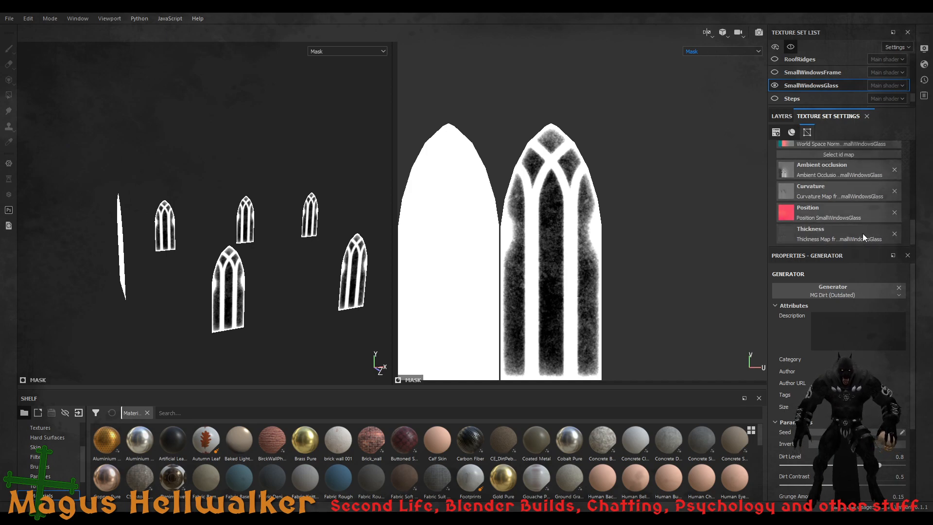
scroll(865, 231, down, 1)
scroll(874, 234, up, 3)
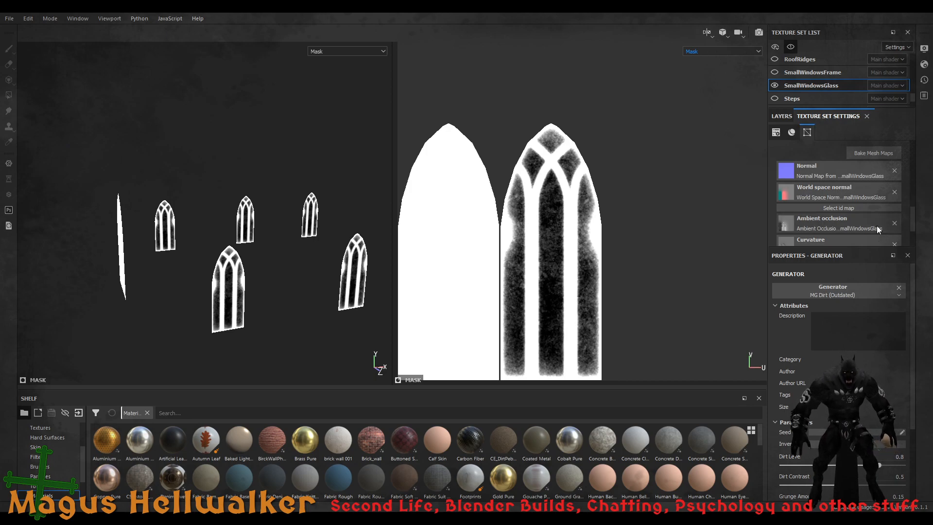
scroll(874, 220, down, 2)
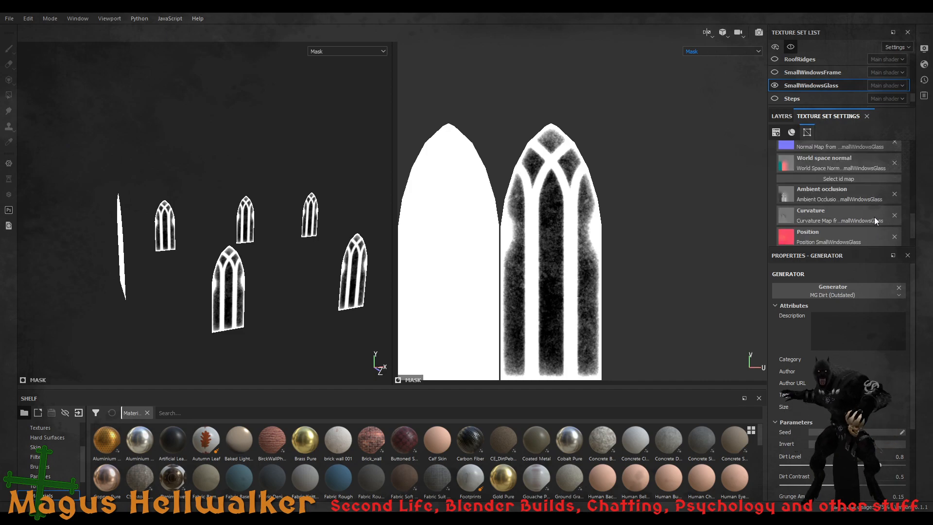
scroll(874, 217, down, 2)
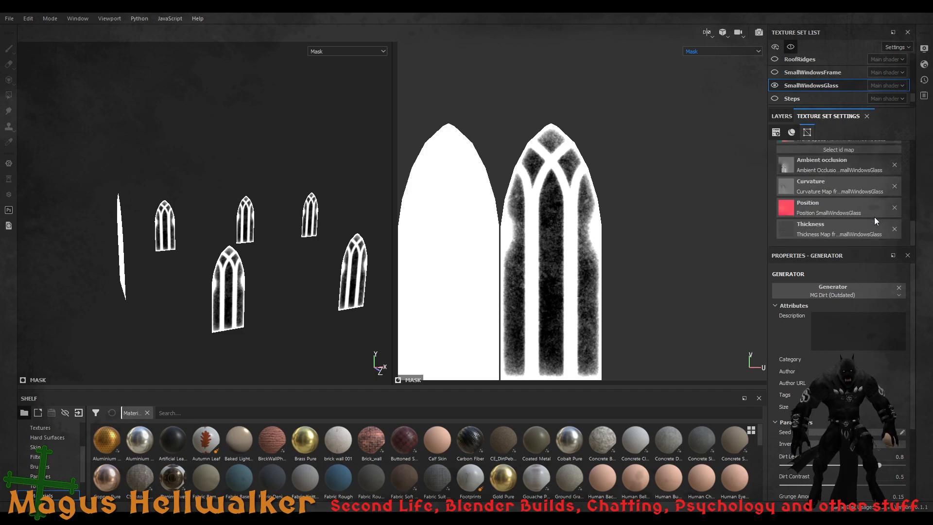
scroll(874, 217, up, 8)
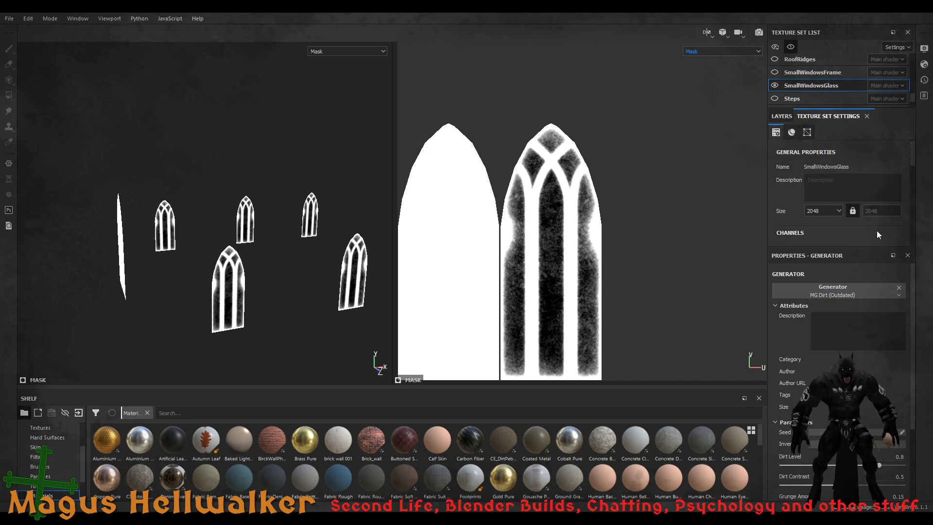
click(793, 134)
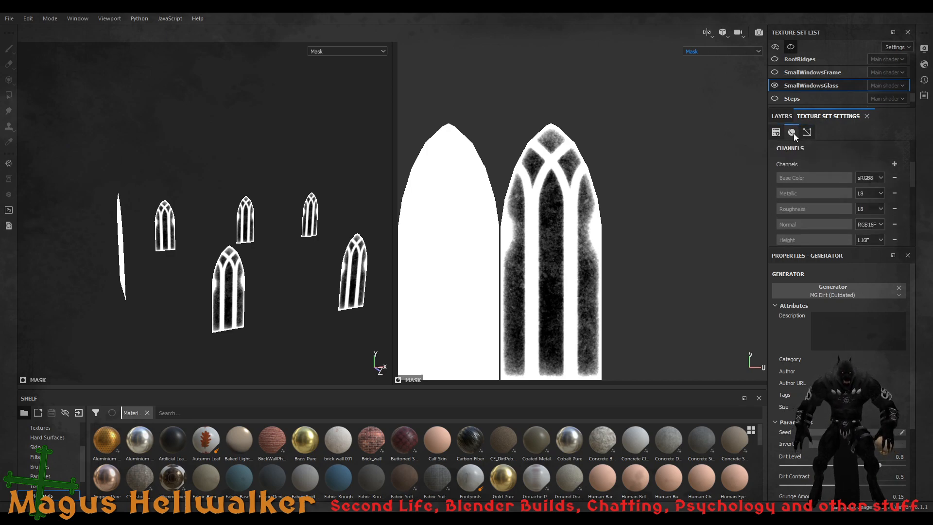
click(808, 133)
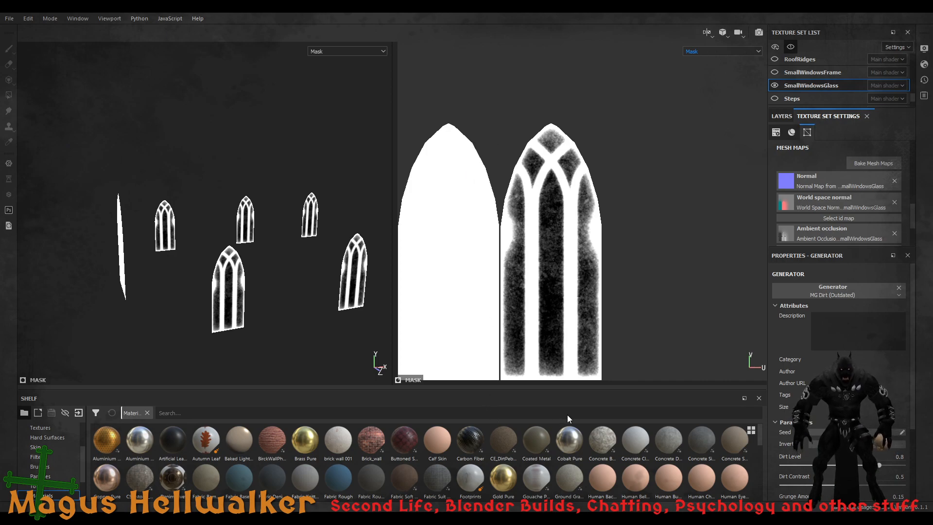
View the glass's baked mesh maps one by one, from Normal through Ambient occlusion to Thickness, and return to the mask view
key(b)
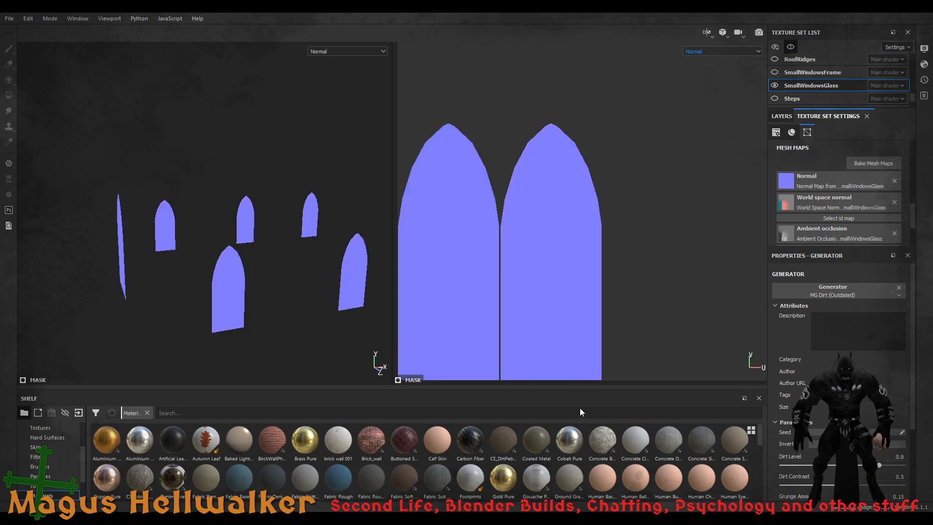
key(b)
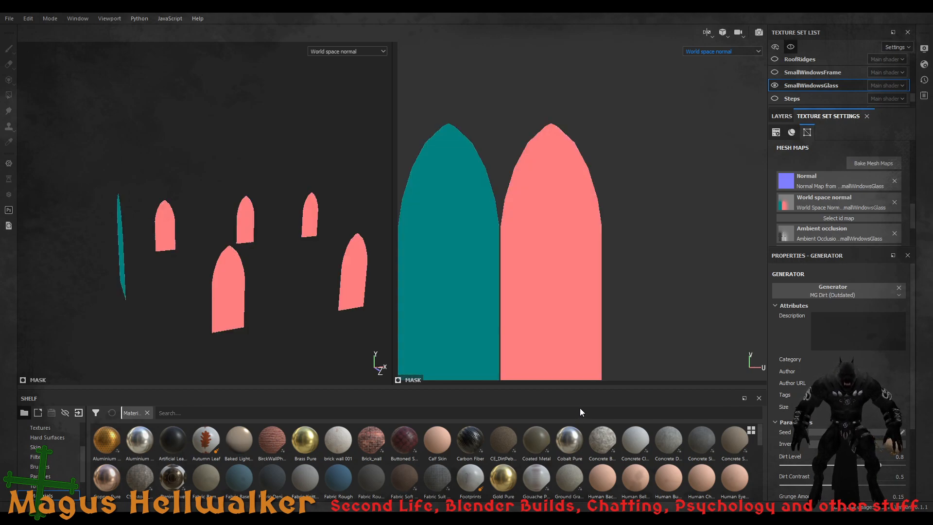
key(b)
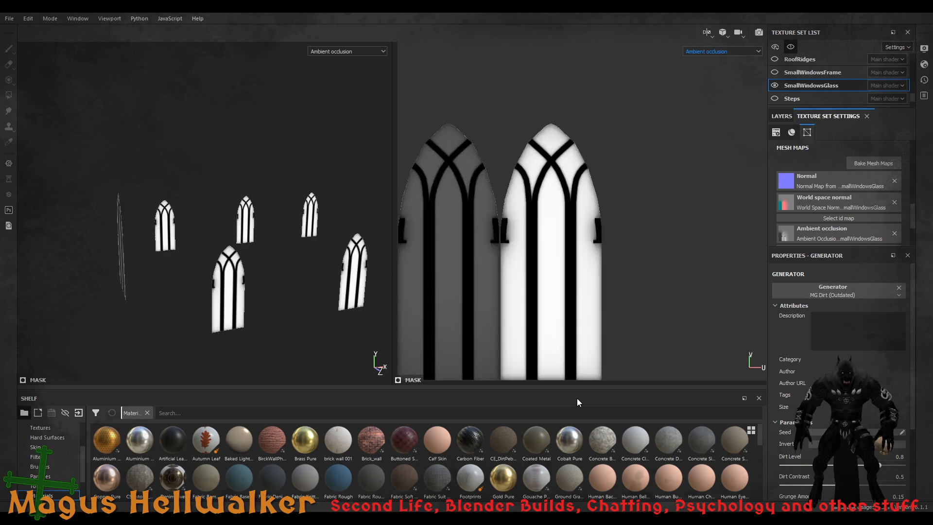
key(b)
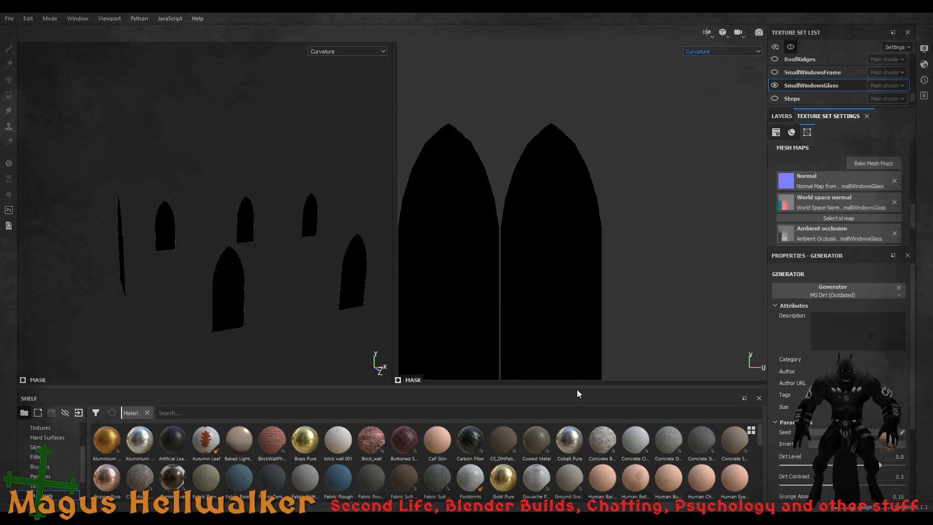
key(b)
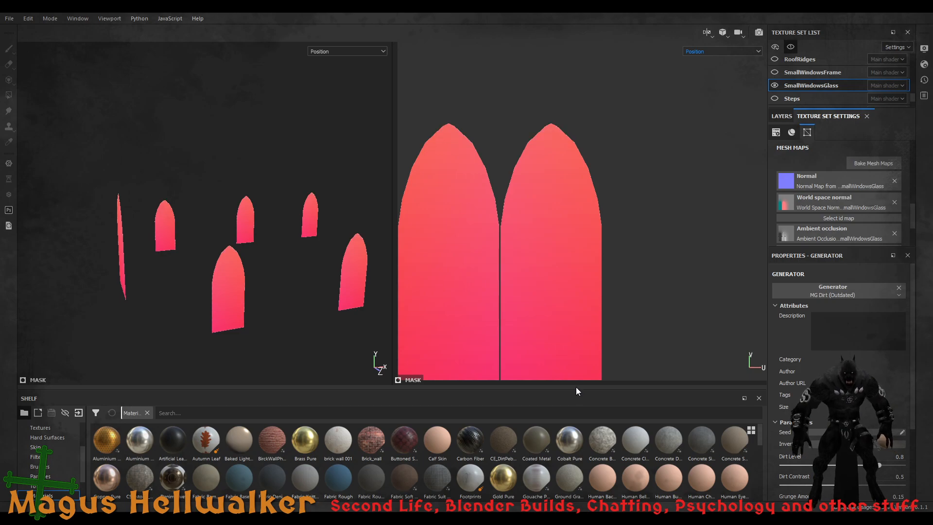
key(b)
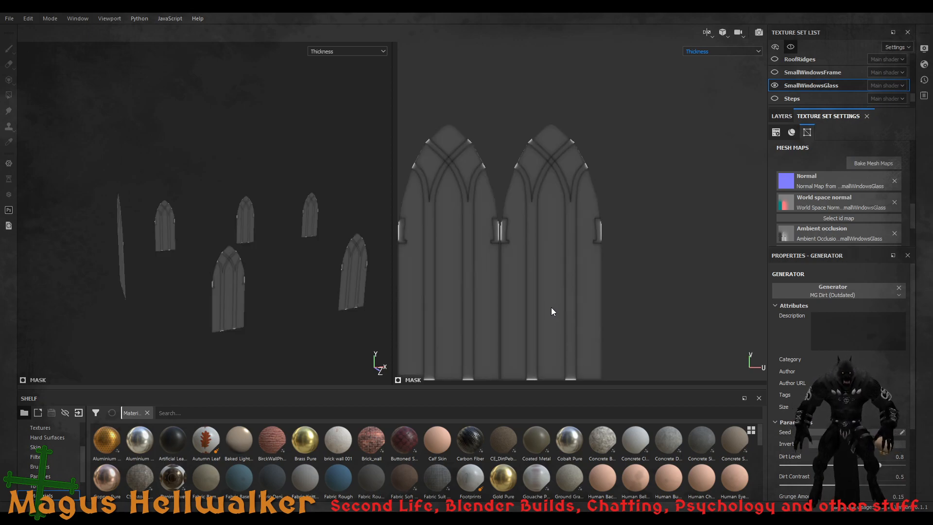
key(m)
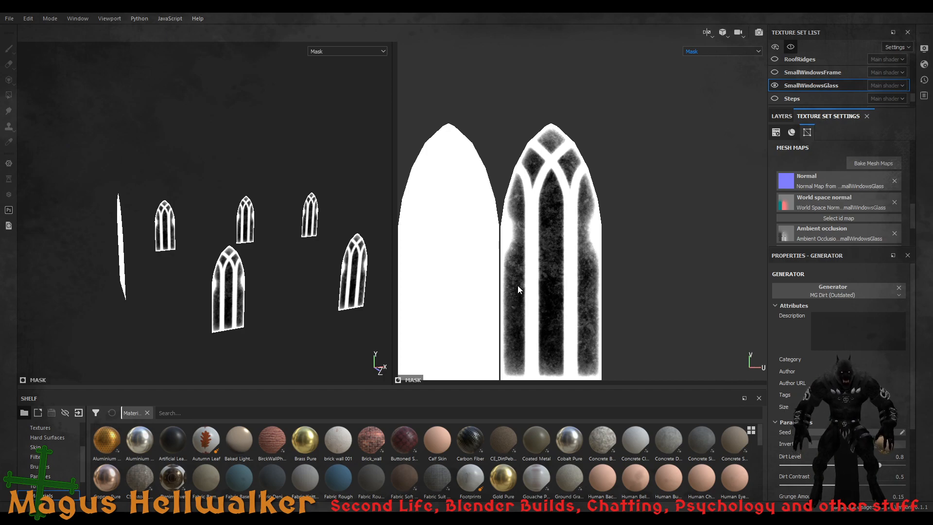
Compare the mask on the front and back faces of the window glass with its layout in the 2D view
scroll(518, 285, down, 5)
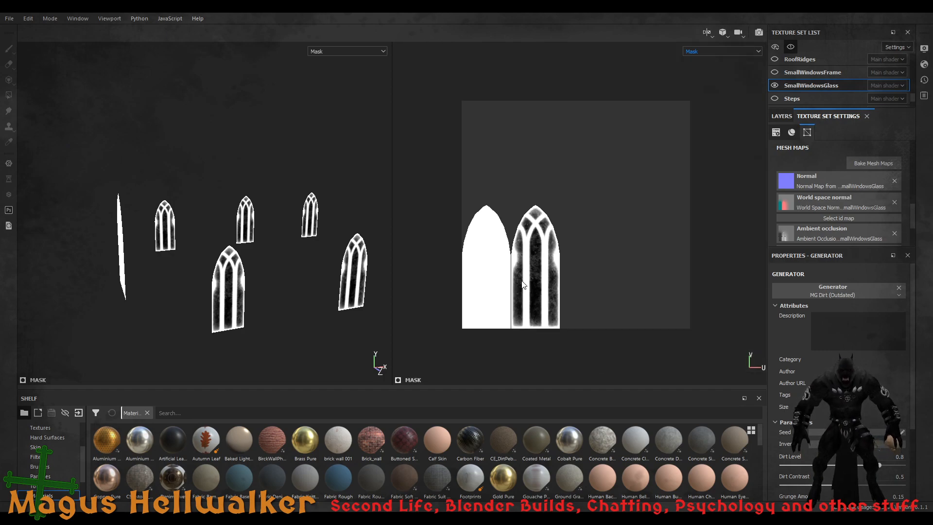
scroll(529, 281, up, 2)
scroll(548, 286, up, 1)
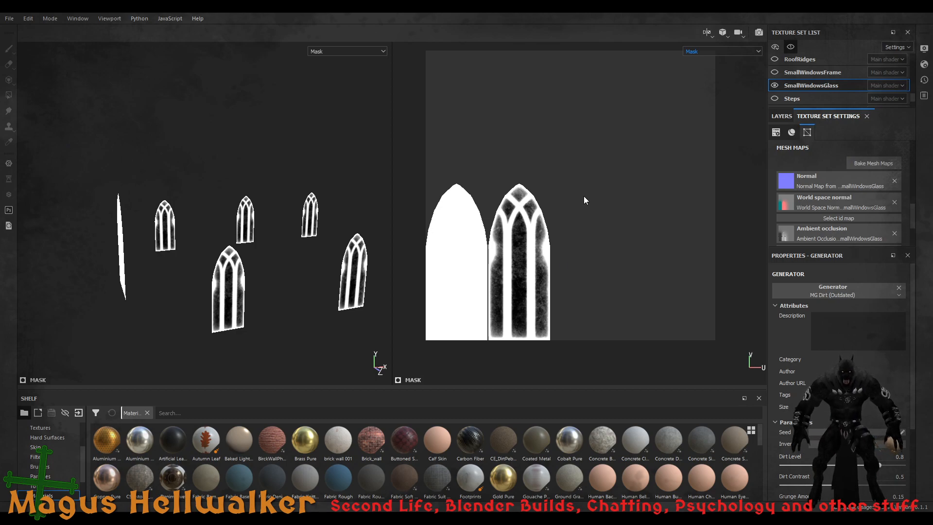
middle_drag(589, 179, 601, 196)
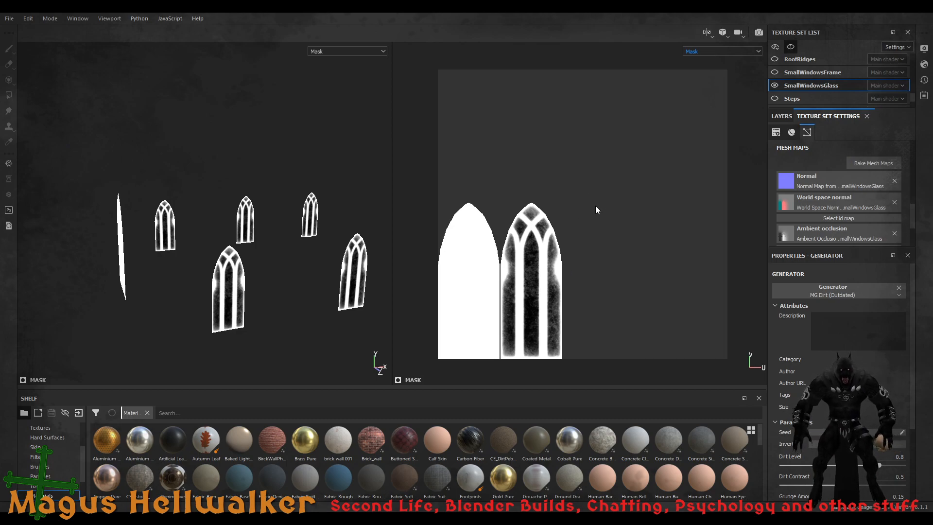
scroll(251, 291, down, 3)
scroll(260, 282, up, 4)
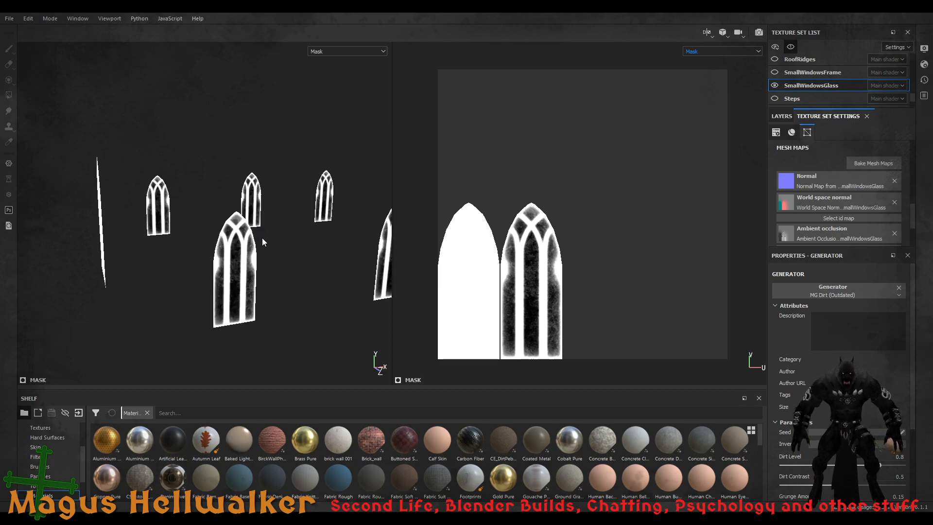
mouse_move(268, 256)
alt+mouse_down()
mouse_move(284, 272)
mouse_move(285, 232)
mouse_move(350, 281)
mouse_move(452, 212)
mouse_move(381, 214)
mouse_move(559, 216)
alt+mouse_up()
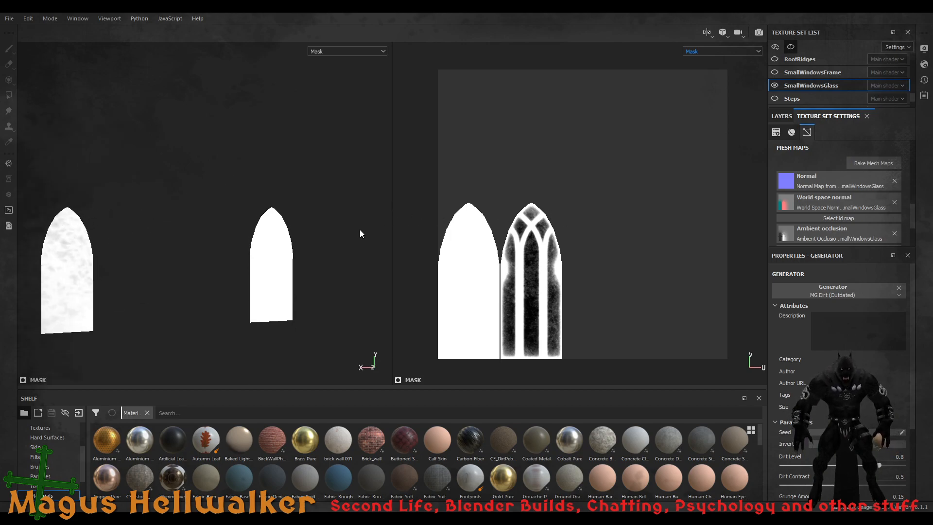
alt+drag(360, 230, 275, 300)
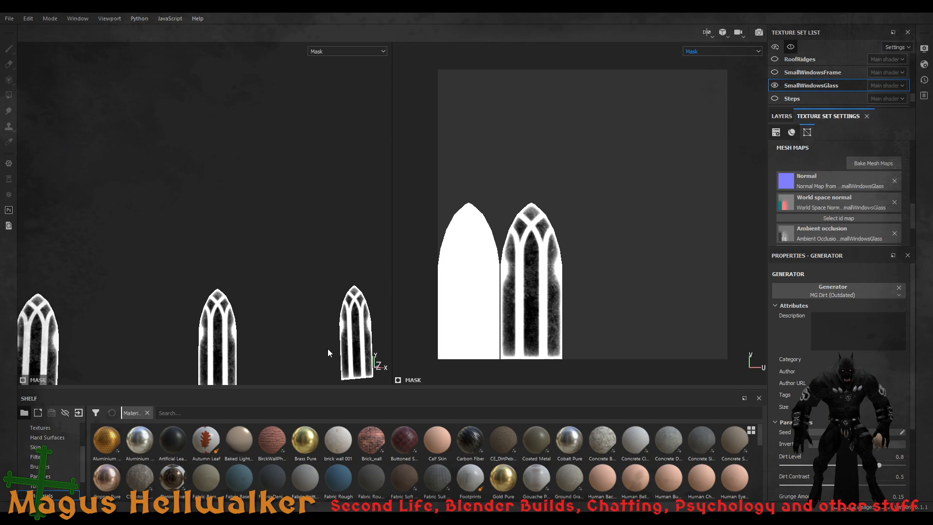
alt+drag(327, 349, 312, 354)
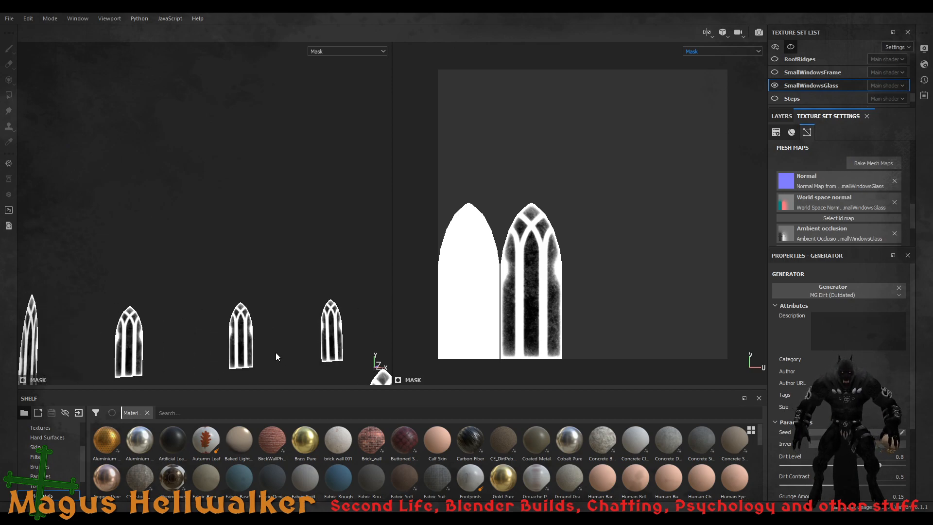
alt+middle_drag(283, 365, 287, 268)
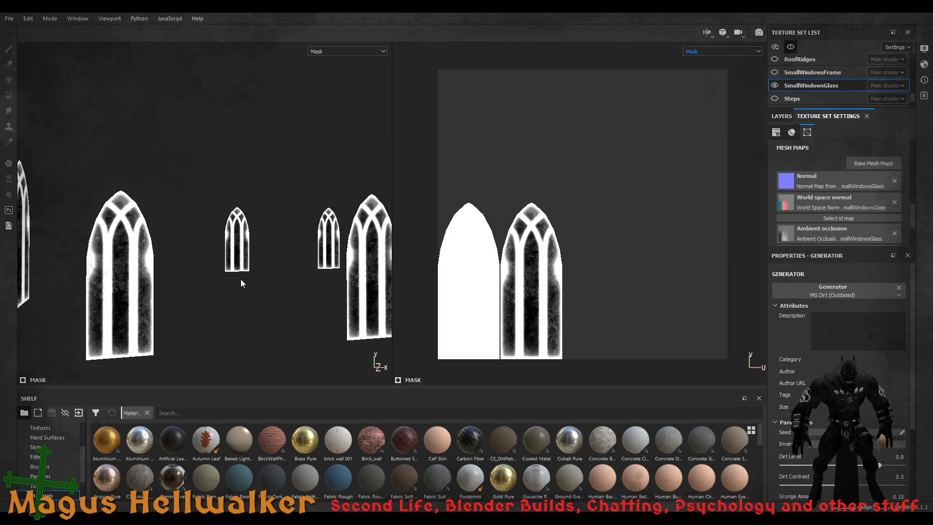
mouse_move(251, 284)
alt+mouse_down()
mouse_move(277, 279)
mouse_move(267, 277)
alt+mouse_up()
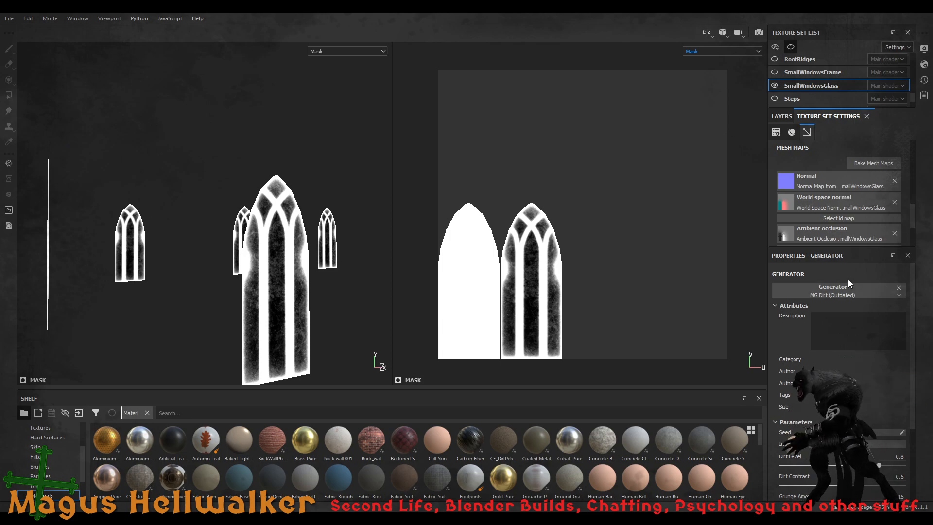
Go back to the glass's layer stack, review the mg_dirt generator's parameters and select the Dirt layer's mask
scroll(816, 195, up, 3)
scroll(777, 136, up, 5)
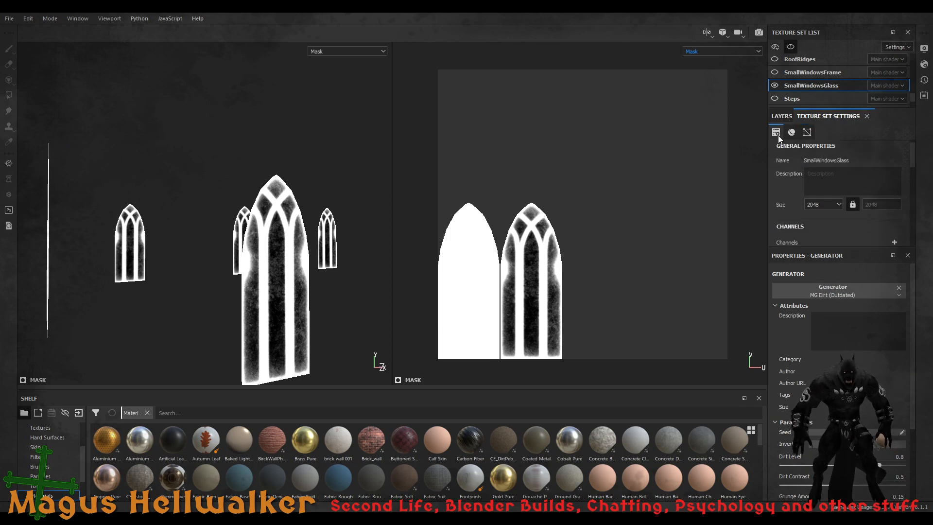
click(783, 117)
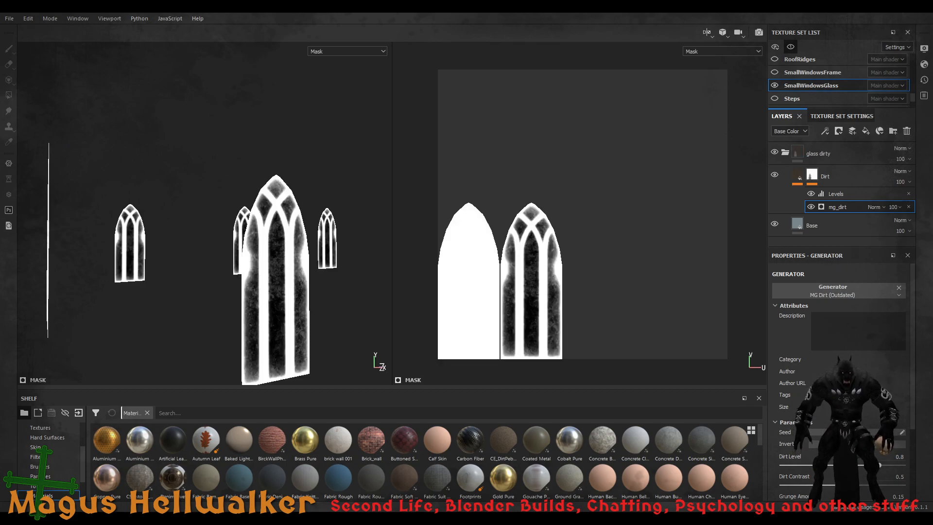
scroll(826, 292, down, 3)
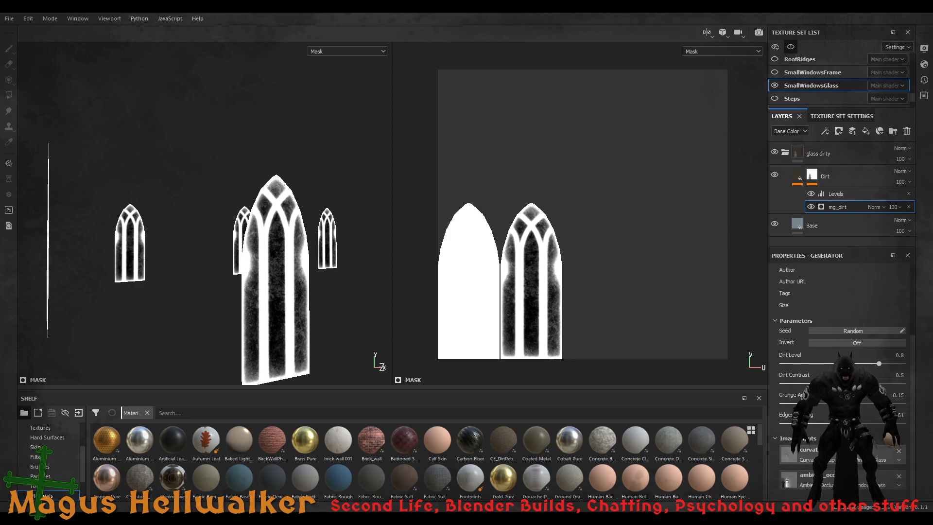
scroll(840, 340, up, 3)
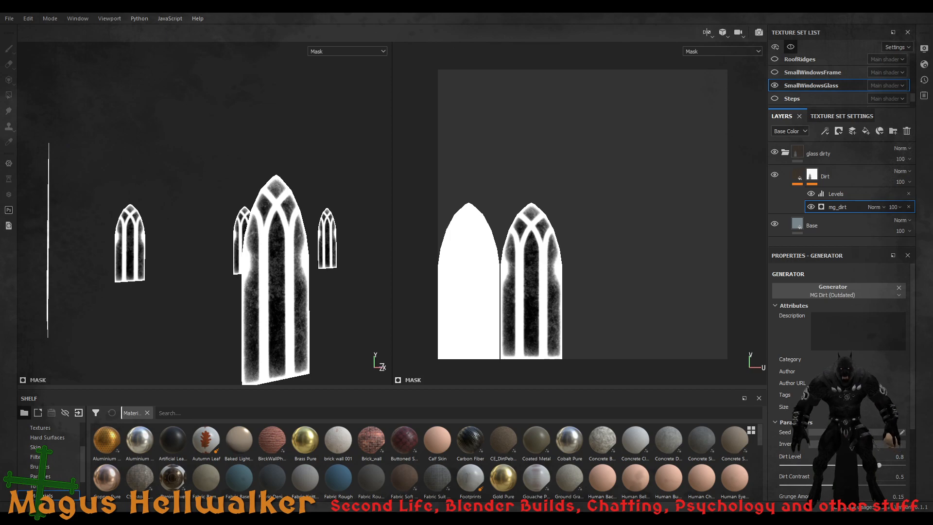
click(812, 176)
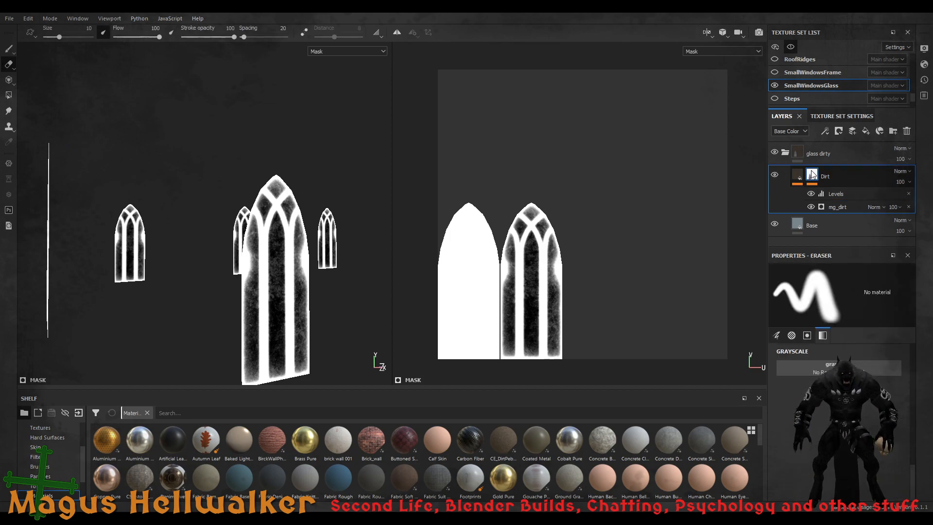
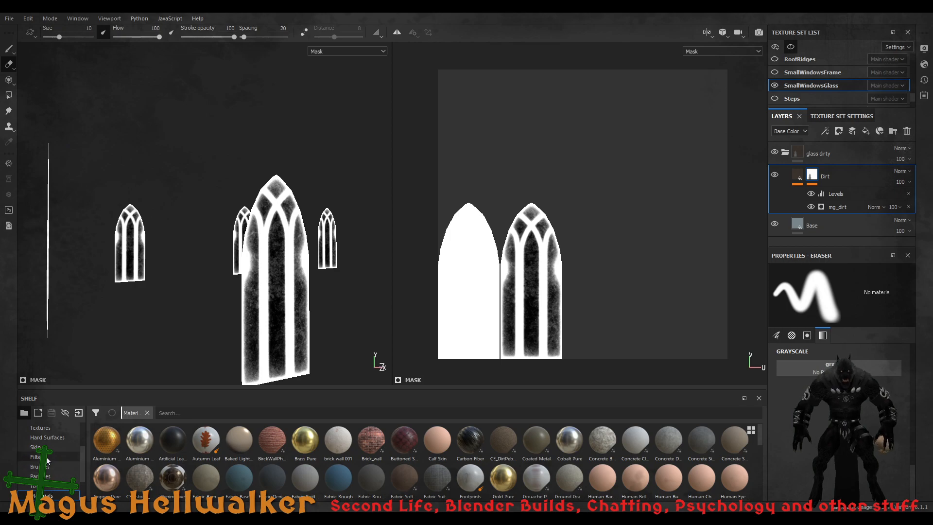
Show the shelf's Textures category and look through the available baked maps and textures
scroll(47, 460, up, 3)
click(50, 476)
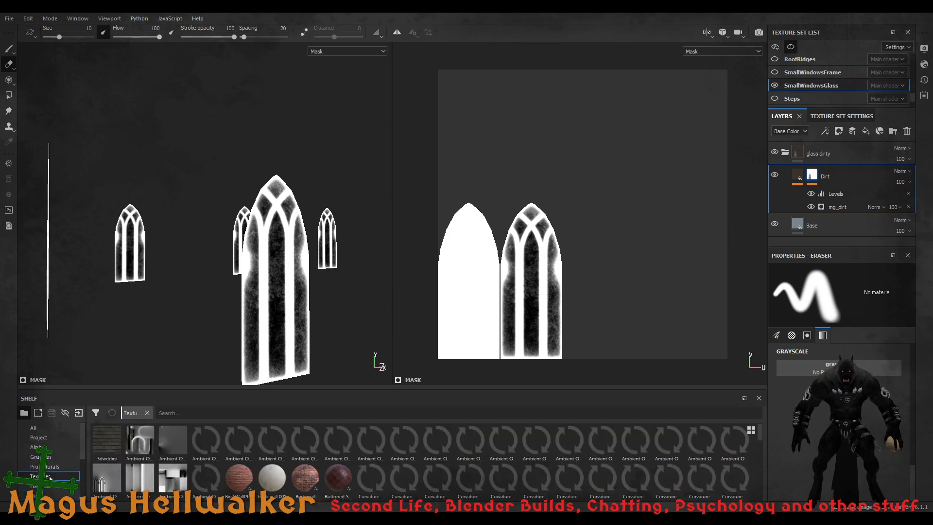
scroll(302, 482, down, 5)
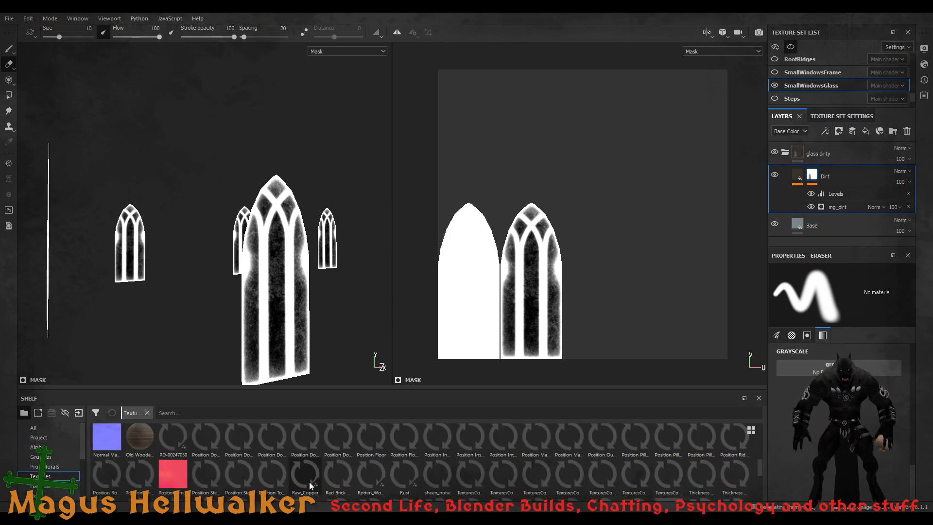
scroll(310, 483, up, 2)
scroll(311, 482, up, 3)
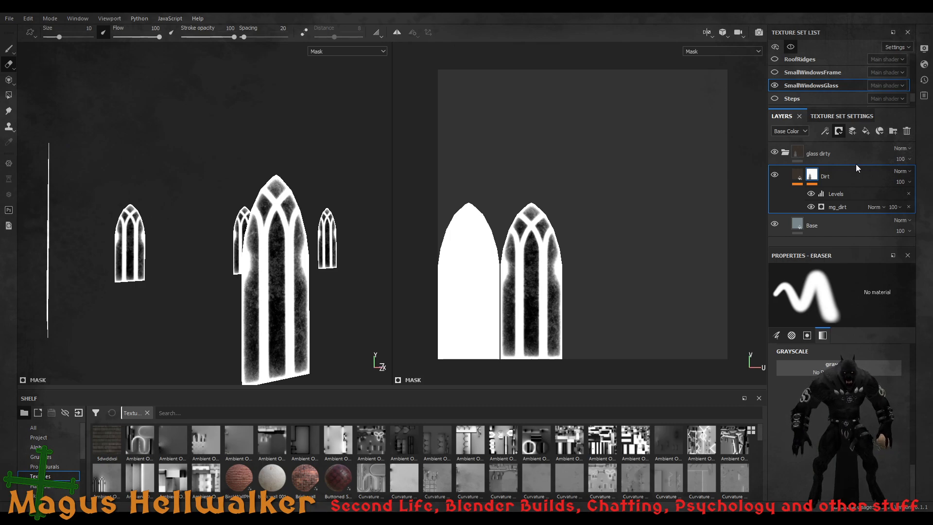
Mask the glass dirty folder with a fill of the arched window texture and add a Levels effect to the mask
click(819, 154)
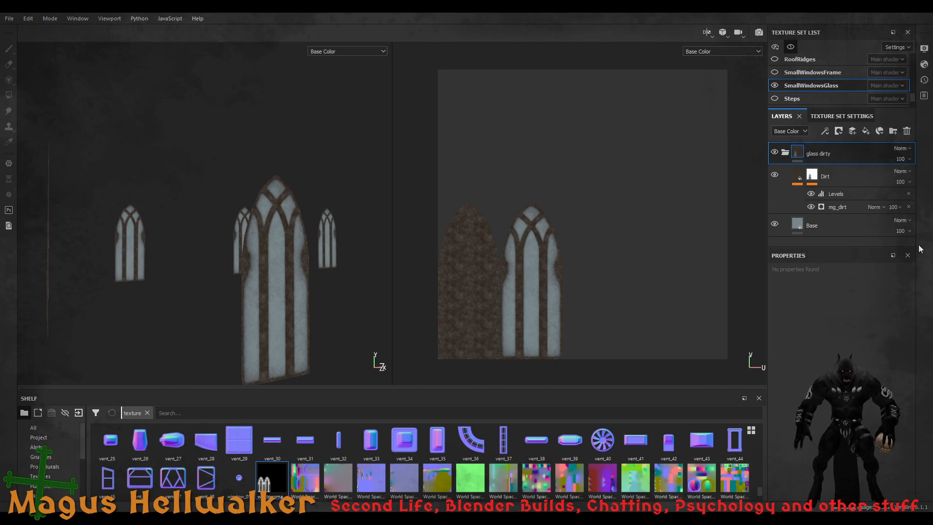
key(ctrl+z)
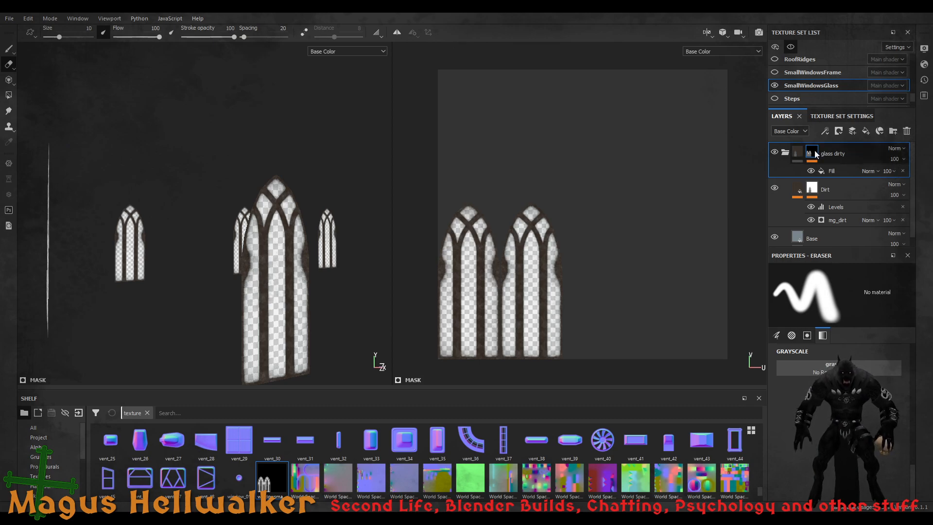
key(ctrl+z)
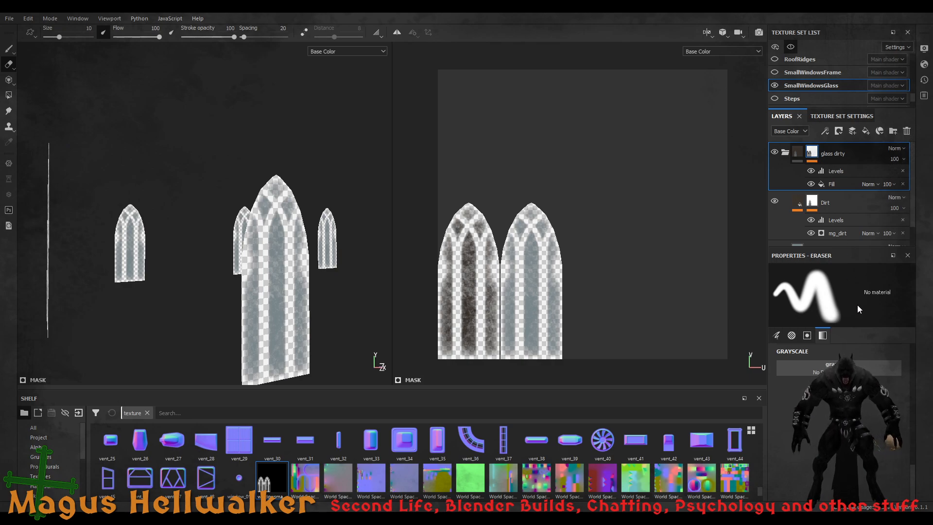
Paste the folder's mask onto the Dirt layer and remove the mask from the glass dirty folder
click(814, 205)
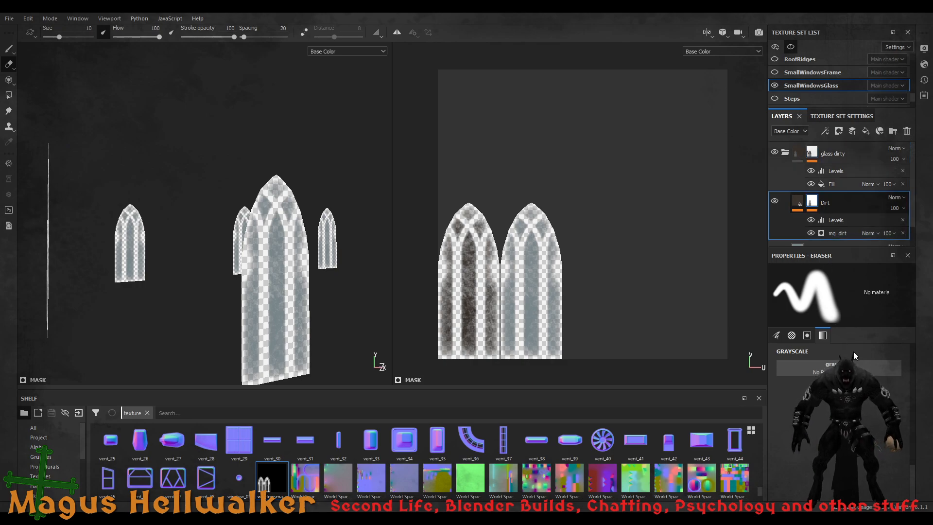
key(ctrl+v)
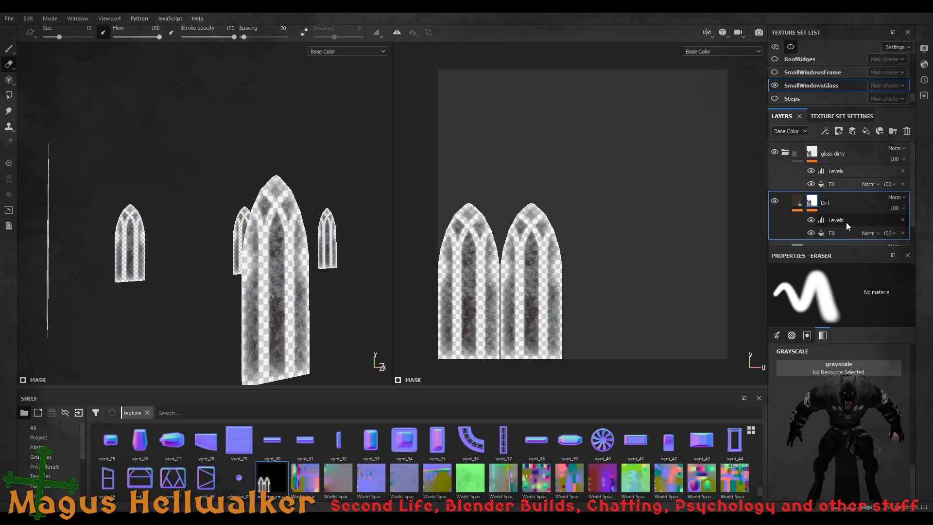
click(815, 154)
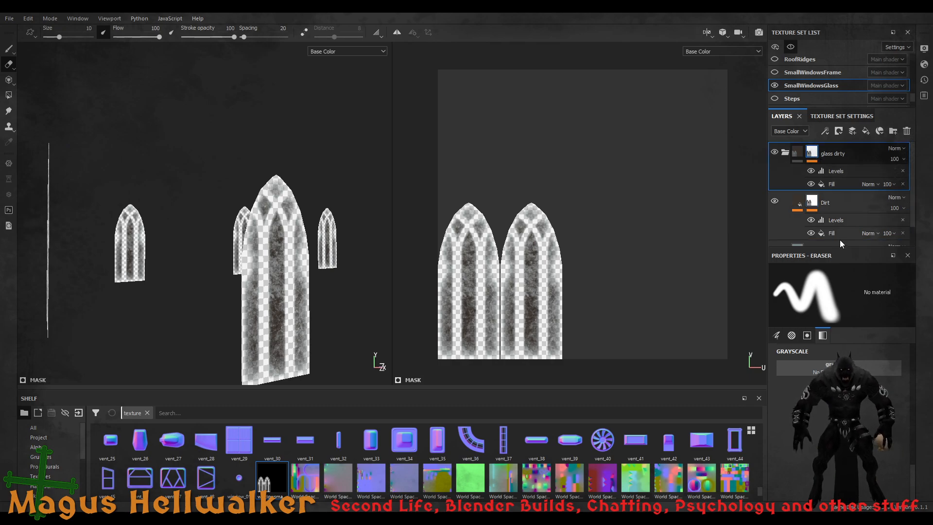
key(ctrl+z)
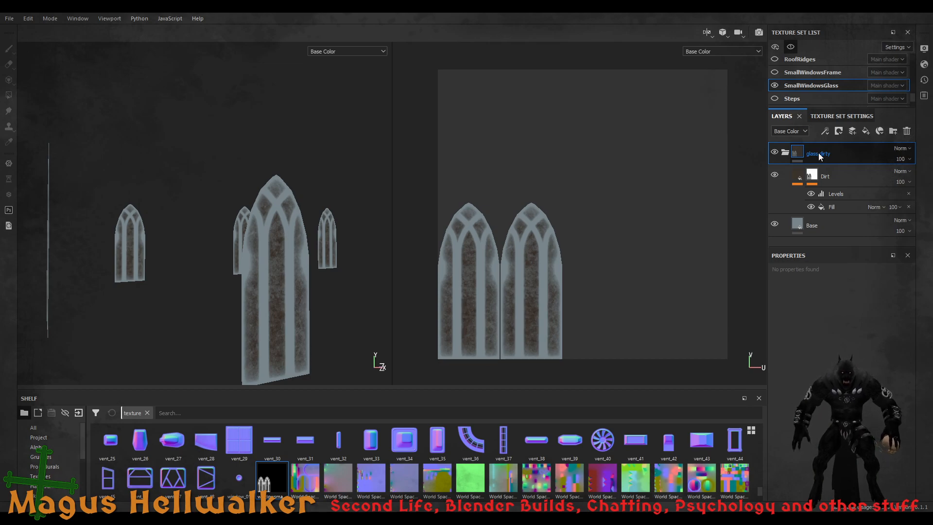
Select the Dirt layer's mask and inspect the Metallic channel of the window glass in the 2D view
click(811, 179)
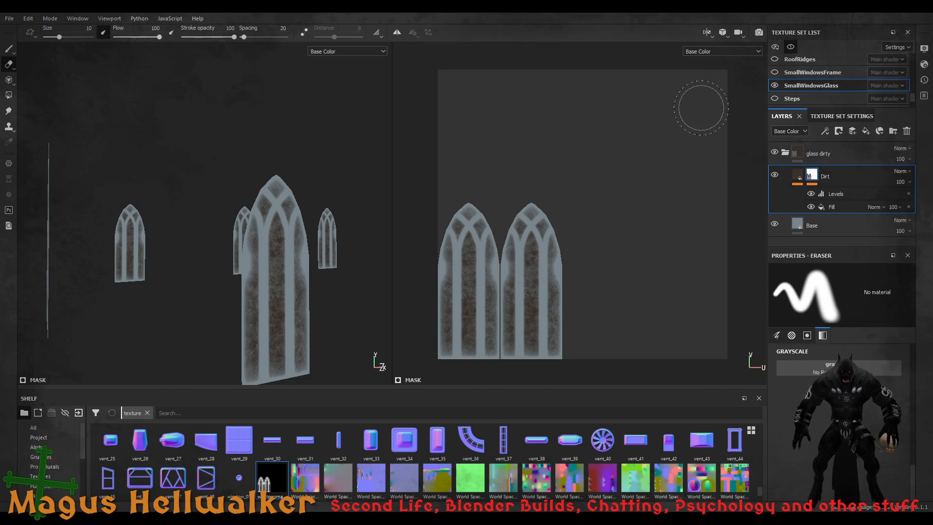
key(c)
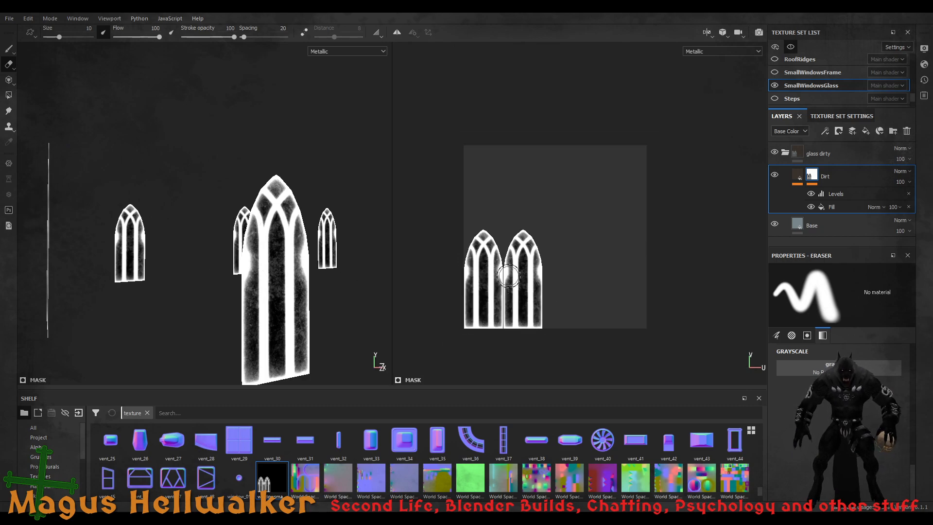
scroll(509, 275, up, 1)
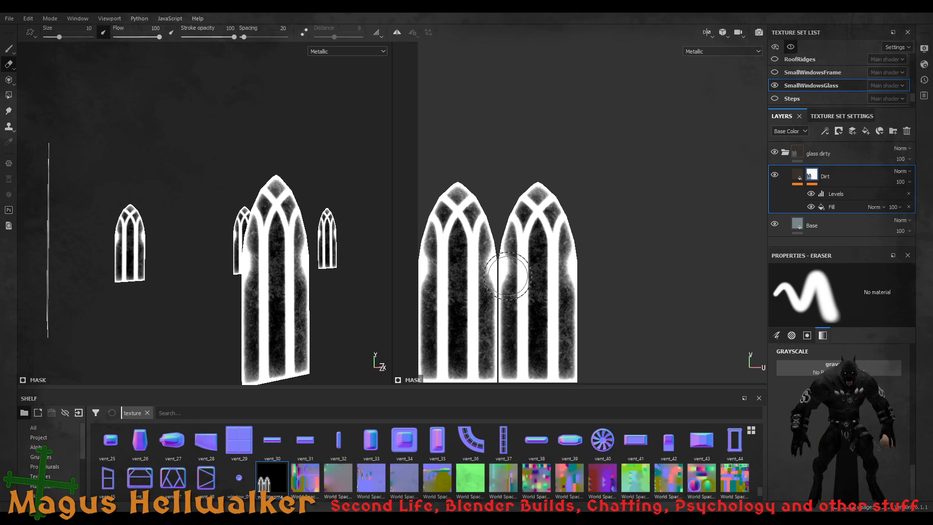
scroll(509, 275, down, 1)
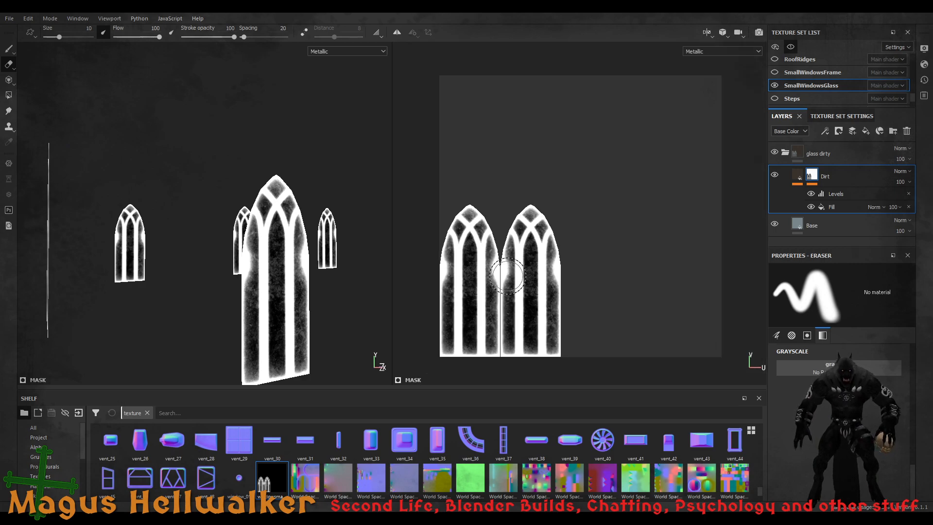
scroll(509, 276, down, 1)
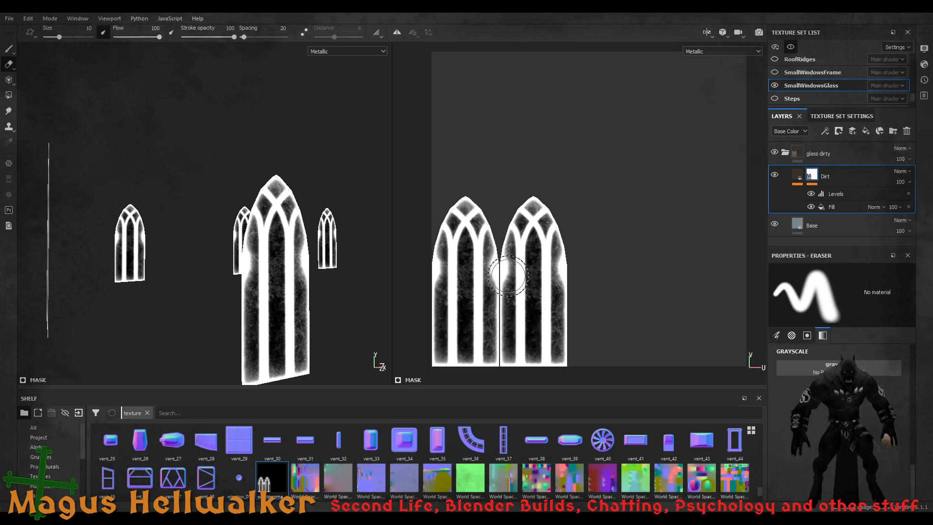
scroll(509, 276, down, 1)
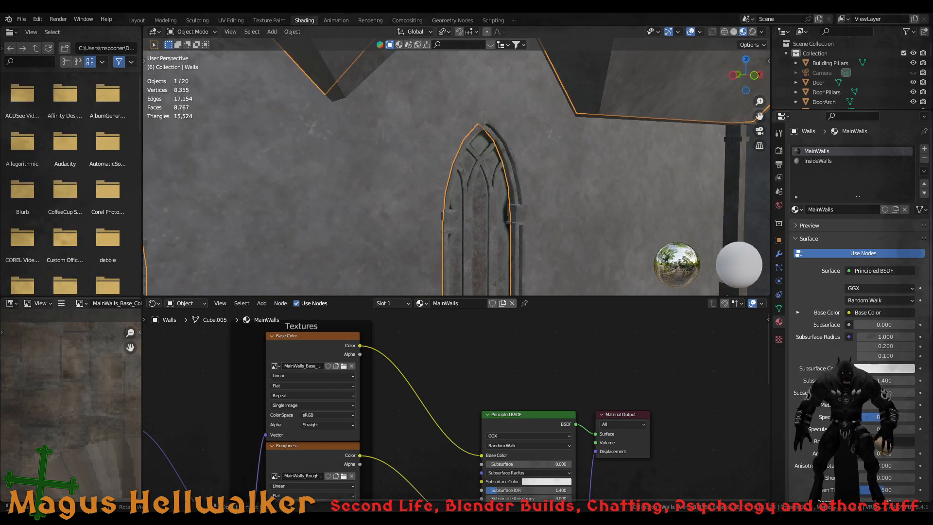
Switch to Blender, inspect the church's exterior walls and windows, and show the InsideWalls material's nodes
scroll(463, 249, down, 14)
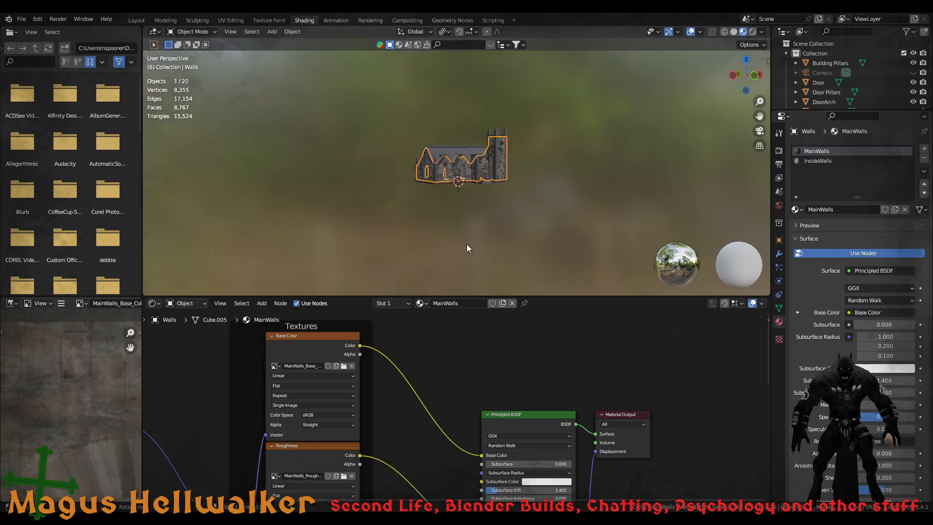
scroll(468, 173, up, 12)
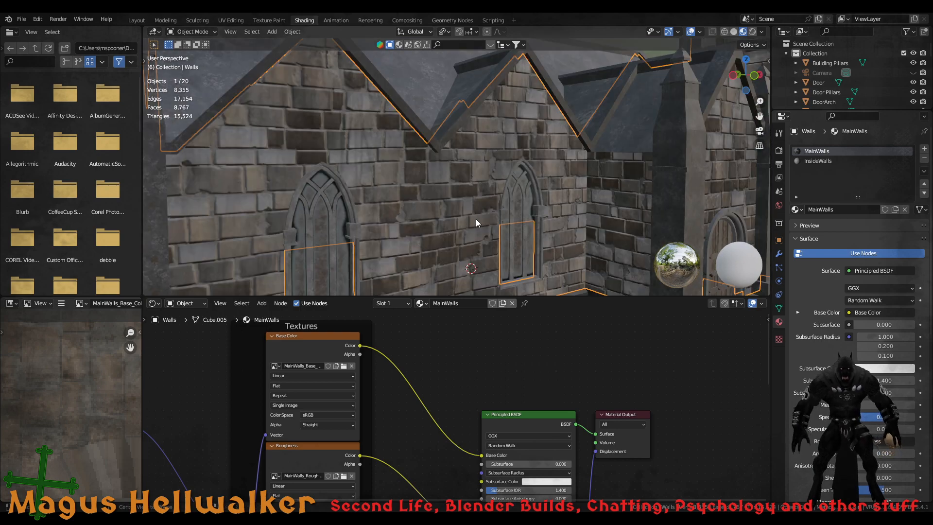
alt+click(476, 223)
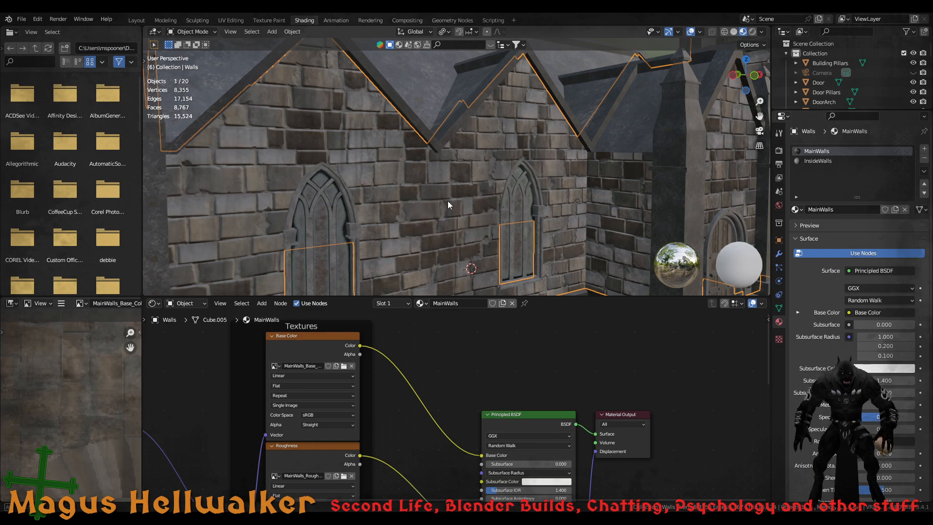
scroll(448, 200, up, 5)
middle_drag(512, 191, 425, 197)
scroll(456, 203, down, 8)
scroll(457, 203, up, 3)
scroll(457, 202, up, 5)
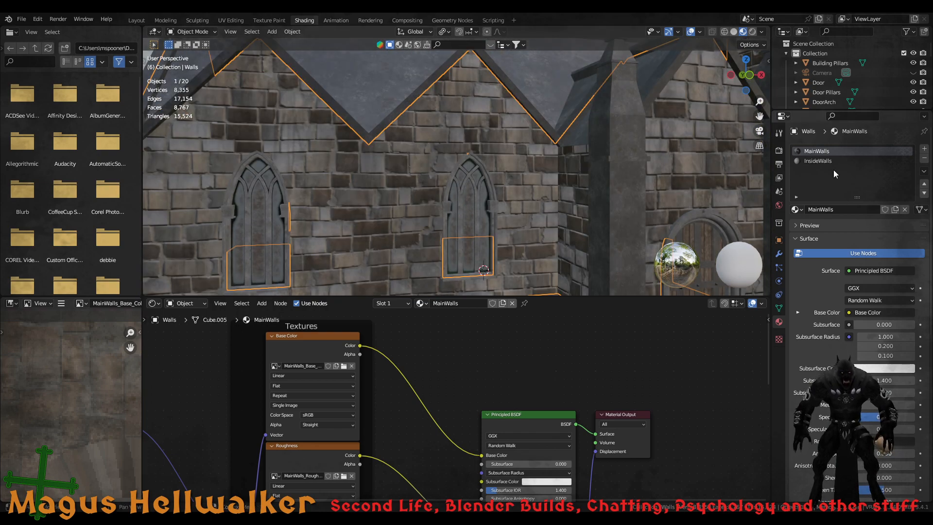
click(821, 160)
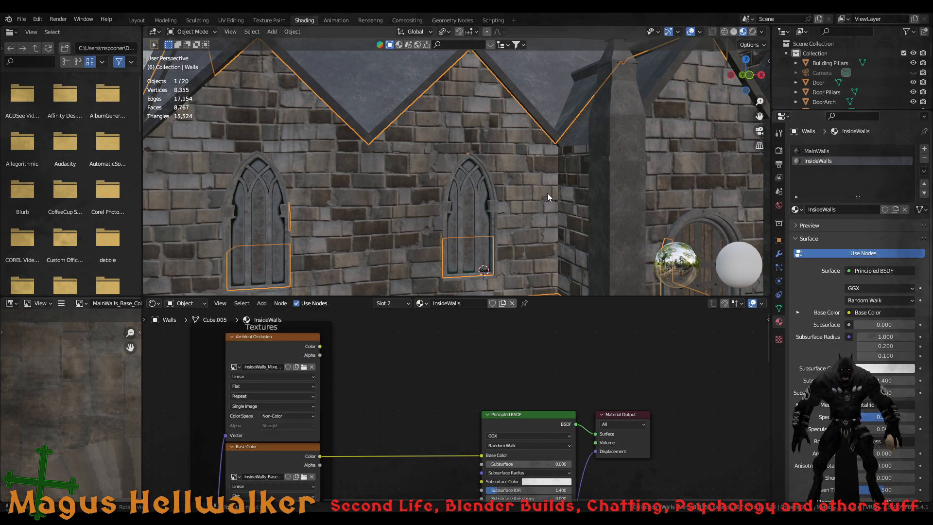
Delete the mapping, texture, normal and displacement nodes from the small window's SmallWindowsGlass material, keeping only the Principled BSDF and Material Output
click(473, 219)
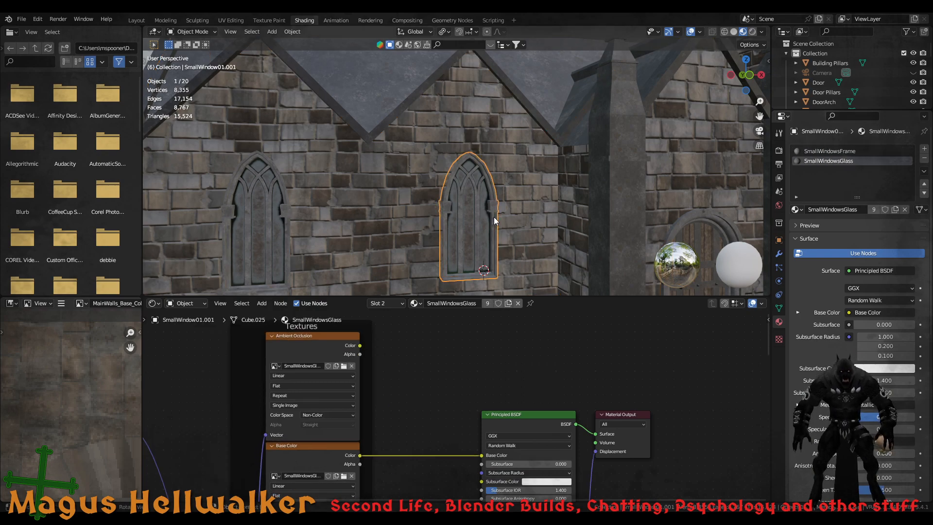
scroll(411, 413, down, 5)
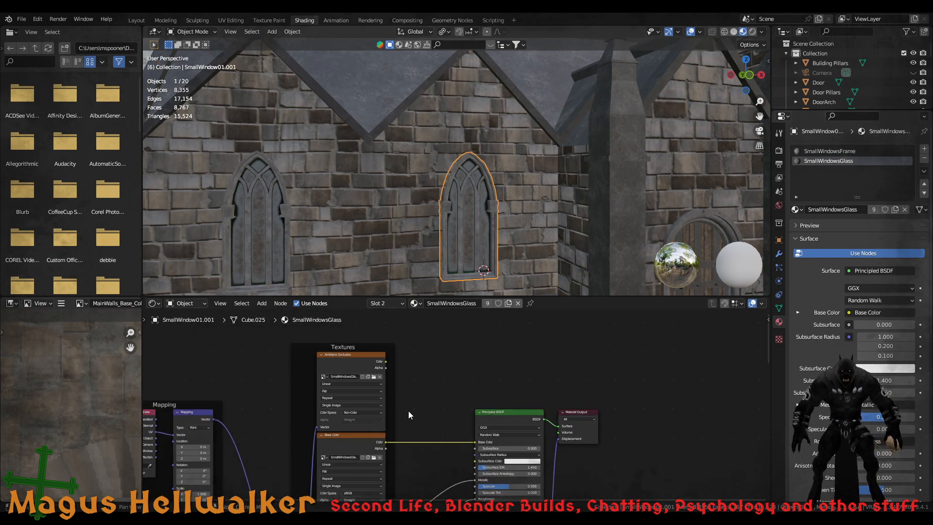
scroll(425, 425, up, 2)
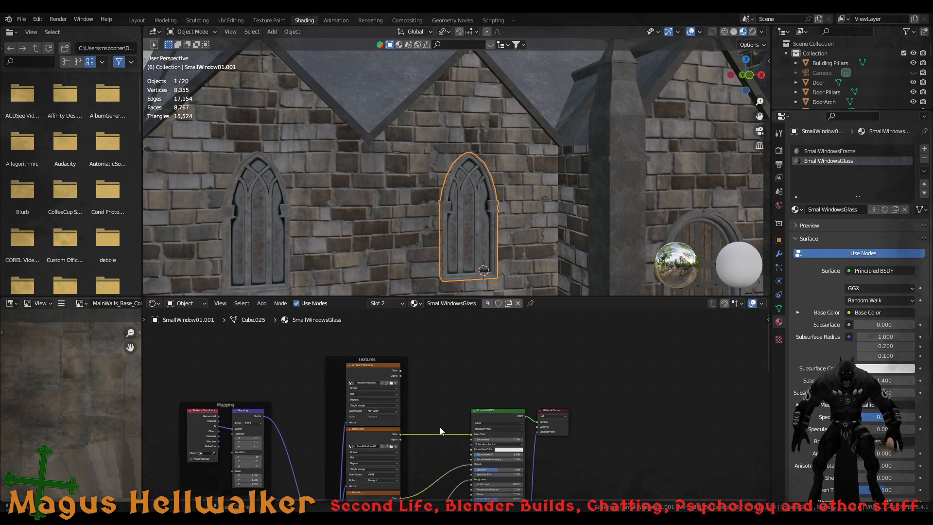
drag(161, 343, 452, 500)
scroll(441, 474, down, 1)
scroll(445, 462, down, 3)
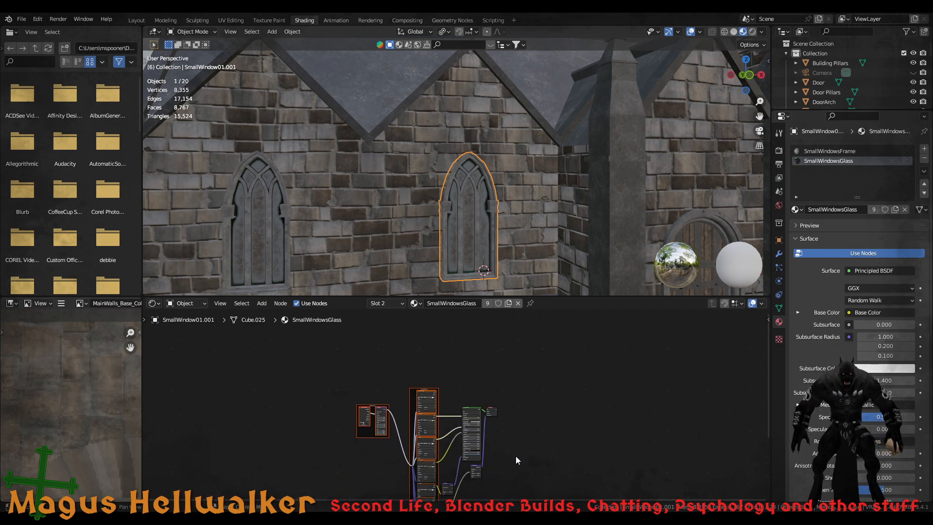
middle_drag(515, 456, 505, 399)
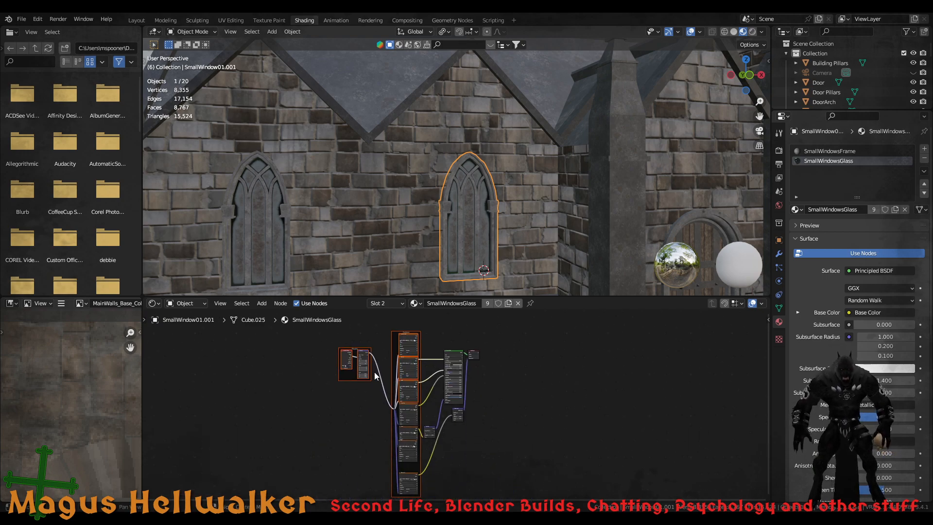
click(326, 327)
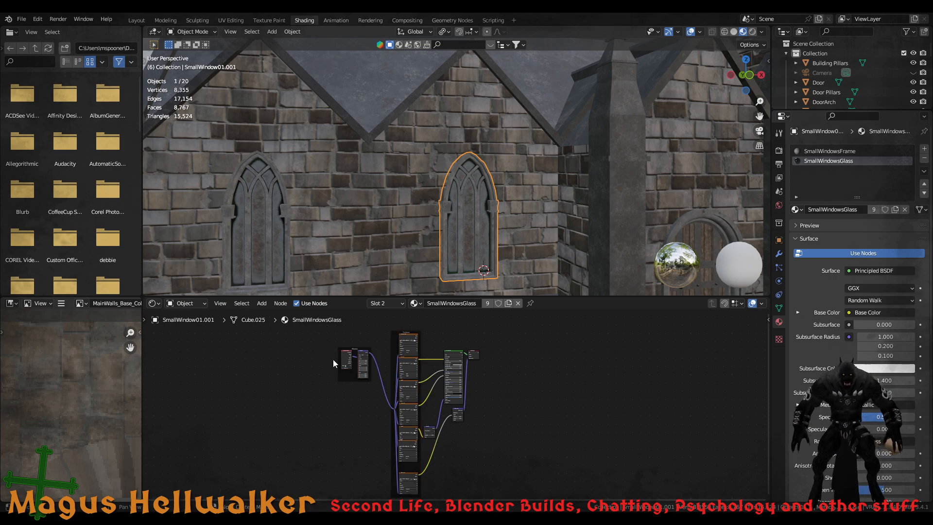
drag(326, 327, 436, 495)
key(x)
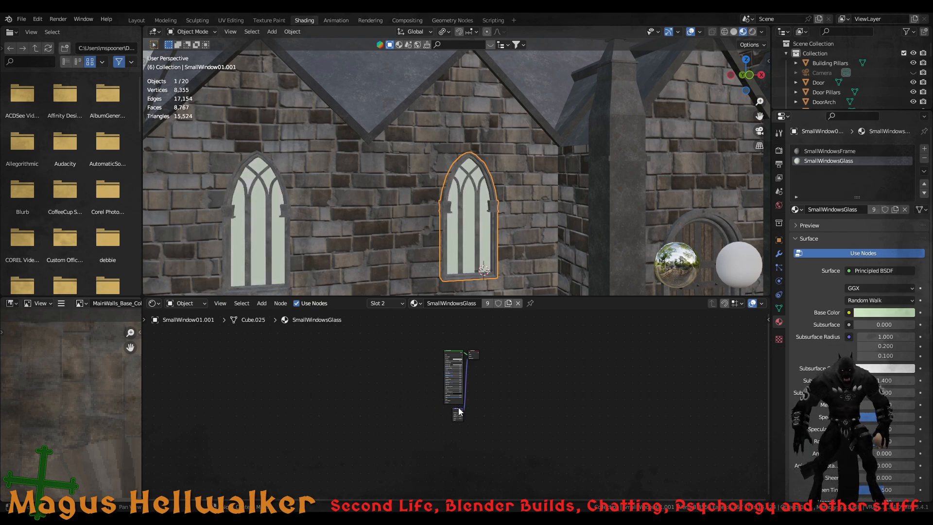
click(458, 412)
key(x)
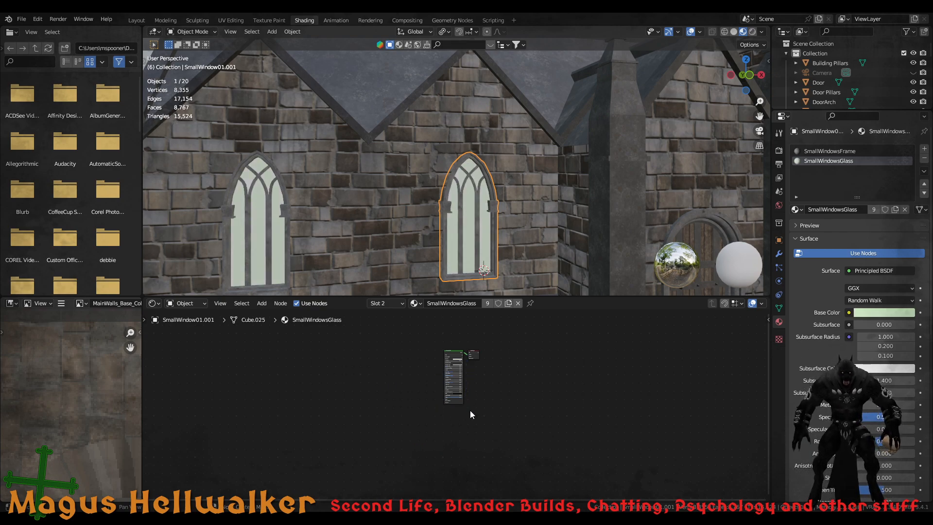
Select the Principled BSDF node and reload the SmallWindowsGlass texture maps onto it
scroll(450, 405, up, 2)
scroll(450, 404, up, 5)
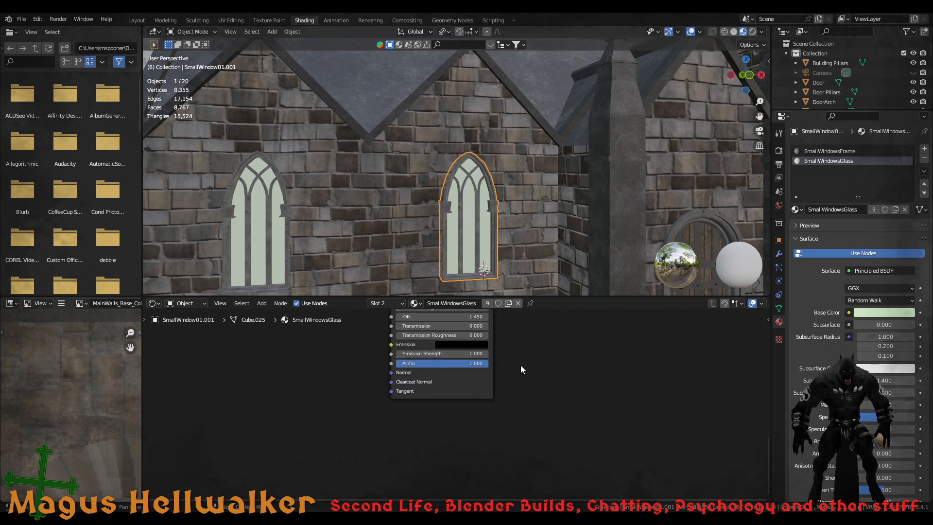
middle_drag(520, 366, 529, 426)
click(450, 347)
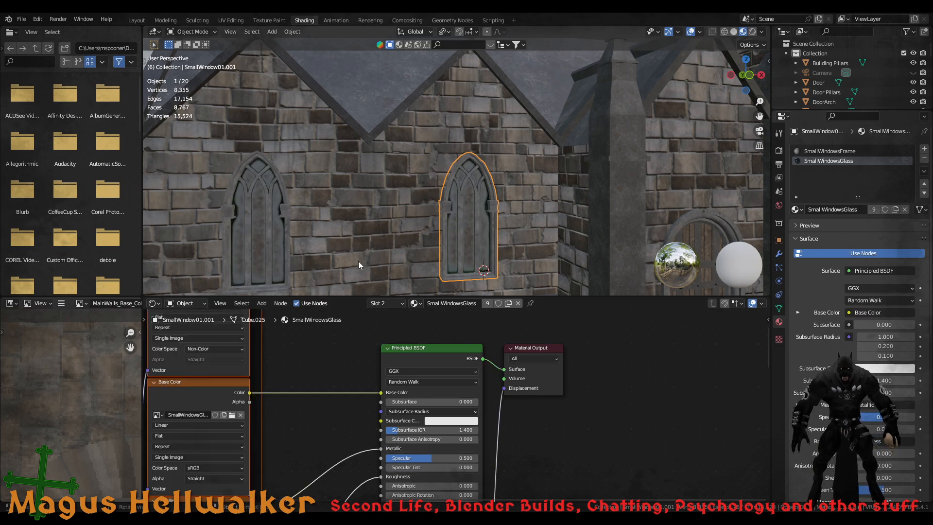
Examine the retextured small windows on the church's entrance side and on the opposite long wall
scroll(435, 251, up, 3)
scroll(439, 252, down, 5)
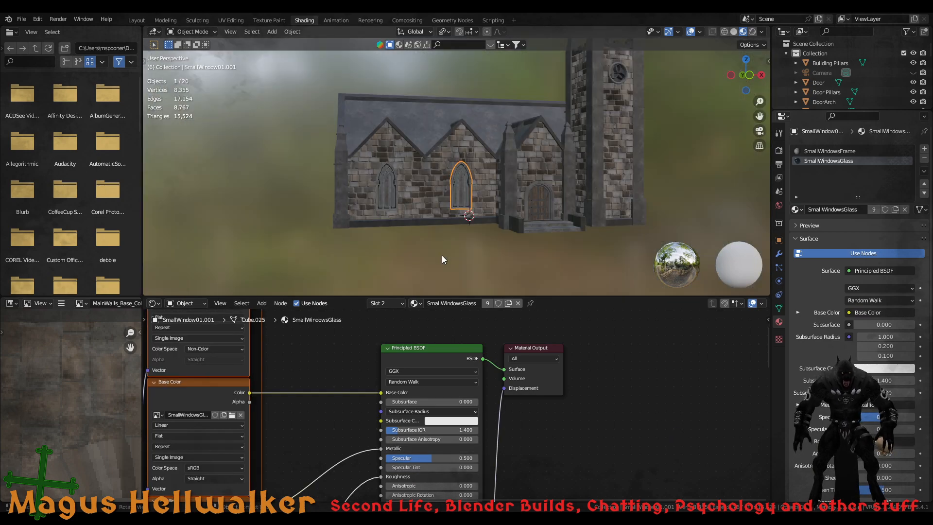
scroll(442, 255, up, 3)
scroll(442, 255, down, 3)
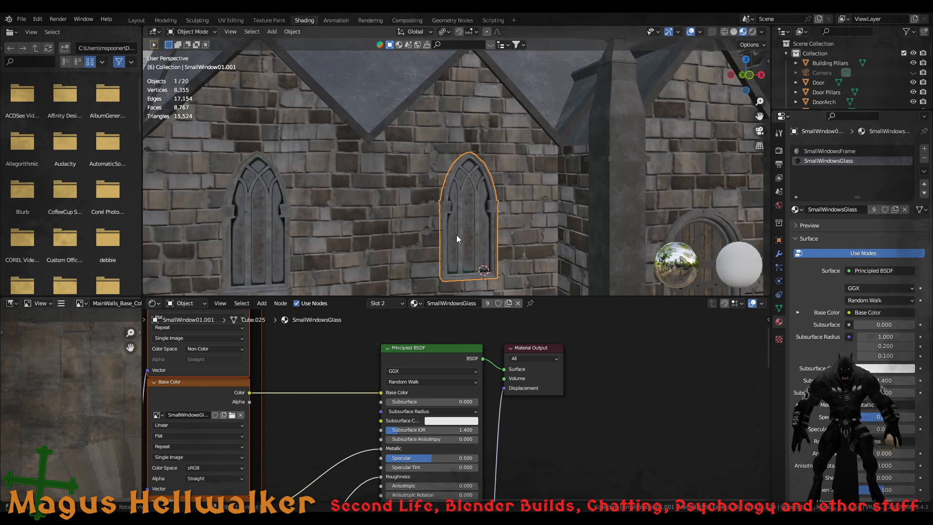
middle_drag(457, 235, 529, 197)
scroll(619, 228, down, 5)
scroll(538, 210, up, 5)
scroll(538, 210, down, 5)
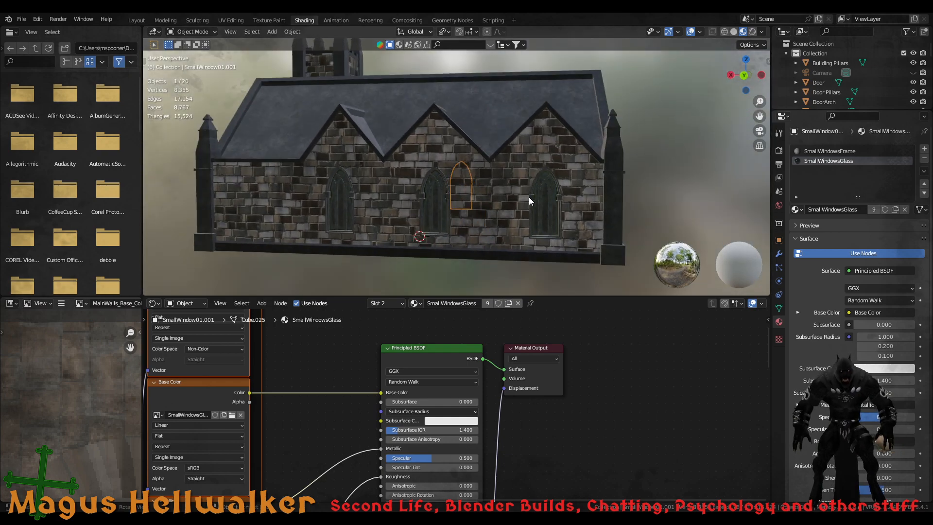
scroll(535, 203, up, 5)
scroll(535, 203, down, 5)
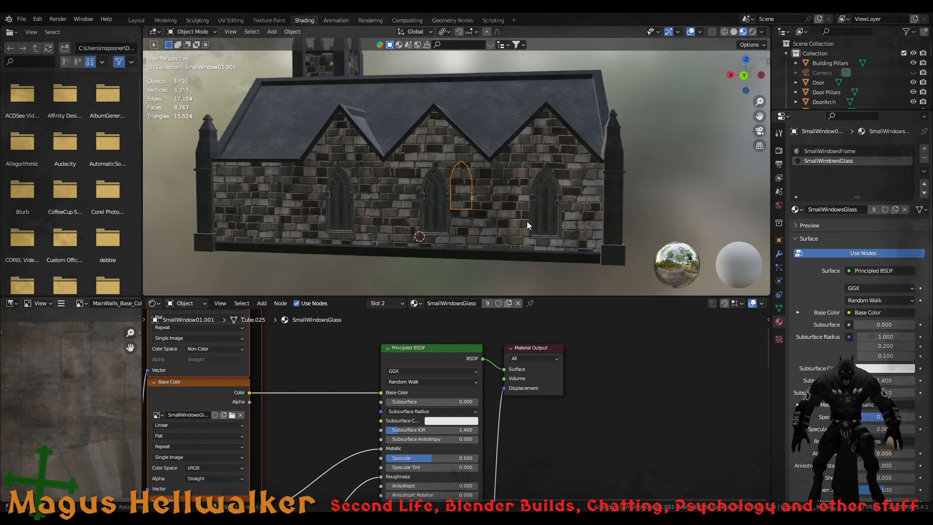
Select the small window nearest the corner pillar on the three-gabled wall and examine its glass and frame up close
click(543, 218)
key(KP_Decimal)
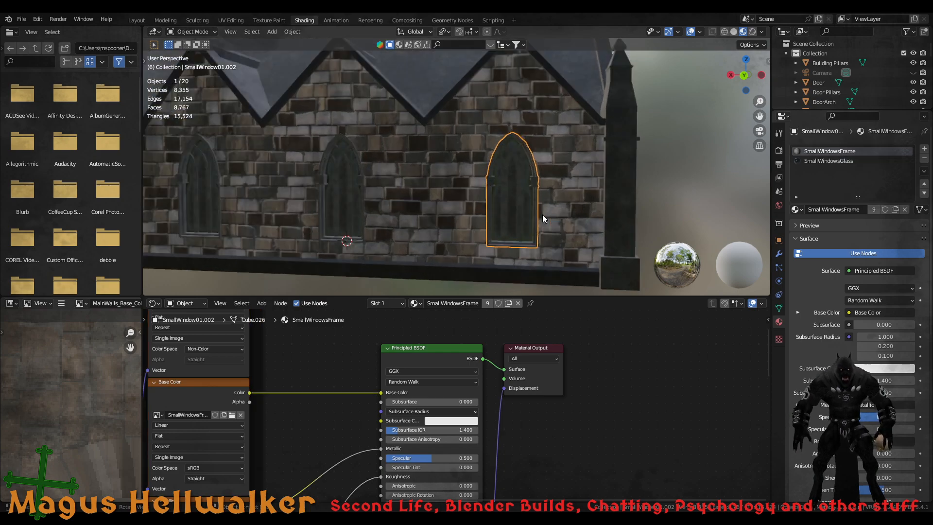
scroll(466, 191, up, 1)
scroll(466, 194, up, 5)
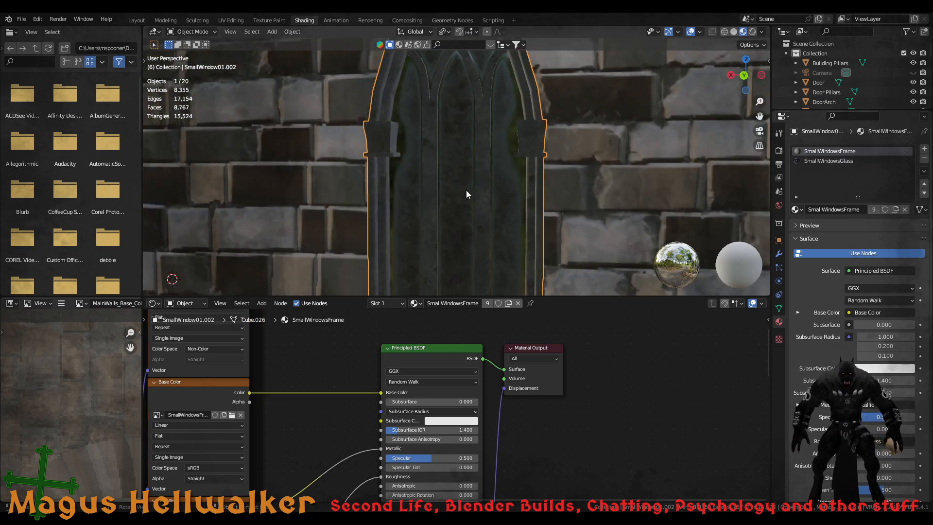
scroll(465, 191, down, 7)
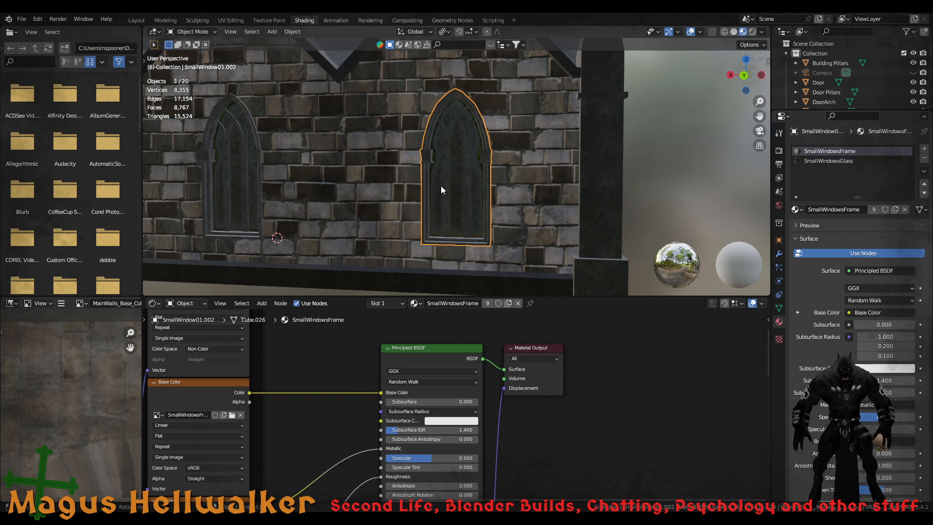
Examine the small windows' glass and frames from inside the church and from the front view
shift+drag(424, 198, 427, 205)
middle_drag(427, 206, 493, 188)
scroll(608, 189, up, 4)
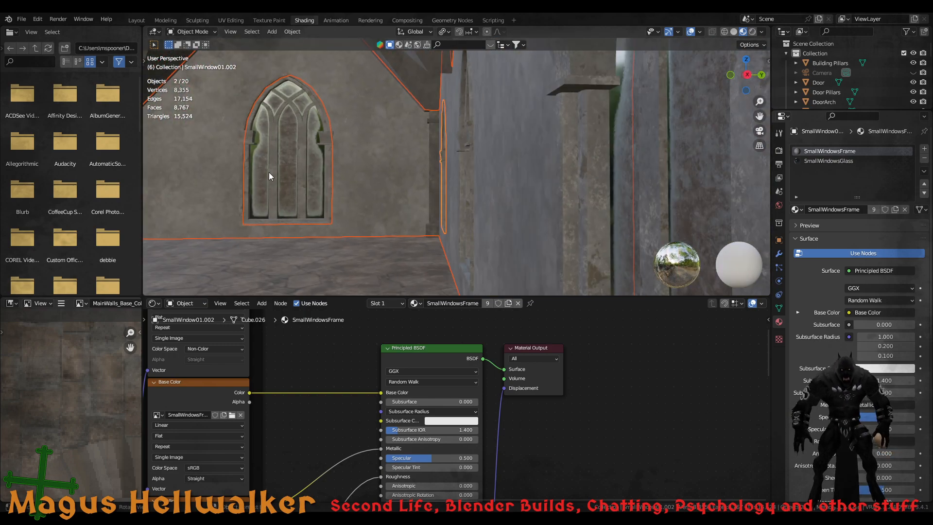
key(KP_1)
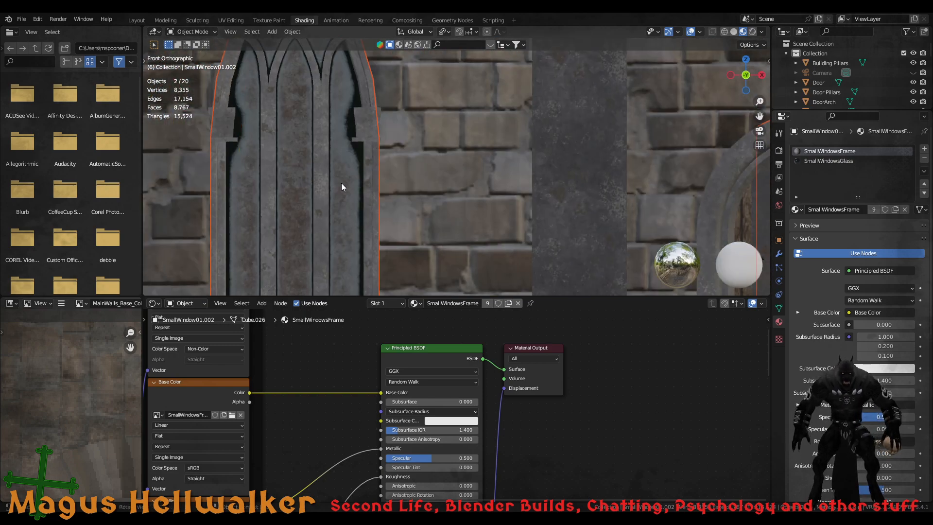
scroll(341, 183, down, 8)
scroll(366, 195, up, 5)
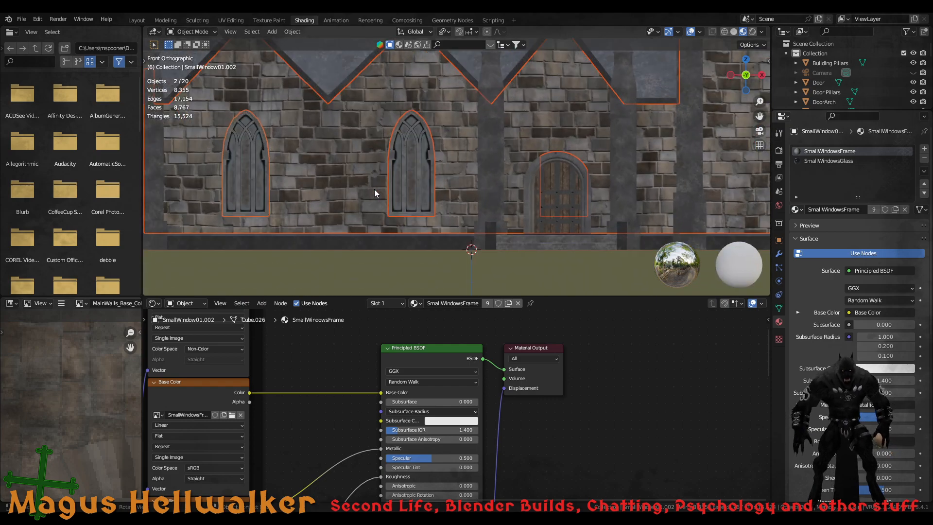
middle_drag(402, 178, 217, 239)
scroll(543, 181, up, 4)
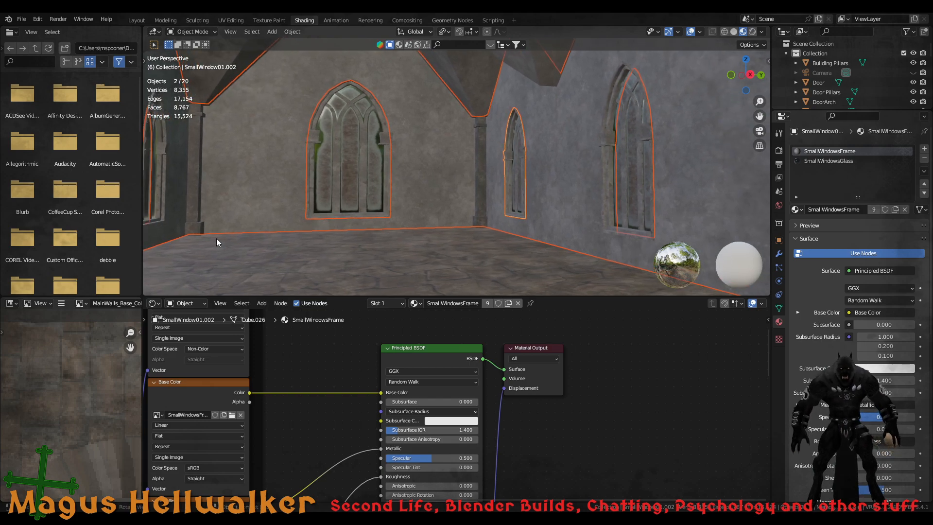
Select the floor, centre the view on it and inspect the church's base and outer walls
click(219, 278)
key(KP_Decimal)
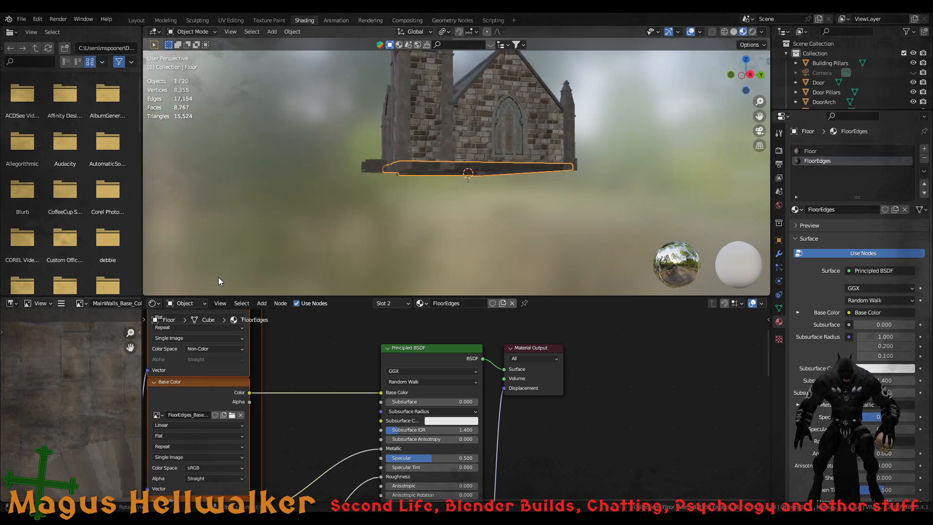
scroll(527, 153, up, 10)
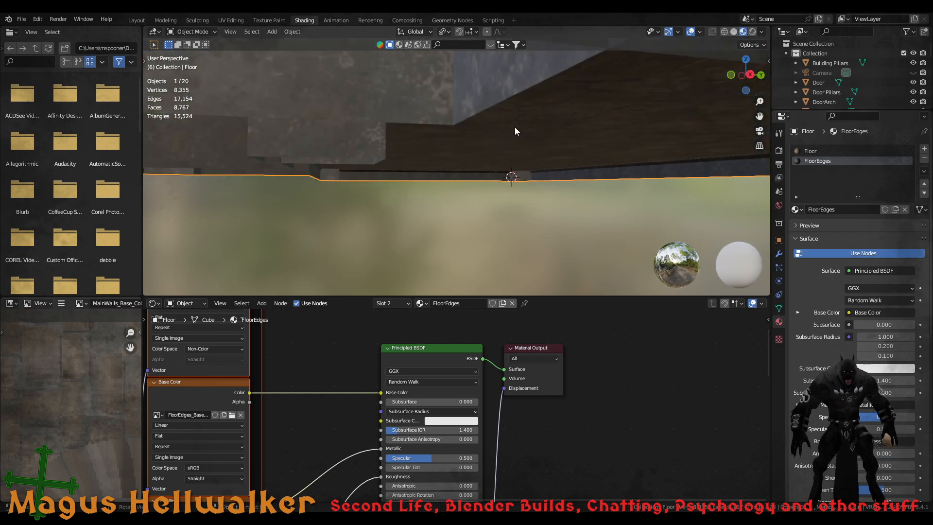
middle_drag(496, 146, 441, 158)
scroll(460, 141, up, 5)
middle_drag(452, 103, 389, 200)
scroll(389, 199, down, 2)
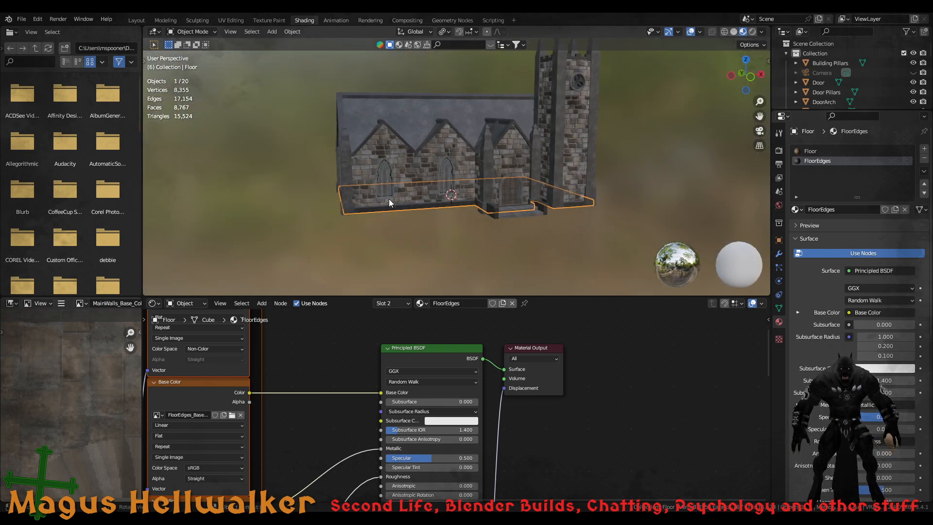
Delete the mapping and texture nodes from the walls' MainWalls material and reload the MainWalls texture maps onto its Principled BSDF
scroll(394, 183, up, 5)
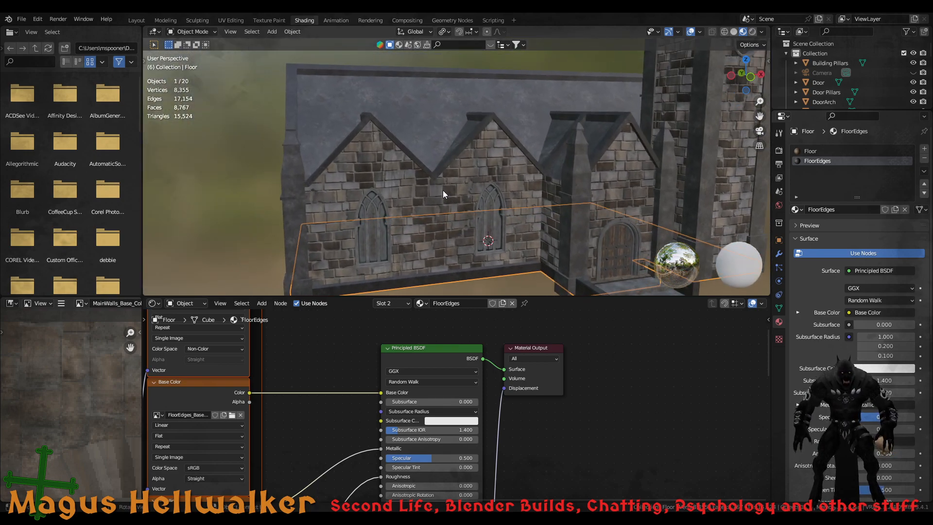
click(436, 206)
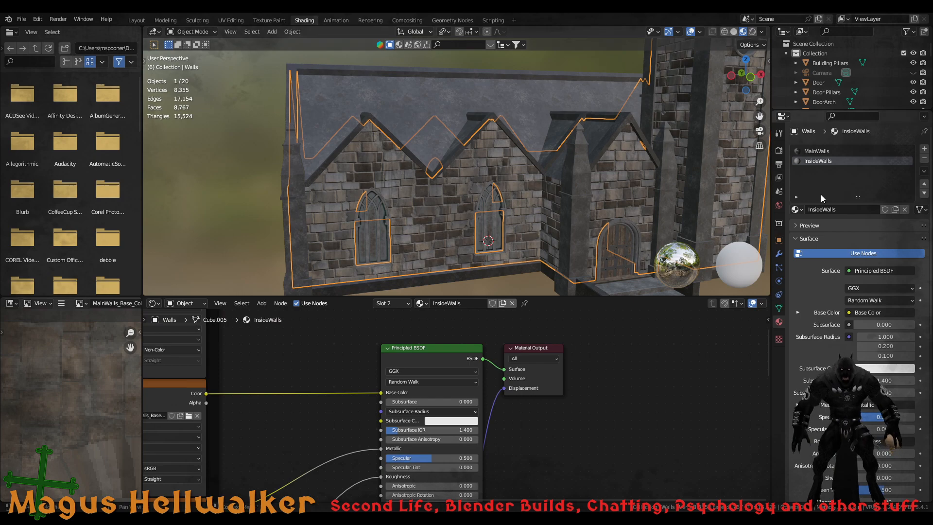
click(817, 151)
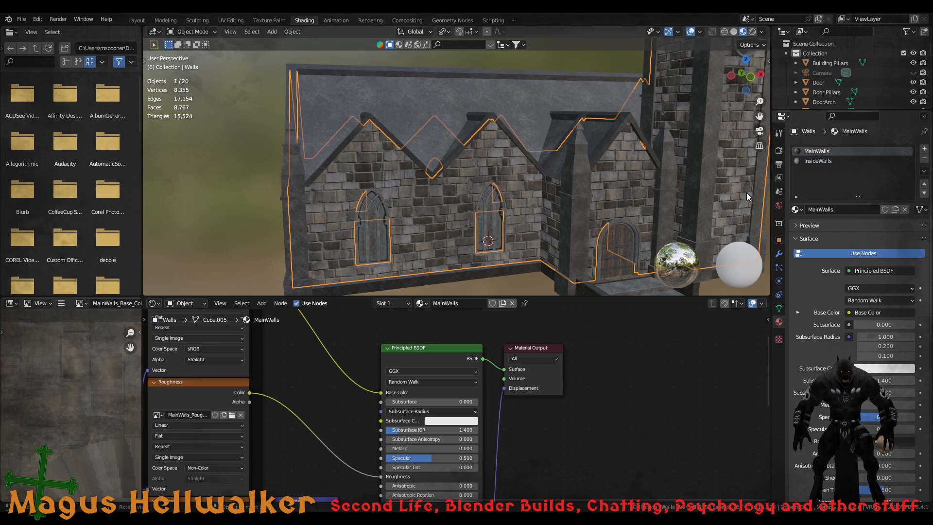
scroll(402, 422, down, 4)
scroll(403, 423, down, 3)
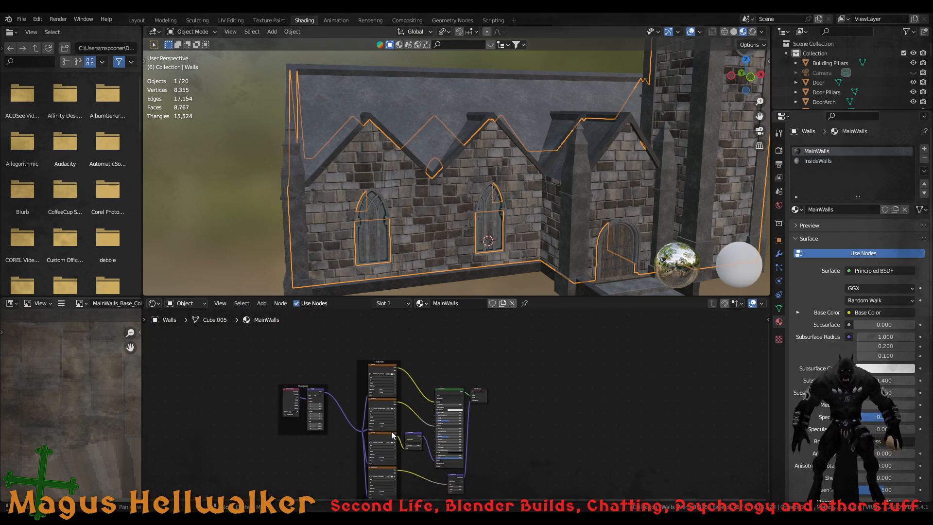
scroll(394, 434, up, 2)
middle_drag(394, 434, 401, 383)
scroll(372, 403, down, 3)
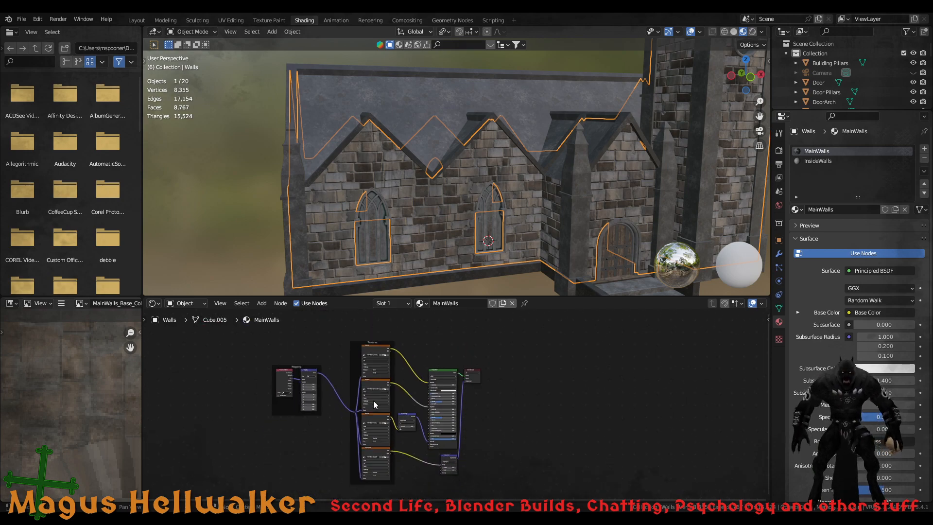
drag(244, 337, 421, 495)
key(Delete)
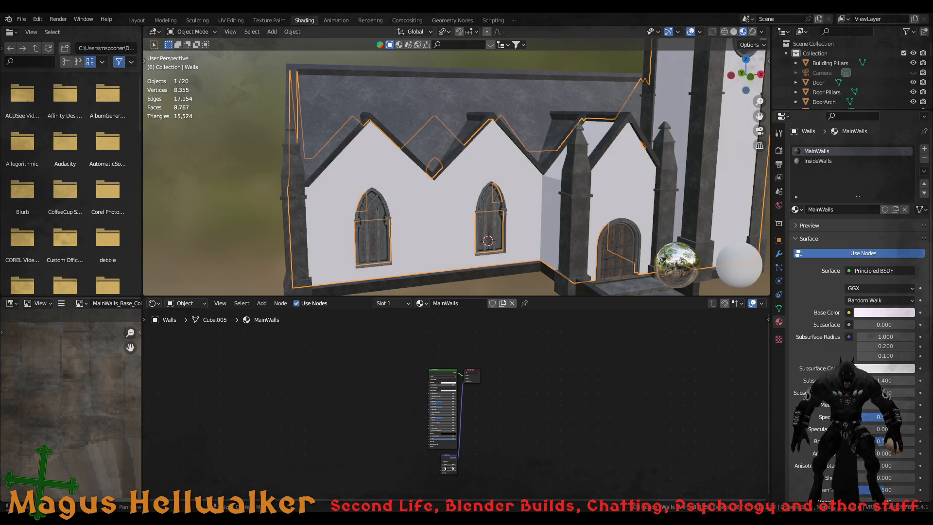
click(448, 374)
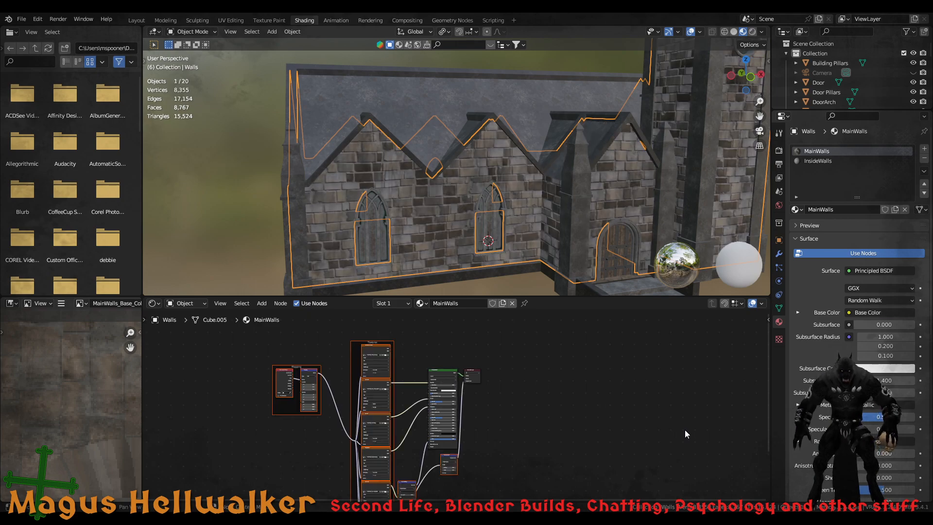
Examine the retextured stone on the gabled walls and tower, along with the MainWalls node setup
scroll(530, 260, up, 6)
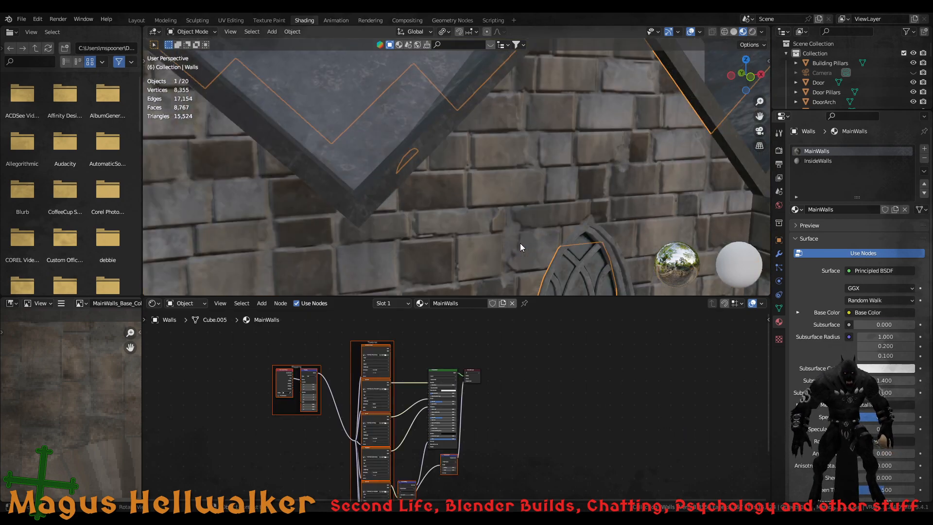
scroll(521, 238, down, 8)
middle_drag(520, 238, 479, 217)
scroll(496, 233, up, 3)
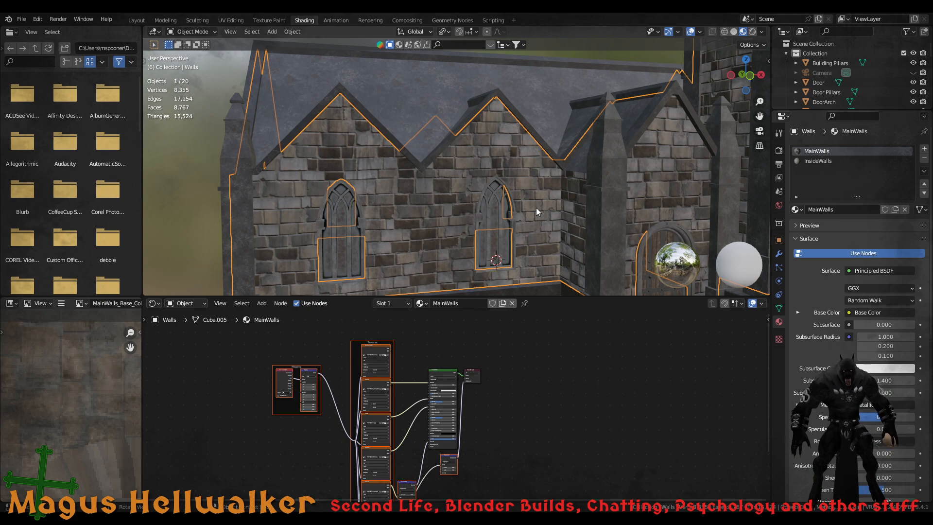
middle_drag(537, 208, 506, 208)
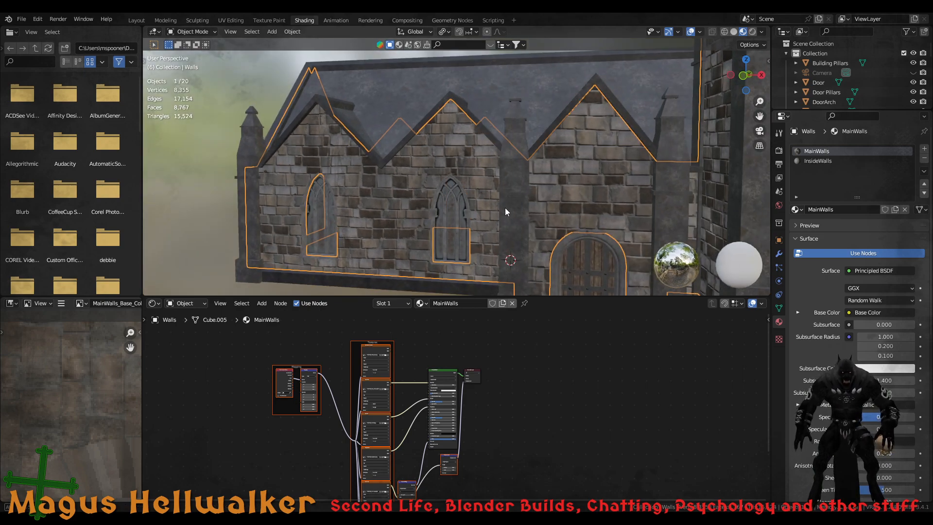
scroll(643, 171, up, 5)
scroll(521, 191, down, 4)
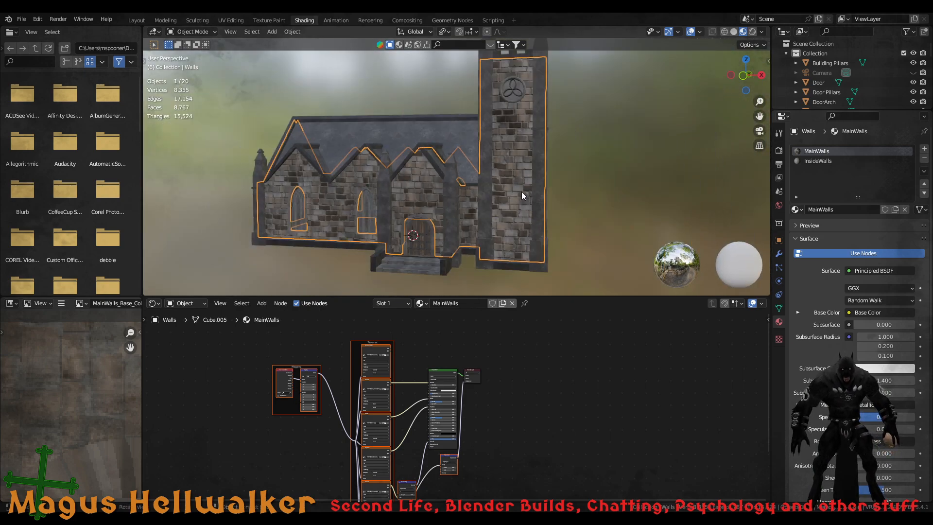
scroll(476, 206, up, 3)
mouse_move(476, 206)
shift+middle_down()
mouse_move(405, 220)
mouse_move(483, 207)
shift+middle_up()
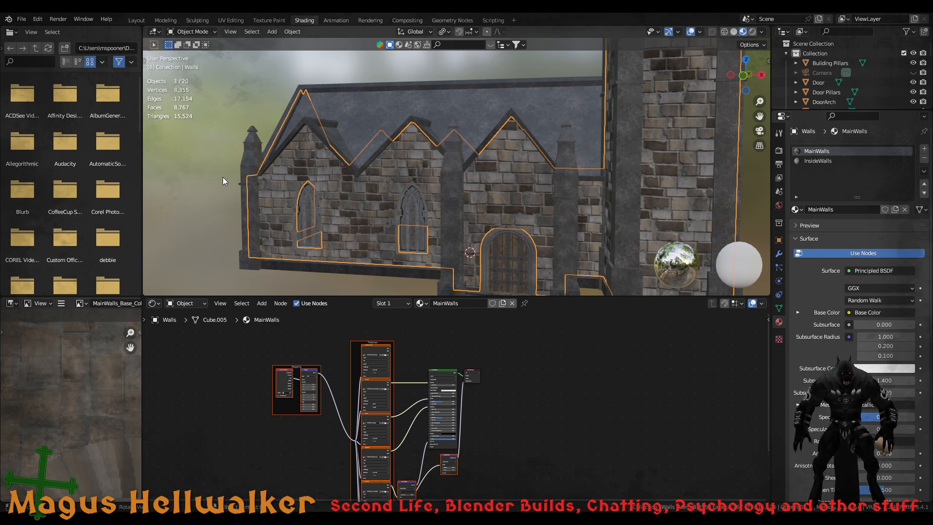
scroll(408, 477, up, 4)
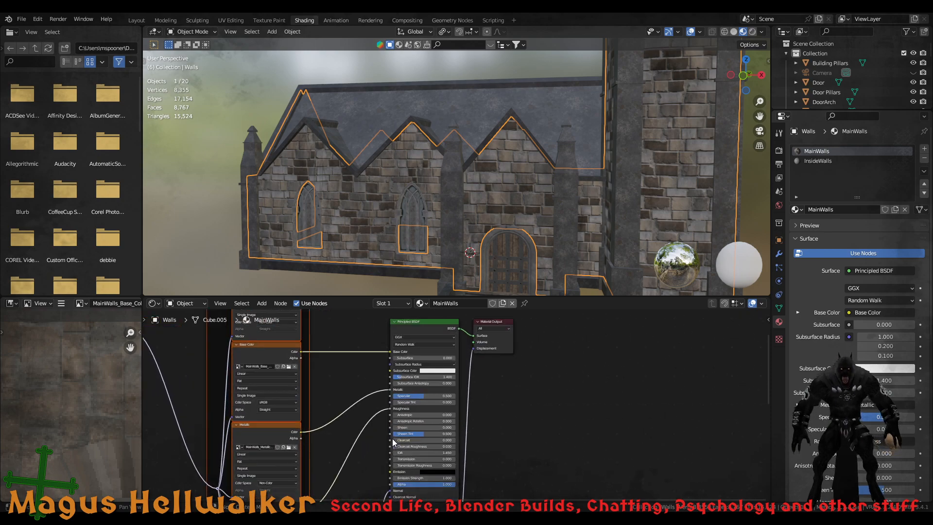
scroll(389, 443, down, 2)
scroll(388, 444, up, 2)
middle_drag(342, 447, 432, 434)
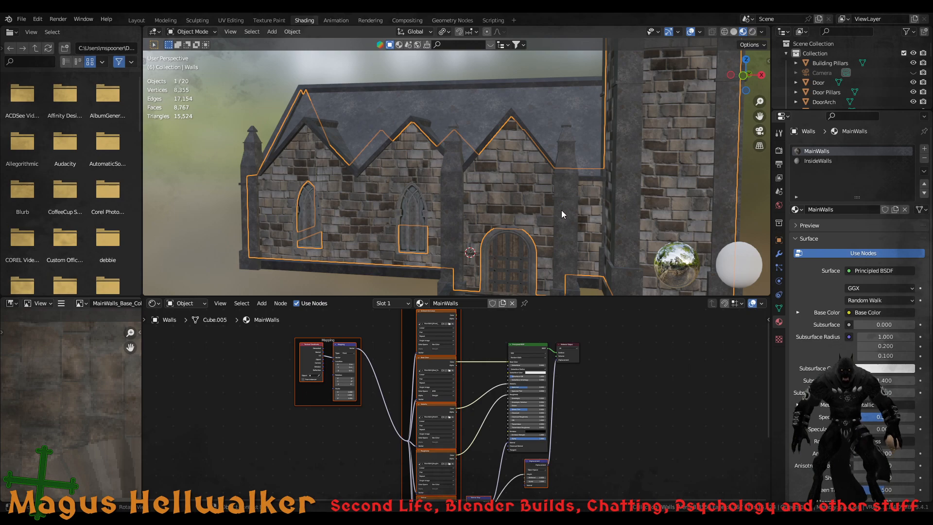
scroll(560, 212, down, 5)
scroll(559, 214, up, 6)
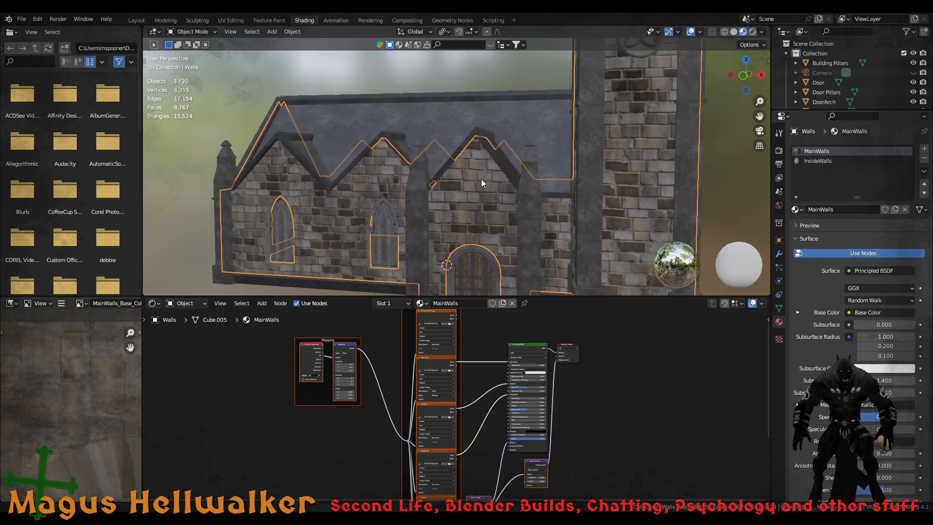
middle_drag(481, 183, 457, 199)
Switch to the Layout workspace and save the church file
click(136, 20)
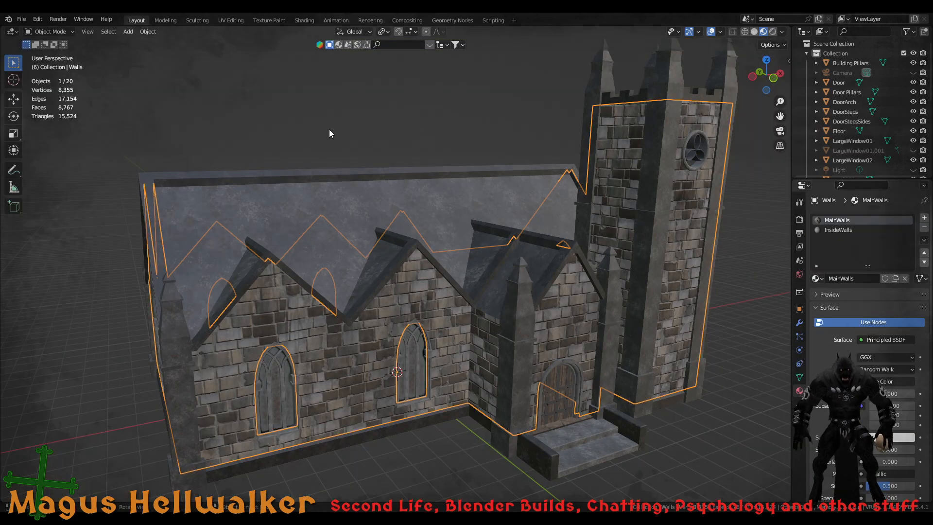
scroll(390, 211, down, 5)
scroll(415, 234, up, 4)
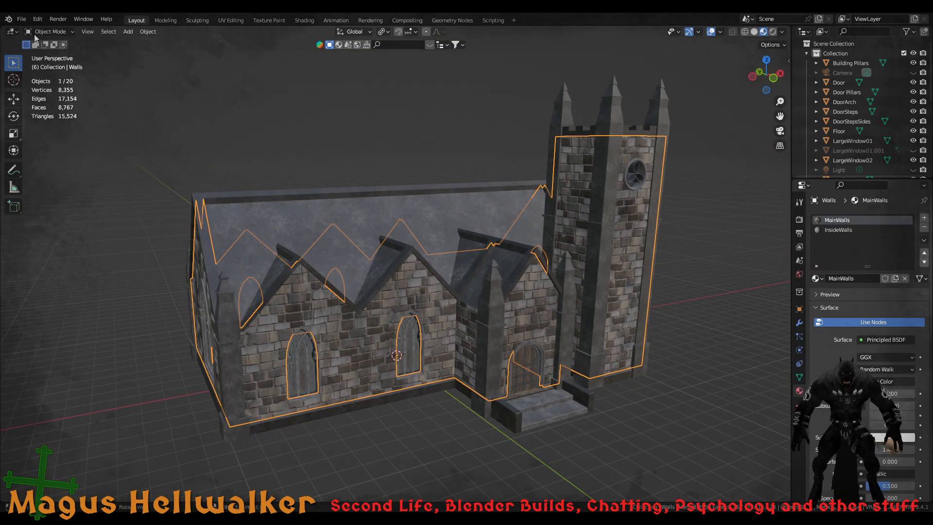
click(22, 19)
click(36, 86)
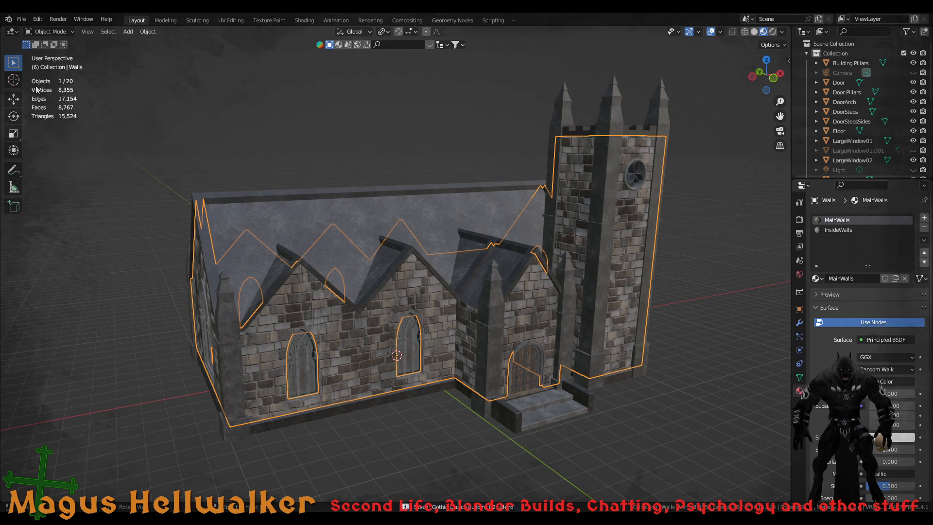
Toggle the hidden LargeWindow01.001 object's visibility to check it against the church, and delete it from the collection
scroll(416, 297, up, 2)
mouse_move(347, 287)
middle_down()
mouse_move(423, 278)
mouse_move(381, 298)
mouse_move(346, 294)
middle_up()
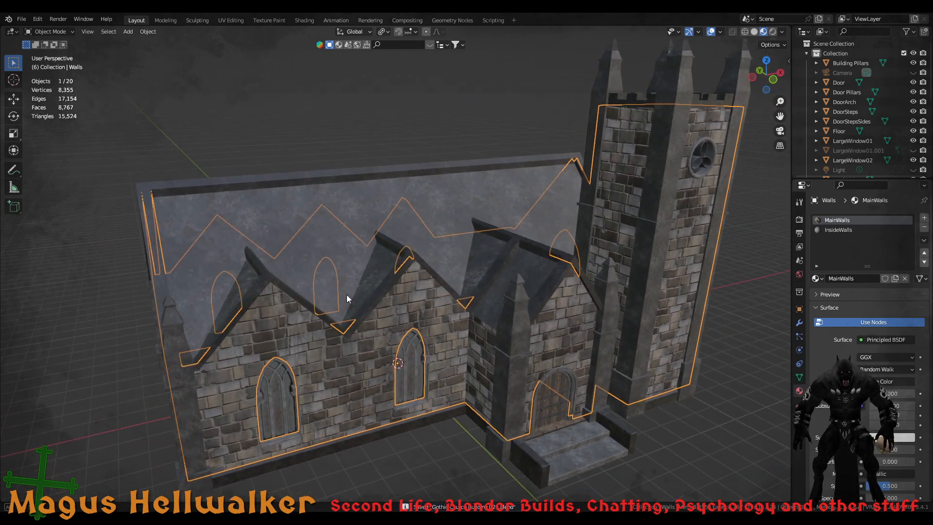
click(913, 150)
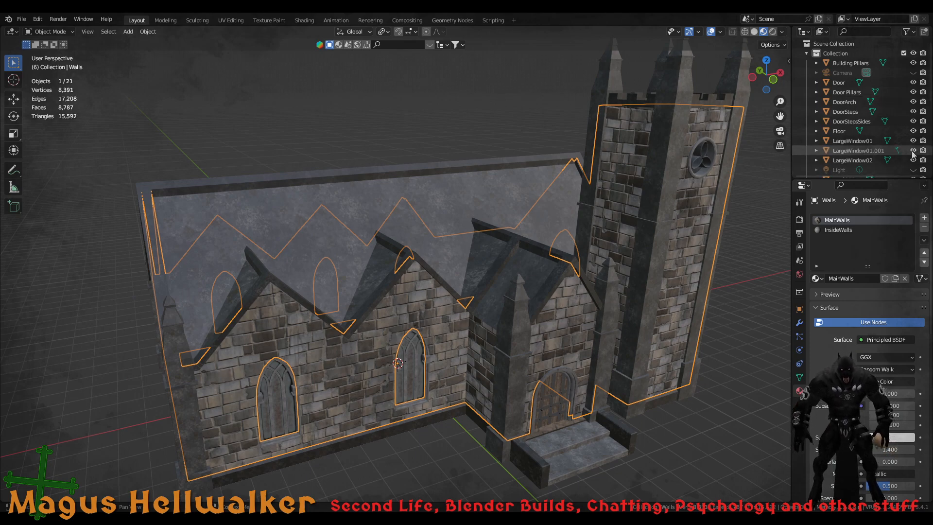
click(913, 150)
click(862, 151)
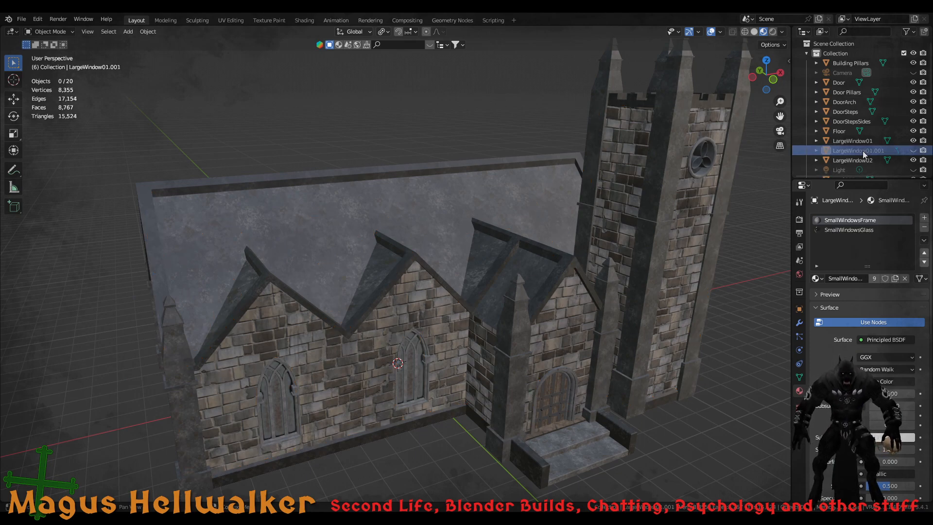
scroll(608, 243, down, 6)
scroll(510, 302, up, 3)
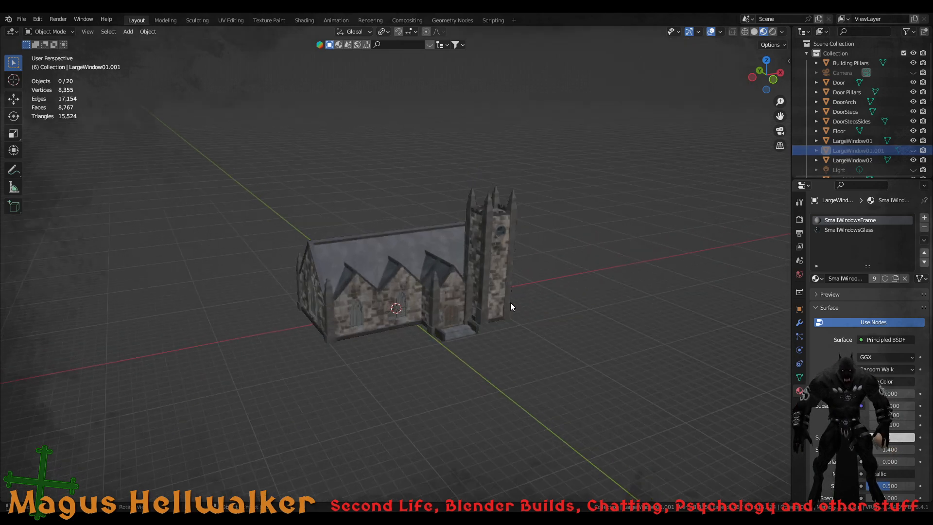
click(913, 151)
scroll(474, 350, down, 5)
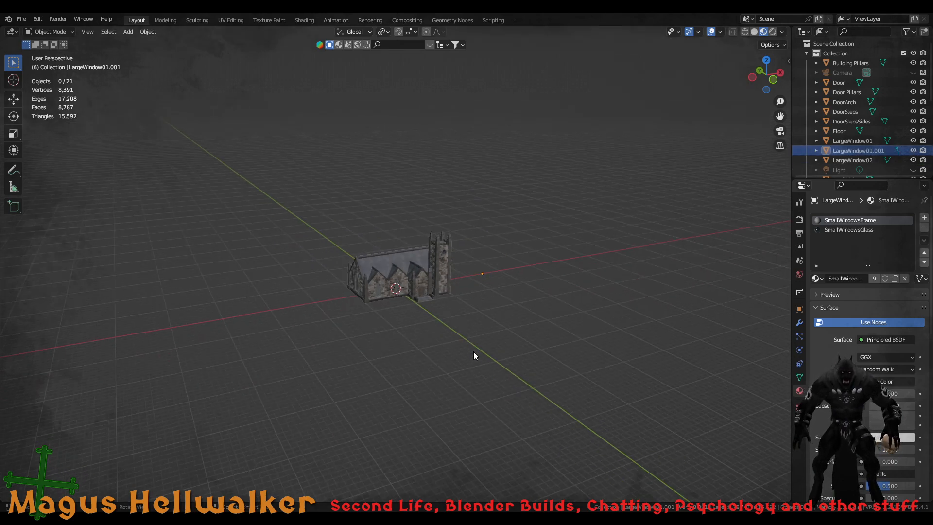
scroll(474, 346, up, 8)
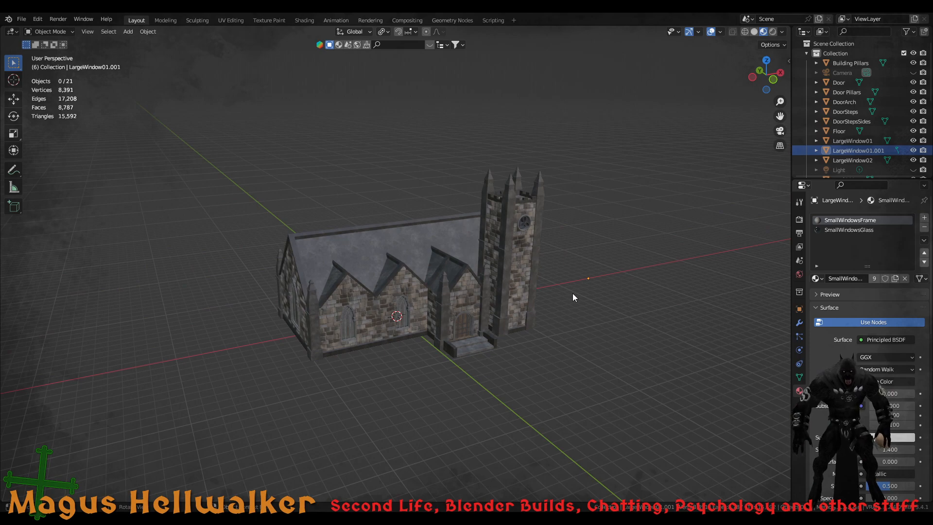
click(913, 150)
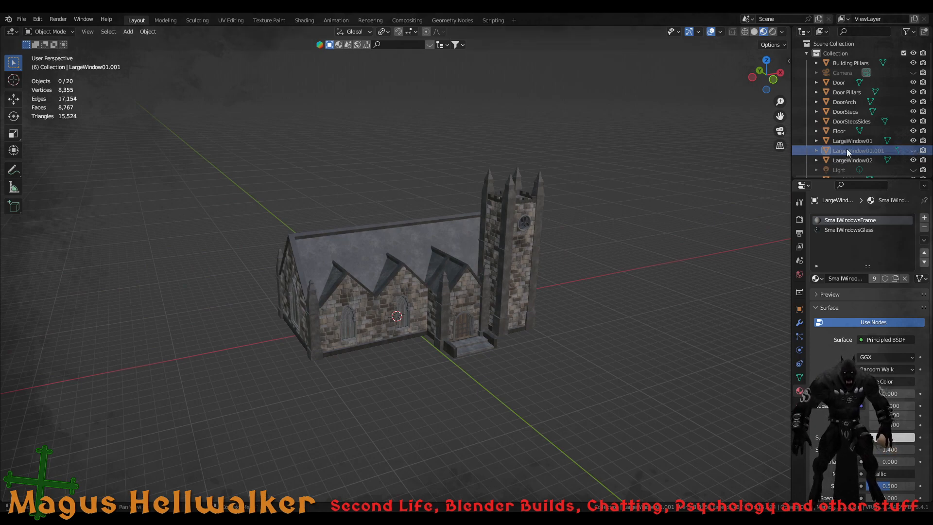
key(Delete)
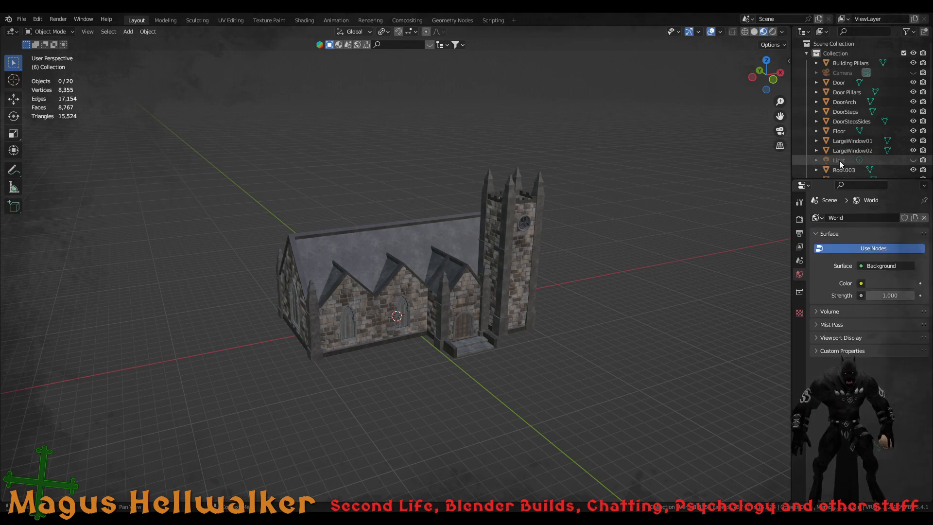
Delete the hidden Roof2.001, SmallWindow.001, .002, .003, .005 and SmallWindowCUTOUT objects from the collection
click(840, 161)
scroll(865, 147, down, 3)
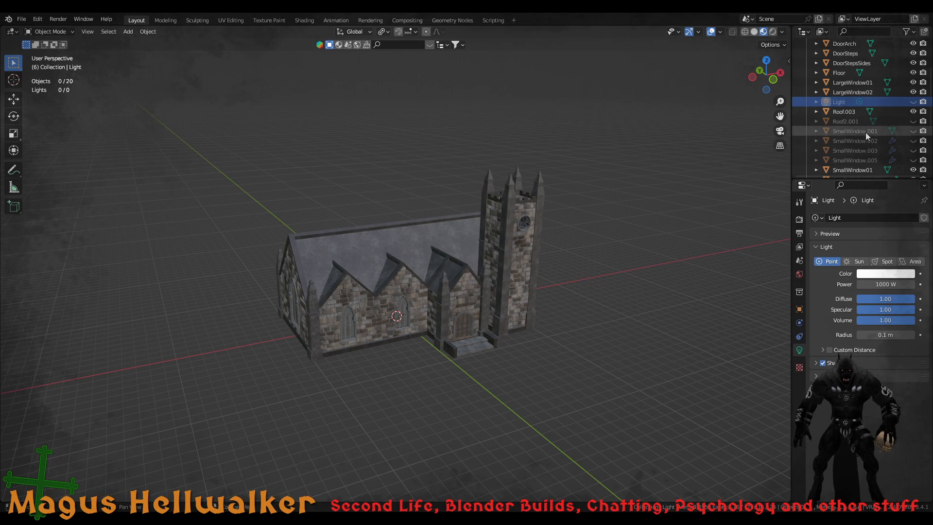
click(851, 123)
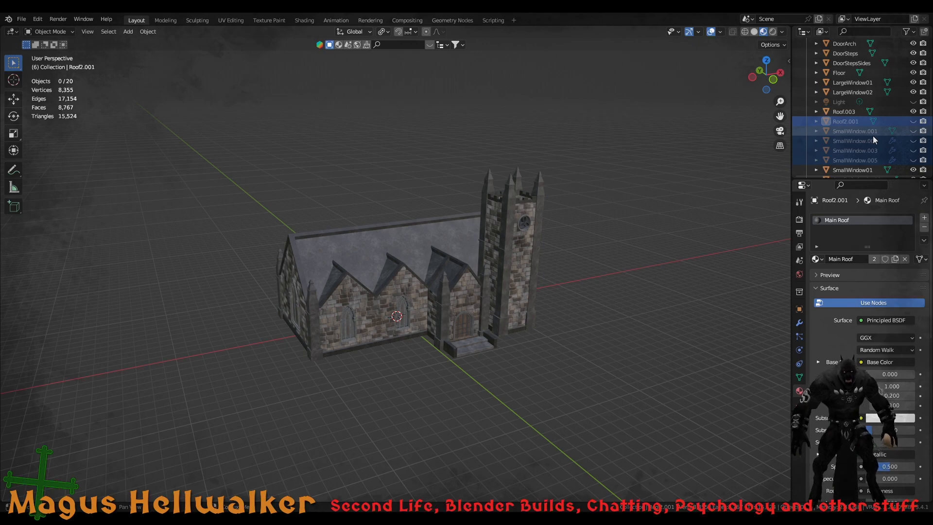
key(alt+a)
scroll(872, 135, down, 3)
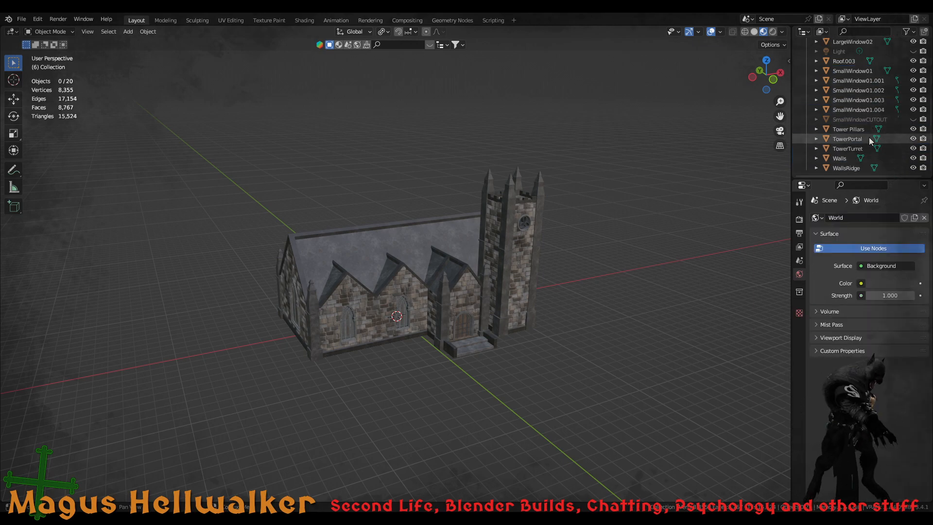
click(845, 120)
key(Delete)
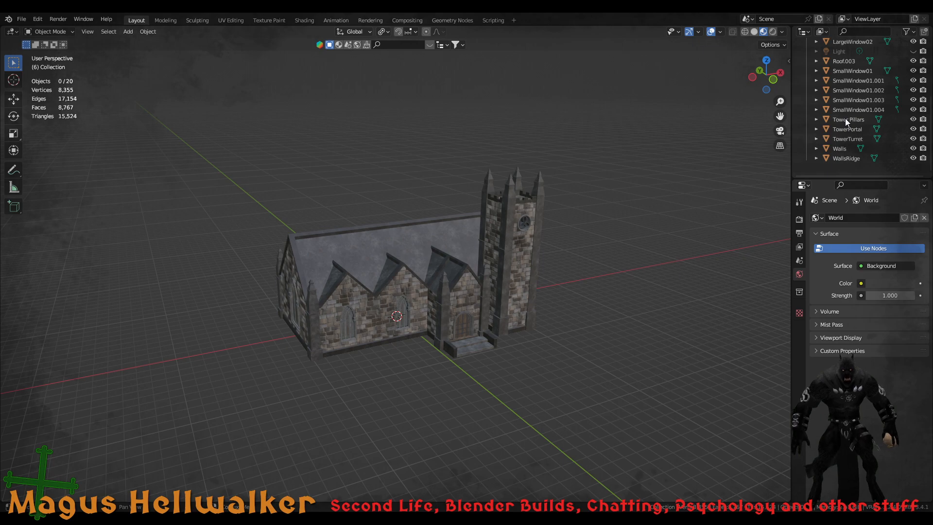
scroll(845, 137, up, 3)
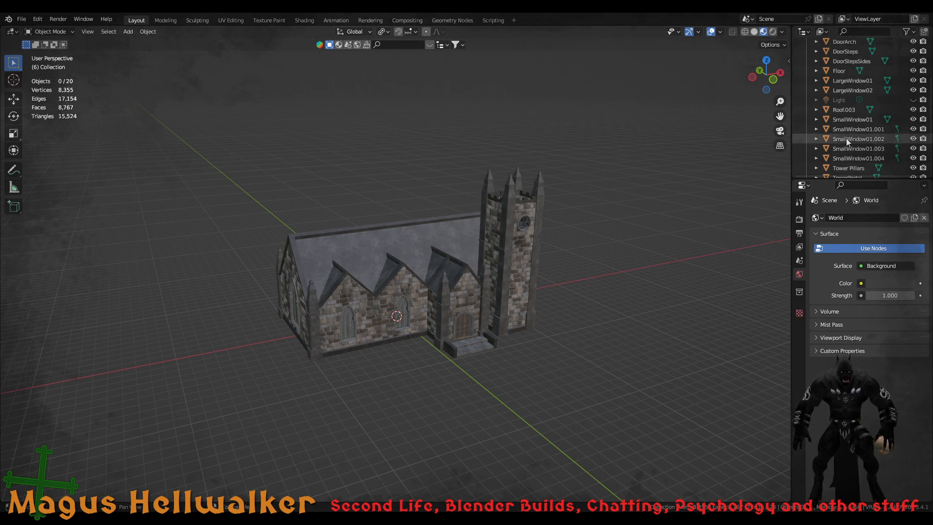
click(842, 99)
scroll(850, 143, up, 3)
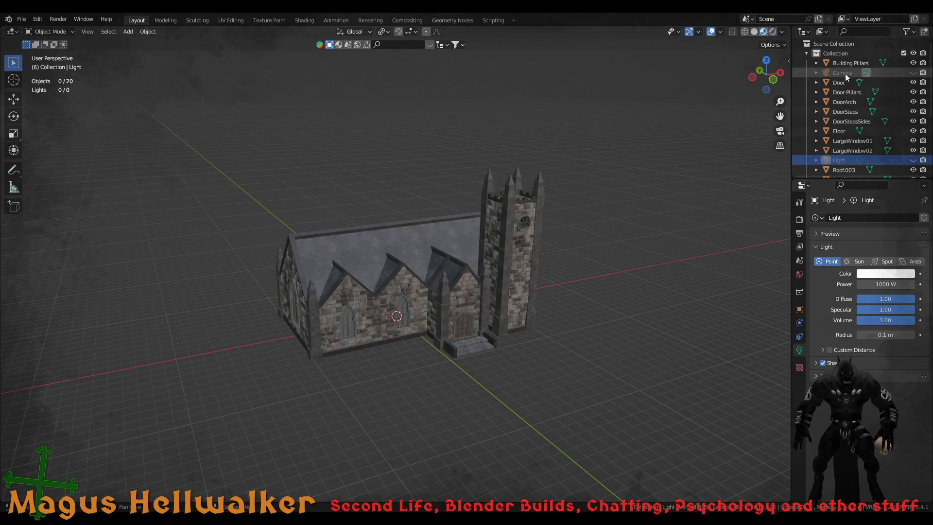
click(845, 74)
click(842, 159)
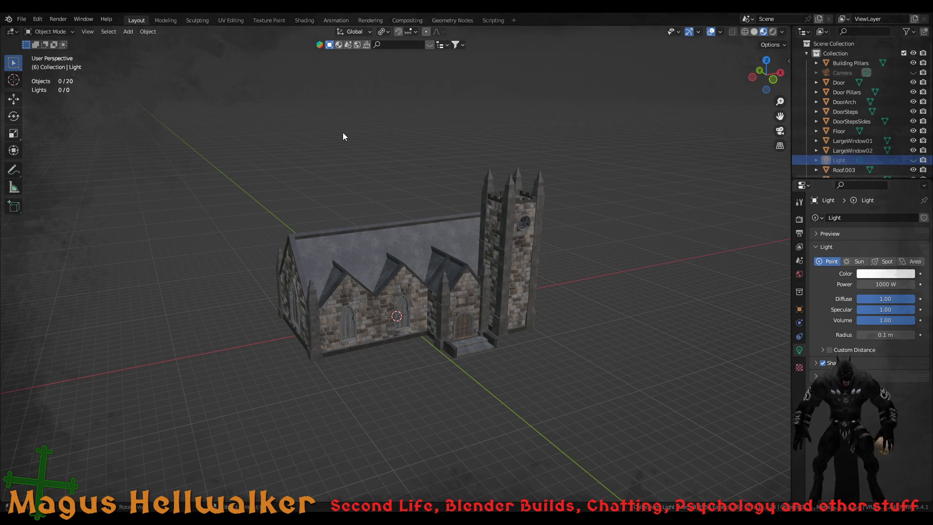
Switch to the Shading workspace and bring up the Building Pillars' Pillar Main node setup with free space beside the Material Output and no nodes selected
click(305, 21)
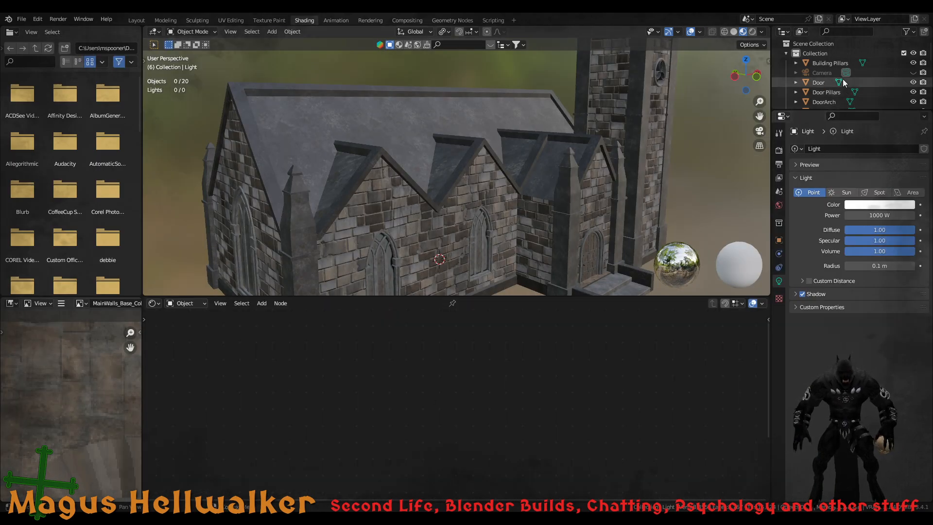
click(825, 64)
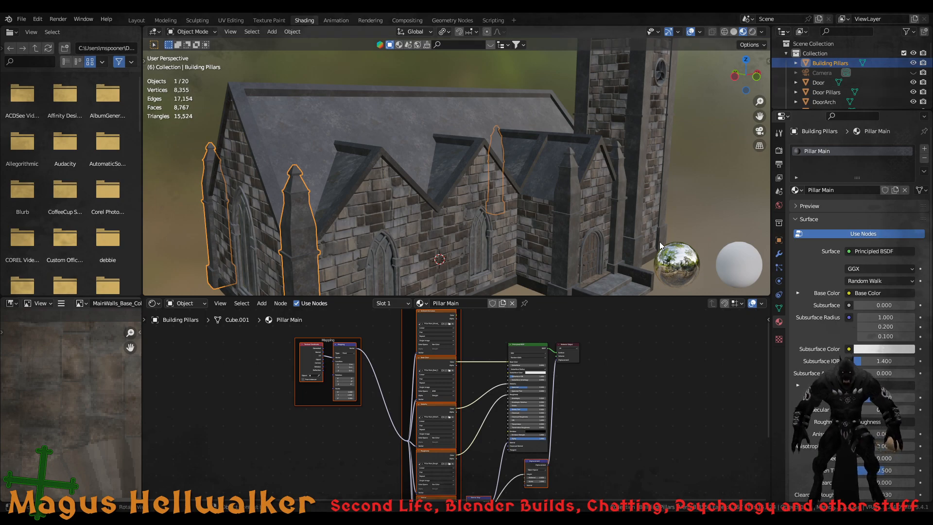
scroll(627, 397, down, 4)
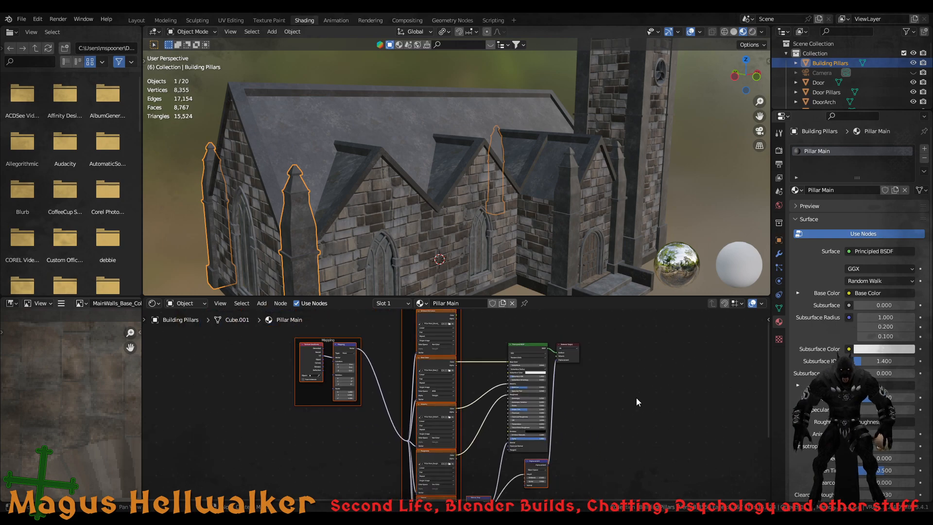
scroll(637, 408, up, 4)
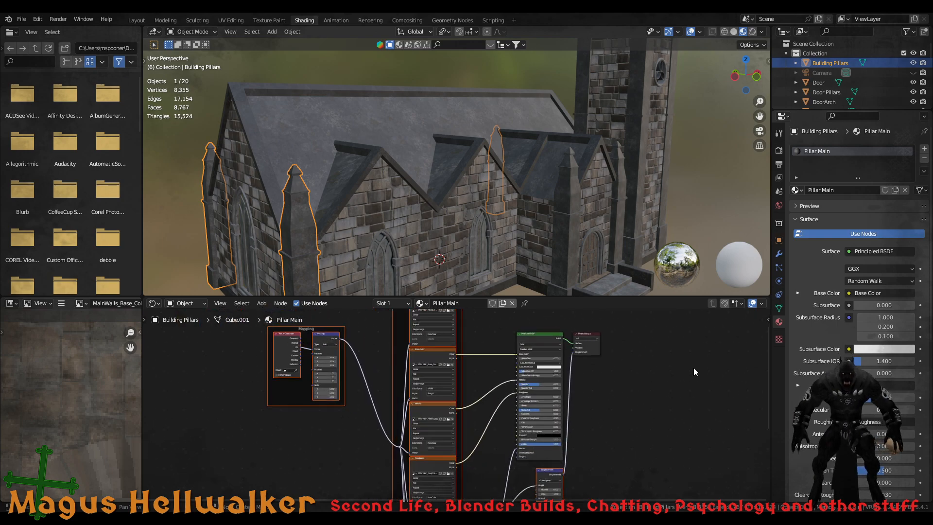
middle_drag(693, 367, 628, 417)
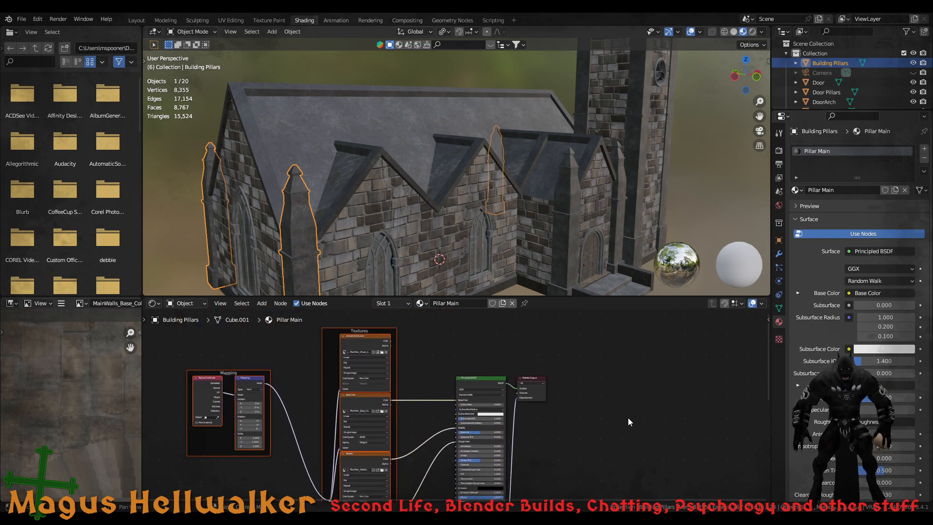
click(622, 408)
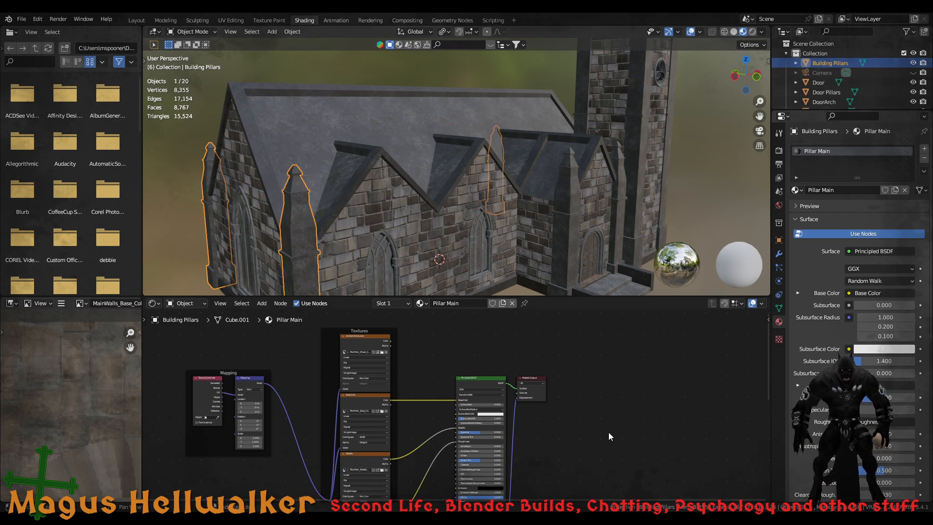
Add an unconnected Image Texture node beside the Material Output in the Pillar Main material
key(shift+a)
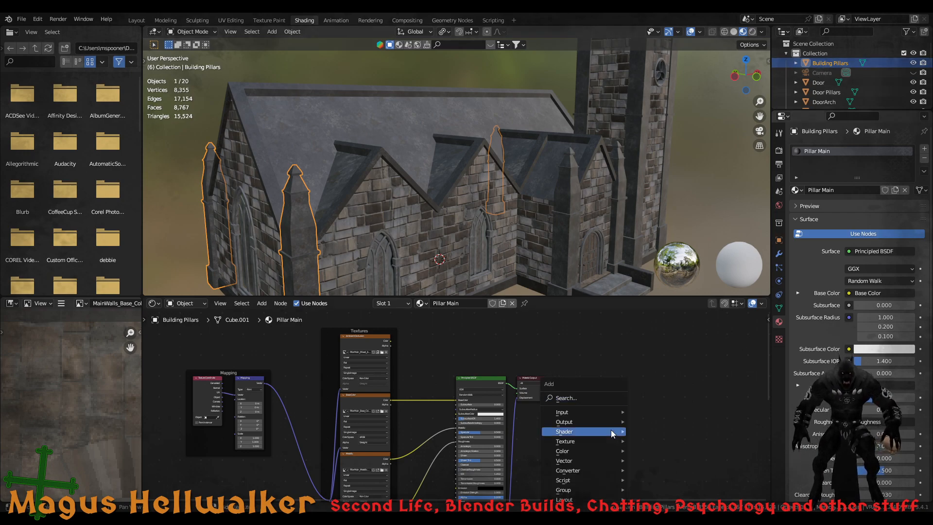
mouse_move(611, 430)
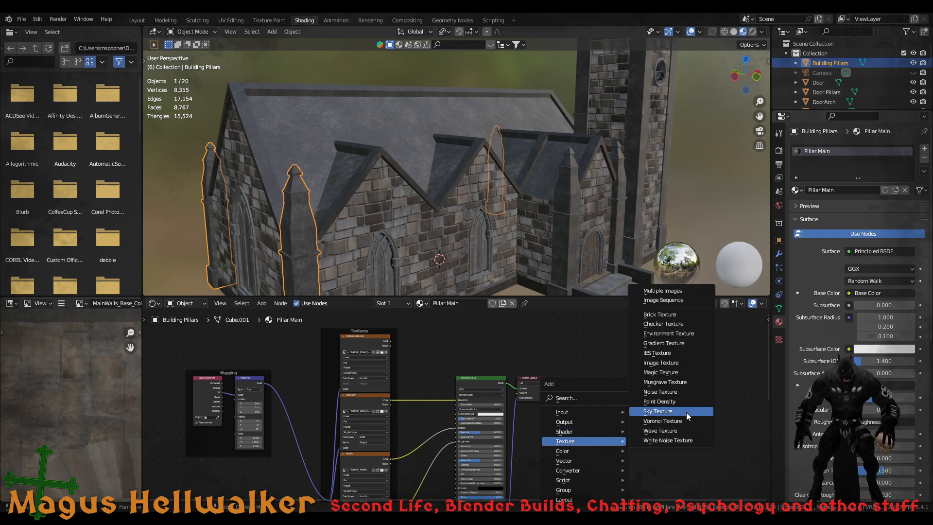
click(687, 363)
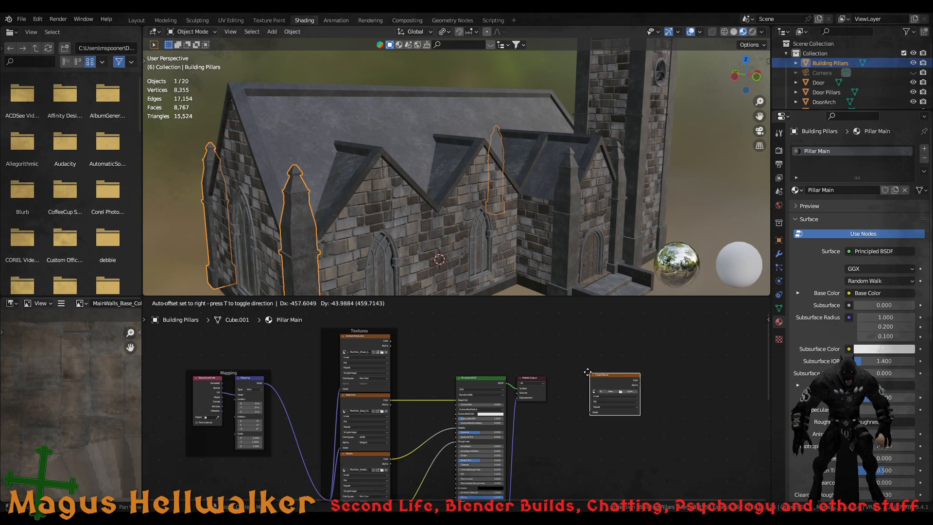
click(585, 375)
scroll(616, 410, up, 2)
scroll(617, 415, up, 2)
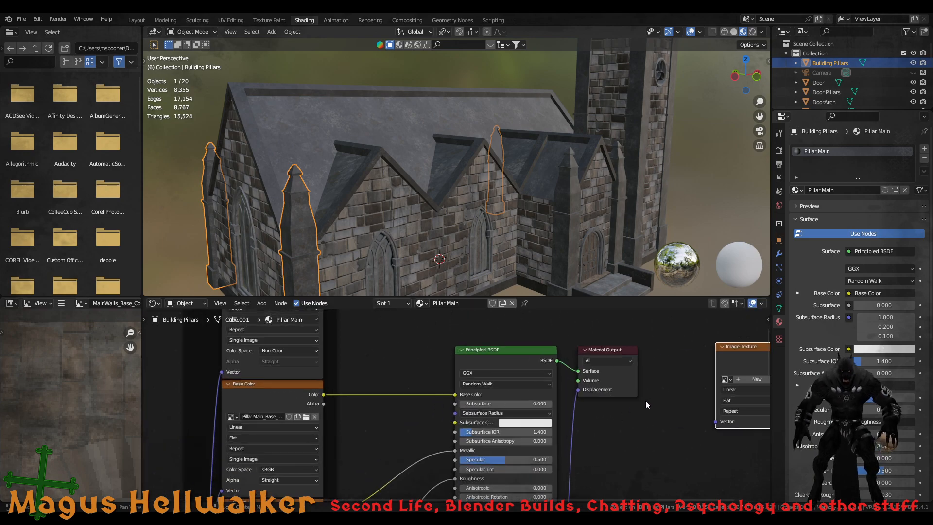
middle_drag(713, 401, 508, 415)
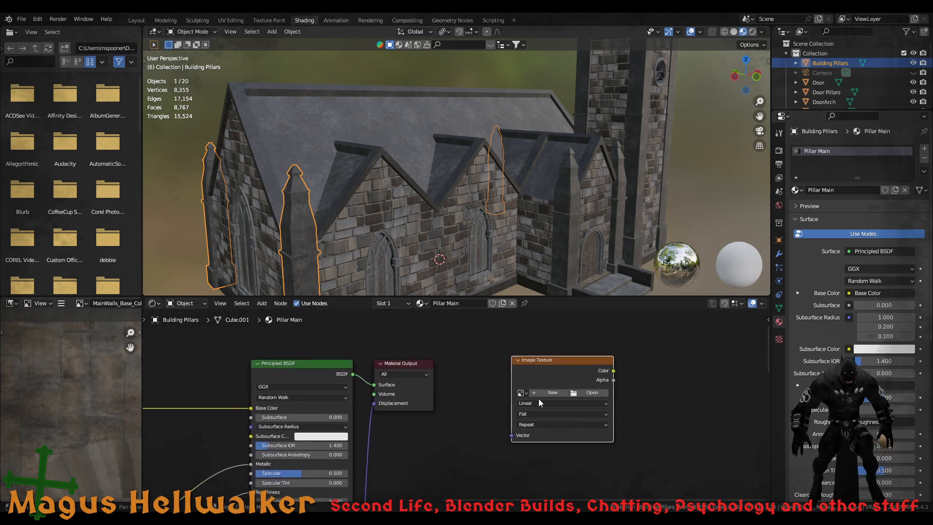
Create a blank 1024 × 1024 px image named PillarMain without alpha in the new texture node, and hide the Building Pillars
click(550, 392)
click(567, 410)
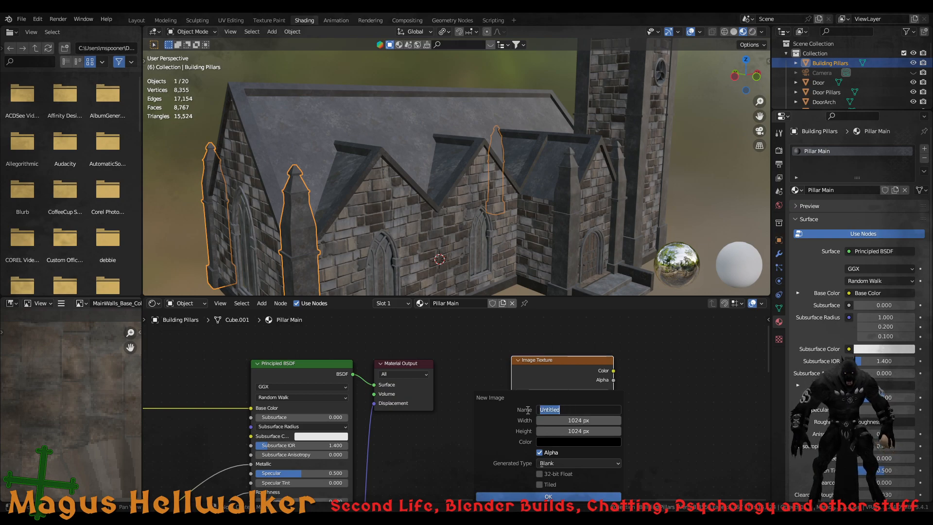
text(Pillar)
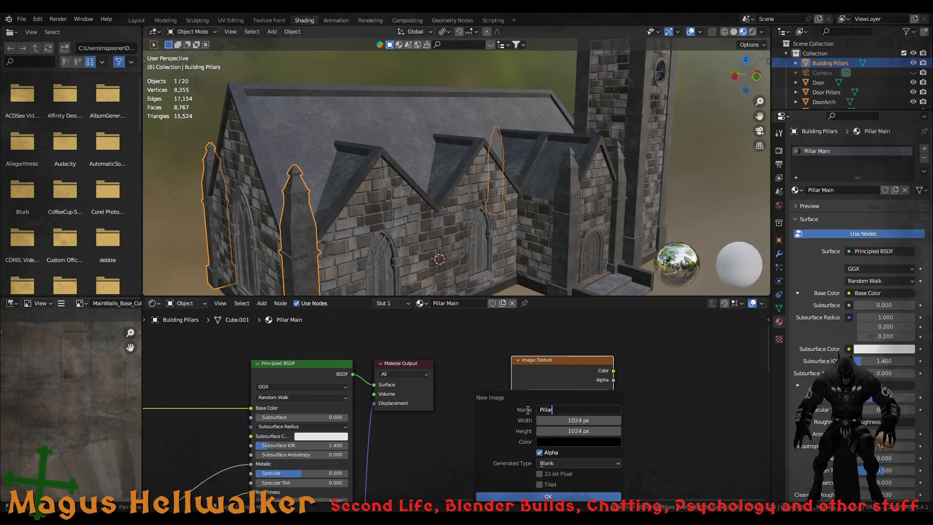
text(Main)
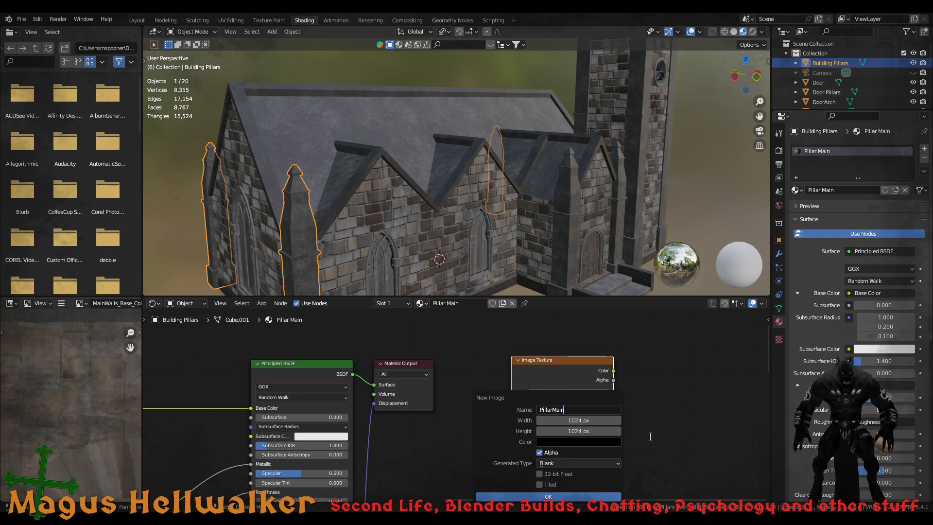
click(539, 453)
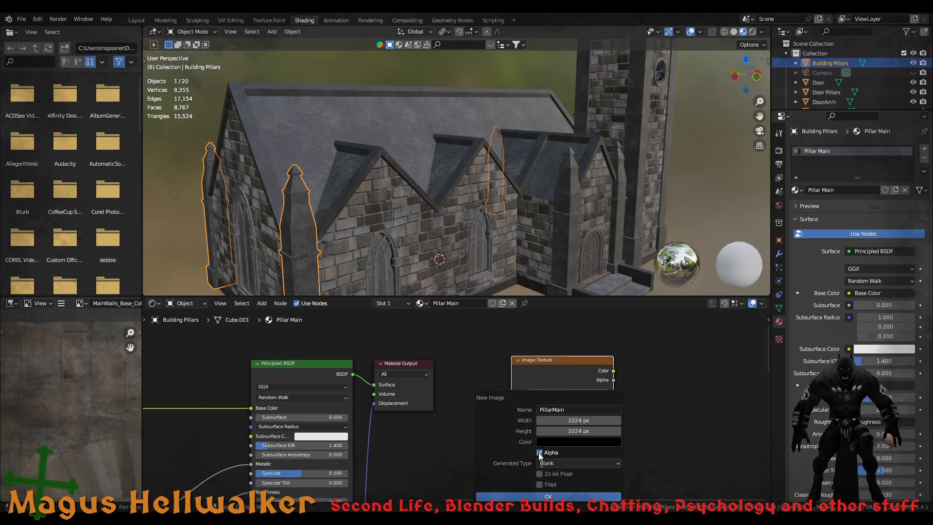
click(554, 496)
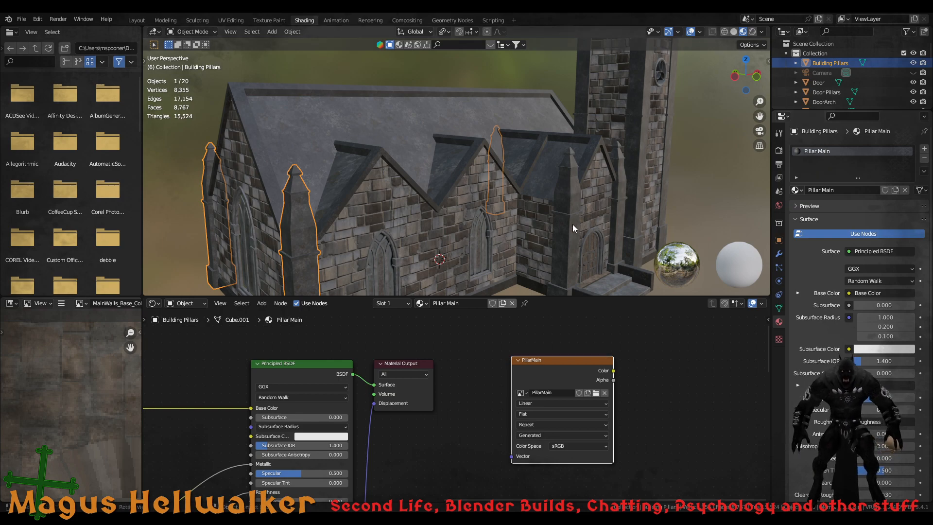
click(914, 63)
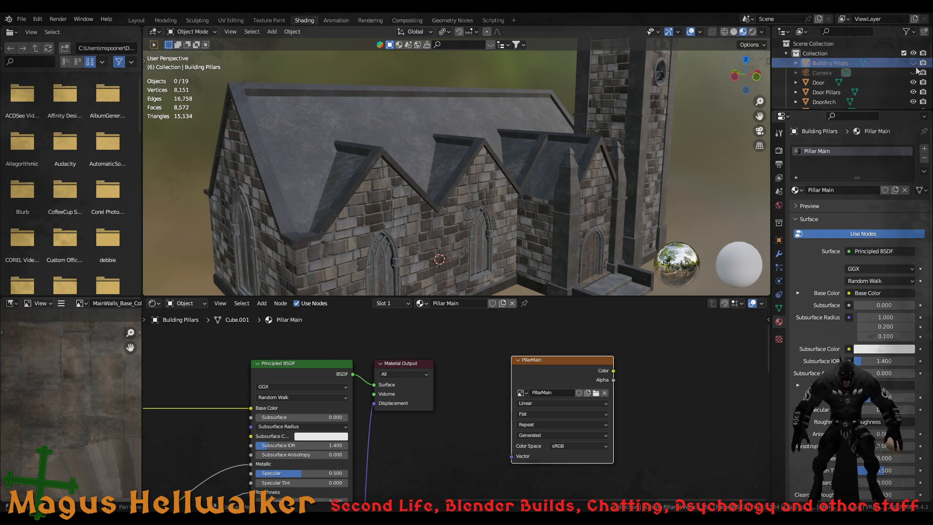
Add an unconnected Image Texture node beside the Material Output in the Door object's DoorWood material
click(822, 83)
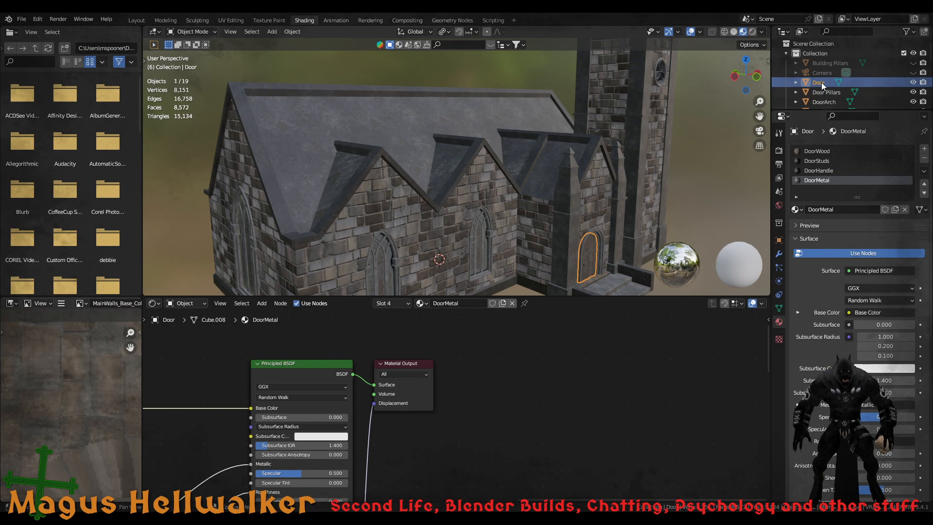
click(826, 151)
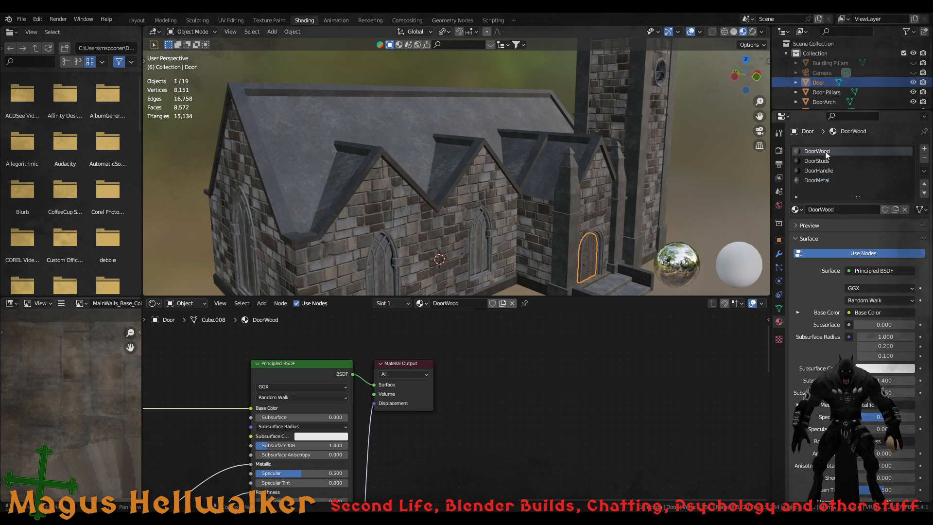
click(535, 388)
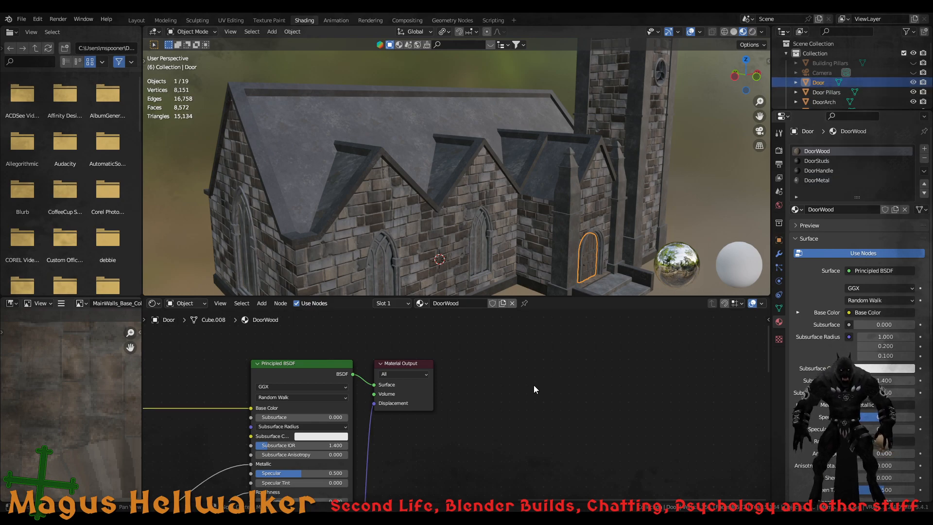
key(shift+a)
mouse_move(537, 386)
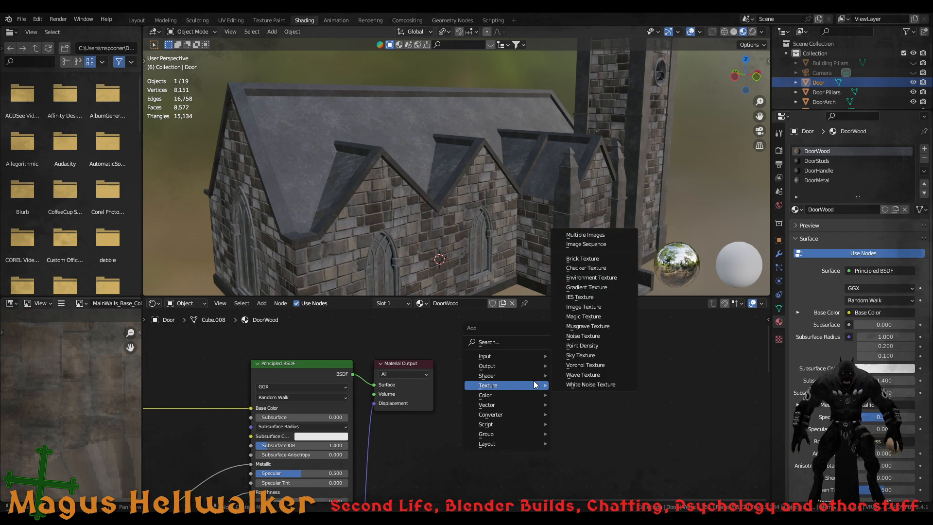
click(602, 306)
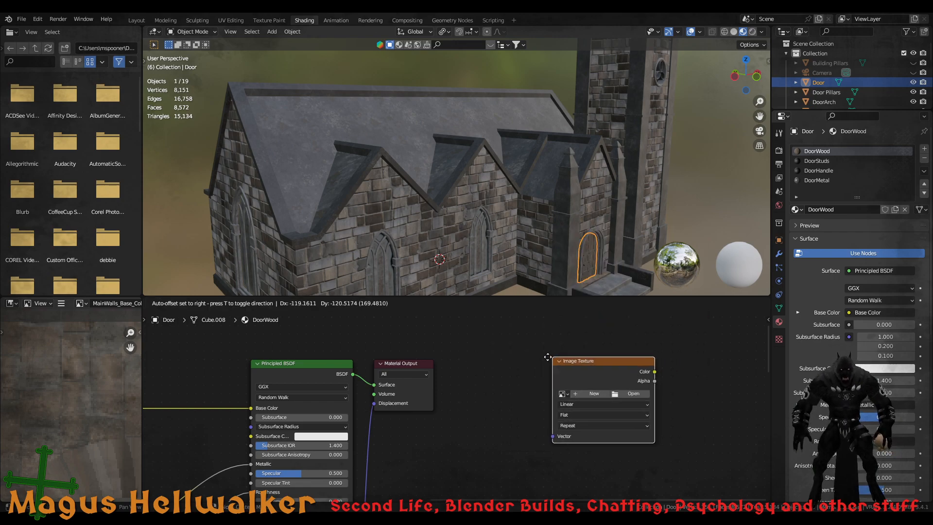
click(477, 363)
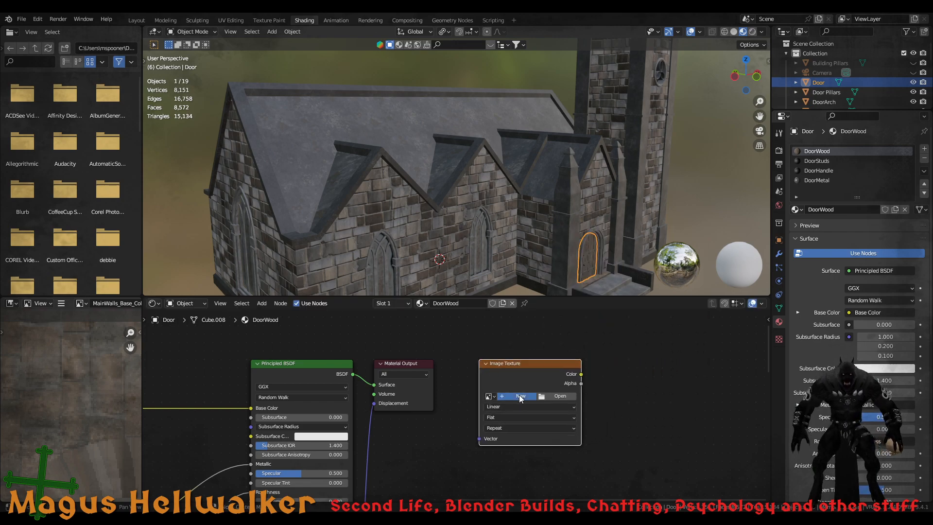
Create a blank 1024 × 1024 px image named DoorWood without alpha in the door's new texture node
click(523, 396)
click(545, 411)
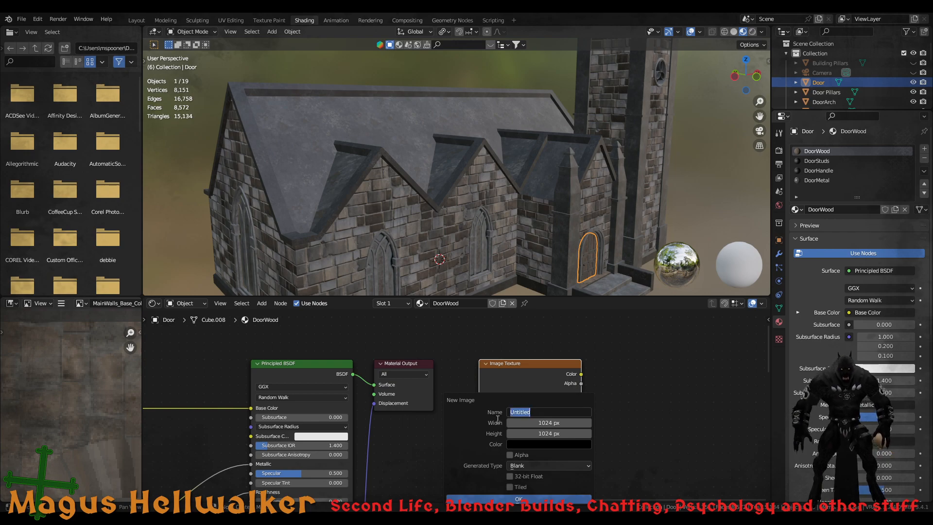
text(Doo)
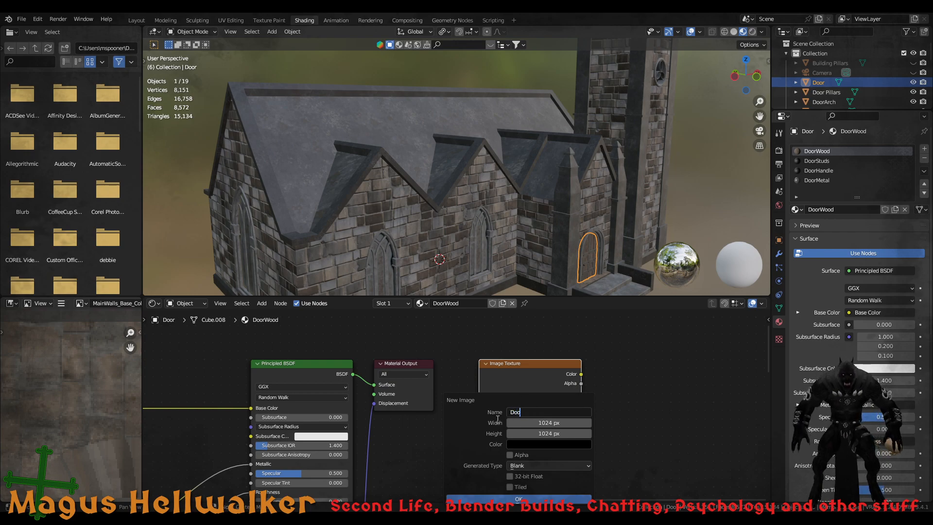
text(rWood)
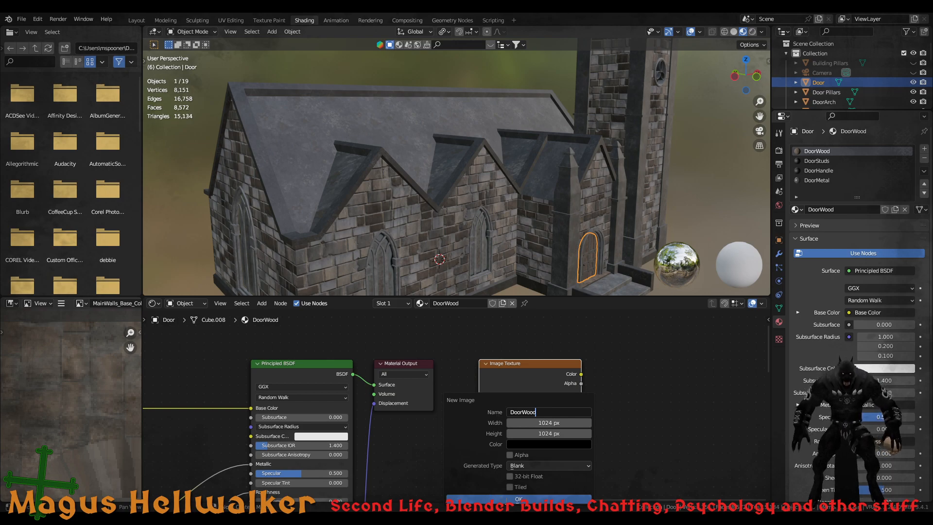
click(530, 502)
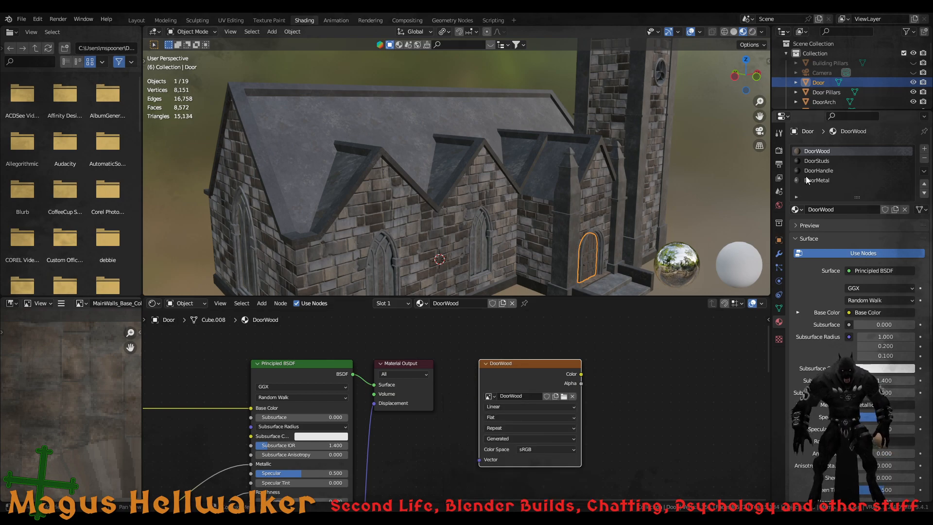
click(816, 161)
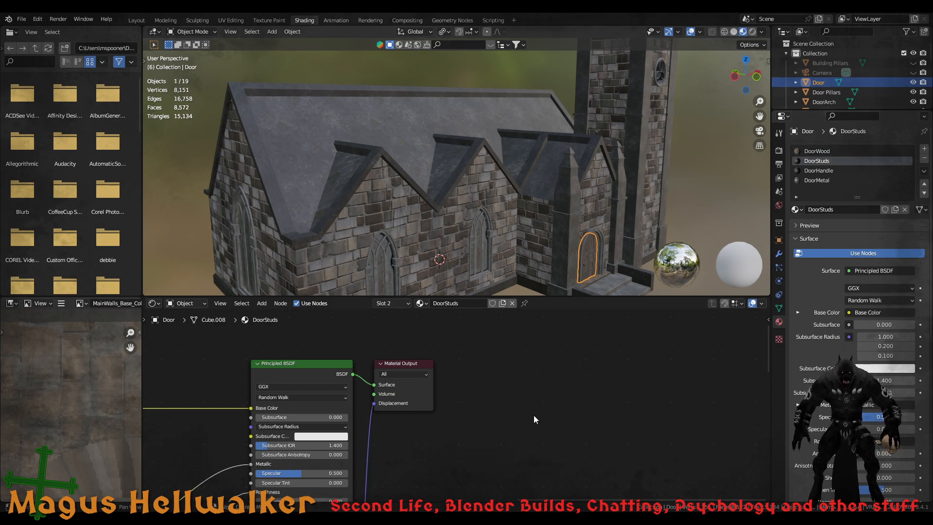
key(shift+a)
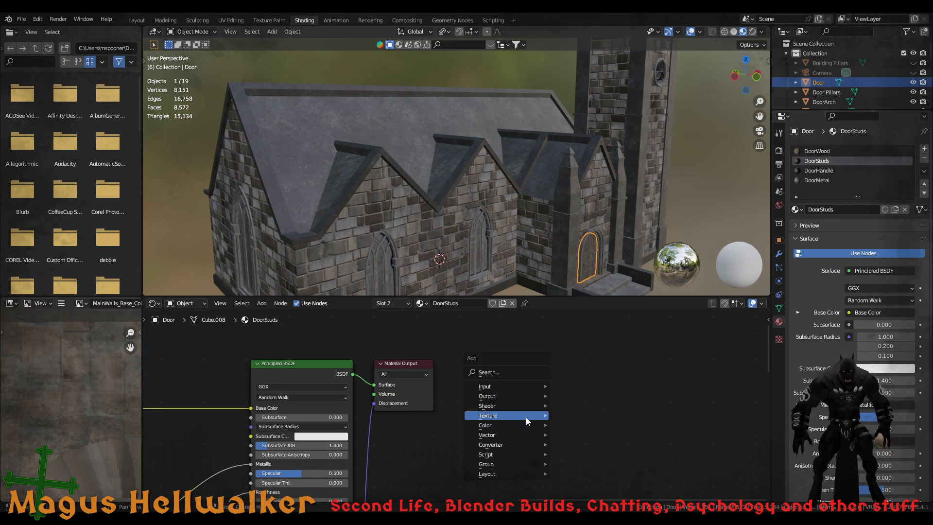
mouse_move(526, 418)
click(595, 339)
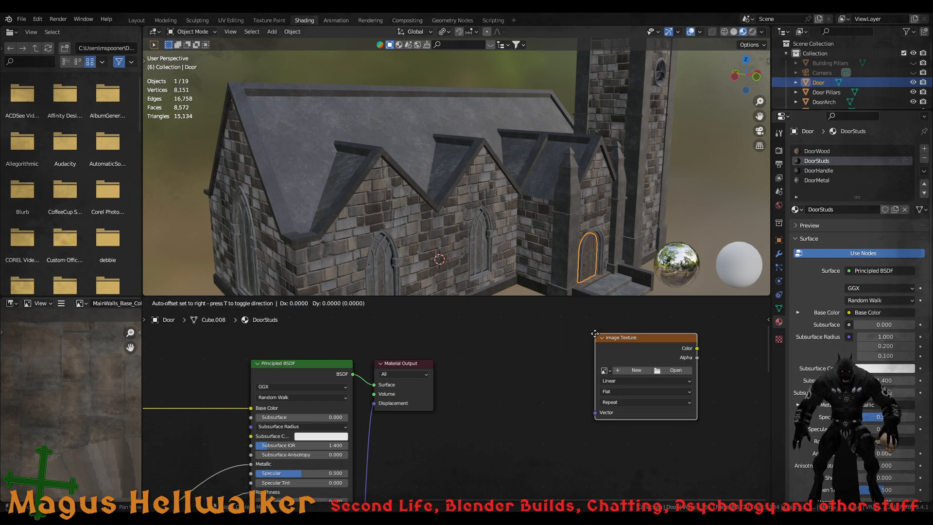
click(471, 362)
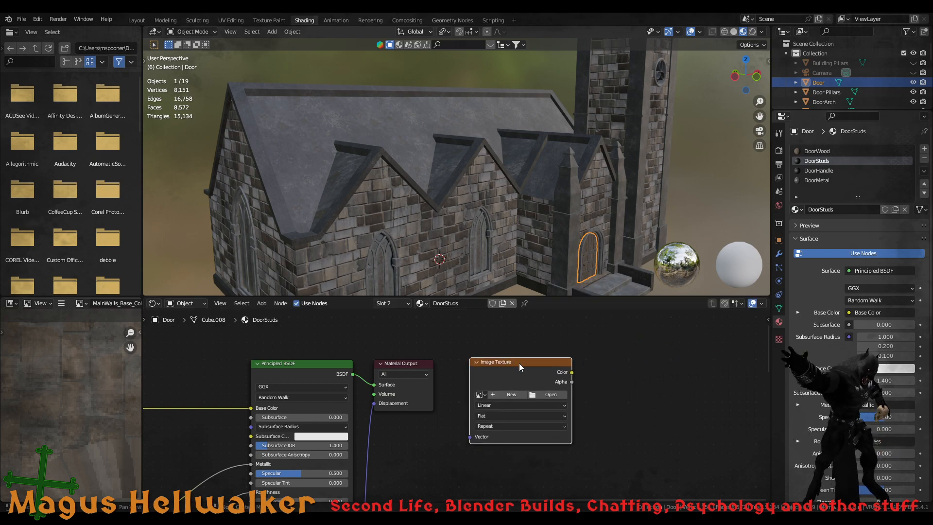
click(510, 393)
click(534, 412)
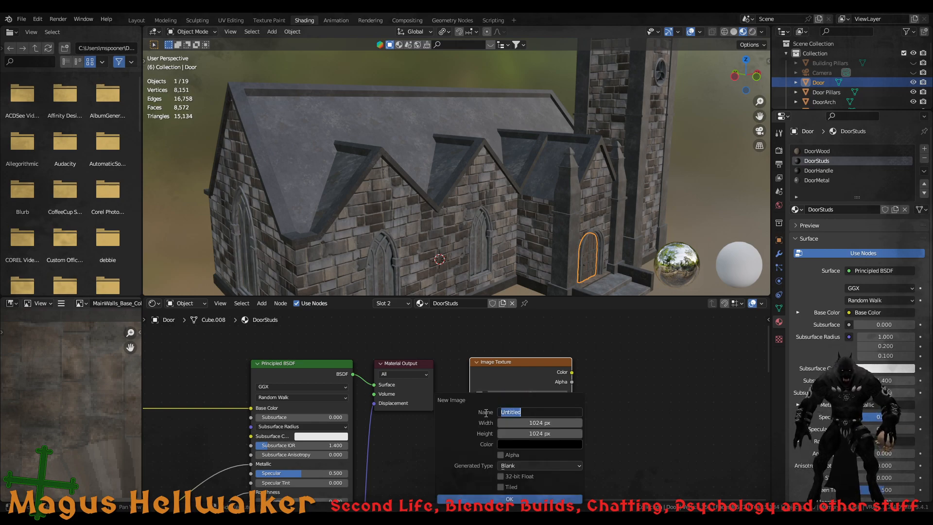
text(DoorSt)
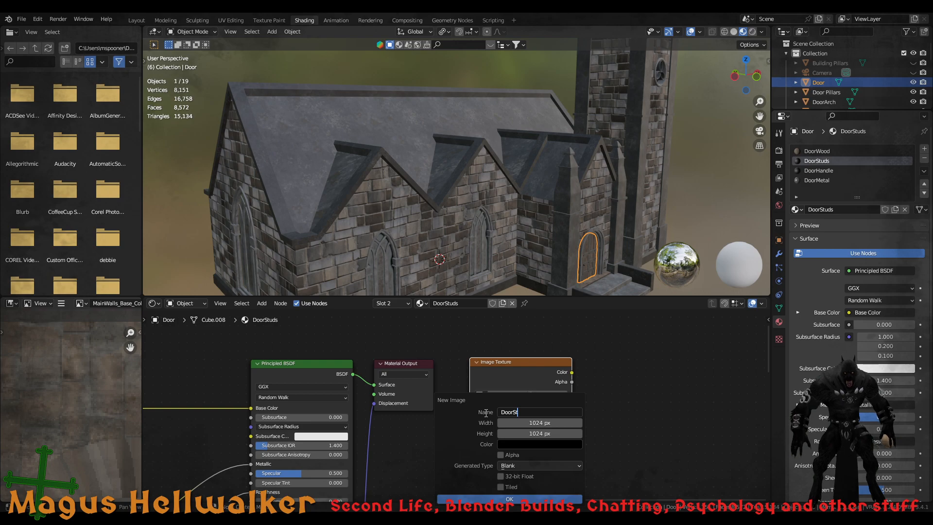
text(u)
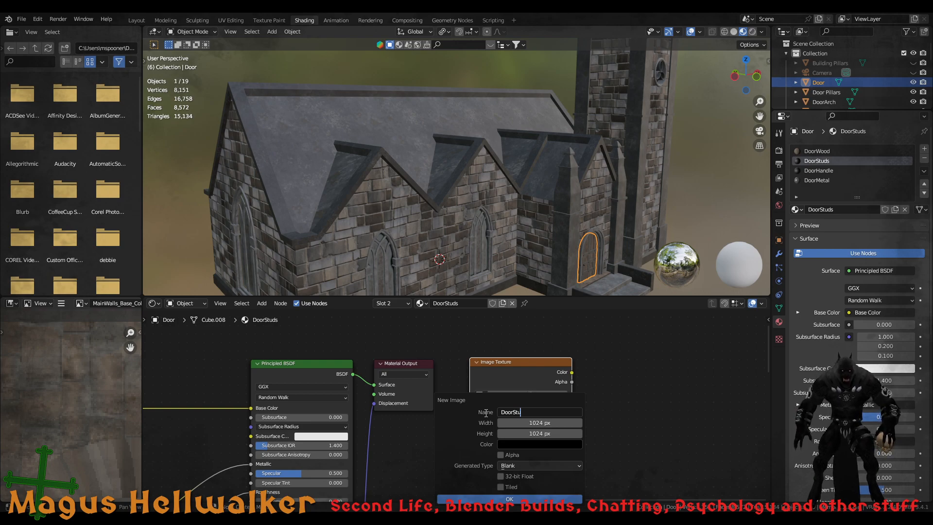
key(BackSpace)
key(BackSpace)
key(BackSpace)
key(BackSpace)
key(BackSpace)
key(BackSpace)
key(BackSpace)
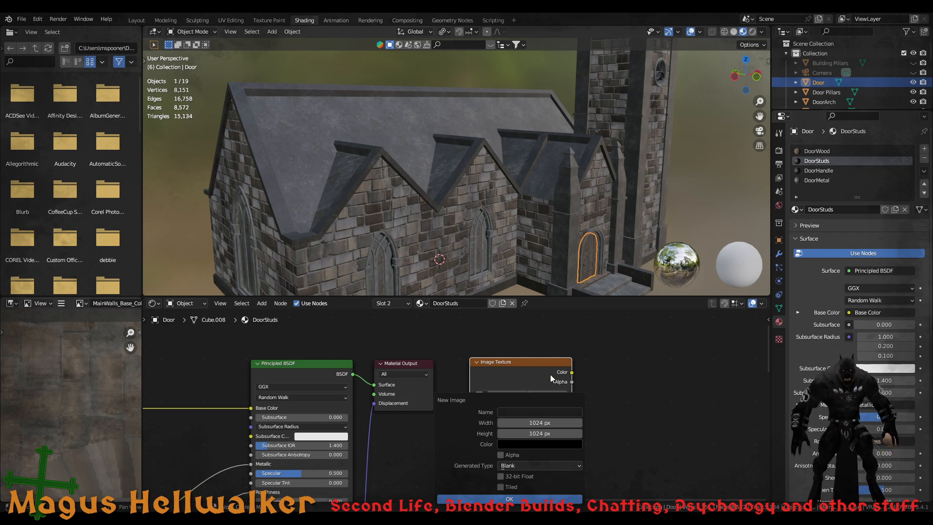
click(609, 372)
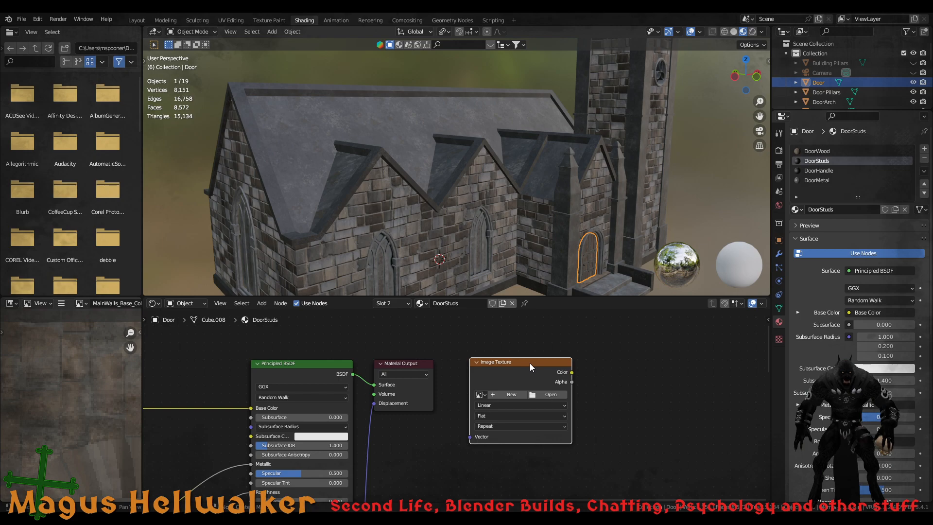
key(x)
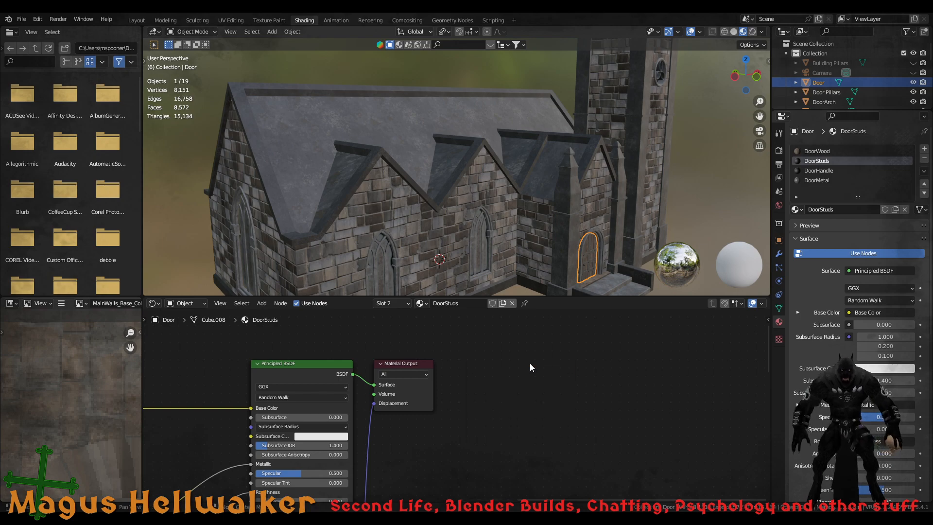
Rename the blank image in the DoorWood material's texture node to Door
click(817, 152)
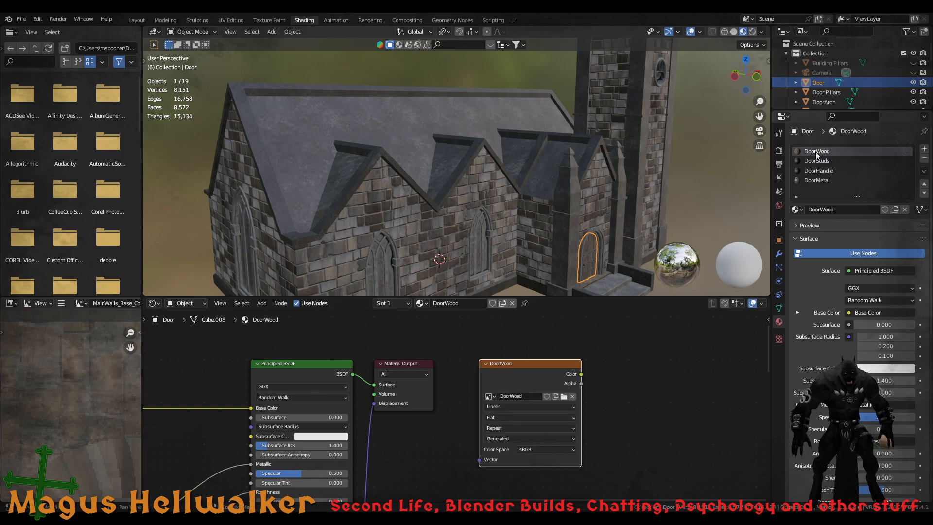
click(534, 396)
click(534, 396)
key(BackSpace)
key(BackSpace)
key(BackSpace)
key(BackSpace)
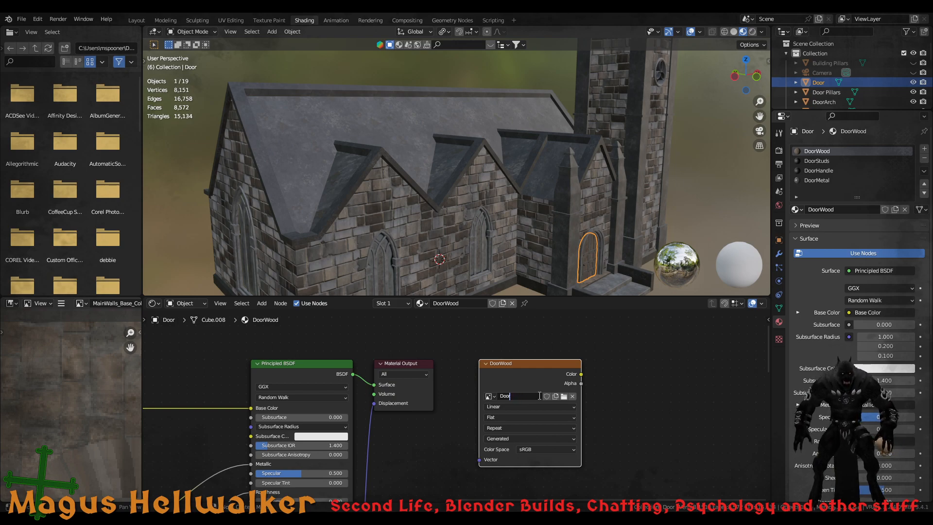
key(Return)
Copy the Door image texture node, unconnected, into the DoorStuds, DoorHandle and DoorMetal materials beside each Material Output, and hide the Door object
click(818, 162)
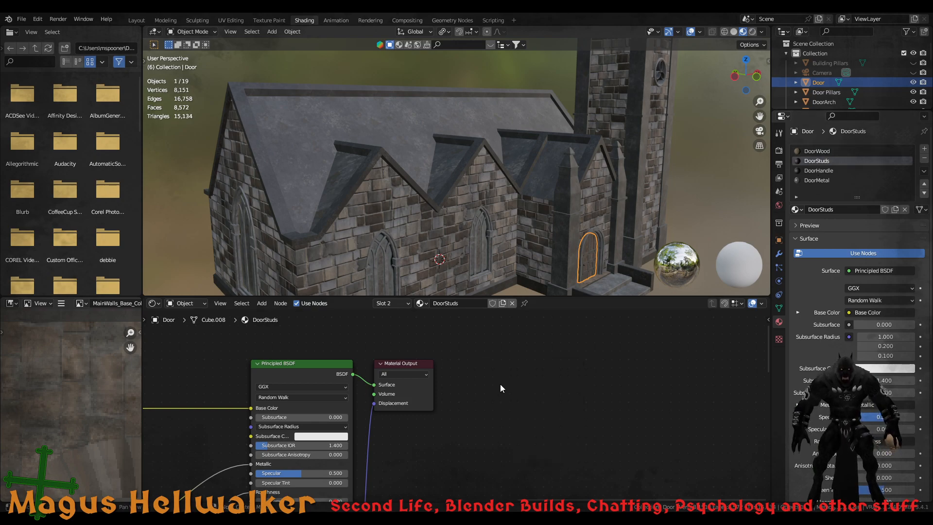
key(ctrl+v)
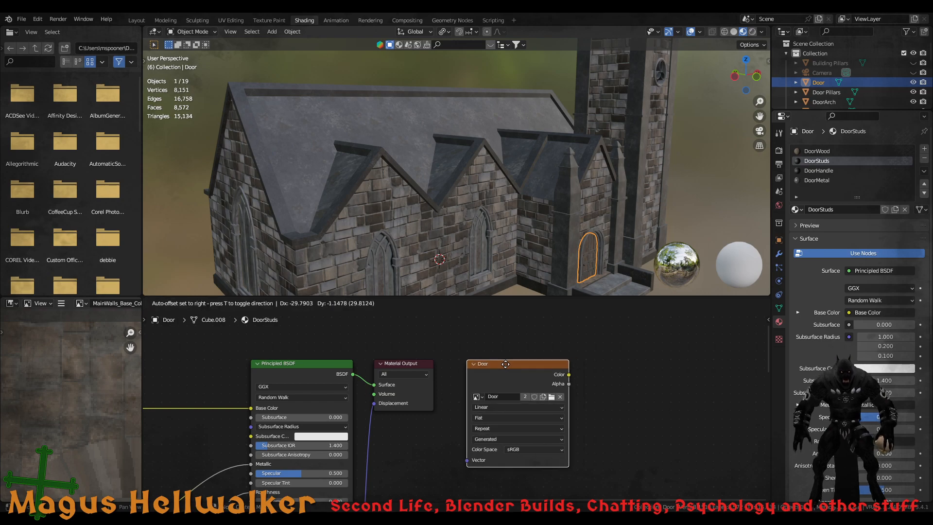
click(819, 171)
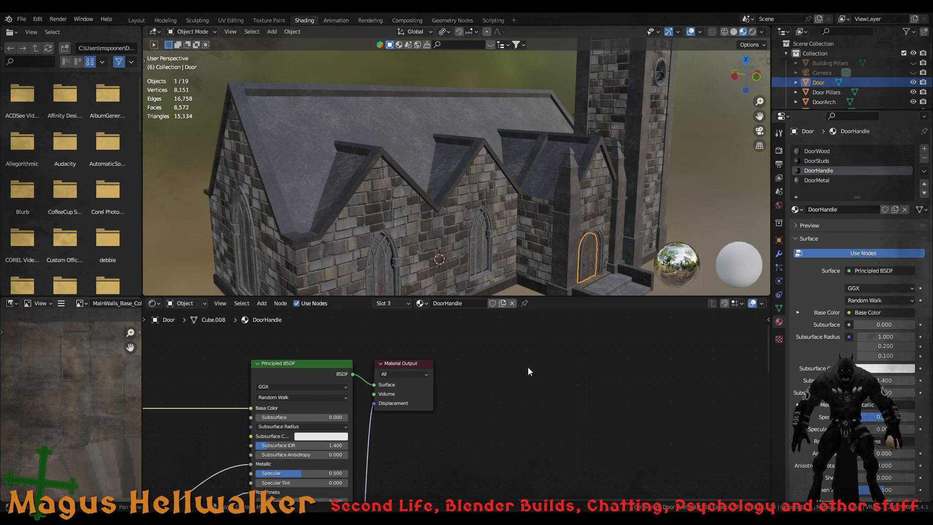
key(ctrl+v)
drag(523, 363, 508, 364)
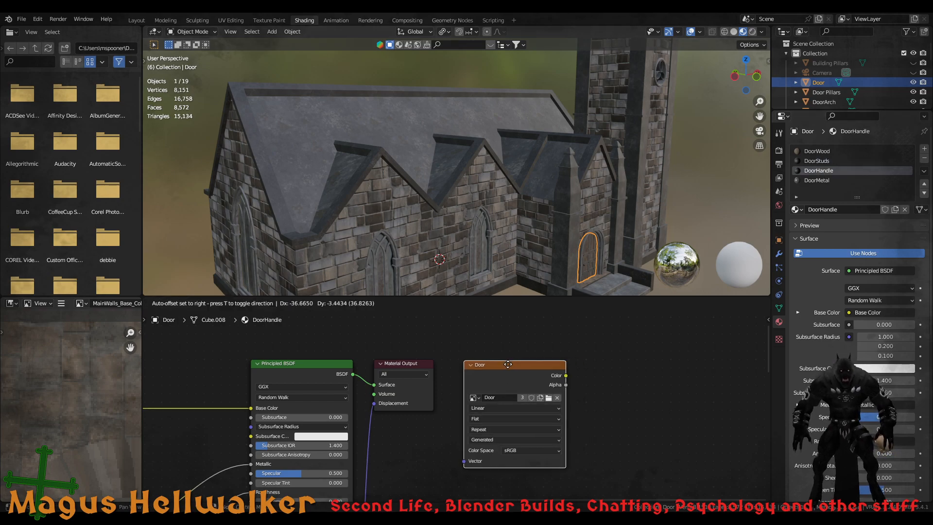
click(822, 184)
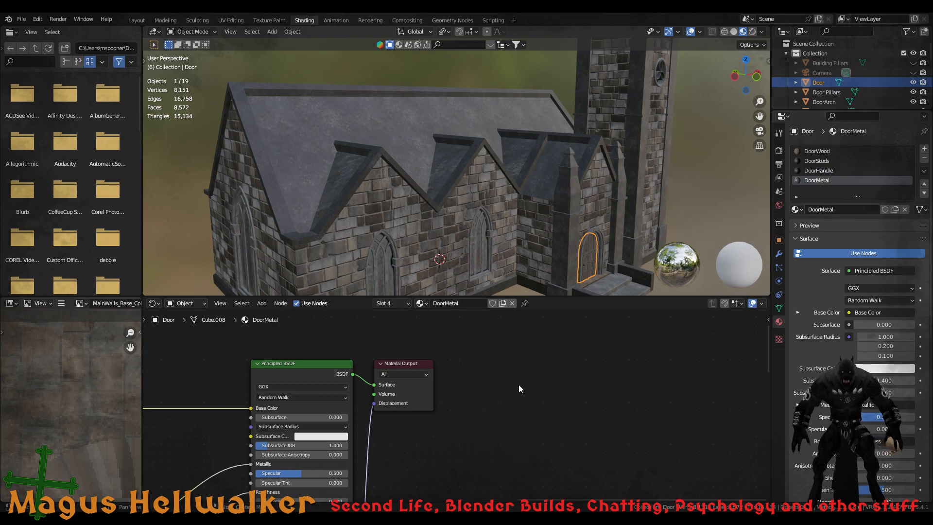
key(ctrl+v)
drag(538, 364, 517, 365)
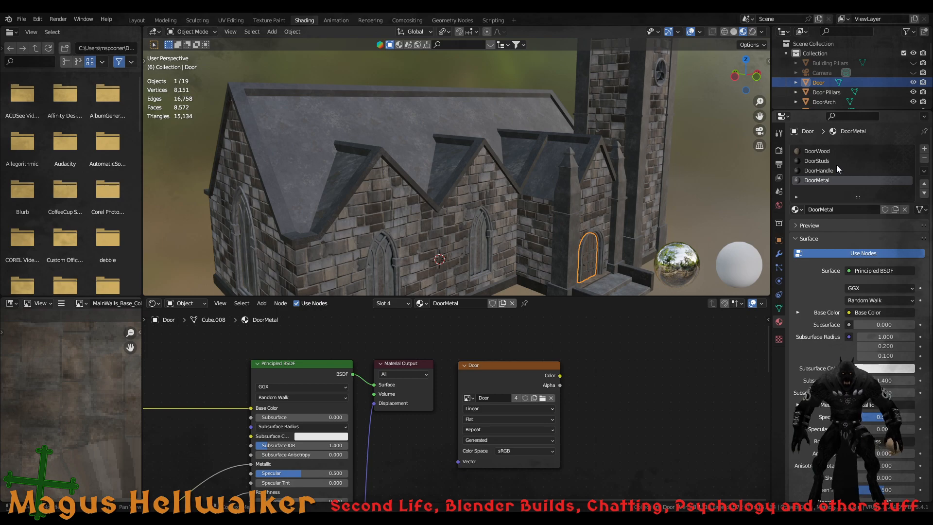
click(912, 82)
Paste the copied texture node into the Door Pillars' Pillar Door material and unlink the Door image from it
click(818, 92)
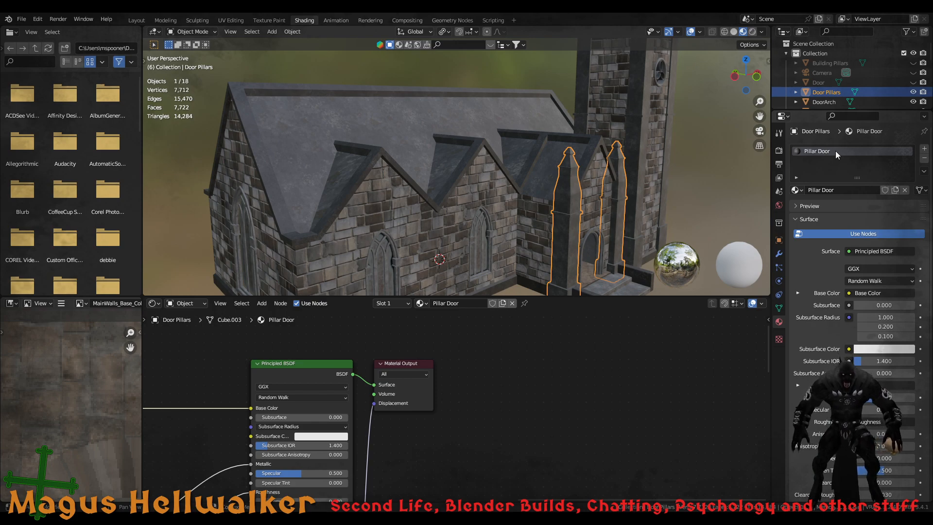
key(ctrl+v)
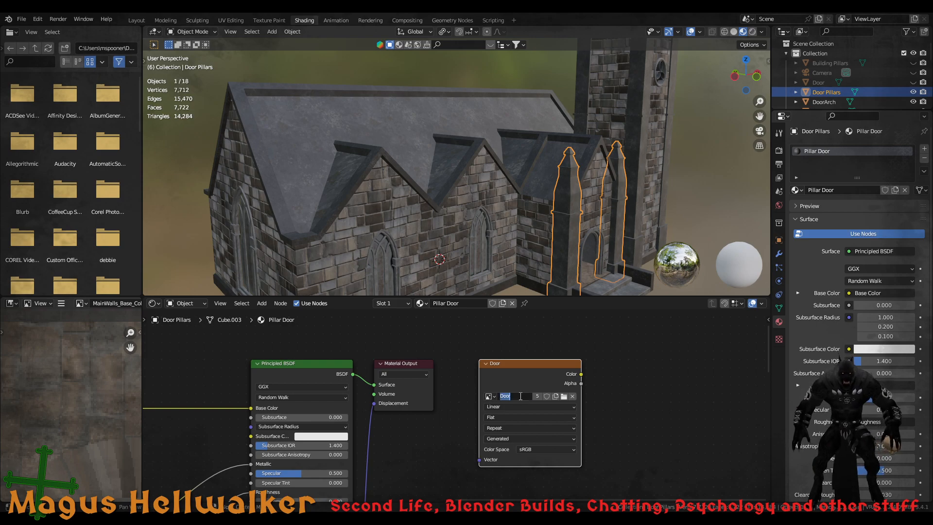
click(573, 396)
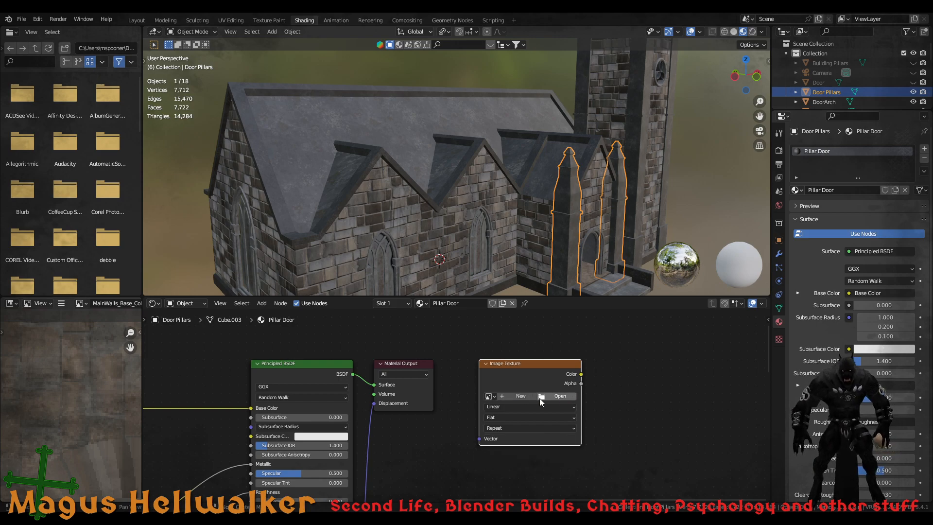
Create a blank 1024 × 1024 px image named PillarDoor without alpha in the pasted node, and hide the Door Pillars
click(521, 397)
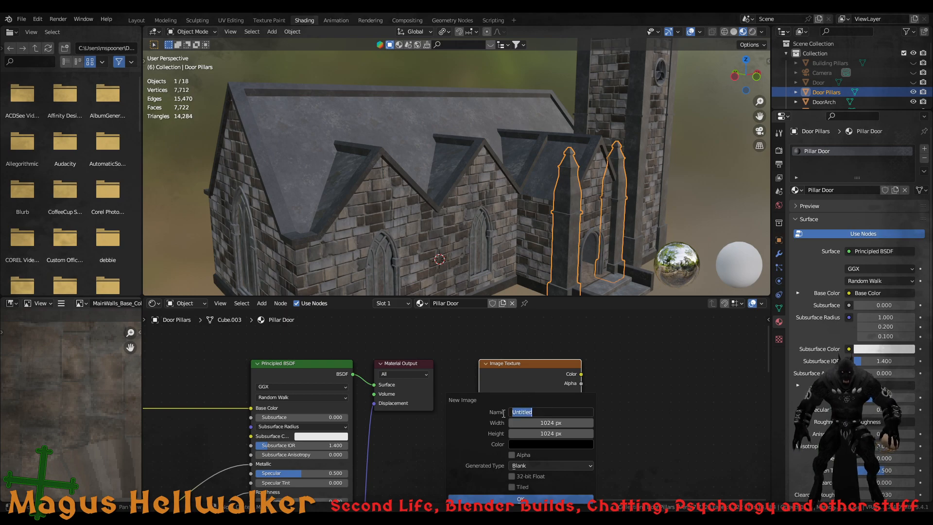
text(Pi)
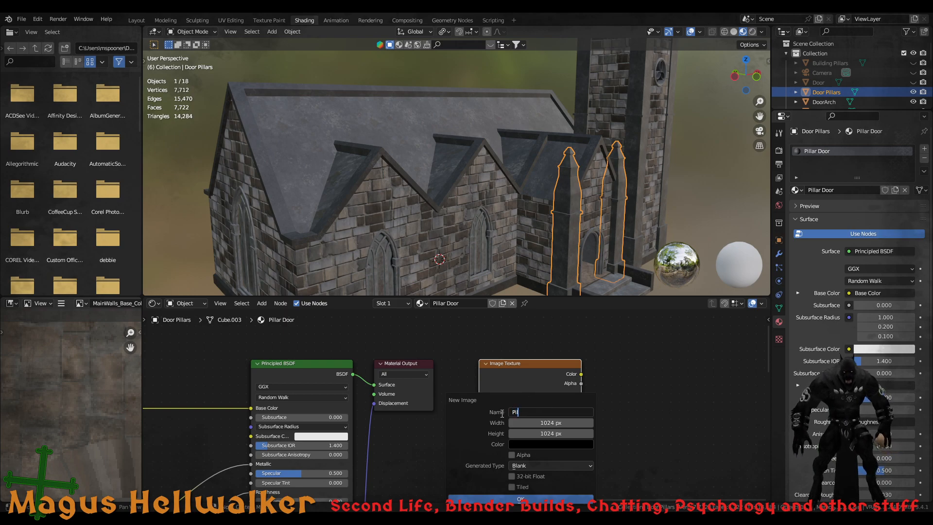
text(llarDoor)
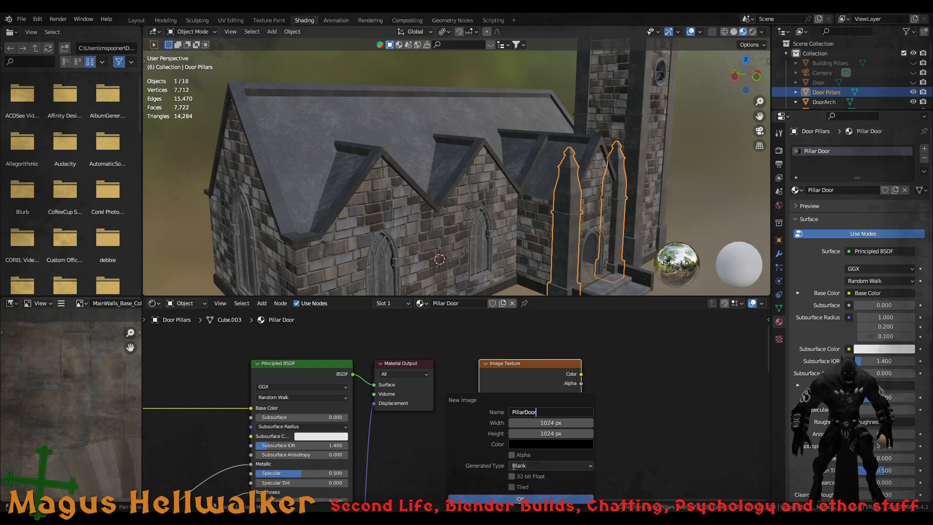
click(521, 499)
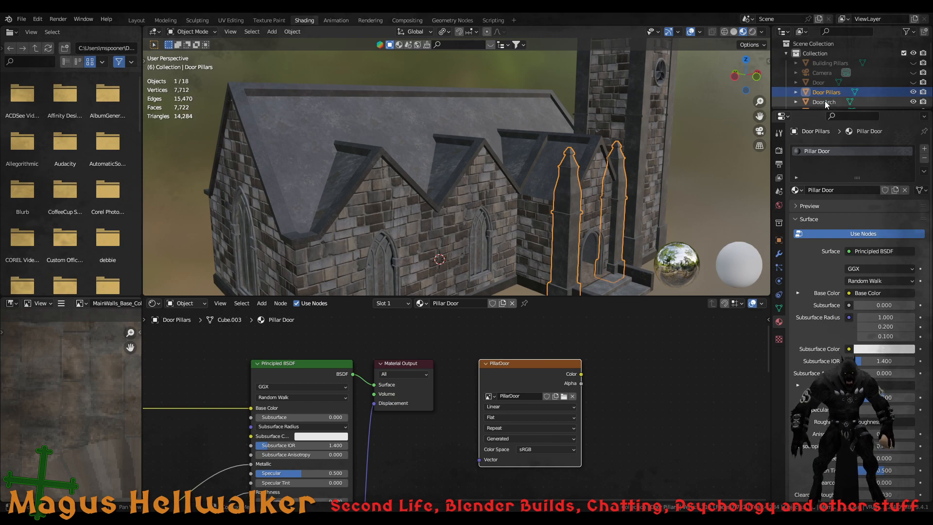
click(913, 92)
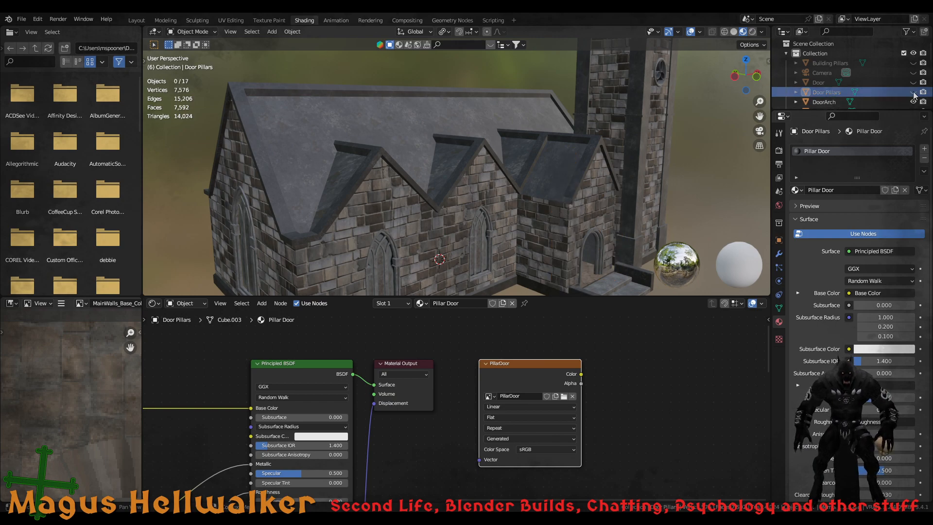
Paste the copied texture node beside the Material Output in DoorArch's DoorFrame material and unlink the Door image from it
click(830, 102)
scroll(852, 102, down, 2)
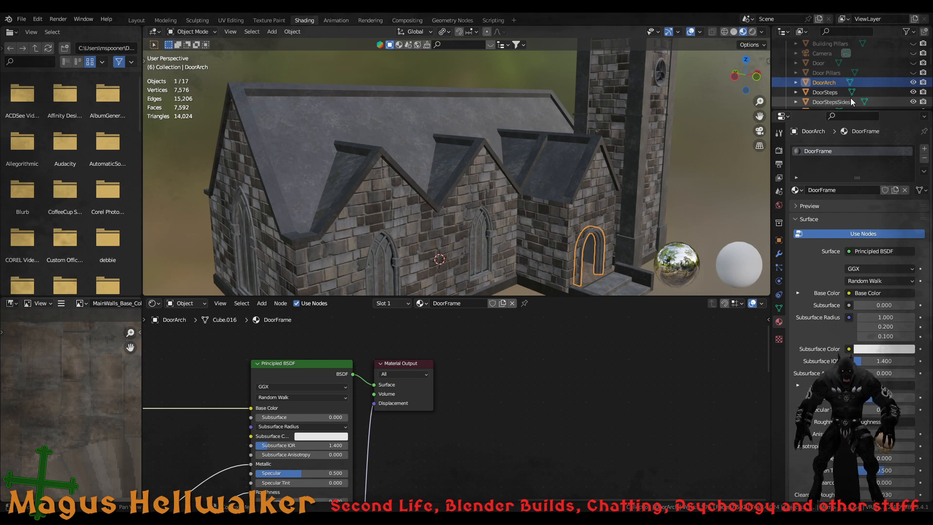
scroll(850, 100, down, 2)
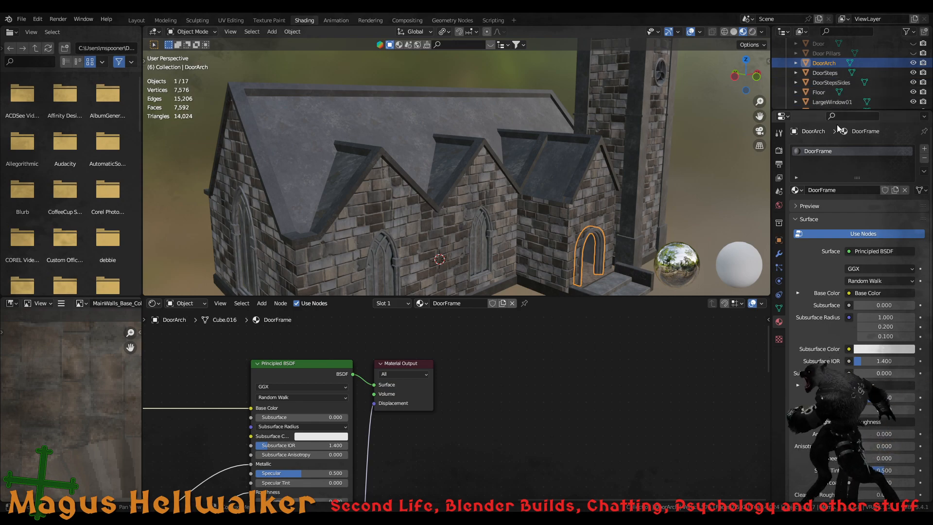
click(529, 389)
key(ctrl+v)
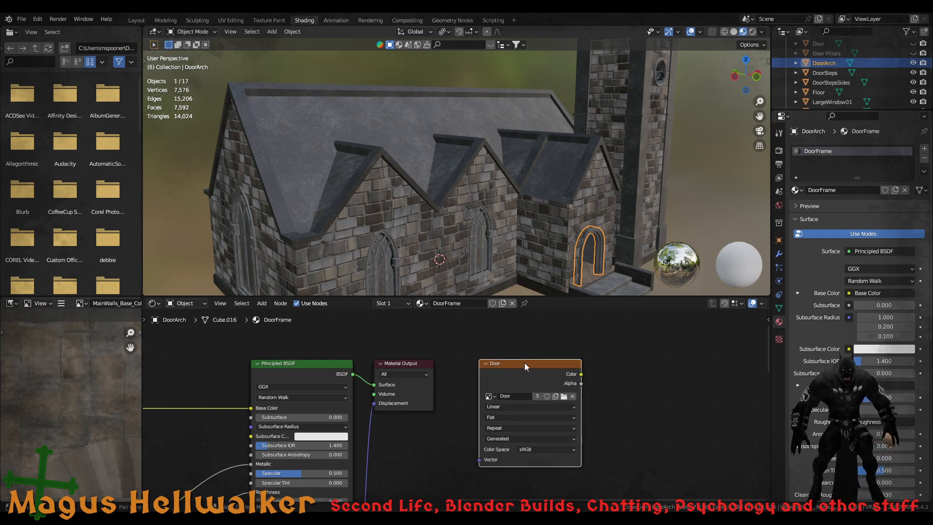
drag(524, 362, 511, 362)
click(515, 369)
click(565, 401)
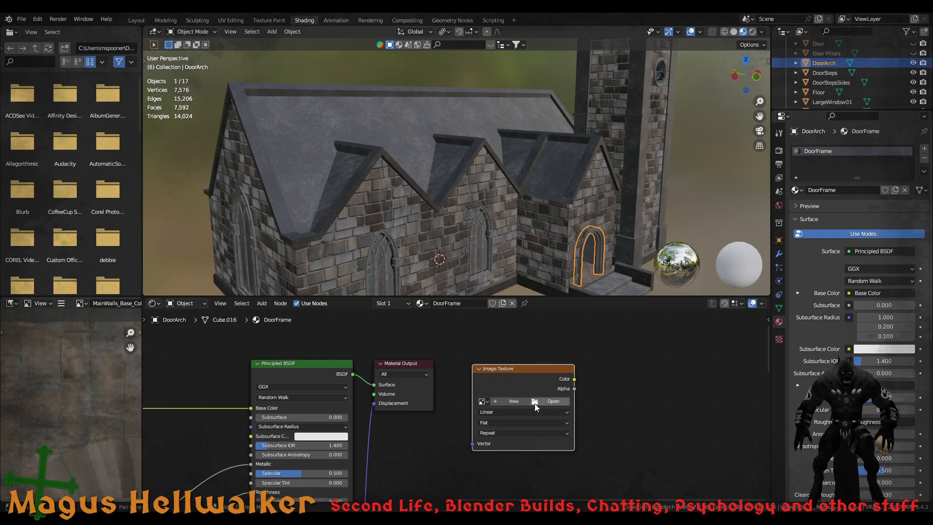
Create a blank 1024 × 1024 px image named DoorArch without alpha in the DoorFrame texture node, align the node, and hide the DoorArch
click(524, 404)
click(548, 412)
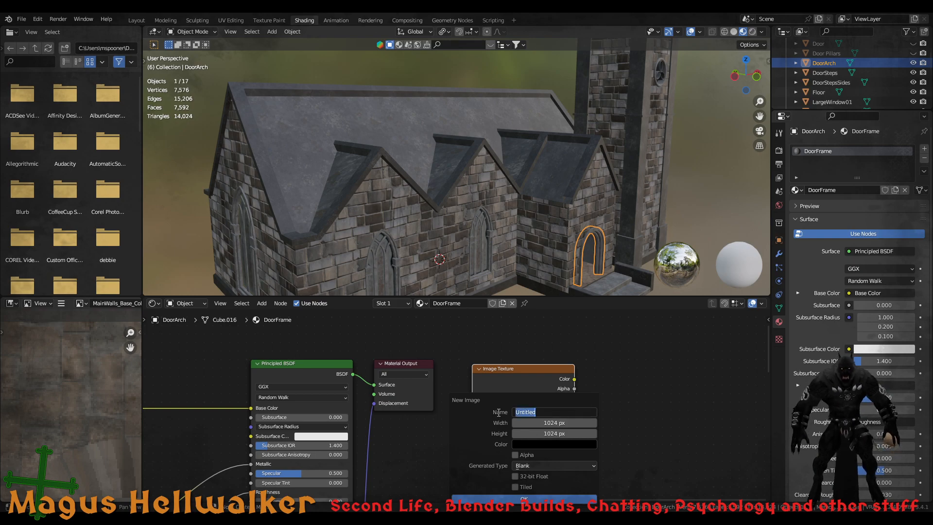
text(DoorArch)
click(533, 501)
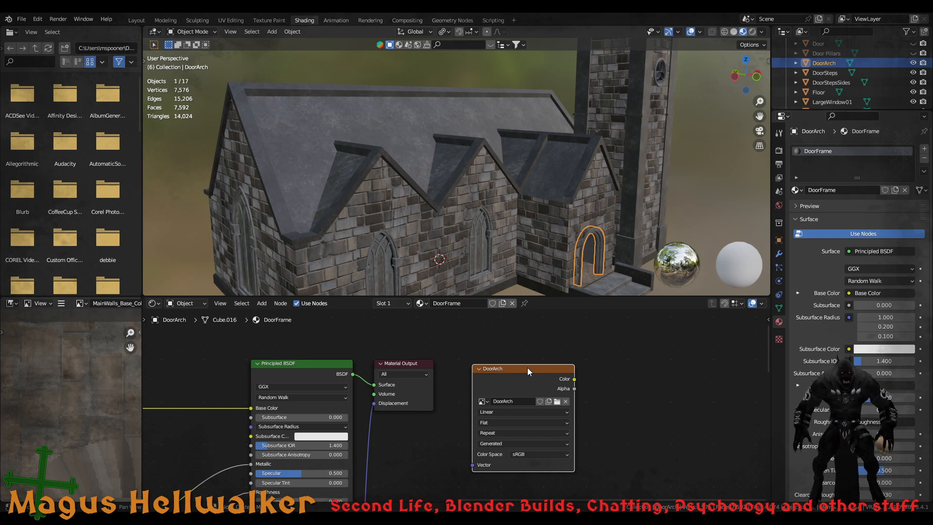
drag(526, 368, 520, 364)
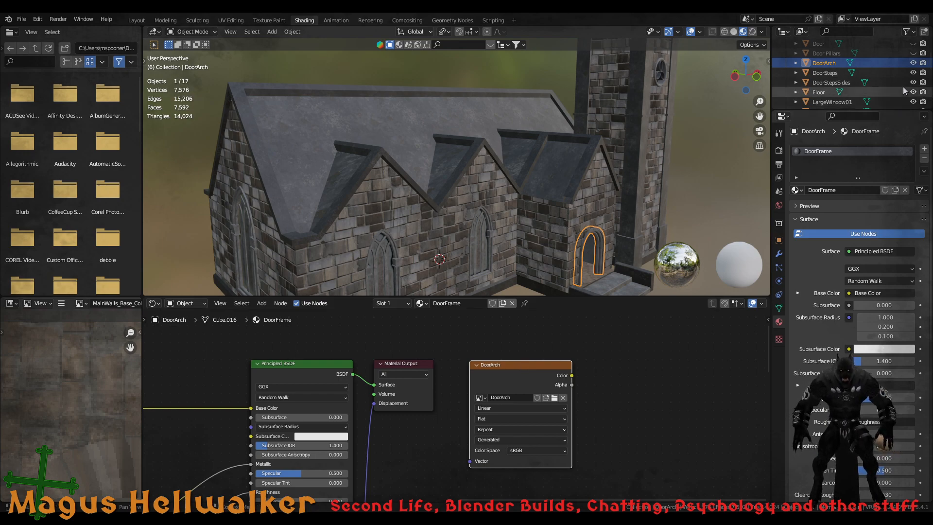
click(914, 63)
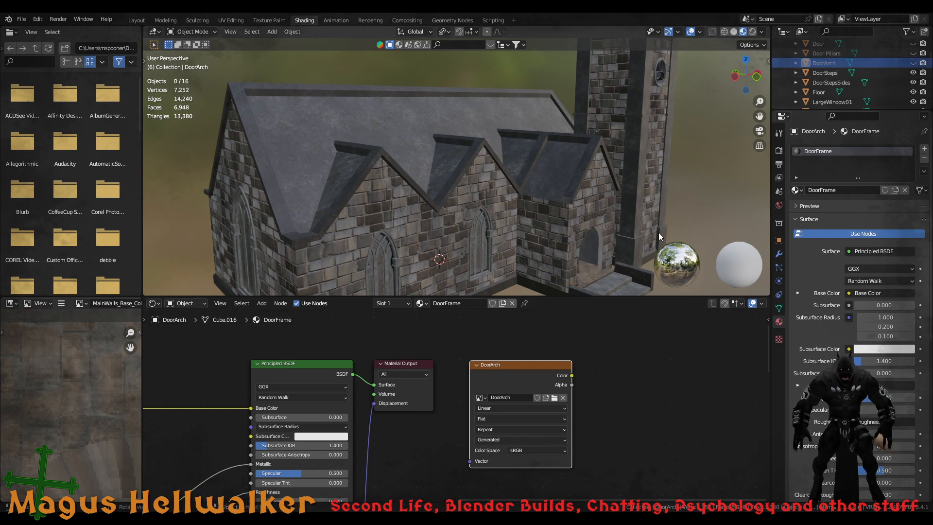
scroll(875, 64, up, 3)
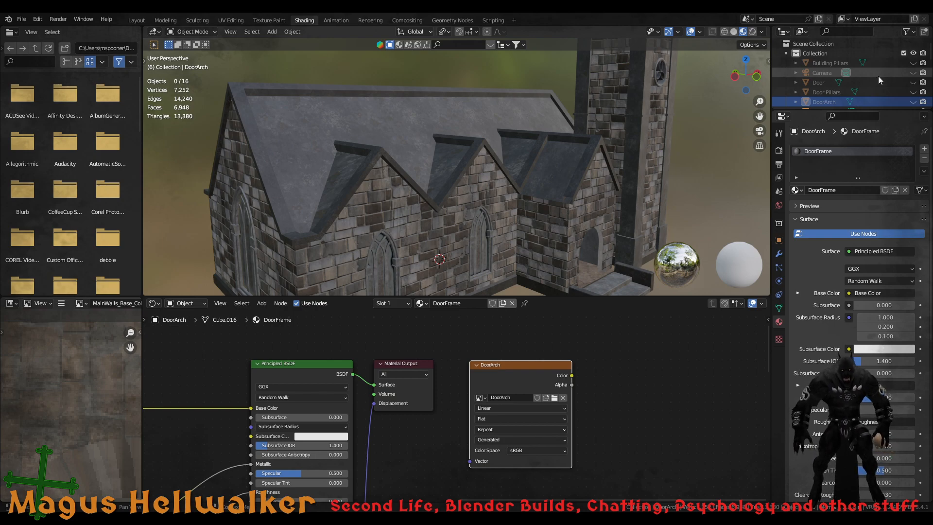
Show and select the Door, and rename the image in its DoorWood material's texture node to DoorWood
click(822, 83)
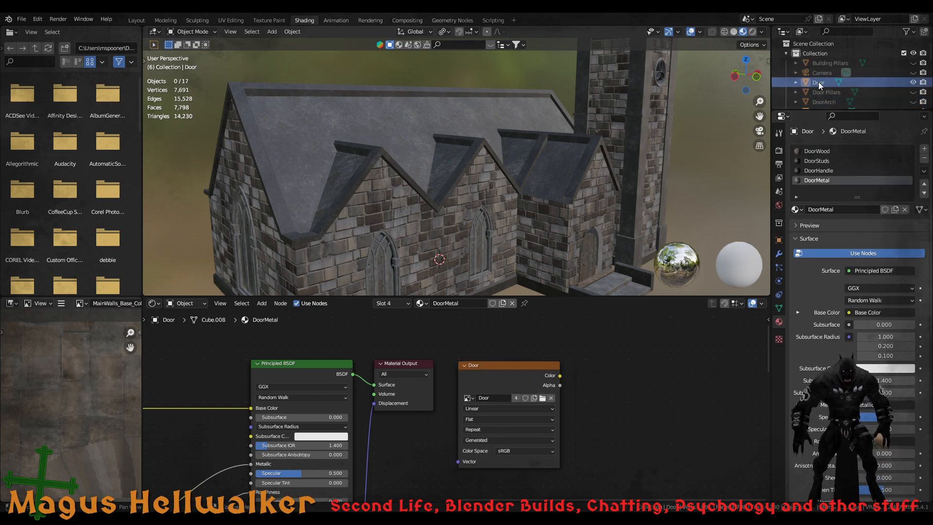
click(827, 152)
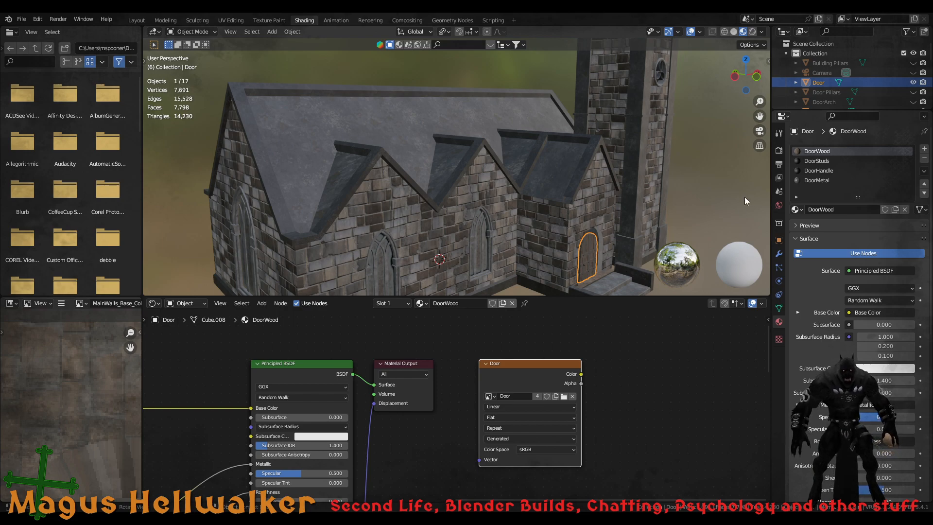
click(517, 398)
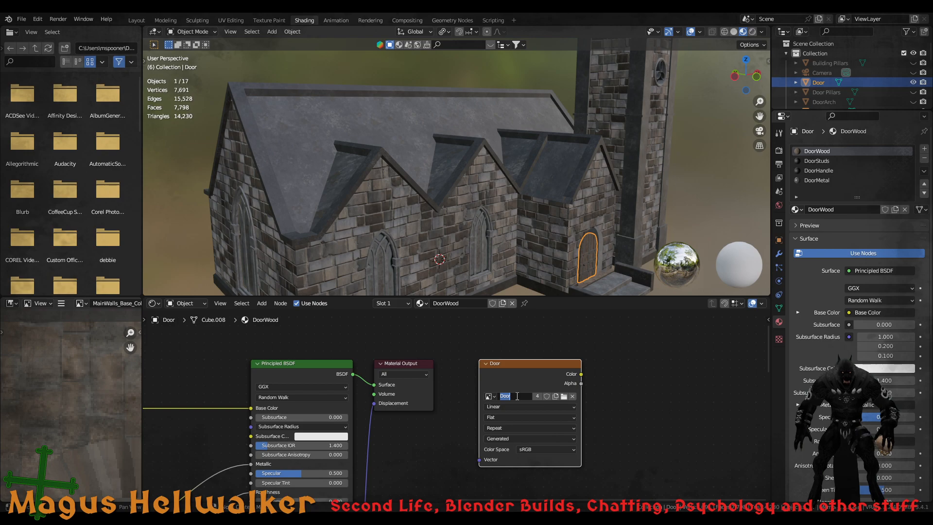
click(519, 396)
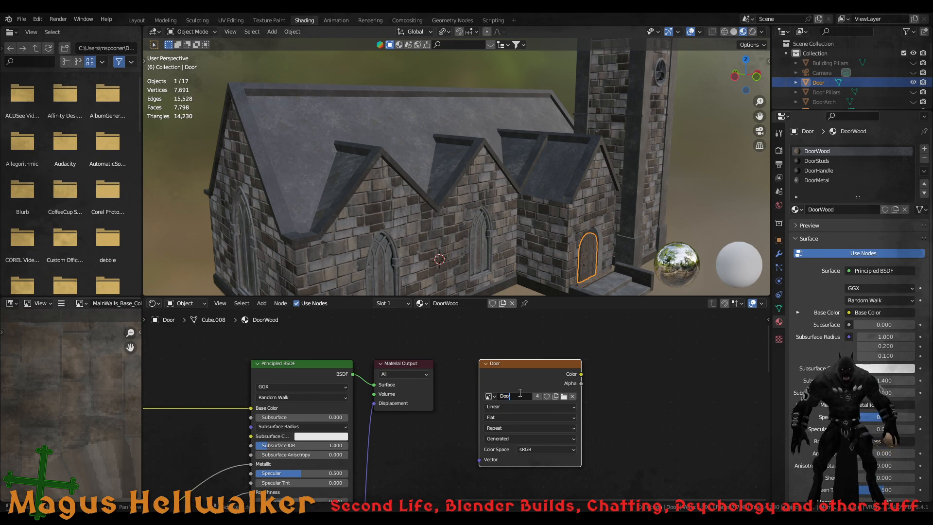
text(Wood)
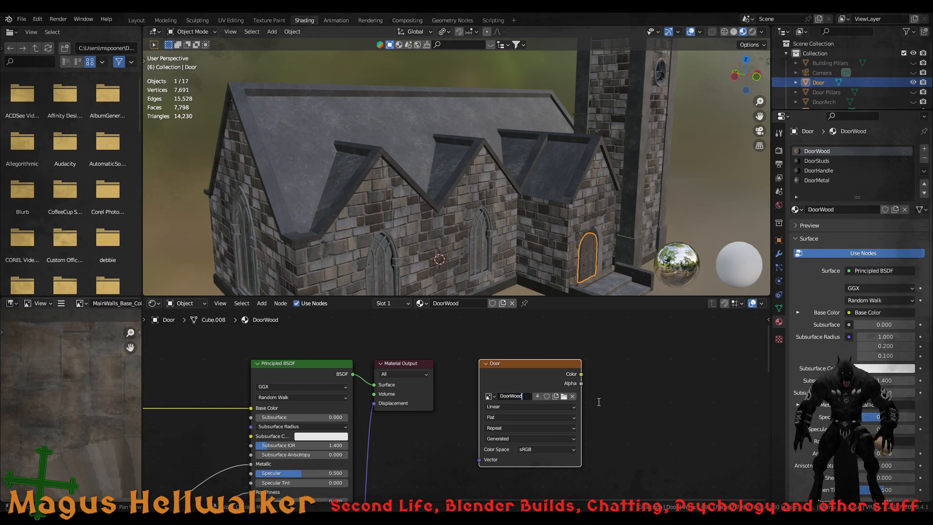
key(Return)
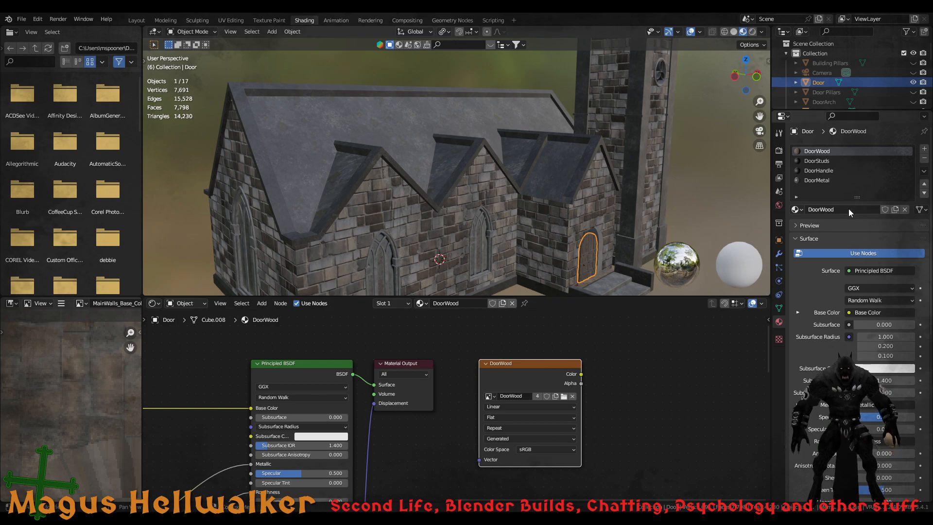
Rename the image in the Door's DoorStuds material texture node to DoorStuds
click(817, 161)
click(513, 398)
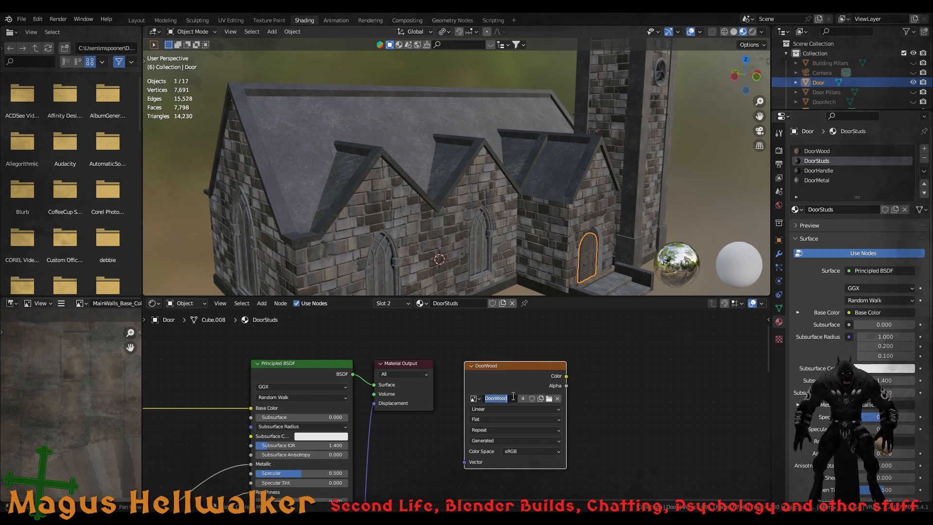
click(513, 398)
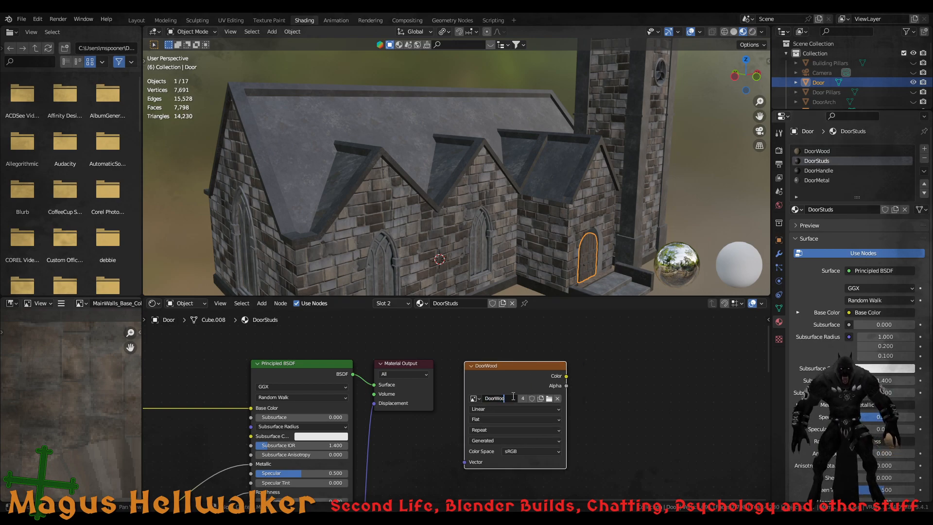
key(BackSpace)
key(BackSpace)
key(BackSpace)
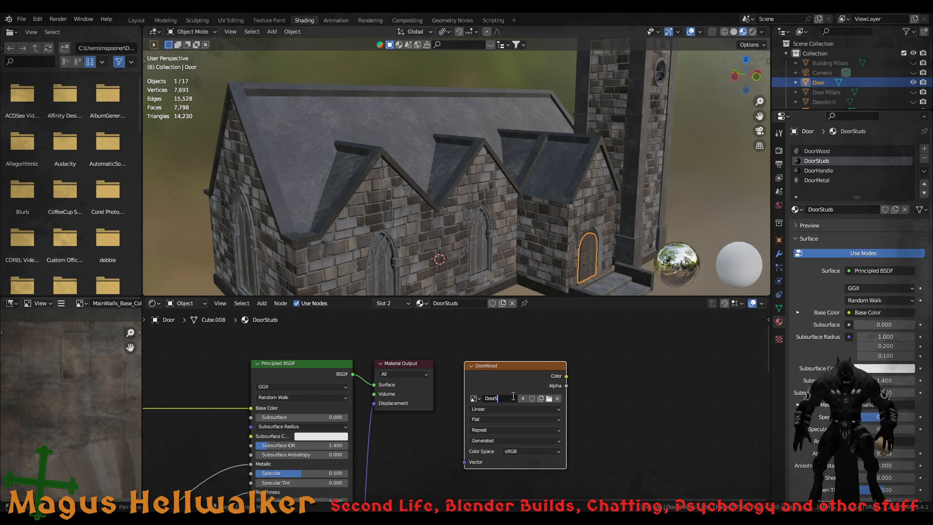
text(Studs)
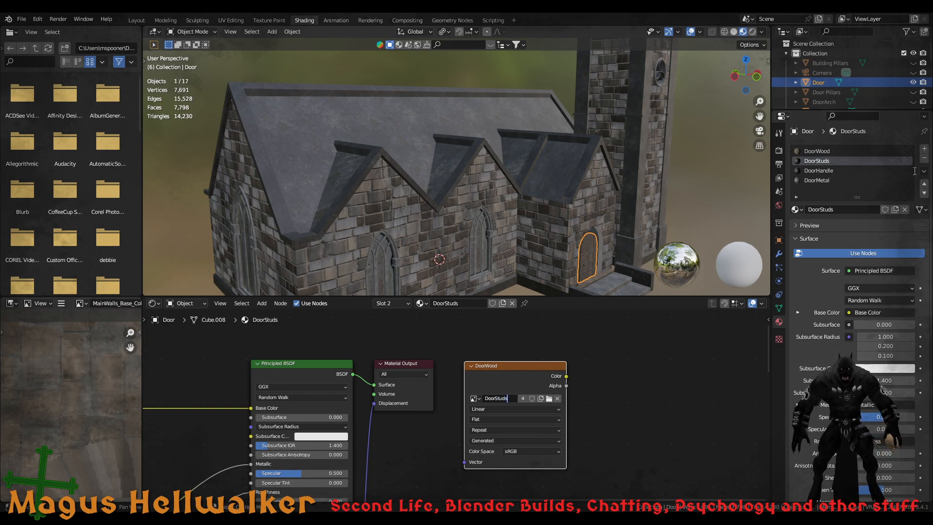
Rename the image in the Door's DoorHandle material texture node to DoorHandle
click(820, 170)
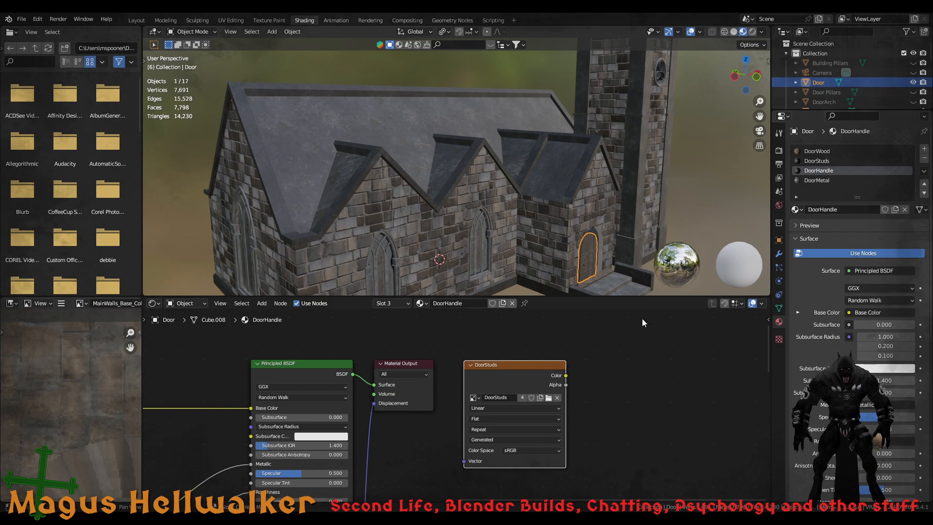
click(515, 396)
key(BackSpace)
key(BackSpace)
key(BackSpace)
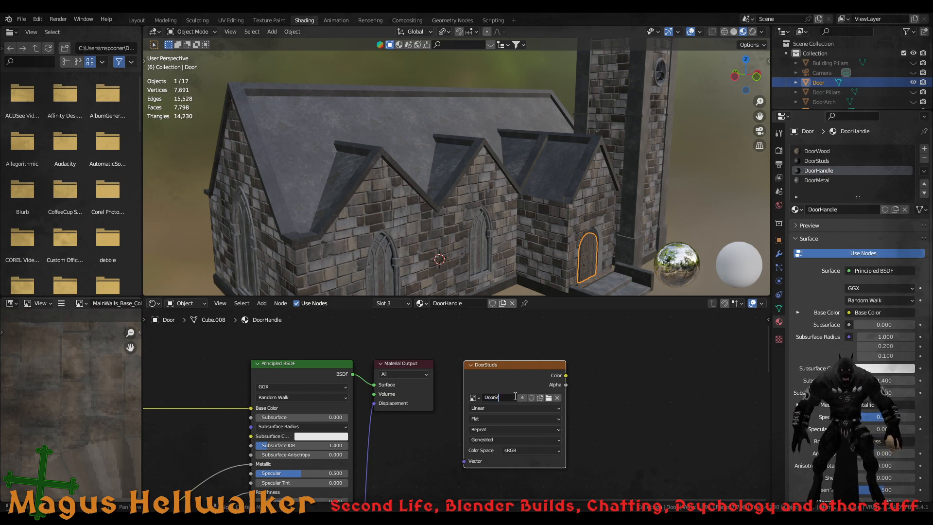
key(BackSpace)
text(Hand)
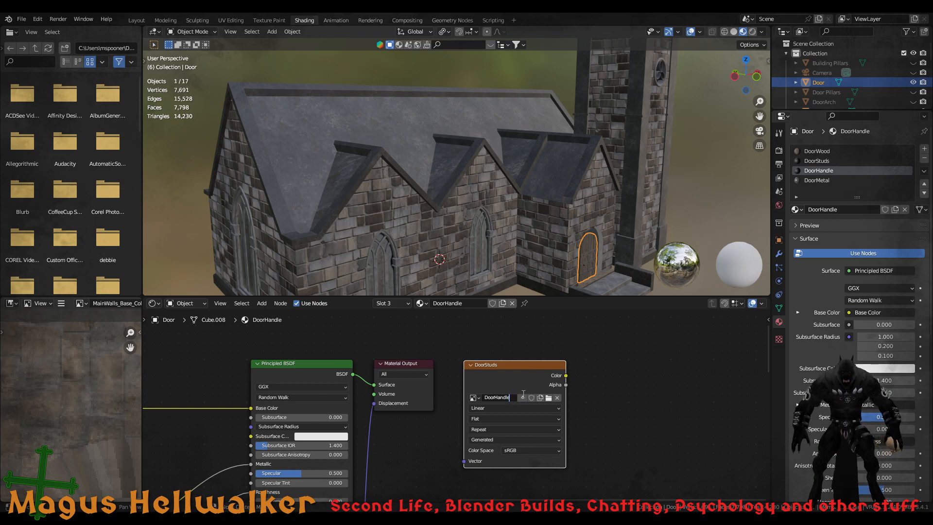
text(le)
key(Return)
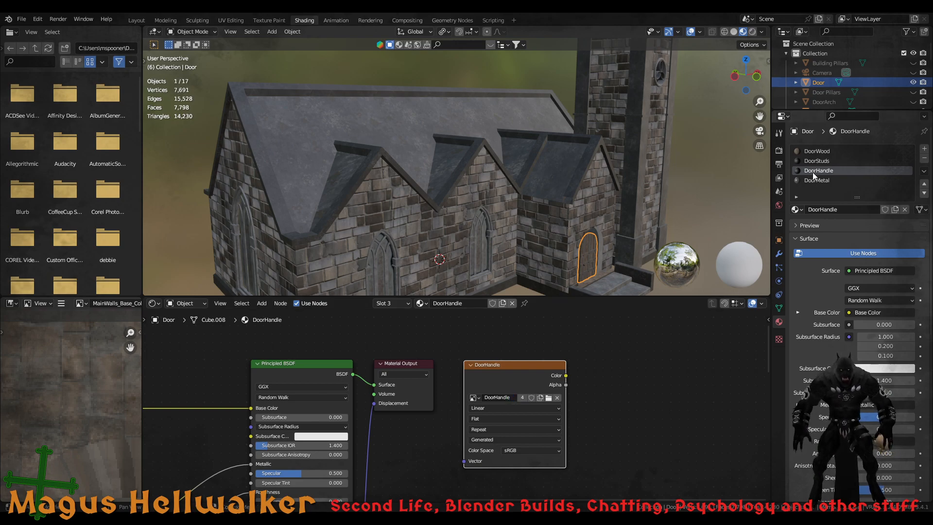
Return to the Door's DoorWood material and rename its texture node's shared image back to DoorWood
click(809, 150)
double_click(527, 397)
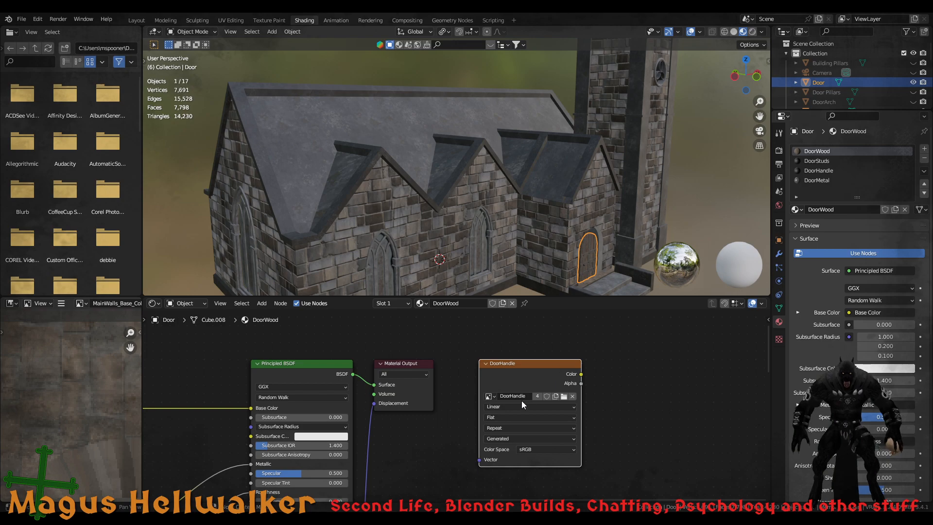
click(532, 396)
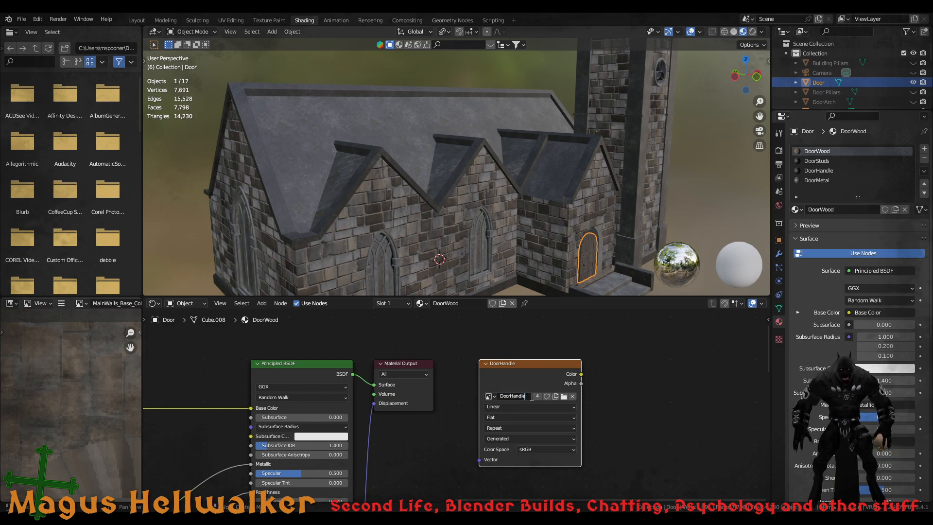
key(BackSpace)
key(BackSpace)
key(BackSpace)
key(BackSpace)
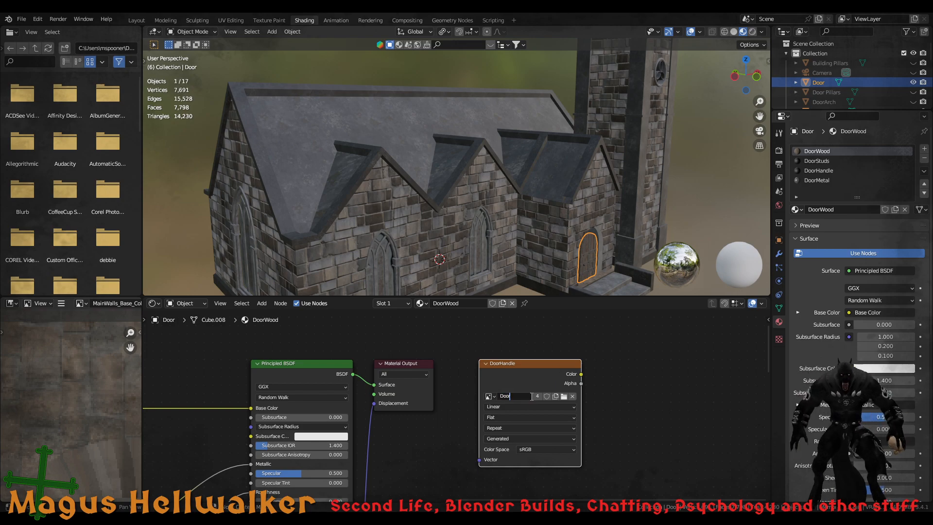
text(Wood)
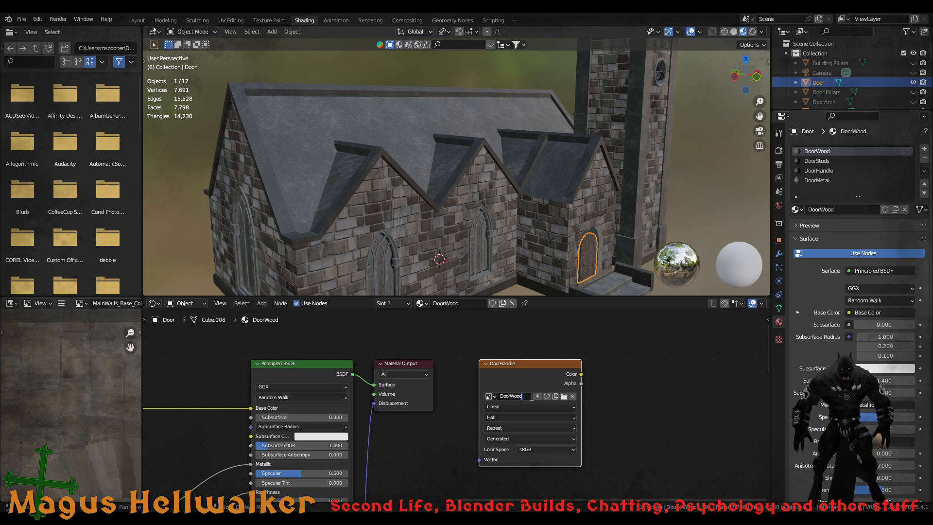
key(Return)
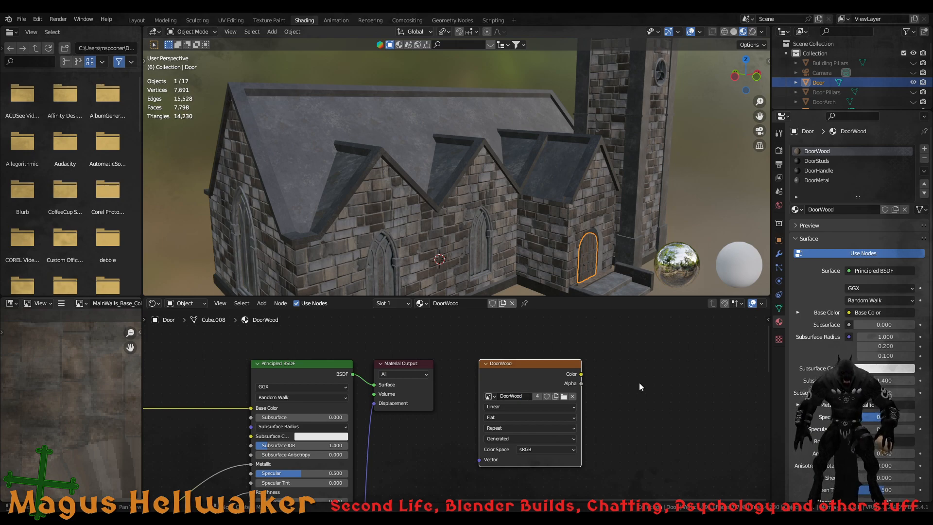
Unlink the shared image from the DoorStuds texture node and create a blank 1024 × 1024 px image named DoorStuds without alpha
click(822, 160)
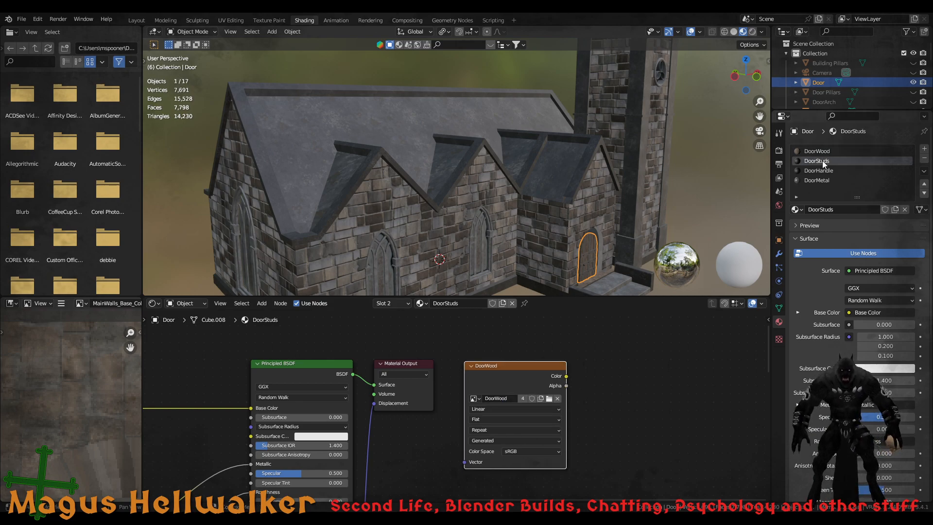
click(558, 398)
click(503, 398)
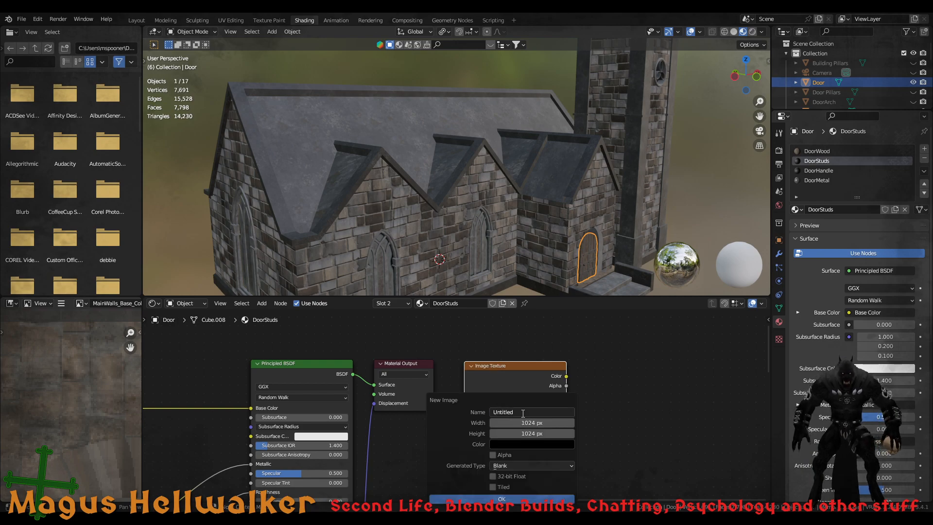
click(517, 413)
text(Door)
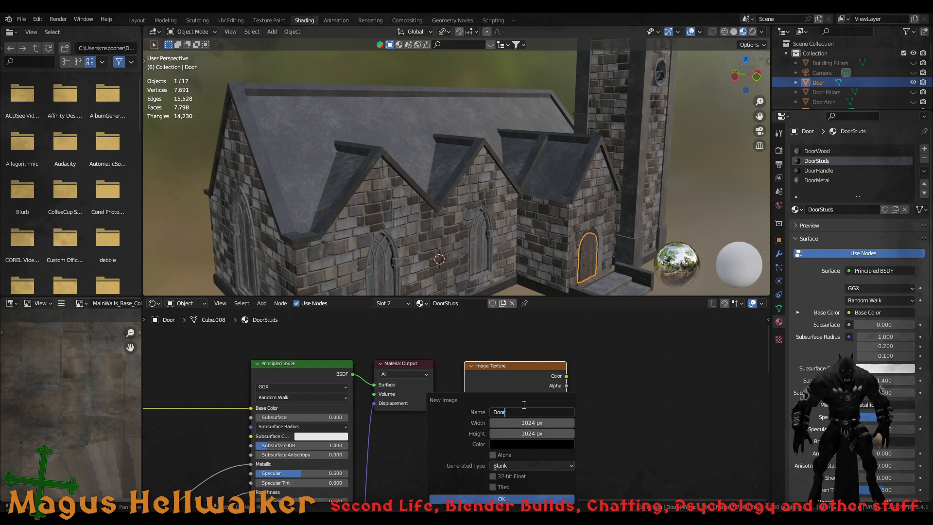
text(Studs)
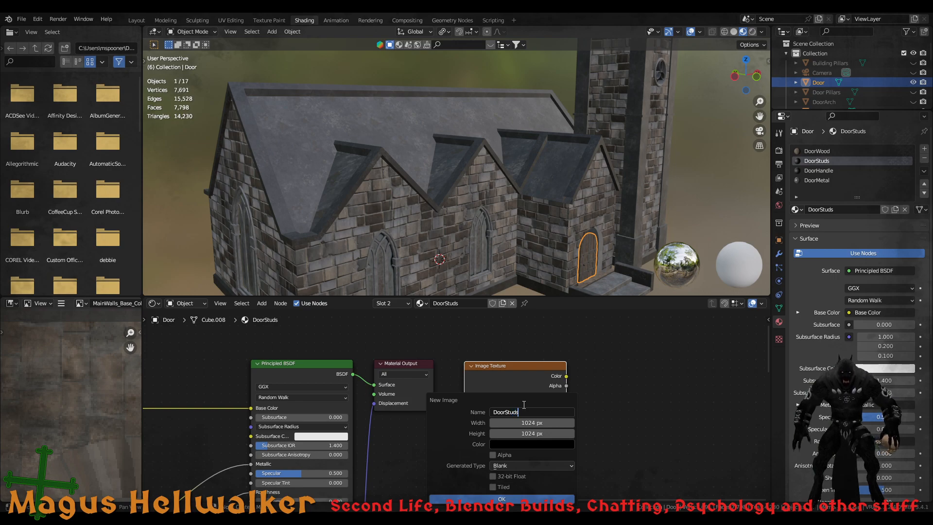
click(531, 500)
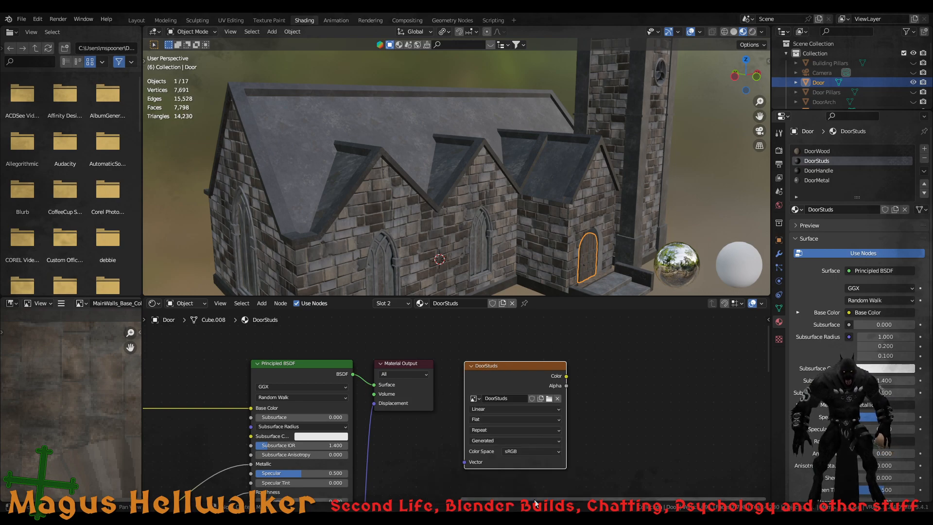
Unlink the shared image from the DoorHandle texture node and create a blank 1024 × 1024 px image named DoorHandle without alpha
click(817, 171)
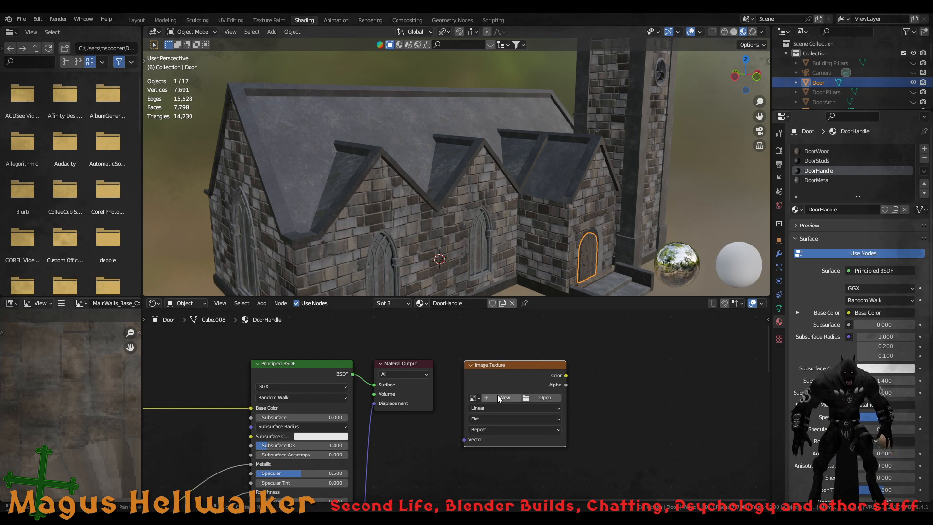
click(498, 394)
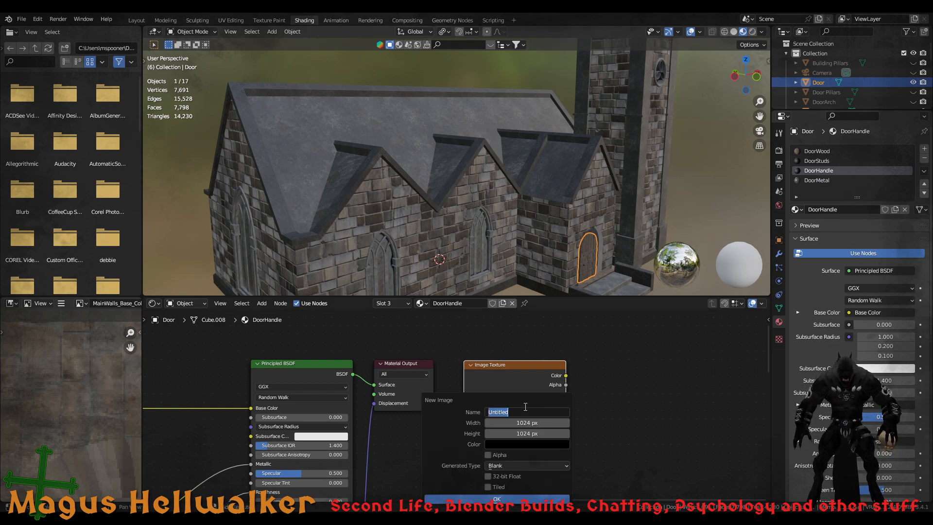
text(DoorHandl)
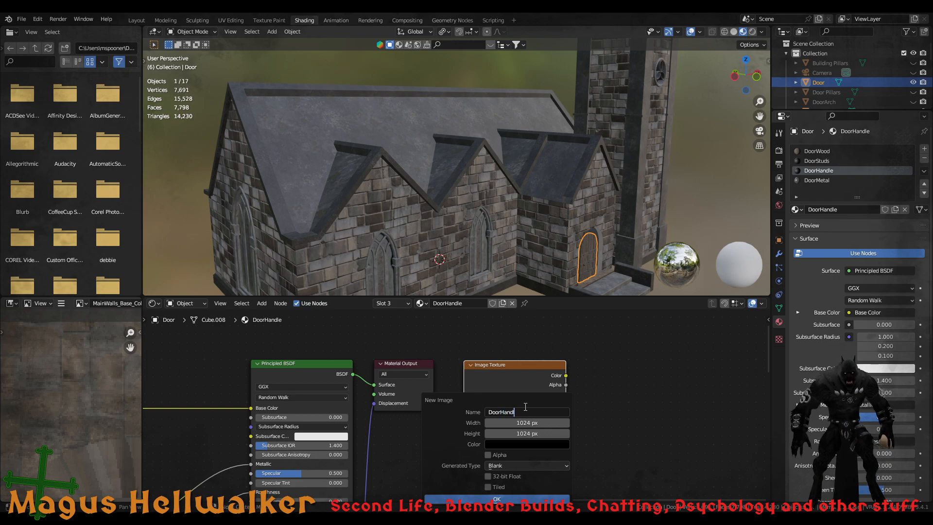
text(e)
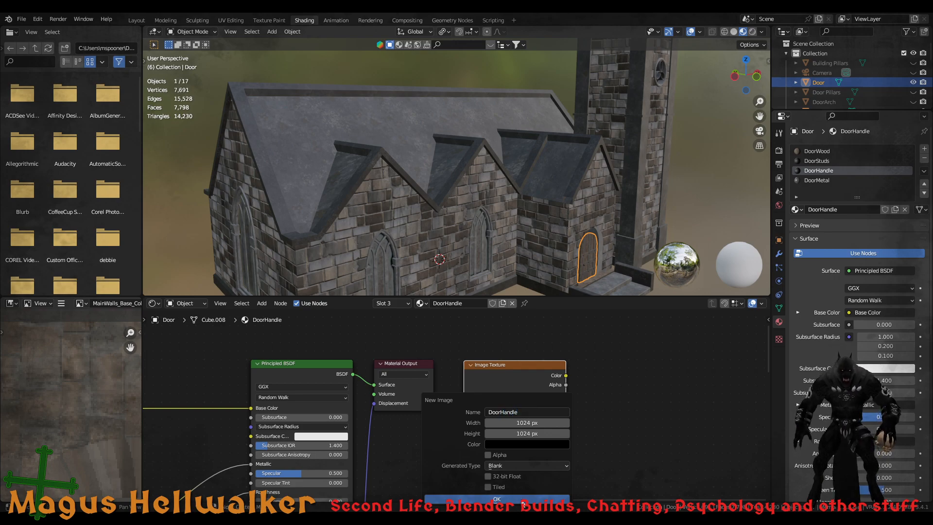
click(519, 501)
Unlink the shared image from the DoorMetal texture node and create a blank 1024 × 1024 px image named DoorMetal without alpha
click(824, 181)
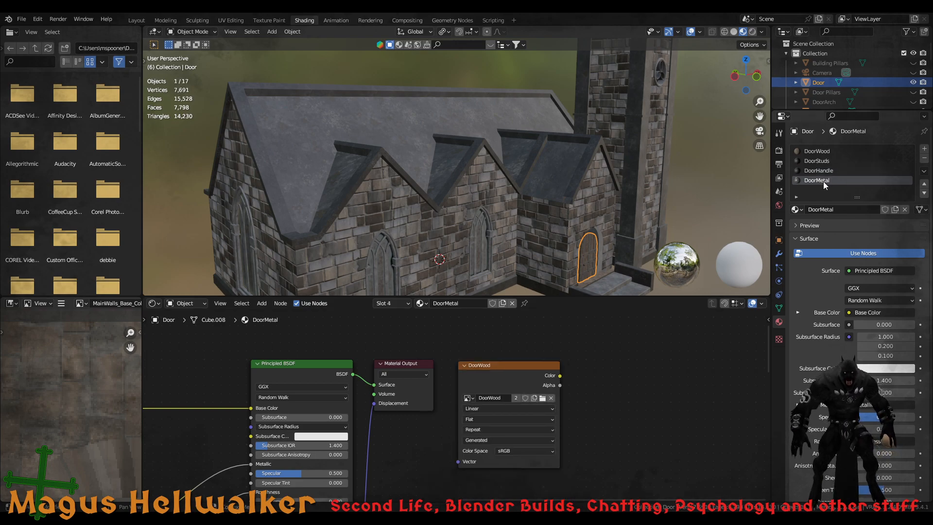
click(551, 398)
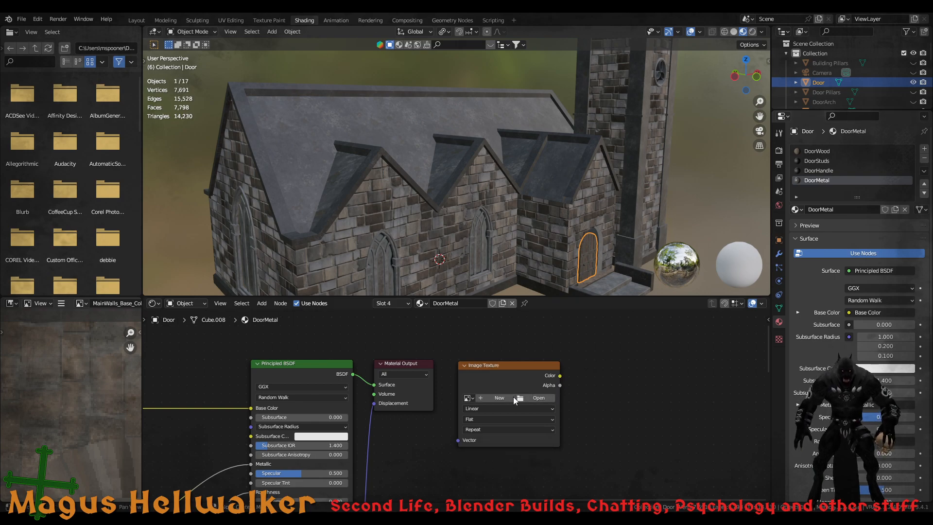
click(495, 399)
click(514, 412)
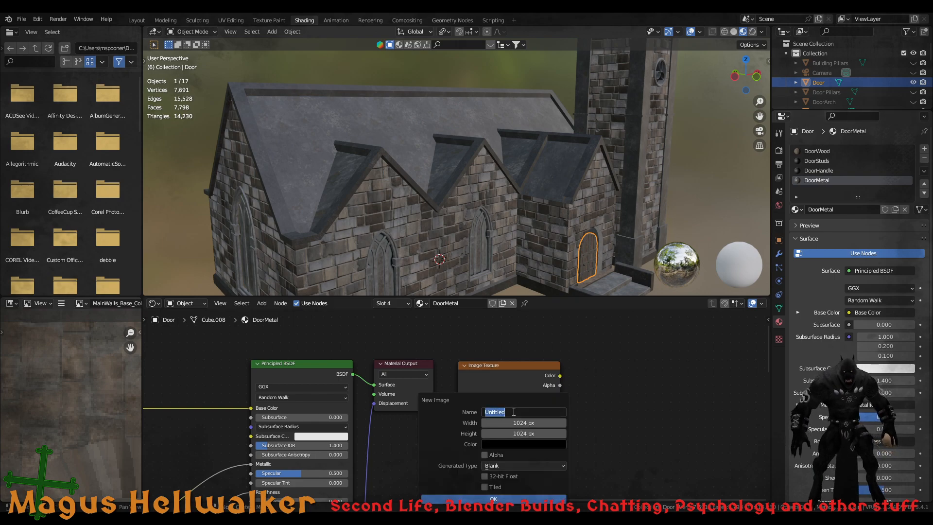
text(DoorMetal)
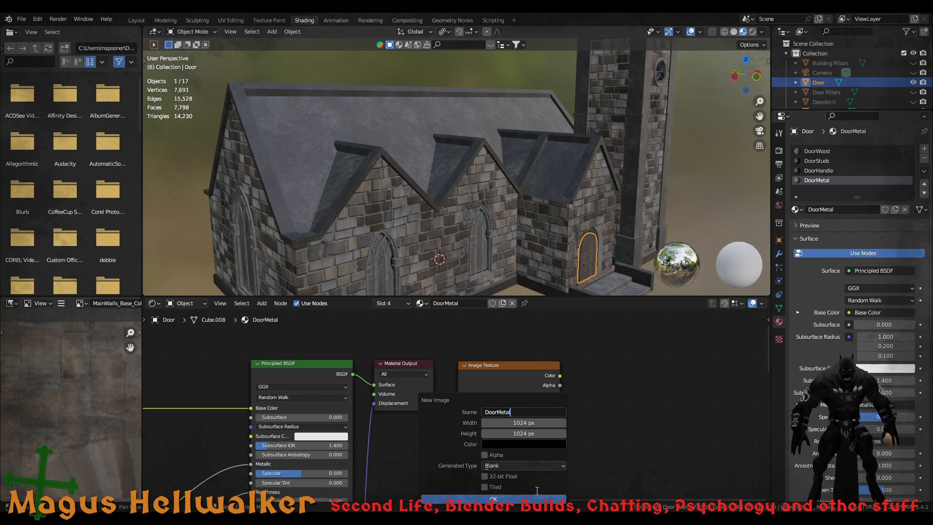
click(537, 499)
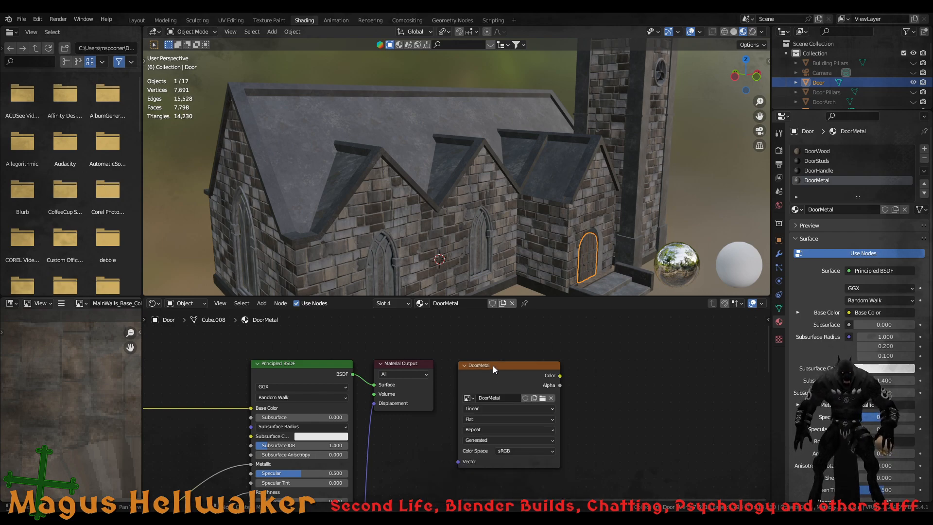
Check the image assigned to the texture node in the Door's DoorHandle, DoorStuds and DoorWood materials
click(826, 171)
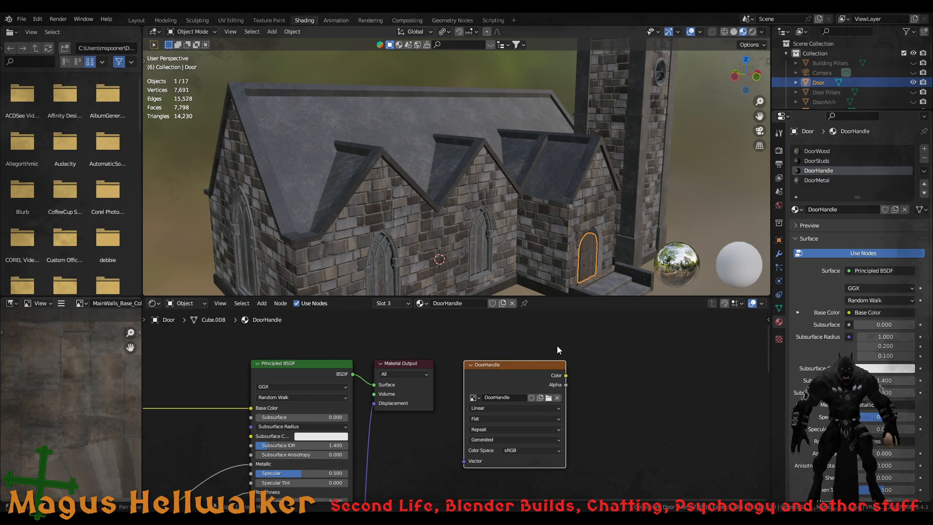
click(822, 162)
click(819, 152)
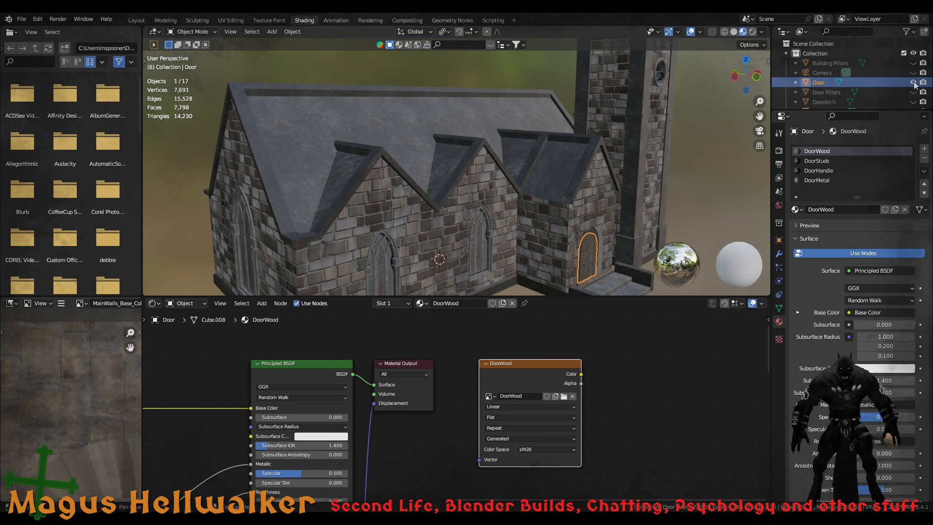
Check the image texture nodes in the Door Pillars and DoorArch materials
click(832, 93)
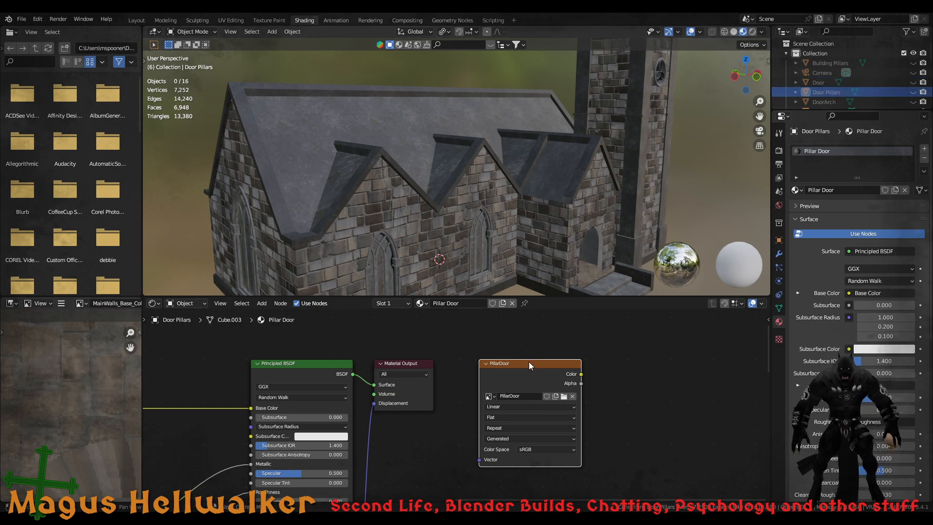
click(832, 102)
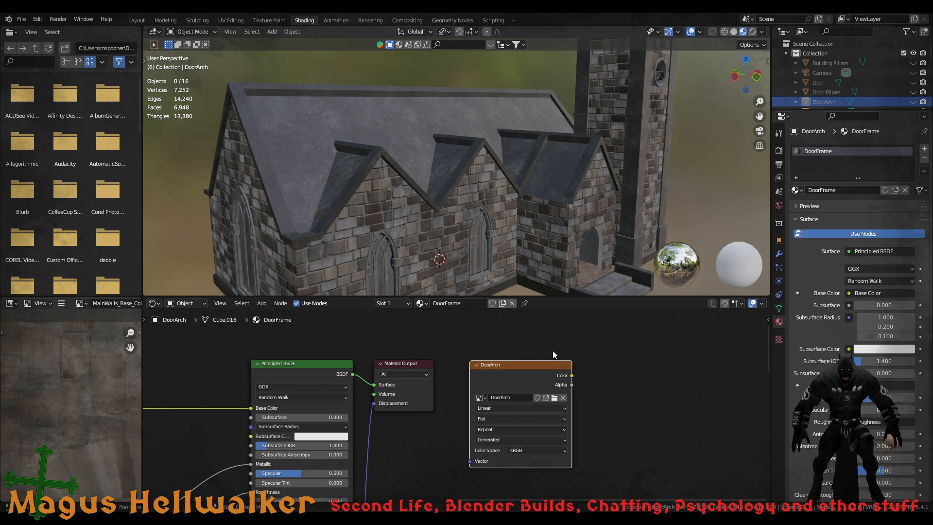
Paste the texture node into the DoorSteps material, unlink its image and create a blank 1024 × 1024 px image named Steps without alpha
scroll(888, 75, down, 2)
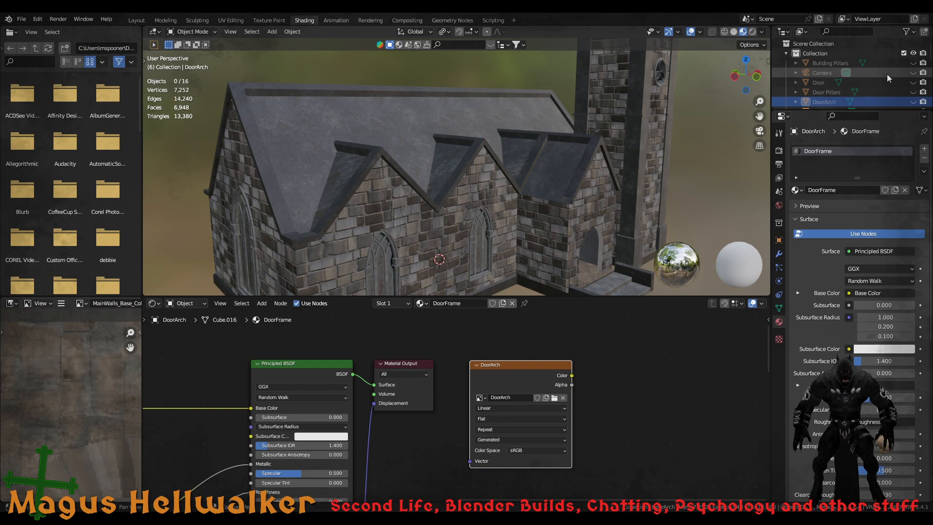
click(836, 92)
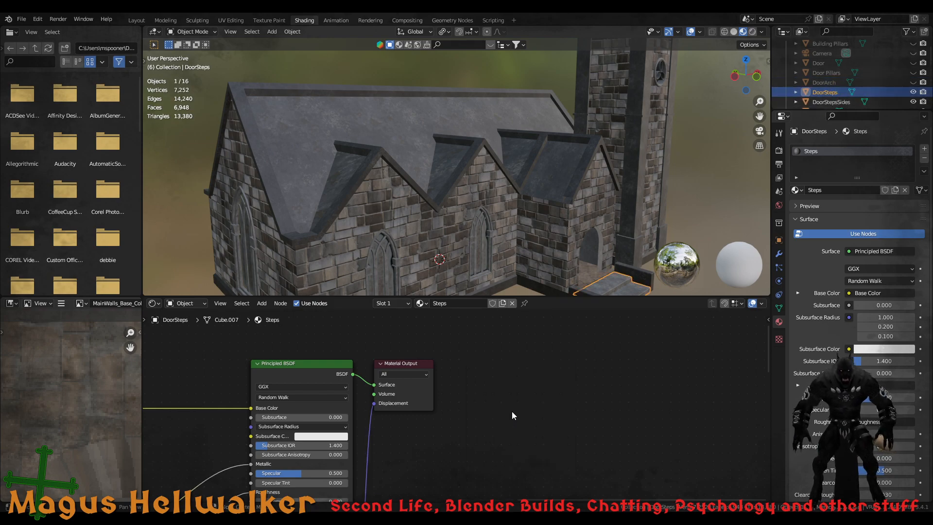
key(ctrl+v)
click(573, 396)
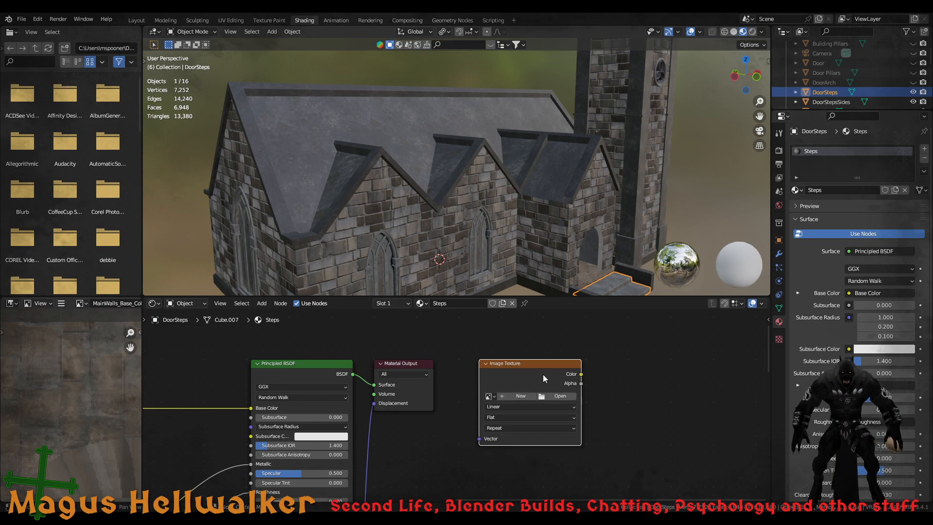
drag(540, 365, 520, 365)
click(510, 394)
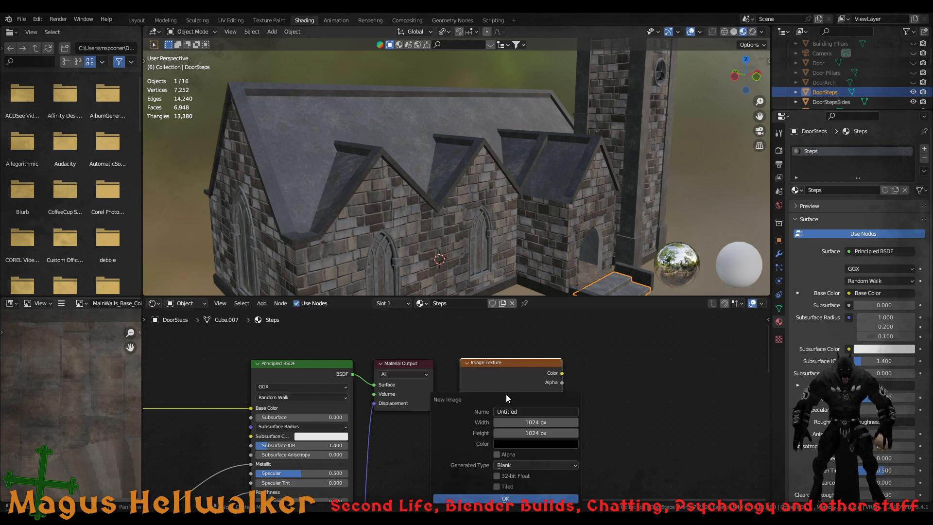
click(534, 411)
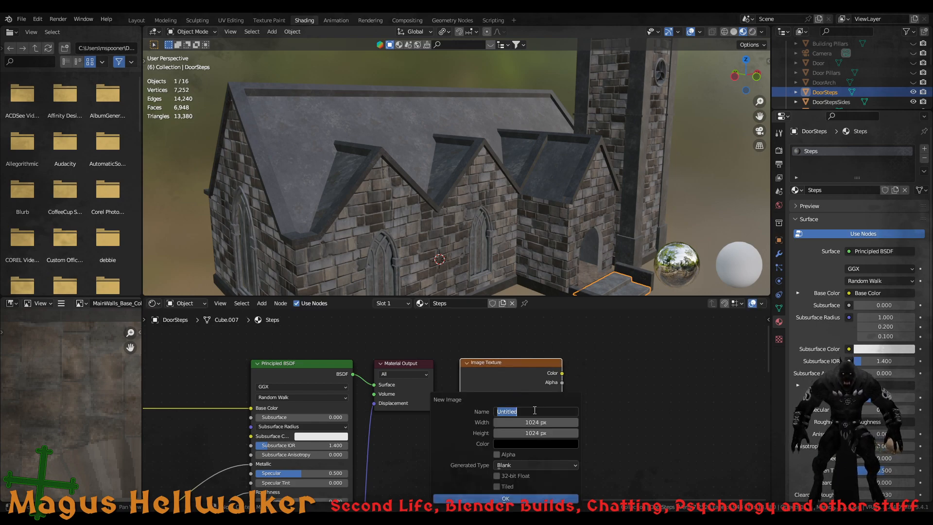
text(Step)
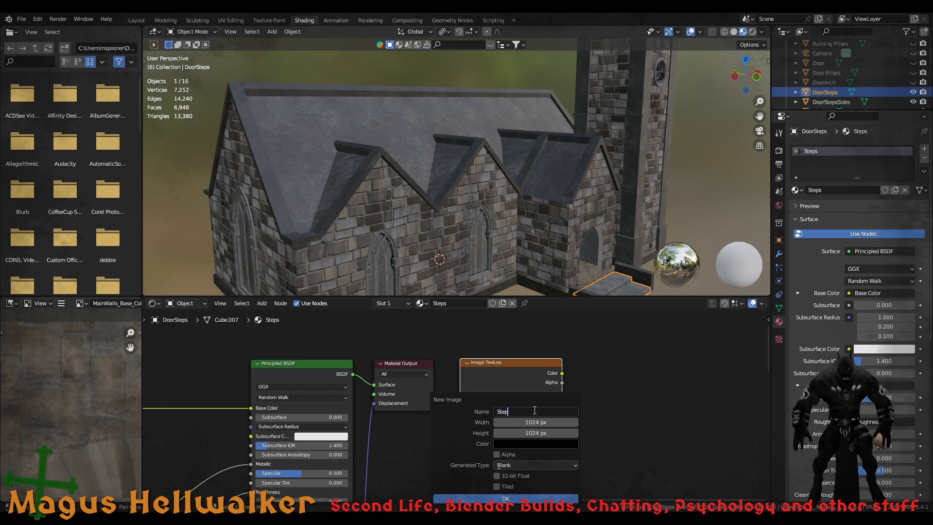
text(s)
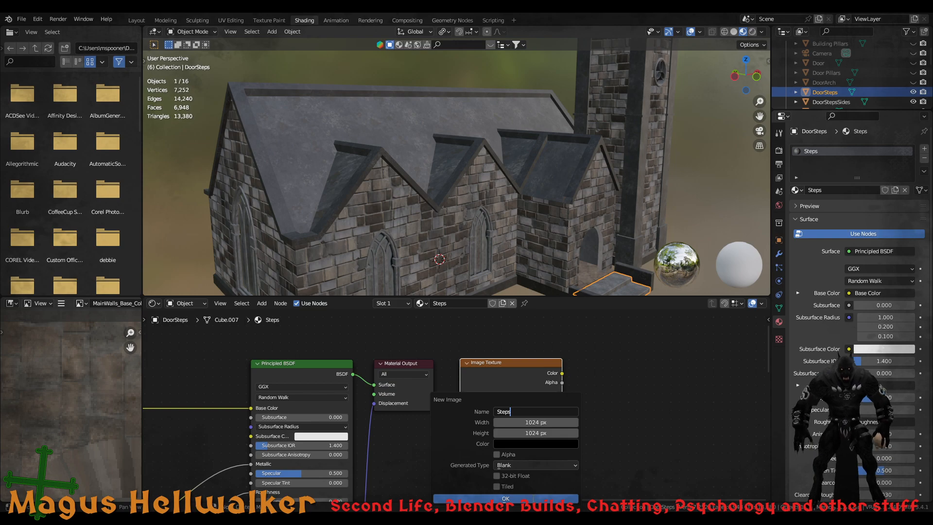
key(Return)
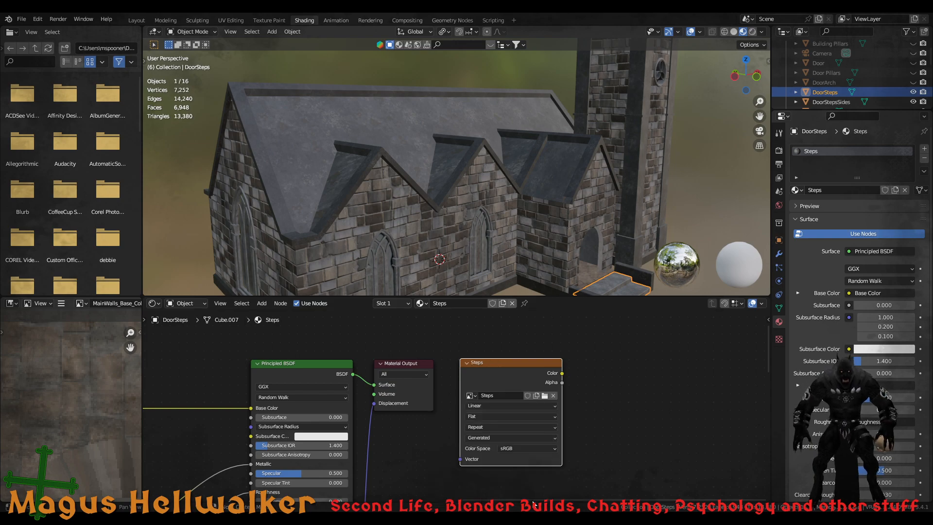
Hide the finished DoorSteps object and make DoorStepsSides the active object
click(832, 102)
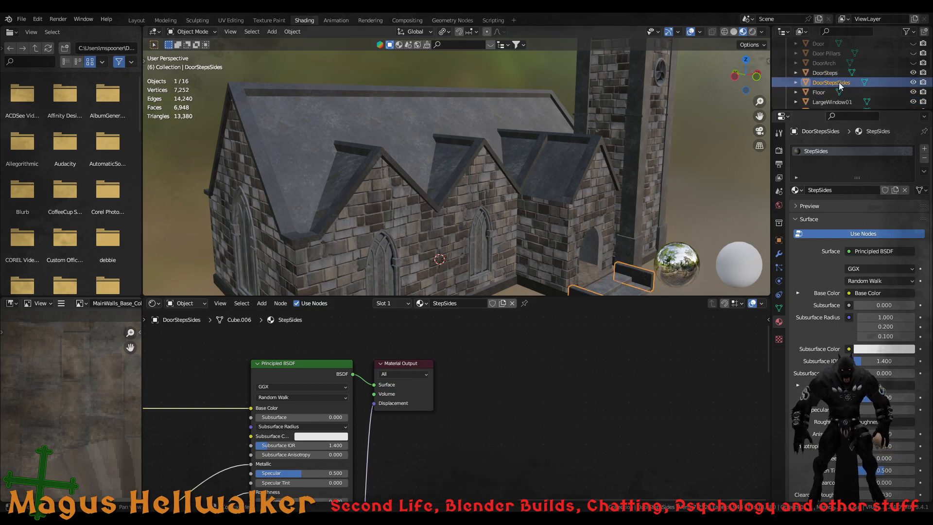
scroll(904, 75, down, 3)
click(913, 73)
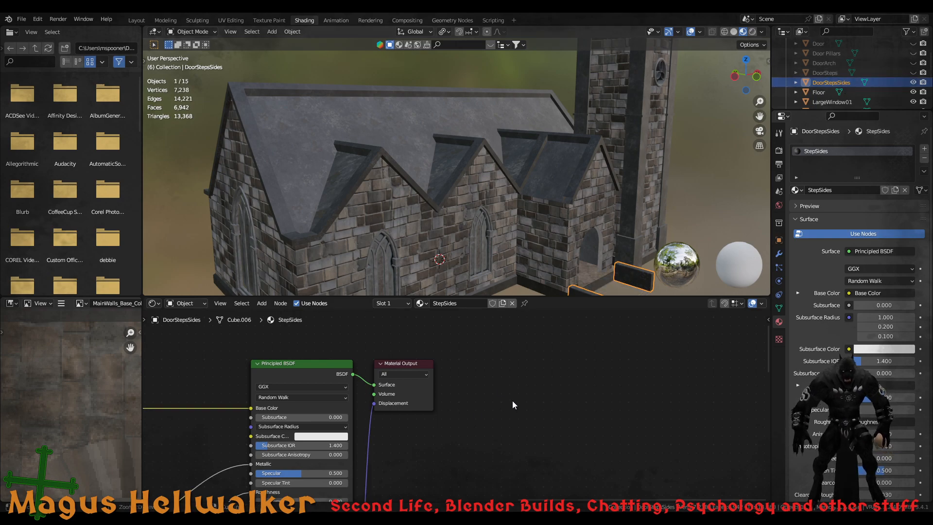
Paste the texture node into the StepSides material, unlink its image and create a blank 1024 × 1024 px image named StepSides without alpha
key(ctrl+v)
drag(539, 363, 516, 363)
click(550, 397)
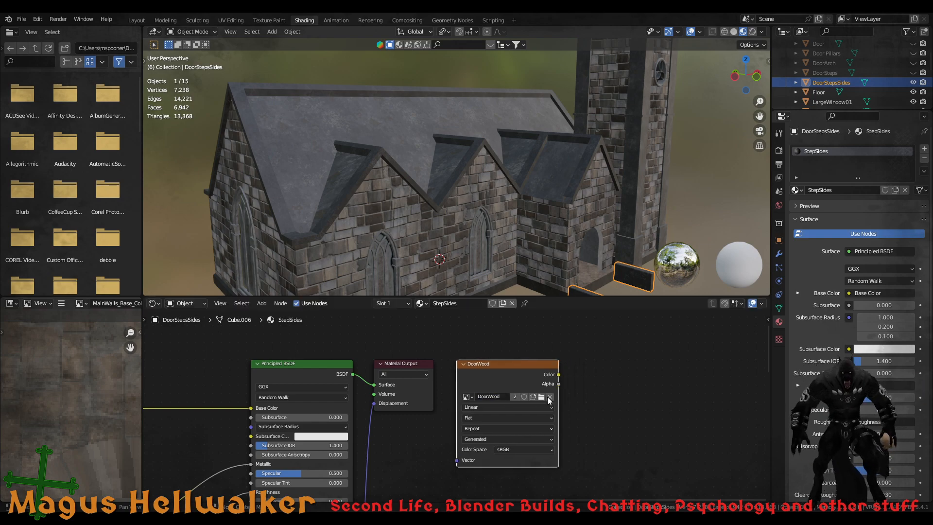
click(550, 397)
click(485, 392)
click(501, 411)
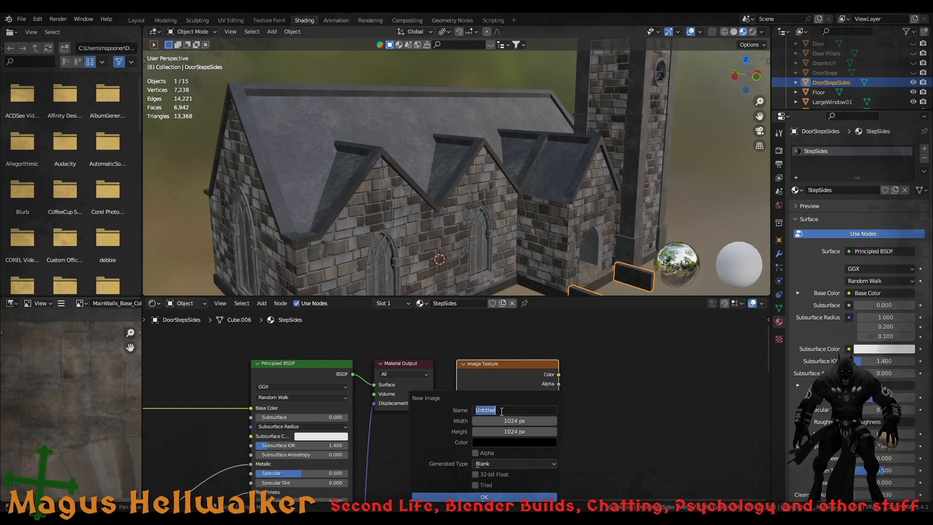
text(S)
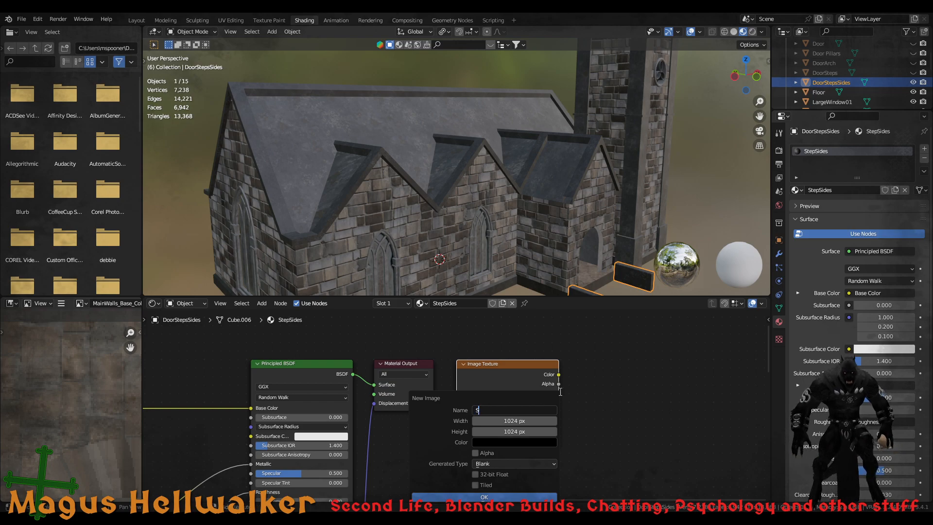
text(tepSides)
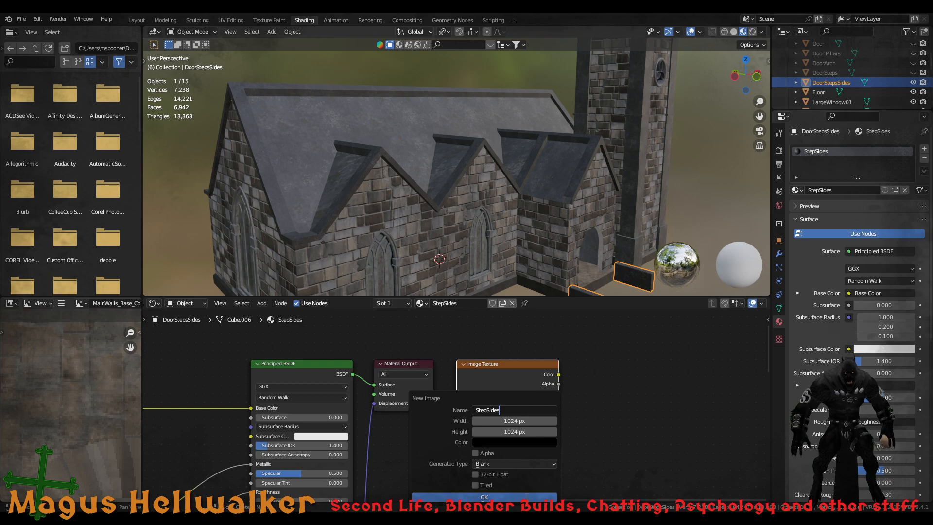
key(Return)
key(Return)
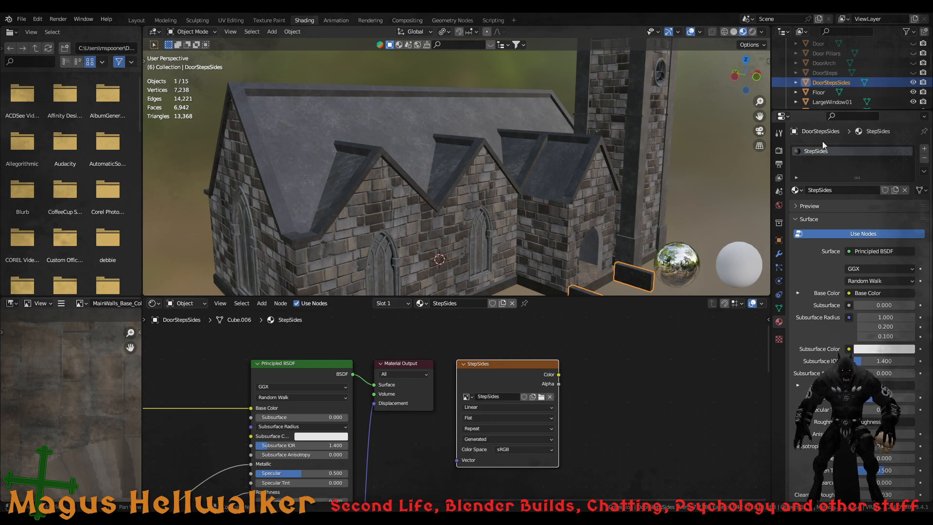
Hide the finished DoorStepsSides object and make Floor the active object, leaving Floor visible
click(913, 82)
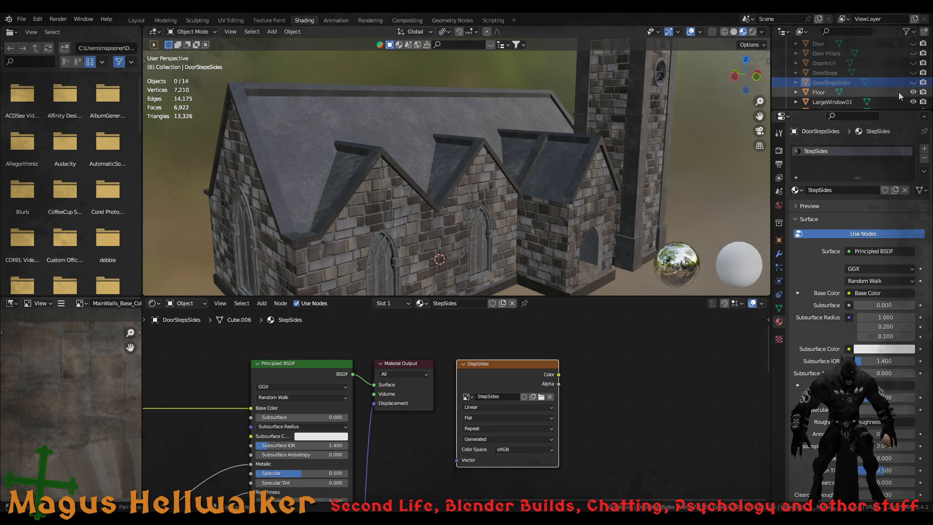
click(817, 92)
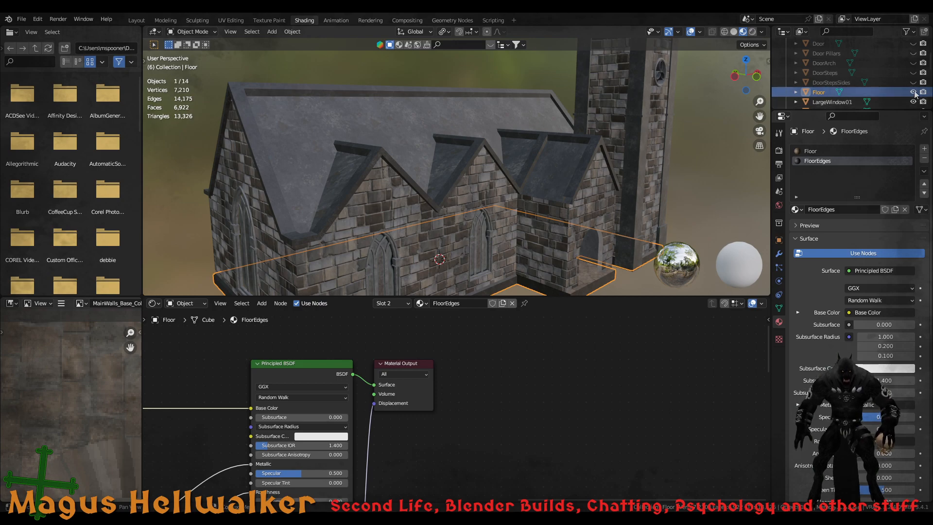
click(914, 92)
click(914, 92)
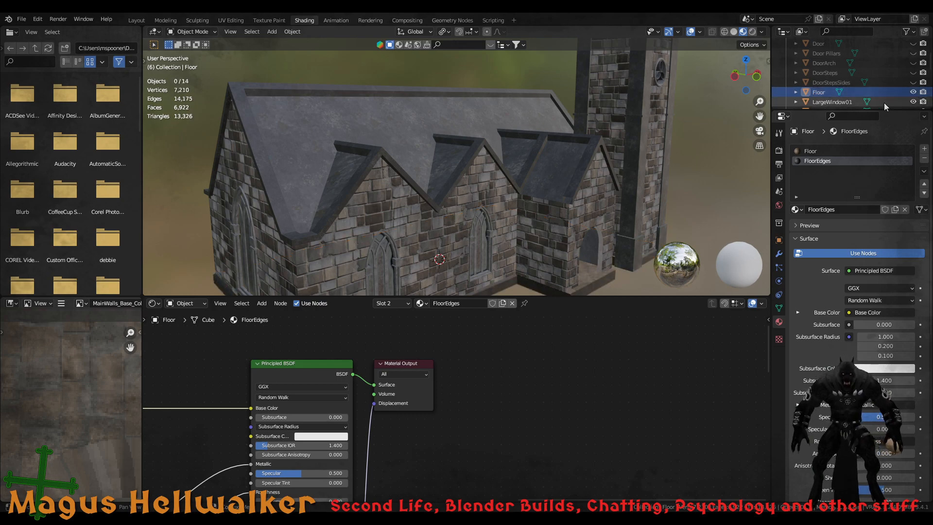
Paste the texture node into the Floor material, unlink its image and create a blank 1024 × 1024 px image named Floor without alpha
click(819, 152)
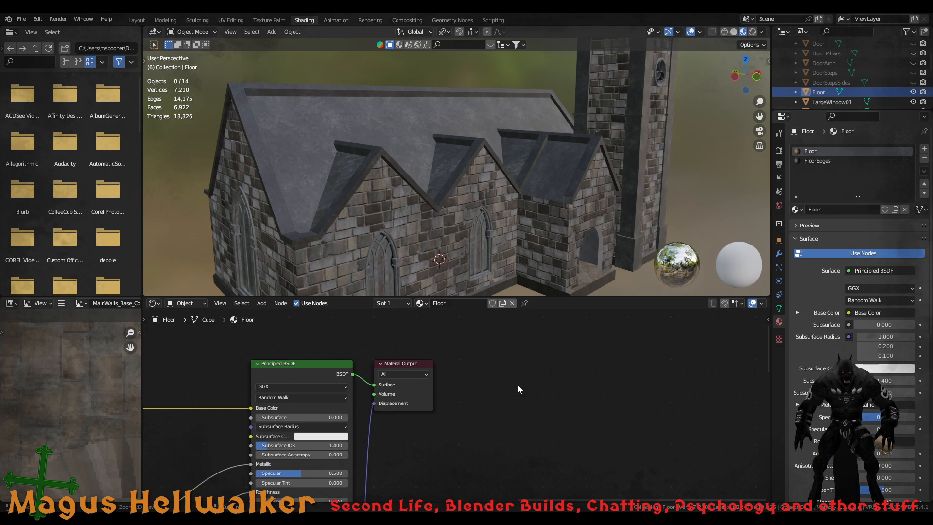
key(ctrl+v)
click(573, 396)
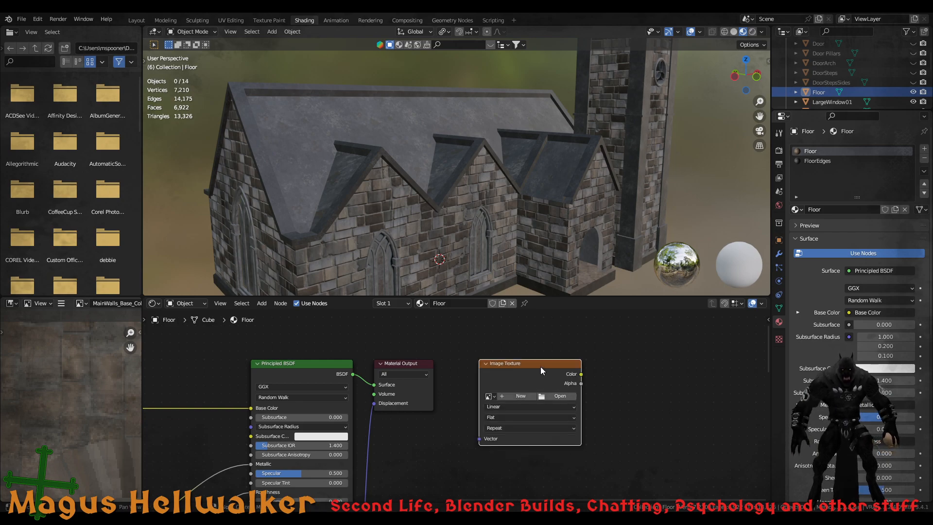
drag(541, 368, 513, 368)
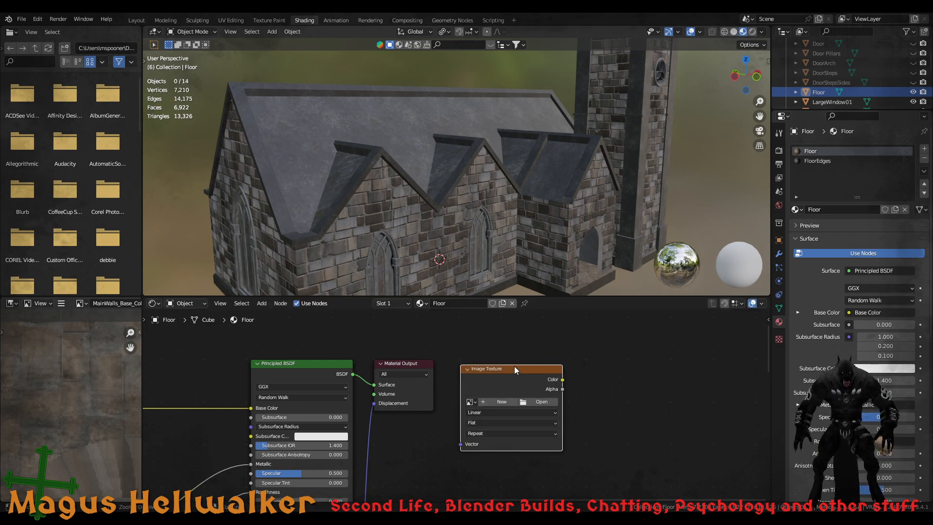
click(503, 402)
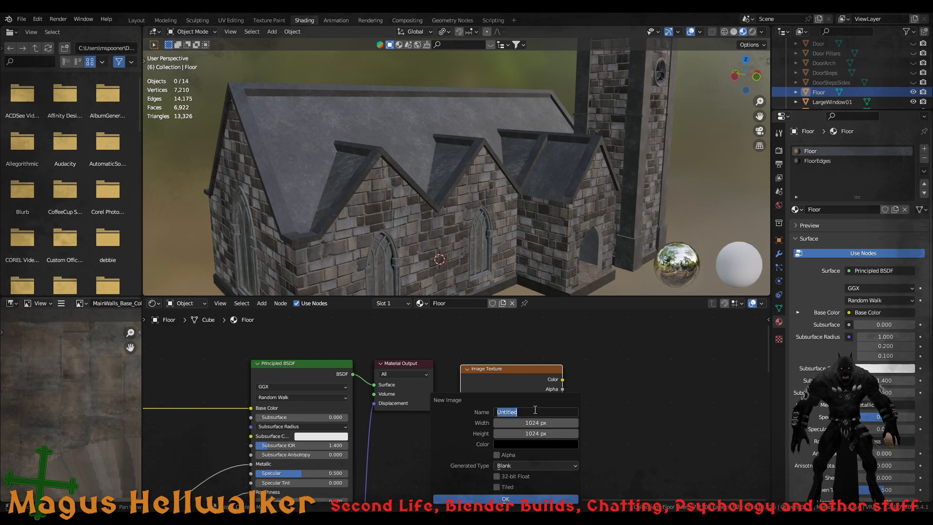
text(Floor)
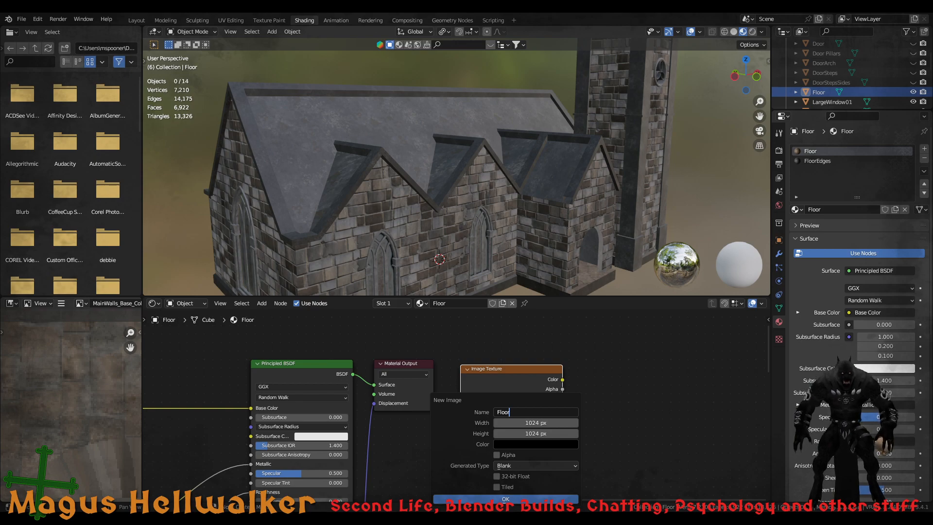
click(506, 499)
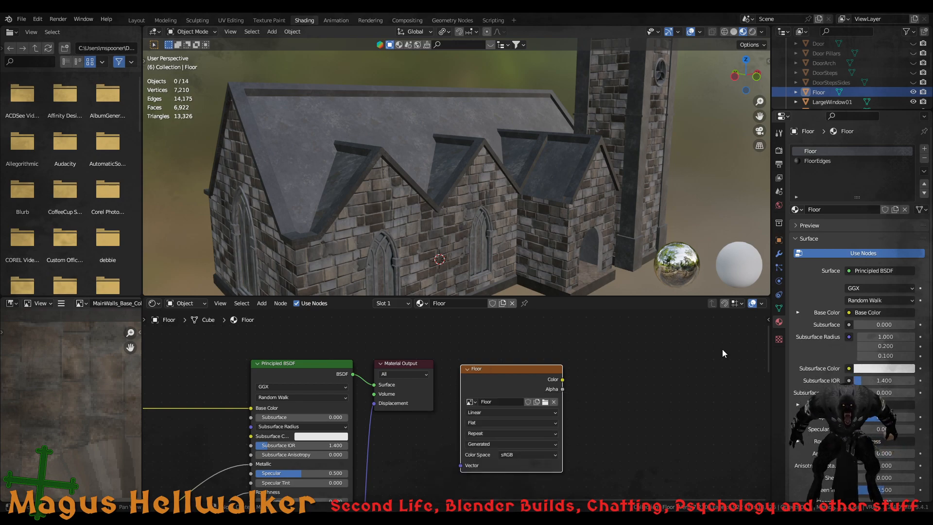
Add an empty image texture node to the FloorEdges material and create a blank 1024 × 1024 px image named FloorEdges without alpha
click(826, 162)
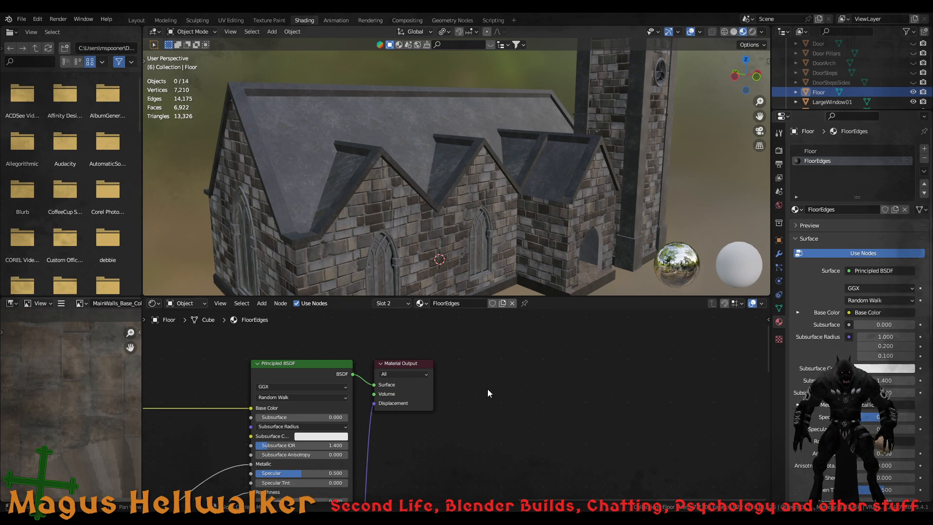
key(ctrl+v)
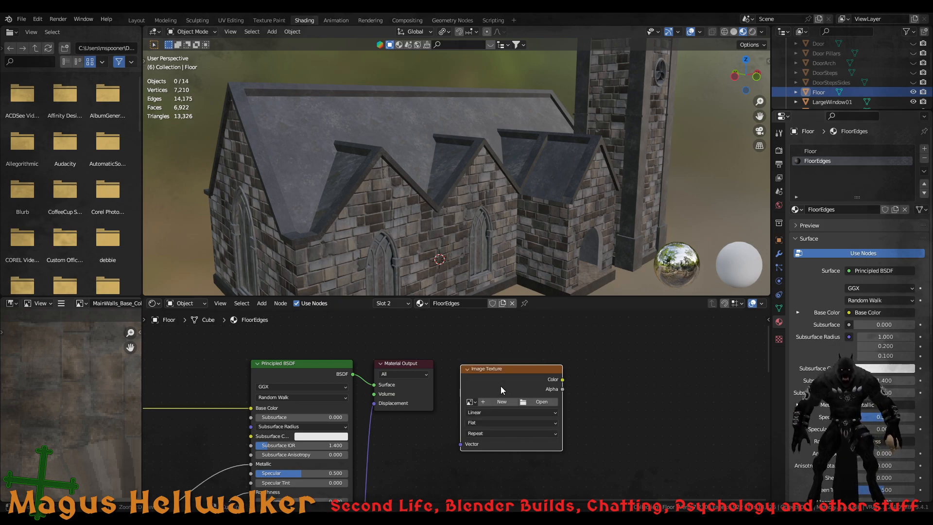
click(511, 401)
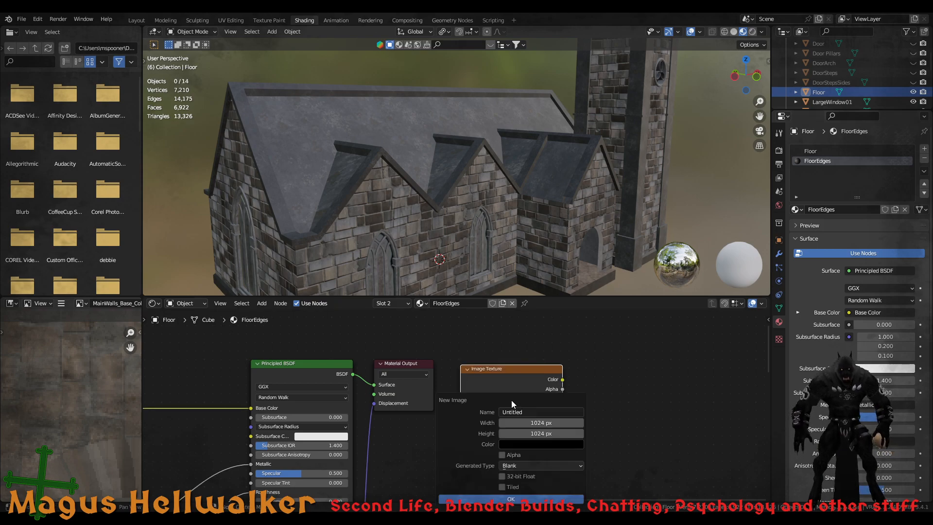
click(538, 411)
text(Fl)
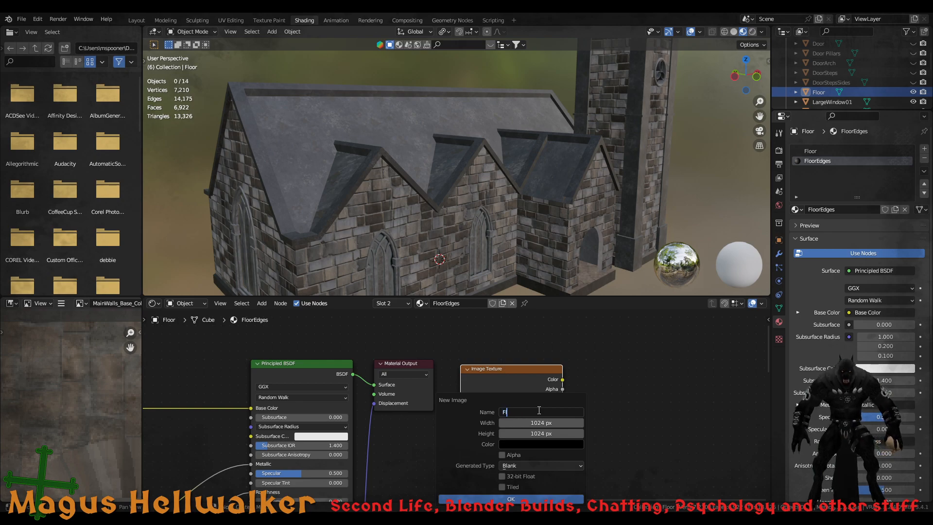
text(oorEdges)
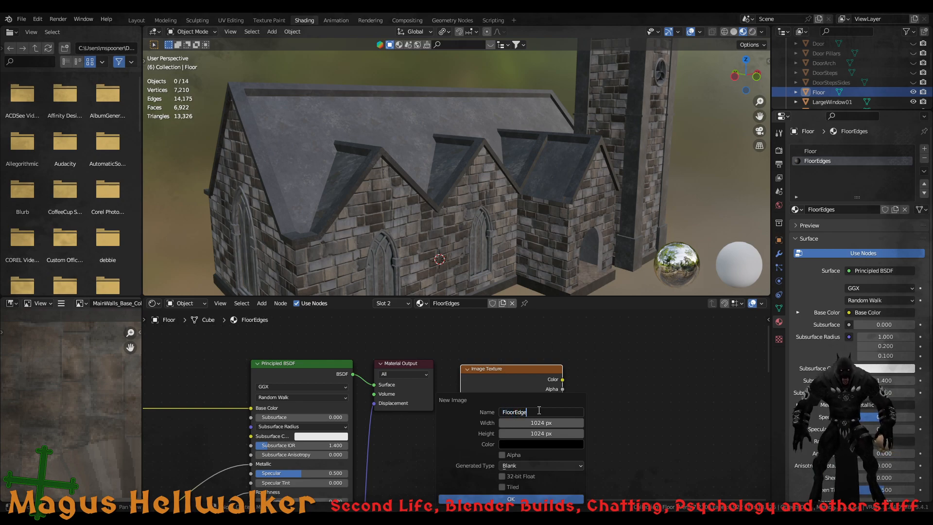
click(538, 498)
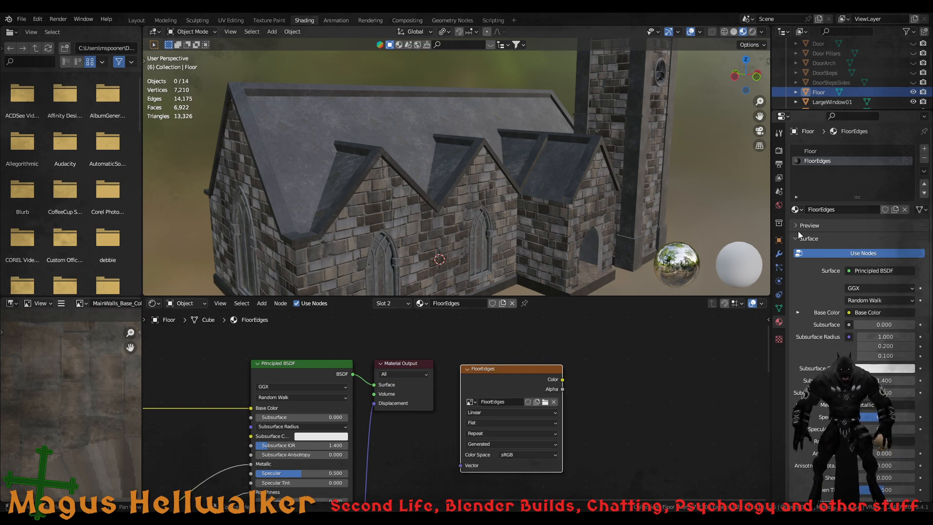
Hide the finished Floor object and make LargeWindow01 the active object
click(913, 92)
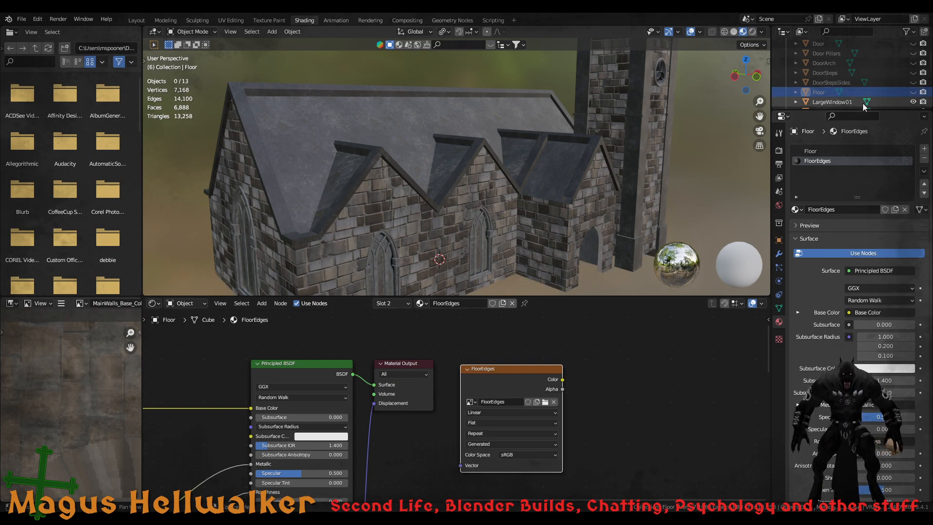
click(841, 103)
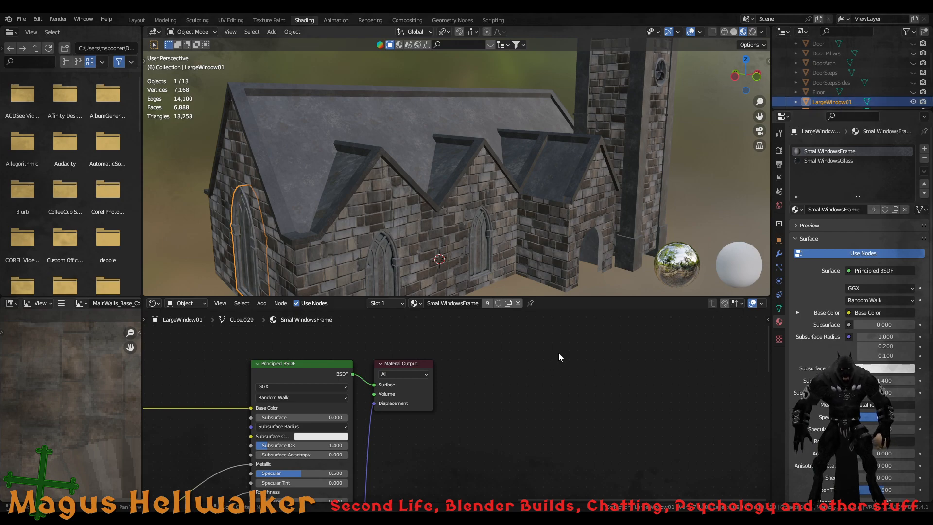
scroll(863, 90, down, 3)
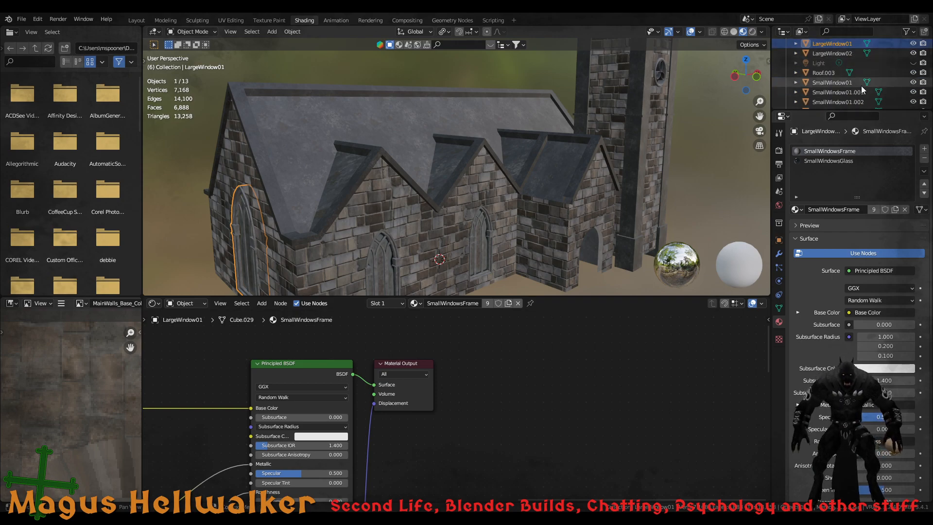
Paste an empty image texture node into the SmallWindowsFrame material and create a blank 1024 × 1024 px image named WindowFrame without alpha
scroll(884, 101, up, 2)
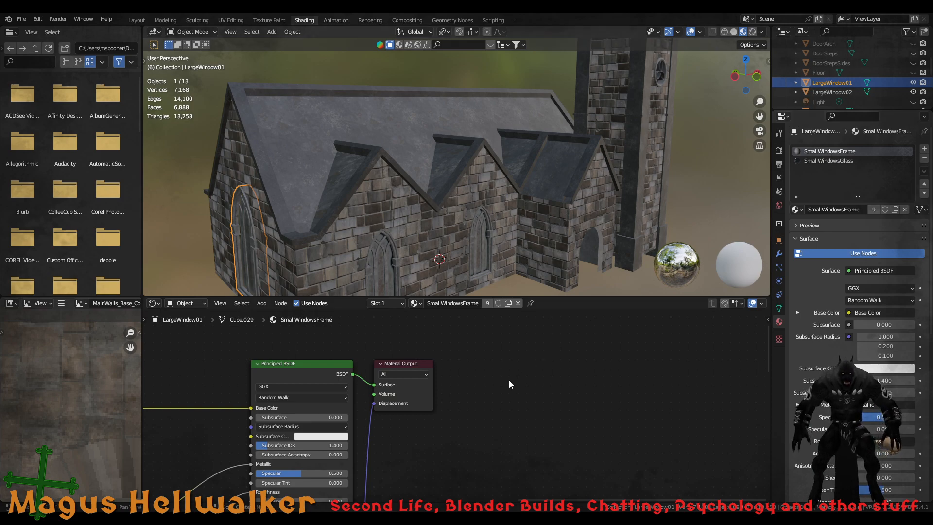
key(ctrl+v)
drag(523, 372, 517, 368)
click(509, 398)
click(552, 421)
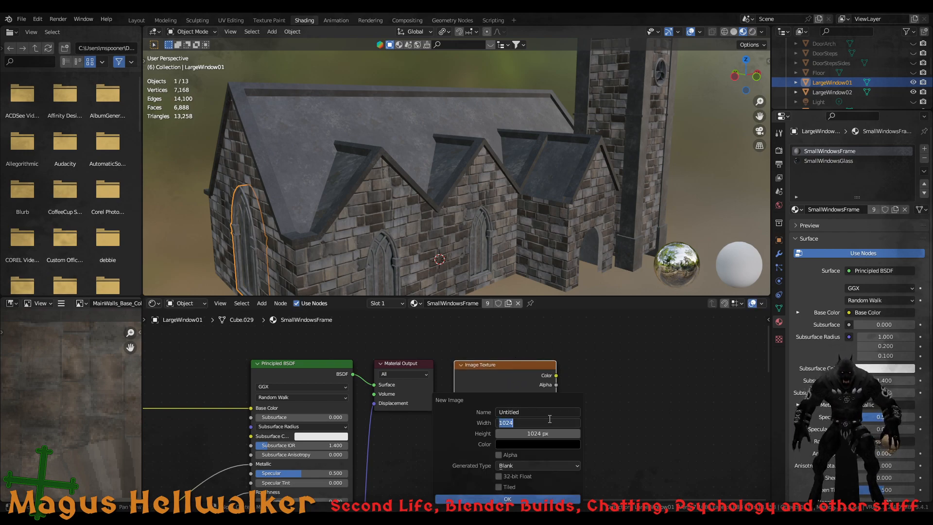
click(535, 413)
click(536, 410)
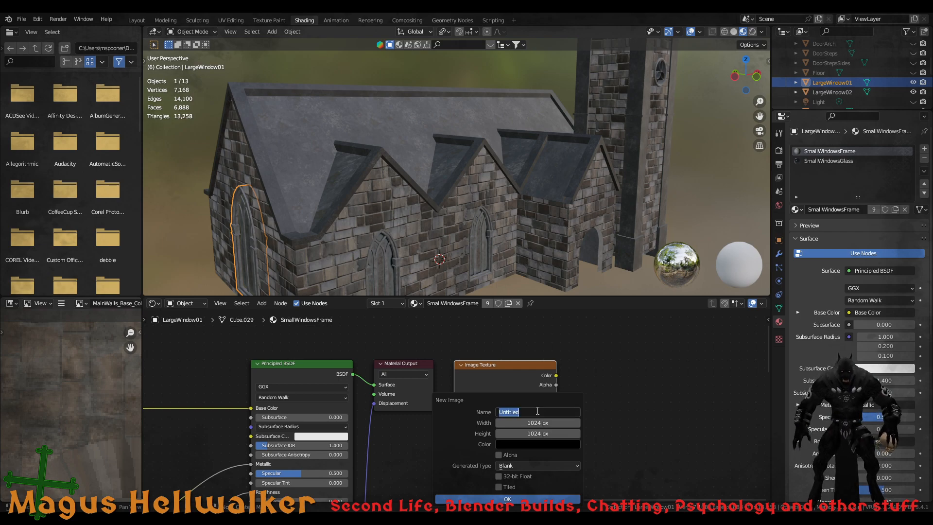
text(Windo)
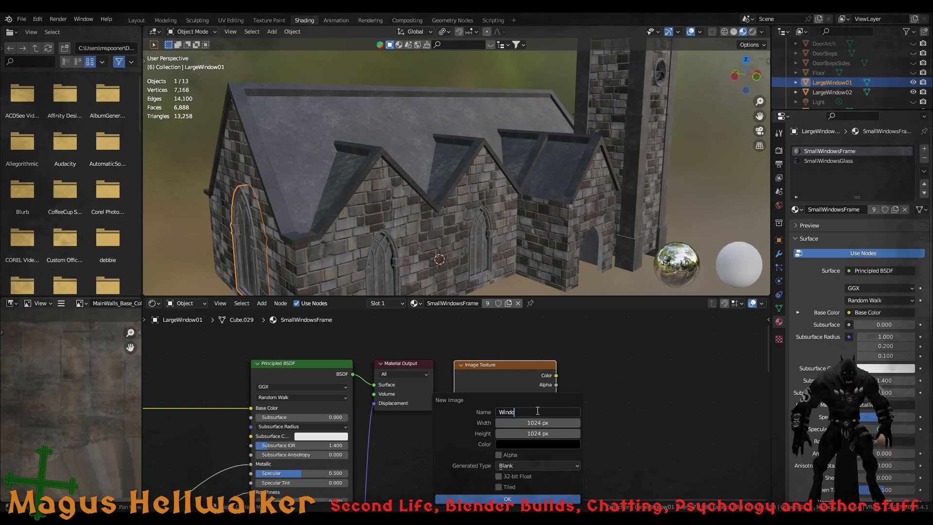
text(wFrame)
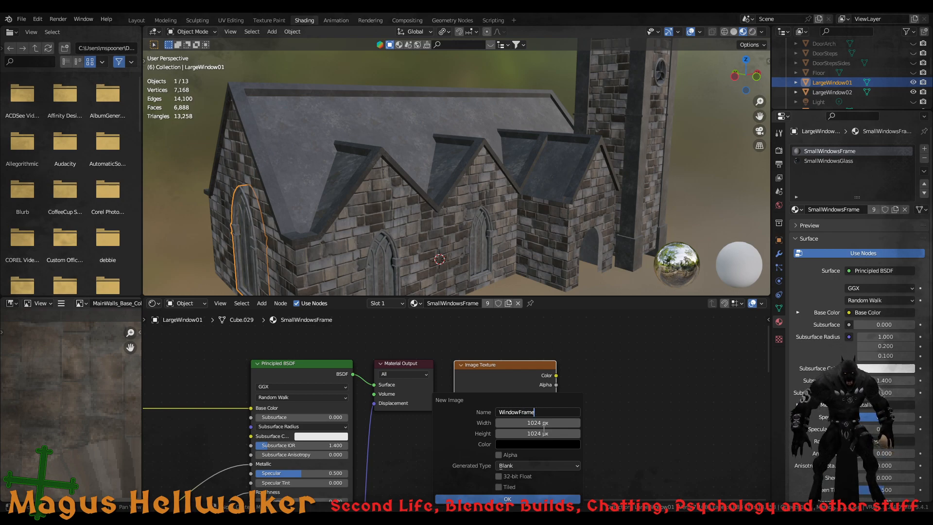
click(523, 500)
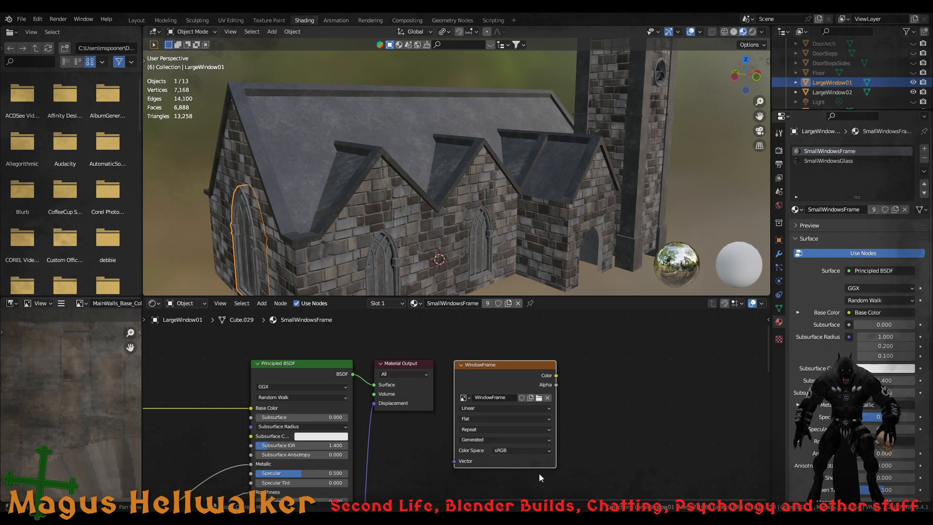
Paste an image texture node into the SmallWindowsGlass material and create a blank 1024 × 1024 px image named WindowGlass with alpha enabled
click(824, 160)
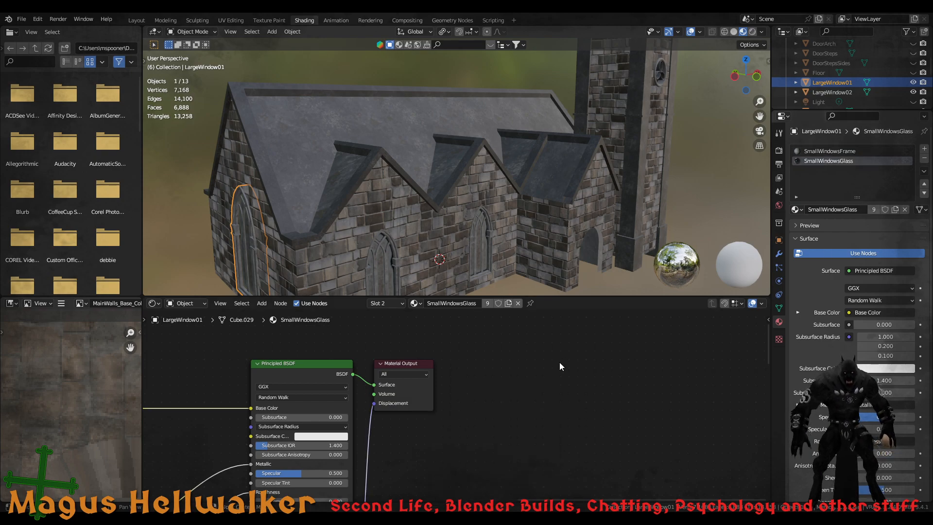
key(ctrl+v)
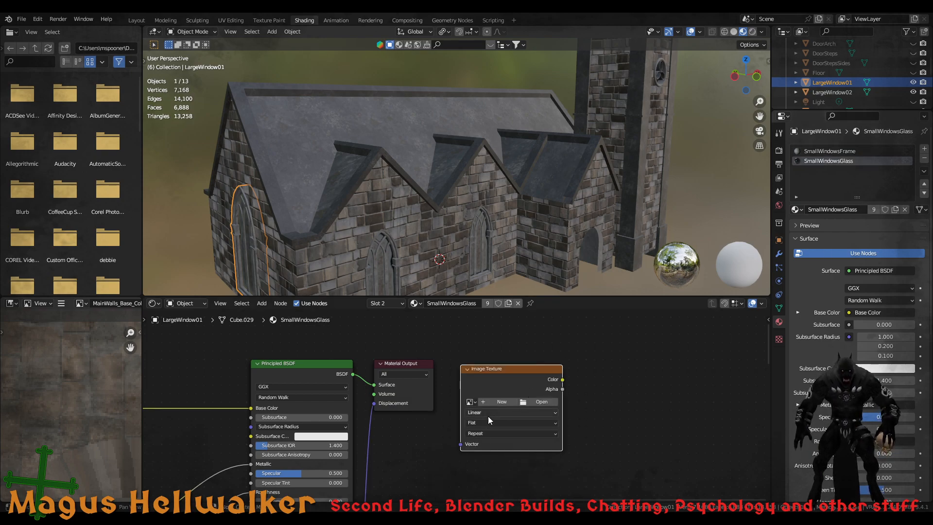
click(497, 401)
click(507, 412)
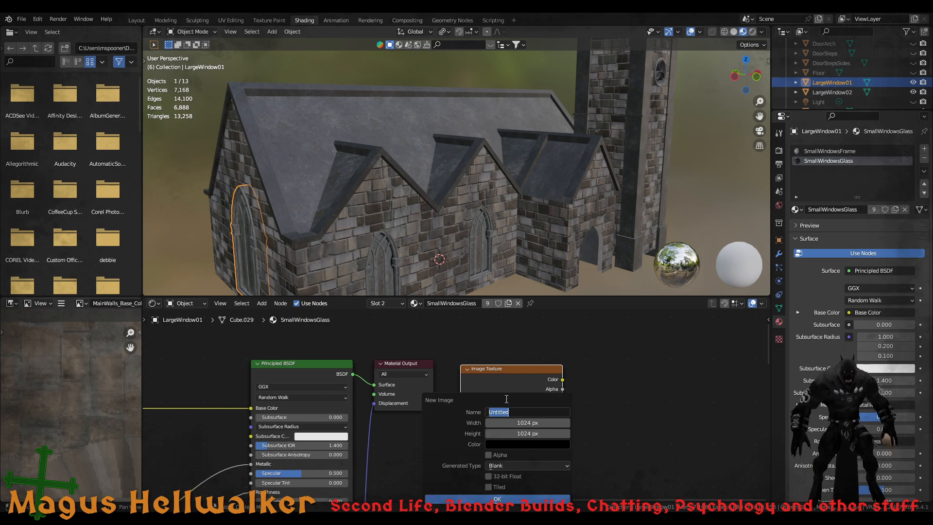
text(Windo)
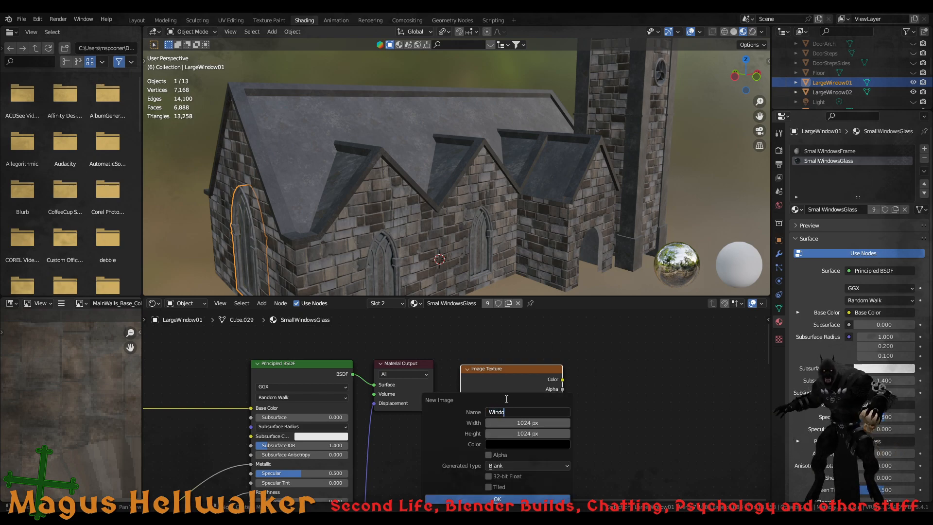
text(wGlass)
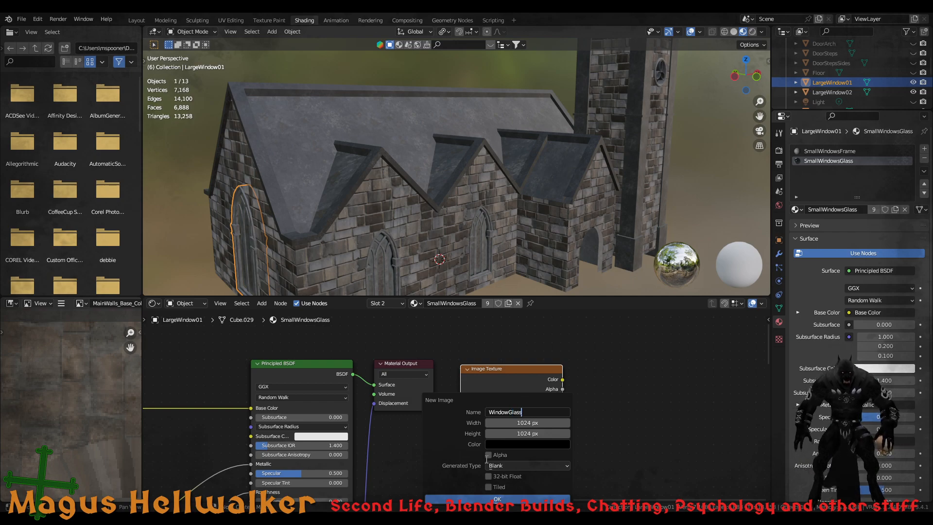
key(Return)
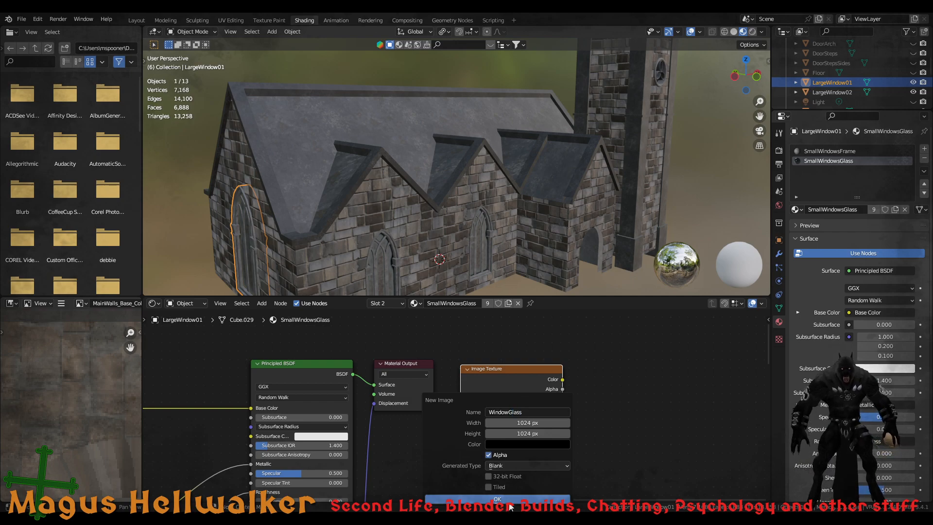
click(505, 501)
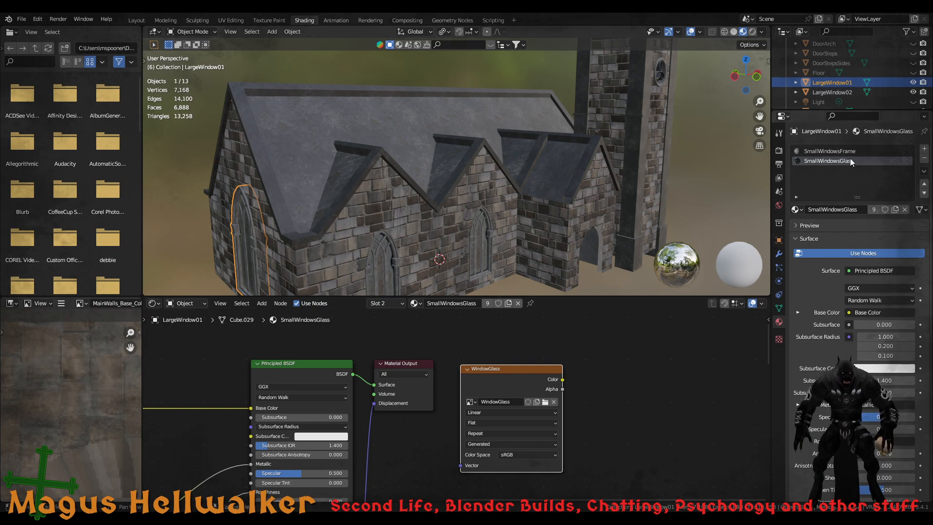
Hide the LargeWindow01 and LargeWindow02 objects in the viewport
click(914, 82)
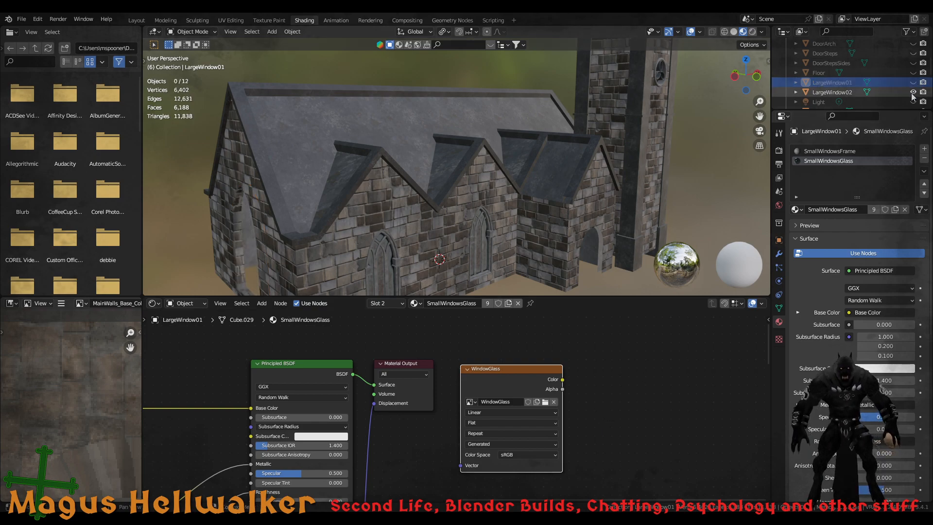
click(913, 92)
scroll(903, 87, down, 2)
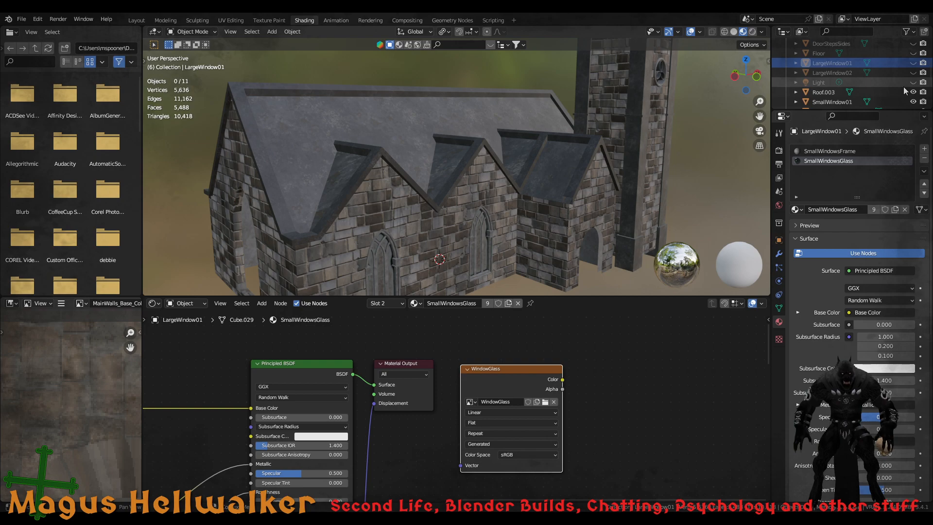
Check the window materials on LargeWindow02 and SmallWindow01, and hide SmallWindow01 and its copies .001 through .004
click(844, 103)
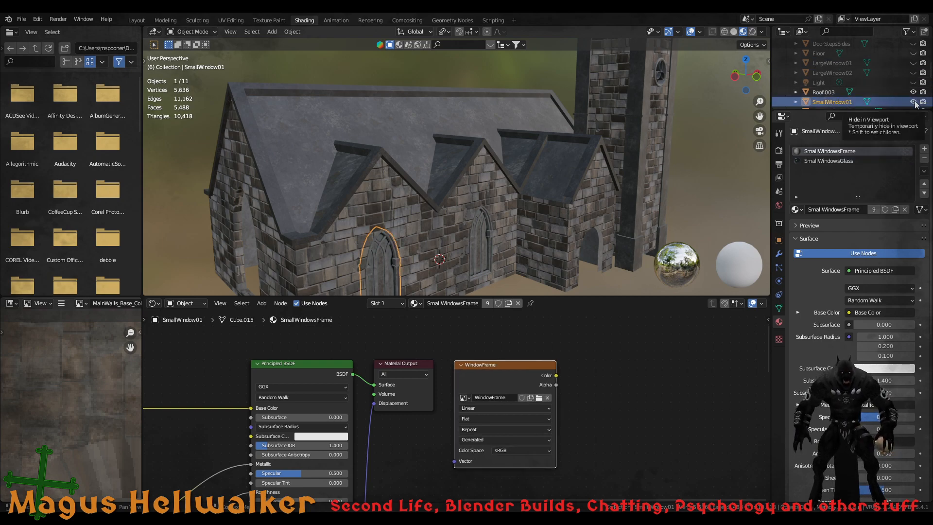
click(842, 72)
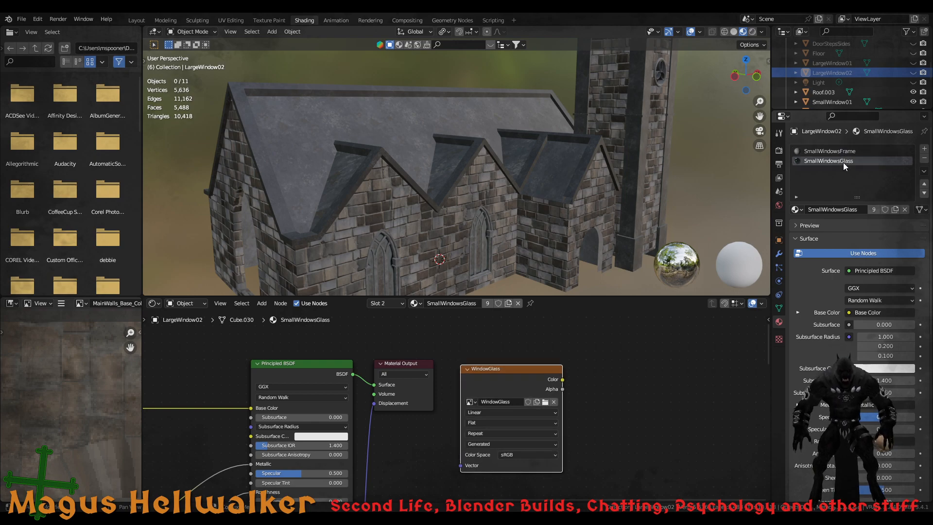
click(832, 102)
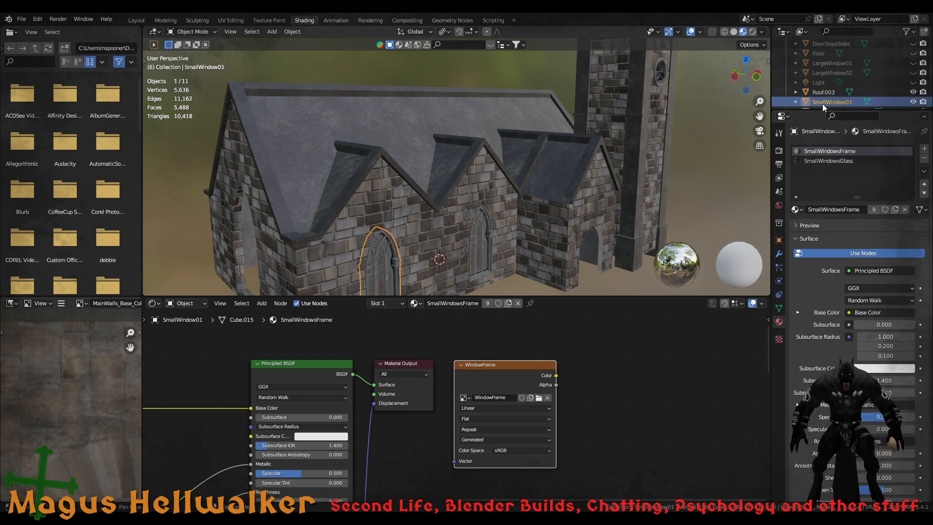
scroll(829, 94, down, 2)
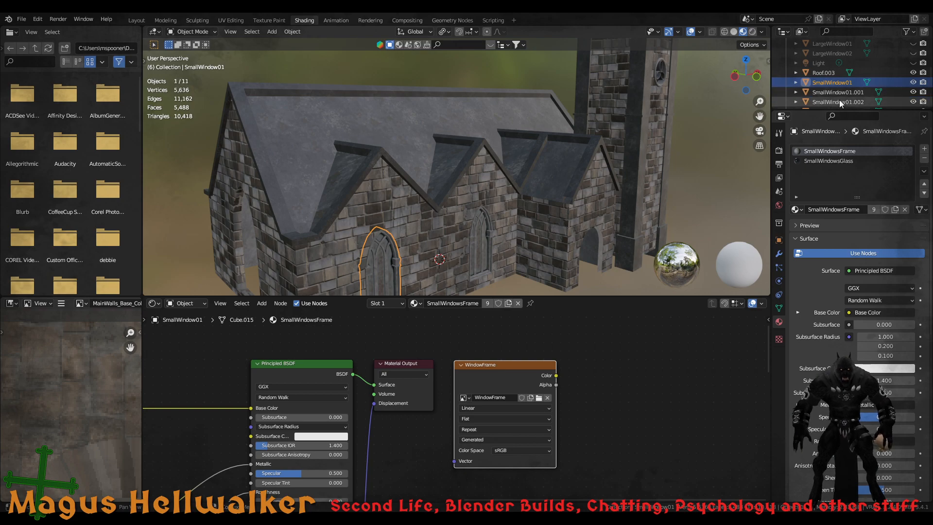
click(831, 161)
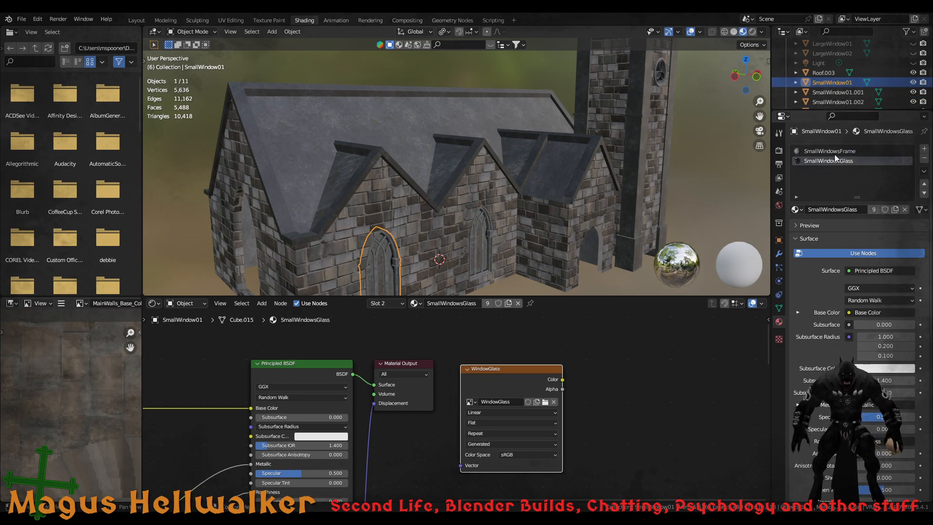
click(913, 82)
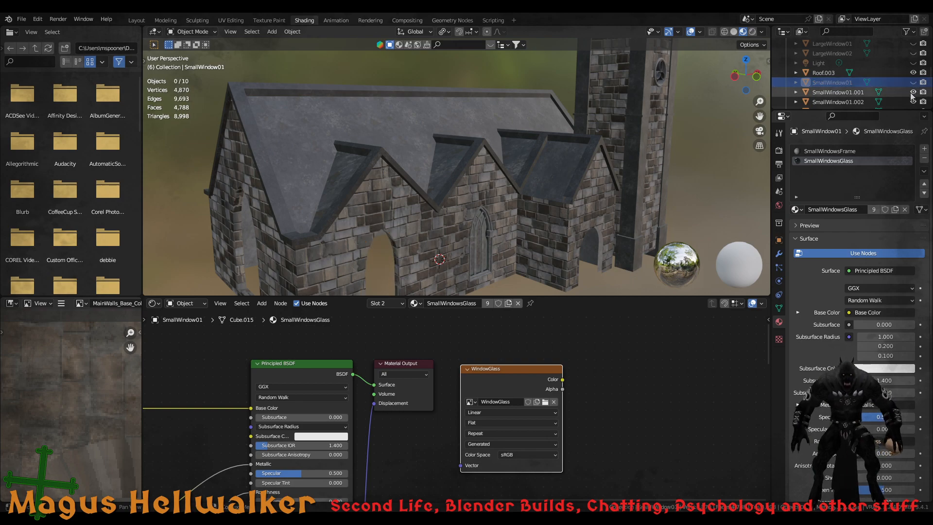
click(913, 93)
click(914, 102)
scroll(913, 95, down, 2)
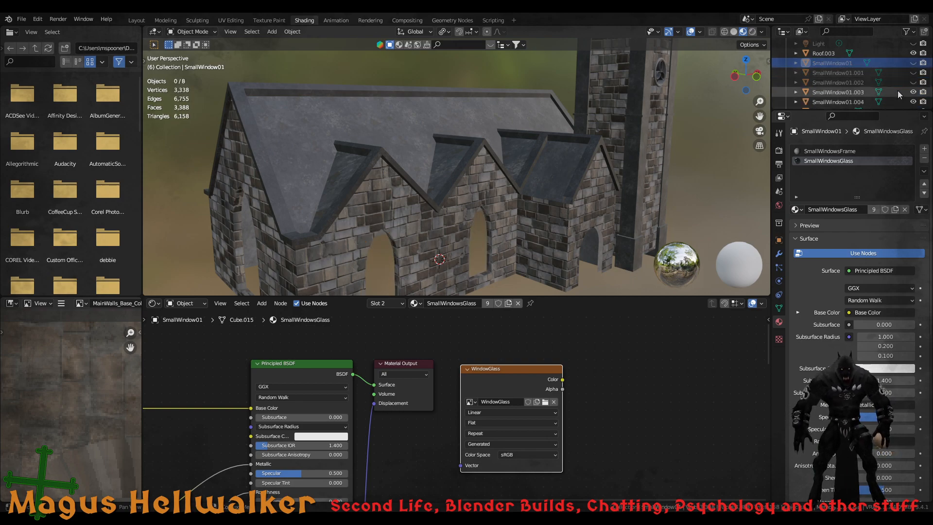
click(913, 93)
click(913, 102)
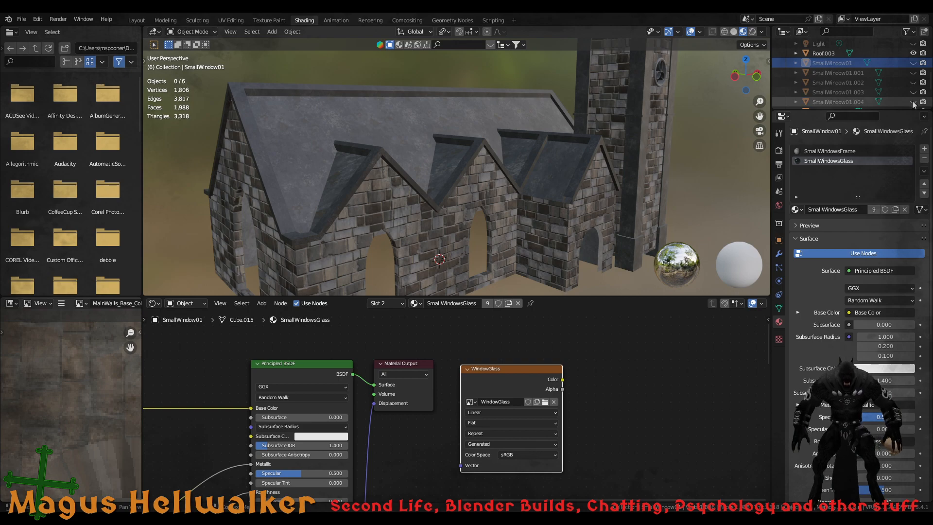
Paste an image texture node into Roof.003's Main Roof material and create a blank 1024 × 1024 px image named MainRoof with alpha
scroll(911, 100, down, 2)
scroll(905, 95, up, 4)
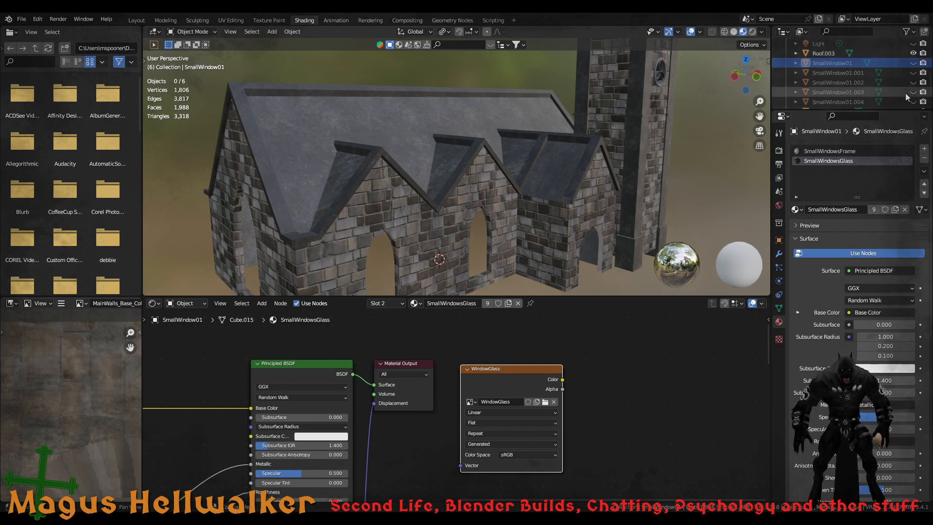
click(841, 71)
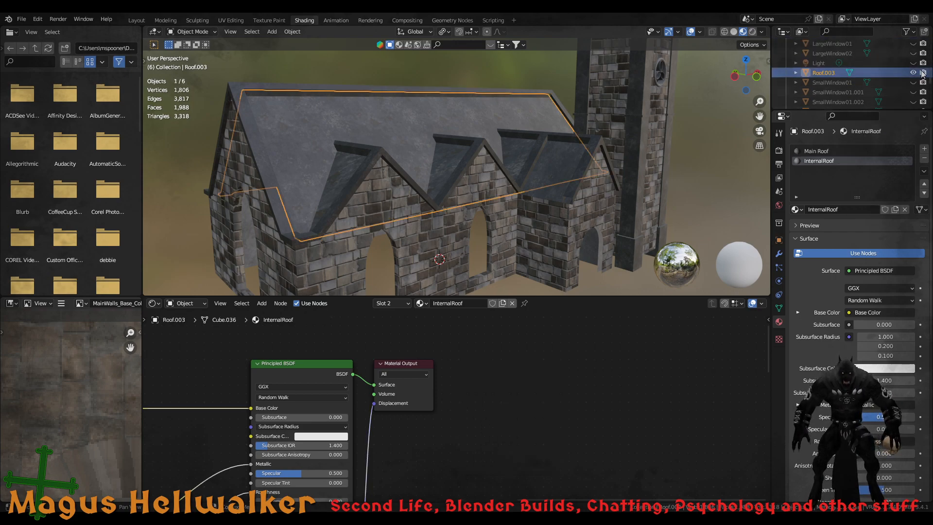
click(828, 152)
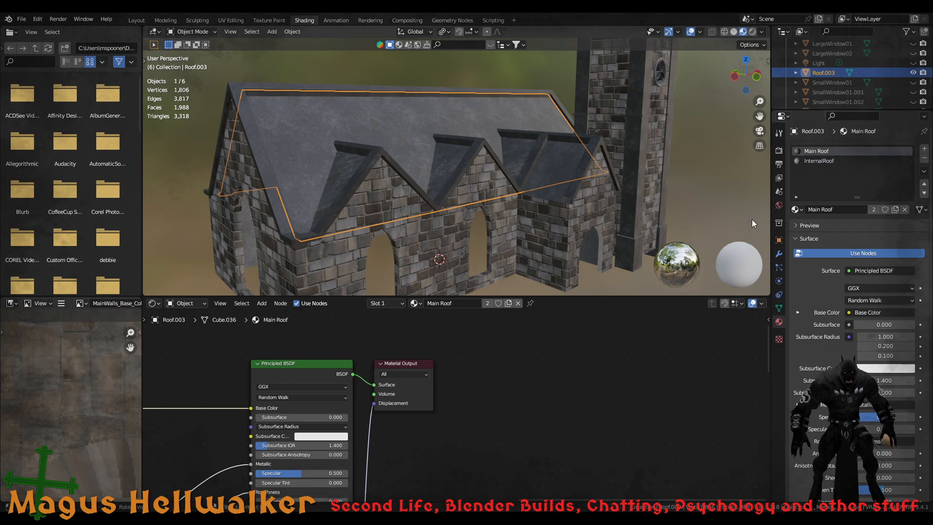
click(517, 407)
key(ctrl+v)
drag(516, 365, 509, 365)
click(497, 401)
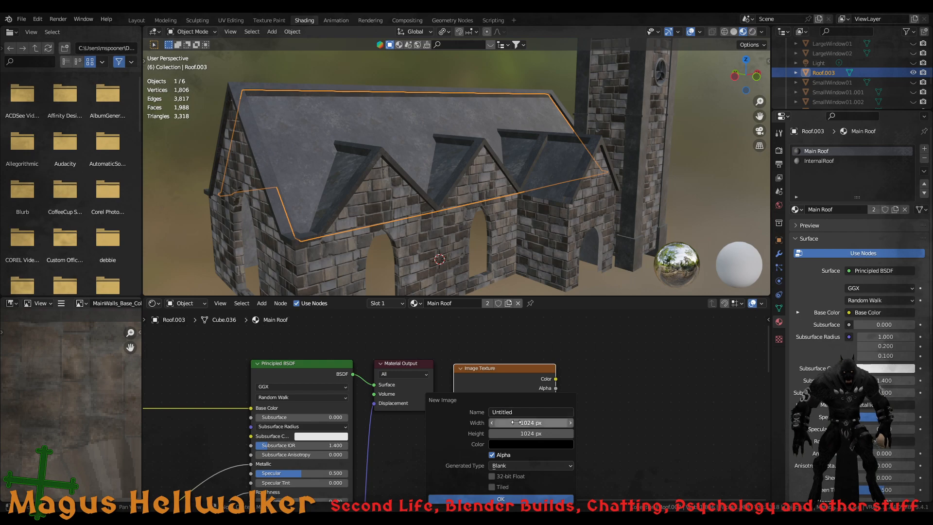
click(511, 412)
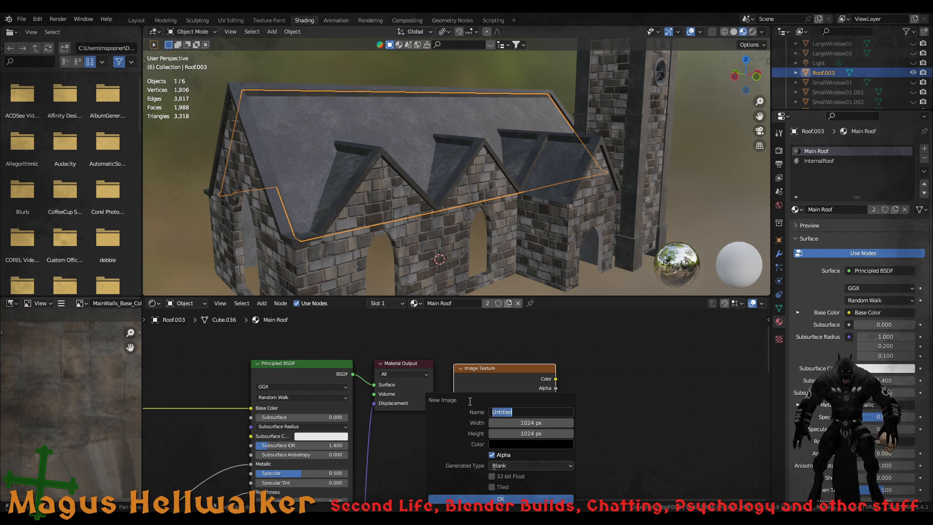
text(MainRoof)
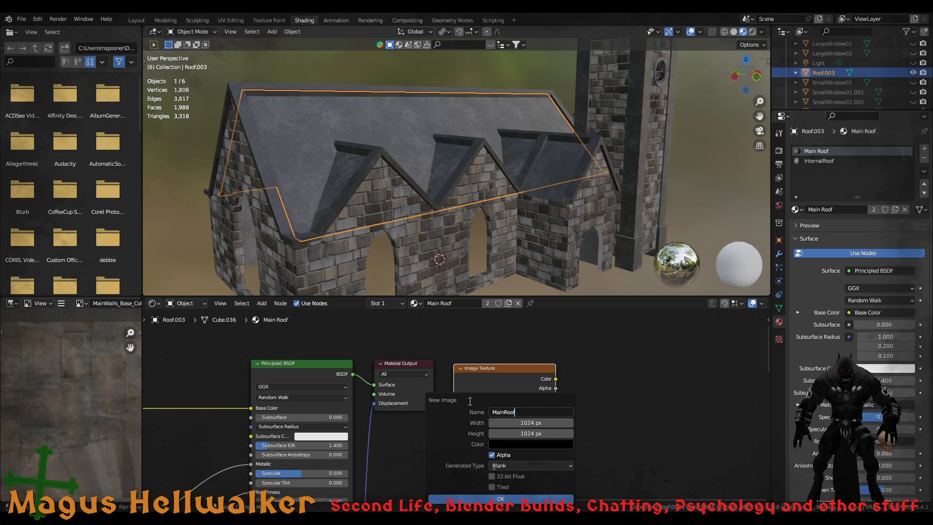
click(501, 499)
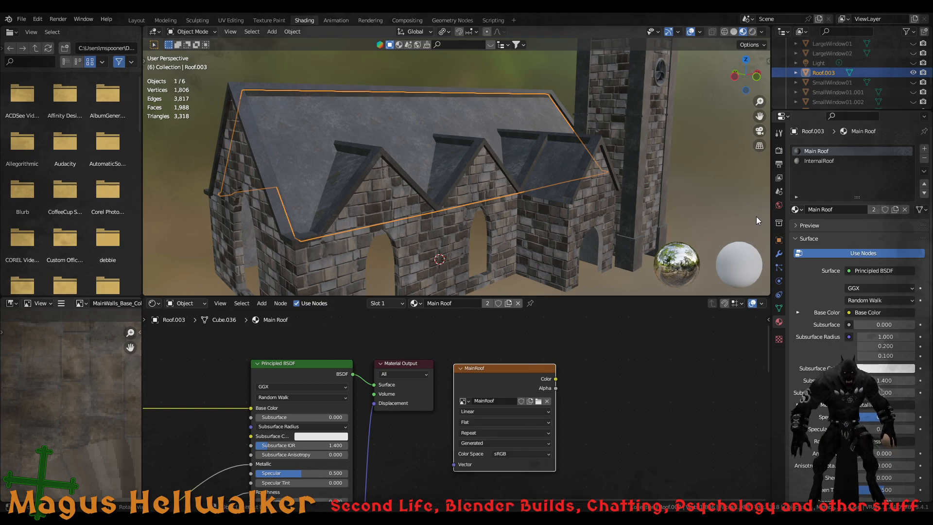
Paste an image texture node into Roof.003's InternalRoof material and create a blank 1024 × 1024 px image named InternalRoof without alpha
click(819, 161)
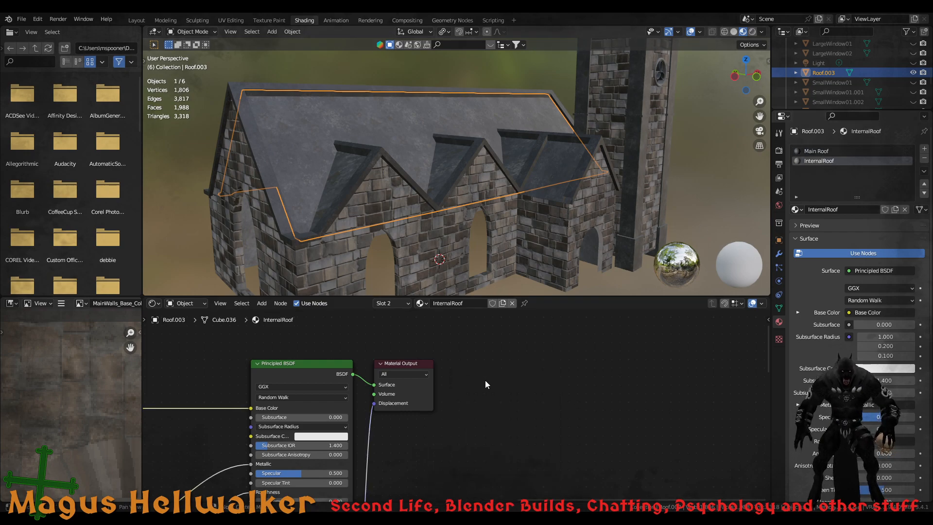
key(ctrl+v)
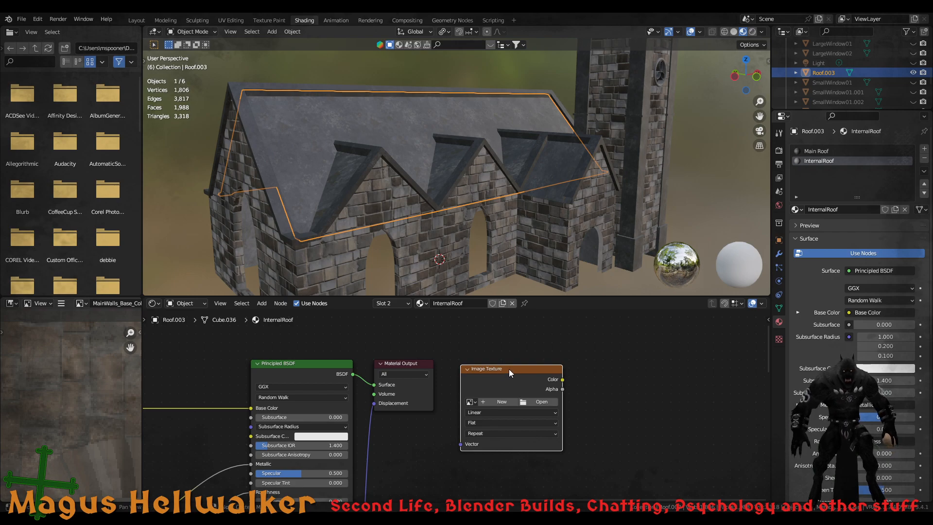
drag(509, 369, 496, 366)
click(489, 398)
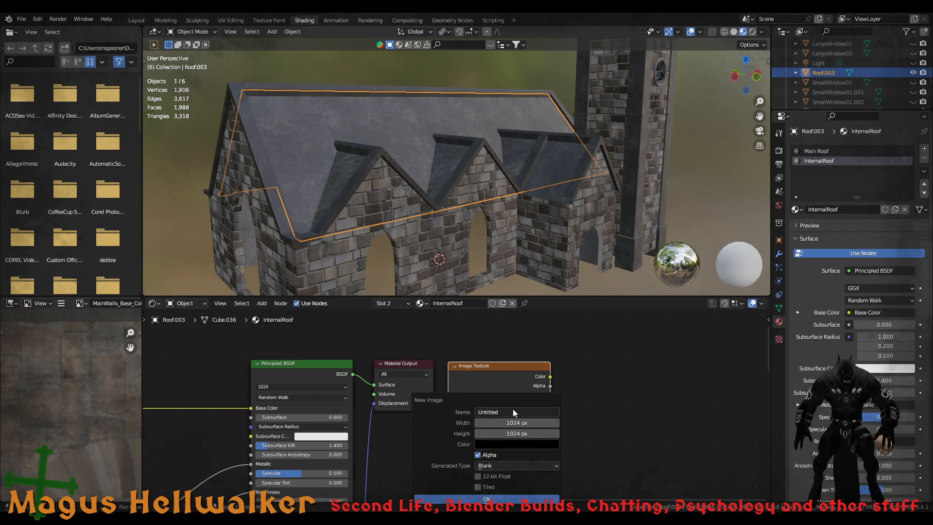
click(514, 412)
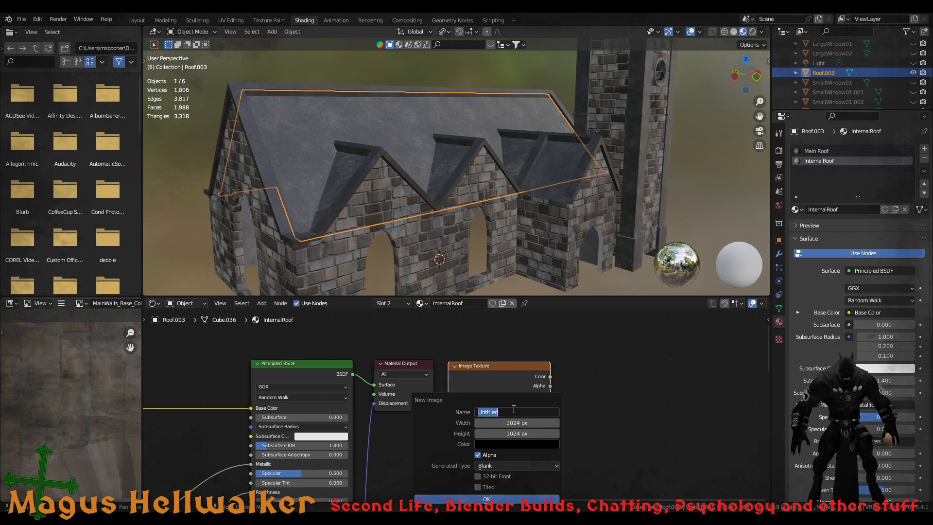
click(478, 455)
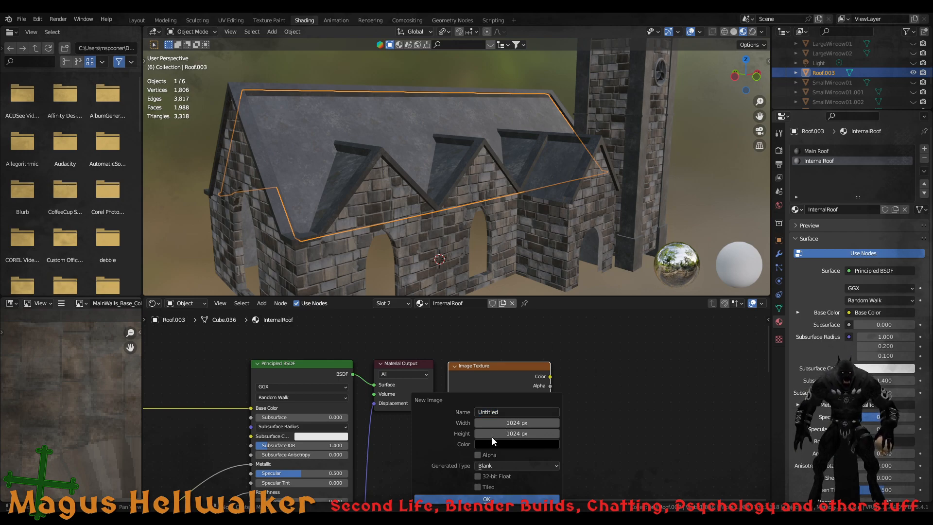
click(511, 413)
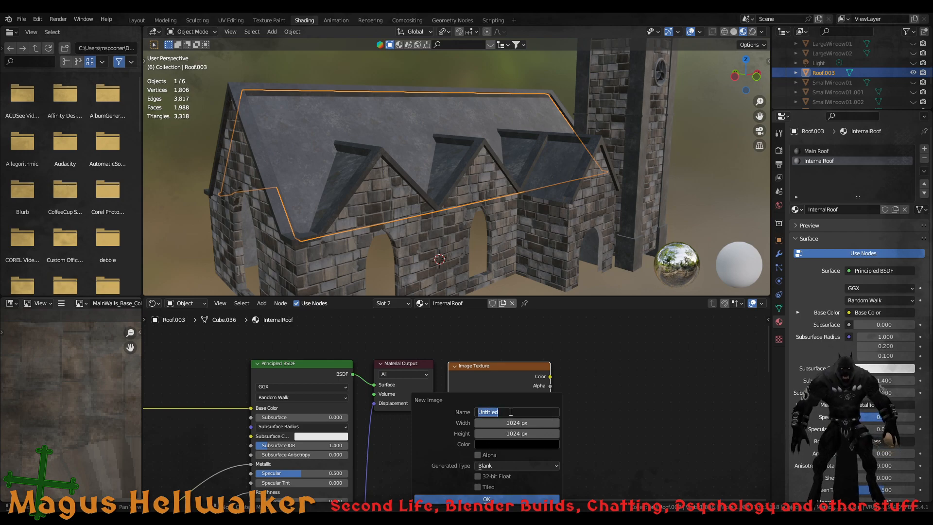
text(Inter)
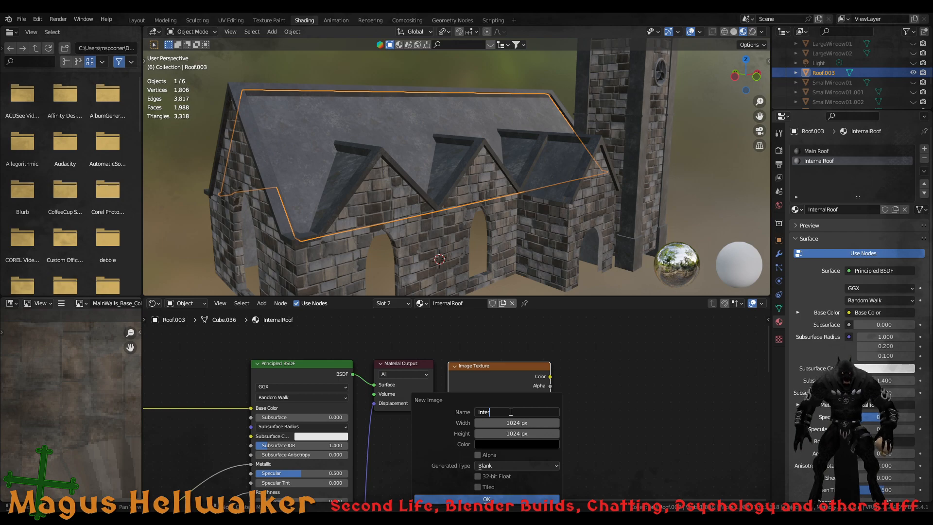
text(nalRoof)
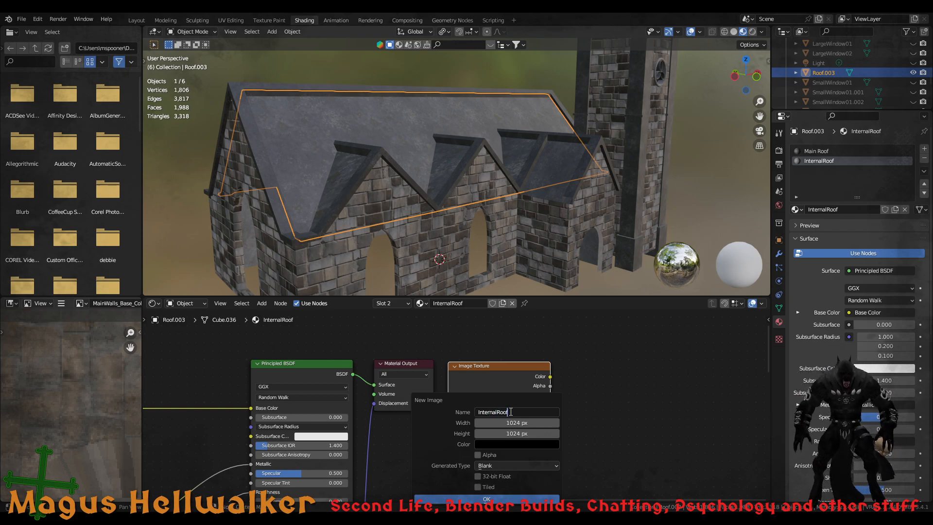
key(Return)
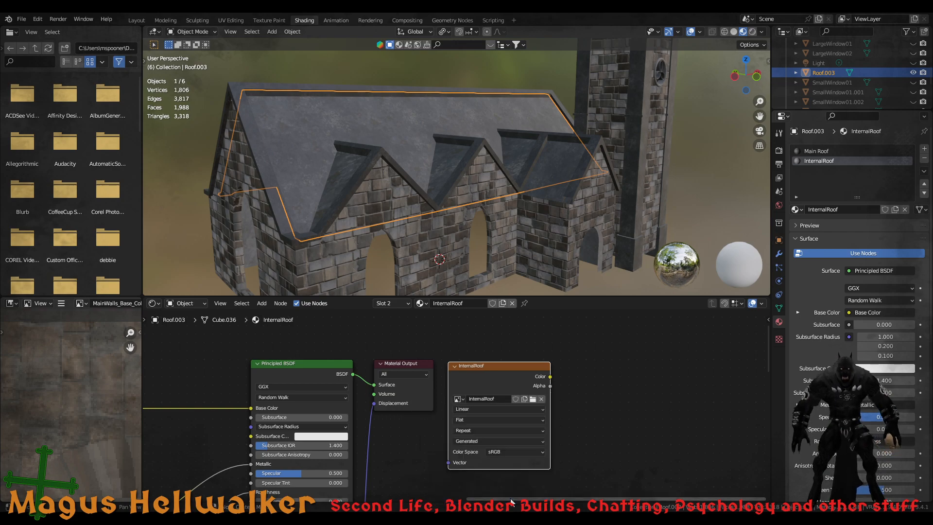
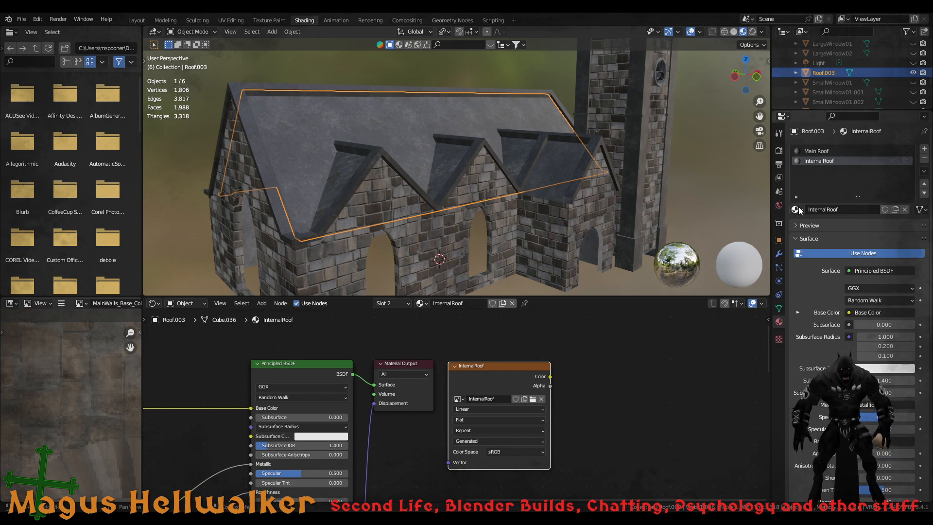
Check the image assigned in Roof.003's Main Roof material, and hide Roof.003 in the viewport
click(832, 152)
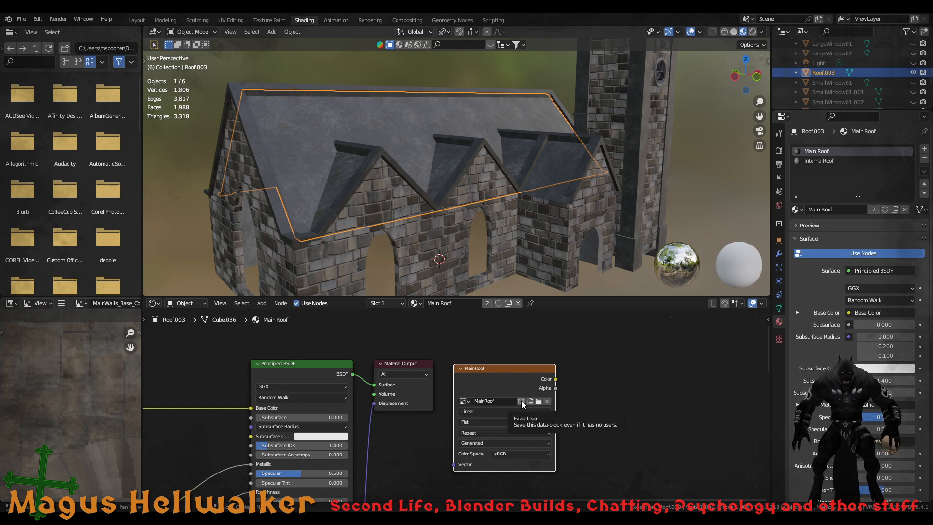
click(467, 401)
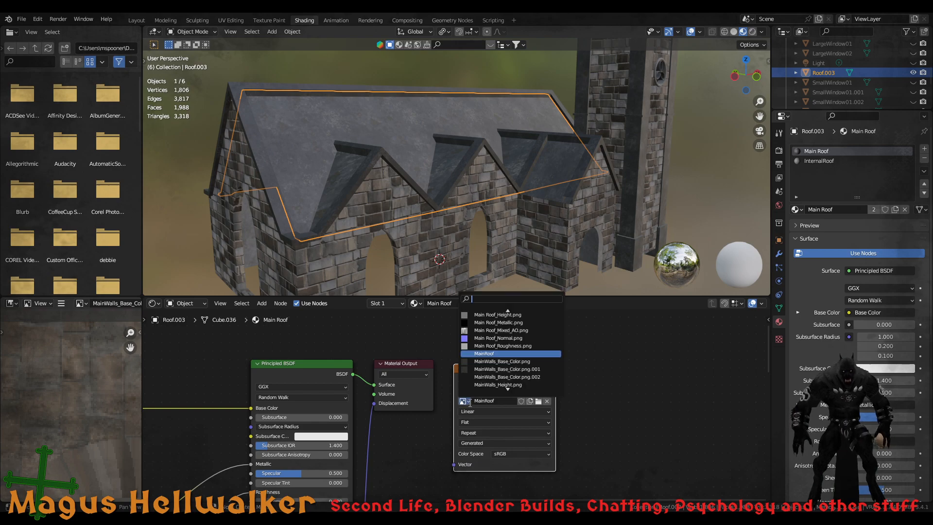
click(470, 404)
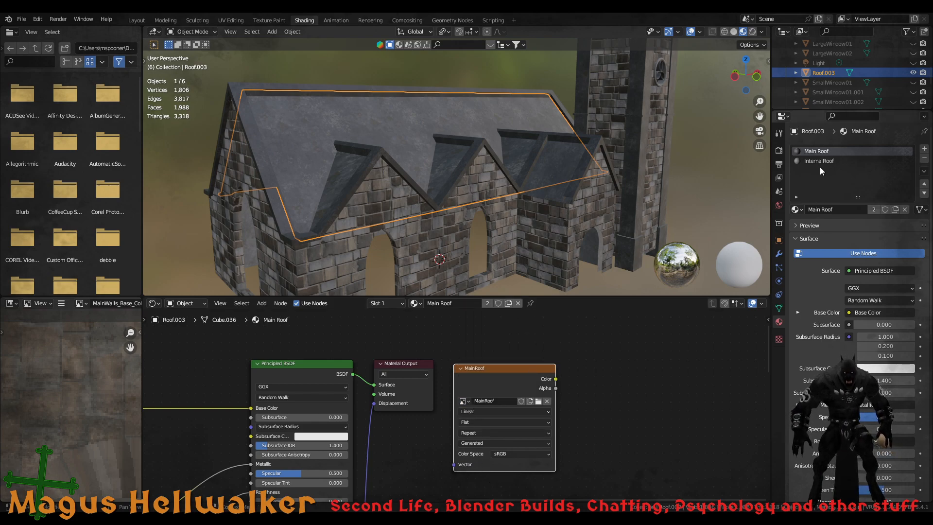
click(914, 73)
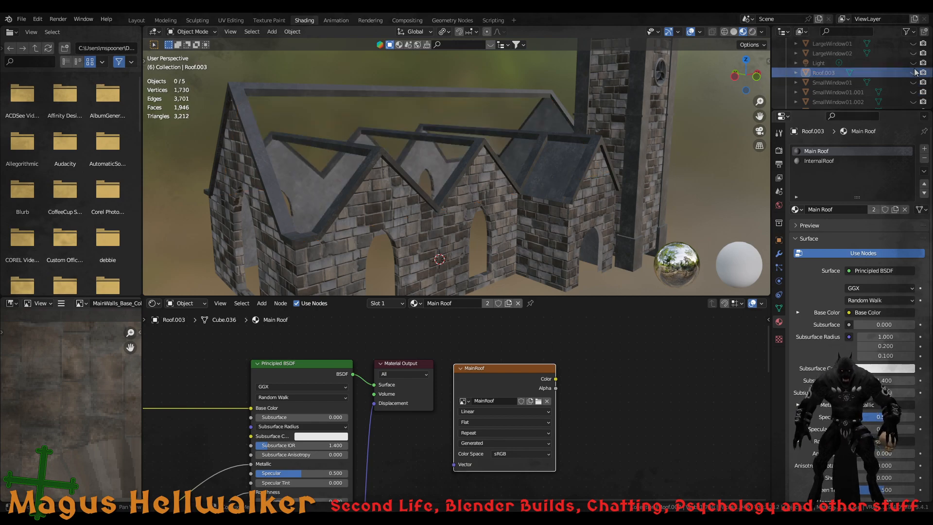
Add an image texture node with a blank 1024 × 1024 px image named LargePillars, without alpha, to the Pillar Large material, and hide Tower Pillars
scroll(861, 90, down, 2)
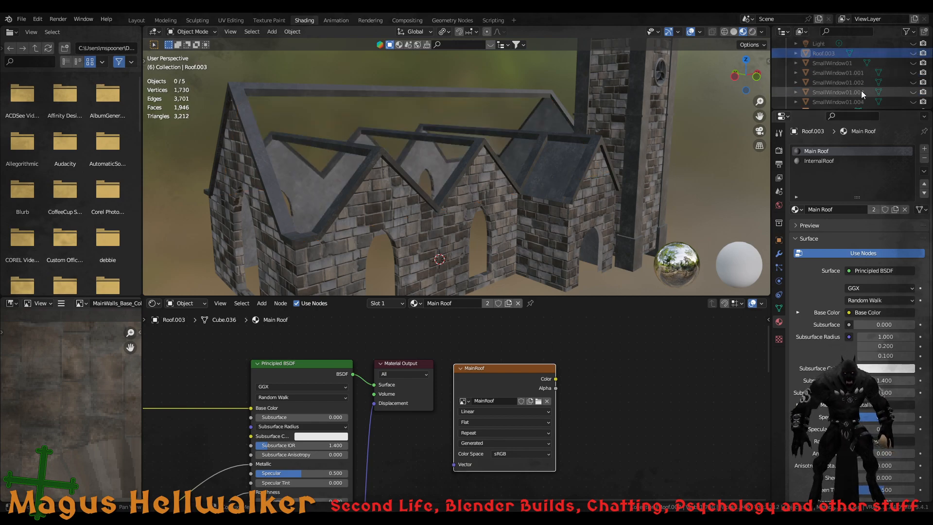
scroll(861, 90, down, 4)
click(847, 74)
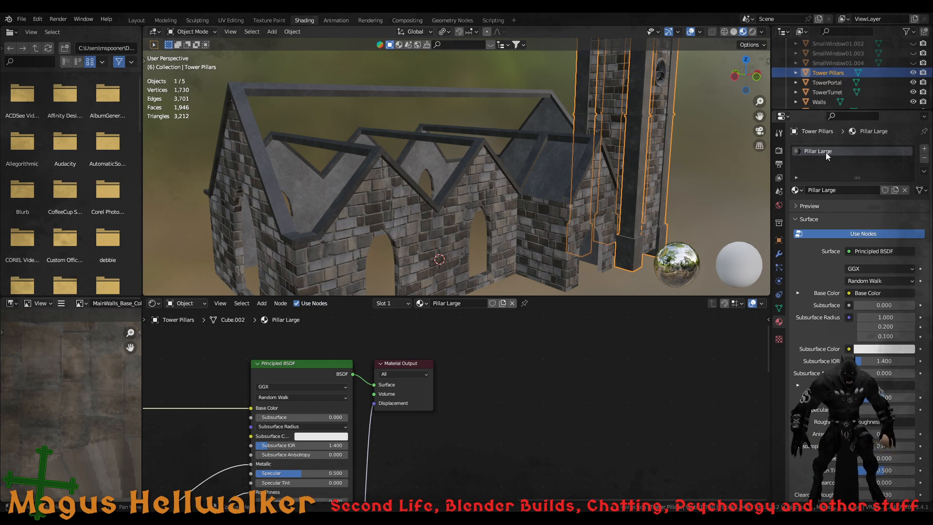
click(517, 394)
key(ctrl+v)
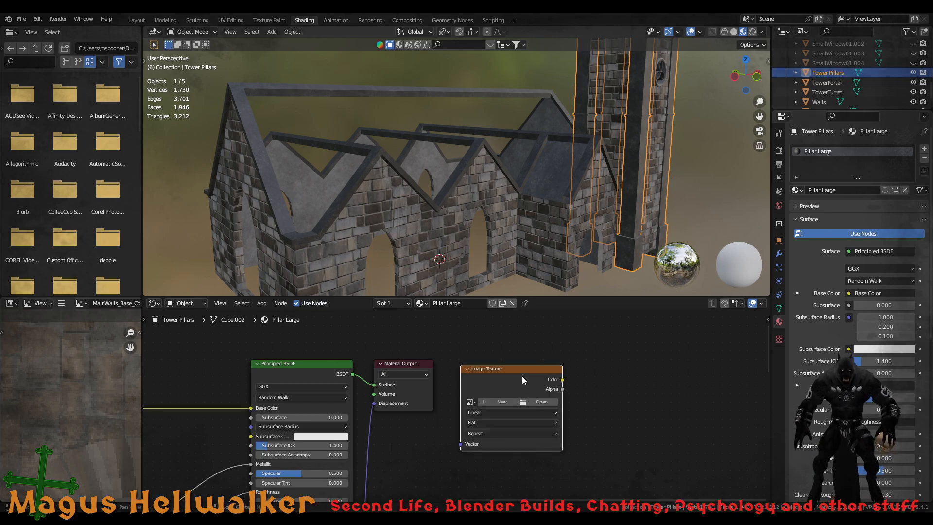
click(505, 401)
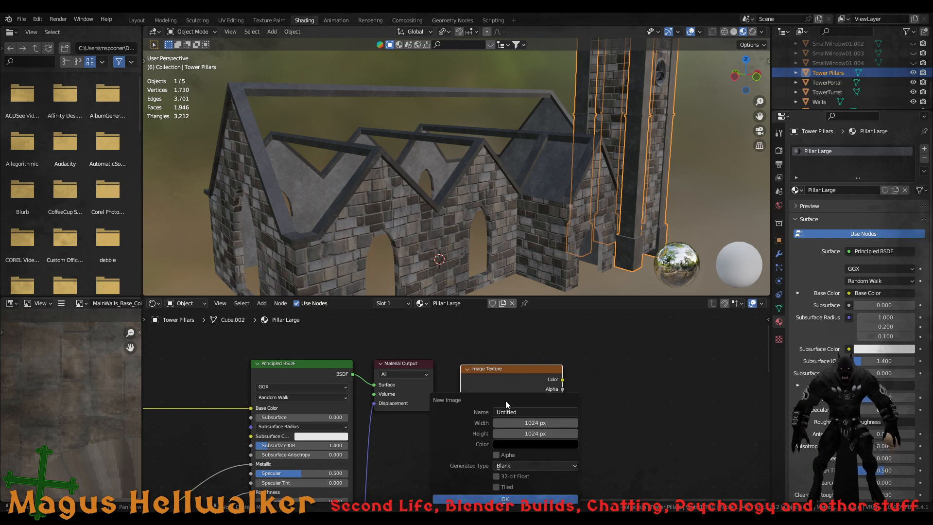
click(537, 414)
text(L)
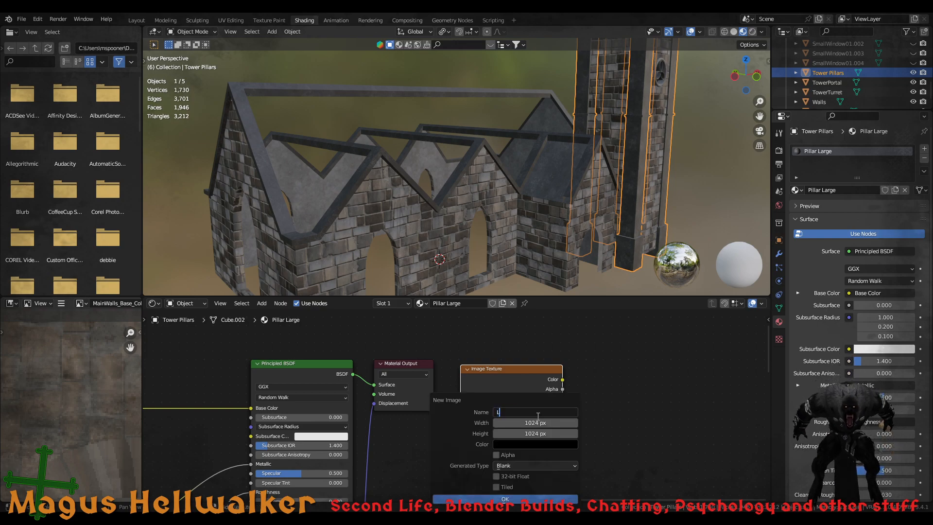
text(argePillars)
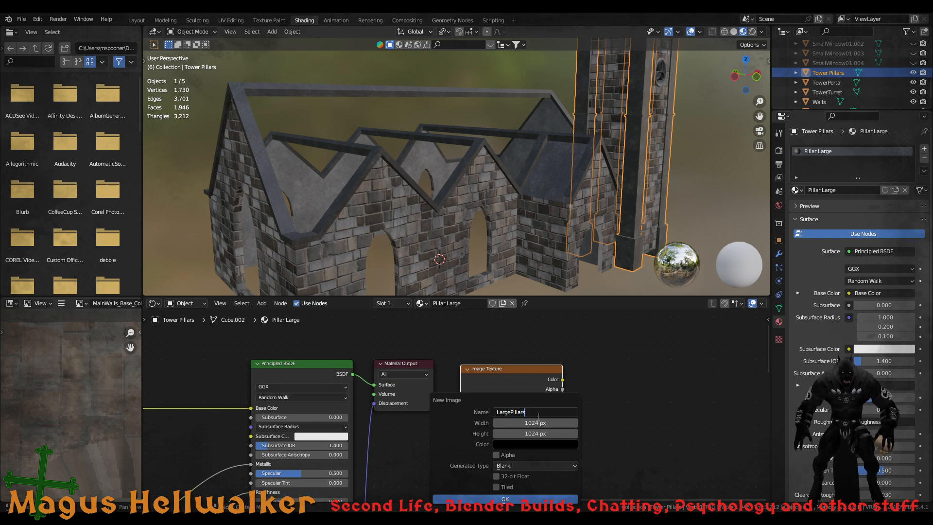
click(505, 499)
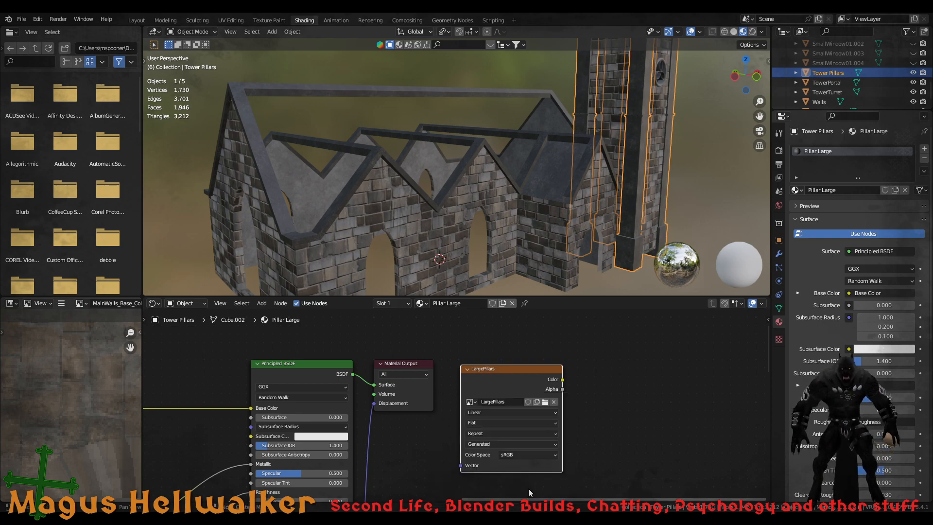
drag(513, 366, 505, 362)
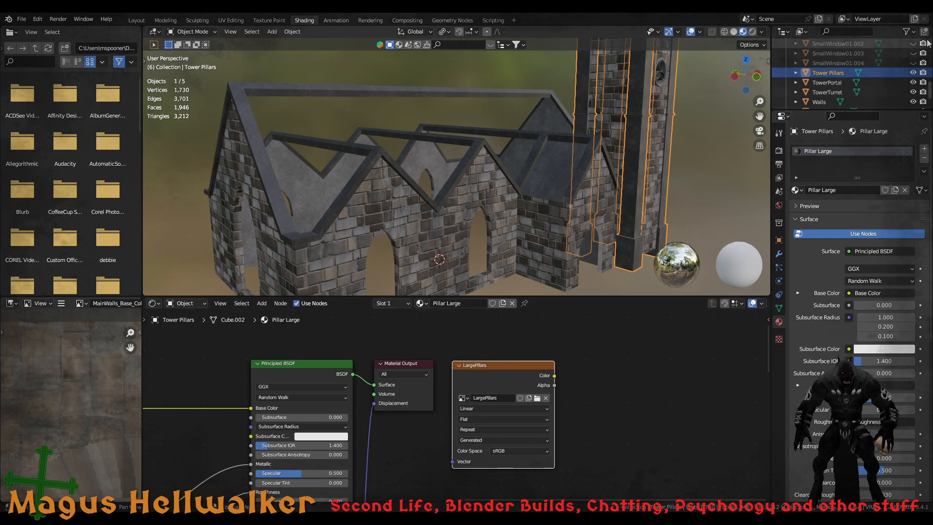
click(913, 73)
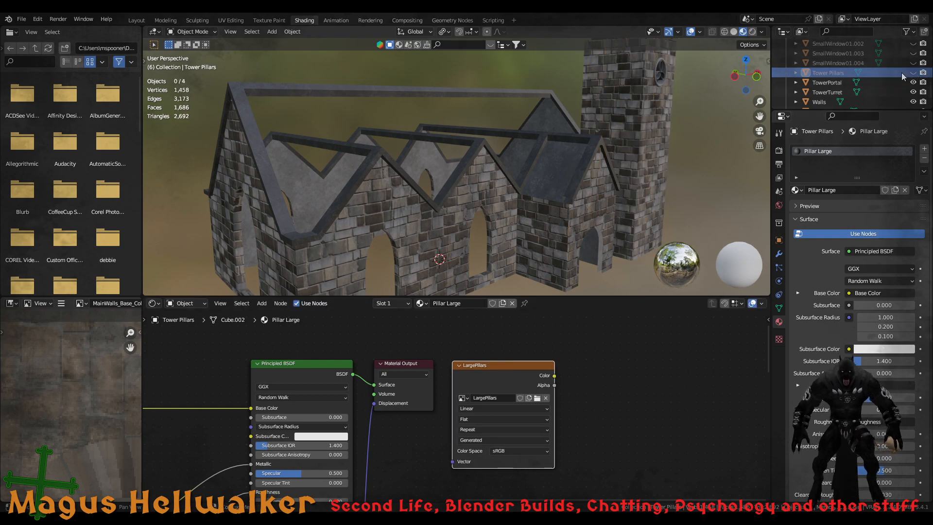
Paste an image texture node into TowerPortal's OuterRing material and create a blank 1024 × 1024 px image named TowerPortal without alpha
click(838, 83)
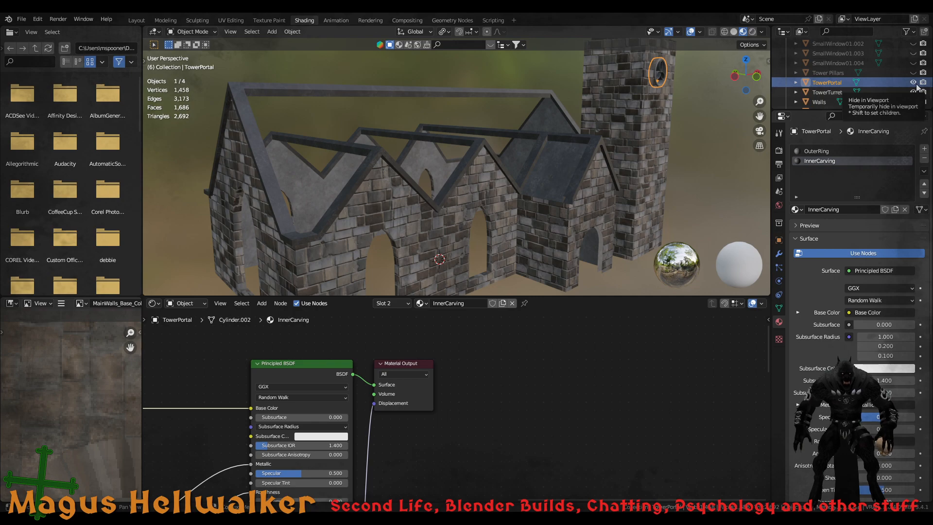
click(834, 151)
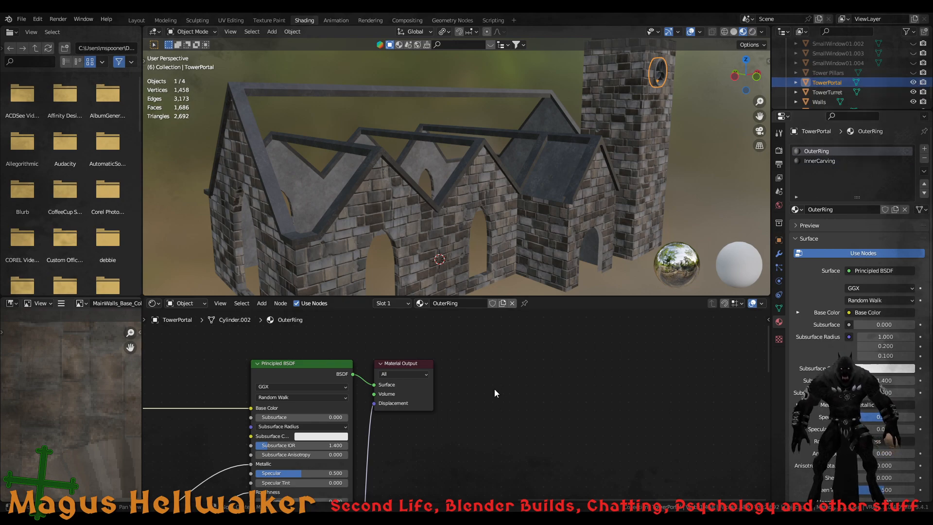
key(ctrl+v)
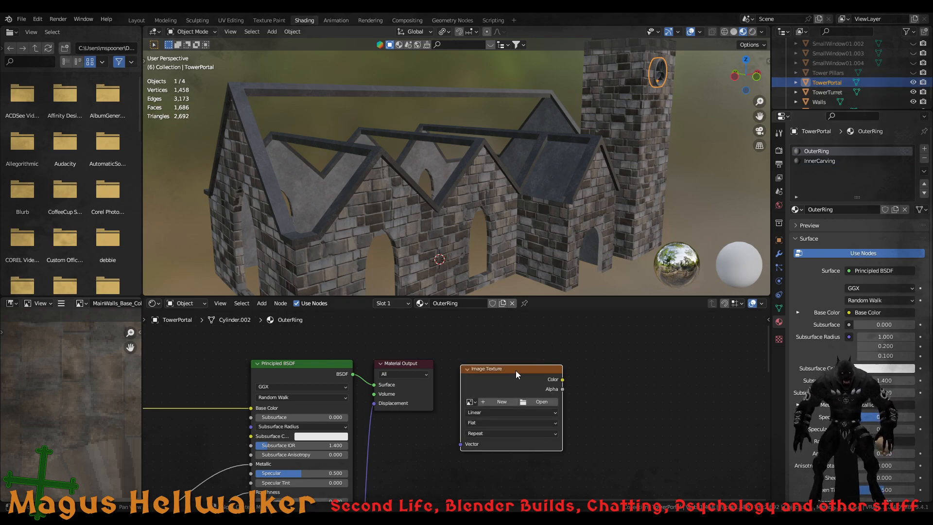
drag(515, 370, 510, 366)
click(499, 398)
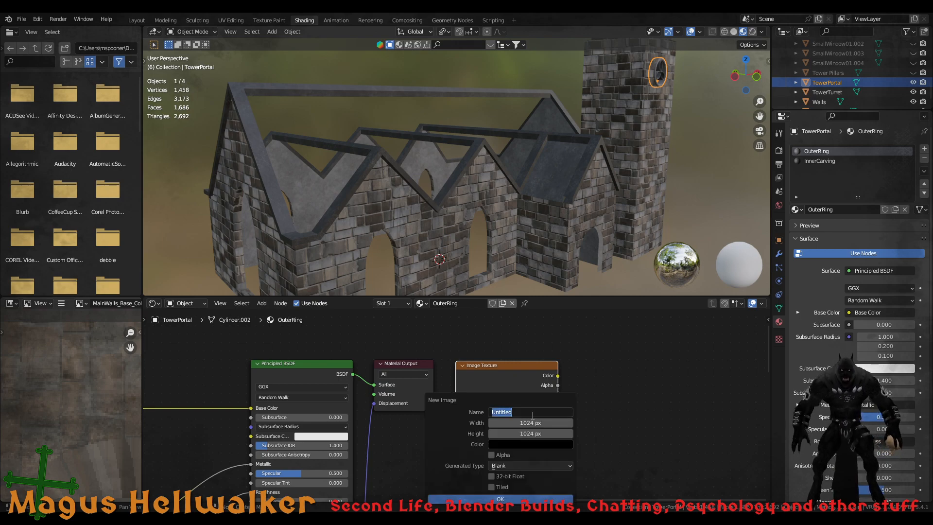
text(Towe)
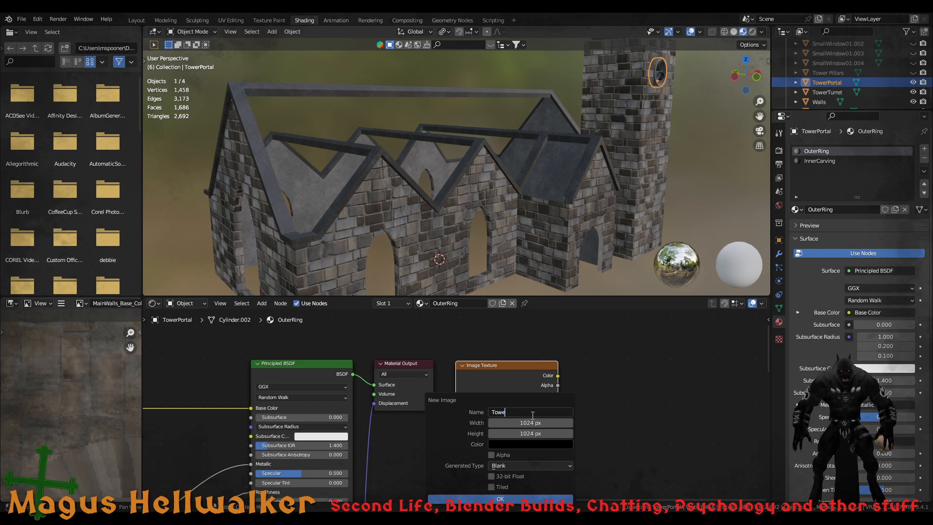
text(rPortal)
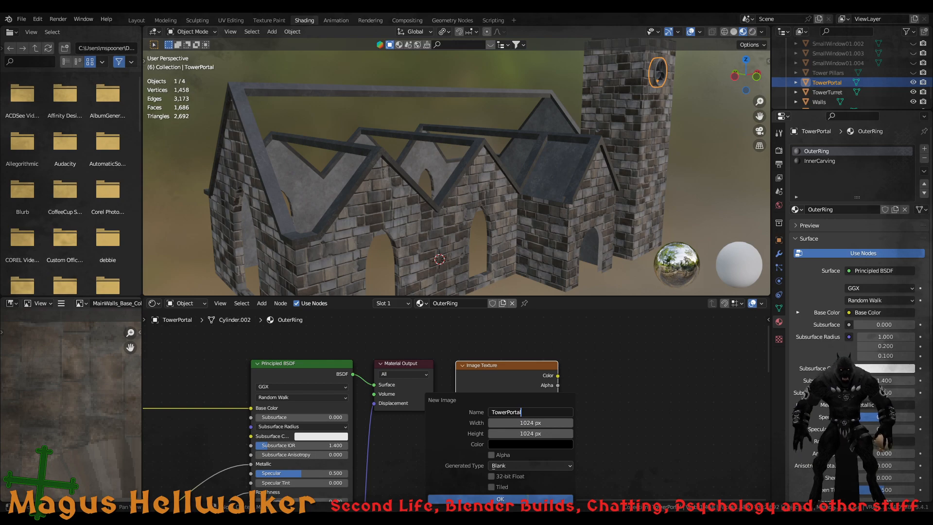
click(539, 499)
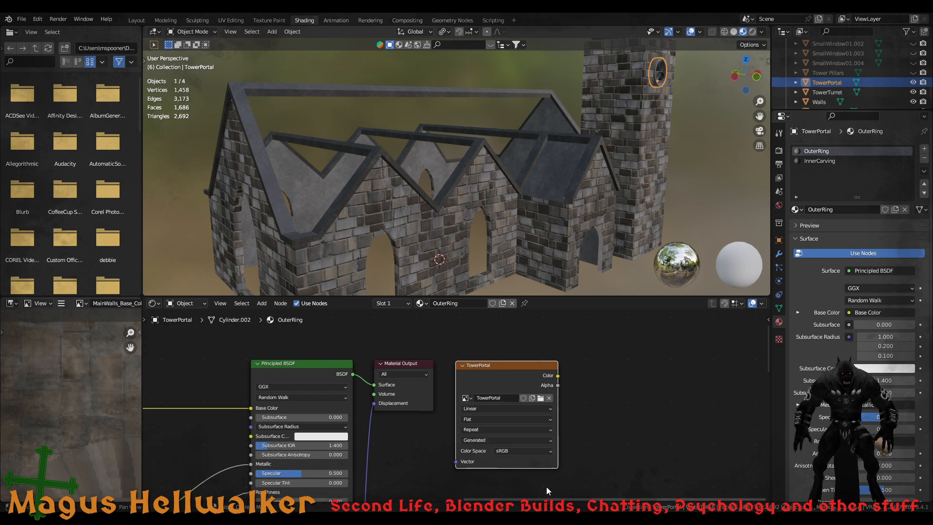
Add an image texture node with a blank 1024 × 1024 px image named PortalInner, without alpha, to TowerPortal's InnerCarving material, and hide TowerPortal
click(831, 92)
click(835, 84)
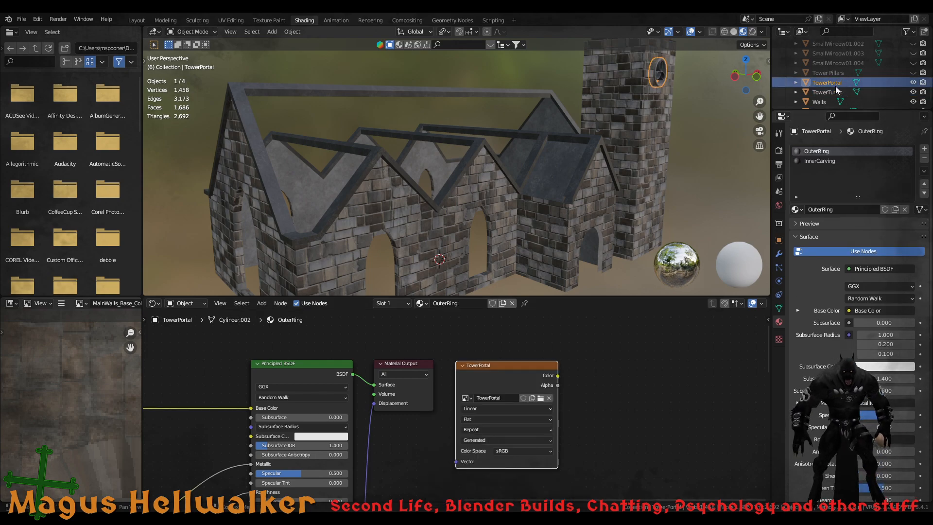
click(829, 162)
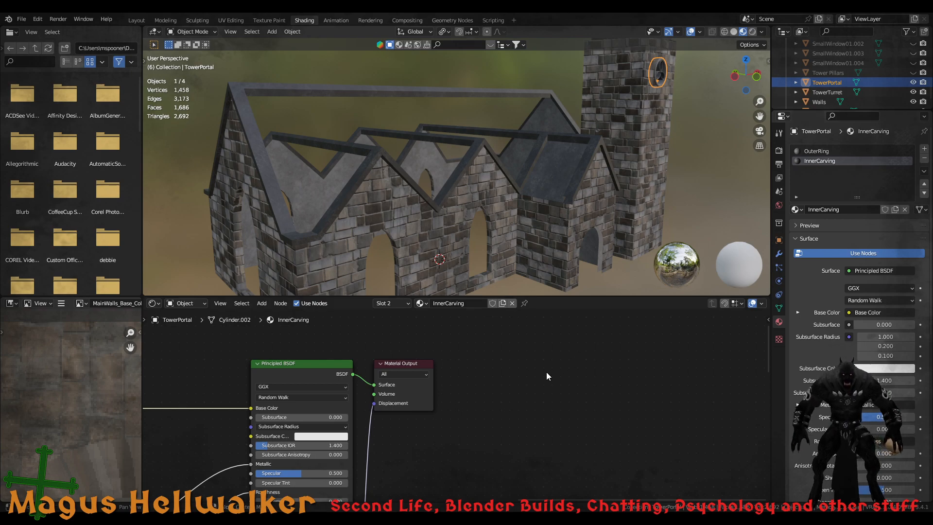
click(520, 395)
key(ctrl+v)
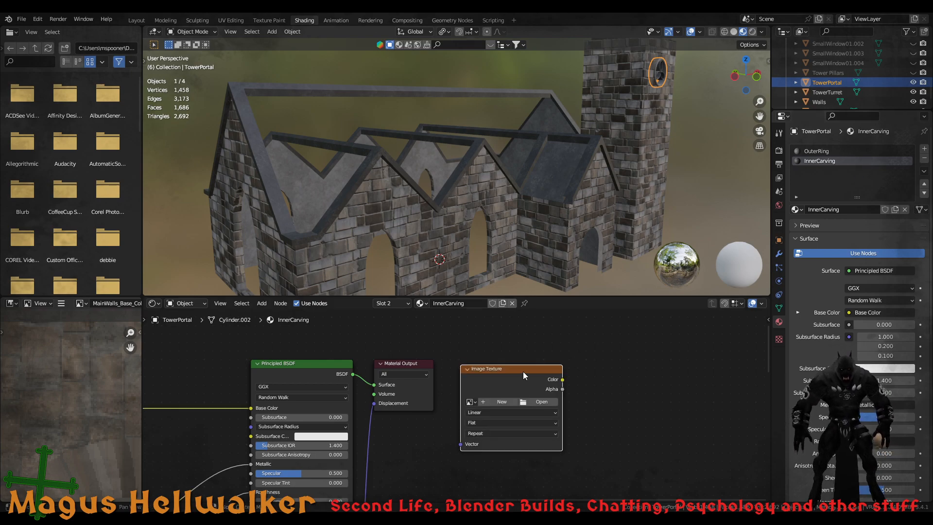
drag(523, 371, 513, 363)
click(497, 398)
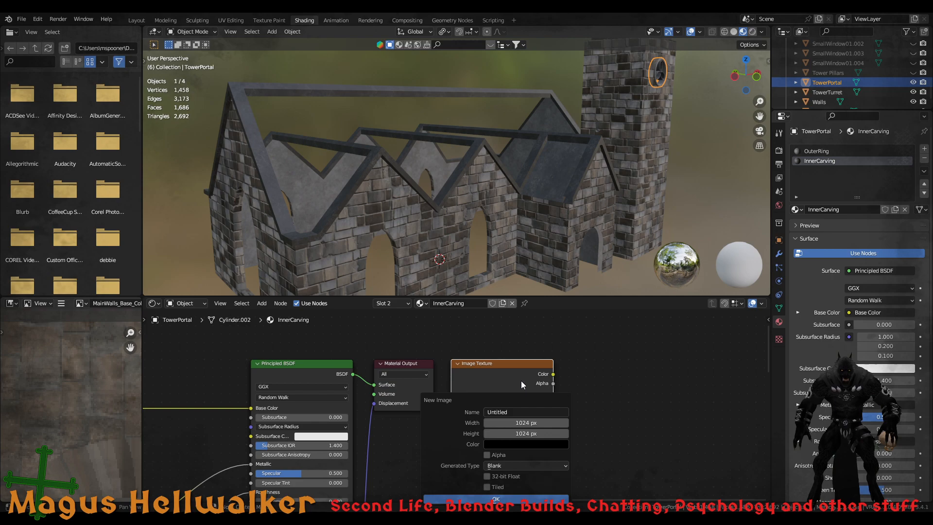
click(526, 416)
text(Po)
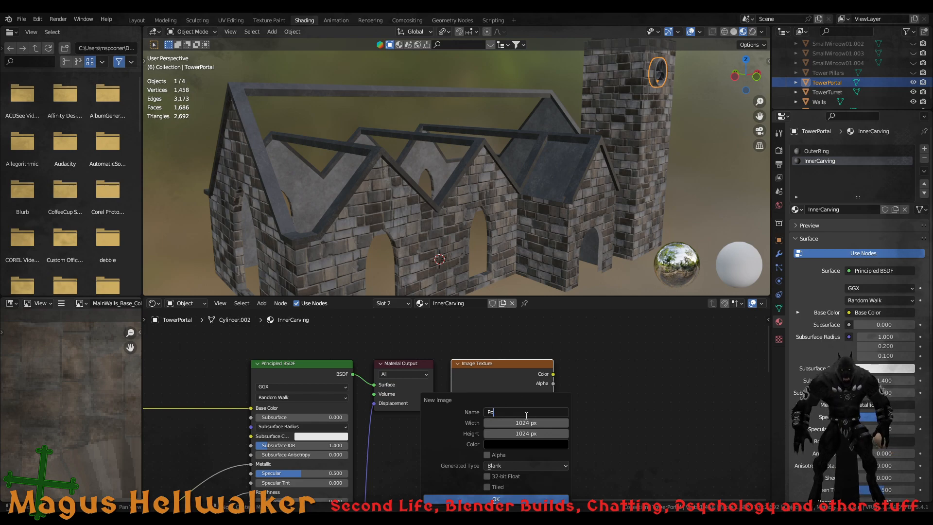
text(rtalInt)
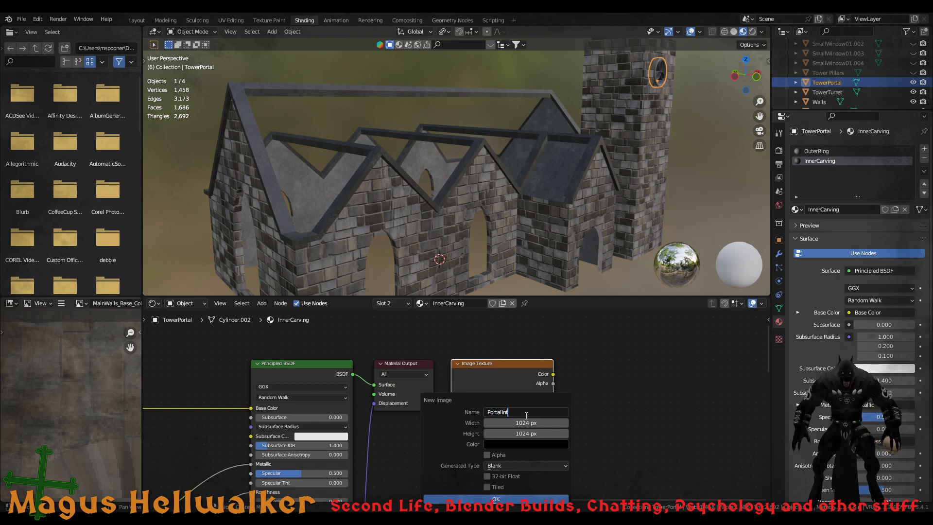
key(BackSpace)
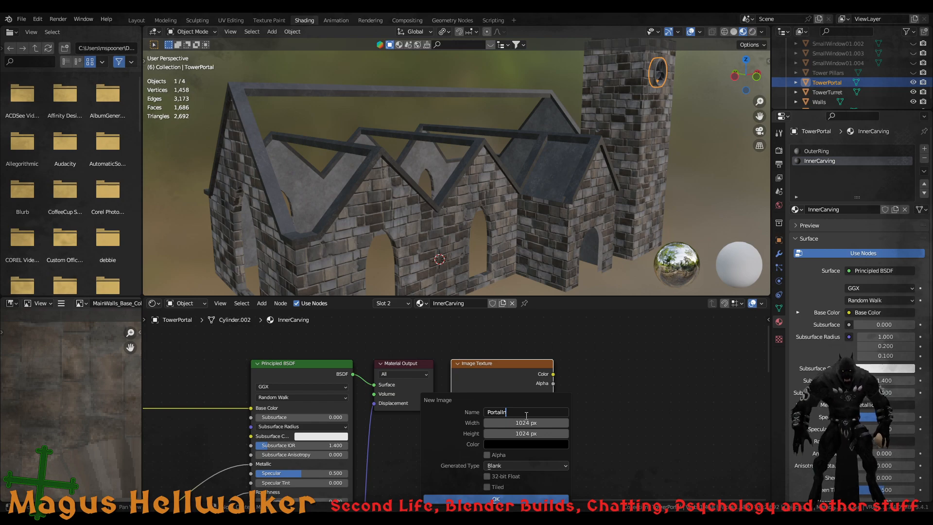
text(ner)
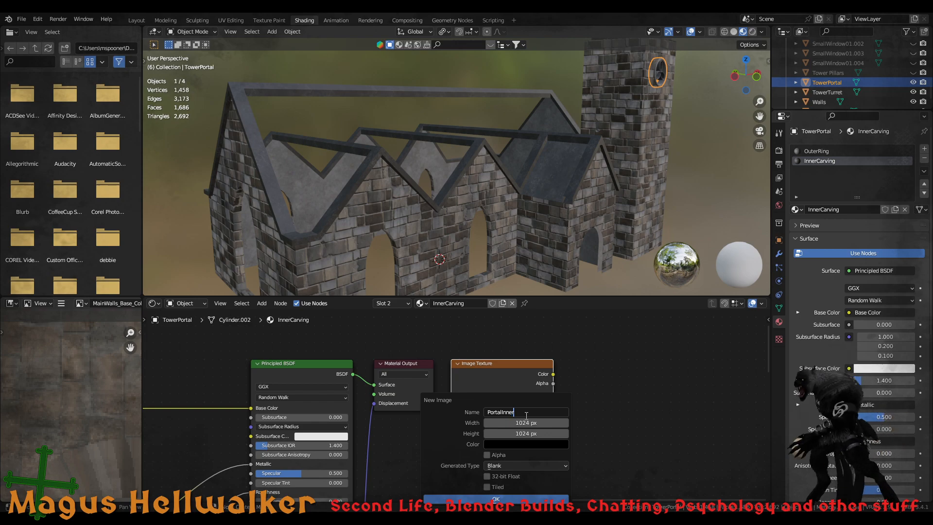
click(527, 498)
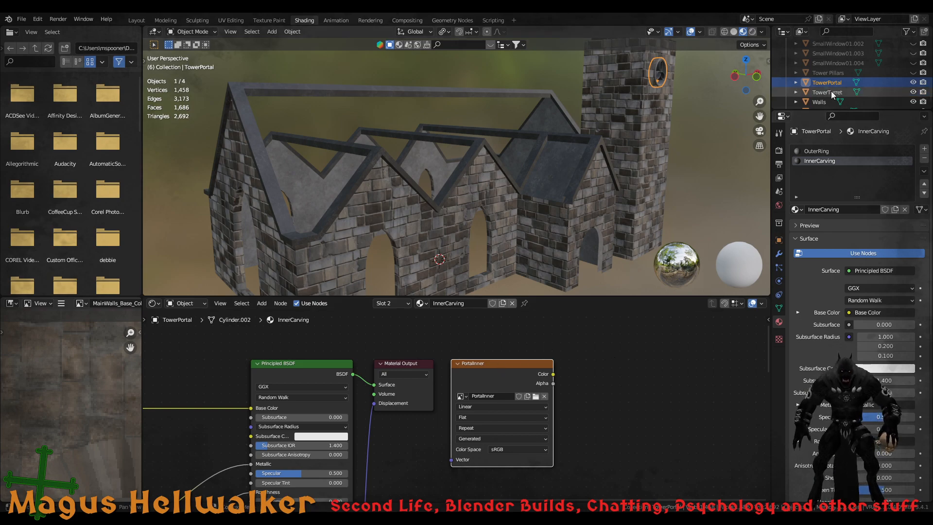
click(913, 82)
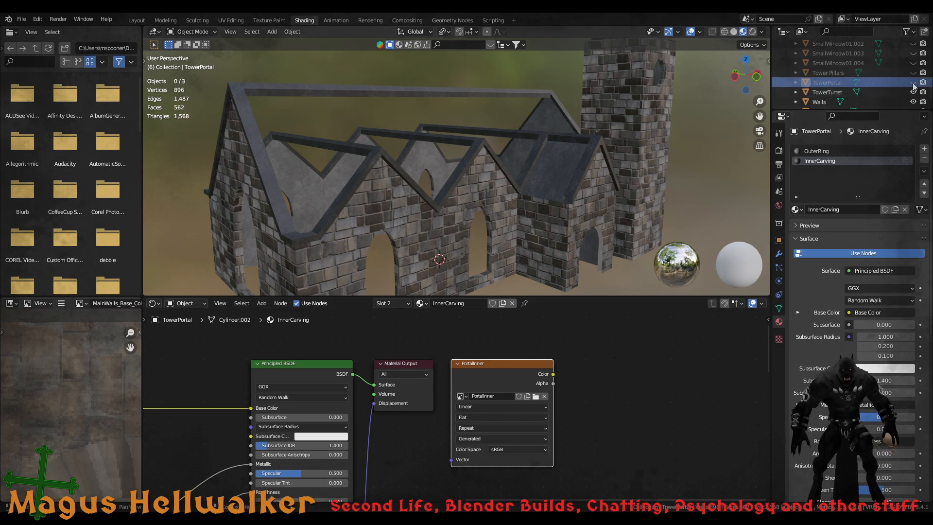
Add an image texture node with a blank 1024 × 1024 px image named TowerTurret, without alpha, to the TowerTurret material, and hide TowerTurret
click(830, 92)
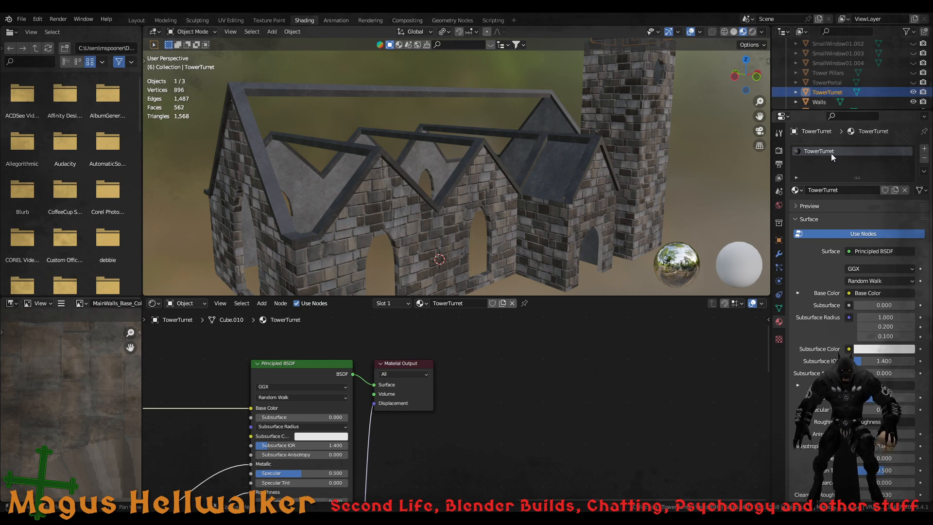
click(515, 404)
key(ctrl+v)
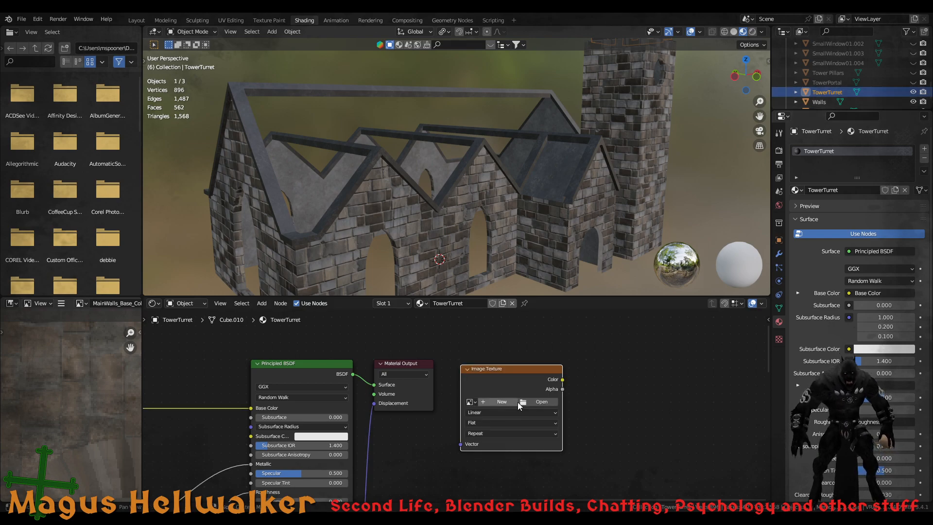
drag(523, 365, 515, 361)
click(495, 396)
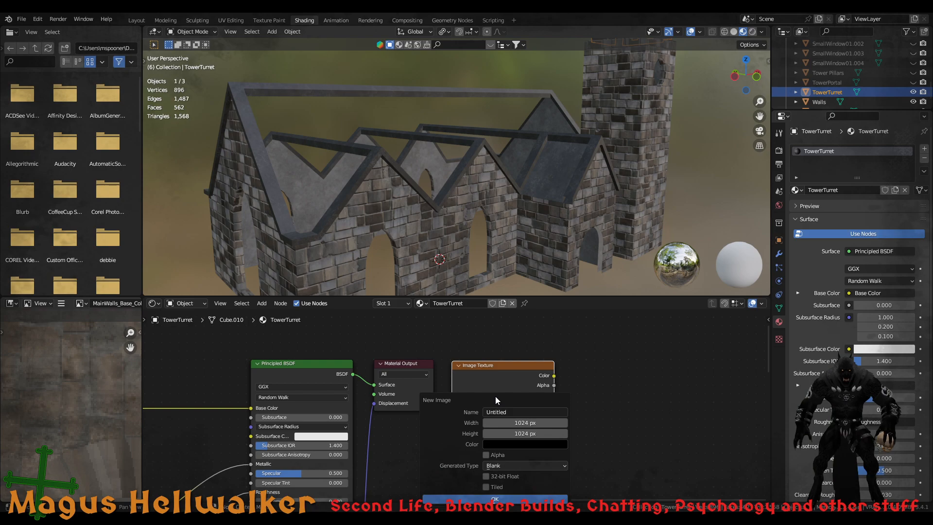
click(513, 412)
text(T)
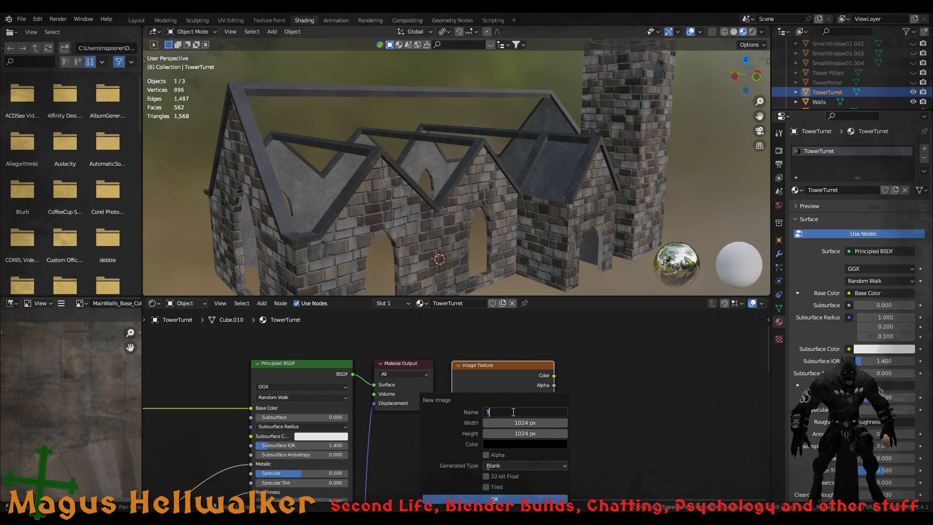
text(owerTurret)
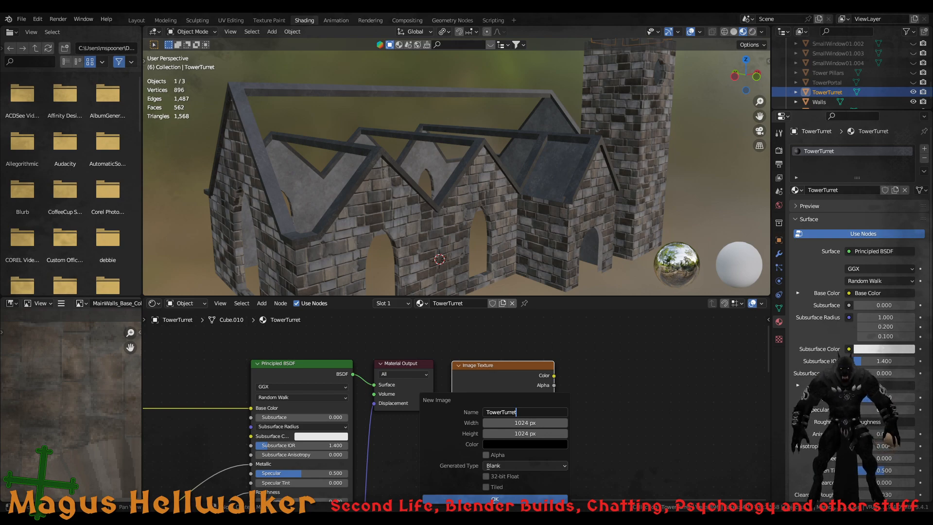
key(Return)
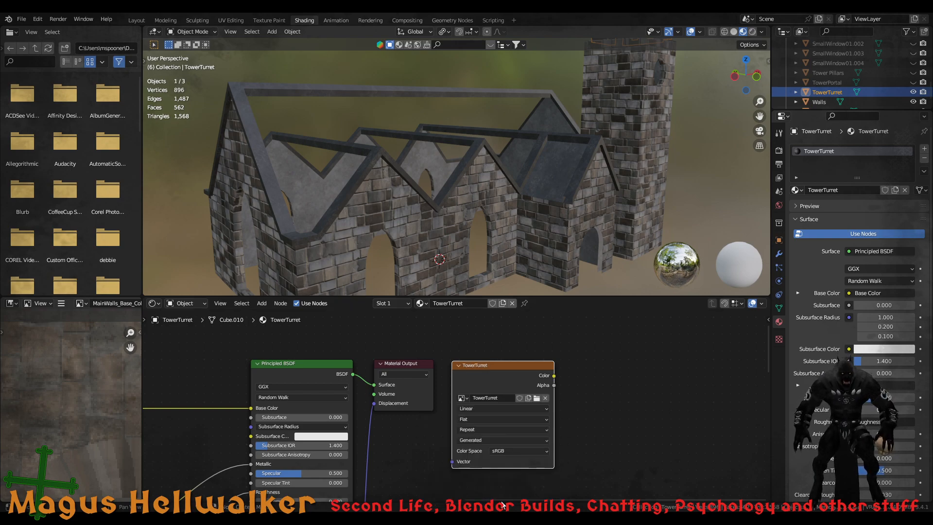
click(913, 92)
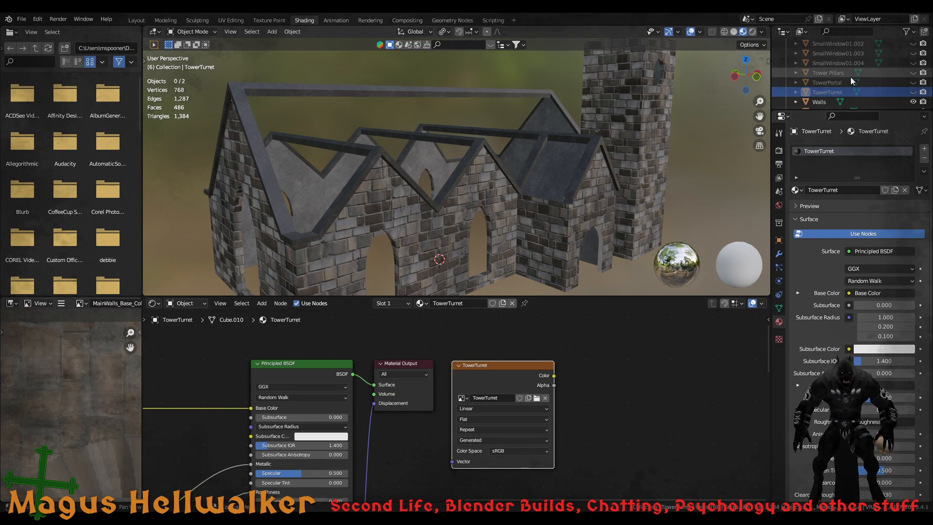
Paste an image texture node into the Walls object's MainWalls material and create a blank 1024 × 1024 px image named Walls without alpha
scroll(851, 81, down, 1)
click(826, 86)
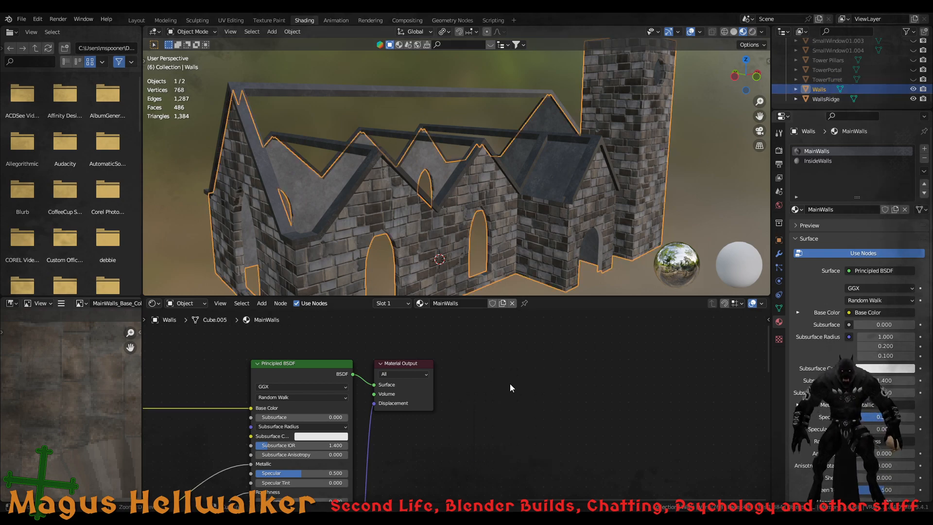
key(ctrl+v)
drag(516, 374, 510, 367)
click(491, 398)
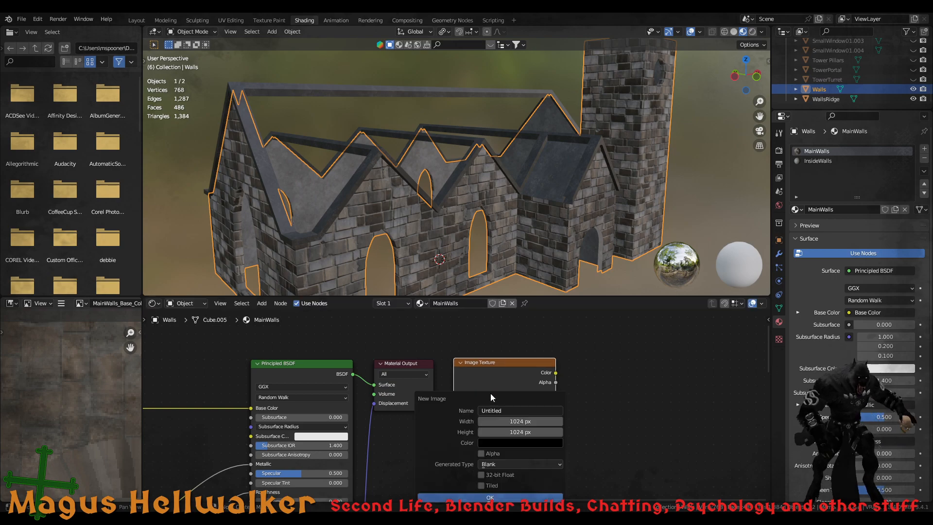
click(531, 414)
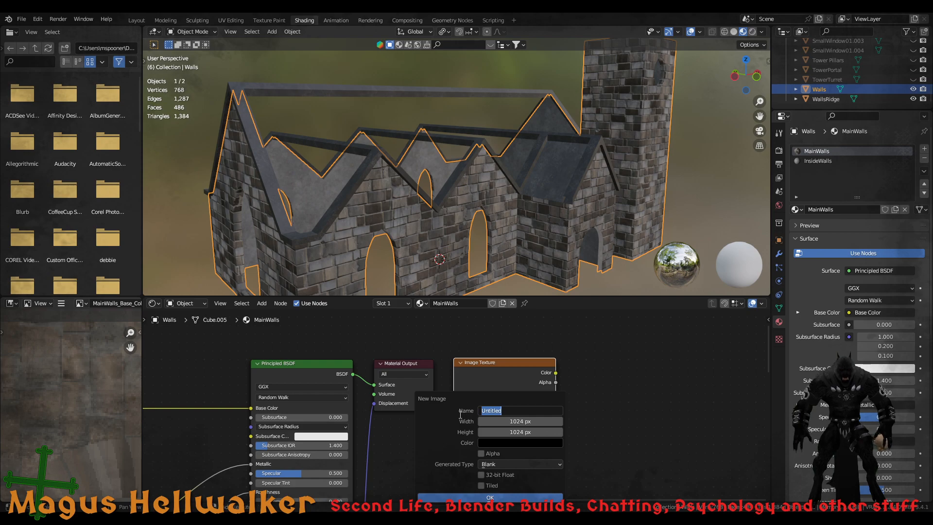
text(Walls)
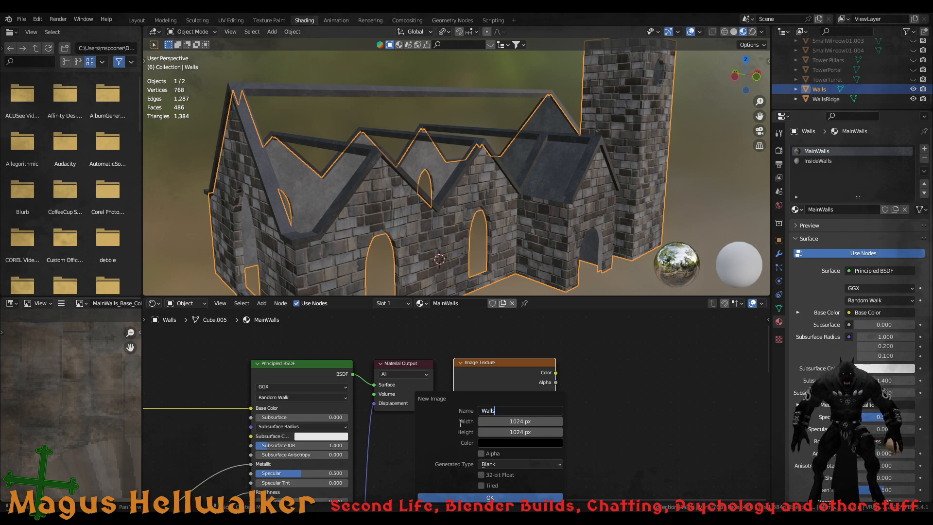
click(516, 498)
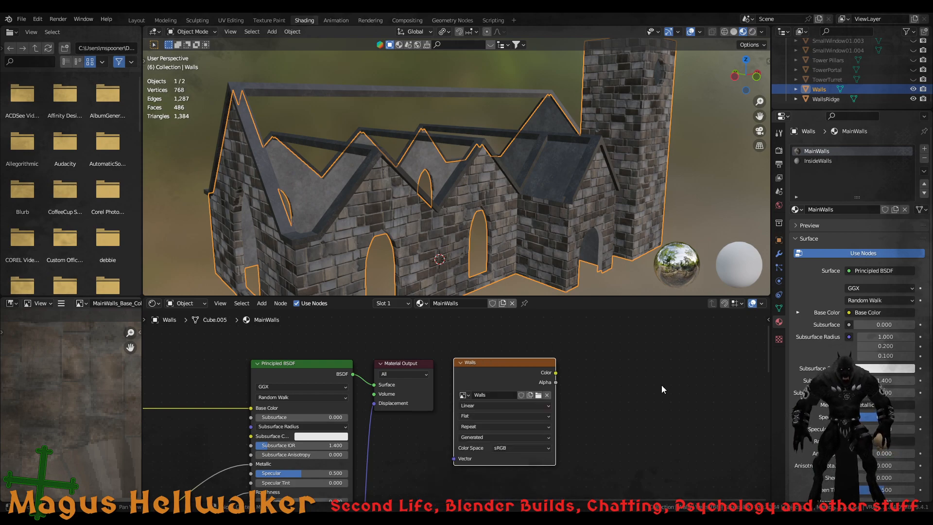
Add an image texture node with a blank 1024 × 1024 px image named InsideWalls, without alpha, to the InsideWalls material, and hide Walls
click(828, 160)
key(ctrl+v)
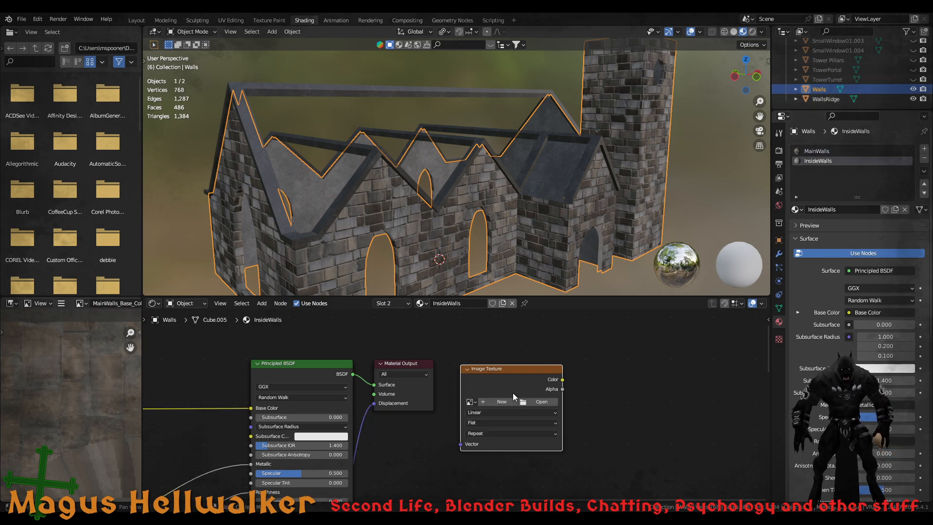
drag(514, 368, 503, 361)
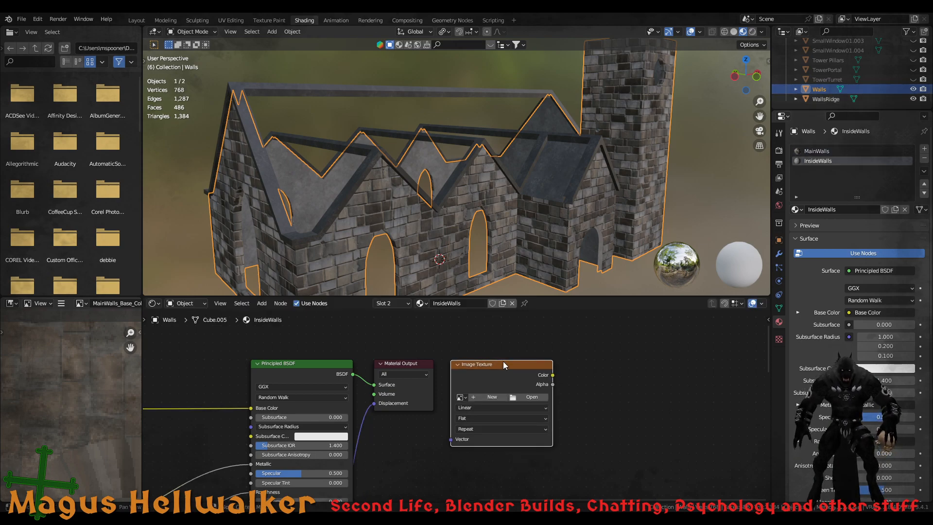
click(492, 397)
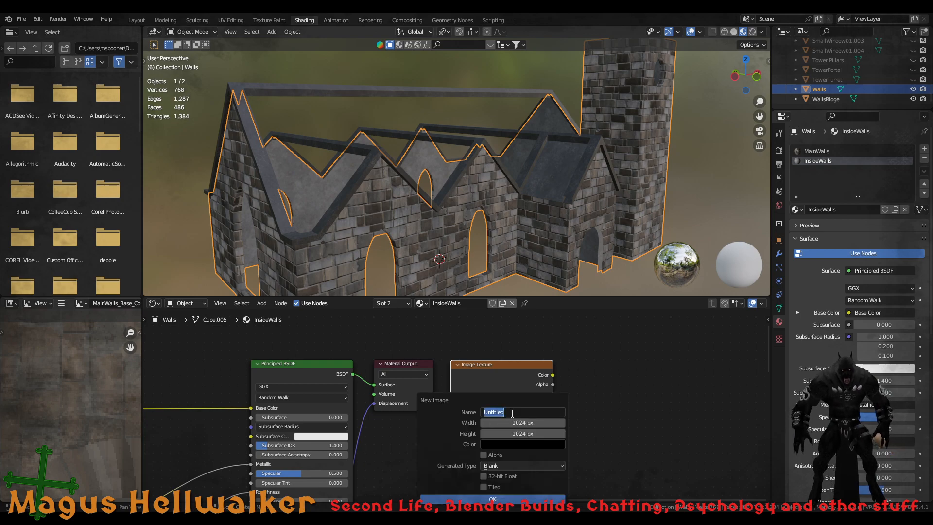
text(Insid)
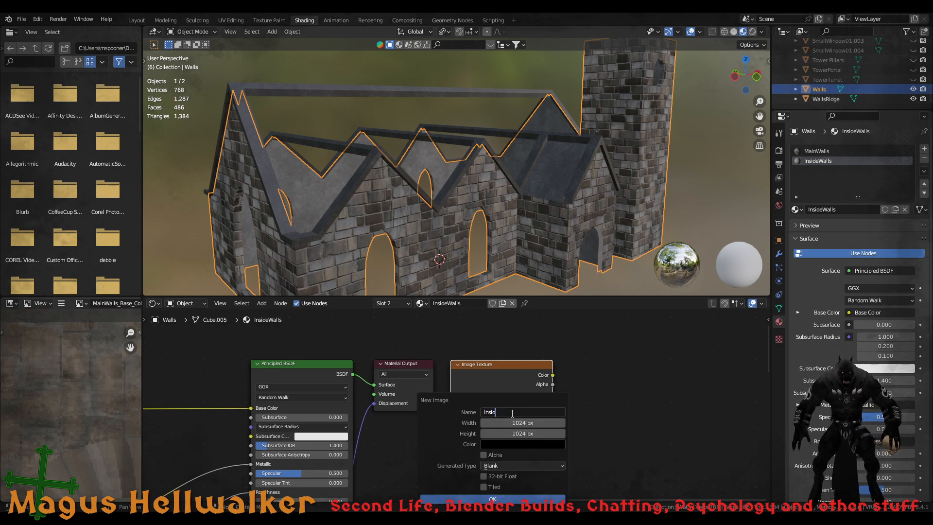
text(eWalls)
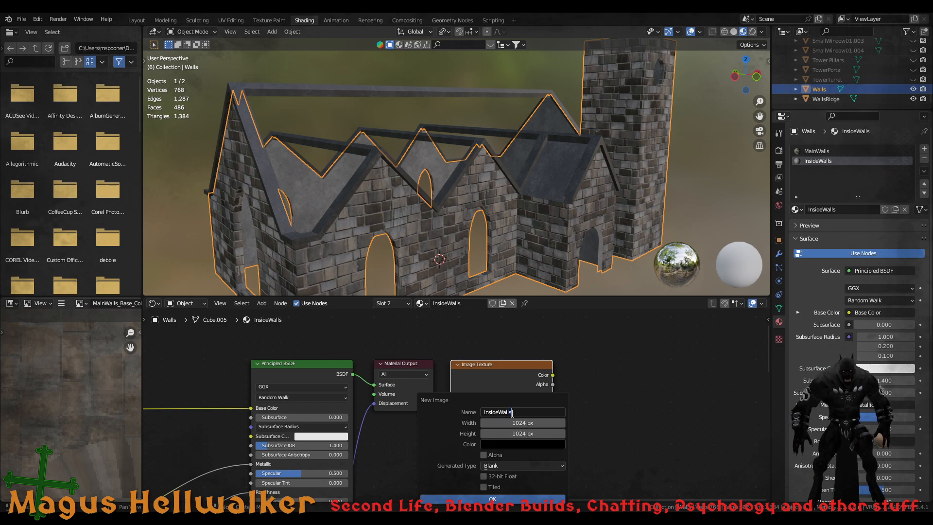
click(508, 498)
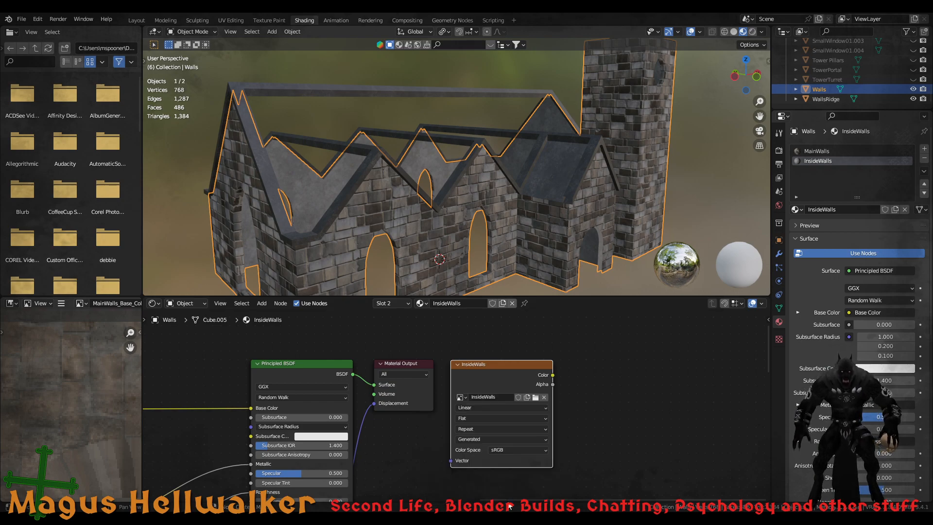
click(914, 90)
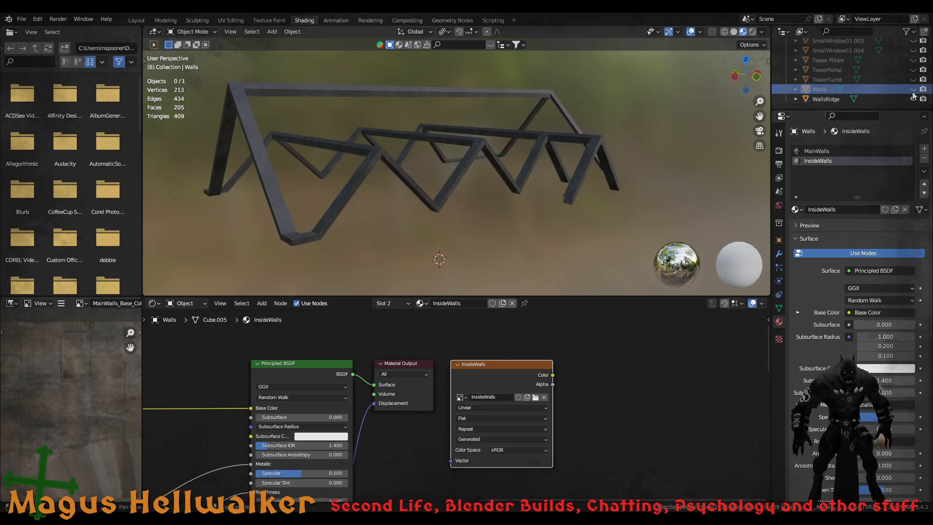
Add an image texture node with a blank 1024 × 1024 px image named RoofRidges, without alpha, to WallsRidge's RoofRidges material
click(824, 99)
scroll(479, 260, down, 4)
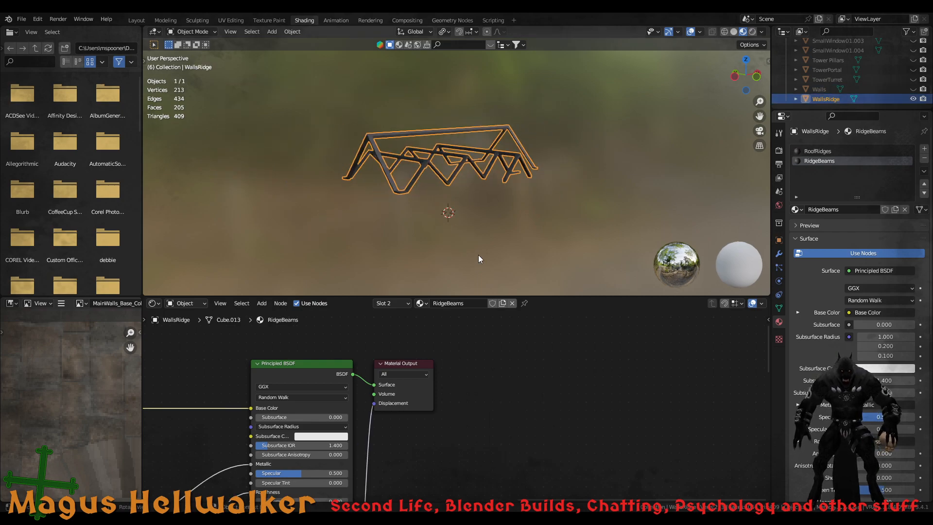
scroll(479, 254, up, 4)
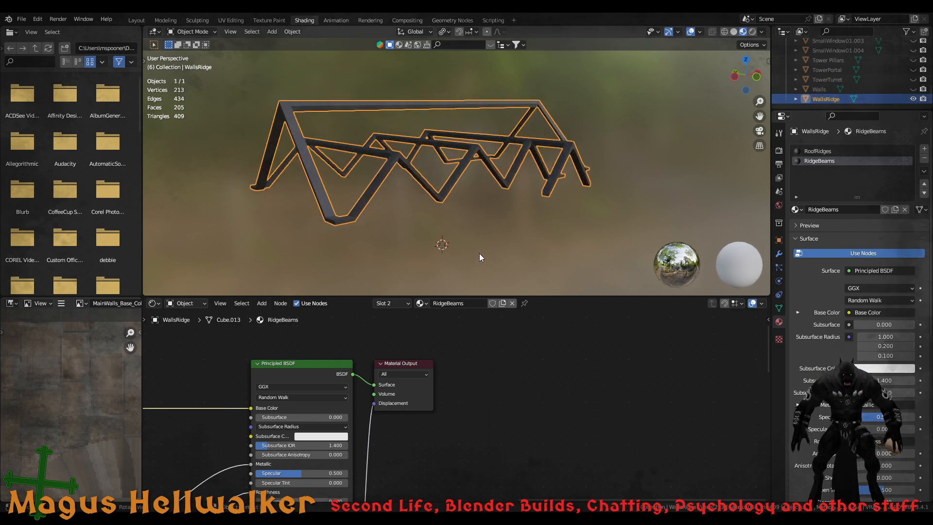
click(824, 153)
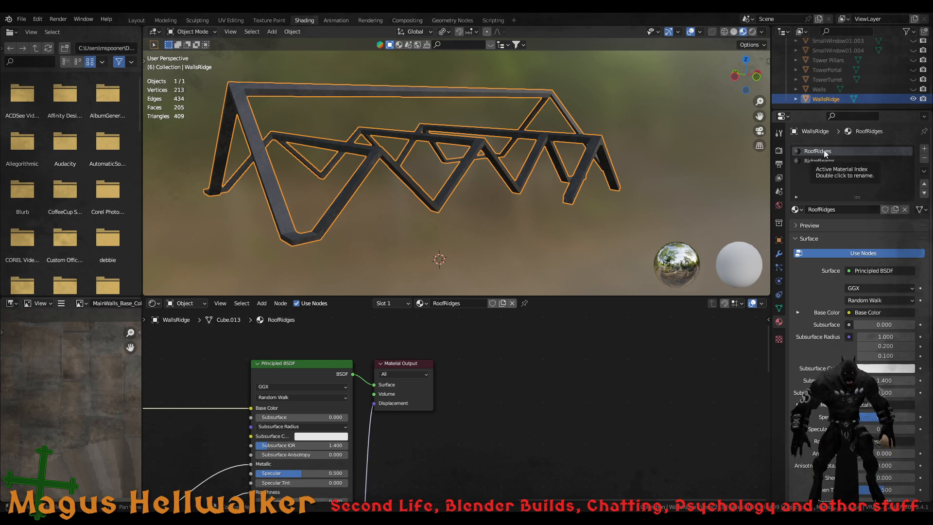
click(473, 404)
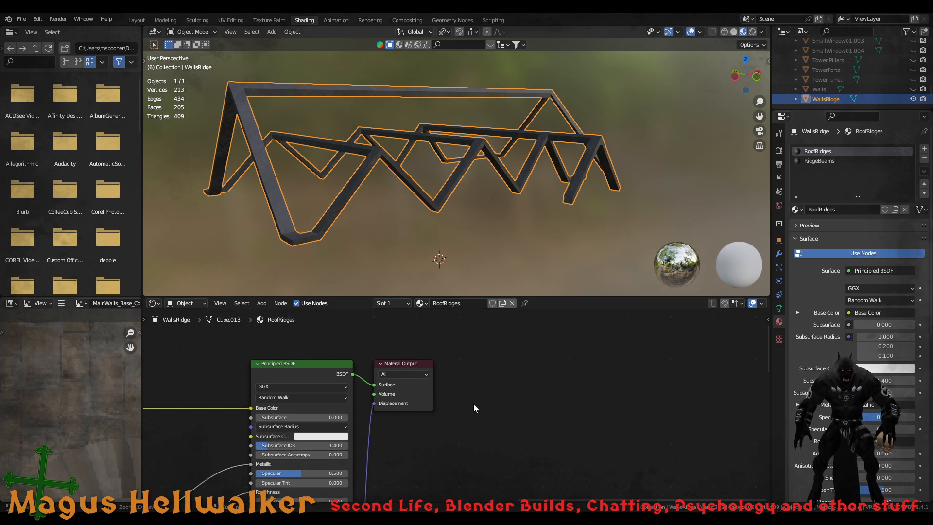
key(ctrl+v)
click(502, 402)
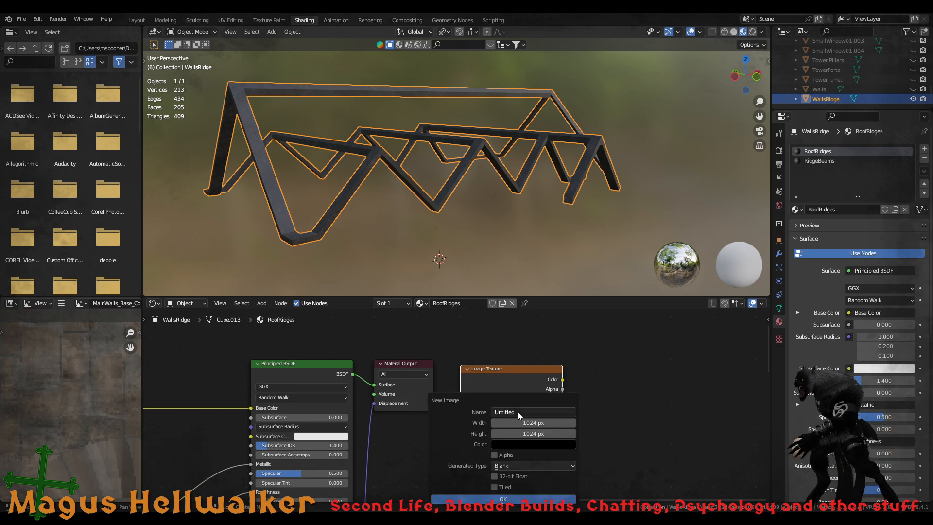
click(518, 412)
text(Roo)
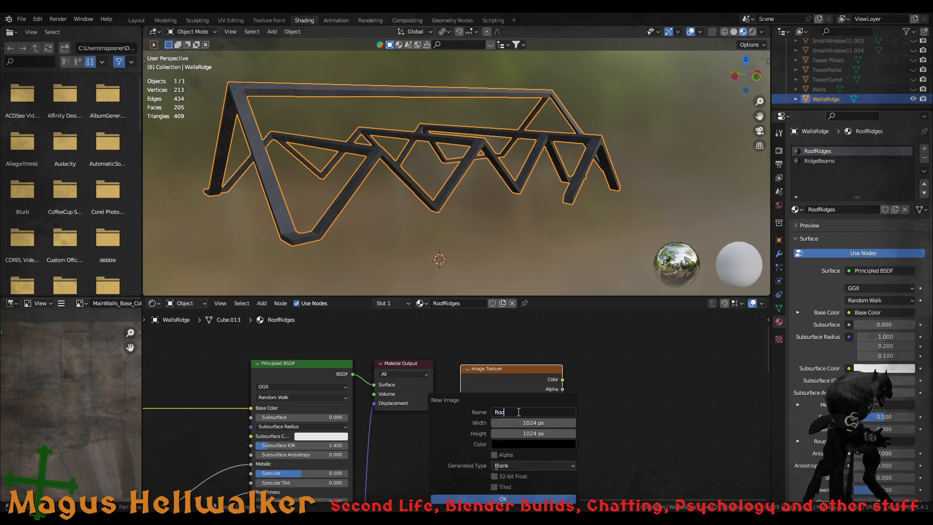
text(fRidges)
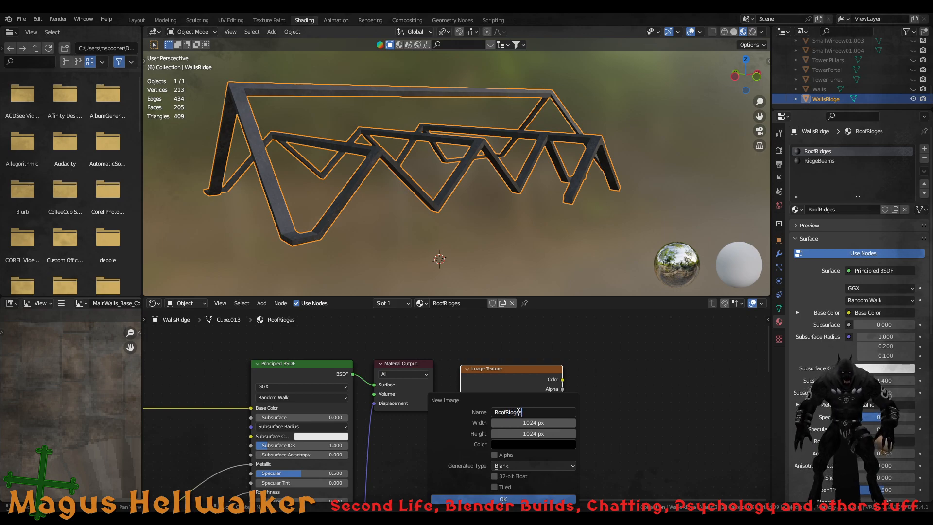
click(525, 498)
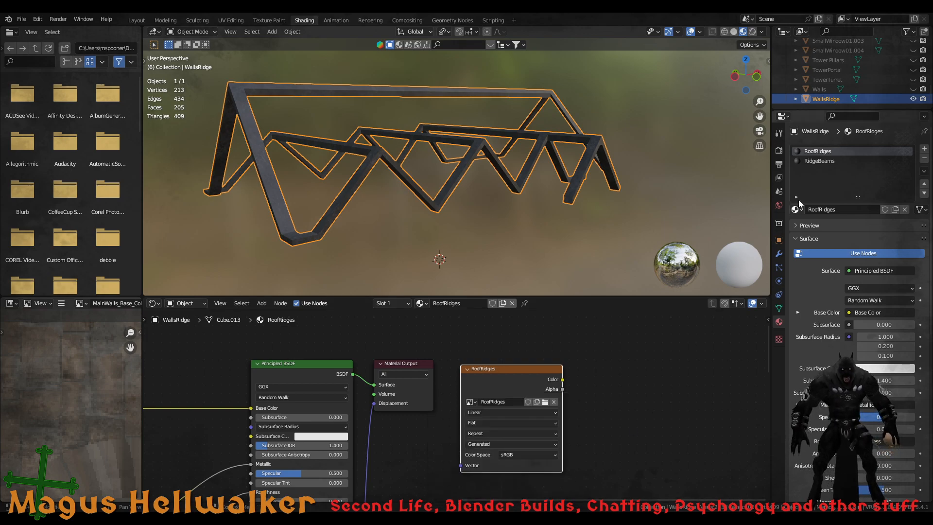
Add an image texture node with a blank 1024 × 1024 px image named RidgeBeams, without alpha, to the RidgeBeams material, and keep the node selected
click(820, 160)
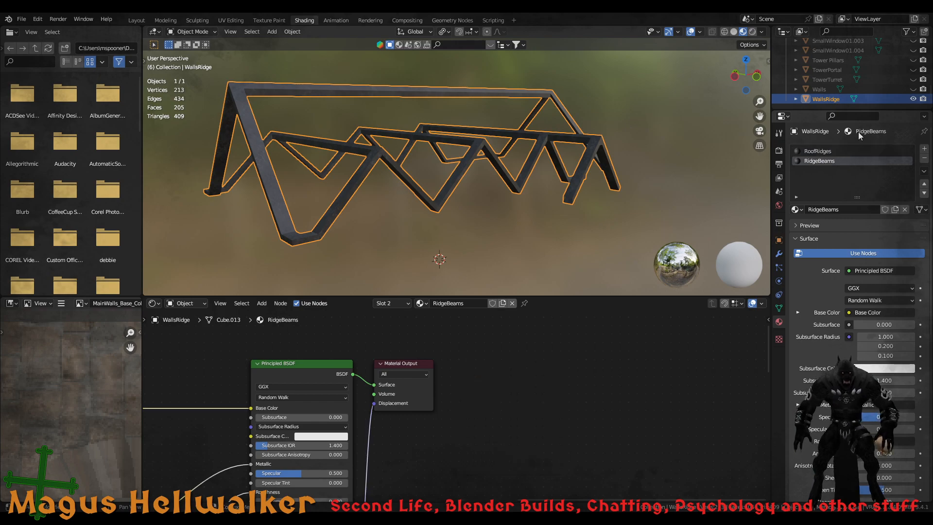
key(shift+a)
click(504, 393)
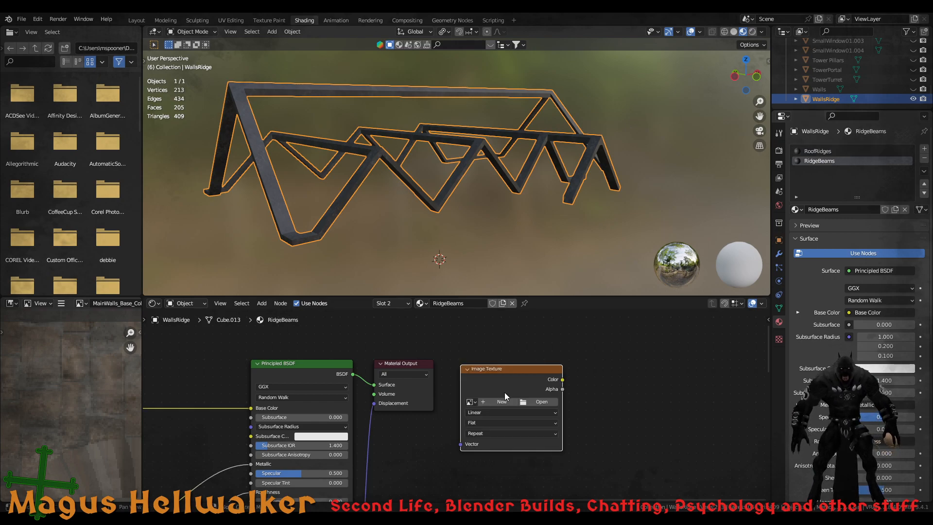
click(505, 401)
click(526, 413)
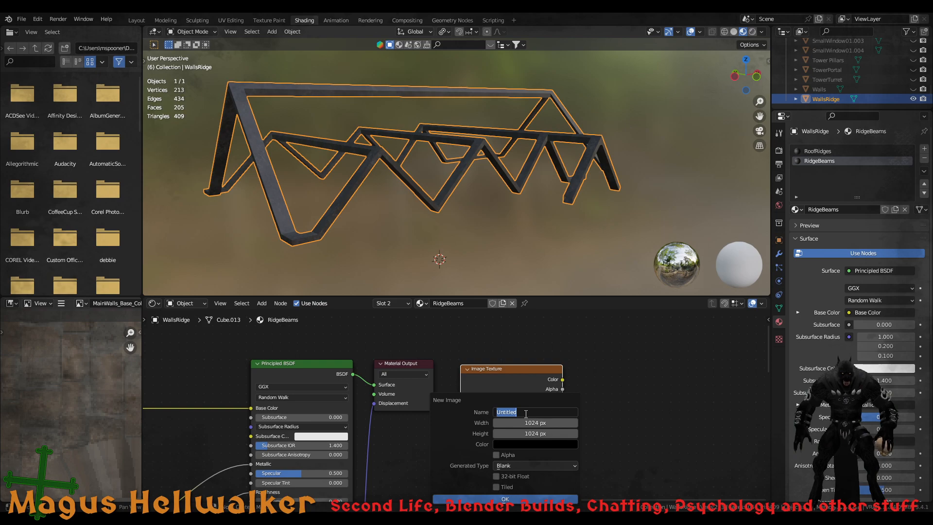
text(Reid)
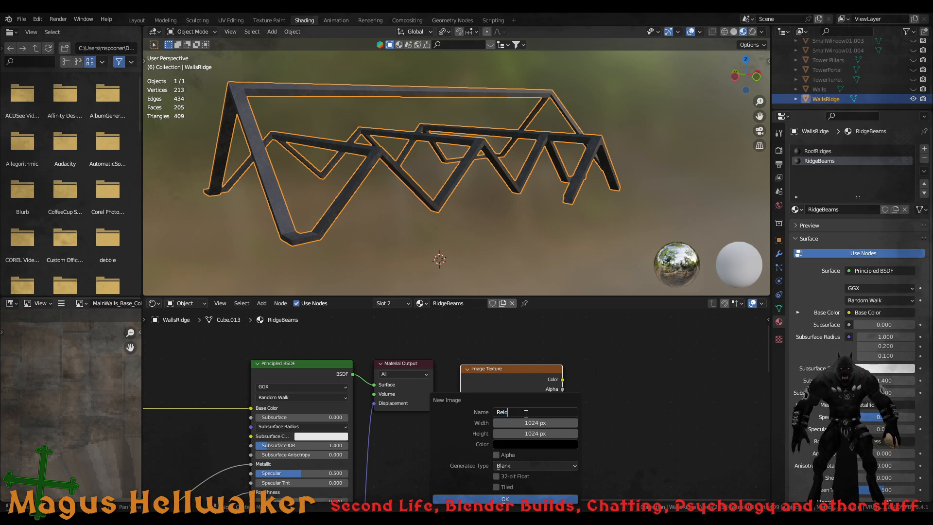
text(ge)
key(BackSpace)
key(BackSpace)
key(BackSpace)
key(BackSpace)
key(BackSpace)
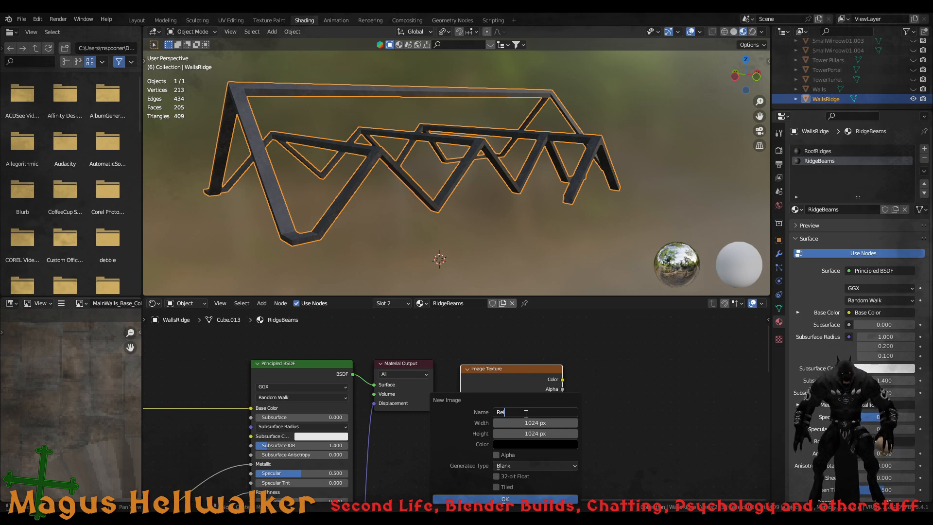
text(idgeBeams)
click(539, 498)
click(526, 365)
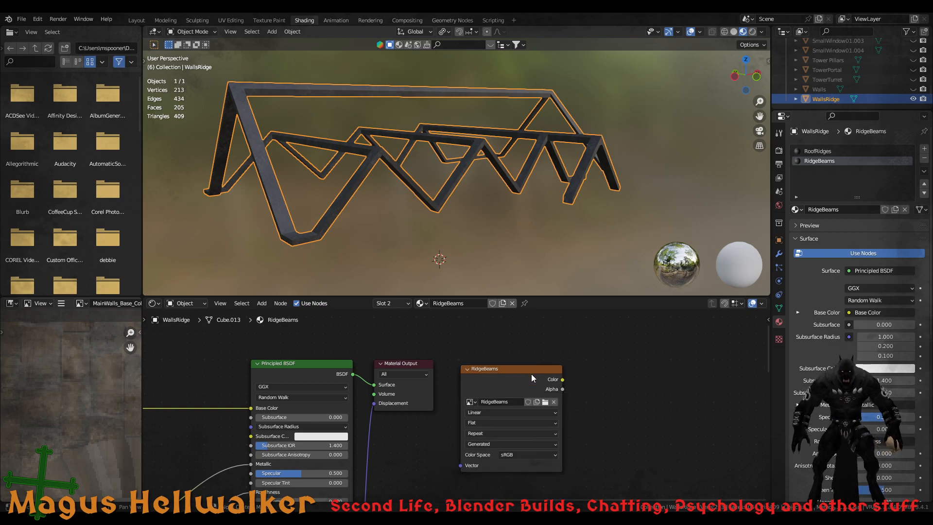
click(532, 374)
Check the RoofRidges material's image node, then unhide Walls and check the image nodes in its InsideWalls and MainWalls materials
click(824, 154)
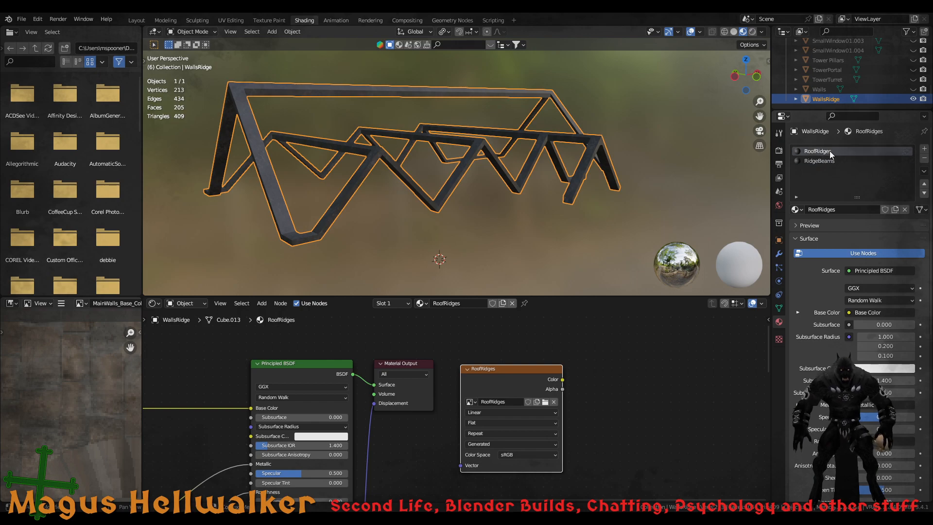
click(822, 89)
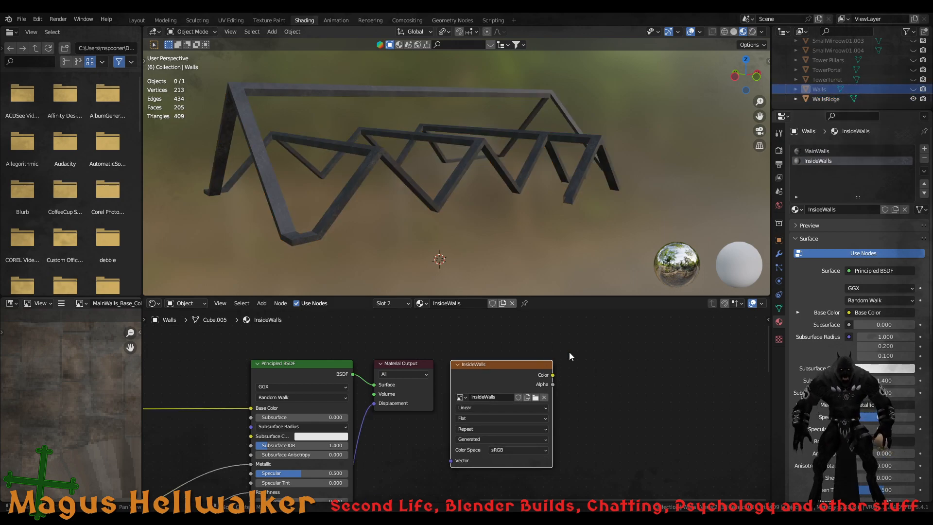
click(913, 89)
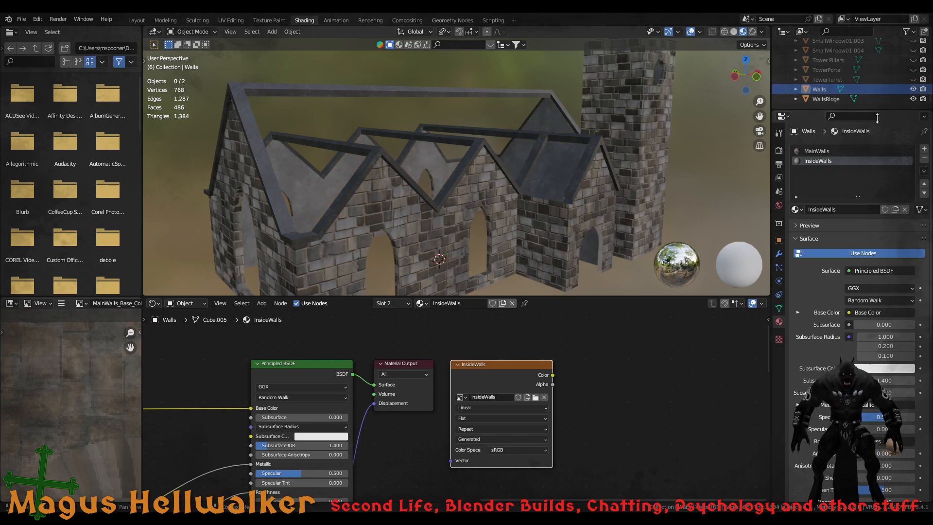
click(823, 152)
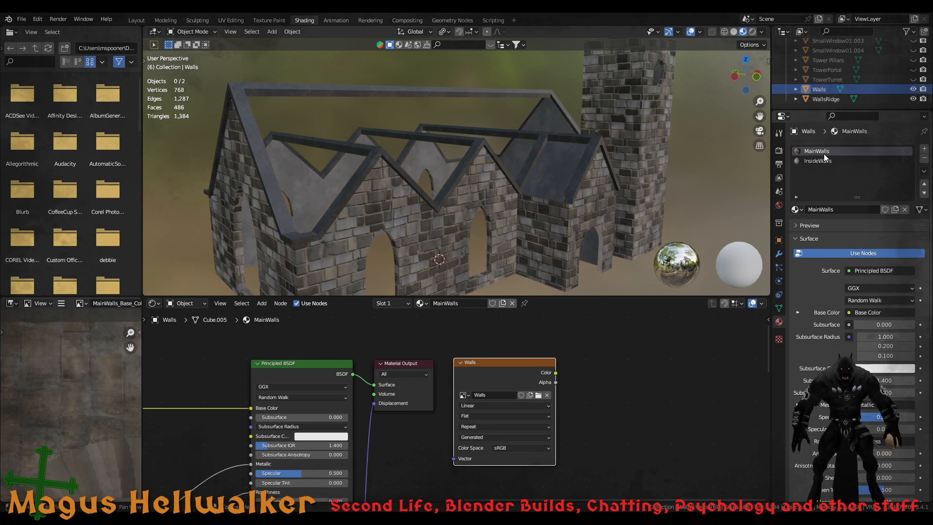
Unhide TowerTurret, TowerPortal and Tower Pillars, checking the image texture node in each of their materials
click(825, 82)
click(913, 79)
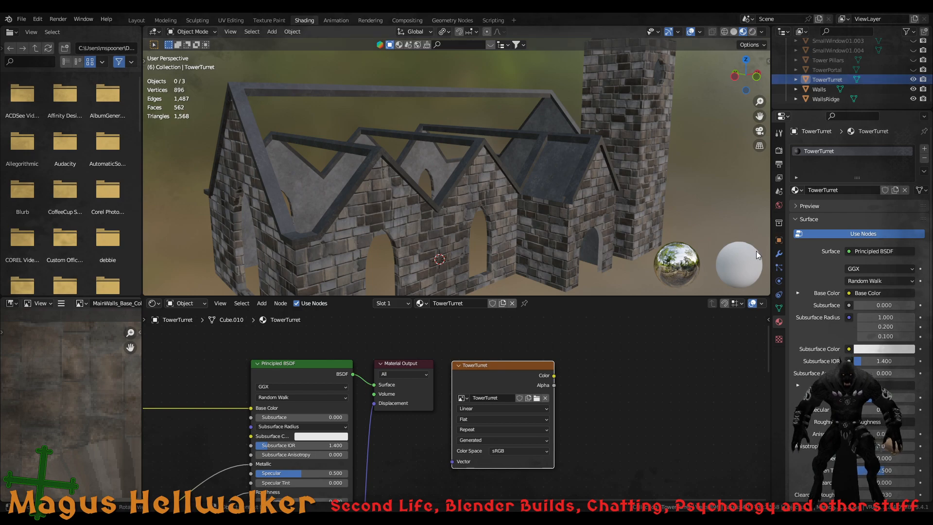
click(822, 70)
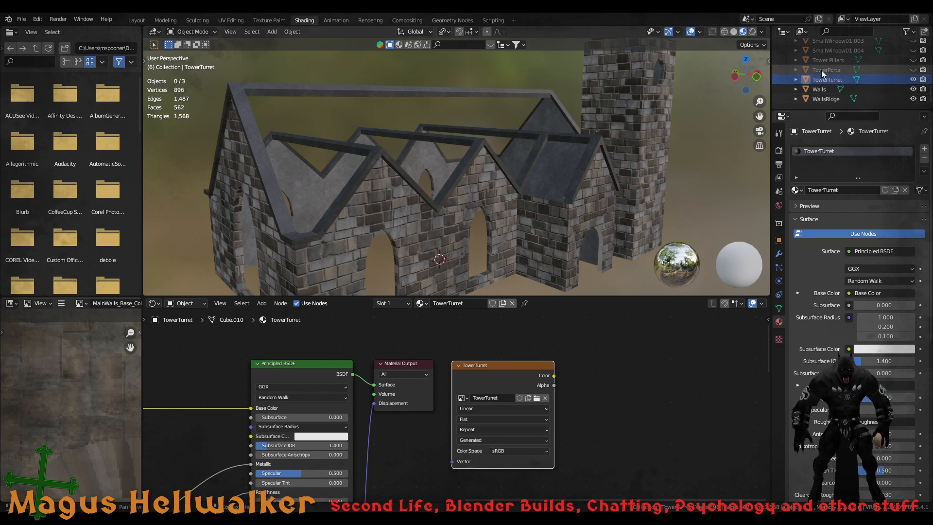
click(914, 70)
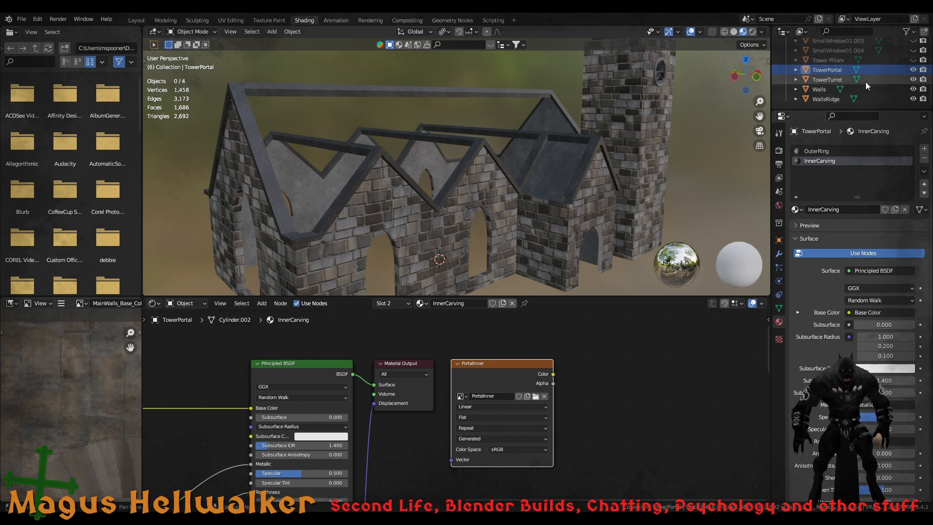
click(816, 151)
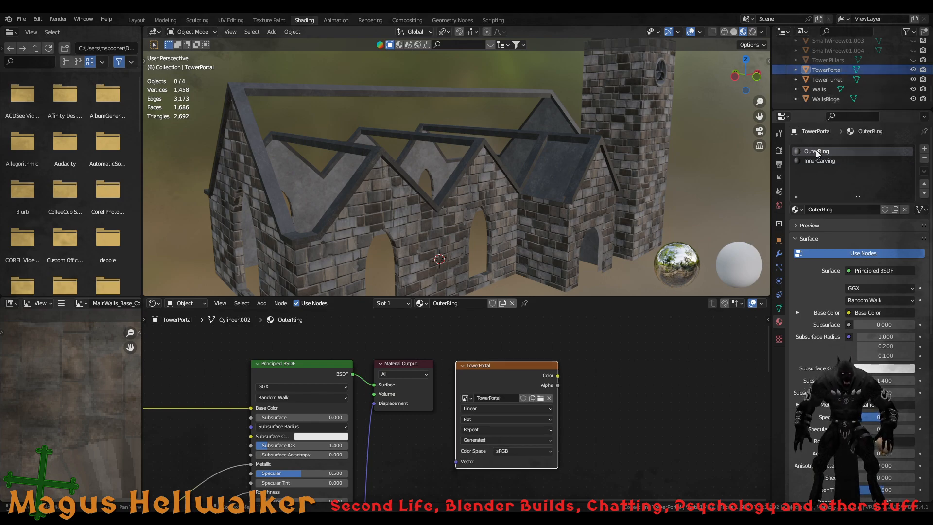
click(835, 61)
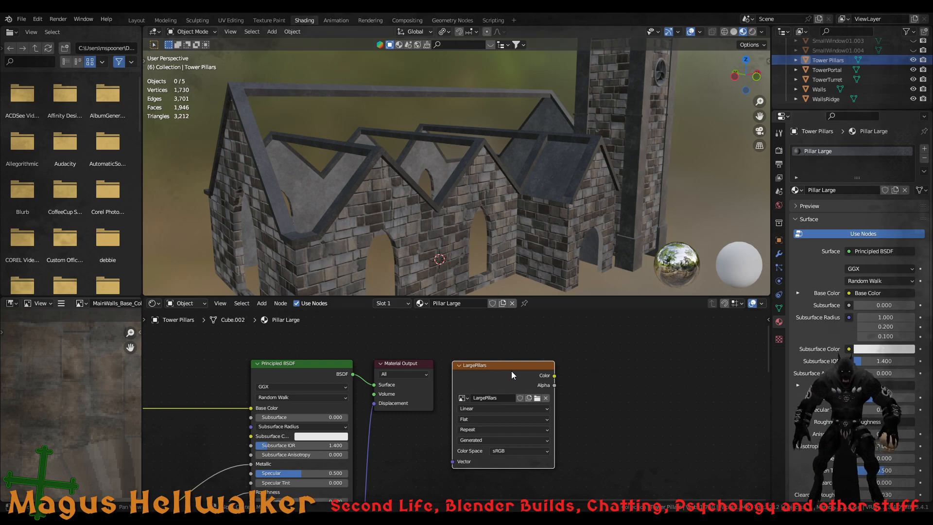
Unhide SmallWindow01.004, SmallWindow01.003 and SmallWindow01.002, checking the image texture nodes in the SmallWindowsFrame and SmallWindowsGlass materials
scroll(869, 73, up, 2)
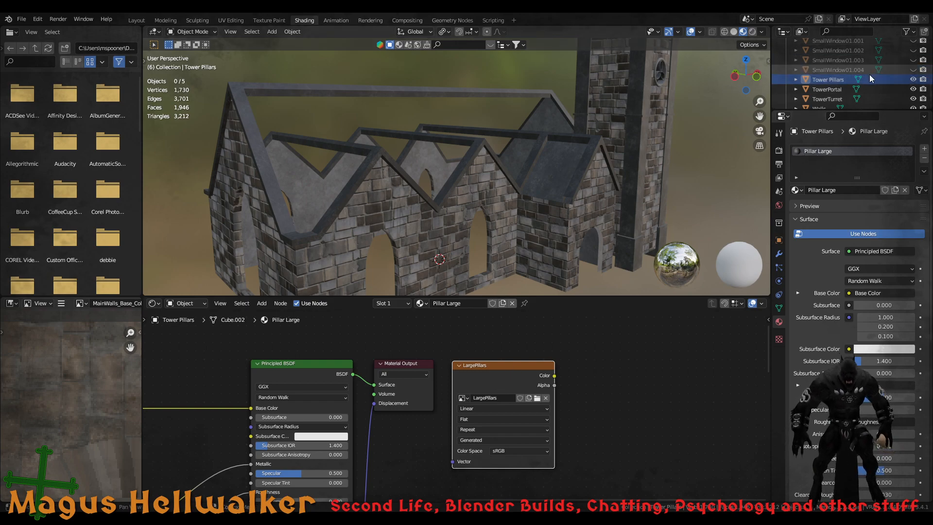
click(848, 70)
click(914, 71)
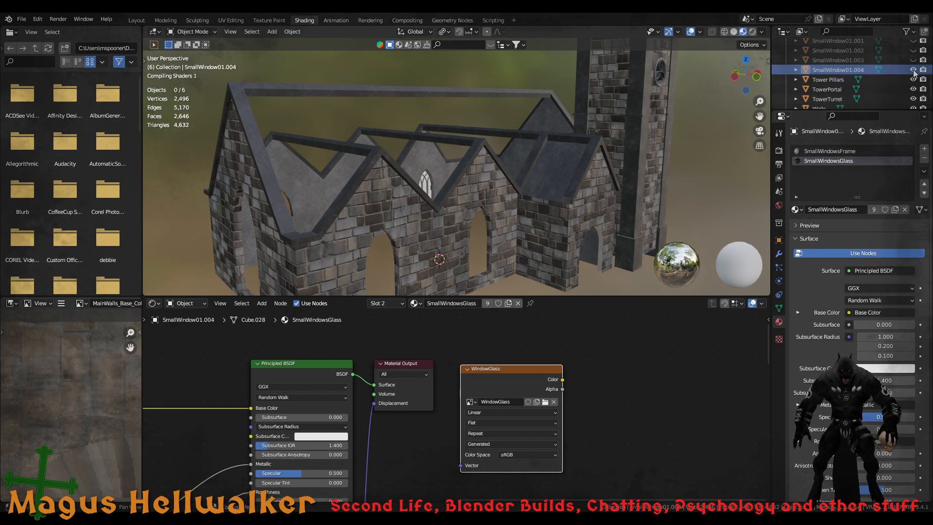
click(841, 154)
click(836, 60)
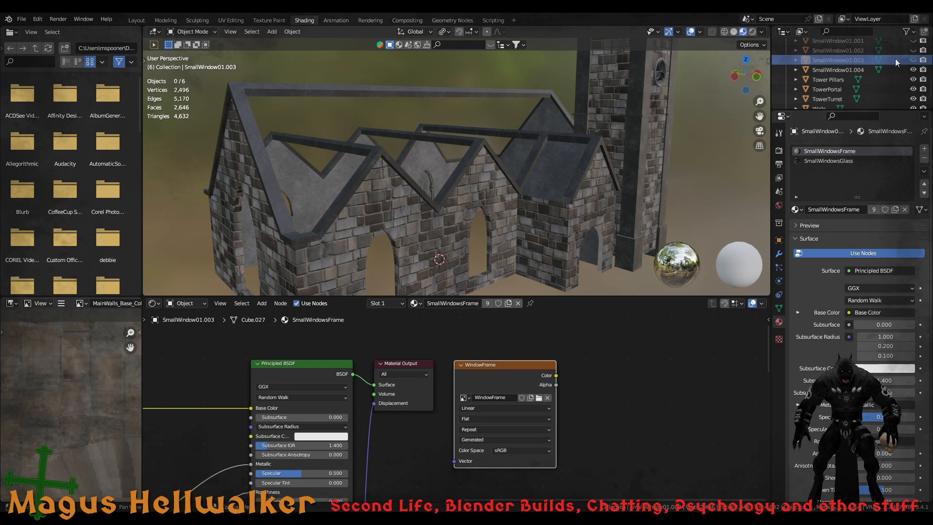
click(913, 60)
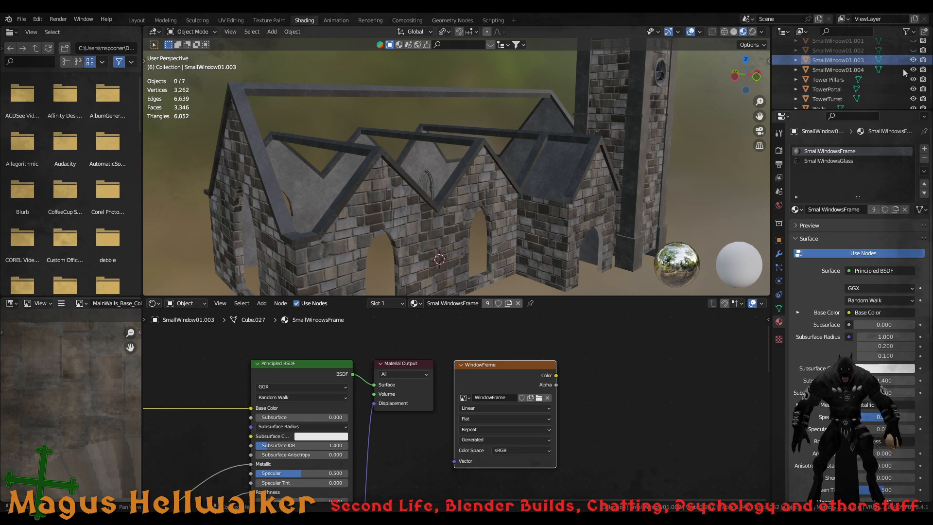
click(827, 161)
click(838, 50)
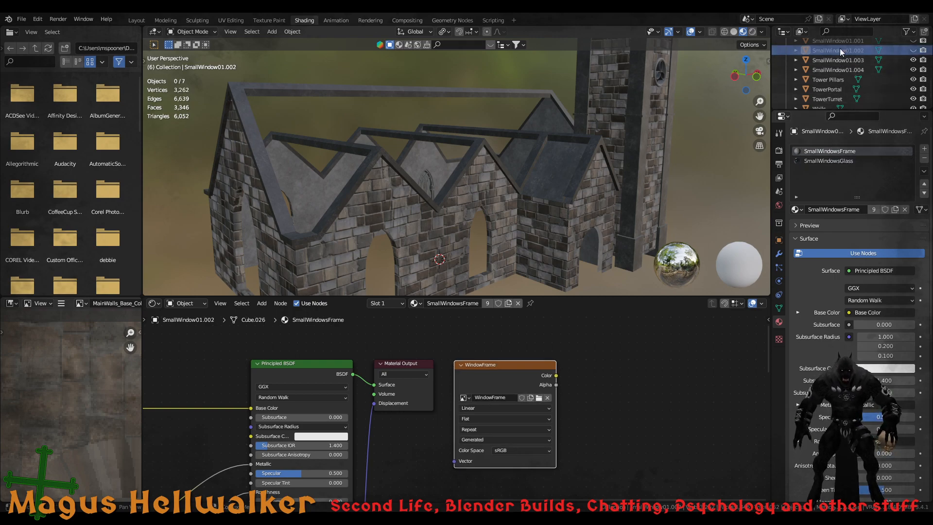
click(914, 51)
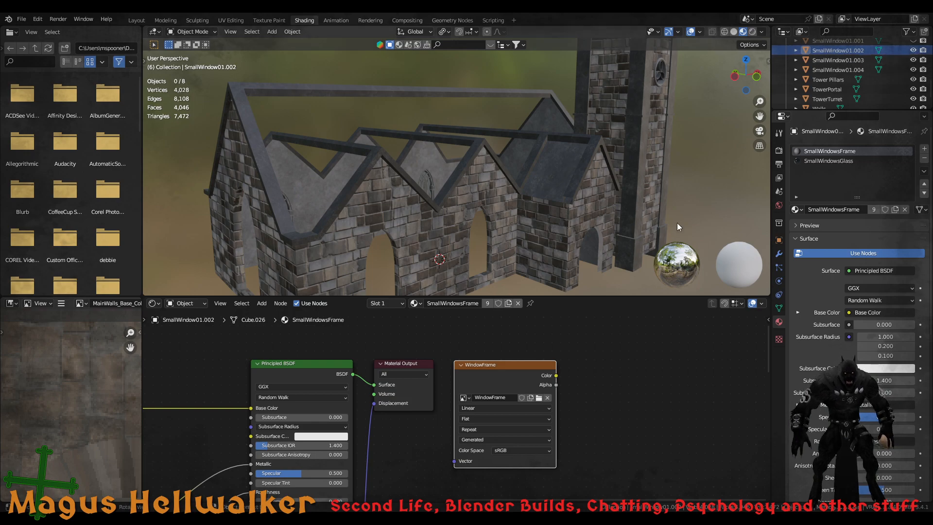
Unhide SmallWindow01.001 and SmallWindow01, checking the SmallWindowsFrame material on each
scroll(840, 90, up, 4)
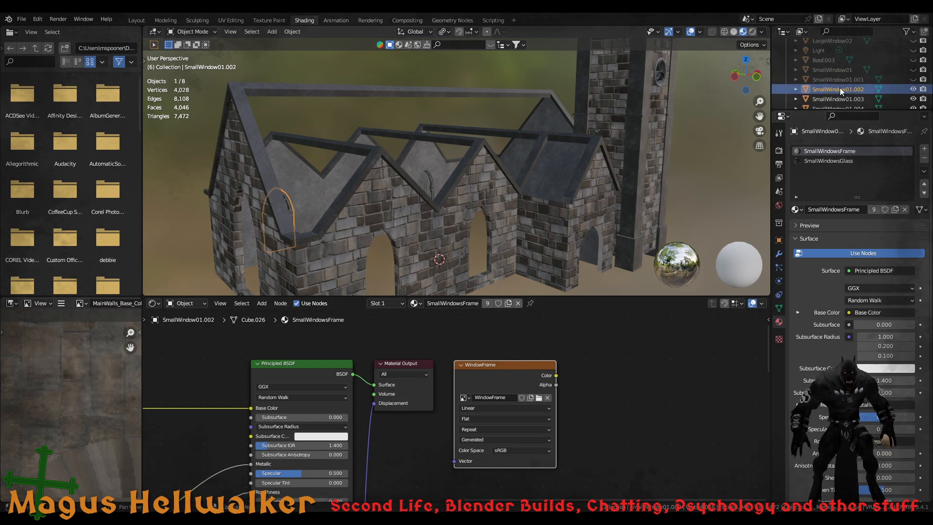
click(836, 80)
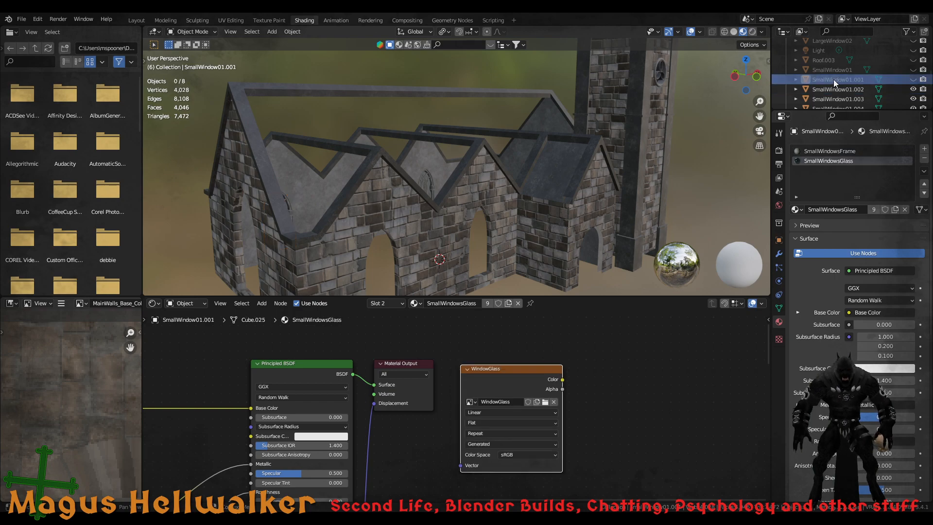
click(914, 79)
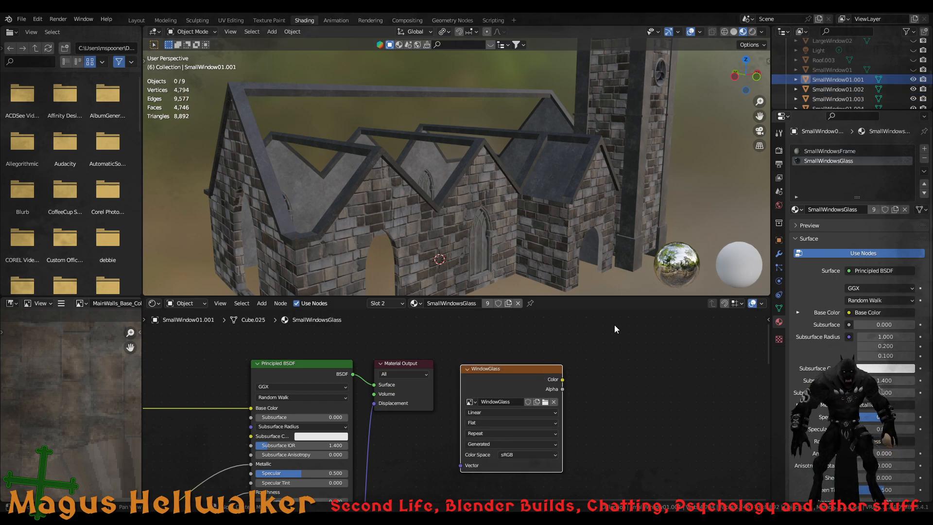
click(818, 152)
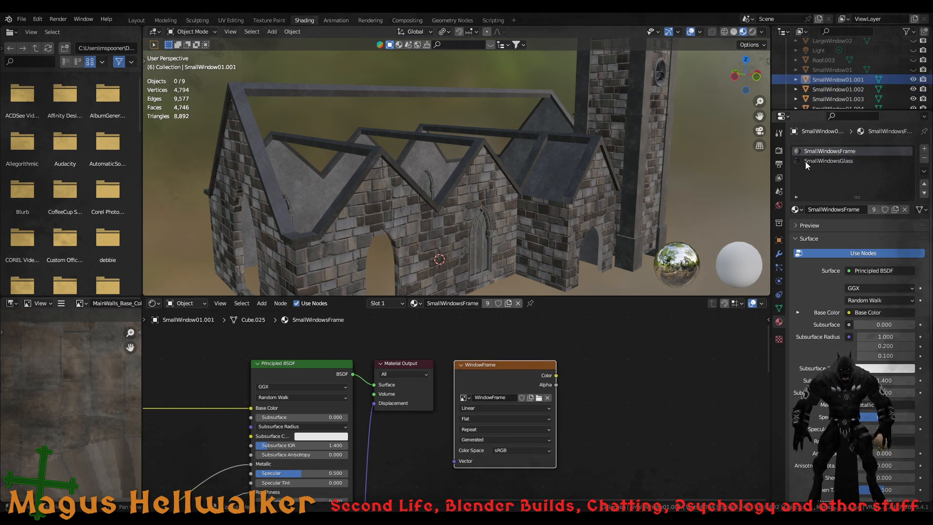
click(838, 70)
click(913, 70)
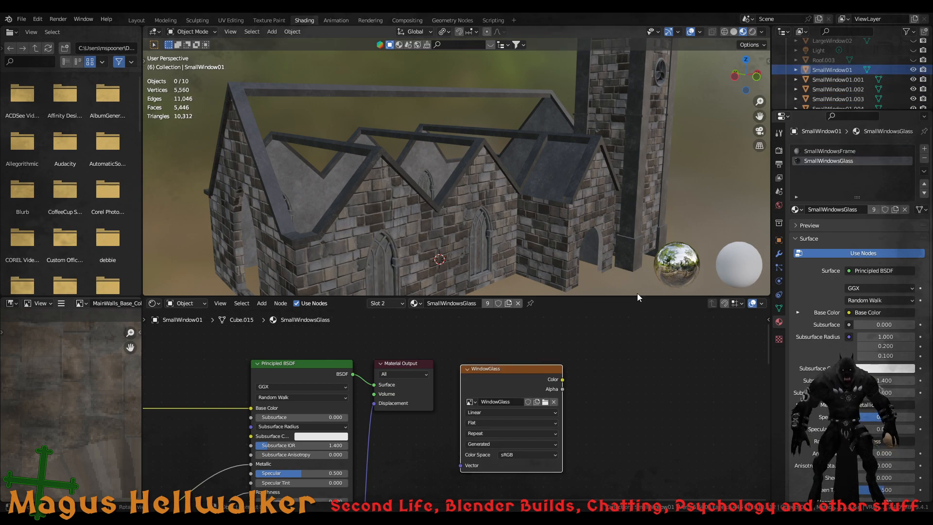
click(820, 151)
Unhide Roof.003 and check its InternalRoof and Main Roof materials
click(828, 60)
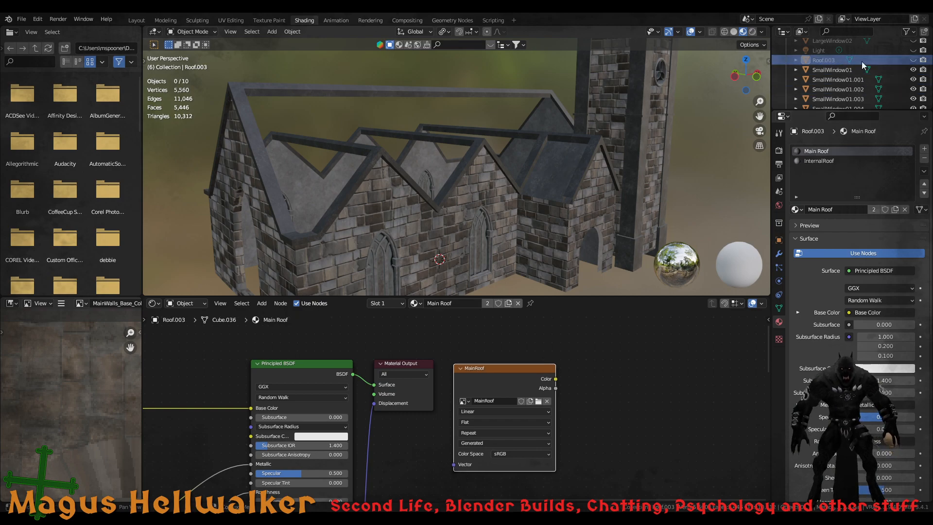
click(914, 60)
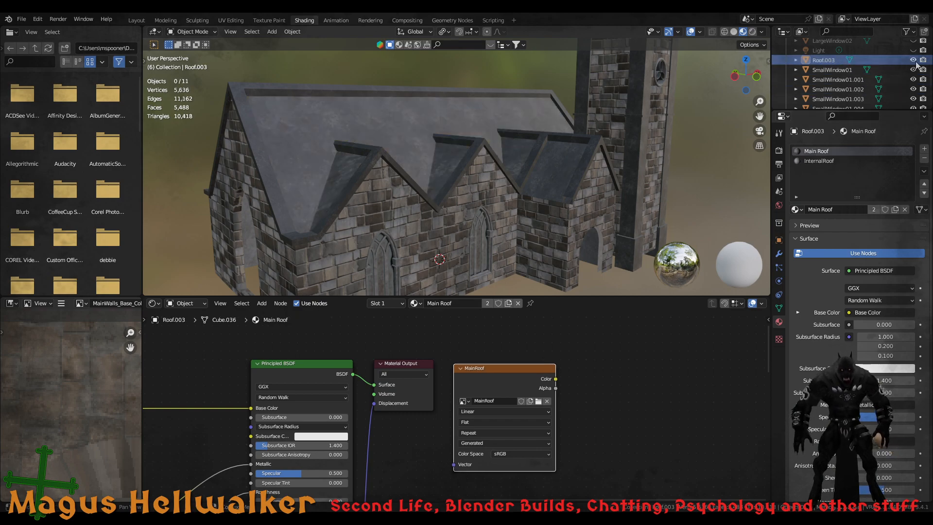
click(818, 162)
click(819, 151)
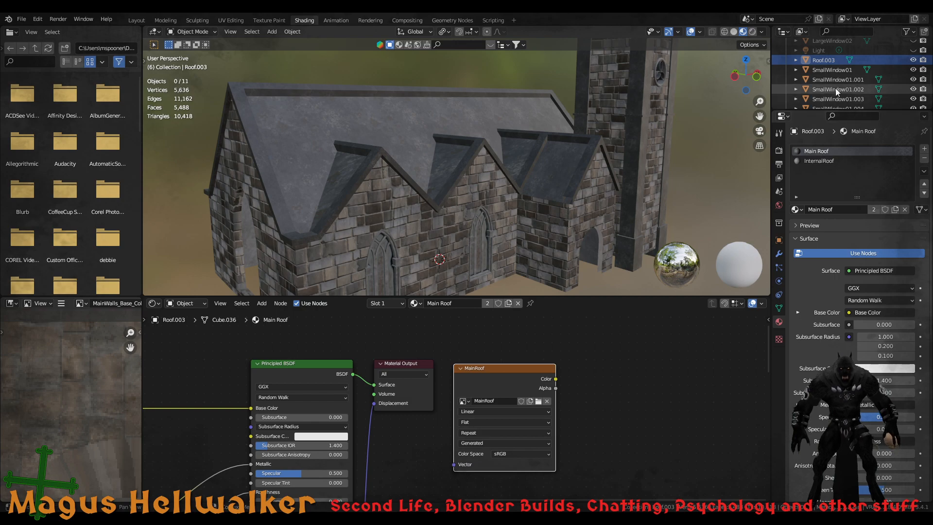
Unhide LargeWindow02 and check its SmallWindowsFrame and SmallWindowsGlass materials
scroll(827, 76, up, 2)
click(831, 60)
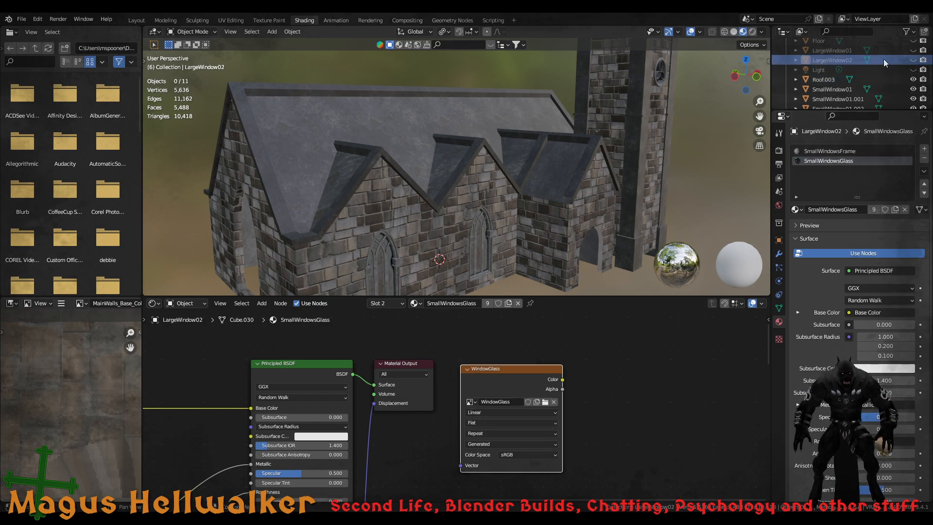
click(913, 60)
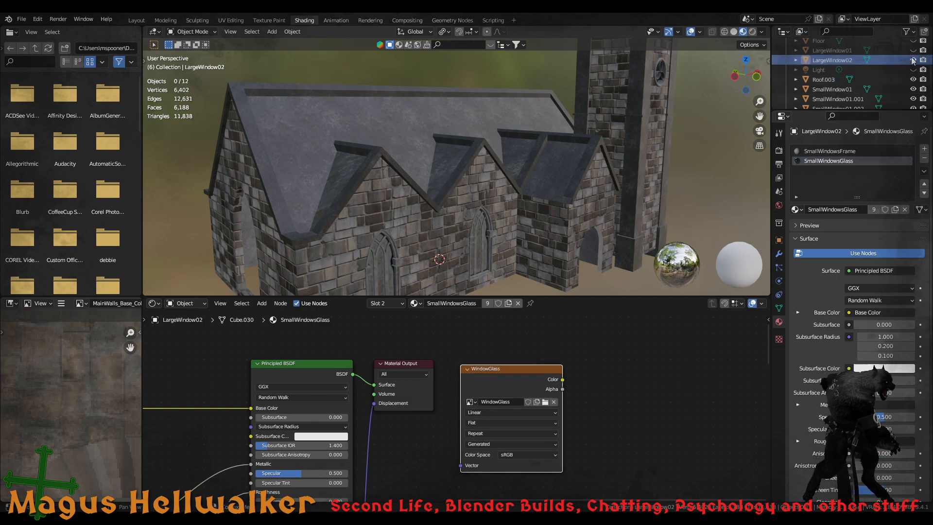
click(831, 152)
click(832, 160)
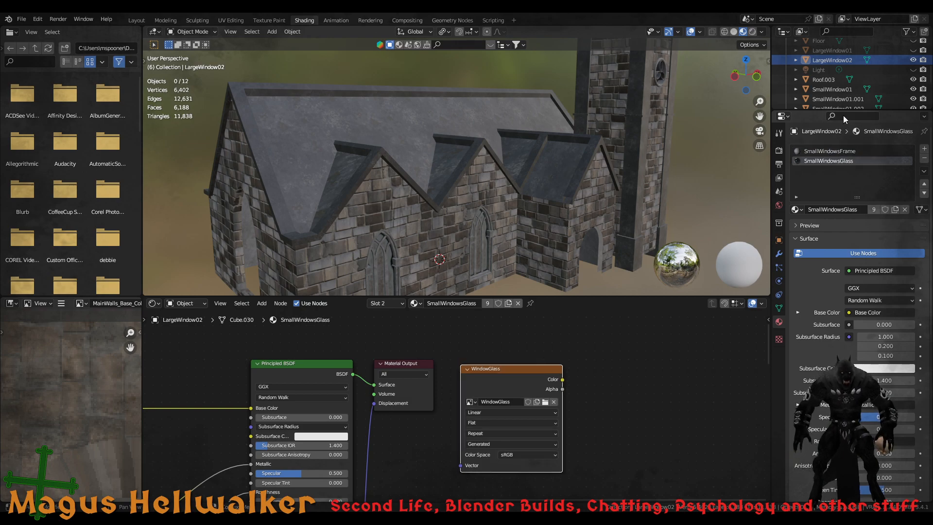
Unhide and select LargeWindow01, then check its SmallWindowsFrame and SmallWindowsGlass materials
click(830, 50)
click(913, 50)
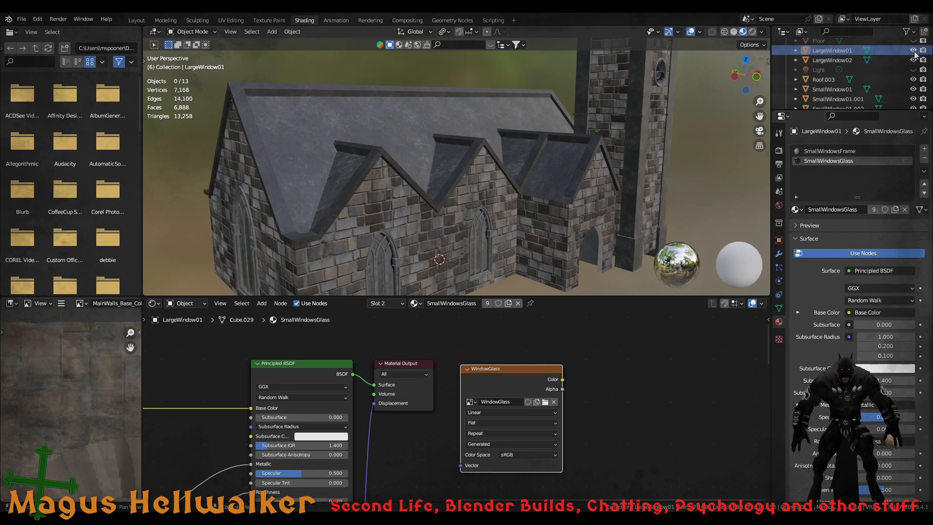
click(845, 52)
click(845, 151)
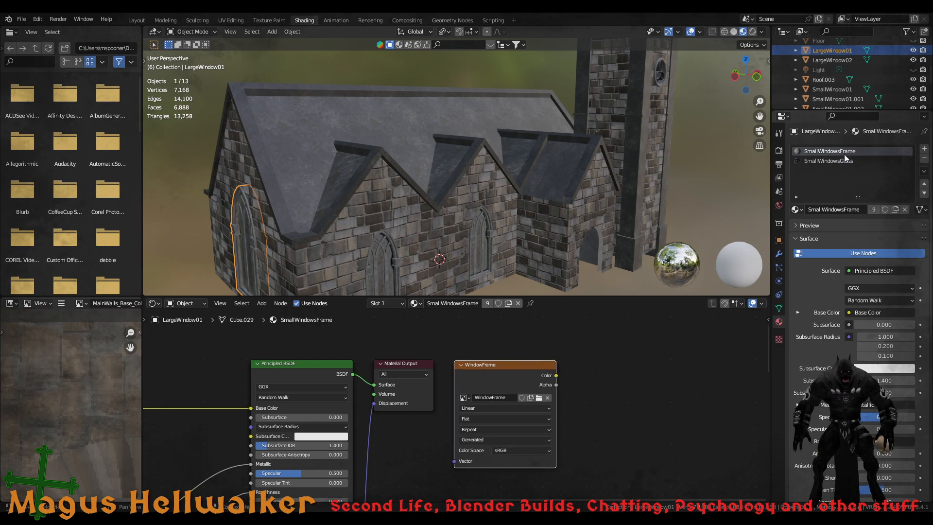
click(836, 161)
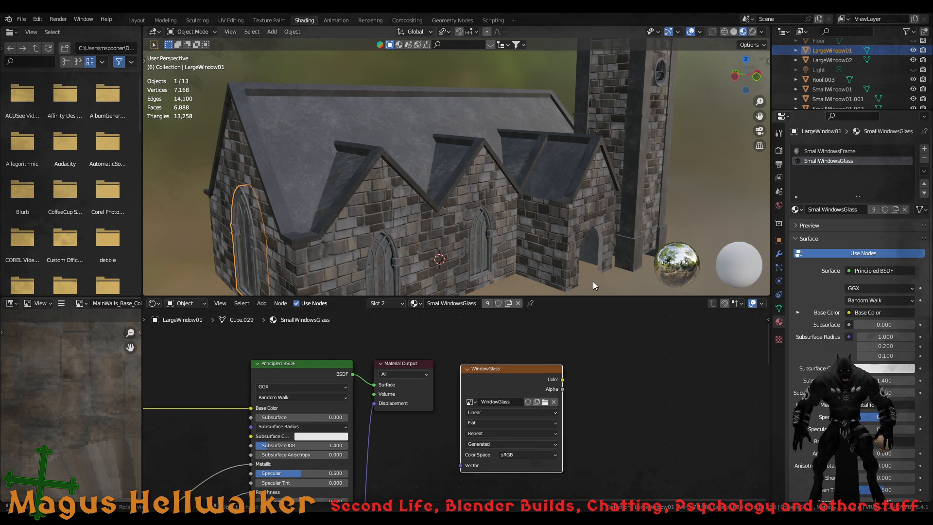
Unhide the Floor object and compare its Floor and FloorEdges materials, leaving Floor active
scroll(593, 281, up, 2)
scroll(829, 63, up, 2)
click(829, 60)
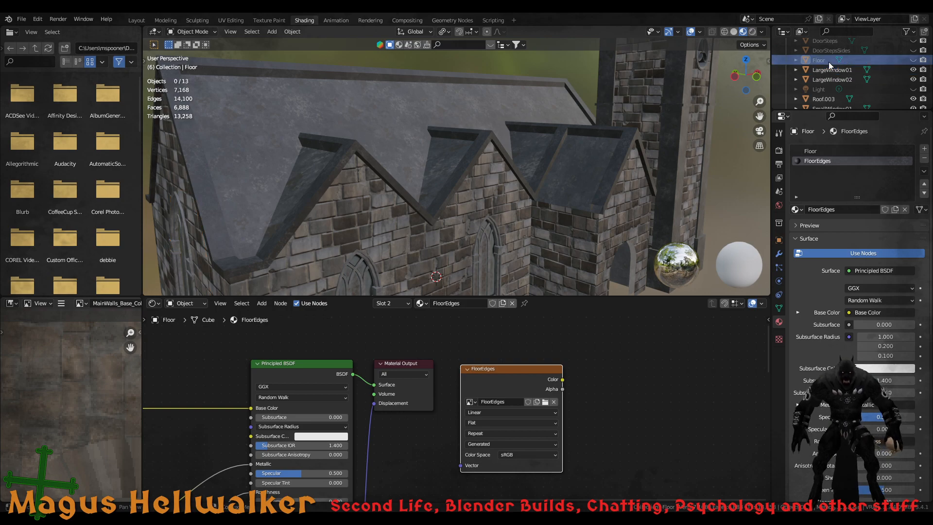
click(913, 61)
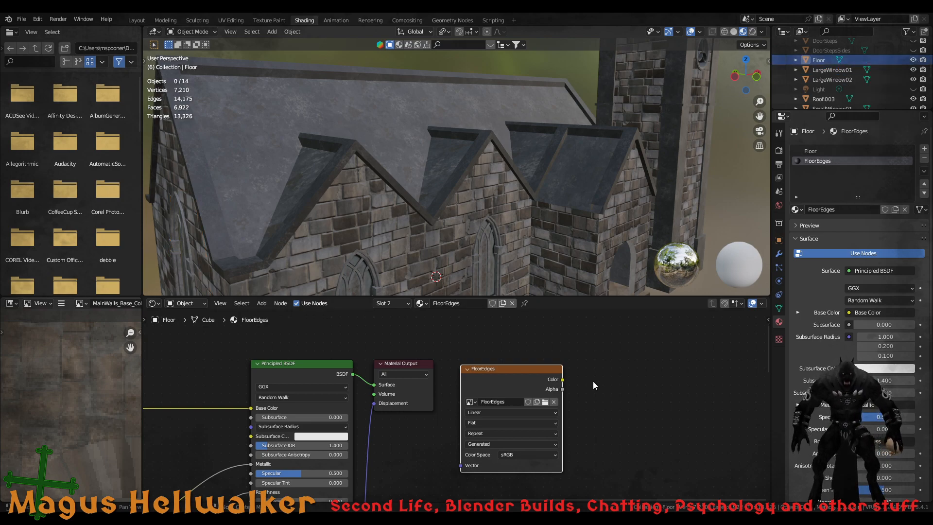
click(829, 153)
click(829, 159)
click(829, 153)
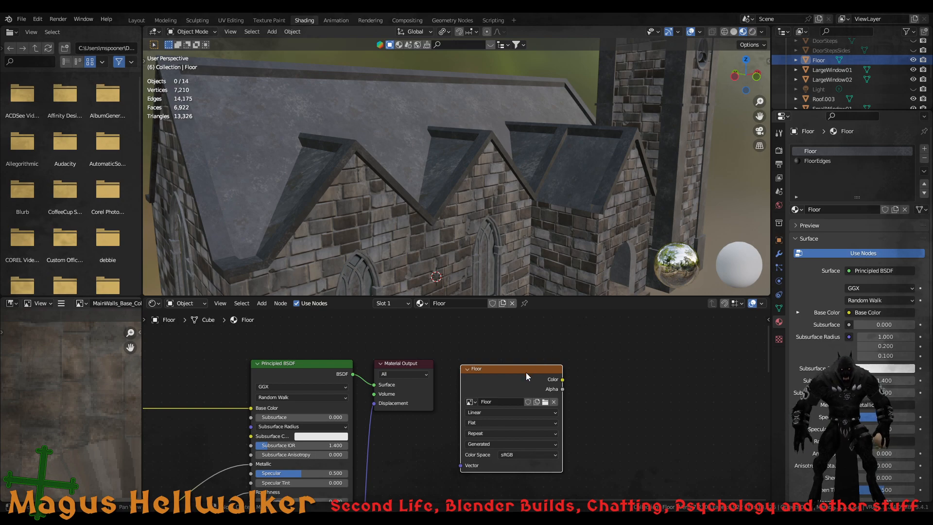
Unhide DoorStepsSides and DoorSteps, showing each object's material nodes
scroll(844, 78, up, 2)
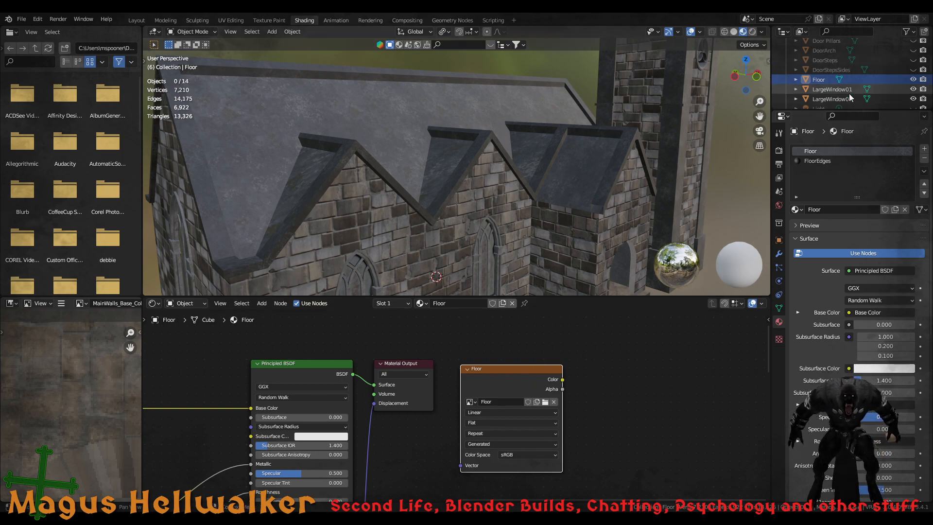
click(844, 71)
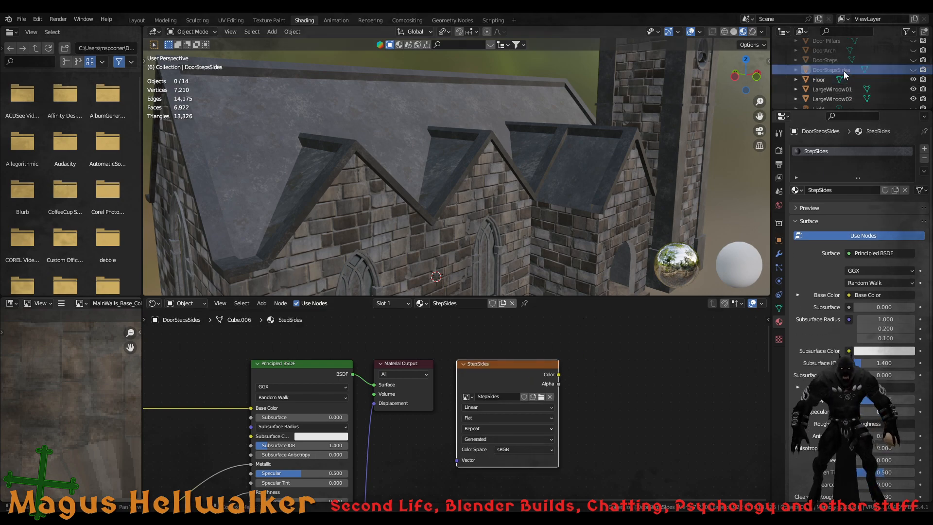
click(914, 70)
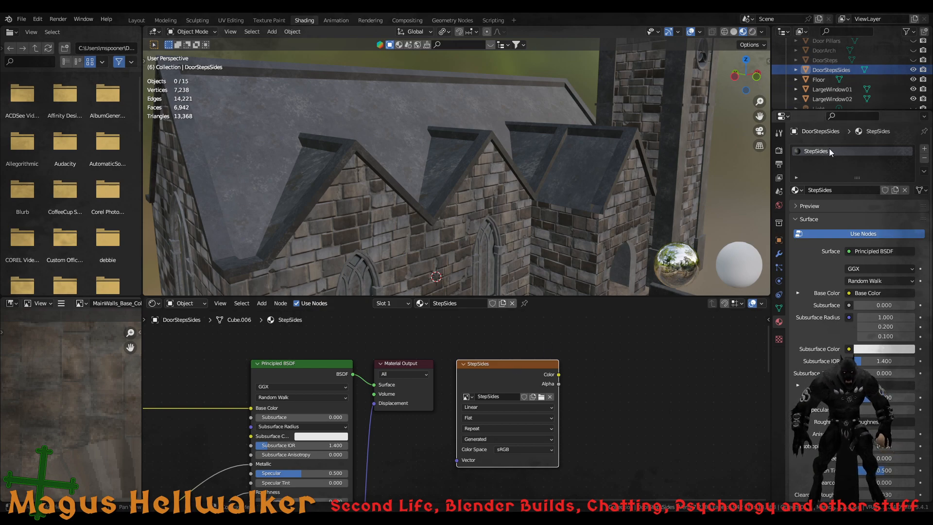
click(828, 61)
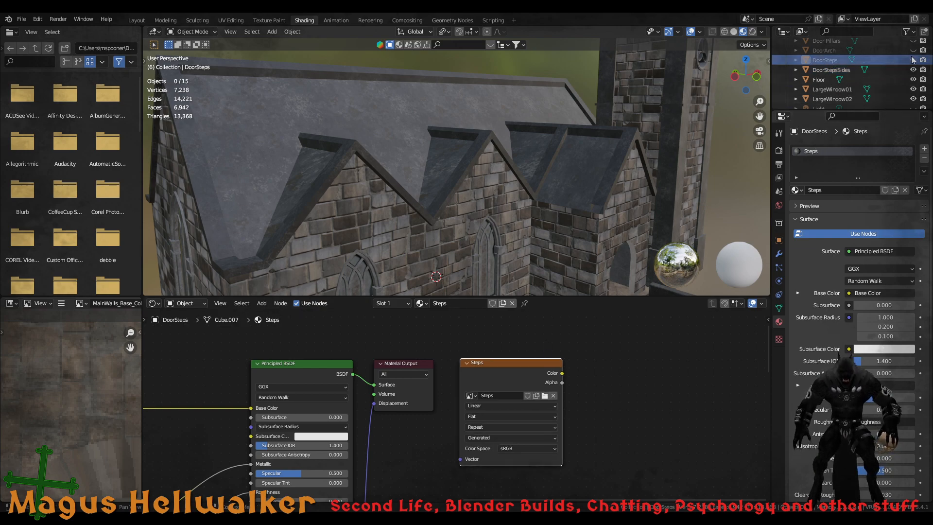
click(915, 61)
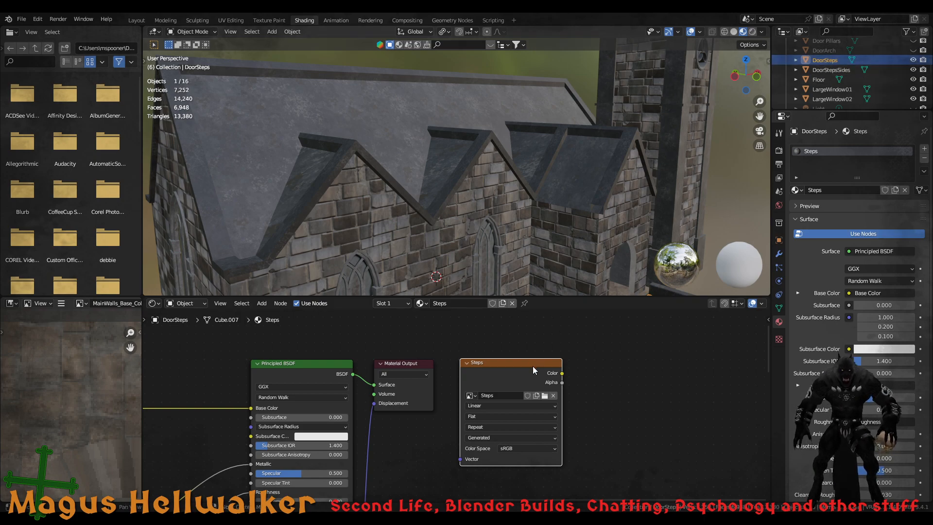
Unhide DoorArch and Door Pillars, showing each object's material nodes
click(826, 50)
click(914, 50)
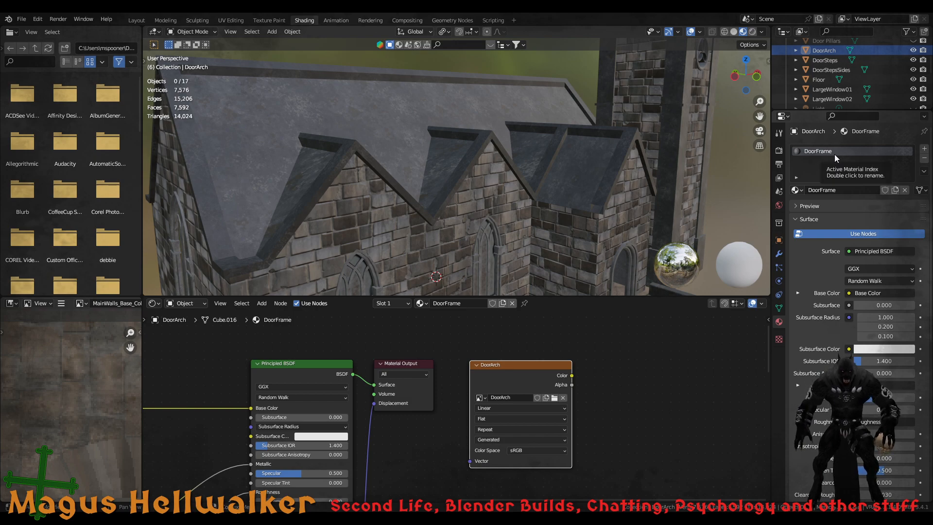
scroll(830, 90, up, 3)
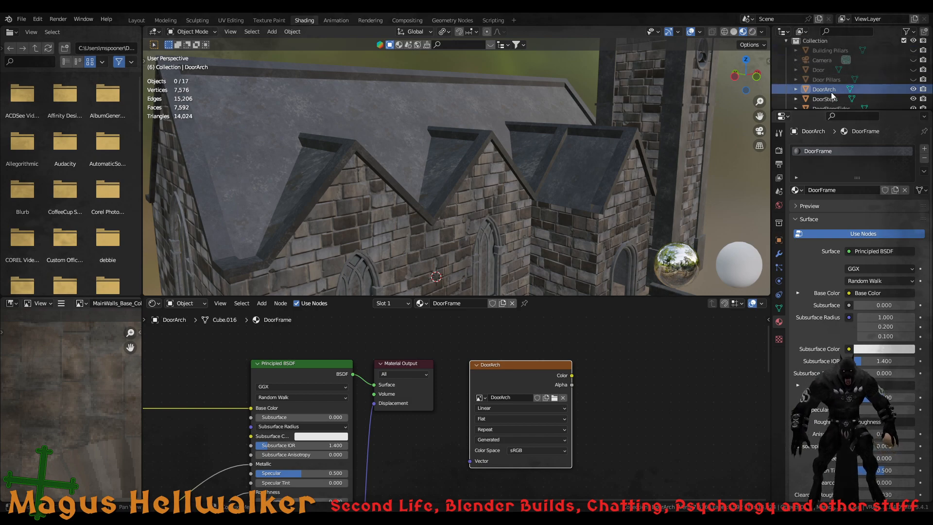
click(830, 82)
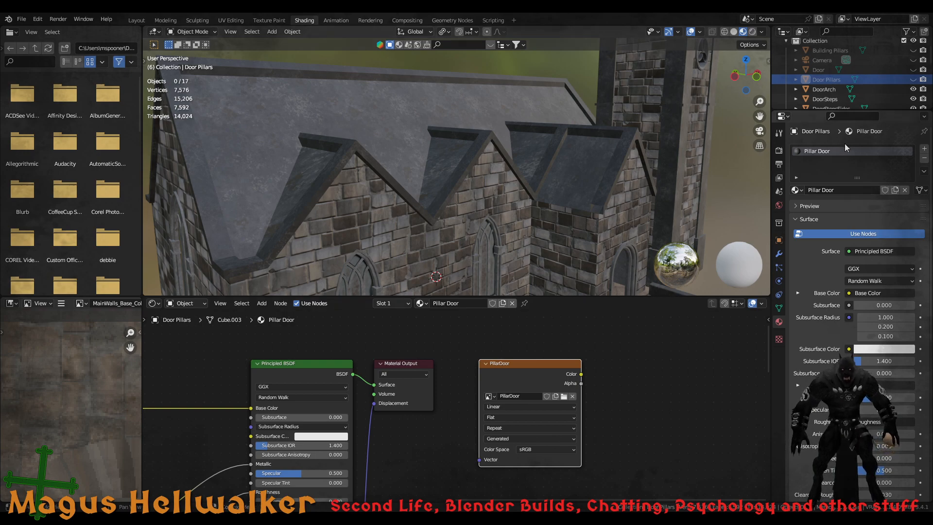
click(913, 80)
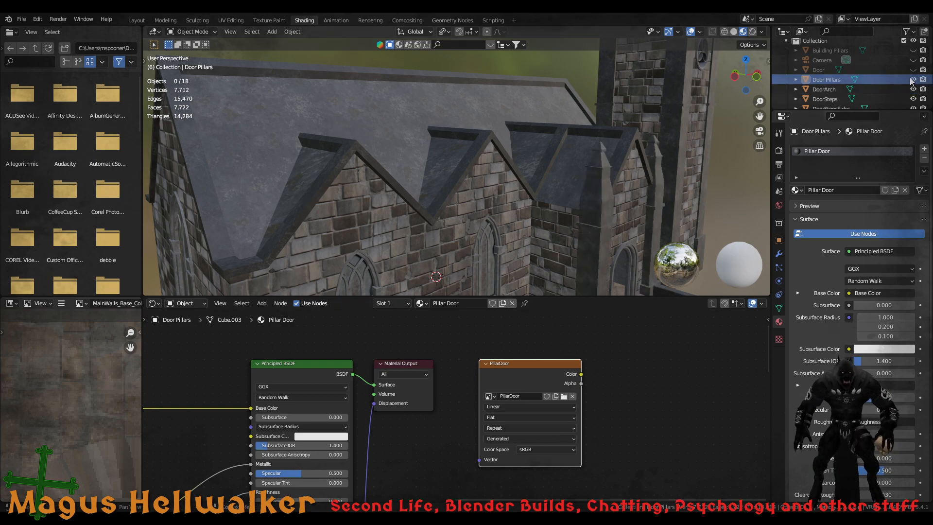
Check the Door's DoorStuds, DoorHandle and DoorMetal materials and unhide the door
click(820, 70)
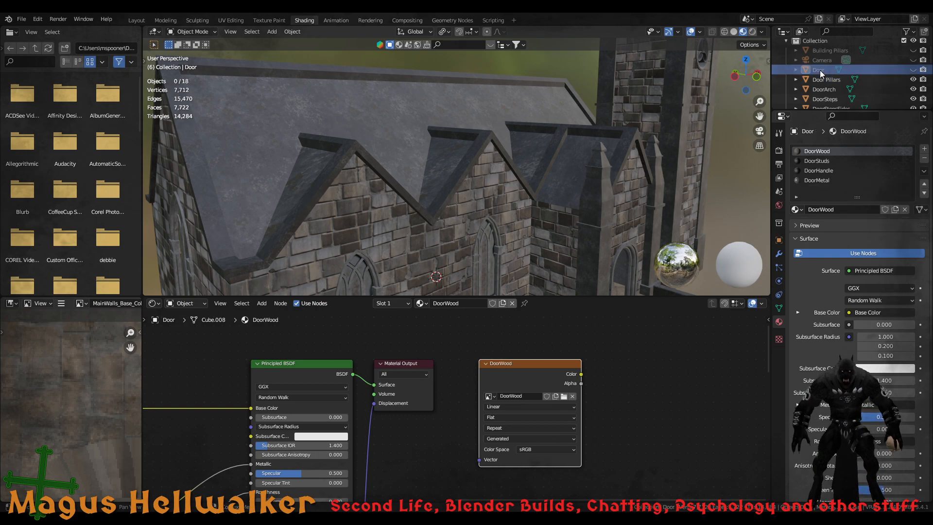
click(822, 161)
click(819, 171)
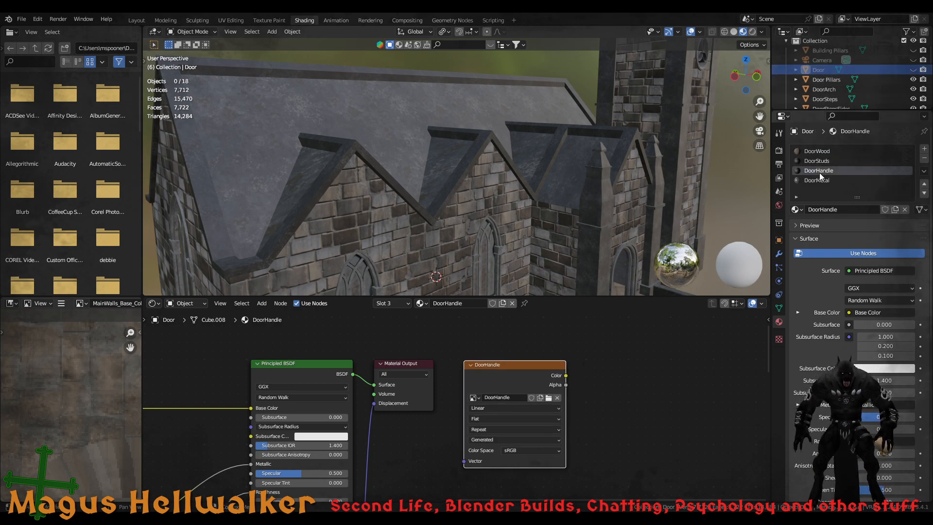
click(819, 181)
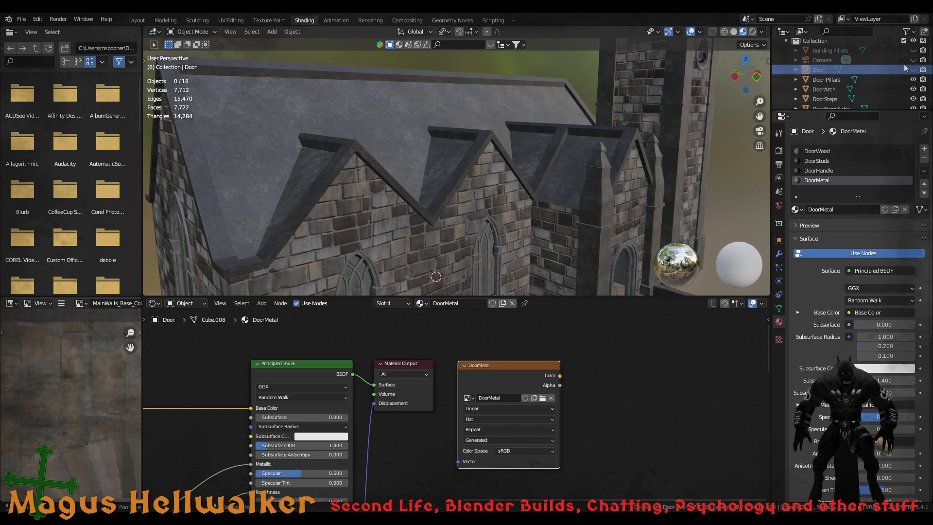
click(851, 59)
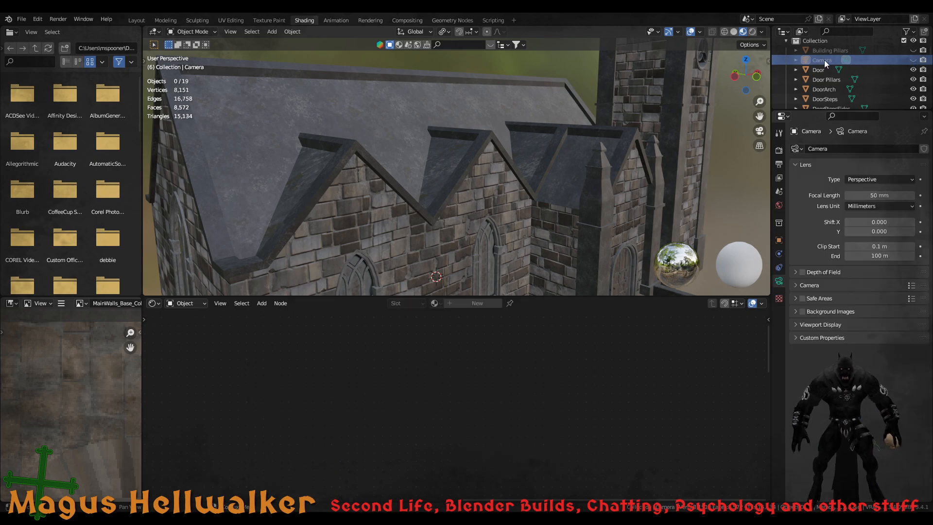
Unhide Building Pillars and select them with the whole church in view
scroll(823, 62, up, 1)
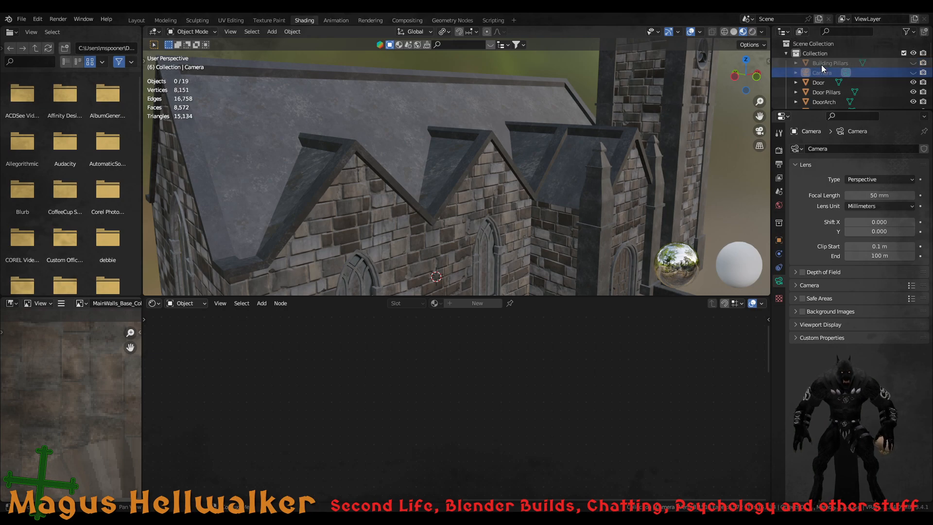
click(828, 64)
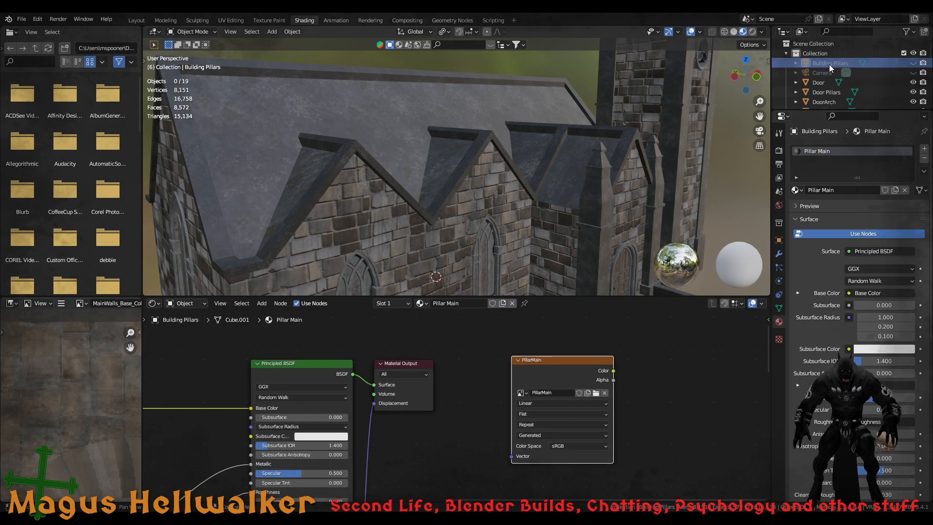
click(913, 63)
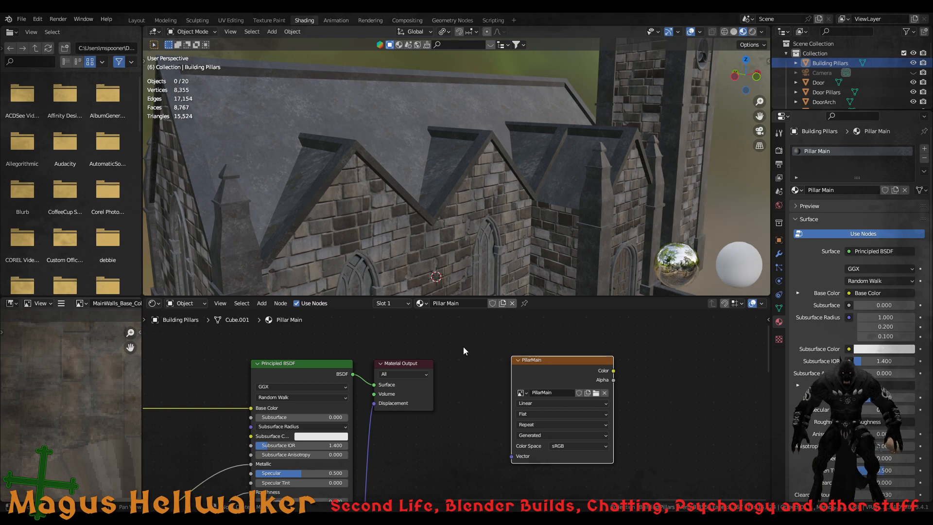
scroll(428, 249, down, 5)
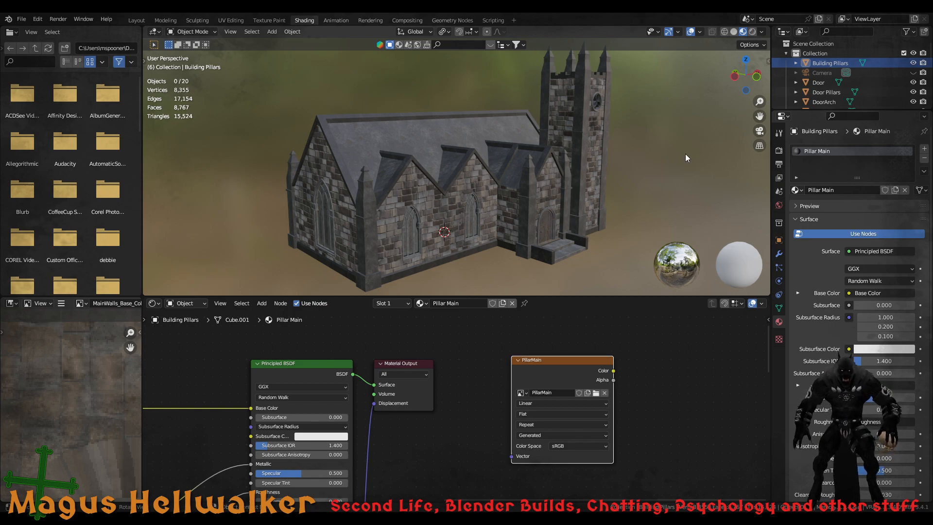
click(833, 63)
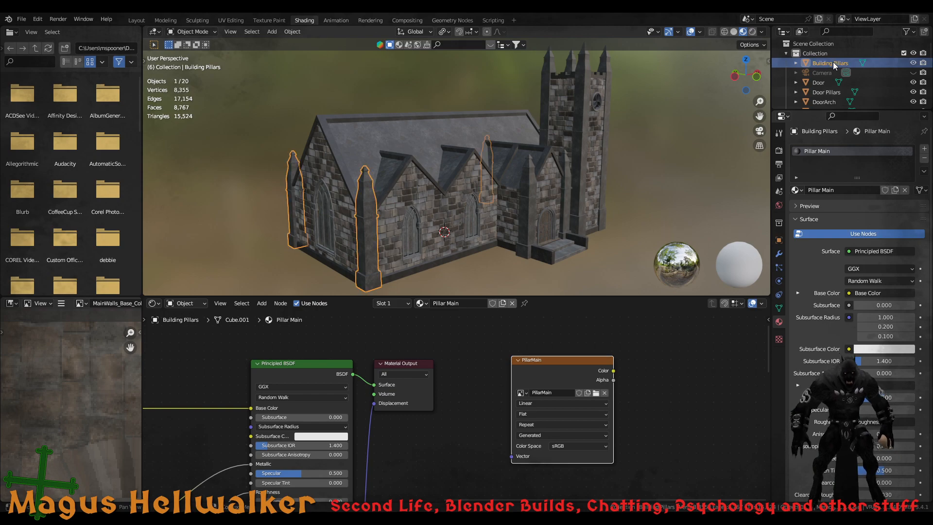
scroll(95, 413, down, 3)
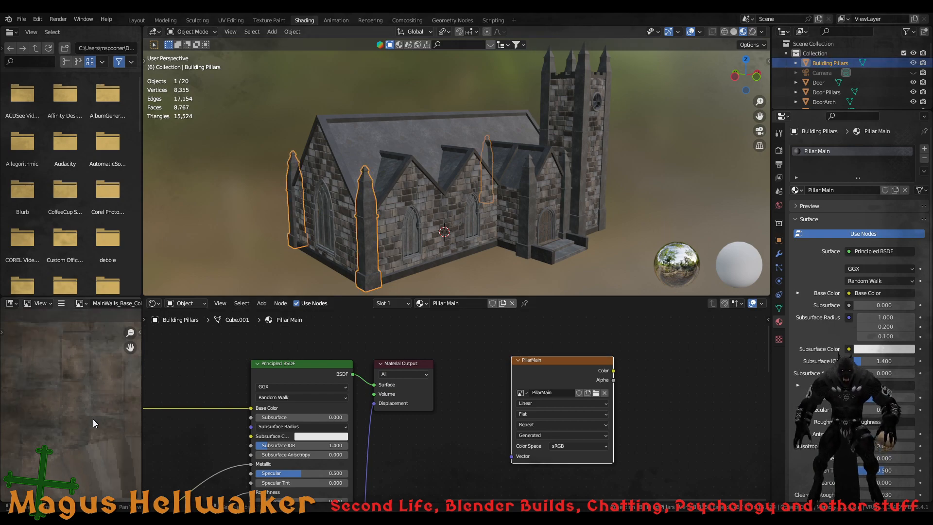
scroll(94, 468, up, 4)
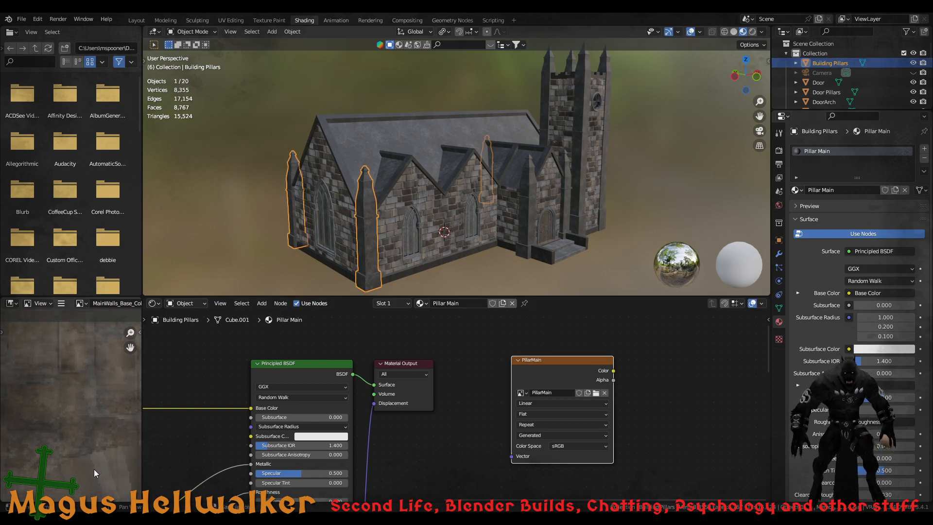
scroll(95, 469, down, 3)
scroll(111, 466, up, 2)
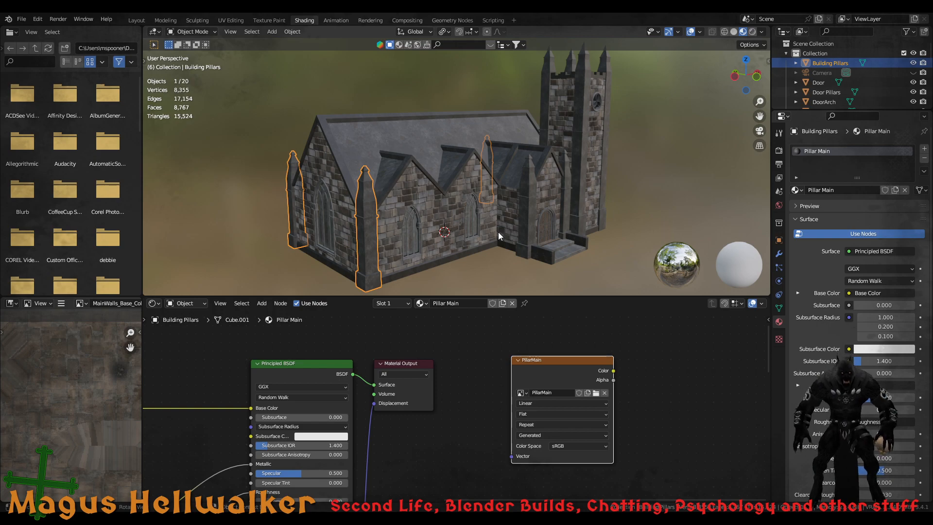
Select the church's Floor object and show the scene's render engine setting
click(478, 250)
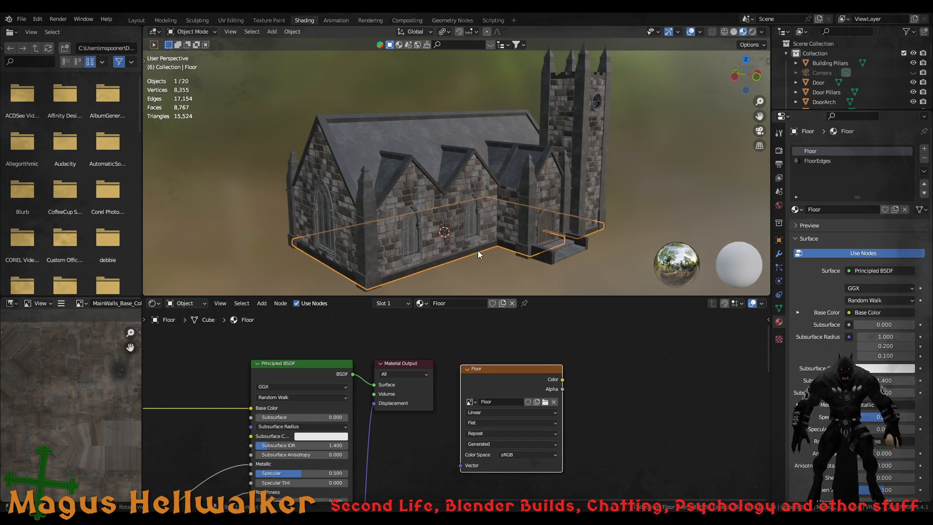
scroll(478, 253, up, 4)
scroll(478, 254, down, 2)
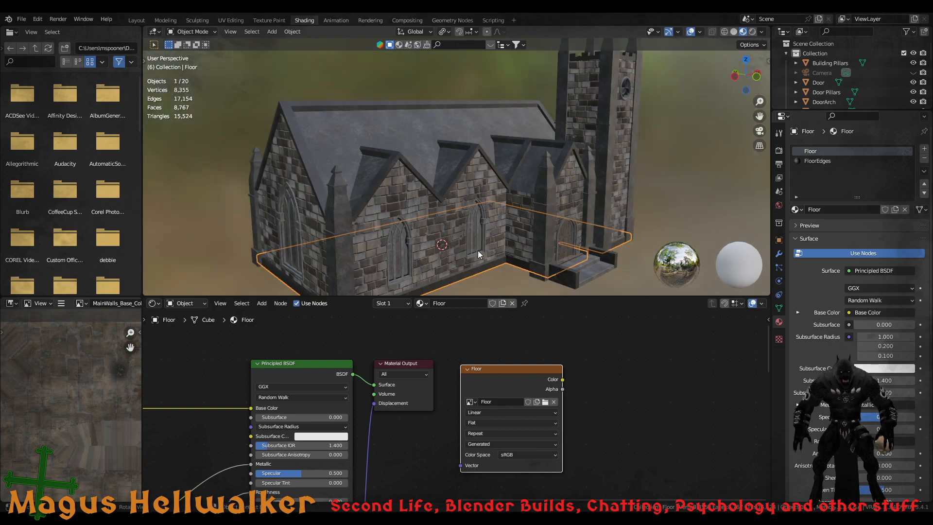
scroll(478, 253, down, 2)
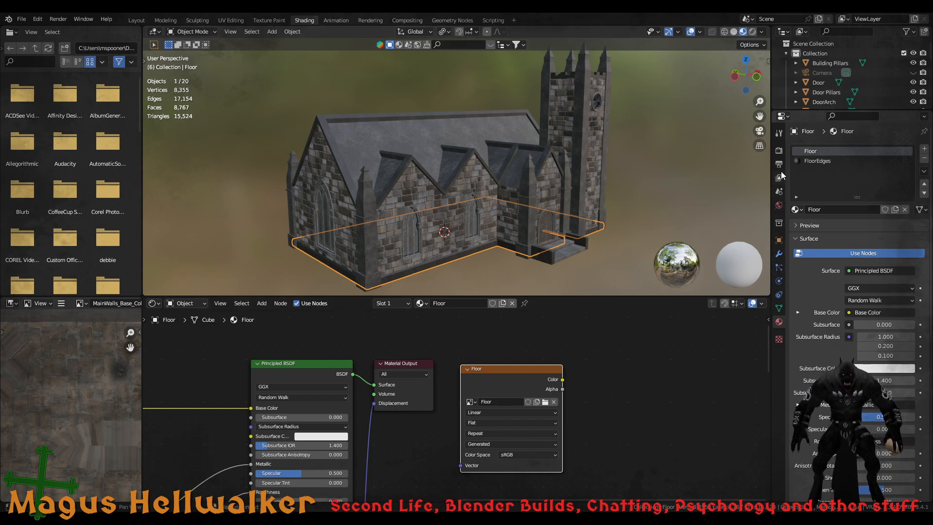
click(779, 151)
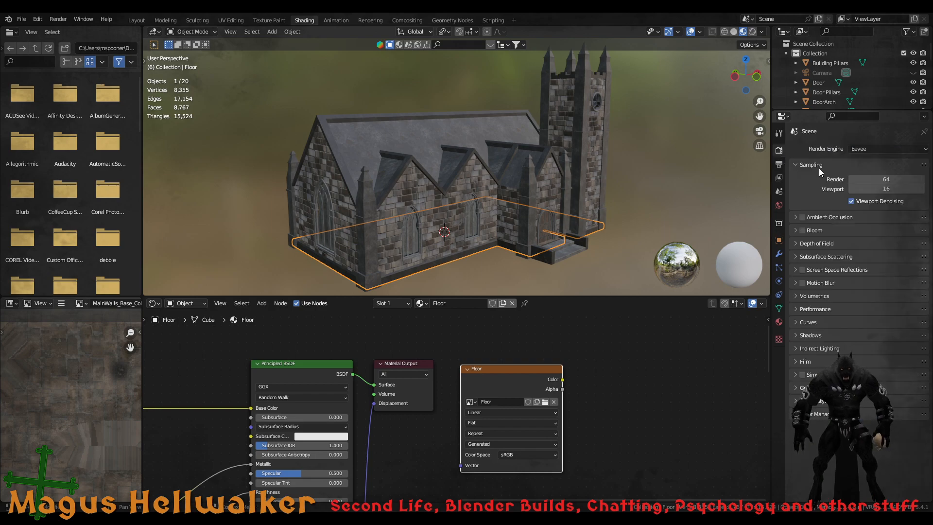
click(861, 149)
Display the whole church with Rendered shading in the Layout workspace and save the file
middle_drag(463, 238, 361, 162)
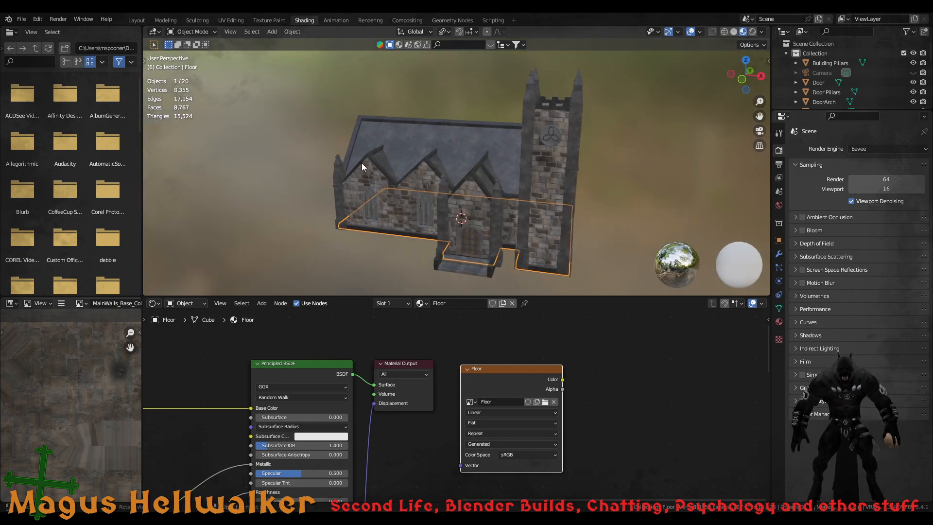
click(144, 22)
middle_drag(586, 181, 519, 270)
click(773, 32)
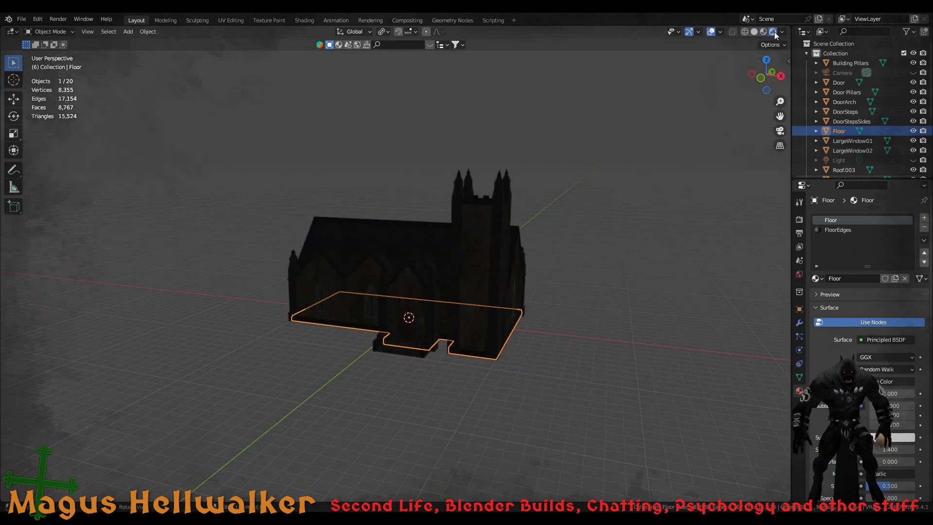
scroll(423, 286, up, 4)
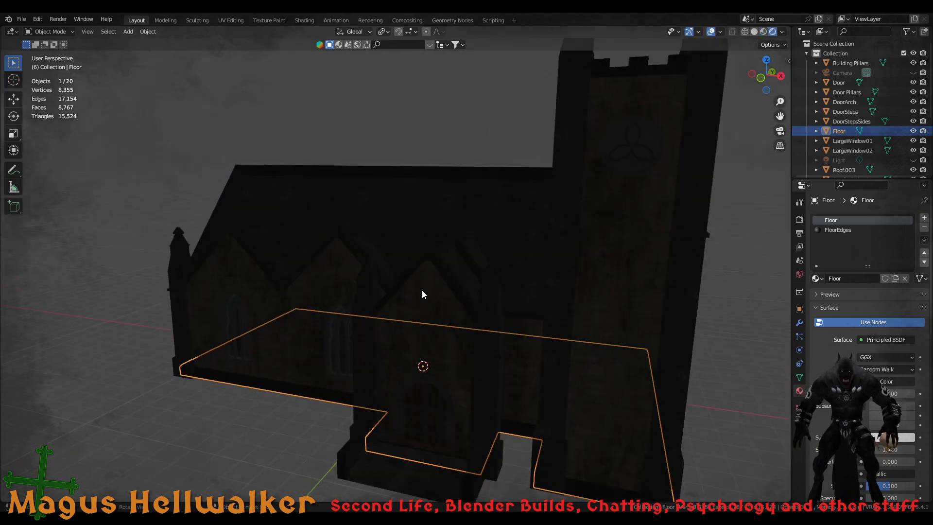
scroll(434, 311, down, 3)
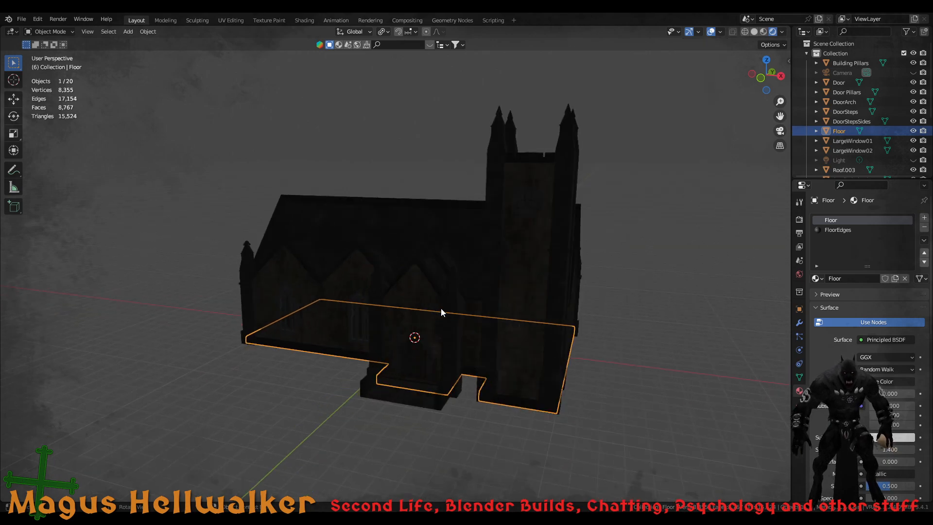
scroll(454, 305, down, 3)
scroll(455, 305, up, 4)
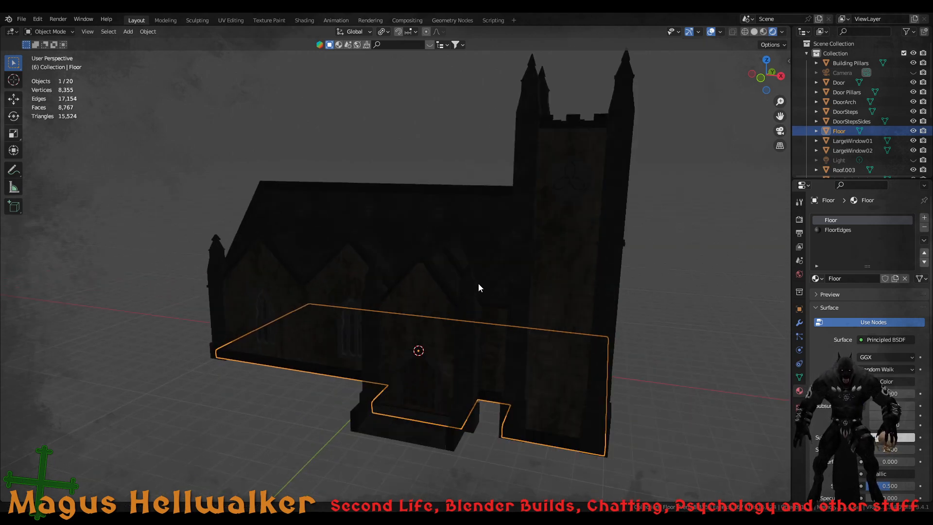
shift+middle_drag(478, 284, 436, 300)
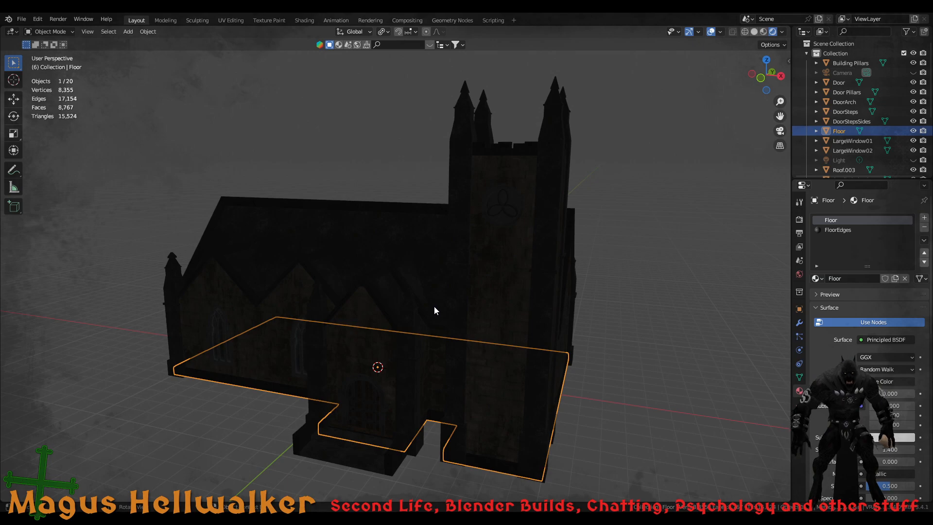
scroll(434, 307, down, 2)
scroll(433, 314, down, 1)
click(21, 18)
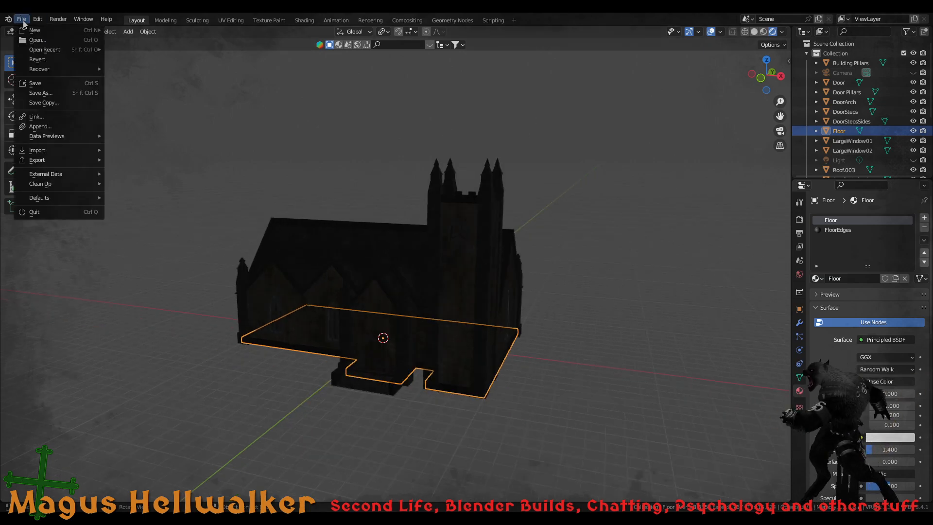
click(62, 87)
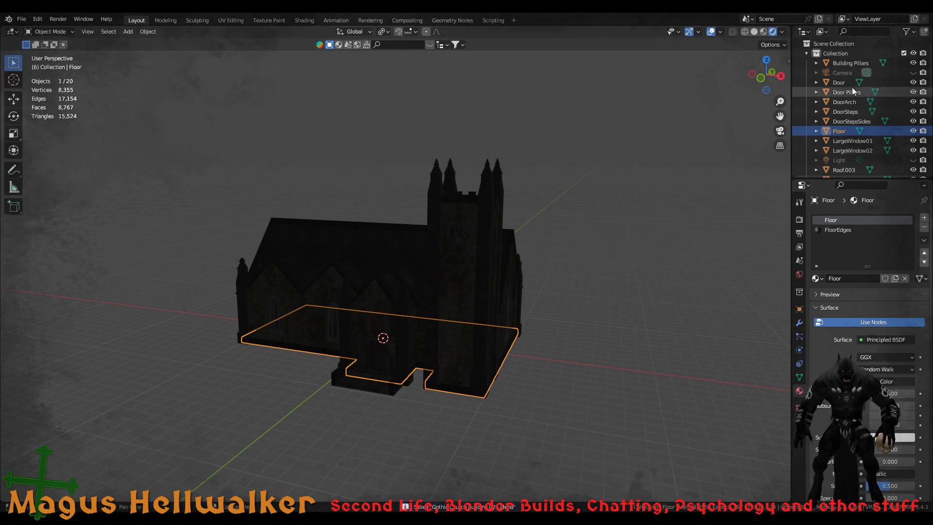
Unhide the Light and move it by -29.023 m in X, -9.5393 m in Y and 8.8365 m in Z
click(853, 160)
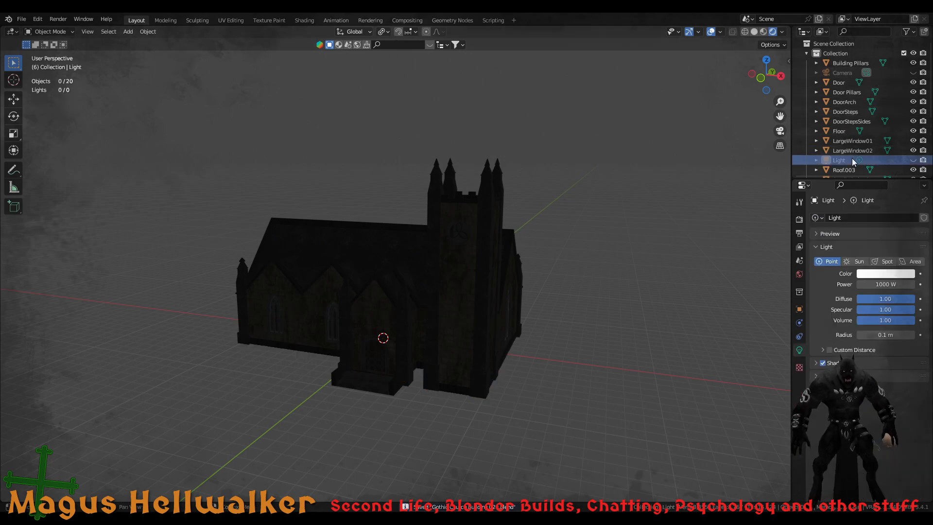
click(913, 160)
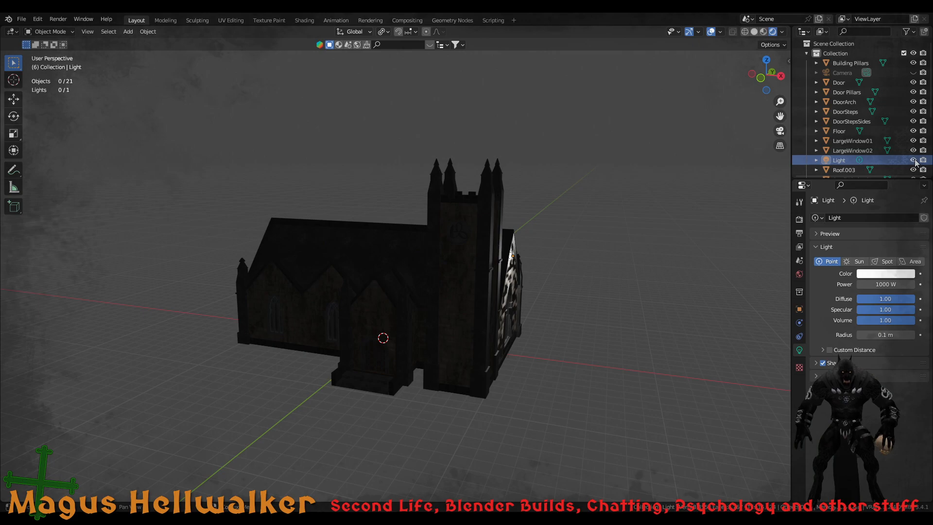
mouse_move(555, 284)
middle_down()
mouse_move(517, 302)
mouse_move(492, 290)
mouse_move(544, 296)
middle_up()
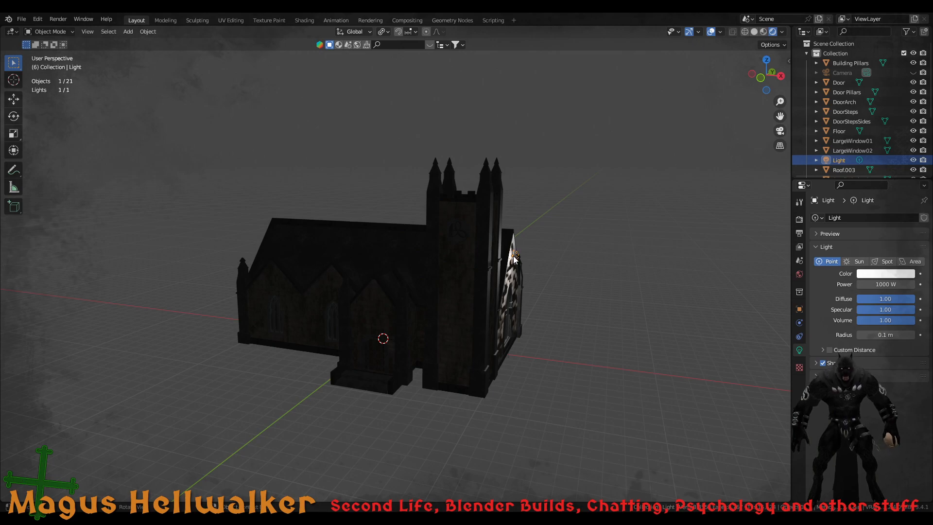
drag(514, 259, 80, 127)
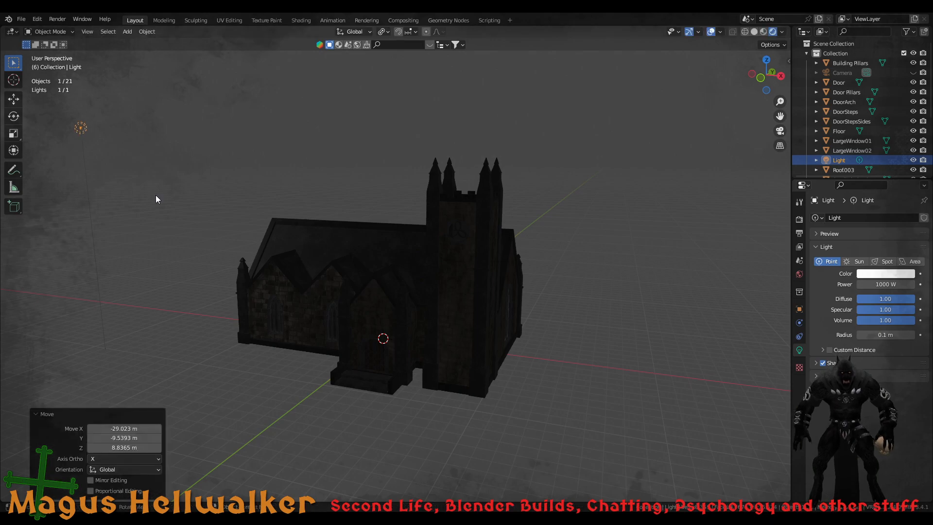
Examine how the relocated point light falls on the church walls from the gable end and the door side
middle_drag(156, 199, 326, 252)
click(316, 285)
middle_drag(316, 285, 356, 259)
click(459, 393)
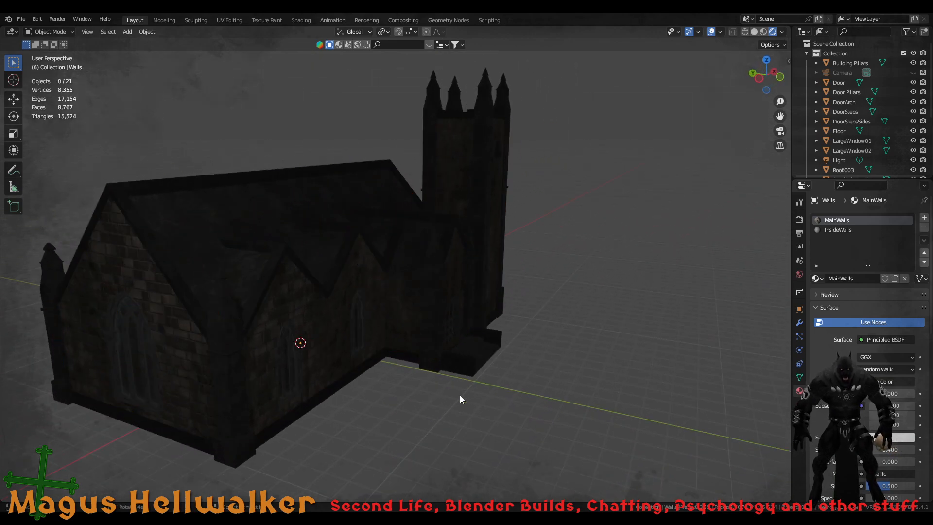
click(364, 287)
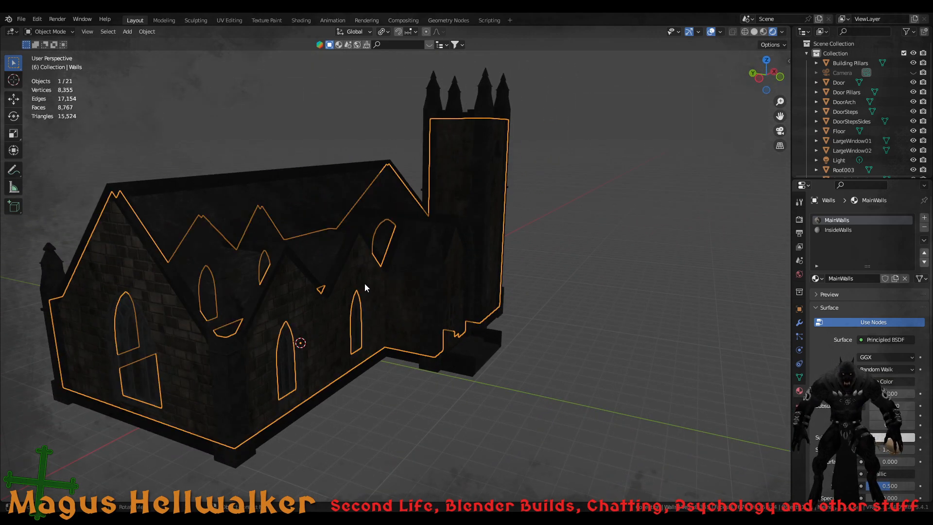
middle_drag(367, 296, 273, 293)
scroll(281, 299, down, 2)
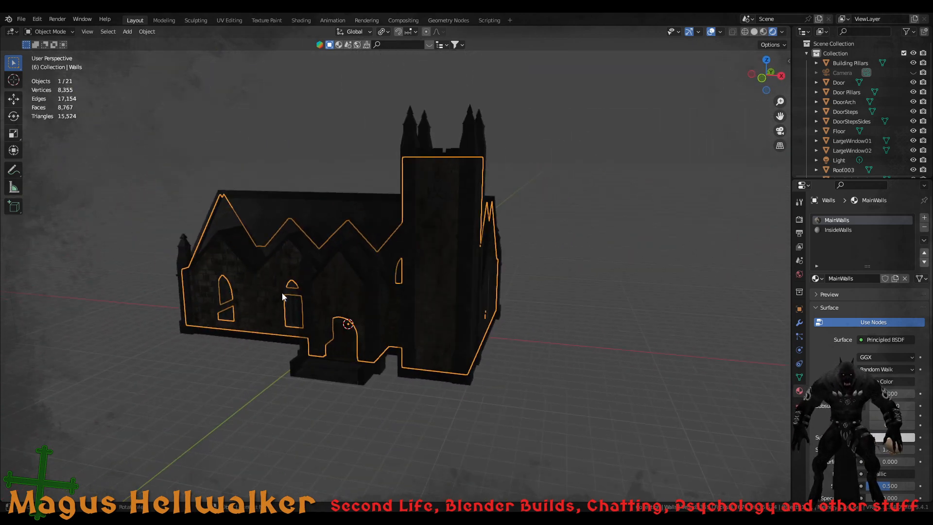
scroll(288, 259, down, 2)
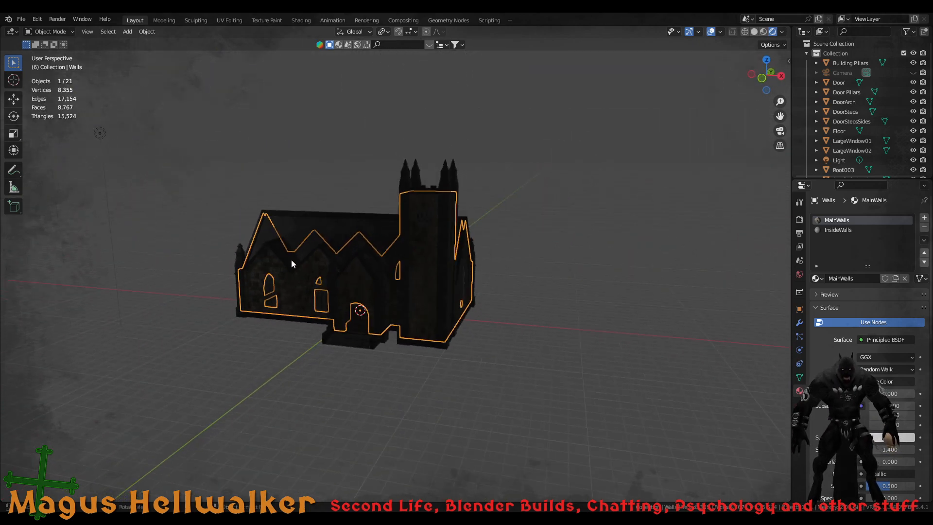
Change the Light's type to Sun and aim its beam at the door side of the church
click(99, 134)
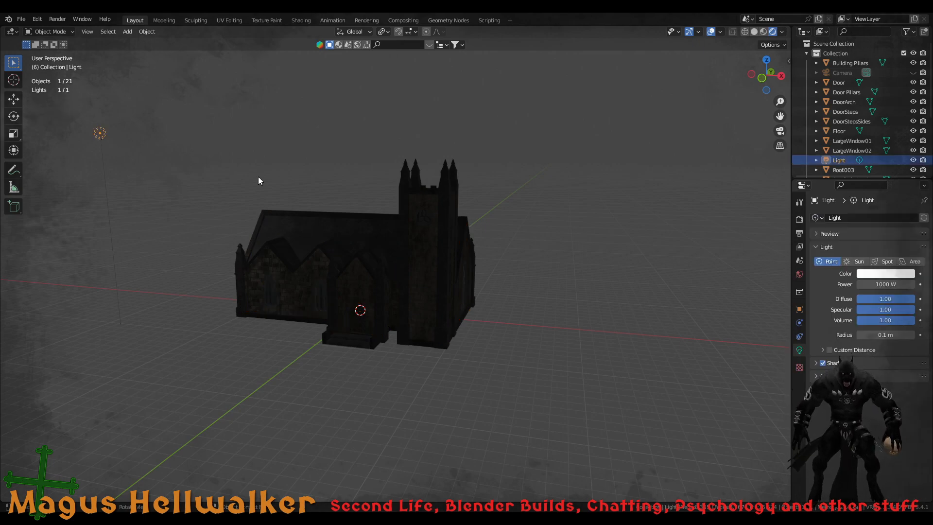
click(856, 263)
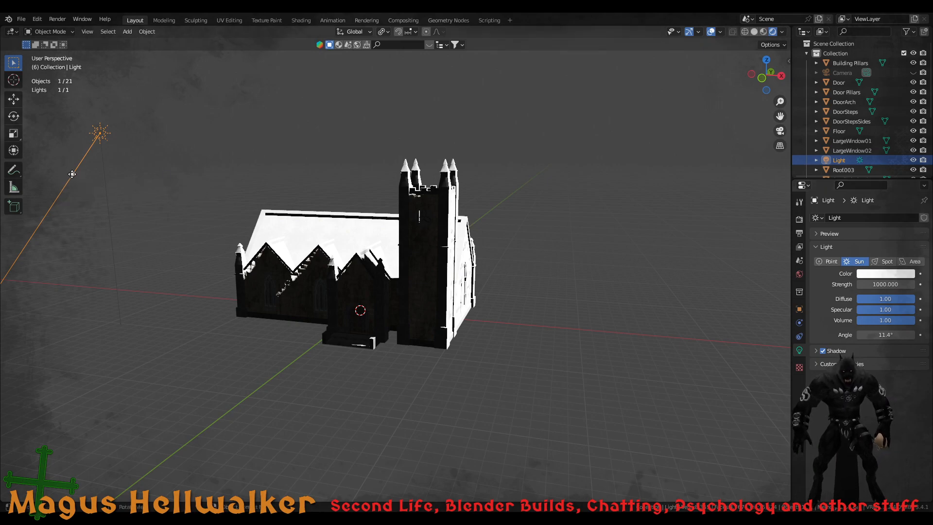
mouse_move(73, 174)
mouse_down()
mouse_move(188, 343)
mouse_move(250, 199)
mouse_move(226, 191)
mouse_up()
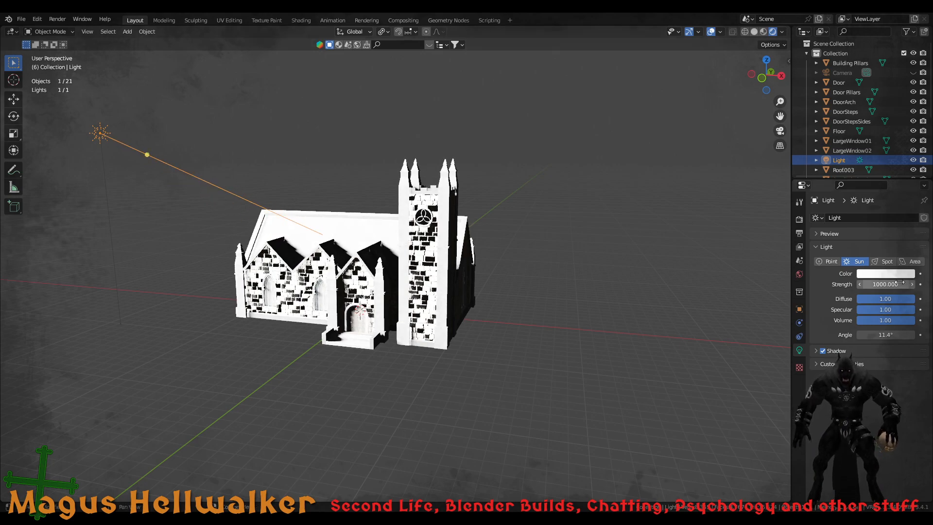
Set the sun light's strength to 12
drag(901, 282, 887, 281)
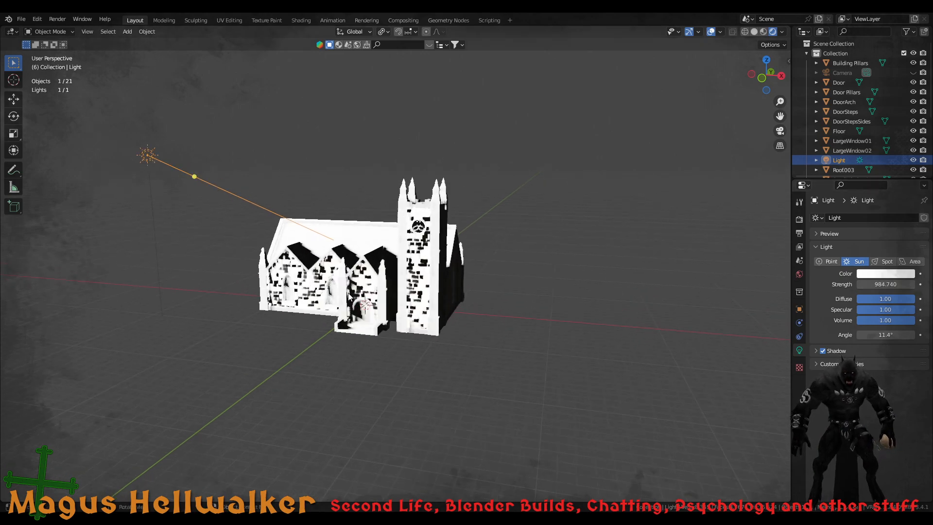
scroll(345, 283, up, 5)
scroll(345, 283, down, 2)
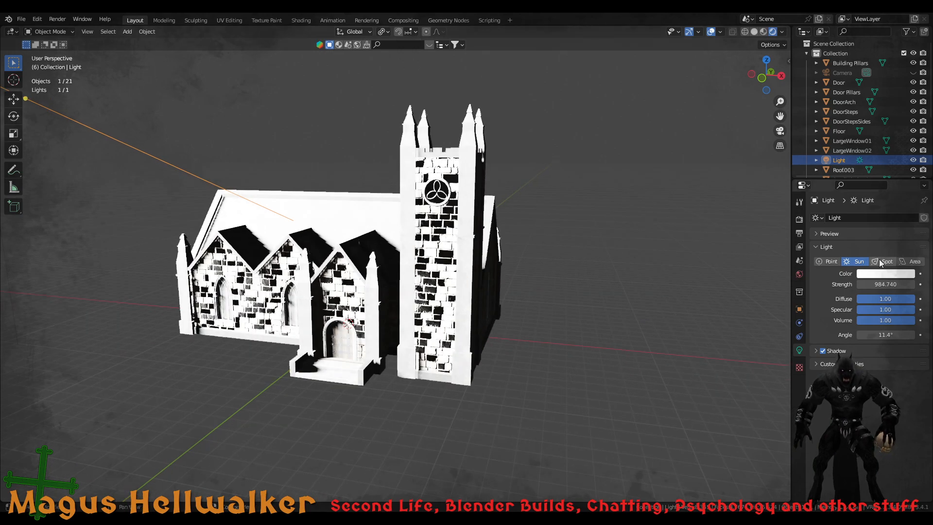
click(899, 284)
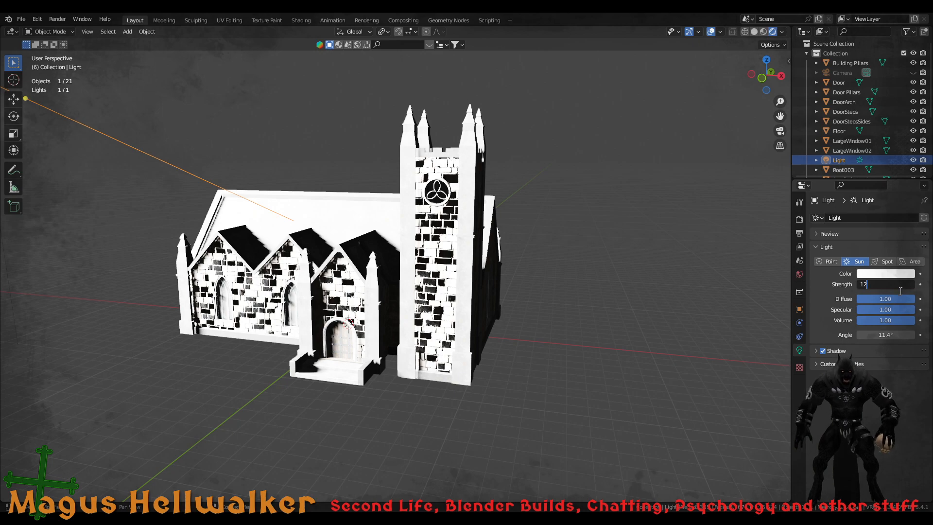
text(12)
key(Tab)
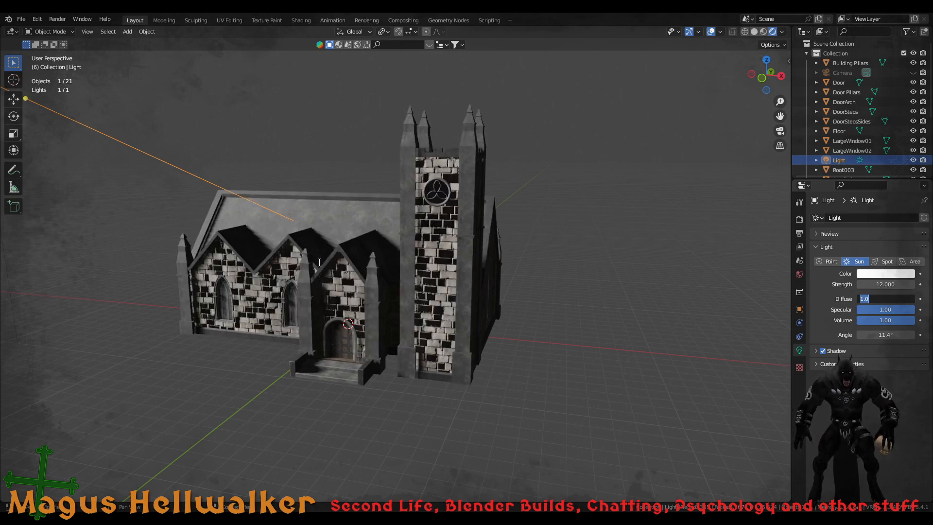
click(346, 274)
Move the sun light by 2.2132 m in X, -7.1908 m in Y and -6.0959 m in Z
scroll(327, 287, down, 3)
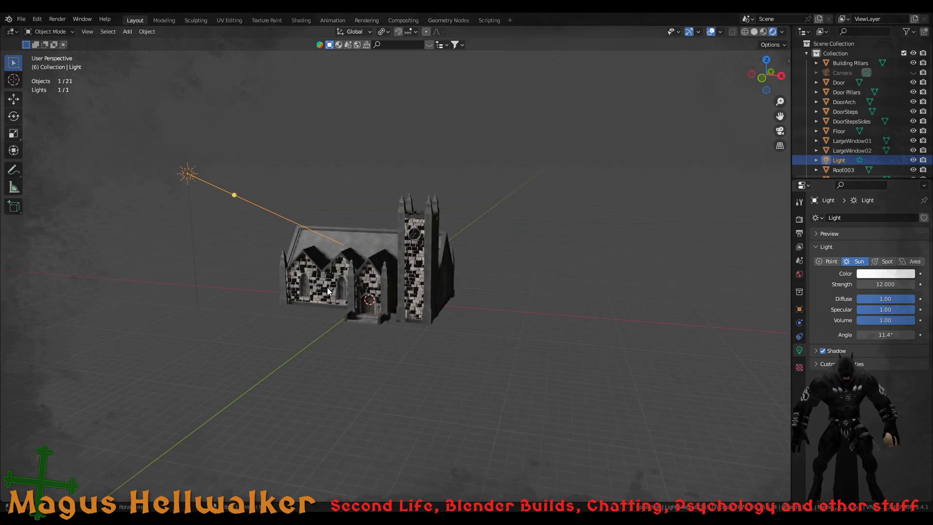
scroll(328, 287, up, 8)
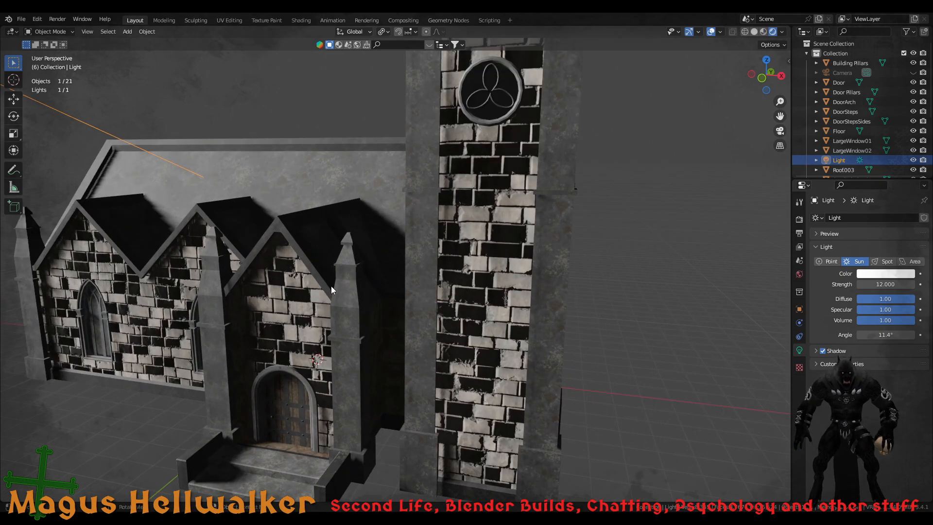
middle_drag(284, 278, 429, 275)
scroll(430, 287, down, 8)
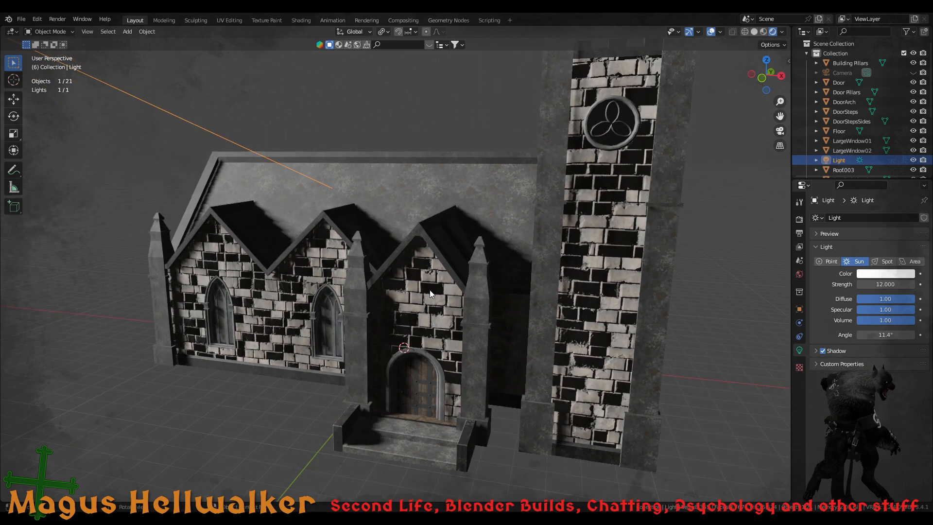
middle_drag(416, 291, 366, 265)
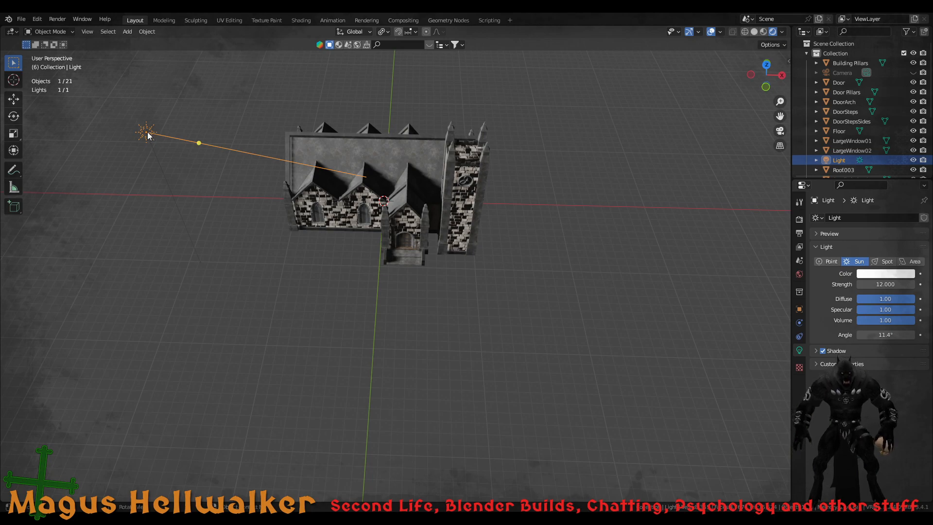
key(g)
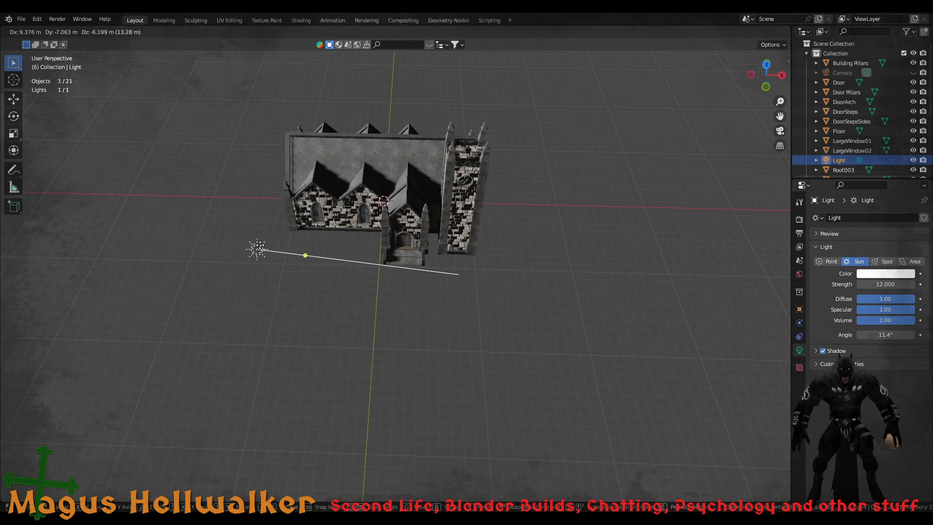
click(197, 252)
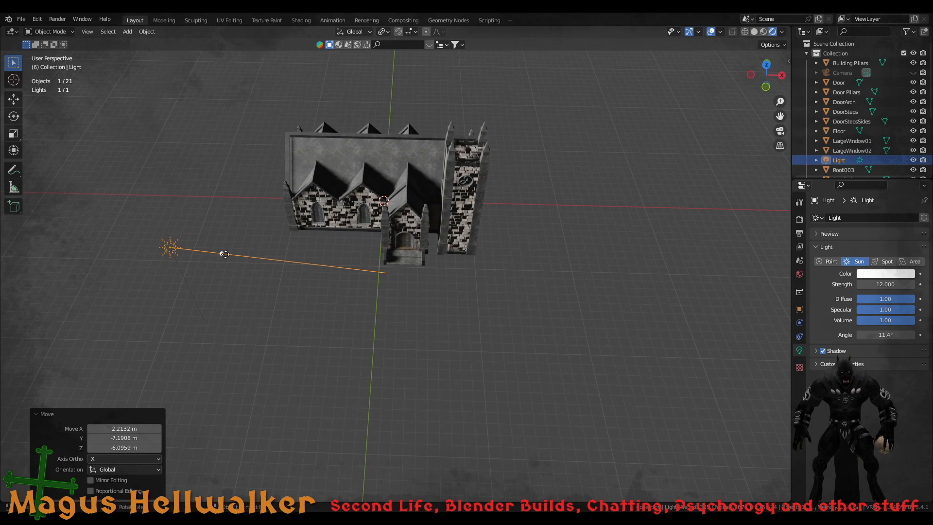
Re-aim the sun light's beam so it illuminates the church's door-side walls and roof more evenly
mouse_move(225, 254)
mouse_down()
mouse_move(230, 223)
mouse_move(293, 208)
mouse_move(272, 232)
mouse_move(247, 232)
mouse_up()
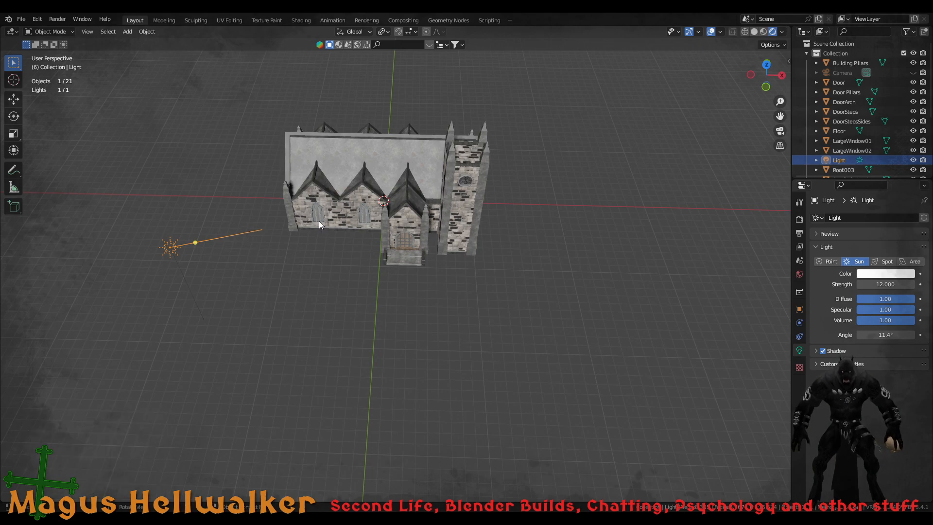
mouse_move(319, 221)
middle_down()
mouse_move(332, 232)
mouse_move(328, 220)
middle_up()
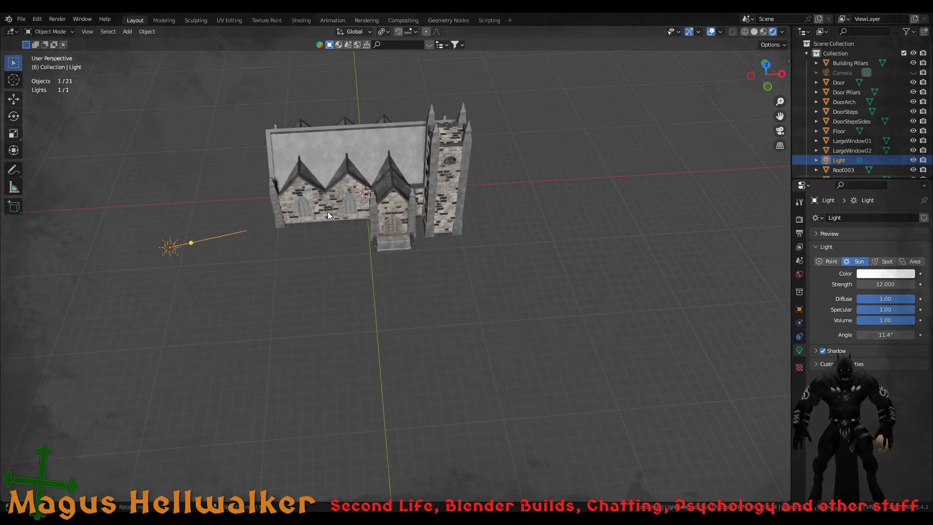
shift+middle_drag(308, 187, 468, 189)
shift+middle_drag(206, 242, 380, 268)
middle_drag(338, 294, 478, 307)
scroll(477, 305, up, 5)
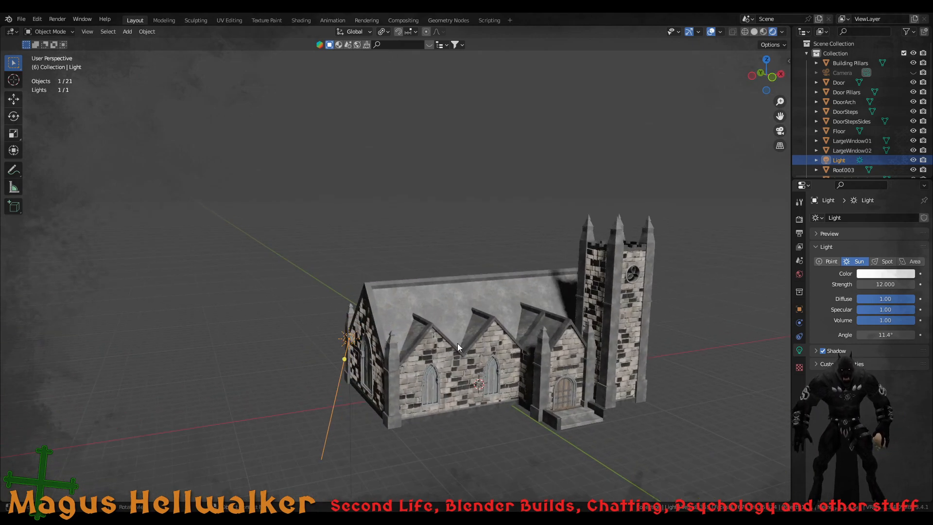
shift+middle_drag(419, 308, 380, 272)
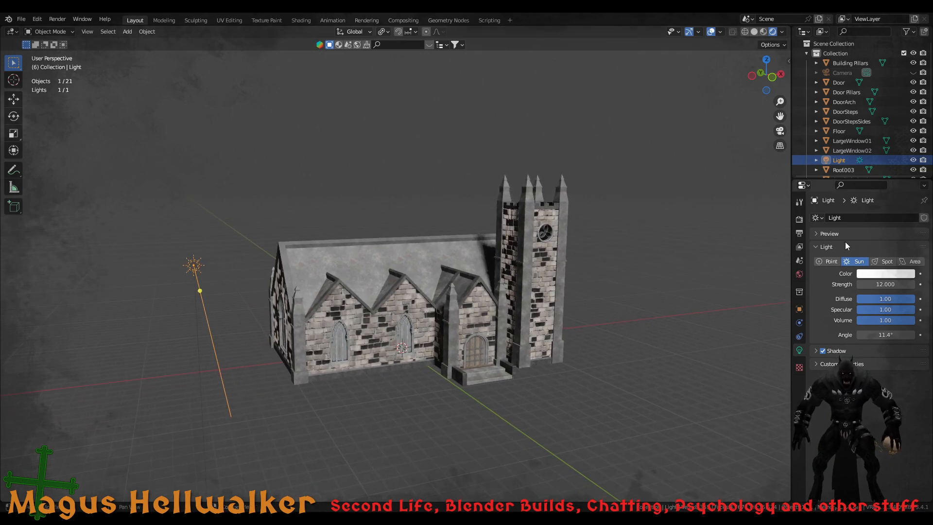
Set the sun light's color to a dim bluish grey with hue 0.627, saturation 0.155 and value 0.214
click(883, 275)
mouse_move(864, 188)
mouse_down()
mouse_move(856, 190)
mouse_move(870, 178)
mouse_move(907, 181)
mouse_up()
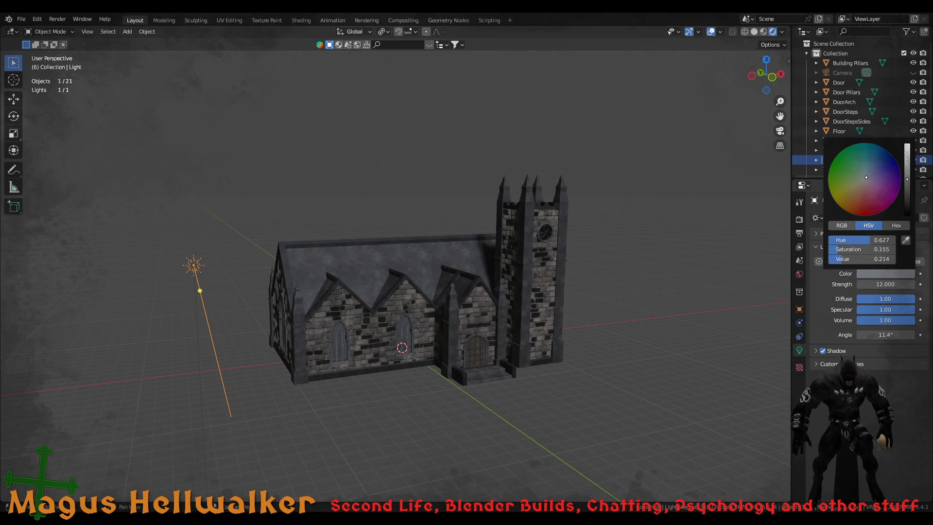
scroll(491, 299, down, 2)
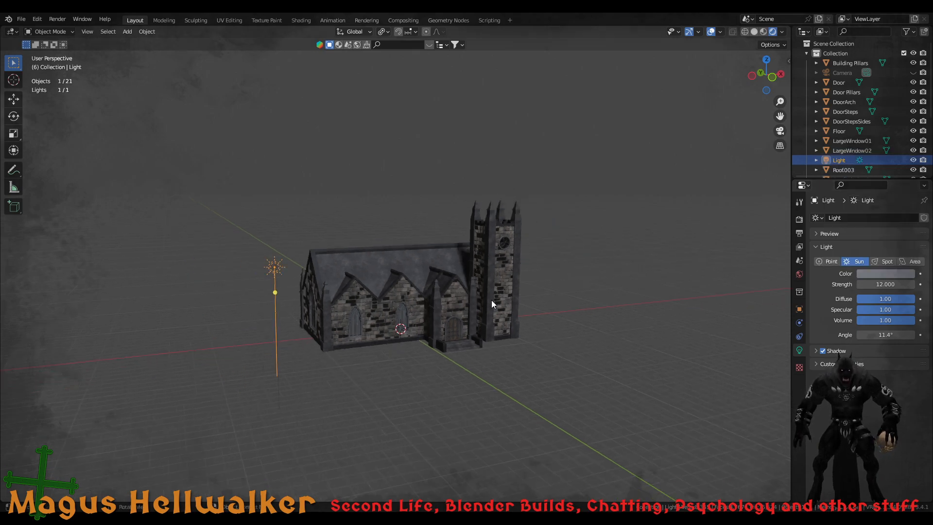
scroll(491, 300, up, 2)
middle_drag(491, 299, 355, 290)
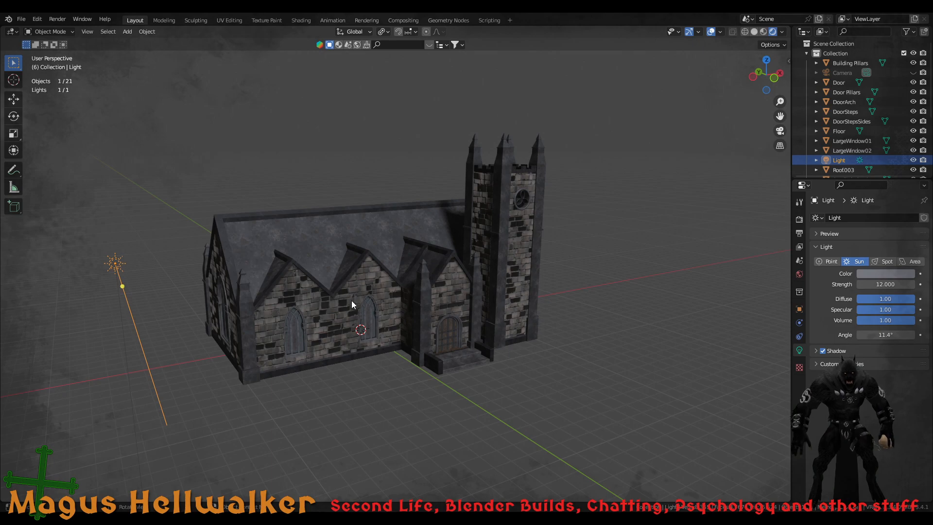
Examine how the dimmed bluish sunlight falls on the church's tower, door side and far gable
click(357, 355)
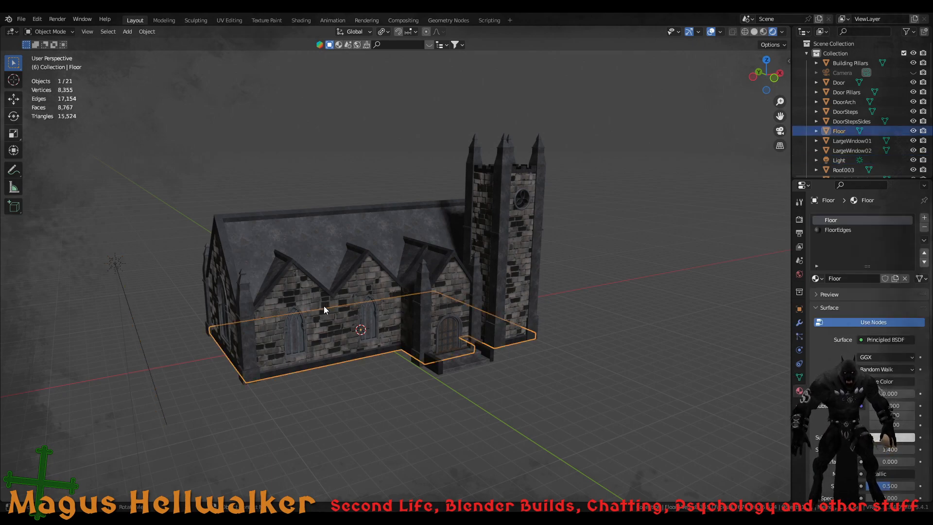
middle_drag(324, 310, 249, 301)
click(587, 425)
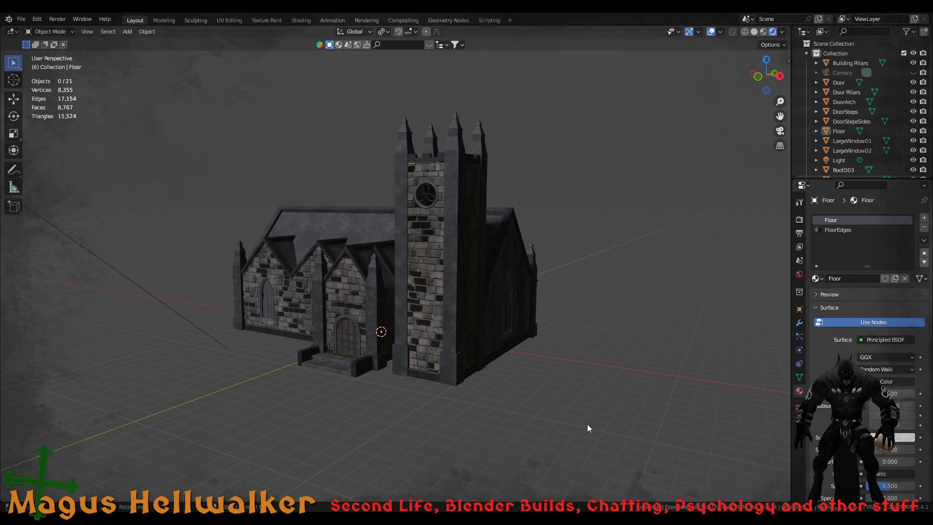
scroll(401, 355, down, 2)
scroll(407, 345, up, 6)
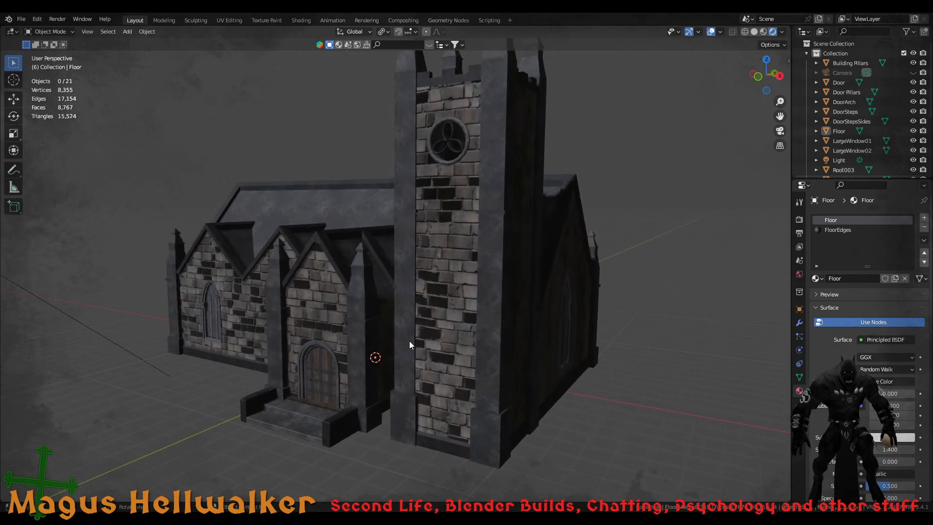
scroll(411, 340, down, 7)
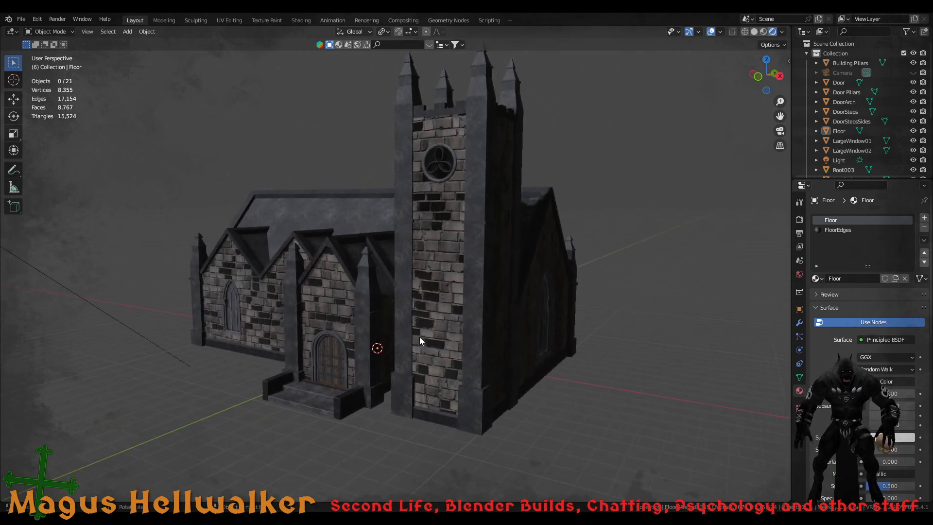
mouse_move(396, 320)
middle_down()
mouse_move(348, 305)
mouse_move(376, 282)
mouse_move(387, 309)
middle_up()
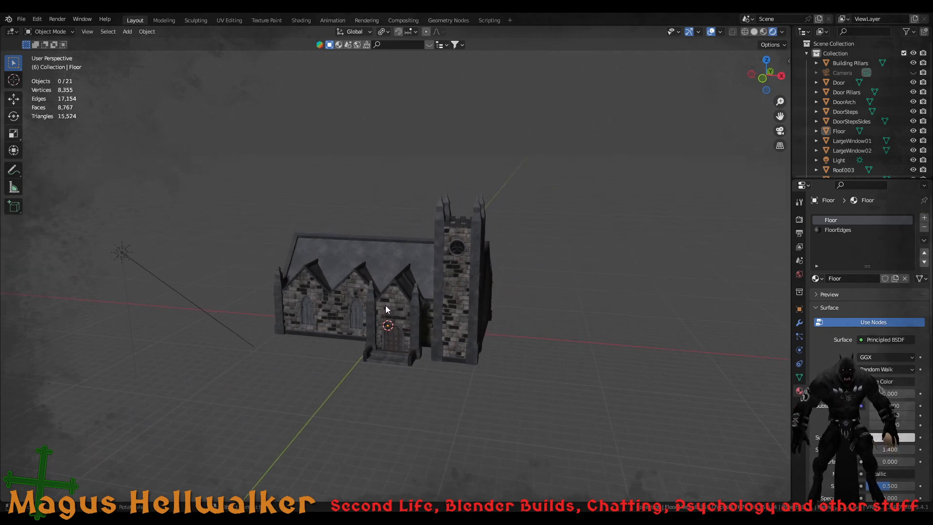
Add a plane mesh at the church's base and scale it by 20 as a ground surface
key(shift+a)
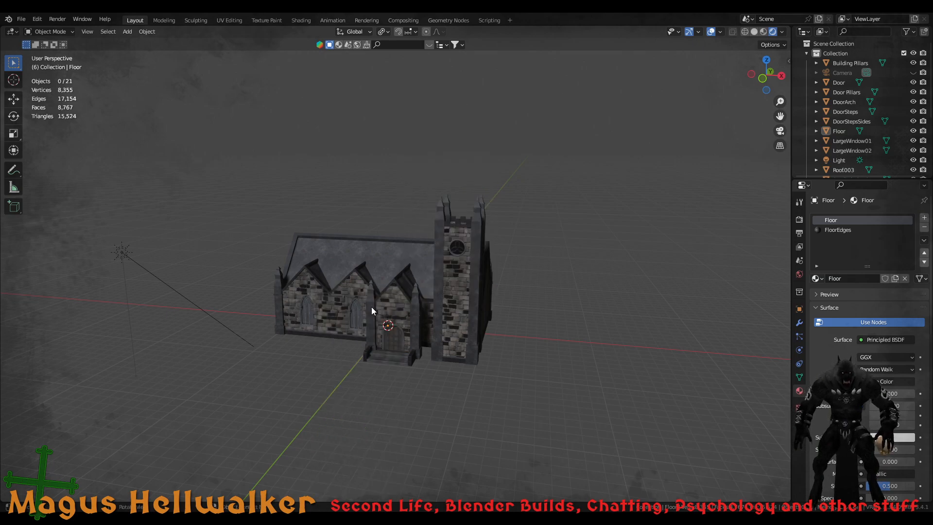
key(shift+a)
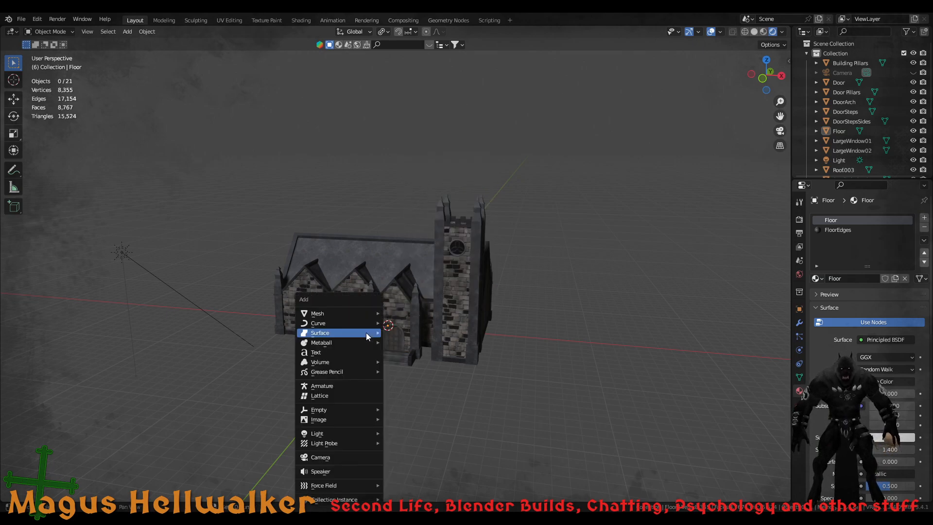
mouse_move(369, 314)
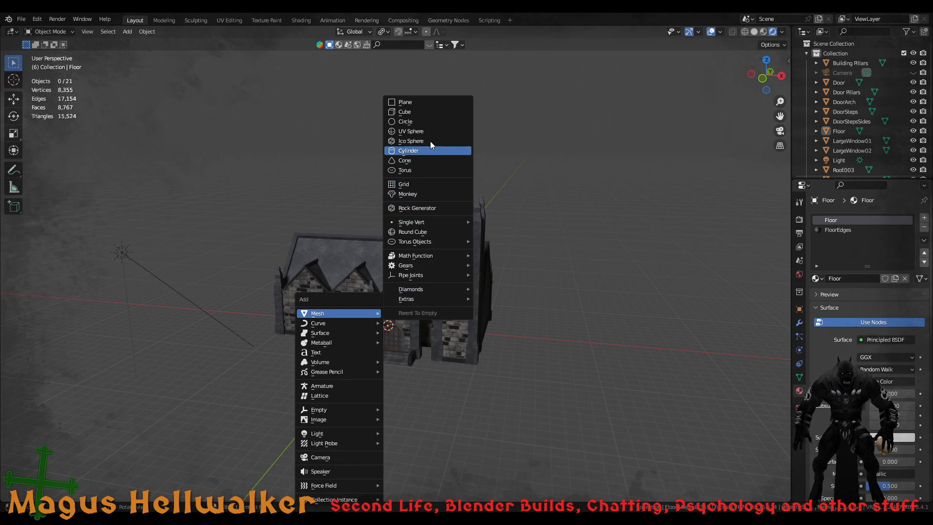
click(430, 102)
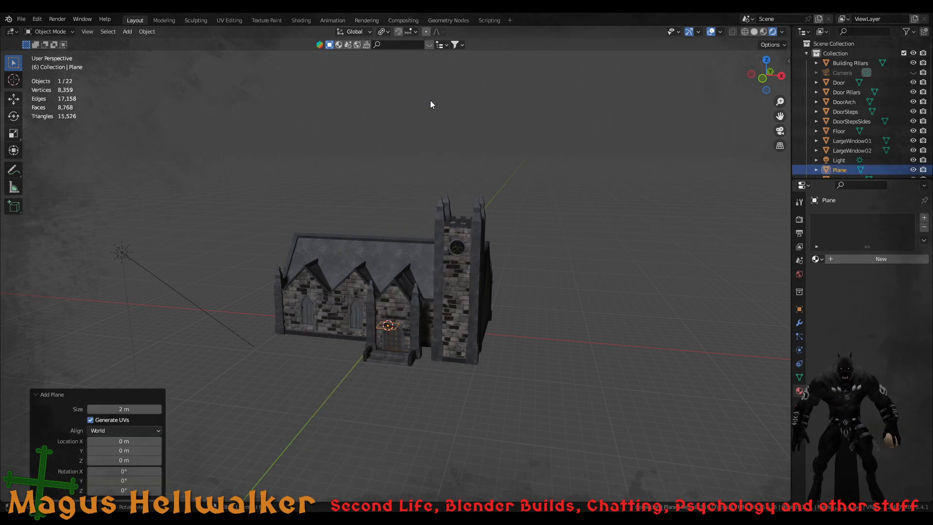
text(s)
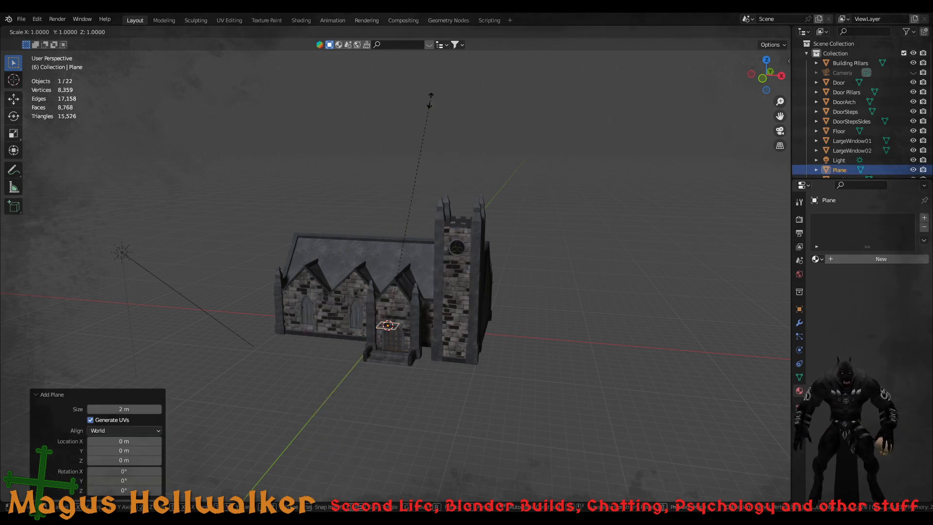
text(20)
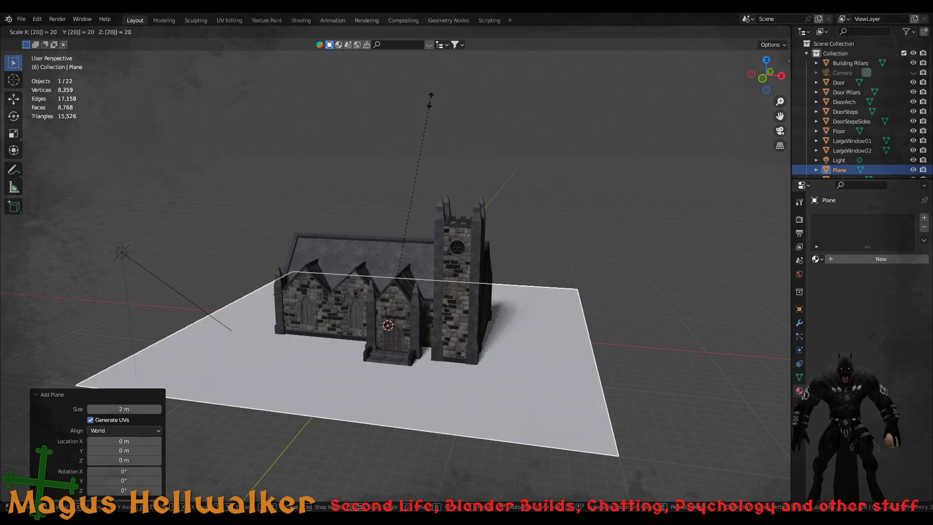
key(Return)
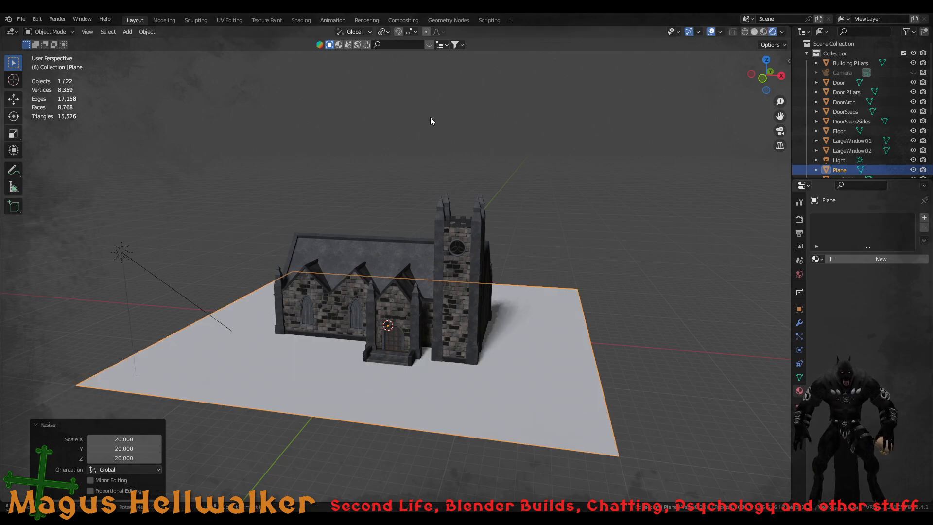
Duplicate the ground plane and raise the copy 20.975 m along Z above the church
scroll(429, 325, up, 3)
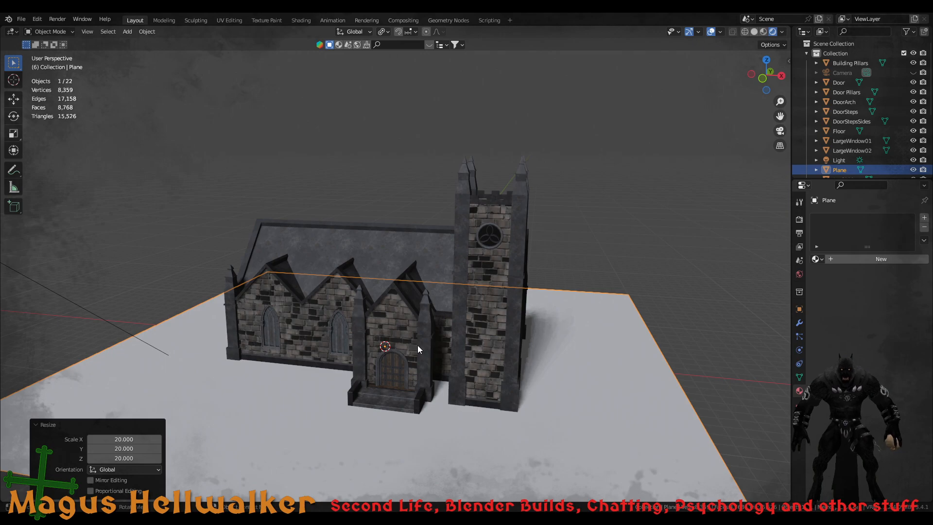
middle_drag(431, 345, 530, 341)
scroll(429, 360, down, 5)
click(671, 351)
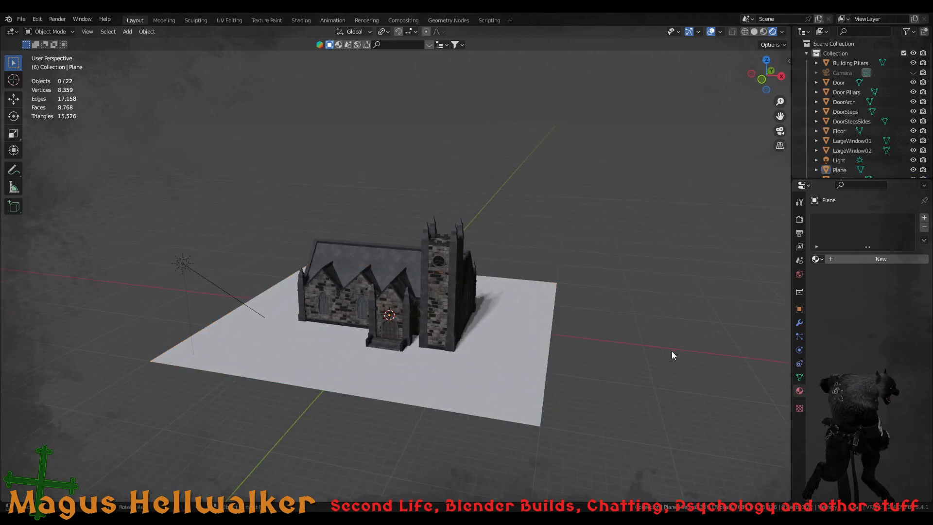
click(452, 374)
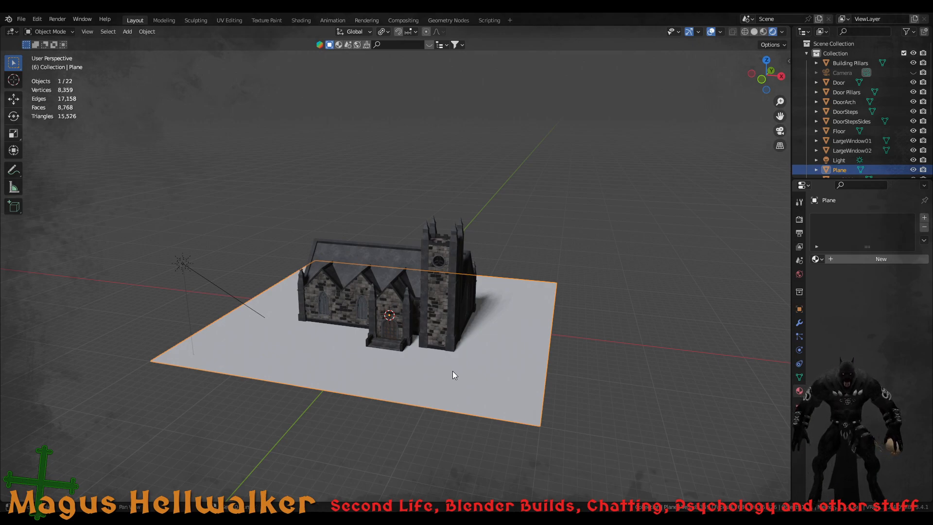
key(shift+d)
key(z)
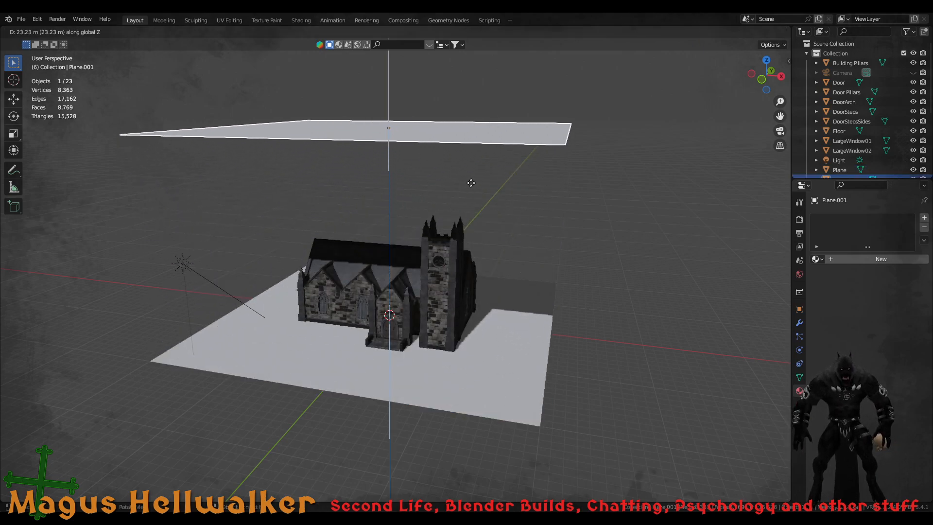
click(476, 205)
Rotate the raised plane 38.4° about X and shift it along negative Y beyond the church's door side
middle_drag(476, 205, 447, 290)
key(r)
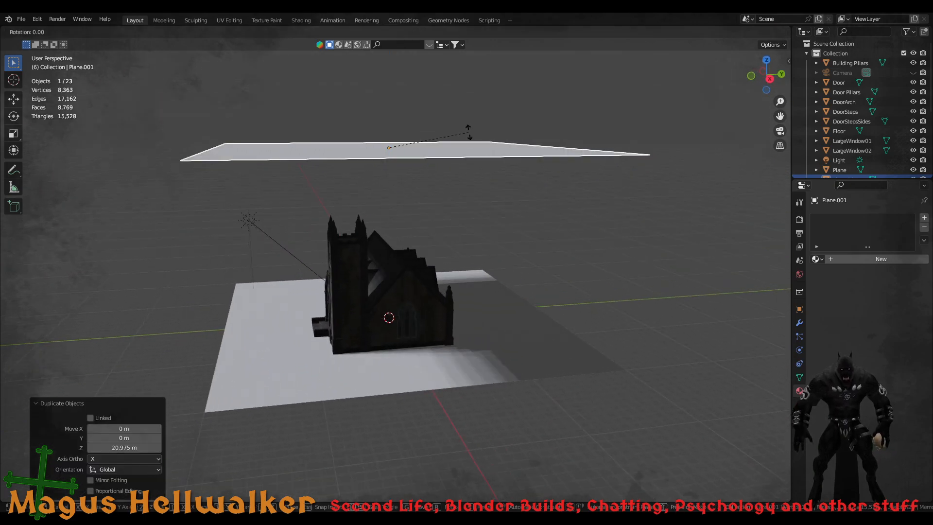
key(x)
click(444, 83)
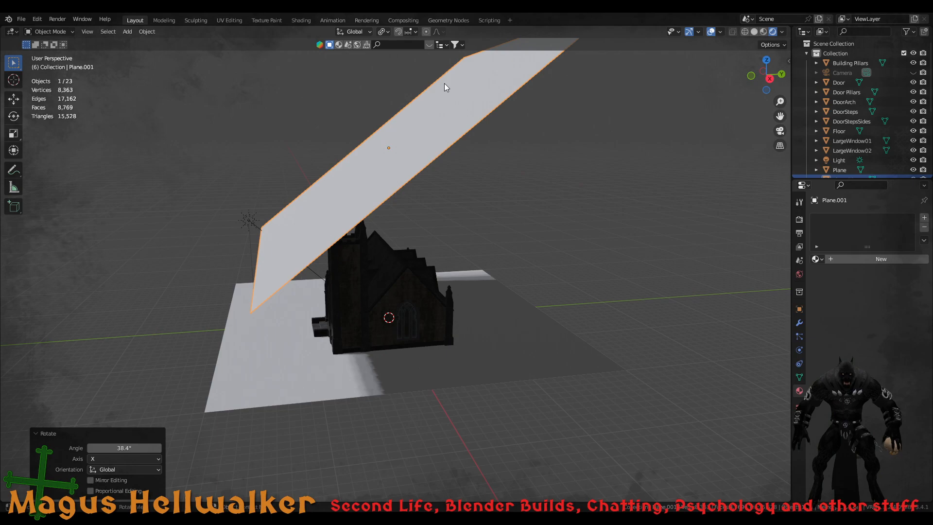
key(y)
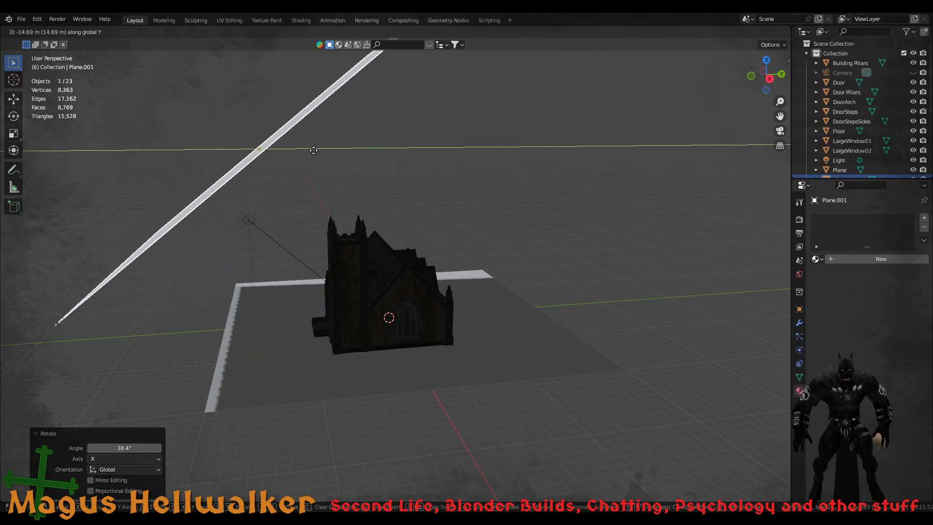
click(284, 154)
mouse_move(273, 268)
middle_down()
mouse_move(370, 292)
mouse_move(413, 248)
mouse_move(528, 261)
mouse_move(491, 272)
mouse_move(302, 253)
middle_up()
Place the tilted plane further along negative Y and give it a new material
click(234, 161)
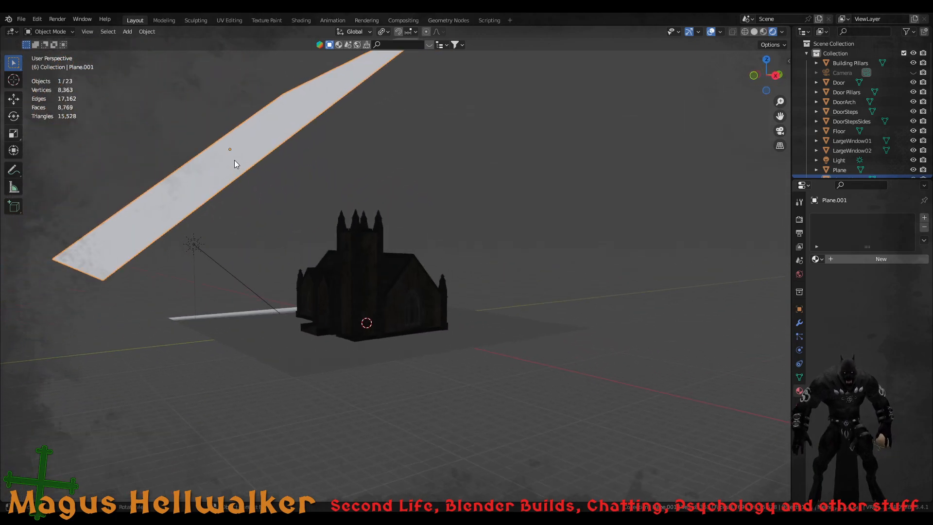
right_click(234, 160)
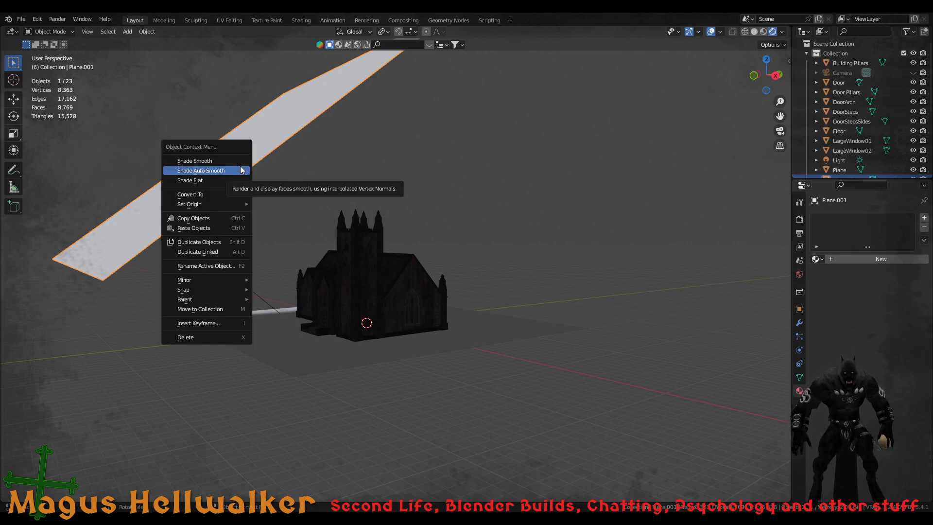
mouse_move(232, 194)
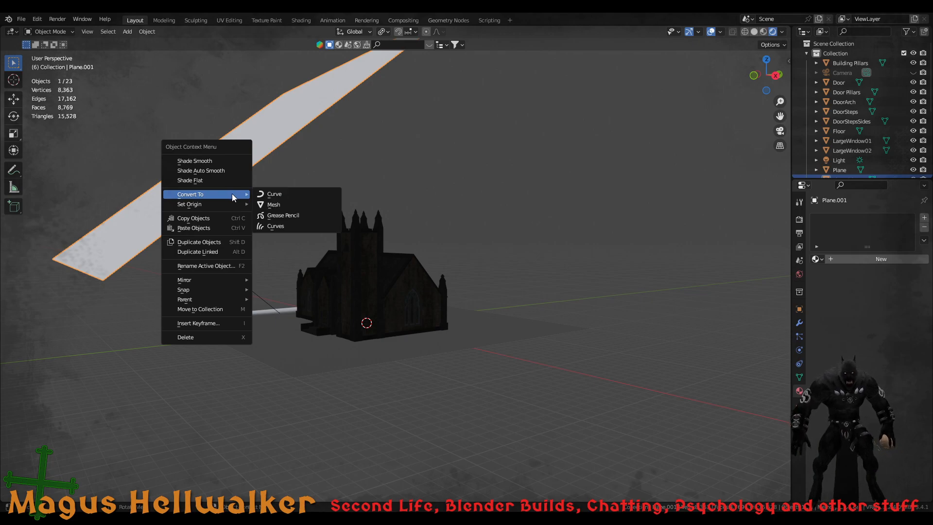
click(799, 337)
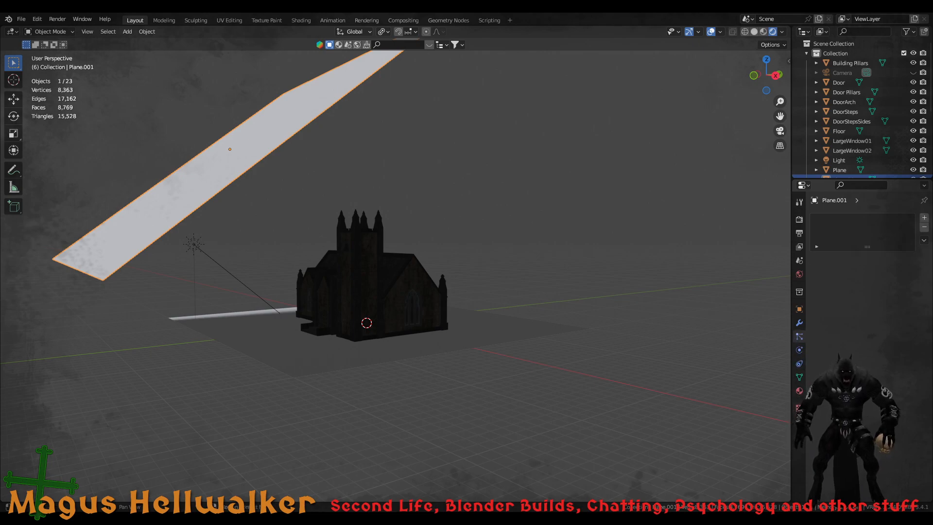
click(799, 407)
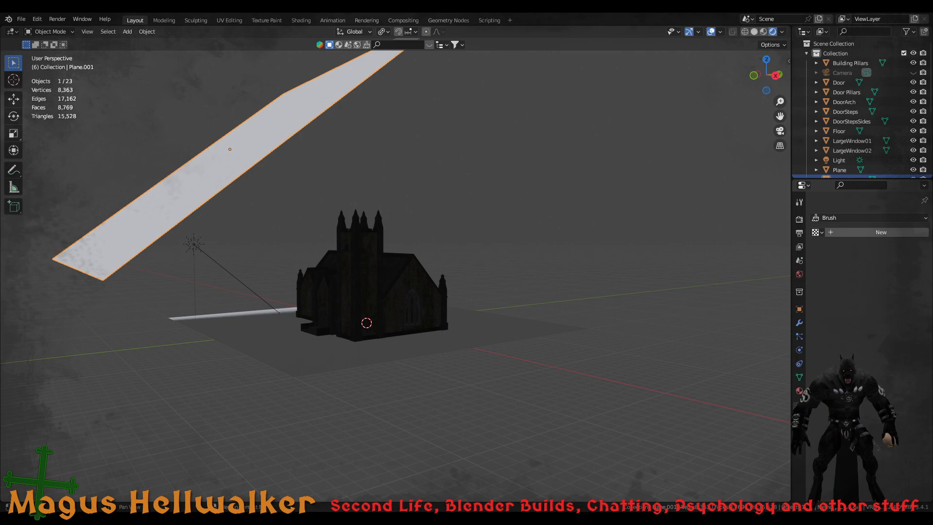
click(799, 391)
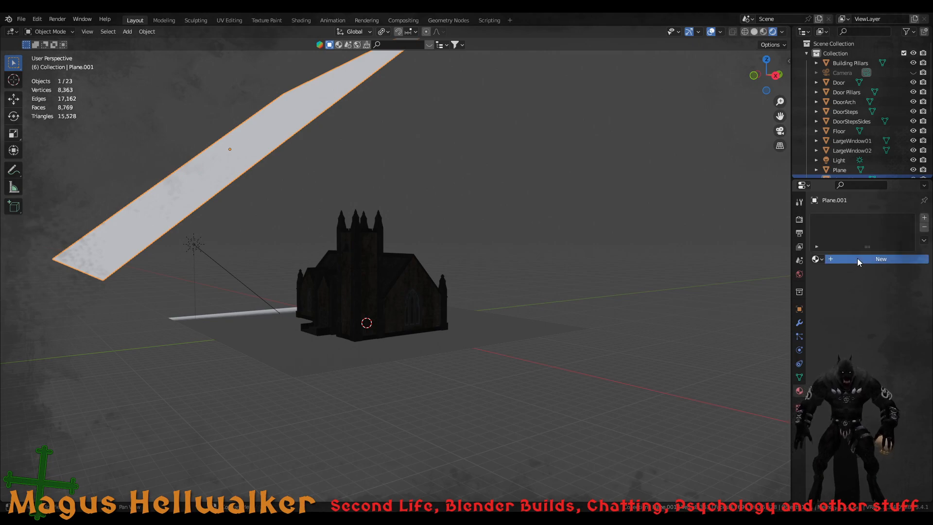
click(857, 258)
Examine the new material's Principled BSDF values, emission options, and blend and shadow settings
scroll(857, 350, down, 4)
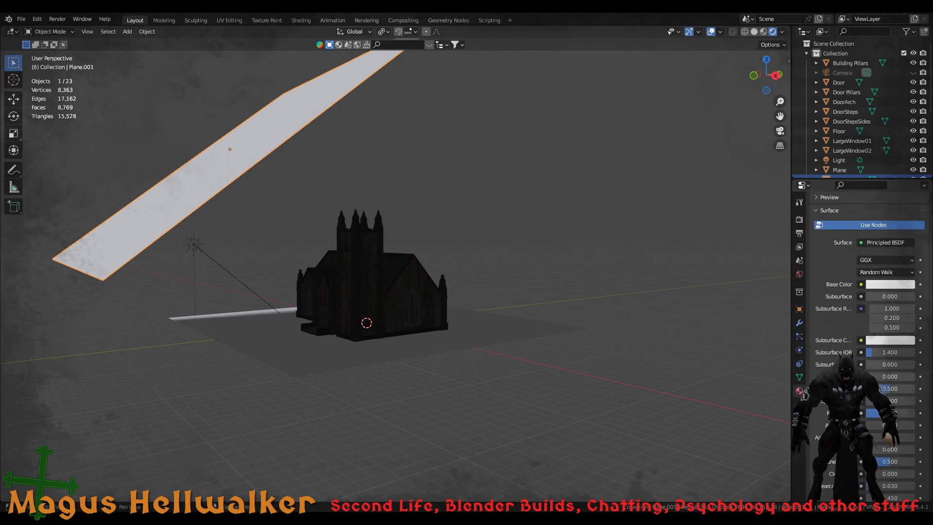
scroll(858, 351, down, 3)
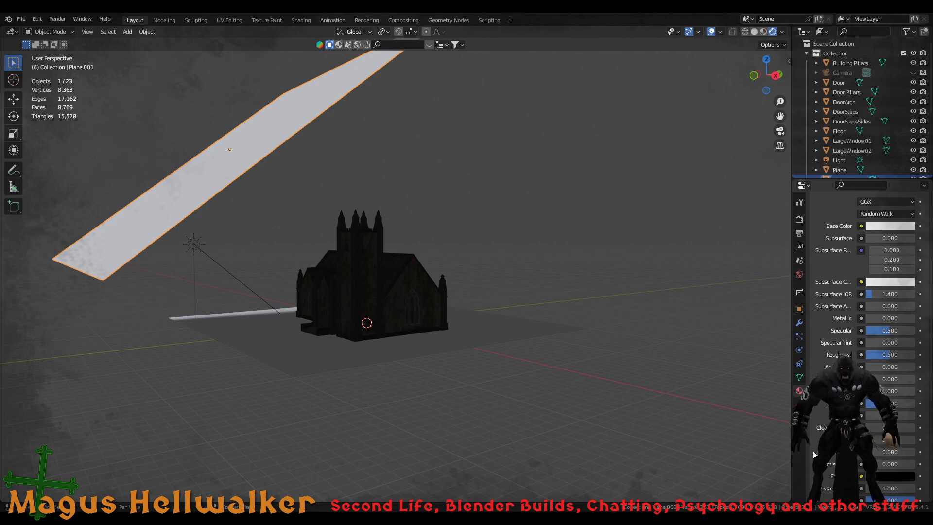
scroll(815, 453, down, 4)
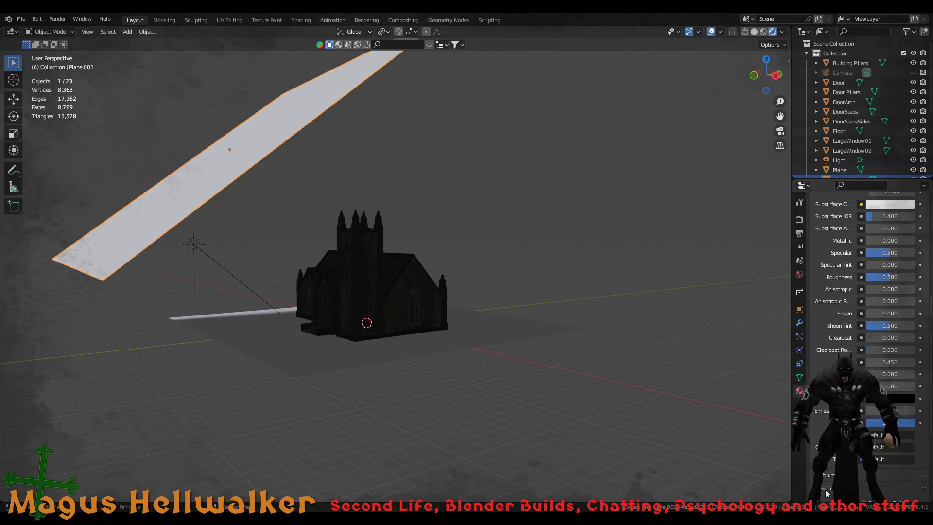
scroll(826, 494, down, 7)
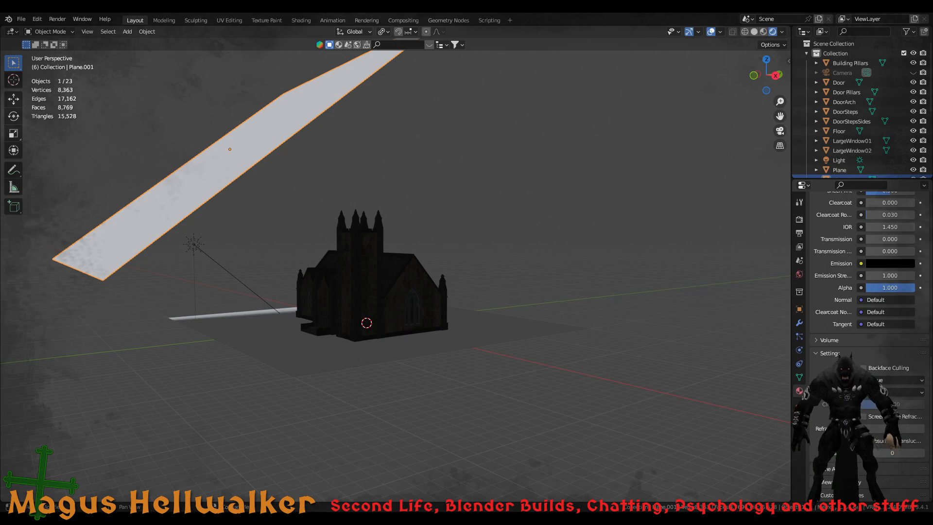
scroll(839, 354, down, 2)
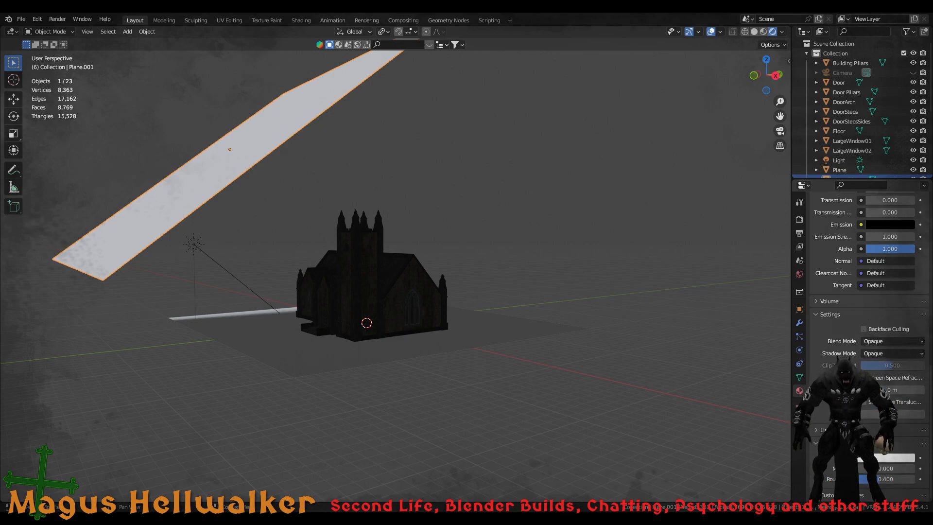
scroll(839, 354, up, 5)
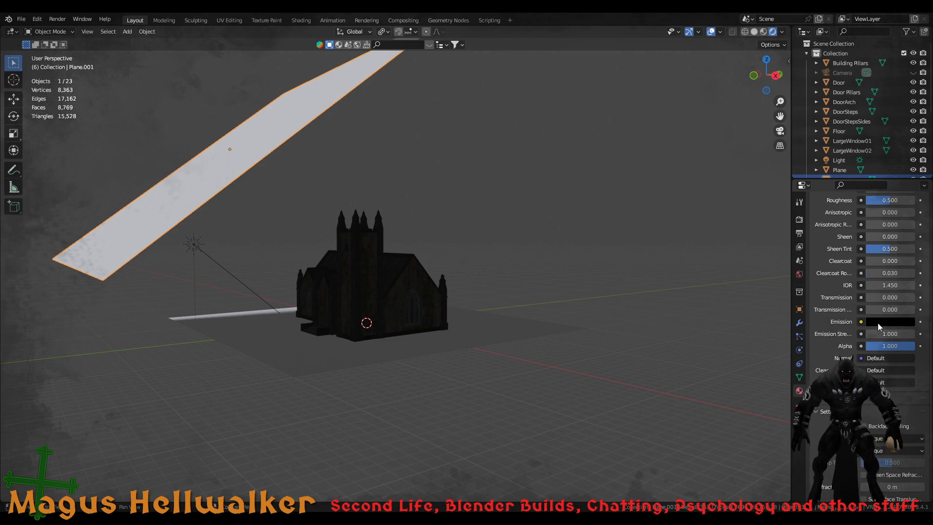
click(861, 323)
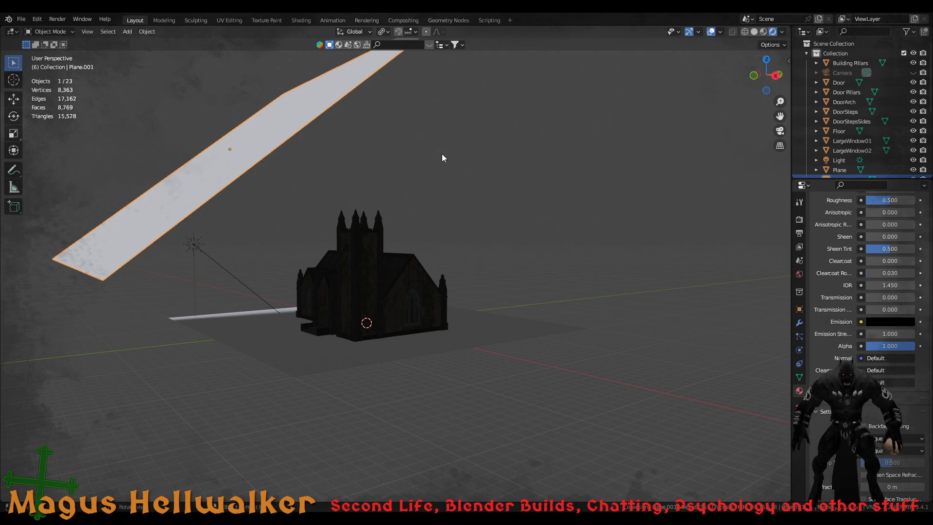
scroll(844, 303, up, 12)
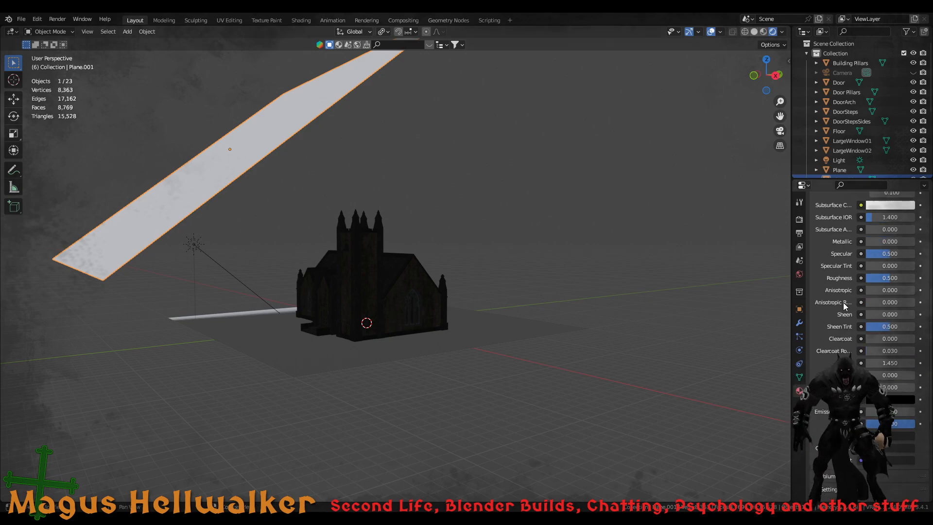
scroll(839, 290, up, 2)
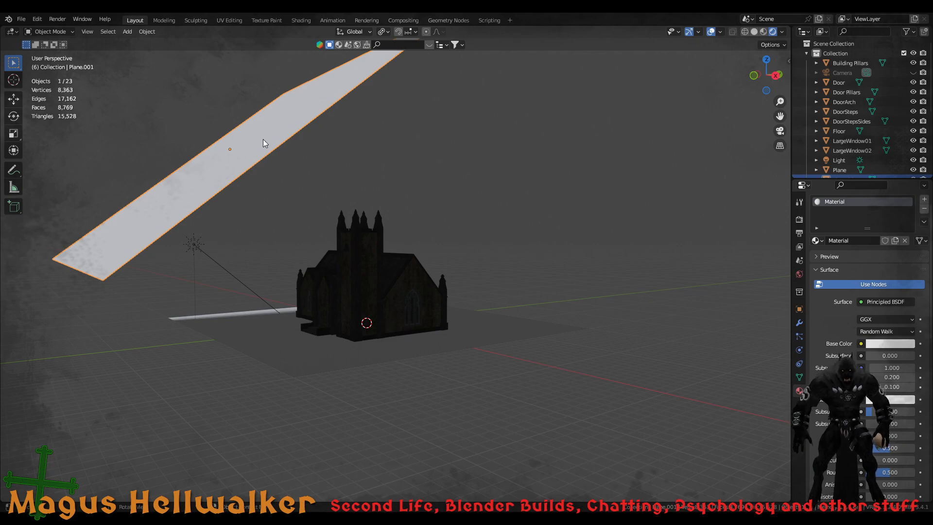
Delete the tilted plane above the church
key(Delete)
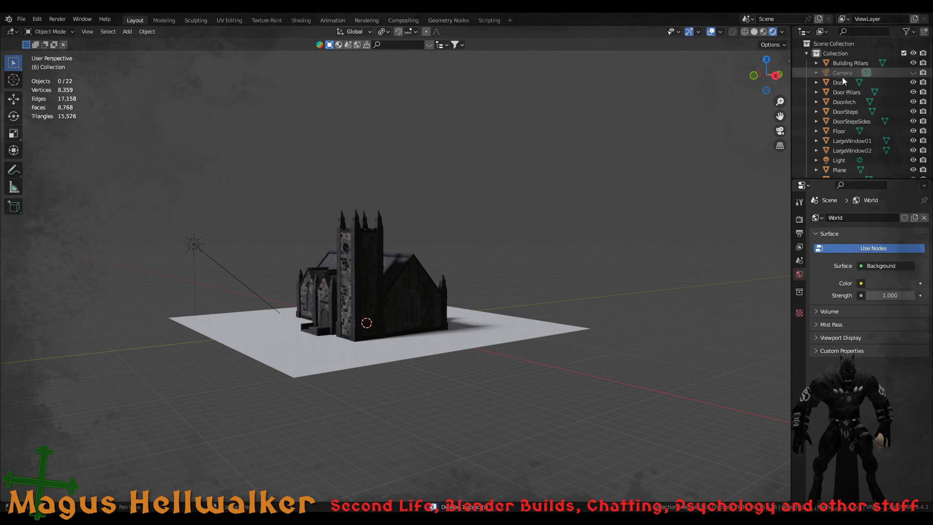
middle_drag(417, 251, 372, 296)
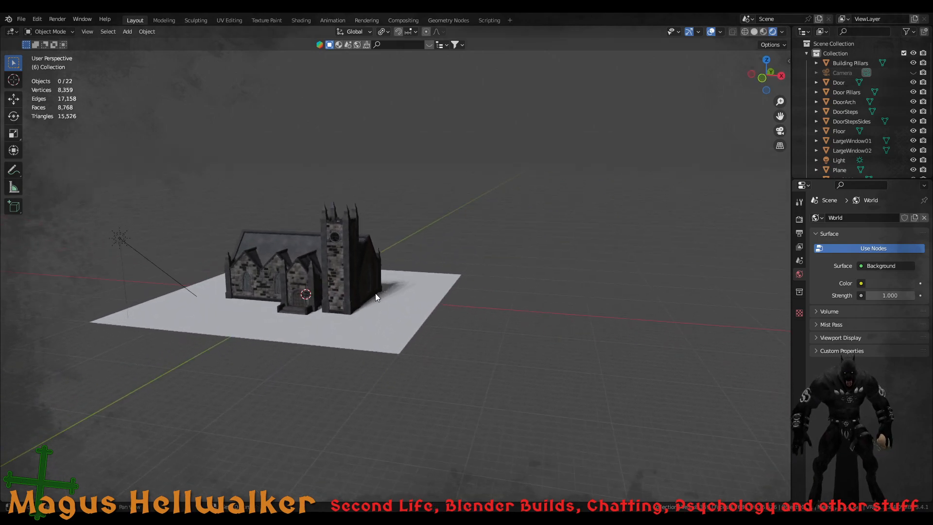
Add an area light and move it about 24.55 m in X, 20.6 m in Y and 13.96 m in Z, beyond the church
key(shift+a)
mouse_move(376, 294)
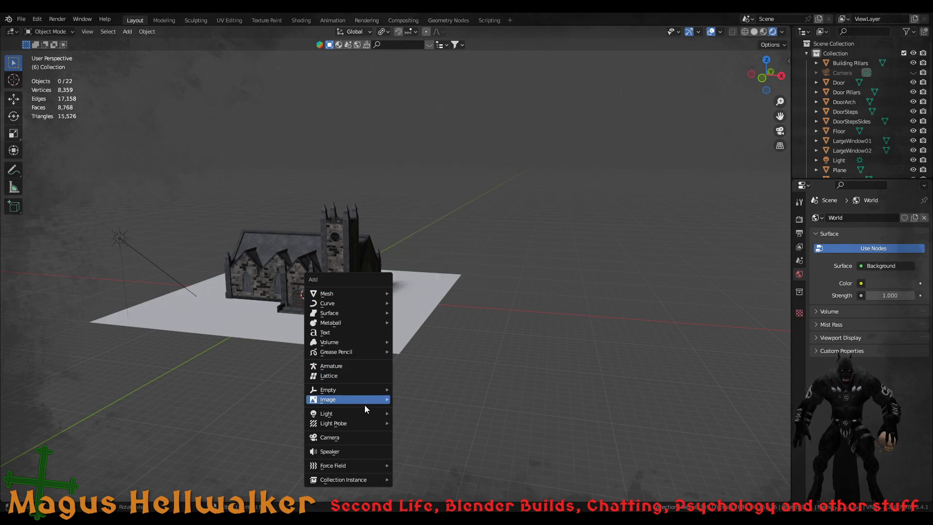
mouse_move(367, 416)
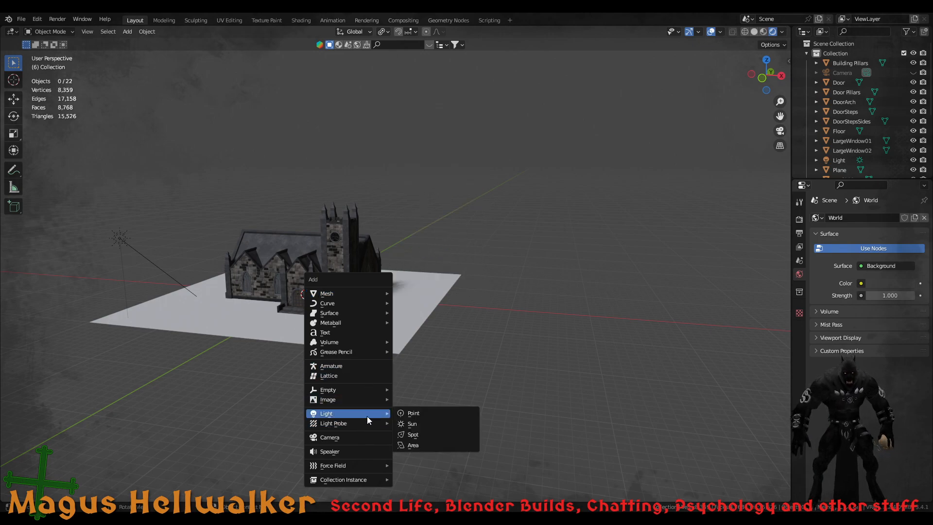
click(425, 447)
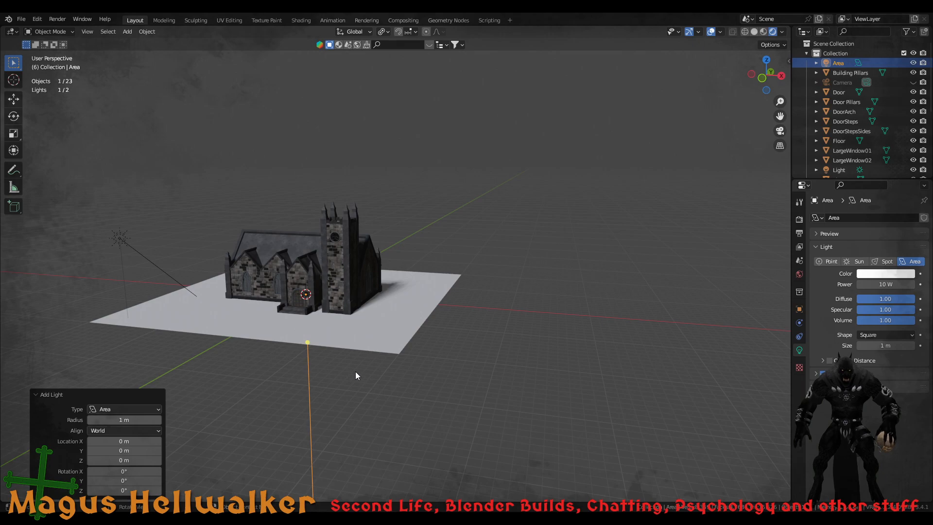
middle_drag(333, 368, 391, 373)
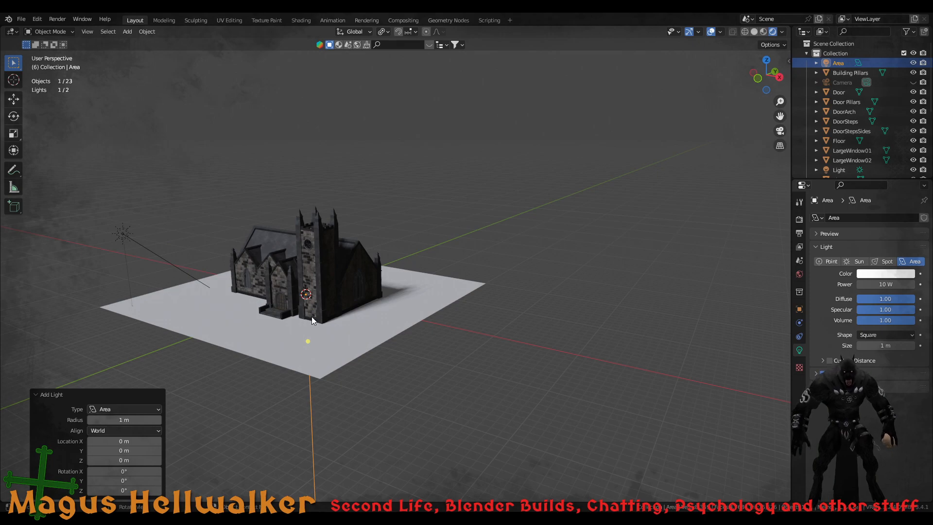
key(g)
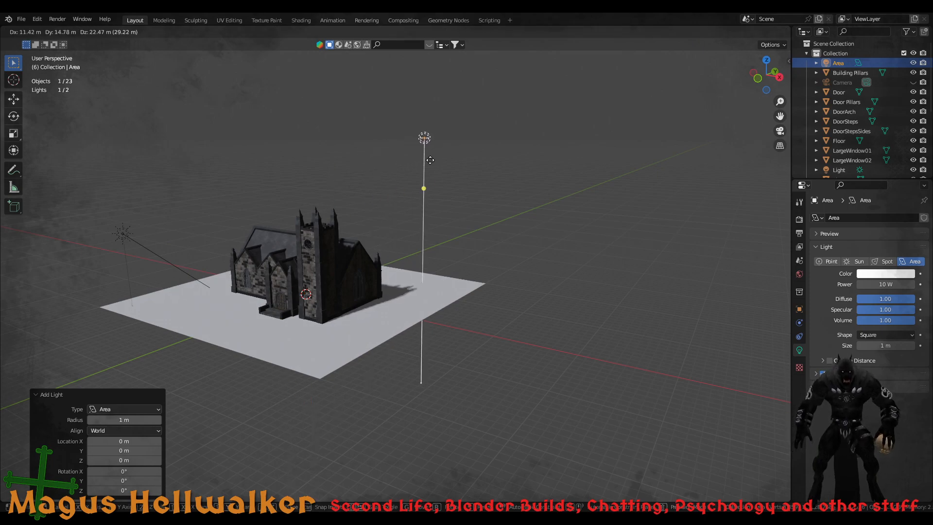
click(526, 224)
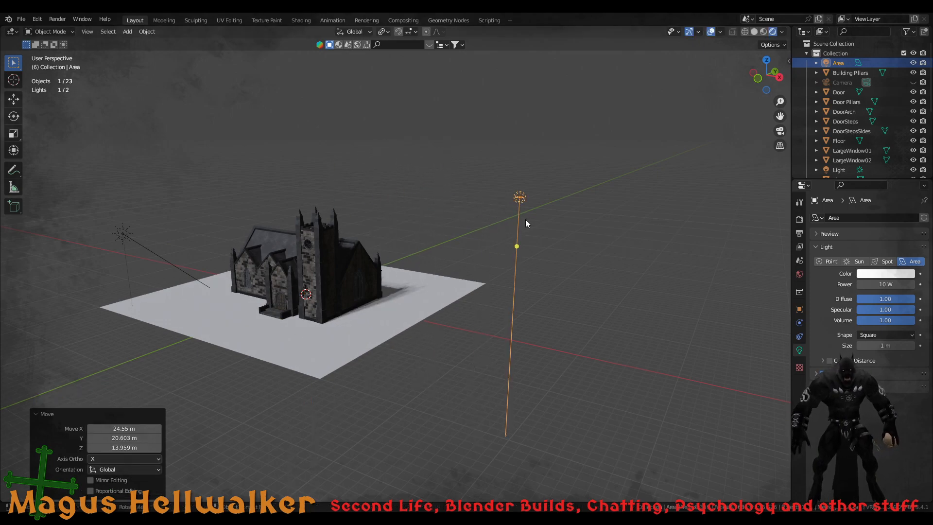
Aim the area light at the shaded gable wall beside the church's tower
drag(517, 248, 407, 273)
middle_drag(408, 273, 427, 226)
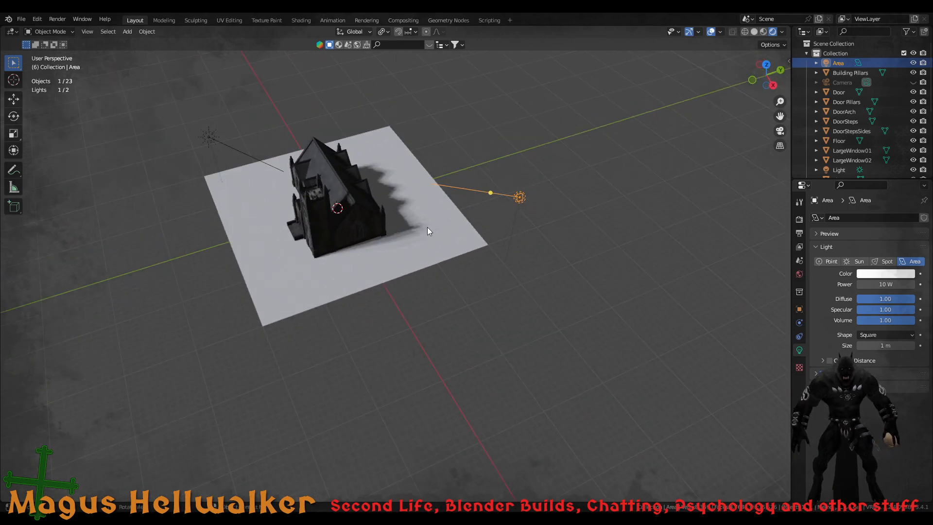
drag(491, 193, 452, 211)
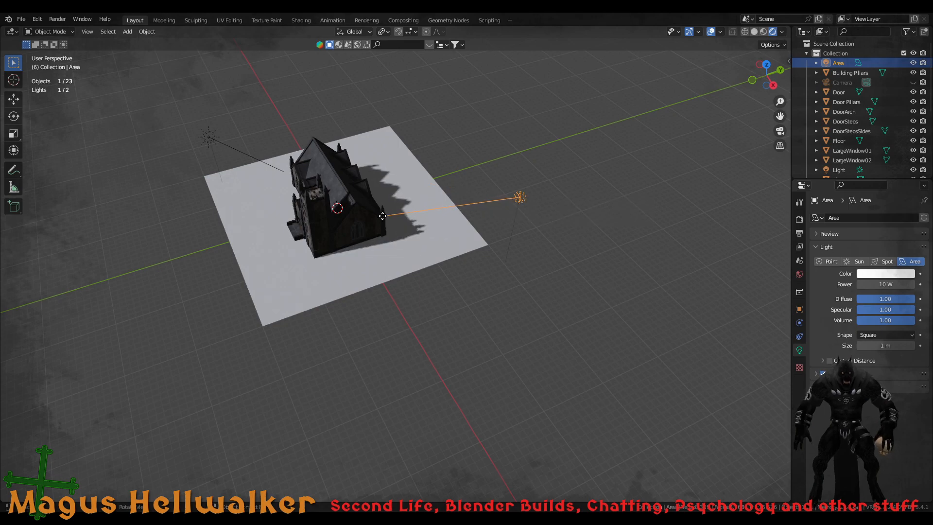
drag(383, 216, 362, 219)
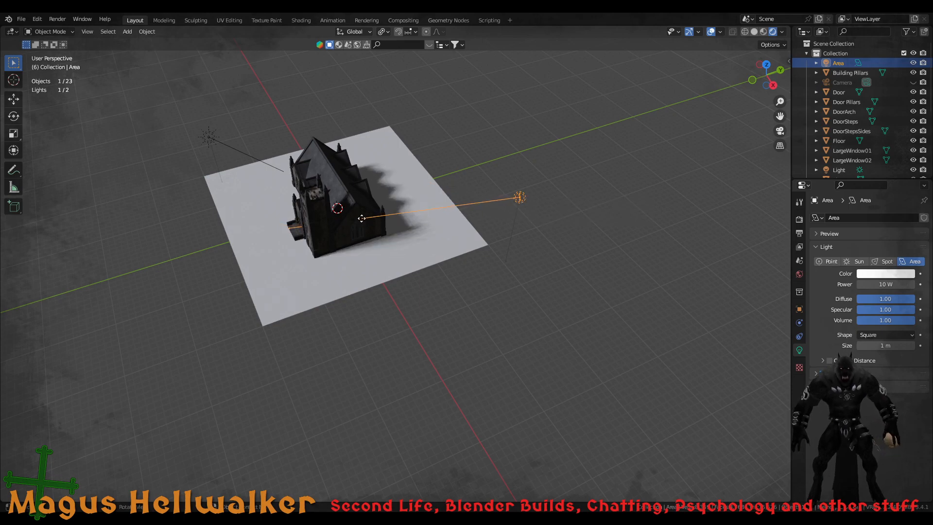
middle_drag(429, 239, 392, 205)
scroll(346, 228, up, 4)
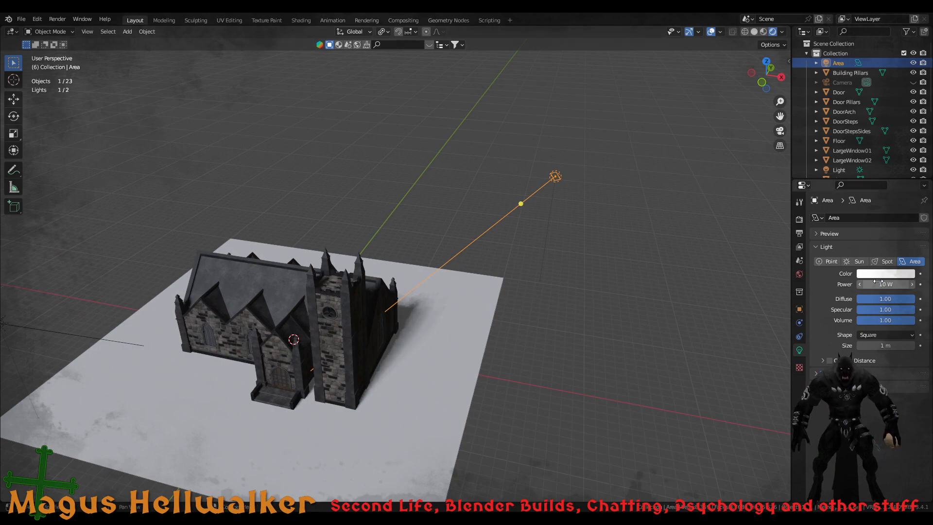
Try a power of 28.8 W on the area light, and delete the light
mouse_move(885, 285)
mouse_down()
mouse_move(902, 284)
mouse_move(892, 284)
mouse_up()
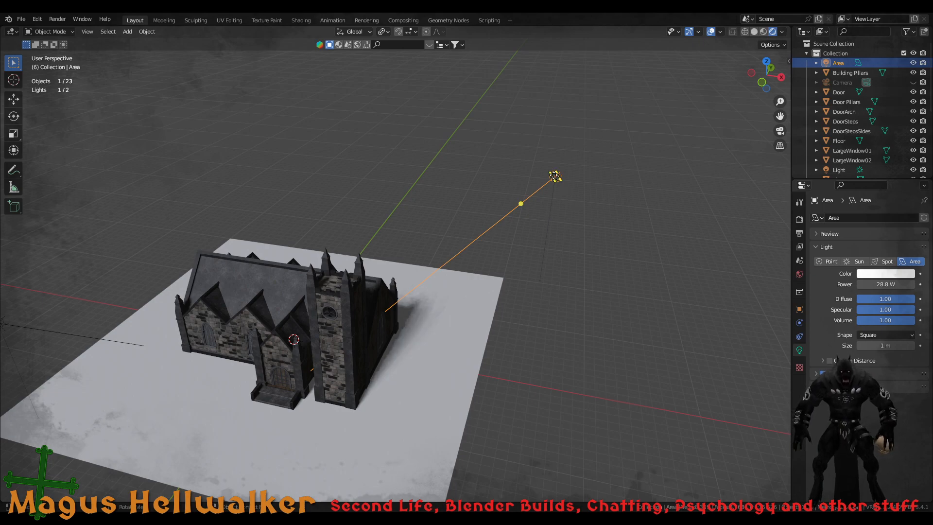
key(Delete)
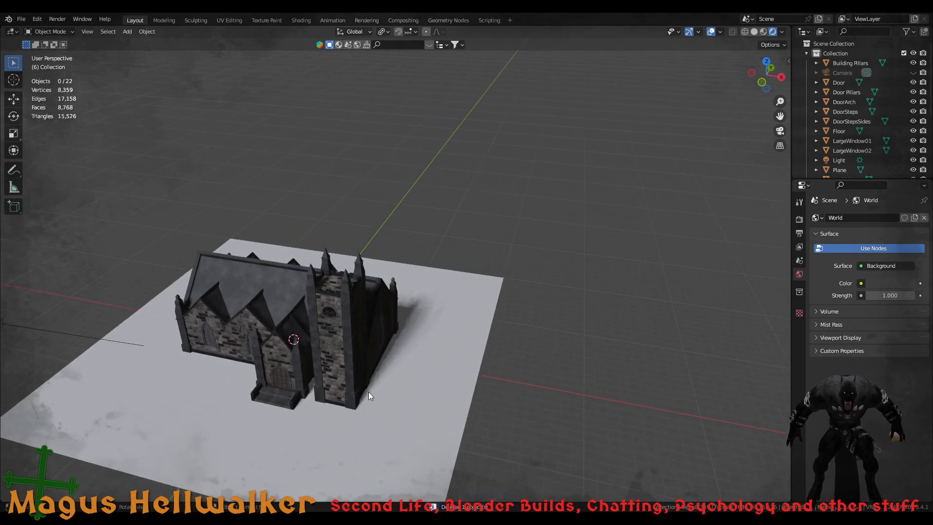
Duplicate the ground plane and raise the copy 18.456 m along Z above the church
middle_drag(368, 392, 330, 346)
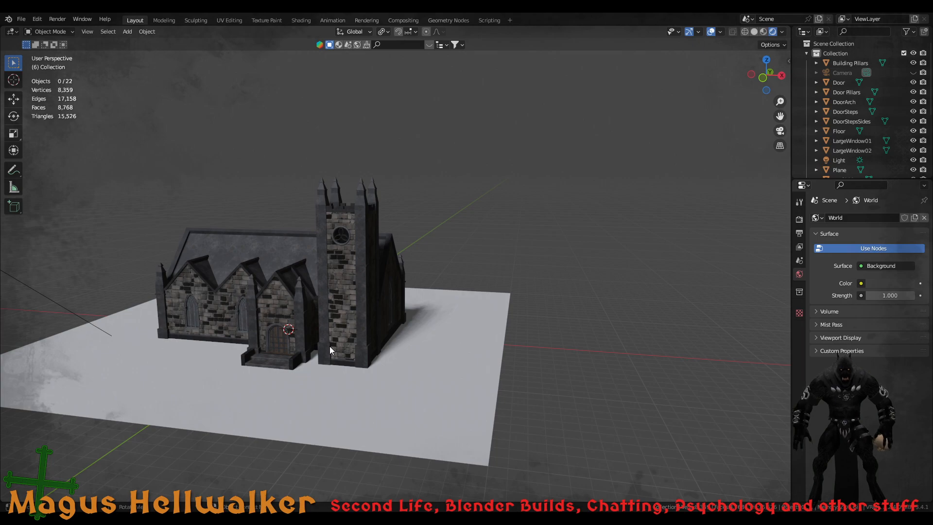
shift+middle_drag(330, 331, 510, 279)
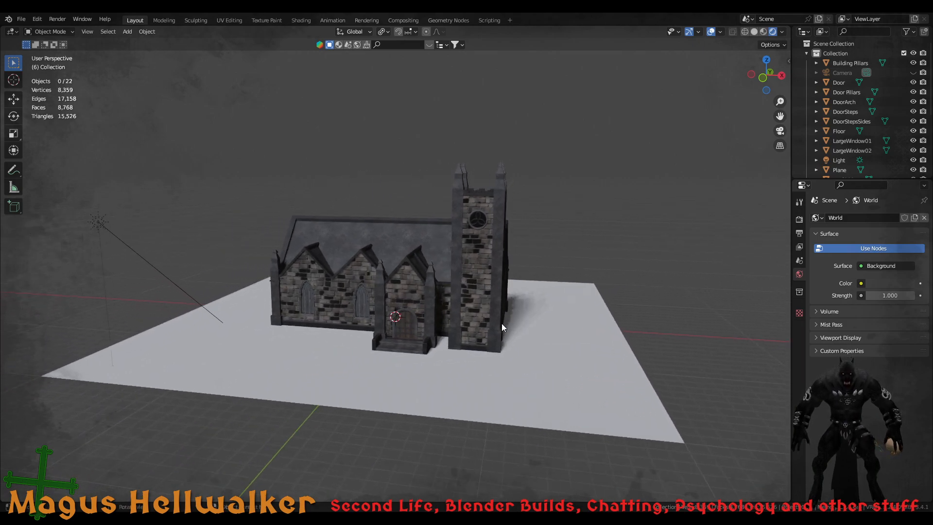
middle_drag(501, 322, 457, 336)
click(436, 326)
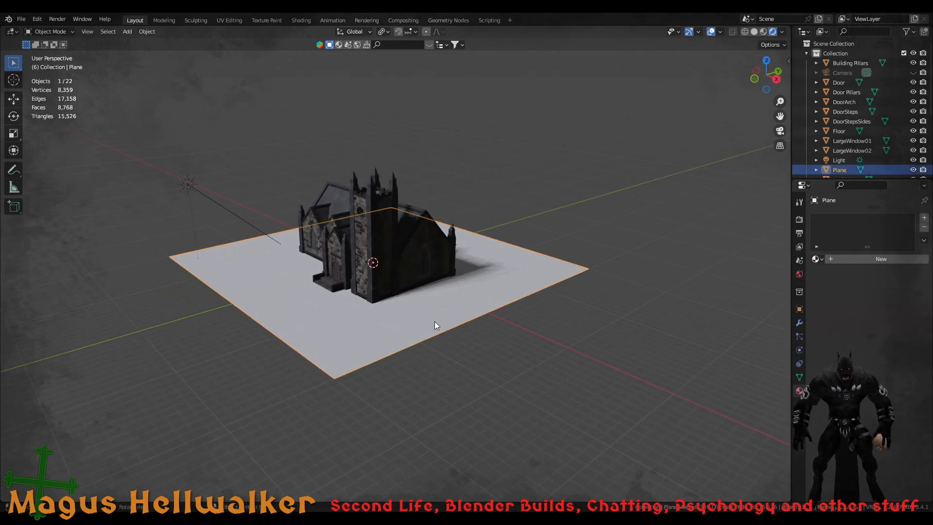
key(shift+d)
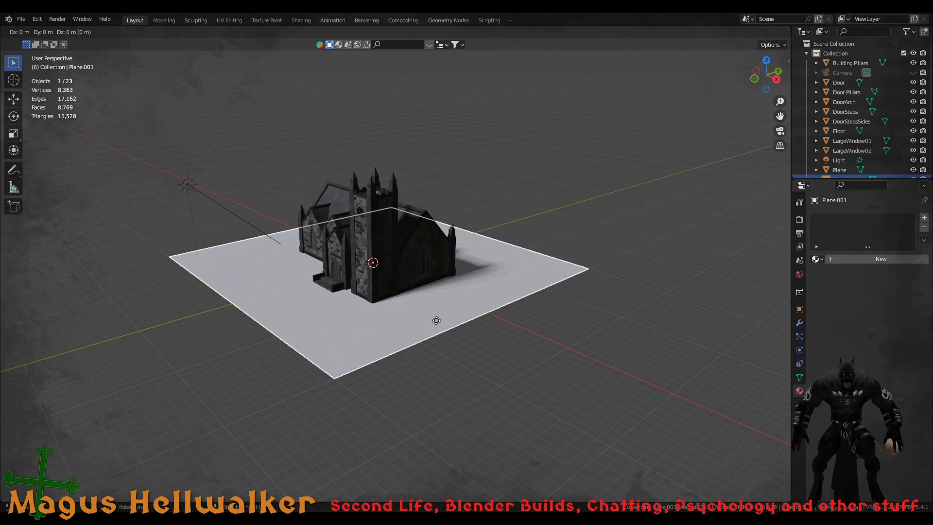
key(z)
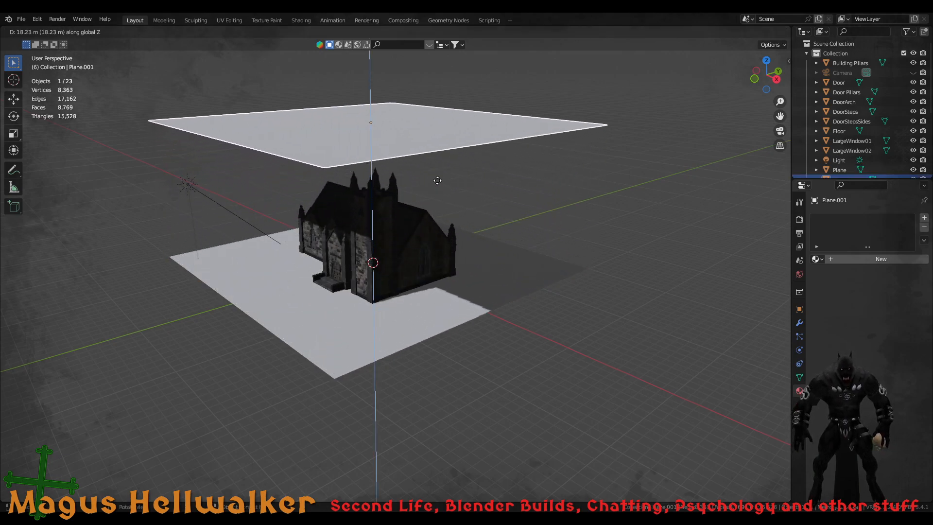
click(438, 181)
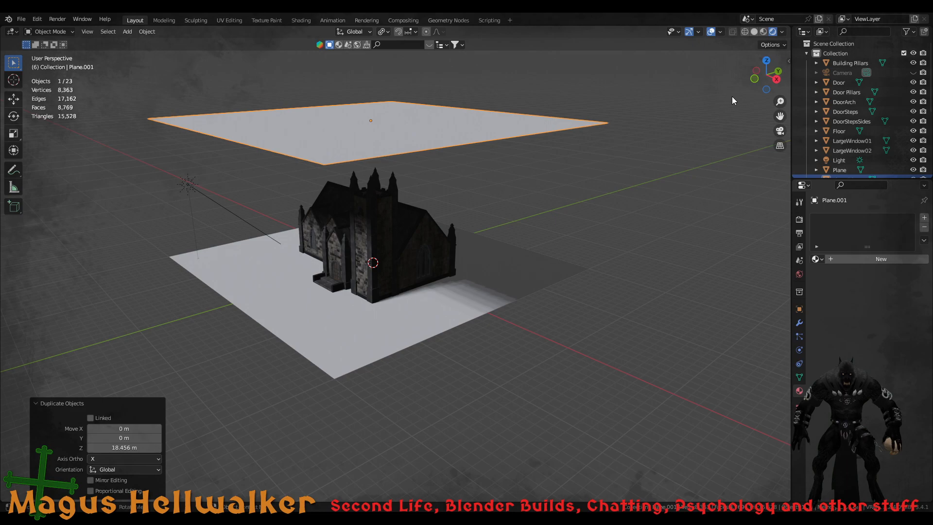
Move the overhead plane about -23.56 m along Y, away from above the church
scroll(856, 121, down, 5)
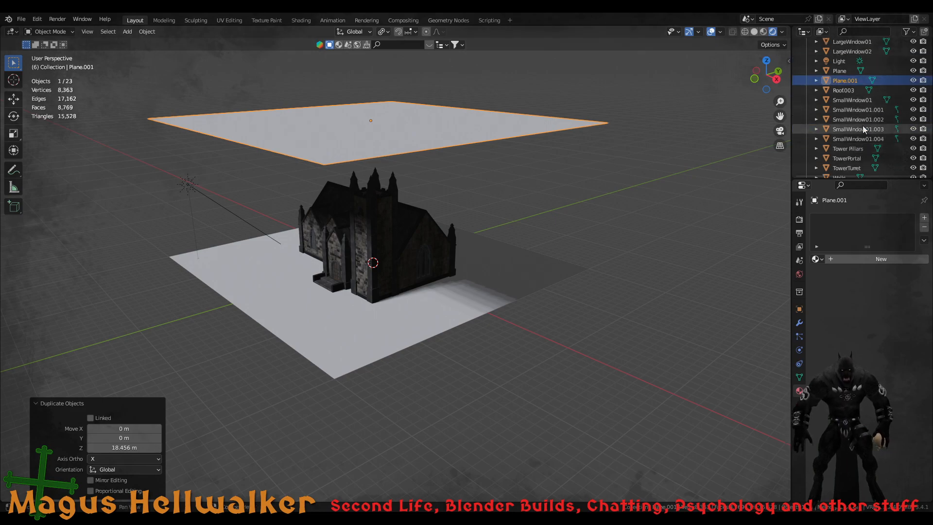
scroll(863, 125, up, 2)
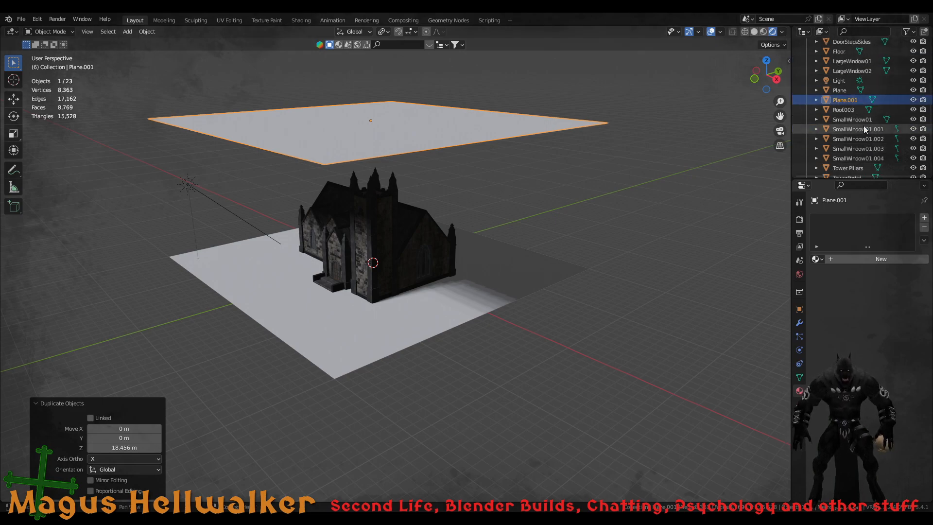
click(851, 92)
click(851, 100)
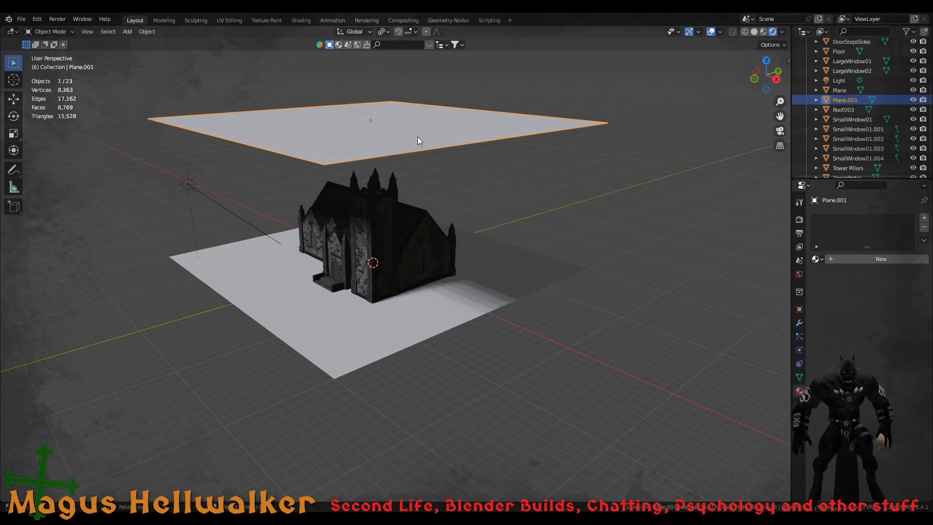
key(g)
key(y)
click(228, 183)
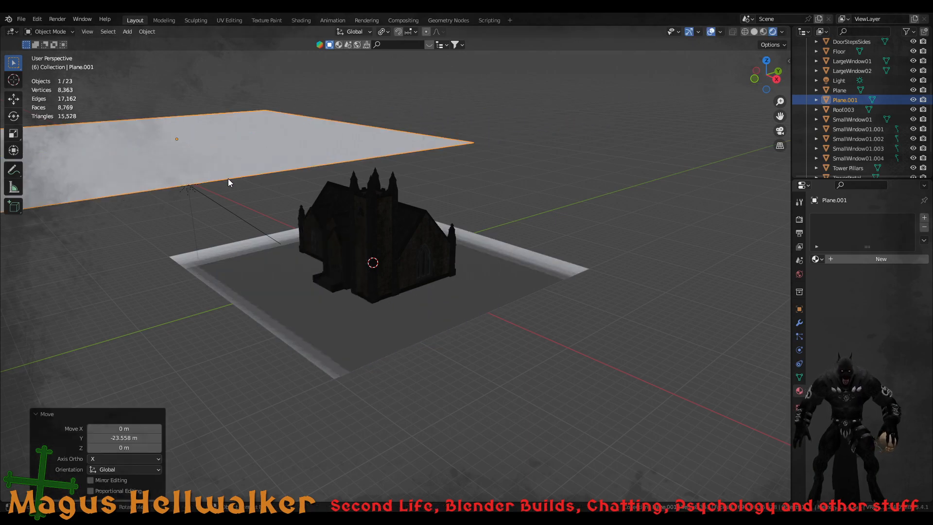
Rotate the overhead plane about 29.8° around the global X axis so it tilts beside the church
key(r)
key(x)
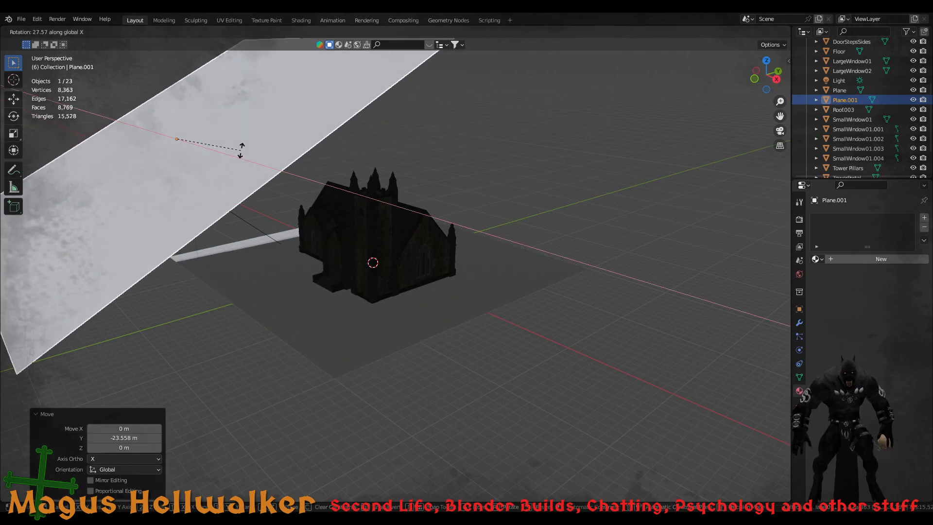
click(238, 151)
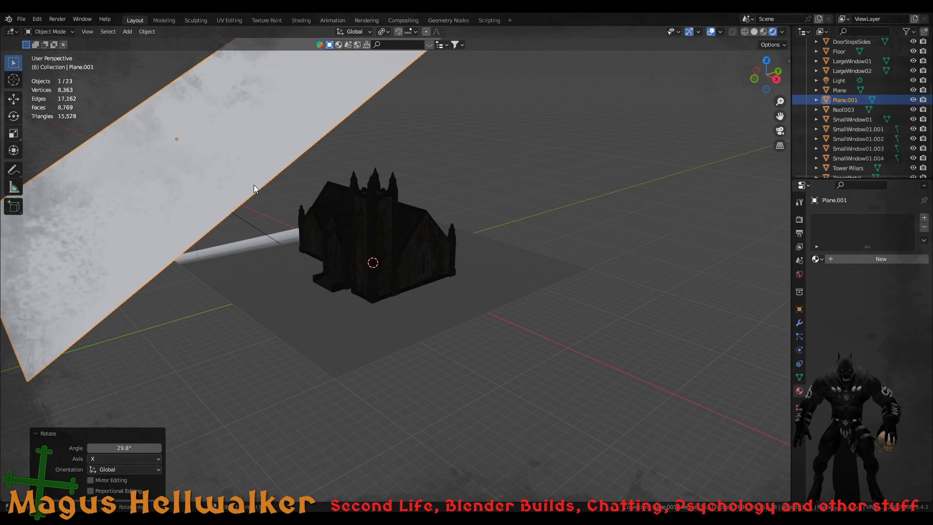
Look through the tilted plane's modifier, particle, material and mesh data properties
click(801, 325)
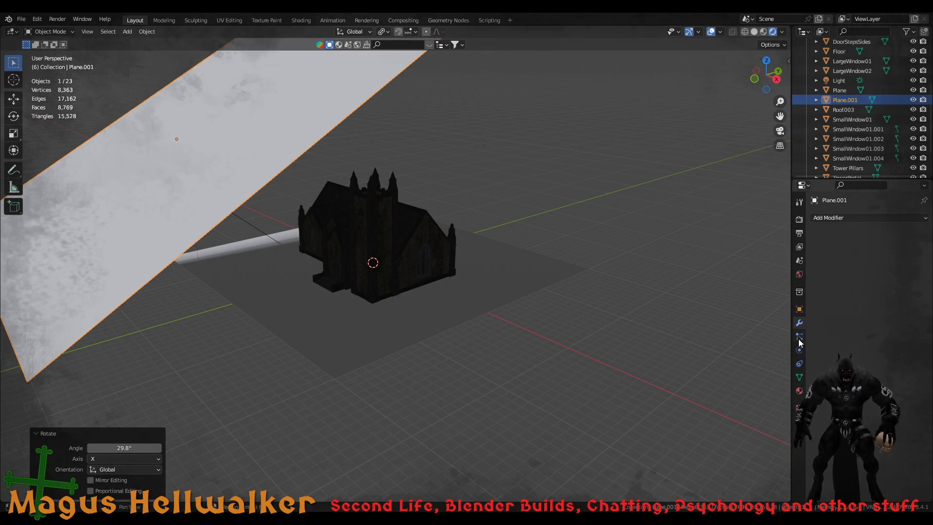
click(799, 338)
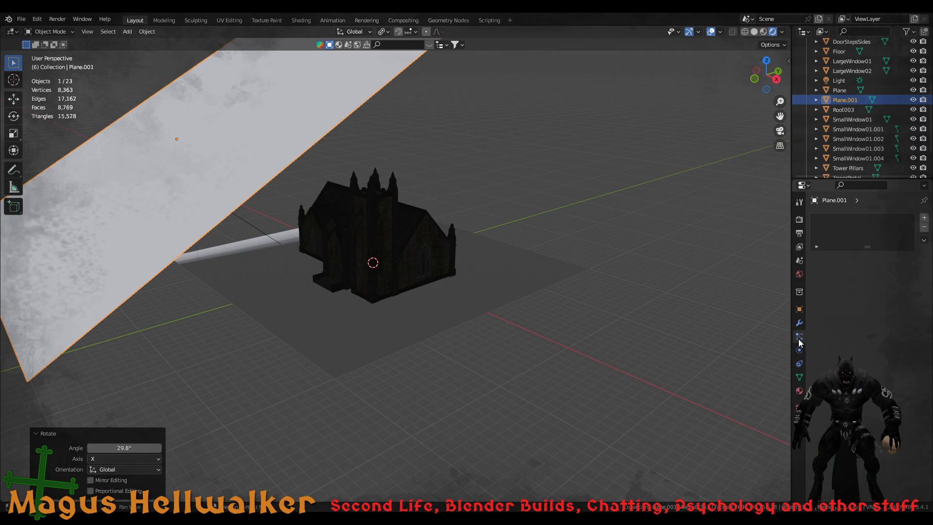
click(799, 392)
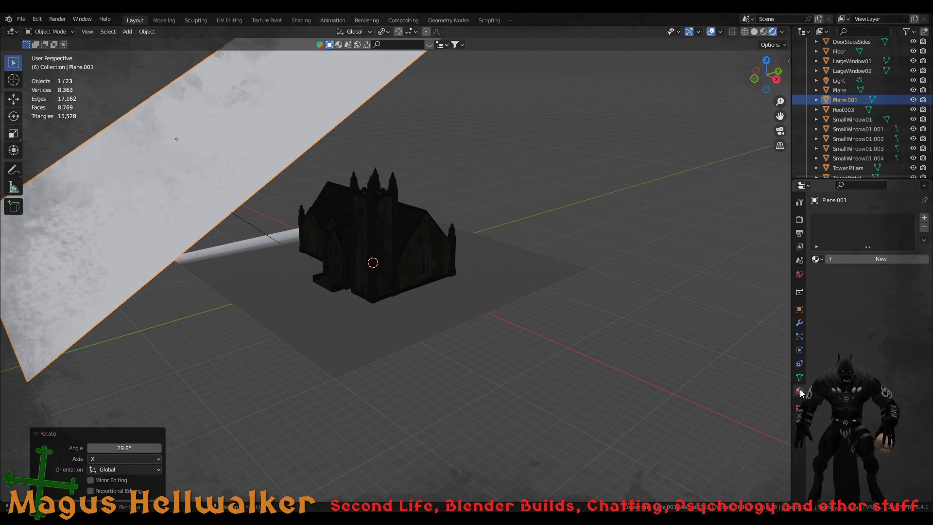
click(799, 378)
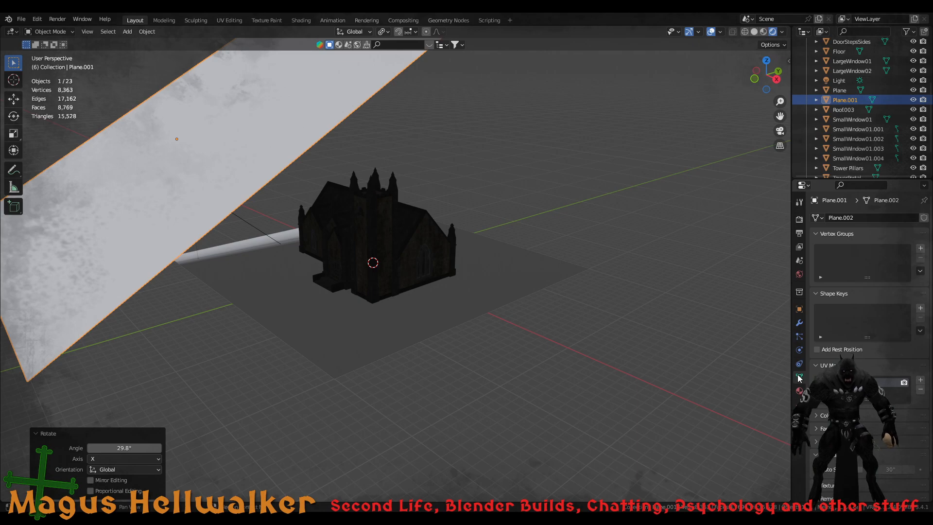
scroll(870, 414, down, 2)
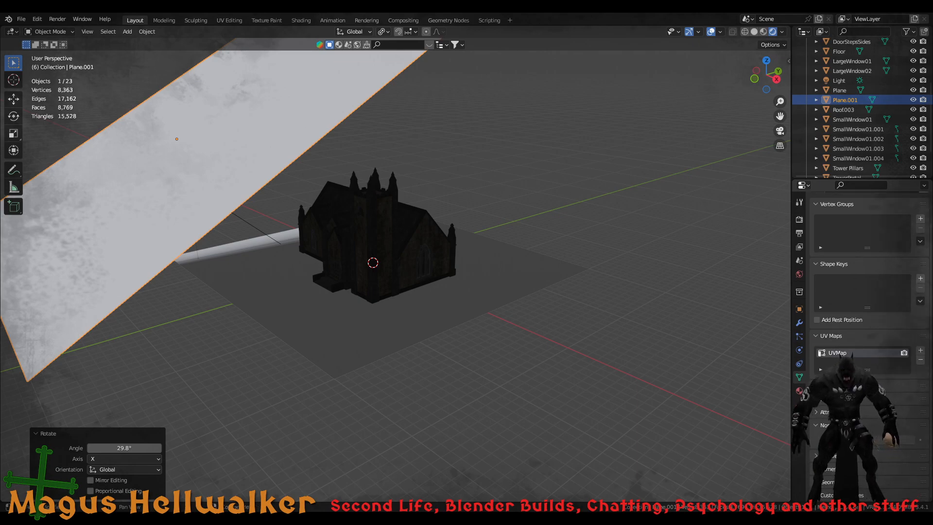
click(815, 385)
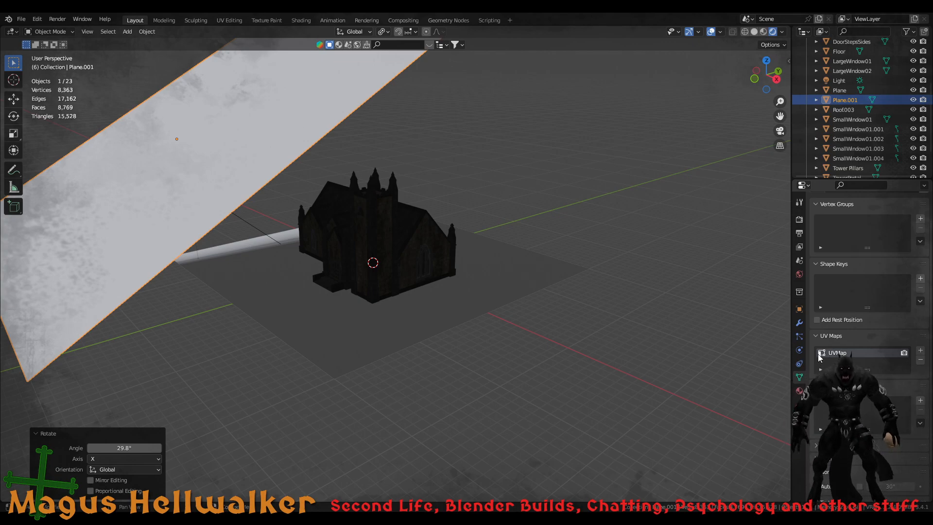
scroll(820, 358, up, 2)
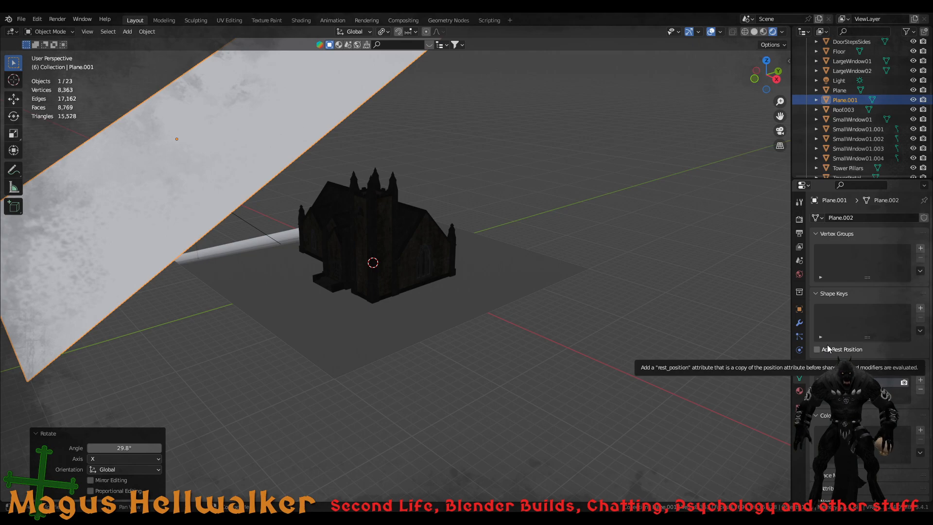
Create a new material on the tilted plane and review its surface, emission and blend settings
click(799, 391)
click(846, 258)
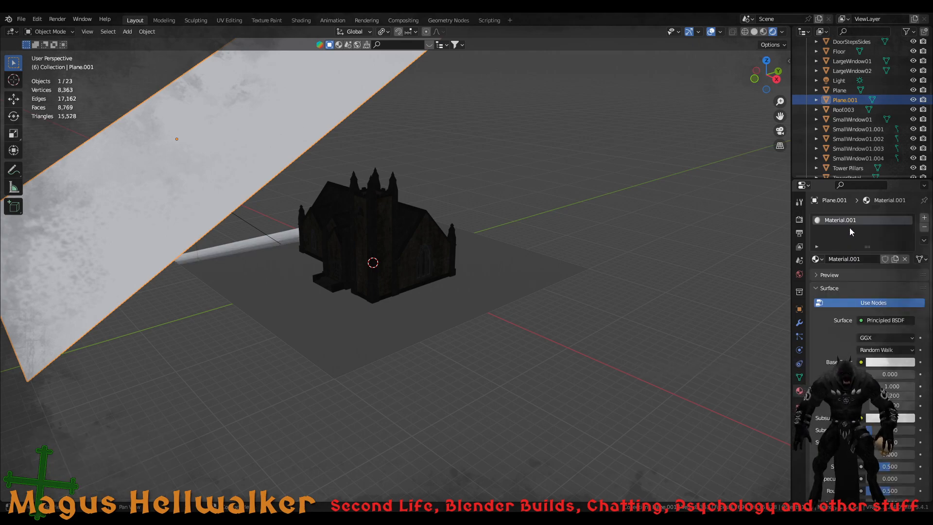
scroll(854, 345, down, 2)
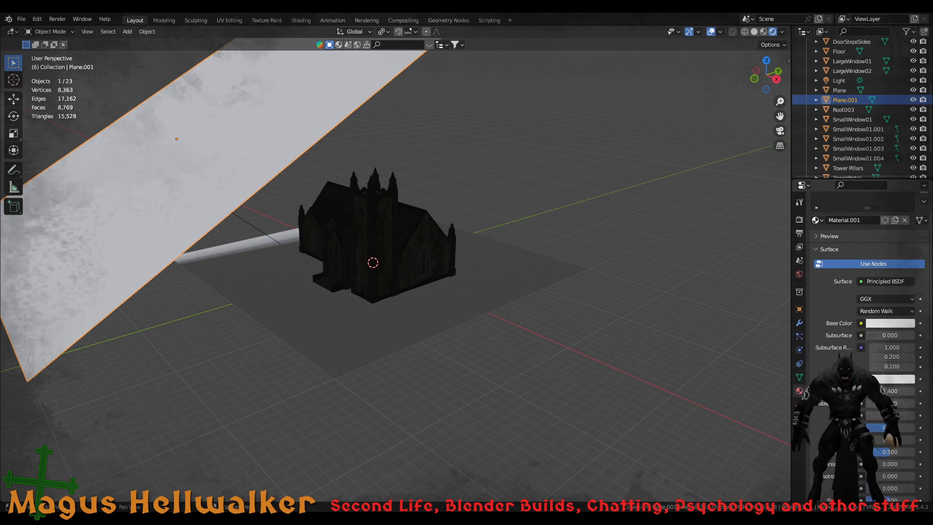
scroll(865, 340, down, 2)
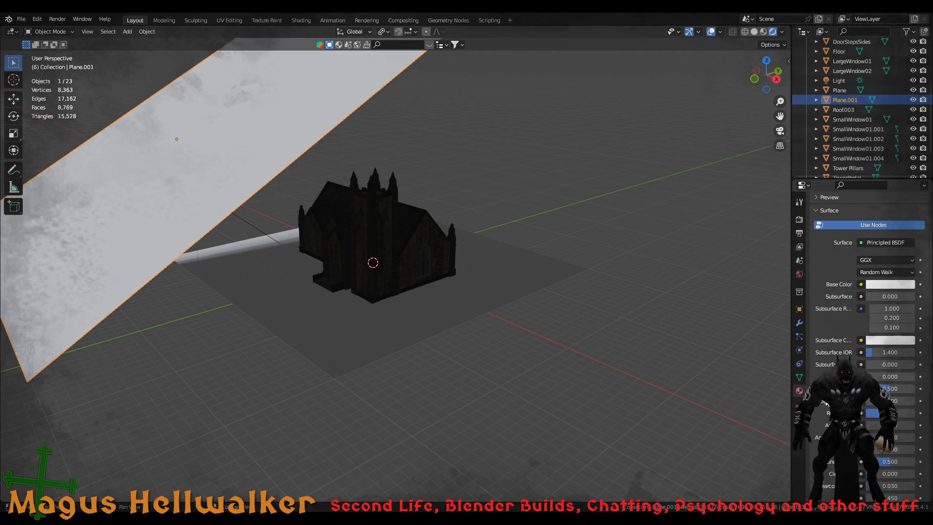
scroll(826, 402, down, 2)
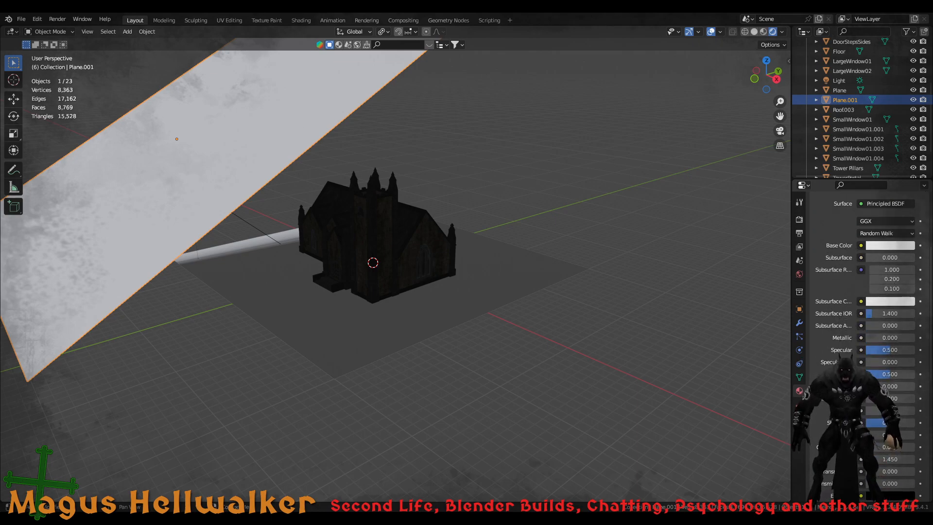
scroll(819, 408, down, 2)
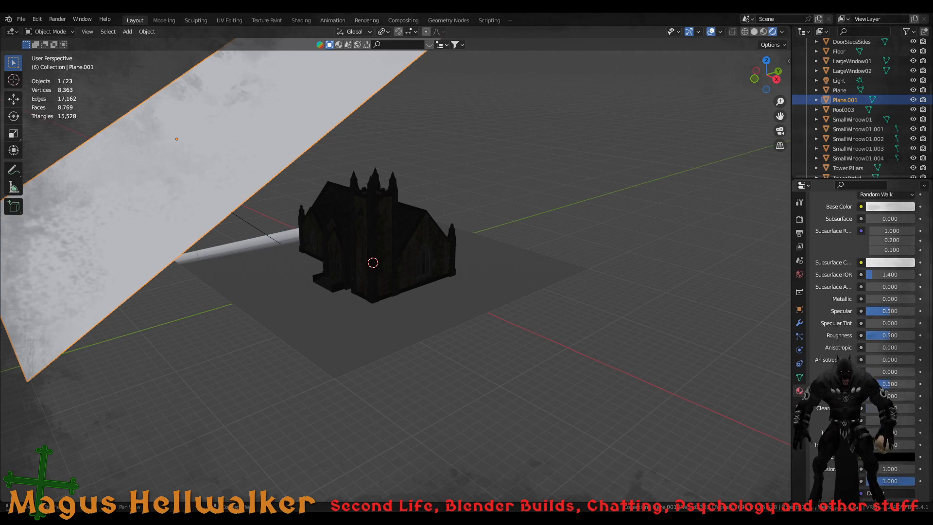
scroll(820, 408, down, 2)
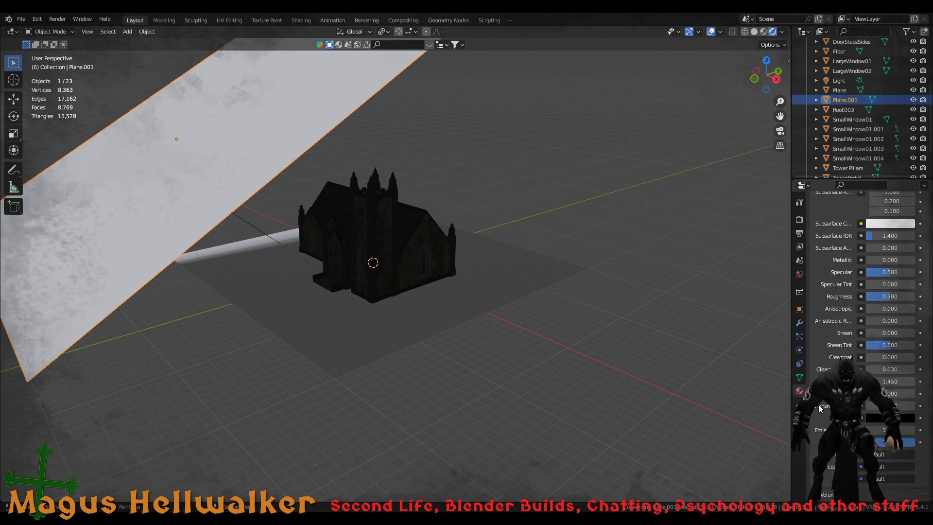
scroll(819, 408, down, 1)
scroll(820, 408, down, 5)
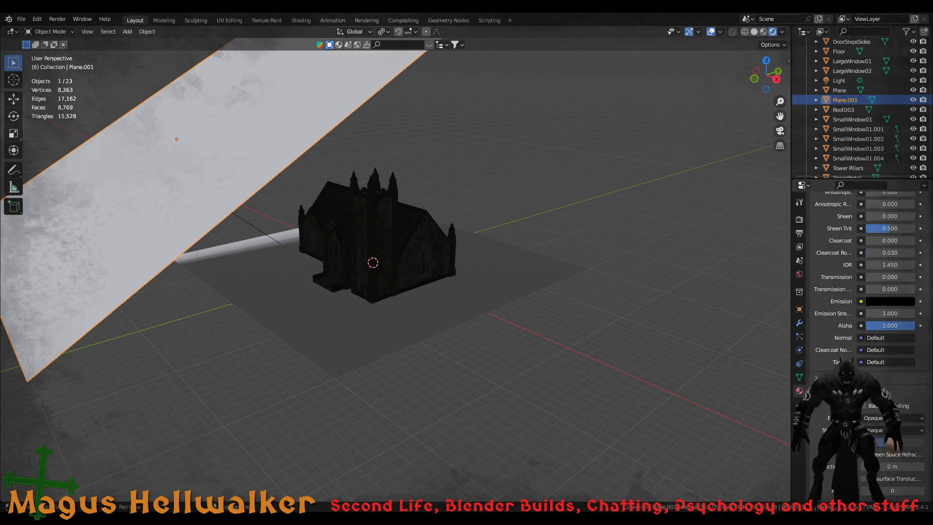
scroll(819, 408, down, 4)
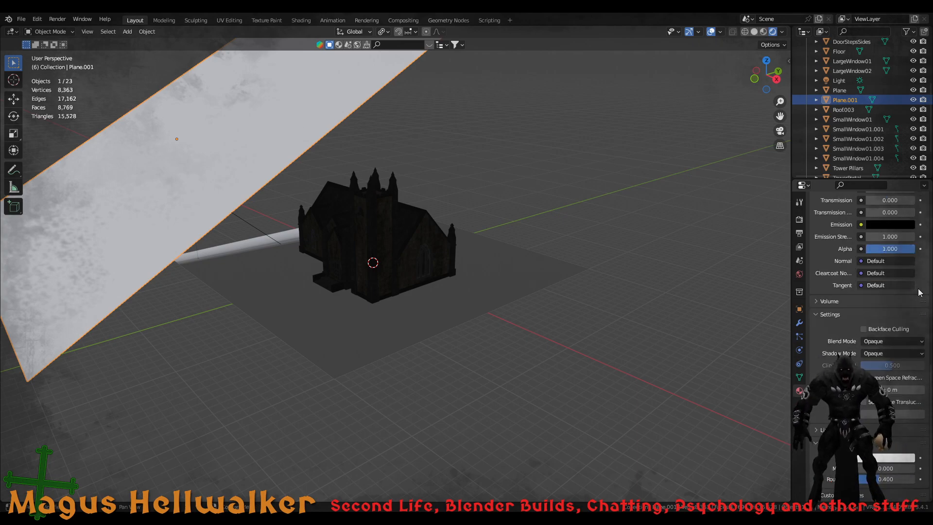
Examine the tilted plane's mesh data, constraint, physics and available modifier options
click(799, 378)
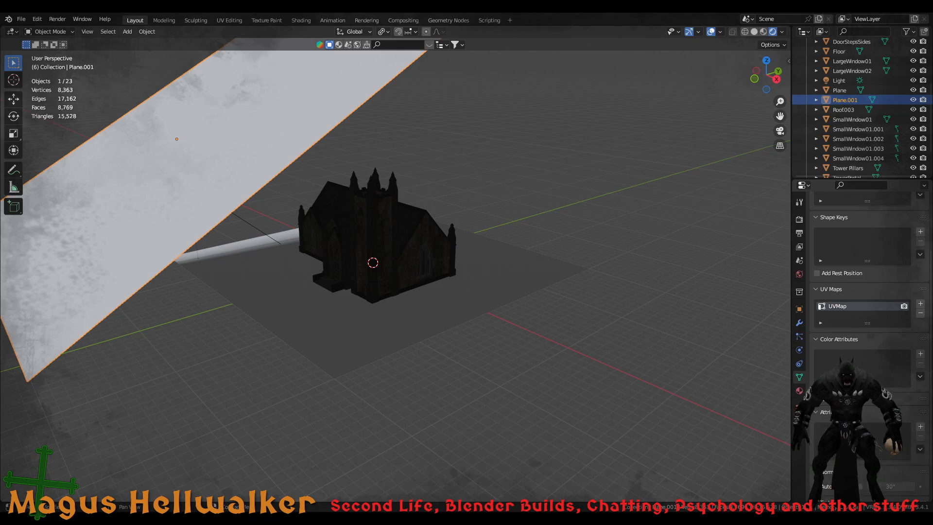
scroll(865, 477, down, 3)
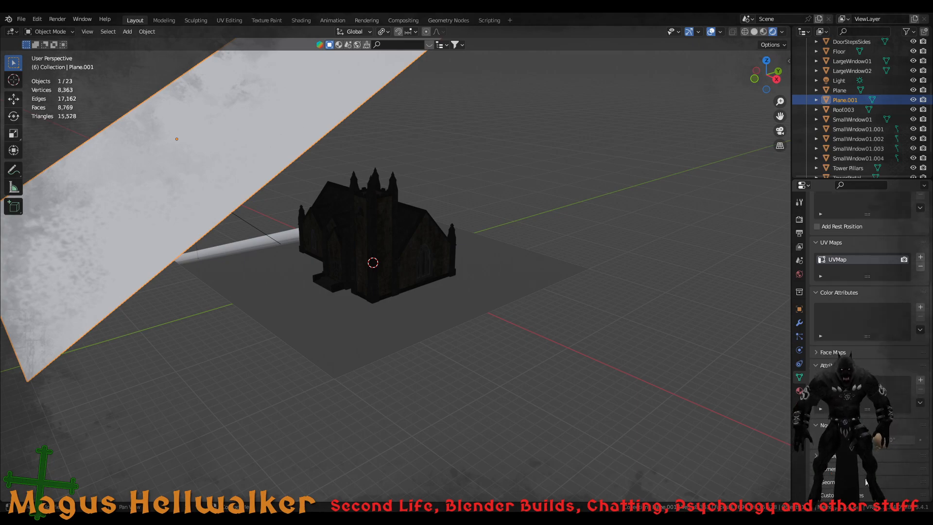
click(799, 360)
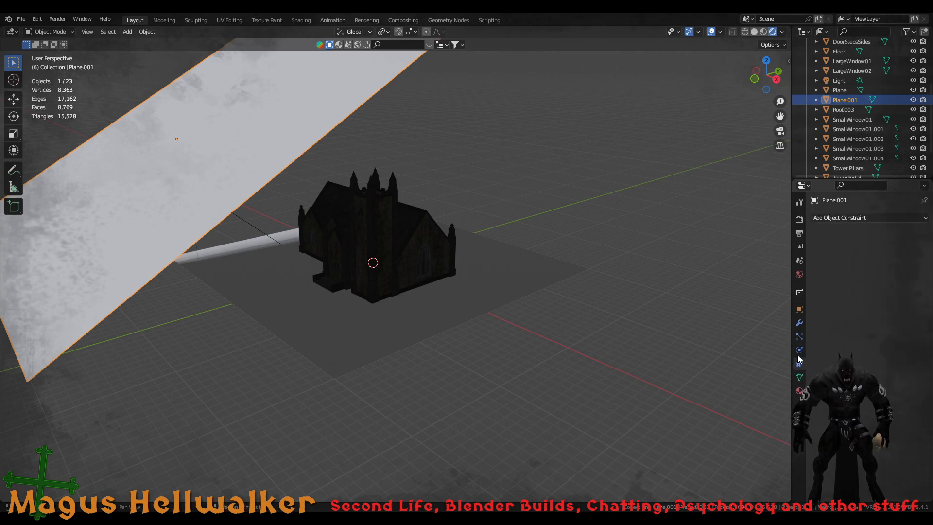
click(799, 353)
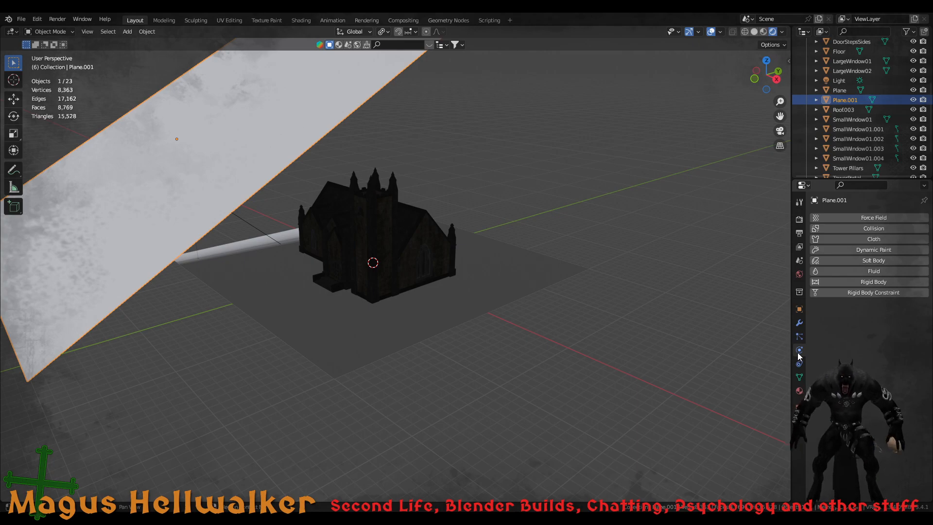
click(799, 337)
click(800, 324)
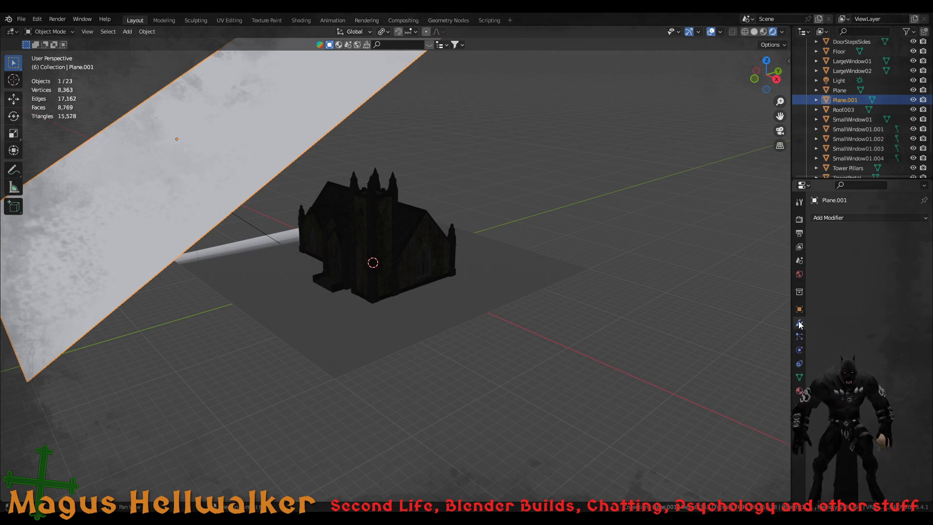
click(835, 220)
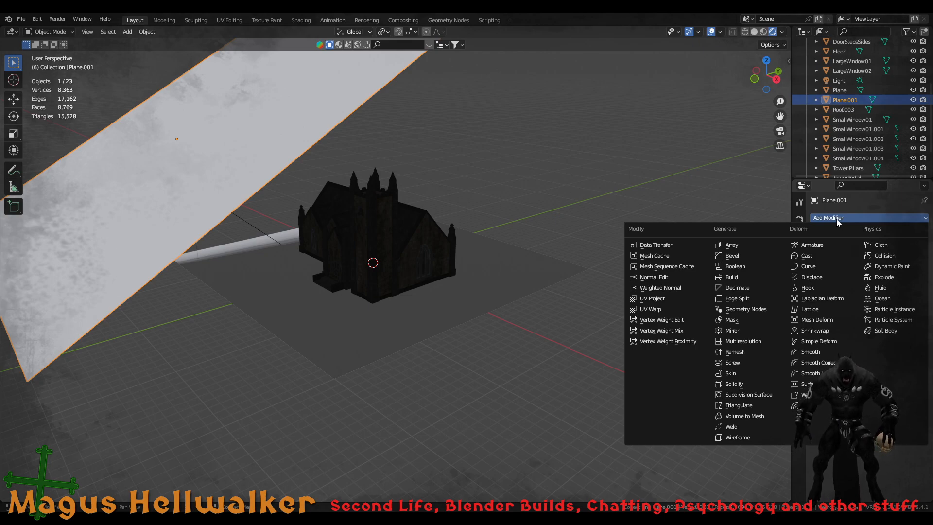
click(856, 210)
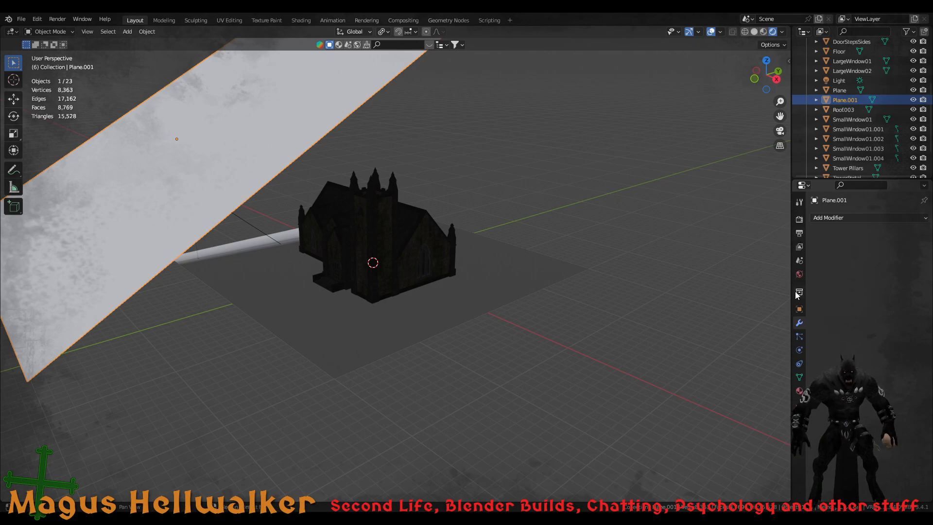
Examine the world, scene and view layer properties, including the light render passes
click(800, 275)
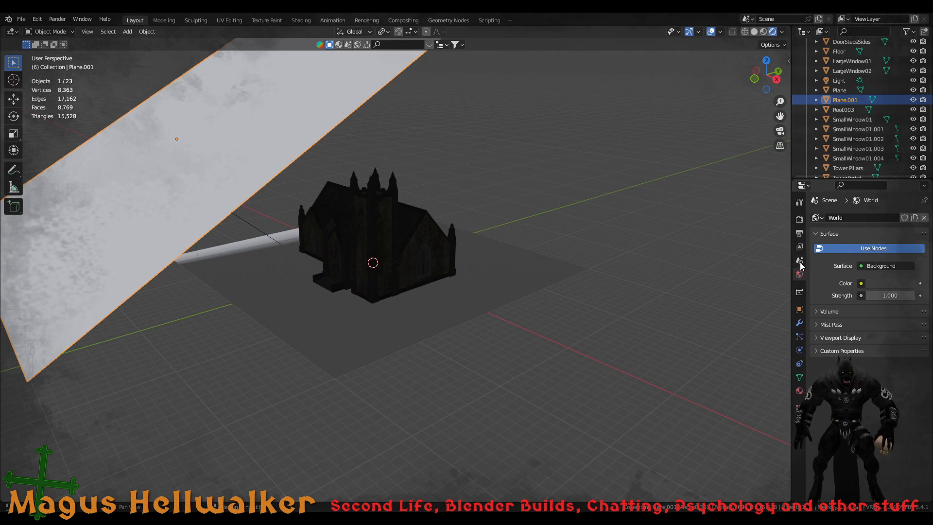
click(800, 262)
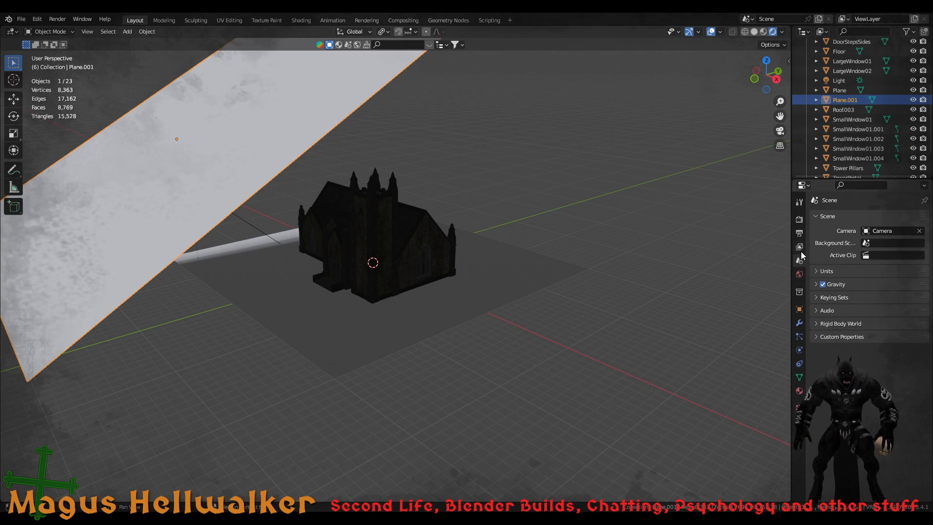
click(800, 248)
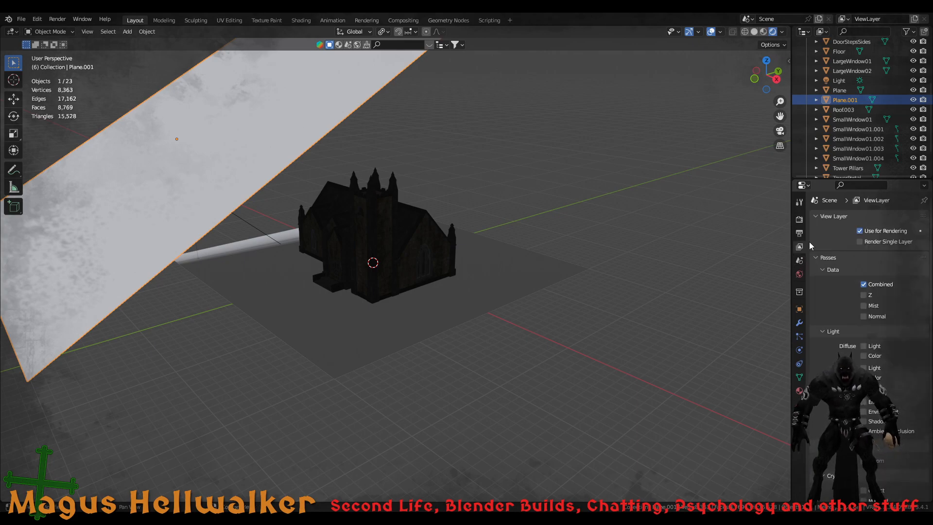
scroll(863, 468, down, 5)
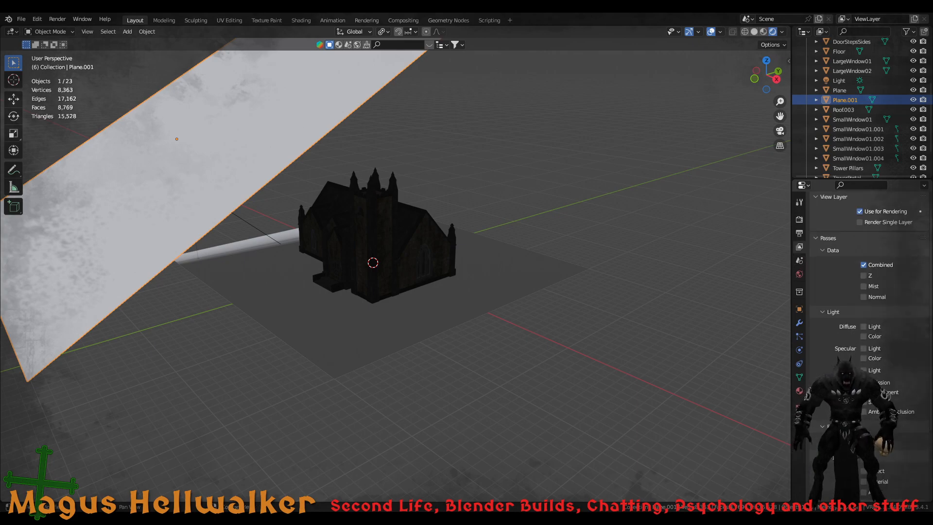
scroll(857, 462, up, 5)
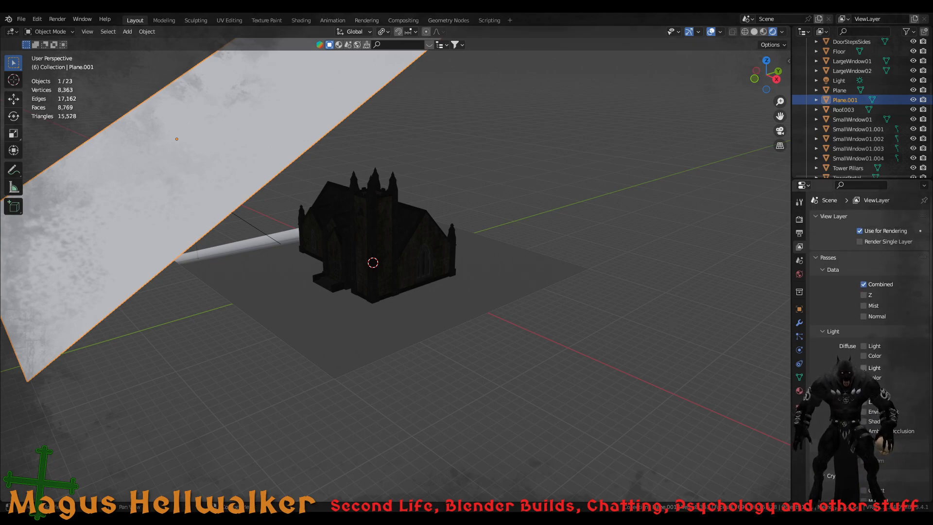
click(864, 368)
Change the tilted plane's material surface to Emission and raise its strength to 7.6
click(800, 392)
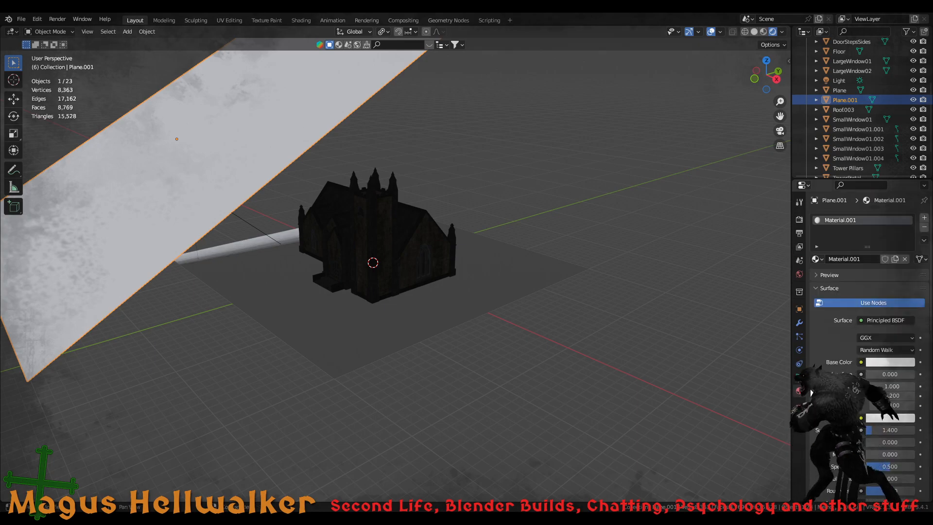
click(879, 323)
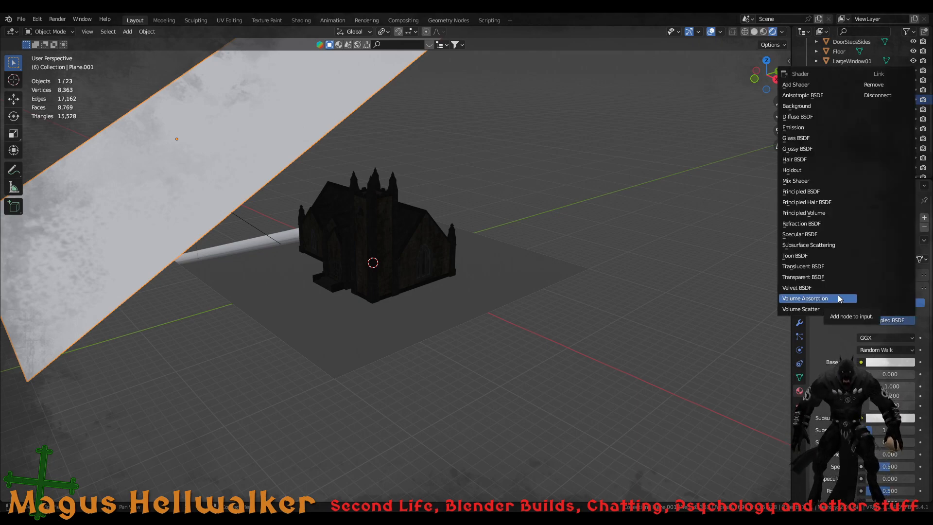
click(822, 129)
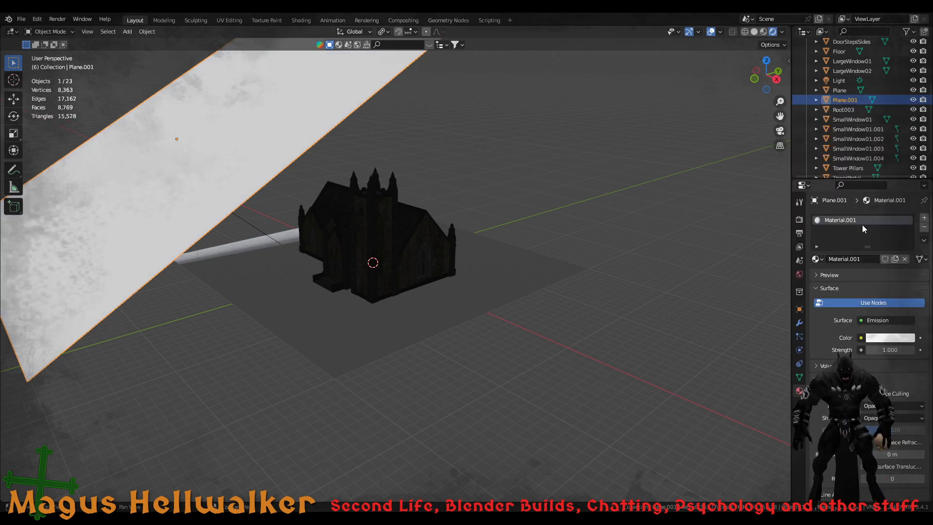
drag(881, 349, 907, 349)
mouse_move(337, 242)
middle_down()
mouse_move(261, 261)
mouse_move(264, 237)
mouse_move(342, 238)
middle_up()
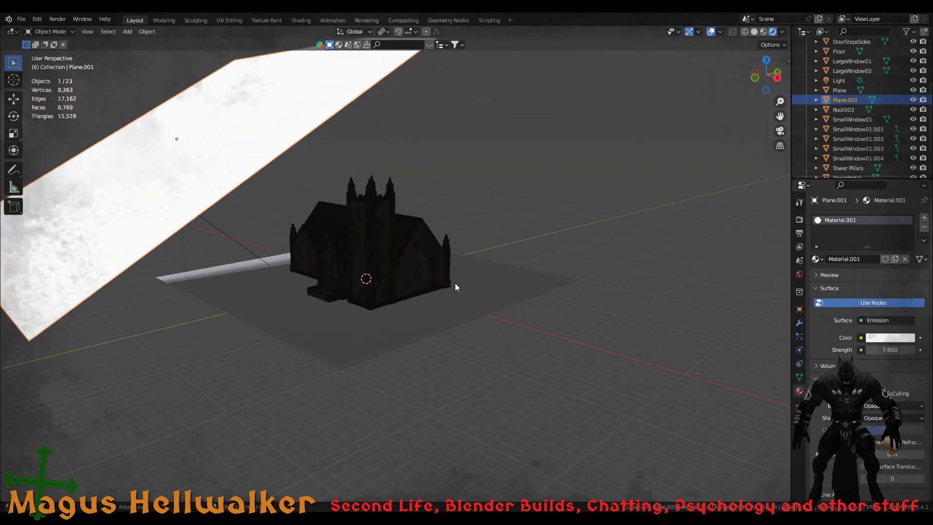
Increase the tilted plane's emission strength to 8.7 and check the available surface shaders
scroll(815, 423, down, 3)
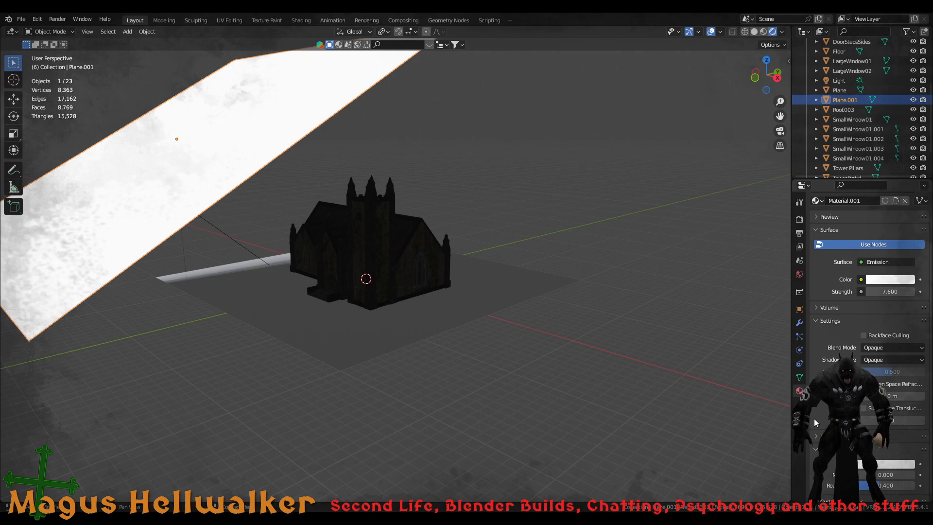
scroll(870, 341, down, 1)
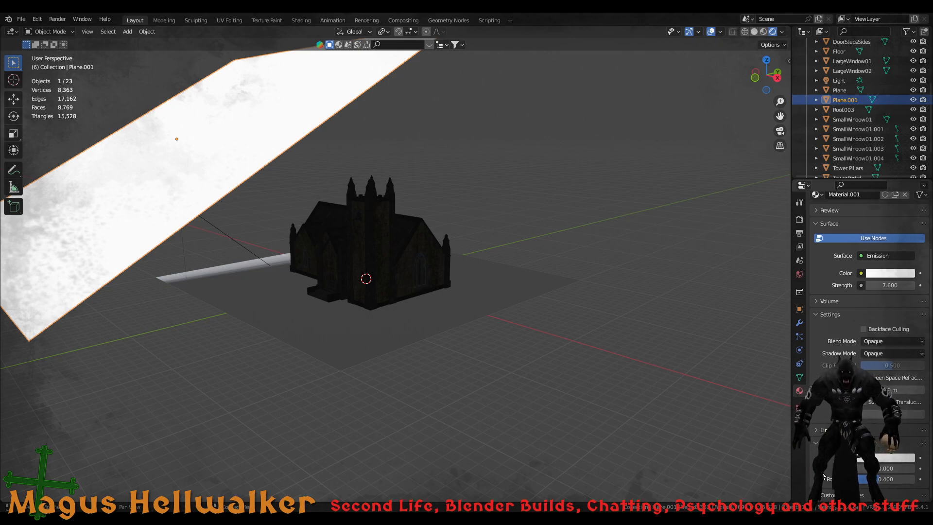
scroll(822, 427, up, 3)
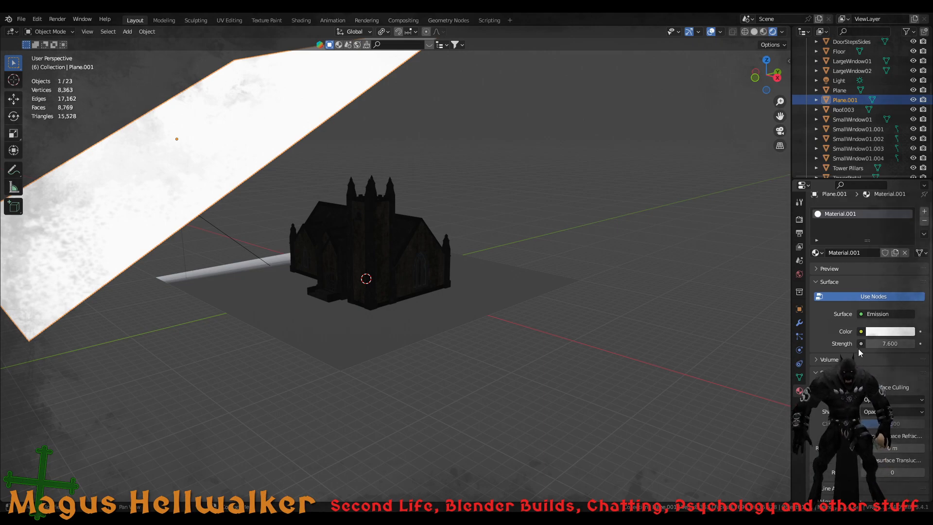
mouse_move(886, 346)
mouse_down()
mouse_move(913, 343)
mouse_move(899, 343)
mouse_up()
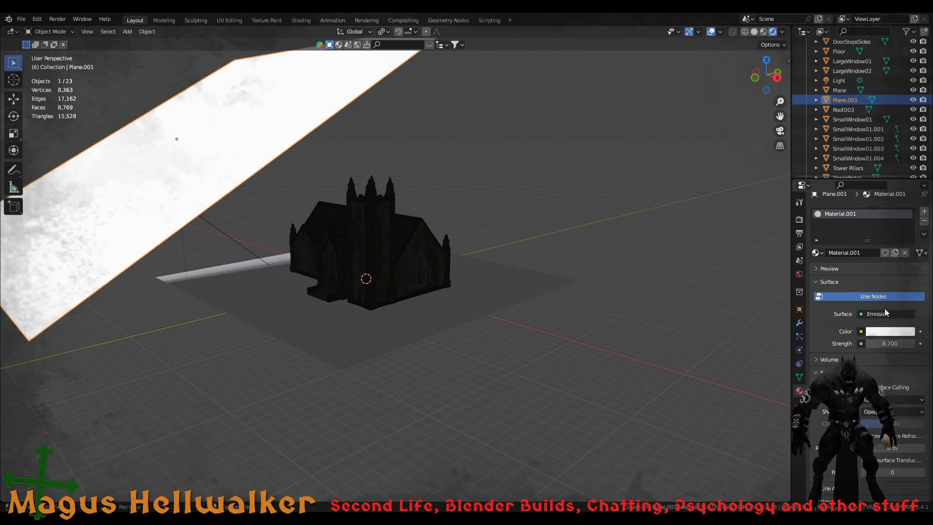
click(885, 314)
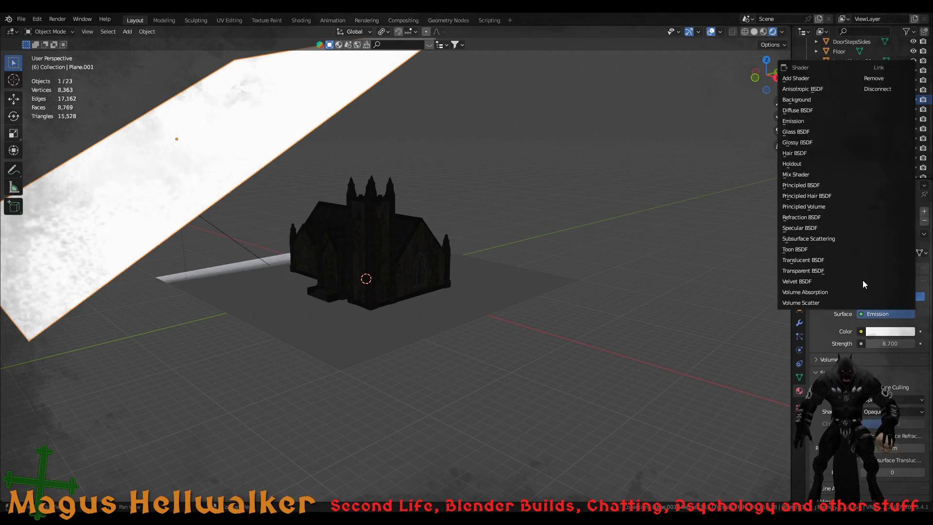
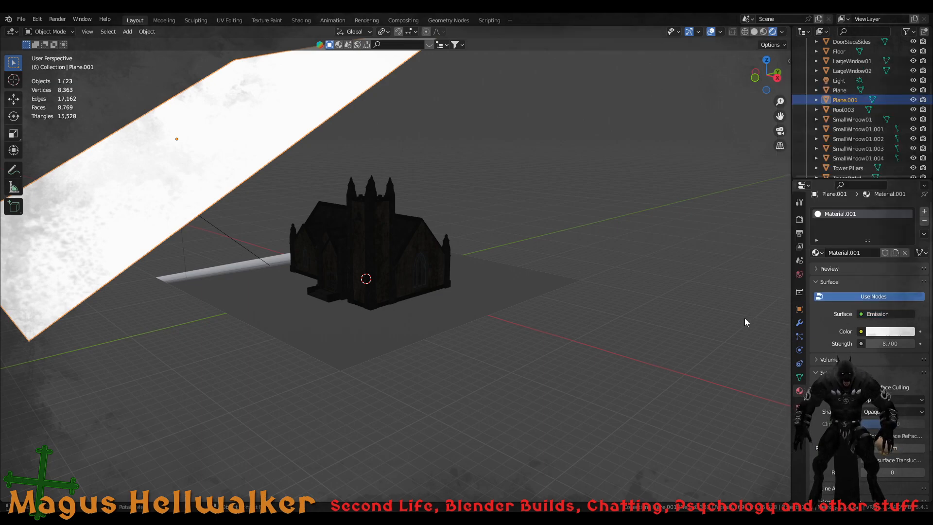
Remove the emissive material from the tilted plane and create a new default Principled BSDF material in a fresh slot
click(721, 321)
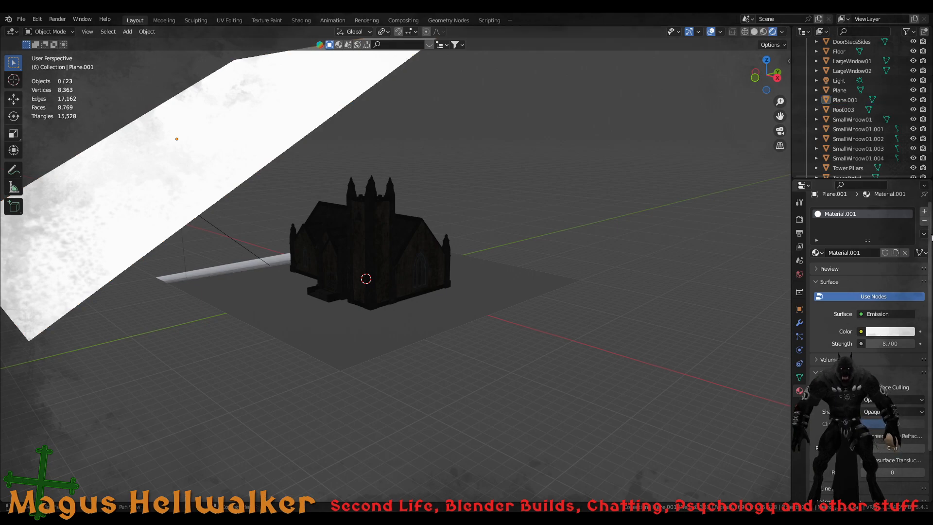
click(925, 221)
click(925, 217)
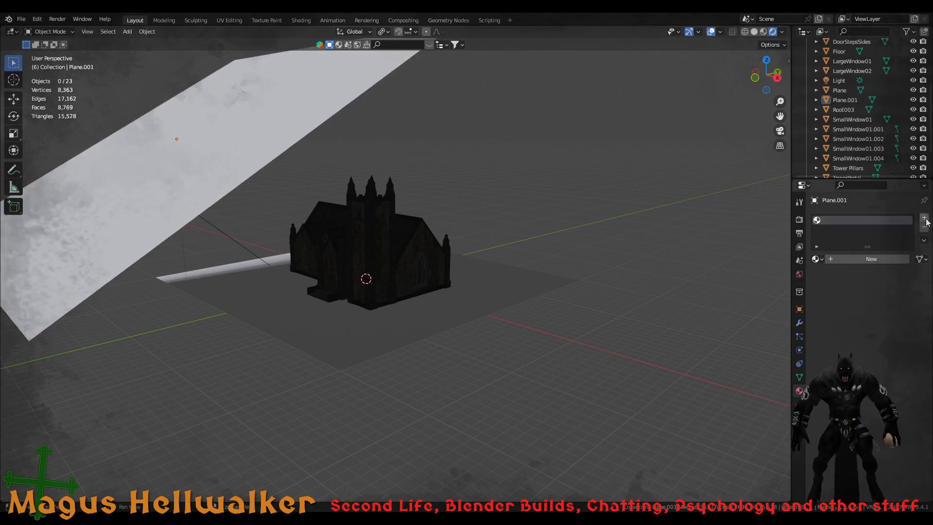
click(866, 265)
click(923, 260)
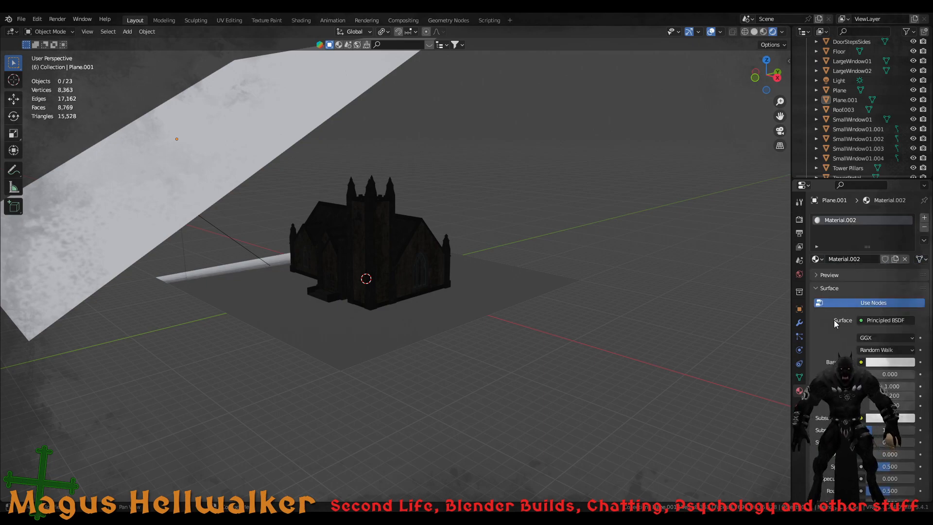
Move the tilted plane about -71.8 m along the global Y axis, away from the church
scroll(306, 264, up, 4)
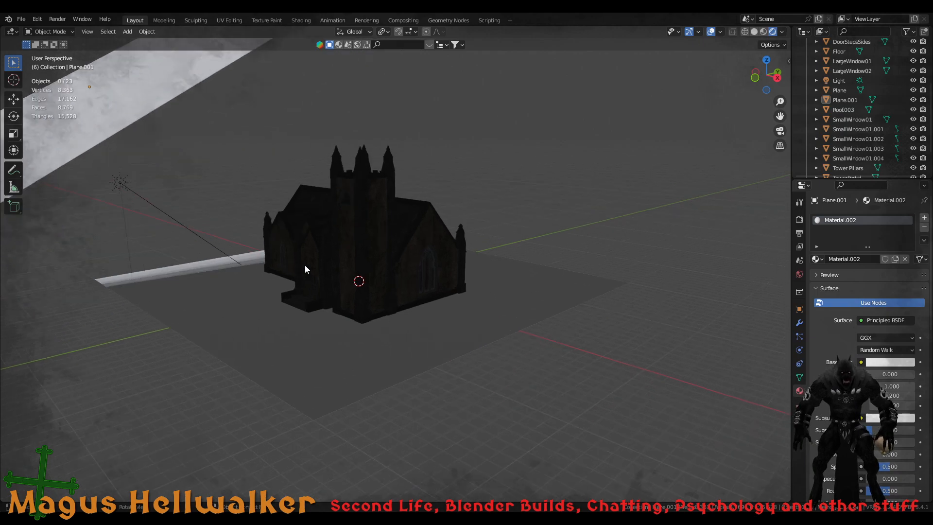
scroll(308, 263, down, 4)
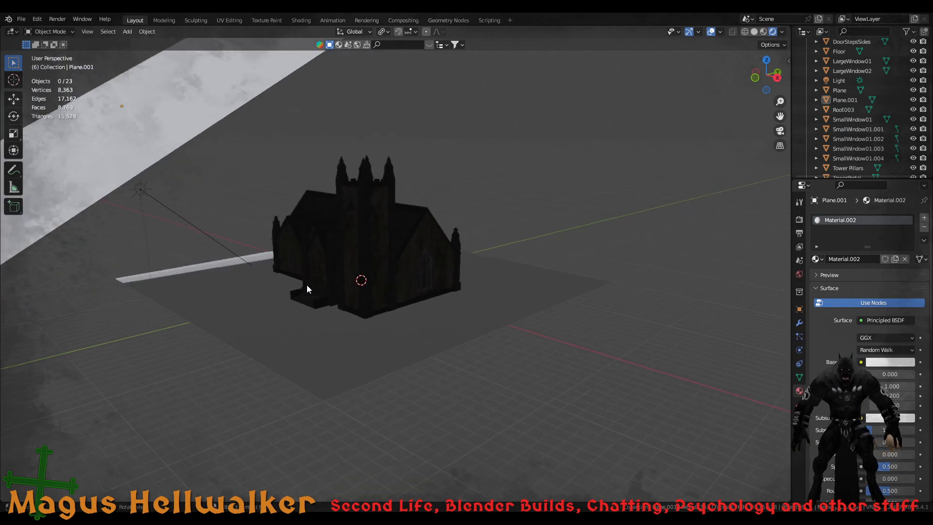
middle_drag(292, 301, 461, 281)
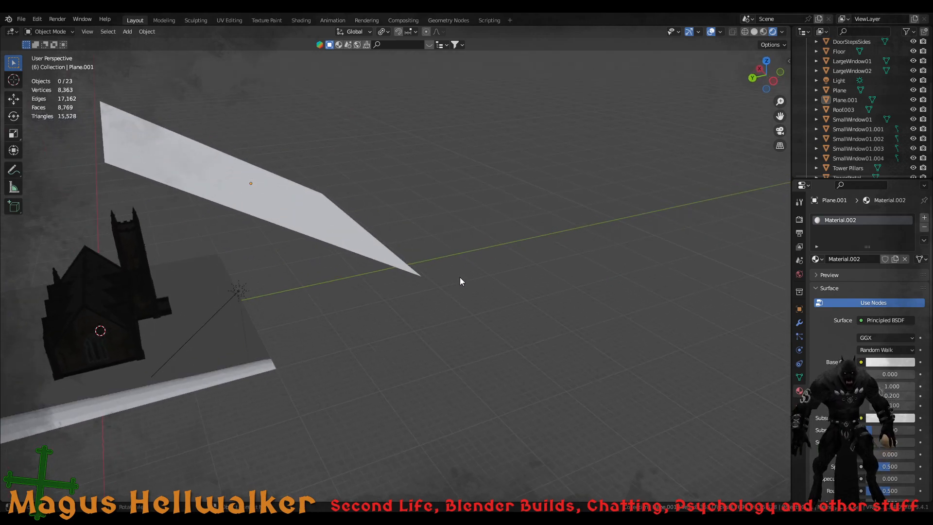
click(239, 292)
click(368, 237)
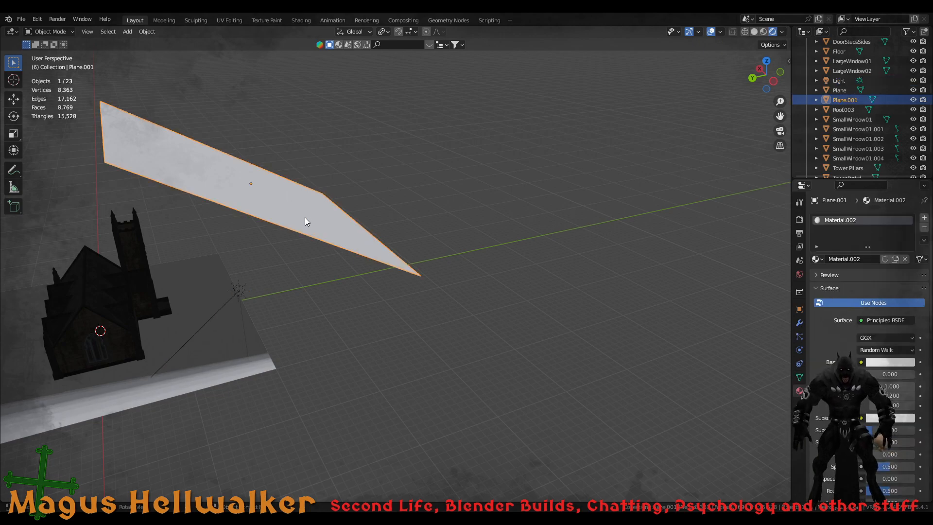
key(g)
key(y)
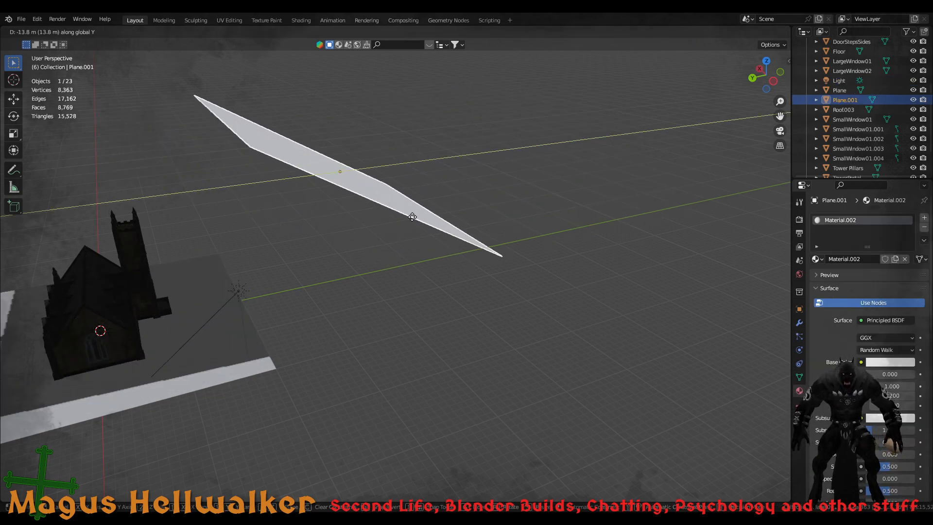
click(673, 213)
middle_drag(203, 300, 22, 283)
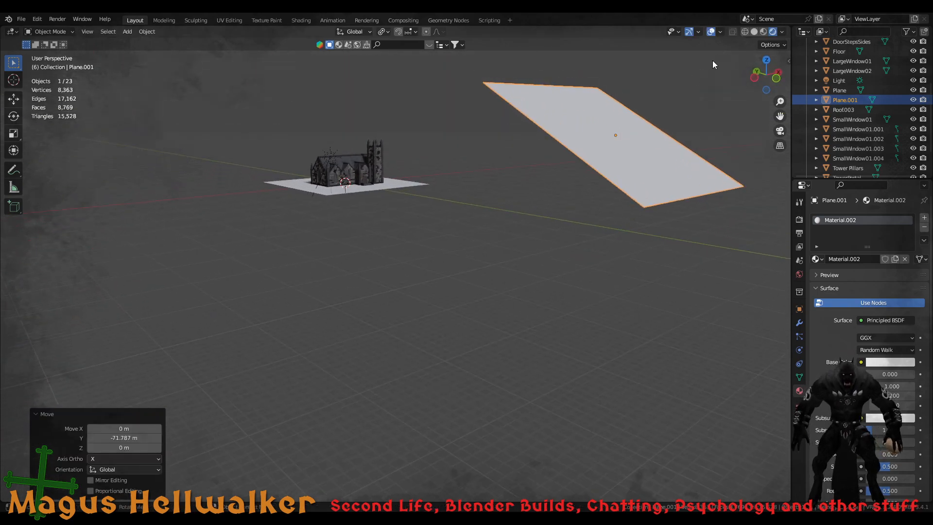
Look through the viewport's shading, overlay, gizmo, object visibility and transform options, including the render pass choices
click(783, 33)
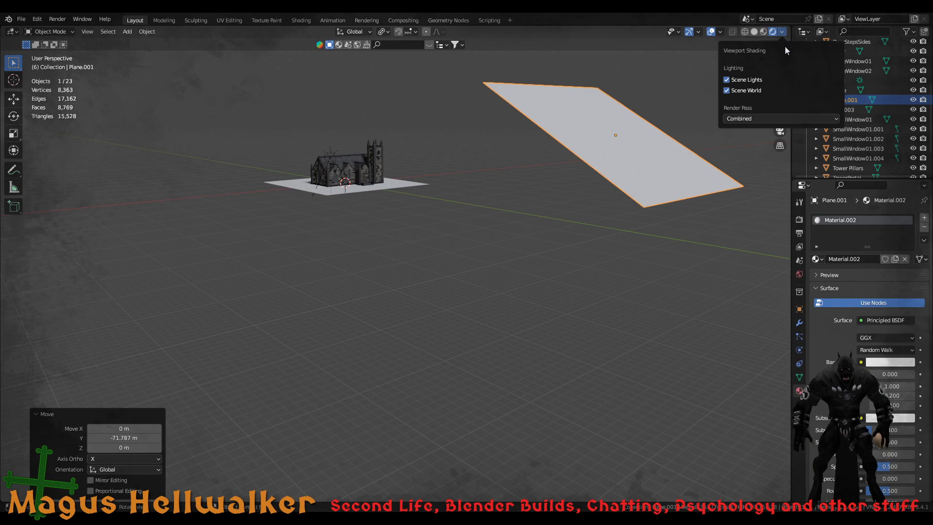
click(721, 32)
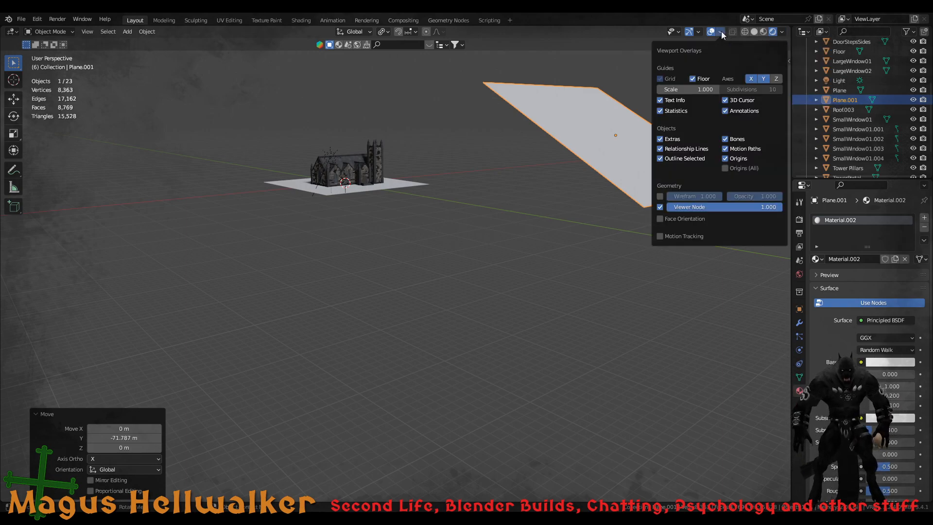
click(752, 19)
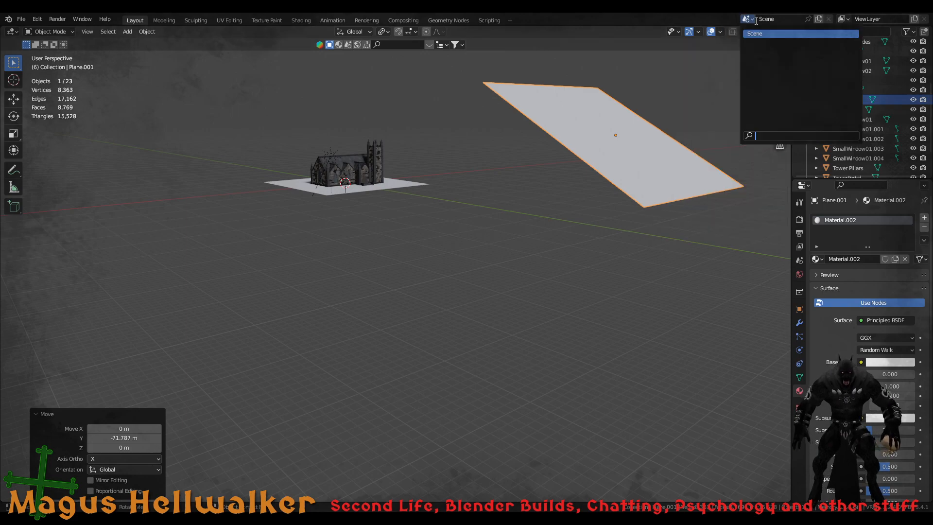
click(699, 32)
click(678, 32)
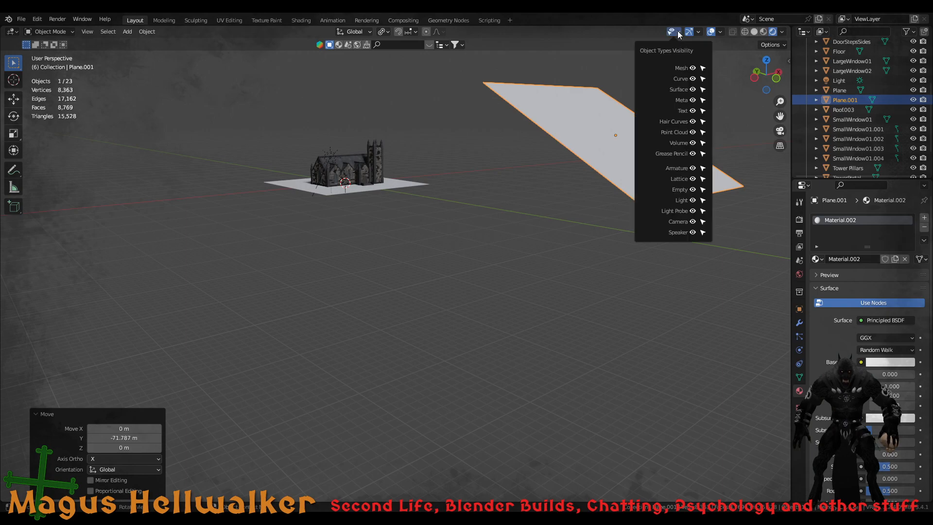
click(779, 44)
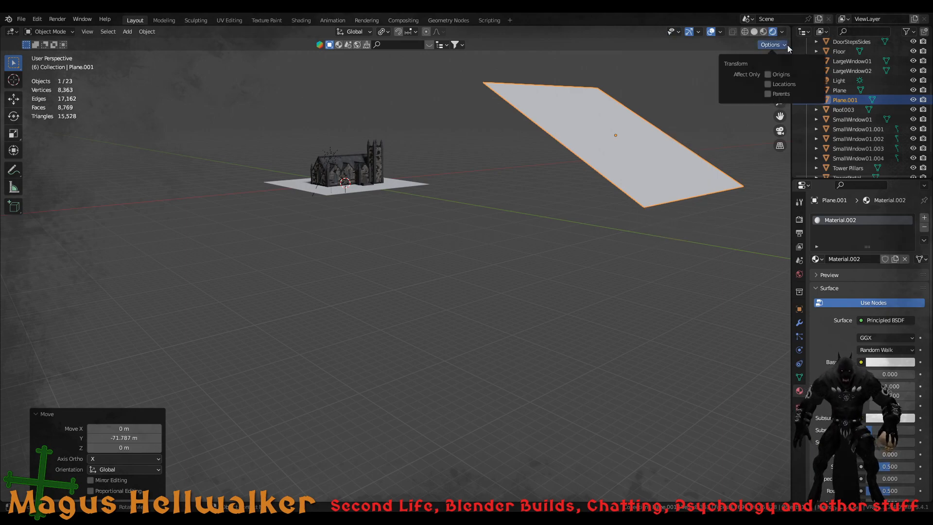
click(782, 33)
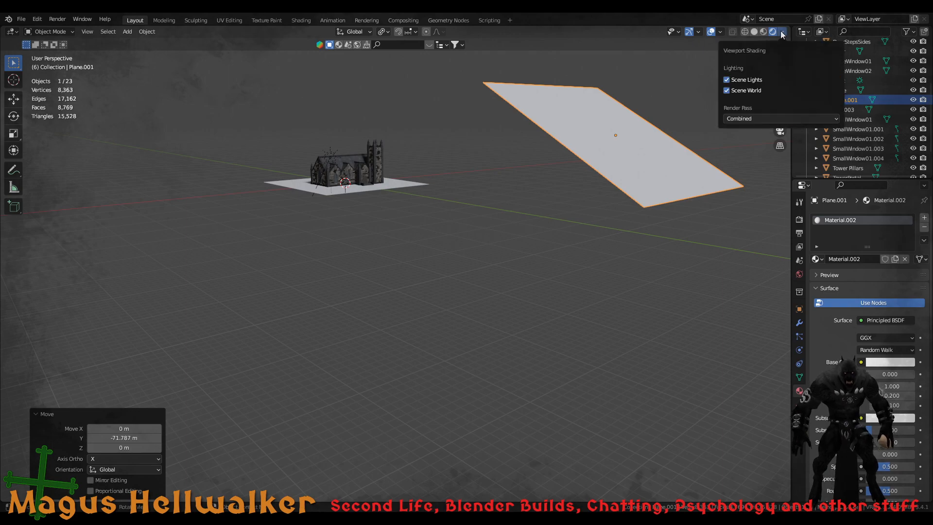
click(772, 119)
click(783, 33)
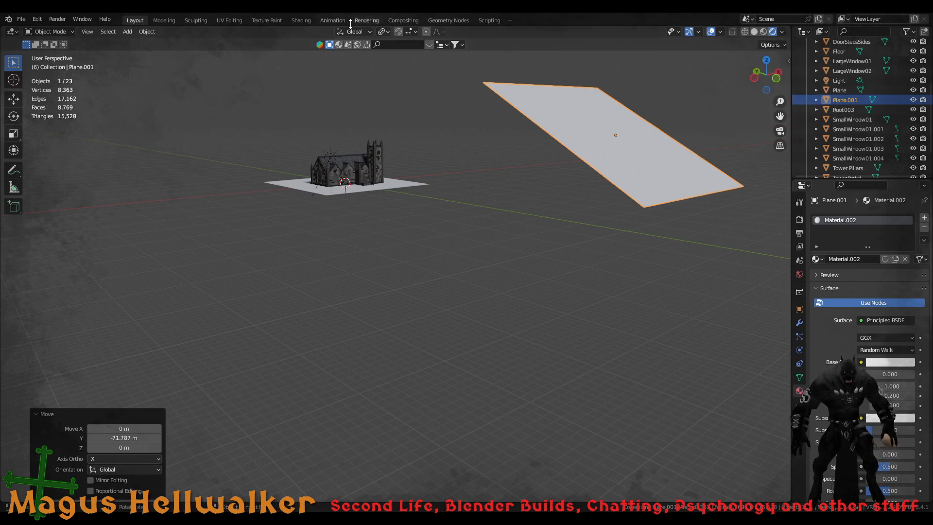
Switch to the Shading workspace and display the church in rendered viewport shading
click(306, 20)
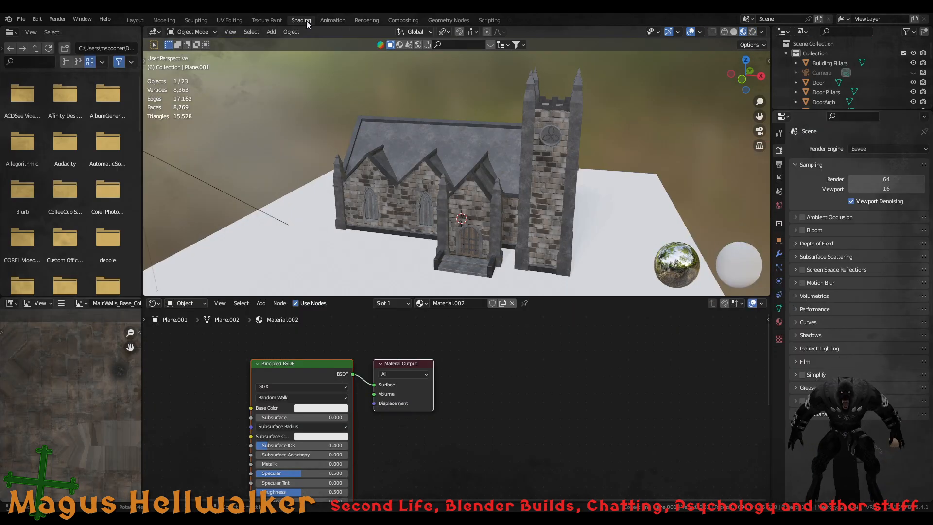
scroll(455, 161, up, 5)
scroll(456, 161, down, 5)
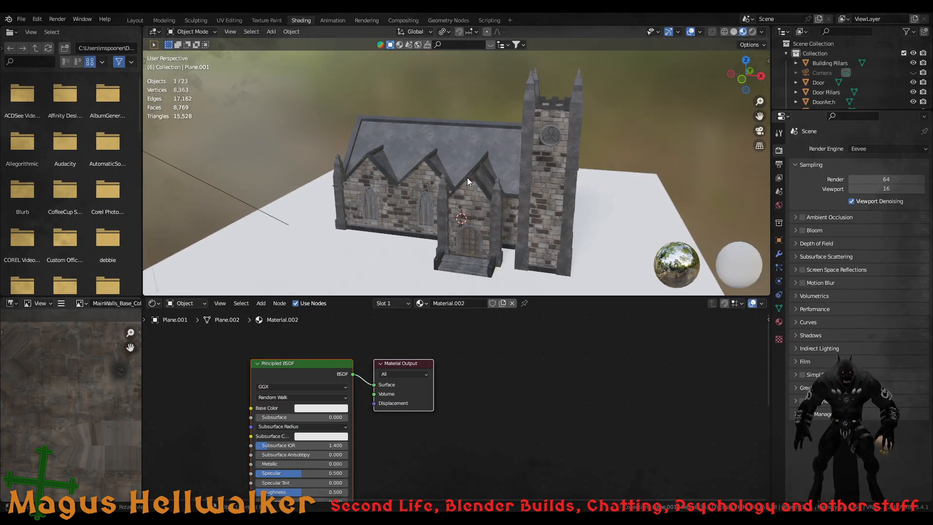
scroll(507, 177, up, 2)
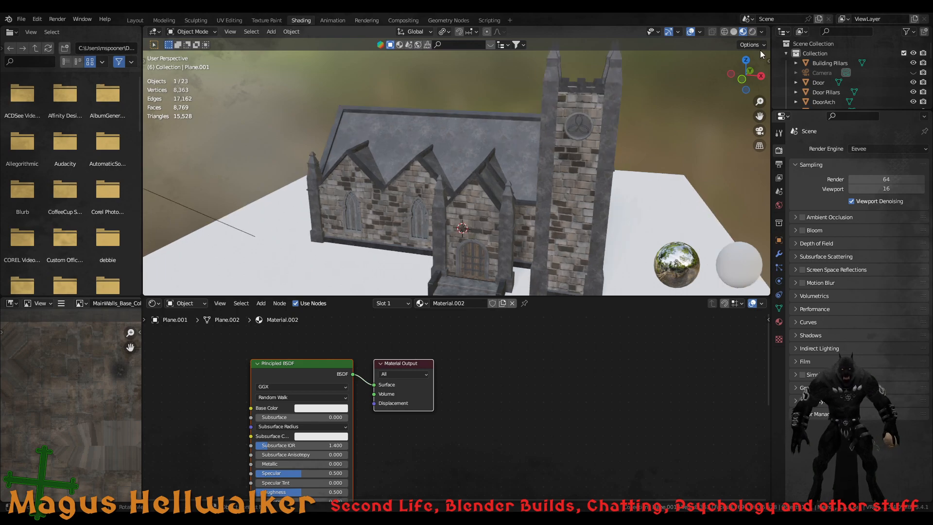
click(752, 32)
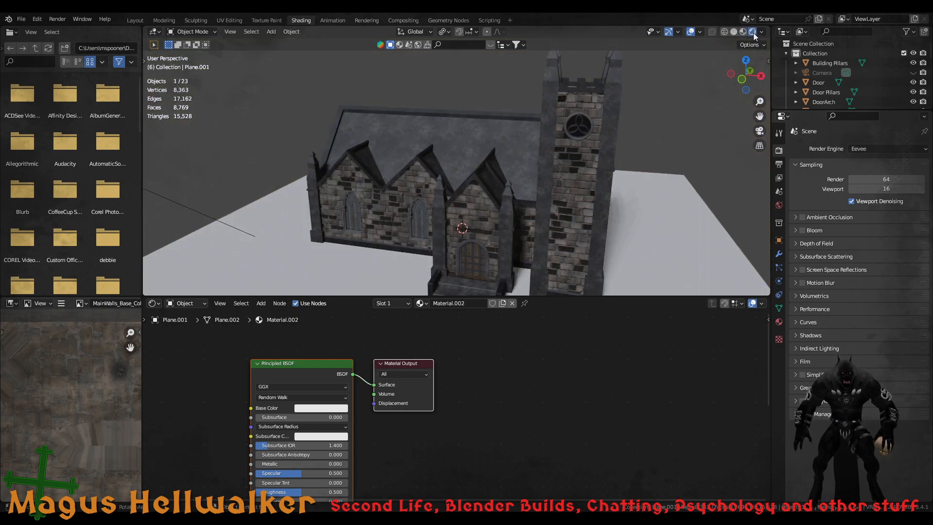
middle_drag(531, 142, 495, 159)
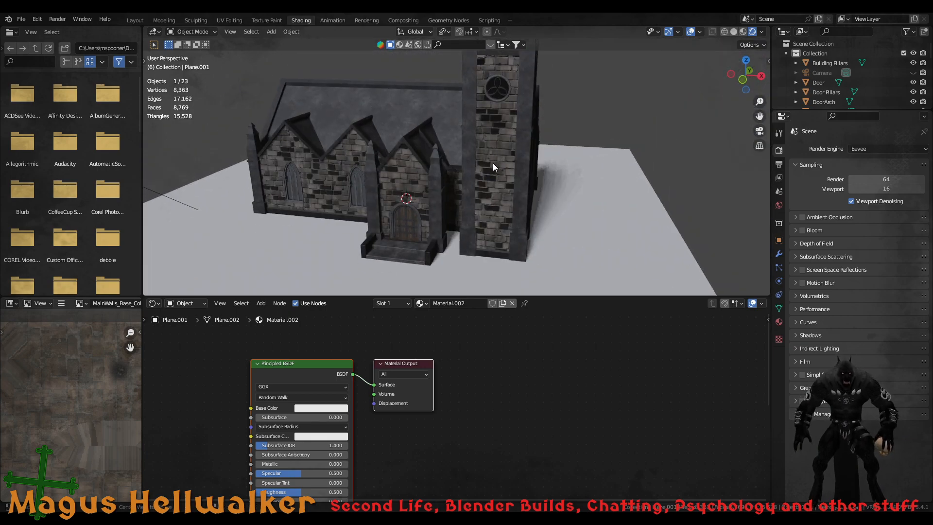
Select the ground plane and the sun light in turn, and inspect how the church is lit from another side
click(351, 219)
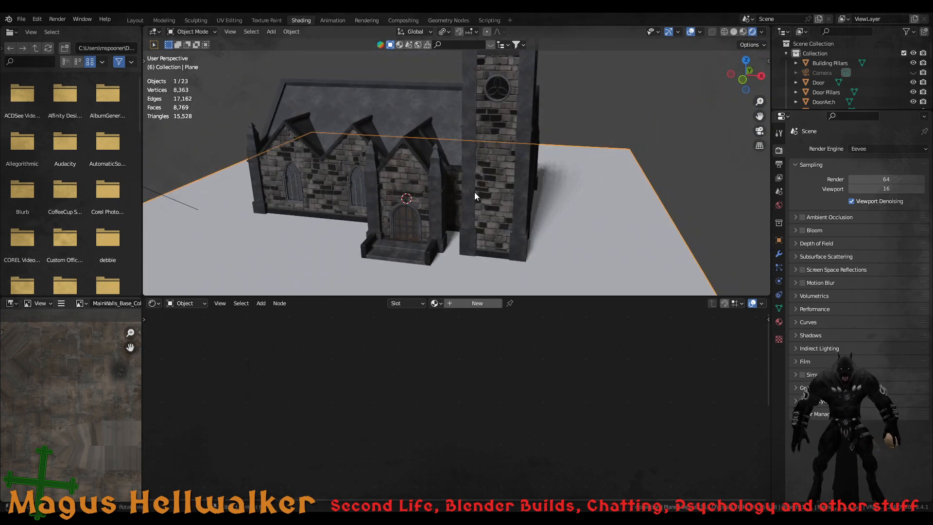
mouse_move(474, 192)
middle_down()
mouse_move(471, 200)
mouse_move(313, 201)
mouse_move(476, 193)
middle_up()
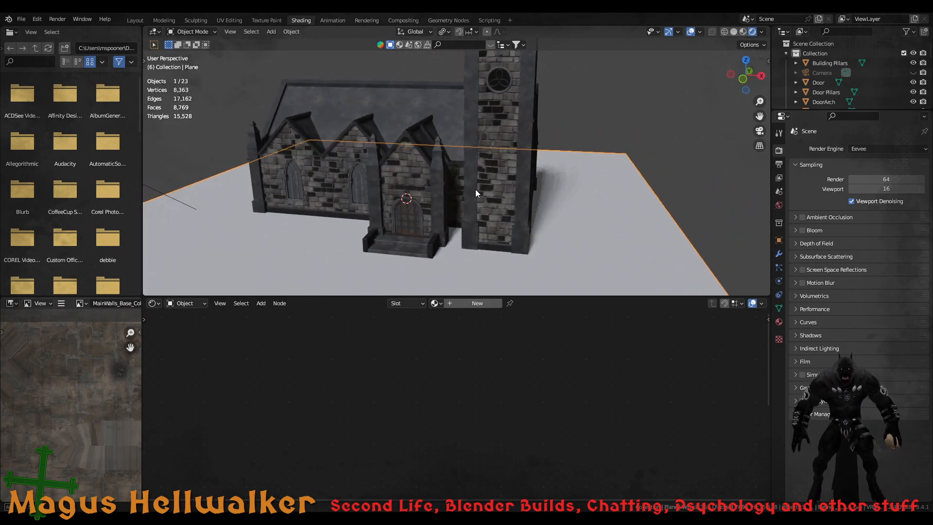
scroll(408, 194, down, 5)
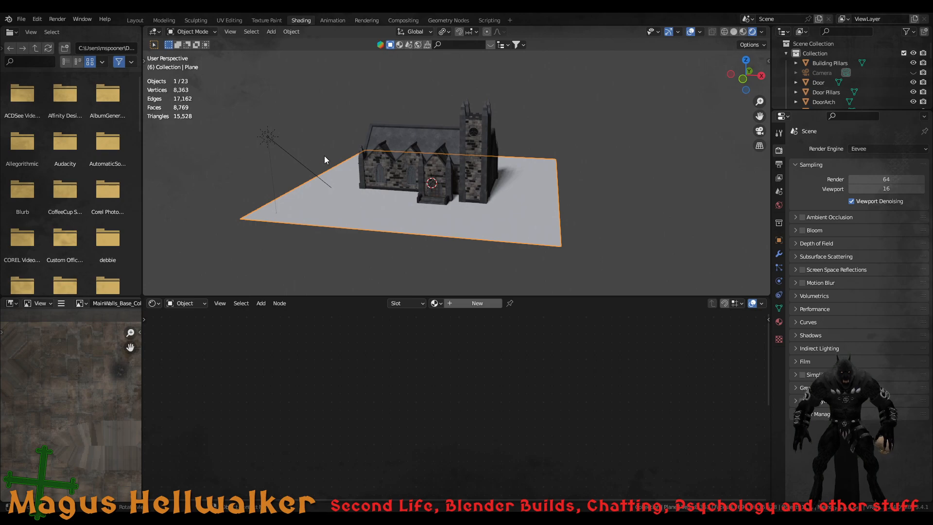
click(269, 141)
middle_drag(509, 167, 427, 194)
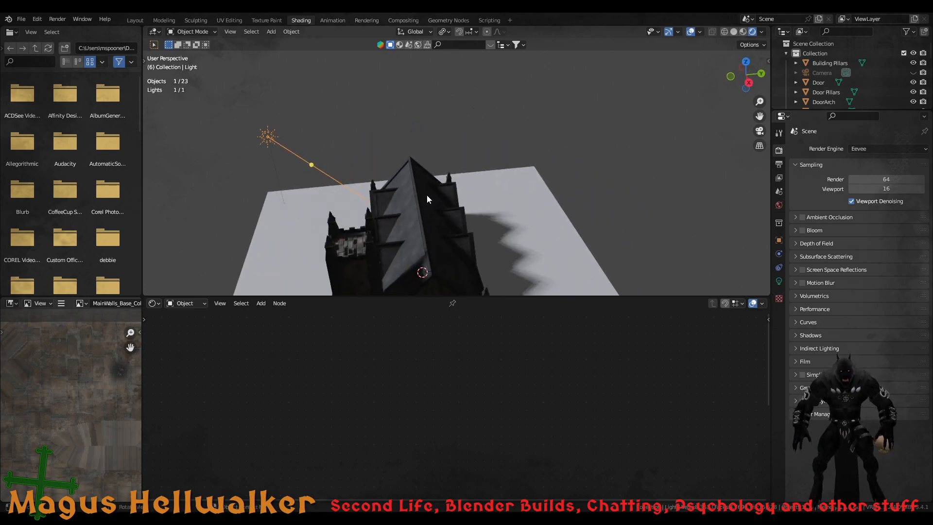
Duplicate the sun light about 41 m away to the church's shaded side and aim the copy back at that wall
key(shift+d)
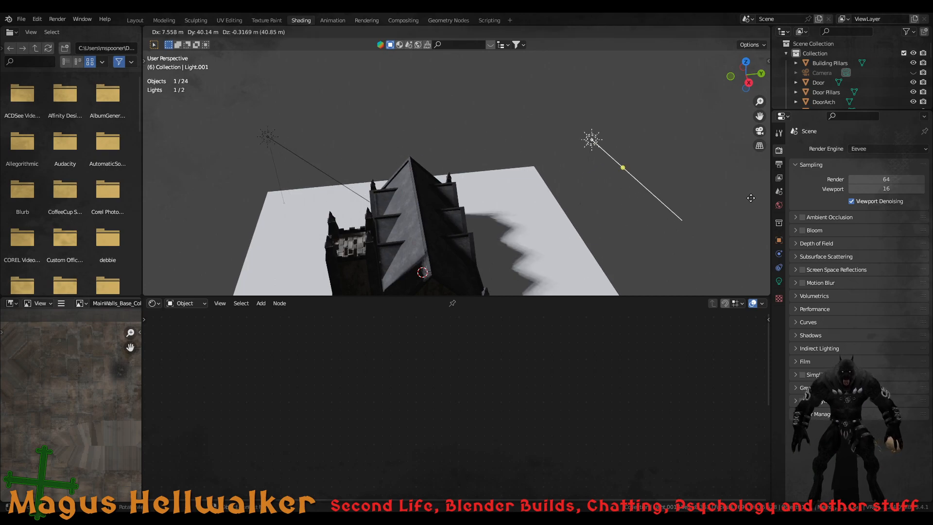
click(751, 197)
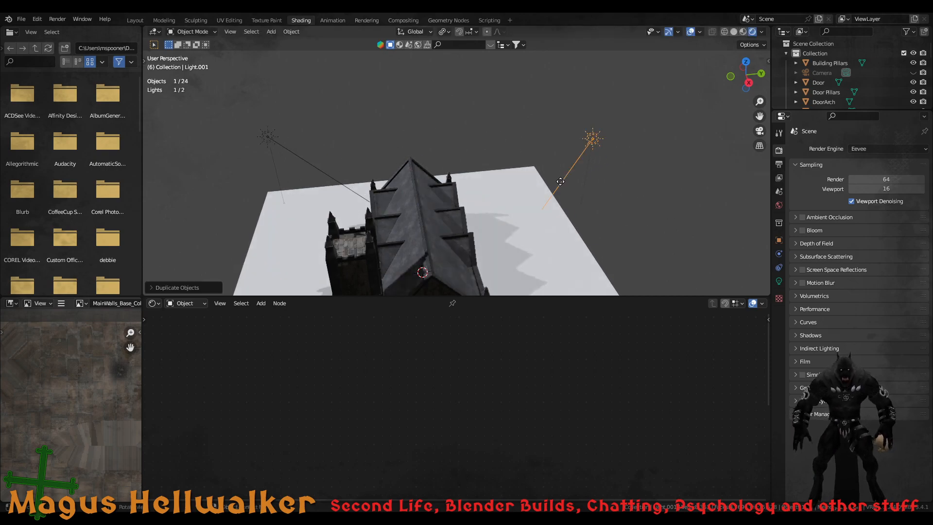
drag(561, 182, 583, 171)
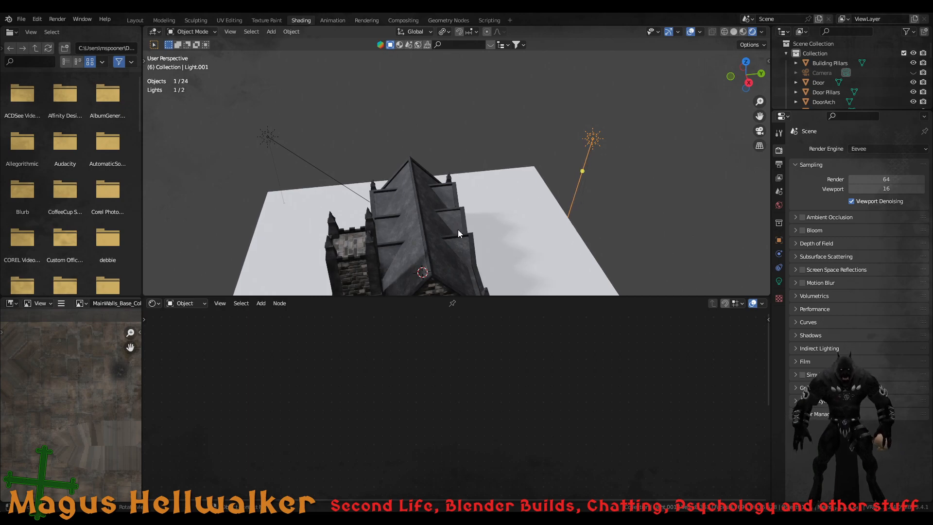
middle_drag(457, 230, 427, 210)
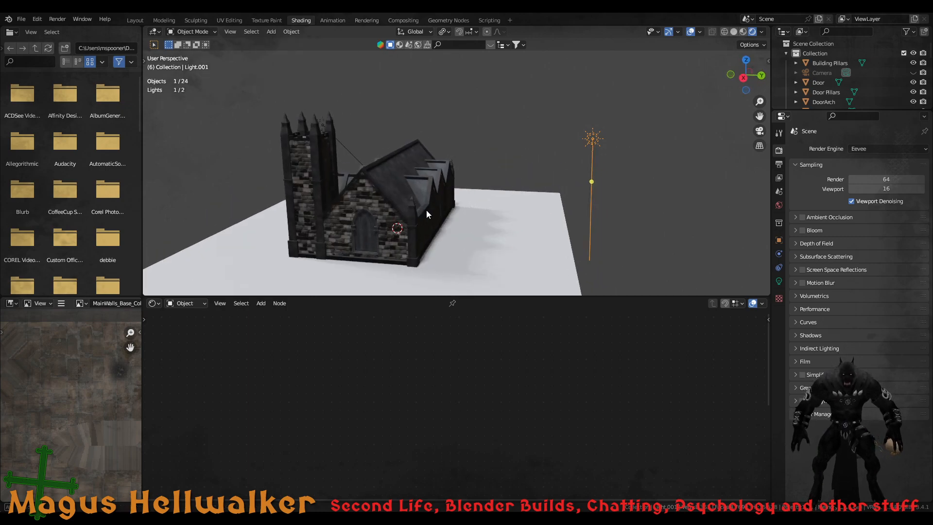
middle_drag(541, 211, 471, 257)
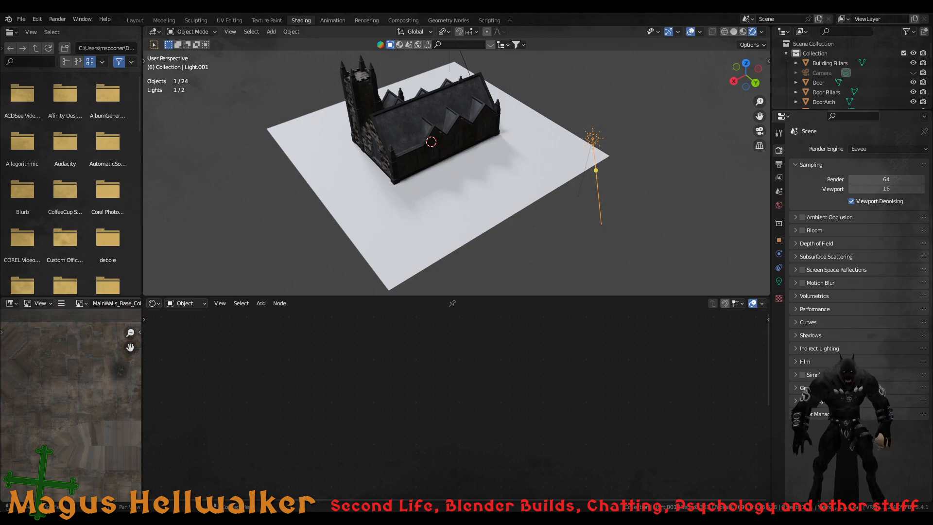
drag(595, 170, 554, 173)
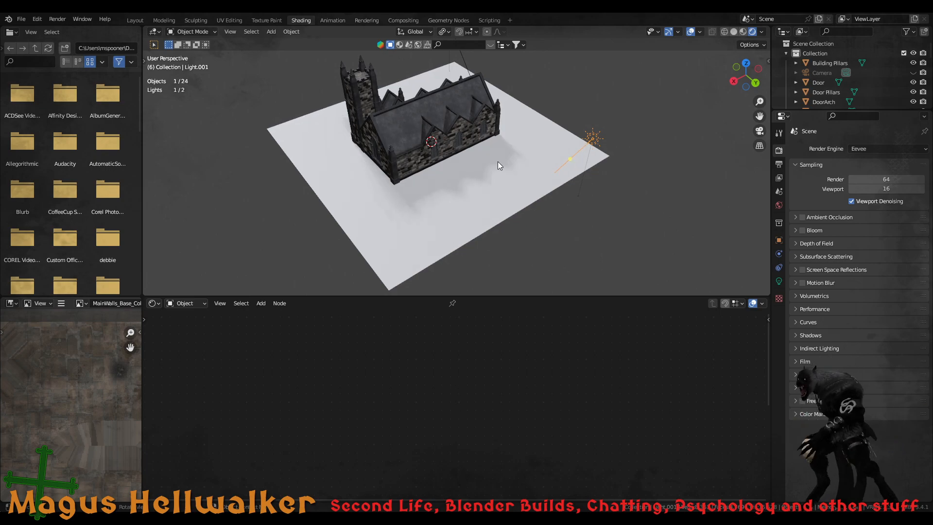
Examine the newly lit side walls, gables and roof up close and from around the church
scroll(465, 148, up, 8)
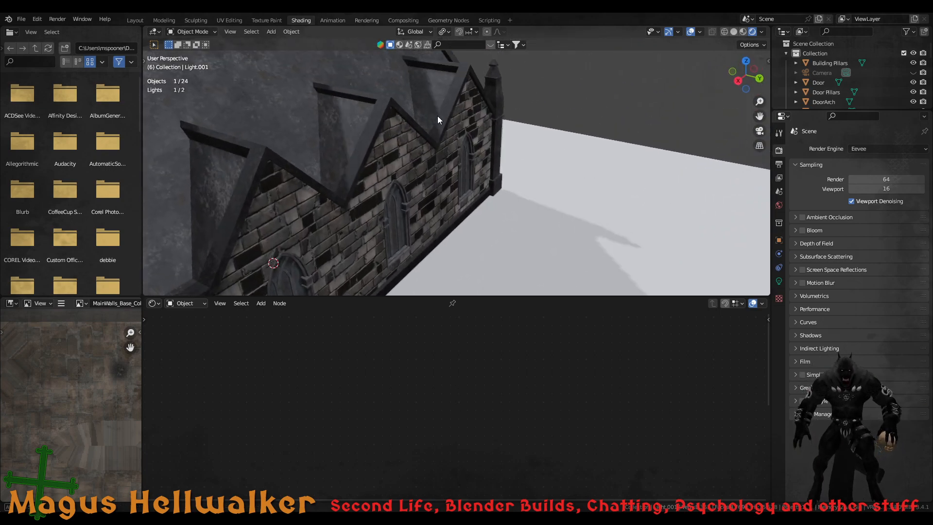
middle_drag(438, 116, 425, 97)
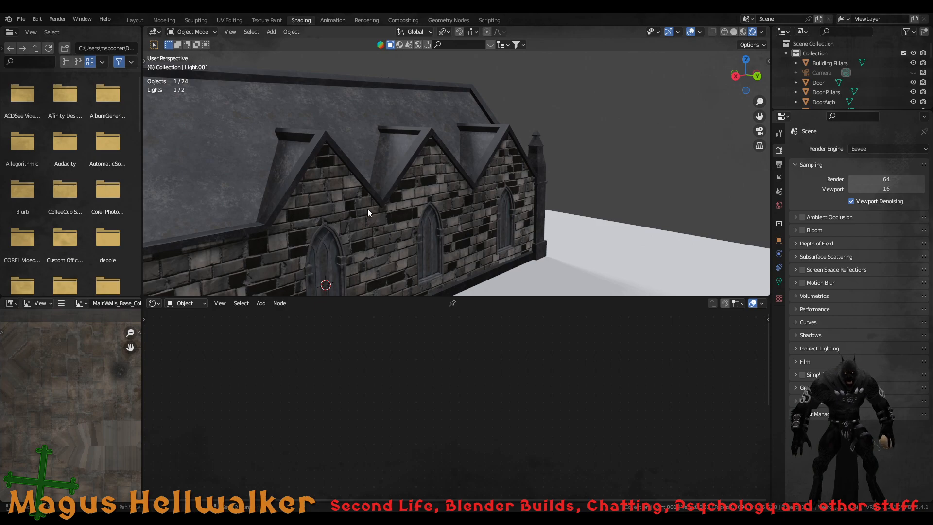
middle_drag(368, 209, 505, 190)
scroll(398, 219, up, 5)
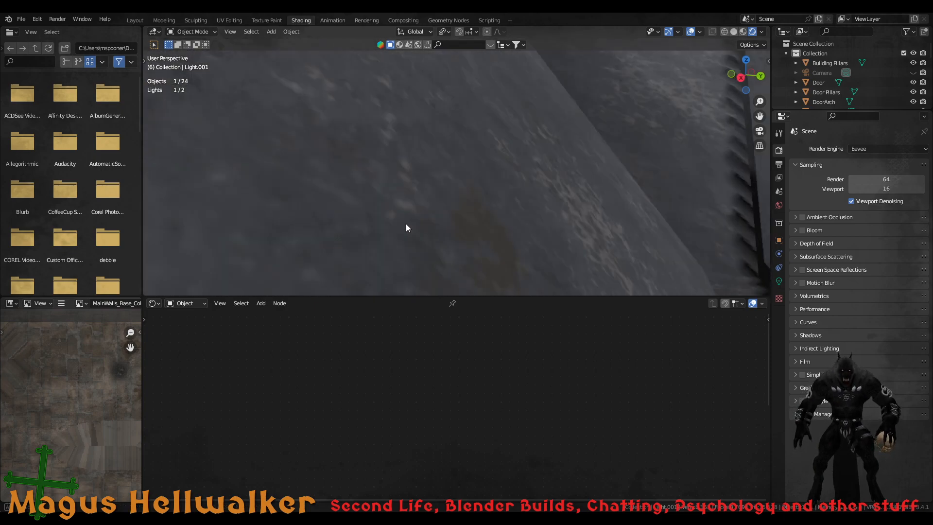
scroll(402, 230, down, 6)
middle_drag(406, 224, 491, 189)
scroll(389, 233, down, 3)
scroll(408, 235, down, 6)
scroll(427, 204, up, 5)
middle_drag(629, 205, 512, 206)
scroll(506, 215, down, 5)
scroll(507, 226, up, 3)
scroll(505, 206, down, 5)
scroll(511, 206, up, 2)
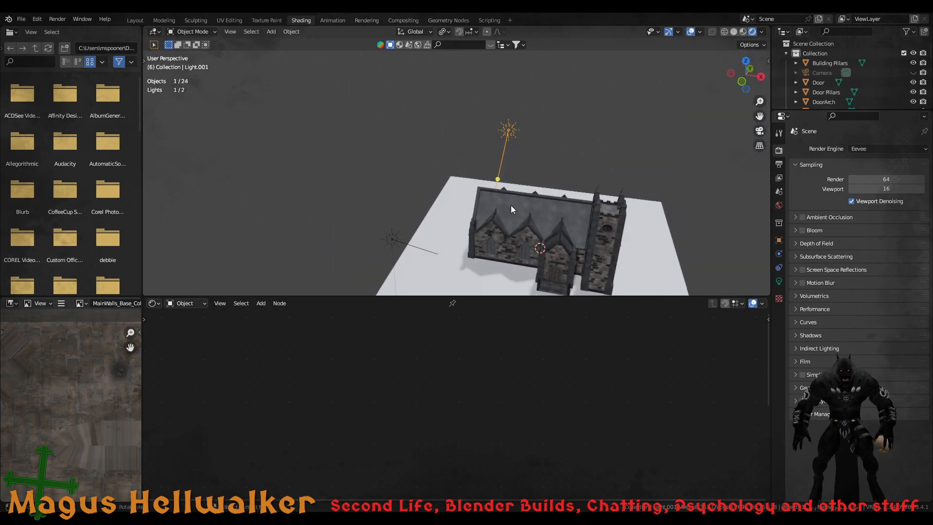
Move the original sun light farther from the church along the negative global X axis and aim it back at the building
click(394, 240)
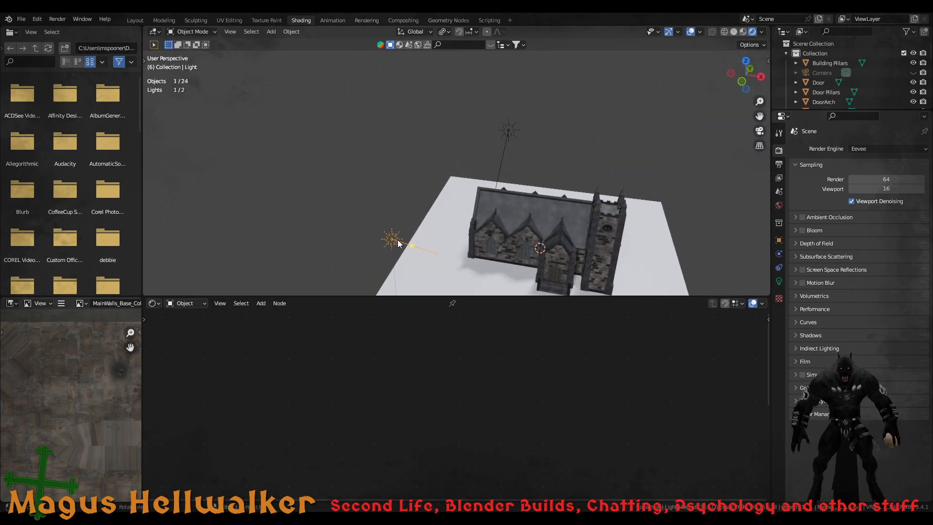
key(g)
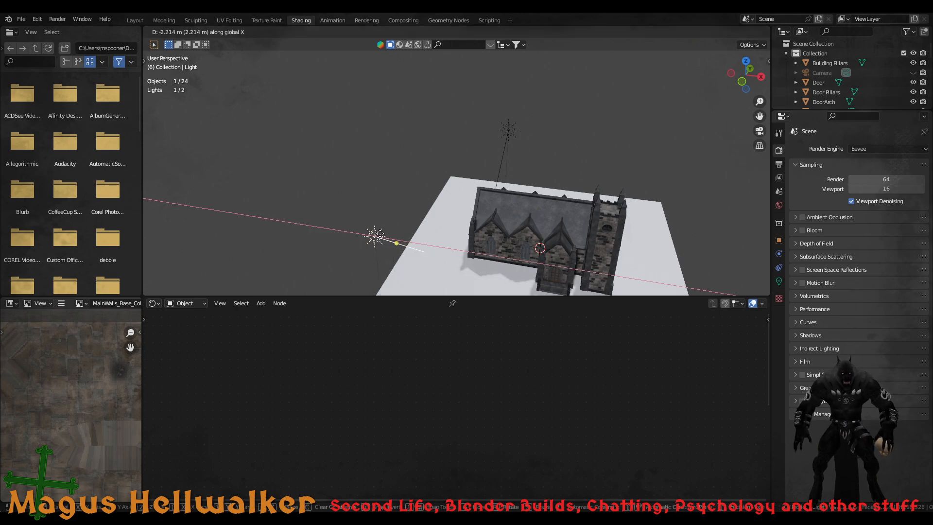
click(355, 231)
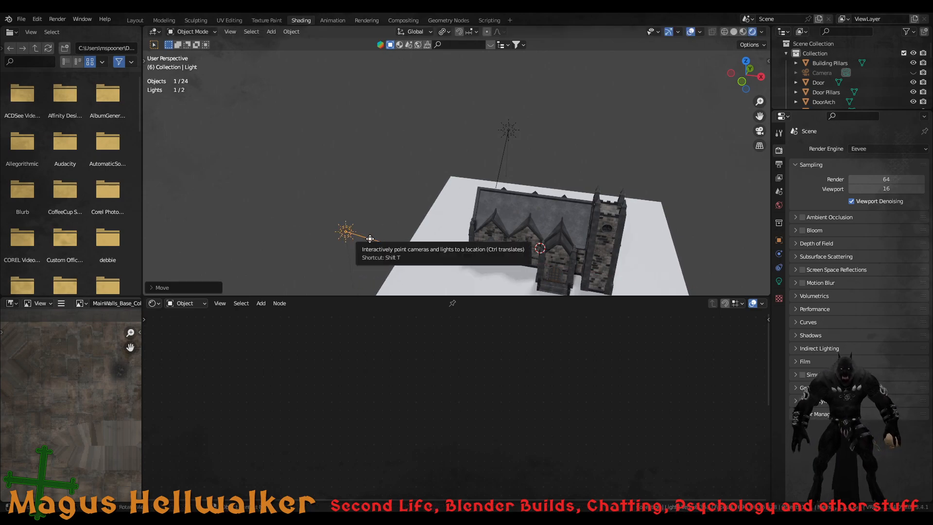
mouse_move(368, 237)
mouse_down()
mouse_move(448, 236)
mouse_move(450, 255)
mouse_move(440, 260)
mouse_up()
Enlarge the 3D viewport over the node editor and examine the church's entrance side and tower under the two suns
middle_drag(509, 279, 545, 235)
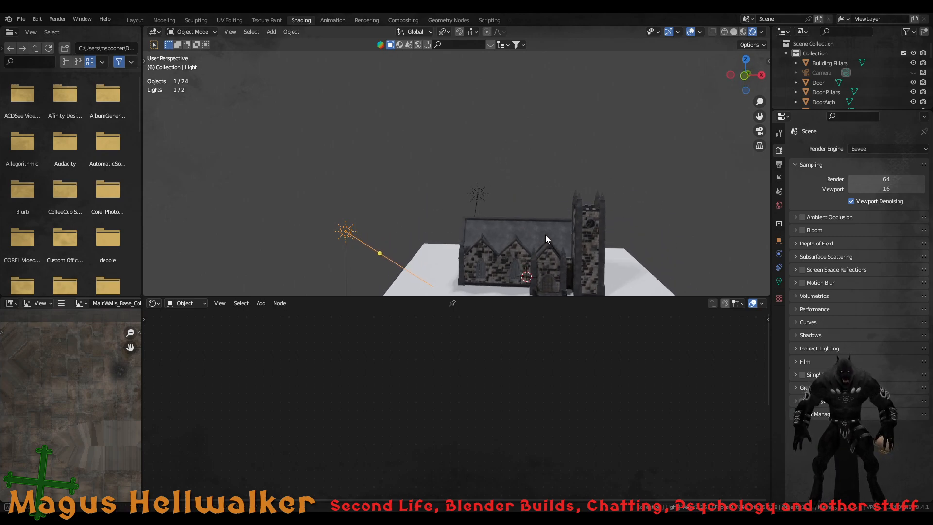
scroll(531, 258, up, 3)
shift+middle_drag(599, 270, 533, 168)
scroll(471, 241, down, 3)
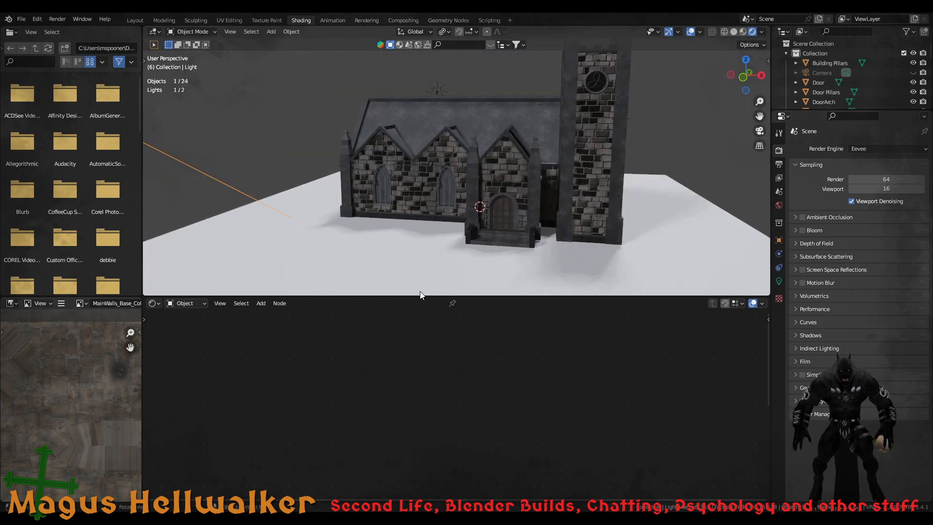
drag(420, 296, 418, 426)
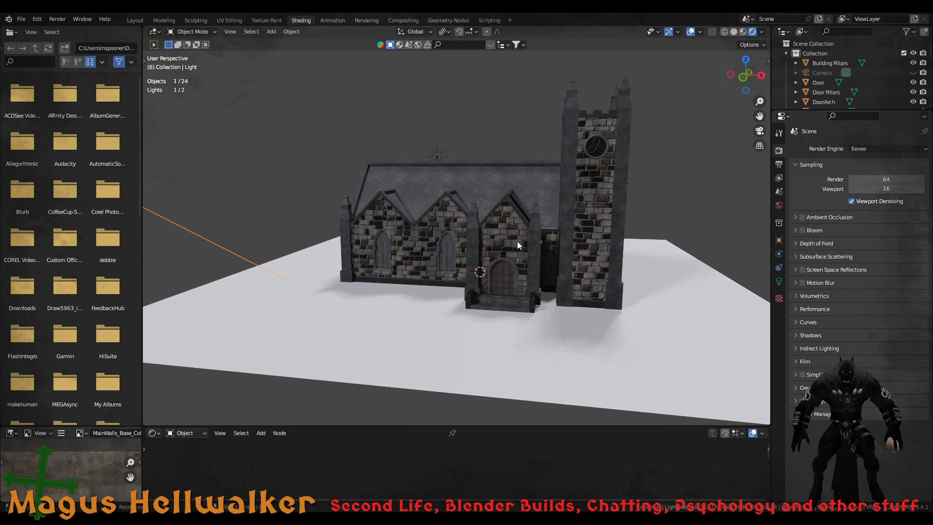
scroll(517, 241, up, 2)
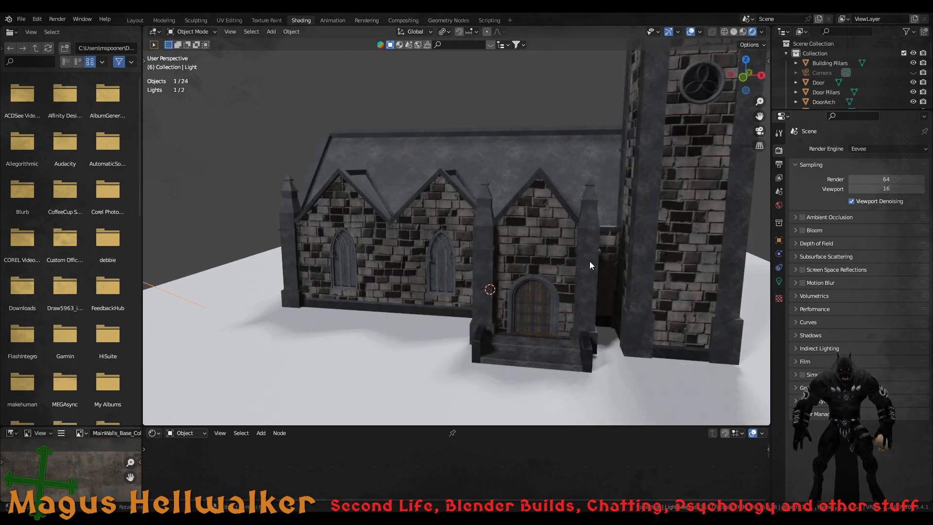
middle_drag(590, 261, 575, 277)
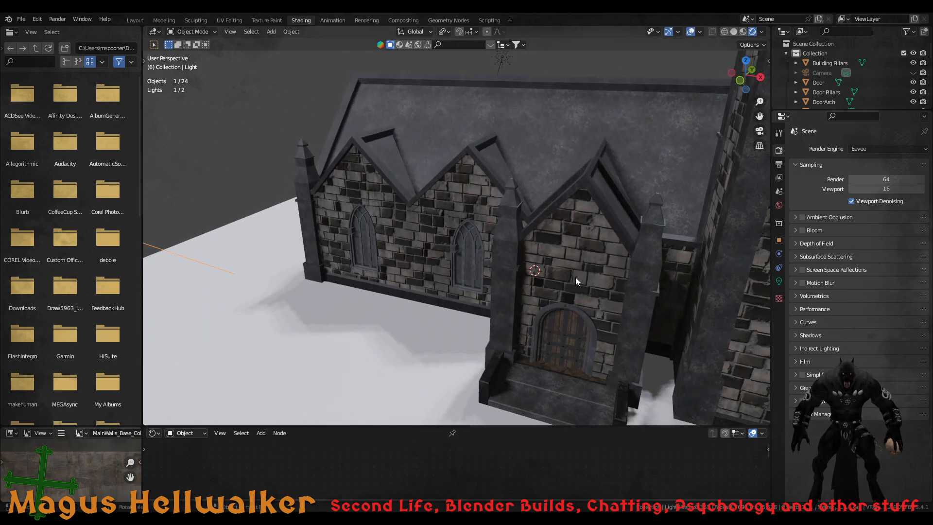
scroll(559, 272, down, 3)
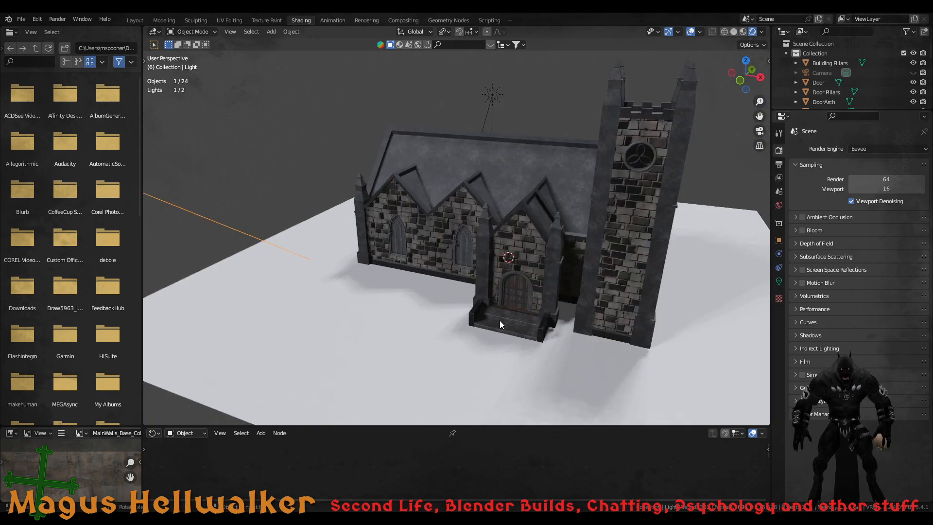
Lower the duplicated sun light's strength to 7.760
click(465, 279)
middle_drag(614, 263, 445, 271)
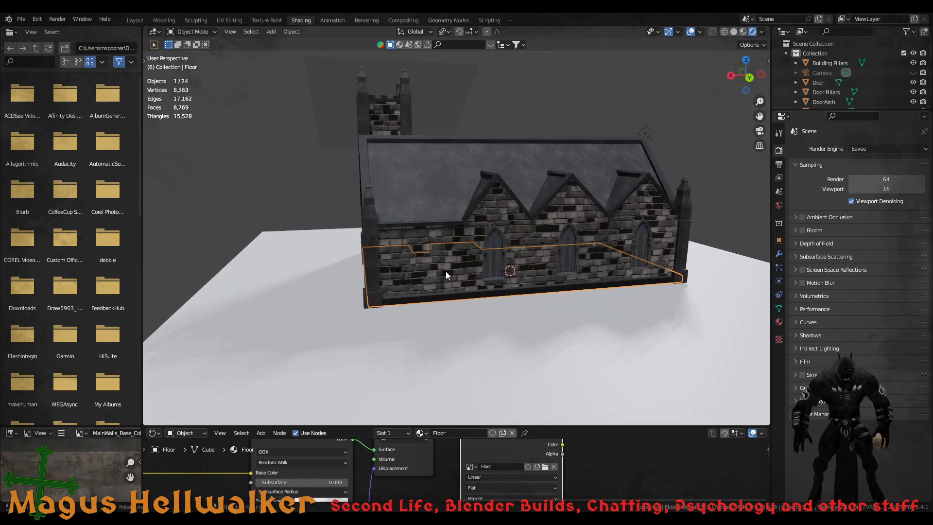
scroll(450, 282, down, 5)
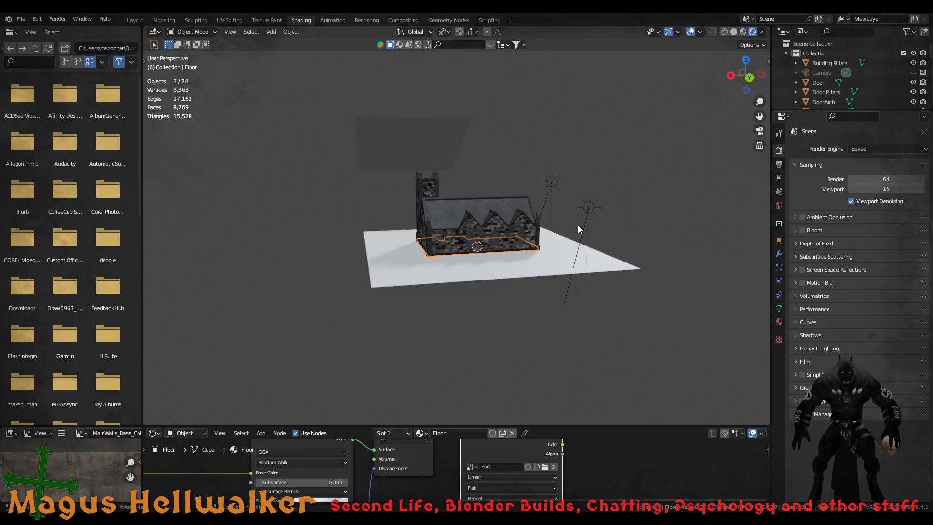
click(588, 208)
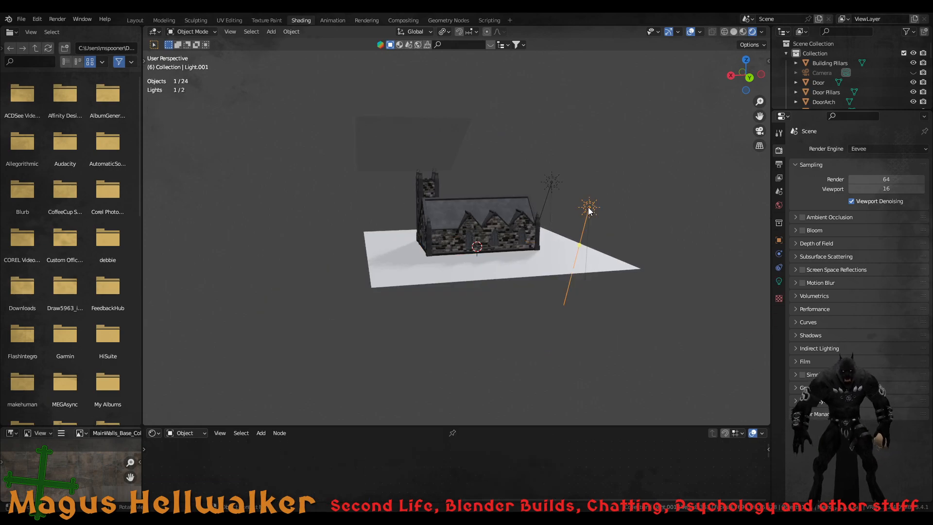
click(781, 282)
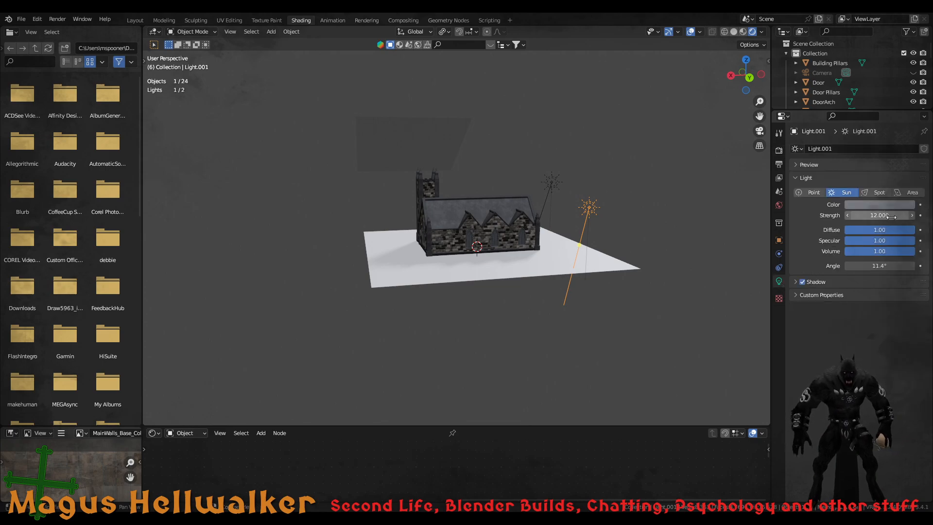
drag(891, 217, 884, 217)
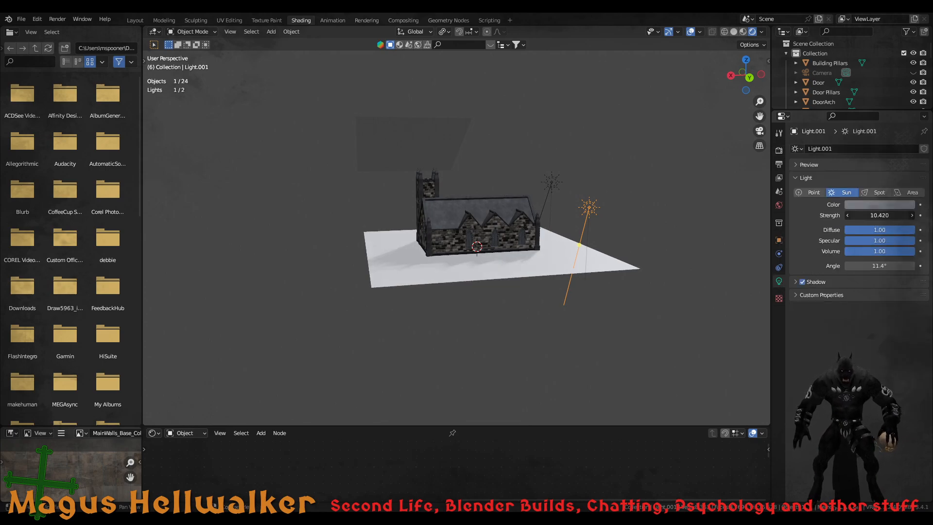
drag(880, 215, 887, 216)
Examine the window wall, roof and ground shadows on the side lit by the dimmed second sun
scroll(506, 238, up, 3)
scroll(505, 238, up, 4)
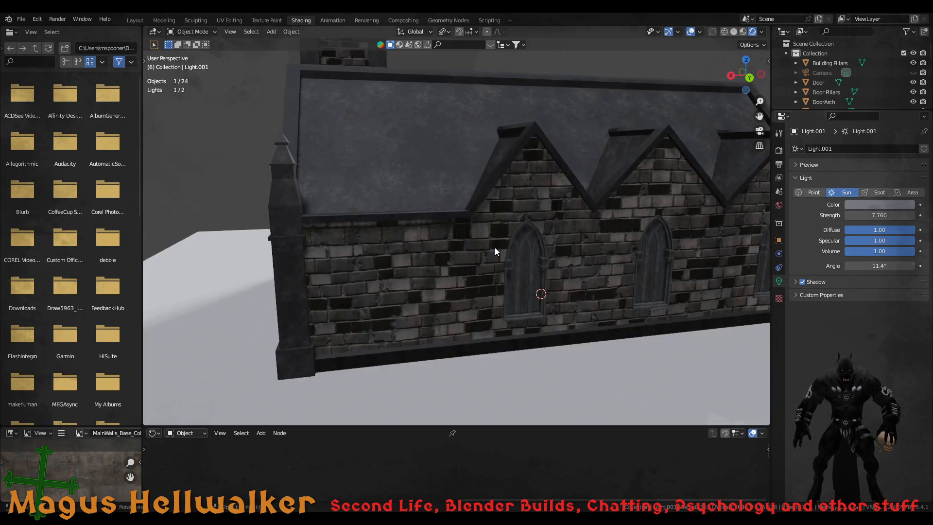
scroll(495, 247, down, 3)
scroll(491, 233, up, 1)
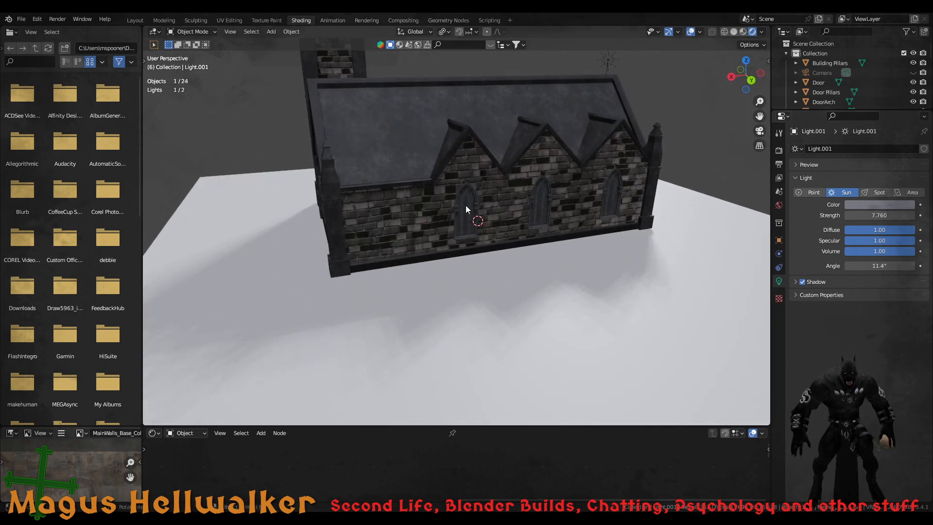
click(486, 196)
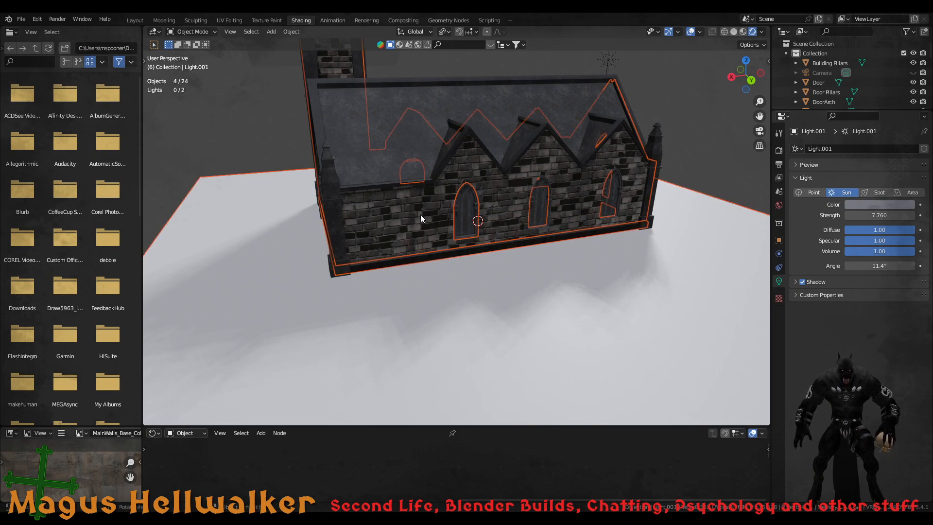
click(472, 250)
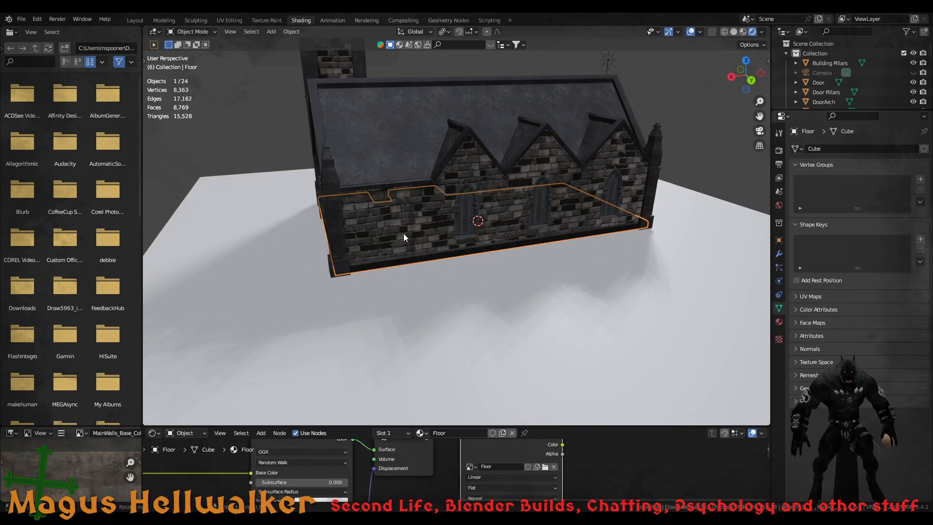
middle_drag(403, 234, 571, 270)
scroll(573, 266, down, 5)
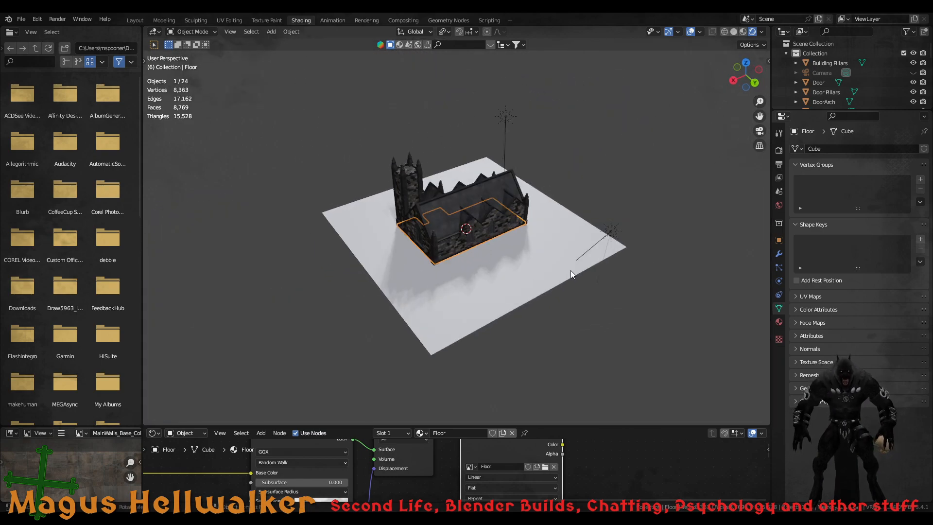
Duplicate the dimmed sun along the global X axis past the tower end and aim the new copy toward the church's end wall
click(612, 233)
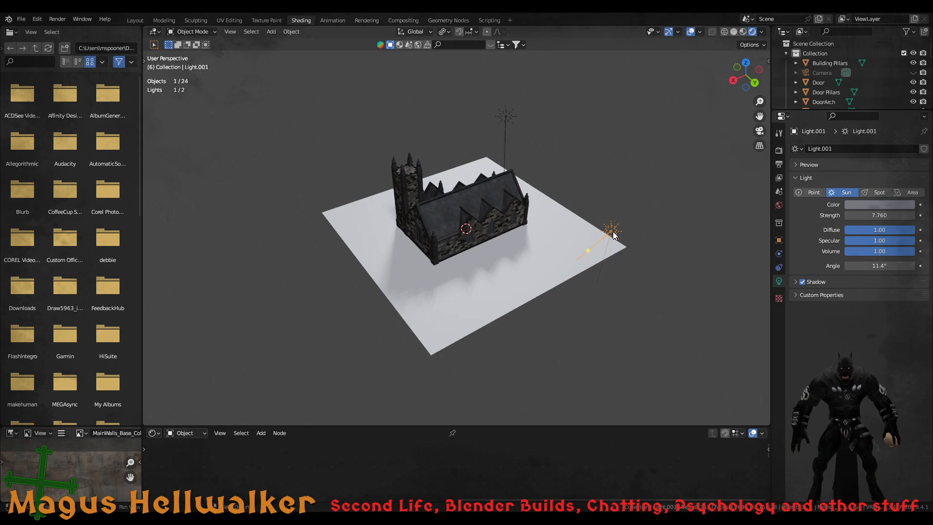
key(shift+d)
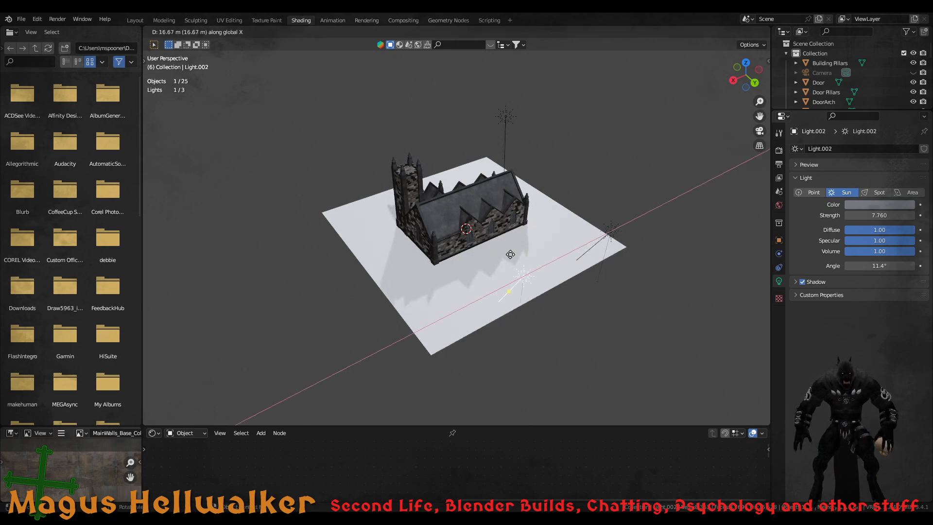
click(431, 278)
middle_drag(431, 277, 503, 248)
scroll(238, 354, up, 3)
scroll(238, 354, up, 2)
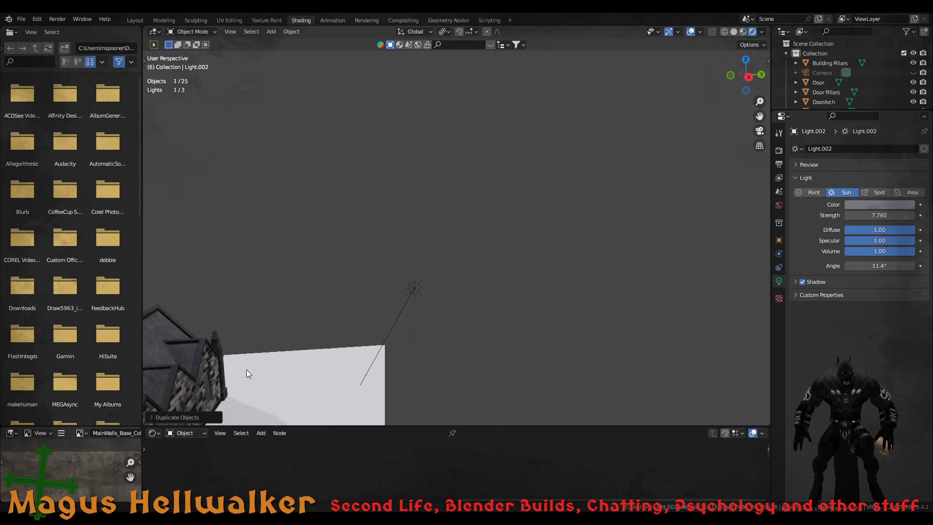
shift+middle_drag(247, 369, 378, 296)
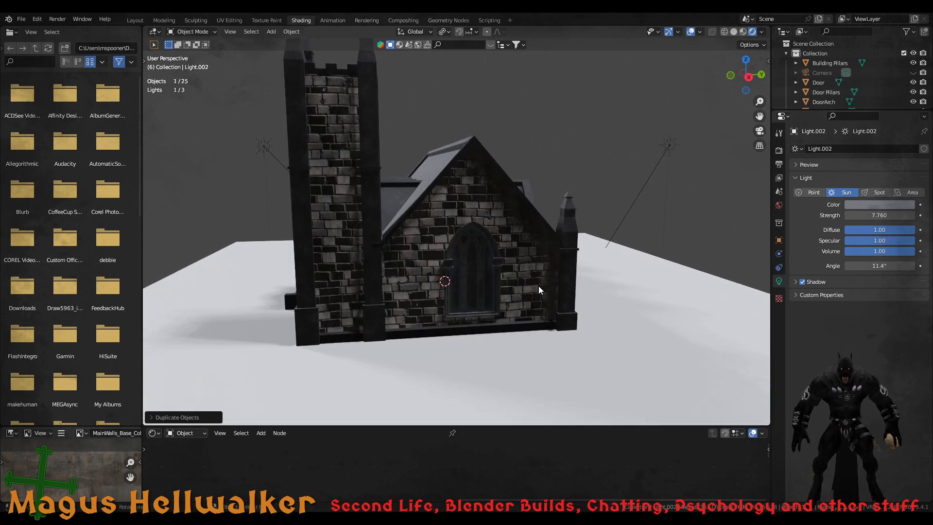
scroll(538, 287, down, 5)
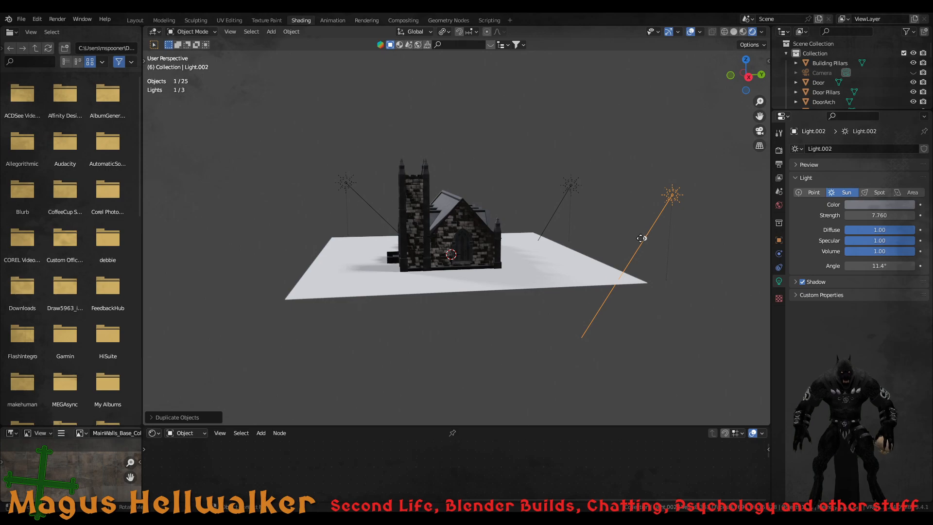
mouse_move(642, 238)
mouse_down()
mouse_move(608, 263)
mouse_move(564, 245)
mouse_move(527, 264)
mouse_move(526, 284)
mouse_up()
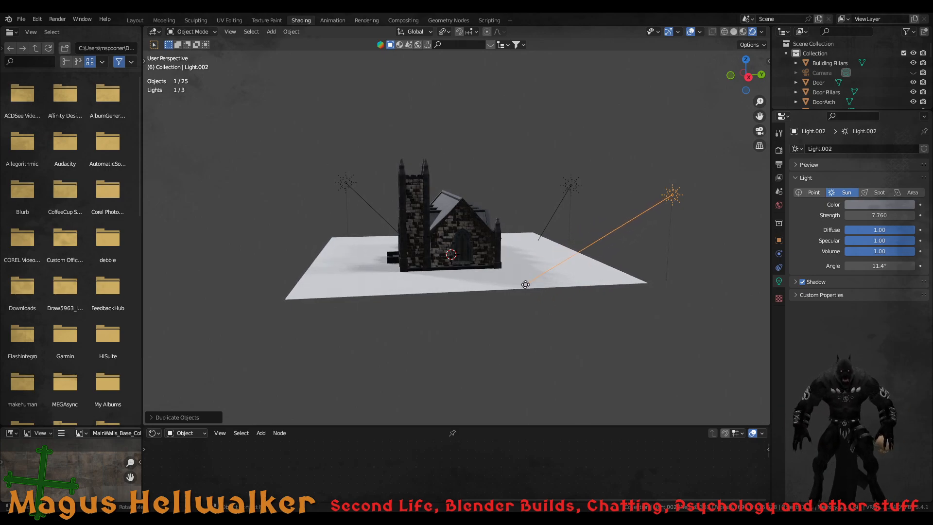
Re-aim the third sun light so its beam points closer to the base of the church's end wall
scroll(447, 258, up, 5)
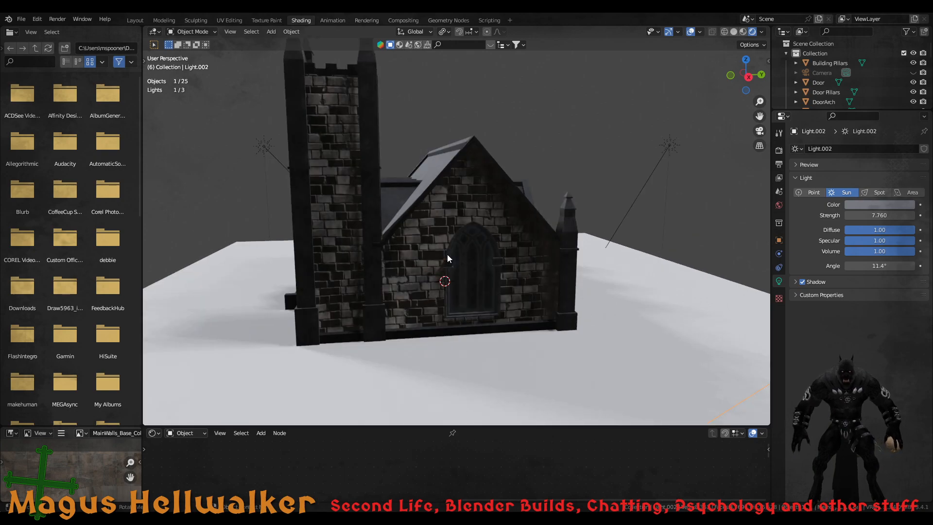
scroll(447, 254, down, 4)
scroll(679, 278, down, 2)
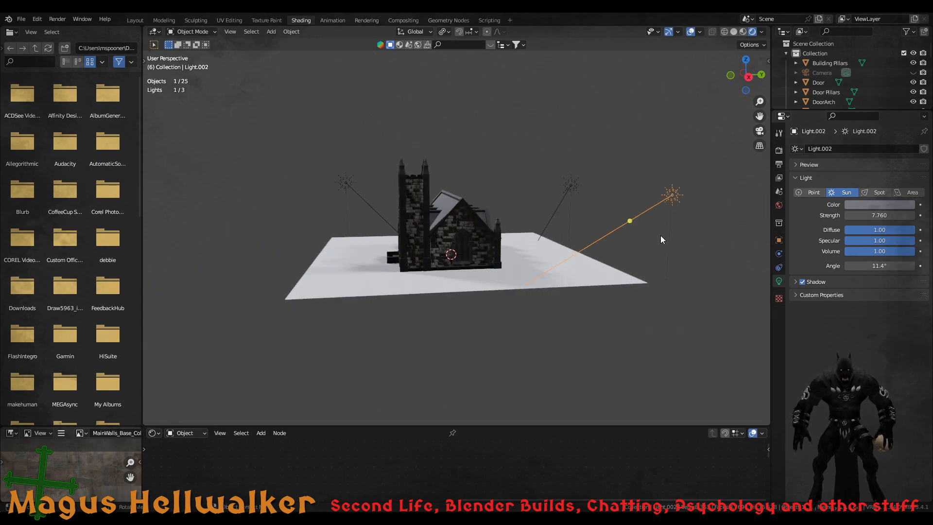
drag(631, 221, 510, 274)
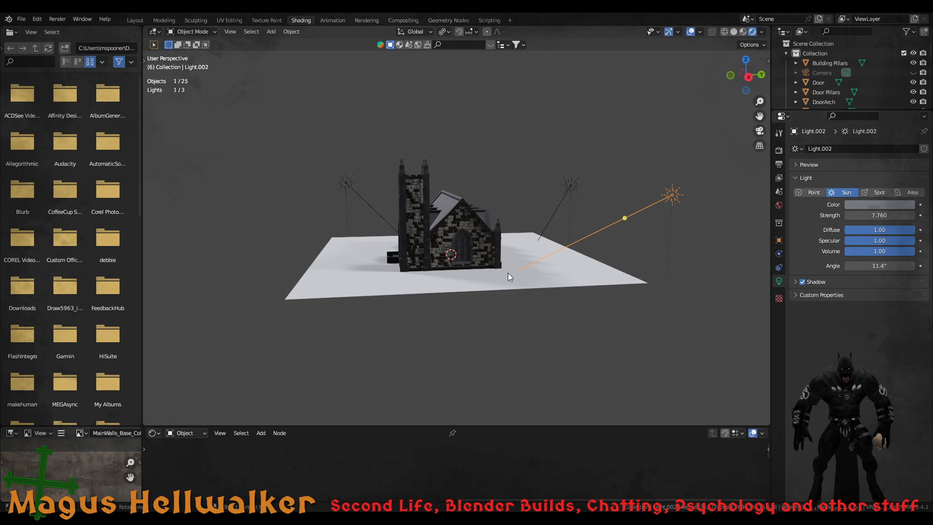
Examine the end wall, entrance and window side of the church under the three sun lights
scroll(503, 284, up, 8)
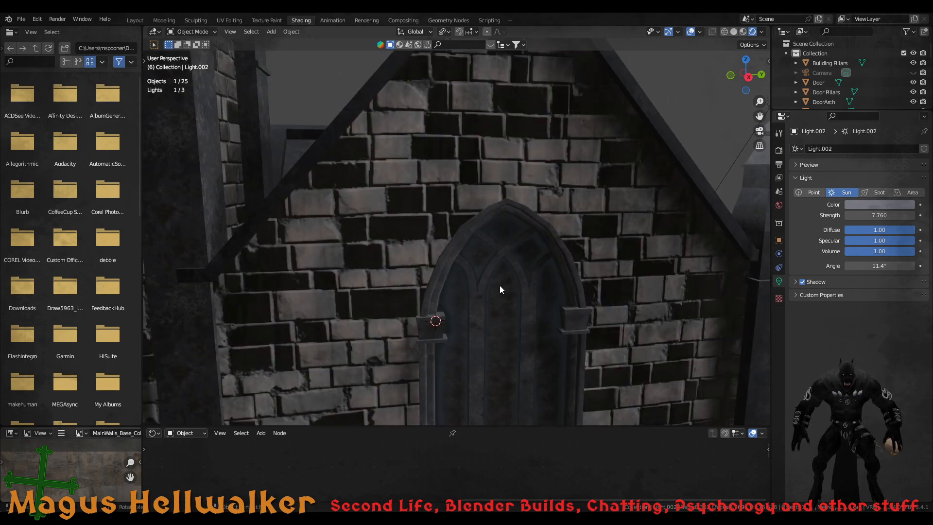
scroll(500, 285, down, 6)
middle_drag(425, 266, 456, 263)
scroll(456, 262, down, 2)
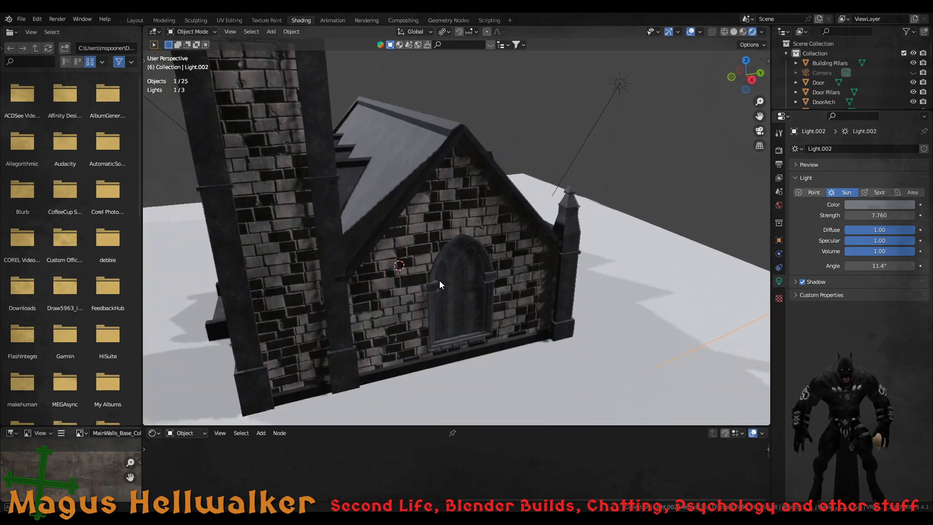
scroll(439, 280, down, 3)
click(433, 337)
scroll(433, 338, down, 4)
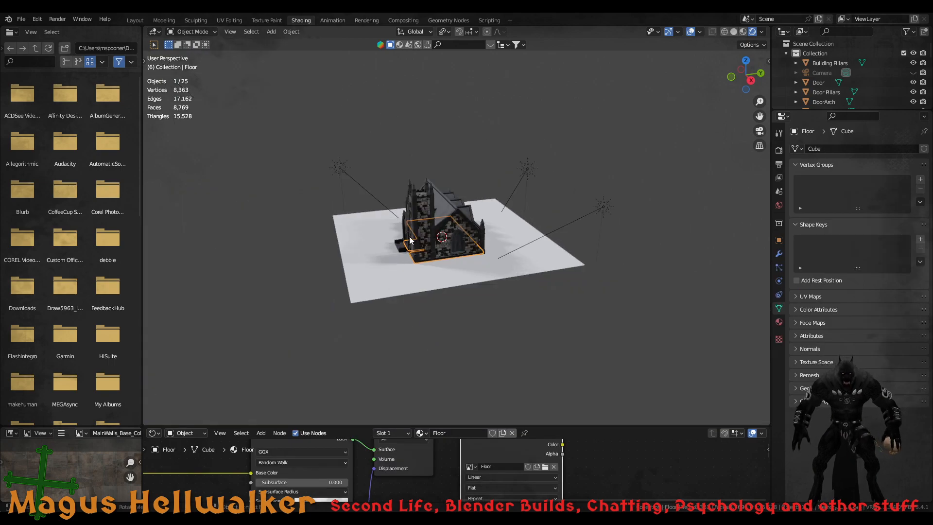
scroll(410, 239, up, 3)
middle_drag(410, 239, 495, 228)
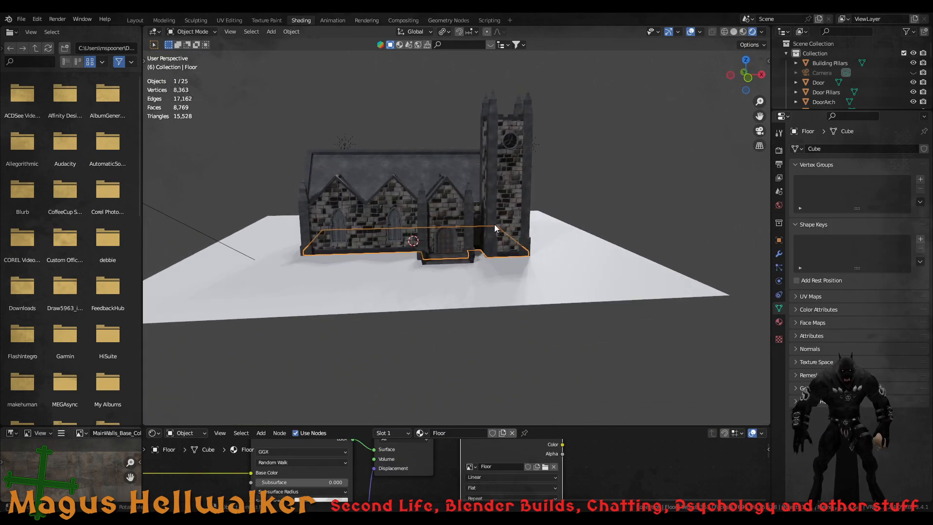
scroll(493, 208, up, 7)
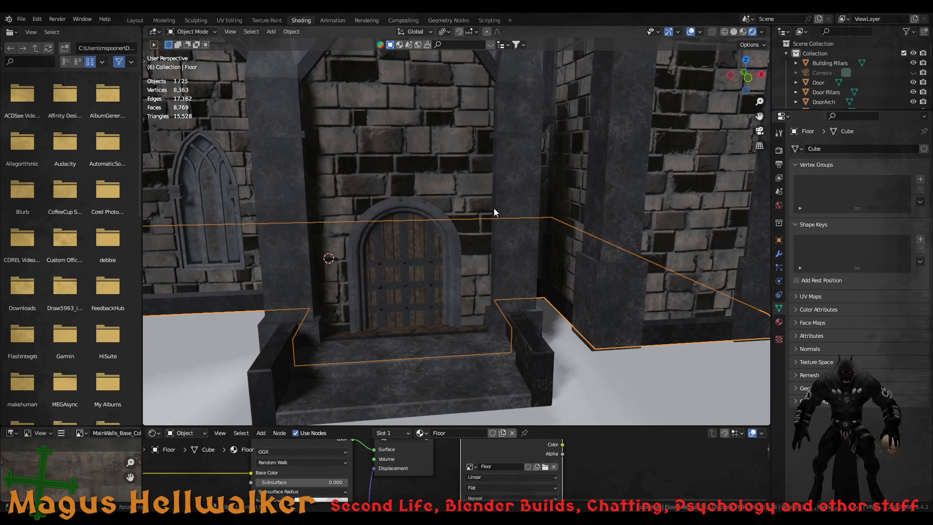
scroll(494, 208, down, 7)
middle_drag(404, 171, 435, 185)
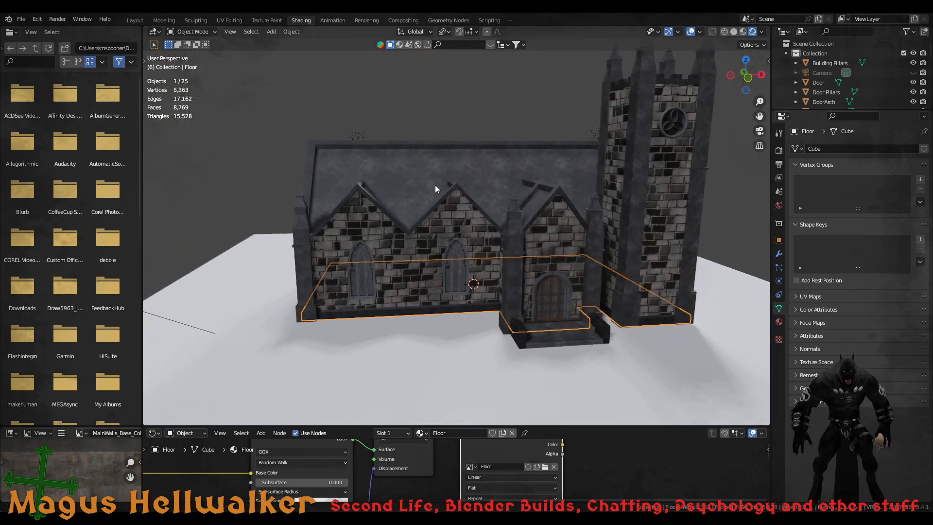
Inspect the dark church interior and add an area light to the scene
scroll(565, 316, up, 8)
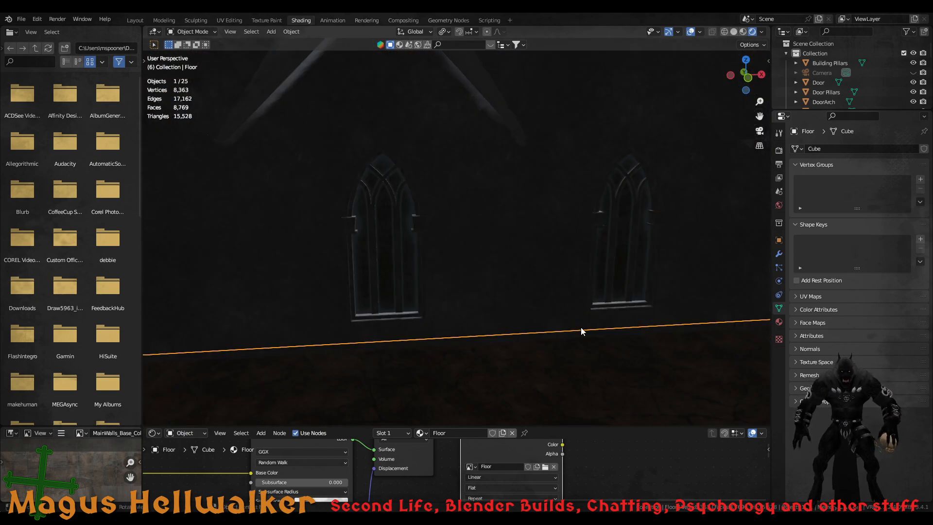
scroll(581, 328, down, 6)
scroll(581, 328, up, 3)
scroll(581, 328, up, 3)
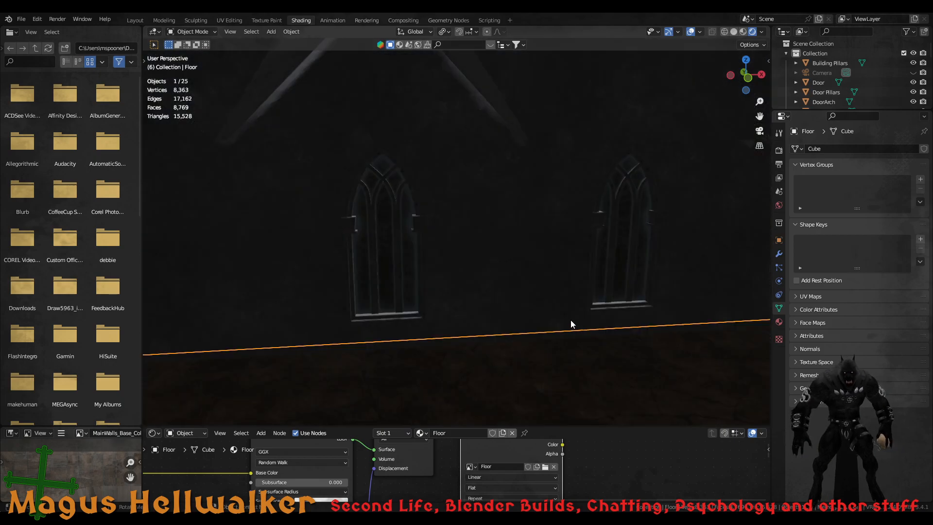
middle_drag(564, 330, 613, 331)
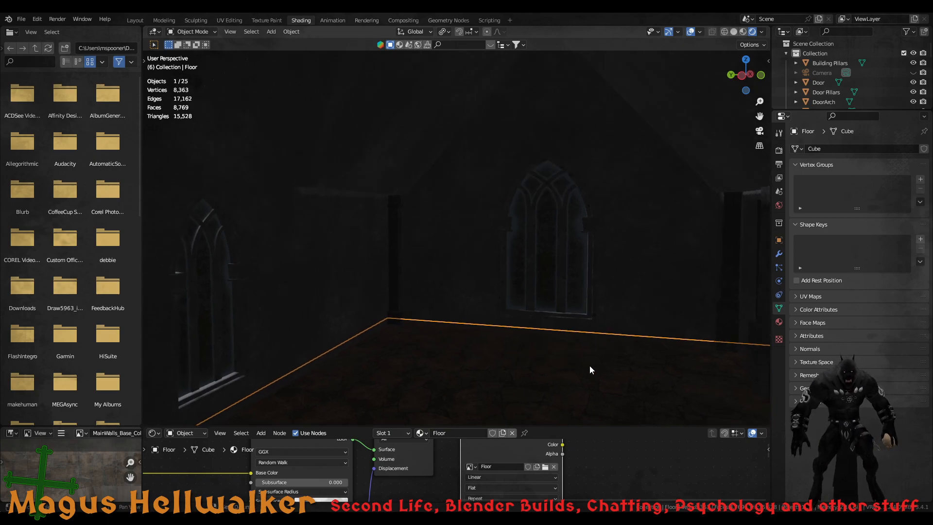
key(shift+a)
mouse_move(578, 368)
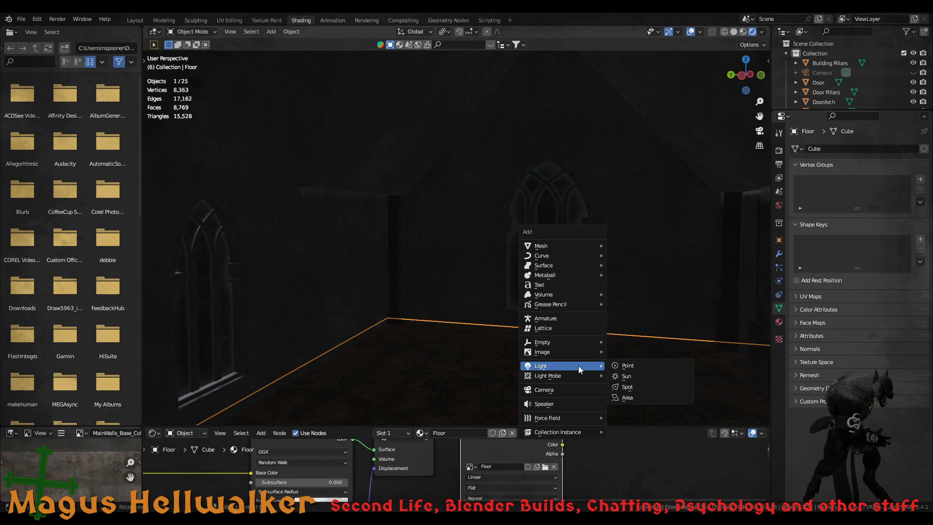
click(646, 398)
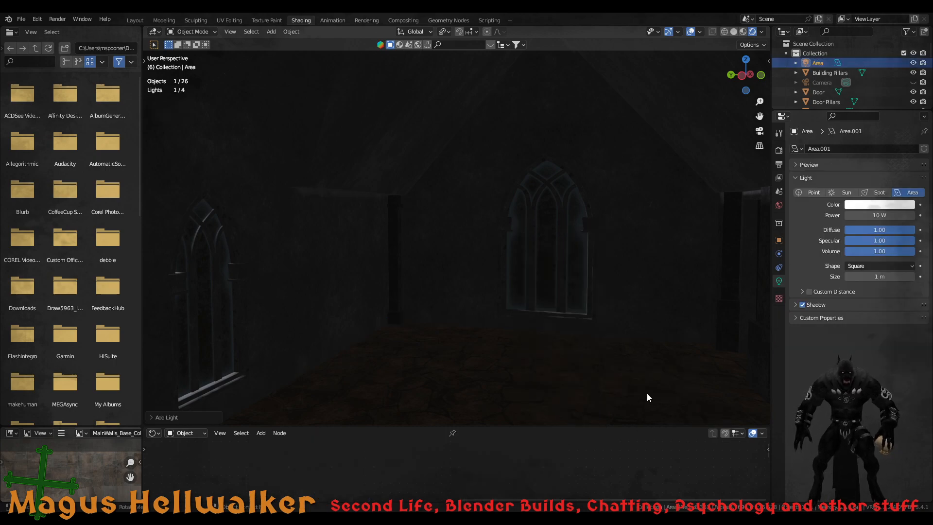
Raise the area light along the global Z axis to above the church roof
key(Home)
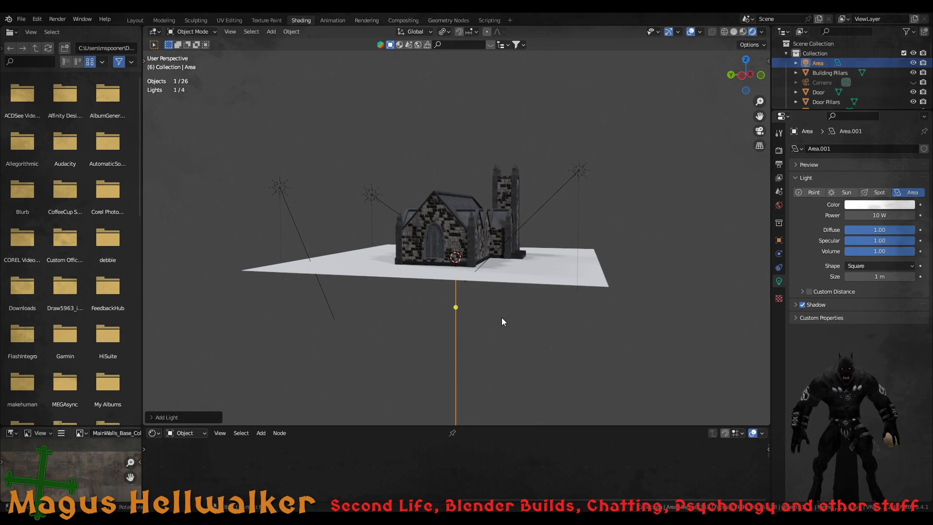
scroll(465, 304, up, 5)
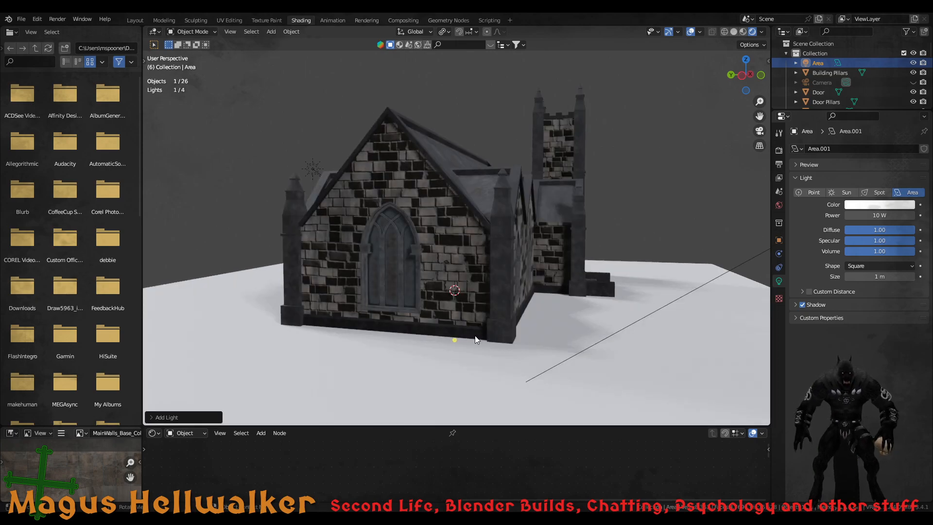
scroll(475, 346, down, 4)
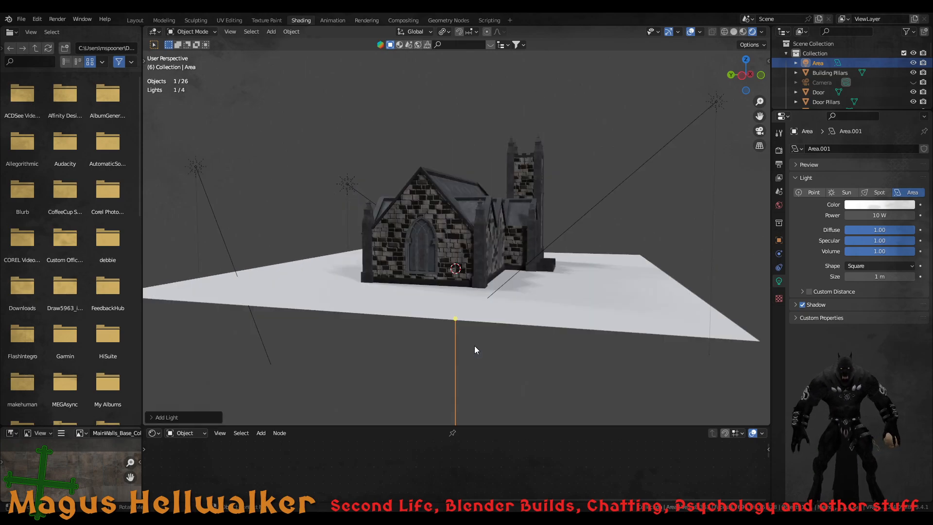
key(g)
key(z)
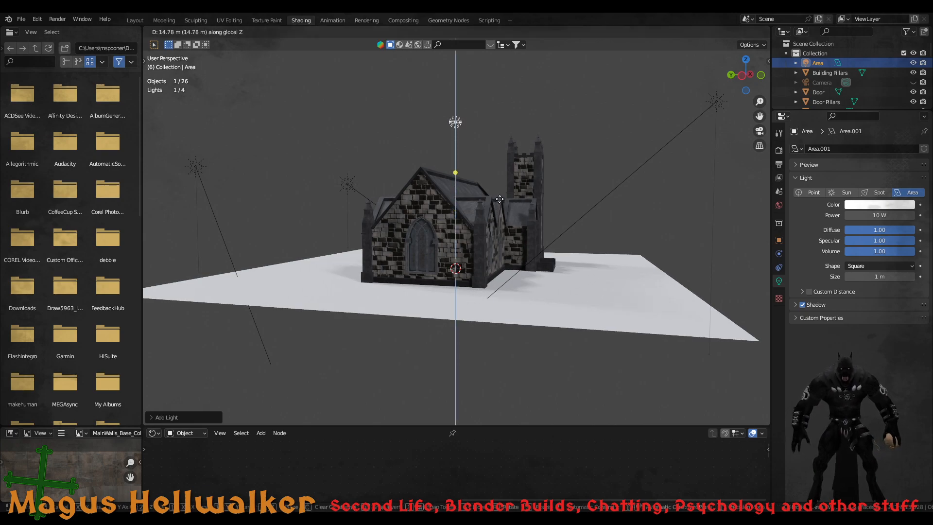
click(503, 214)
Raise the area light's power to 91.6 W while viewing the church interior
scroll(469, 248, up, 8)
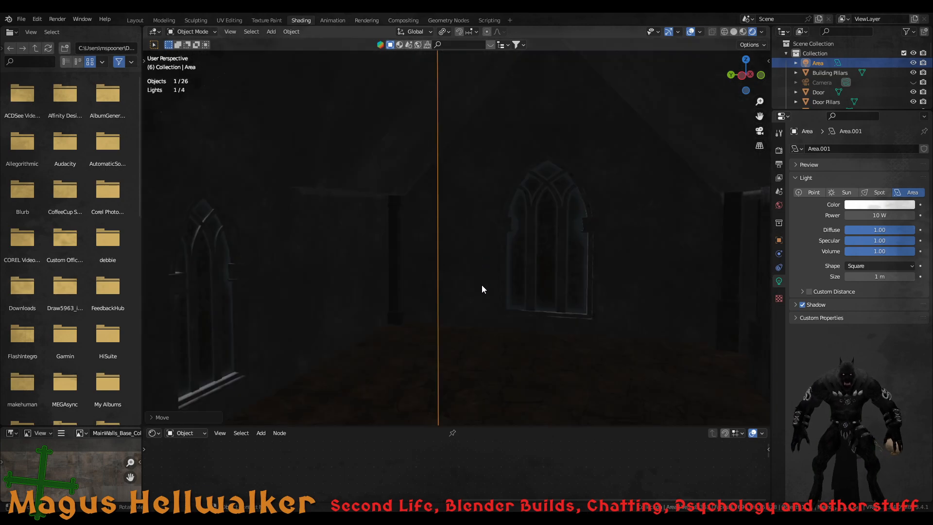
middle_drag(482, 289, 542, 305)
drag(877, 216, 899, 216)
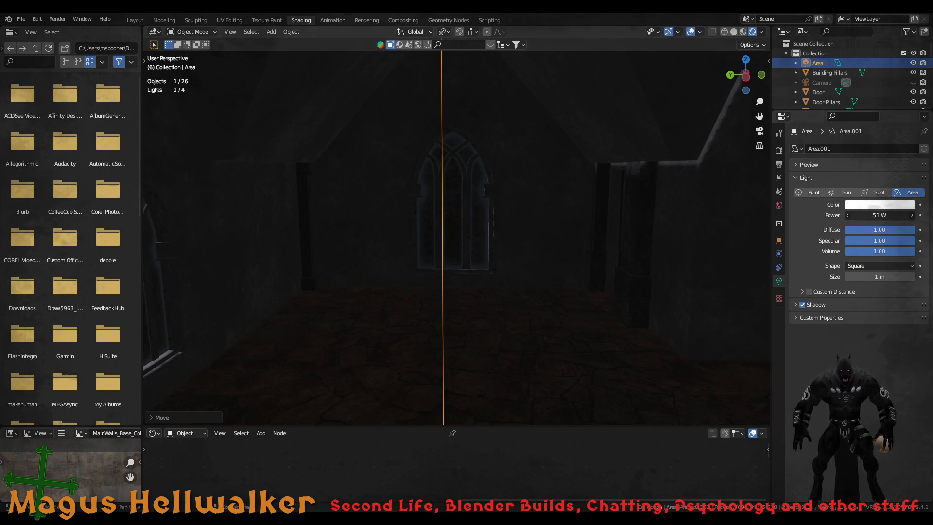
mouse_move(880, 215)
mouse_down()
mouse_move(904, 215)
mouse_move(884, 215)
mouse_up()
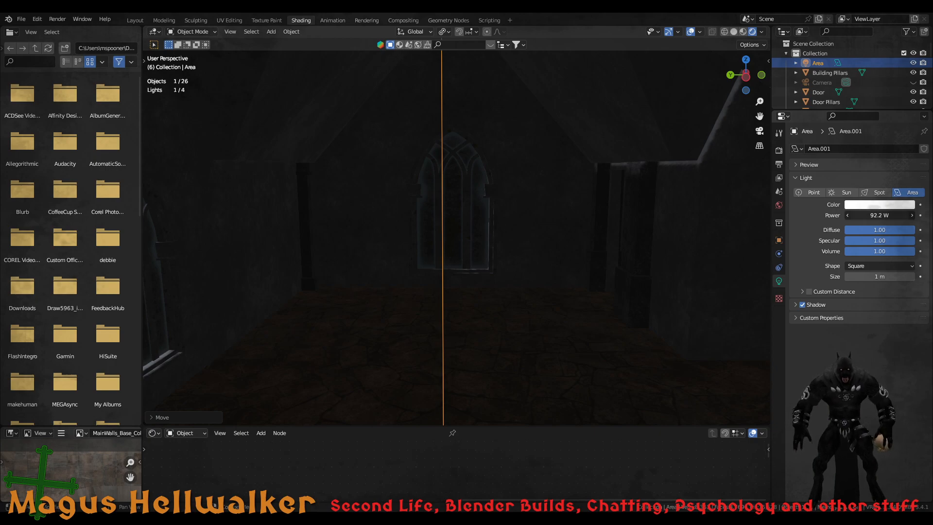
Set the square area light's size to 1.53 m, comparing its effect on the interior
scroll(525, 308, down, 10)
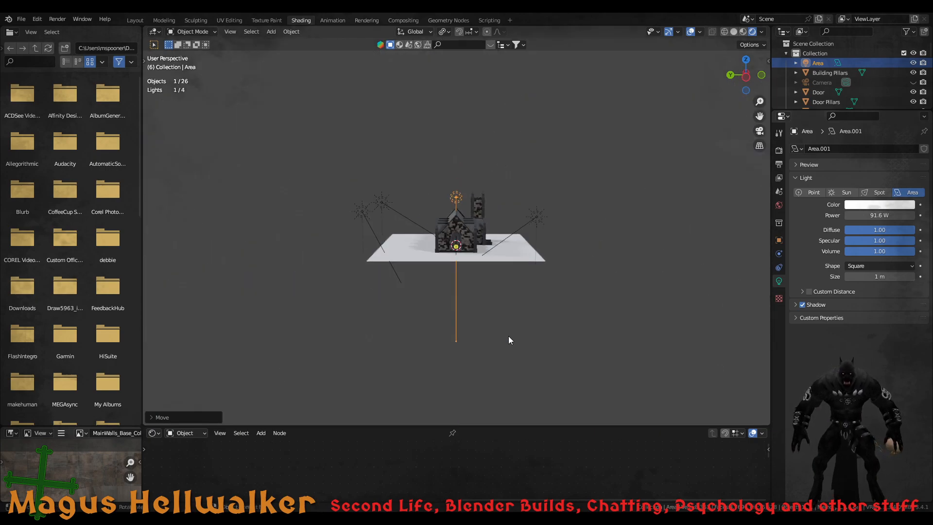
scroll(487, 349, up, 2)
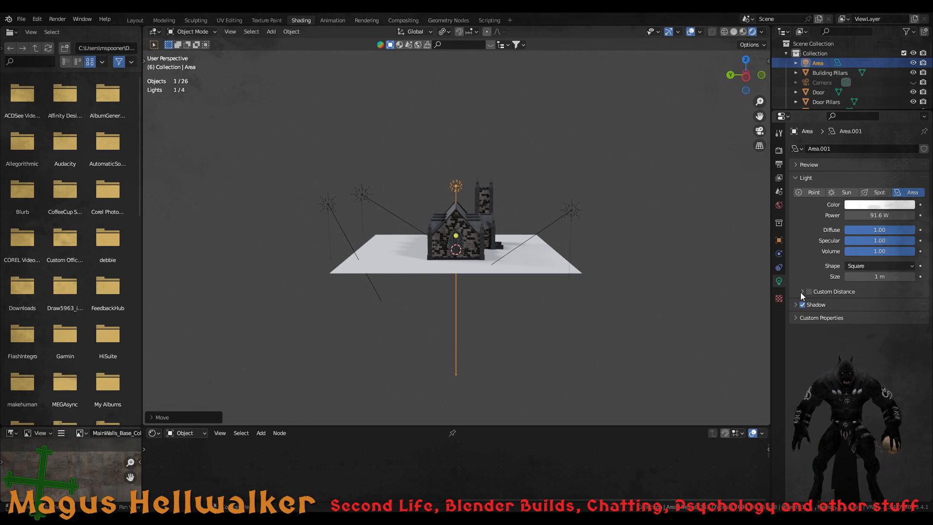
drag(861, 277, 867, 276)
scroll(412, 234, up, 11)
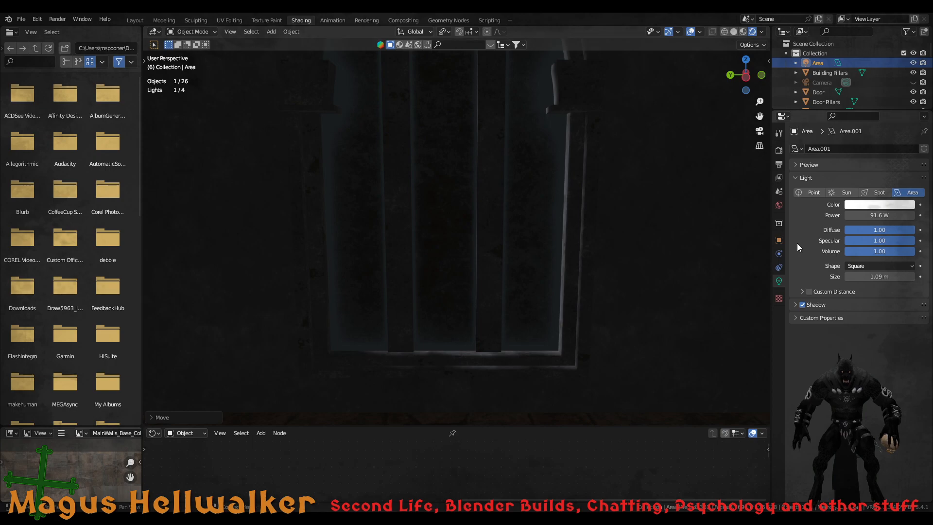
scroll(602, 292, down, 2)
scroll(601, 293, up, 3)
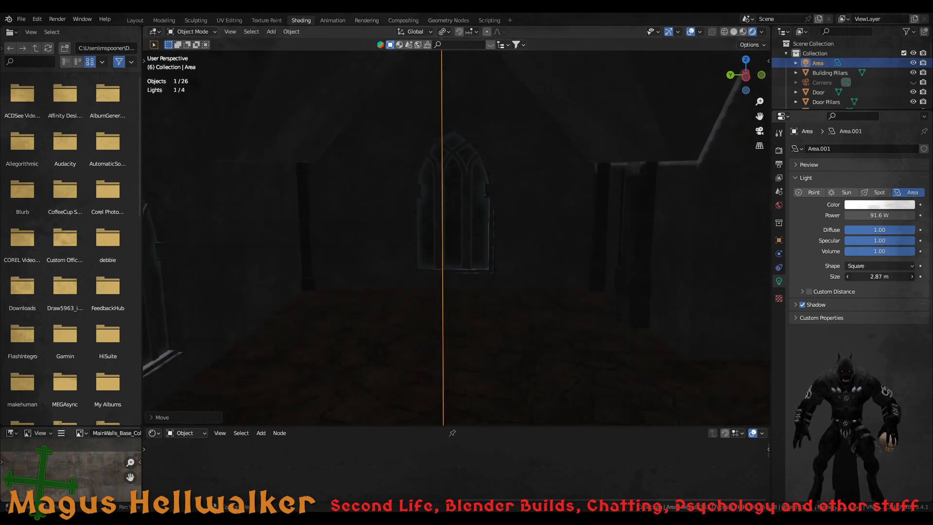
drag(880, 276, 855, 277)
Lower the area light along the global Z axis from above the roof into the church interior
scroll(485, 310, down, 12)
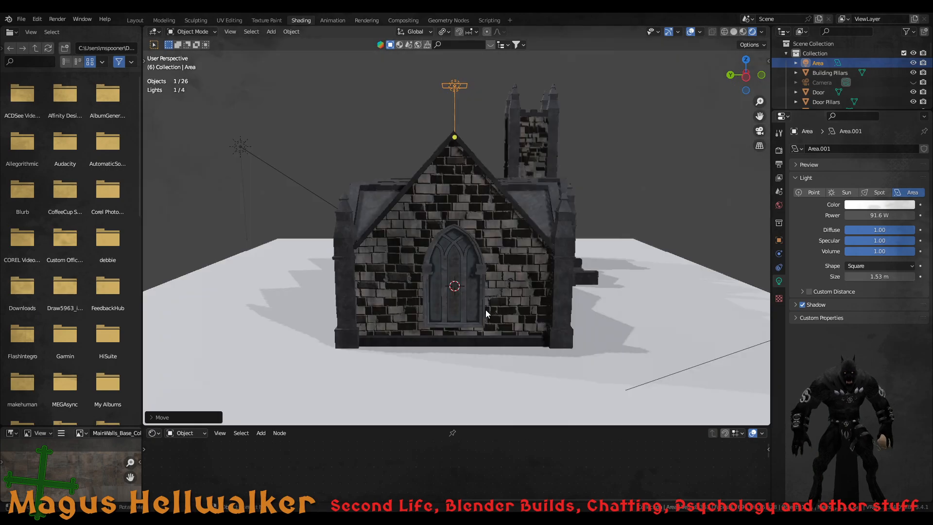
scroll(485, 309, up, 3)
middle_drag(485, 311, 453, 282)
scroll(452, 150, up, 6)
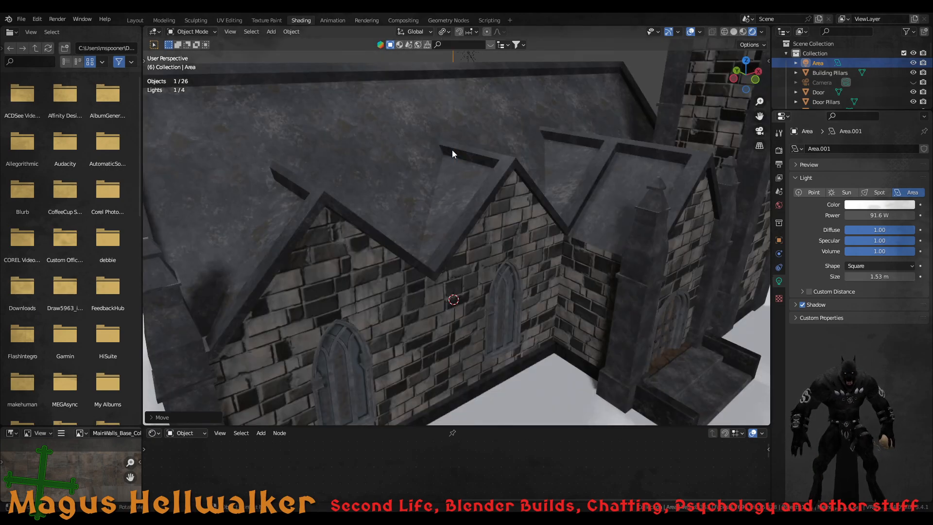
scroll(452, 150, down, 3)
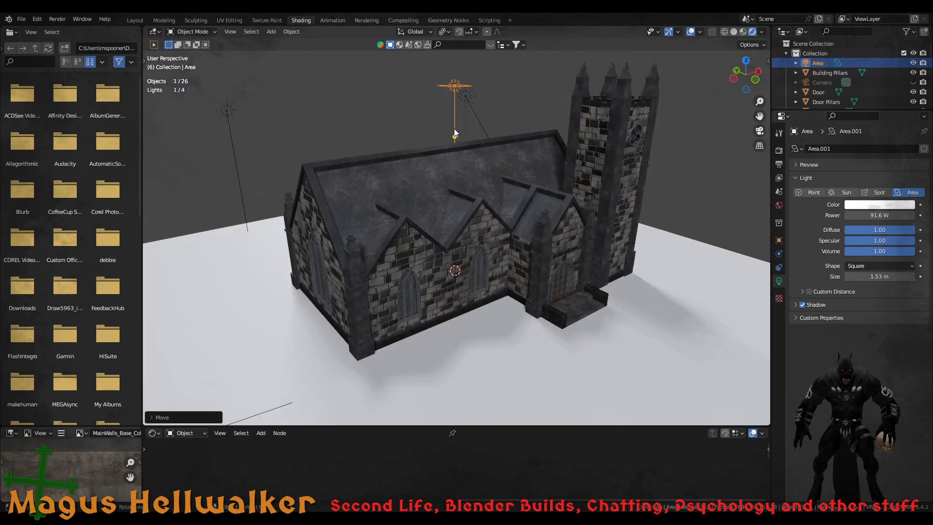
click(455, 85)
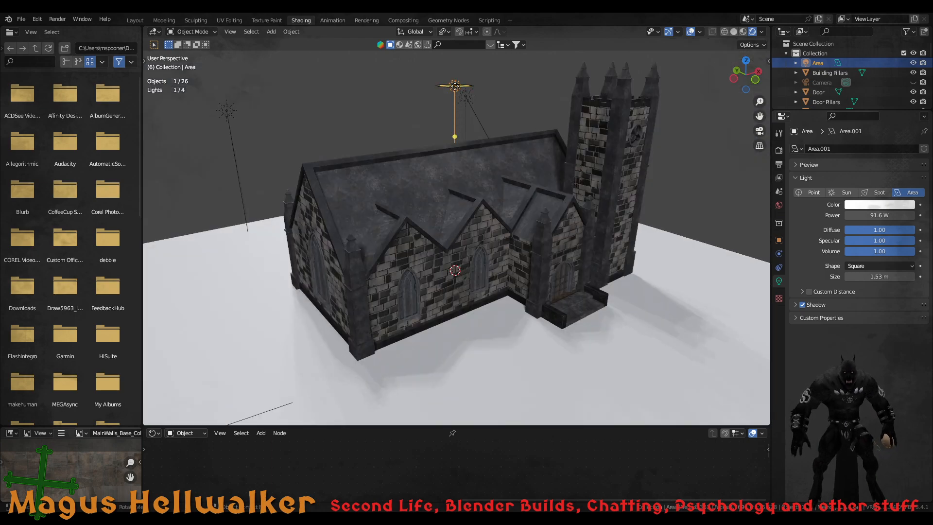
key(g)
key(z)
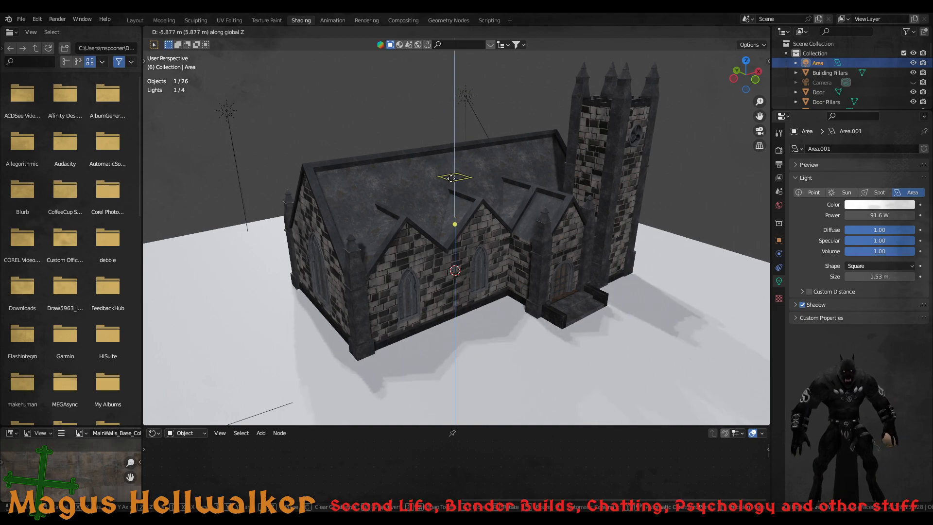
click(455, 195)
Enlarge the area light's size to 4.87 m and examine how it fits beneath the church roof
scroll(450, 264, up, 5)
scroll(449, 263, up, 4)
scroll(472, 290, down, 3)
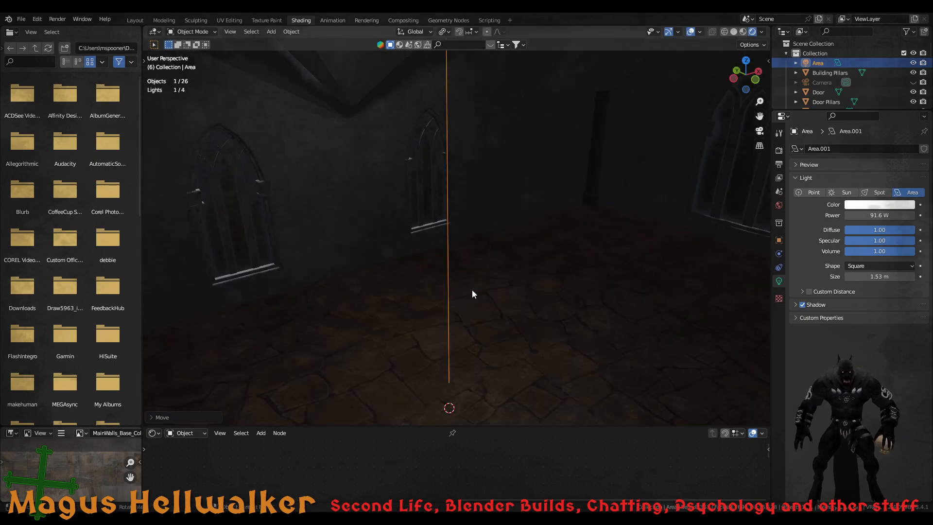
middle_drag(556, 298, 616, 273)
scroll(567, 299, up, 3)
scroll(567, 313, down, 2)
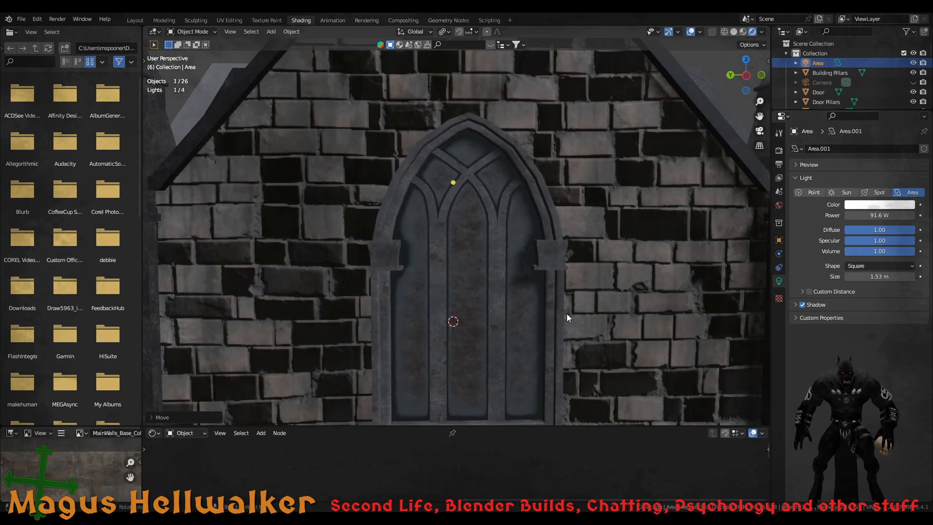
scroll(564, 313, up, 2)
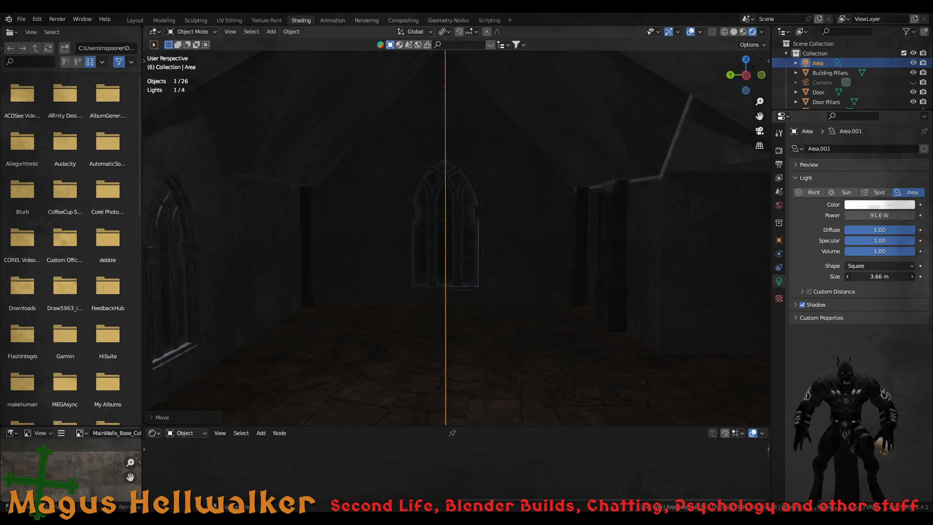
drag(880, 277, 888, 277)
scroll(459, 289, down, 15)
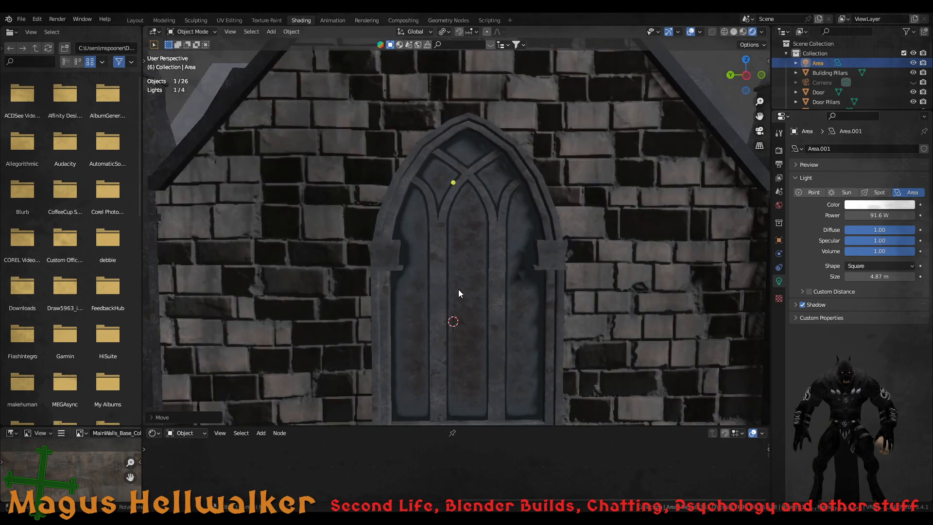
scroll(469, 280, up, 3)
mouse_move(478, 263)
middle_down()
mouse_move(484, 254)
mouse_move(471, 267)
mouse_move(479, 272)
middle_up()
scroll(479, 262, up, 3)
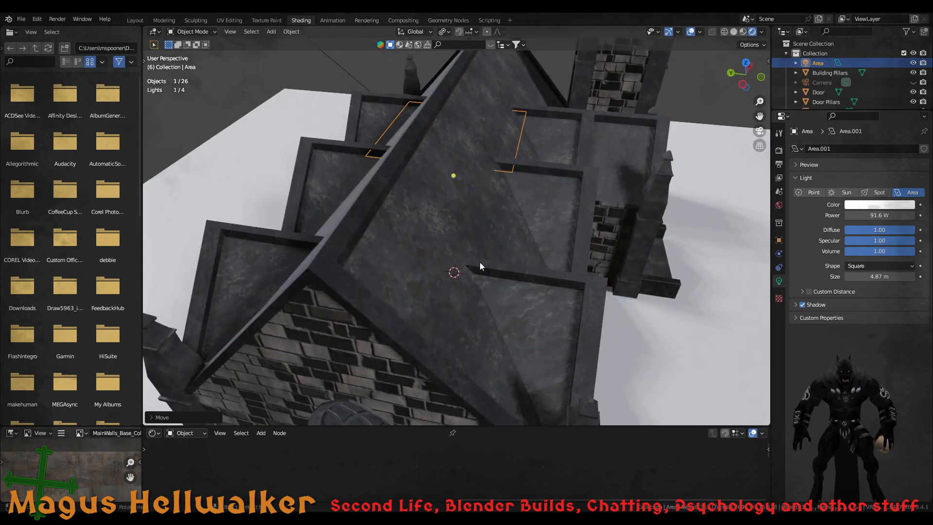
Stretch the area light along global X to span the church's length, and narrow it slightly along global Y beneath the roof
scroll(488, 260, down, 3)
middle_drag(510, 225, 430, 257)
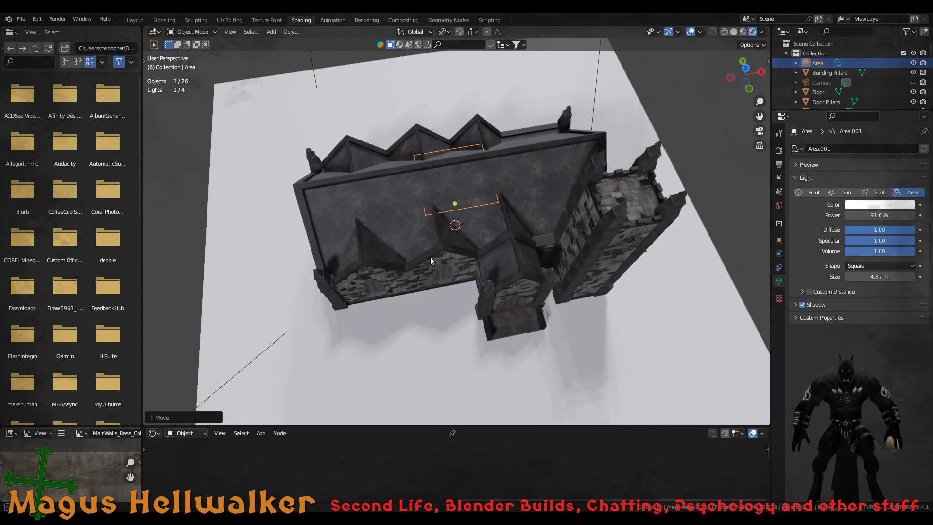
key(s)
key(x)
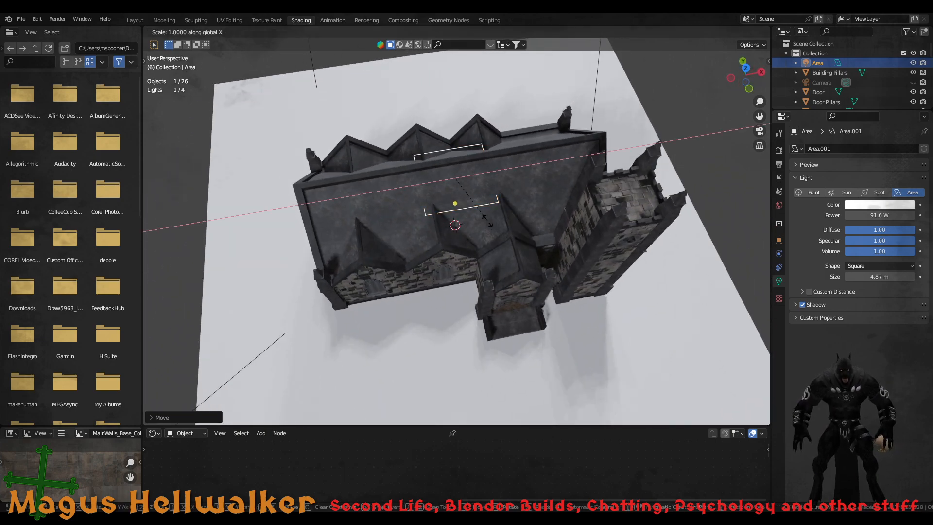
click(657, 206)
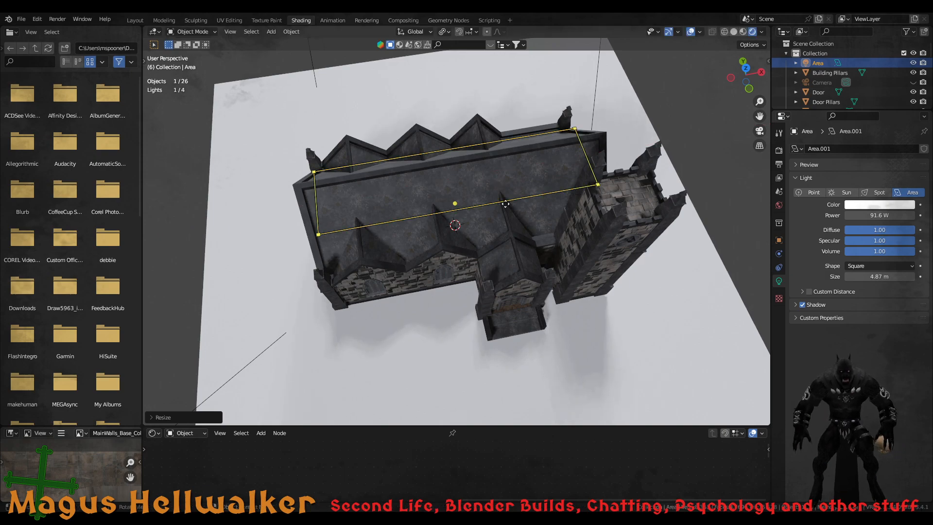
key(s)
key(y)
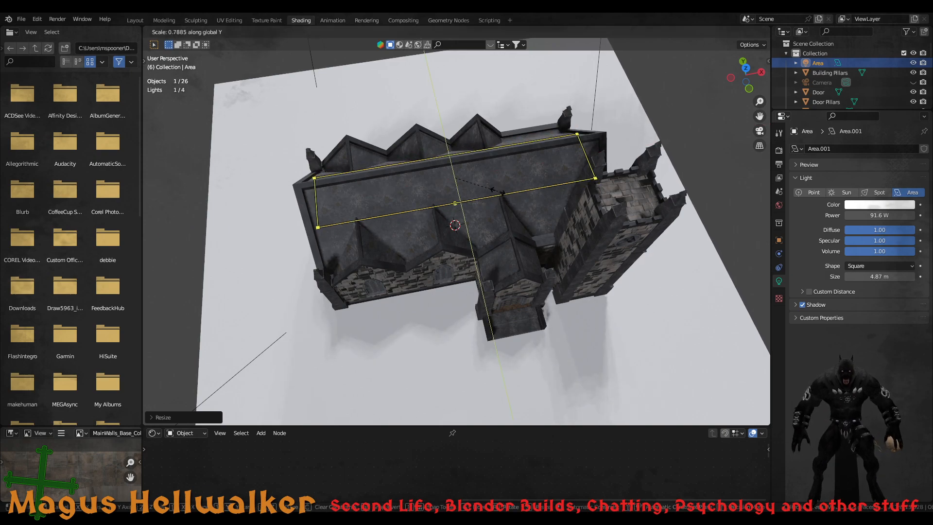
click(493, 183)
Raise the area light's power to 174.2 W while viewing the church interior
key(KP_Decimal)
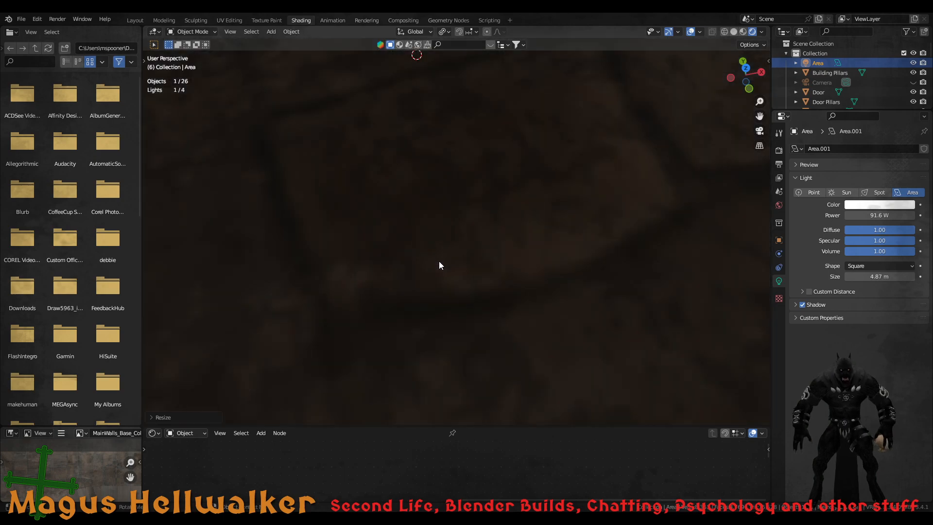
scroll(452, 270, down, 12)
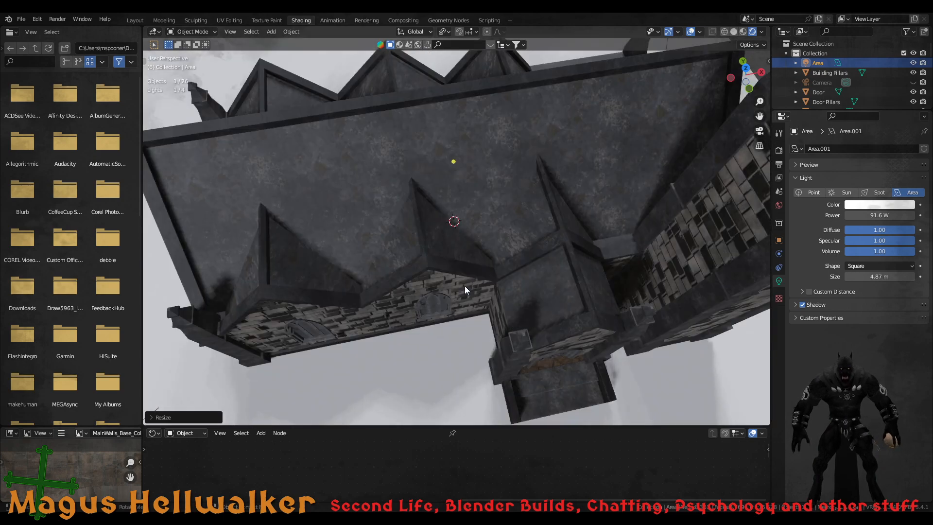
scroll(465, 286, up, 7)
middle_drag(468, 287, 564, 203)
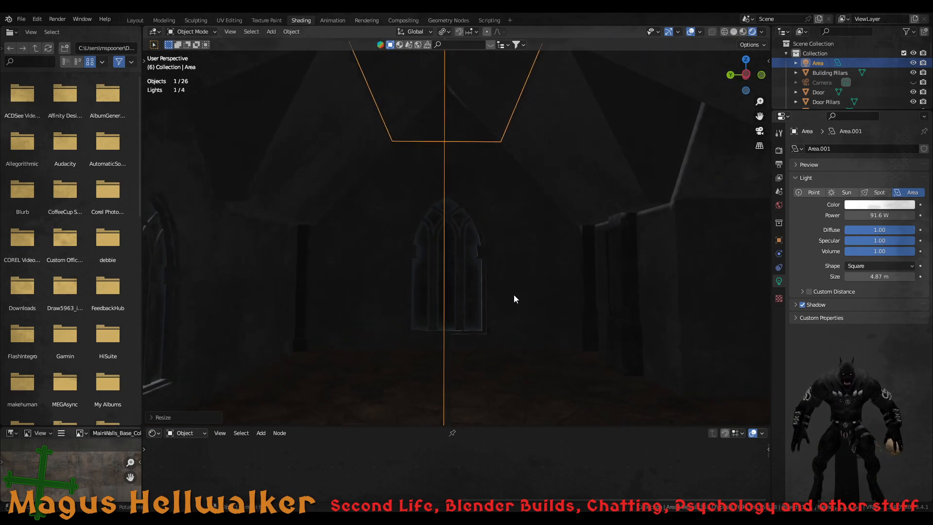
scroll(497, 343, down, 4)
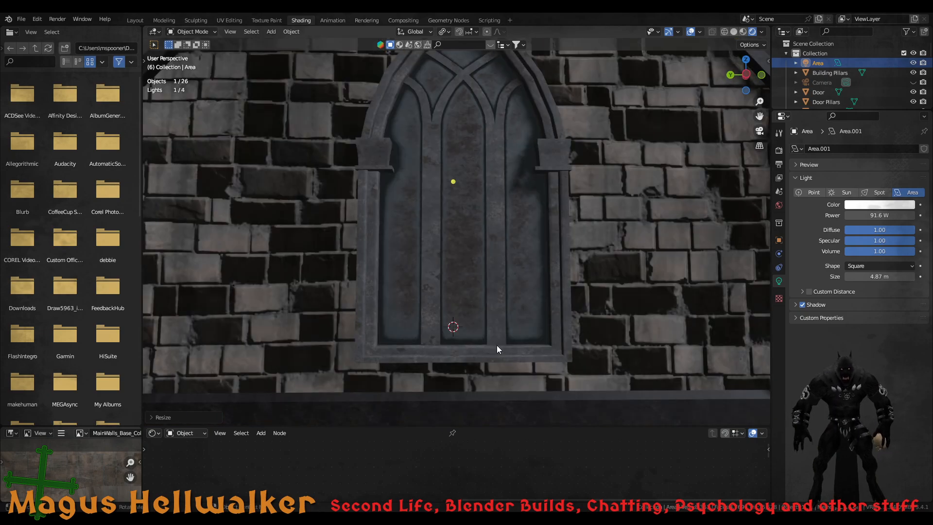
scroll(493, 344, up, 4)
middle_drag(479, 350, 475, 372)
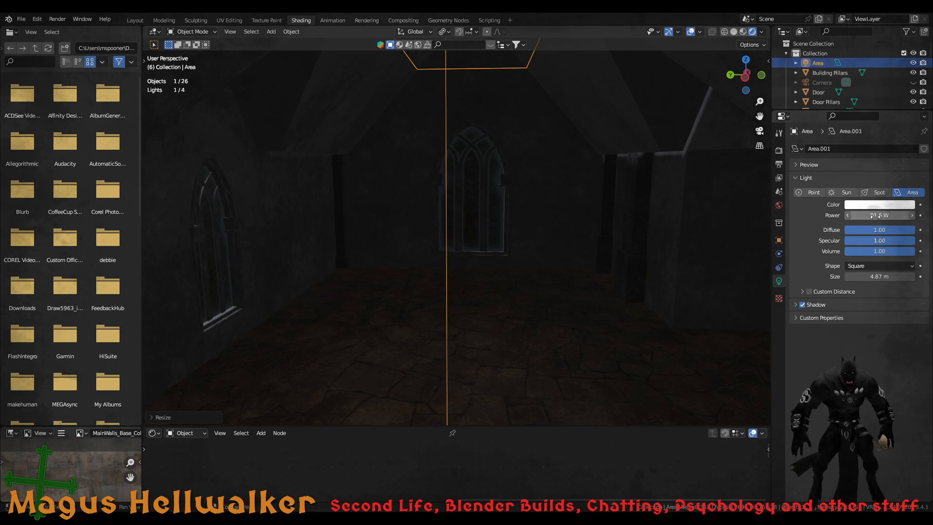
drag(875, 215, 919, 216)
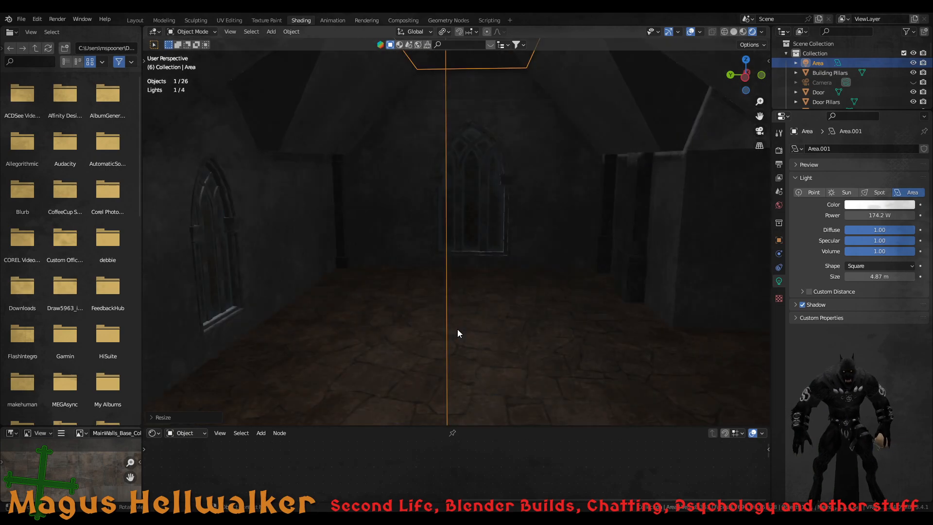
Lower the strength of the sun on the porch side of the church, away from the tower, to 8.150
middle_drag(457, 328, 361, 349)
key(Home)
scroll(449, 336, up, 8)
key(Home)
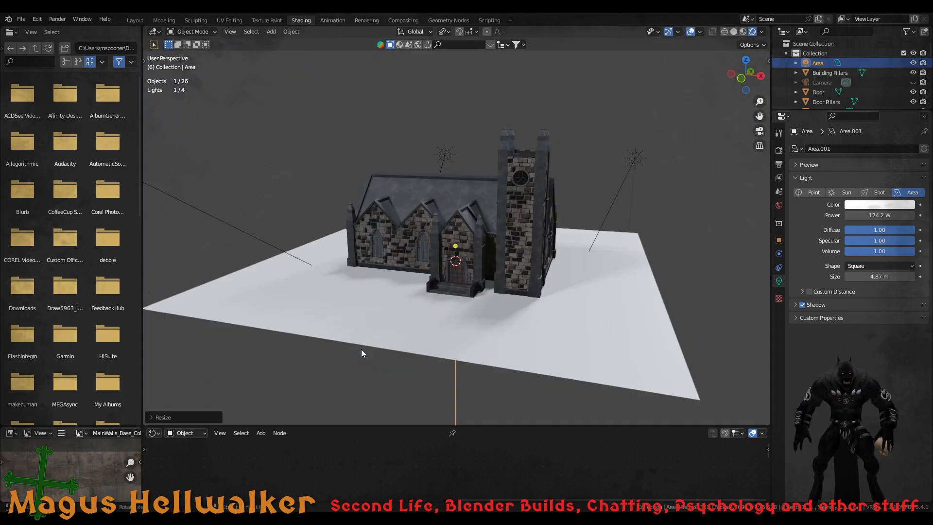
scroll(363, 346, up, 4)
middle_drag(365, 345, 342, 343)
scroll(347, 328, down, 4)
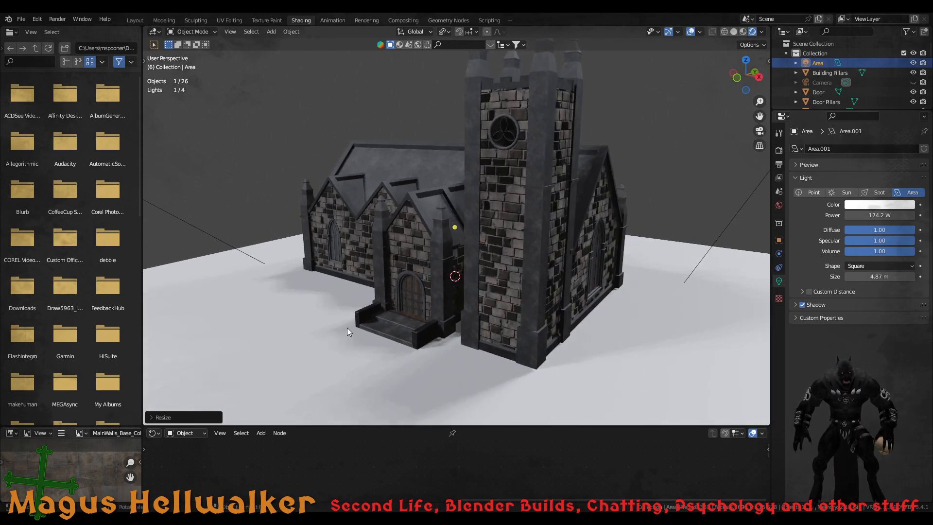
click(174, 167)
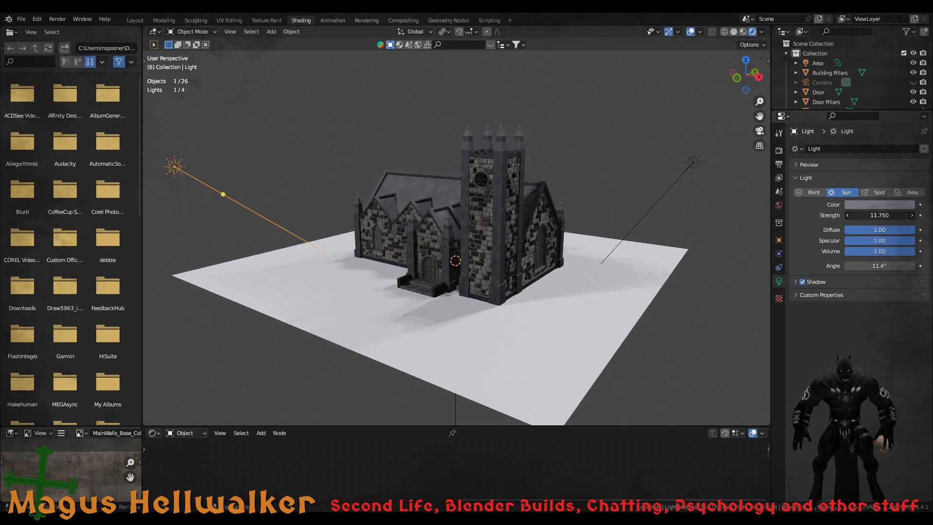
drag(879, 216, 846, 216)
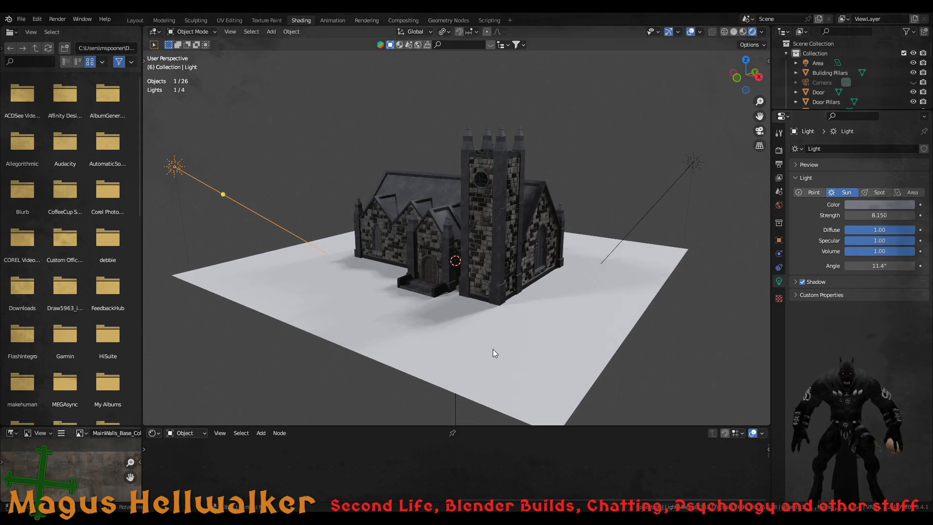
Select the ground plane and examine the exterior lighting and shadows around the church porch and tower
click(404, 344)
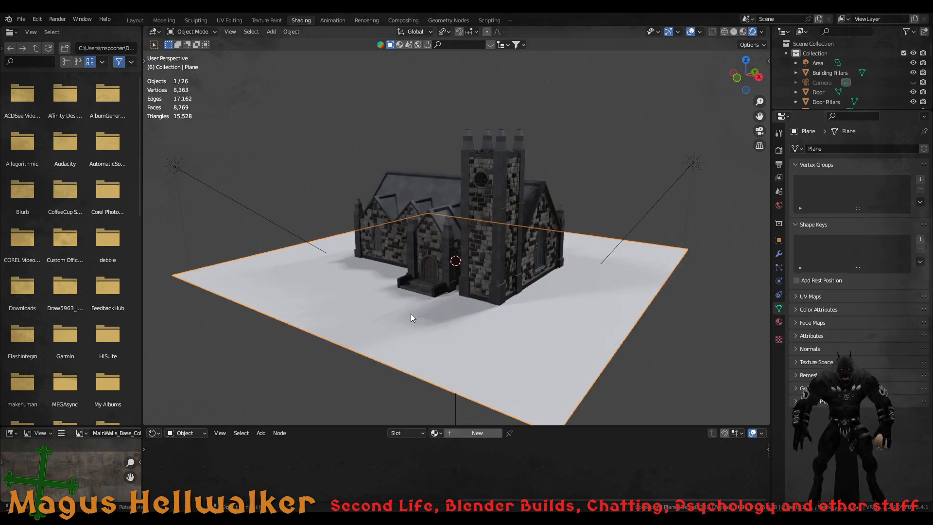
scroll(443, 255, up, 3)
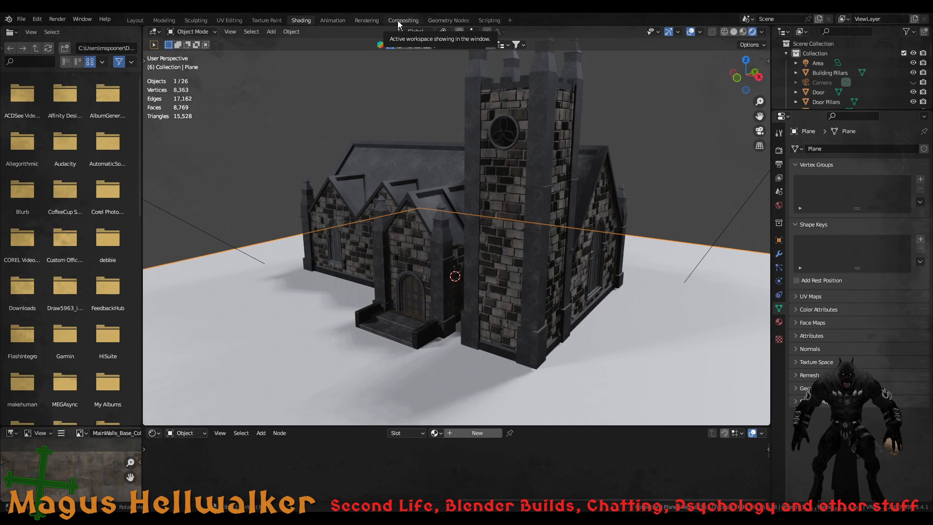
click(370, 22)
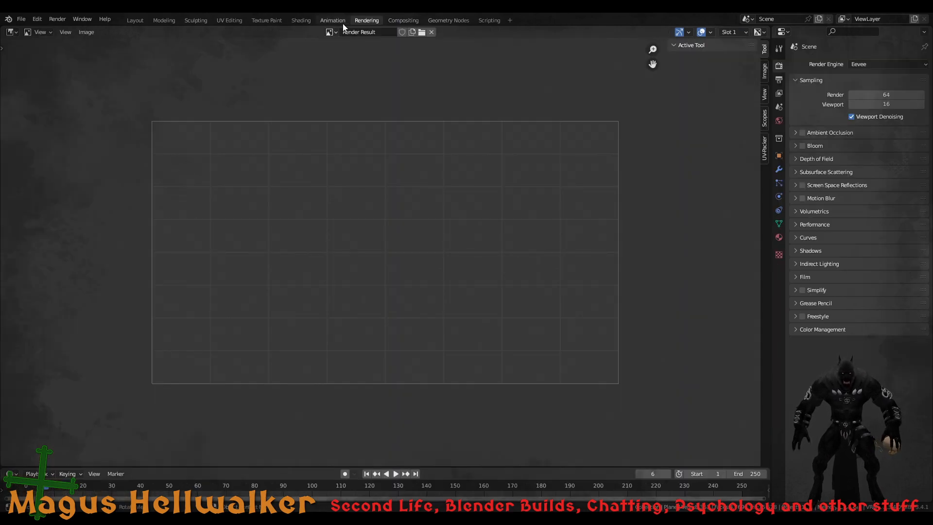
click(301, 20)
middle_drag(404, 289, 384, 284)
scroll(384, 283, down, 3)
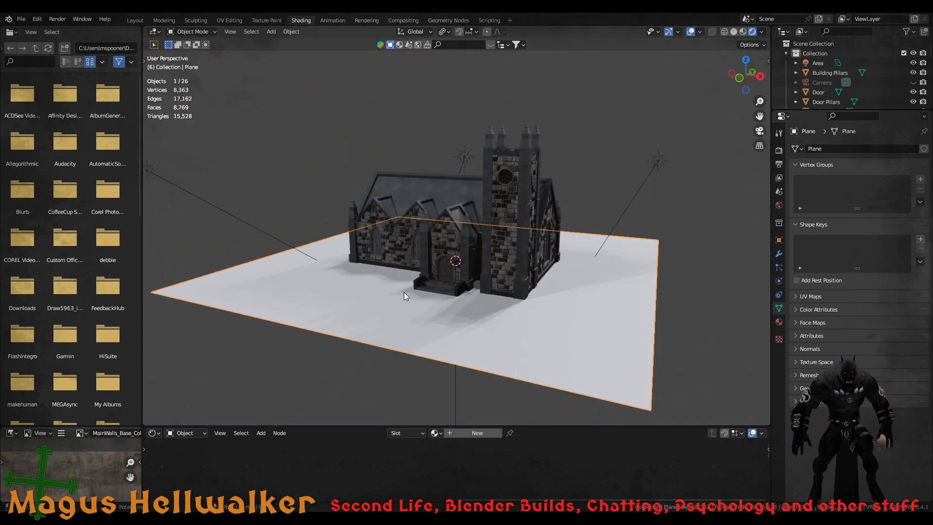
scroll(426, 299, up, 3)
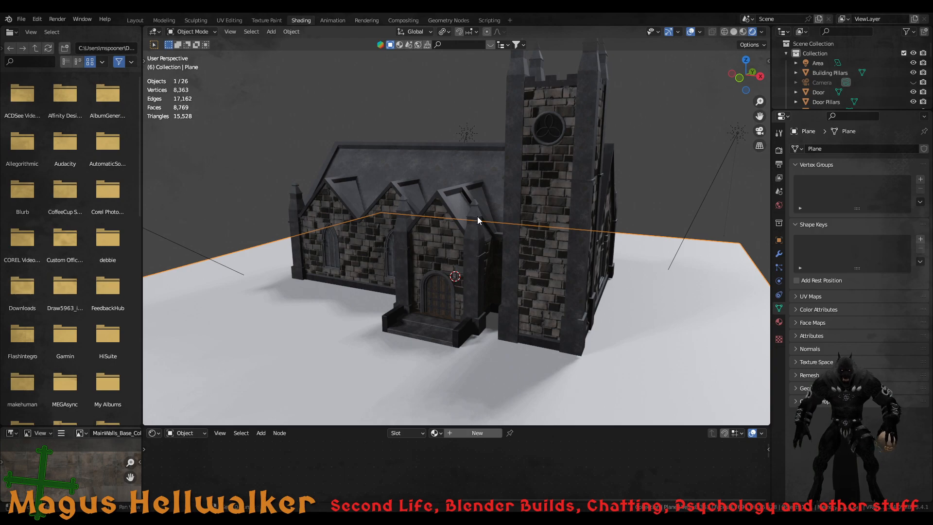
mouse_move(477, 216)
middle_down()
mouse_move(479, 239)
mouse_move(474, 212)
middle_up()
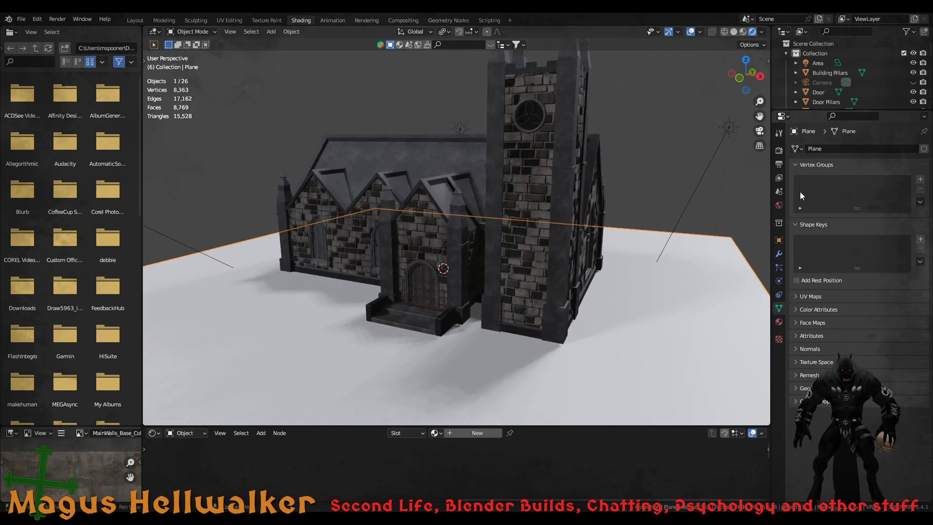
Change the scene's render engine to Cycles and set its device to GPU Compute
click(779, 321)
click(780, 165)
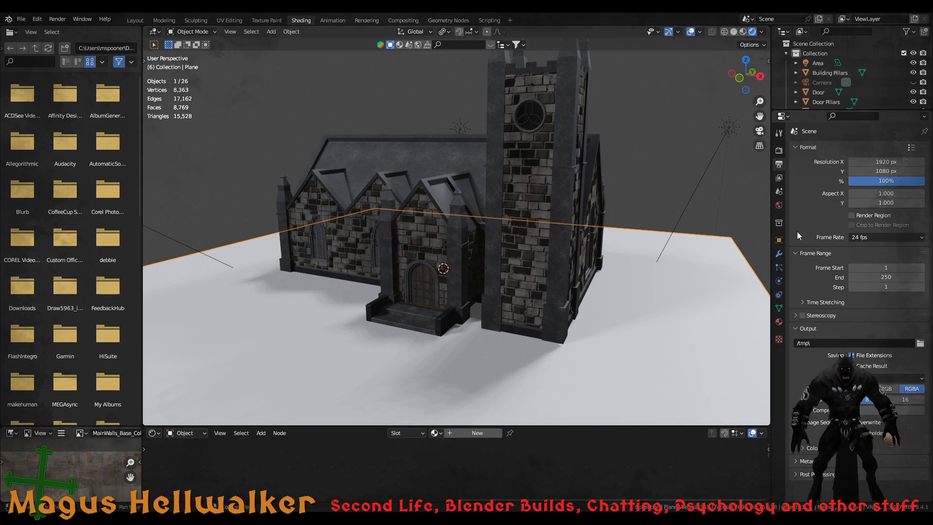
click(779, 151)
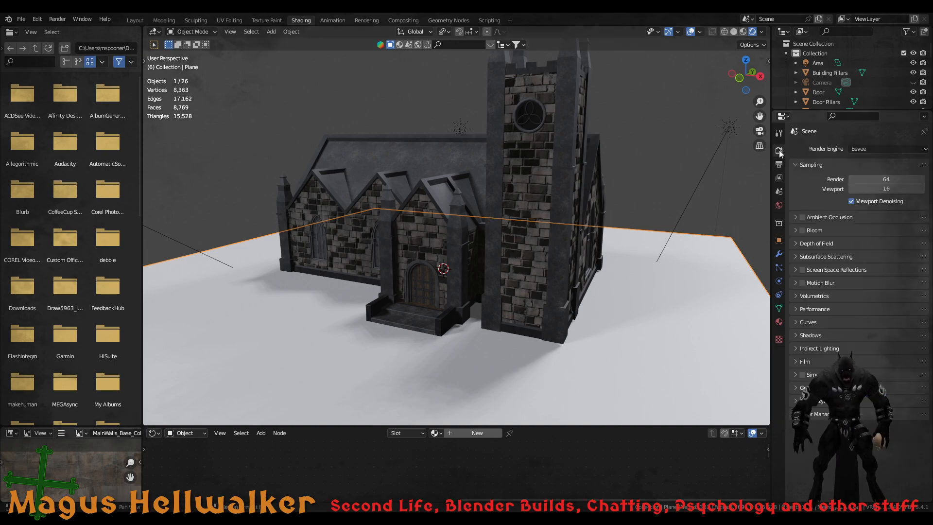
click(879, 150)
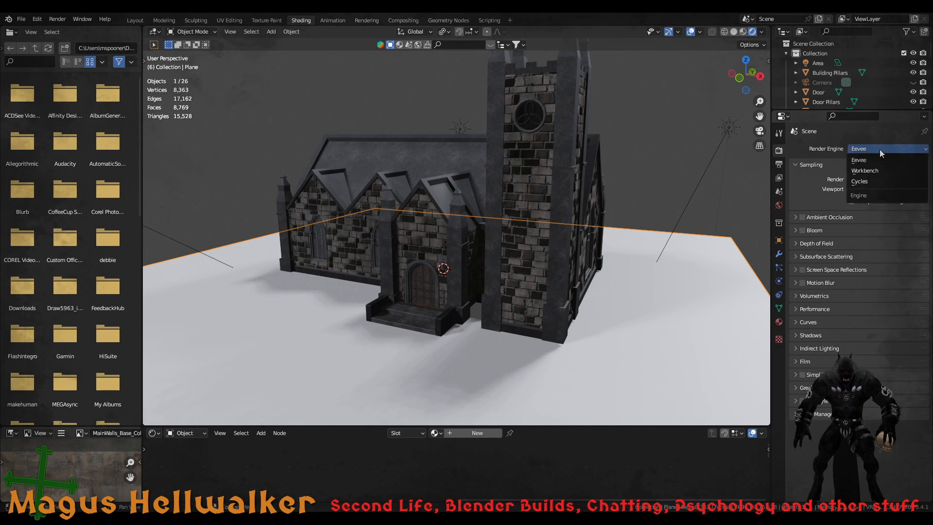
click(882, 184)
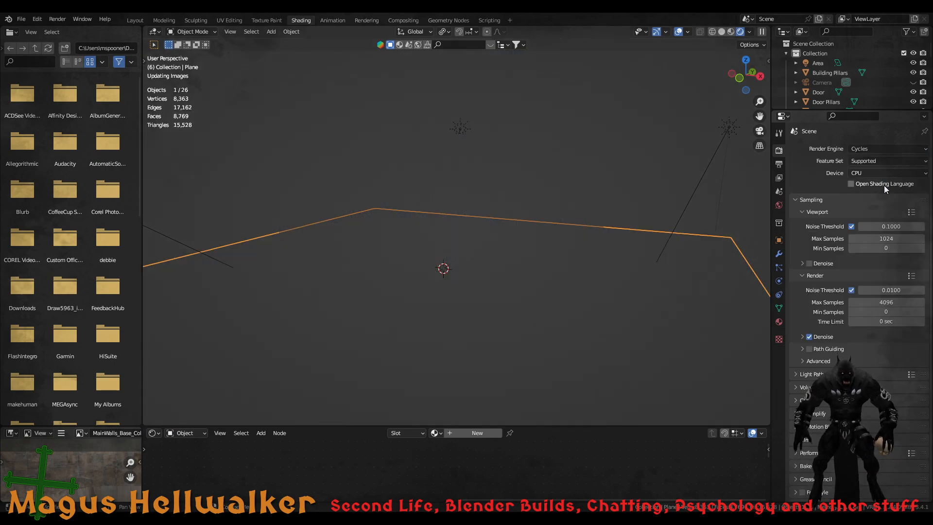
click(878, 174)
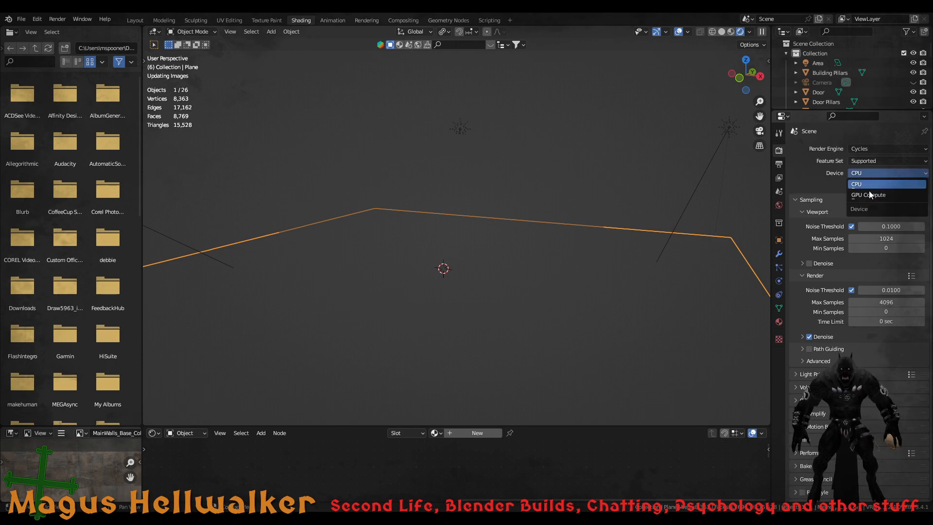
click(871, 197)
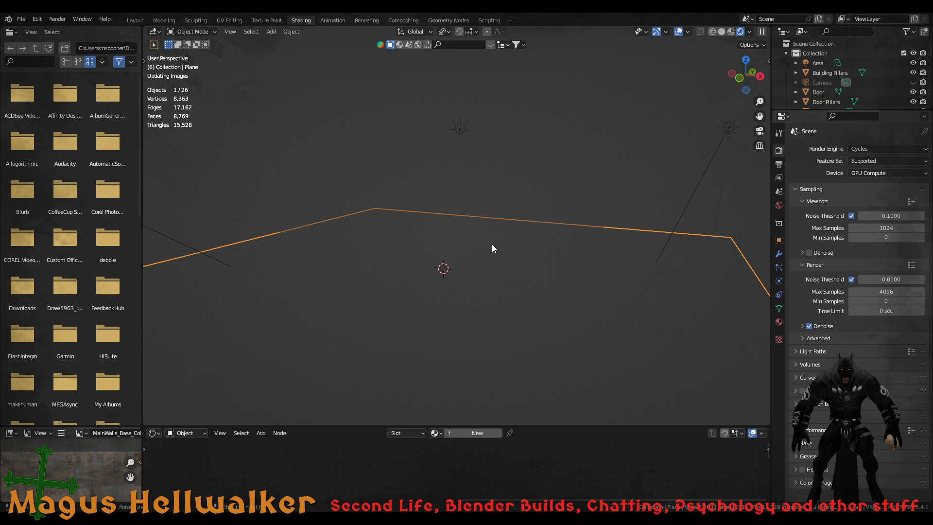
Examine the church exterior in the Cycles preview from near and far, and clear the object selection
scroll(492, 244, down, 5)
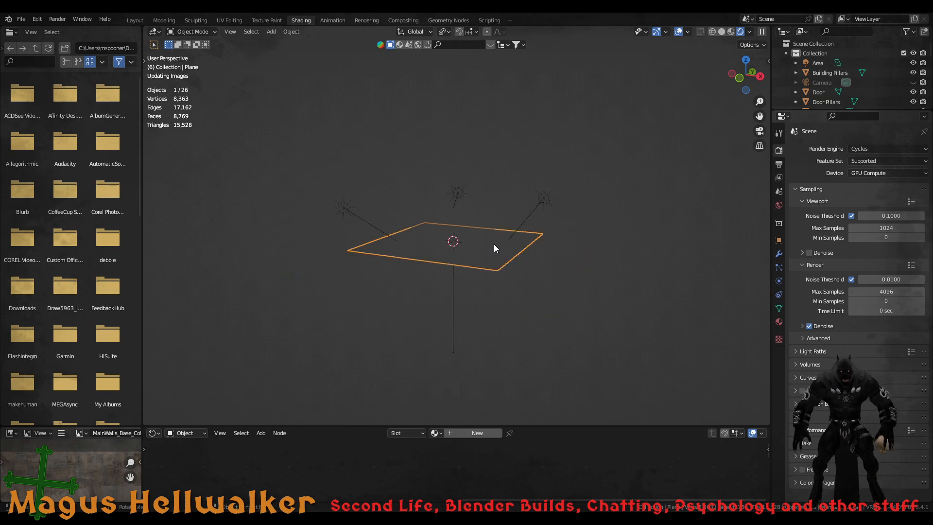
scroll(494, 247, up, 5)
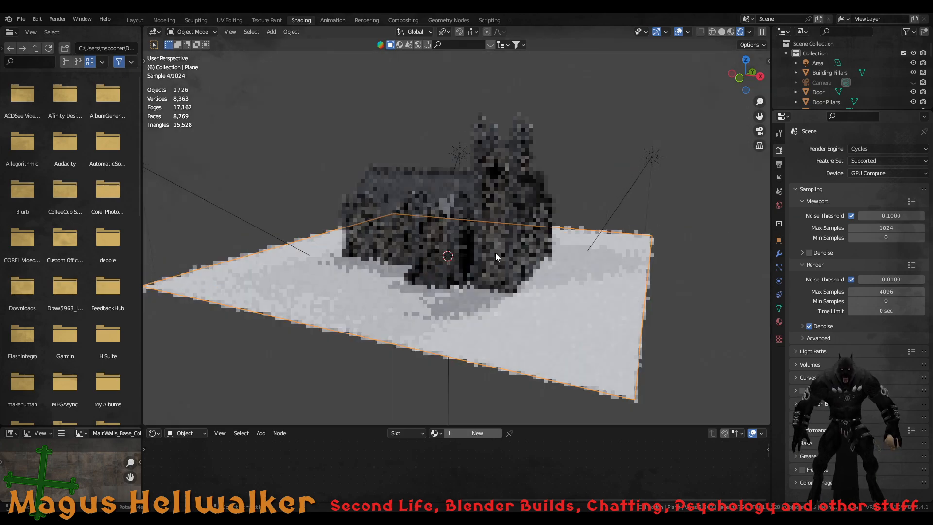
scroll(456, 224, up, 2)
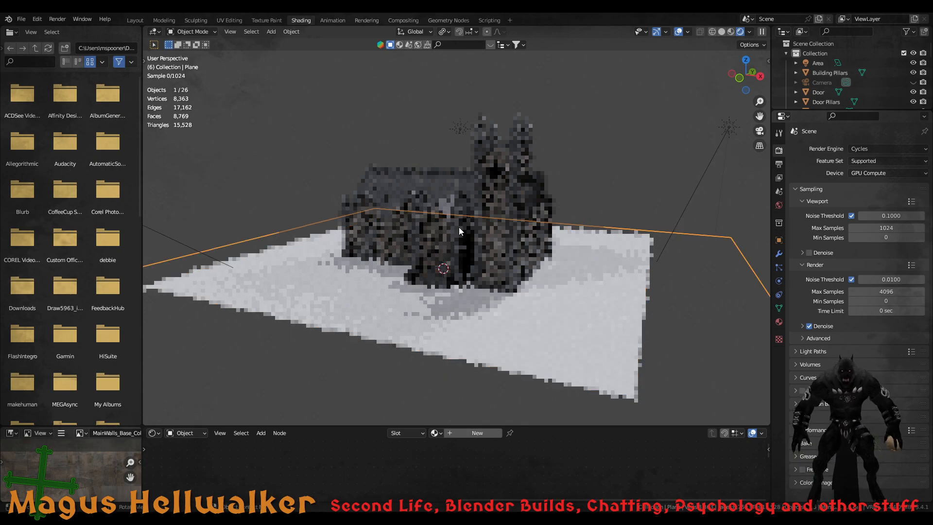
scroll(459, 227, up, 5)
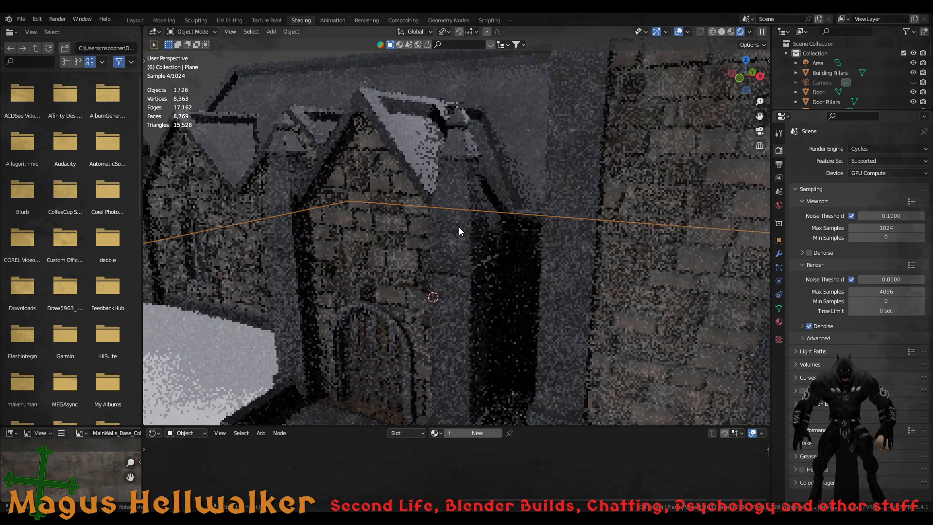
scroll(459, 227, down, 4)
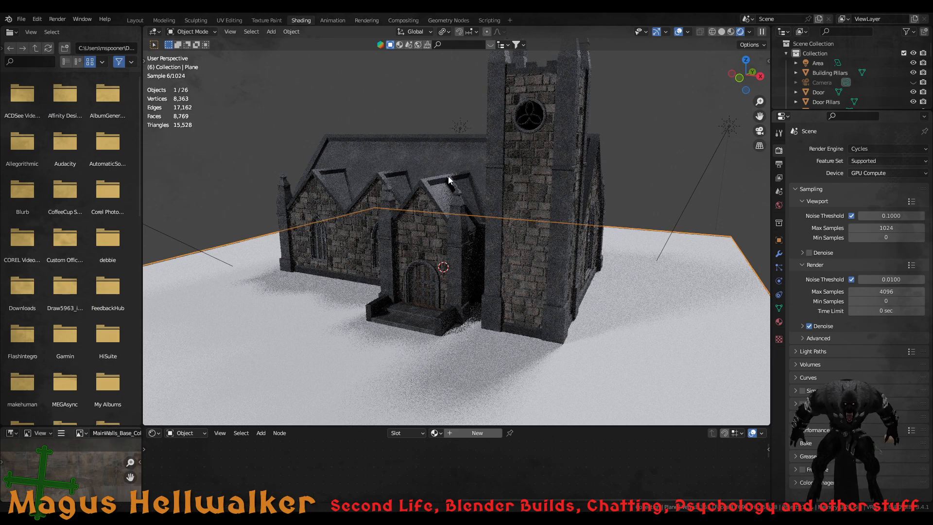
middle_drag(451, 190, 462, 169)
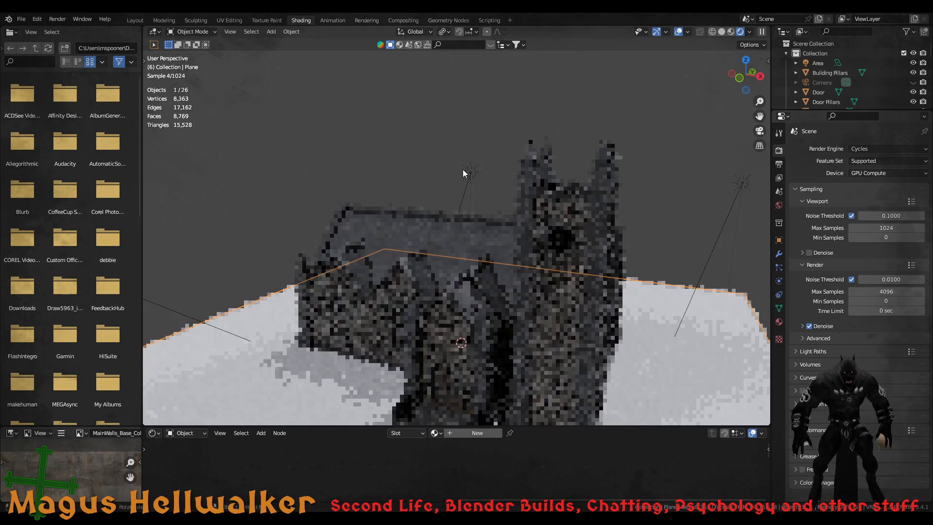
middle_drag(472, 319, 472, 282)
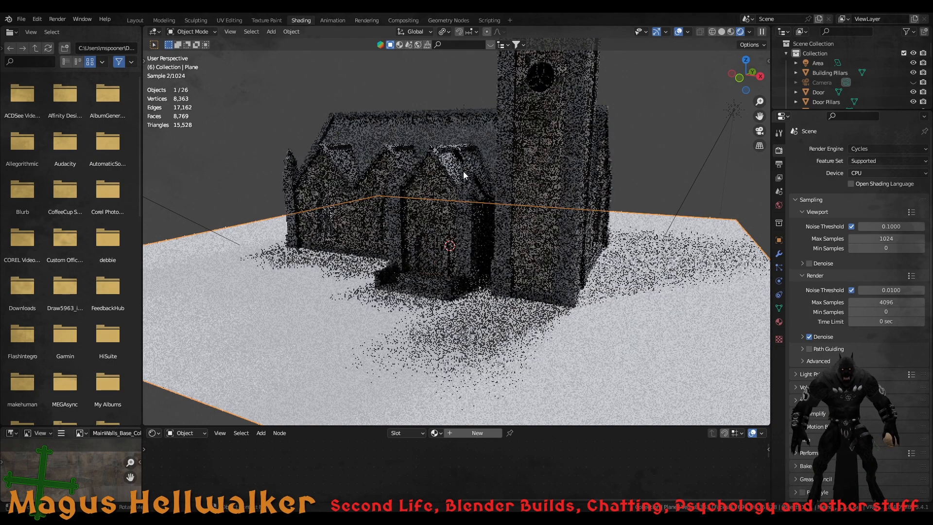
key(alt+a)
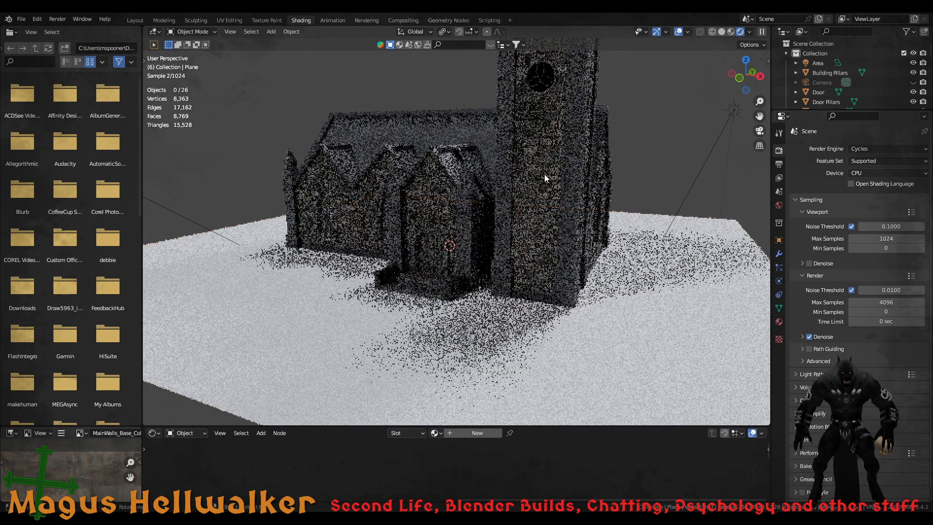
middle_drag(443, 165, 443, 189)
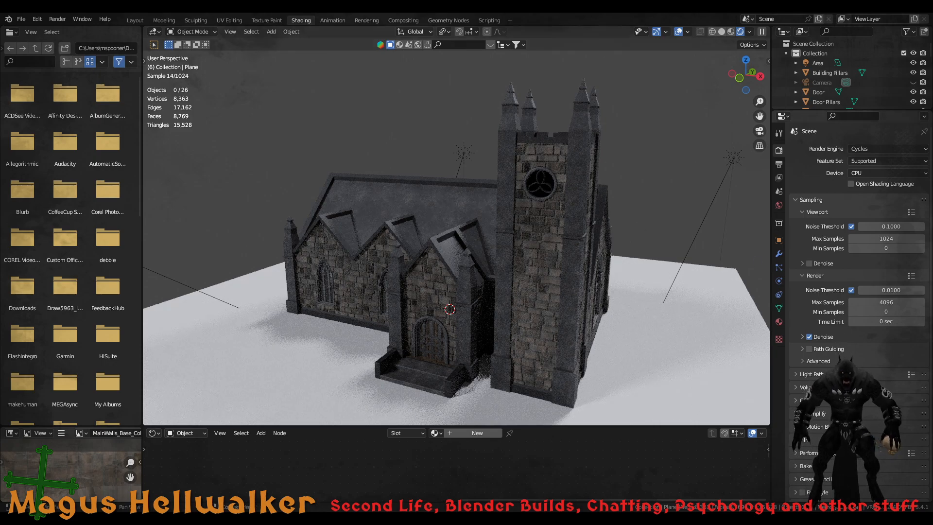
Open the scene's bake settings and review the bake type, influence and output options
click(799, 466)
scroll(809, 459, down, 8)
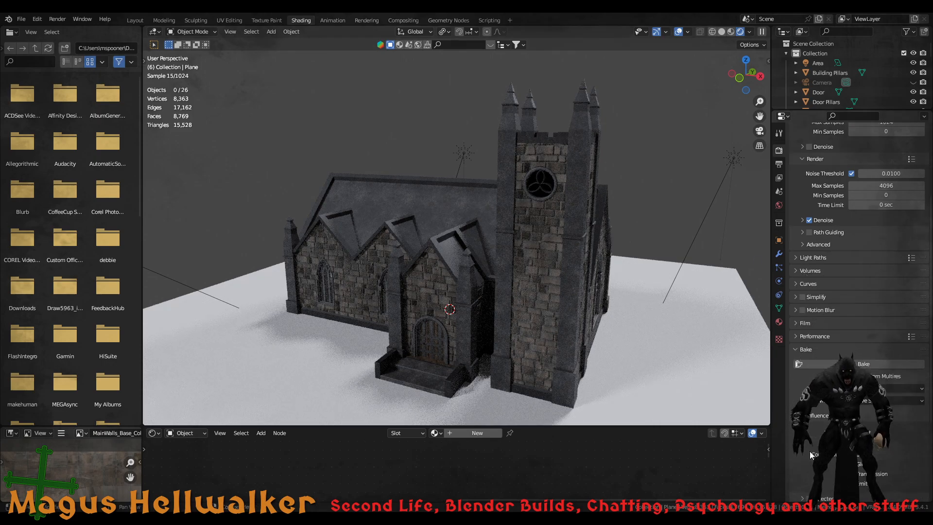
scroll(813, 452, down, 1)
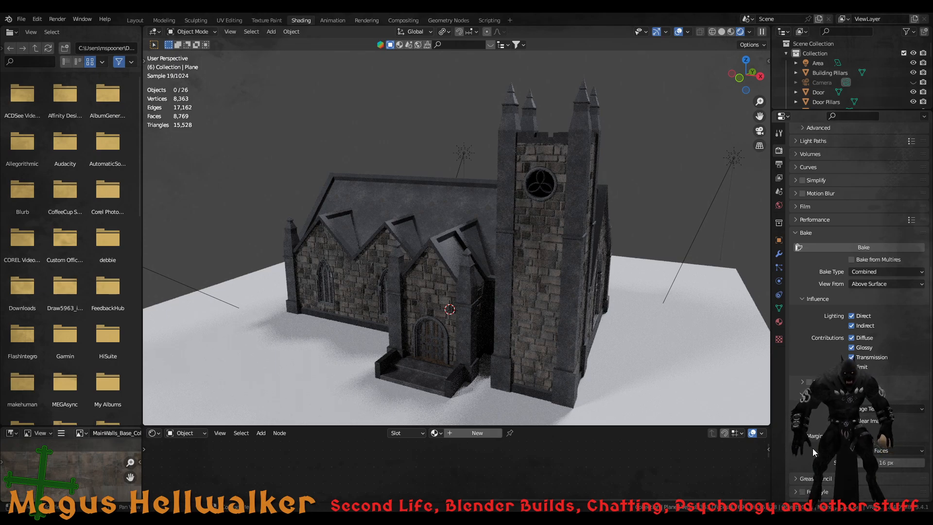
scroll(814, 451, up, 7)
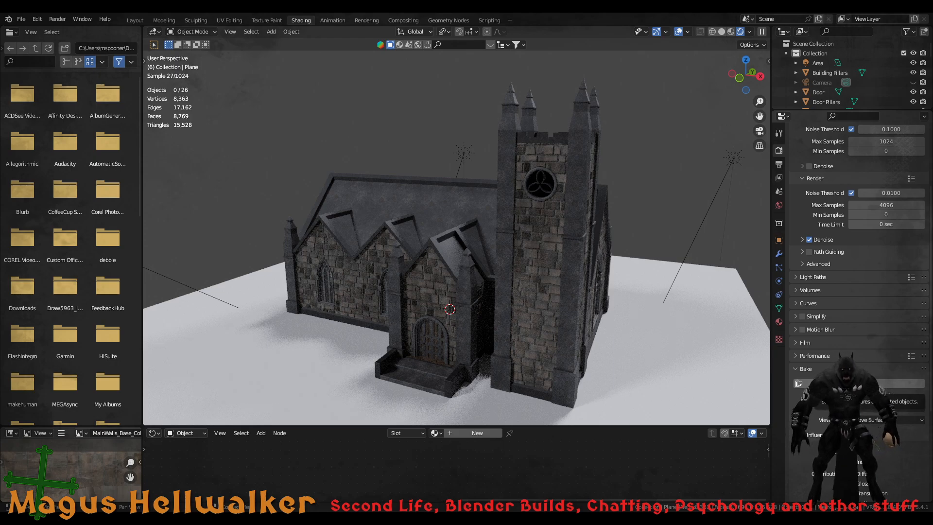
click(826, 383)
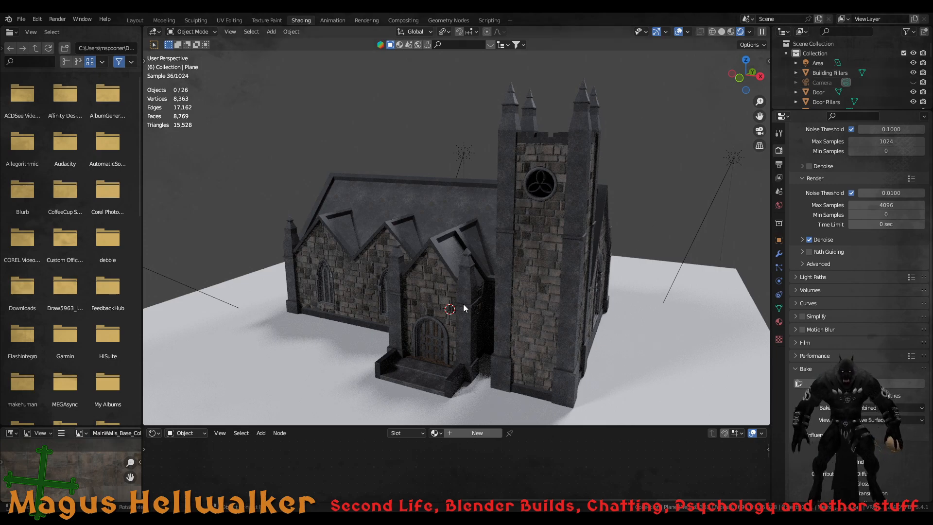
key(a)
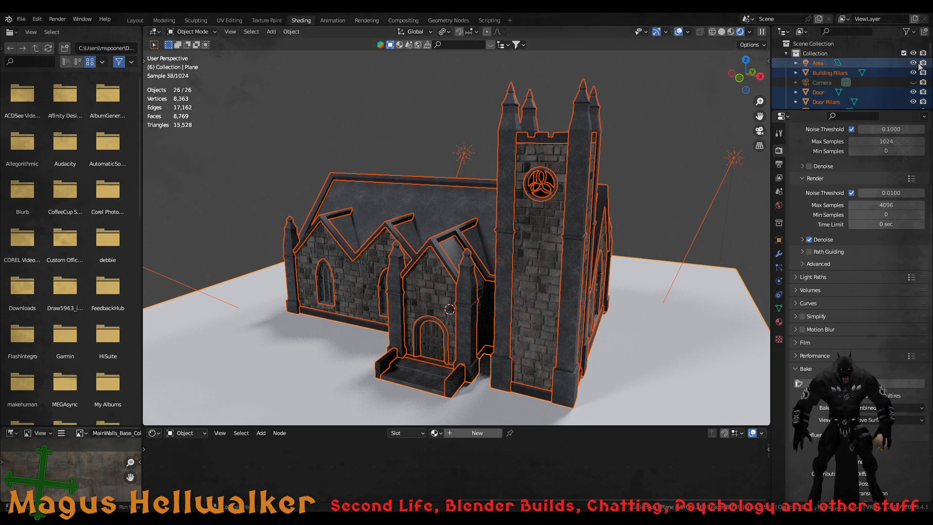
ctrl+click(818, 67)
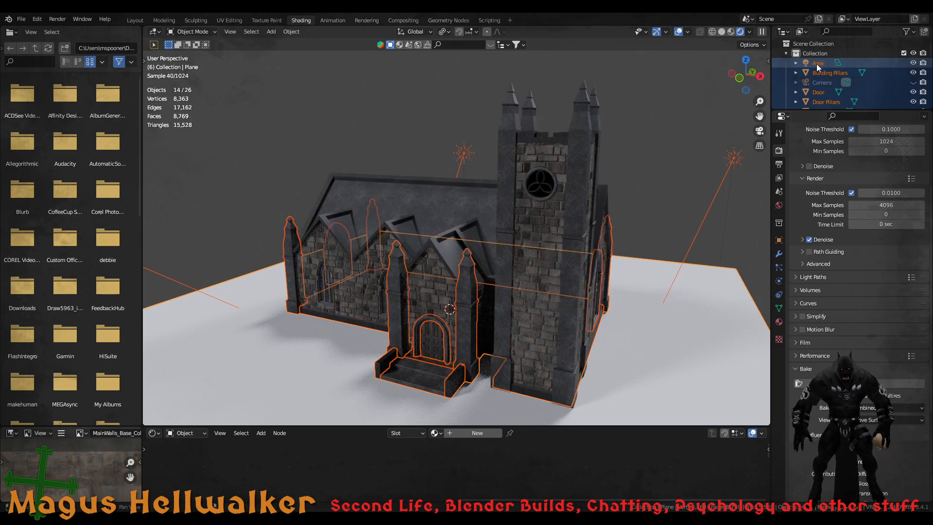
scroll(590, 237, down, 8)
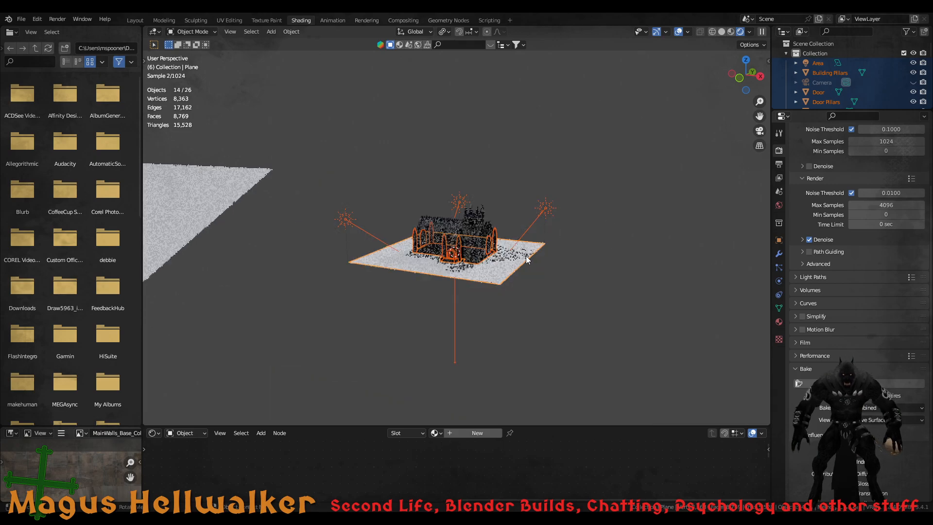
scroll(467, 280, up, 6)
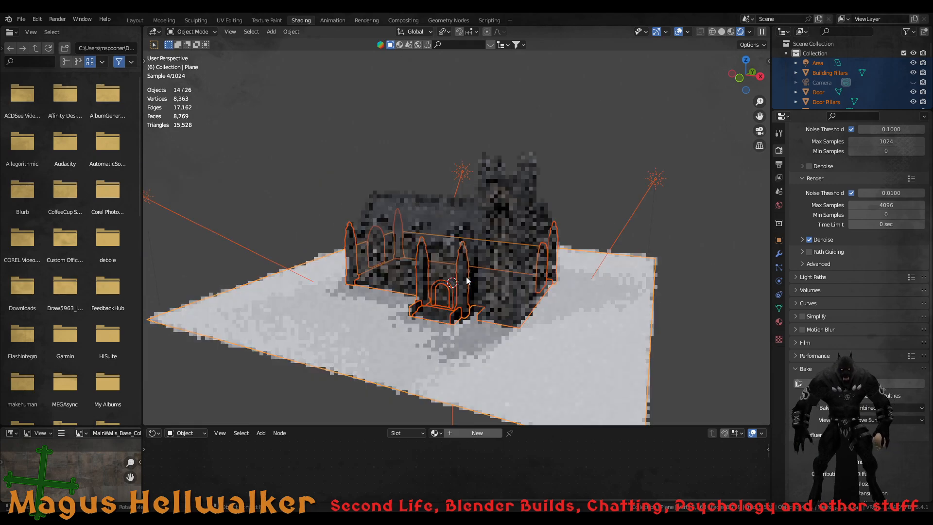
Select every object in the scene except the ground plane, the three suns and the area light
key(a)
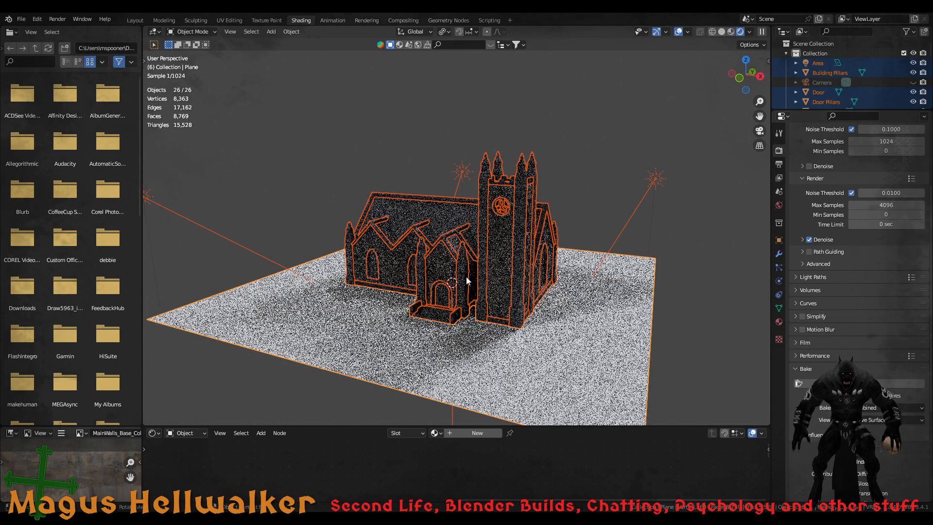
shift+click(472, 372)
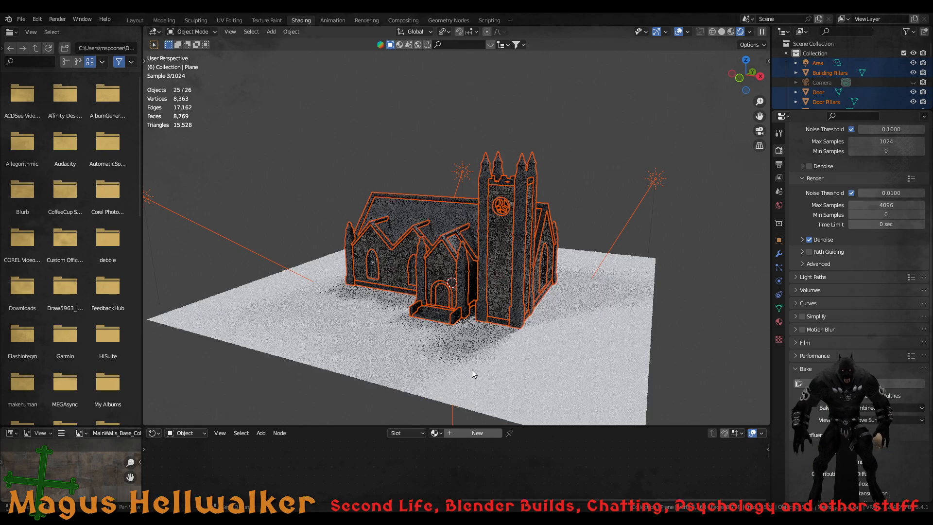
shift+click(657, 178)
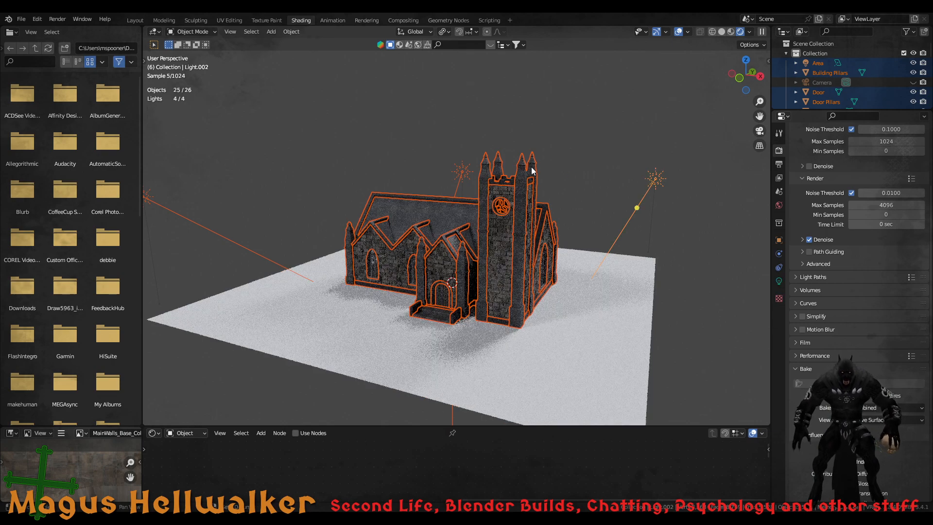
shift+click(465, 171)
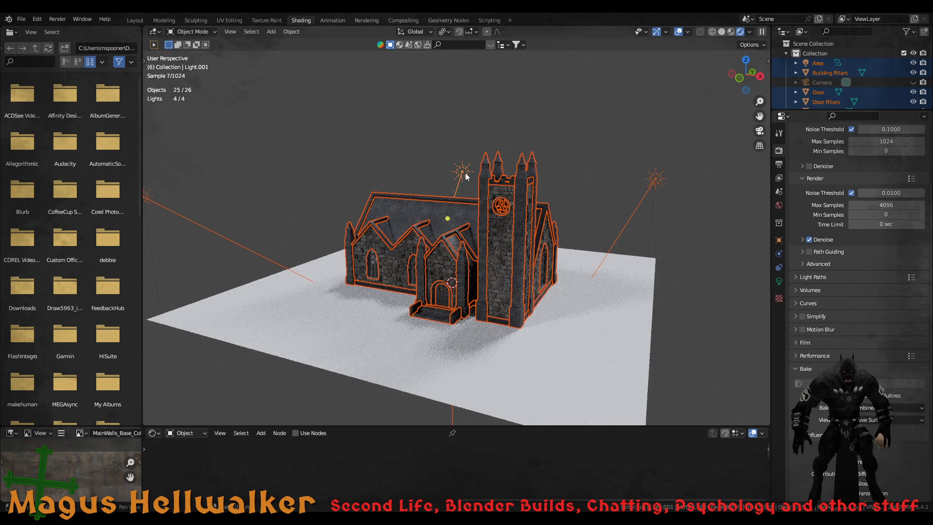
shift+click(465, 170)
shift+click(654, 180)
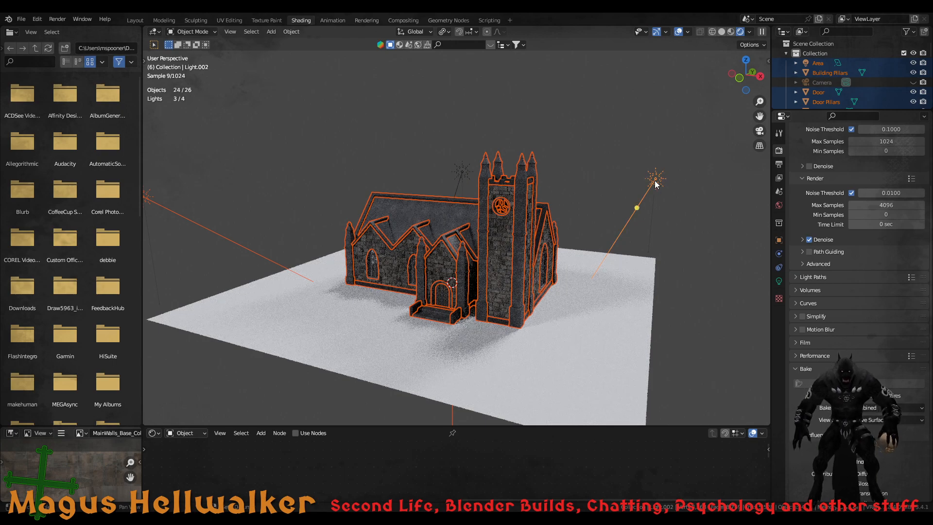
shift+click(655, 180)
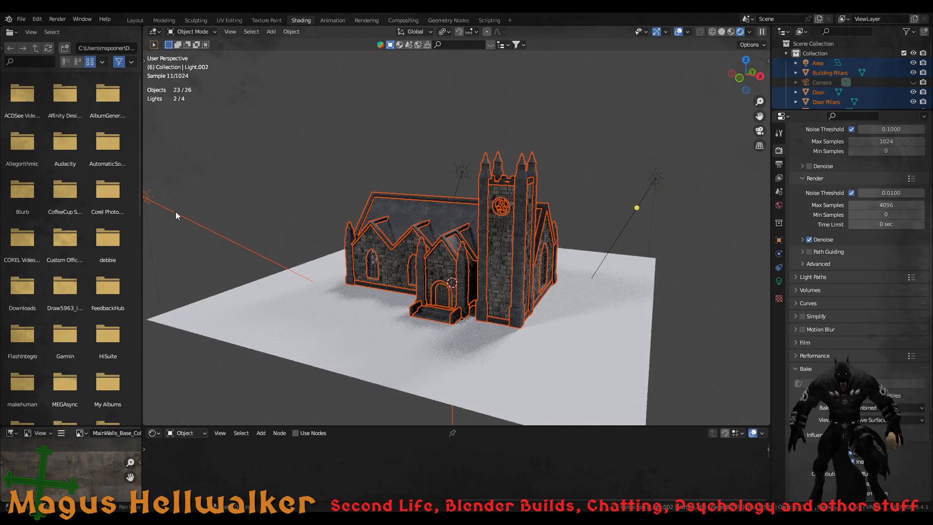
shift+click(146, 198)
shift+click(146, 198)
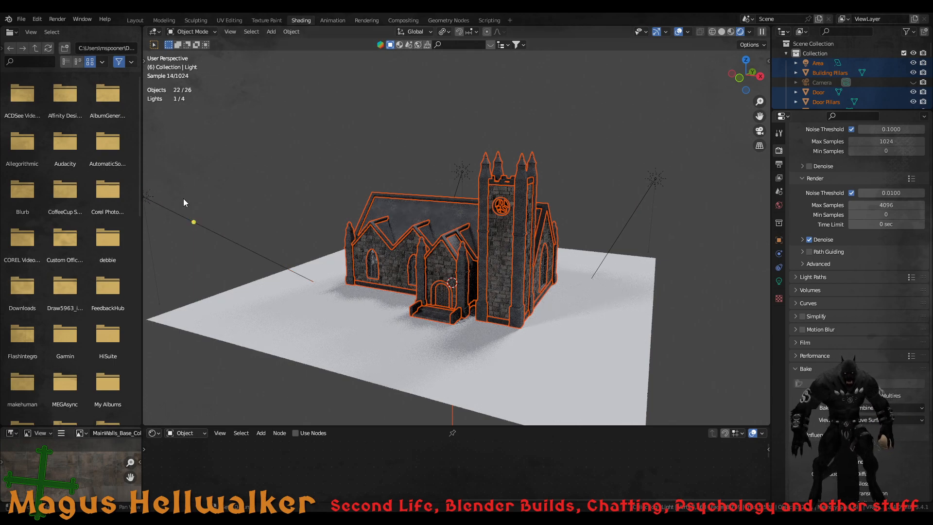
shift+click(453, 416)
shift+click(453, 416)
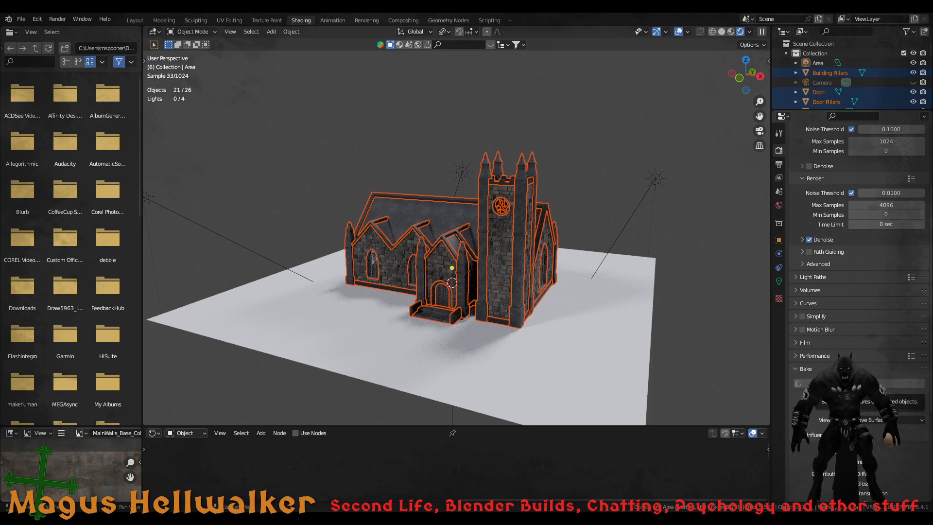
Make the church floor the active object within the selection and show the Floor image node in its material
scroll(472, 275, up, 3)
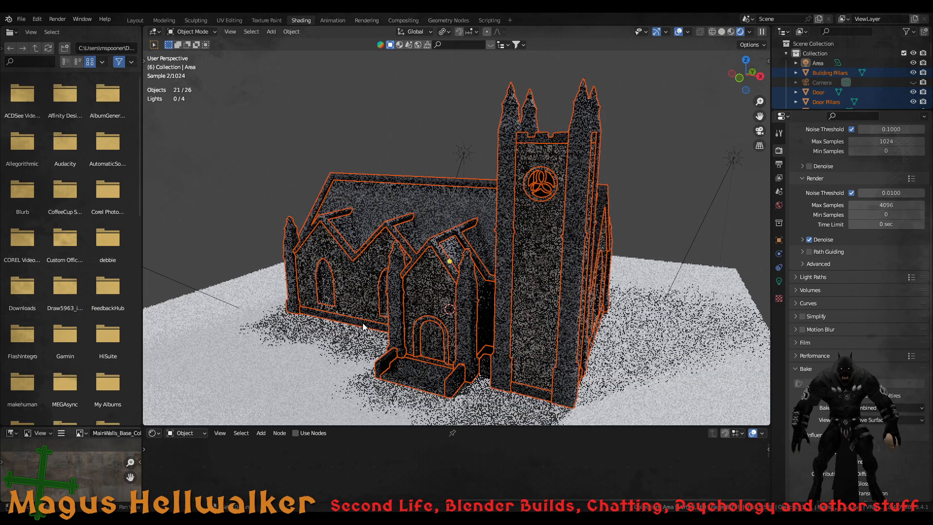
click(363, 326)
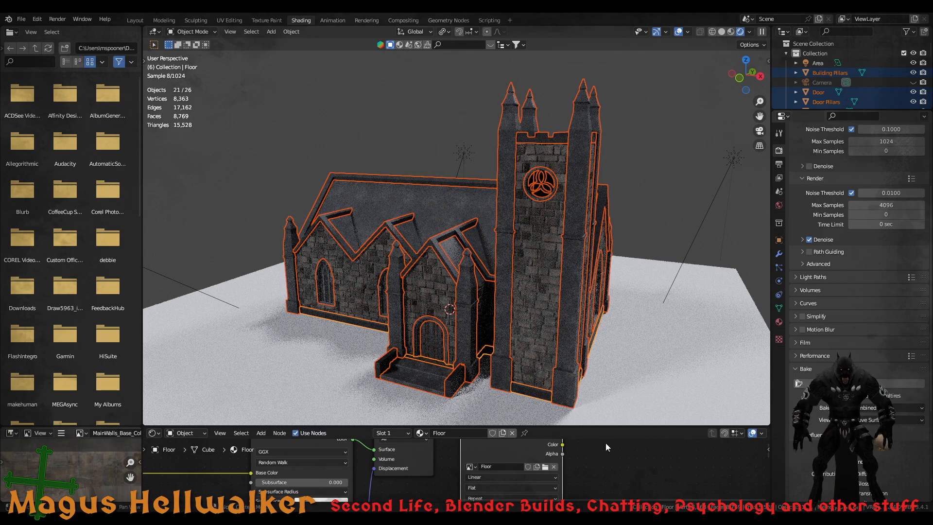
scroll(578, 444, down, 3)
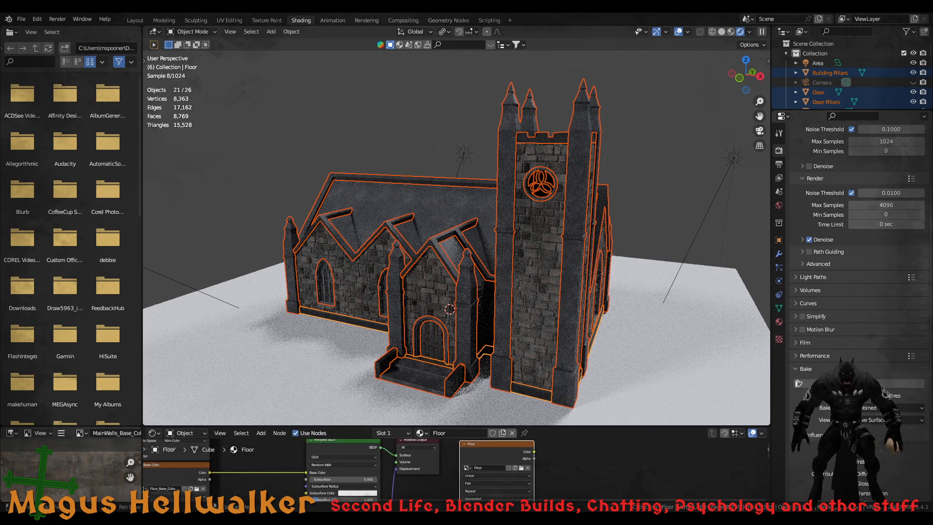